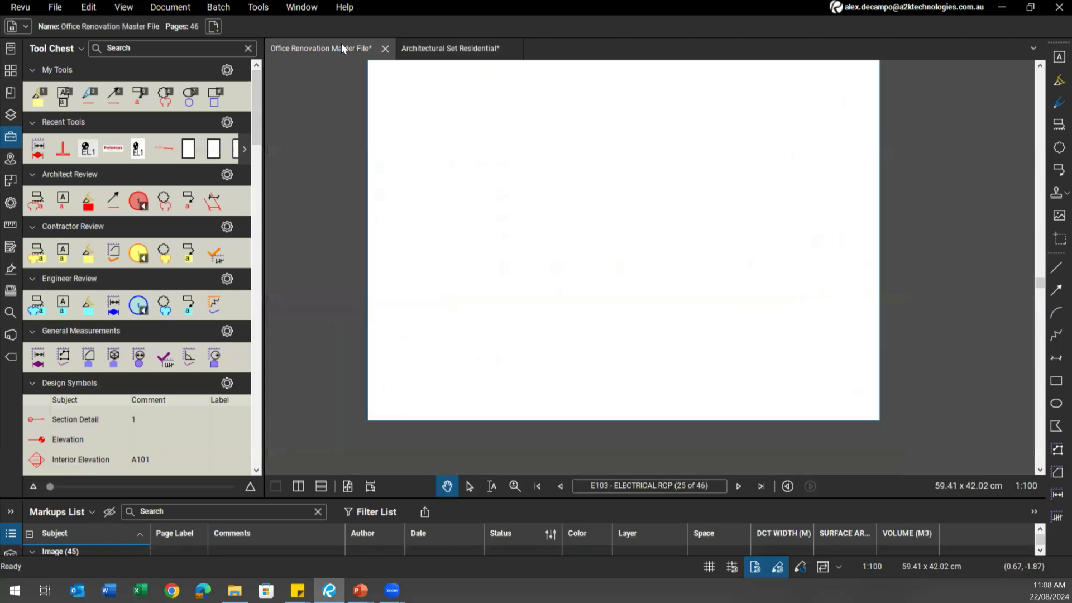
View the E103 Electrical RCP sheet in the office renovation file and advance to the E104 Electrical Detail sheet
{"action": "left_click_drag", "start_coordinate": [523, 240], "coordinate": [530, 262]}
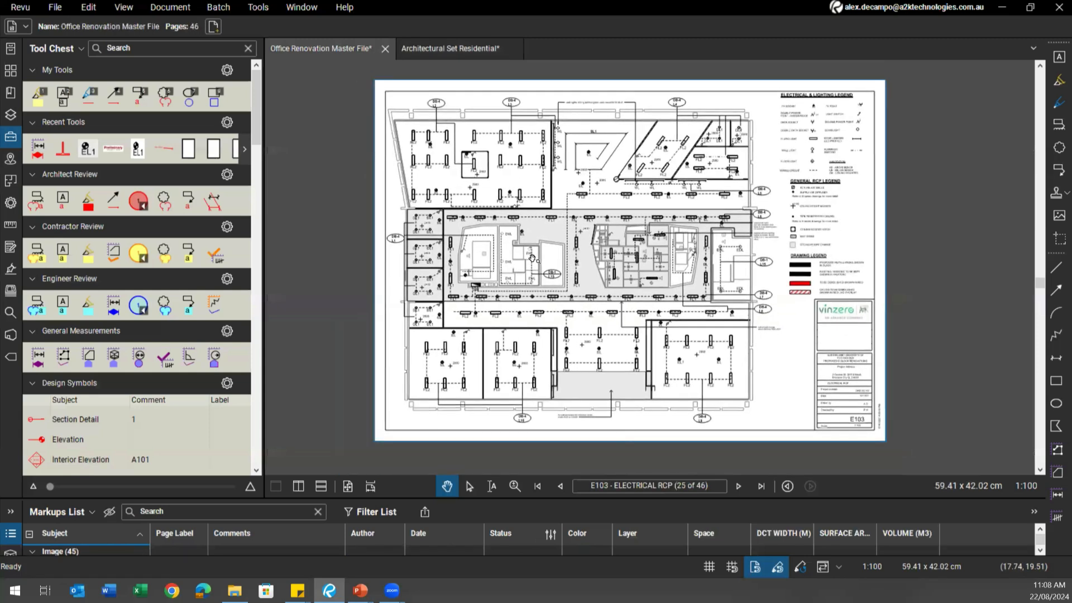
{"action": "scroll", "coordinate": [584, 296], "scroll_direction": "up", "scroll_amount": 1}
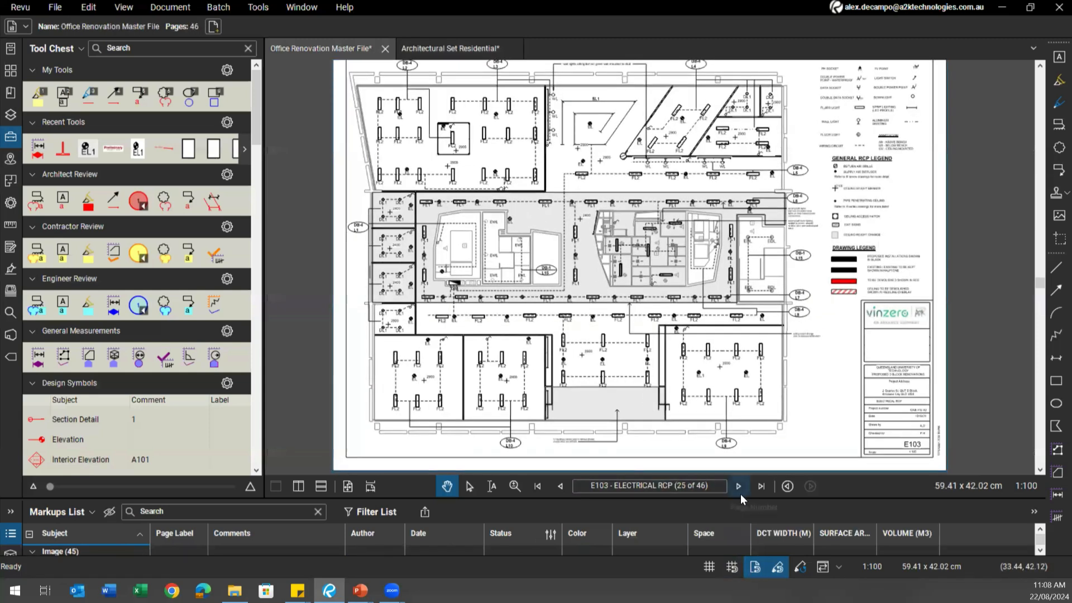
{"action": "left_click", "coordinate": [739, 488]}
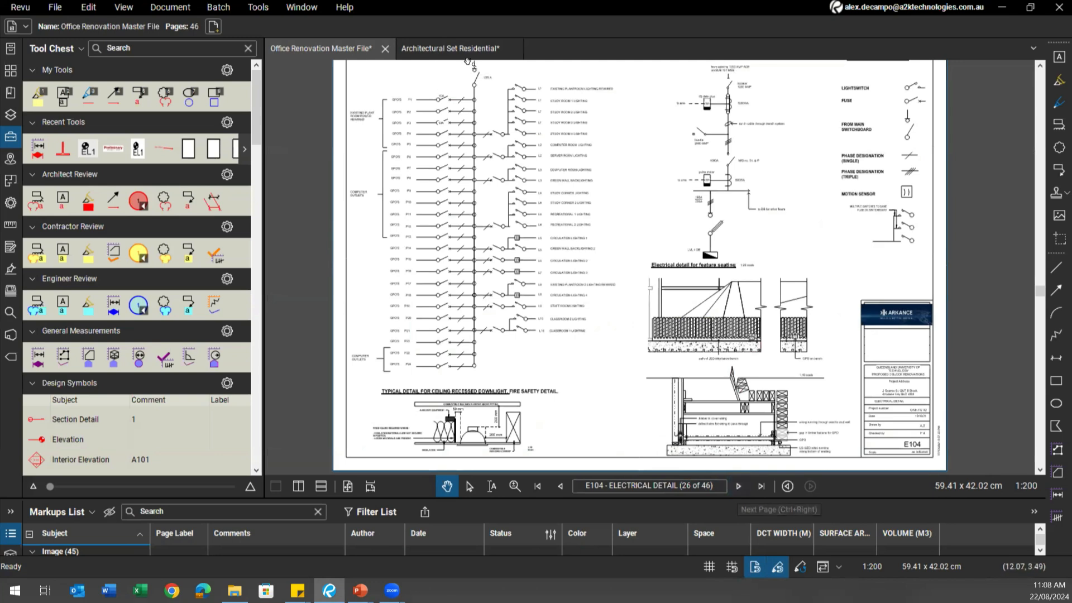
Switch to the Architectural Set Residential document and inspect the bed markup in the first-floor Bedroom 3
{"action": "left_click", "coordinate": [446, 48]}
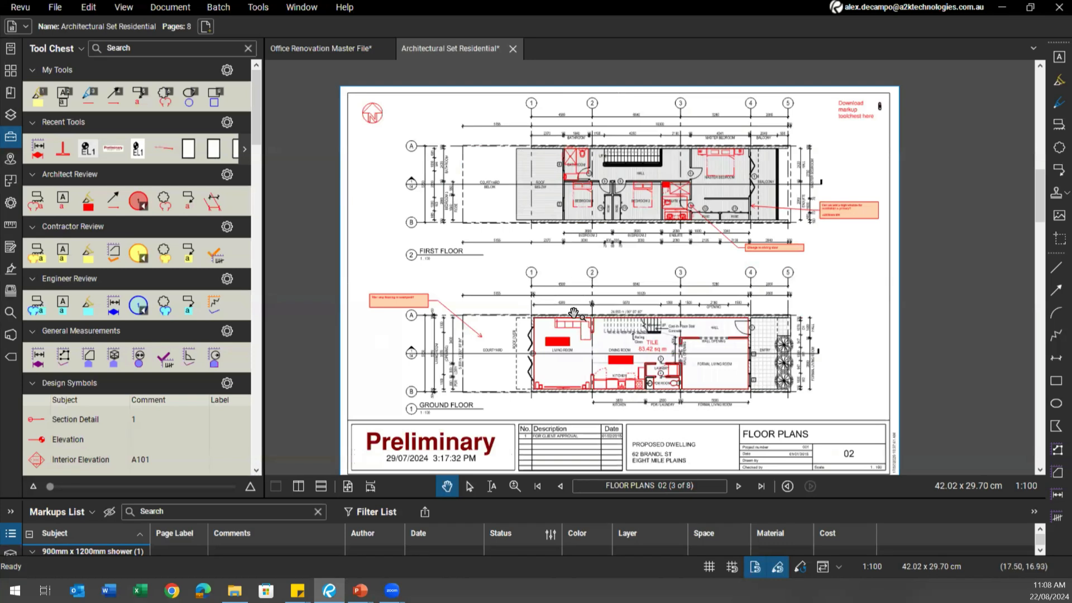
{"action": "left_click", "coordinate": [582, 194]}
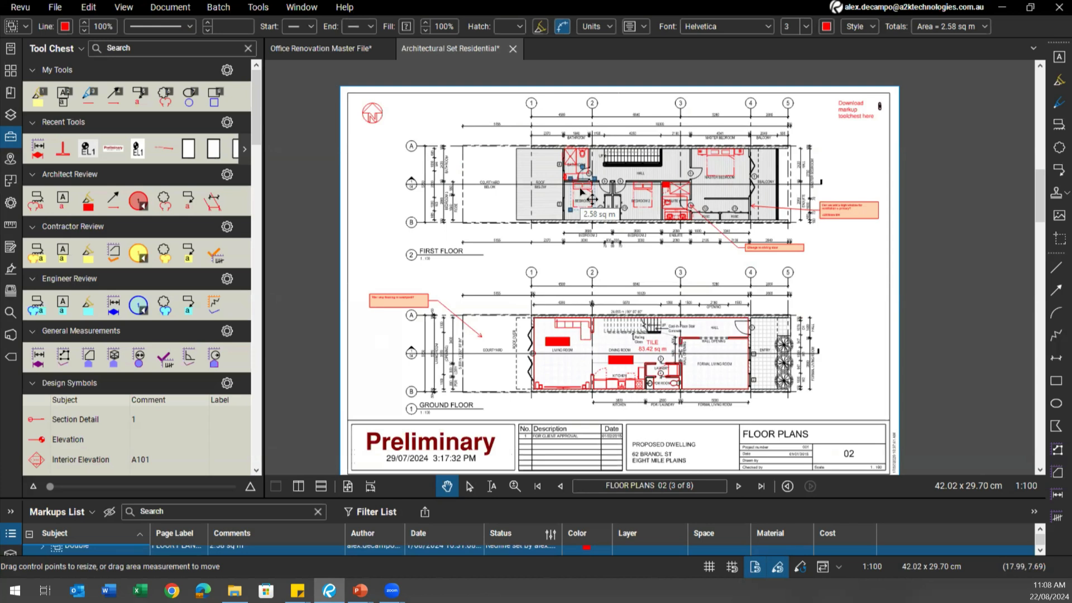
{"action": "left_click", "coordinate": [579, 254]}
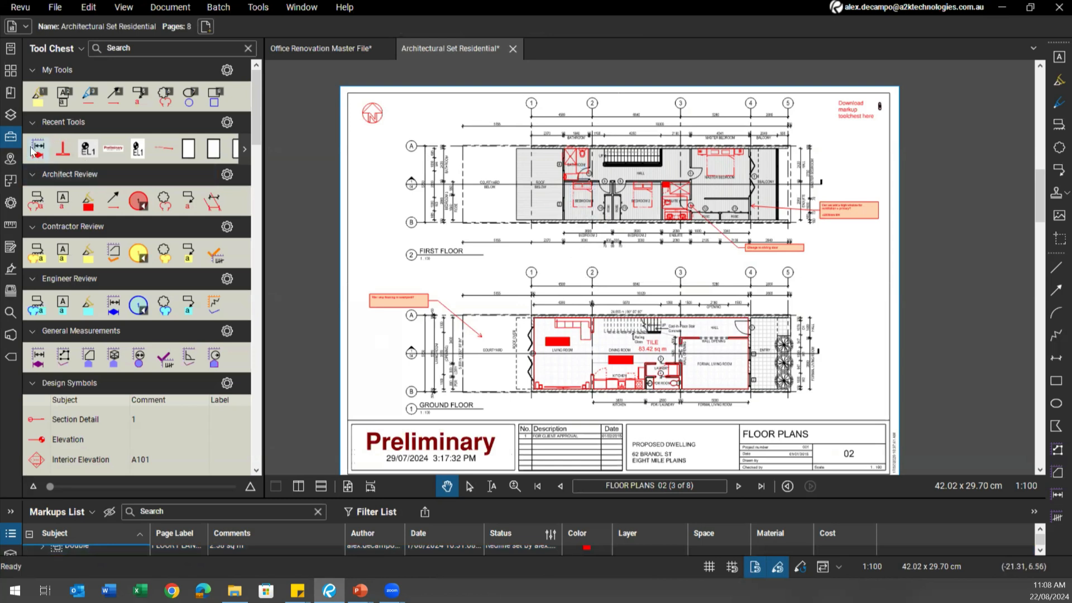
Collapse the Design Symbols, Construction Symbols, and Titleblocks & Symbols tool sets in the Tool Chest
{"action": "left_click", "coordinate": [11, 138]}
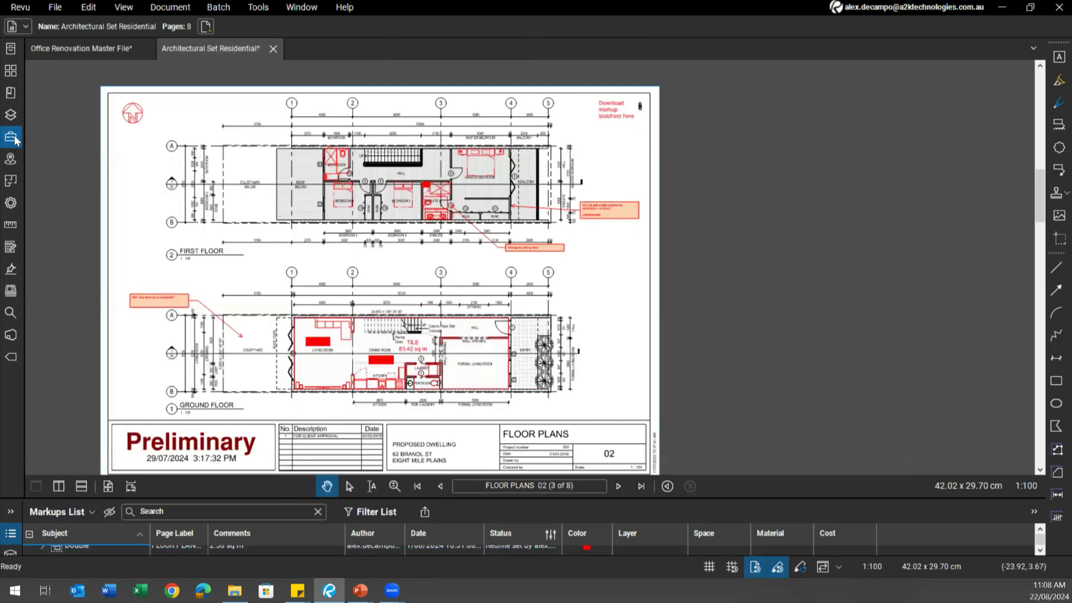
{"action": "left_click", "coordinate": [11, 138]}
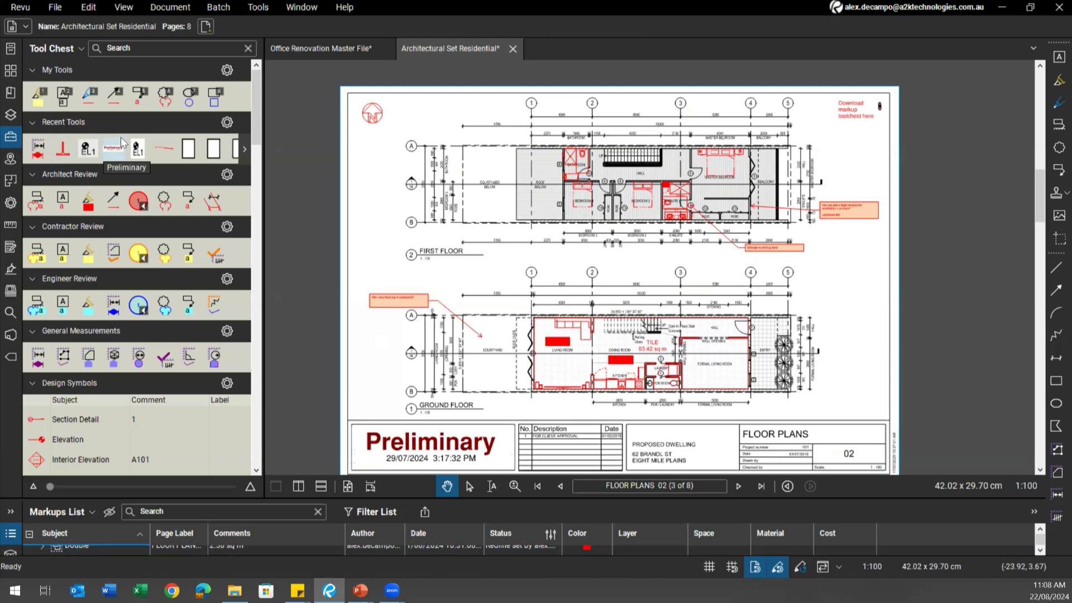
{"action": "scroll", "coordinate": [64, 140], "scroll_direction": "down", "scroll_amount": 6}
{"action": "left_click", "coordinate": [73, 82]}
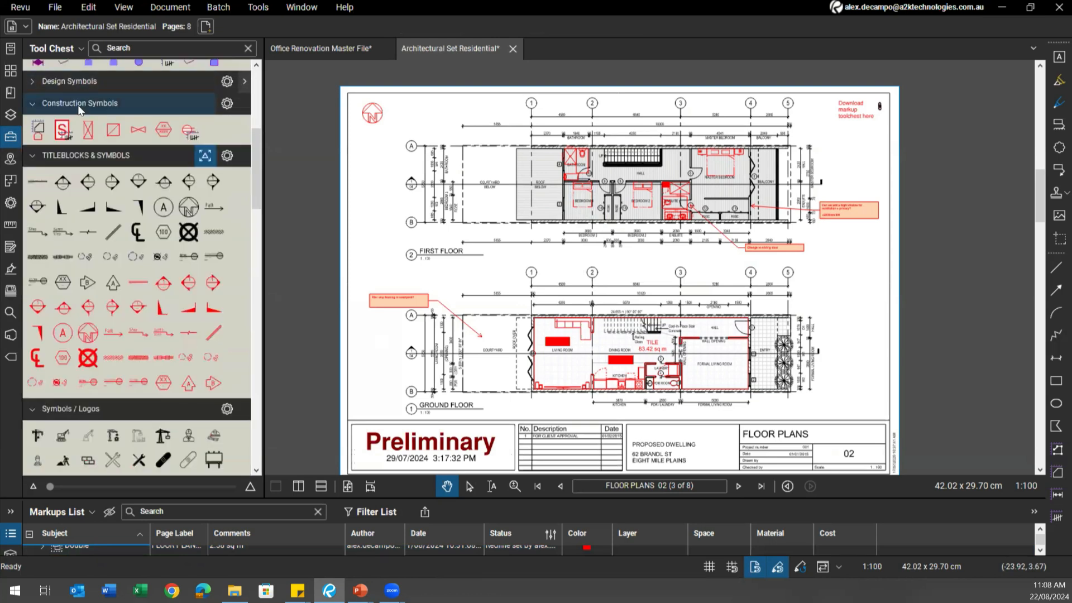
{"action": "left_click", "coordinate": [74, 105]}
{"action": "left_click", "coordinate": [76, 120]}
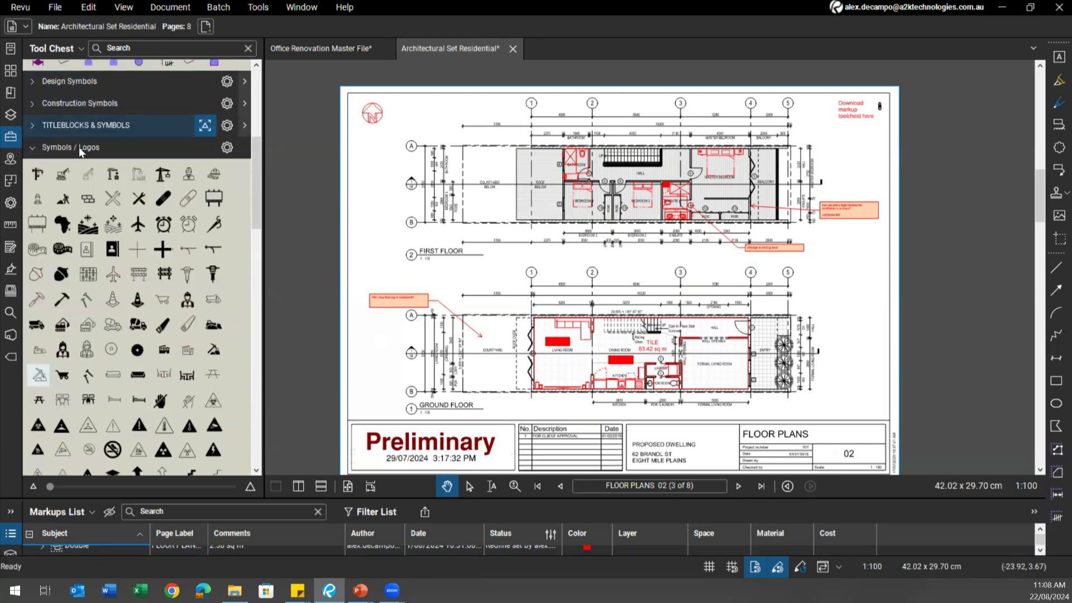
Look over the tool sets further down the Tool Chest and expand Titleblocks & Symbols again
{"action": "scroll", "coordinate": [79, 145], "scroll_direction": "down", "scroll_amount": 15}
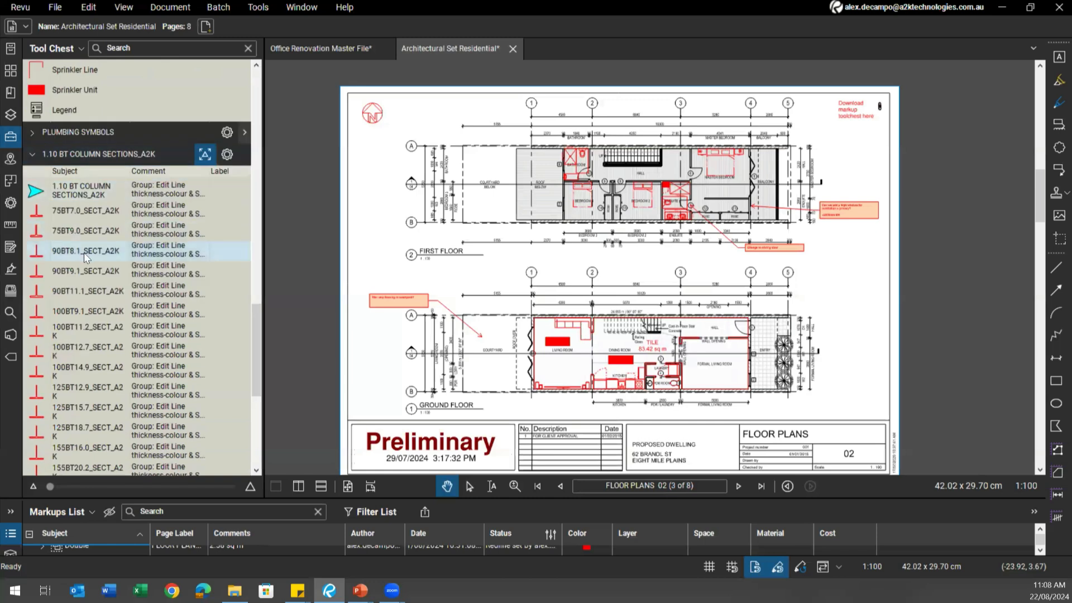
{"action": "scroll", "coordinate": [87, 282], "scroll_direction": "up", "scroll_amount": 15}
{"action": "left_click", "coordinate": [84, 279]}
{"action": "scroll", "coordinate": [89, 285], "scroll_direction": "up", "scroll_amount": 3}
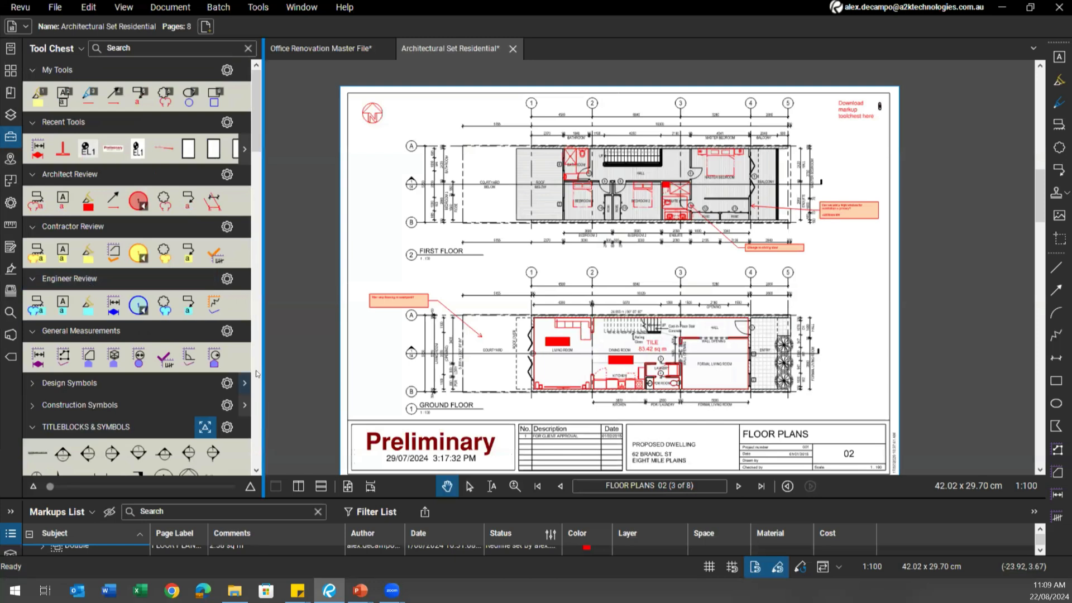
Examine the contents of the Titleblocks & Symbols, Symbols / Logos, and Fire Egress tool sets
{"action": "left_click", "coordinate": [134, 48]}
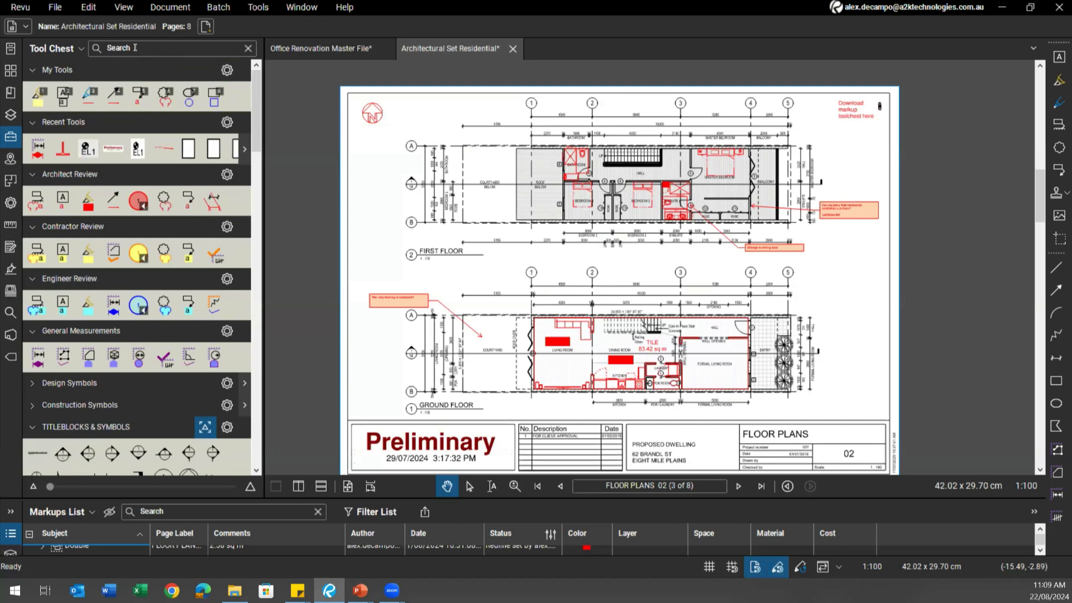
{"action": "scroll", "coordinate": [133, 126], "scroll_direction": "down", "scroll_amount": 5}
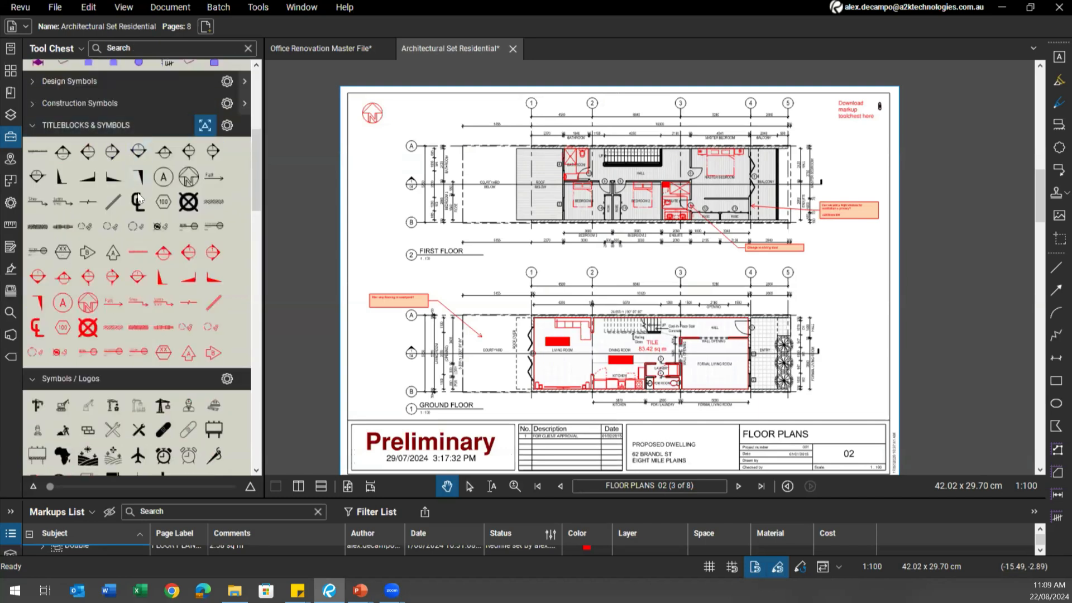
{"action": "scroll", "coordinate": [128, 213], "scroll_direction": "down", "scroll_amount": 15}
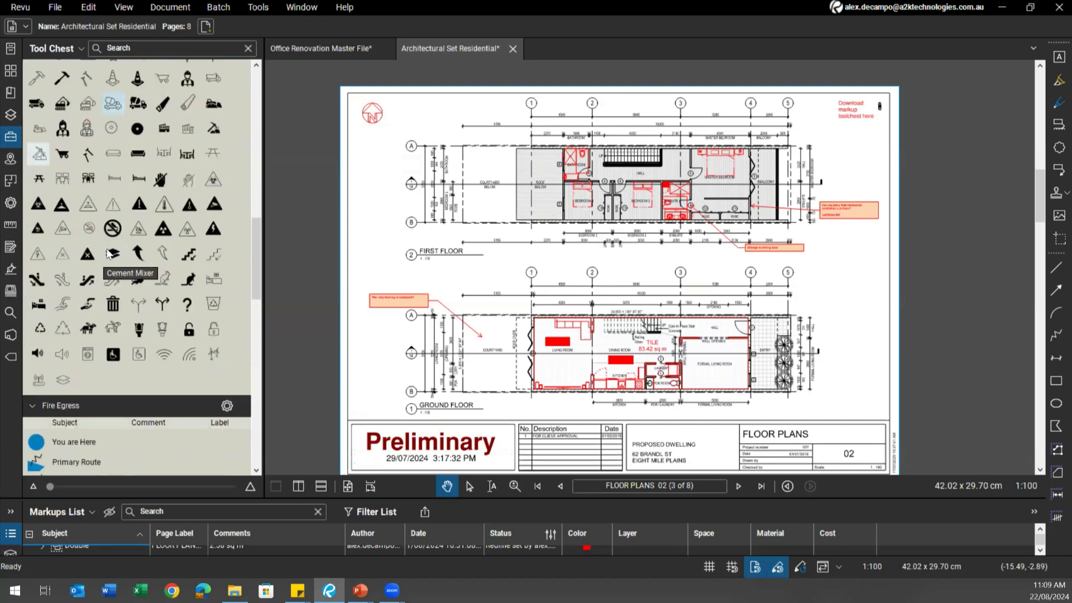
{"action": "scroll", "coordinate": [106, 254], "scroll_direction": "down", "scroll_amount": 5}
{"action": "scroll", "coordinate": [100, 314], "scroll_direction": "up", "scroll_amount": 9}
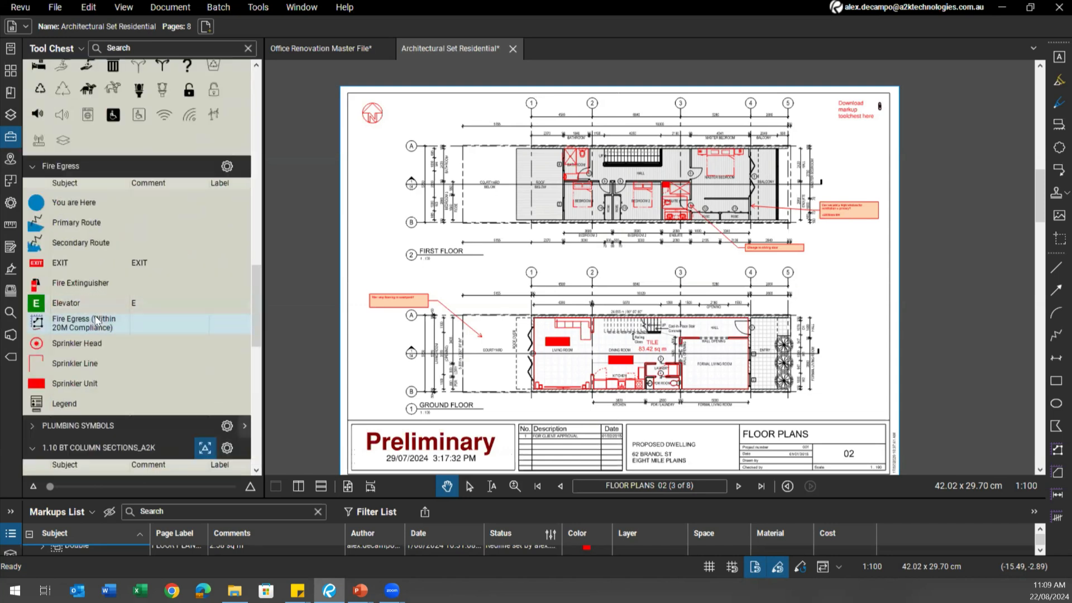
{"action": "scroll", "coordinate": [112, 223], "scroll_direction": "up", "scroll_amount": 20}
Search the Tool Chest for 45 and for 100, and clear the search
{"action": "left_click", "coordinate": [138, 47]}
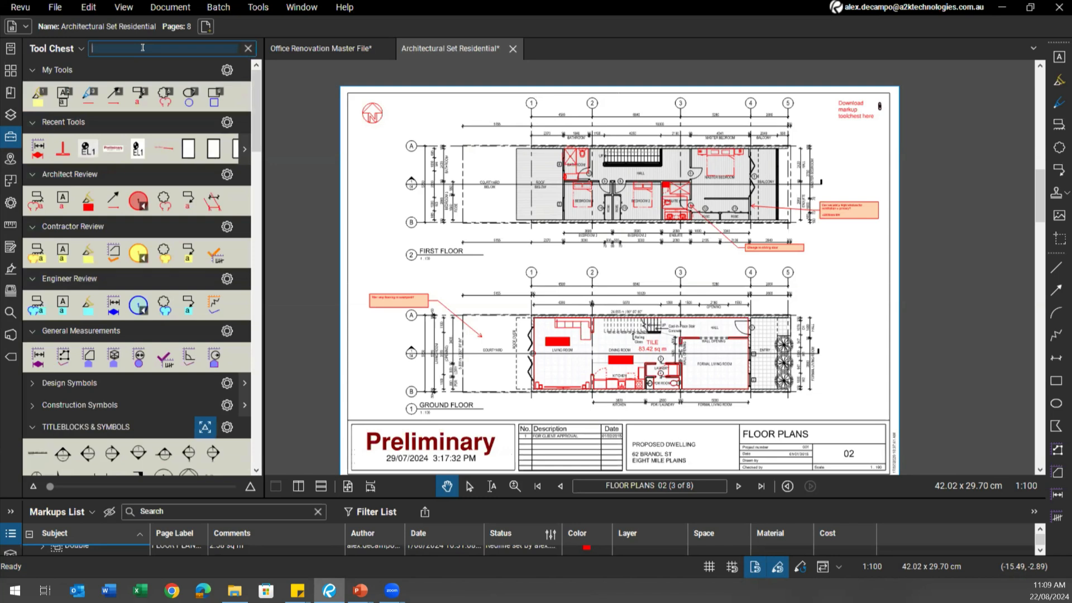
{"action": "type", "text": "45"}
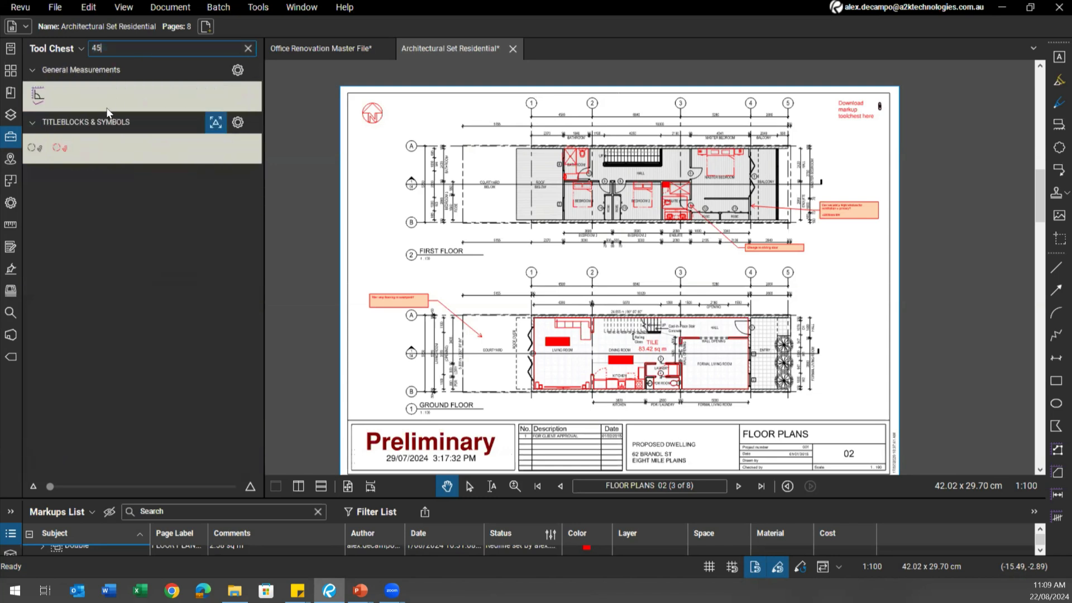
{"action": "left_click_drag", "start_coordinate": [121, 48], "coordinate": [88, 45]}
{"action": "type", "text": "100"}
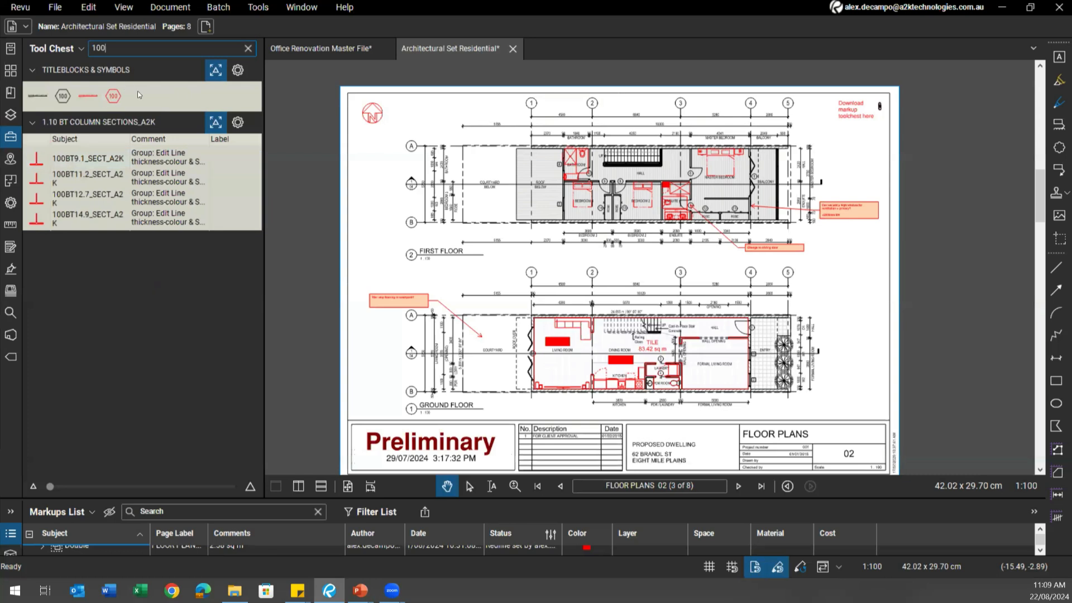
{"action": "left_click", "coordinate": [119, 49]}
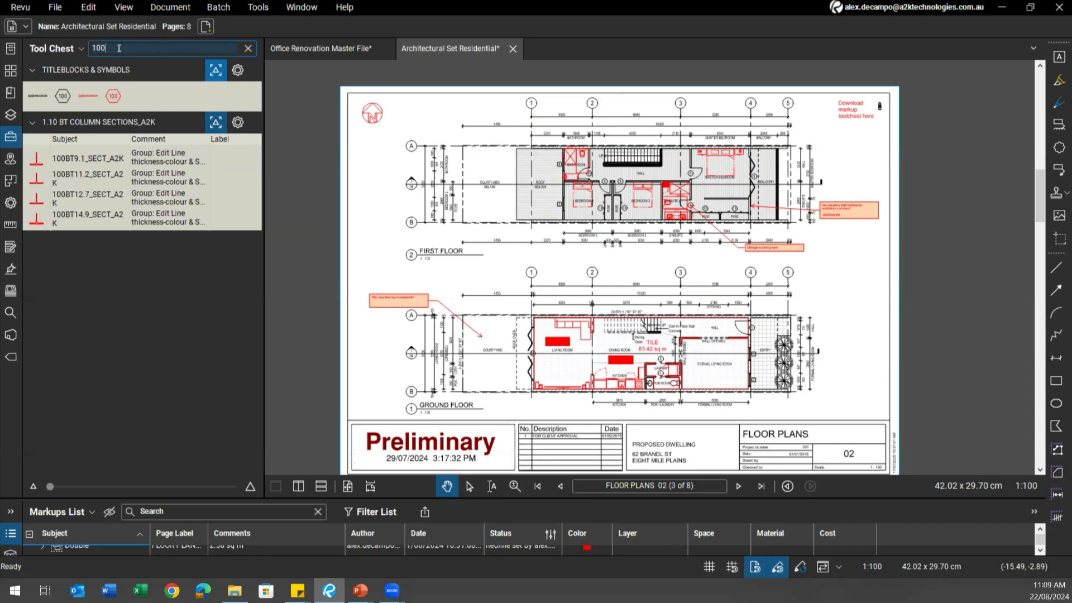
{"action": "left_click", "coordinate": [248, 48]}
Try to display the Titleblocks & Symbols tool set in Detail view
{"action": "scroll", "coordinate": [147, 273], "scroll_direction": "down", "scroll_amount": 5}
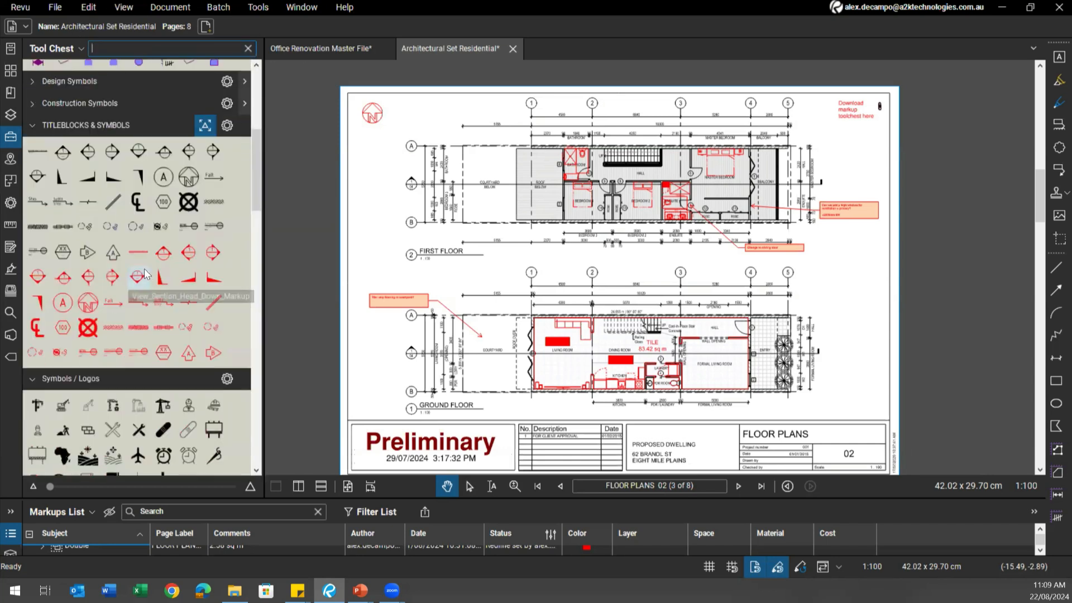
{"action": "left_click", "coordinate": [227, 125]}
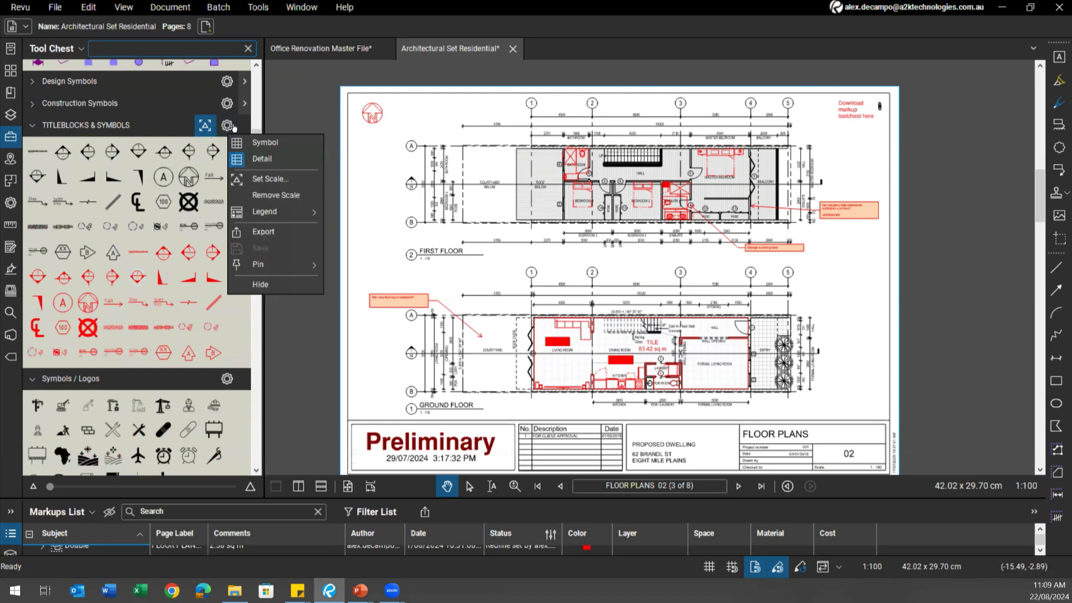
{"action": "left_click", "coordinate": [261, 157]}
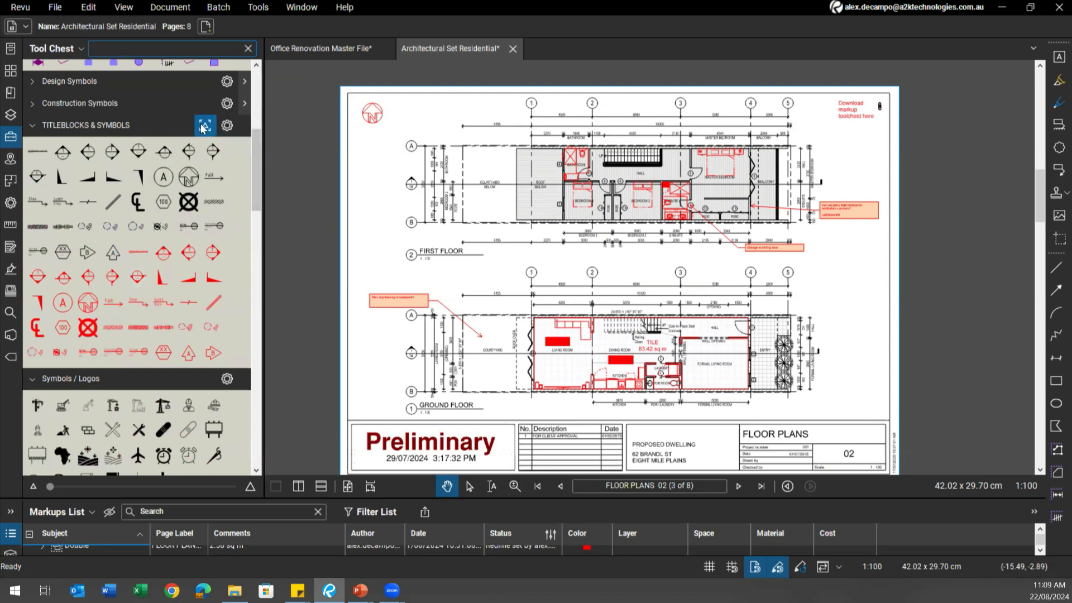
{"action": "left_click", "coordinate": [223, 132]}
{"action": "left_click", "coordinate": [190, 127]}
Display the 1.10 BT Column Sections tool set in Symbol view and return it to Detail view
{"action": "scroll", "coordinate": [177, 187], "scroll_direction": "down", "scroll_amount": 10}
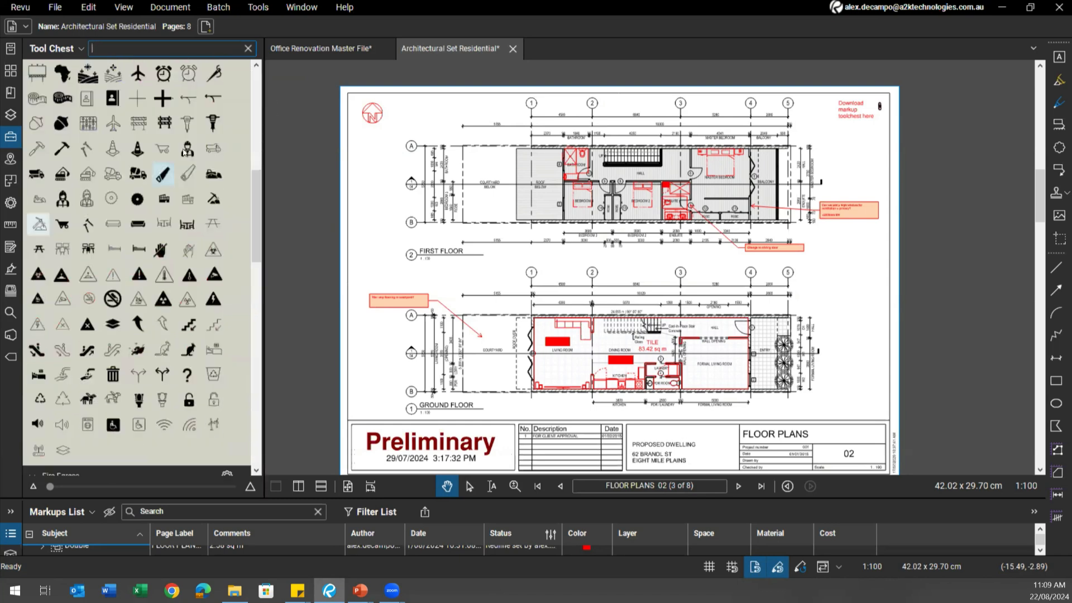
{"action": "scroll", "coordinate": [183, 153], "scroll_direction": "down", "scroll_amount": 4}
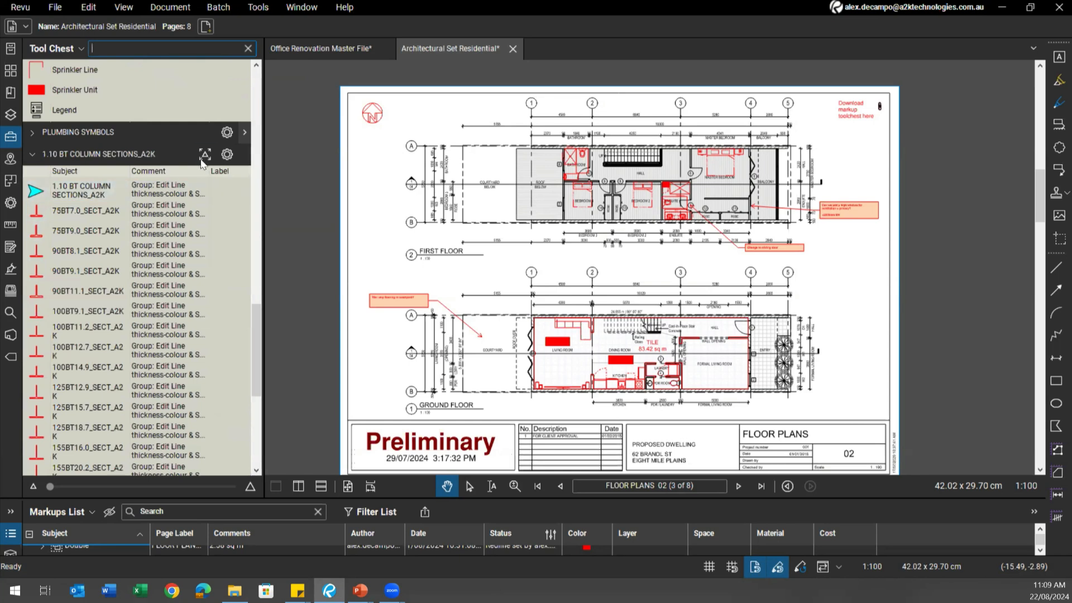
{"action": "left_click", "coordinate": [226, 154]}
{"action": "left_click", "coordinate": [252, 174]}
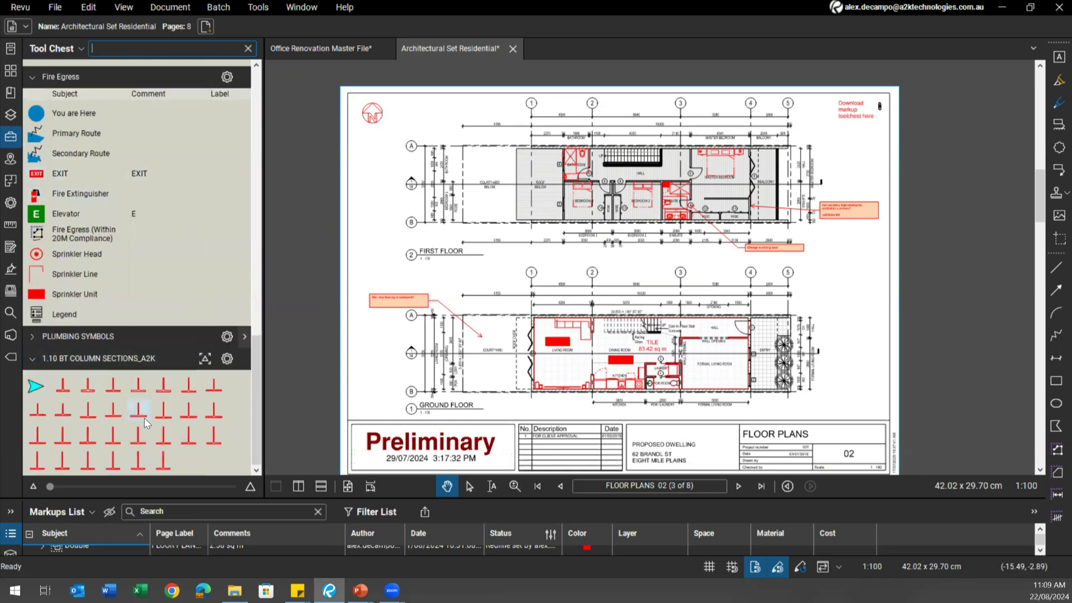
{"action": "left_click", "coordinate": [227, 359]}
{"action": "left_click", "coordinate": [226, 393]}
Place the 75BT7.0_SECT_A2K column section in the blank area beside the First Floor title on the Floor Plans sheet
{"action": "scroll", "coordinate": [170, 358], "scroll_direction": "down", "scroll_amount": 5}
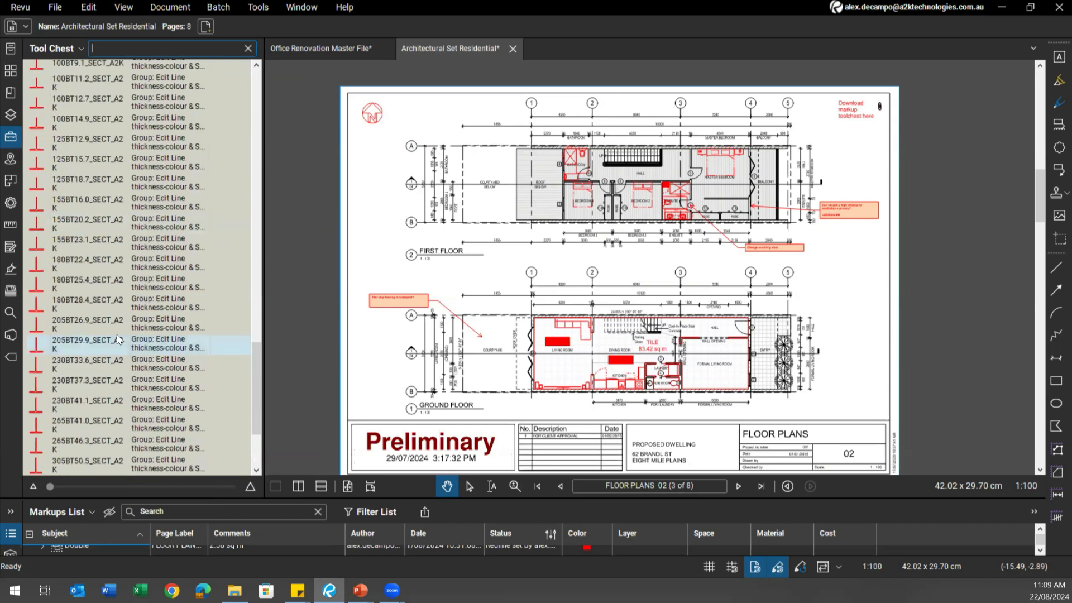
{"action": "scroll", "coordinate": [69, 244], "scroll_direction": "up", "scroll_amount": 3}
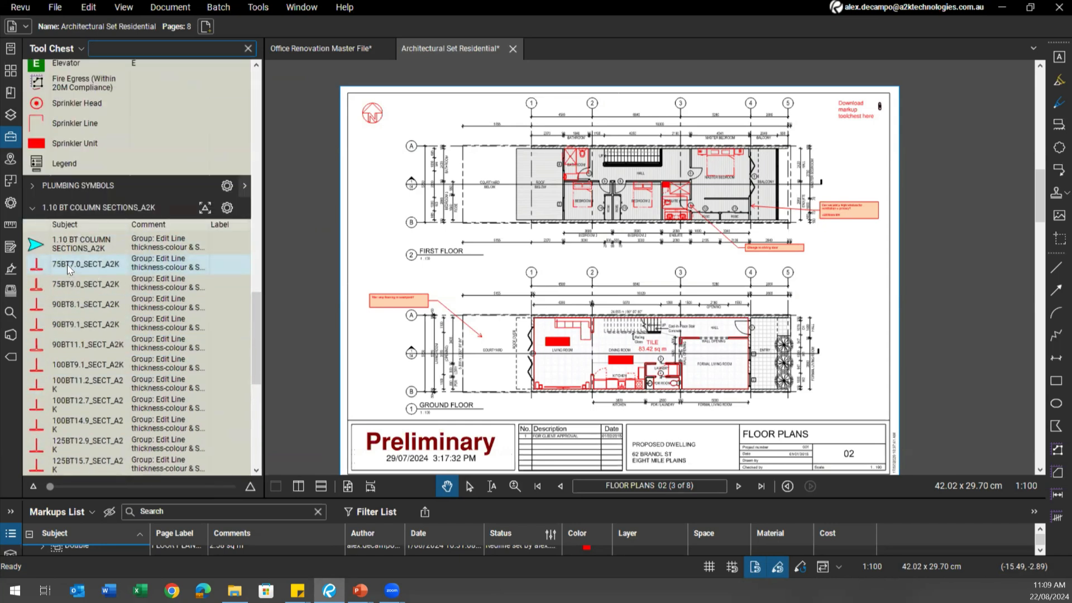
{"action": "left_click", "coordinate": [67, 264]}
{"action": "left_click", "coordinate": [87, 264]}
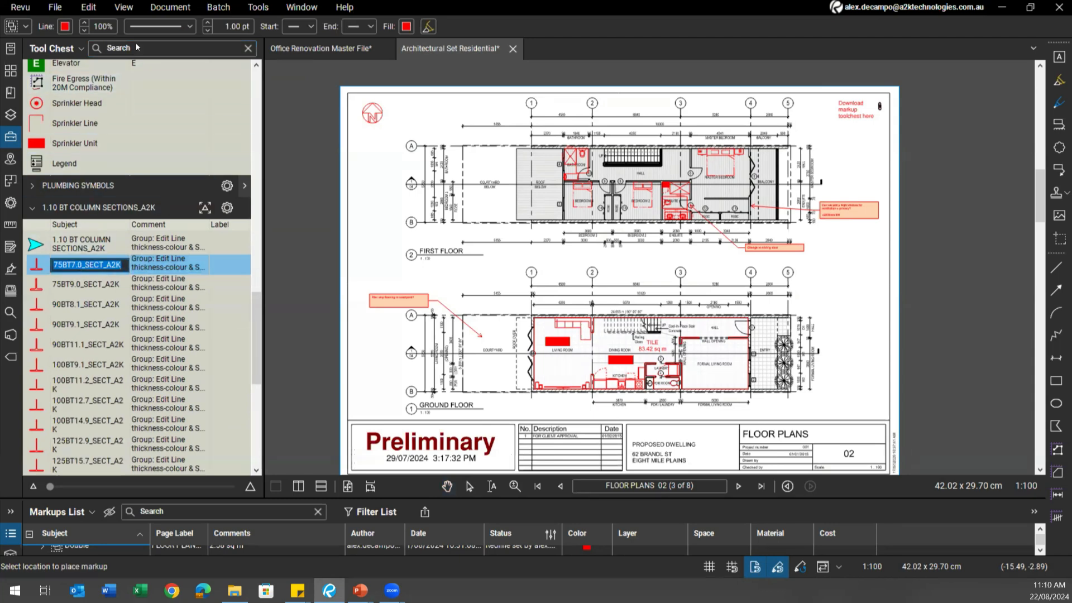
{"action": "left_click", "coordinate": [79, 284]}
{"action": "left_click", "coordinate": [83, 270]}
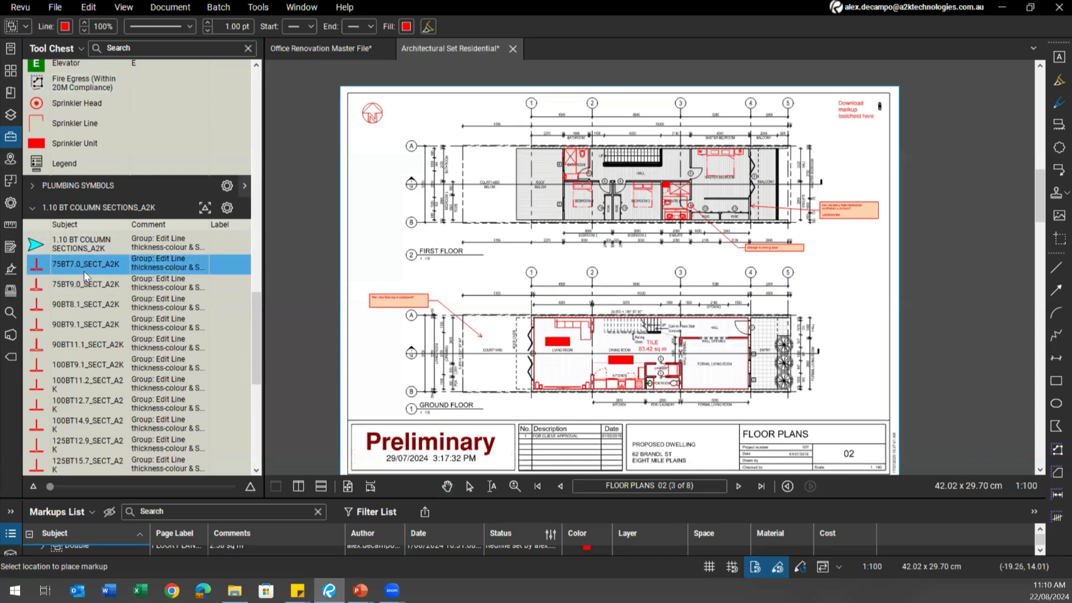
{"action": "left_click", "coordinate": [374, 274]}
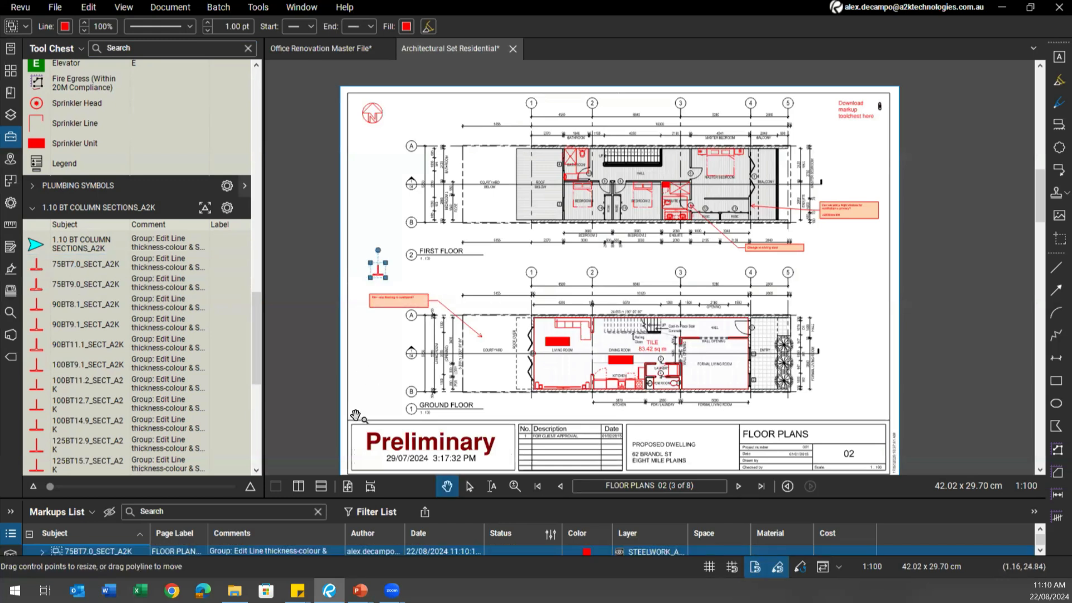
Enlarge the Markups List and select the placed column section to examine its entry
{"action": "scroll", "coordinate": [380, 301], "scroll_direction": "up", "scroll_amount": 5}
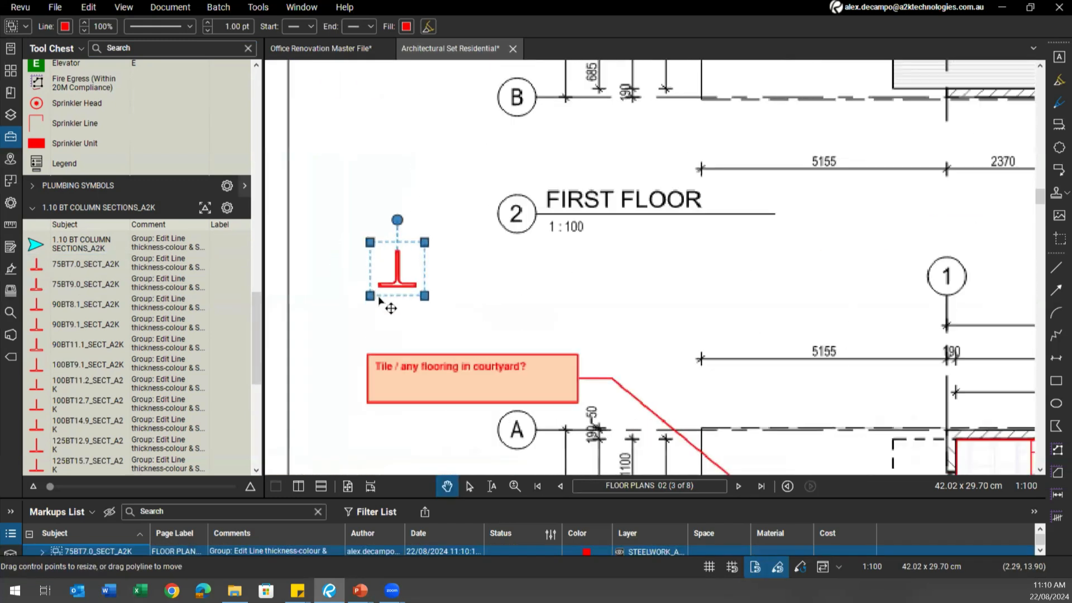
{"action": "left_click", "coordinate": [299, 470]}
{"action": "left_click_drag", "start_coordinate": [291, 497], "coordinate": [291, 420]}
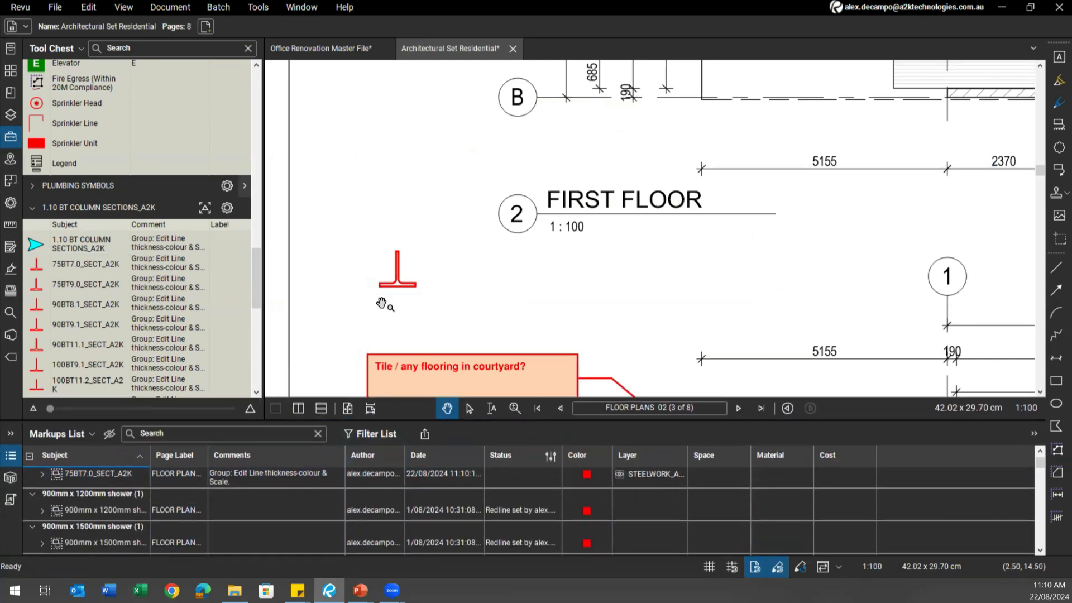
{"action": "left_click", "coordinate": [405, 285]}
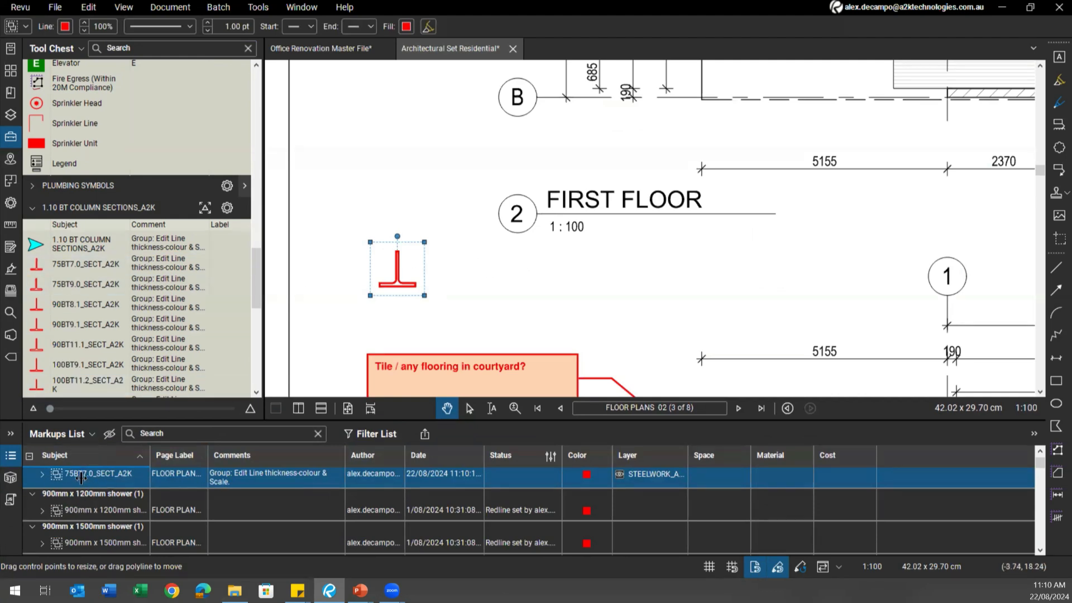
{"action": "scroll", "coordinate": [360, 288], "scroll_direction": "down", "scroll_amount": 5}
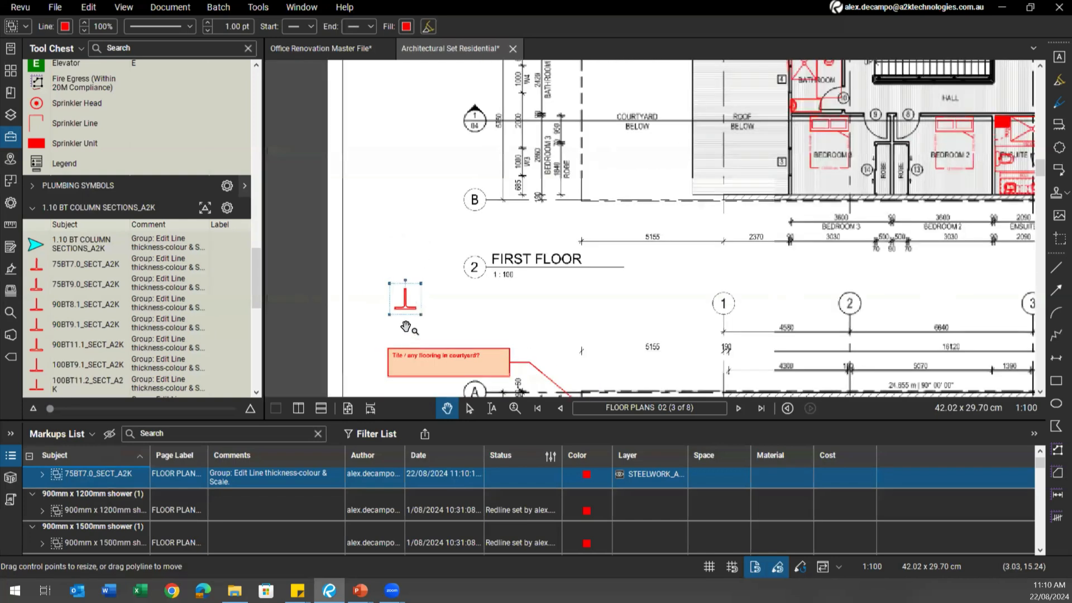
Delete the placed 75BT7.0_SECT_A2K column section from the Floor Plans sheet and clear the selection
{"action": "scroll", "coordinate": [360, 288], "scroll_direction": "down", "scroll_amount": 2}
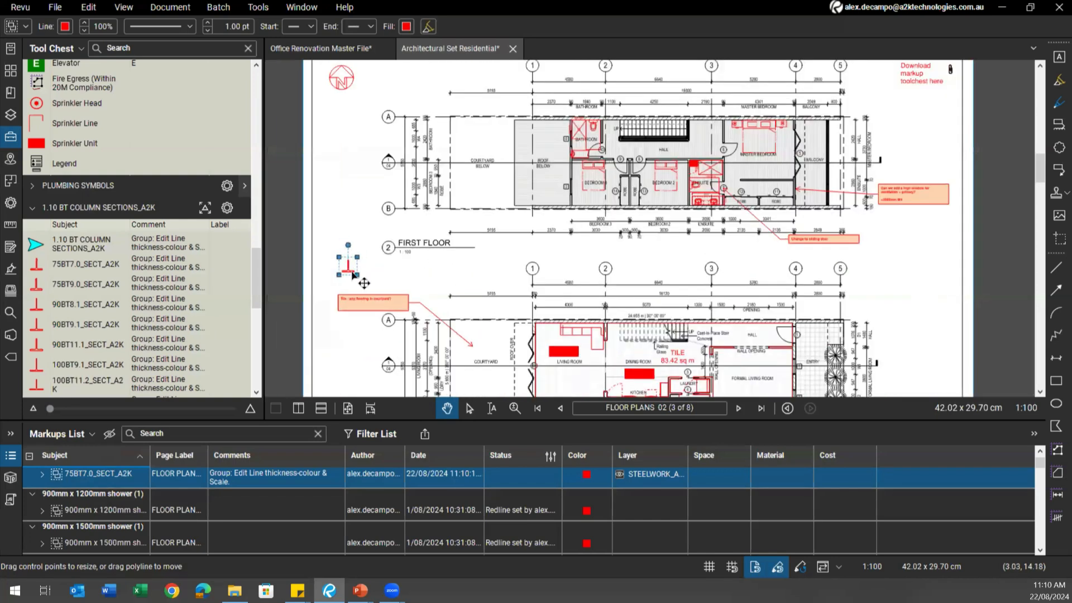
{"action": "key", "text": "Delete"}
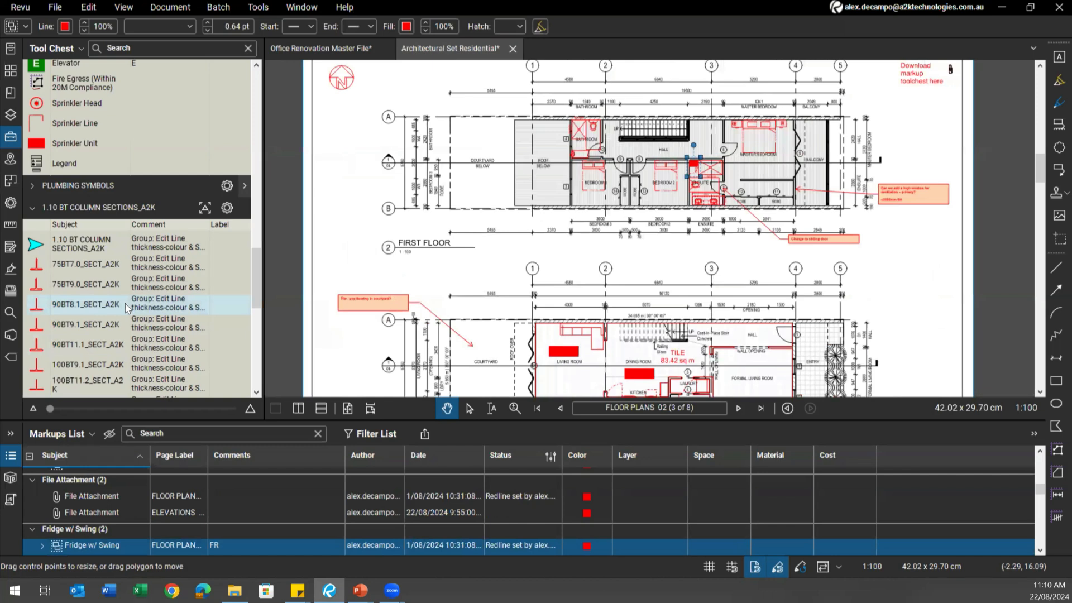
{"action": "scroll", "coordinate": [125, 303], "scroll_direction": "up", "scroll_amount": 10}
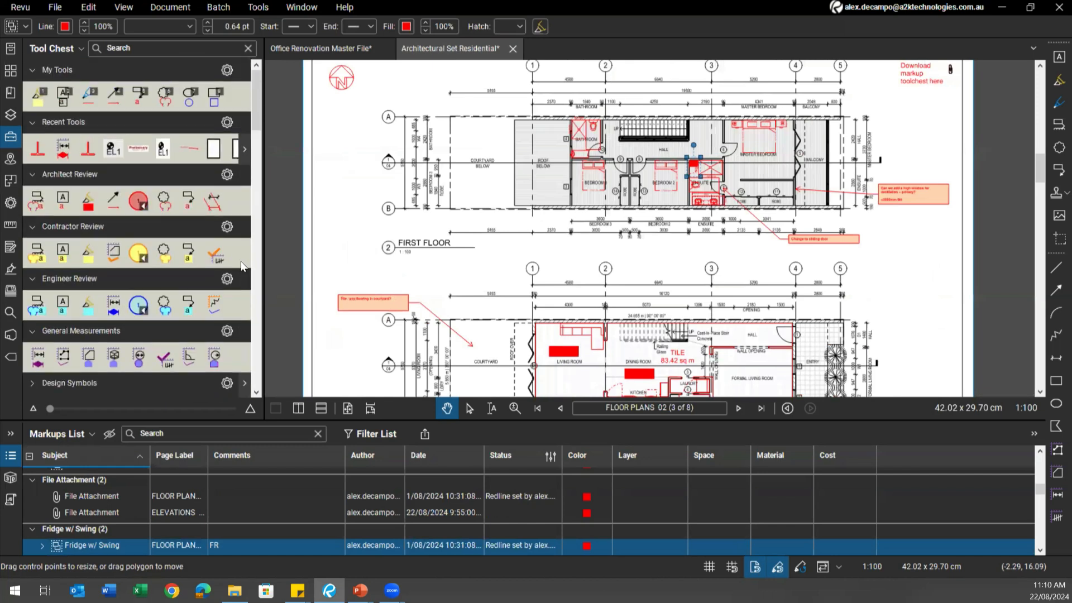
{"action": "left_click", "coordinate": [361, 226]}
{"action": "scroll", "coordinate": [484, 237], "scroll_direction": "down", "scroll_amount": 2}
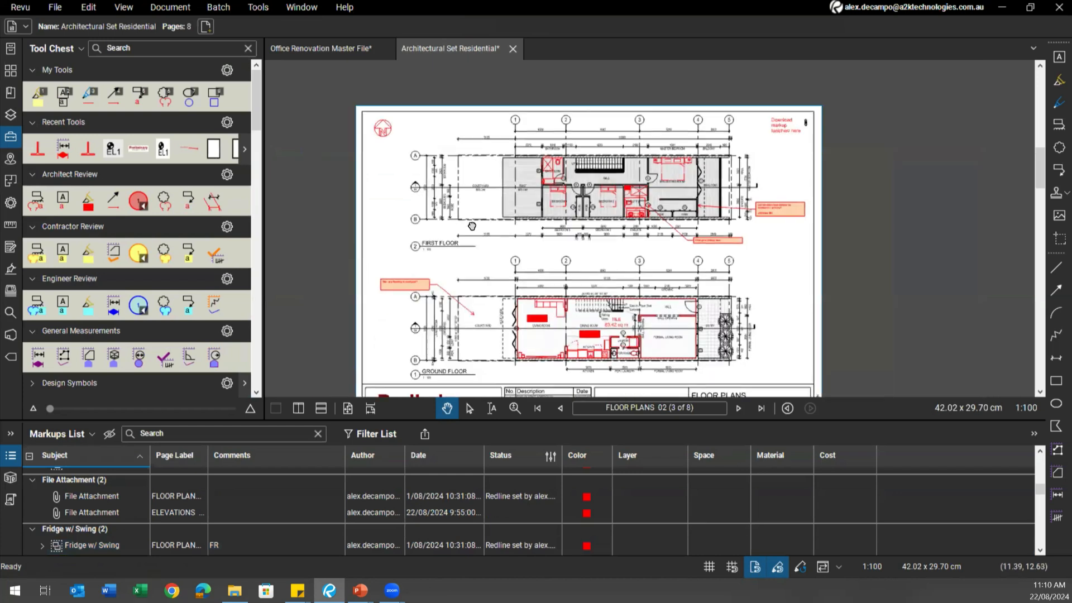
{"action": "scroll", "coordinate": [485, 260], "scroll_direction": "up", "scroll_amount": 3}
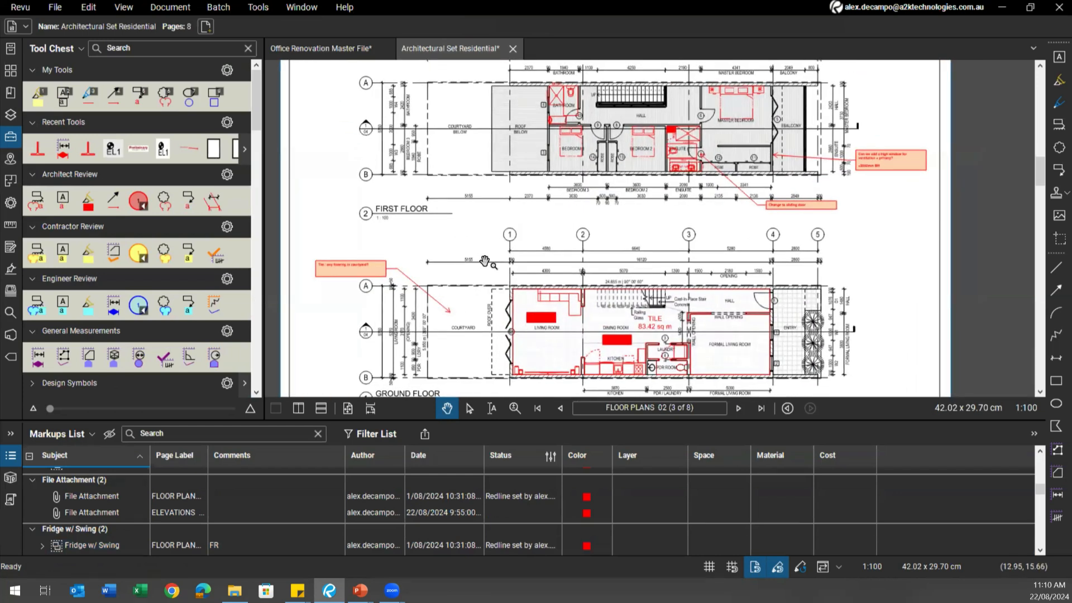
Switch to the Office Renovation Master File and examine the Switchboard Legend symbols on the E104 Electrical Detail sheet
{"action": "left_click", "coordinate": [355, 56]}
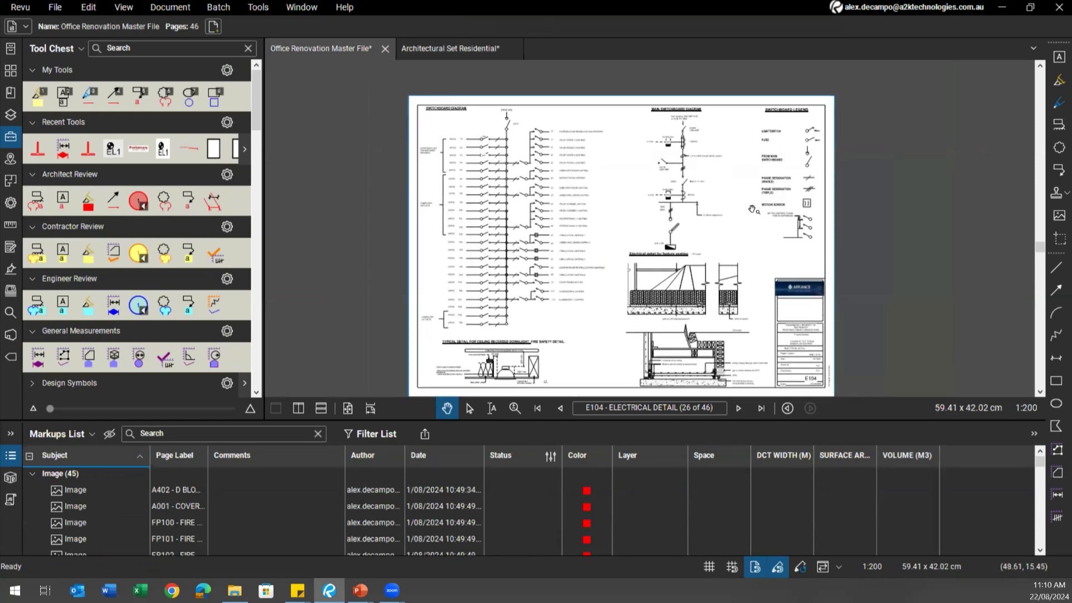
{"action": "scroll", "coordinate": [793, 188], "scroll_direction": "up", "scroll_amount": 4}
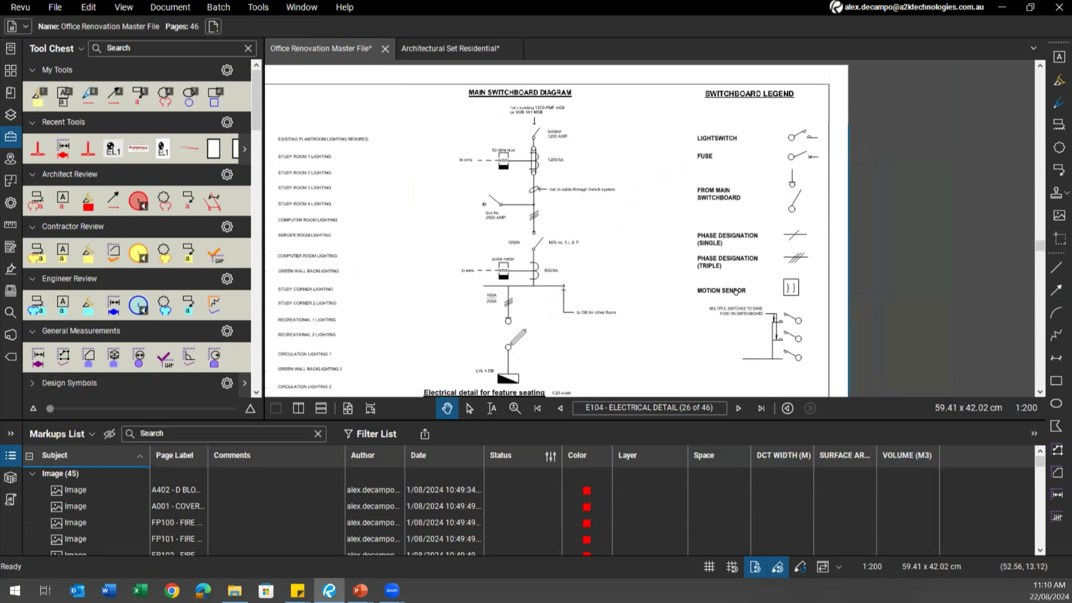
{"action": "scroll", "coordinate": [625, 185], "scroll_direction": "down", "scroll_amount": 3}
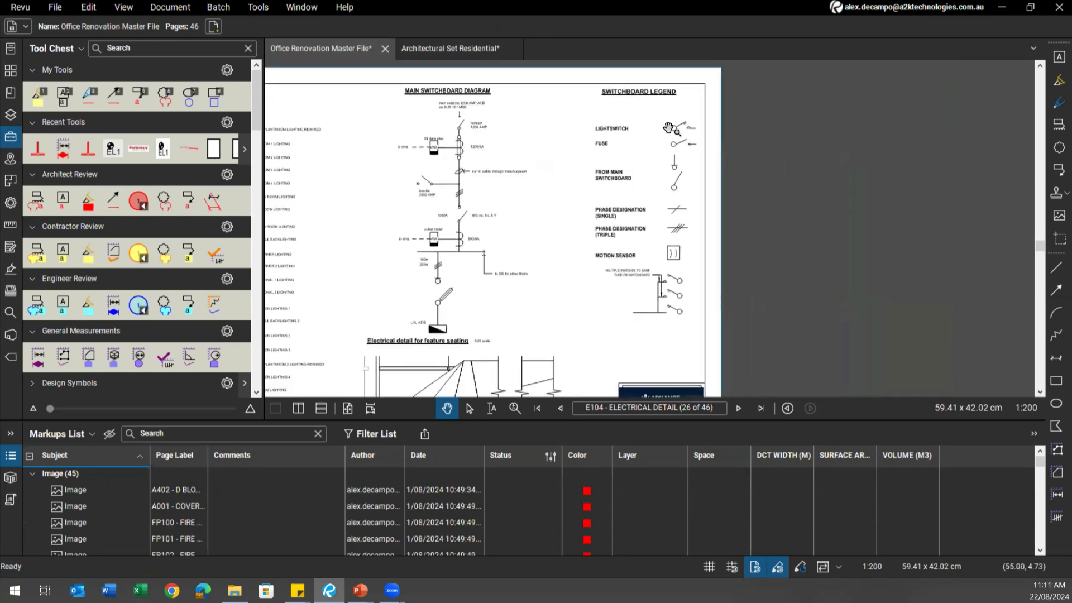
{"action": "left_click_drag", "start_coordinate": [632, 257], "coordinate": [725, 250]}
{"action": "scroll", "coordinate": [725, 250], "scroll_direction": "down", "scroll_amount": 1}
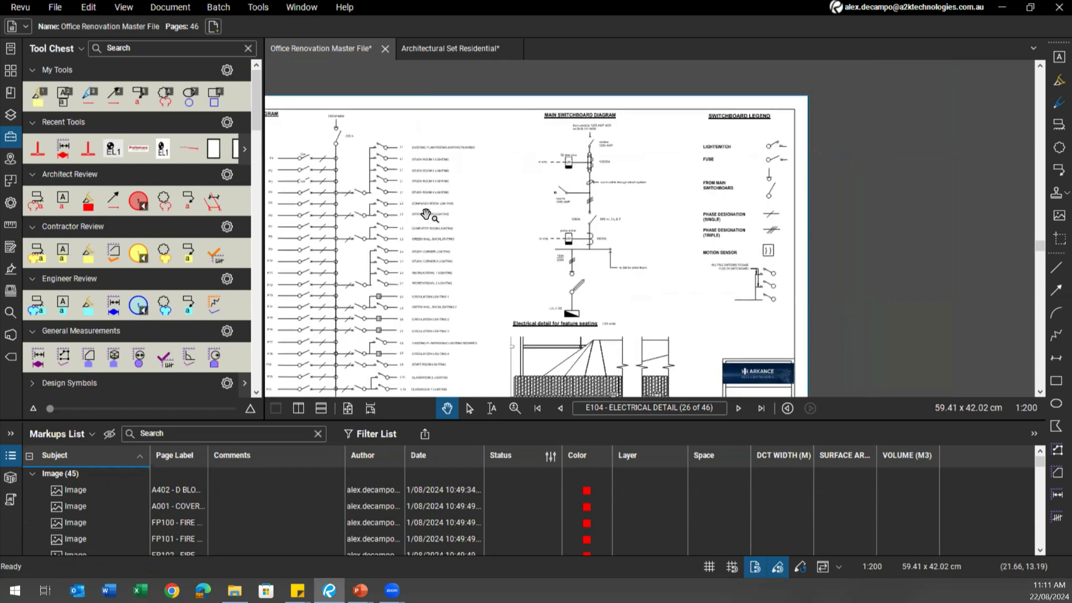
{"action": "left_click_drag", "start_coordinate": [375, 226], "coordinate": [390, 215]}
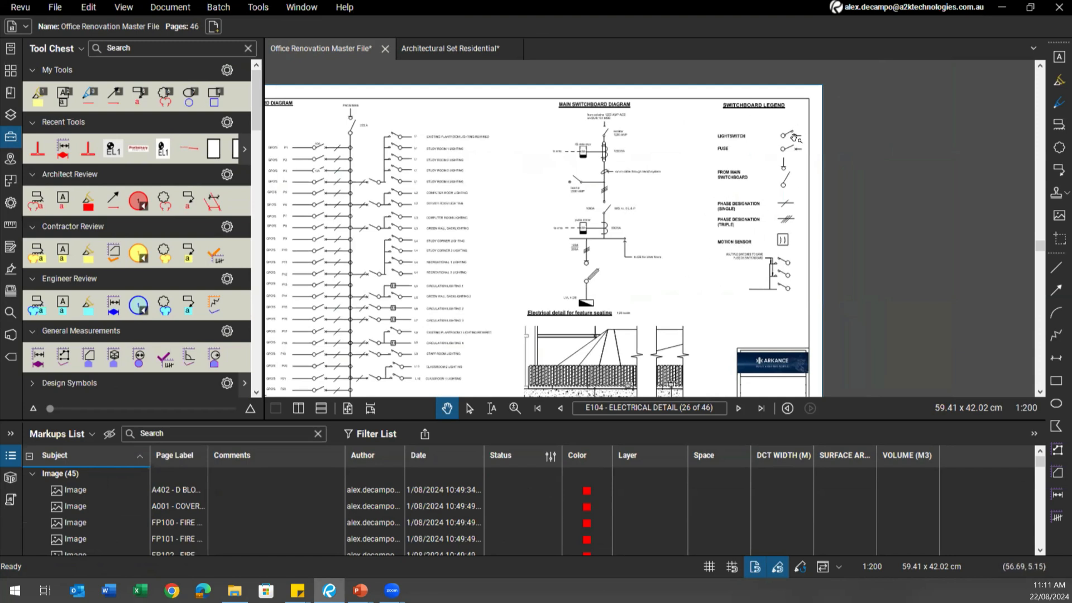
{"action": "scroll", "coordinate": [778, 147], "scroll_direction": "up", "scroll_amount": 2}
{"action": "mouse_move", "coordinate": [720, 191]}
{"action": "left_mouse_down"}
{"action": "mouse_move", "coordinate": [658, 208]}
{"action": "mouse_move", "coordinate": [609, 187]}
{"action": "mouse_move", "coordinate": [615, 176]}
{"action": "left_mouse_up"}
{"action": "scroll", "coordinate": [634, 184], "scroll_direction": "up", "scroll_amount": 1}
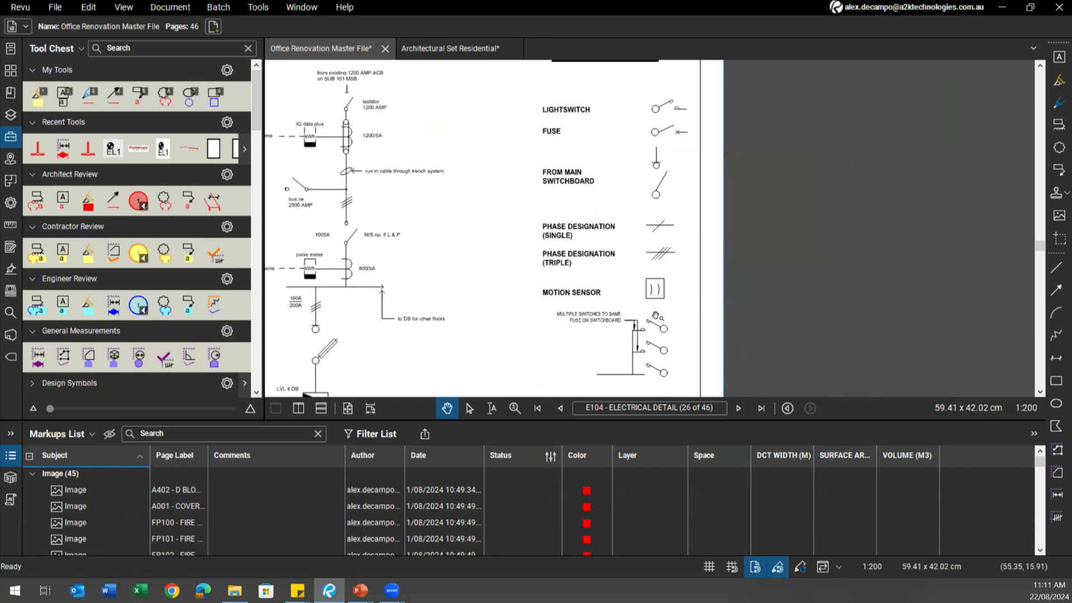
Take a Snapshot of the LIGHTSWITCH symbol in the Switchboard Legend and paste a copy just above the original
{"action": "left_click", "coordinate": [88, 7]}
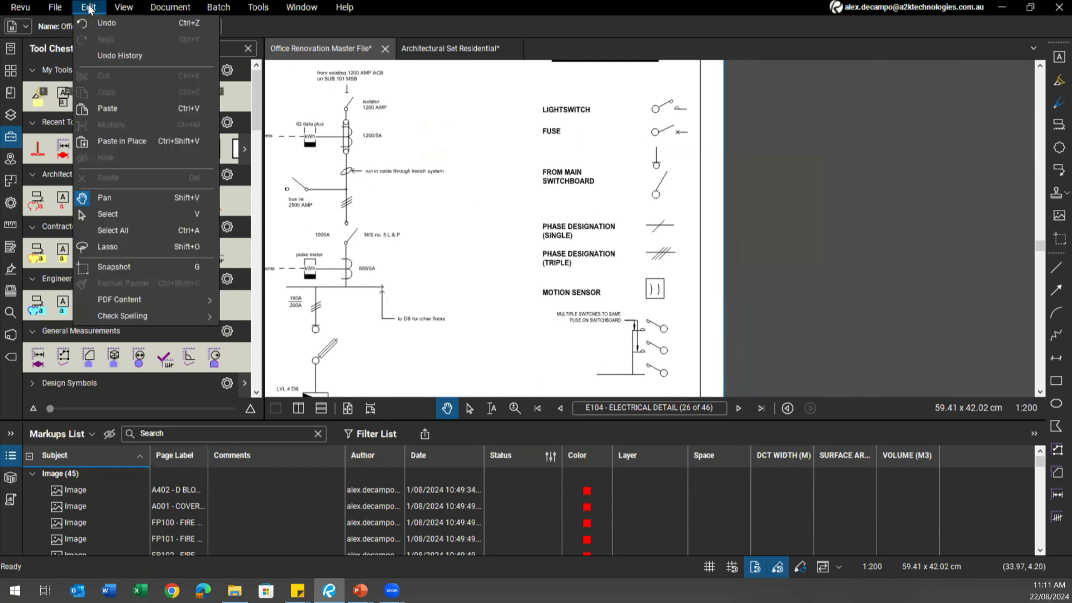
{"action": "left_click", "coordinate": [135, 267]}
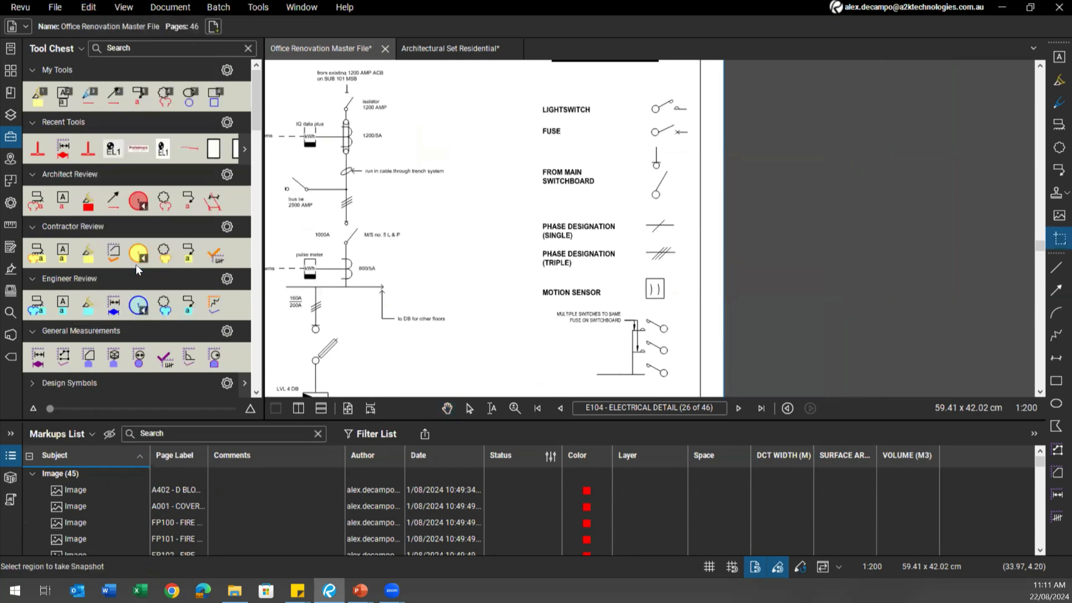
{"action": "left_click_drag", "start_coordinate": [646, 93], "coordinate": [692, 116]}
{"action": "key", "text": "ctrl+v"}
{"action": "left_click_drag", "start_coordinate": [636, 114], "coordinate": [643, 121]}
Try to snapshot and paste the FUSE symbol, and delete the duplicate lightswitch copy pasted over it
{"action": "left_click_drag", "start_coordinate": [646, 122], "coordinate": [690, 141]}
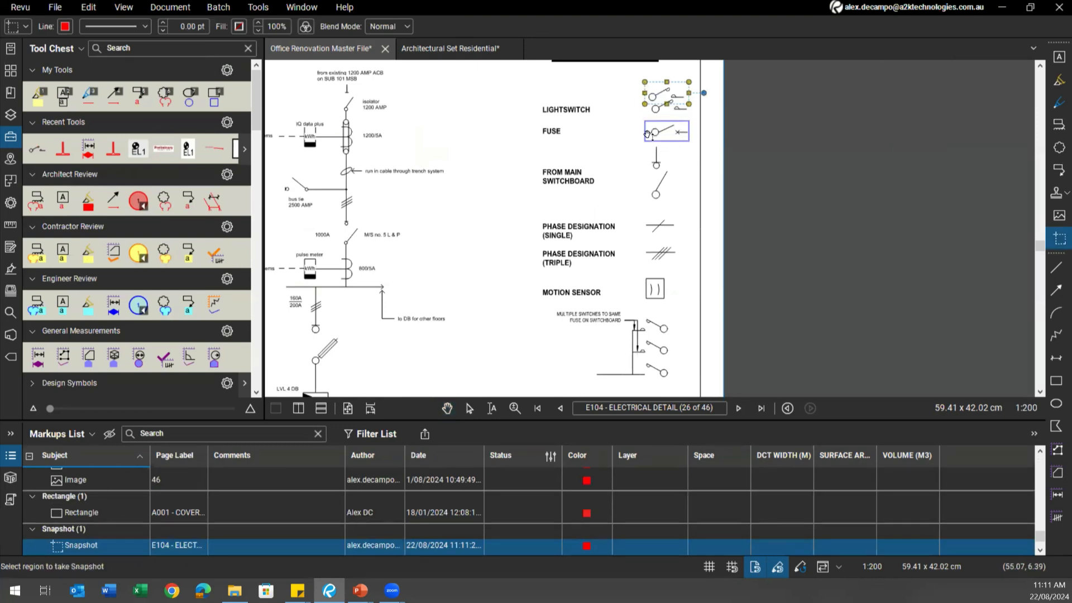
{"action": "key", "text": "ctrl+v"}
{"action": "left_click", "coordinate": [628, 155]}
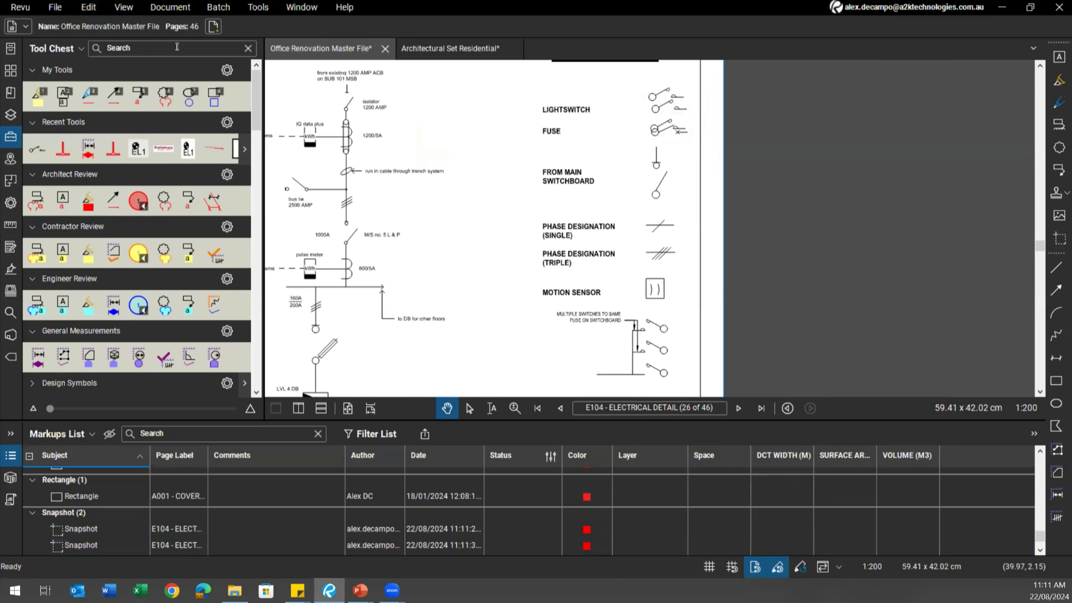
{"action": "left_click", "coordinate": [88, 7]}
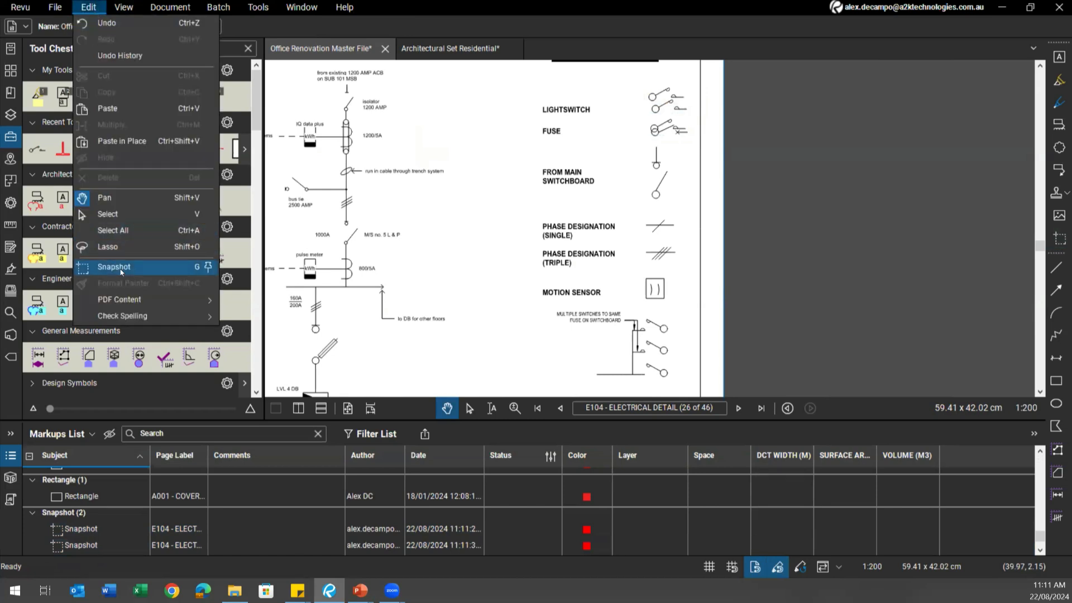
{"action": "left_click", "coordinate": [199, 272]}
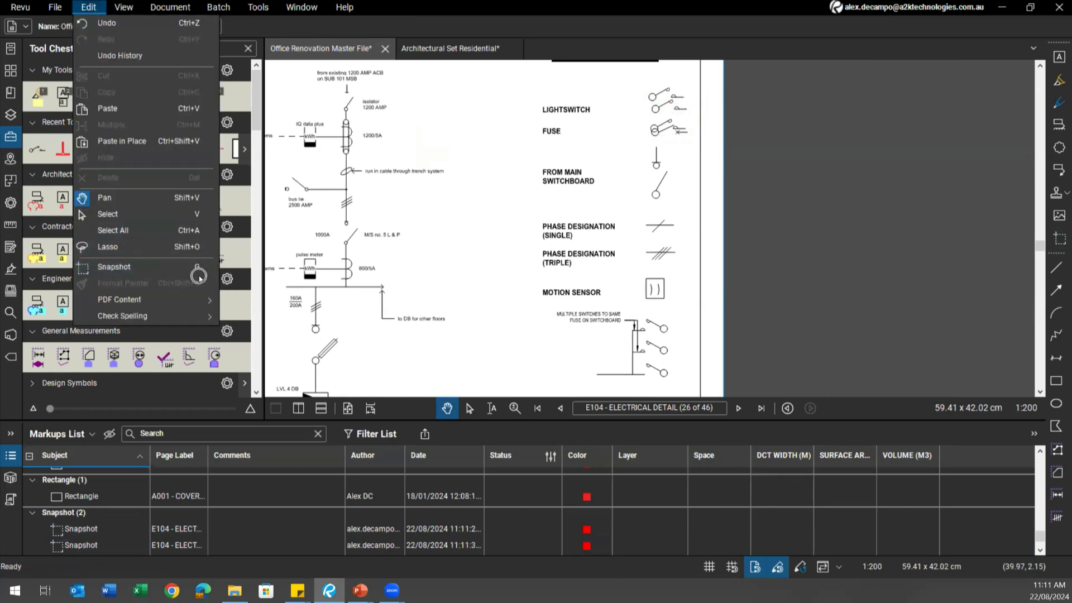
{"action": "left_click_drag", "start_coordinate": [671, 141], "coordinate": [600, 139]}
{"action": "key", "text": "Delete"}
Take a Snapshot of the FUSE symbol in the Switchboard Legend and paste a copy next to the original
{"action": "scroll", "coordinate": [644, 137], "scroll_direction": "up", "scroll_amount": 3}
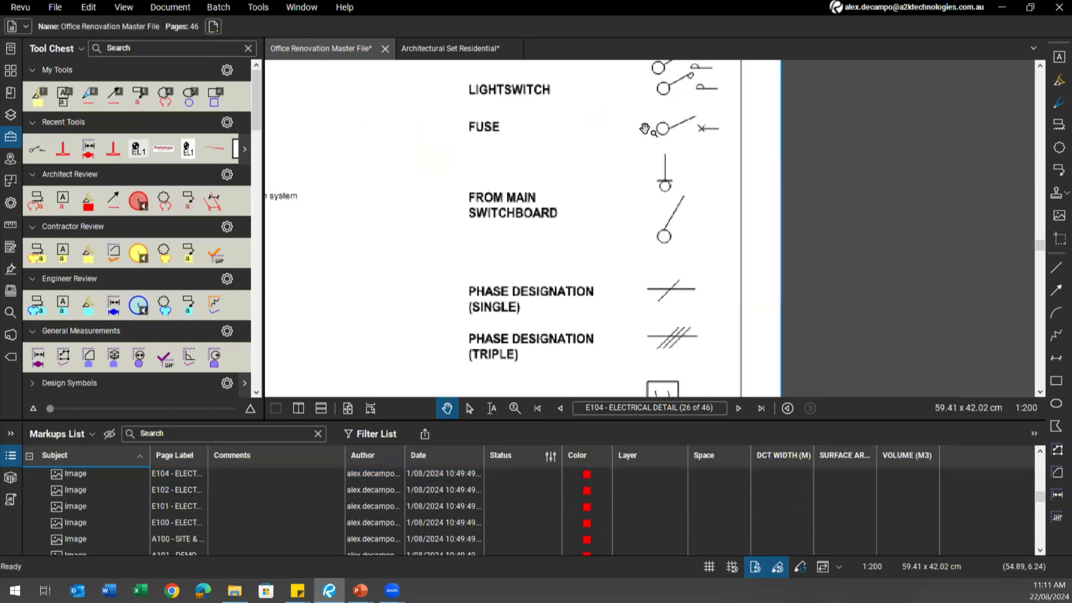
{"action": "key", "text": "g"}
{"action": "left_click_drag", "start_coordinate": [644, 104], "coordinate": [729, 142]}
{"action": "key", "text": "ctrl+v"}
Snapshot the two FROM MAIN SWITCHBOARD symbols separately and paste a copy of each beside its original
{"action": "key", "text": "g"}
{"action": "left_click_drag", "start_coordinate": [645, 149], "coordinate": [721, 180]}
{"action": "key", "text": "ctrl+v"}
{"action": "left_click_drag", "start_coordinate": [640, 201], "coordinate": [732, 247]}
{"action": "key", "text": "g"}
{"action": "key", "text": "ctrl+v"}
Snapshot the single and triple PHASE DESIGNATION symbols and paste a copy of each beside its original
{"action": "scroll", "coordinate": [667, 252], "scroll_direction": "down", "scroll_amount": 2}
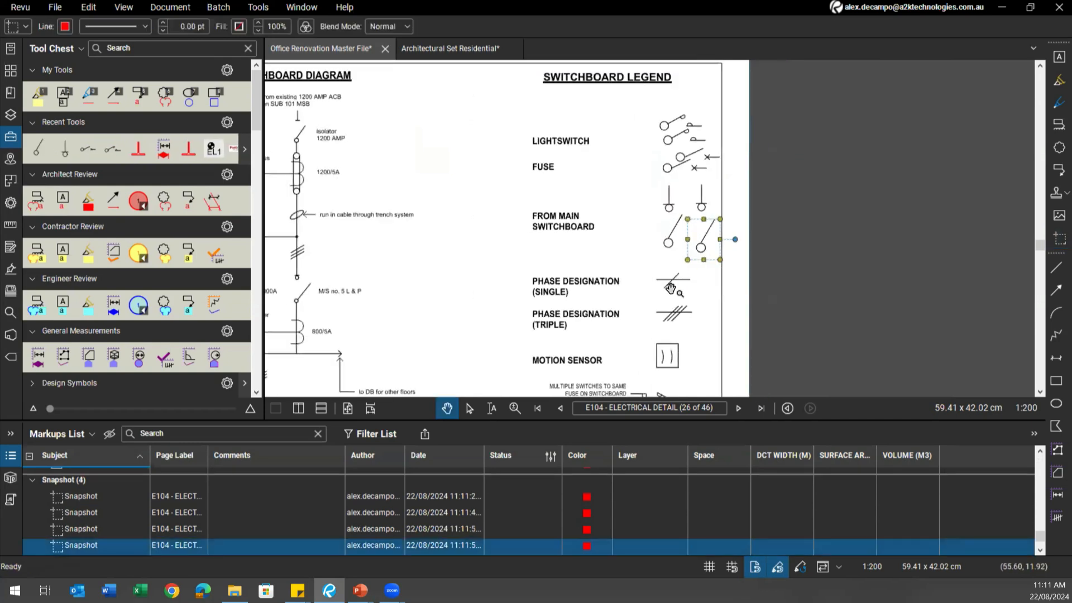
{"action": "key", "text": "g"}
{"action": "mouse_move", "coordinate": [655, 266]}
{"action": "left_mouse_down"}
{"action": "mouse_move", "coordinate": [694, 294]}
{"action": "mouse_move", "coordinate": [616, 228]}
{"action": "mouse_move", "coordinate": [641, 268]}
{"action": "mouse_move", "coordinate": [663, 282]}
{"action": "mouse_move", "coordinate": [671, 269]}
{"action": "left_mouse_up"}
{"action": "key", "text": "ctrl+v"}
{"action": "key", "text": "g"}
{"action": "key", "text": "ctrl+v"}
{"action": "left_click", "coordinate": [677, 274]}
{"action": "left_click", "coordinate": [685, 265]}
{"action": "left_click", "coordinate": [680, 270]}
Move the pasted FUSE symbol copy to the left of the original in the Switchboard Legend
{"action": "scroll", "coordinate": [672, 273], "scroll_direction": "down", "scroll_amount": 2}
{"action": "left_click", "coordinate": [624, 201]}
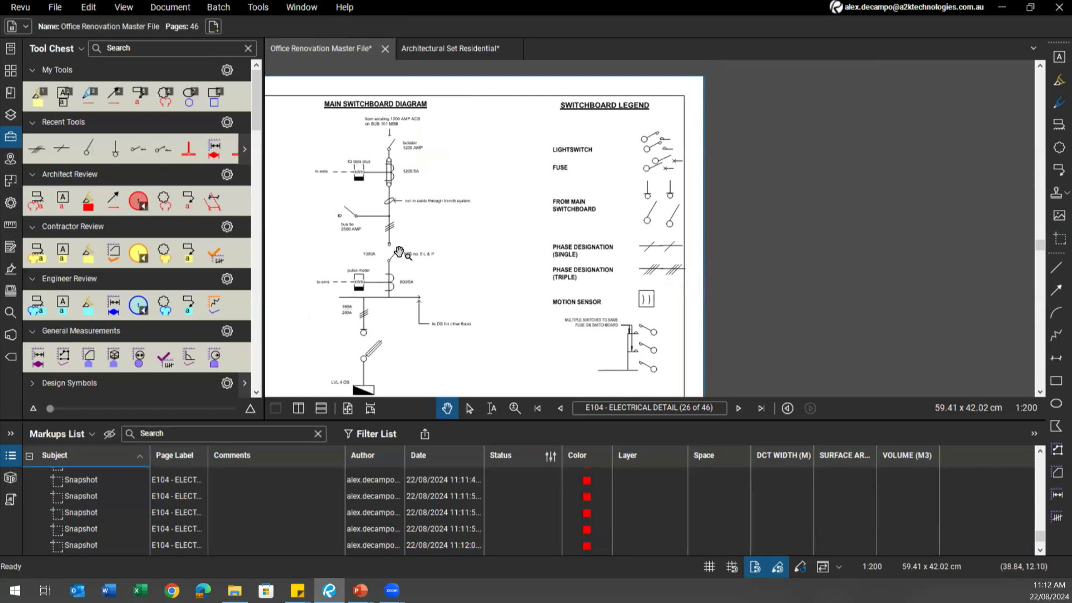
{"action": "left_click_drag", "start_coordinate": [660, 156], "coordinate": [662, 186]}
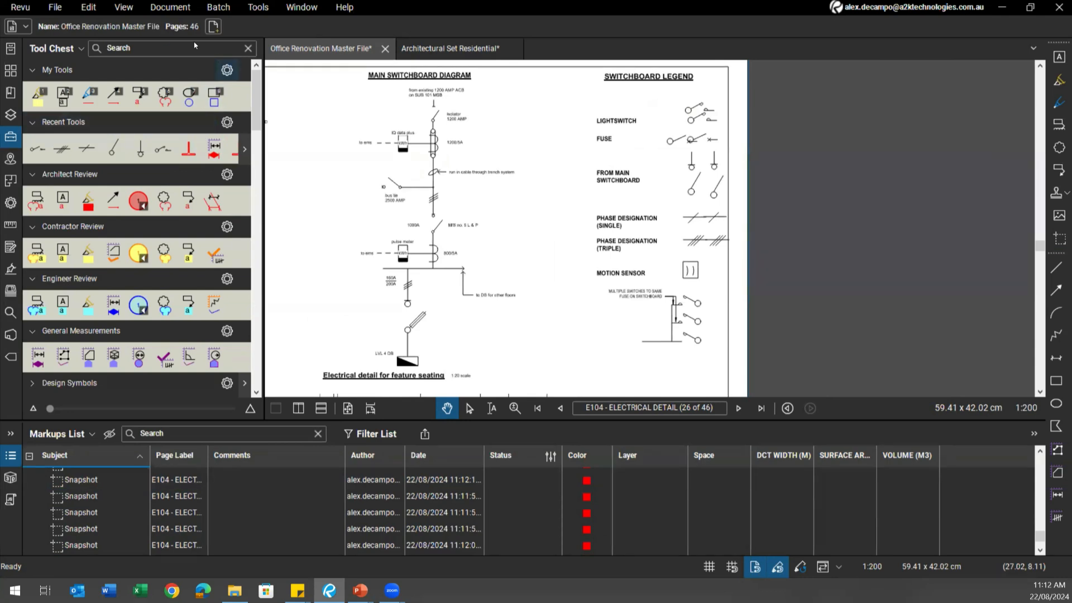
Add a new tool set titled Switchboard Symbols and save its file to the Desktop
{"action": "left_click", "coordinate": [62, 48]}
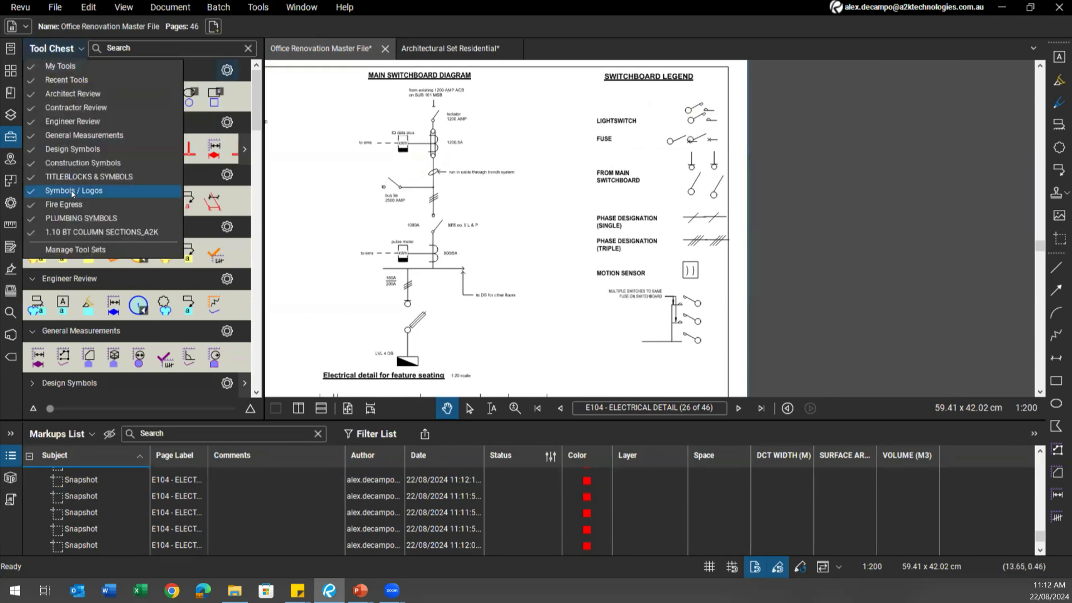
{"action": "left_click", "coordinate": [83, 251]}
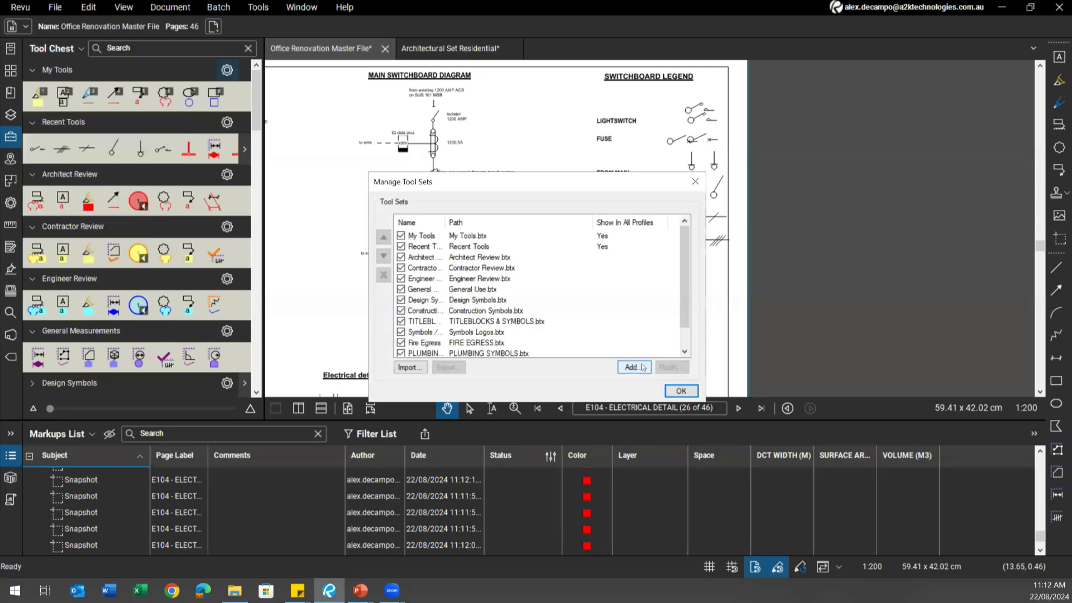
{"action": "left_click", "coordinate": [643, 368]}
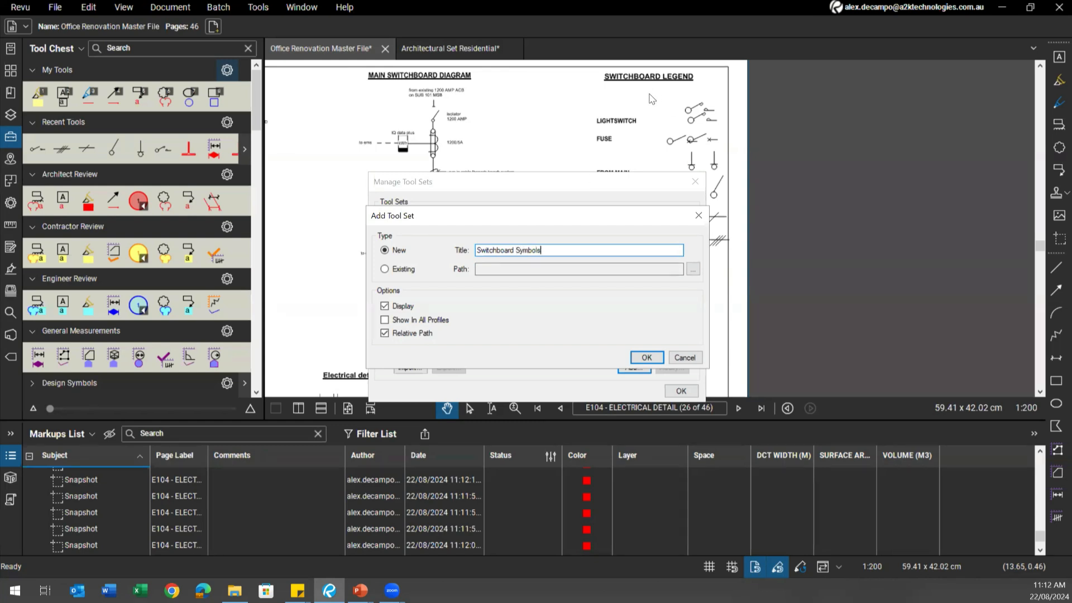
{"action": "left_click", "coordinate": [640, 362]}
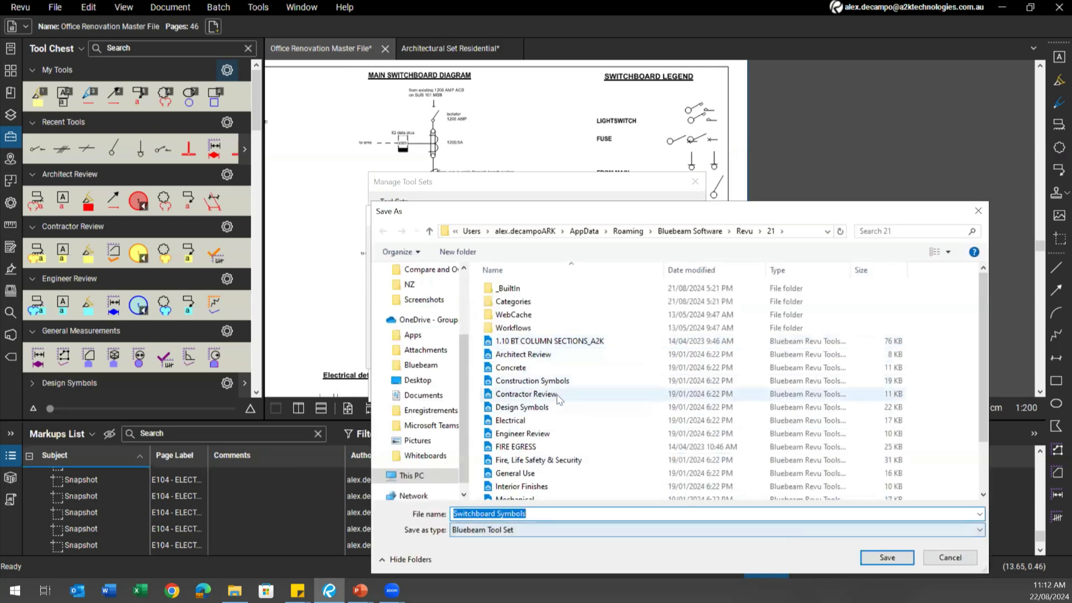
{"action": "scroll", "coordinate": [411, 302], "scroll_direction": "up", "scroll_amount": 2}
{"action": "left_click", "coordinate": [415, 310]}
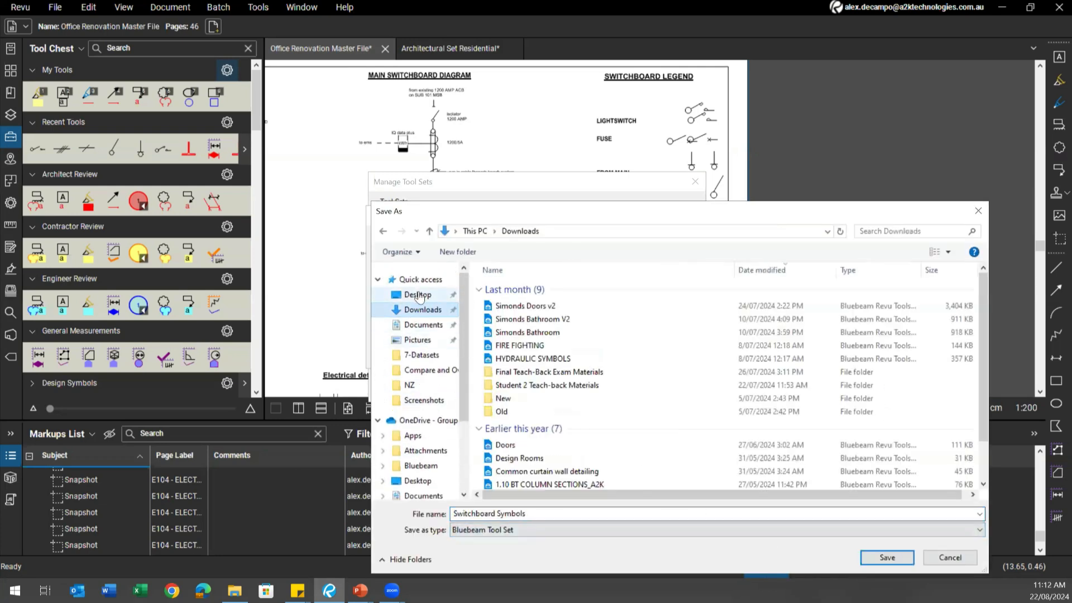
{"action": "left_click", "coordinate": [418, 294]}
{"action": "left_click", "coordinate": [887, 557]}
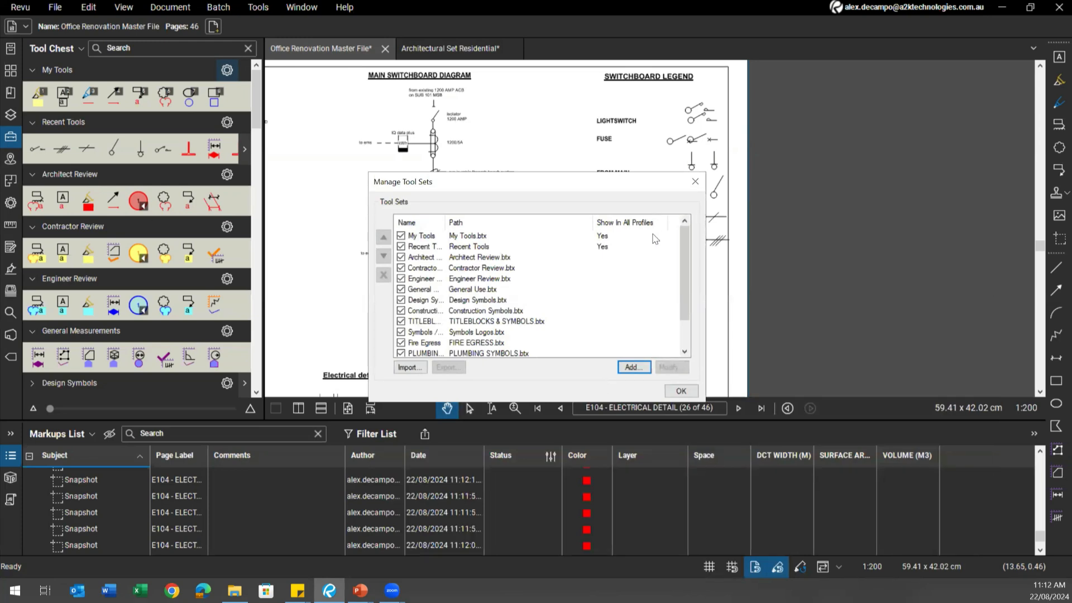
{"action": "left_click", "coordinate": [680, 390]}
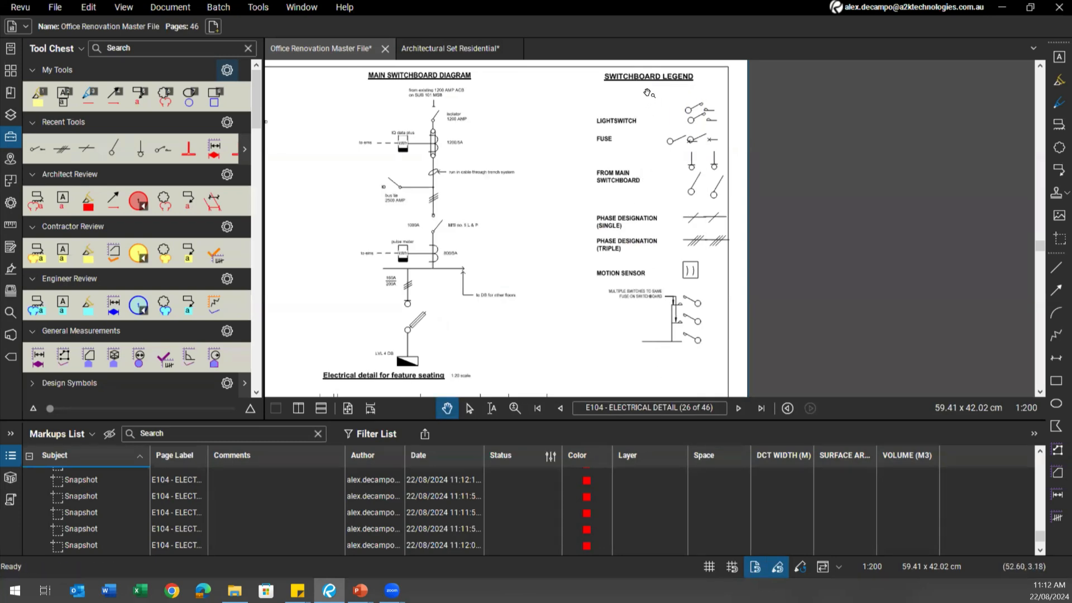
{"action": "key", "text": "shift+o"}
{"action": "key", "text": "Escape"}
Reorder the tool sets so that Switchboard Symbols sits directly below Recent Tools in the Tool Chest
{"action": "scroll", "coordinate": [93, 317], "scroll_direction": "down", "scroll_amount": 15}
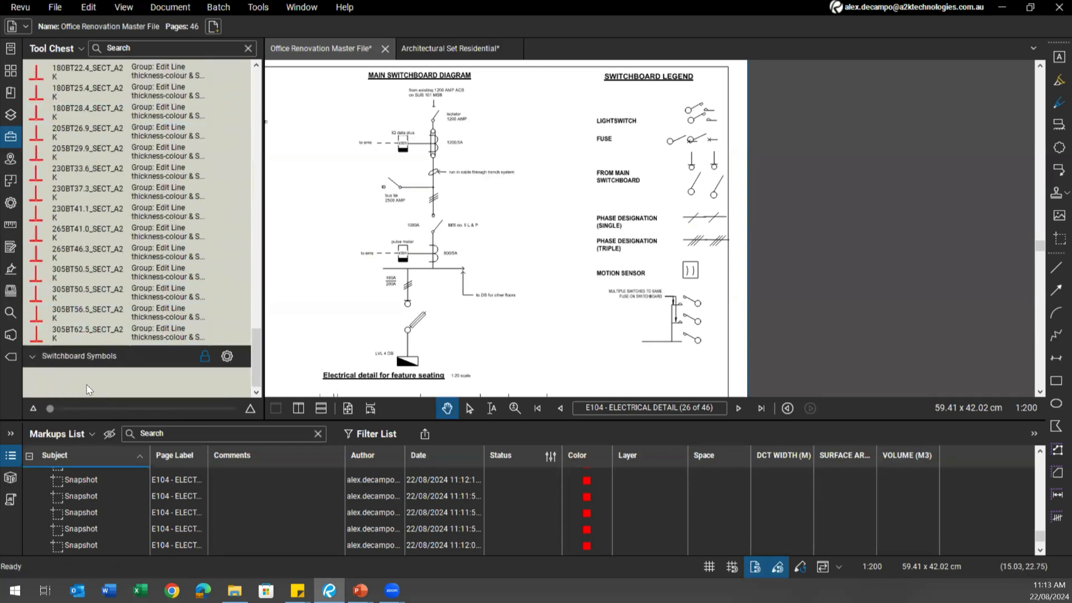
{"action": "scroll", "coordinate": [93, 371], "scroll_direction": "up", "scroll_amount": 15}
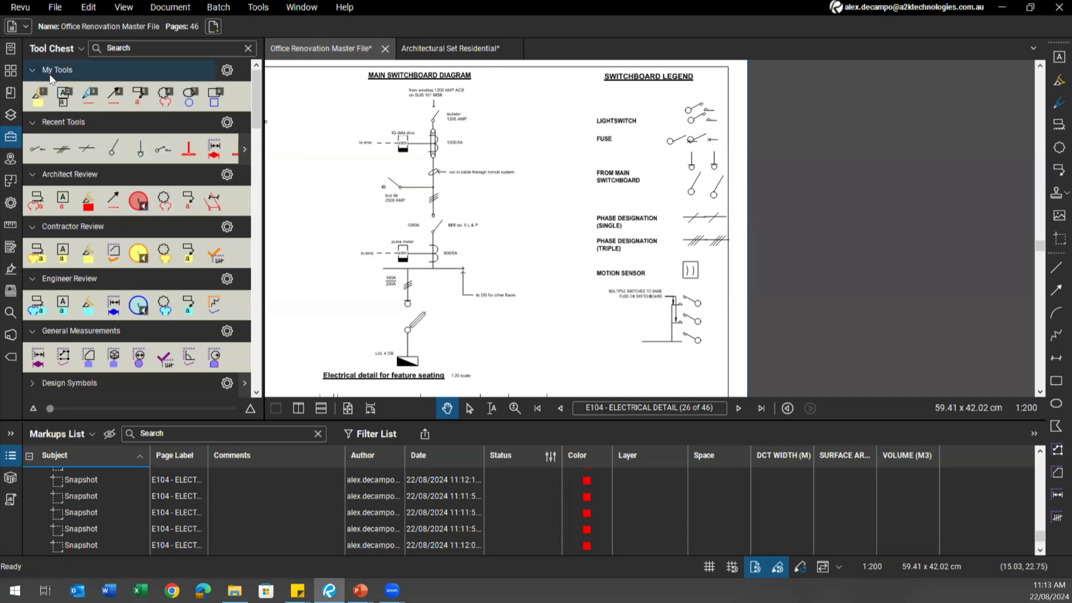
{"action": "left_click", "coordinate": [67, 49]}
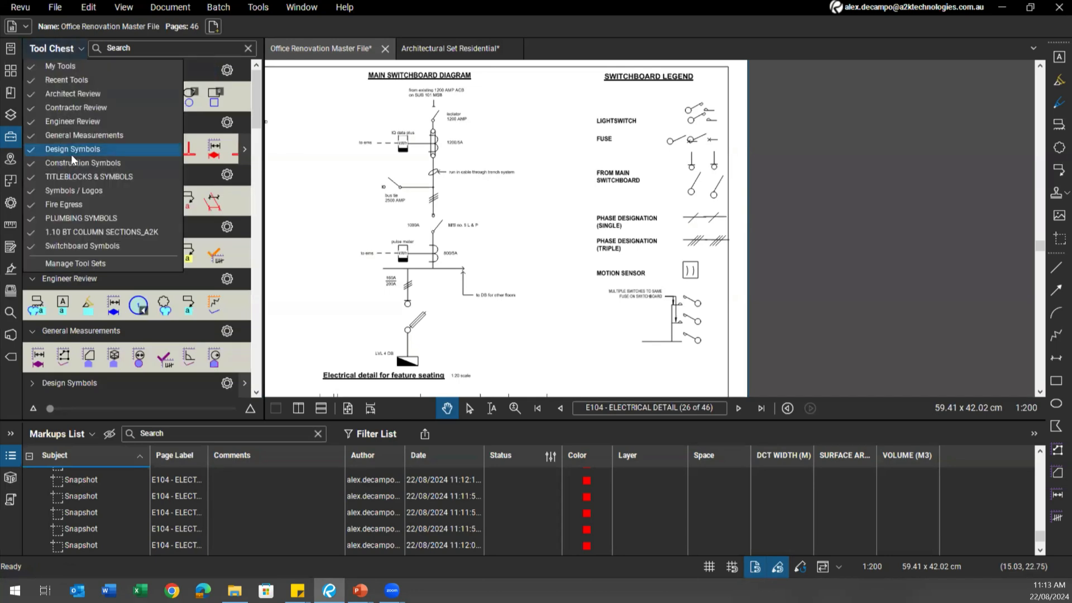
{"action": "left_click", "coordinate": [66, 264]}
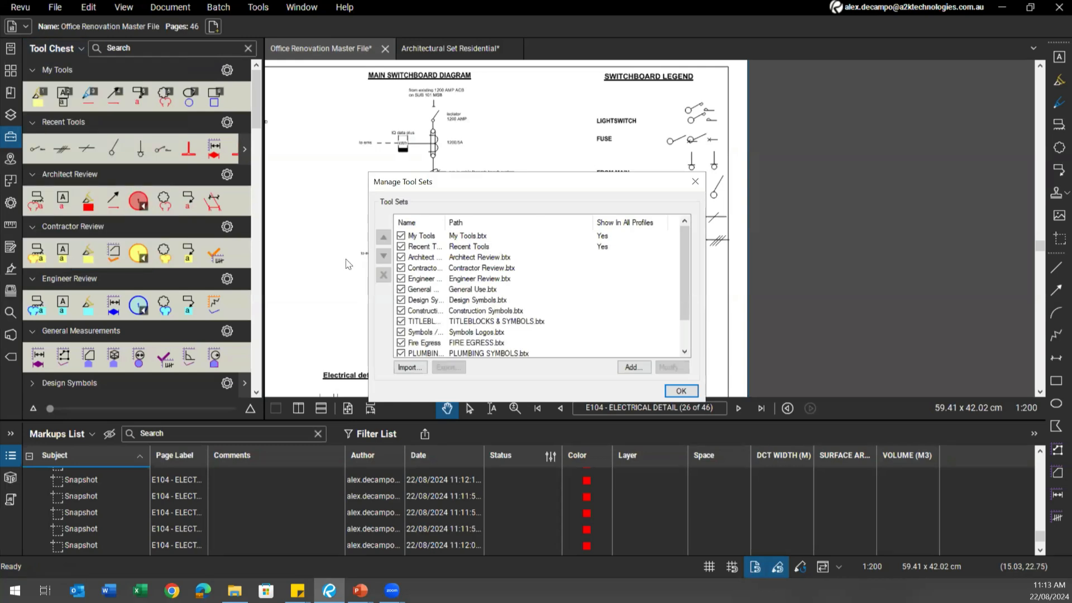
{"action": "left_click", "coordinate": [428, 344]}
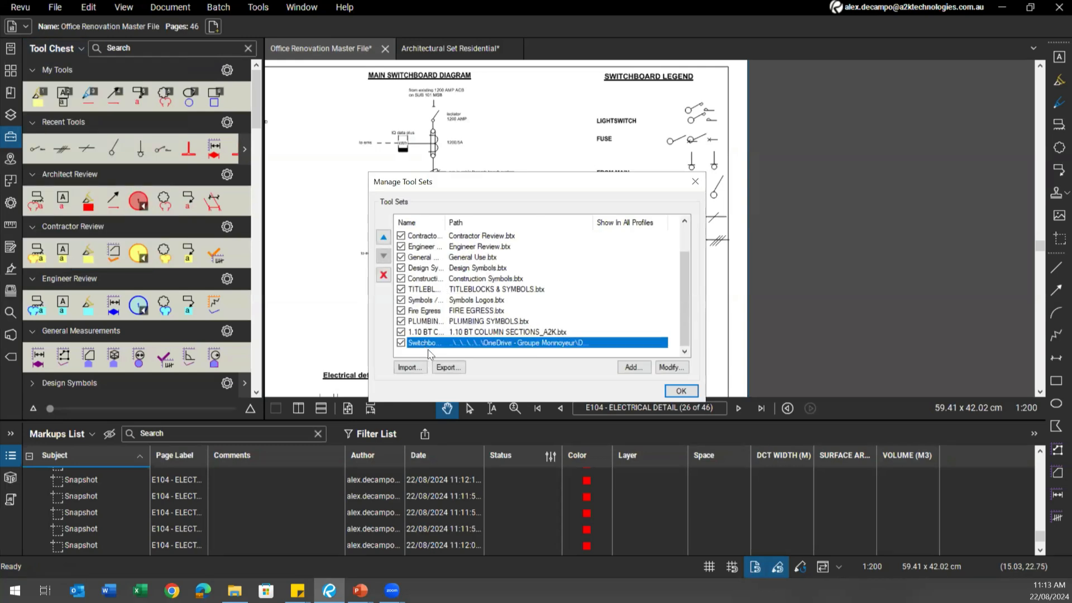
{"action": "left_click", "coordinate": [383, 239]}
{"action": "left_click", "coordinate": [383, 239]}
{"action": "left_click", "coordinate": [383, 239]}
{"action": "left_click", "coordinate": [383, 239]}
{"action": "left_click", "coordinate": [383, 239]}
{"action": "left_click", "coordinate": [383, 239]}
{"action": "left_click", "coordinate": [384, 239]}
{"action": "left_click", "coordinate": [384, 239]}
{"action": "left_click", "coordinate": [383, 239]}
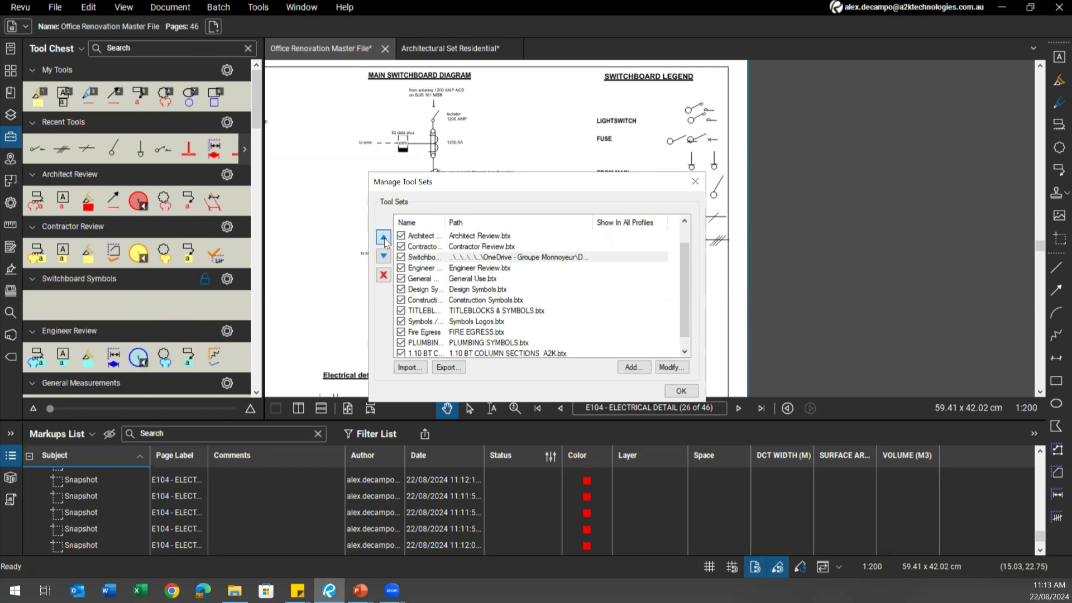
{"action": "left_click", "coordinate": [384, 239]}
{"action": "left_click", "coordinate": [383, 239]}
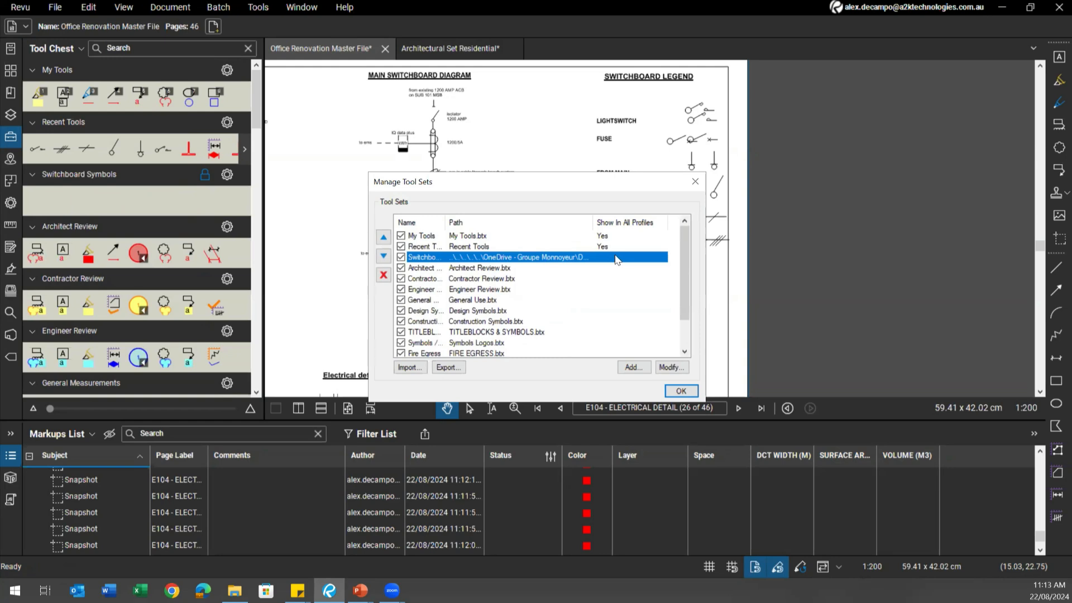
Check that the Switchboard Symbols tool set is set to show in all profiles, and close the tool set manager
{"action": "left_click", "coordinate": [663, 368]}
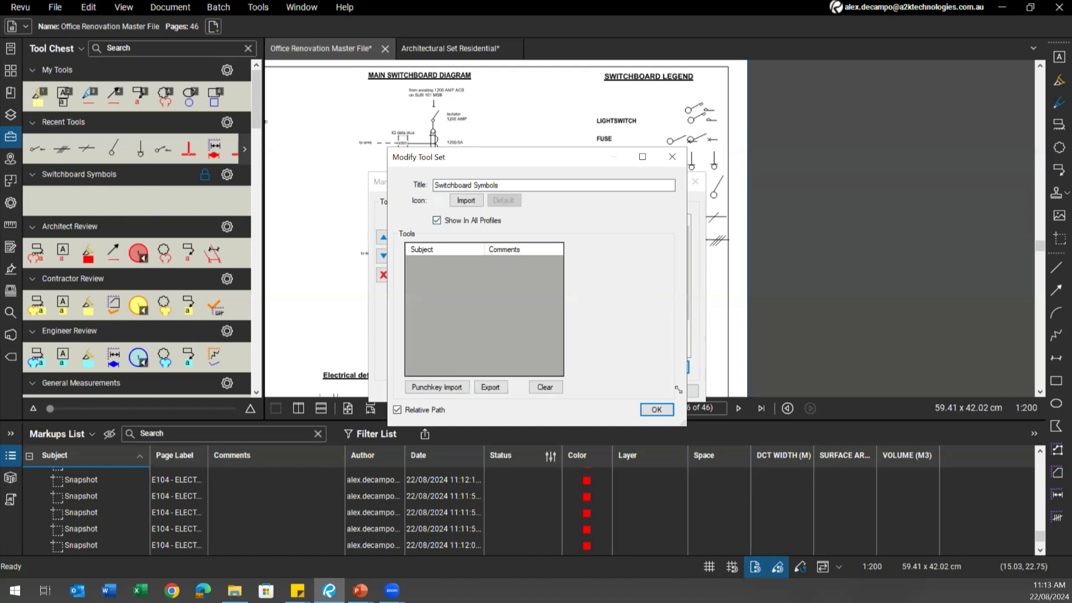
{"action": "left_click", "coordinate": [656, 409]}
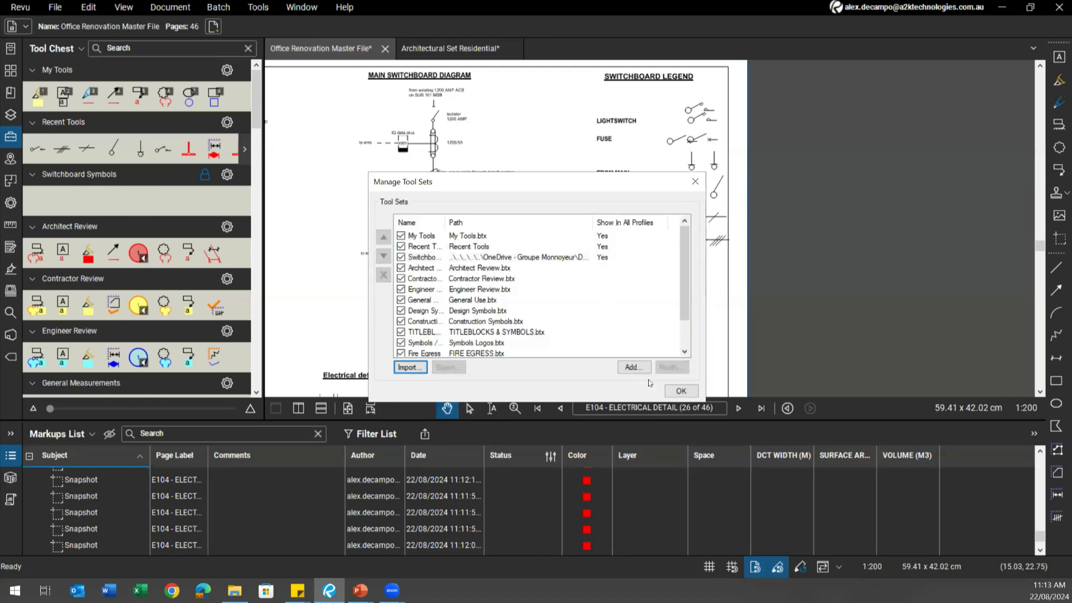
{"action": "left_click", "coordinate": [680, 390]}
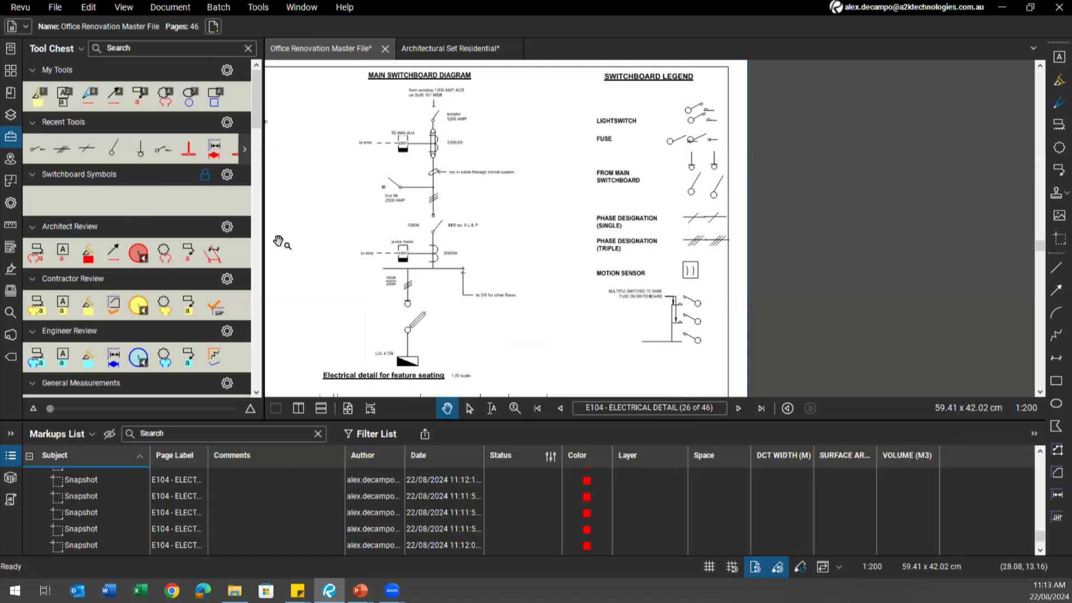
Switch to another profile, look for the Switchboard Symbols set in its Tool Chest, and return to the original profile
{"action": "left_click", "coordinate": [21, 7]}
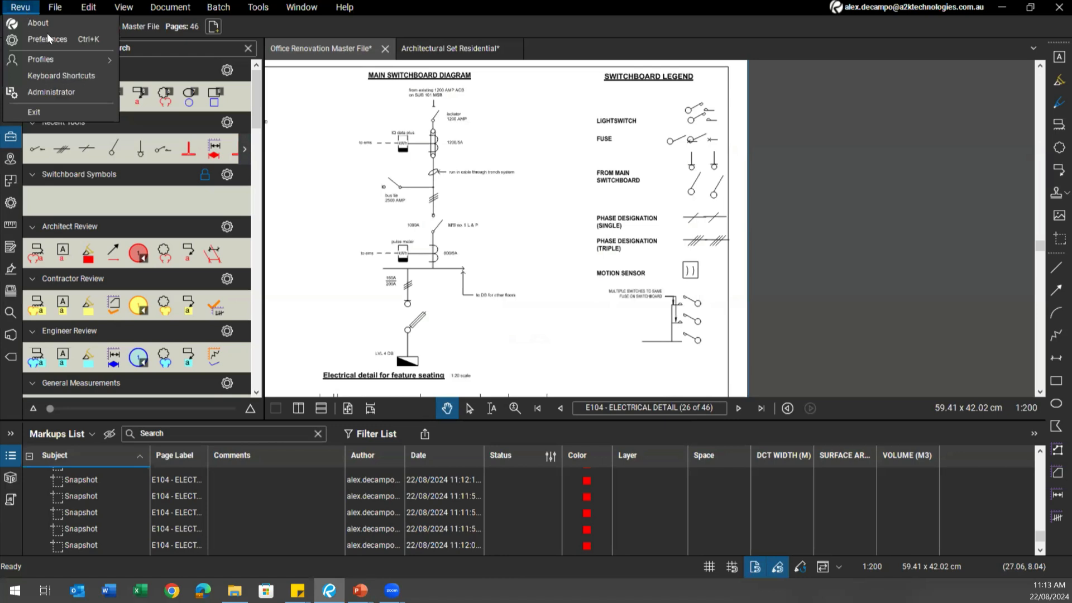
{"action": "mouse_move", "coordinate": [74, 59]}
{"action": "left_click", "coordinate": [143, 76]}
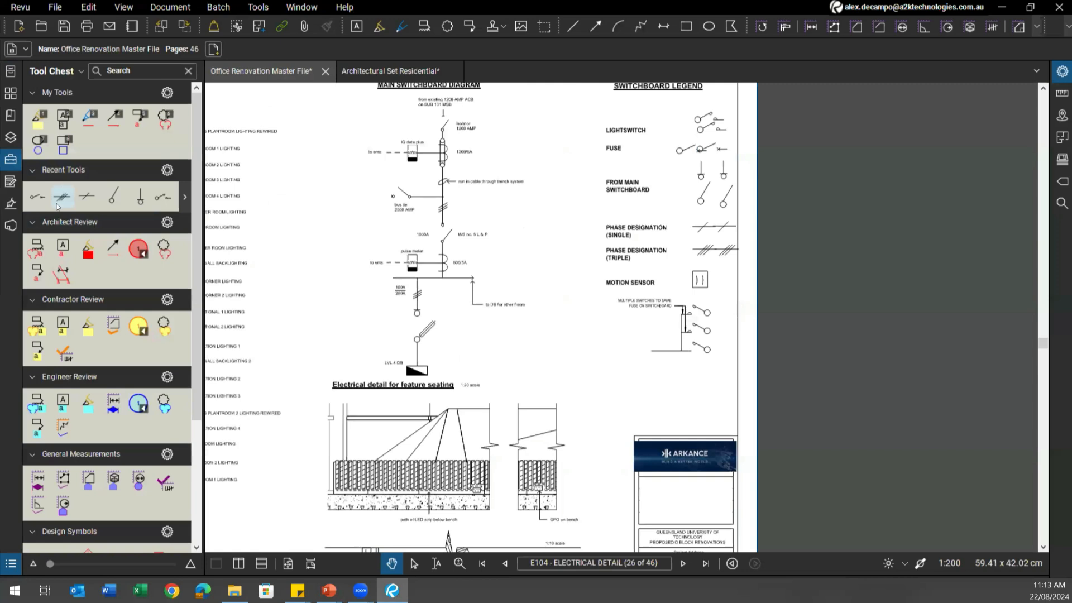
{"action": "scroll", "coordinate": [57, 207], "scroll_direction": "down", "scroll_amount": 5}
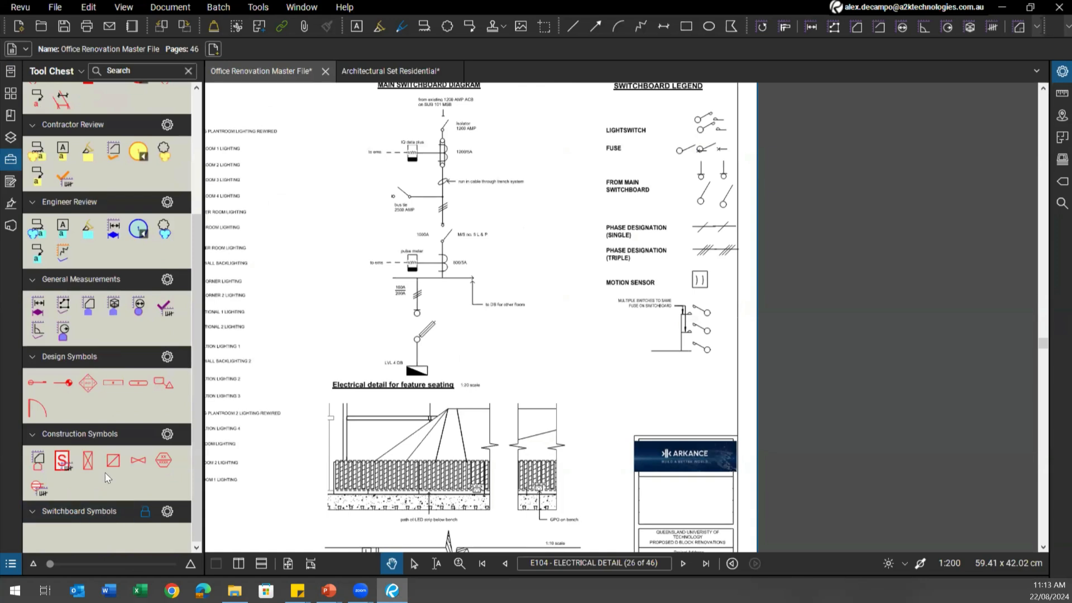
{"action": "scroll", "coordinate": [43, 92], "scroll_direction": "up", "scroll_amount": 4}
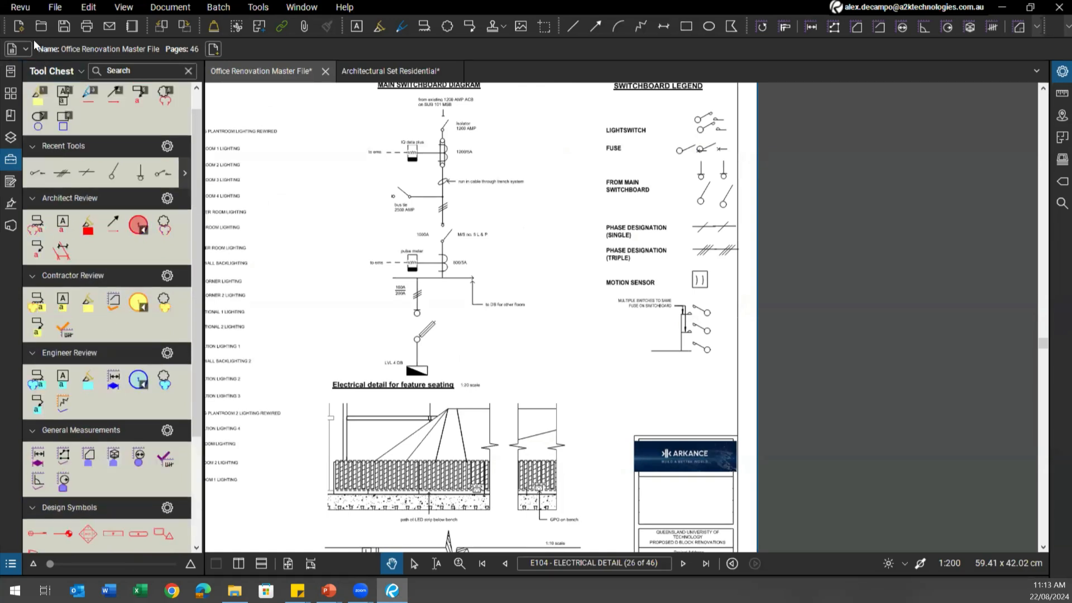
{"action": "left_click", "coordinate": [20, 7]}
{"action": "mouse_move", "coordinate": [44, 58]}
{"action": "left_click", "coordinate": [150, 60]}
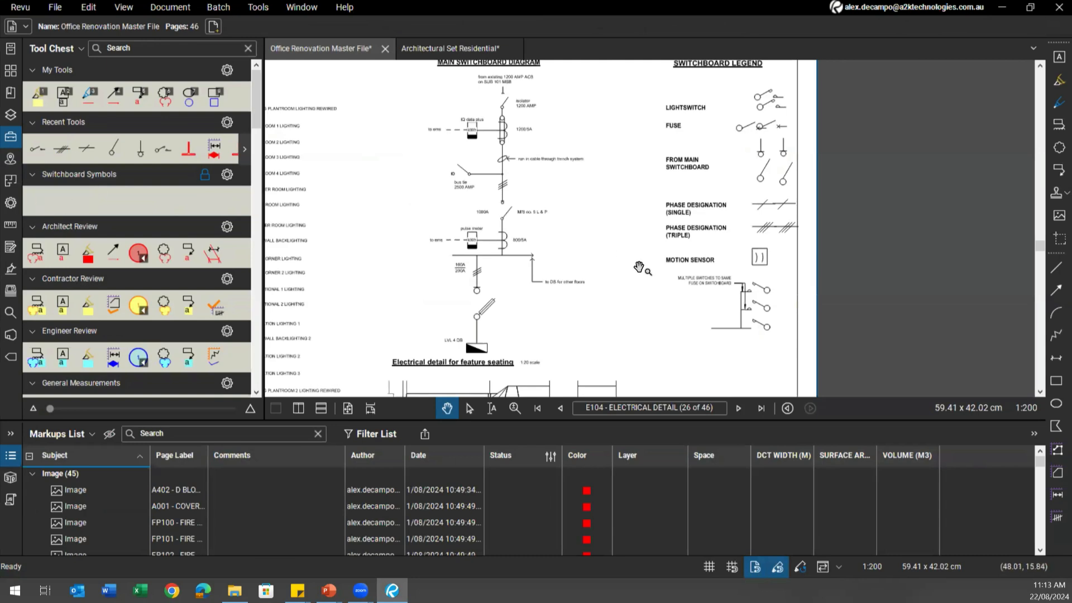
Add the six copied snapshots in the Switchboard Legend to the Switchboard Symbols tool set, taking the lock on that set
{"action": "scroll", "coordinate": [639, 267], "scroll_direction": "down", "scroll_amount": 2}
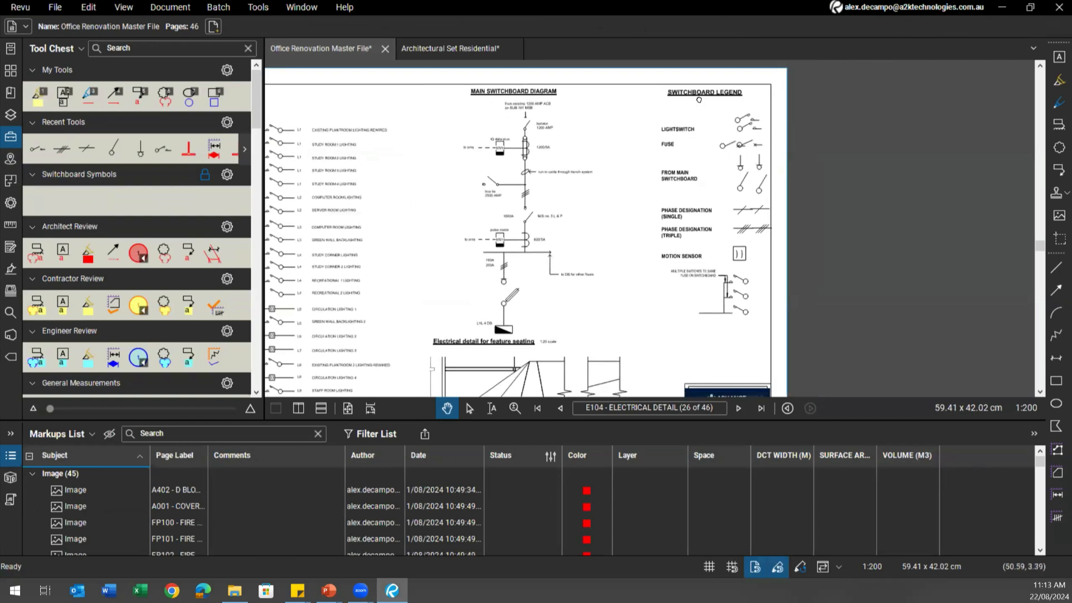
{"action": "mouse_move", "coordinate": [699, 94]}
{"action": "left_mouse_down"}
{"action": "mouse_move", "coordinate": [852, 353]}
{"action": "mouse_move", "coordinate": [849, 338]}
{"action": "left_mouse_up"}
{"action": "scroll", "coordinate": [779, 118], "scroll_direction": "up", "scroll_amount": 2}
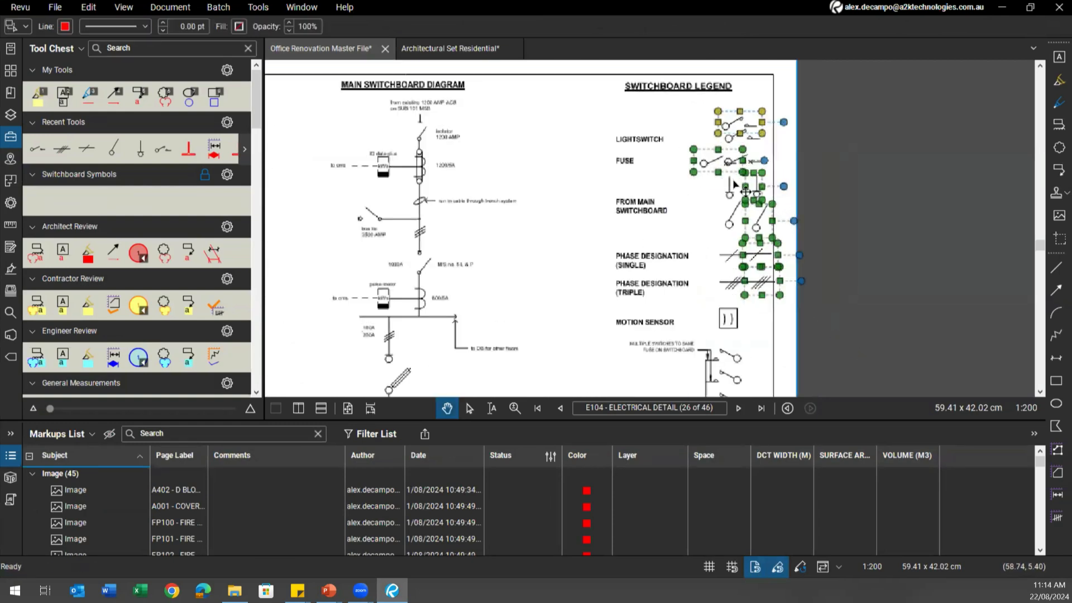
{"action": "right_click", "coordinate": [708, 159]}
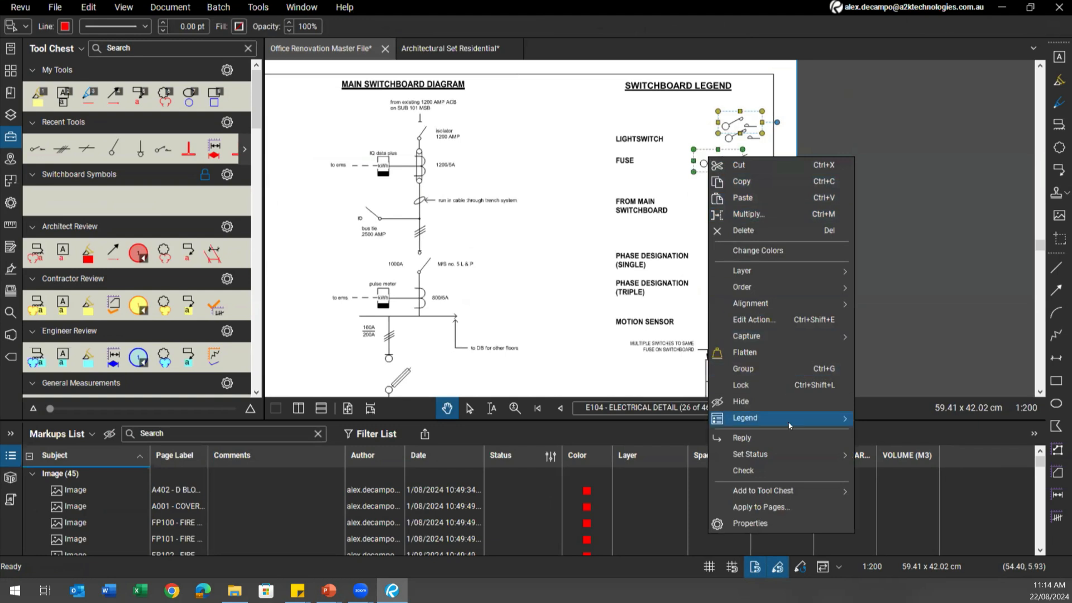
{"action": "mouse_move", "coordinate": [799, 486]}
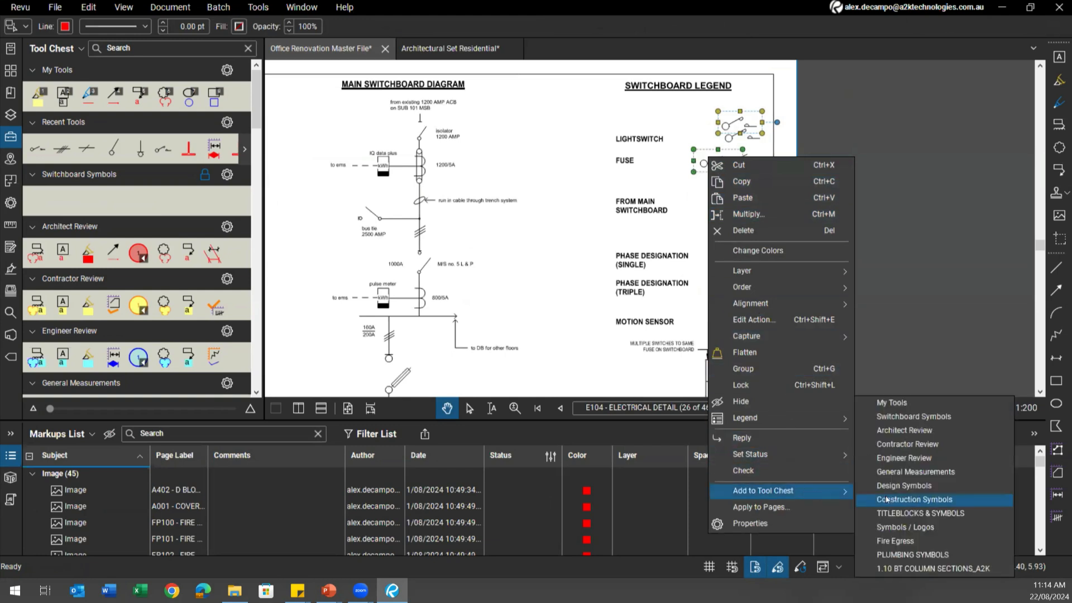
{"action": "left_click", "coordinate": [921, 416]}
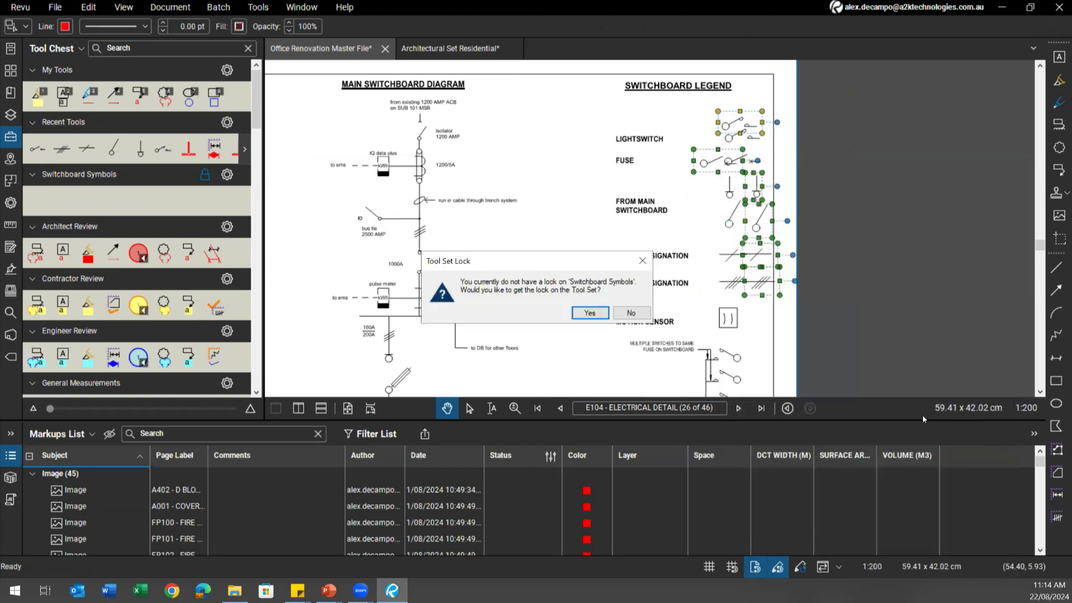
{"action": "left_click", "coordinate": [589, 313]}
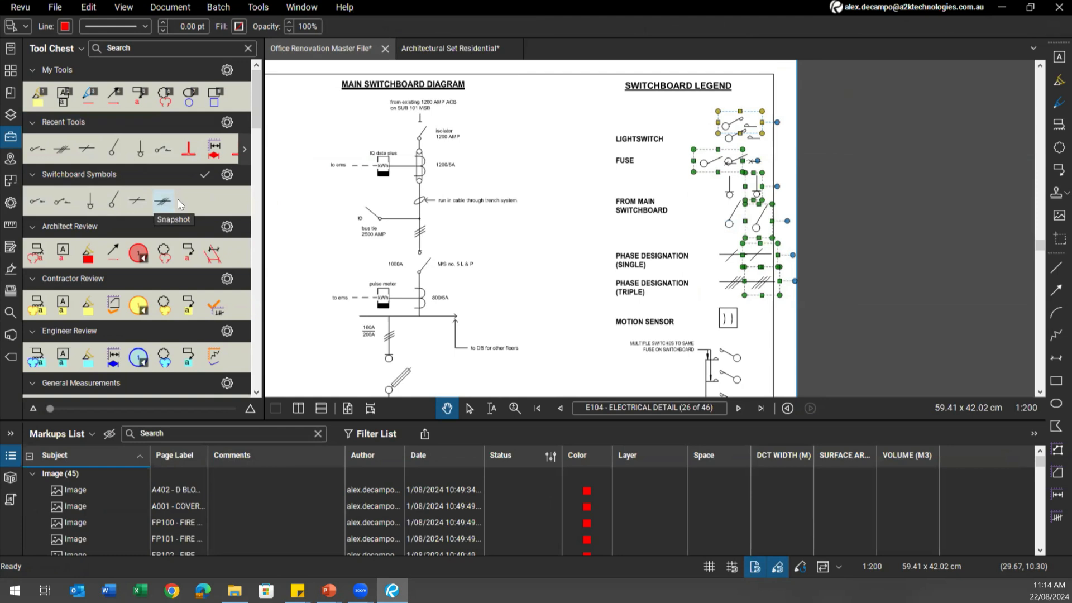
Deselect the legend snapshots and display the Switchboard Symbols tool set in Detail view
{"action": "left_click", "coordinate": [595, 163]}
{"action": "left_click_drag", "start_coordinate": [595, 162], "coordinate": [901, 74]}
{"action": "scroll", "coordinate": [721, 196], "scroll_direction": "down", "scroll_amount": 3}
{"action": "left_click_drag", "start_coordinate": [653, 196], "coordinate": [661, 164]}
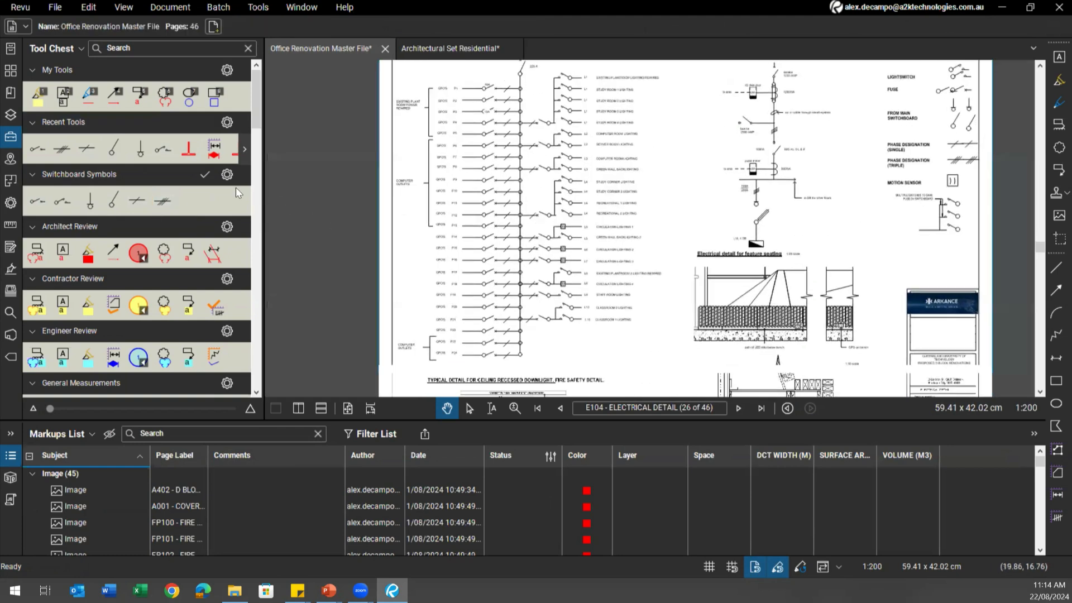
{"action": "left_click", "coordinate": [227, 175]}
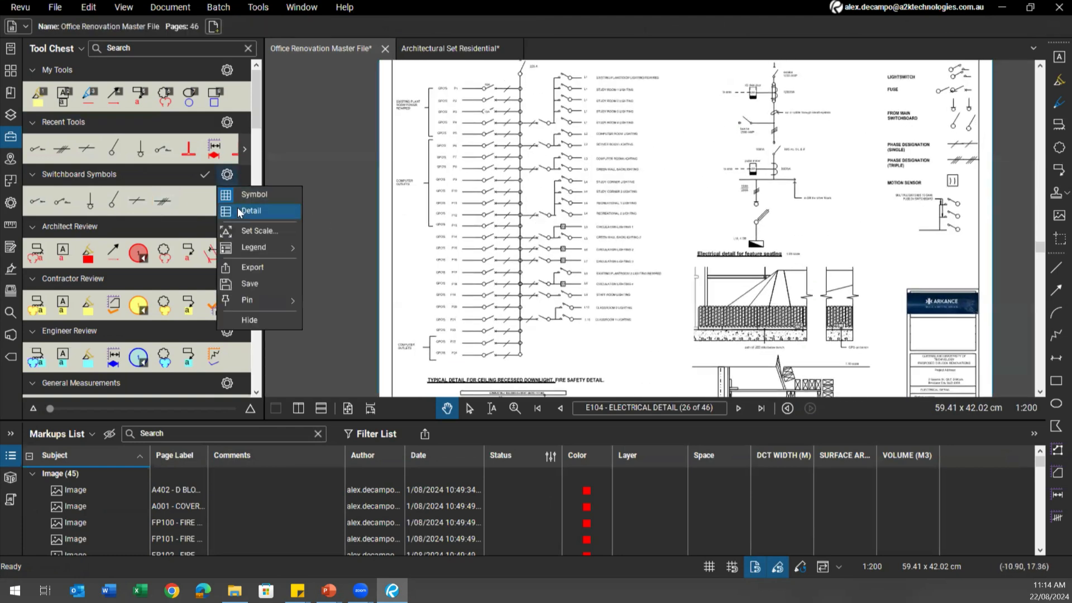
{"action": "left_click", "coordinate": [239, 211]}
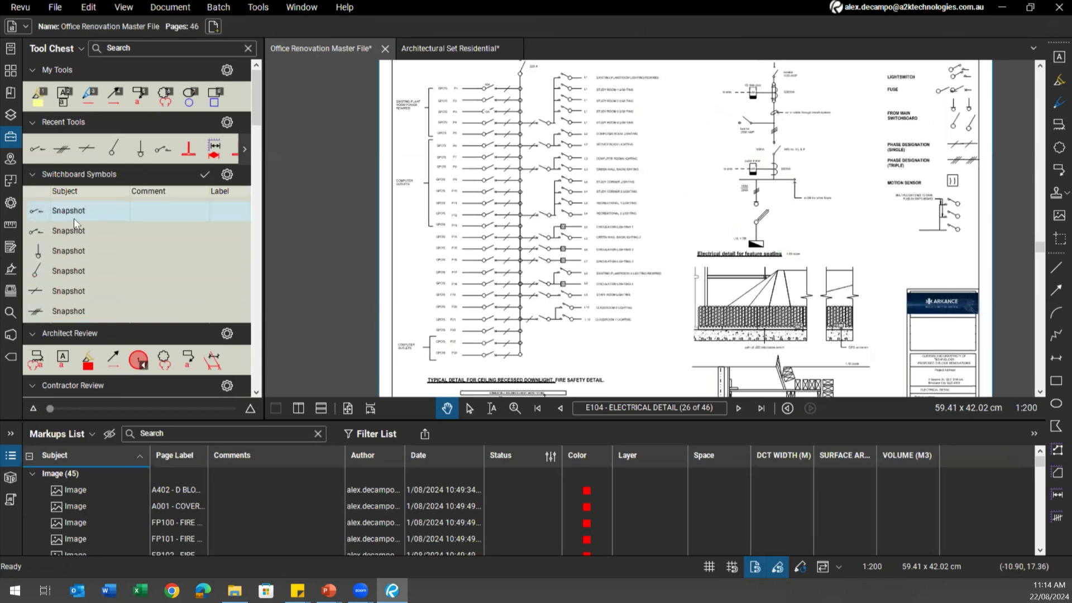
Delete the pasted snapshot copies from the Switchboard Legend, keeping the original symbols
{"action": "scroll", "coordinate": [771, 118], "scroll_direction": "up", "scroll_amount": 3}
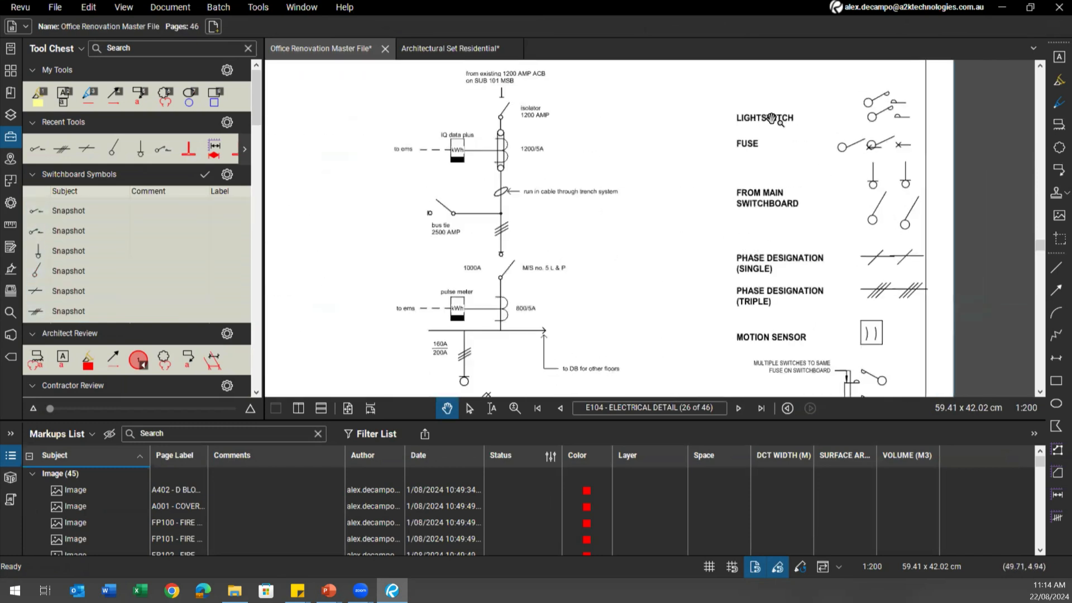
{"action": "scroll", "coordinate": [771, 118], "scroll_direction": "down", "scroll_amount": 3}
{"action": "left_click_drag", "start_coordinate": [790, 83], "coordinate": [922, 369]}
{"action": "key", "text": "Delete"}
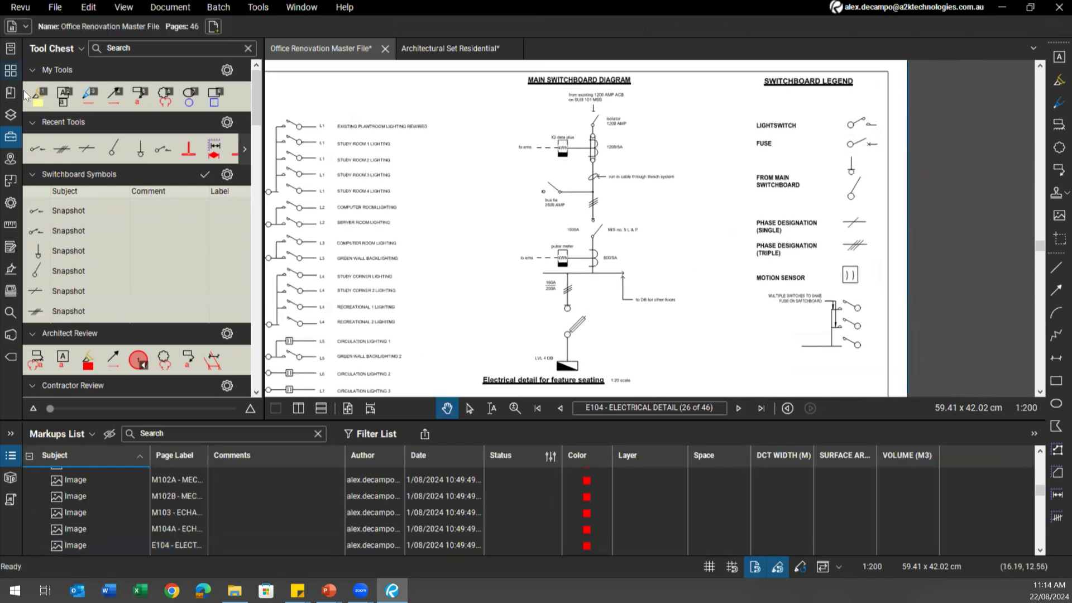
Rename the subject of the first snapshot in Switchboard Symbols as Lightswitch
{"action": "left_click", "coordinate": [88, 211]}
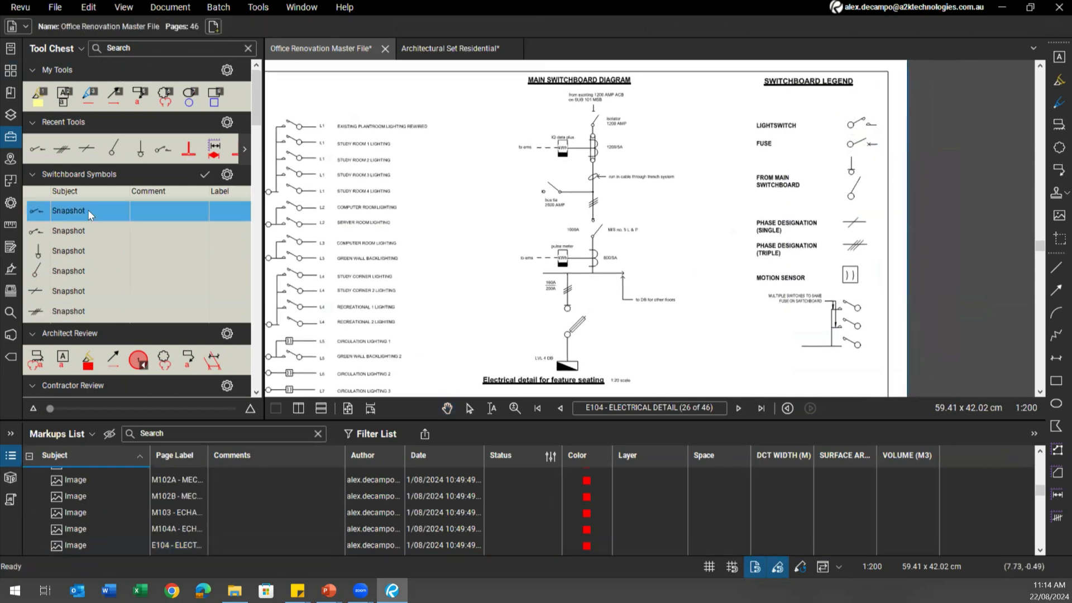
{"action": "left_click", "coordinate": [89, 210]}
{"action": "type", "text": "Lightswitch"}
{"action": "key", "text": "Return"}
{"action": "left_click", "coordinate": [88, 231]}
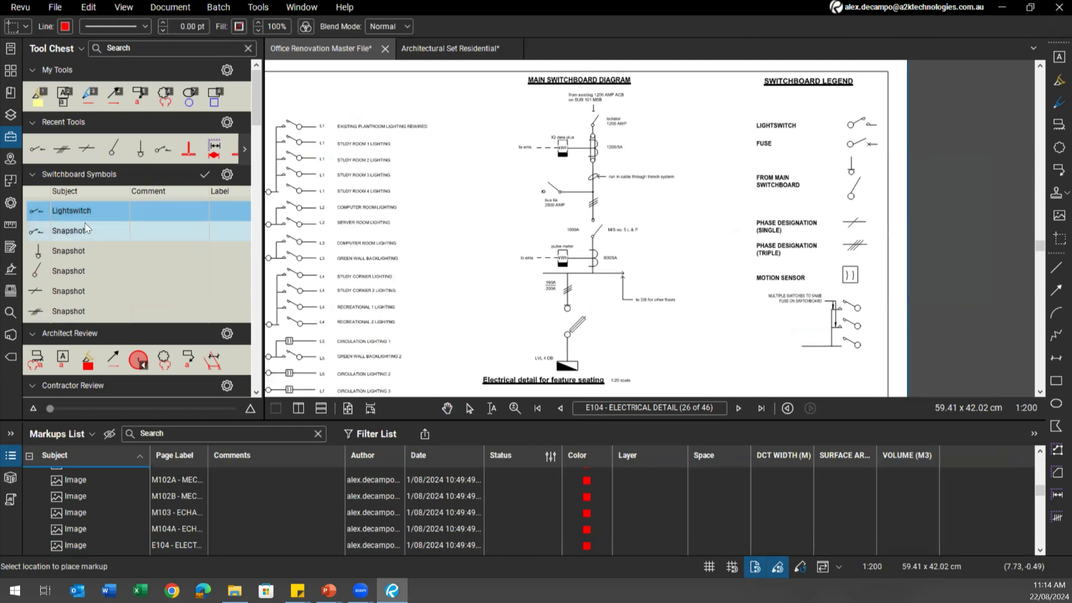
{"action": "left_click", "coordinate": [88, 231]}
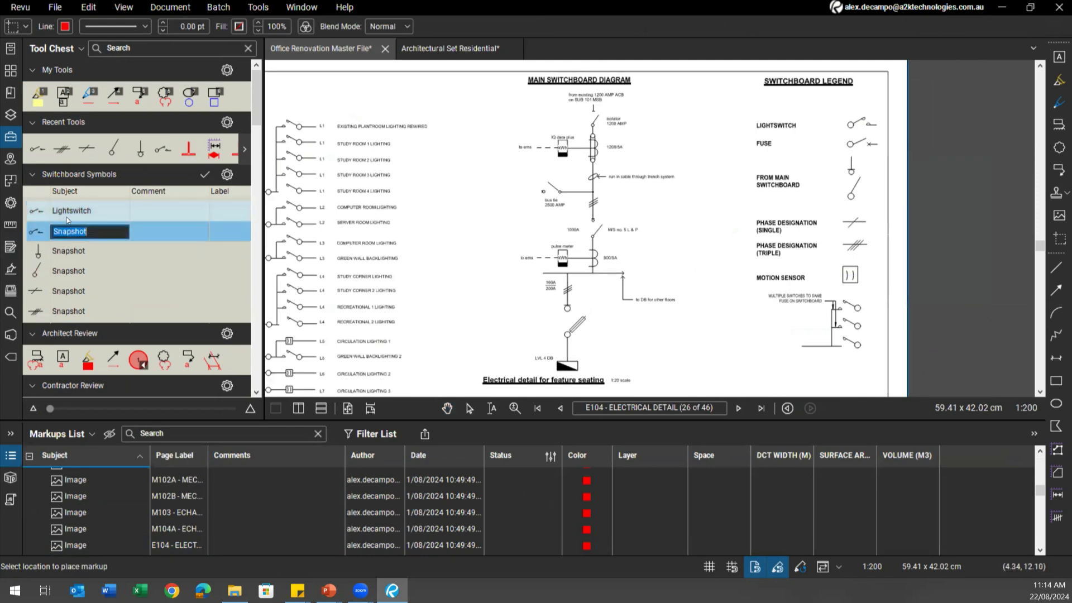
Move the first tool in Switchboard Symbols below the second, and rename the top two subjects Light Switch and Fuse
{"action": "left_click_drag", "start_coordinate": [73, 206], "coordinate": [72, 229]}
{"action": "double_click", "coordinate": [75, 210]}
{"action": "type", "text": "f"}
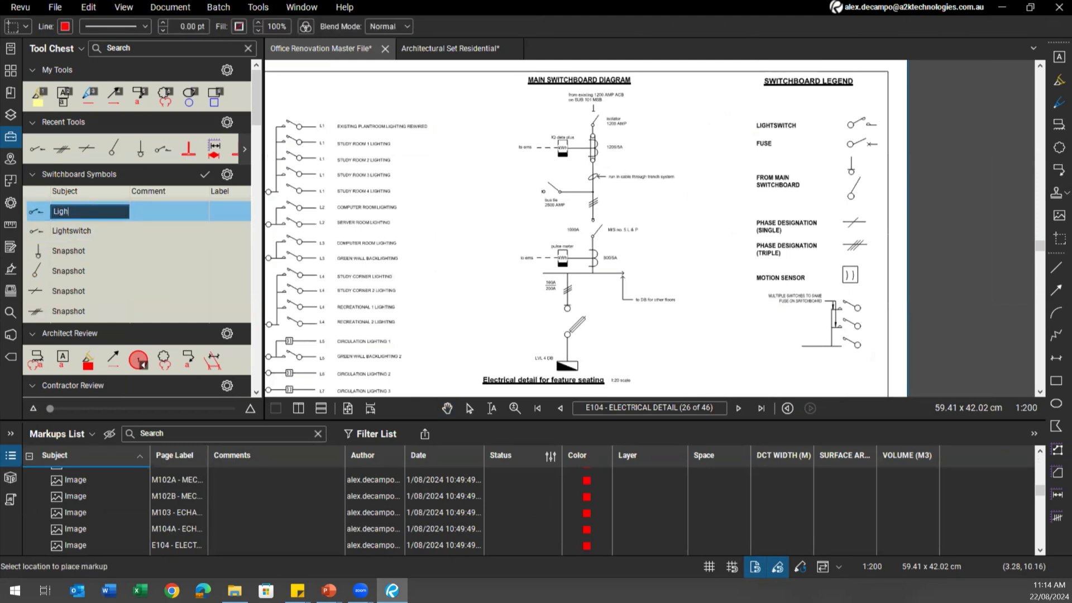
{"action": "key", "text": "Return"}
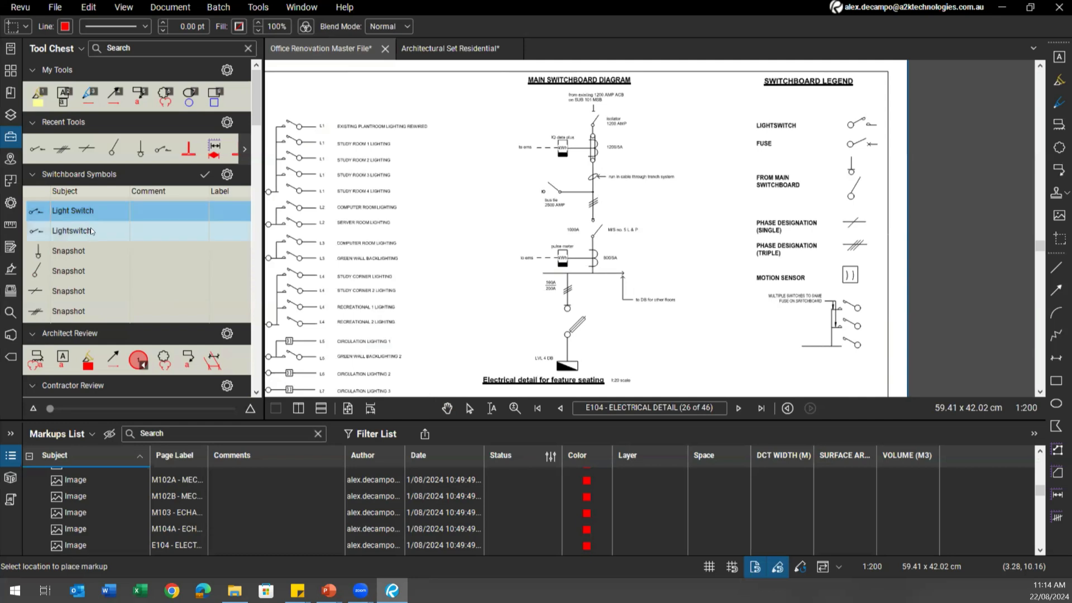
{"action": "double_click", "coordinate": [91, 230]}
{"action": "type", "text": "Fuse"}
{"action": "key", "text": "Return"}
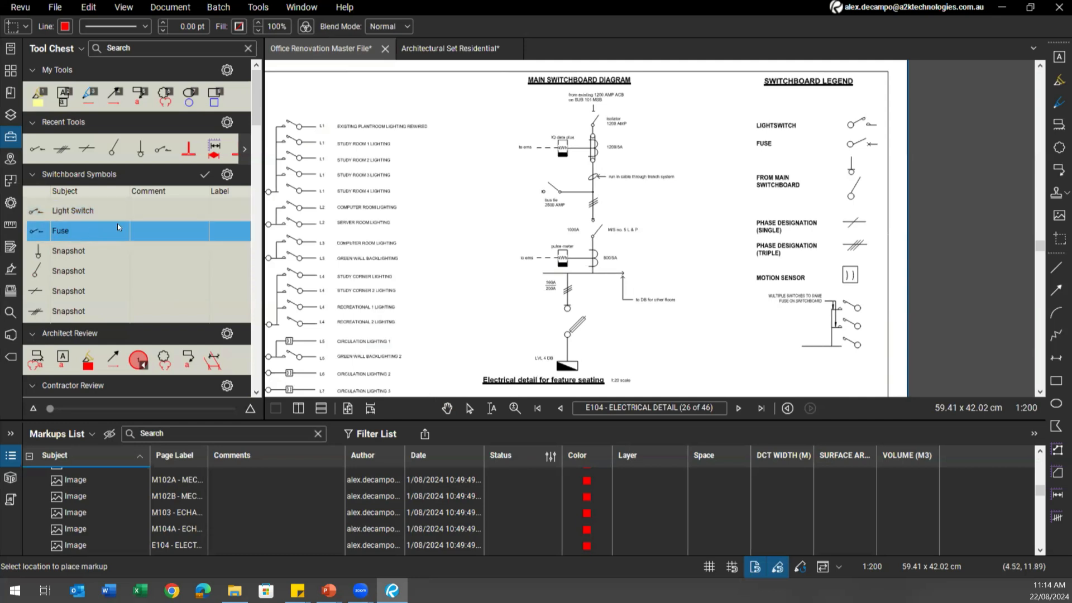
Place a Light Switch symbol from Switchboard Symbols just below the P24 row of the GPO circuit diagram
{"action": "double_click", "coordinate": [86, 250]}
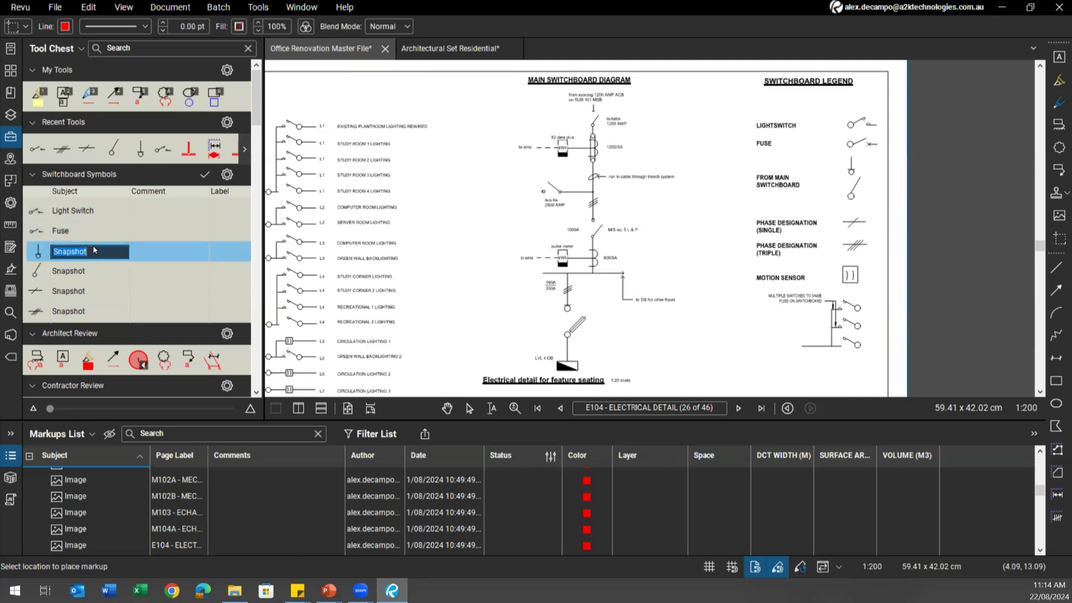
{"action": "left_click", "coordinate": [100, 215]}
{"action": "mouse_move", "coordinate": [392, 245]}
{"action": "left_mouse_down"}
{"action": "mouse_move", "coordinate": [593, 227]}
{"action": "mouse_move", "coordinate": [729, 180]}
{"action": "left_mouse_up"}
{"action": "scroll", "coordinate": [545, 226], "scroll_direction": "down", "scroll_amount": 2}
{"action": "scroll", "coordinate": [569, 343], "scroll_direction": "up", "scroll_amount": 2}
{"action": "left_click_drag", "start_coordinate": [568, 356], "coordinate": [552, 351]}
{"action": "scroll", "coordinate": [551, 351], "scroll_direction": "up", "scroll_amount": 5}
{"action": "scroll", "coordinate": [354, 248], "scroll_direction": "down", "scroll_amount": 3}
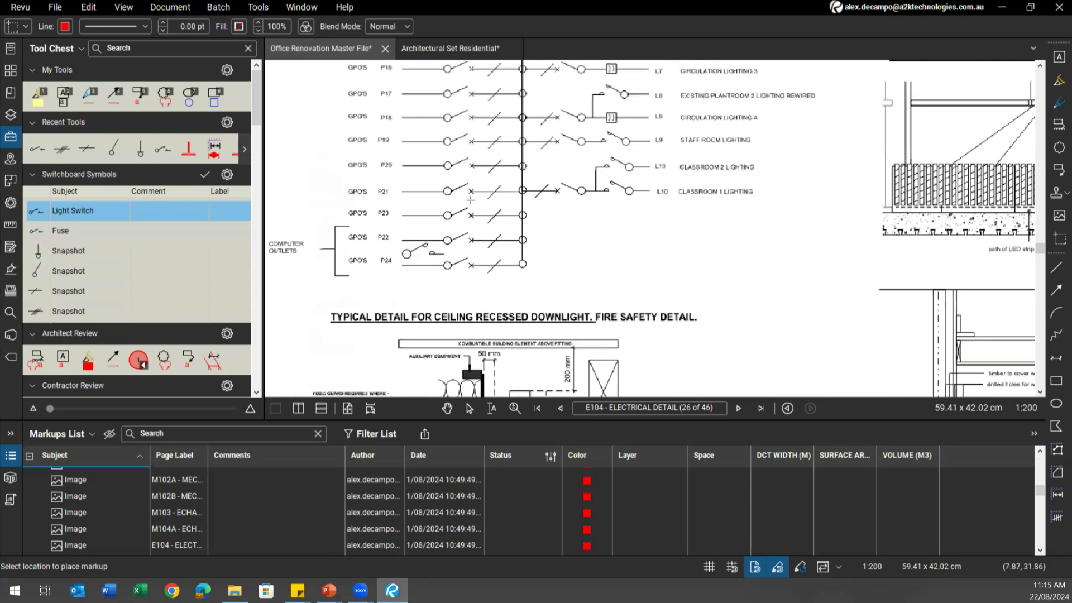
{"action": "scroll", "coordinate": [368, 279], "scroll_direction": "up", "scroll_amount": 1}
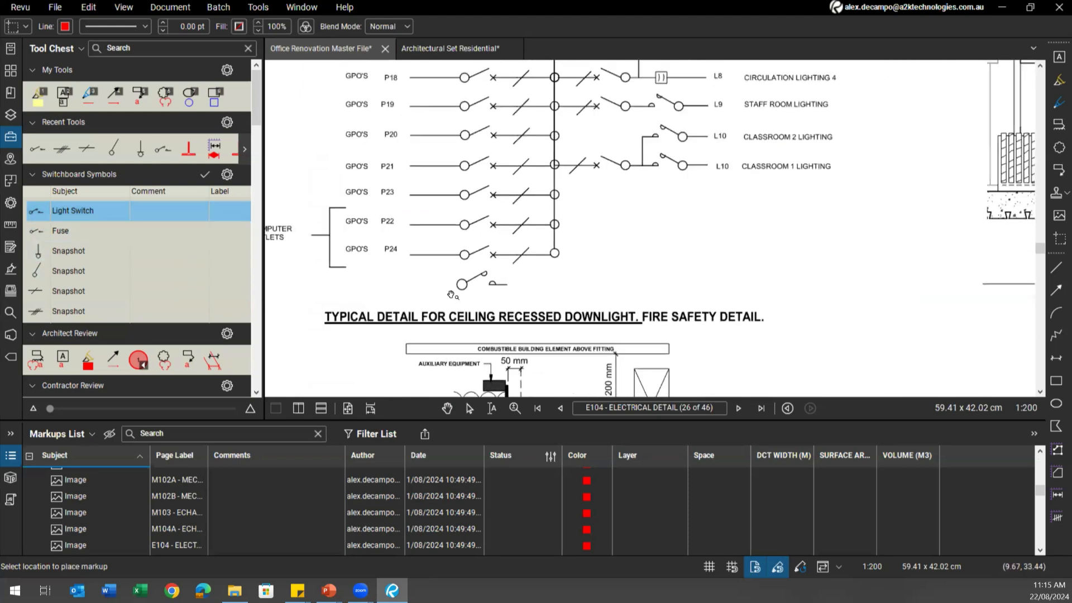
{"action": "left_click", "coordinate": [483, 279]}
Place the Fuse symbol to the left of the new Light Switch, and the triple phase designation snapshot left of the Fuse
{"action": "left_click", "coordinate": [48, 230]}
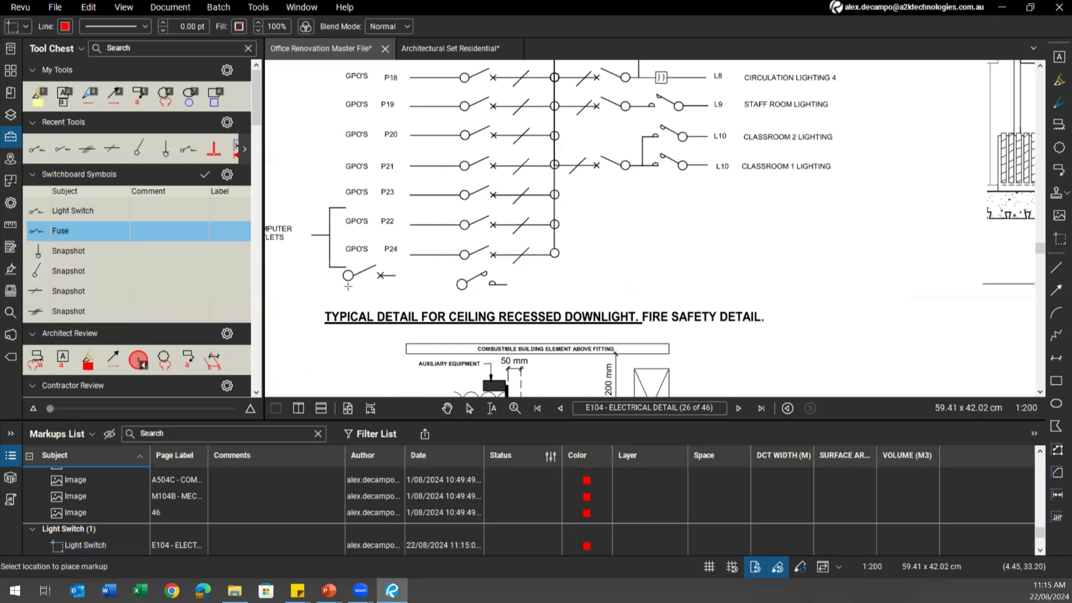
{"action": "left_click", "coordinate": [394, 295]}
{"action": "left_click", "coordinate": [67, 311]}
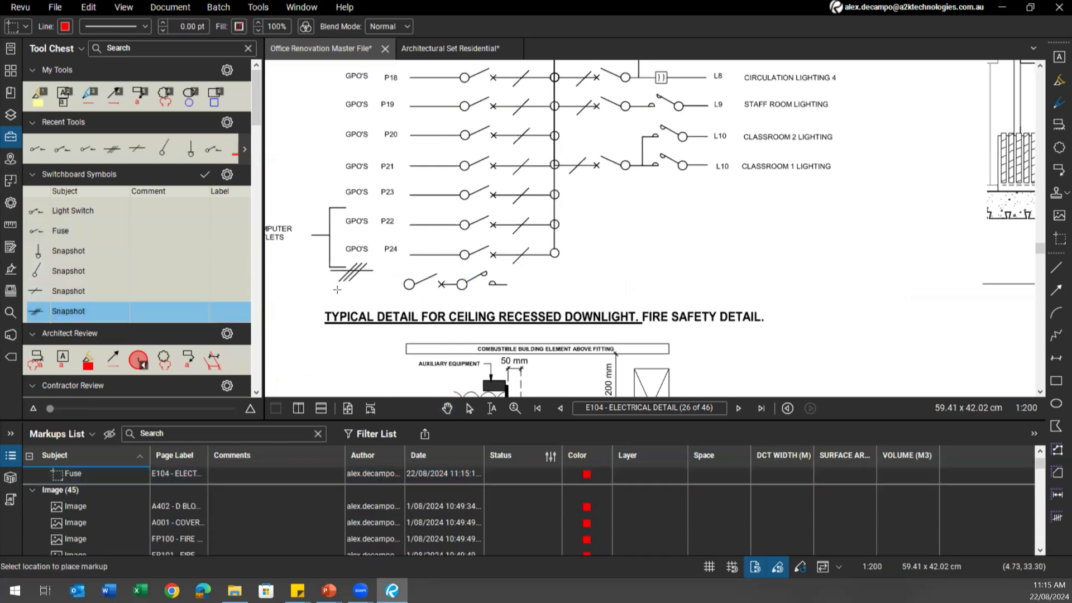
{"action": "left_click", "coordinate": [359, 303]}
{"action": "left_click", "coordinate": [68, 271]}
{"action": "scroll", "coordinate": [92, 292], "scroll_direction": "down", "scroll_amount": 3}
{"action": "scroll", "coordinate": [129, 289], "scroll_direction": "up", "scroll_amount": 3}
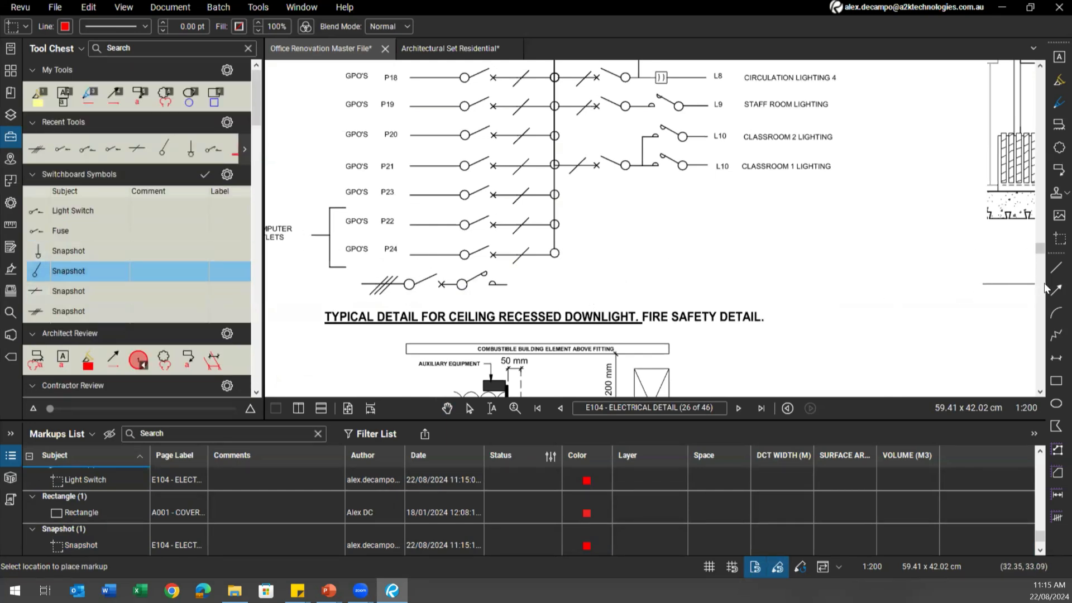
Draw a horizontal red line with the Line tool, extending rightward from the end of the placed Light Switch symbol
{"action": "left_click", "coordinate": [1055, 267]}
{"action": "scroll", "coordinate": [533, 301], "scroll_direction": "up", "scroll_amount": 2}
{"action": "mouse_move", "coordinate": [486, 275]}
{"action": "left_mouse_down"}
{"action": "mouse_move", "coordinate": [570, 272]}
{"action": "mouse_move", "coordinate": [551, 270]}
{"action": "left_mouse_up"}
{"action": "scroll", "coordinate": [563, 279], "scroll_direction": "up", "scroll_amount": 2}
{"action": "scroll", "coordinate": [569, 270], "scroll_direction": "up", "scroll_amount": 2}
{"action": "scroll", "coordinate": [617, 277], "scroll_direction": "down", "scroll_amount": 2}
{"action": "scroll", "coordinate": [530, 263], "scroll_direction": "up", "scroll_amount": 2}
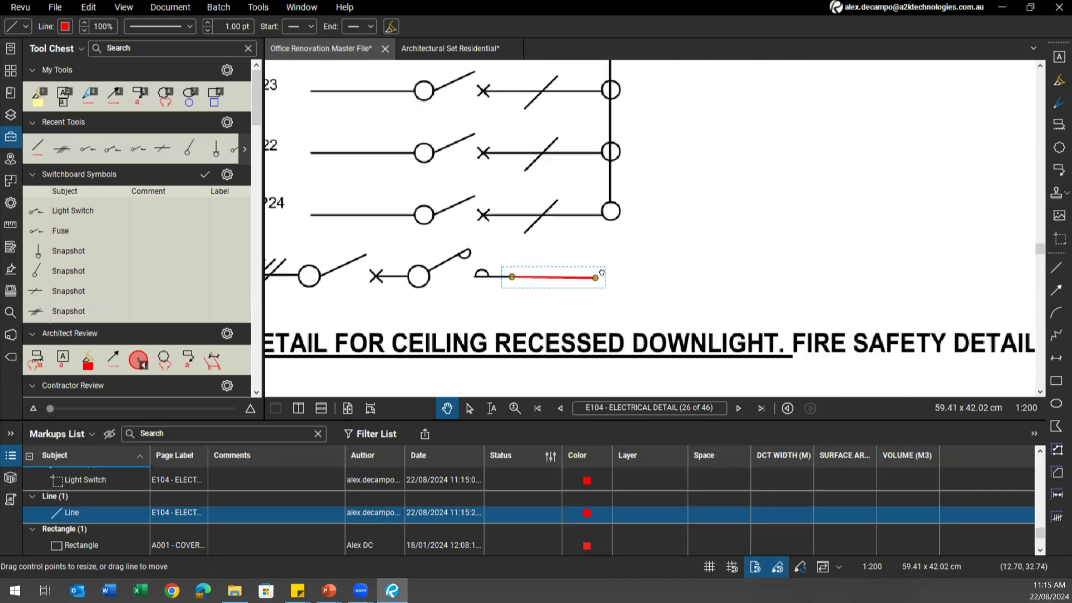
{"action": "scroll", "coordinate": [709, 254], "scroll_direction": "up", "scroll_amount": 4}
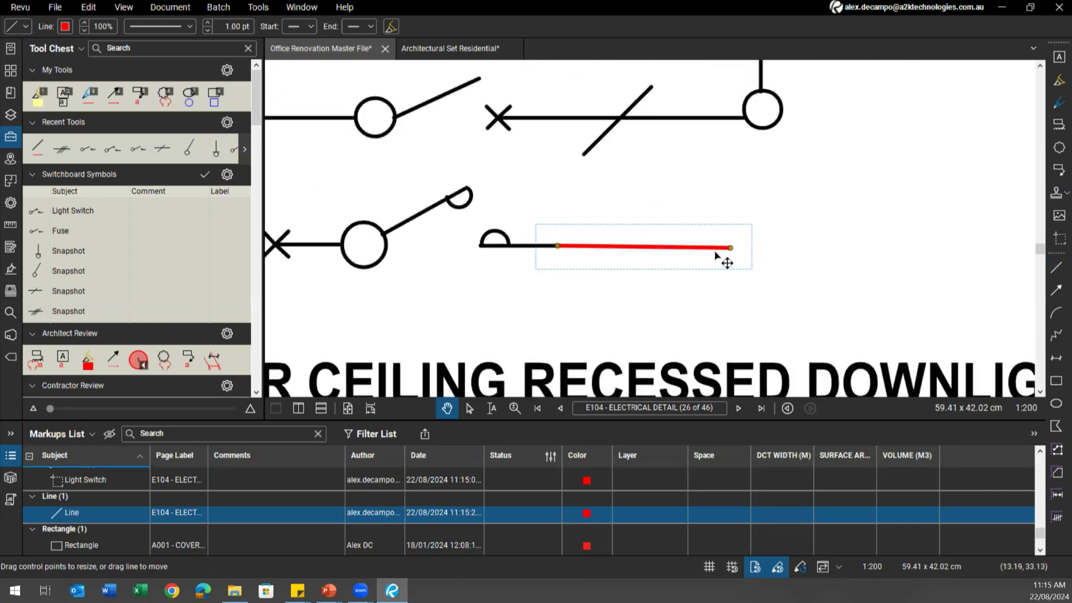
{"action": "scroll", "coordinate": [622, 282], "scroll_direction": "down", "scroll_amount": 2}
{"action": "scroll", "coordinate": [623, 282], "scroll_direction": "down", "scroll_amount": 2}
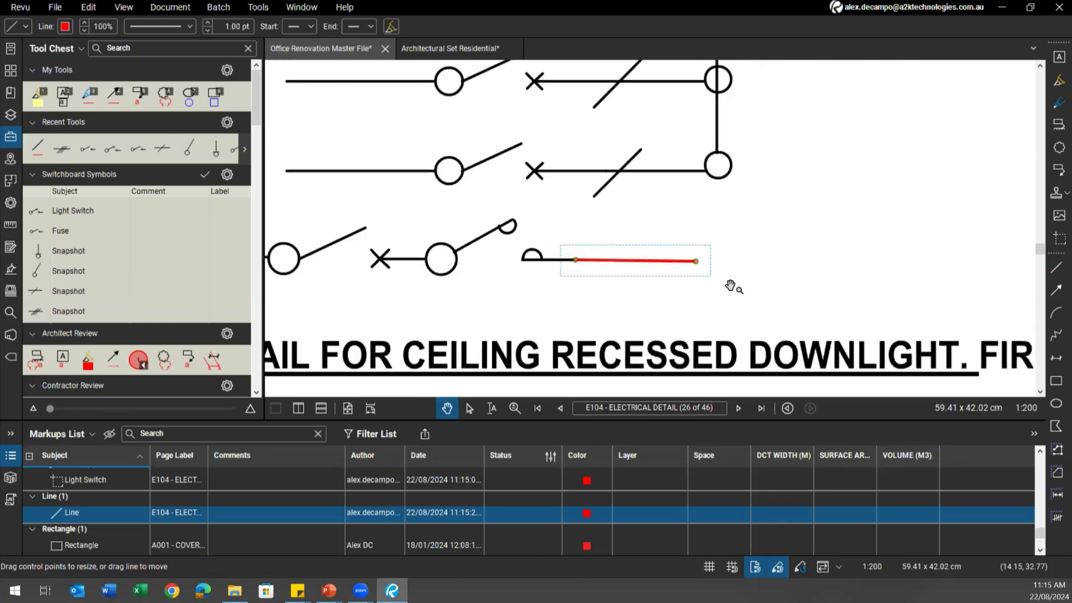
Draw a small red circle below the P24 row's end circle and connect it with a vertical line and the extended horizontal line
{"action": "left_click", "coordinate": [1055, 403]}
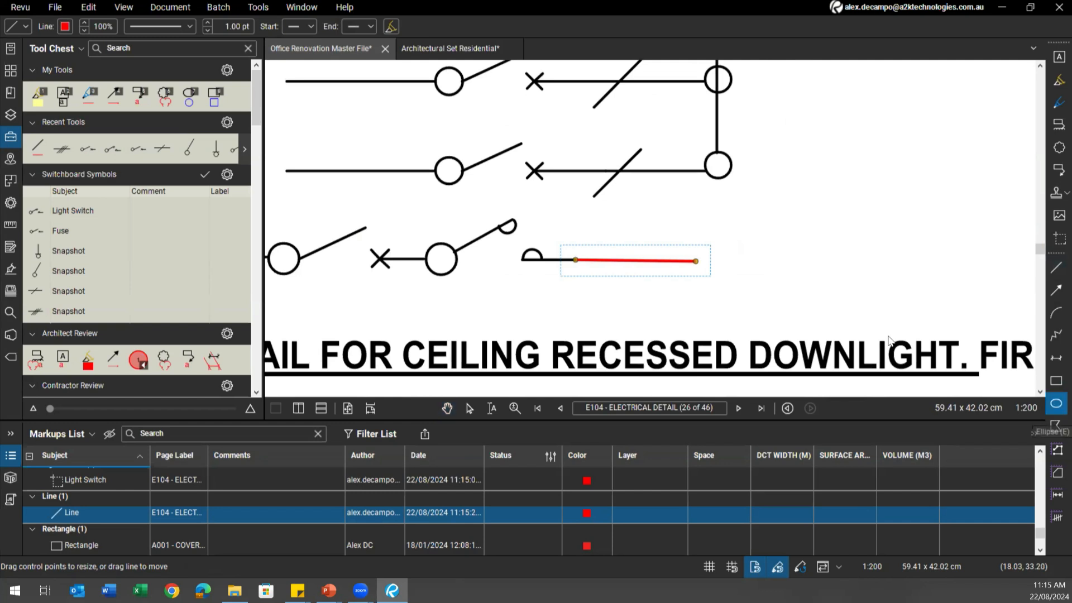
{"action": "left_click_drag", "start_coordinate": [702, 246], "coordinate": [728, 273]}
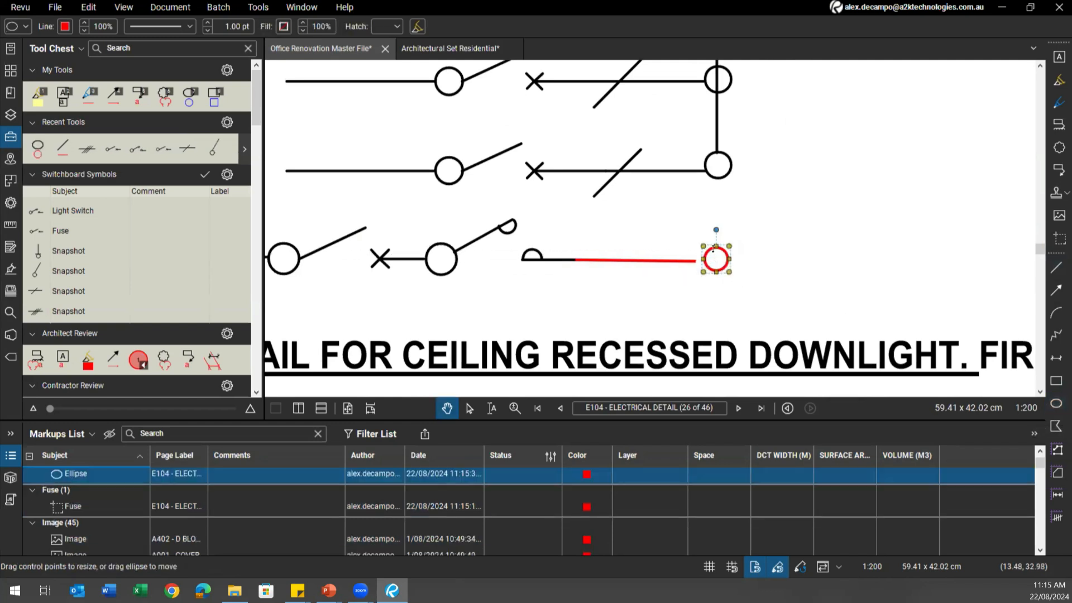
{"action": "left_click", "coordinate": [1055, 269]}
{"action": "left_click_drag", "start_coordinate": [714, 213], "coordinate": [704, 260]}
{"action": "left_click", "coordinate": [669, 260]}
{"action": "scroll", "coordinate": [693, 267], "scroll_direction": "down", "scroll_amount": 2}
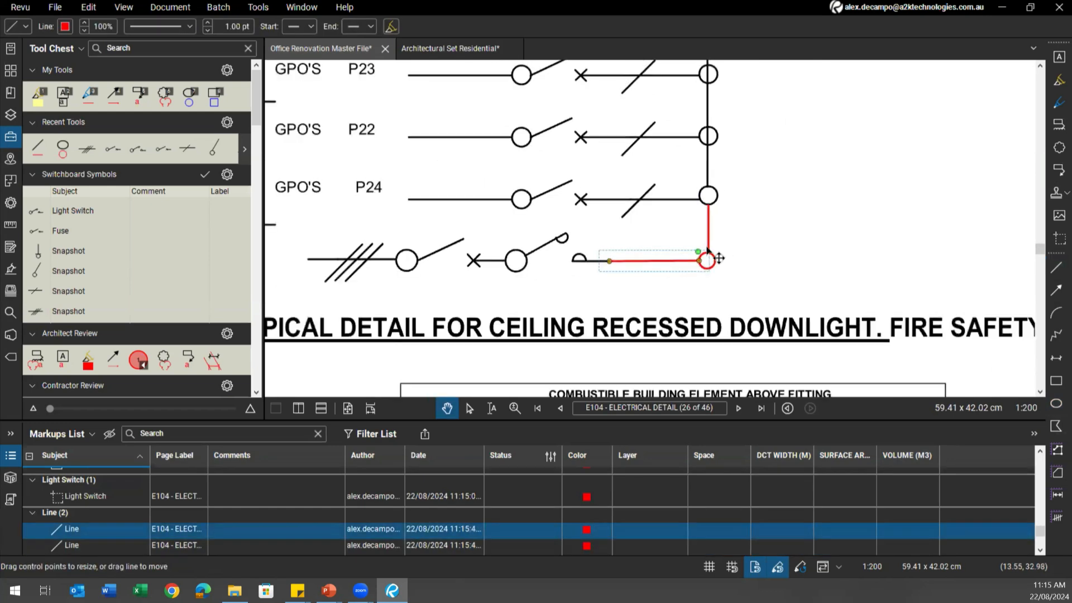
Change the line colour of the new circle and both connecting lines from red to black
{"action": "left_click_drag", "start_coordinate": [764, 295], "coordinate": [652, 225]}
{"action": "left_click", "coordinate": [695, 276]}
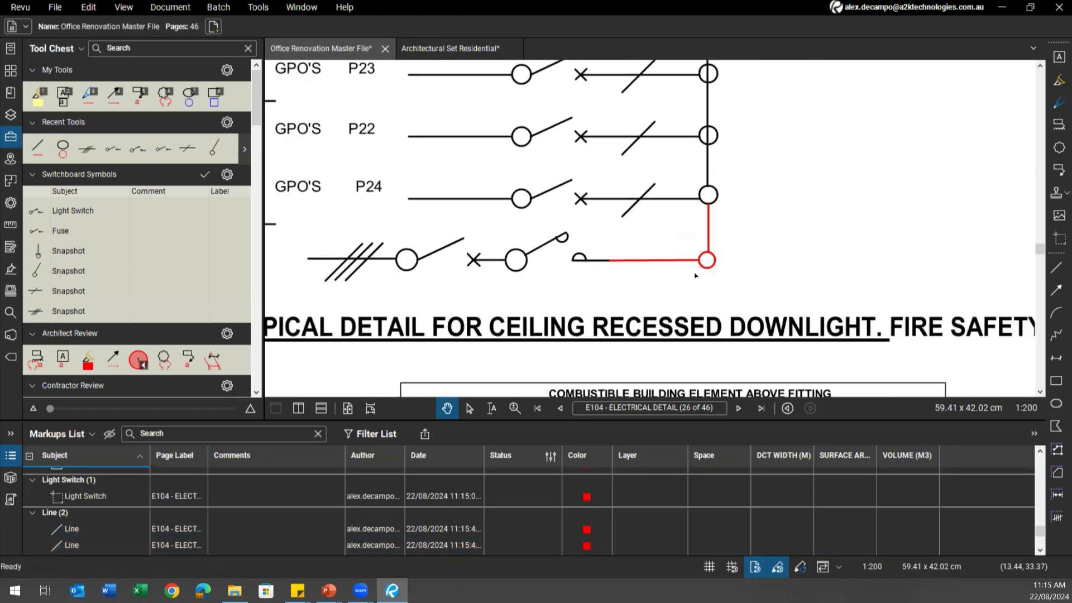
{"action": "left_click", "coordinate": [672, 262]}
{"action": "scroll", "coordinate": [720, 268], "scroll_direction": "up", "scroll_amount": 2}
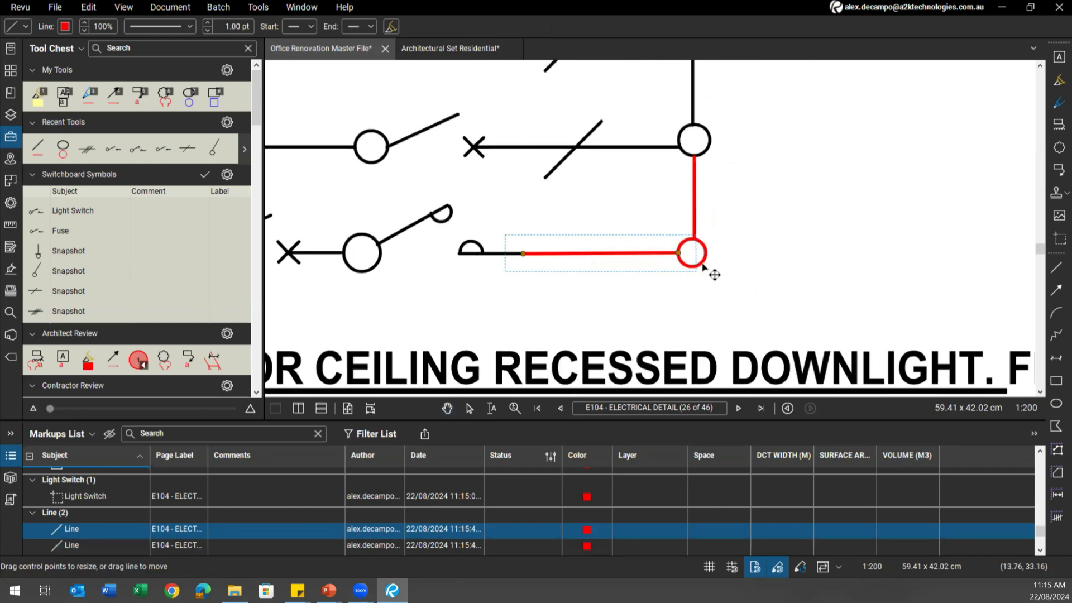
{"action": "left_click", "coordinate": [696, 202], "text": "shift"}
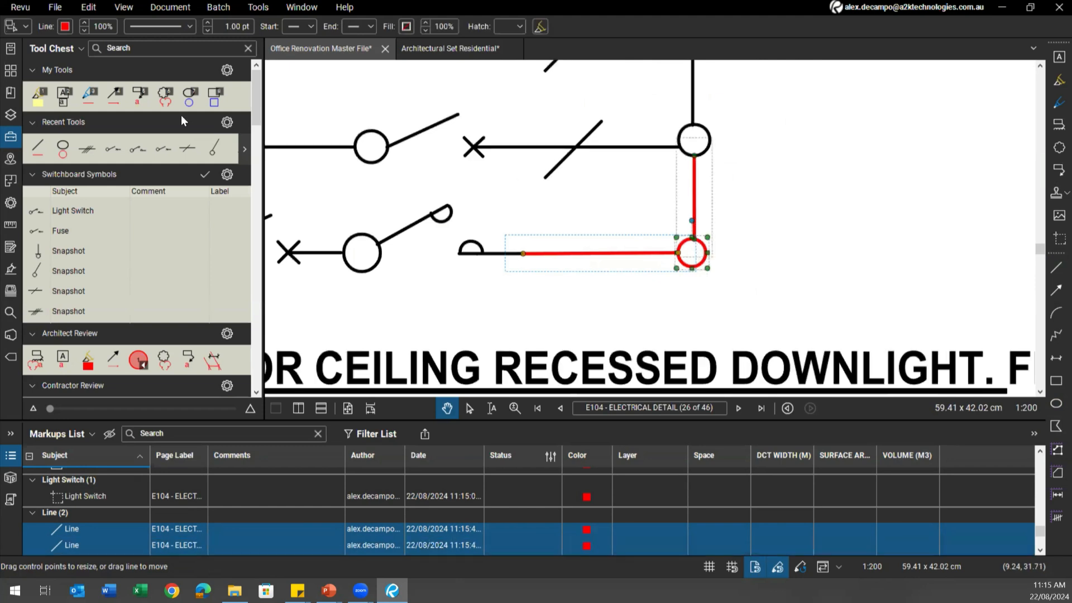
{"action": "left_click", "coordinate": [65, 26]}
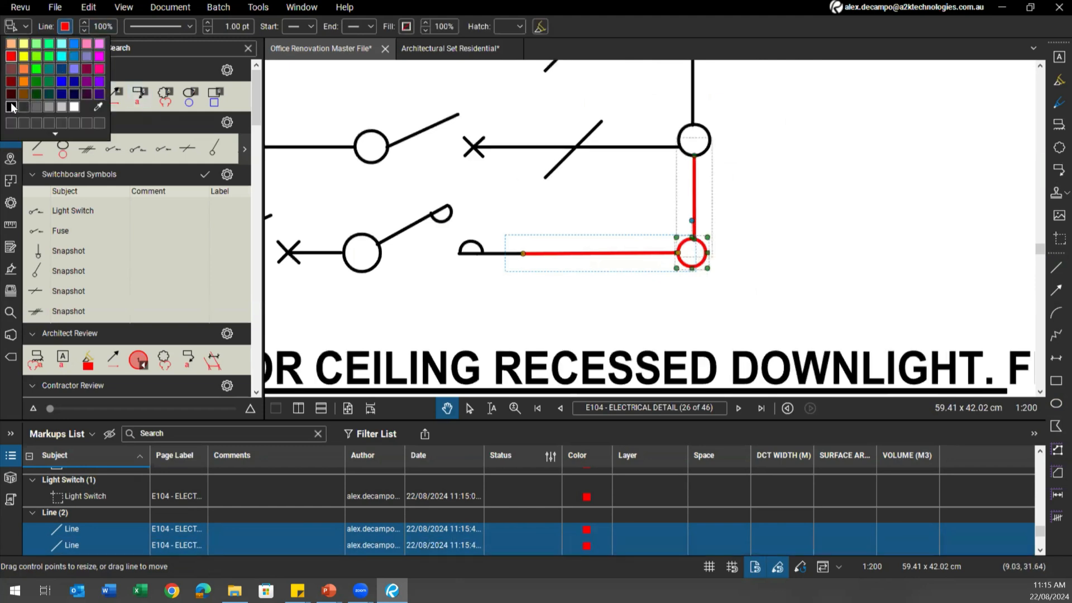
{"action": "left_click", "coordinate": [11, 106]}
{"action": "scroll", "coordinate": [538, 244], "scroll_direction": "down", "scroll_amount": 5}
{"action": "left_click", "coordinate": [426, 253]}
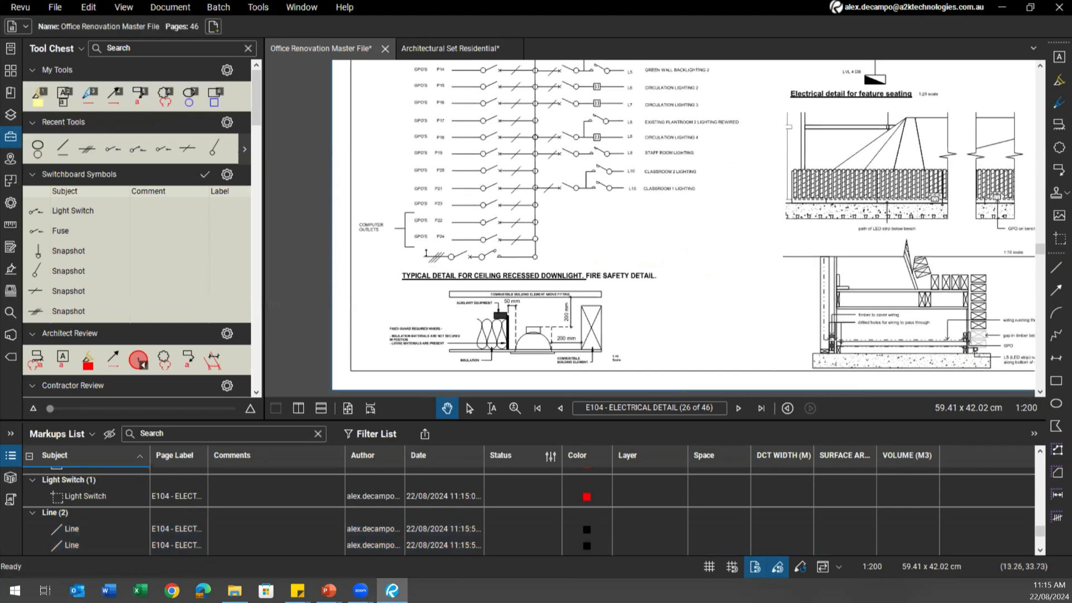
Add the horizontal black line beside the new end circle to the Switchboard Symbols tool set
{"action": "scroll", "coordinate": [426, 253], "scroll_direction": "up", "scroll_amount": 2}
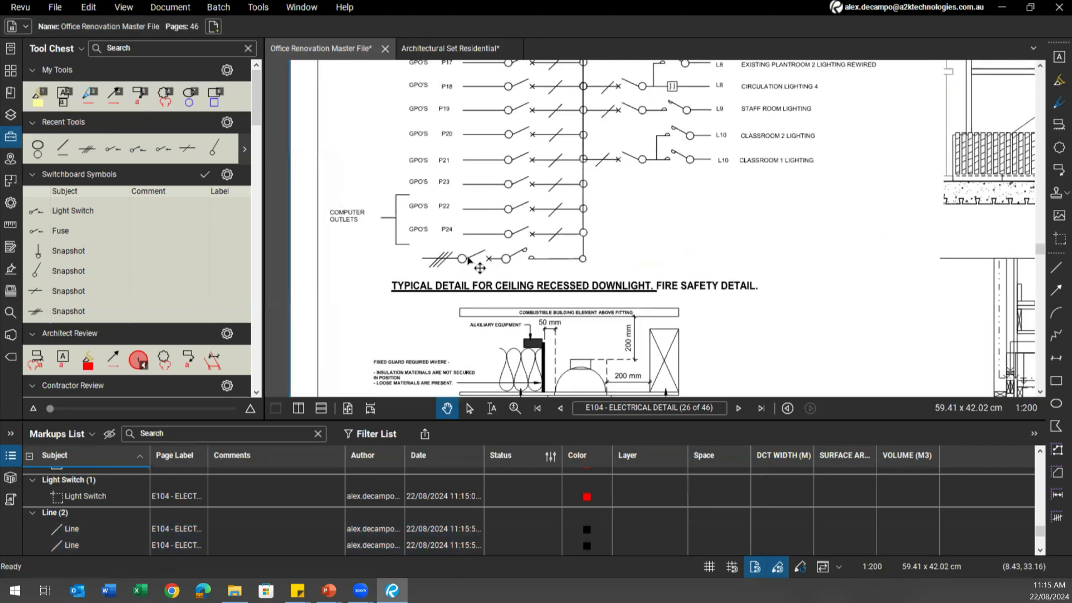
{"action": "scroll", "coordinate": [530, 259], "scroll_direction": "up", "scroll_amount": 1}
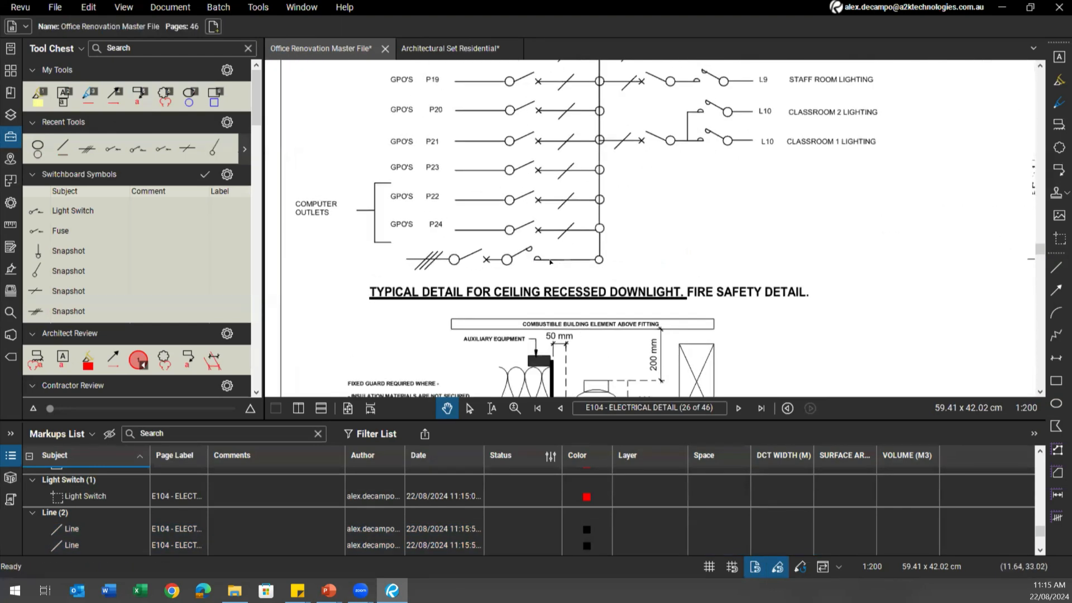
{"action": "scroll", "coordinate": [550, 261], "scroll_direction": "up", "scroll_amount": 1}
{"action": "scroll", "coordinate": [617, 268], "scroll_direction": "up", "scroll_amount": 2}
{"action": "left_click", "coordinate": [586, 258]}
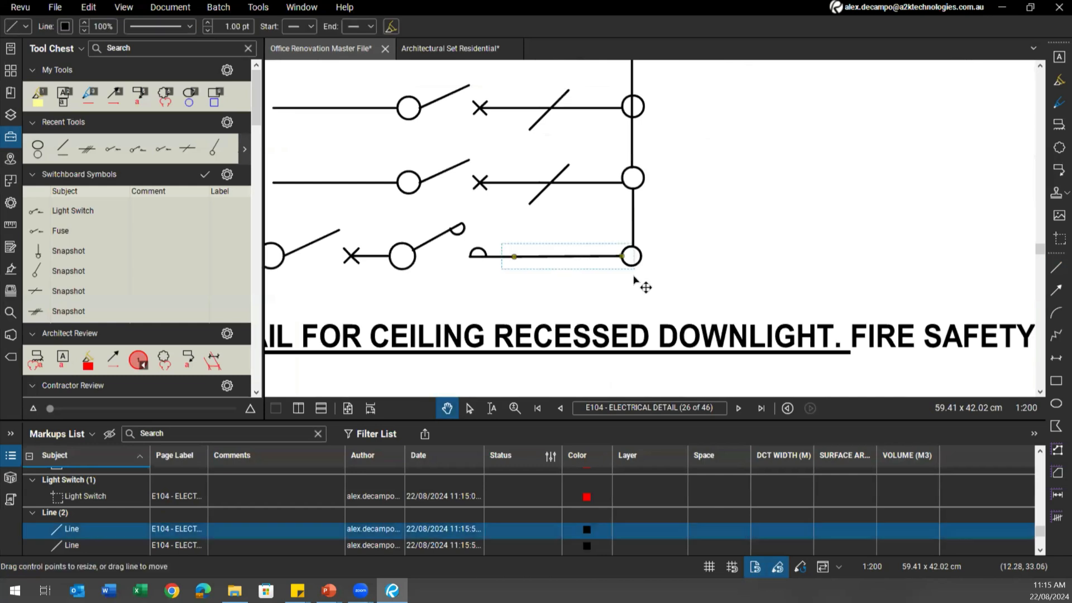
{"action": "right_click", "coordinate": [561, 258]}
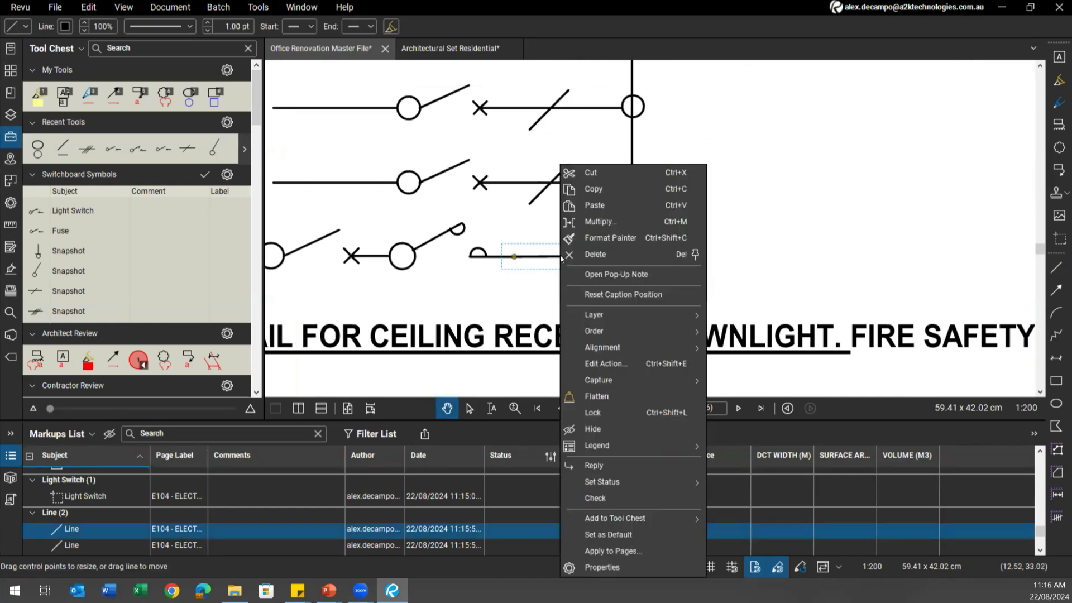
{"action": "mouse_move", "coordinate": [641, 520]}
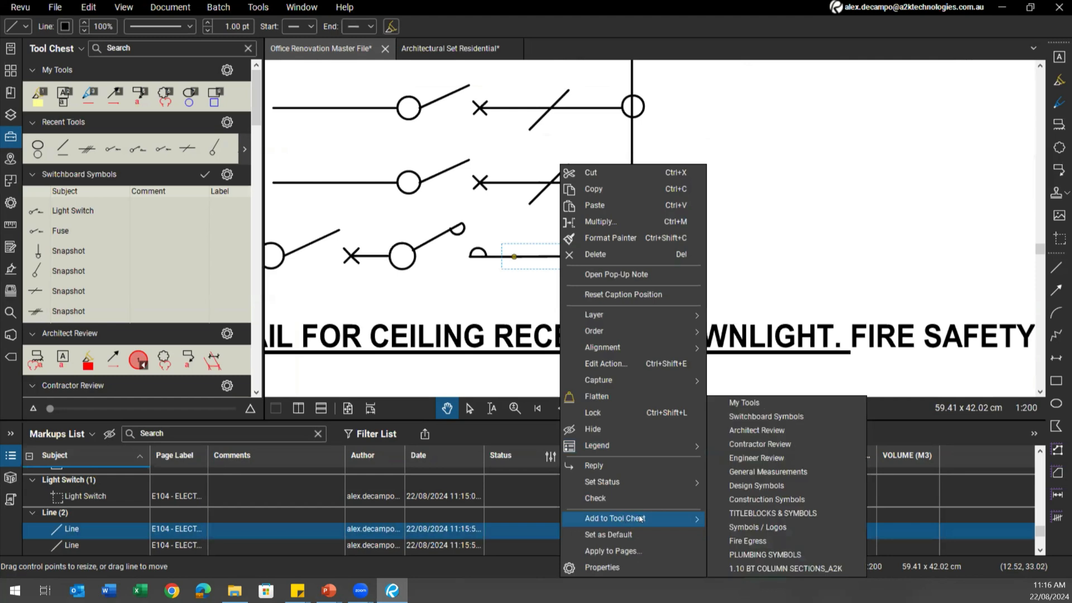
{"action": "left_click", "coordinate": [754, 417]}
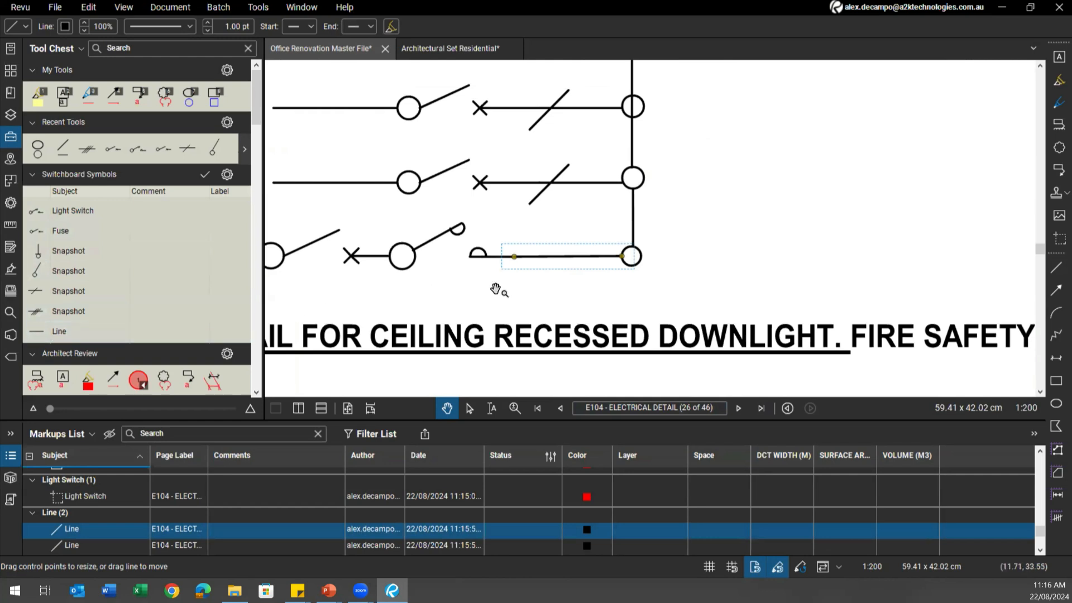
Place an exact copy of the Line tool from Switchboard Symbols beside the new row's end circle
{"action": "scroll", "coordinate": [498, 290], "scroll_direction": "down", "scroll_amount": 2}
{"action": "scroll", "coordinate": [477, 319], "scroll_direction": "down", "scroll_amount": 1}
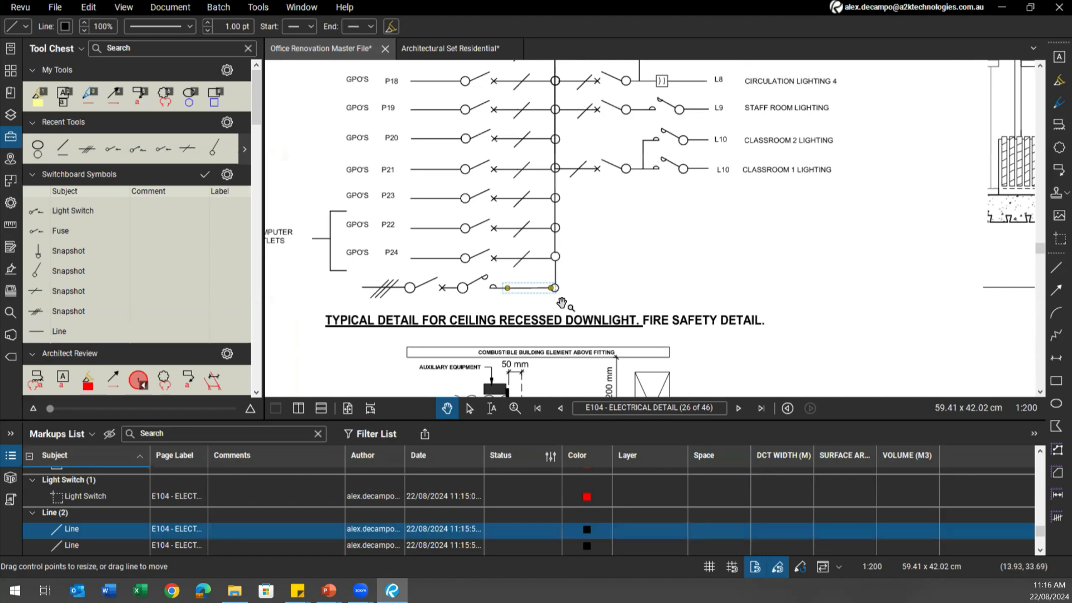
{"action": "left_click", "coordinate": [47, 332]}
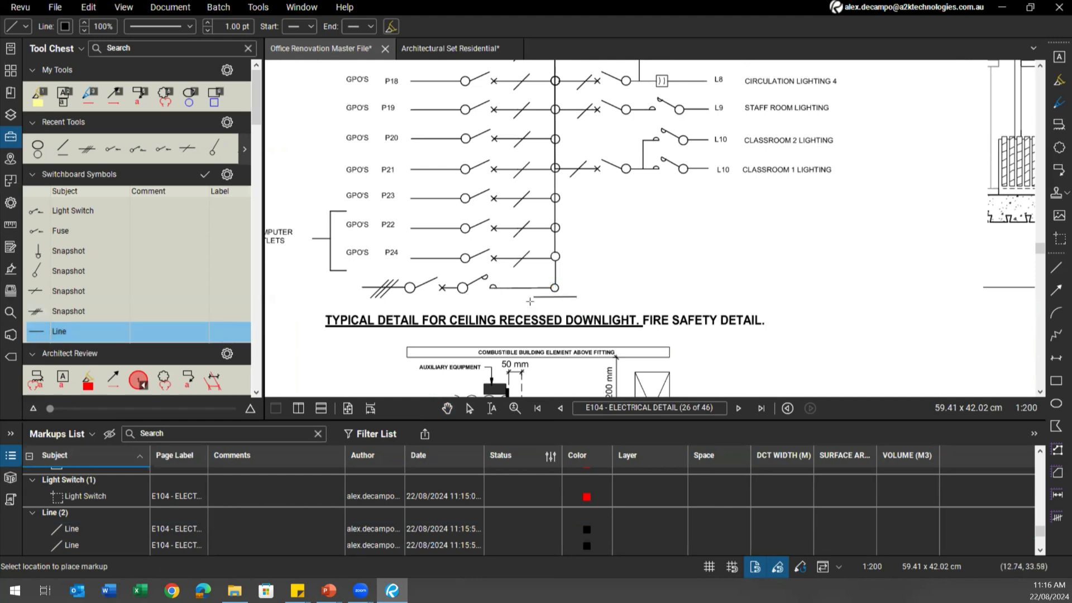
{"action": "scroll", "coordinate": [499, 297], "scroll_direction": "up", "scroll_amount": 1}
{"action": "left_click", "coordinate": [566, 285]}
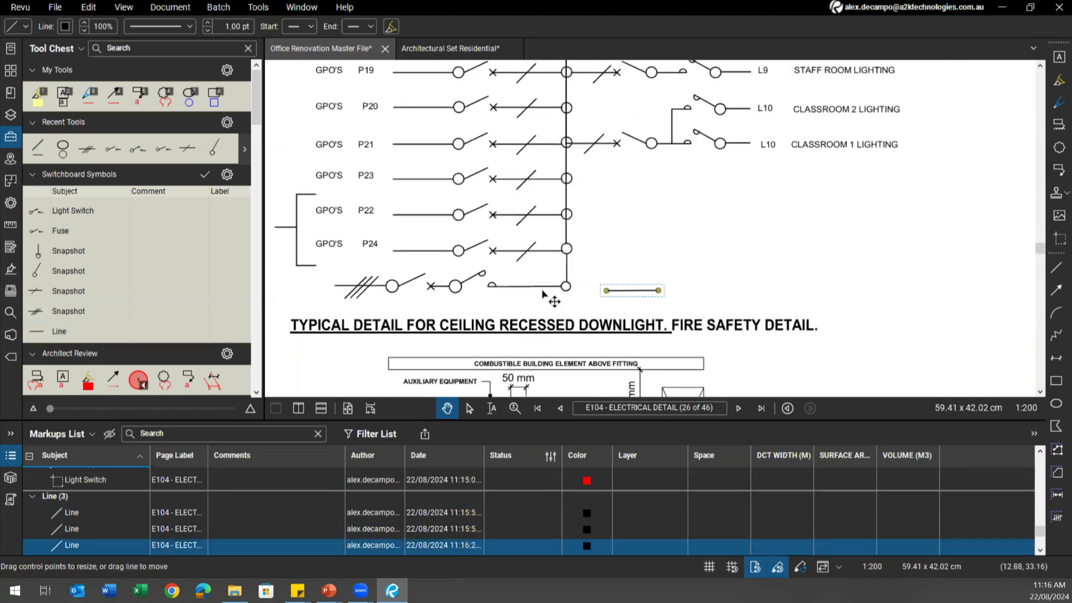
Switch the Switchboard Symbols Line tool to properties mode and draw two slanted lines in the blank area beside the diagram
{"action": "left_click", "coordinate": [34, 330]}
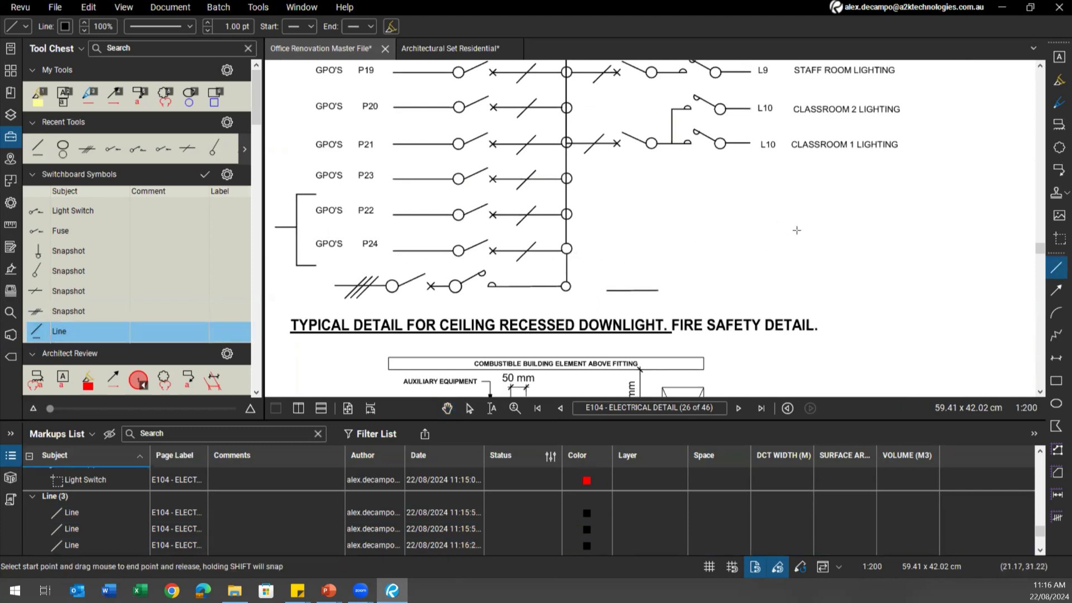
{"action": "left_click_drag", "start_coordinate": [806, 259], "coordinate": [832, 203]}
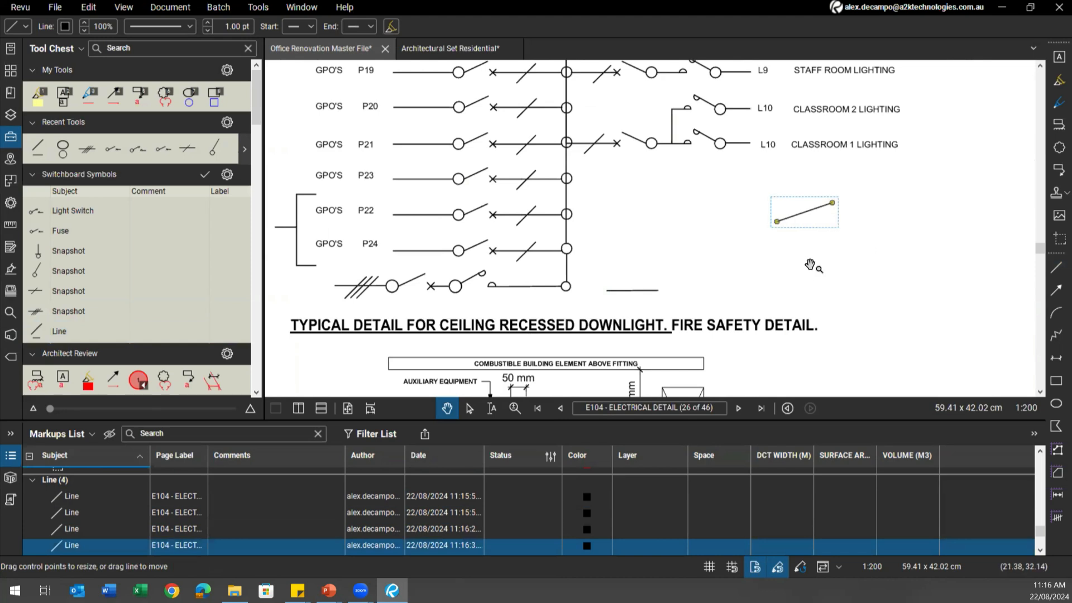
{"action": "left_click", "coordinate": [34, 330]}
{"action": "left_click_drag", "start_coordinate": [795, 260], "coordinate": [864, 279]}
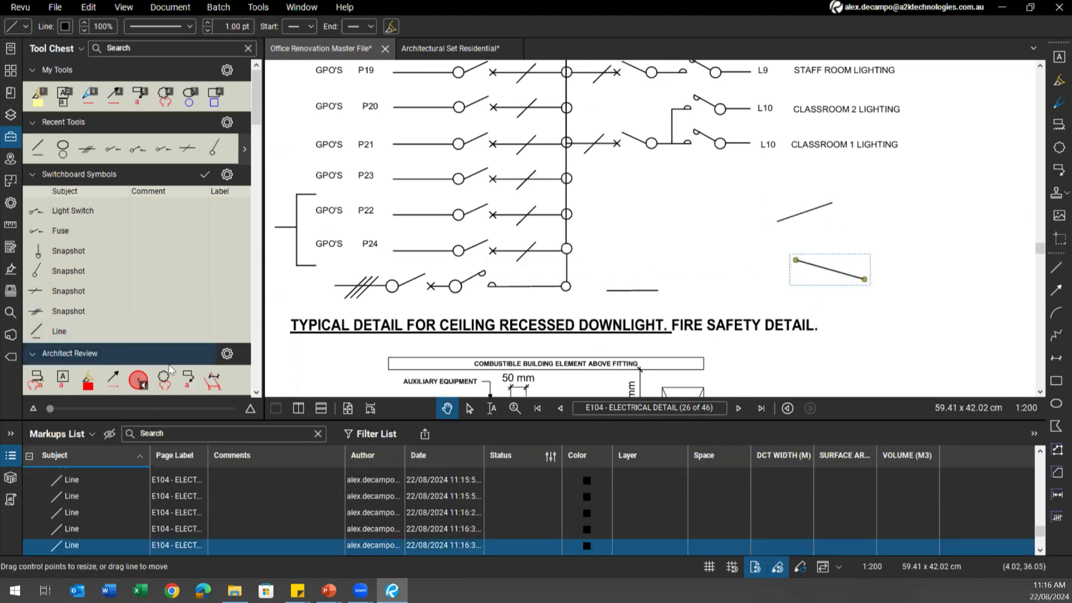
Return the Line tool to exact-copy mode and delete the three test lines beside the diagram
{"action": "left_click", "coordinate": [35, 331]}
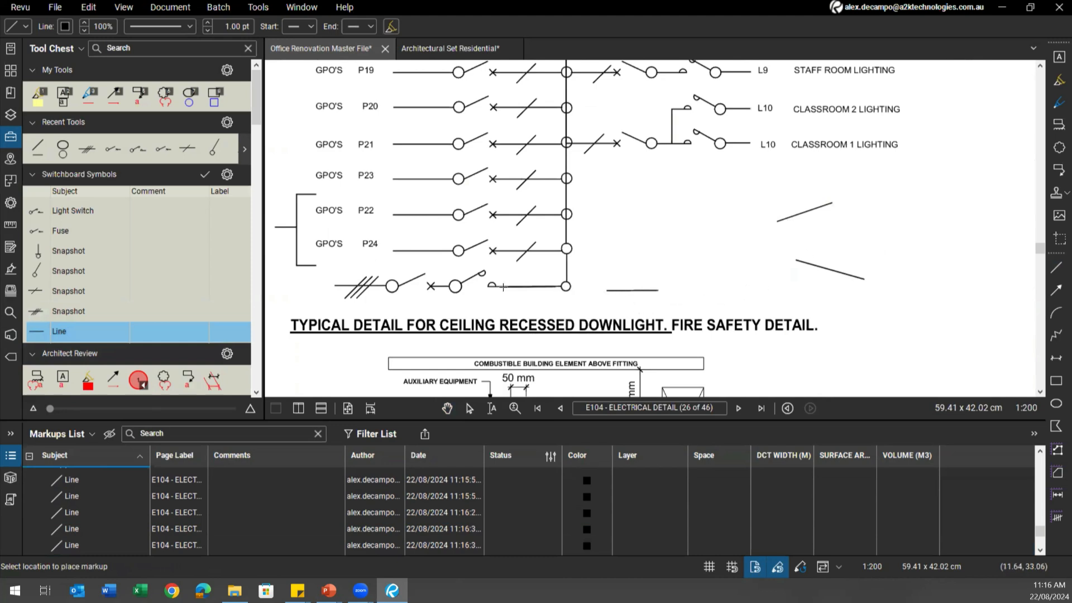
{"action": "key", "text": "Escape"}
{"action": "left_click", "coordinate": [632, 290]}
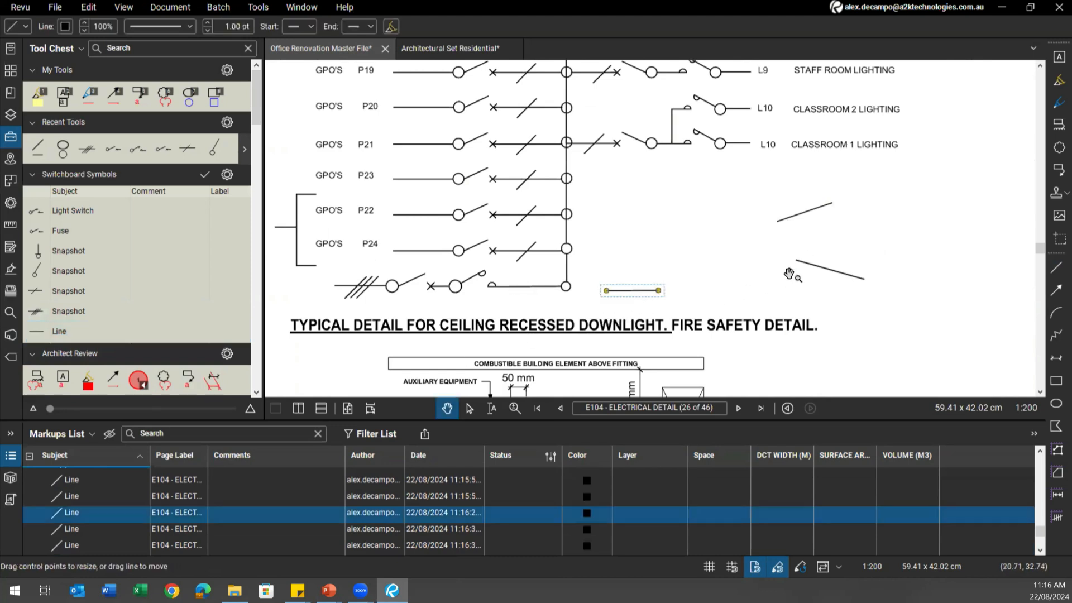
{"action": "key", "text": "Delete"}
{"action": "left_click", "coordinate": [825, 275]}
{"action": "key", "text": "Delete"}
{"action": "left_click", "coordinate": [793, 217]}
{"action": "key", "text": "Delete"}
Draw an Architect Review cloud callout beside the P22 and P24 rows with the text 123
{"action": "scroll", "coordinate": [187, 239], "scroll_direction": "down", "scroll_amount": 3}
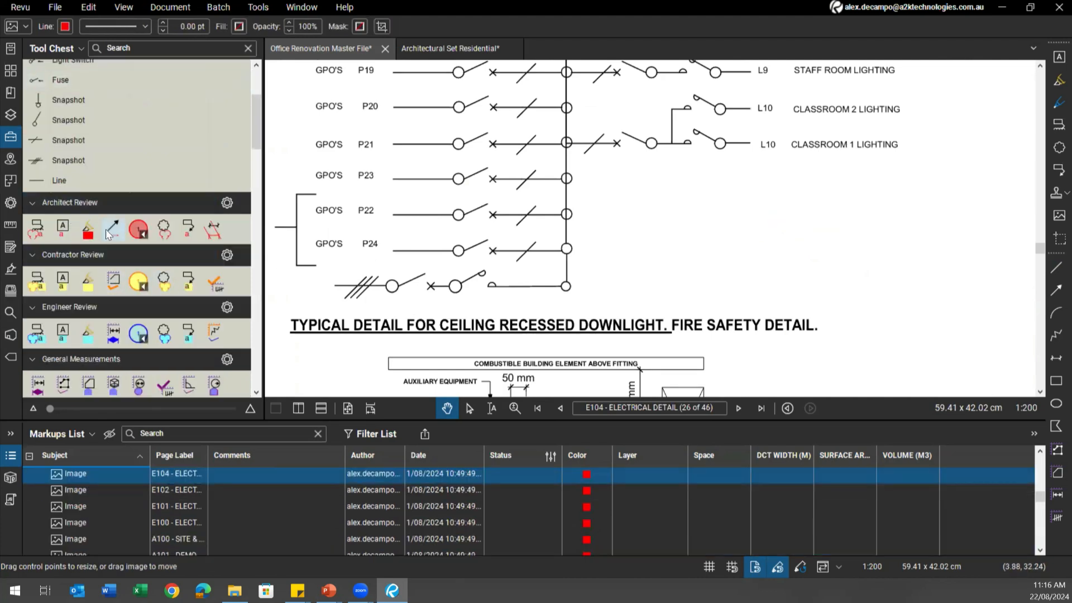
{"action": "left_click_drag", "start_coordinate": [641, 219], "coordinate": [722, 281]}
{"action": "left_click", "coordinate": [791, 240]}
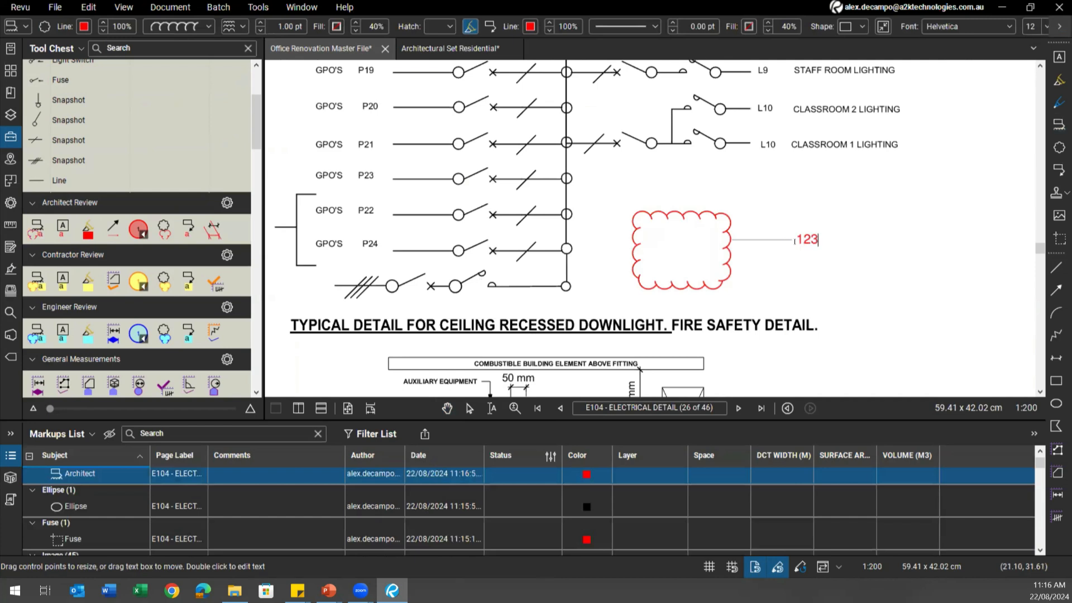
{"action": "left_click", "coordinate": [765, 250]}
{"action": "left_click", "coordinate": [859, 322]}
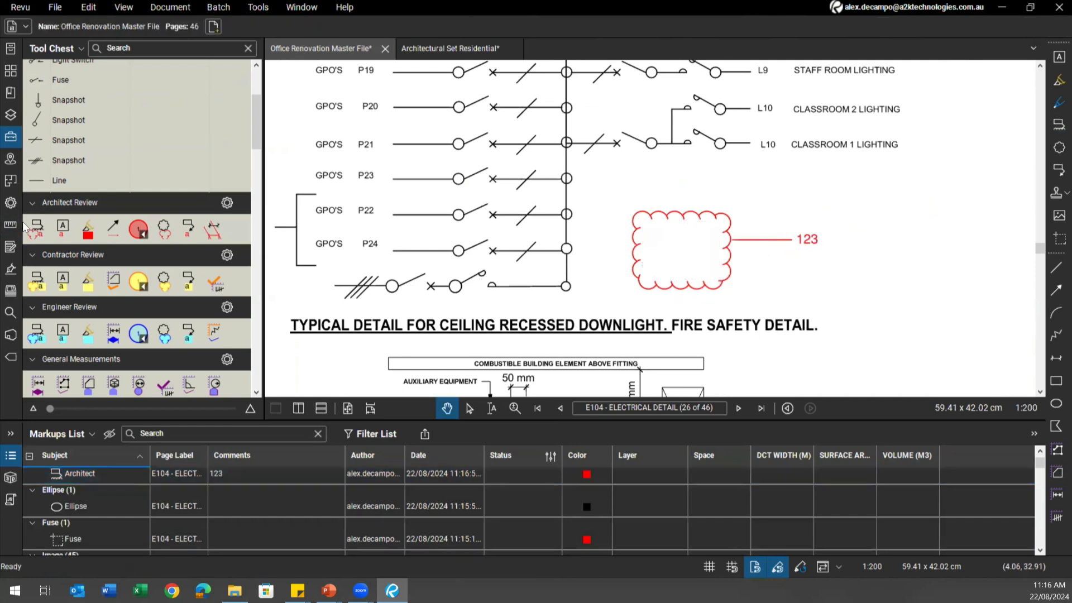
Switch the Architect Review cloud callout tool to exact-copy mode without placing it, and delete the 123 callout
{"action": "left_click", "coordinate": [36, 229]}
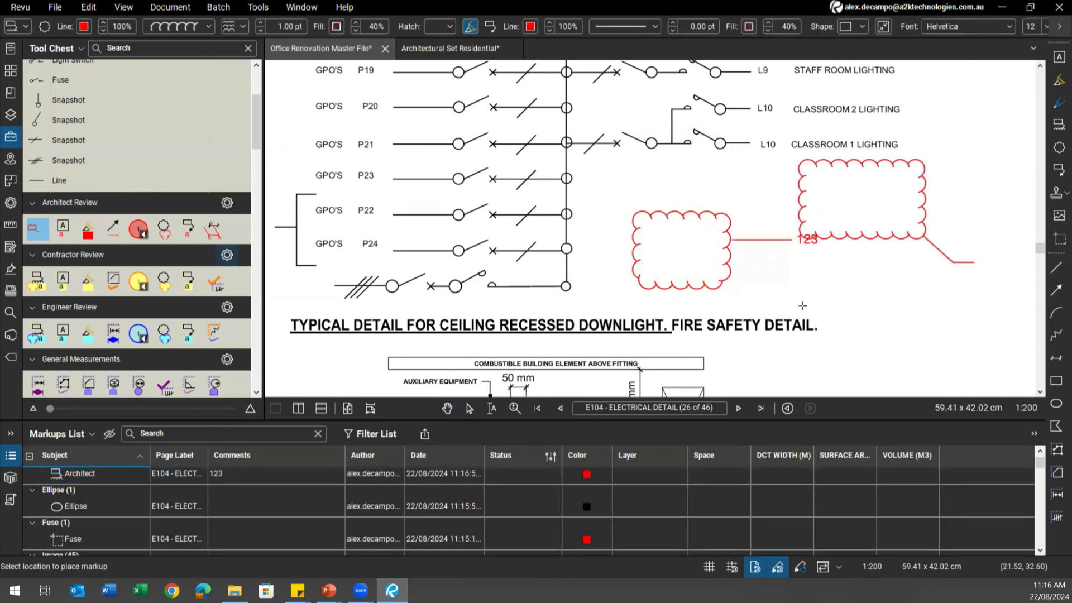
{"action": "scroll", "coordinate": [802, 305], "scroll_direction": "down", "scroll_amount": 3}
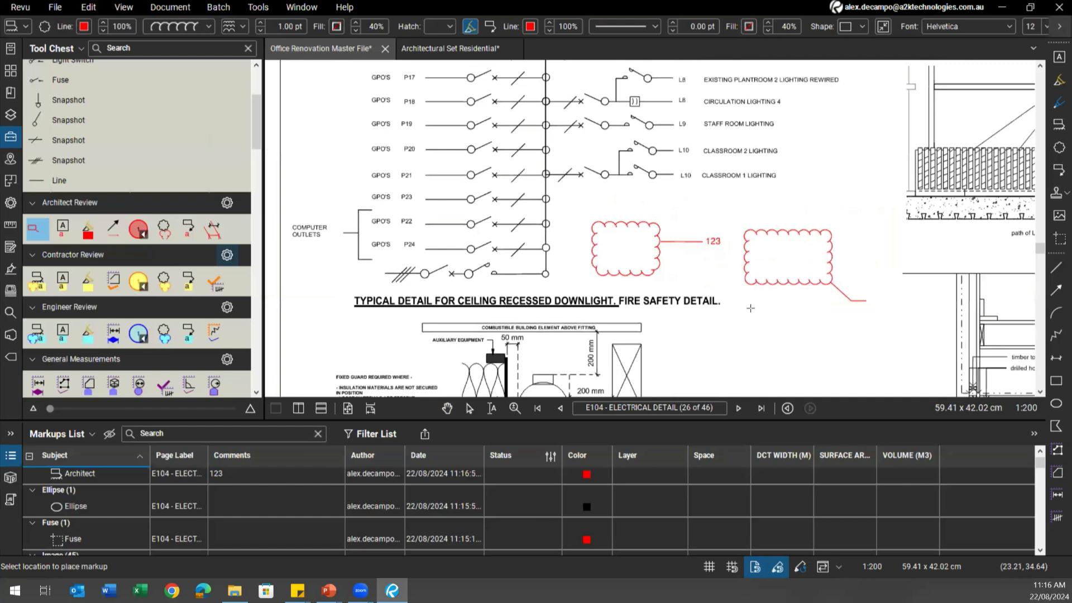
{"action": "key", "text": "Escape"}
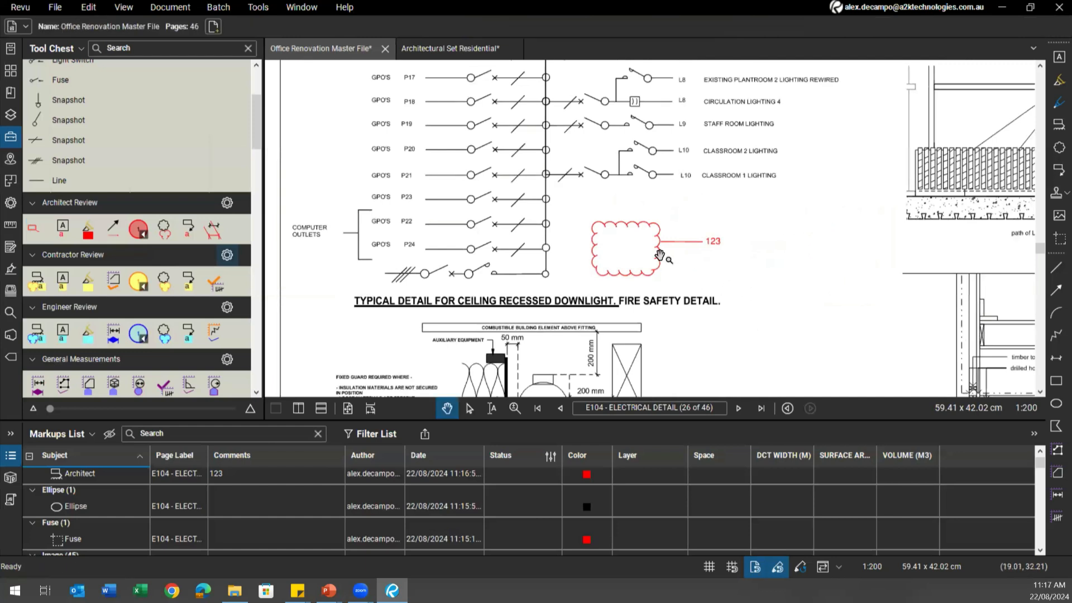
{"action": "left_click", "coordinate": [656, 261]}
{"action": "key", "text": "Delete"}
Snapshot the Return Air Grille symbol in the General RCP Legend on page E103 and paste it beside the original
{"action": "scroll", "coordinate": [665, 279], "scroll_direction": "down", "scroll_amount": 3}
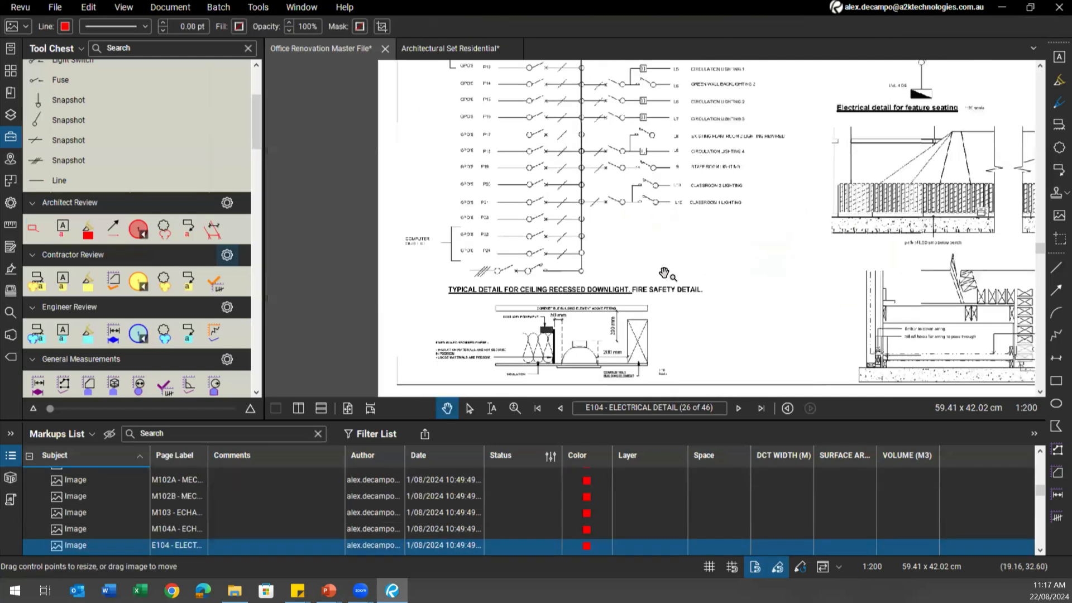
{"action": "left_click", "coordinate": [560, 408]}
{"action": "scroll", "coordinate": [898, 139], "scroll_direction": "up", "scroll_amount": 10}
{"action": "left_click", "coordinate": [1059, 238]}
{"action": "left_click_drag", "start_coordinate": [667, 113], "coordinate": [700, 153]}
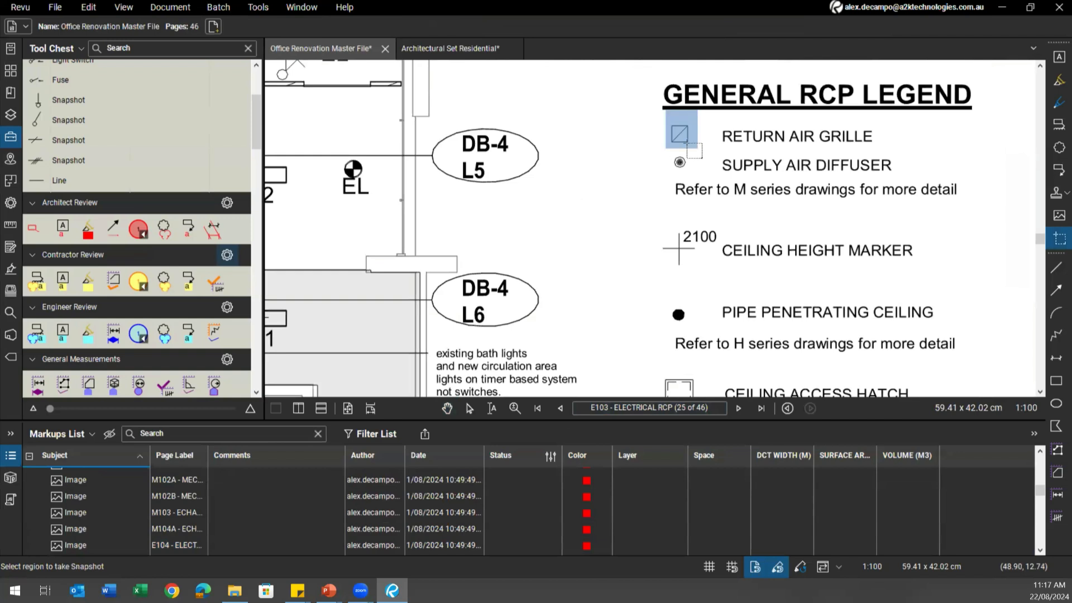
{"action": "scroll", "coordinate": [682, 139], "scroll_direction": "up", "scroll_amount": 3}
{"action": "left_click_drag", "start_coordinate": [657, 109], "coordinate": [703, 151]}
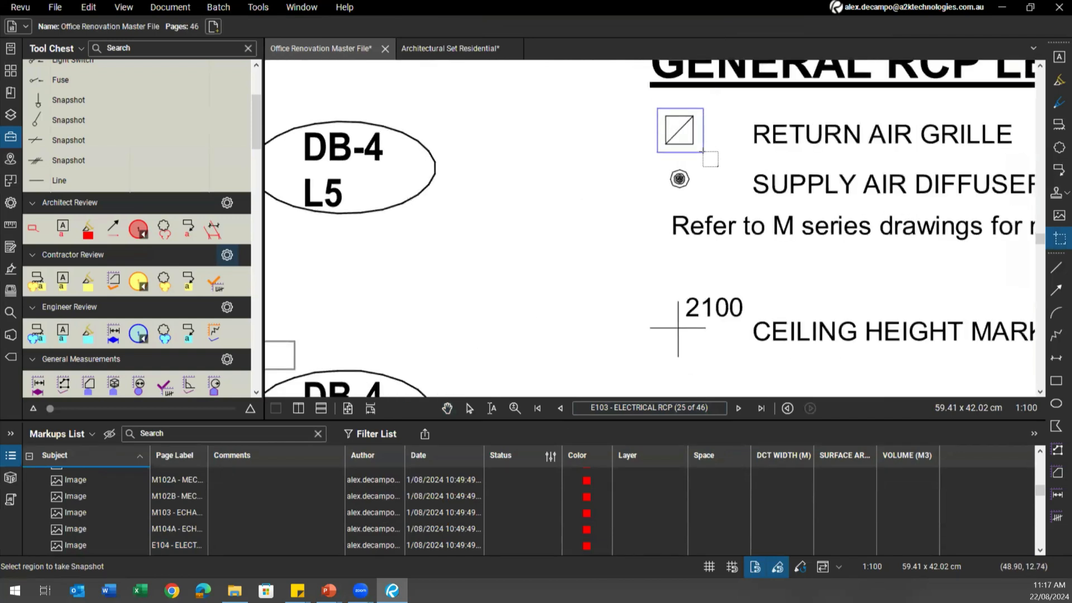
{"action": "left_click", "coordinate": [599, 158]}
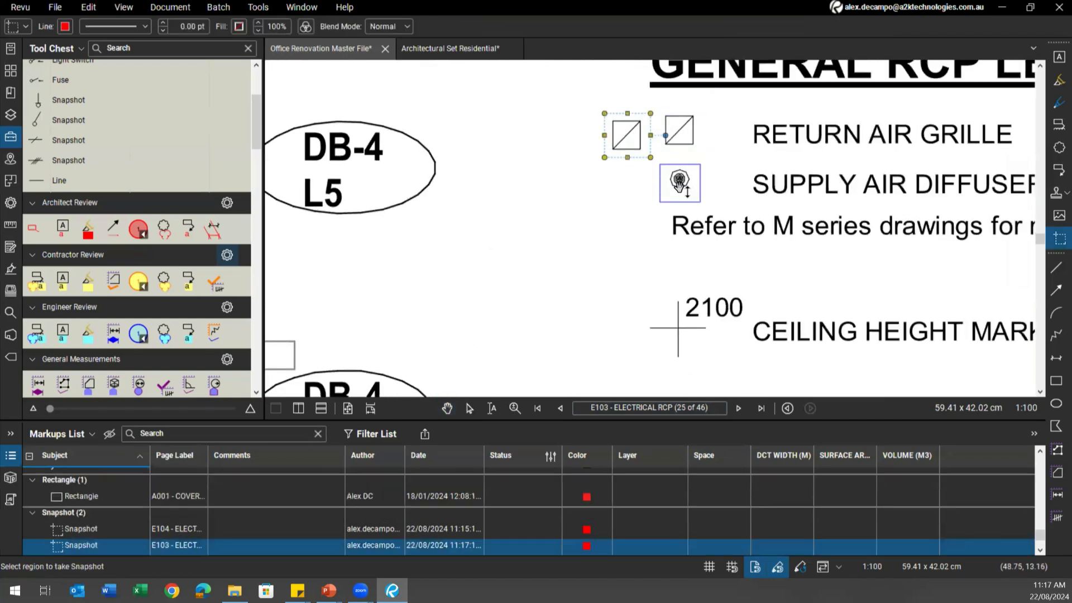
{"action": "key", "text": "ctrl+v"}
{"action": "key", "text": "ctrl+v"}
{"action": "key", "text": "ctrl+z"}
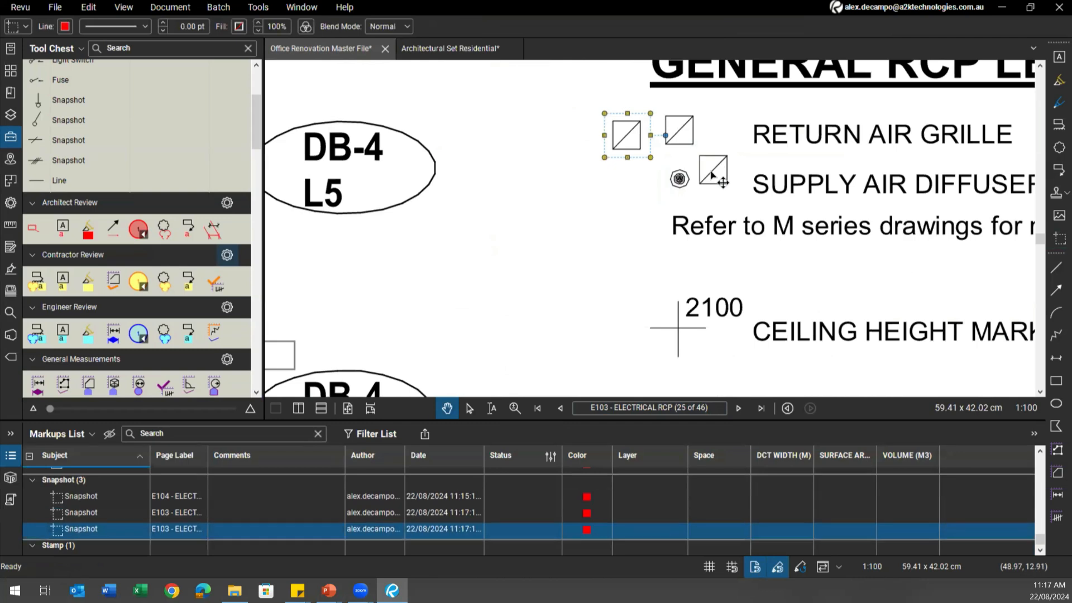
{"action": "key", "text": "ctrl+z"}
Snapshot the Supply Air Diffuser symbol in the legend and paste it beside the original
{"action": "key", "text": "g"}
{"action": "left_click_drag", "start_coordinate": [662, 157], "coordinate": [648, 180]}
{"action": "key", "text": "ctrl+v"}
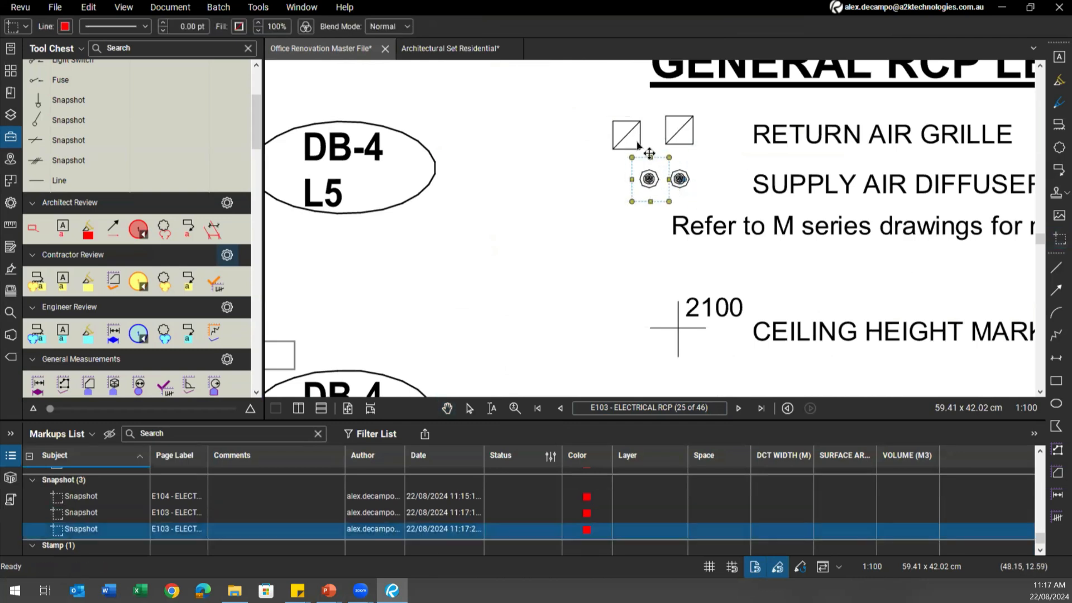
Add the Return Air Grille and Supply Air Diffuser snapshots together to the Switchboard Symbols tool set
{"action": "left_click", "coordinate": [637, 143], "text": "shift"}
{"action": "right_click", "coordinate": [637, 143]}
{"action": "mouse_move", "coordinate": [713, 474]}
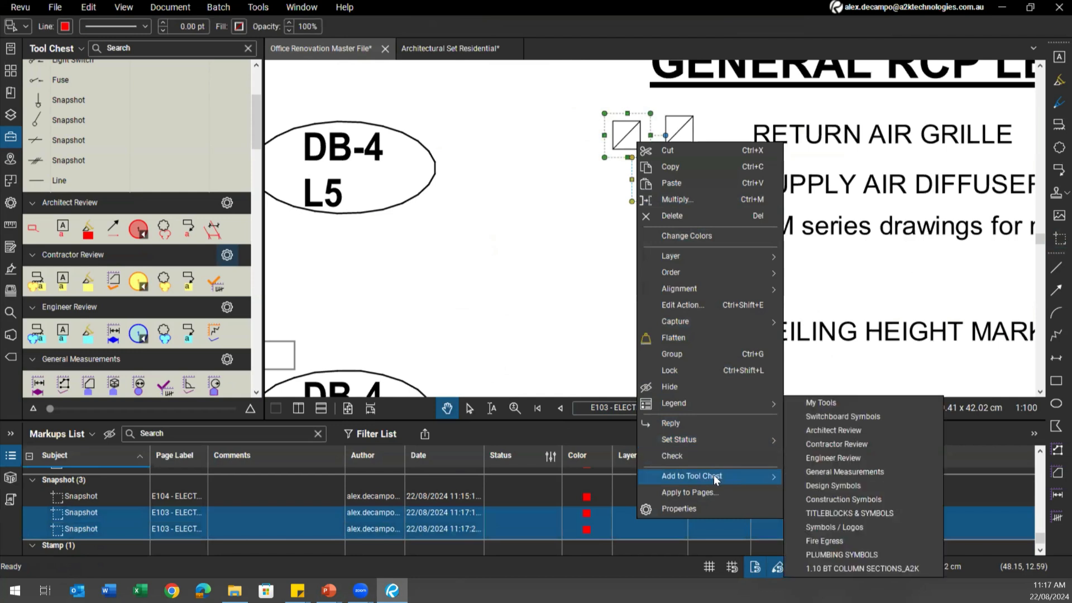
{"action": "left_click", "coordinate": [843, 416]}
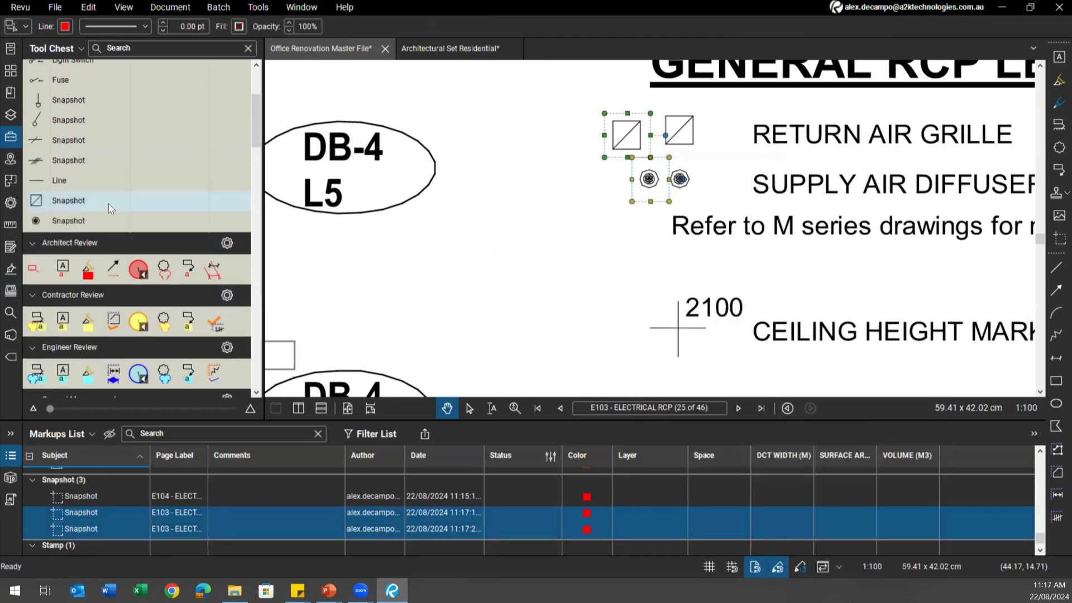
{"action": "scroll", "coordinate": [731, 268], "scroll_direction": "down", "scroll_amount": 9}
{"action": "mouse_move", "coordinate": [662, 268]}
{"action": "left_mouse_down"}
{"action": "mouse_move", "coordinate": [897, 236]}
{"action": "mouse_move", "coordinate": [910, 198]}
{"action": "left_mouse_up"}
{"action": "key", "text": "Escape"}
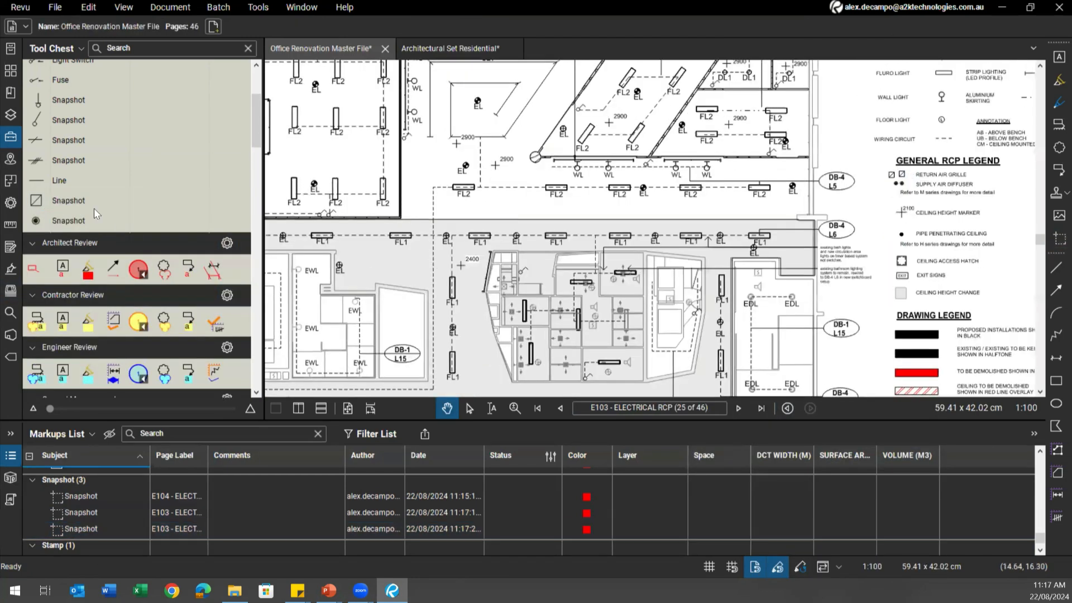
{"action": "left_click", "coordinate": [75, 201]}
{"action": "scroll", "coordinate": [490, 217], "scroll_direction": "up", "scroll_amount": 2}
{"action": "mouse_move", "coordinate": [546, 217]}
{"action": "left_mouse_down"}
{"action": "mouse_move", "coordinate": [648, 161]}
{"action": "mouse_move", "coordinate": [704, 109]}
{"action": "left_mouse_up"}
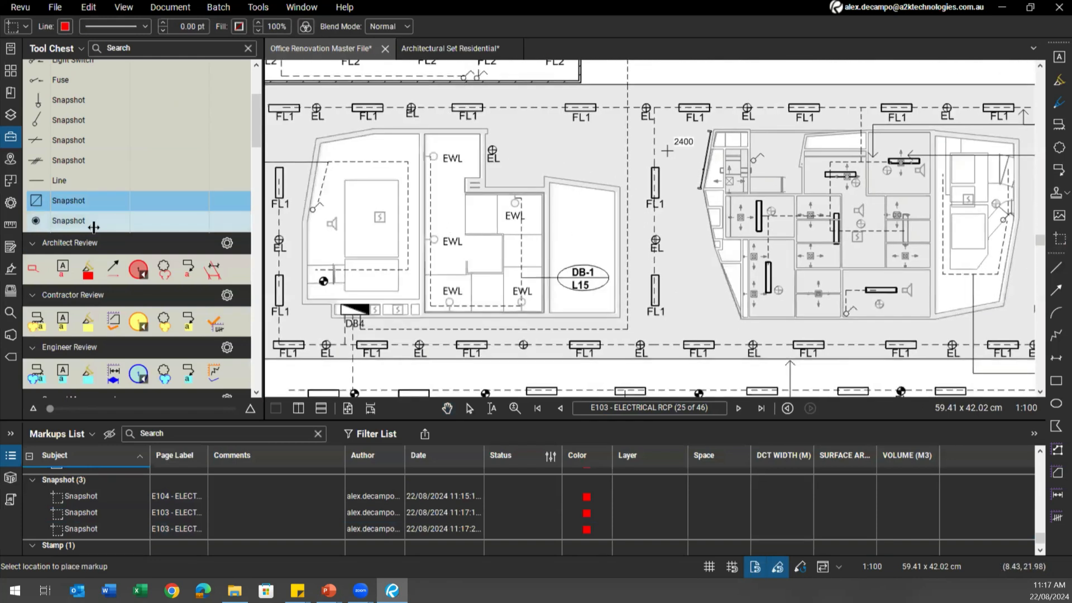
{"action": "scroll", "coordinate": [109, 222], "scroll_direction": "up", "scroll_amount": 3}
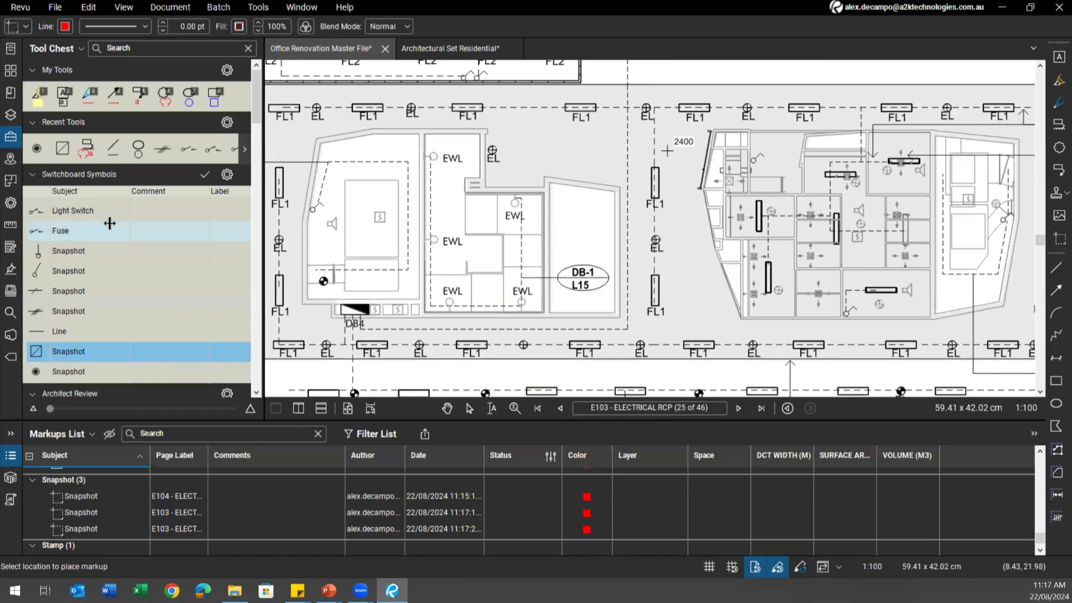
{"action": "scroll", "coordinate": [479, 229], "scroll_direction": "down", "scroll_amount": 5}
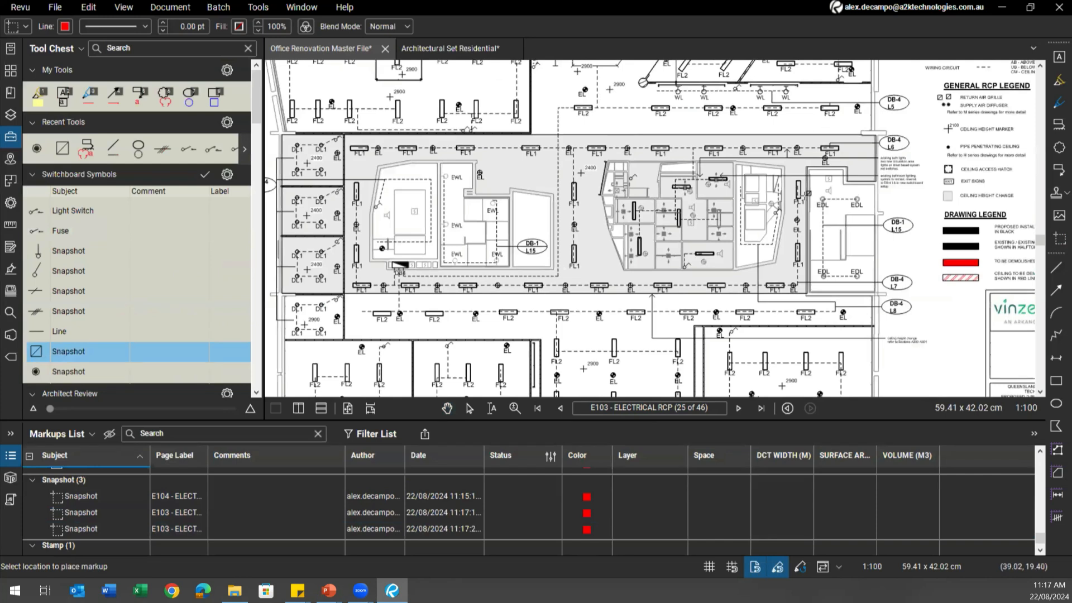
{"action": "scroll", "coordinate": [760, 126], "scroll_direction": "up", "scroll_amount": 5}
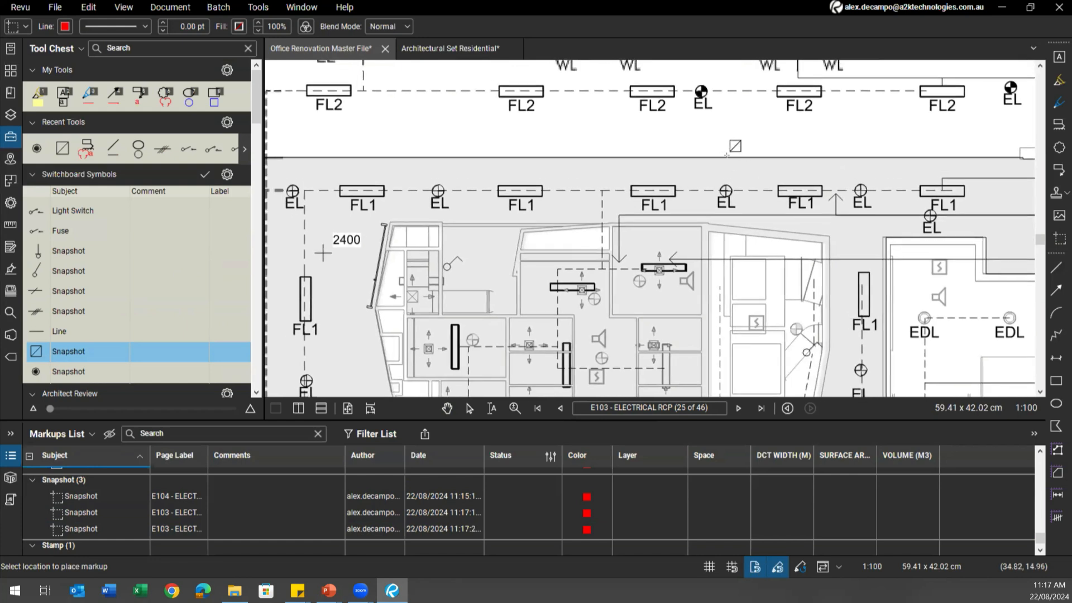
{"action": "scroll", "coordinate": [561, 156], "scroll_direction": "down", "scroll_amount": 3}
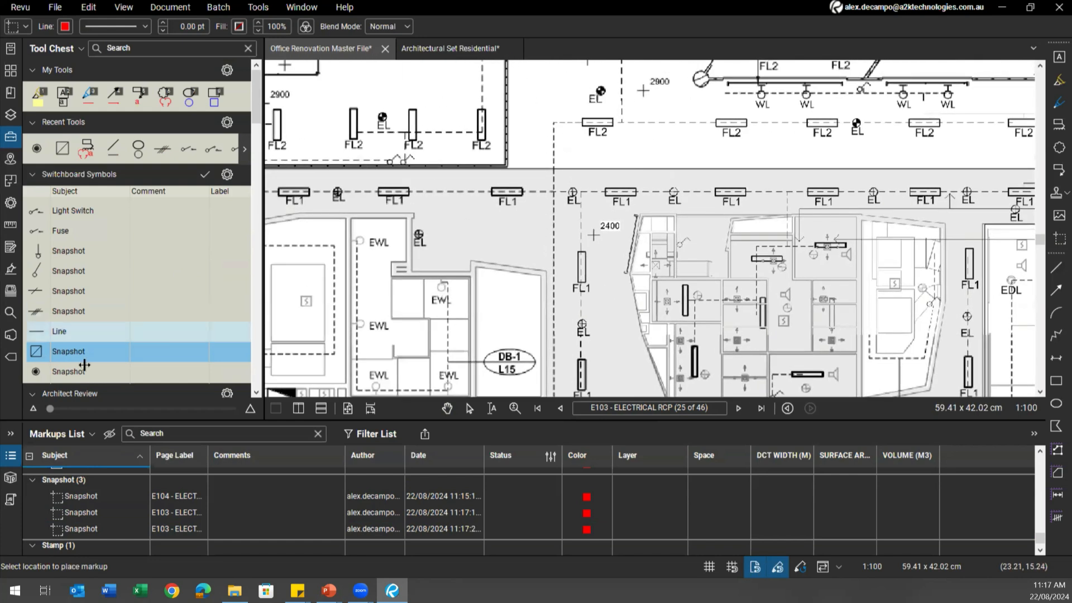
Recolour the Light Switch tool in the Switchboard Symbols set by changing its black and grey source colours to red
{"action": "left_click", "coordinate": [75, 212]}
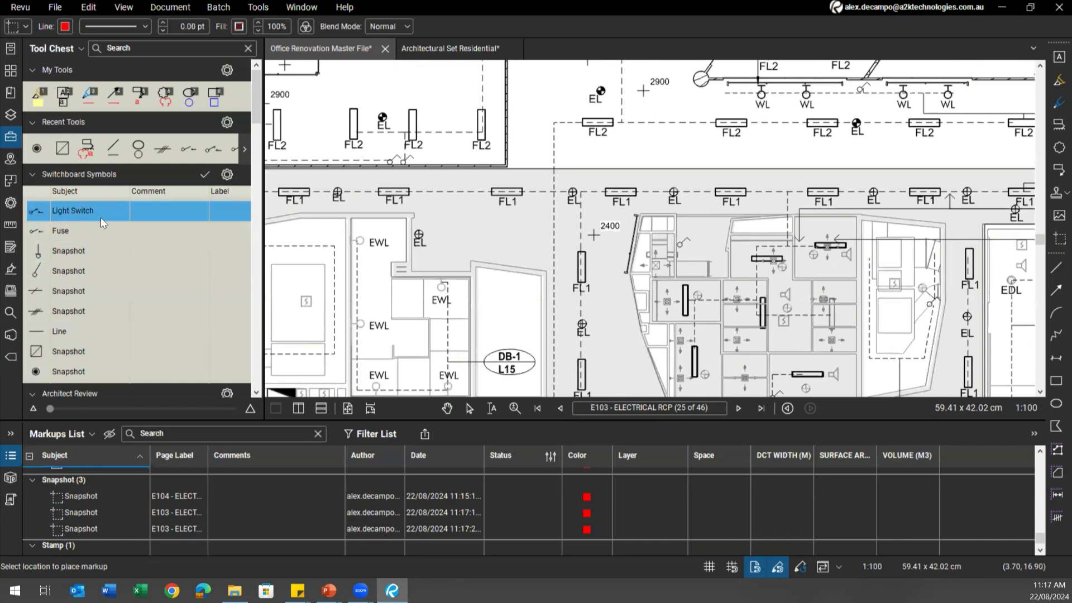
{"action": "left_click", "coordinate": [306, 27]}
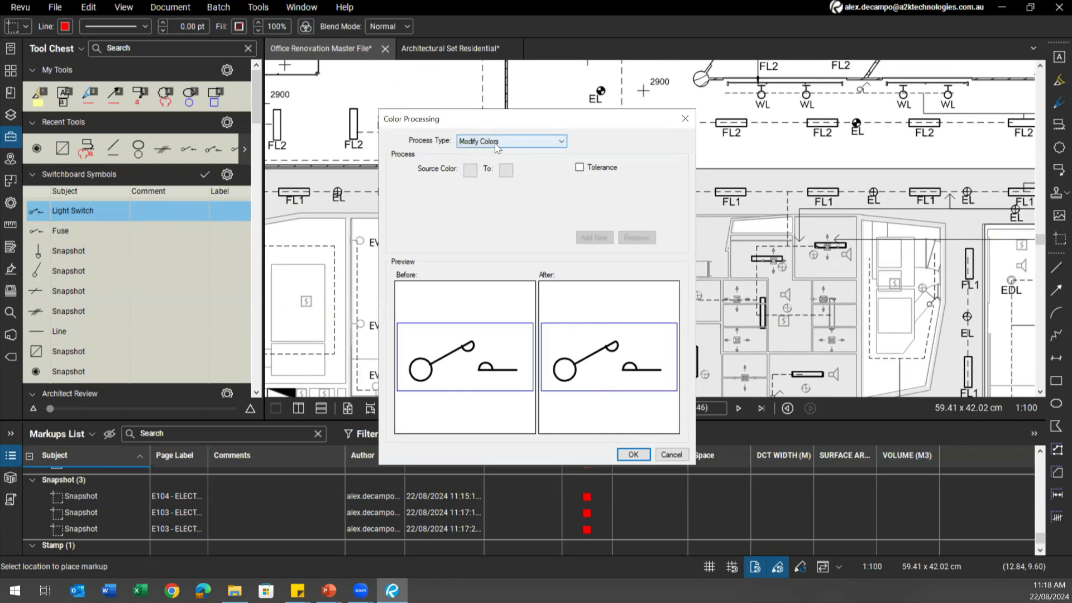
{"action": "left_click", "coordinate": [470, 170]}
{"action": "left_click", "coordinate": [473, 190]}
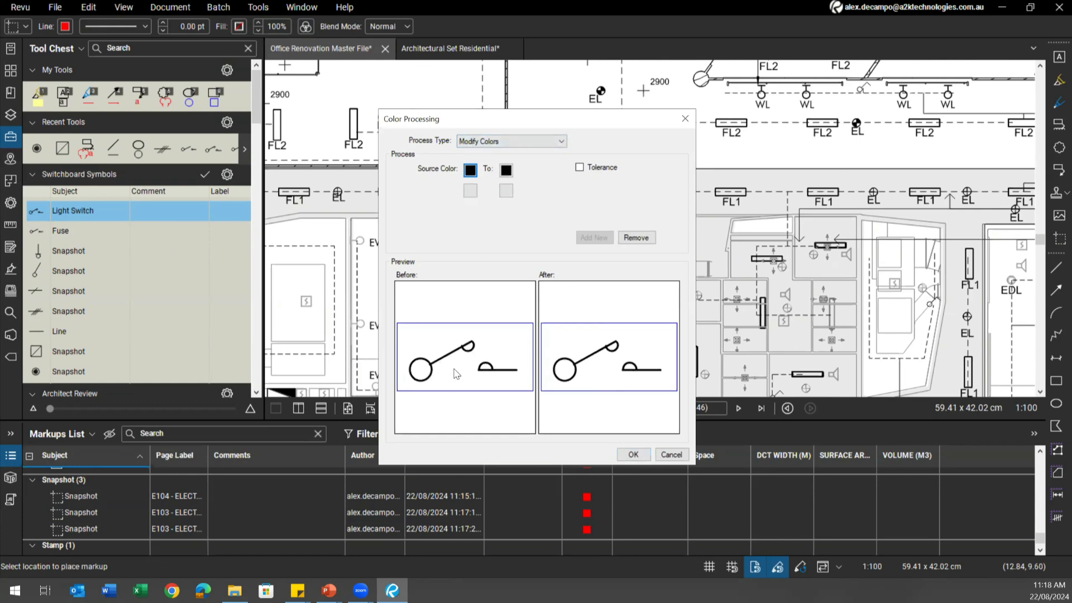
{"action": "left_click", "coordinate": [470, 190]}
{"action": "left_click", "coordinate": [476, 207]}
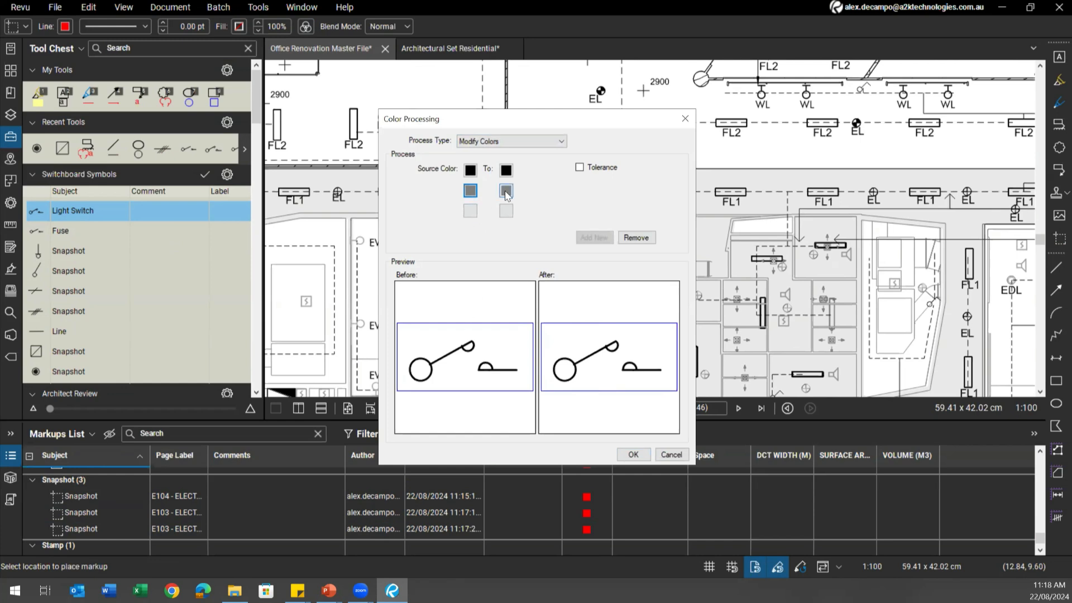
{"action": "left_click", "coordinate": [506, 170]}
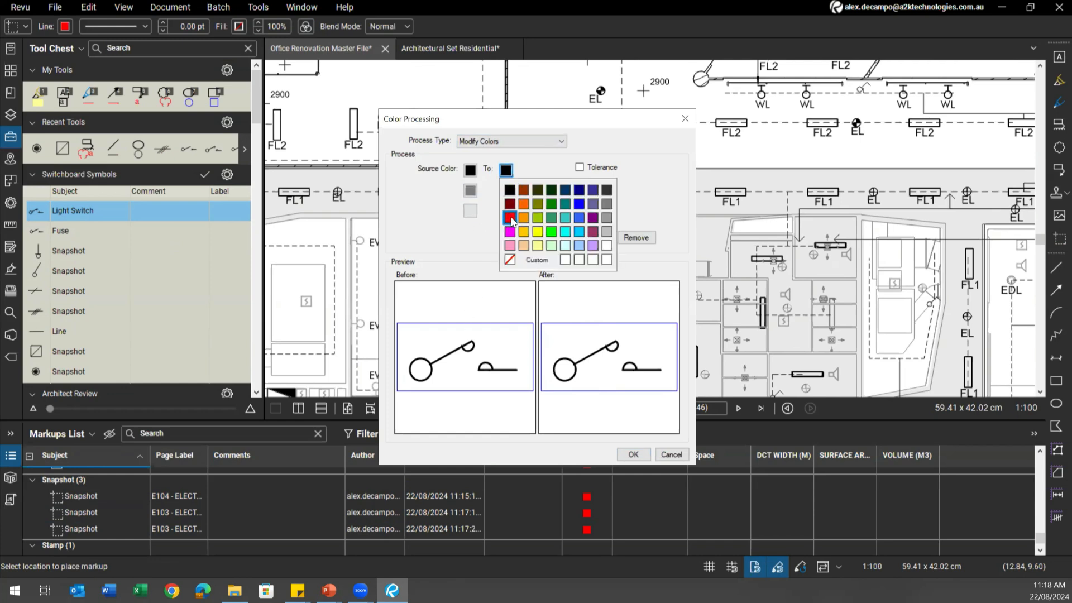
{"action": "left_click", "coordinate": [508, 191]}
{"action": "left_click", "coordinate": [508, 191]}
{"action": "left_click", "coordinate": [510, 238]}
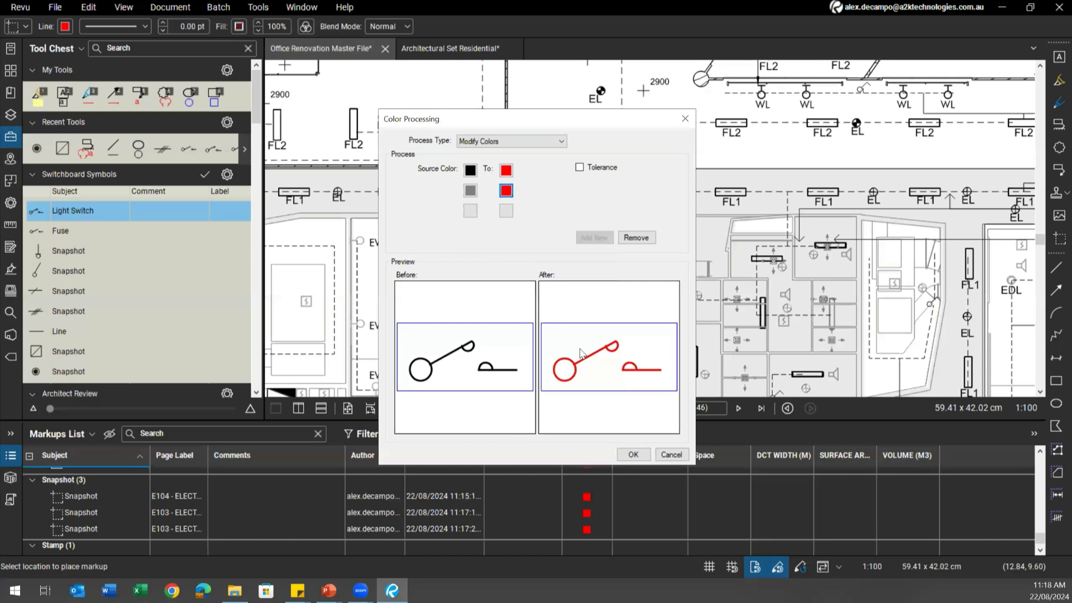
{"action": "left_click", "coordinate": [633, 453]}
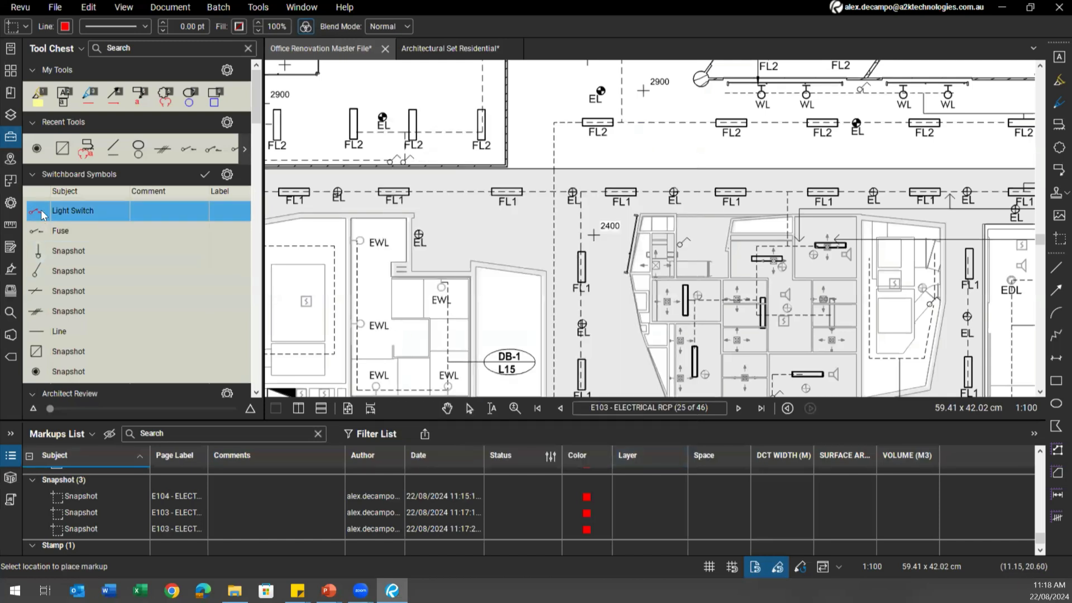
Place a red Light Switch symbol below the FL2 fixtures on the E103 plan and delete it
{"action": "left_click_drag", "start_coordinate": [619, 149], "coordinate": [646, 183]}
{"action": "left_click", "coordinate": [648, 183]}
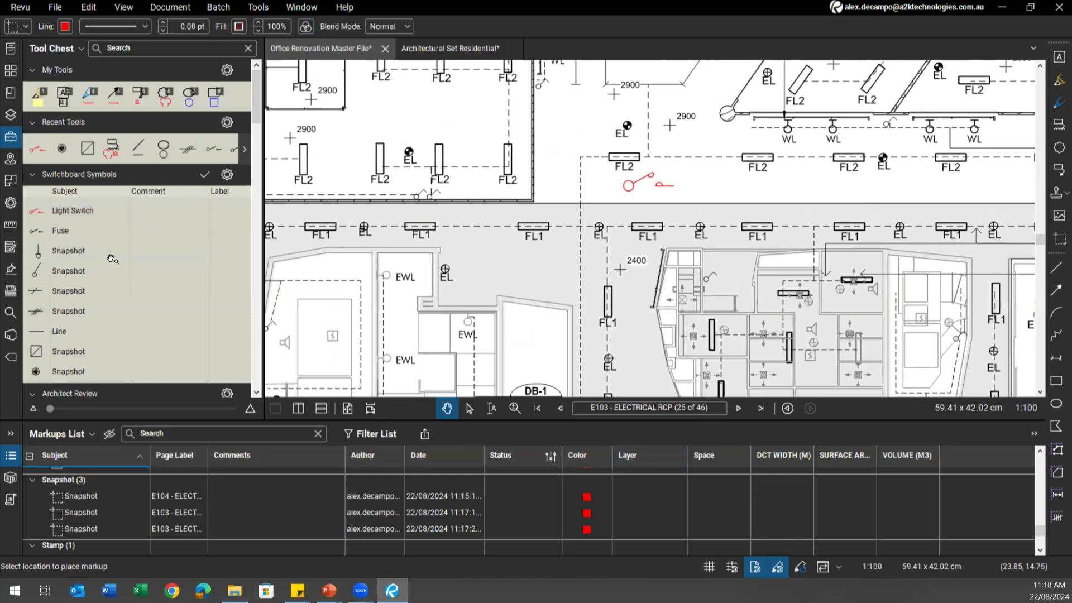
{"action": "left_click", "coordinate": [78, 211]}
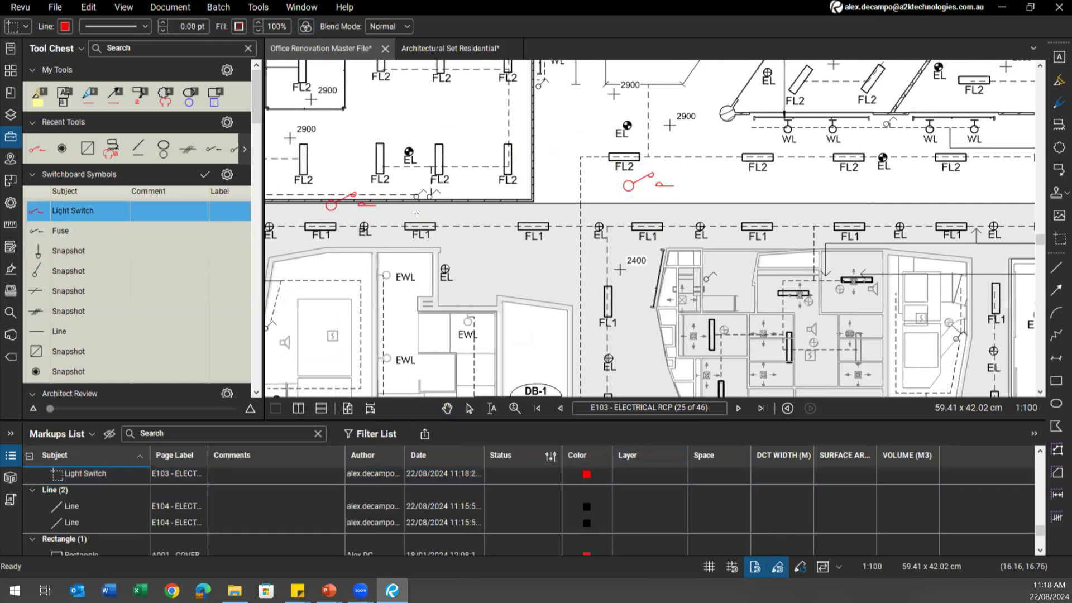
{"action": "key", "text": "Escape"}
{"action": "left_click", "coordinate": [669, 194]}
{"action": "key", "text": "Delete"}
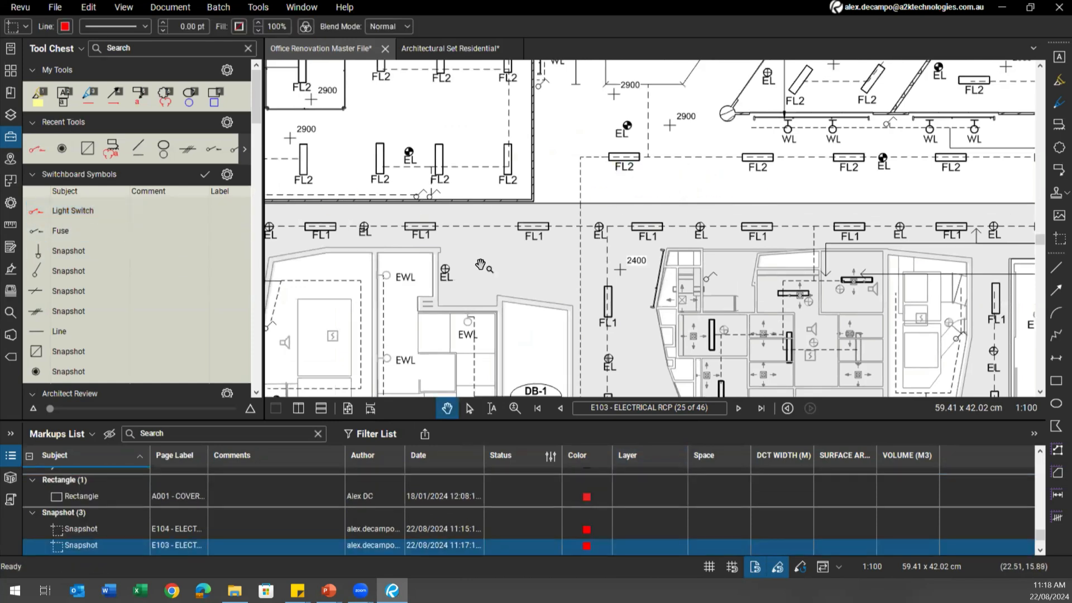
Place the Return Air Grille snapshot tool below the 2900 ceiling height marker, between the EL1 and EL fittings on E103
{"action": "scroll", "coordinate": [84, 296], "scroll_direction": "down", "scroll_amount": 3}
{"action": "left_click", "coordinate": [71, 198]}
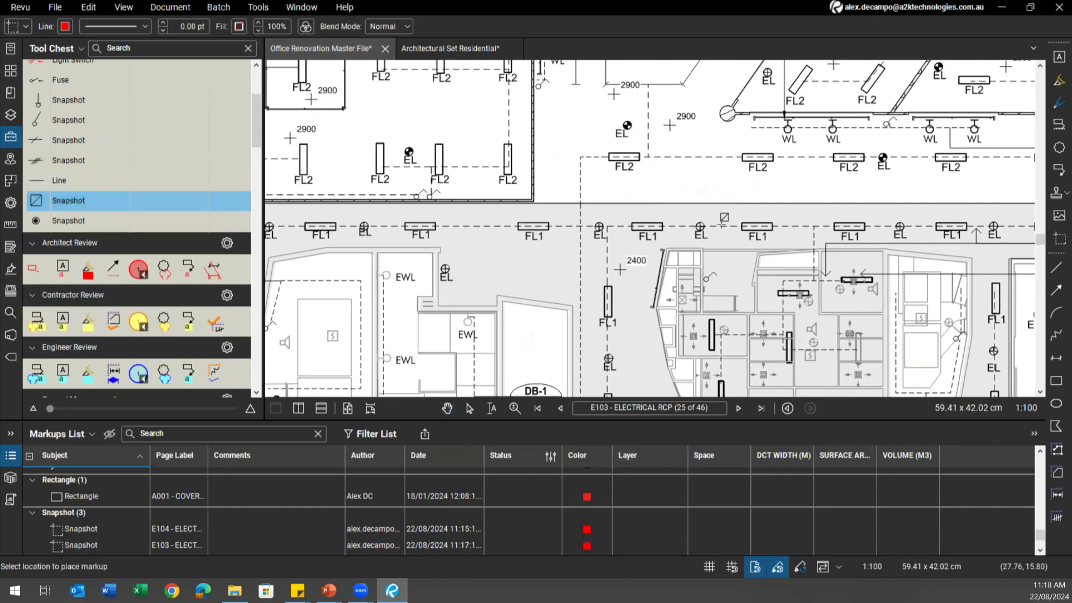
{"action": "scroll", "coordinate": [695, 220], "scroll_direction": "down", "scroll_amount": 3}
{"action": "scroll", "coordinate": [643, 248], "scroll_direction": "down", "scroll_amount": 5}
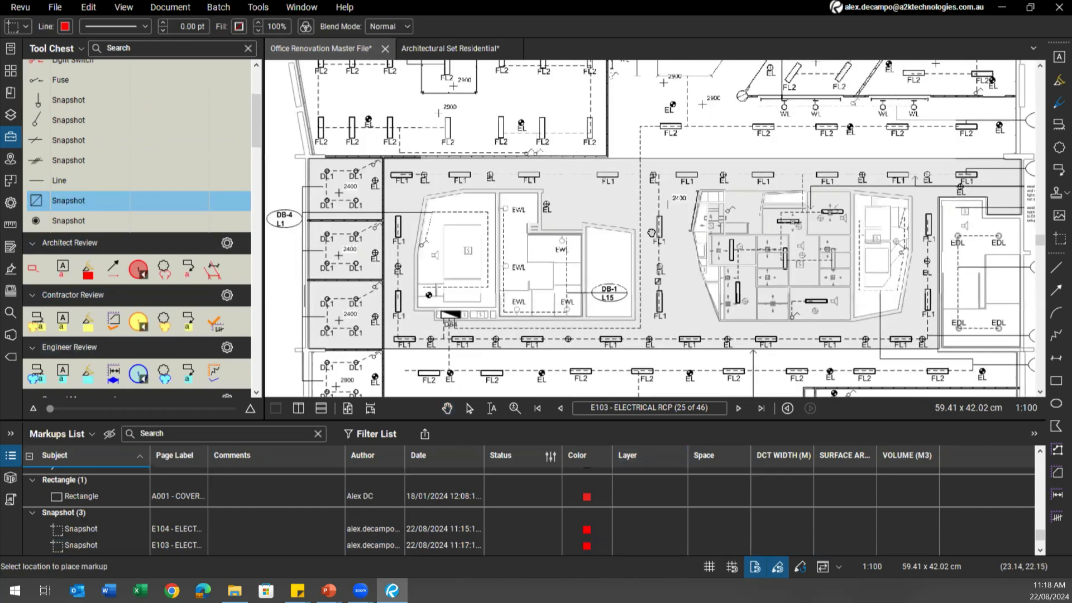
{"action": "left_click_drag", "start_coordinate": [741, 255], "coordinate": [732, 247]}
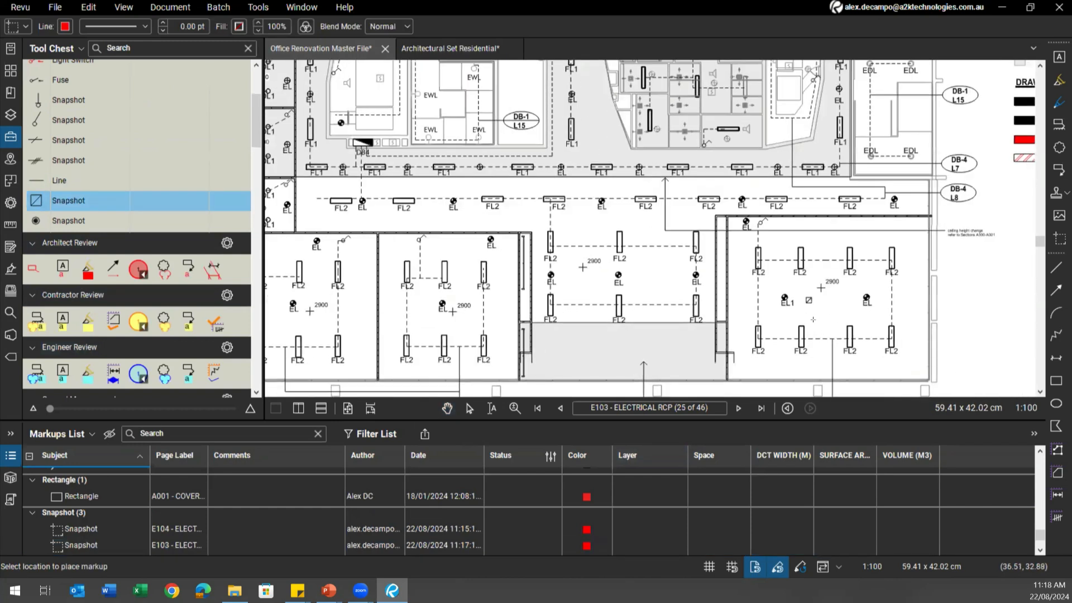
{"action": "scroll", "coordinate": [814, 311], "scroll_direction": "up", "scroll_amount": 5}
{"action": "left_click", "coordinate": [829, 289]}
{"action": "left_click_drag", "start_coordinate": [790, 301], "coordinate": [639, 300]}
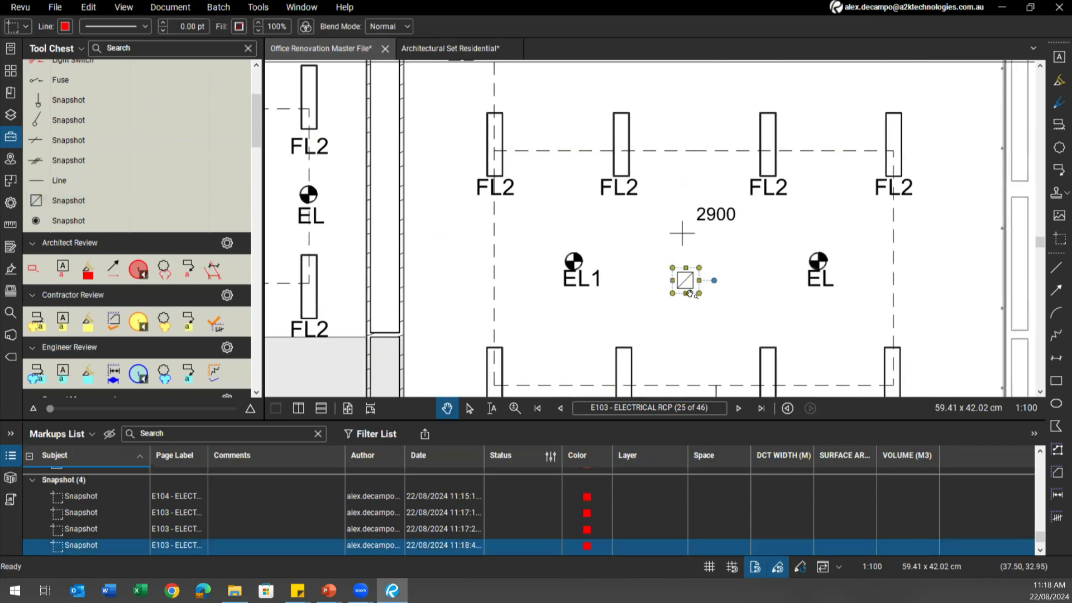
{"action": "scroll", "coordinate": [676, 295], "scroll_direction": "down", "scroll_amount": 3}
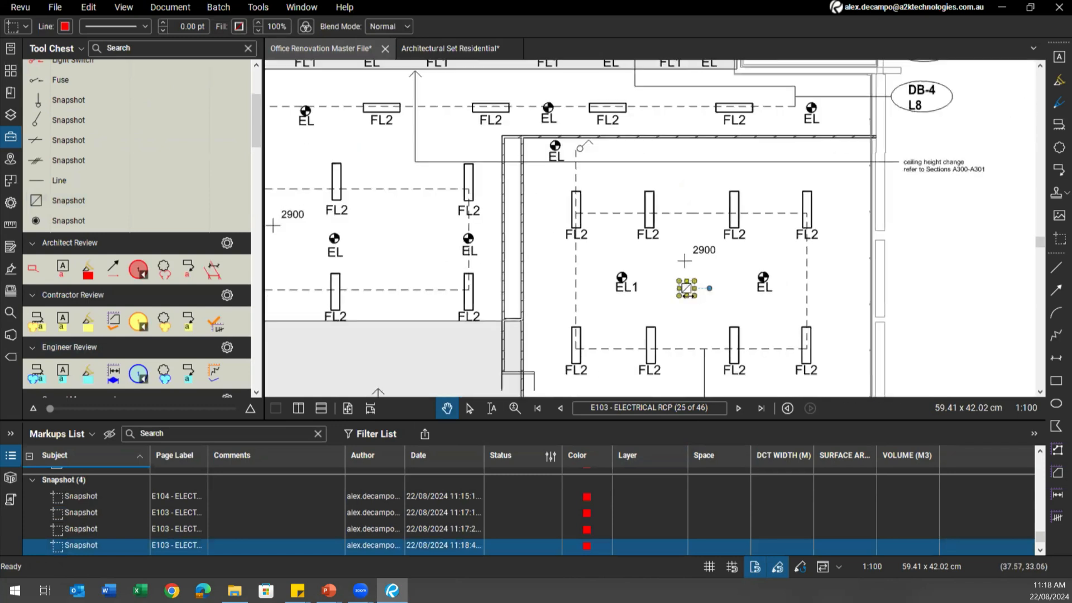
Change the placed Return Air Grille symbol's colour from black to red and deselect it
{"action": "left_click", "coordinate": [306, 26]}
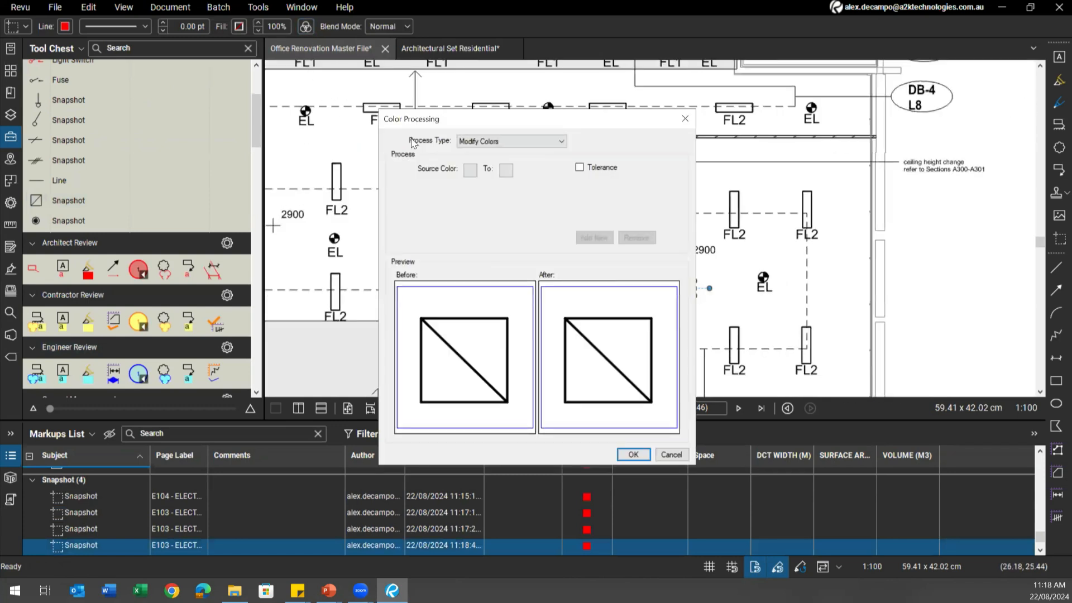
{"action": "left_click", "coordinate": [470, 170]}
{"action": "left_click", "coordinate": [487, 190]}
{"action": "left_click", "coordinate": [506, 170]}
{"action": "left_click", "coordinate": [511, 223]}
{"action": "left_click", "coordinate": [626, 453]}
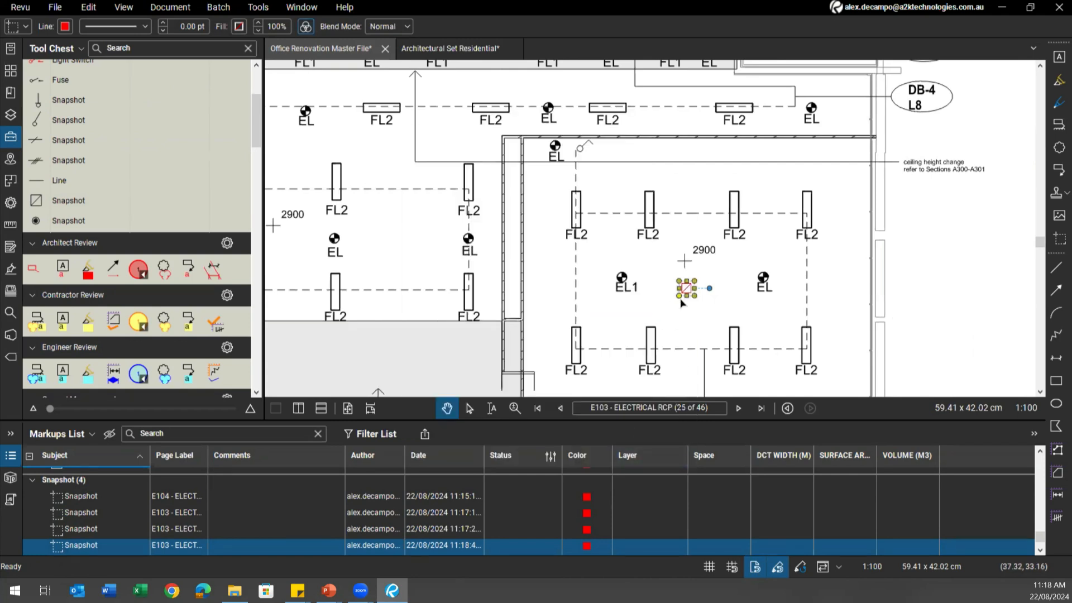
{"action": "left_click", "coordinate": [663, 302]}
{"action": "left_click", "coordinate": [683, 294]}
{"action": "left_click", "coordinate": [653, 310]}
Switch to the Architectural Set Residential document and go to the Eaves Detail on SECTION & DETAIL 04
{"action": "scroll", "coordinate": [665, 313], "scroll_direction": "down", "scroll_amount": 3}
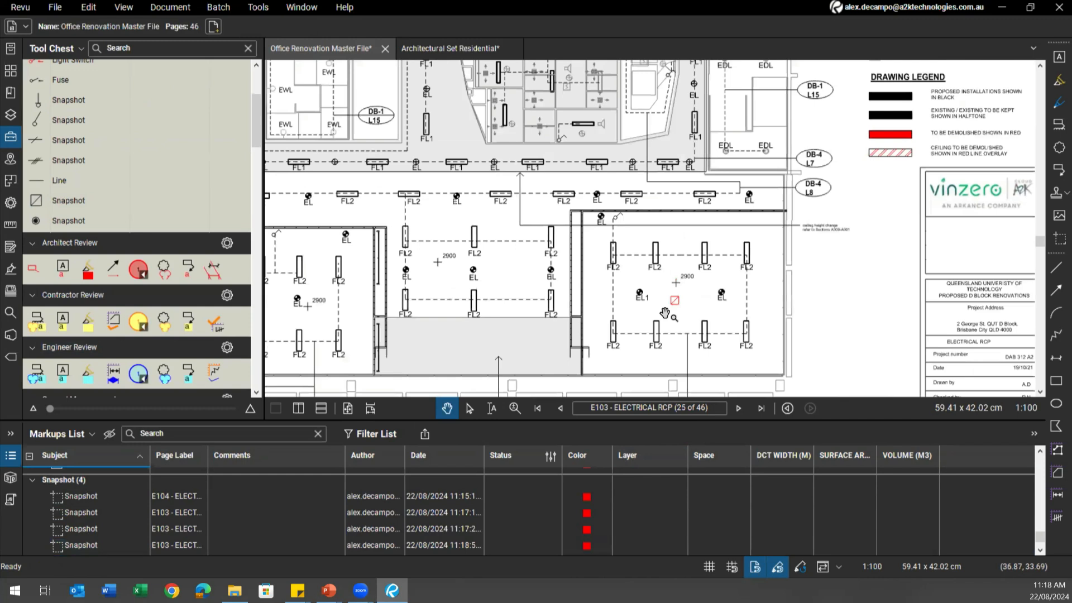
{"action": "scroll", "coordinate": [665, 313], "scroll_direction": "down", "scroll_amount": 4}
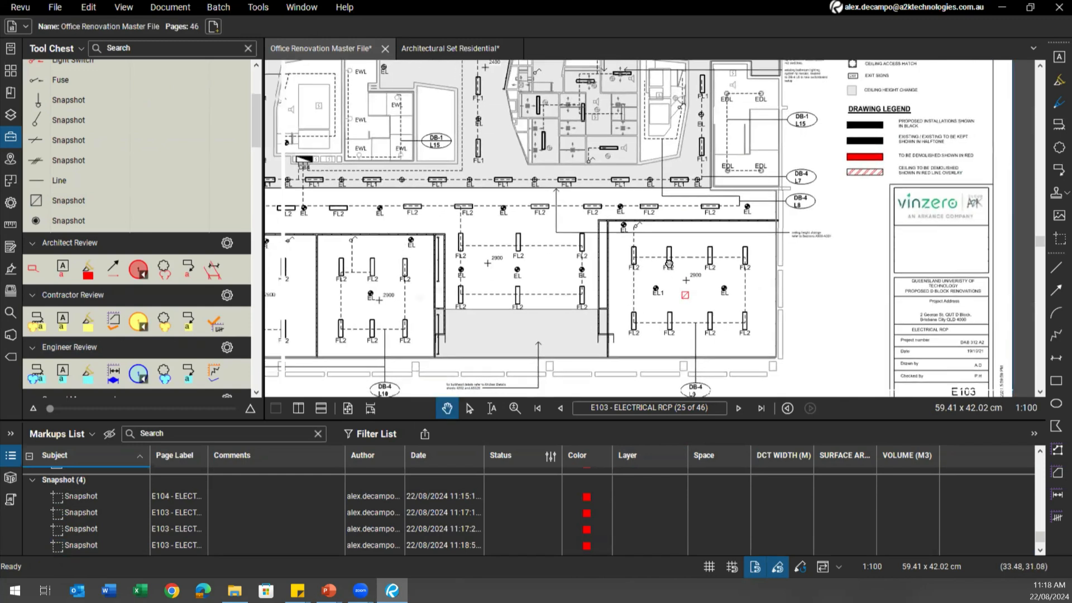
{"action": "scroll", "coordinate": [632, 316], "scroll_direction": "down", "scroll_amount": 3}
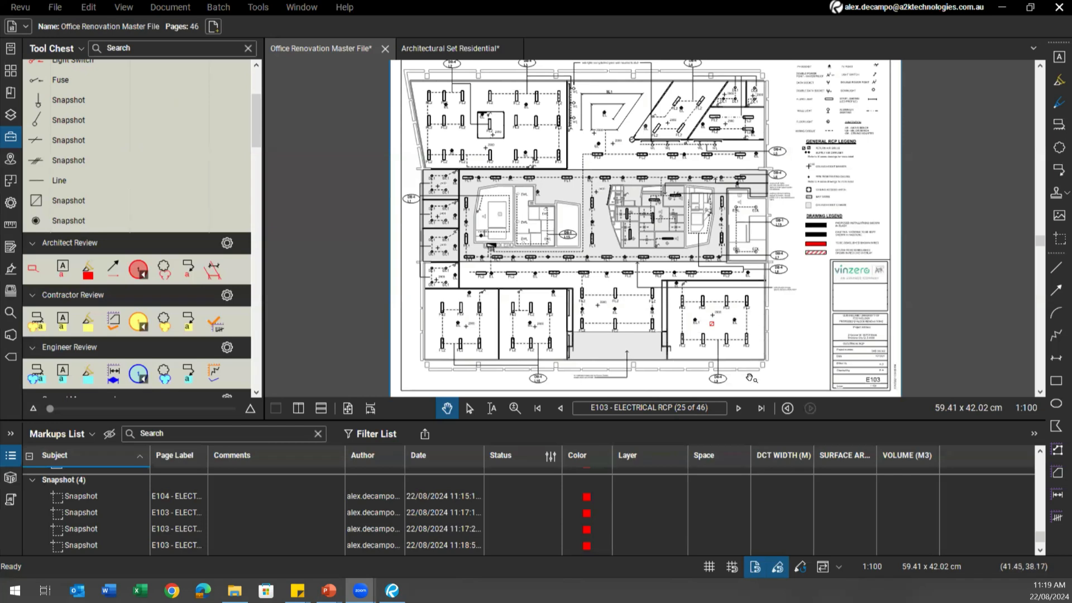
{"action": "left_click", "coordinate": [739, 407]}
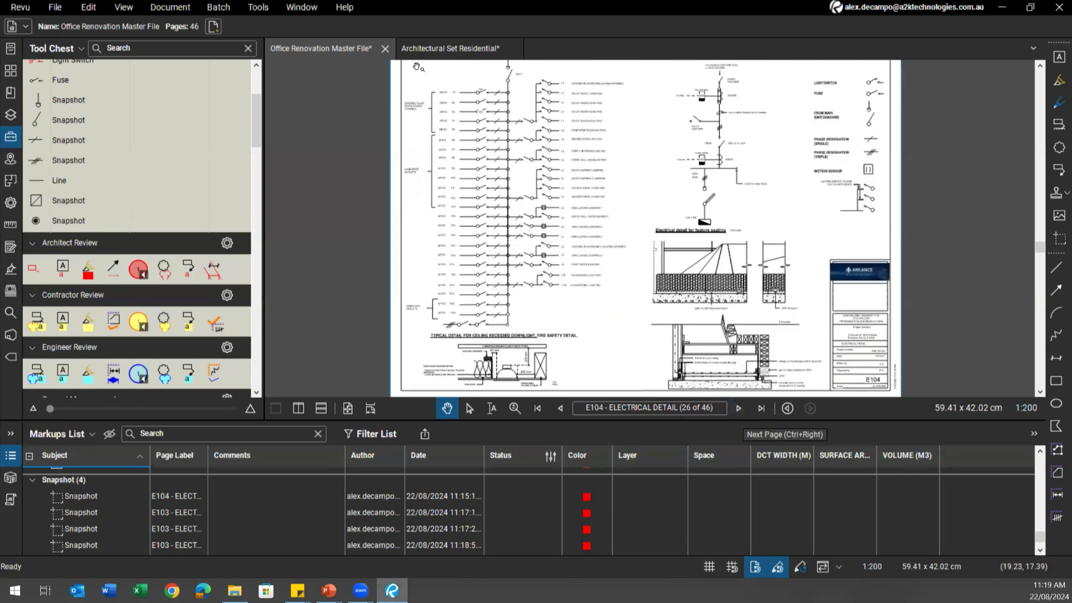
{"action": "left_click", "coordinate": [434, 49]}
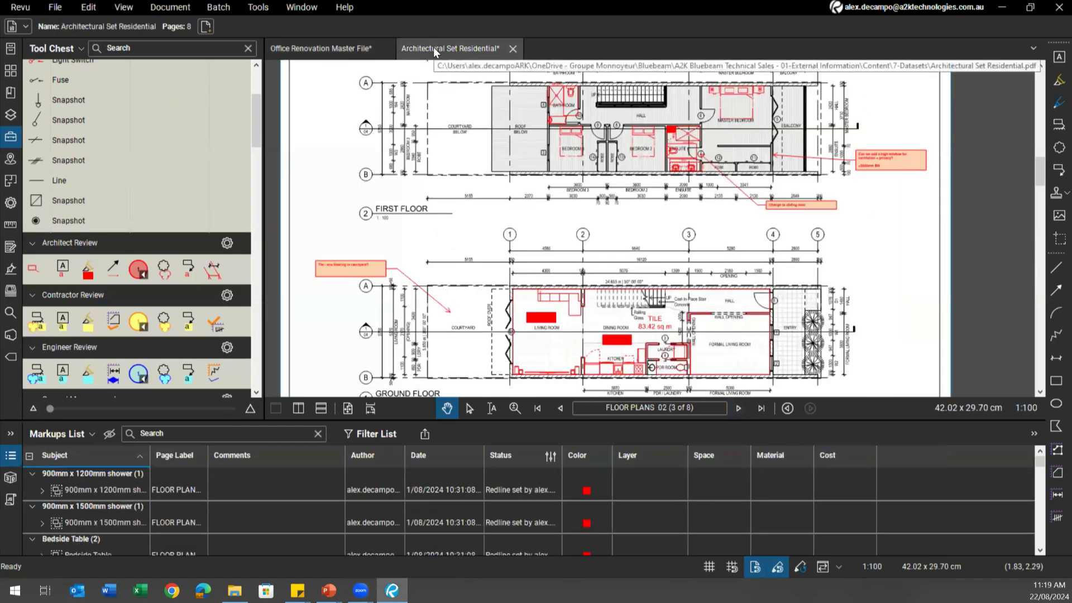
{"action": "left_click", "coordinate": [735, 411]}
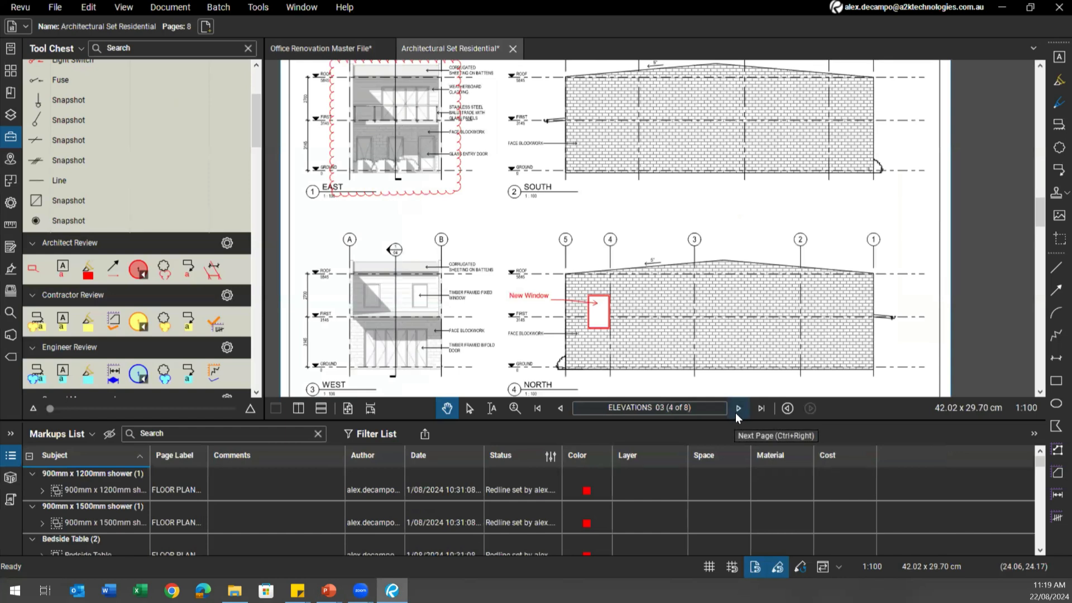
{"action": "left_click", "coordinate": [736, 412]}
{"action": "scroll", "coordinate": [570, 250], "scroll_direction": "up", "scroll_amount": 4}
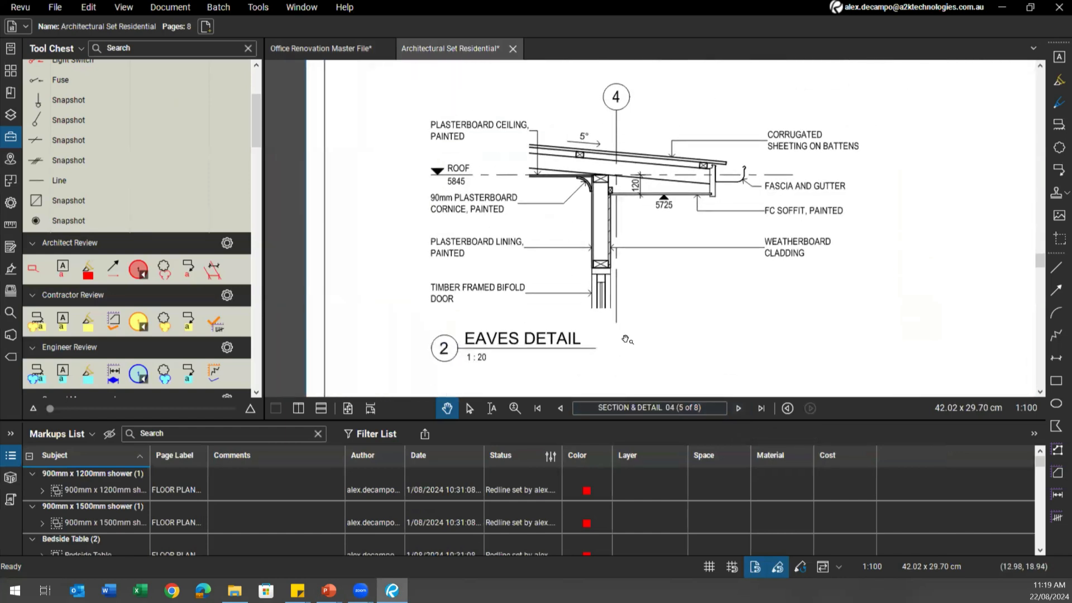
Place the 75BT7.0_SECT_A2K tool from the 1.10 BT COLUMN SECTIONS_A2K set to the right of the wall on the Eaves Detail
{"action": "scroll", "coordinate": [74, 248], "scroll_direction": "down", "scroll_amount": 10}
{"action": "scroll", "coordinate": [76, 246], "scroll_direction": "down", "scroll_amount": 10}
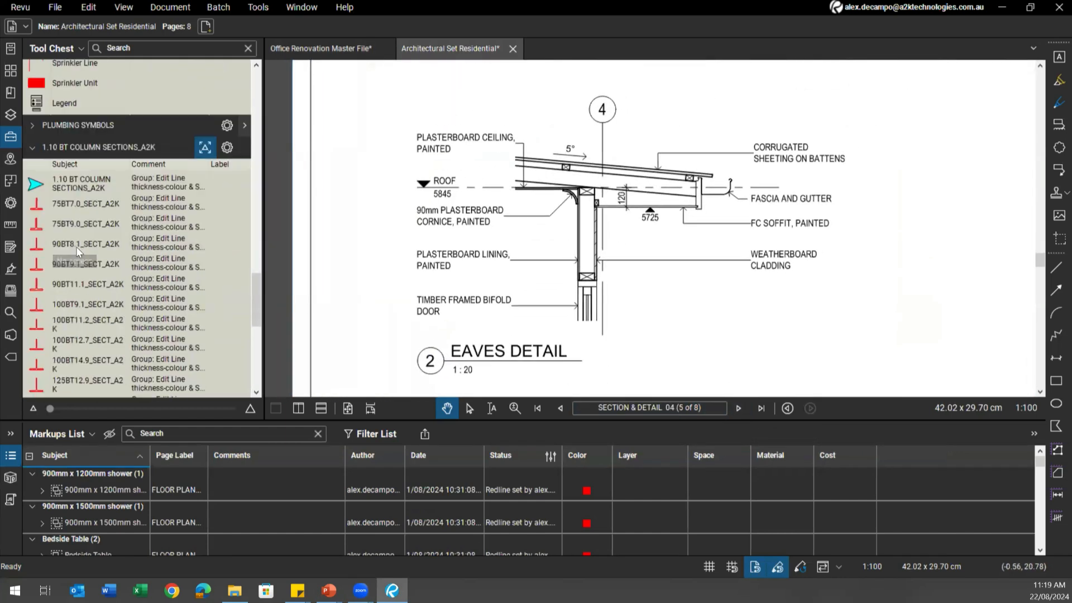
{"action": "scroll", "coordinate": [89, 228], "scroll_direction": "up", "scroll_amount": 5}
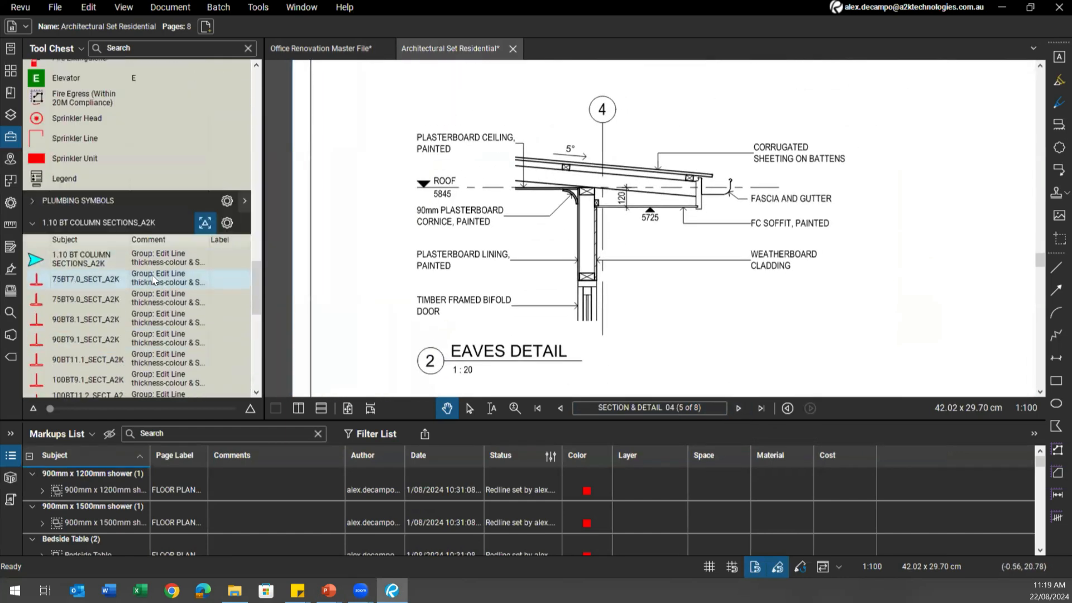
{"action": "left_click", "coordinate": [72, 280]}
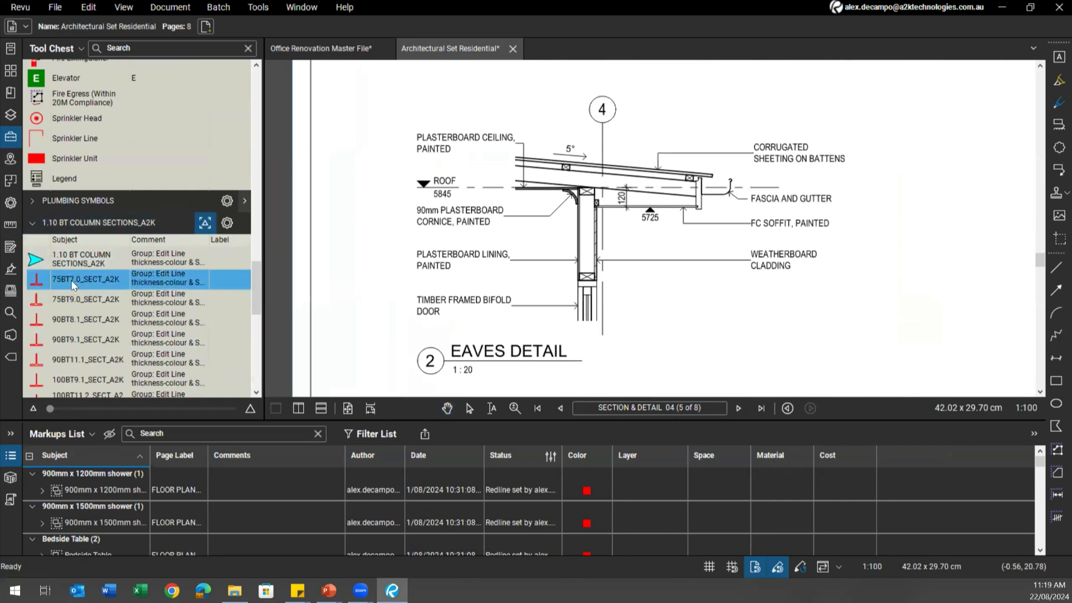
{"action": "left_click", "coordinate": [650, 296]}
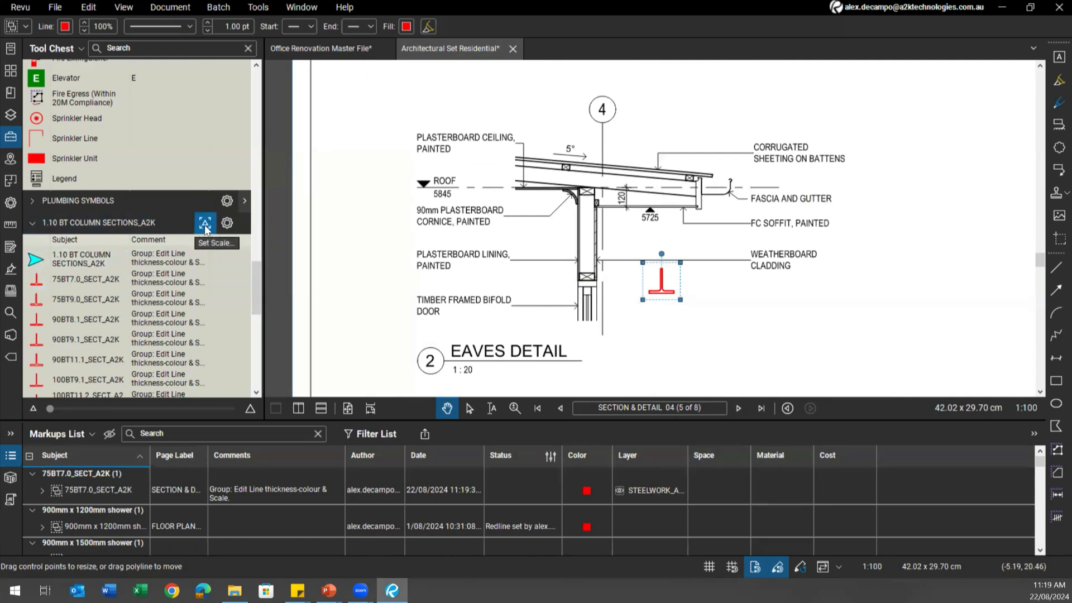
{"action": "scroll", "coordinate": [52, 269], "scroll_direction": "down", "scroll_amount": 5}
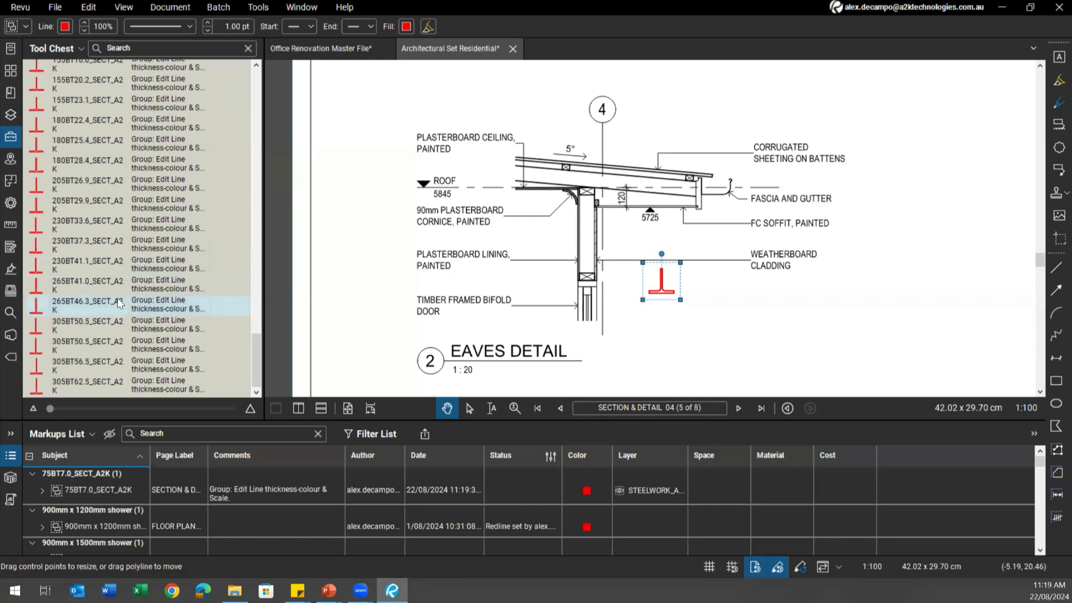
{"action": "scroll", "coordinate": [119, 112], "scroll_direction": "up", "scroll_amount": 5}
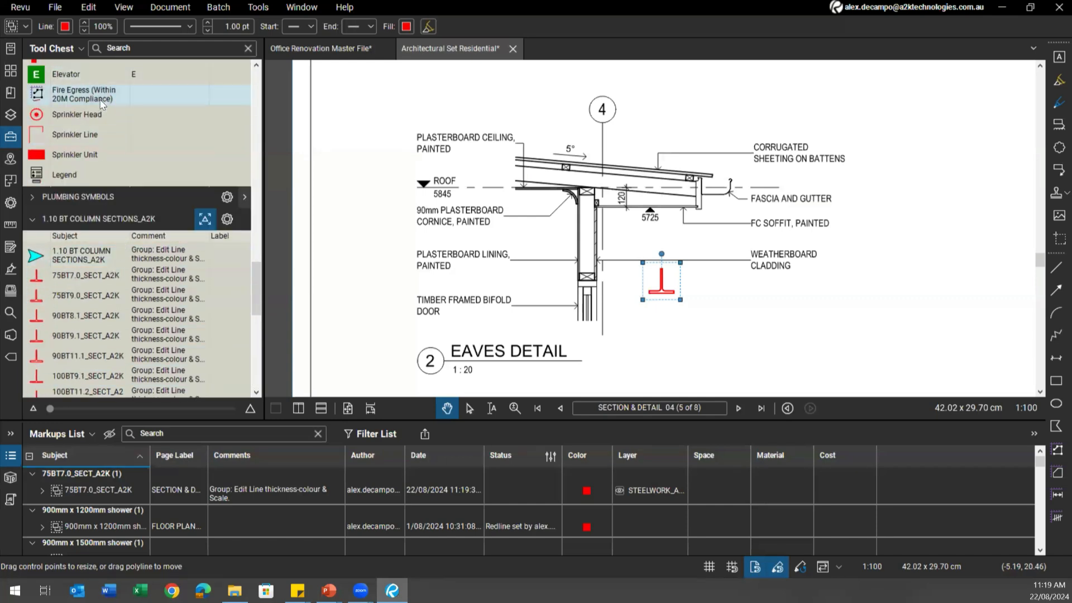
{"action": "scroll", "coordinate": [104, 128], "scroll_direction": "up", "scroll_amount": 5}
{"action": "scroll", "coordinate": [102, 128], "scroll_direction": "up", "scroll_amount": 8}
{"action": "left_click", "coordinate": [58, 68]}
{"action": "left_click", "coordinate": [59, 68]}
Move the red 75BT7.0 column section into the clear area below the WEATHERBOARD CLADDING label and deselect it
{"action": "left_click_drag", "start_coordinate": [717, 296], "coordinate": [714, 289]}
{"action": "scroll", "coordinate": [679, 287], "scroll_direction": "up", "scroll_amount": 4}
{"action": "left_click_drag", "start_coordinate": [642, 283], "coordinate": [848, 333]}
{"action": "left_click_drag", "start_coordinate": [855, 312], "coordinate": [571, 212]}
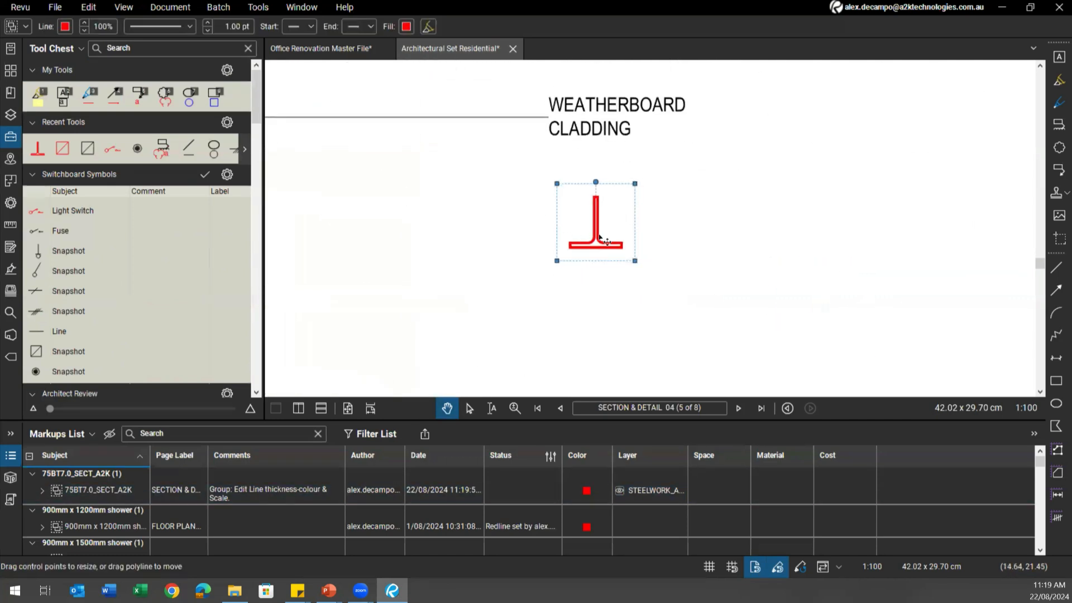
{"action": "left_click", "coordinate": [671, 251]}
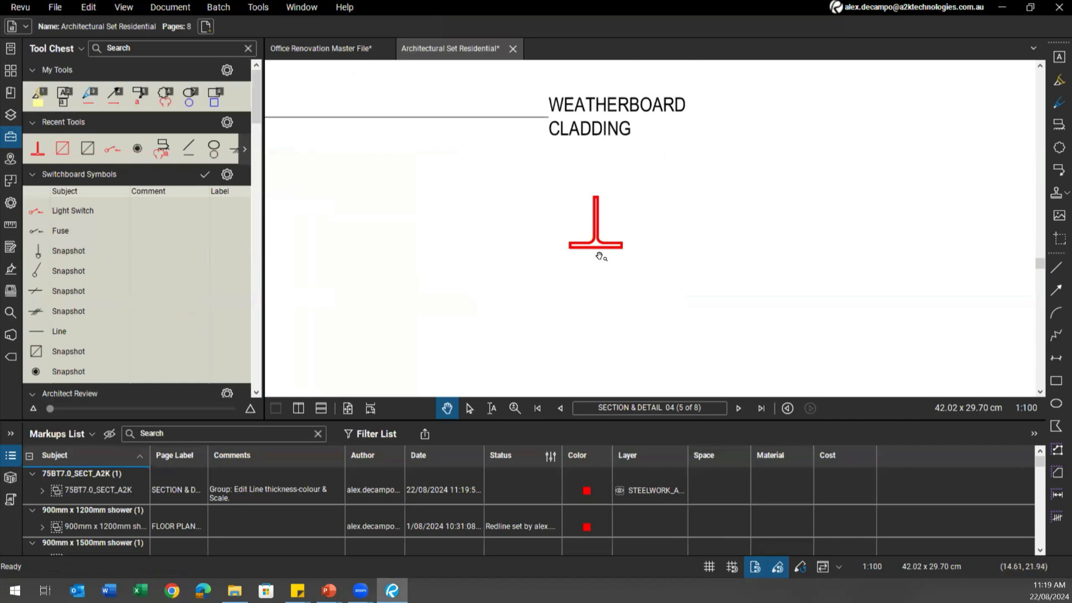
{"action": "left_click_drag", "start_coordinate": [592, 251], "coordinate": [584, 284]}
{"action": "scroll", "coordinate": [583, 293], "scroll_direction": "down", "scroll_amount": 3}
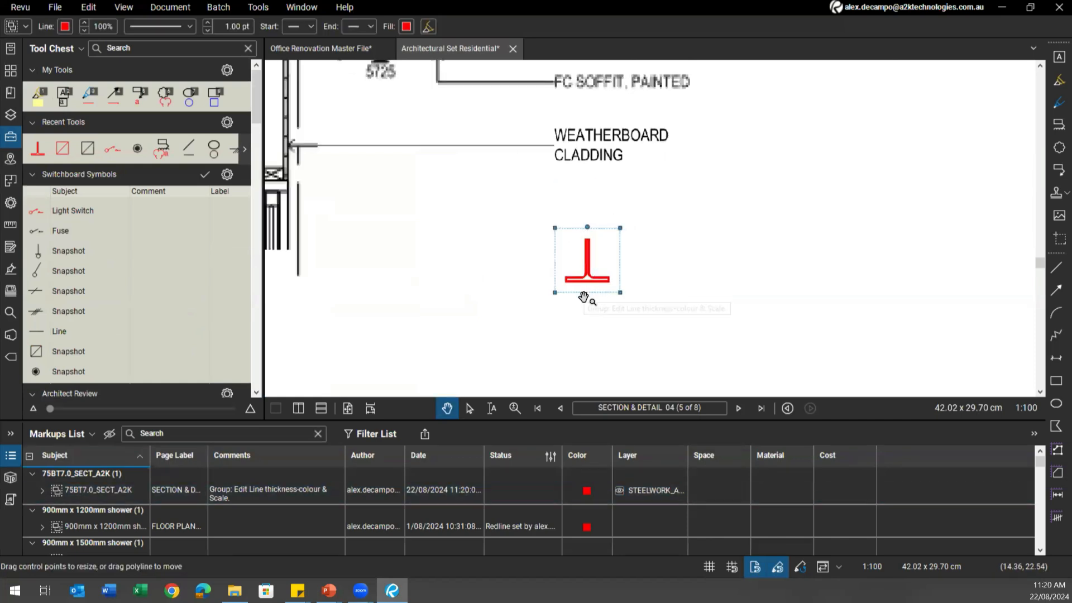
{"action": "left_click", "coordinate": [558, 327]}
Take a snapshot of the crossed timber member at the base of the framed wall, directly above the bifold door
{"action": "scroll", "coordinate": [544, 296], "scroll_direction": "down", "scroll_amount": 3}
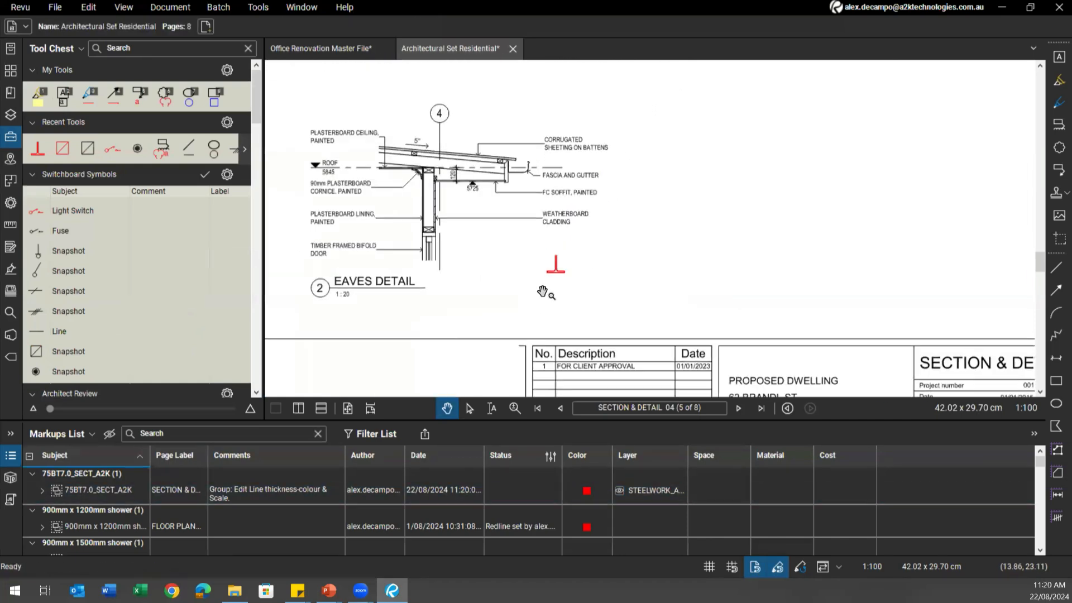
{"action": "scroll", "coordinate": [543, 292], "scroll_direction": "down", "scroll_amount": 3}
{"action": "scroll", "coordinate": [546, 280], "scroll_direction": "up", "scroll_amount": 6}
{"action": "scroll", "coordinate": [549, 255], "scroll_direction": "up", "scroll_amount": 3}
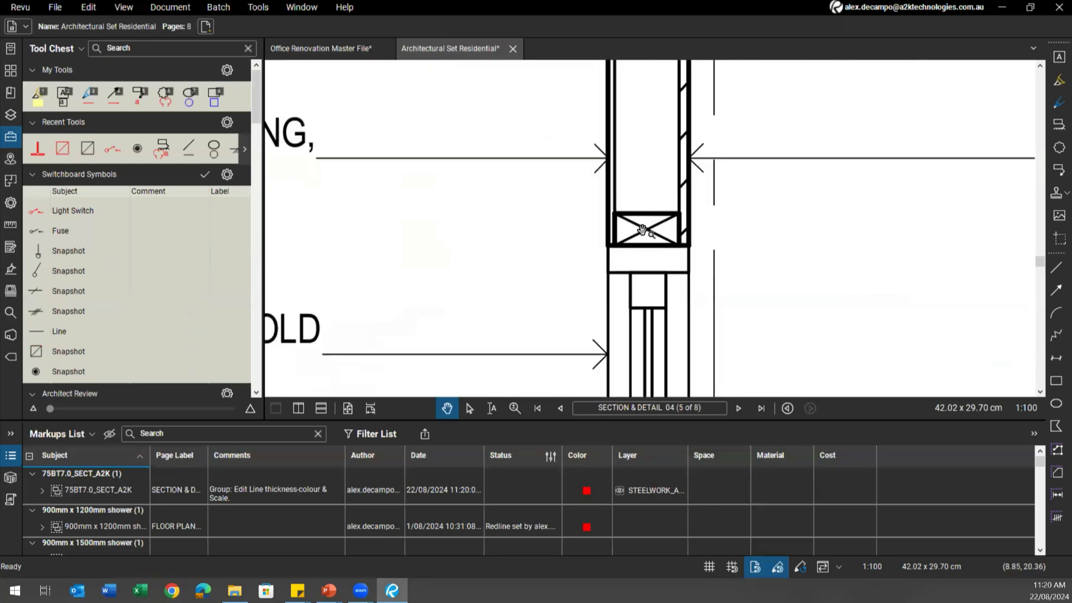
{"action": "scroll", "coordinate": [580, 192], "scroll_direction": "up", "scroll_amount": 4}
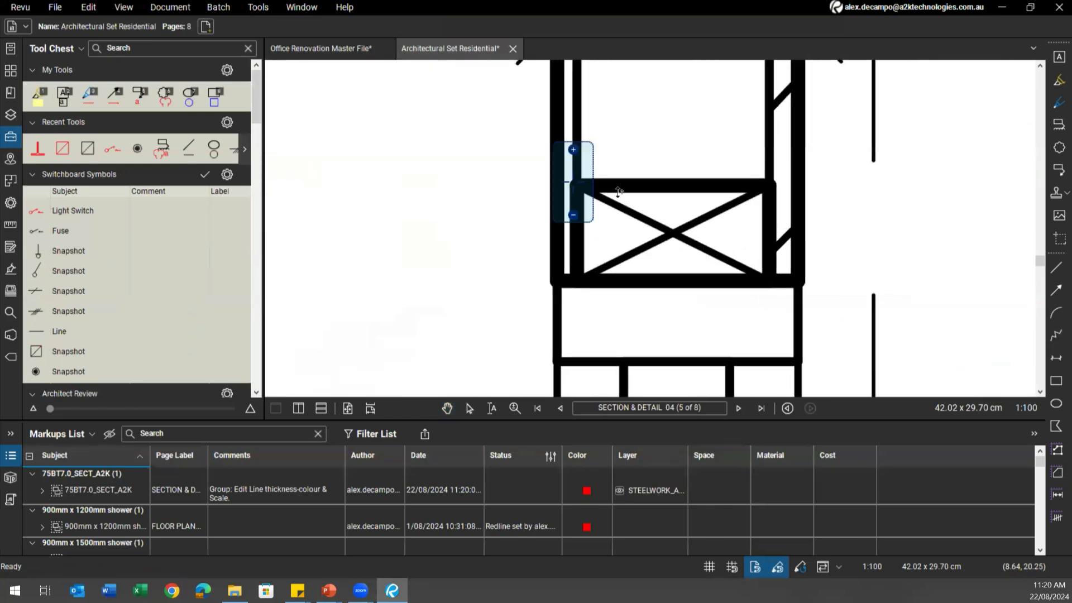
{"action": "left_click", "coordinate": [88, 7]}
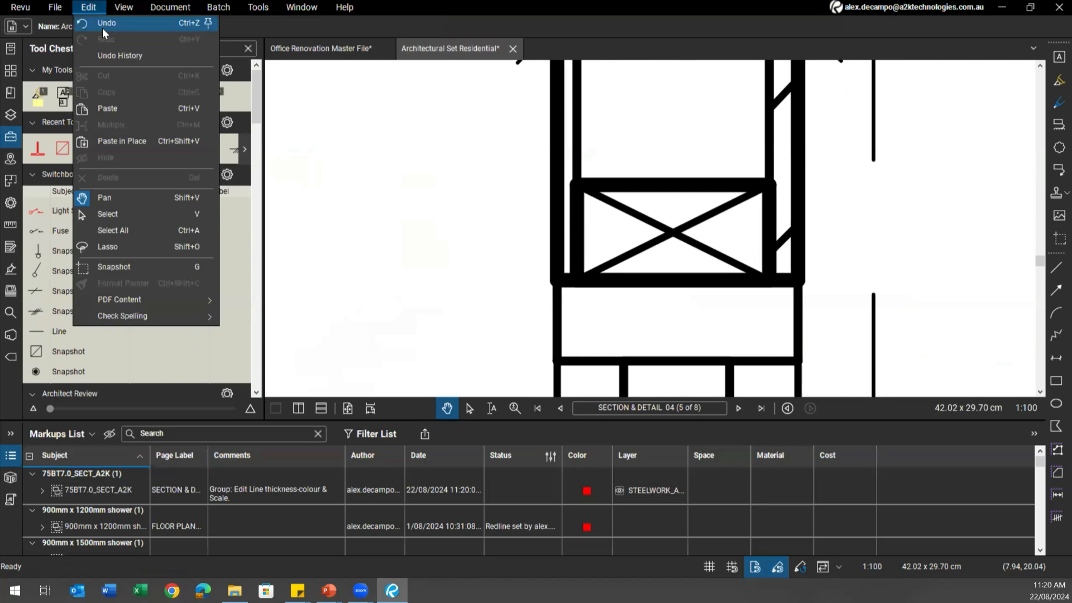
{"action": "left_click", "coordinate": [132, 268]}
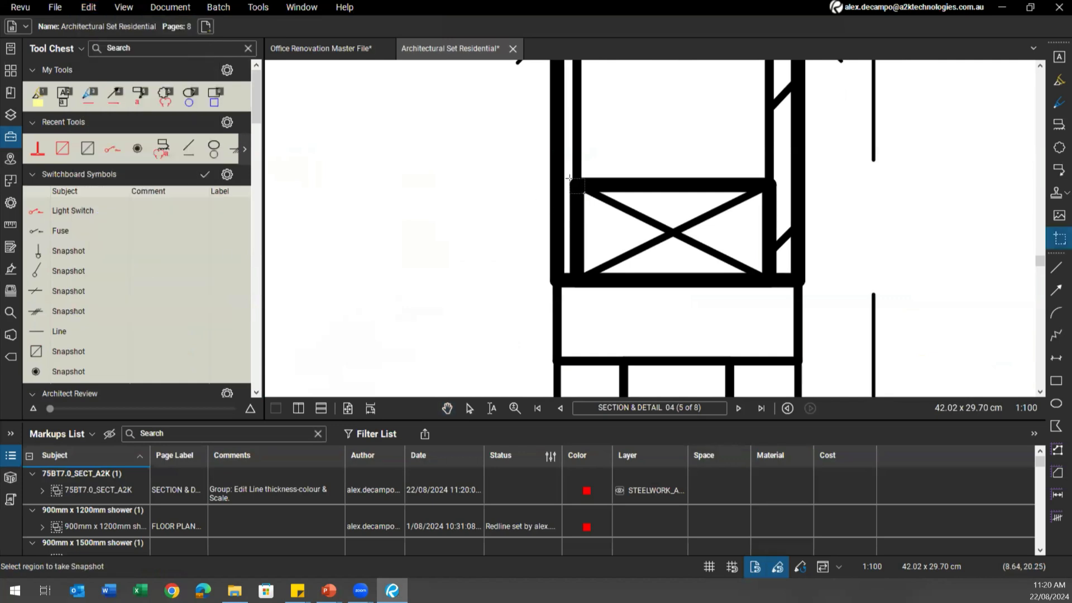
{"action": "scroll", "coordinate": [577, 178], "scroll_direction": "up", "scroll_amount": 2}
{"action": "left_click_drag", "start_coordinate": [596, 198], "coordinate": [865, 324]}
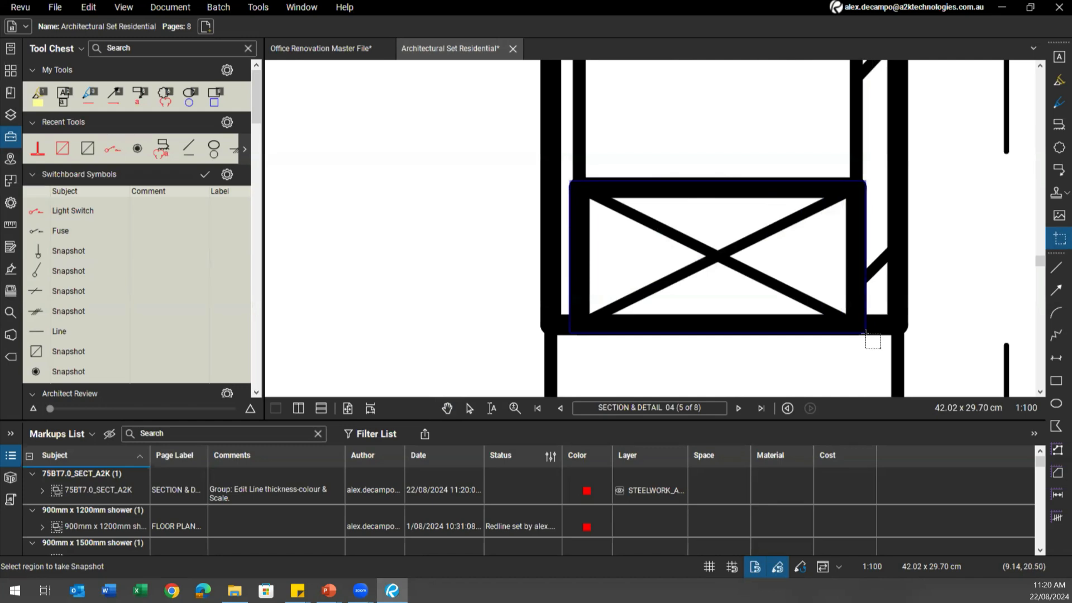
Paste the timber member snapshot and position it just to the left of the red column section
{"action": "key", "text": "ctrl+v"}
{"action": "scroll", "coordinate": [730, 274], "scroll_direction": "down", "scroll_amount": 6}
{"action": "left_click_drag", "start_coordinate": [736, 244], "coordinate": [706, 227]}
{"action": "scroll", "coordinate": [486, 130], "scroll_direction": "down", "scroll_amount": 2}
{"action": "scroll", "coordinate": [695, 237], "scroll_direction": "up", "scroll_amount": 3}
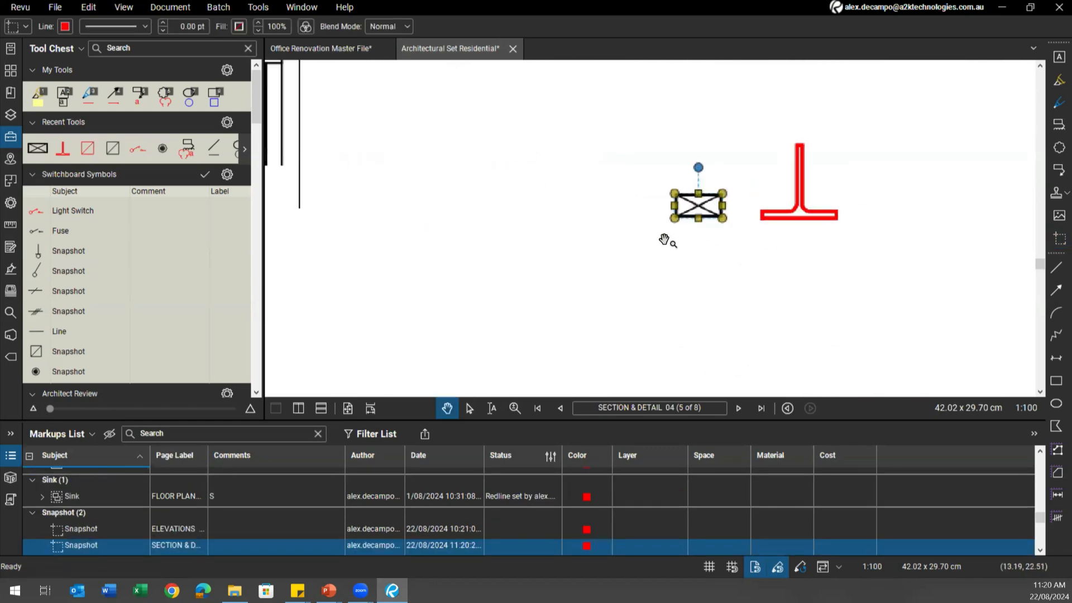
{"action": "left_click", "coordinate": [664, 240]}
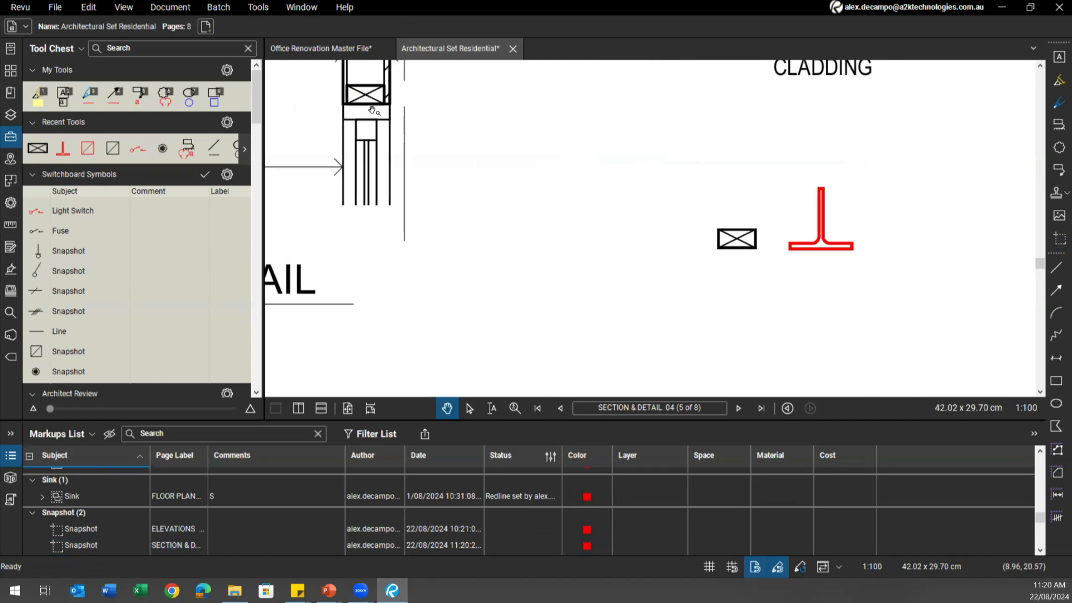
{"action": "left_click_drag", "start_coordinate": [753, 246], "coordinate": [746, 261]}
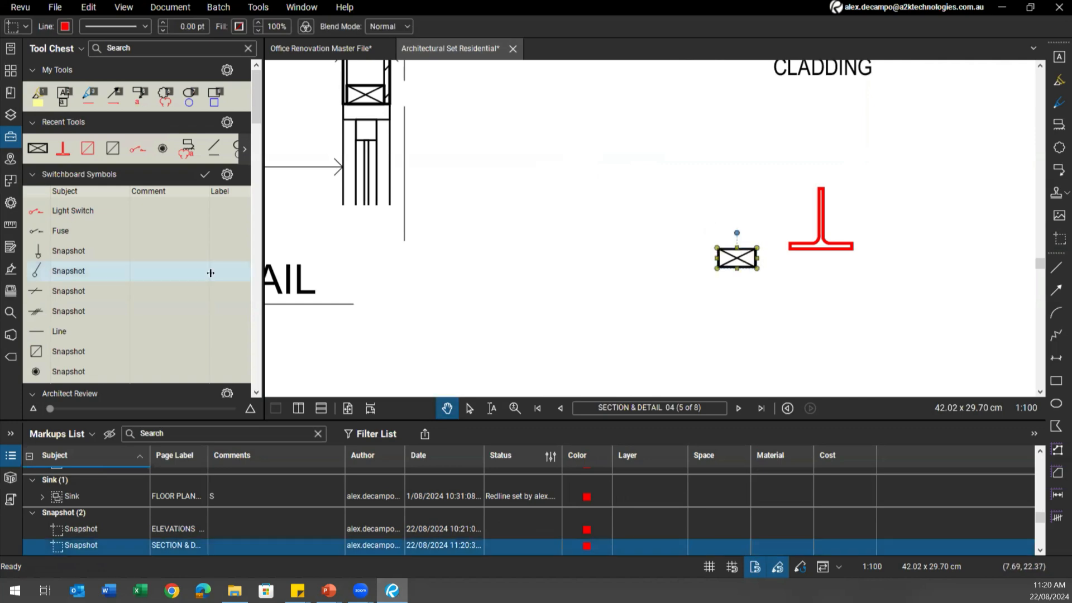
Add the pasted timber member snapshot to the Switchboard Symbols tool set
{"action": "scroll", "coordinate": [168, 212], "scroll_direction": "down", "scroll_amount": 3}
{"action": "scroll", "coordinate": [112, 173], "scroll_direction": "up", "scroll_amount": 3}
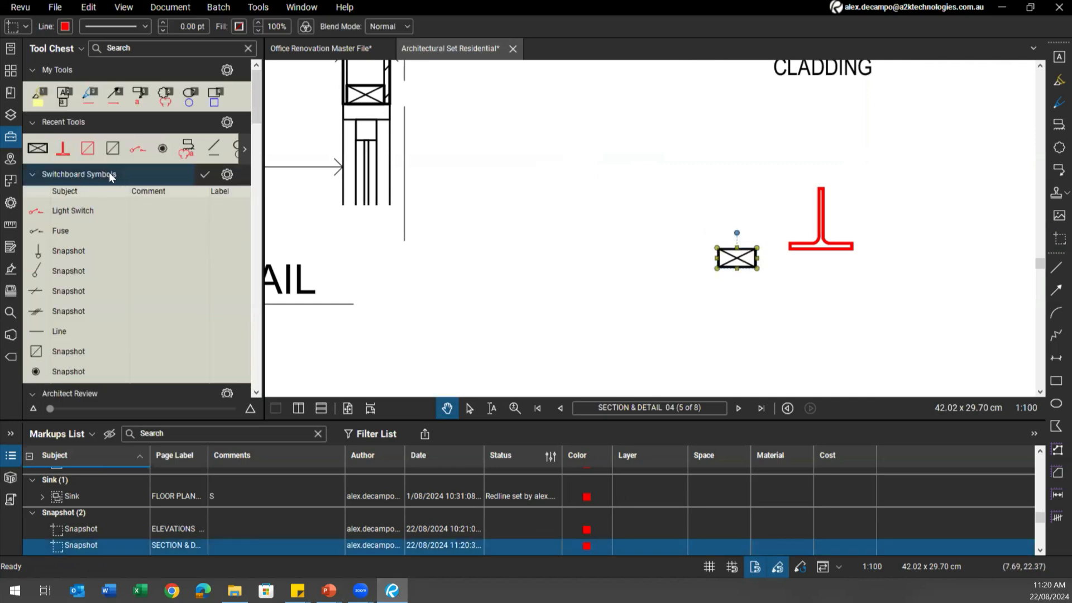
{"action": "right_click", "coordinate": [735, 259]}
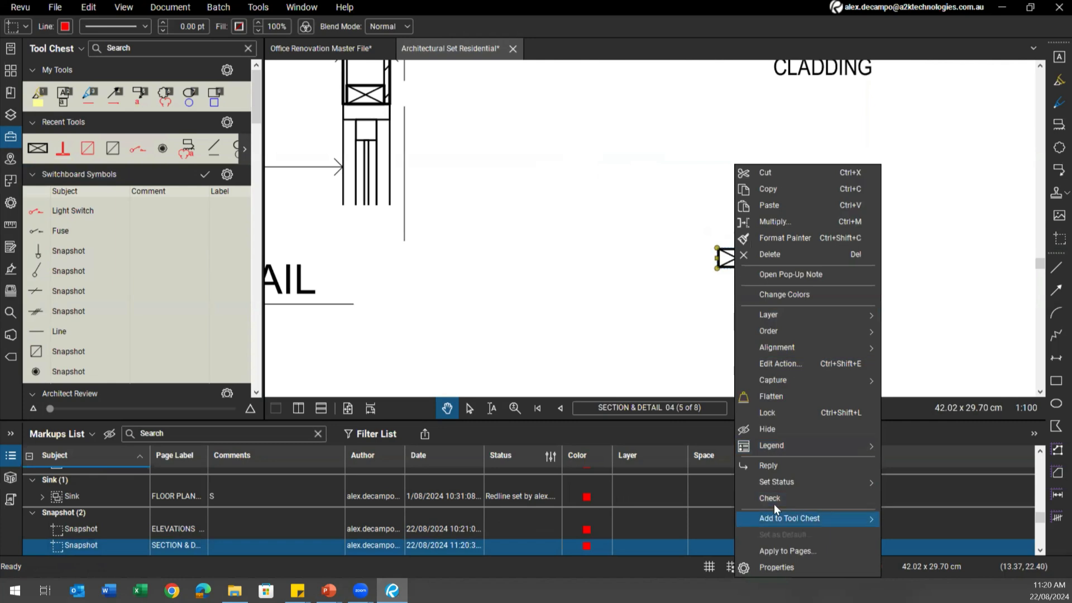
{"action": "mouse_move", "coordinate": [818, 519]}
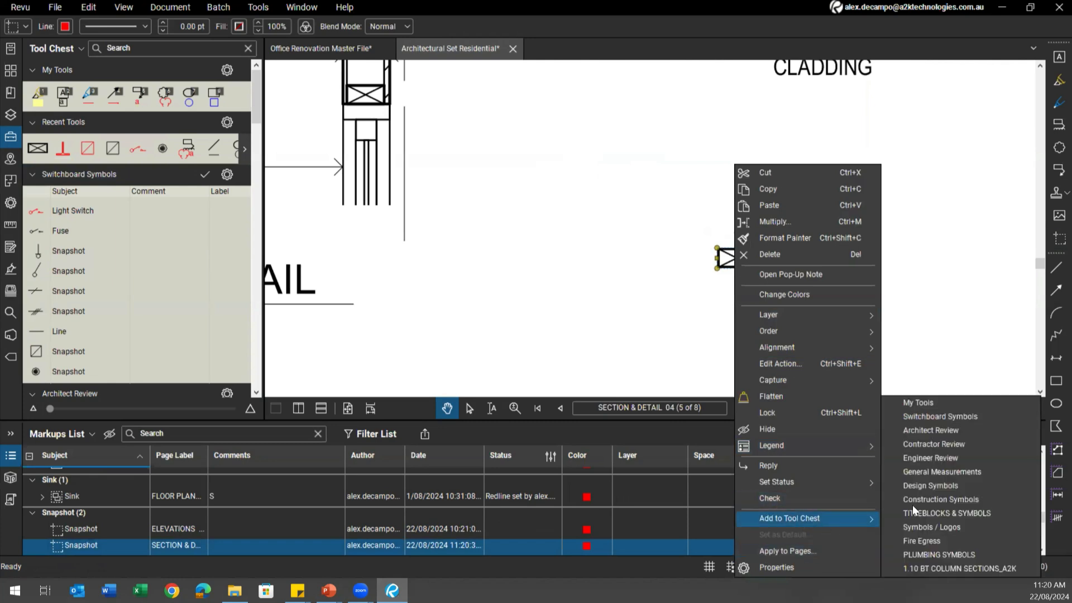
{"action": "left_click", "coordinate": [940, 416]}
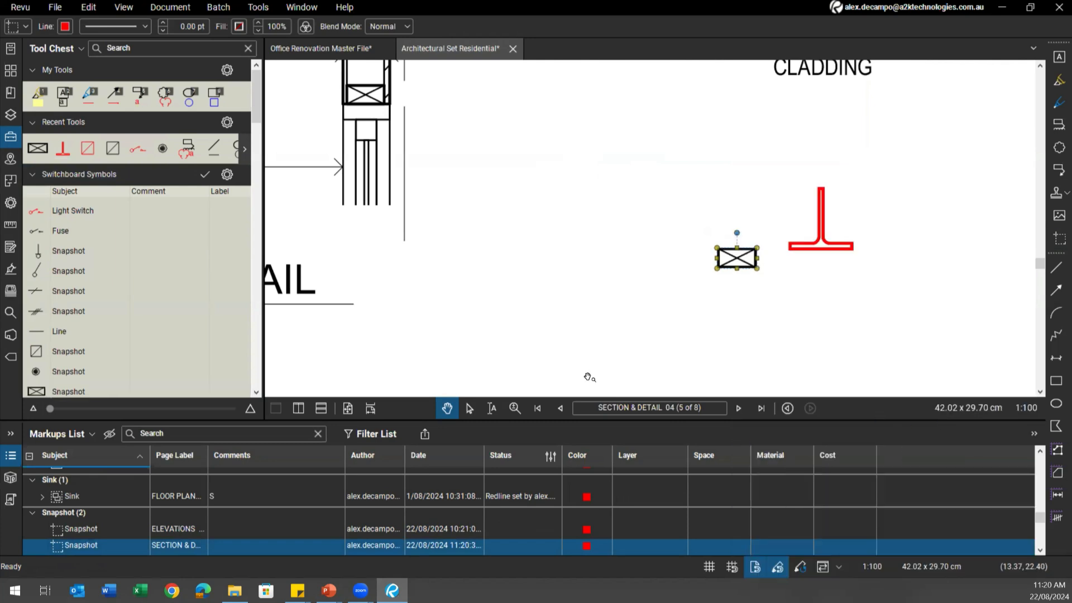
Place a second timber member from the Switchboard Symbols set to the left of the pasted snapshot
{"action": "scroll", "coordinate": [134, 252], "scroll_direction": "down", "scroll_amount": 3}
{"action": "left_click", "coordinate": [67, 240]}
{"action": "left_click", "coordinate": [609, 284]}
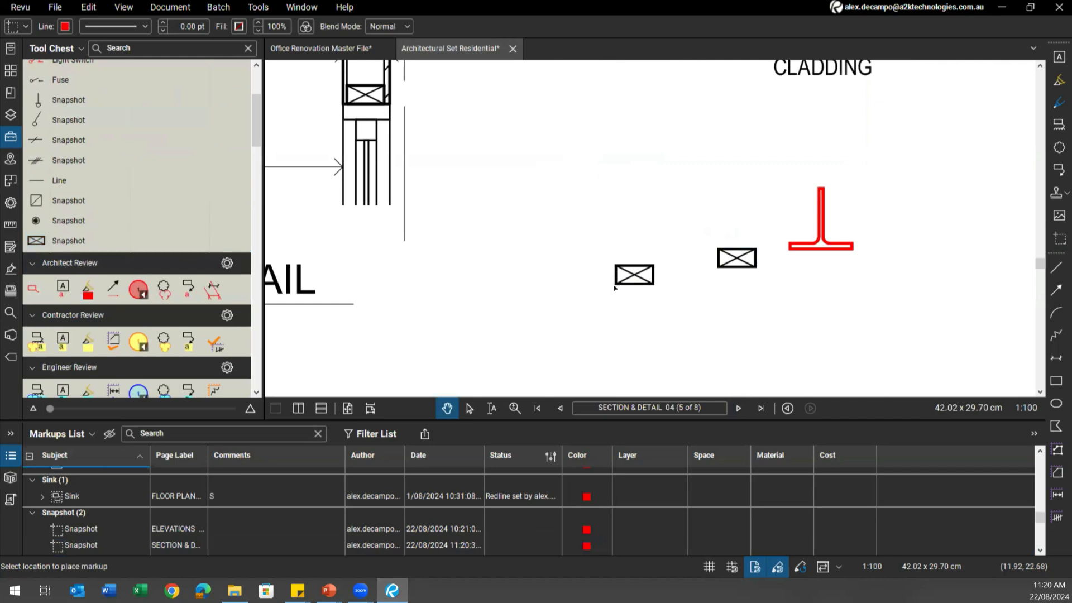
{"action": "scroll", "coordinate": [564, 301], "scroll_direction": "up", "scroll_amount": 1}
{"action": "scroll", "coordinate": [566, 302], "scroll_direction": "down", "scroll_amount": 2}
{"action": "scroll", "coordinate": [117, 201], "scroll_direction": "up", "scroll_amount": 3}
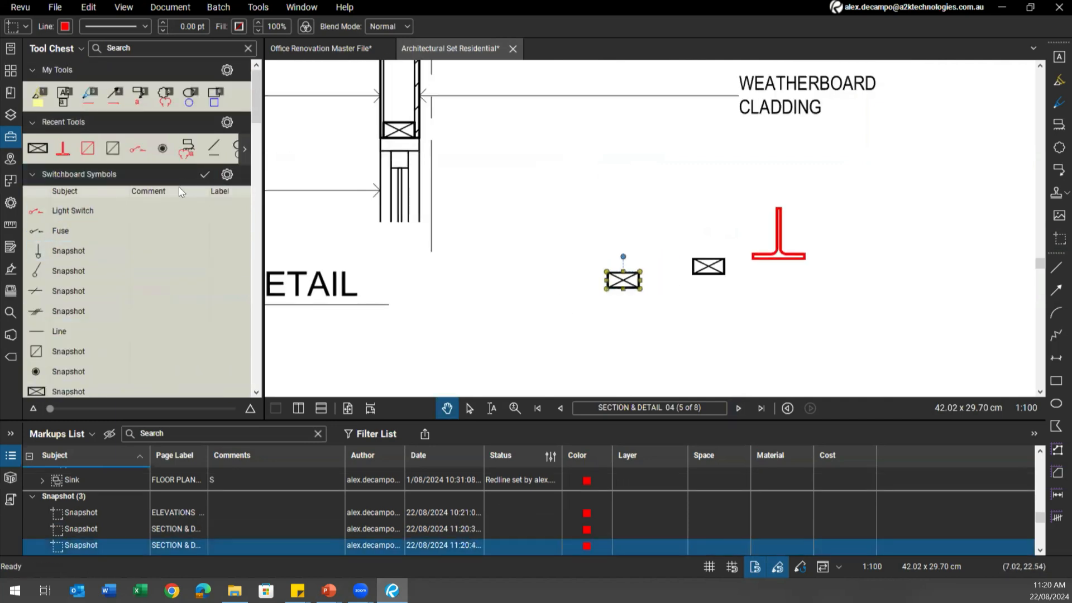
Start calibrating a custom scale for the Switchboard Symbols tool set
{"action": "left_click", "coordinate": [227, 175]}
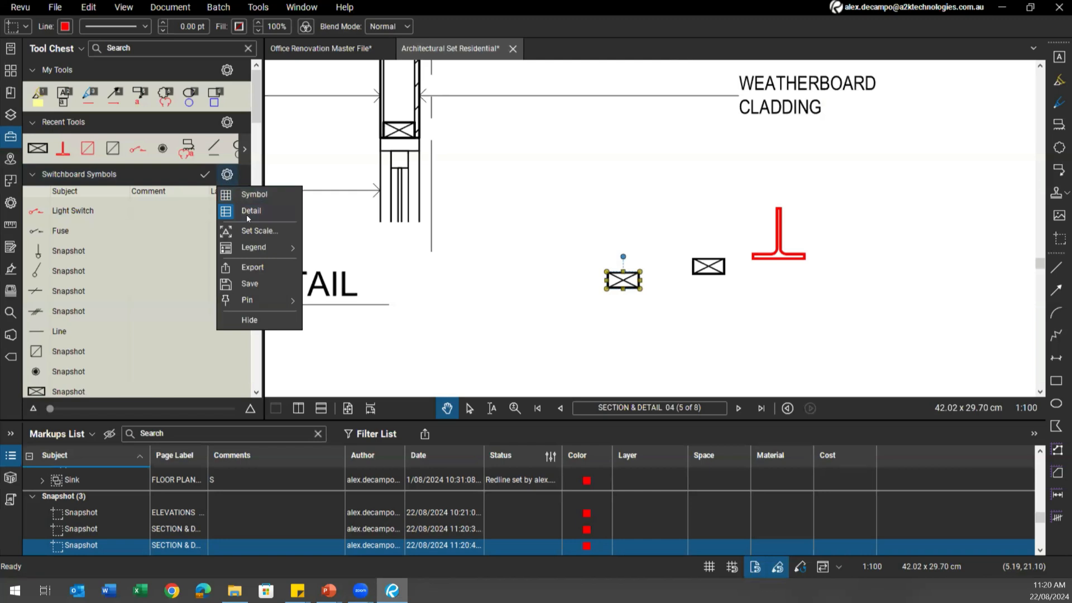
{"action": "left_click", "coordinate": [252, 232]}
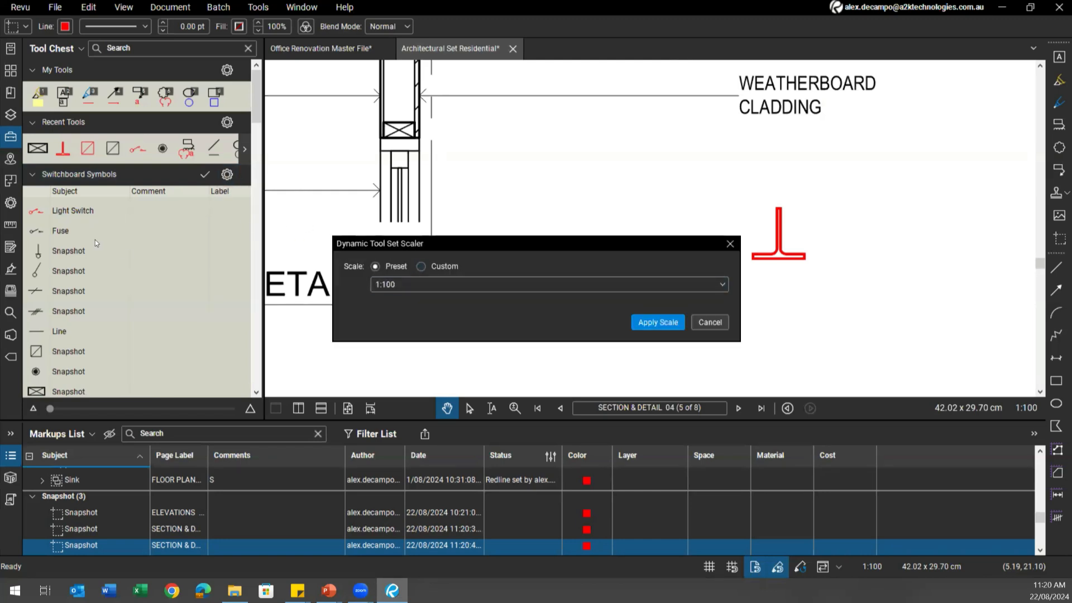
{"action": "left_click", "coordinate": [419, 267]}
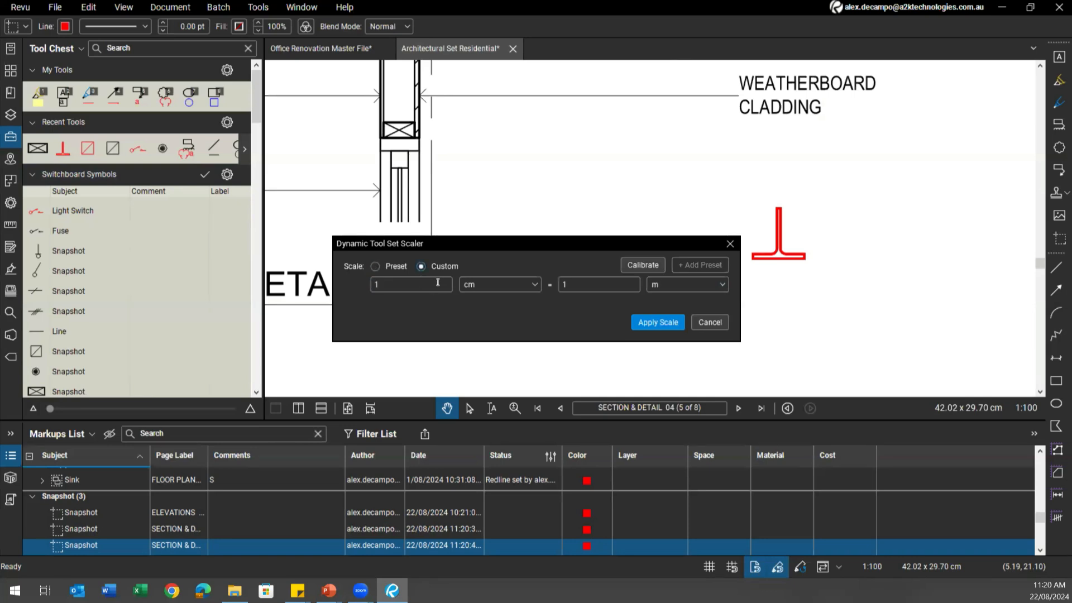
{"action": "left_click", "coordinate": [634, 268]}
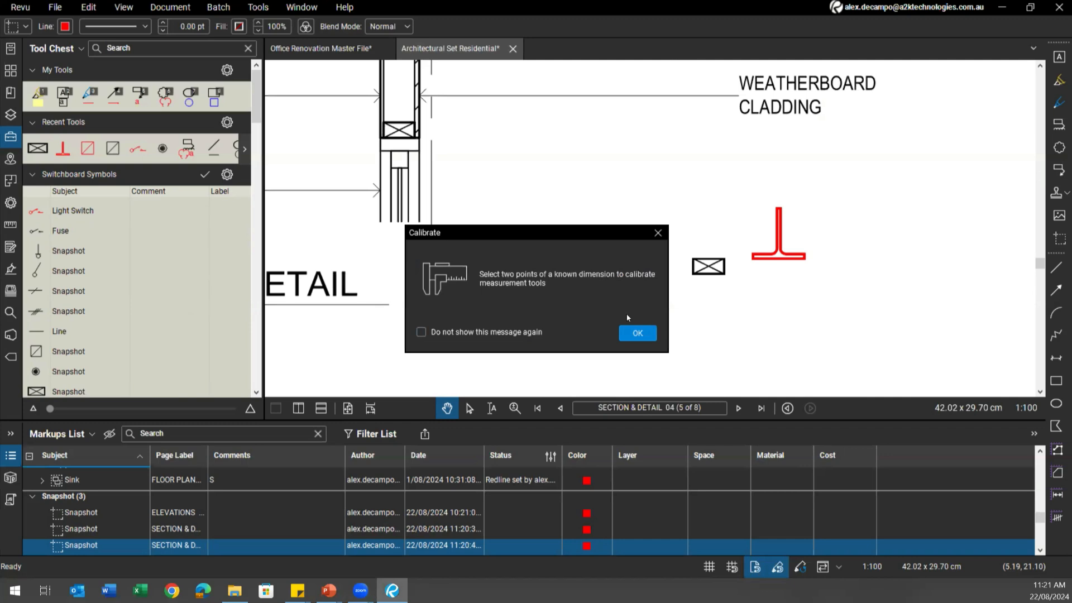
{"action": "left_click", "coordinate": [626, 332]}
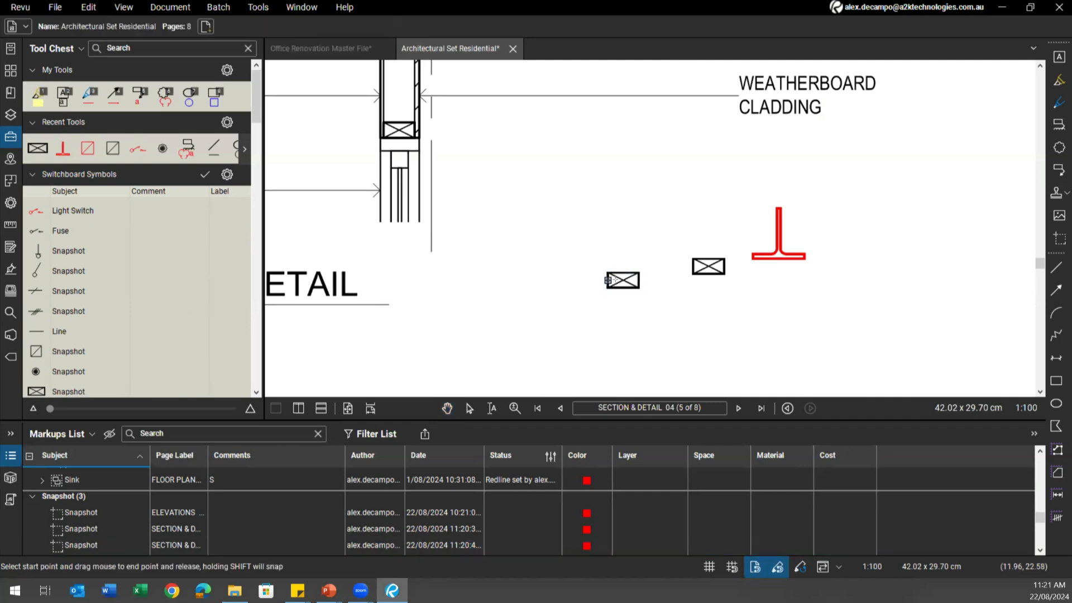
{"action": "scroll", "coordinate": [644, 282], "scroll_direction": "up", "scroll_amount": 3}
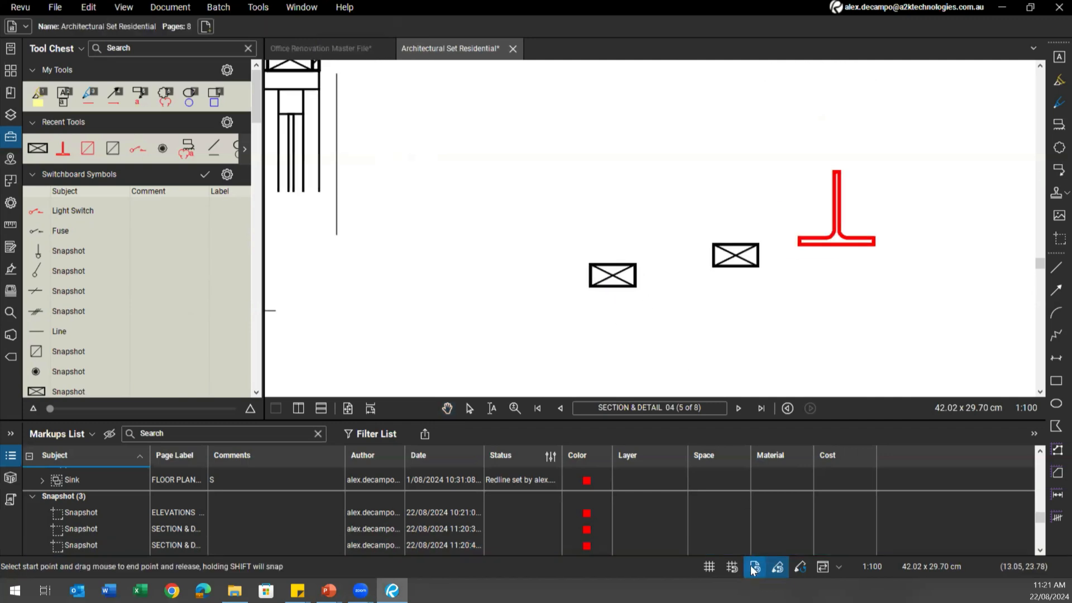
{"action": "left_click", "coordinate": [259, 10]}
{"action": "mouse_move", "coordinate": [280, 159]}
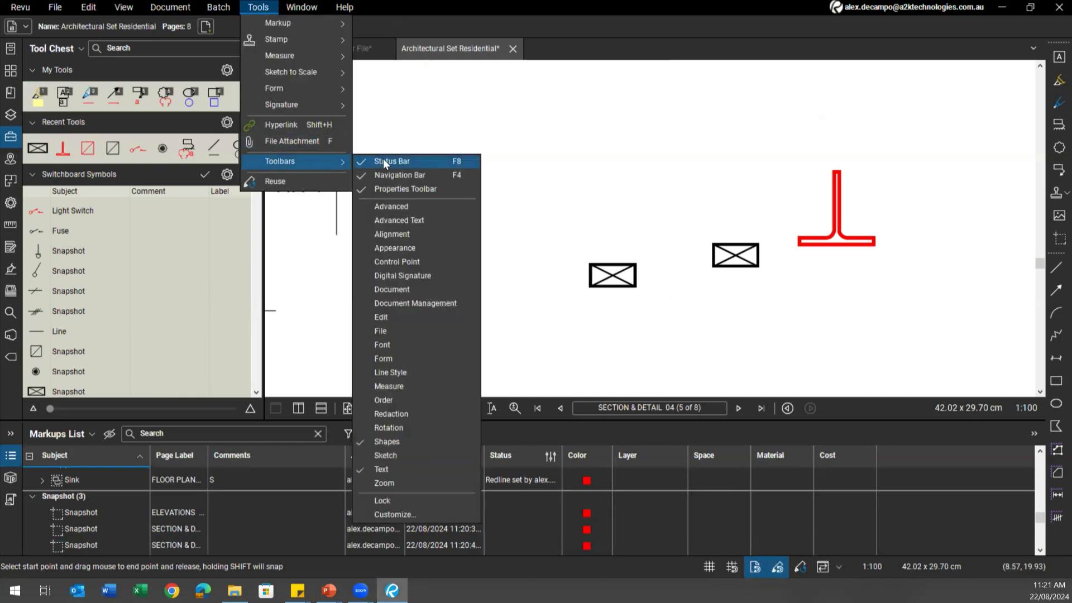
{"action": "left_click", "coordinate": [760, 565]}
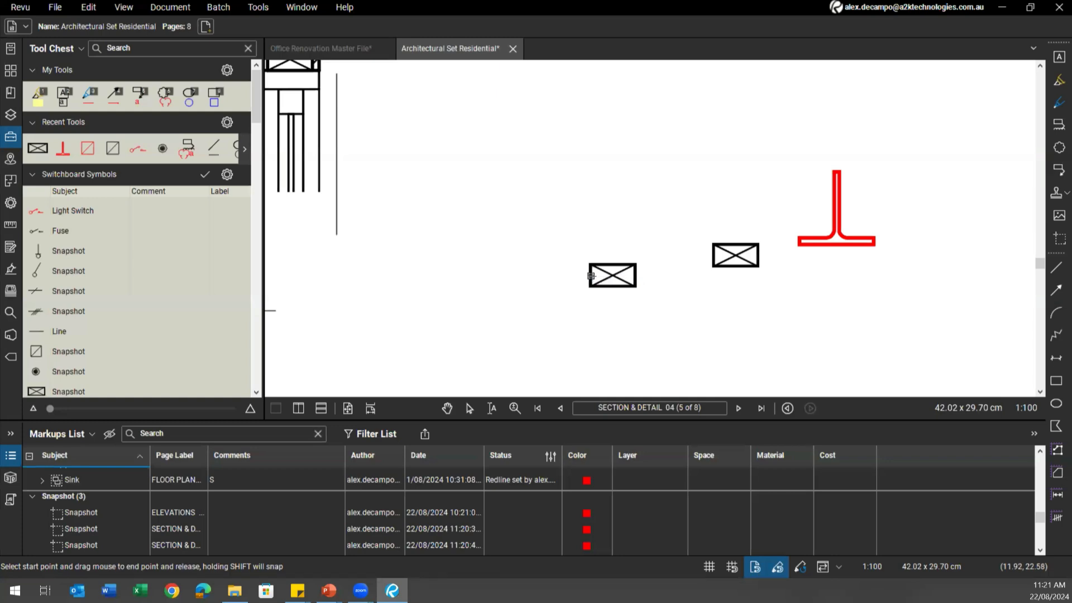
Mark the full width of the leftmost timber member, edge to edge, as the calibration distance for the tool set
{"action": "left_click_drag", "start_coordinate": [592, 267], "coordinate": [578, 220]}
{"action": "mouse_move", "coordinate": [546, 238]}
{"action": "left_mouse_down"}
{"action": "mouse_move", "coordinate": [524, 261]}
{"action": "mouse_move", "coordinate": [591, 224]}
{"action": "mouse_move", "coordinate": [607, 257]}
{"action": "mouse_move", "coordinate": [668, 266]}
{"action": "mouse_move", "coordinate": [589, 333]}
{"action": "mouse_move", "coordinate": [637, 275]}
{"action": "left_mouse_up"}
{"action": "scroll", "coordinate": [636, 275], "scroll_direction": "up", "scroll_amount": 1}
{"action": "scroll", "coordinate": [637, 275], "scroll_direction": "up", "scroll_amount": 2}
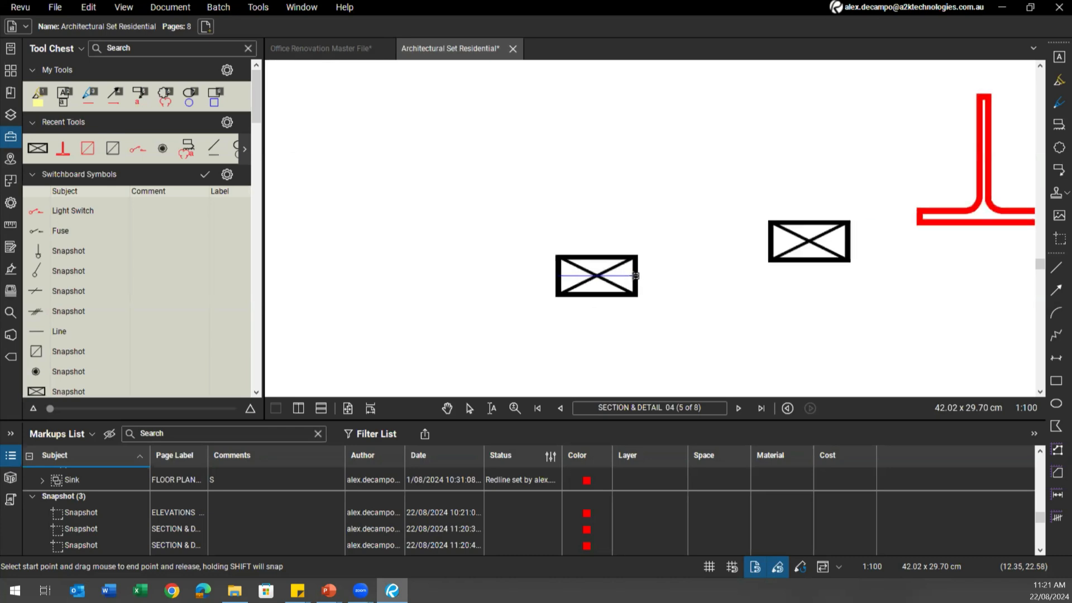
{"action": "left_click", "coordinate": [634, 275]}
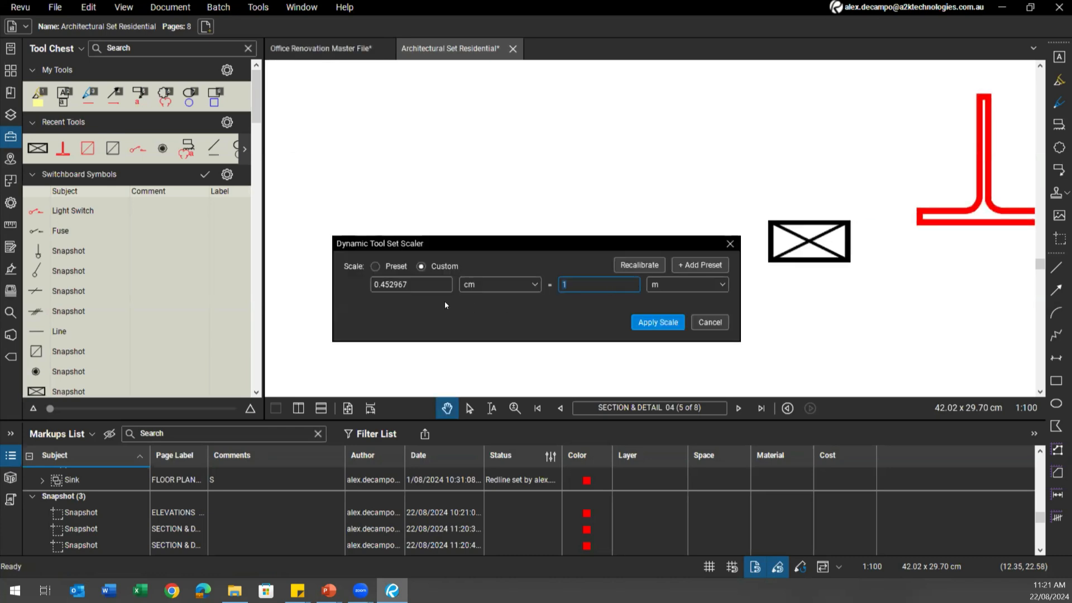
Set the calibrated distance to 60 mm and apply the scale to the Switchboard Symbols tool set
{"action": "left_click", "coordinate": [588, 284]}
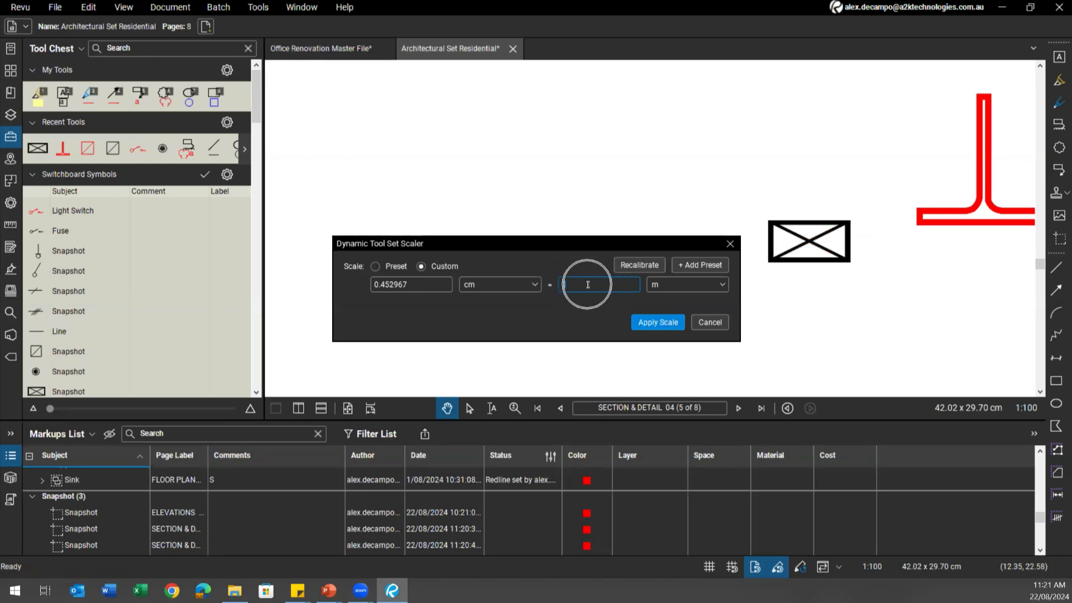
{"action": "left_click", "coordinate": [685, 283]}
{"action": "left_click", "coordinate": [673, 391]}
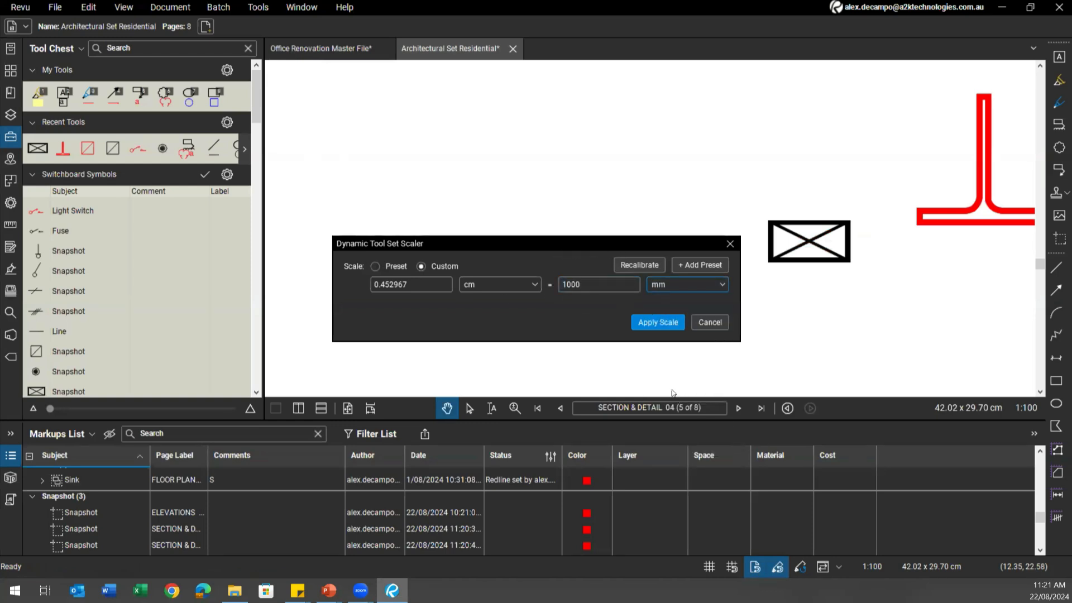
{"action": "double_click", "coordinate": [600, 289]}
{"action": "type", "text": "50"}
{"action": "type", "text": "60"}
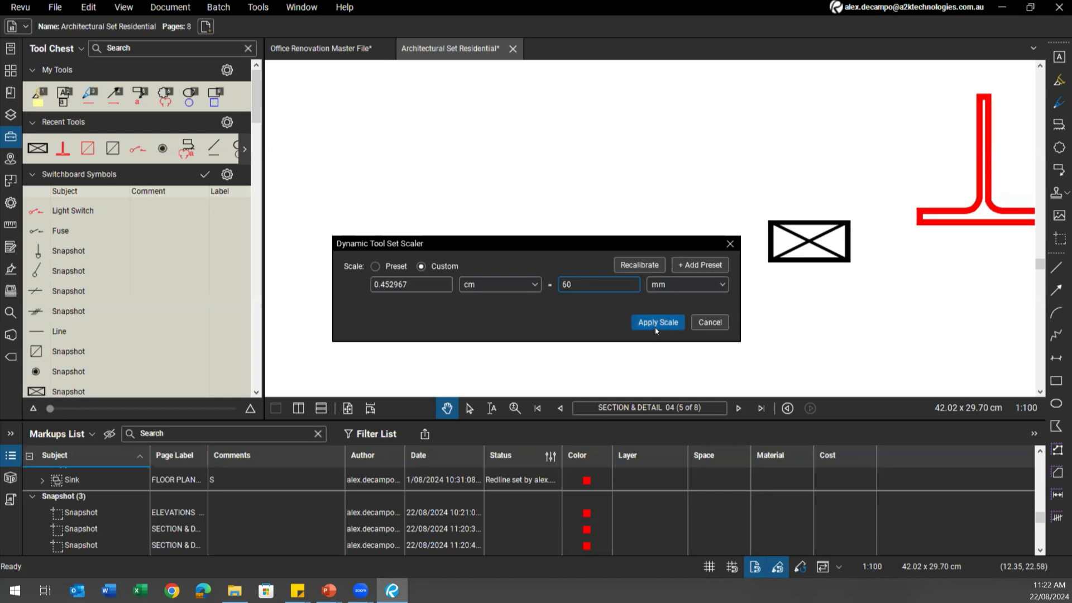
{"action": "left_click", "coordinate": [655, 324]}
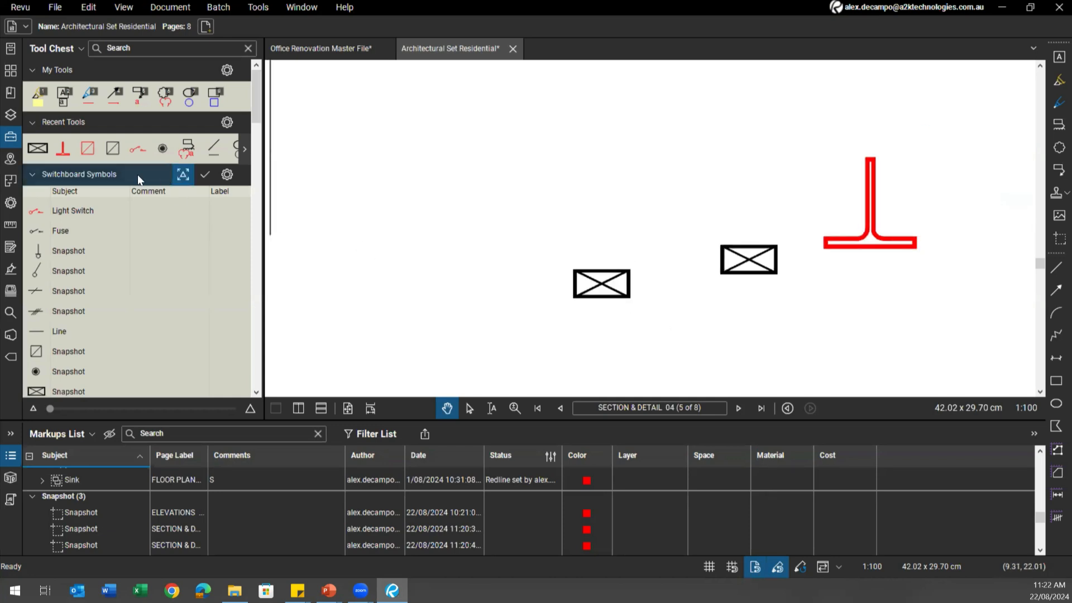
{"action": "scroll", "coordinate": [105, 225], "scroll_direction": "down", "scroll_amount": 3}
{"action": "scroll", "coordinate": [68, 245], "scroll_direction": "up", "scroll_amount": 3}
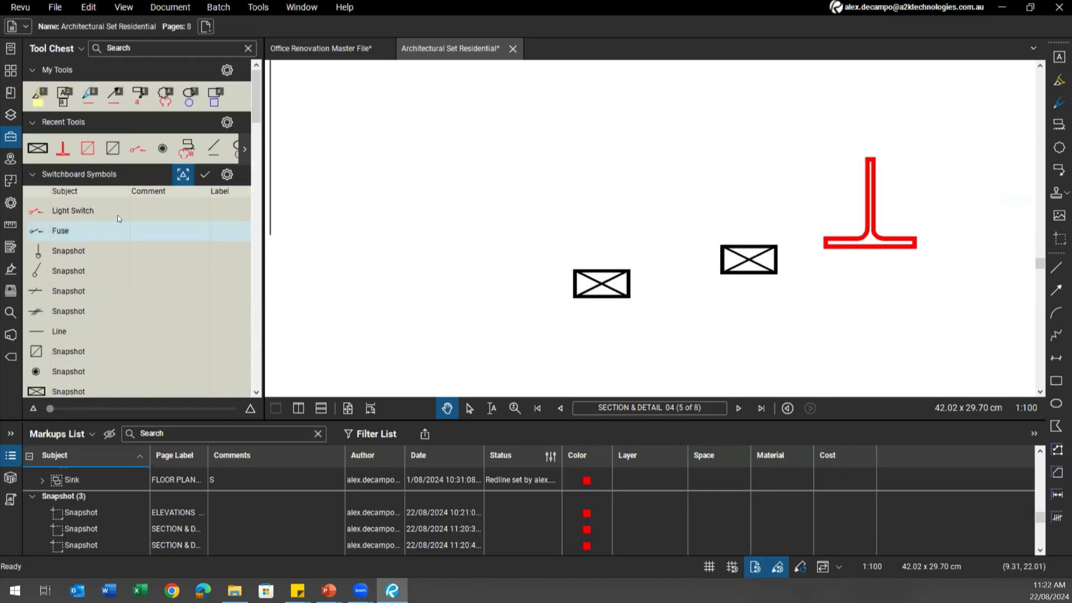
{"action": "left_click", "coordinate": [183, 177]}
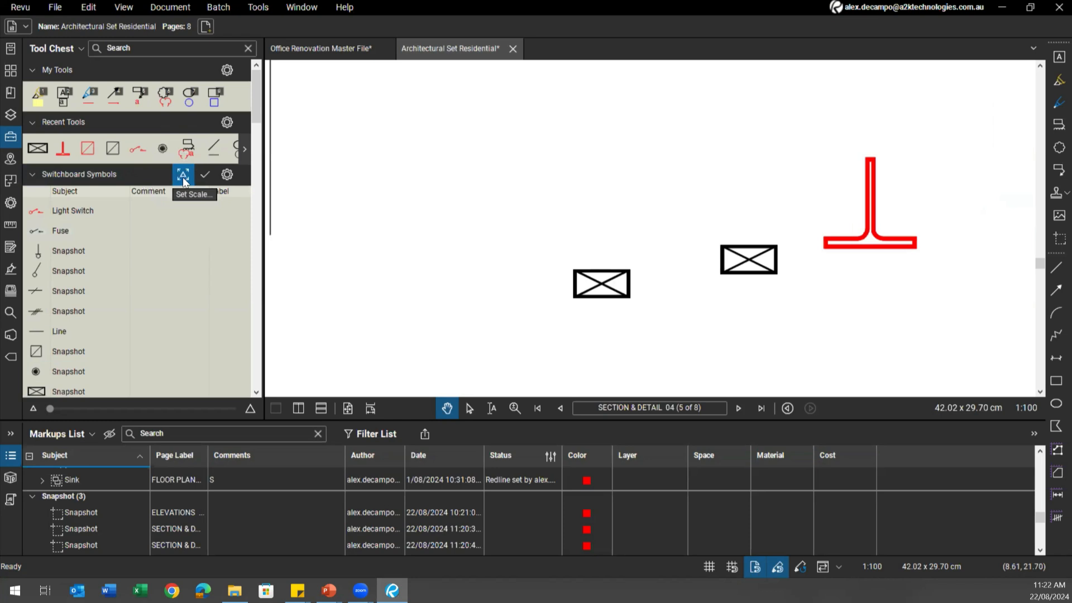
{"action": "scroll", "coordinate": [182, 176], "scroll_direction": "down", "scroll_amount": 3}
{"action": "left_click", "coordinate": [129, 243]}
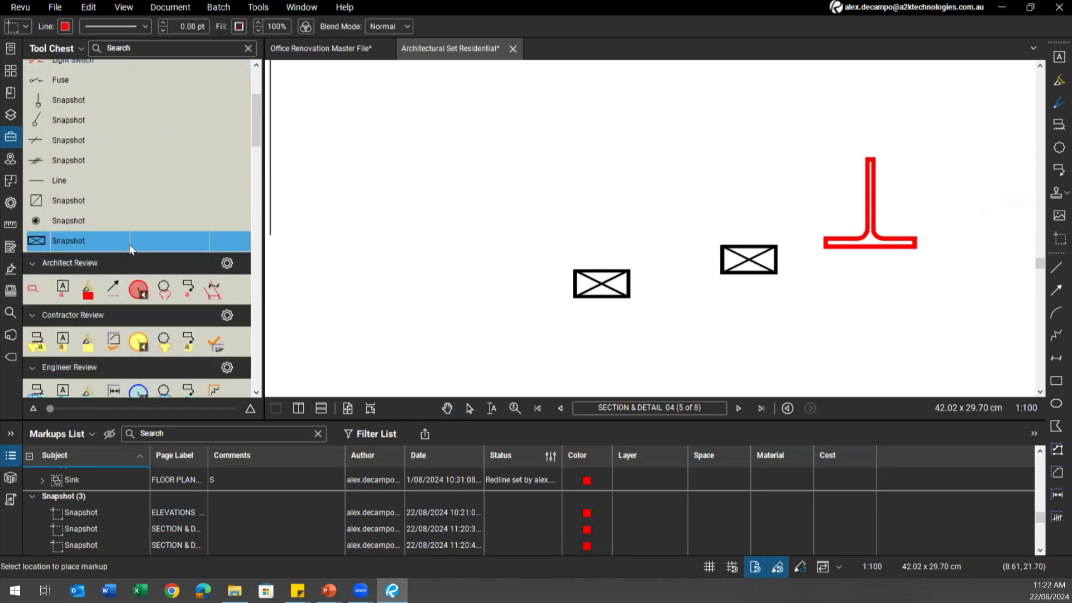
{"action": "scroll", "coordinate": [619, 298], "scroll_direction": "down", "scroll_amount": 3}
{"action": "scroll", "coordinate": [460, 198], "scroll_direction": "up", "scroll_amount": 2}
{"action": "scroll", "coordinate": [489, 203], "scroll_direction": "down", "scroll_amount": 2}
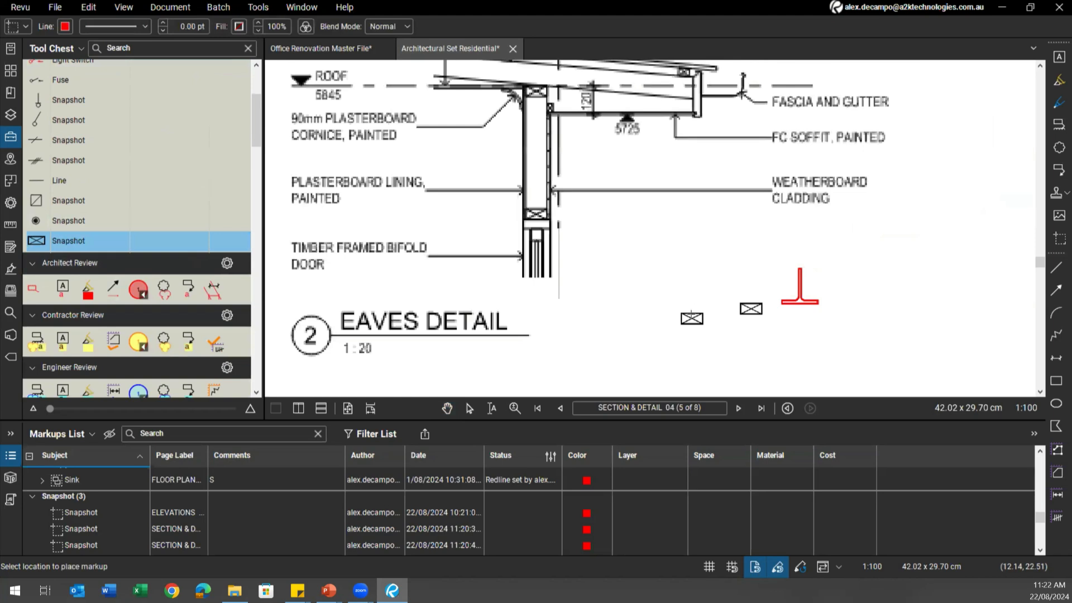
{"action": "scroll", "coordinate": [698, 287], "scroll_direction": "down", "scroll_amount": 2}
{"action": "key", "text": "Escape"}
Compare the page scale setting with the scale noted beneath the eaves detail, leaving the setting as it is
{"action": "scroll", "coordinate": [670, 290], "scroll_direction": "down", "scroll_amount": 1}
{"action": "scroll", "coordinate": [656, 292], "scroll_direction": "down", "scroll_amount": 1}
{"action": "scroll", "coordinate": [713, 293], "scroll_direction": "down", "scroll_amount": 1}
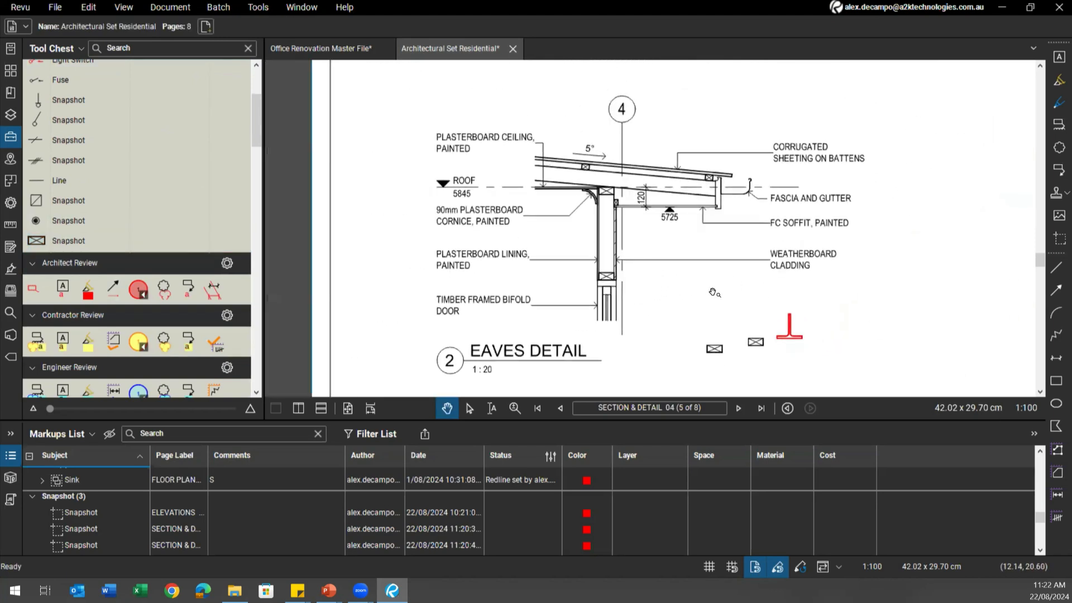
{"action": "scroll", "coordinate": [688, 301], "scroll_direction": "up", "scroll_amount": 3}
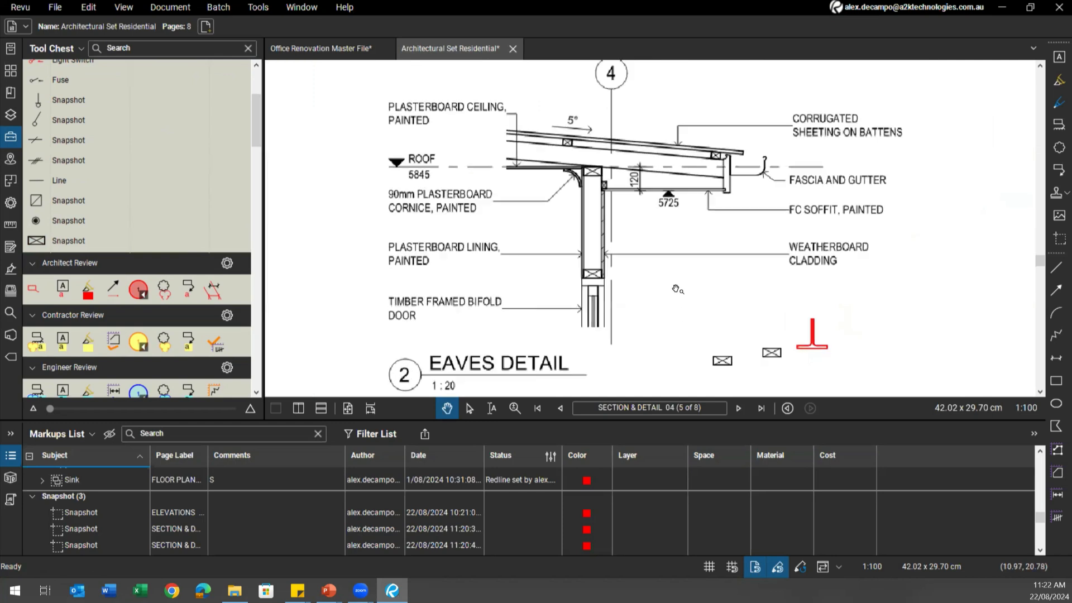
{"action": "left_click", "coordinate": [1018, 410]}
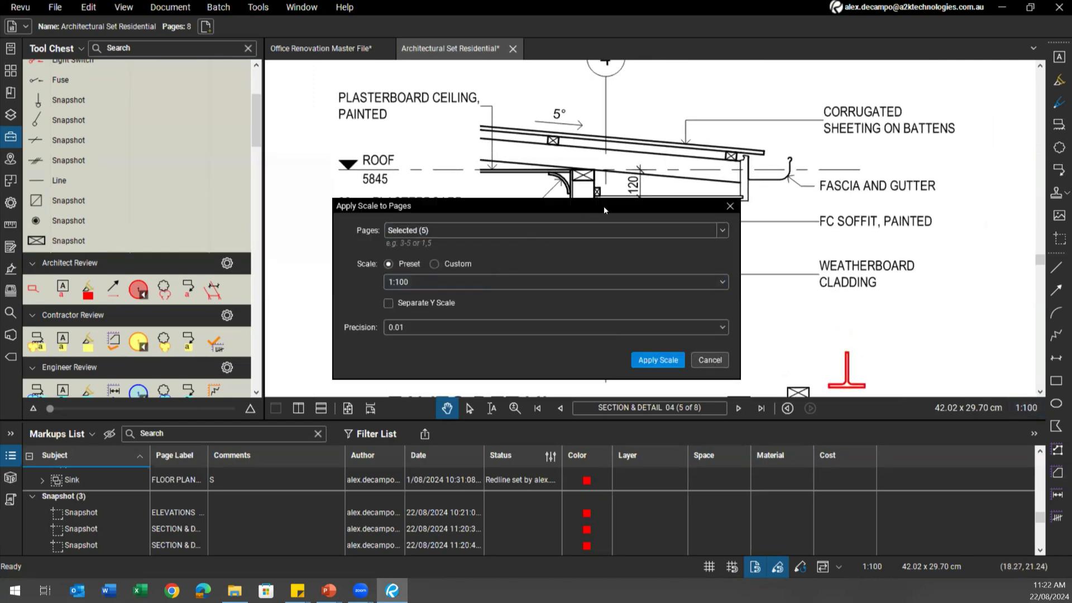
{"action": "left_click", "coordinate": [727, 206]}
{"action": "scroll", "coordinate": [553, 162], "scroll_direction": "down", "scroll_amount": 2}
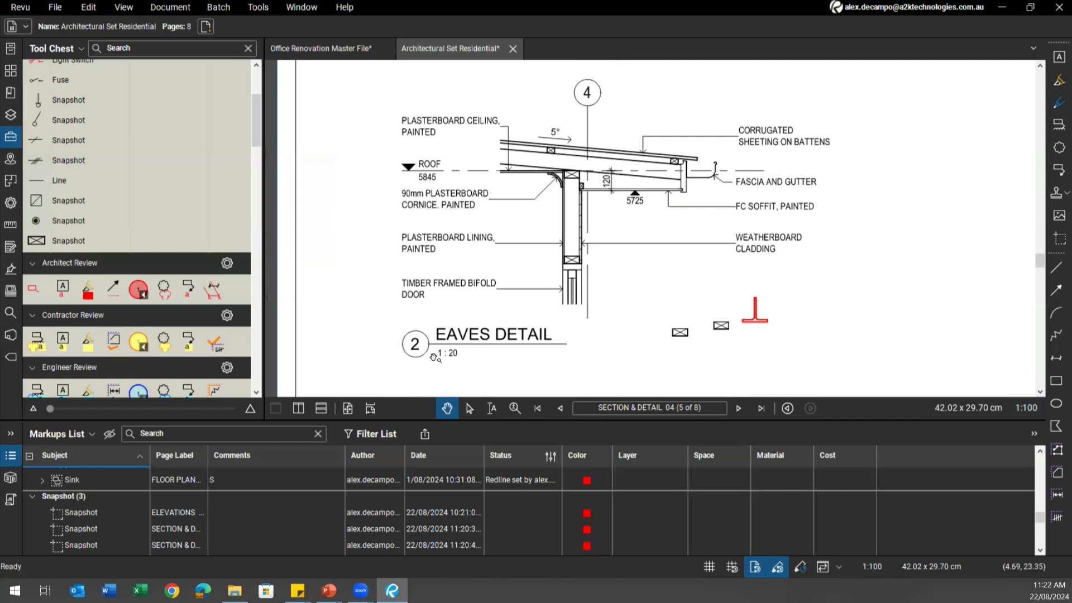
{"action": "key", "text": "ctrl"}
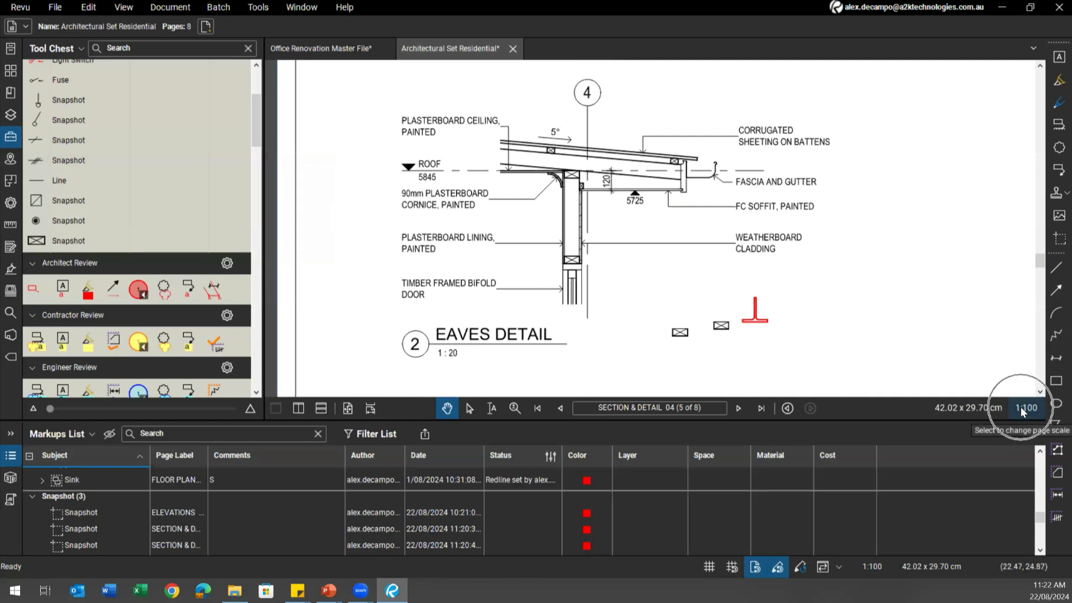
{"action": "left_click", "coordinate": [56, 240]}
{"action": "scroll", "coordinate": [570, 245], "scroll_direction": "up", "scroll_amount": 6}
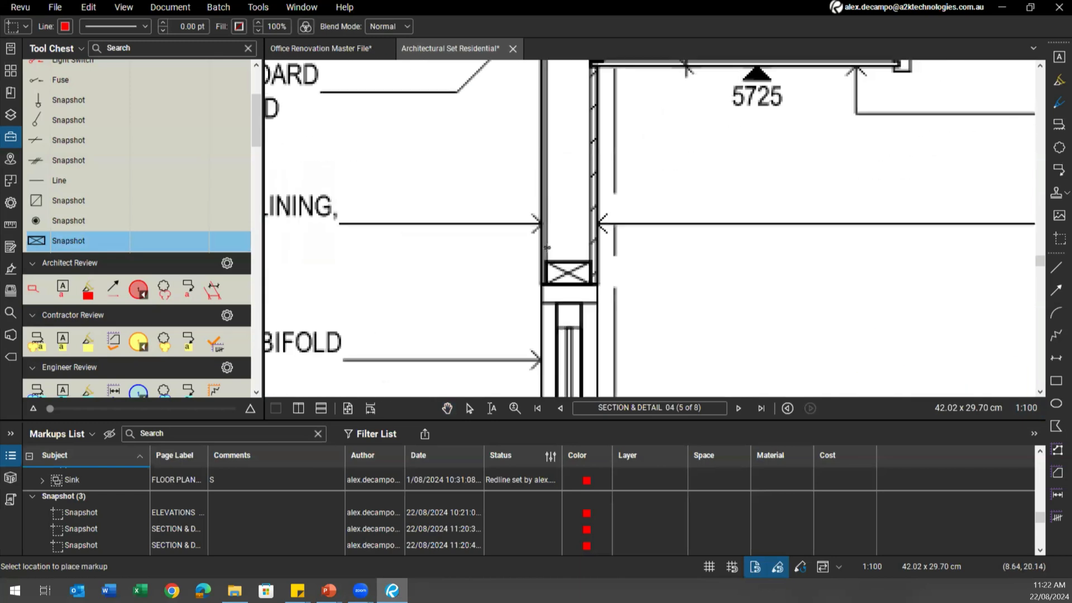
{"action": "scroll", "coordinate": [603, 253], "scroll_direction": "down", "scroll_amount": 6}
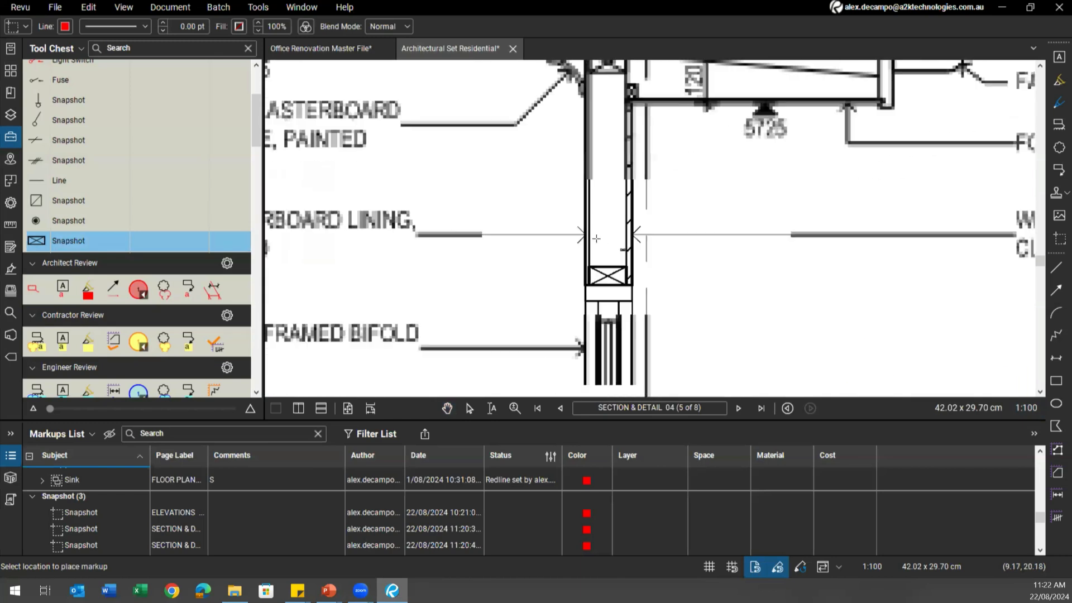
{"action": "key", "text": "Escape"}
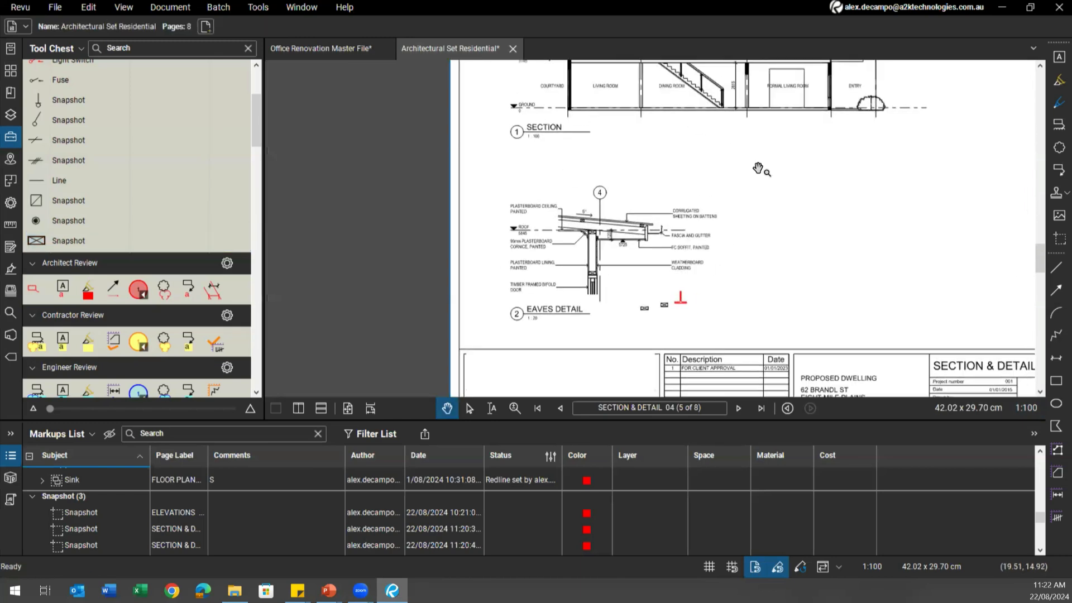
Show the measurement settings and viewport list for the section and detail page
{"action": "scroll", "coordinate": [529, 153], "scroll_direction": "up", "scroll_amount": 2}
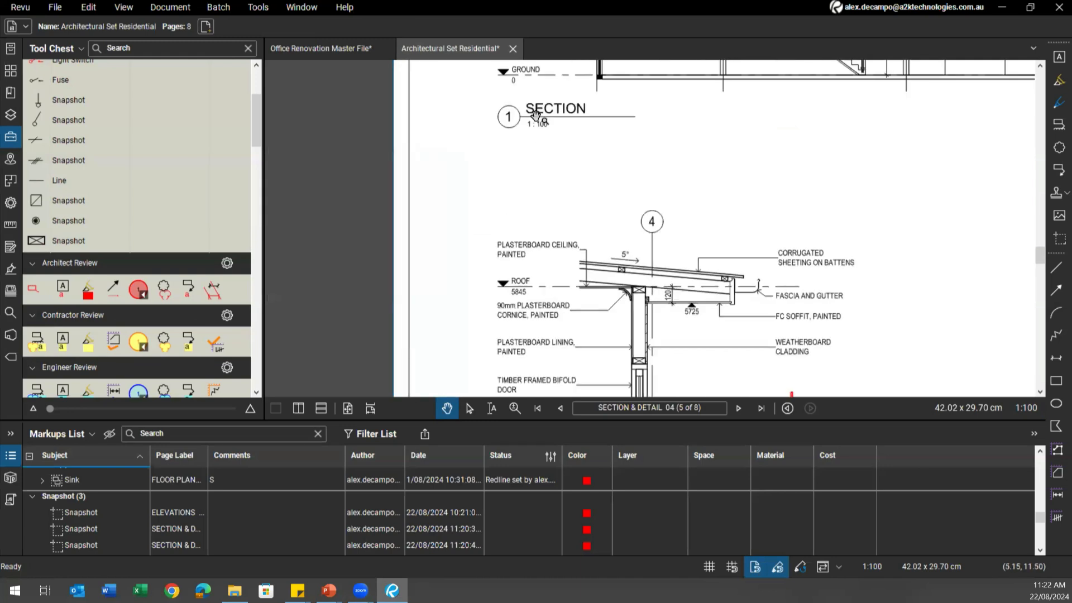
{"action": "scroll", "coordinate": [535, 130], "scroll_direction": "down", "scroll_amount": 1}
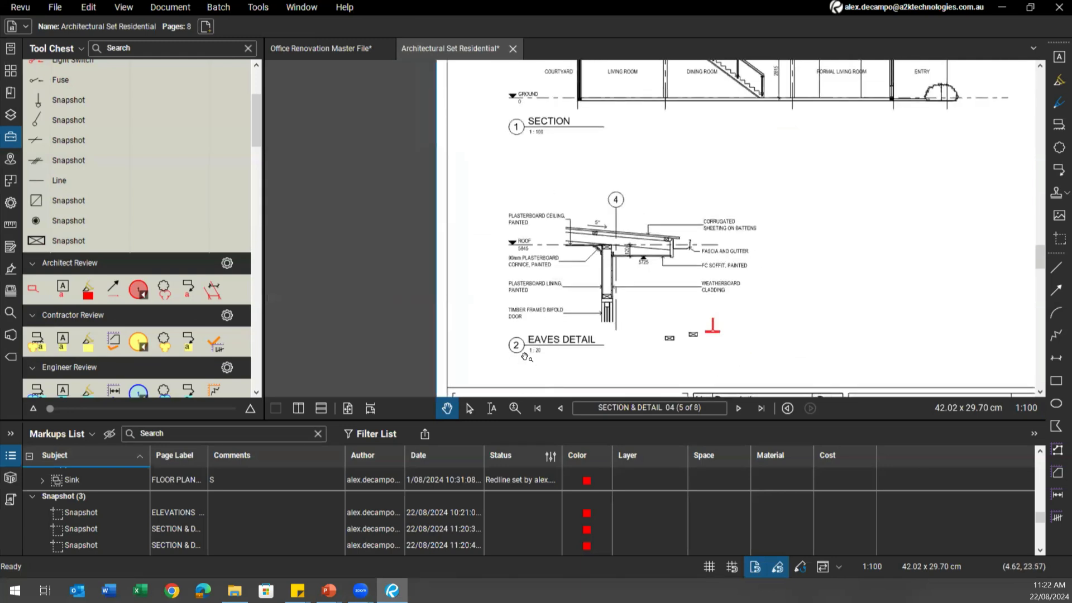
{"action": "left_click", "coordinate": [10, 226]}
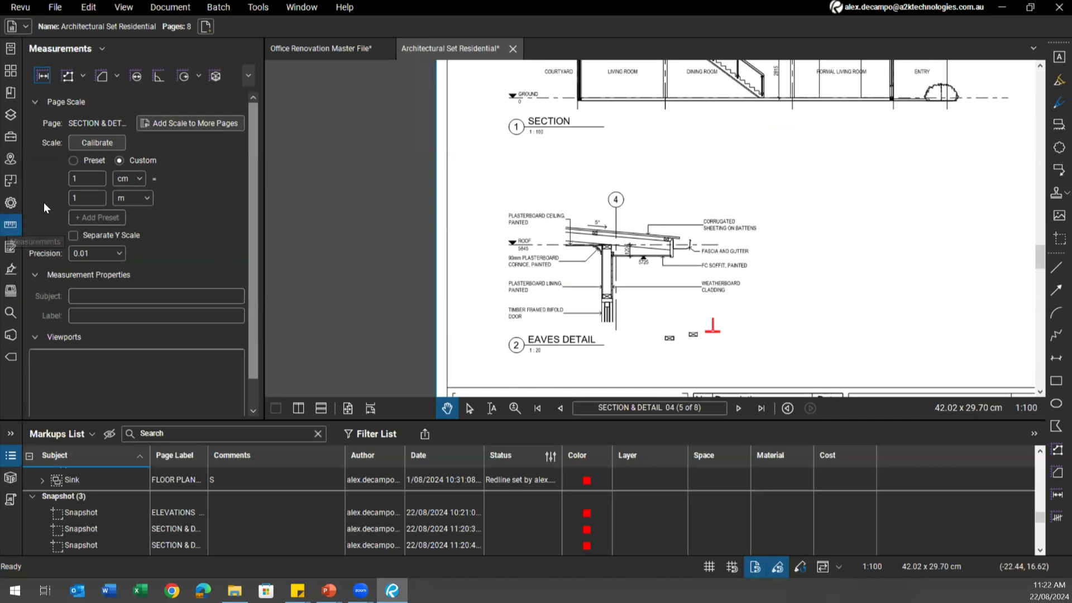
{"action": "scroll", "coordinate": [72, 337], "scroll_direction": "down", "scroll_amount": 1}
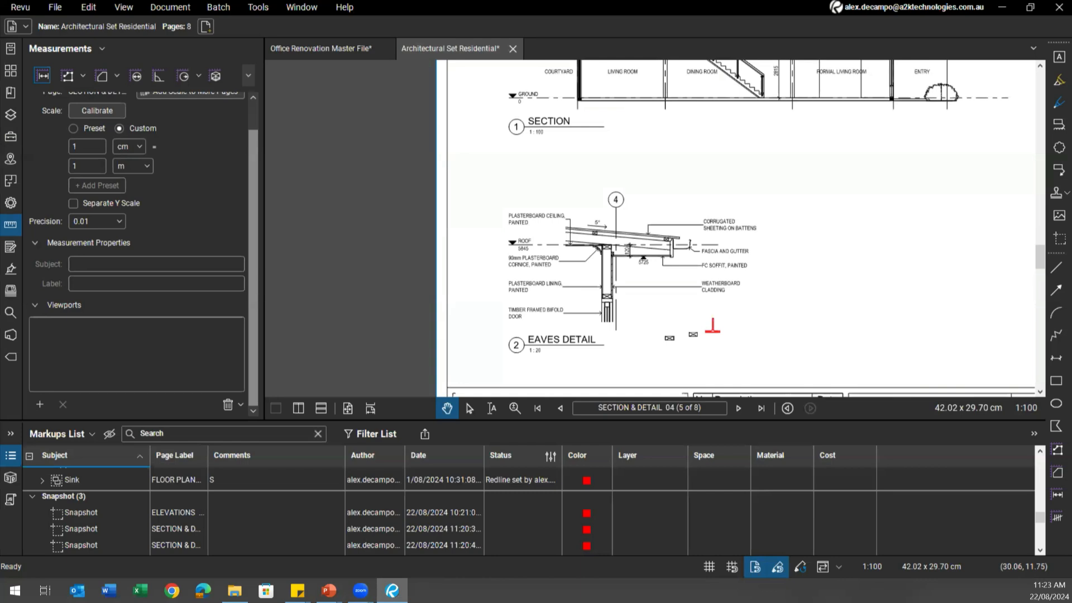
{"action": "left_click", "coordinate": [43, 401]}
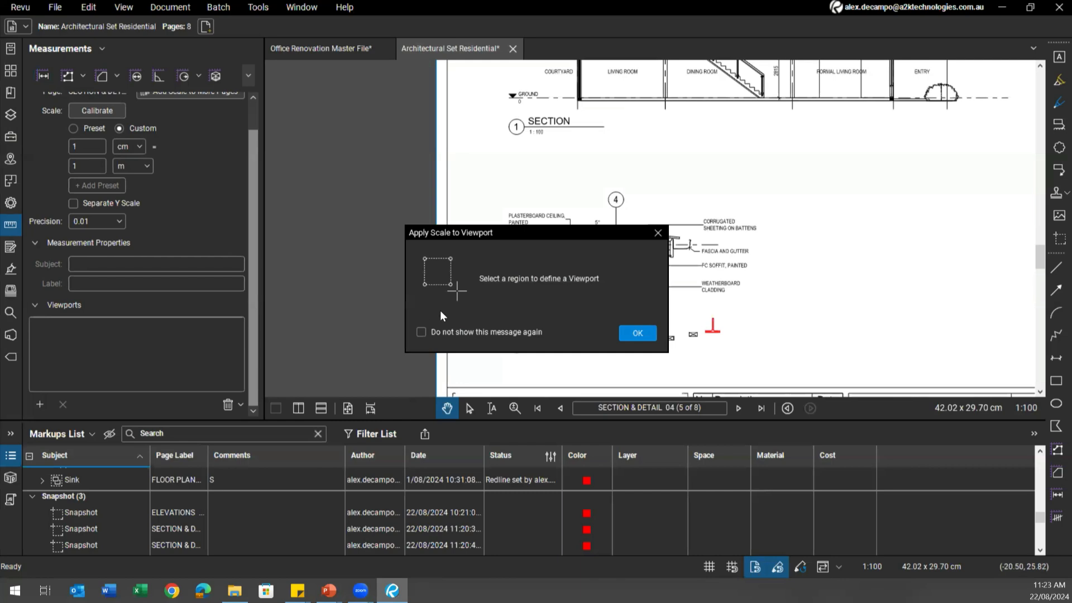
{"action": "left_click", "coordinate": [638, 334]}
{"action": "left_click_drag", "start_coordinate": [489, 178], "coordinate": [734, 369]}
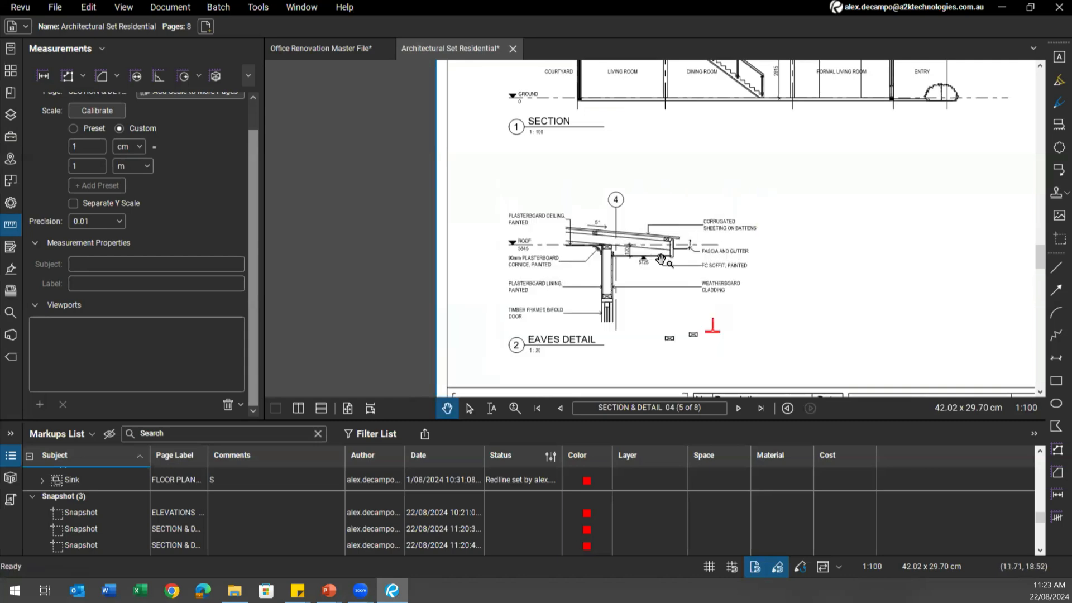
Define a new viewport region enclosing the whole eaves detail, both timber members and the red column section
{"action": "left_click", "coordinate": [38, 404]}
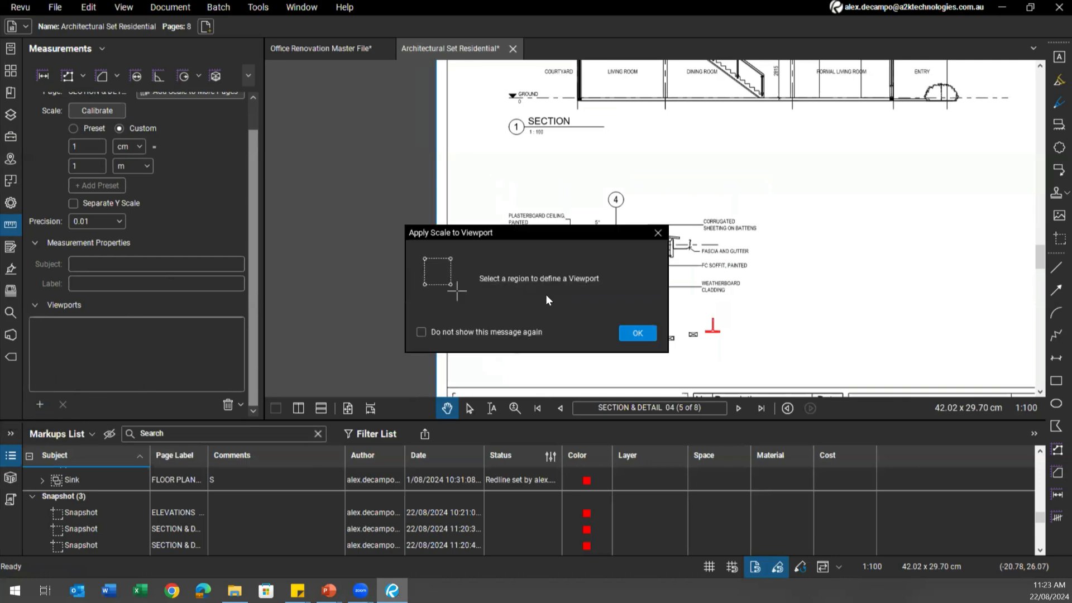
{"action": "left_click", "coordinate": [636, 333]}
{"action": "left_click_drag", "start_coordinate": [478, 172], "coordinate": [803, 385]}
Give the eaves detail viewport the preset scale 1:20 with a precision of 1, and apply it
{"action": "left_click", "coordinate": [413, 277]}
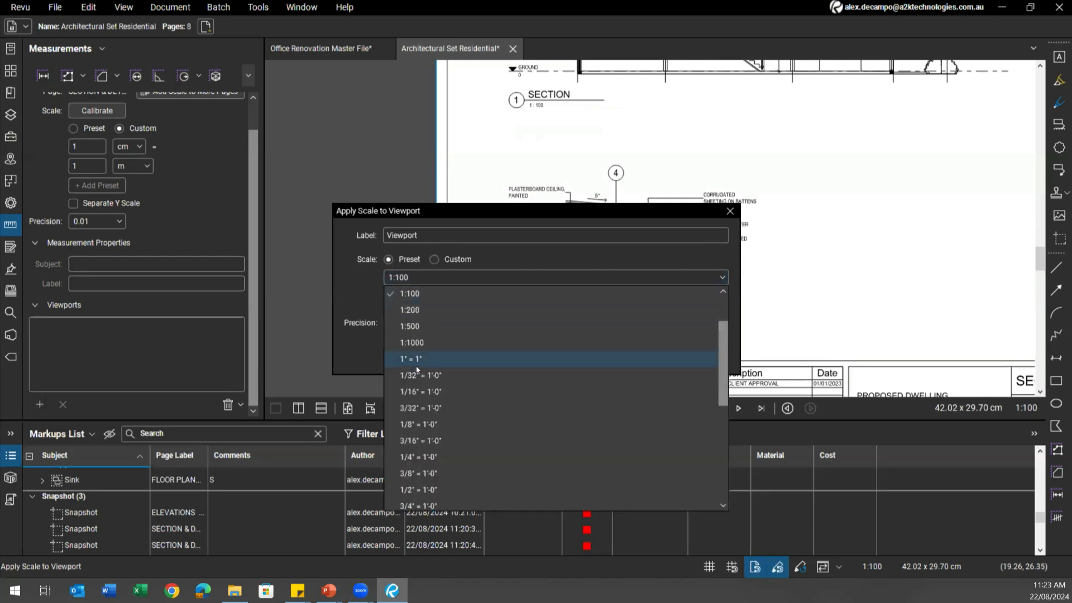
{"action": "scroll", "coordinate": [421, 374], "scroll_direction": "up", "scroll_amount": 2}
{"action": "scroll", "coordinate": [421, 374], "scroll_direction": "up", "scroll_amount": 1}
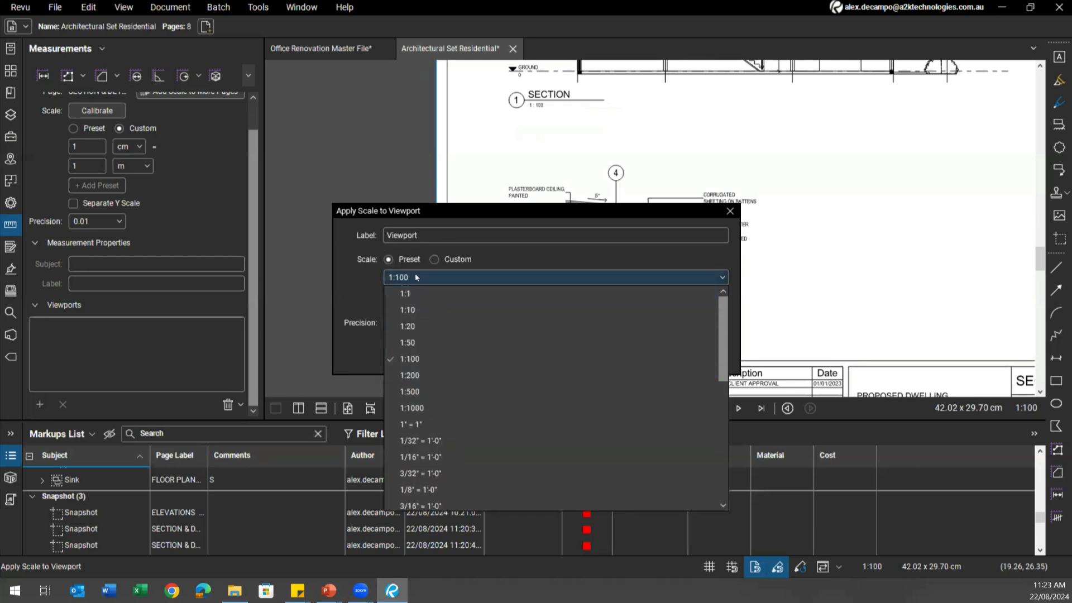
{"action": "left_click", "coordinate": [413, 325]}
{"action": "left_click", "coordinate": [415, 317]}
{"action": "left_click", "coordinate": [414, 338]}
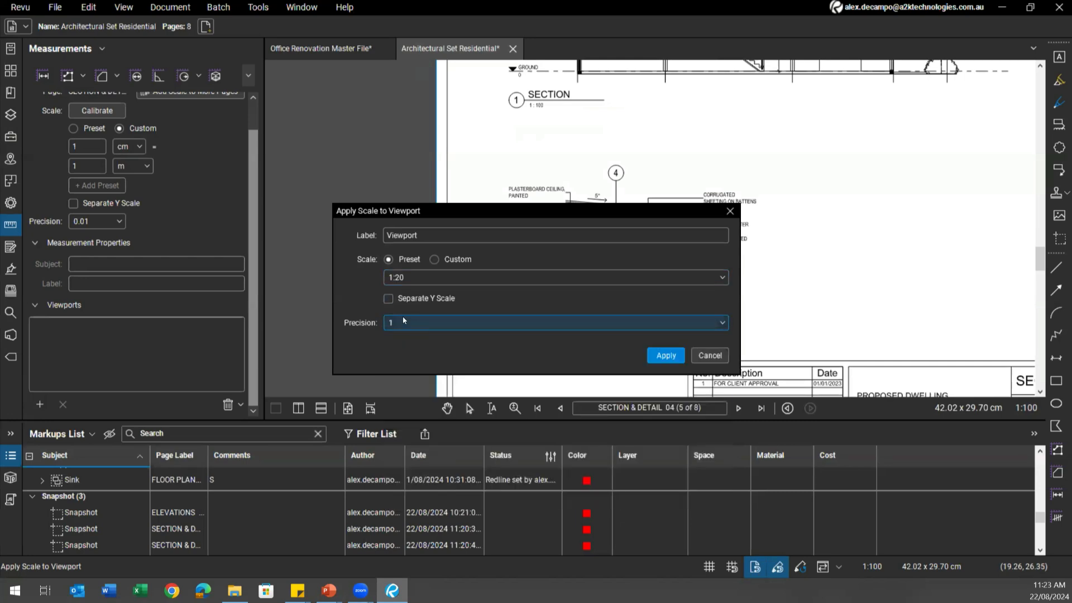
{"action": "left_click", "coordinate": [661, 355]}
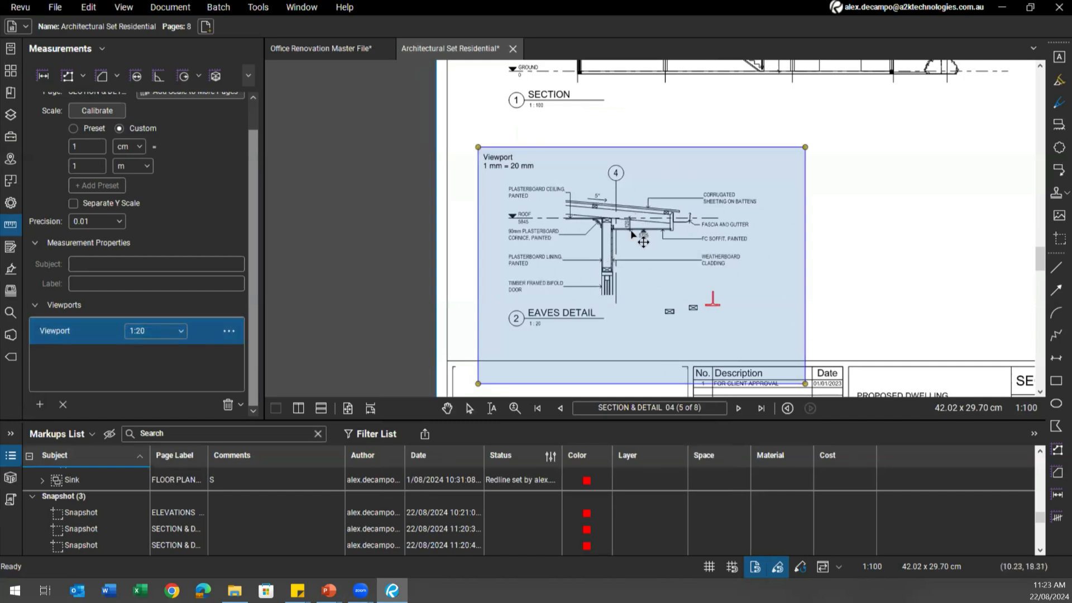
{"action": "left_click", "coordinate": [463, 250]}
Place the timber member from the Switchboard Symbols set inside the wall, just above the drawn timber over the bifold door
{"action": "left_click", "coordinate": [10, 136]}
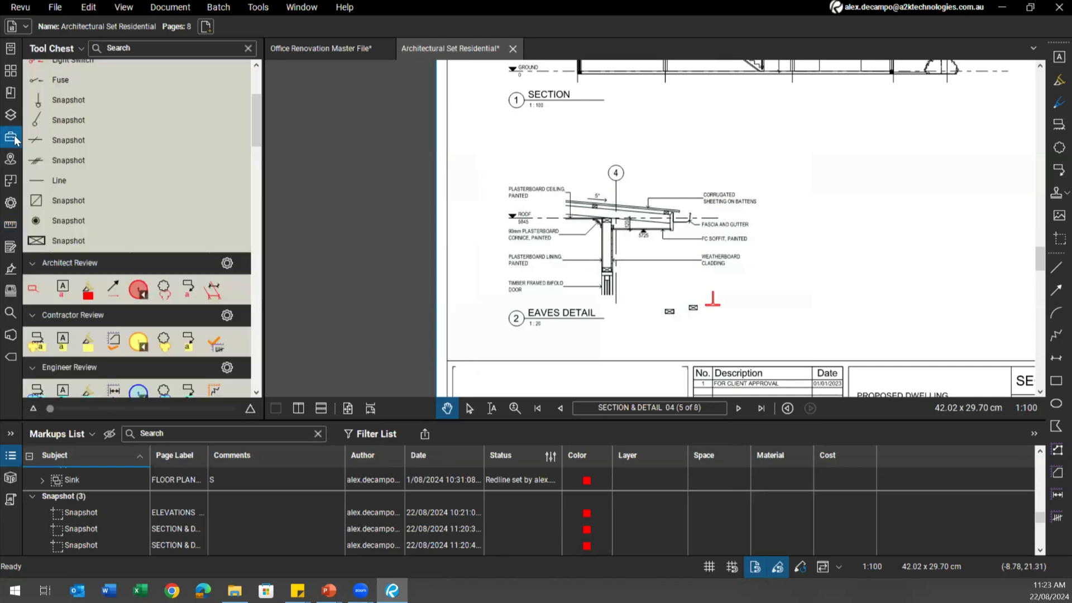
{"action": "left_click", "coordinate": [48, 246]}
{"action": "scroll", "coordinate": [591, 290], "scroll_direction": "up", "scroll_amount": 2}
{"action": "scroll", "coordinate": [608, 263], "scroll_direction": "up", "scroll_amount": 5}
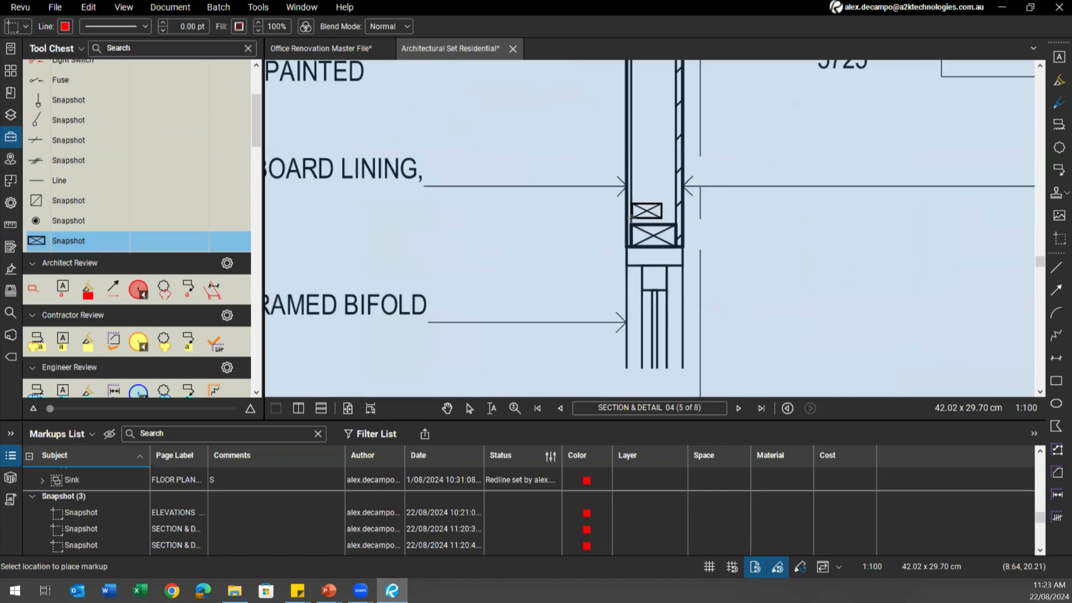
{"action": "left_click", "coordinate": [630, 218]}
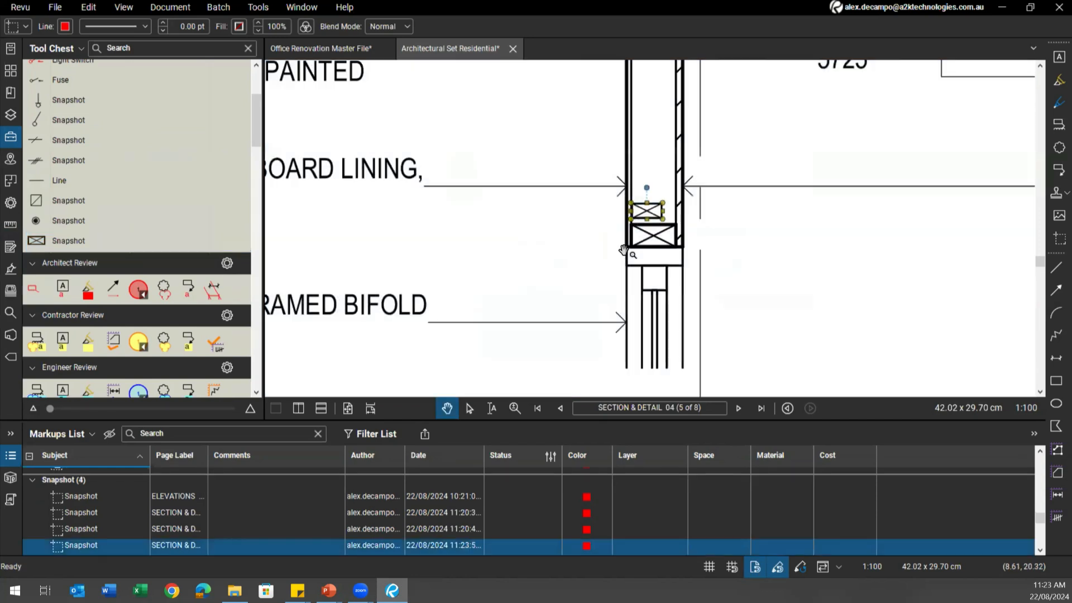
{"action": "scroll", "coordinate": [631, 223], "scroll_direction": "down", "scroll_amount": 4}
{"action": "scroll", "coordinate": [637, 238], "scroll_direction": "up", "scroll_amount": 2}
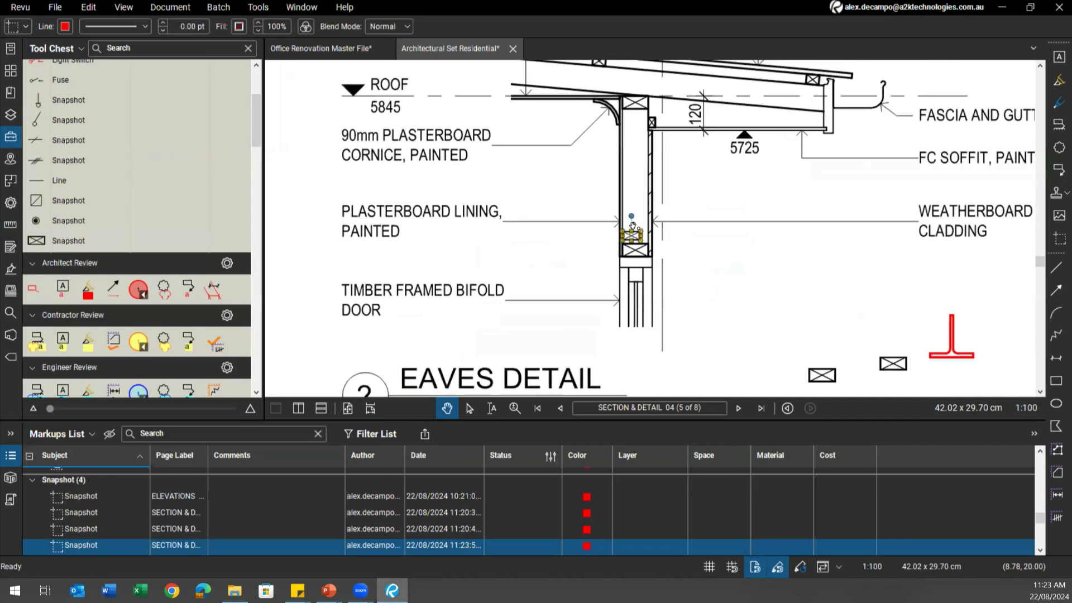
{"action": "scroll", "coordinate": [637, 237], "scroll_direction": "up", "scroll_amount": 3}
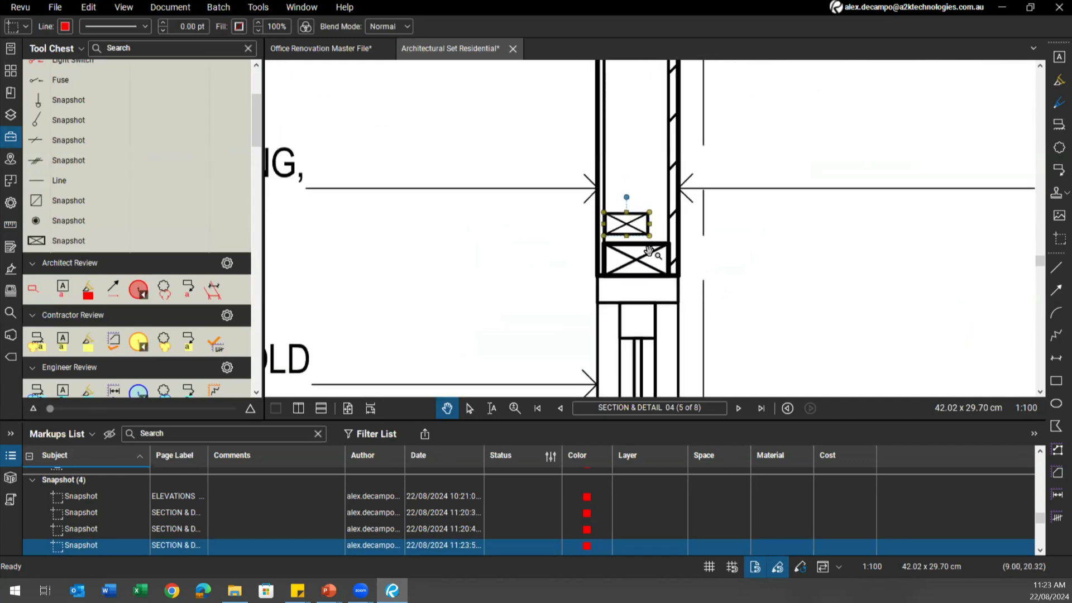
{"action": "scroll", "coordinate": [648, 250], "scroll_direction": "down", "scroll_amount": 3}
{"action": "left_click", "coordinate": [66, 242]}
{"action": "scroll", "coordinate": [583, 299], "scroll_direction": "down", "scroll_amount": 5}
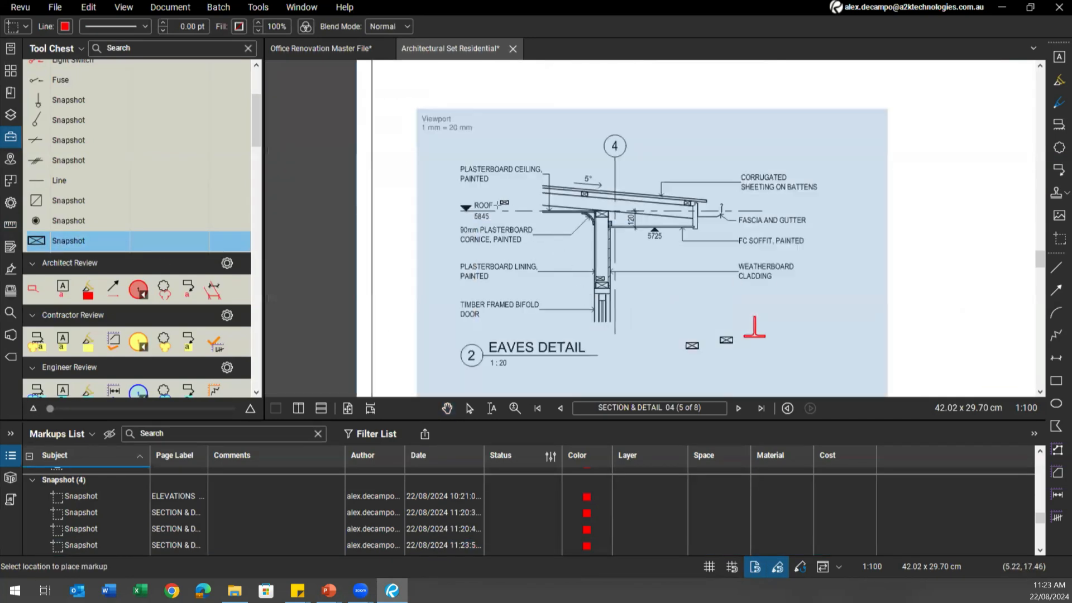
{"action": "scroll", "coordinate": [608, 190], "scroll_direction": "up", "scroll_amount": 4}
{"action": "scroll", "coordinate": [647, 173], "scroll_direction": "up", "scroll_amount": 5}
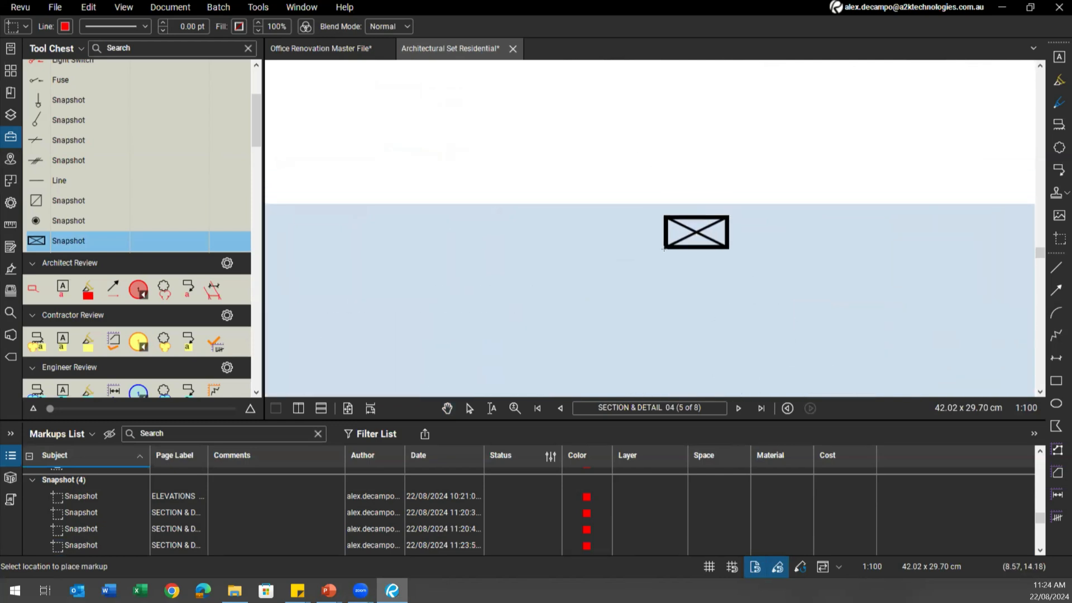
{"action": "scroll", "coordinate": [684, 184], "scroll_direction": "down", "scroll_amount": 10}
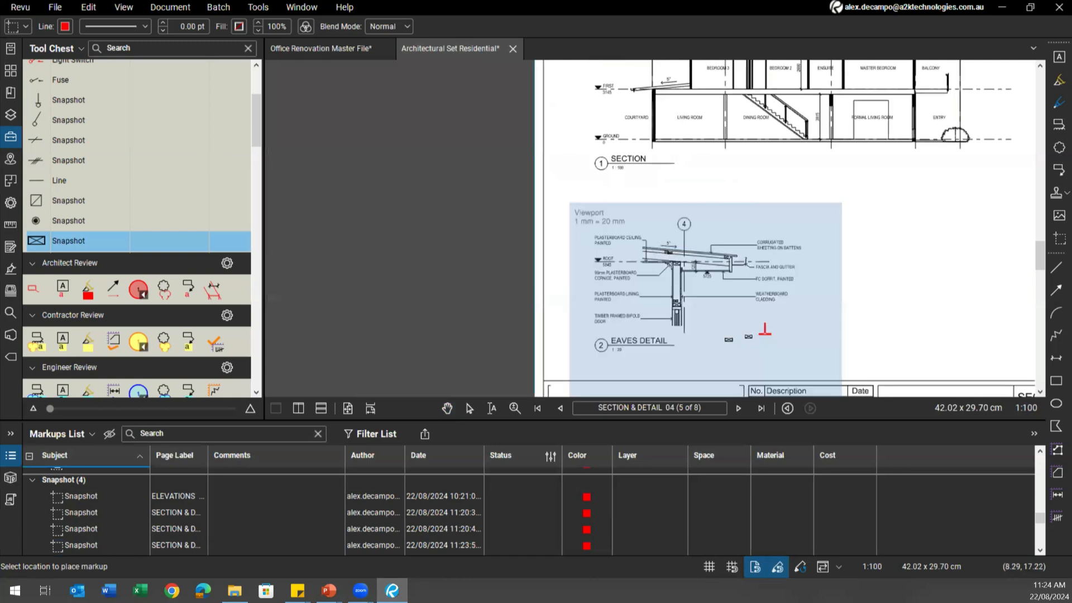
{"action": "key", "text": "Escape"}
Look over the section and detail sheet and switch to the Office Renovation Master File document
{"action": "left_click_drag", "start_coordinate": [611, 282], "coordinate": [598, 262]}
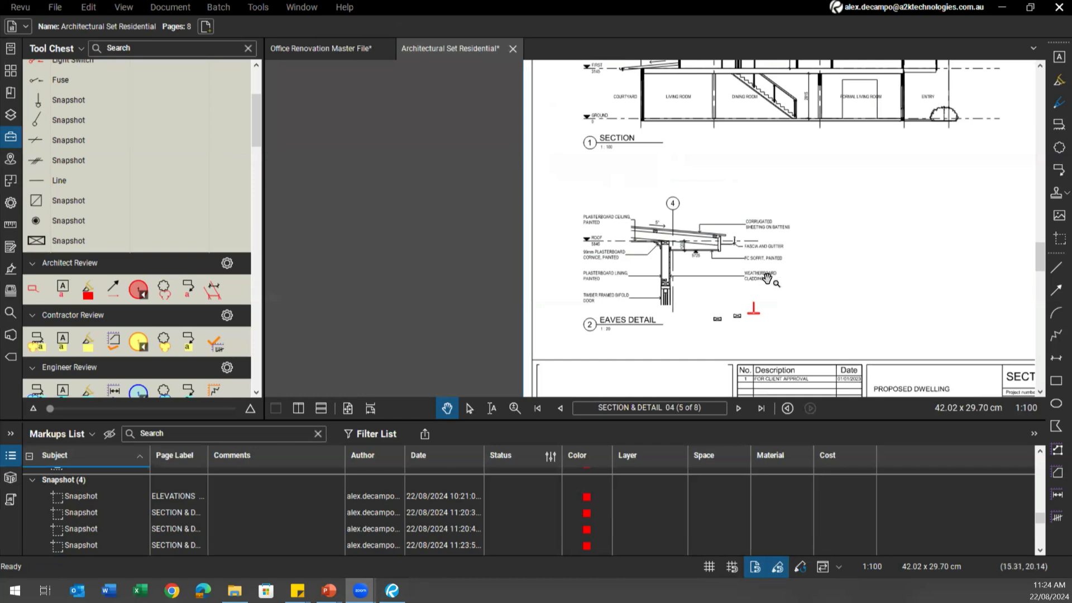
{"action": "scroll", "coordinate": [656, 261], "scroll_direction": "down", "scroll_amount": 2}
{"action": "left_click_drag", "start_coordinate": [659, 261], "coordinate": [655, 259]}
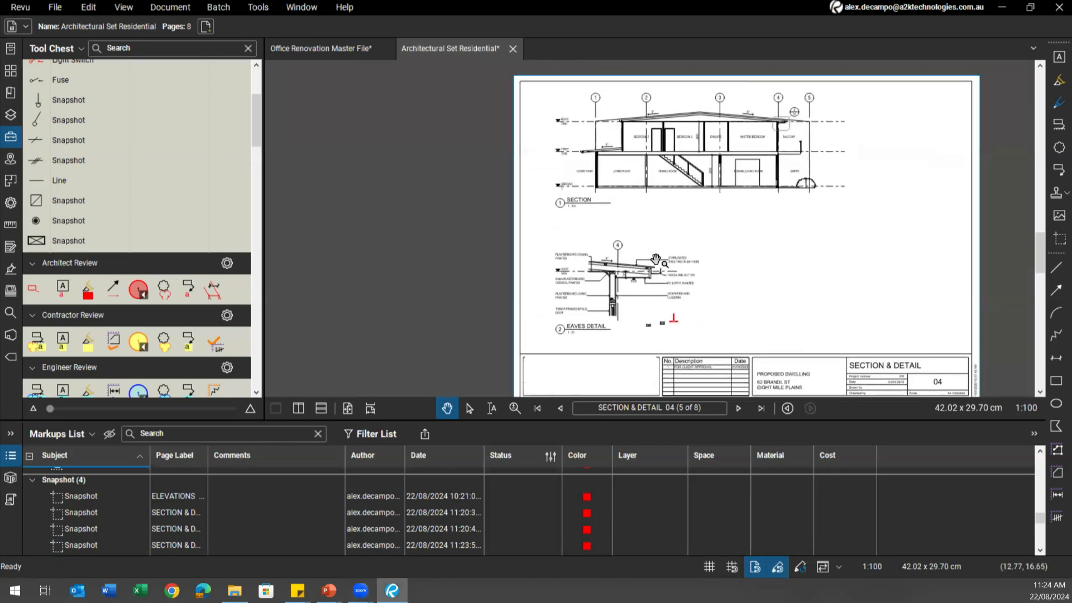
{"action": "scroll", "coordinate": [132, 333], "scroll_direction": "down", "scroll_amount": 3}
{"action": "scroll", "coordinate": [132, 332], "scroll_direction": "up", "scroll_amount": 3}
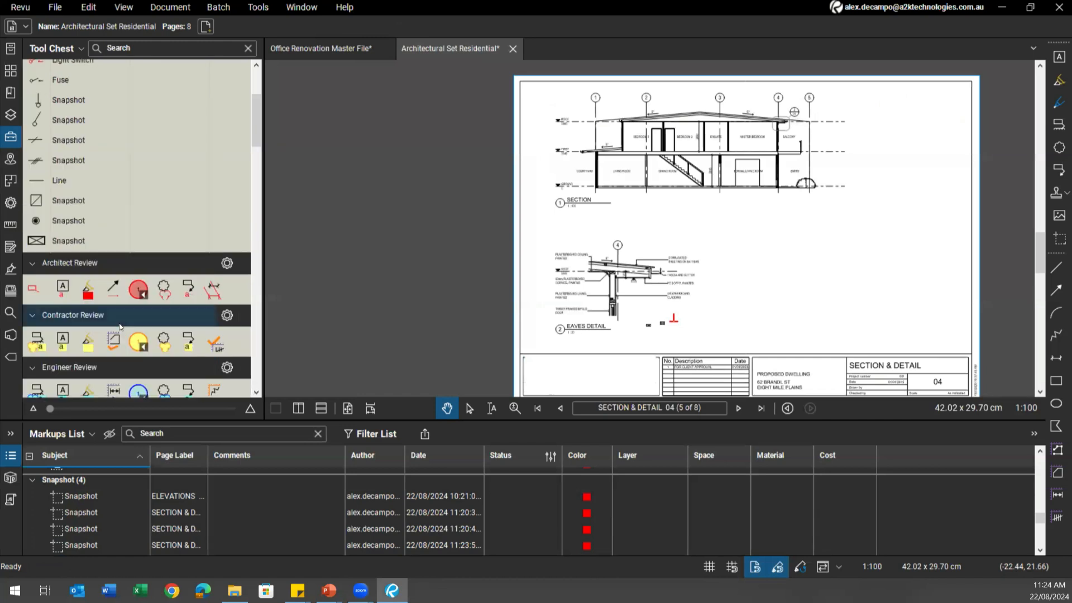
{"action": "left_click_drag", "start_coordinate": [721, 267], "coordinate": [617, 263]}
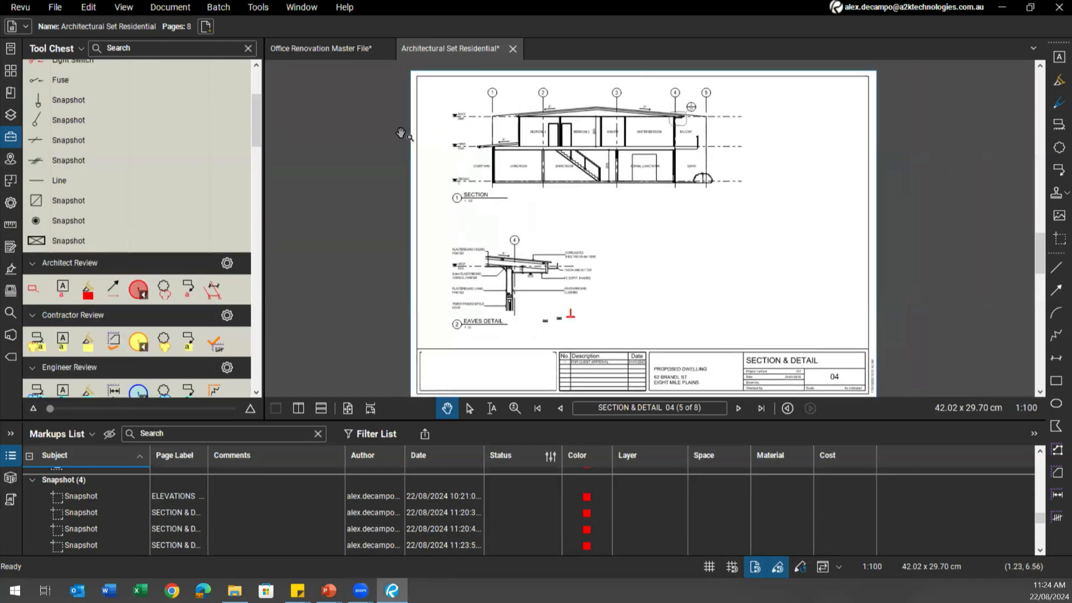
{"action": "left_click", "coordinate": [332, 49]}
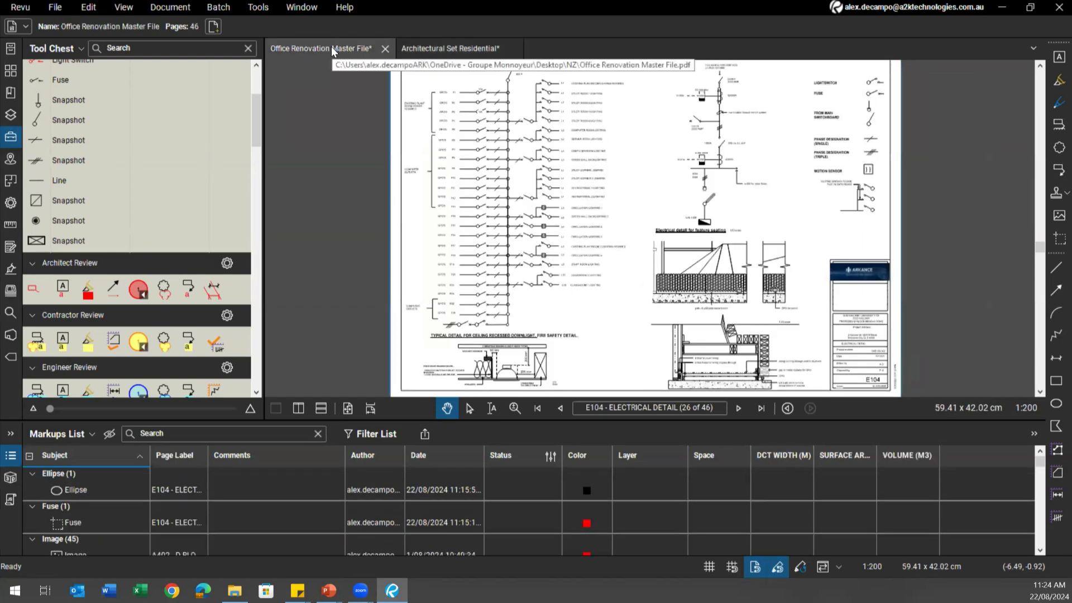
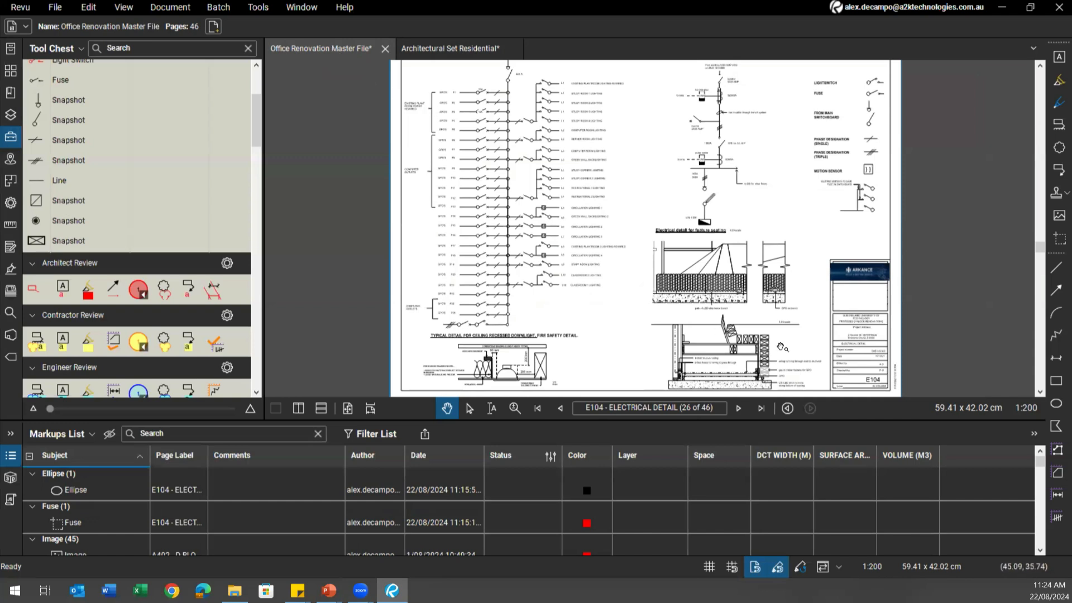
Choose the timber member symbol, return to Architectural Set Residential and place it in the blank area to the right of the bifold door wall
{"action": "left_click", "coordinate": [61, 241]}
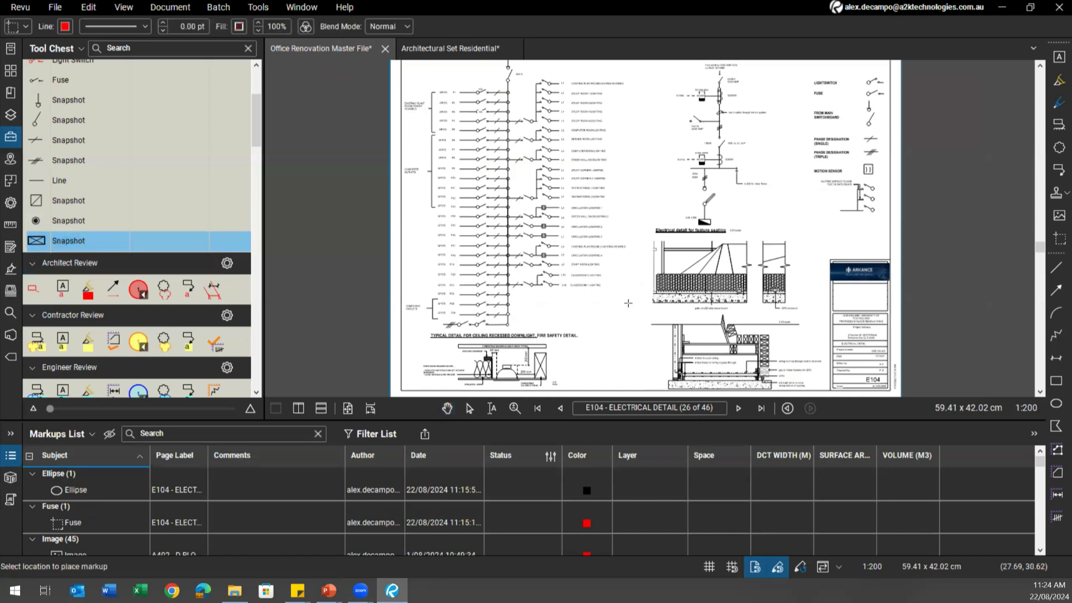
{"action": "scroll", "coordinate": [456, 283], "scroll_direction": "up", "scroll_amount": 1}
{"action": "scroll", "coordinate": [90, 235], "scroll_direction": "down", "scroll_amount": 7}
{"action": "scroll", "coordinate": [92, 243], "scroll_direction": "up", "scroll_amount": 14}
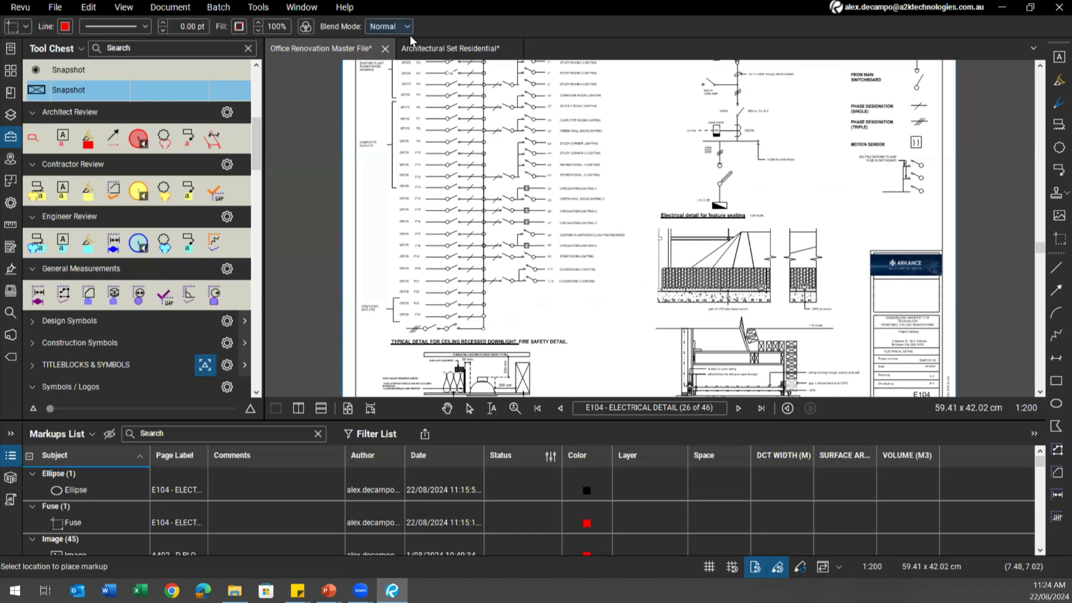
{"action": "left_click", "coordinate": [413, 47]}
{"action": "scroll", "coordinate": [605, 255], "scroll_direction": "up", "scroll_amount": 4}
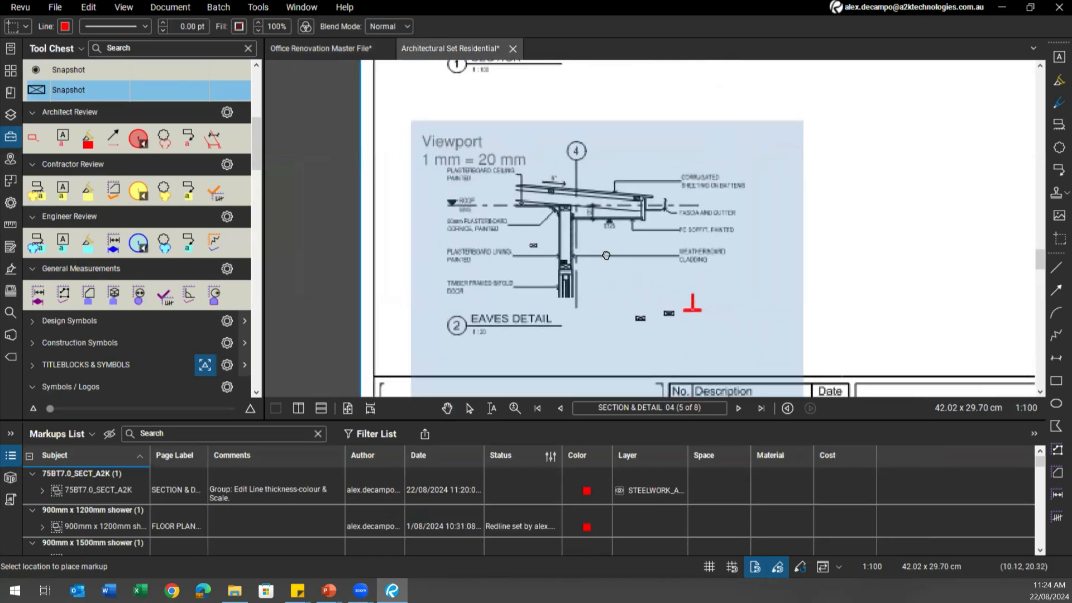
{"action": "scroll", "coordinate": [605, 255], "scroll_direction": "up", "scroll_amount": 6}
{"action": "left_click", "coordinate": [604, 244]}
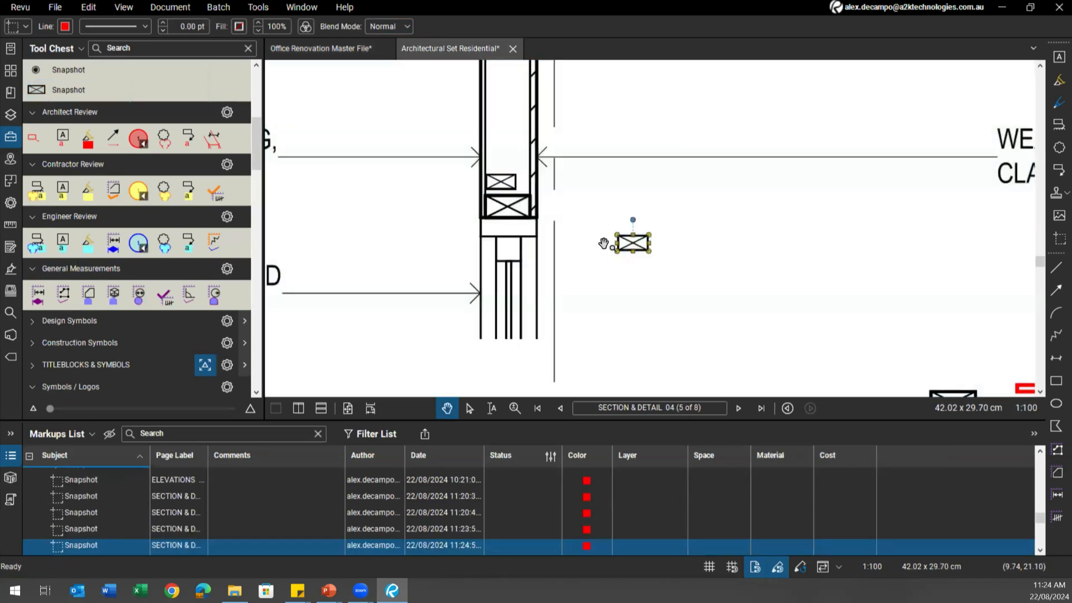
{"action": "left_click", "coordinate": [773, 246]}
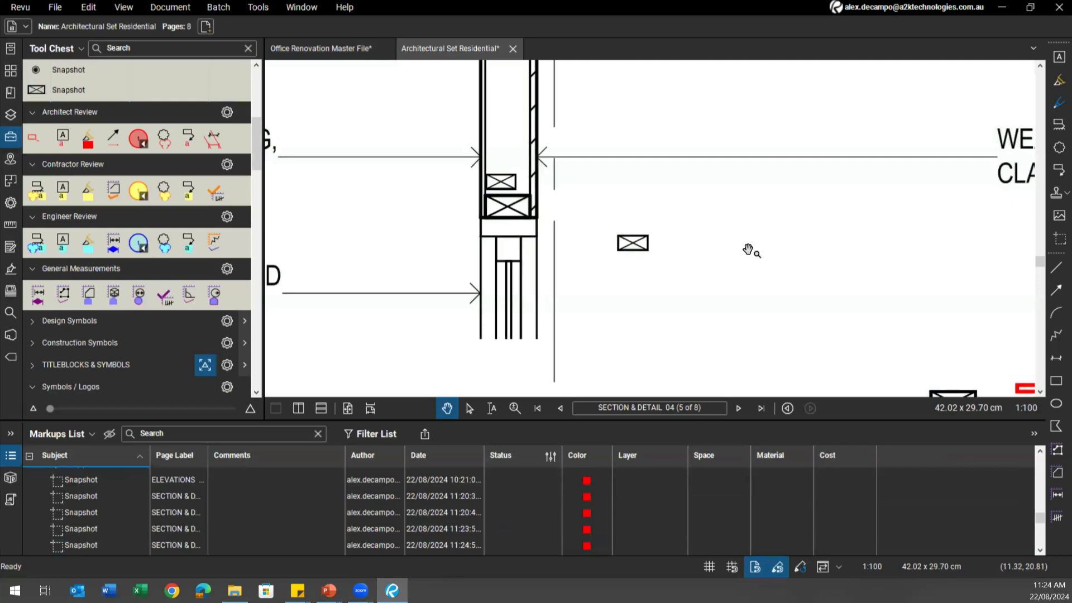
Move the newly placed timber member further right, away from the wall, and deselect it
{"action": "left_click_drag", "start_coordinate": [641, 245], "coordinate": [720, 253]}
{"action": "left_click", "coordinate": [725, 273]}
{"action": "scroll", "coordinate": [725, 273], "scroll_direction": "up", "scroll_amount": 3}
Try a blue and a magenta fill on the moved timber member, and clear its fill again
{"action": "left_click", "coordinate": [718, 232]}
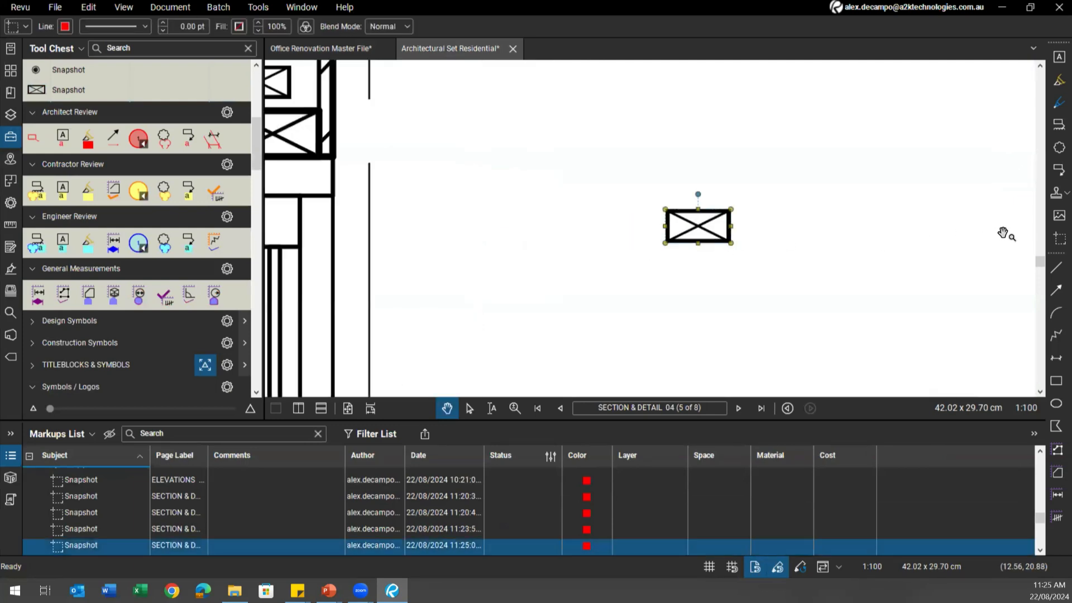
{"action": "left_click", "coordinate": [239, 27]}
{"action": "left_click", "coordinate": [210, 43]}
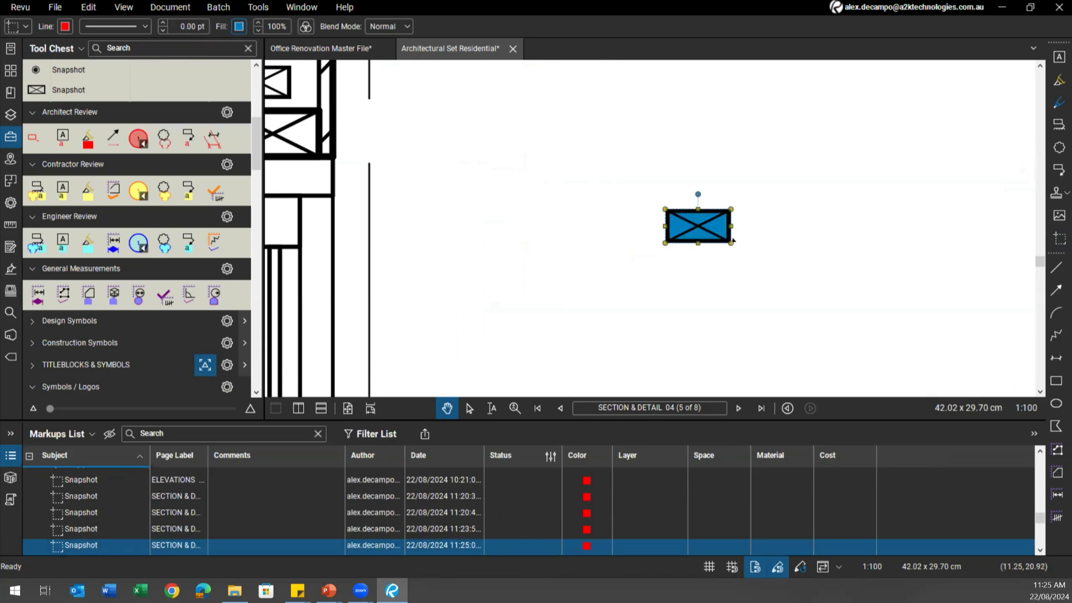
{"action": "left_click", "coordinate": [703, 255]}
{"action": "left_click", "coordinate": [701, 228]}
{"action": "left_click", "coordinate": [239, 27]}
{"action": "left_click", "coordinate": [236, 57]}
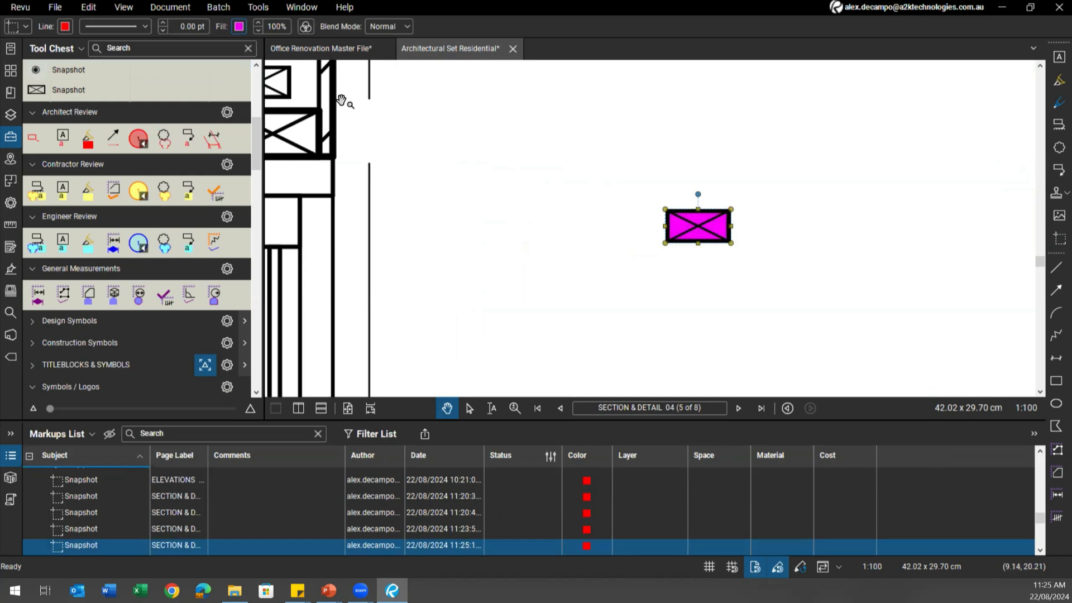
{"action": "left_click", "coordinate": [239, 27]}
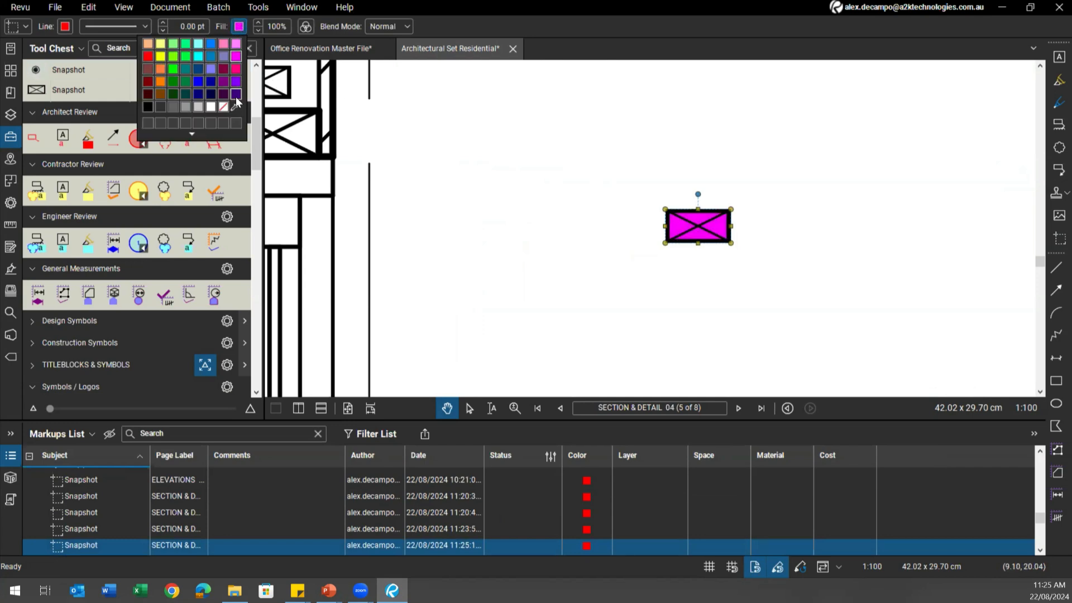
{"action": "left_click", "coordinate": [225, 106]}
Set the timber member snapshot's line color to dark blue and its line style to dashed
{"action": "left_click", "coordinate": [66, 27]}
{"action": "left_click", "coordinate": [61, 68]}
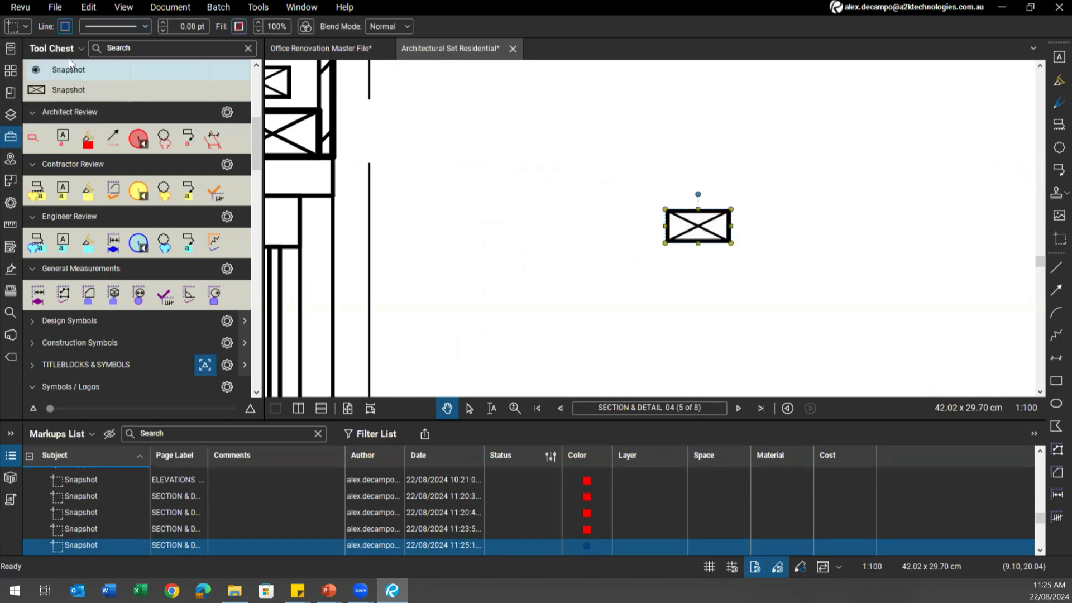
{"action": "left_click", "coordinate": [98, 28]}
{"action": "left_click", "coordinate": [98, 84]}
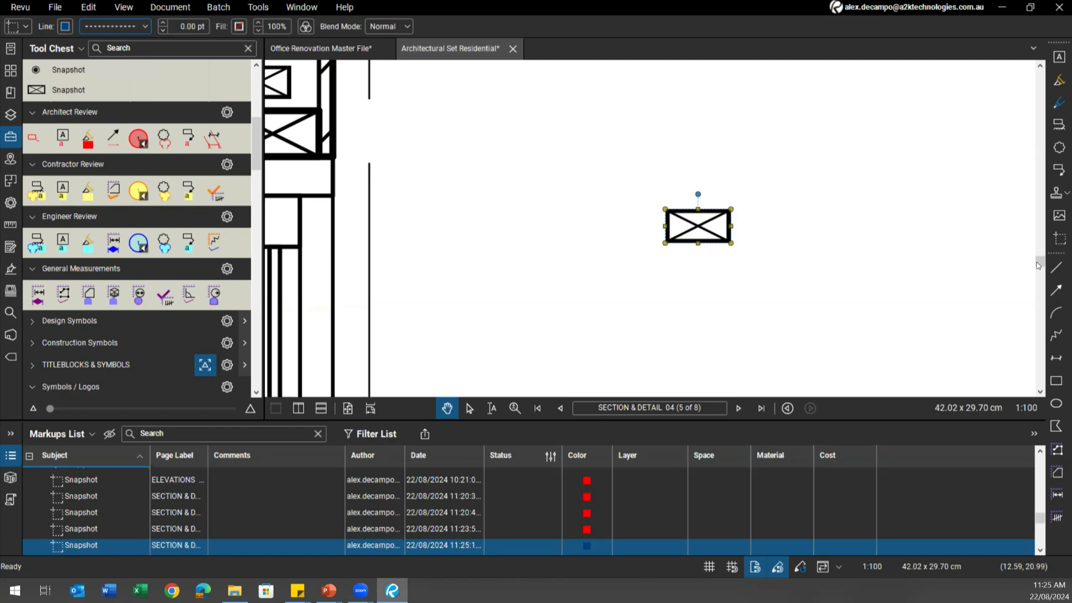
Draw a red rectangle matching the timber member's size beside it and cross it with two diagonal lines
{"action": "left_click", "coordinate": [1054, 383]}
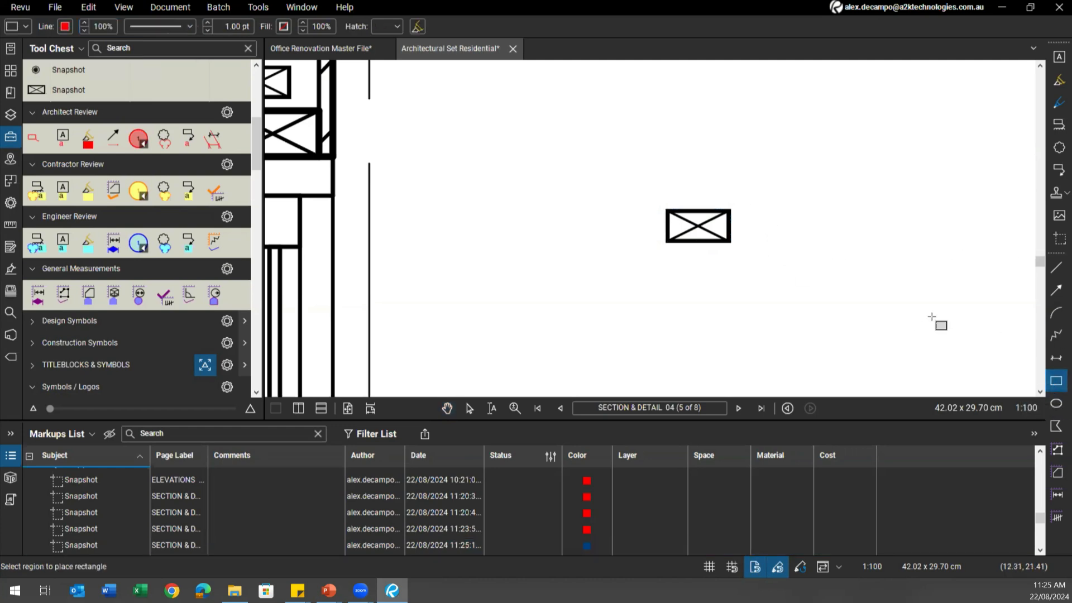
{"action": "mouse_move", "coordinate": [763, 208]}
{"action": "left_mouse_down"}
{"action": "mouse_move", "coordinate": [851, 252]}
{"action": "mouse_move", "coordinate": [828, 243]}
{"action": "left_mouse_up"}
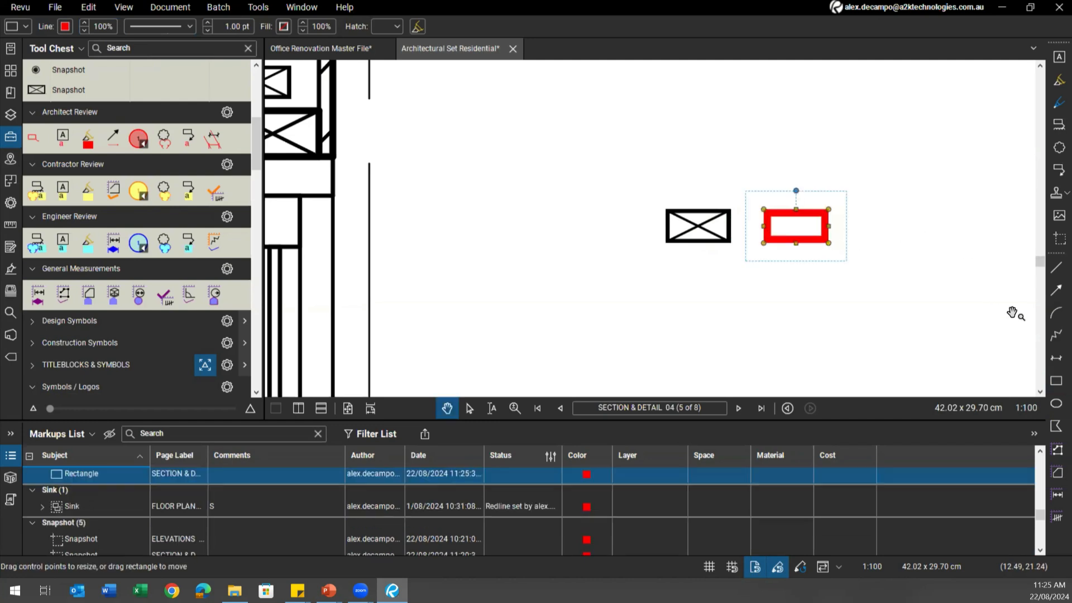
{"action": "left_click", "coordinate": [1051, 271]}
{"action": "mouse_move", "coordinate": [763, 210]}
{"action": "left_mouse_down"}
{"action": "mouse_move", "coordinate": [825, 239]}
{"action": "mouse_move", "coordinate": [767, 240]}
{"action": "mouse_move", "coordinate": [767, 213]}
{"action": "left_mouse_up"}
{"action": "left_click", "coordinate": [1053, 268]}
{"action": "left_click", "coordinate": [786, 222]}
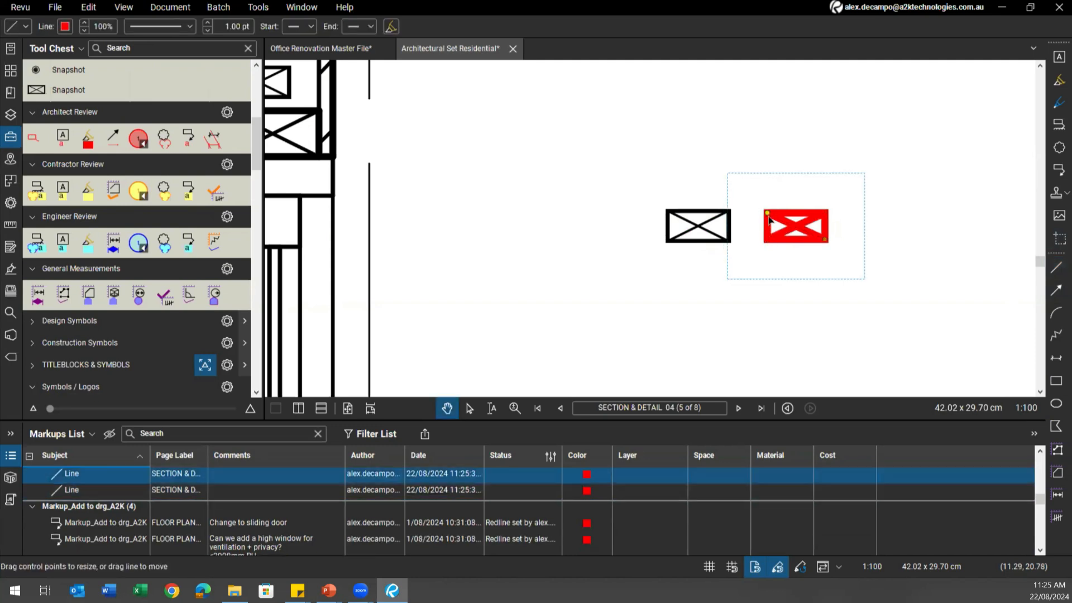
{"action": "left_click", "coordinate": [854, 260]}
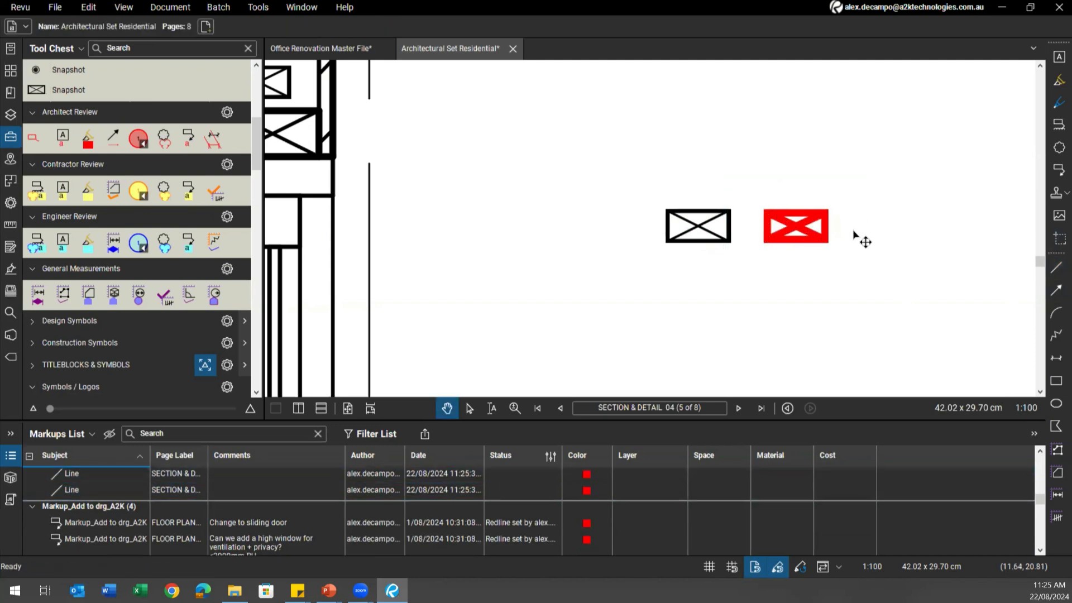
Select the red rectangle with both diagonals, move them a little to the right and group them
{"action": "left_click_drag", "start_coordinate": [854, 201], "coordinate": [764, 266]}
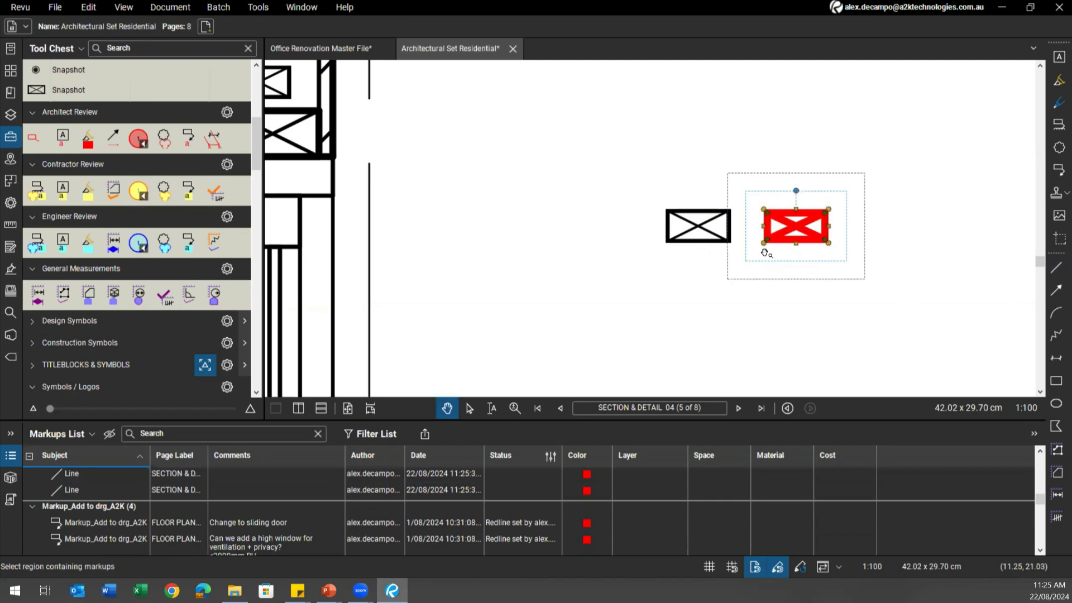
{"action": "left_click_drag", "start_coordinate": [800, 226], "coordinate": [891, 238]}
{"action": "left_click_drag", "start_coordinate": [807, 163], "coordinate": [999, 331]}
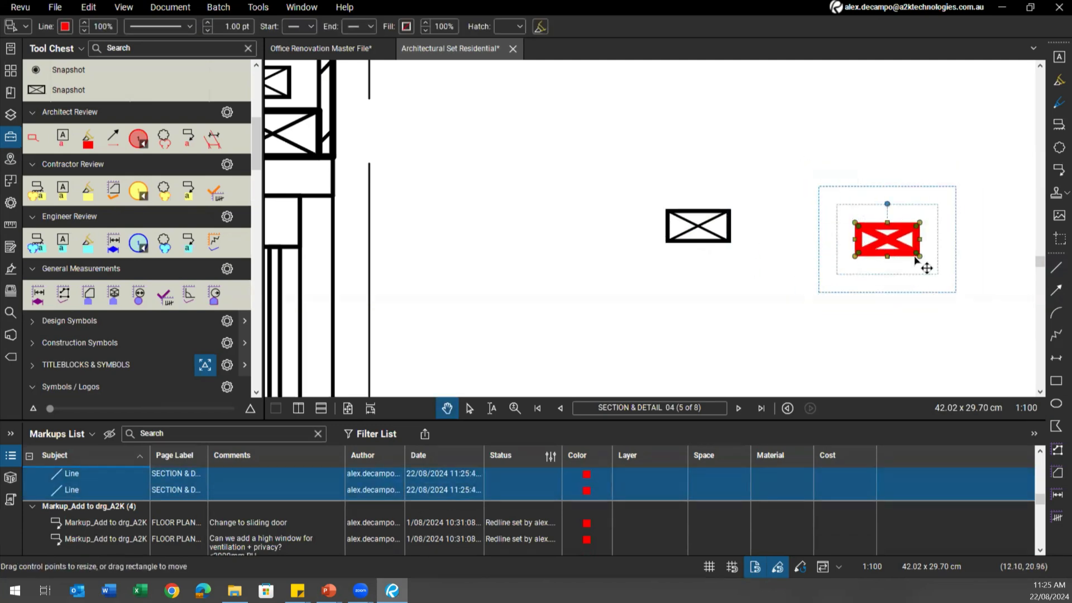
{"action": "scroll", "coordinate": [903, 255], "scroll_direction": "down", "scroll_amount": 1}
{"action": "right_click", "coordinate": [889, 246]}
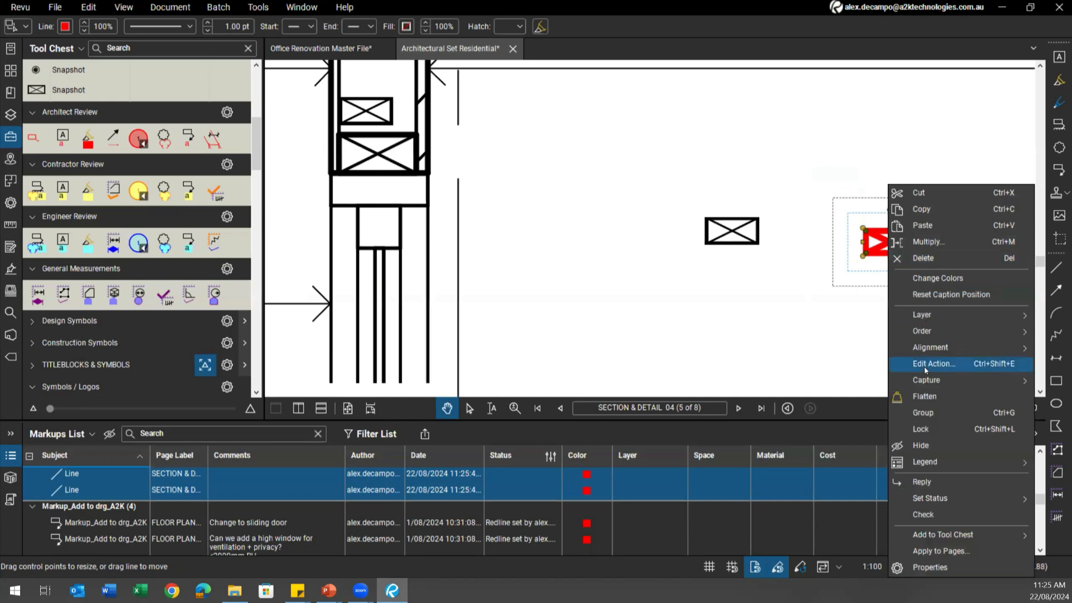
{"action": "left_click", "coordinate": [951, 413]}
{"action": "left_click", "coordinate": [876, 297]}
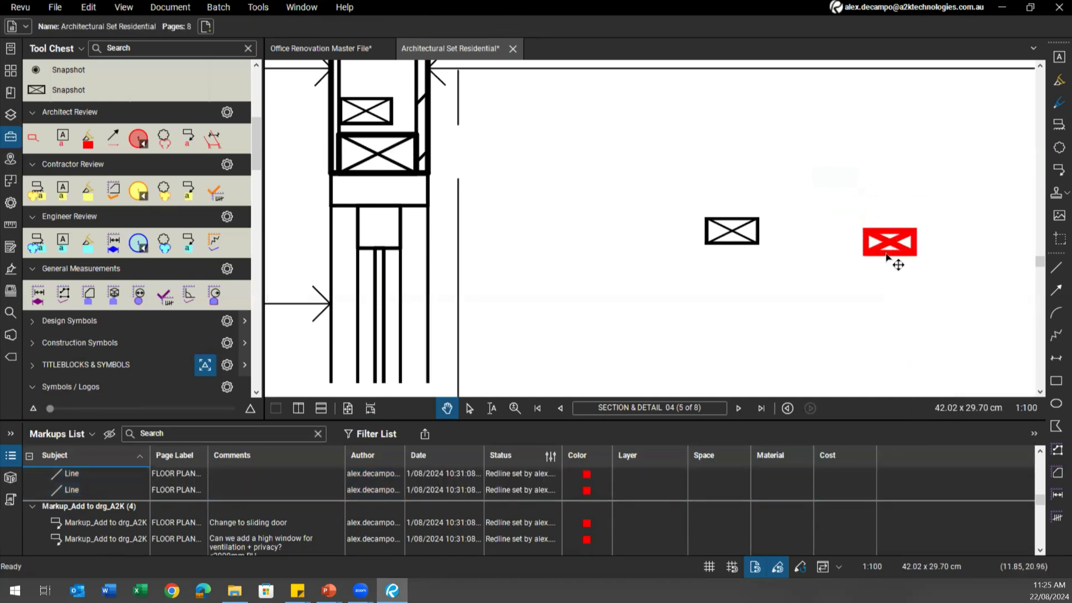
Move the grouped red timber symbol back so it sits close beside the black snapshot symbol
{"action": "left_click", "coordinate": [903, 250]}
{"action": "left_click_drag", "start_coordinate": [888, 282], "coordinate": [815, 248]}
{"action": "scroll", "coordinate": [768, 226], "scroll_direction": "up", "scroll_amount": 2}
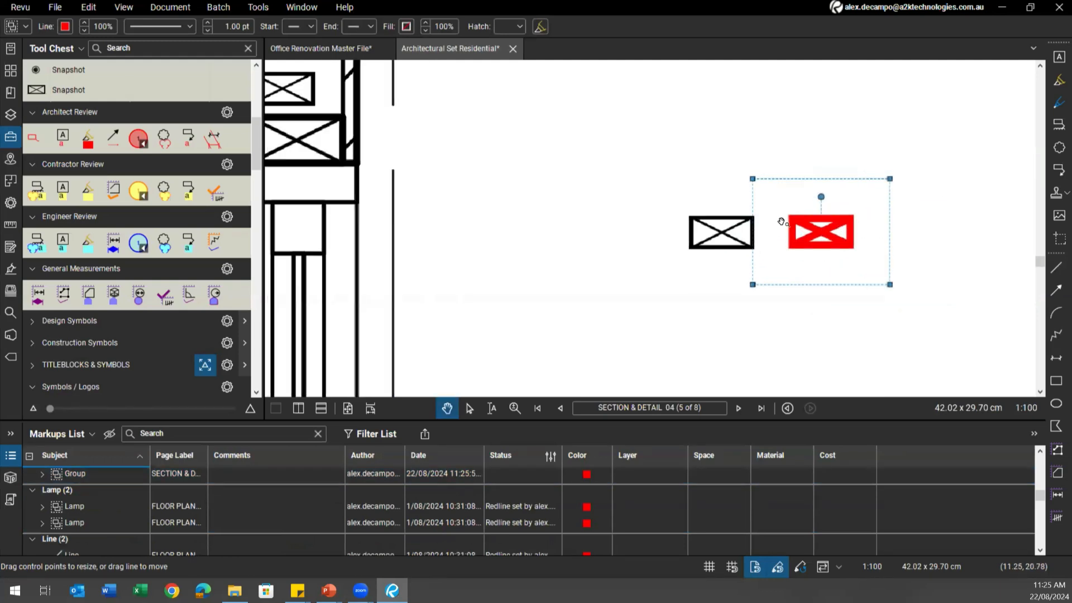
Compare the black snapshot symbol with the red group, and examine the linework of the eaves detail and staircase section
{"action": "left_click", "coordinate": [686, 239]}
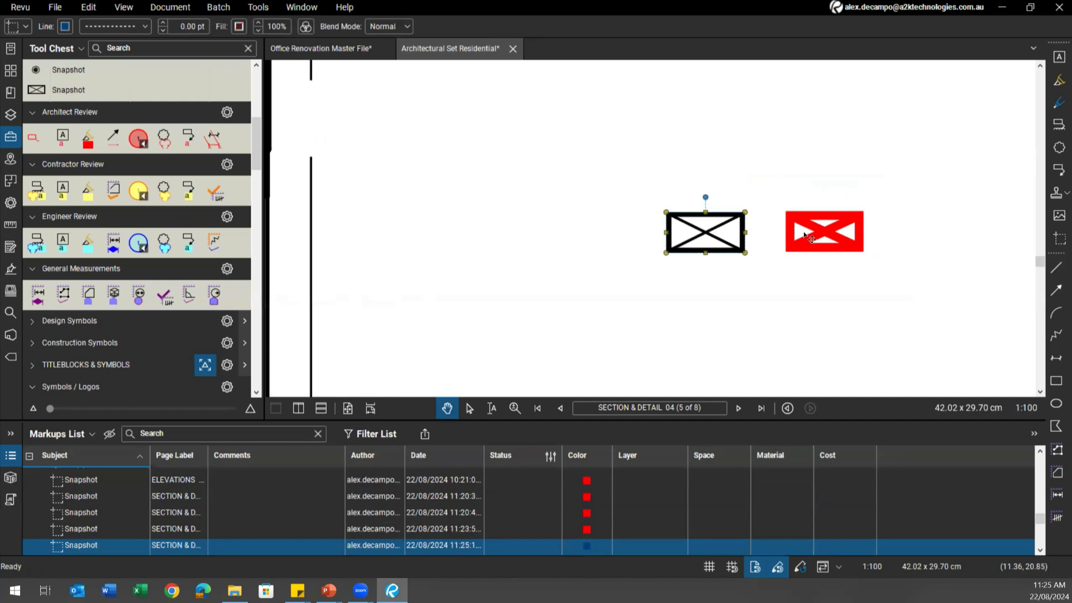
{"action": "left_click", "coordinate": [809, 238]}
{"action": "left_click", "coordinate": [705, 239]}
{"action": "scroll", "coordinate": [717, 243], "scroll_direction": "down", "scroll_amount": 3}
{"action": "scroll", "coordinate": [671, 274], "scroll_direction": "down", "scroll_amount": 5}
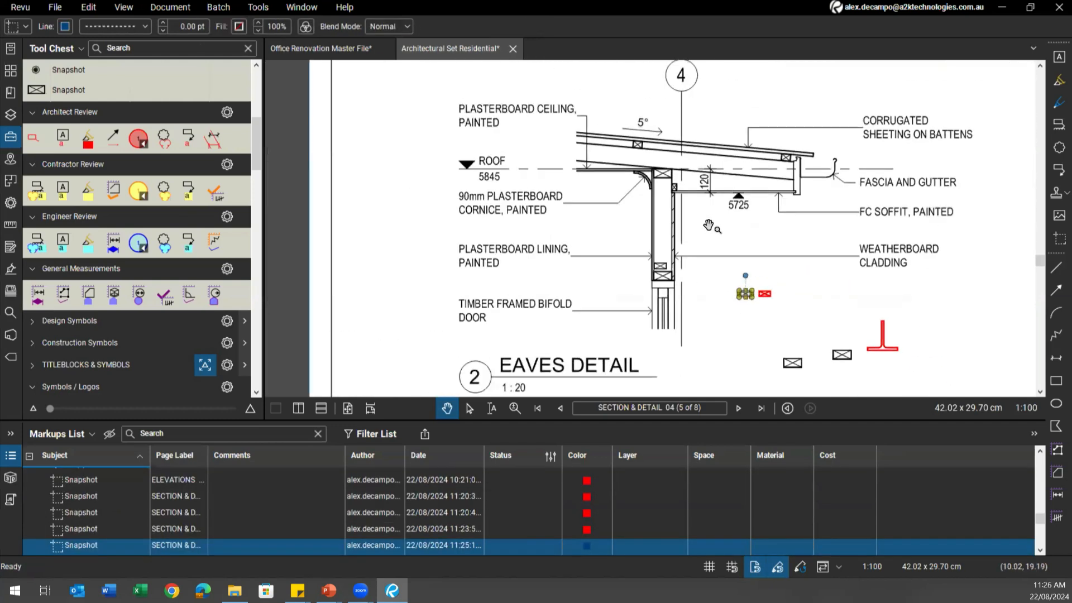
{"action": "scroll", "coordinate": [733, 163], "scroll_direction": "up", "scroll_amount": 4}
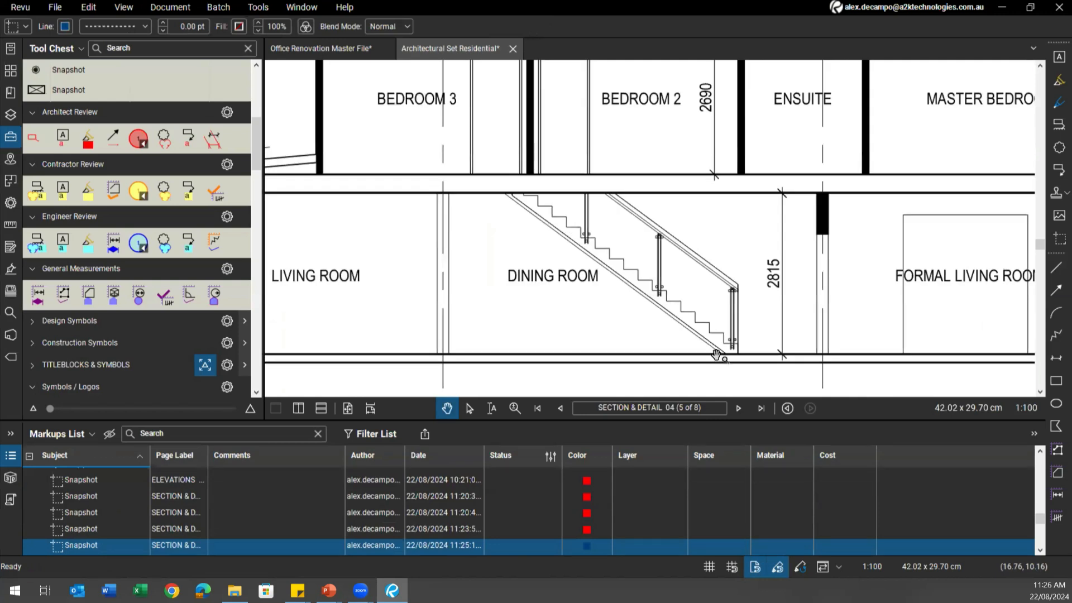
{"action": "scroll", "coordinate": [639, 322], "scroll_direction": "down", "scroll_amount": 1}
{"action": "left_click_drag", "start_coordinate": [639, 322], "coordinate": [754, 77]}
{"action": "left_click_drag", "start_coordinate": [676, 329], "coordinate": [699, 159]}
{"action": "scroll", "coordinate": [665, 235], "scroll_direction": "up", "scroll_amount": 6}
{"action": "left_click_drag", "start_coordinate": [634, 347], "coordinate": [715, 272]}
Set the red grouped timber symbol's line style to dashed
{"action": "left_click", "coordinate": [649, 190]}
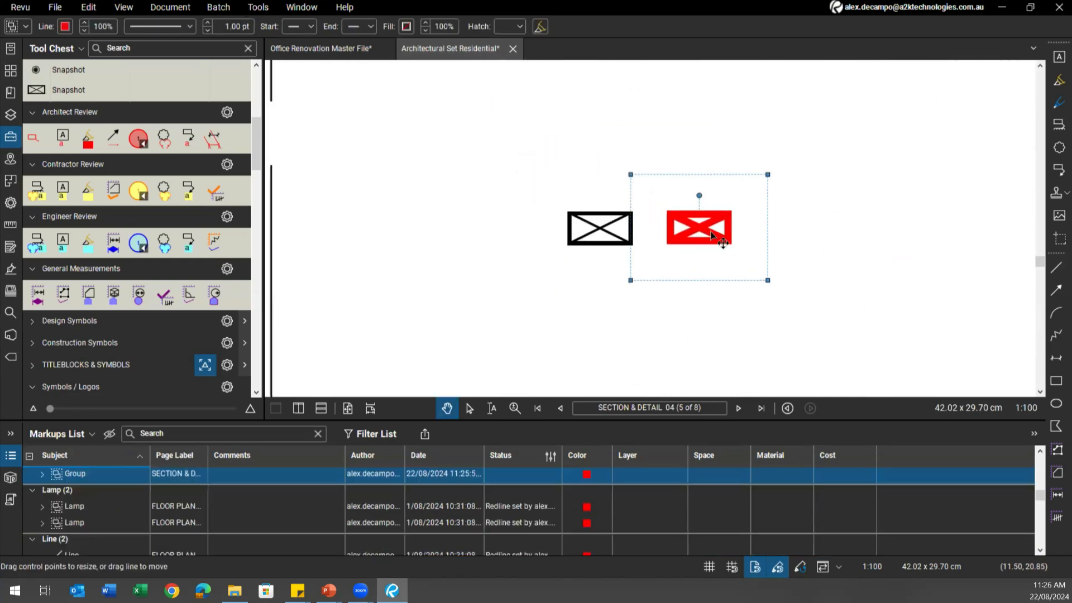
{"action": "scroll", "coordinate": [673, 229], "scroll_direction": "up", "scroll_amount": 1}
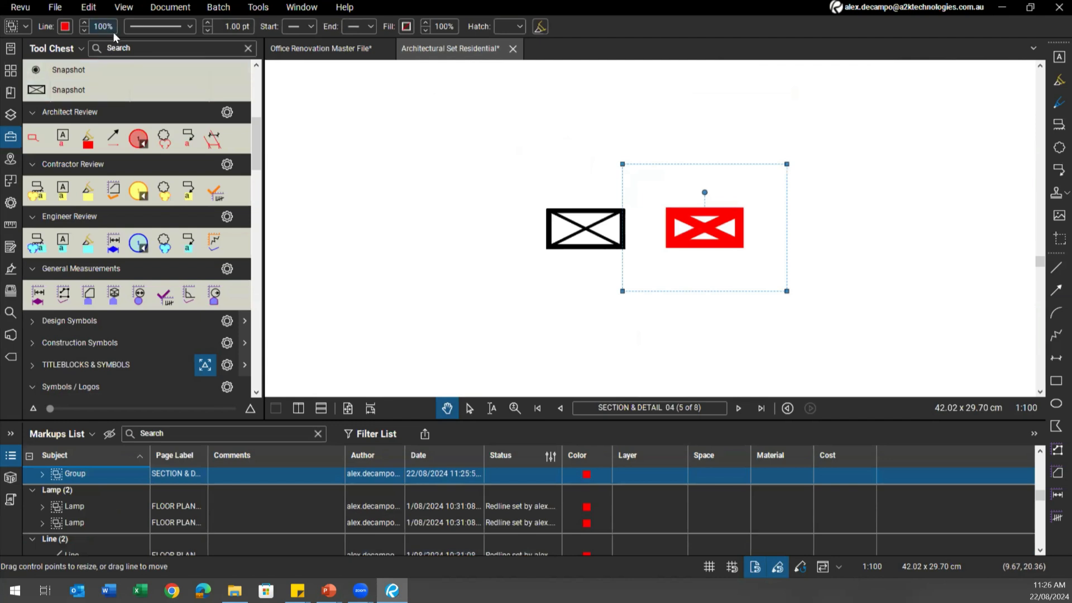
{"action": "left_click", "coordinate": [146, 26]}
{"action": "left_click", "coordinate": [128, 85]}
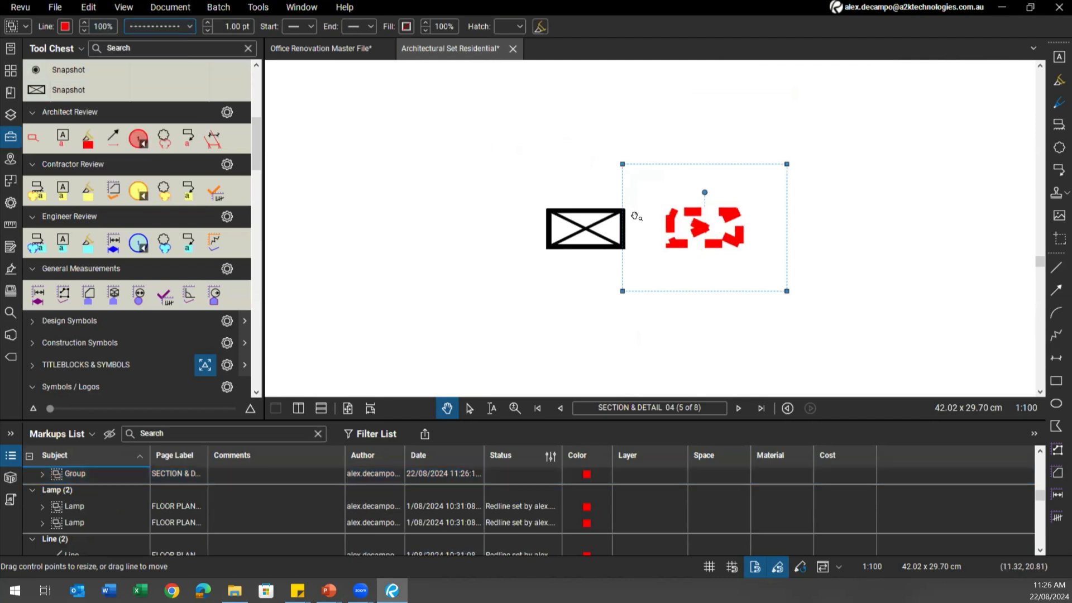
Thin the red group's lines to 0.50 pt, trying the Dashed 3 line style before returning it to Dashed 1
{"action": "left_click", "coordinate": [208, 32]}
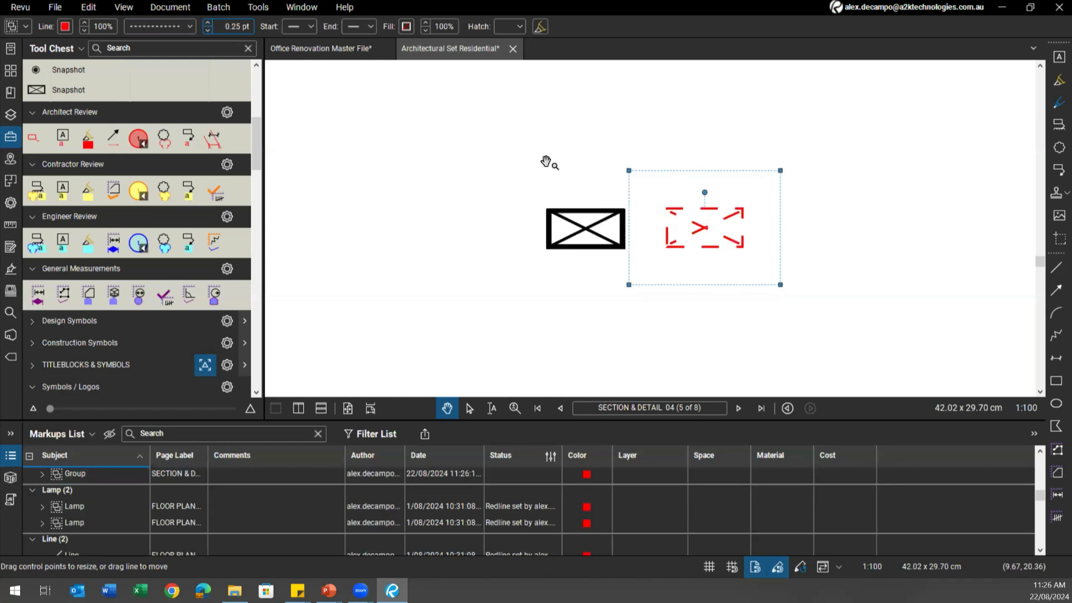
{"action": "left_click", "coordinate": [184, 26]}
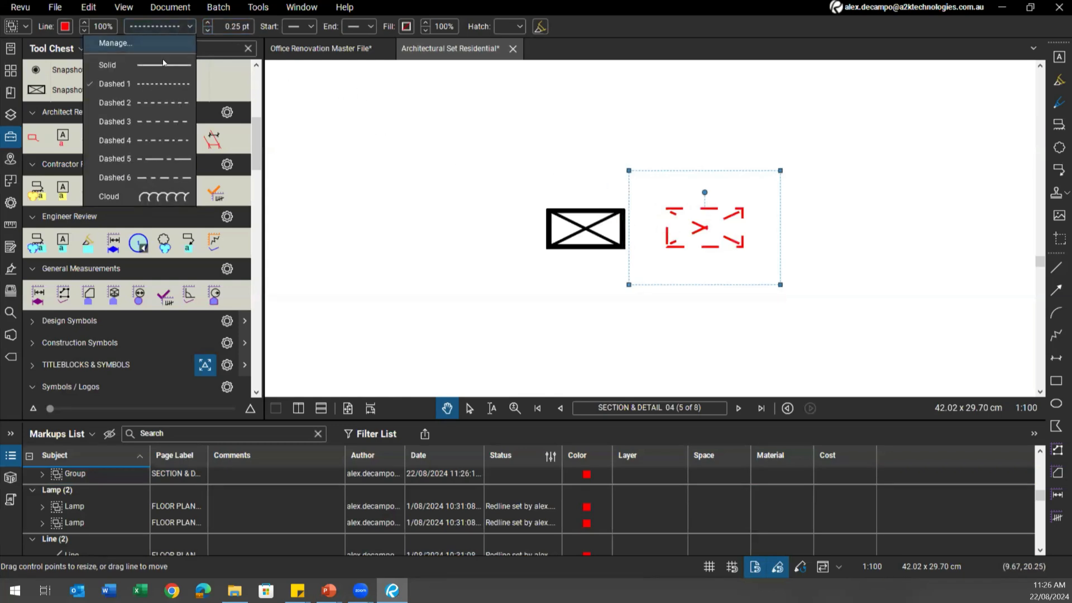
{"action": "left_click", "coordinate": [139, 122]}
{"action": "left_click", "coordinate": [189, 28]}
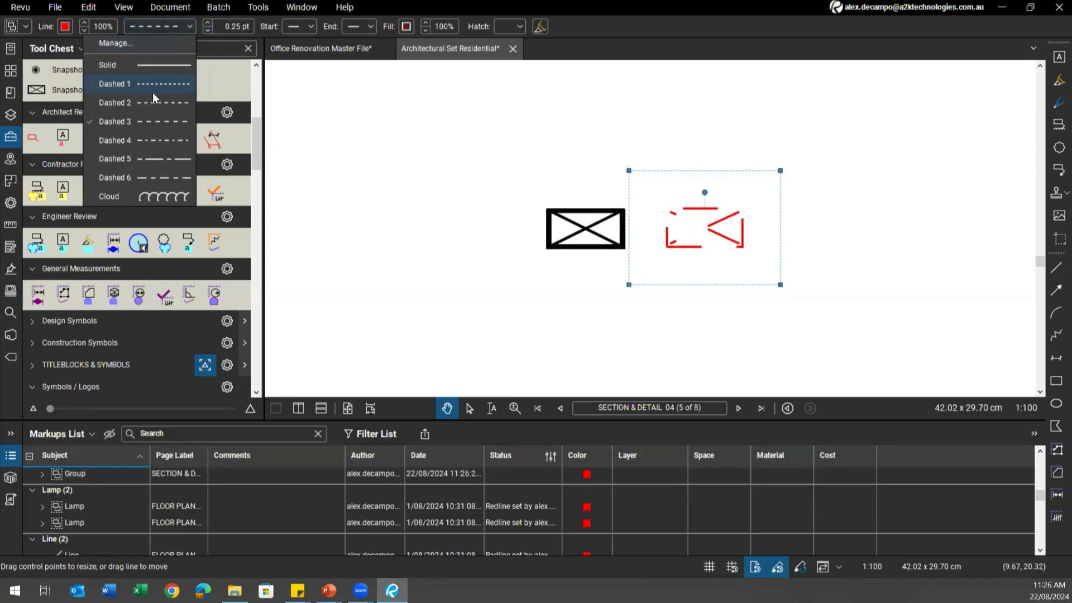
{"action": "left_click", "coordinate": [134, 82]}
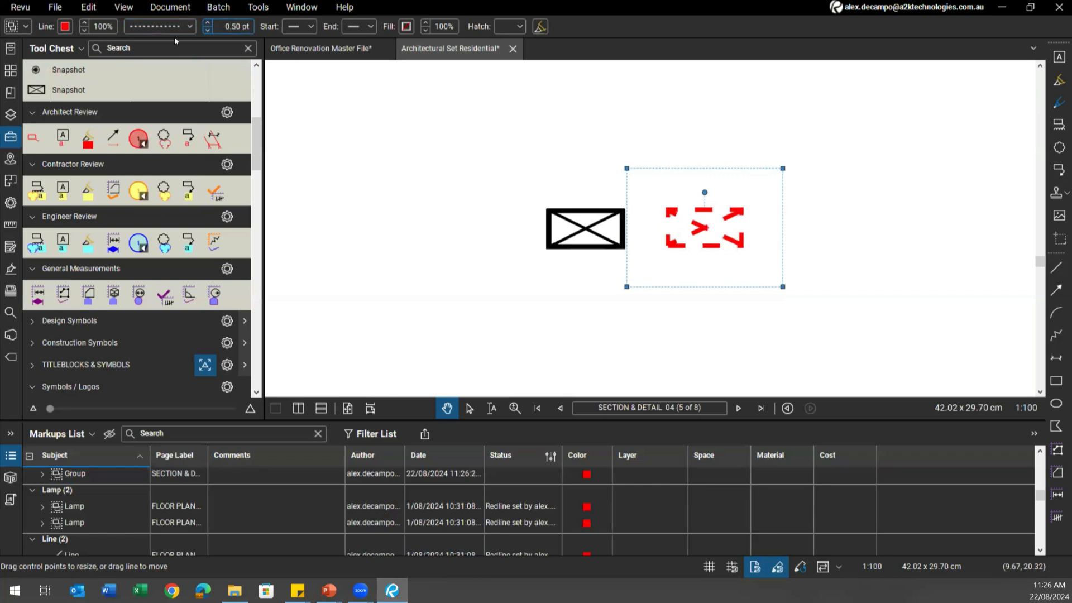
Recolour the dashed group's lines dark blue and try a Vertical hatch on it
{"action": "left_click", "coordinate": [66, 29]}
{"action": "left_click", "coordinate": [68, 67]}
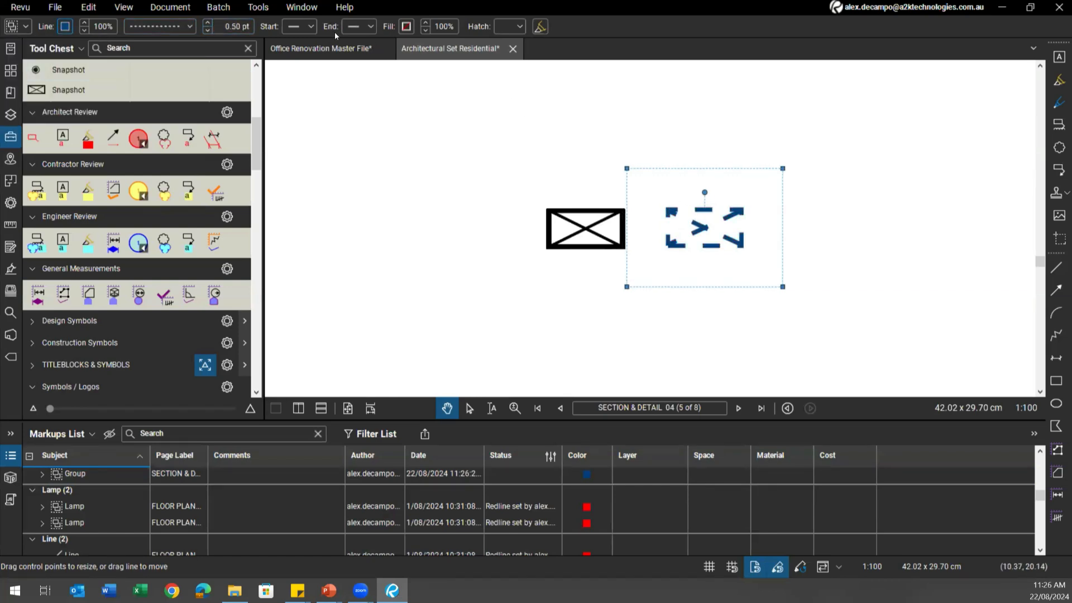
{"action": "left_click", "coordinate": [516, 27]}
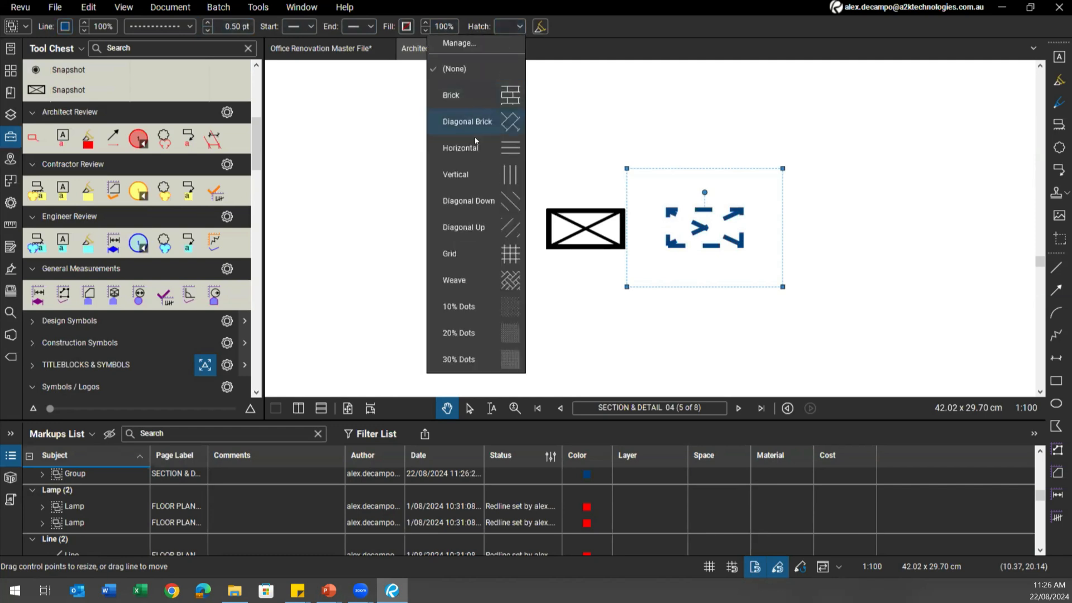
{"action": "left_click", "coordinate": [470, 174]}
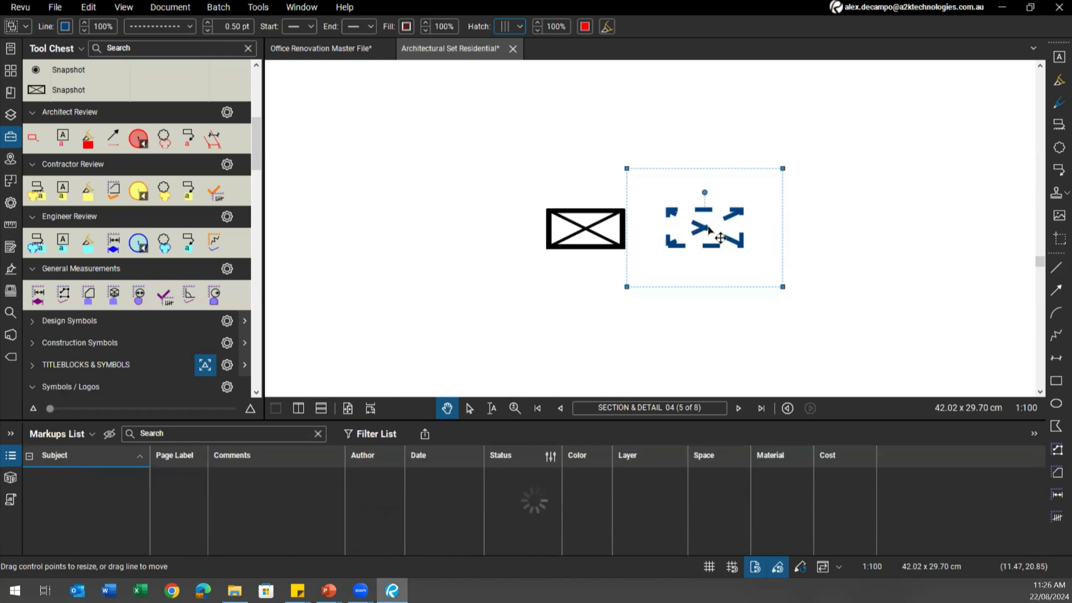
Set the blue grouped timber symbol's line colour to black and its line style to Solid
{"action": "scroll", "coordinate": [703, 251], "scroll_direction": "down", "scroll_amount": 6}
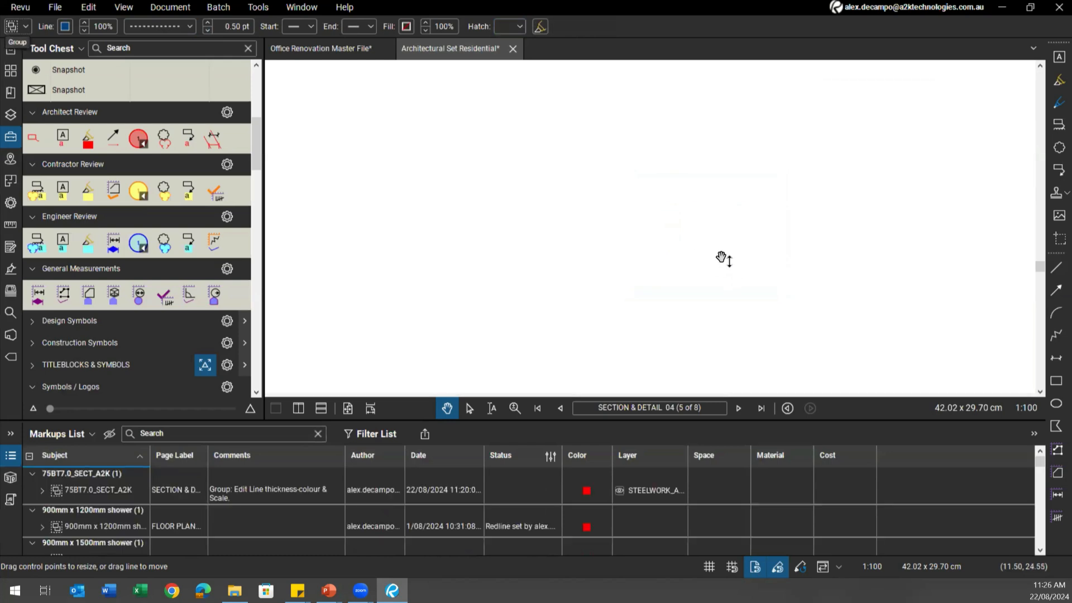
{"action": "scroll", "coordinate": [722, 257], "scroll_direction": "down", "scroll_amount": 4}
{"action": "left_click", "coordinate": [730, 268]}
{"action": "scroll", "coordinate": [730, 268], "scroll_direction": "down", "scroll_amount": 2}
{"action": "left_click", "coordinate": [730, 268]}
{"action": "scroll", "coordinate": [730, 269], "scroll_direction": "down", "scroll_amount": 2}
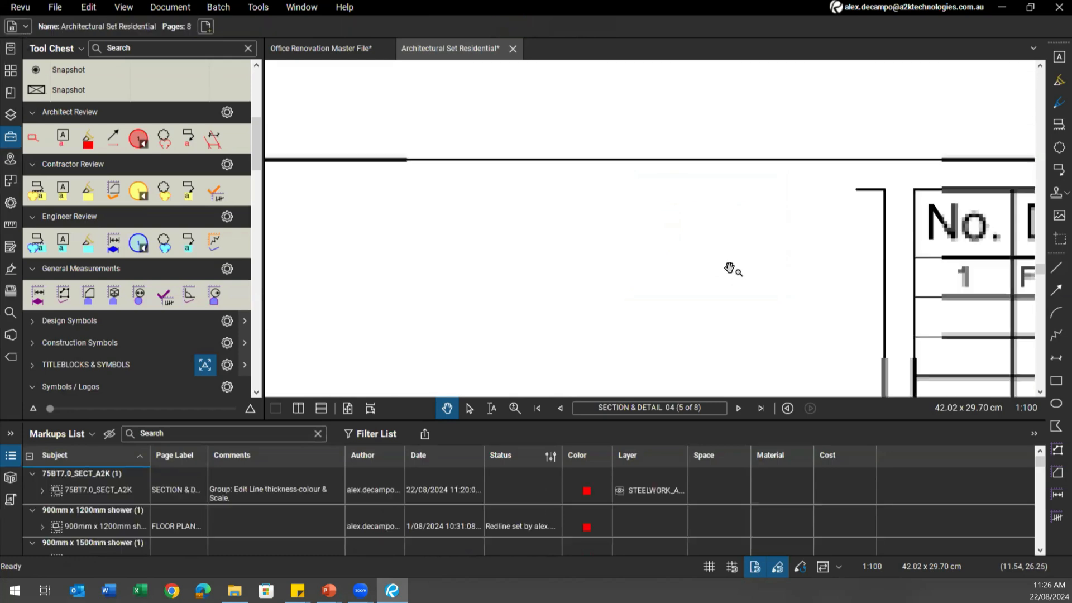
{"action": "scroll", "coordinate": [730, 269], "scroll_direction": "down", "scroll_amount": 5}
{"action": "left_click_drag", "start_coordinate": [726, 138], "coordinate": [614, 235]}
{"action": "scroll", "coordinate": [615, 234], "scroll_direction": "up", "scroll_amount": 7}
{"action": "left_click", "coordinate": [637, 144]}
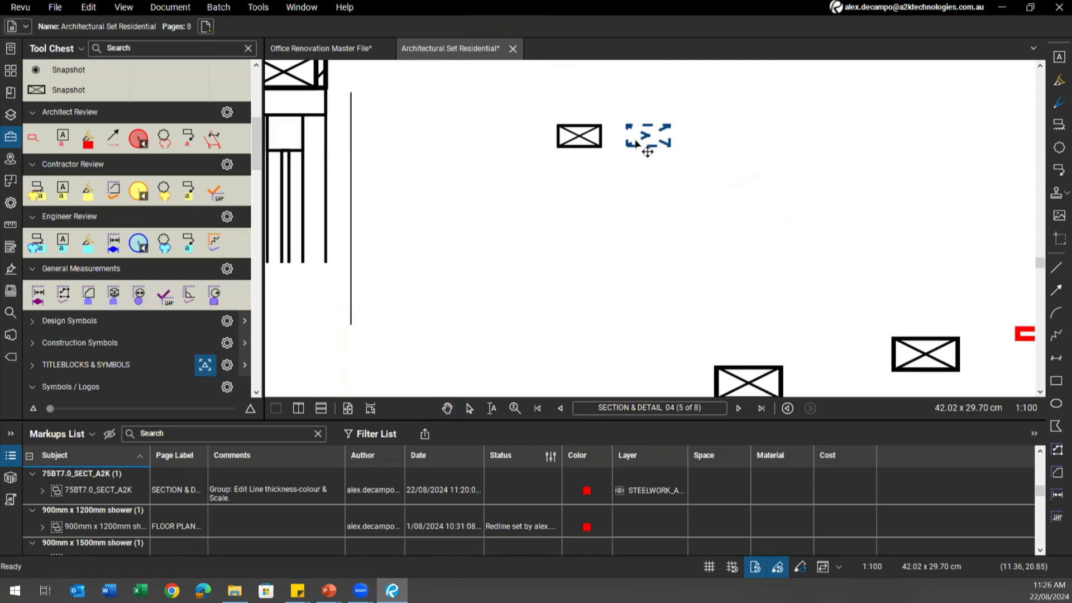
{"action": "left_click_drag", "start_coordinate": [603, 168], "coordinate": [627, 230]}
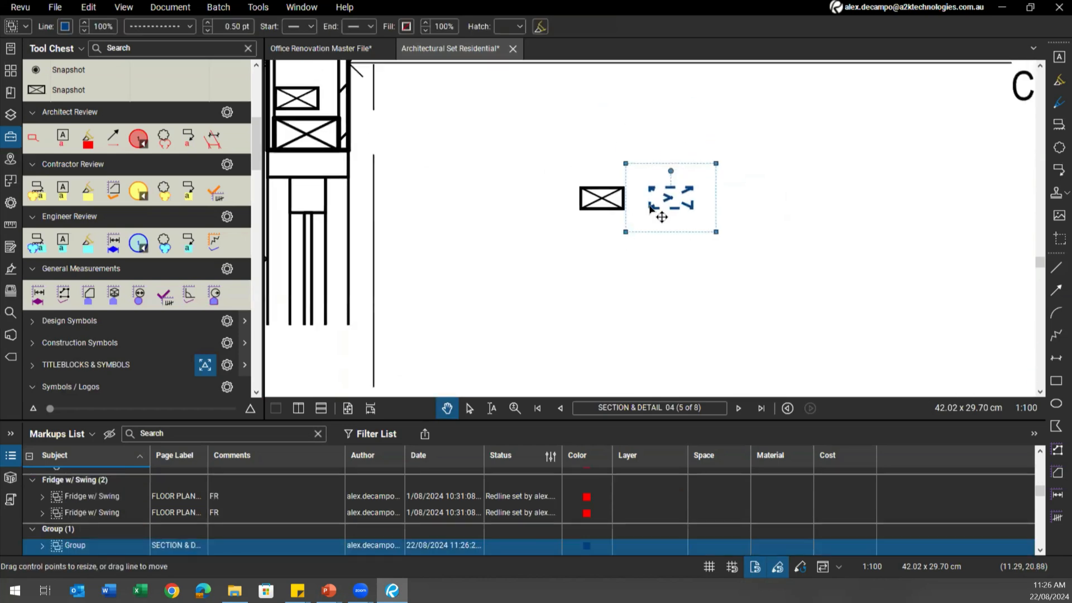
{"action": "left_click", "coordinate": [65, 27]}
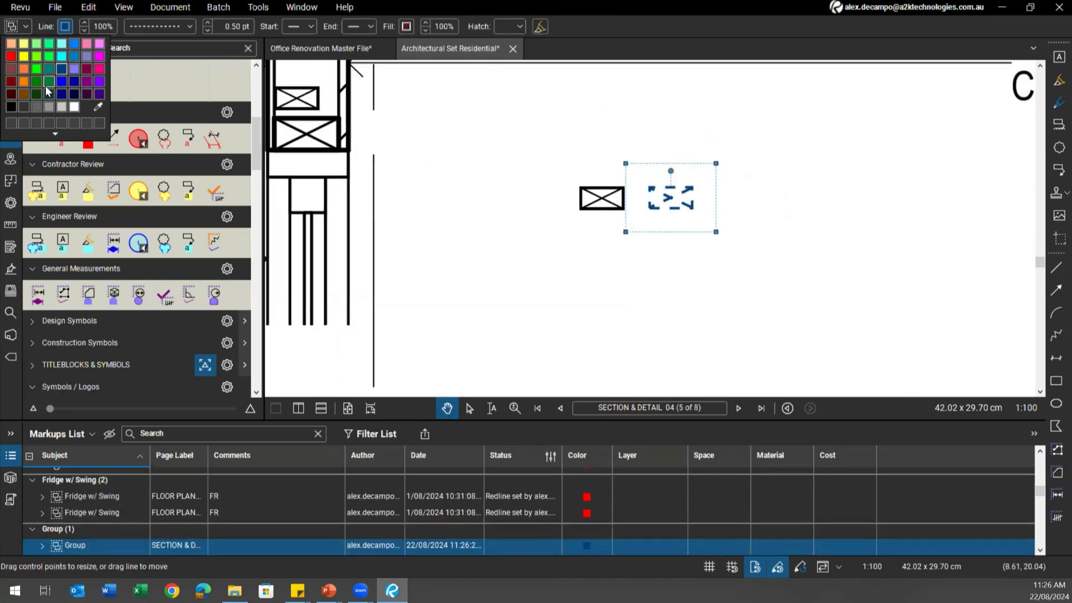
{"action": "left_click", "coordinate": [11, 106]}
{"action": "left_click", "coordinate": [159, 26]}
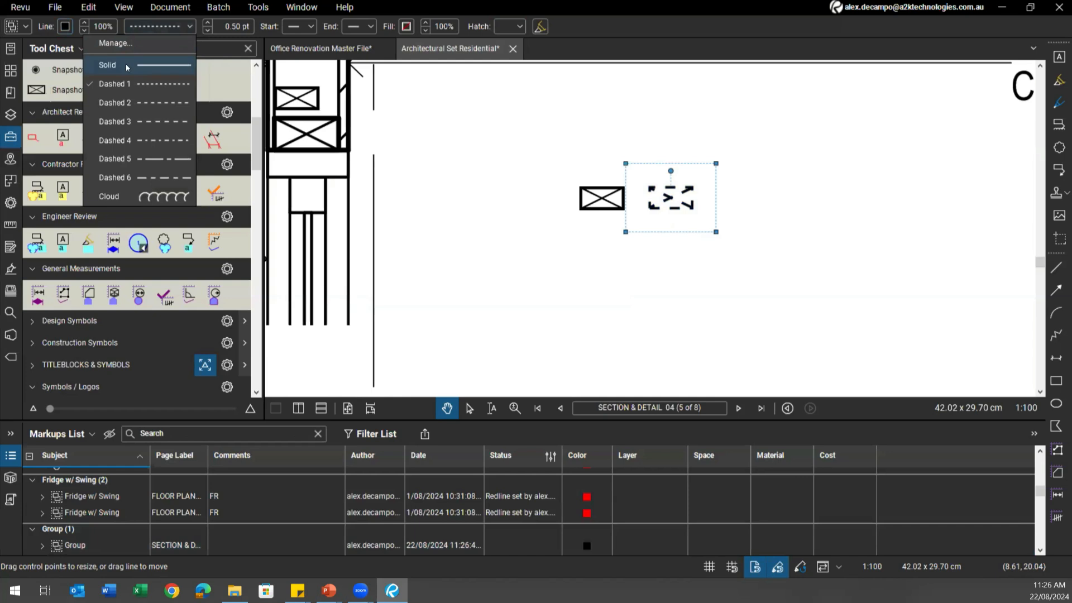
{"action": "left_click", "coordinate": [129, 65]}
Add the black grouped timber symbol to the My Tools set and place a copy from there just below the original
{"action": "right_click", "coordinate": [662, 202]}
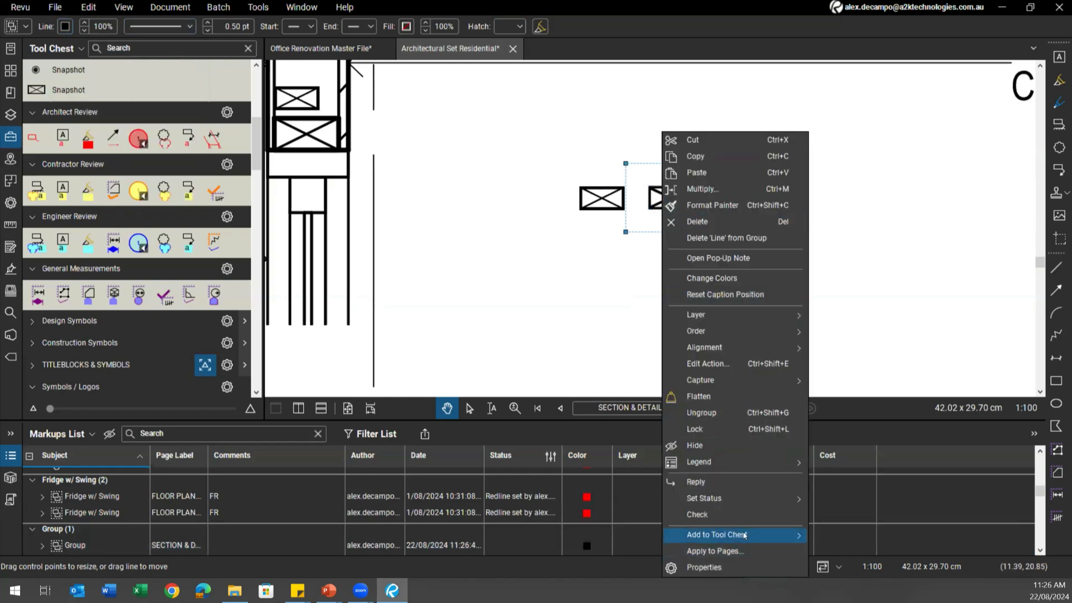
{"action": "mouse_move", "coordinate": [737, 534]}
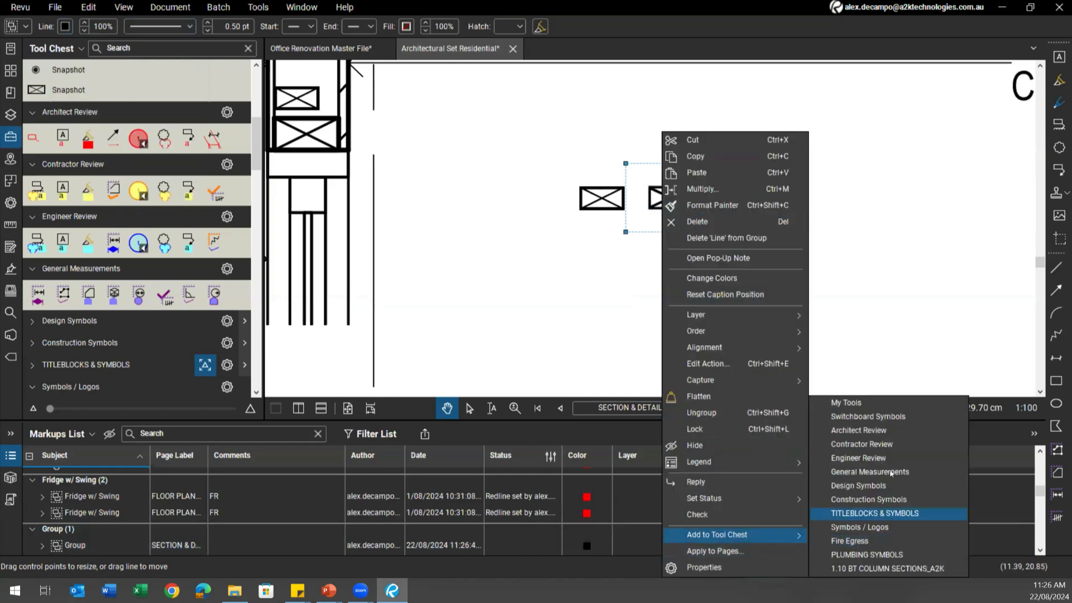
{"action": "left_click", "coordinate": [836, 402]}
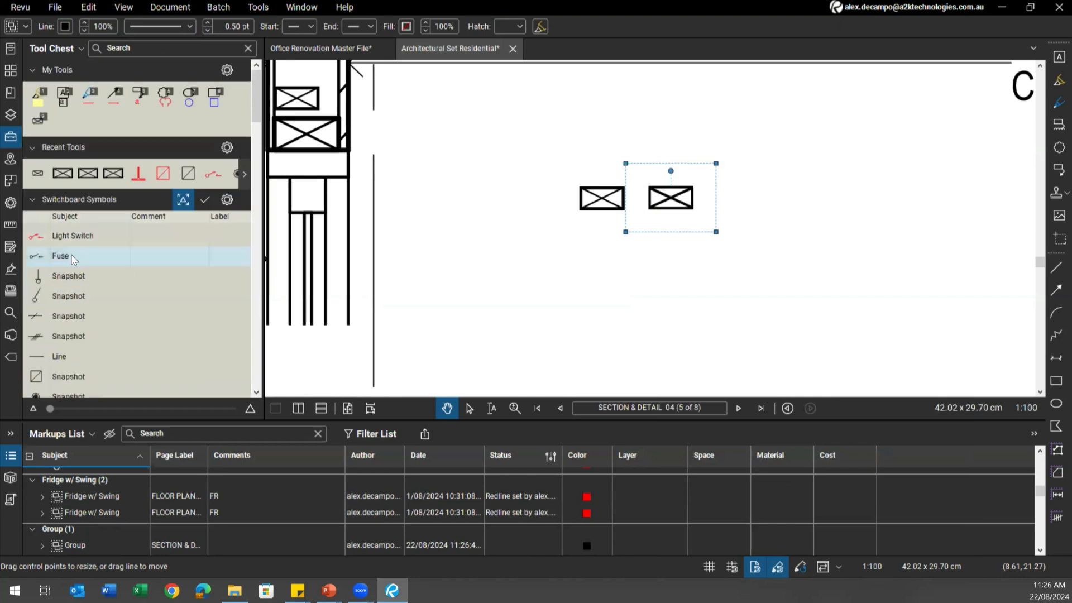
{"action": "left_click", "coordinate": [38, 120]}
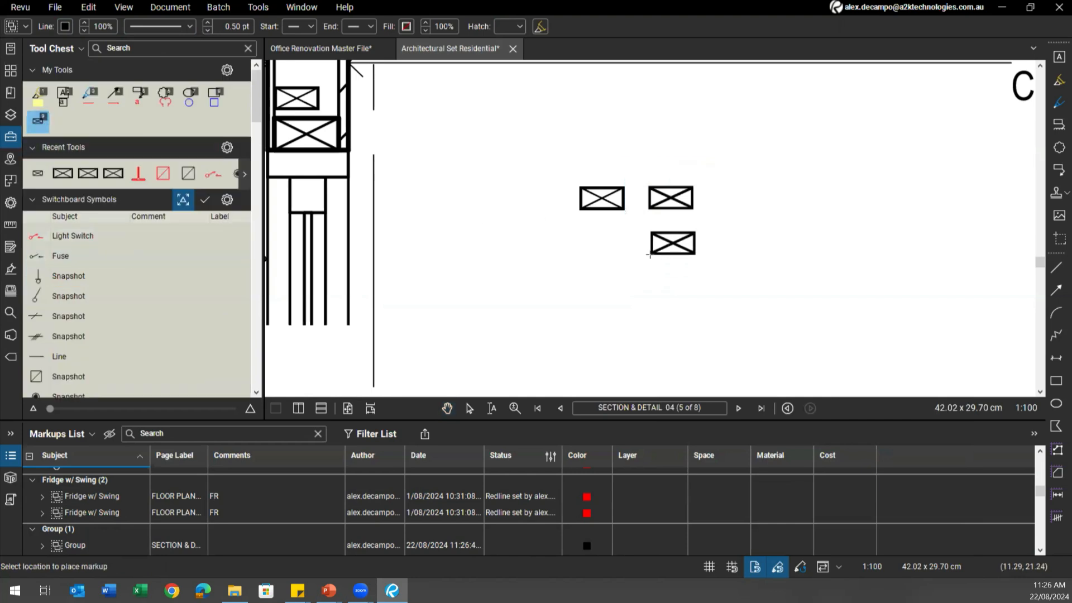
{"action": "left_click", "coordinate": [672, 243]}
Place the crossed-rectangle snapshot from the Switchboard Symbols set beside the new group copy, below the existing snapshot symbol
{"action": "scroll", "coordinate": [57, 262], "scroll_direction": "down", "scroll_amount": 3}
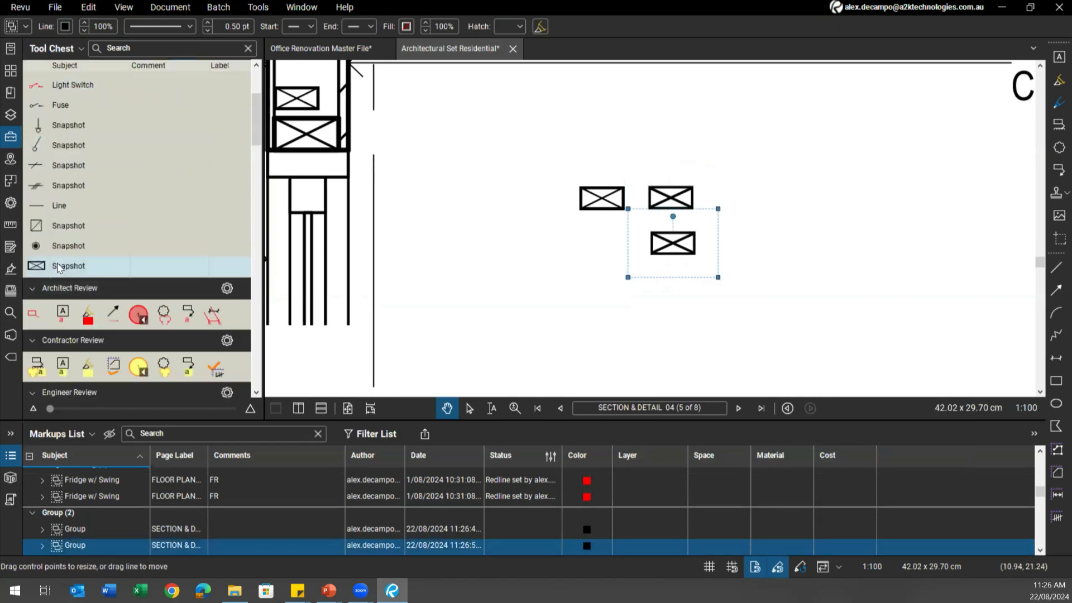
{"action": "left_click", "coordinate": [57, 263]}
{"action": "left_click", "coordinate": [582, 251]}
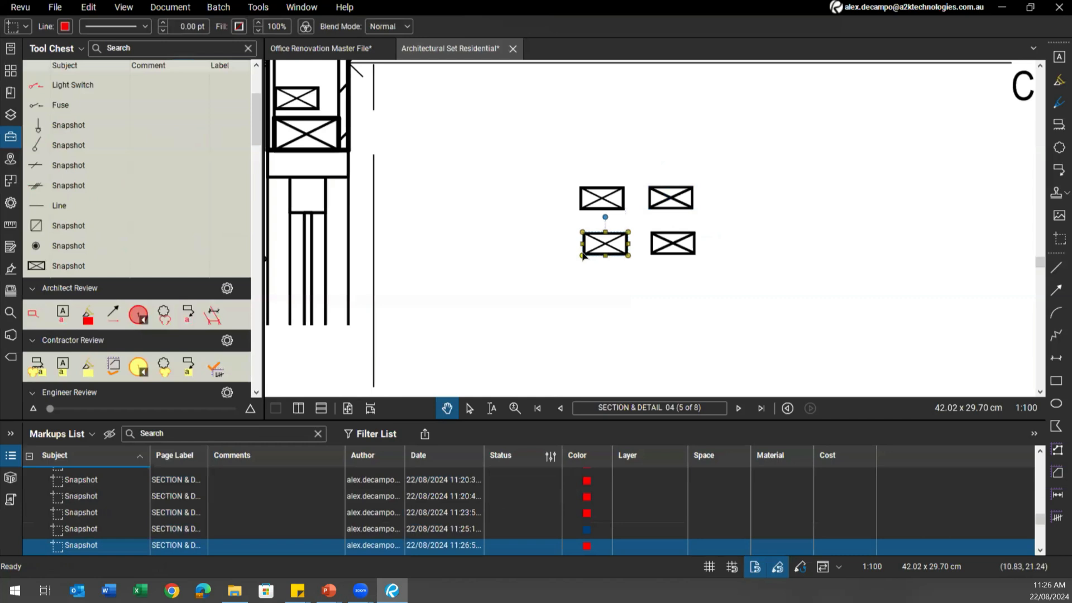
{"action": "left_click", "coordinate": [675, 249]}
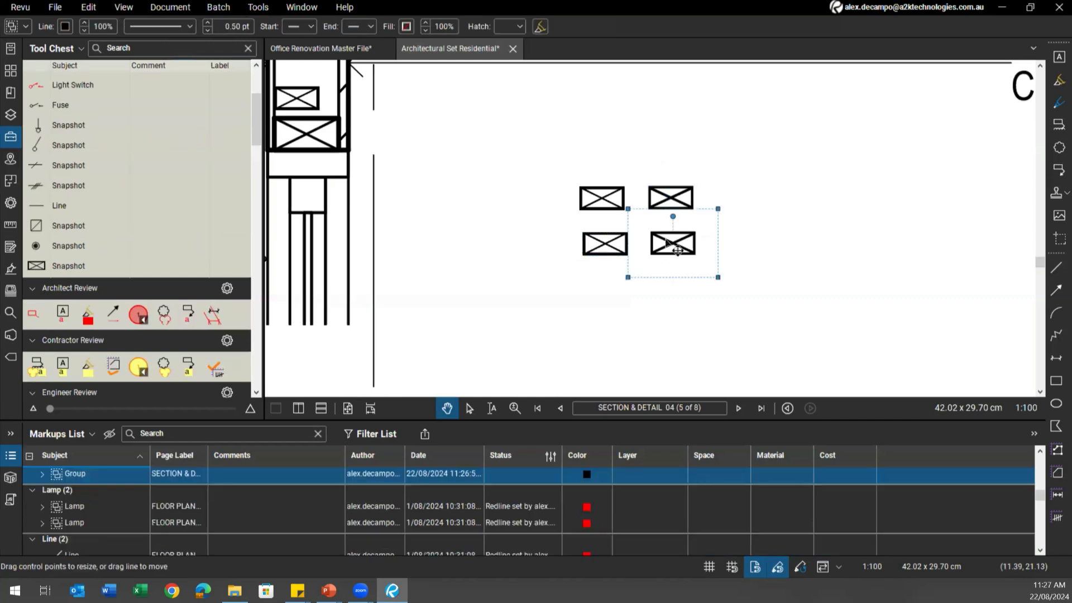
{"action": "left_click", "coordinate": [798, 251]}
Switch to the Office Renovation Master File and go to the ceiling height marker in the E103 page's general RCP legend
{"action": "scroll", "coordinate": [798, 251], "scroll_direction": "down", "scroll_amount": 5}
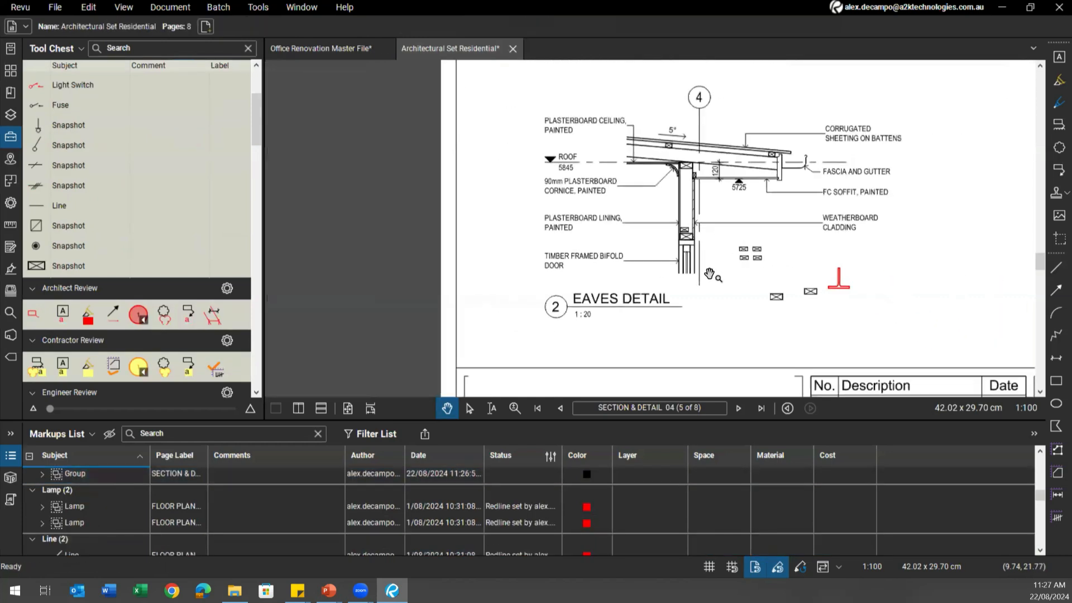
{"action": "scroll", "coordinate": [622, 307], "scroll_direction": "down", "scroll_amount": 3}
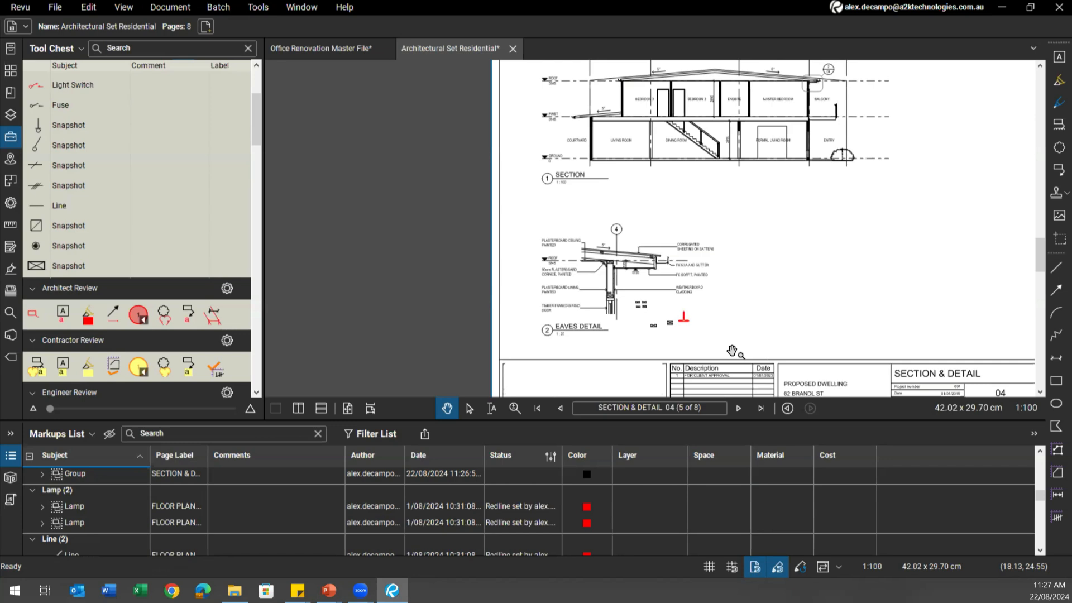
{"action": "scroll", "coordinate": [363, 84], "scroll_direction": "down", "scroll_amount": 3}
{"action": "left_click", "coordinate": [357, 52]}
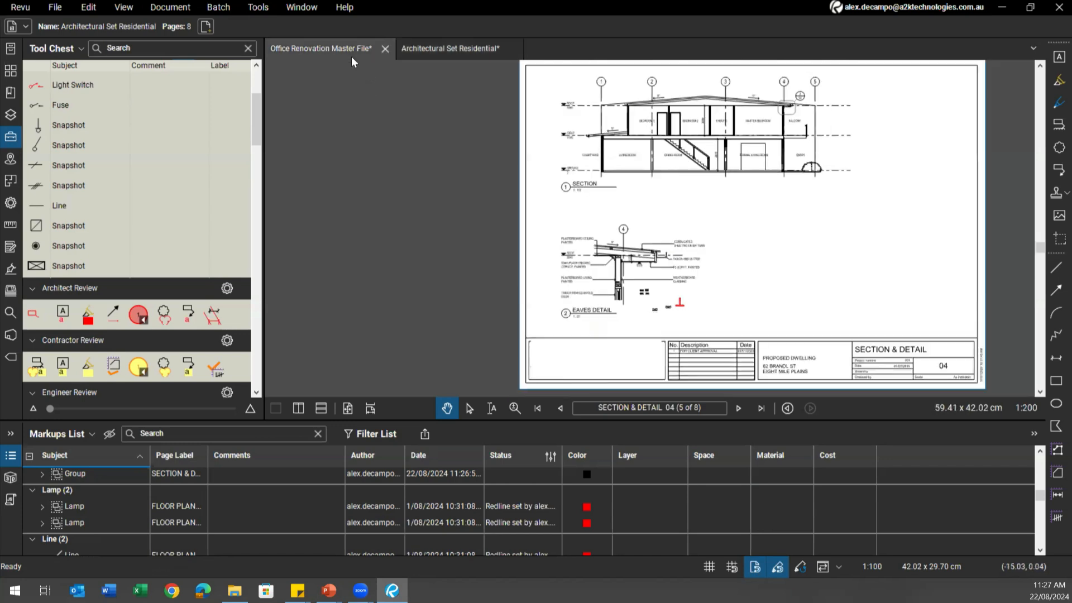
{"action": "scroll", "coordinate": [720, 190], "scroll_direction": "up", "scroll_amount": 4}
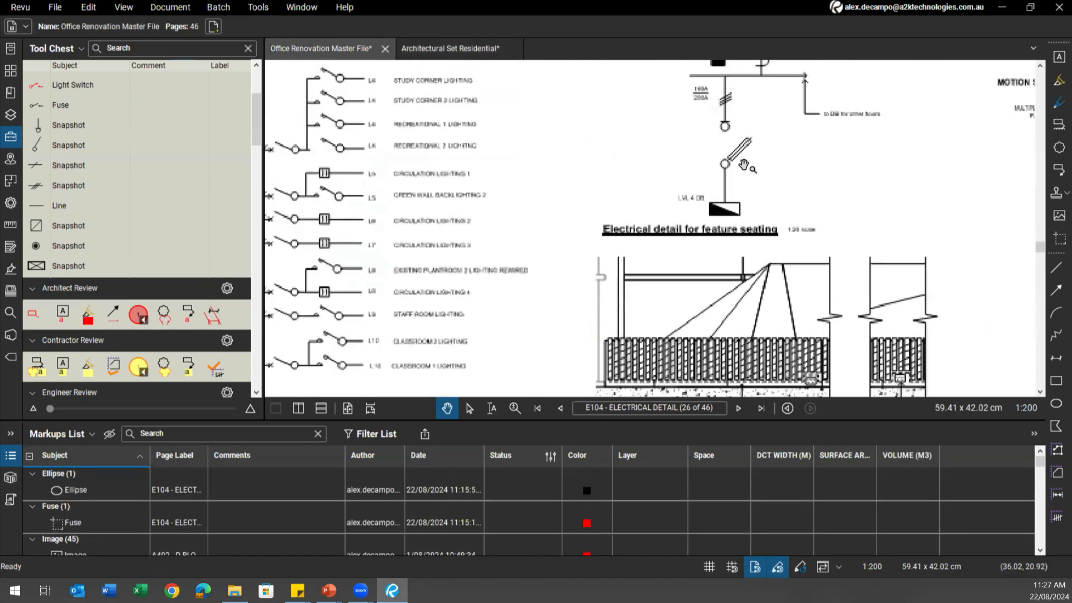
{"action": "scroll", "coordinate": [690, 157], "scroll_direction": "down", "scroll_amount": 3}
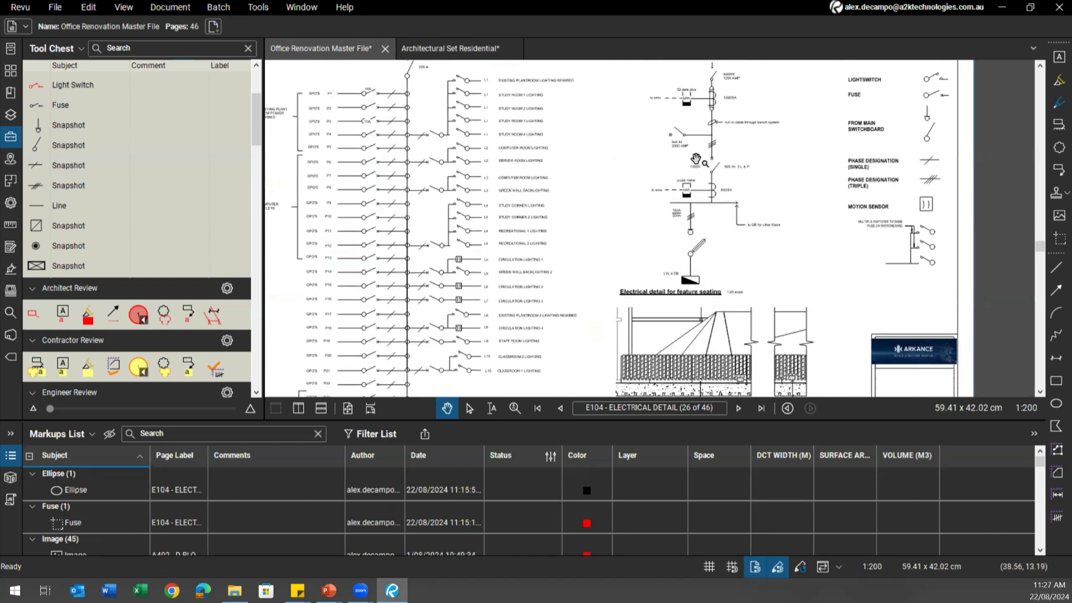
{"action": "scroll", "coordinate": [704, 187], "scroll_direction": "down", "scroll_amount": 2}
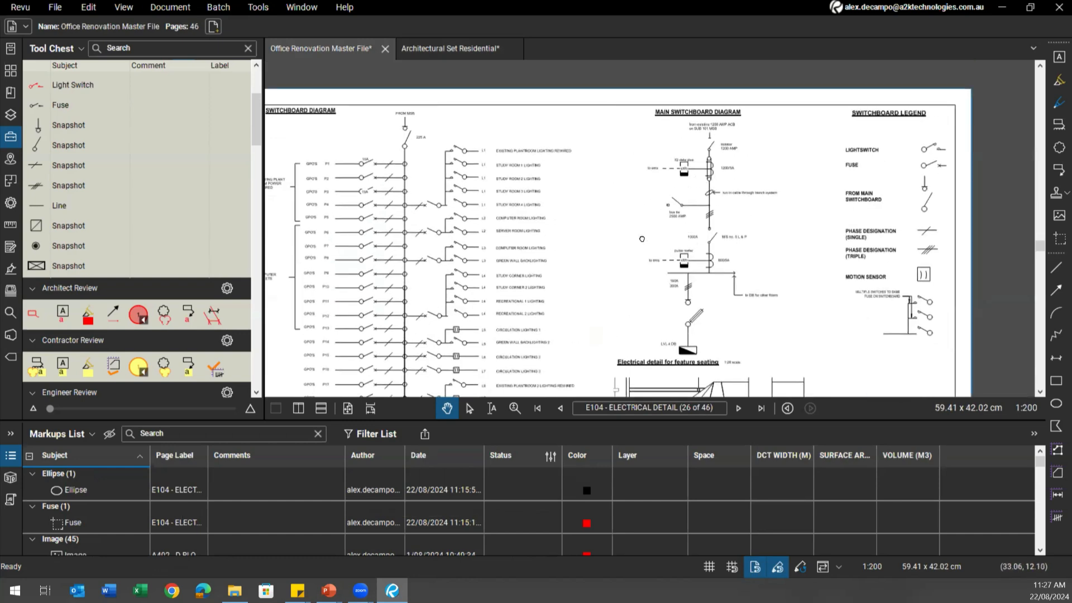
{"action": "left_click", "coordinate": [561, 410]}
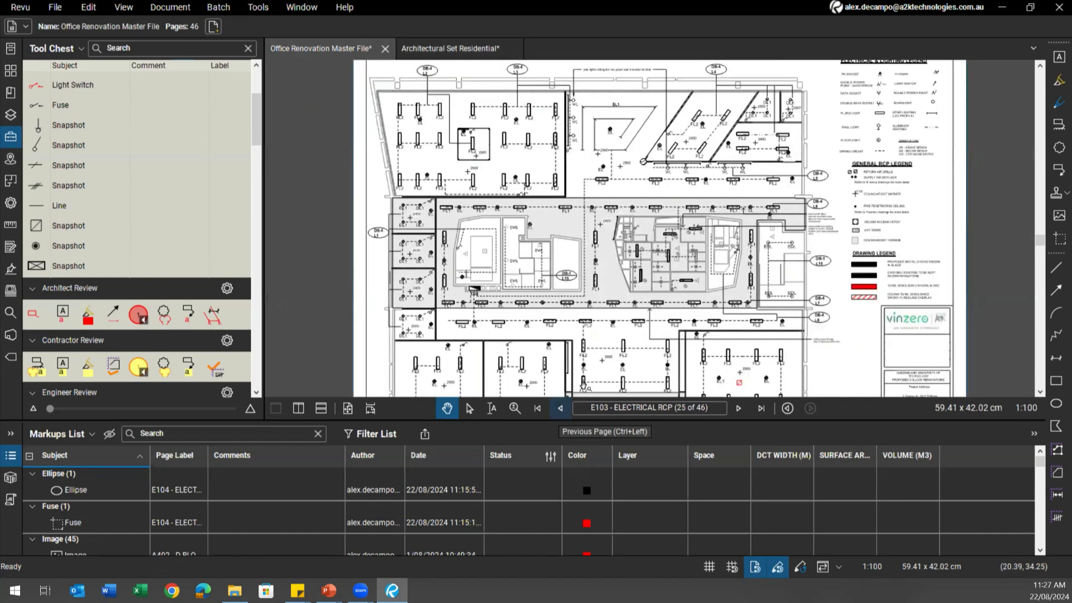
{"action": "scroll", "coordinate": [841, 223], "scroll_direction": "up", "scroll_amount": 3}
{"action": "scroll", "coordinate": [842, 223], "scroll_direction": "up", "scroll_amount": 3}
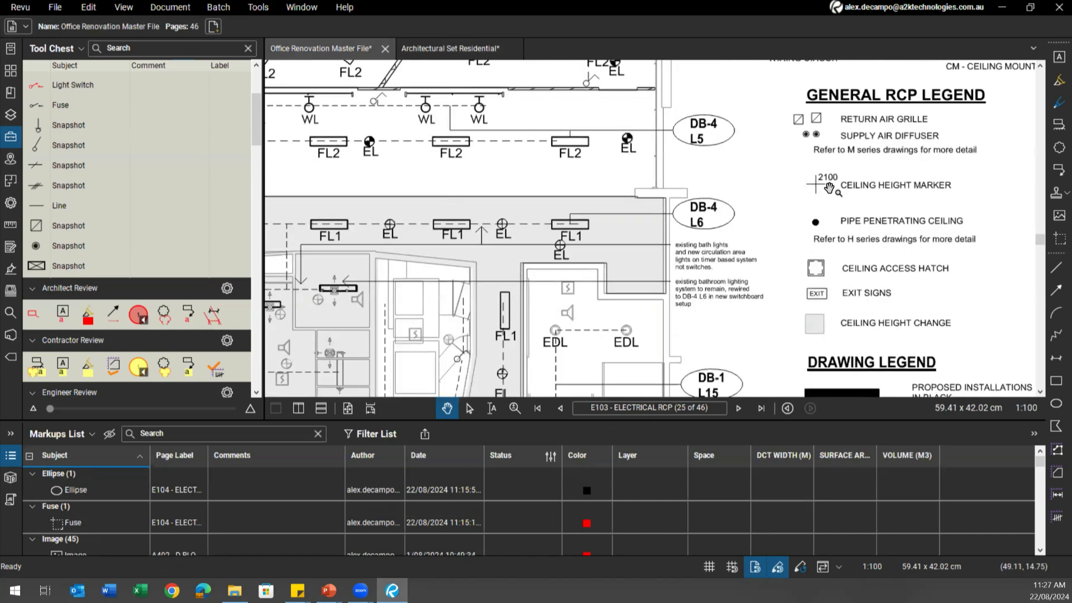
{"action": "scroll", "coordinate": [781, 167], "scroll_direction": "up", "scroll_amount": 3}
{"action": "scroll", "coordinate": [751, 181], "scroll_direction": "down", "scroll_amount": 1}
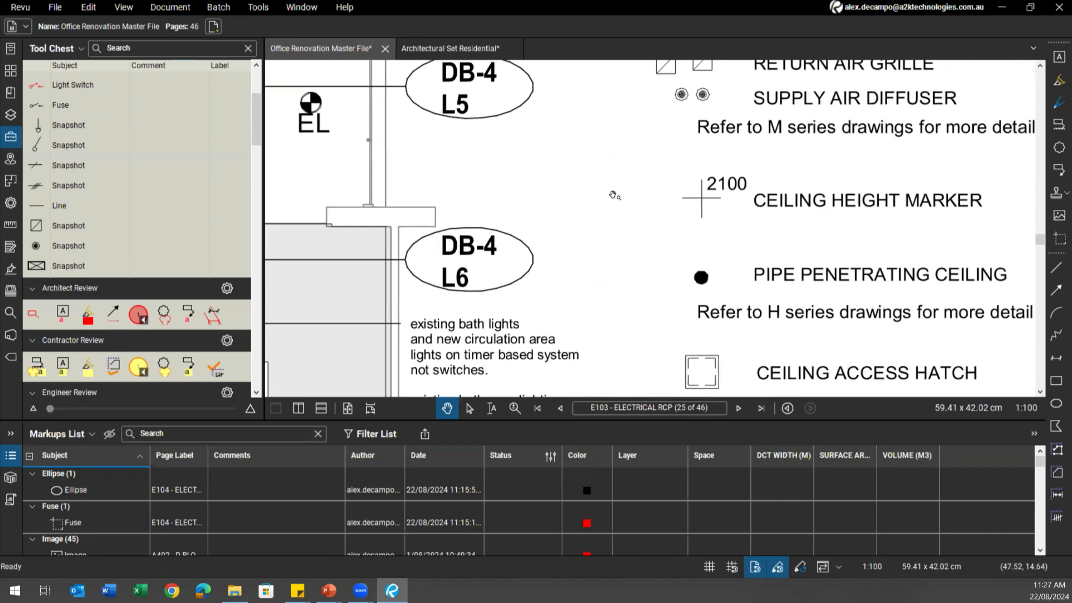
With snapping turned off, take a polygonal snapshot of the legend's 2100 ceiling height marker and paste a copy just below it
{"action": "key", "text": "g"}
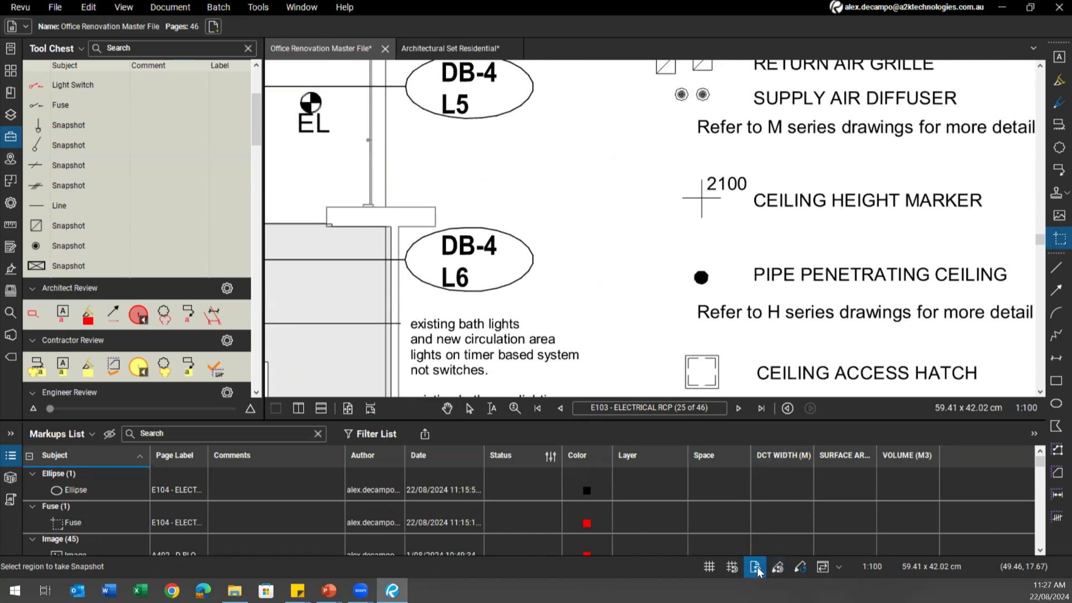
{"action": "key", "text": "ctrl"}
{"action": "key", "text": "ctrl"}
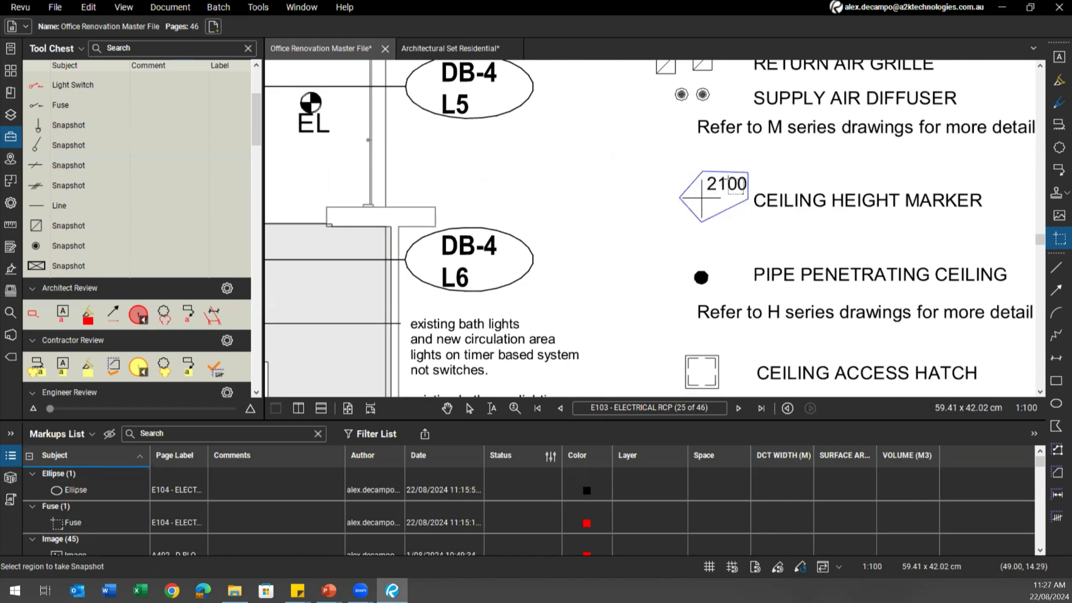
{"action": "key", "text": "ctrl+v"}
{"action": "left_click_drag", "start_coordinate": [747, 163], "coordinate": [730, 239]}
{"action": "key", "text": "Delete"}
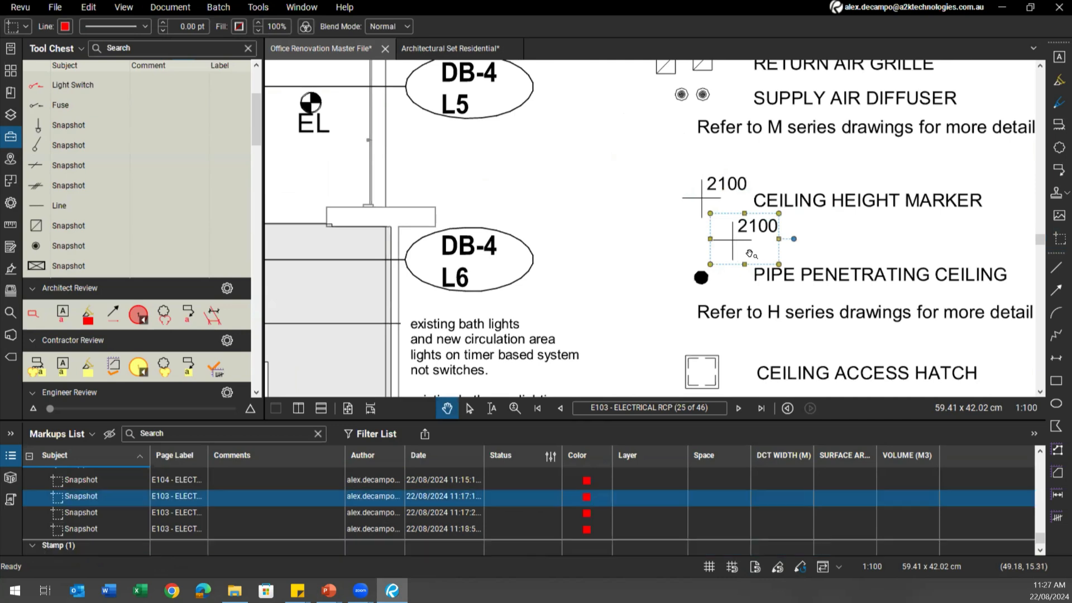
Examine the light fittings and ceiling height markers across the rooms of the E103 electrical ceiling plan
{"action": "scroll", "coordinate": [553, 255], "scroll_direction": "down", "scroll_amount": 8}
{"action": "left_click_drag", "start_coordinate": [345, 190], "coordinate": [558, 169]}
{"action": "scroll", "coordinate": [609, 206], "scroll_direction": "up", "scroll_amount": 5}
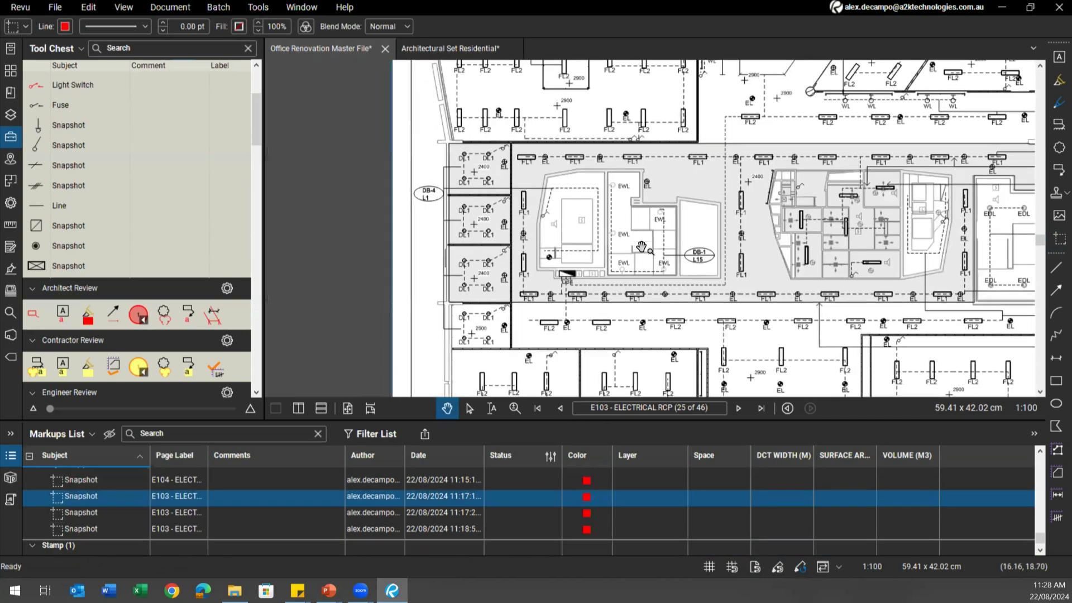
{"action": "left_click_drag", "start_coordinate": [731, 285], "coordinate": [675, 134]}
{"action": "scroll", "coordinate": [660, 234], "scroll_direction": "up", "scroll_amount": 1}
{"action": "left_click_drag", "start_coordinate": [660, 234], "coordinate": [596, 182]}
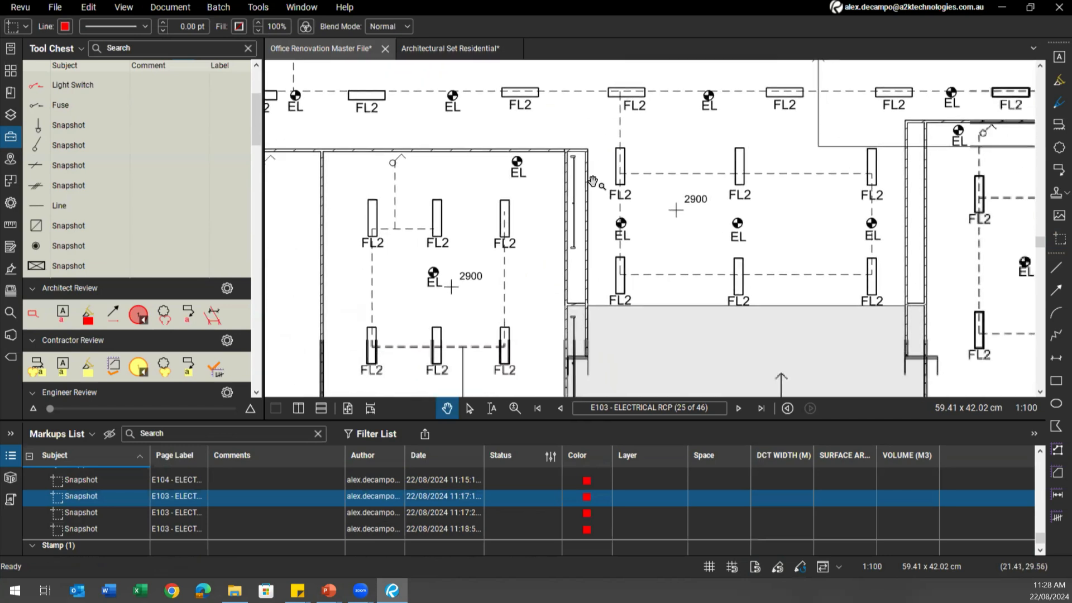
{"action": "scroll", "coordinate": [595, 183], "scroll_direction": "down", "scroll_amount": 1}
{"action": "mouse_move", "coordinate": [984, 258]}
{"action": "left_mouse_down"}
{"action": "mouse_move", "coordinate": [719, 268]}
{"action": "mouse_move", "coordinate": [718, 345]}
{"action": "left_mouse_up"}
{"action": "scroll", "coordinate": [771, 209], "scroll_direction": "up", "scroll_amount": 2}
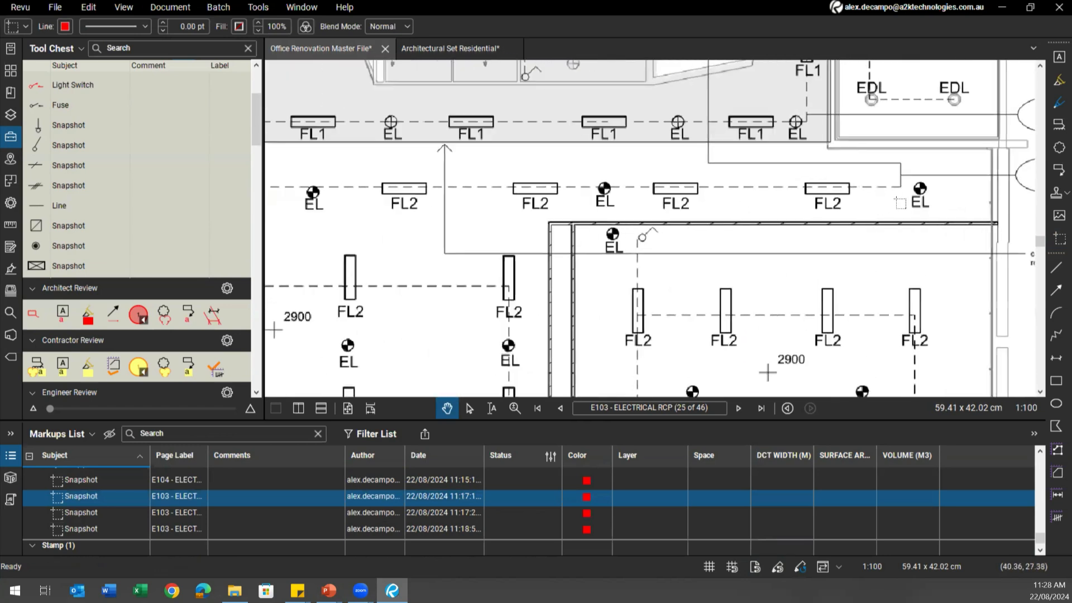
Try to take a polygonal snapshot of the EDL light fitting near the DB-4 L7 tag and paste it on the plan
{"action": "key", "text": "g"}
{"action": "scroll", "coordinate": [810, 221], "scroll_direction": "up", "scroll_amount": 2}
{"action": "left_click_drag", "start_coordinate": [835, 189], "coordinate": [765, 267]}
{"action": "scroll", "coordinate": [793, 271], "scroll_direction": "down", "scroll_amount": 1}
{"action": "scroll", "coordinate": [797, 261], "scroll_direction": "up", "scroll_amount": 8}
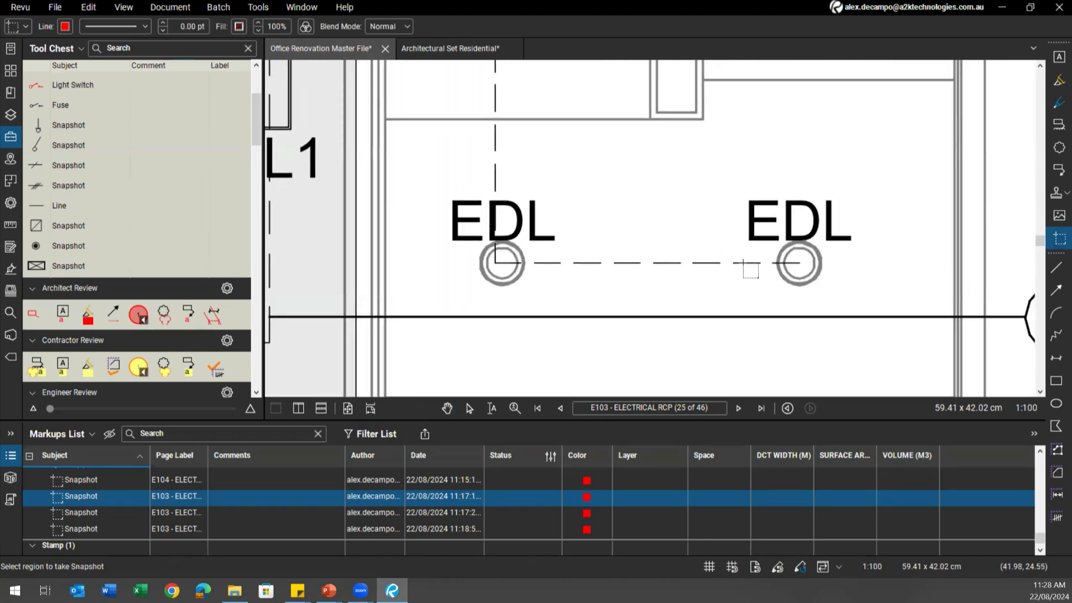
{"action": "mouse_move", "coordinate": [737, 242]}
{"action": "left_mouse_down"}
{"action": "mouse_move", "coordinate": [804, 182]}
{"action": "mouse_move", "coordinate": [869, 289]}
{"action": "mouse_move", "coordinate": [765, 301]}
{"action": "left_mouse_up"}
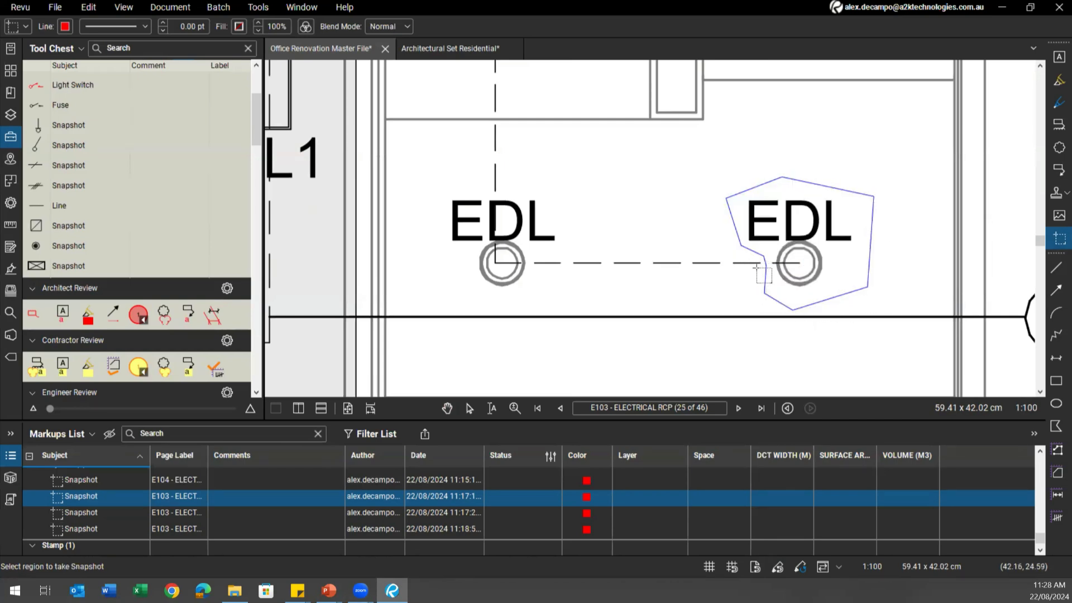
{"action": "left_click_drag", "start_coordinate": [790, 260], "coordinate": [792, 257]}
{"action": "scroll", "coordinate": [800, 246], "scroll_direction": "down", "scroll_amount": 2}
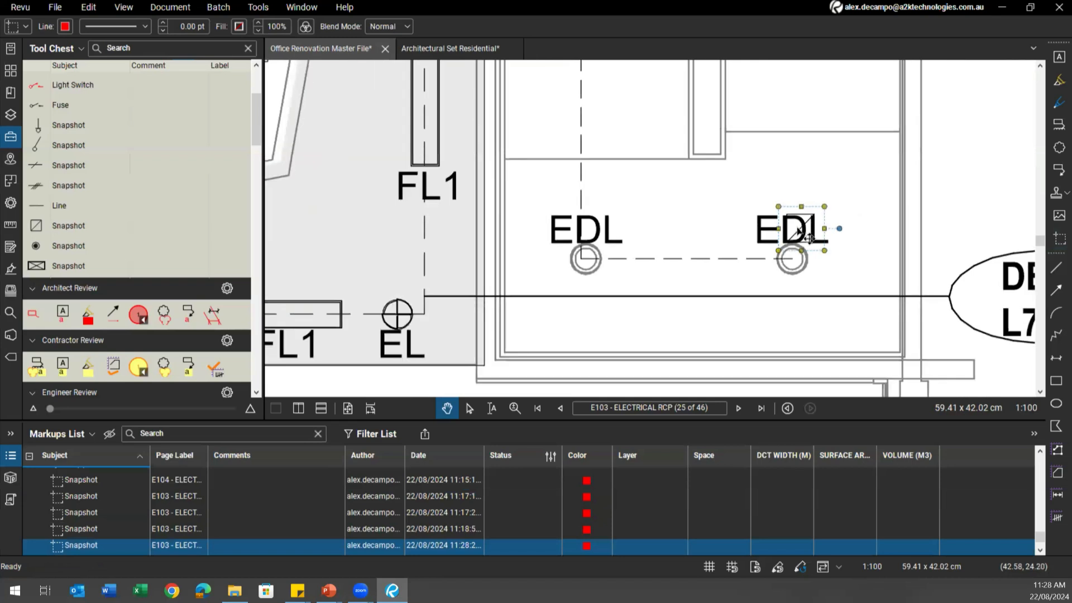
{"action": "scroll", "coordinate": [784, 251], "scroll_direction": "up", "scroll_amount": 2}
{"action": "key", "text": "g"}
{"action": "left_click_drag", "start_coordinate": [732, 186], "coordinate": [861, 241]}
{"action": "scroll", "coordinate": [736, 246], "scroll_direction": "down", "scroll_amount": 3}
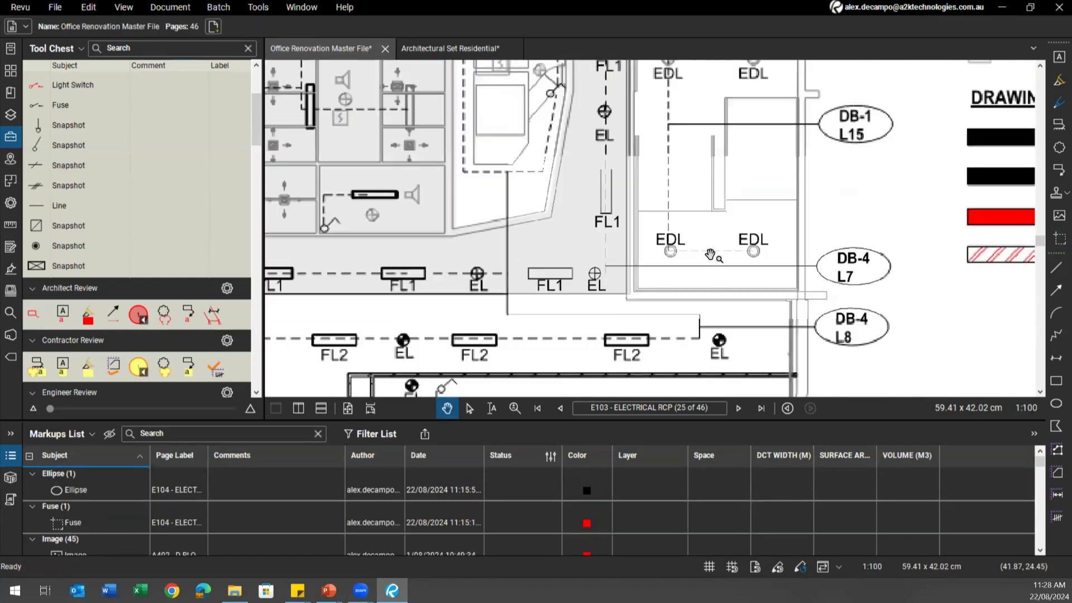
Take a rectangular snapshot of the right-hand EDL light fitting near the DB-4 L7 tag and paste a copy
{"action": "scroll", "coordinate": [710, 258], "scroll_direction": "down", "scroll_amount": 4}
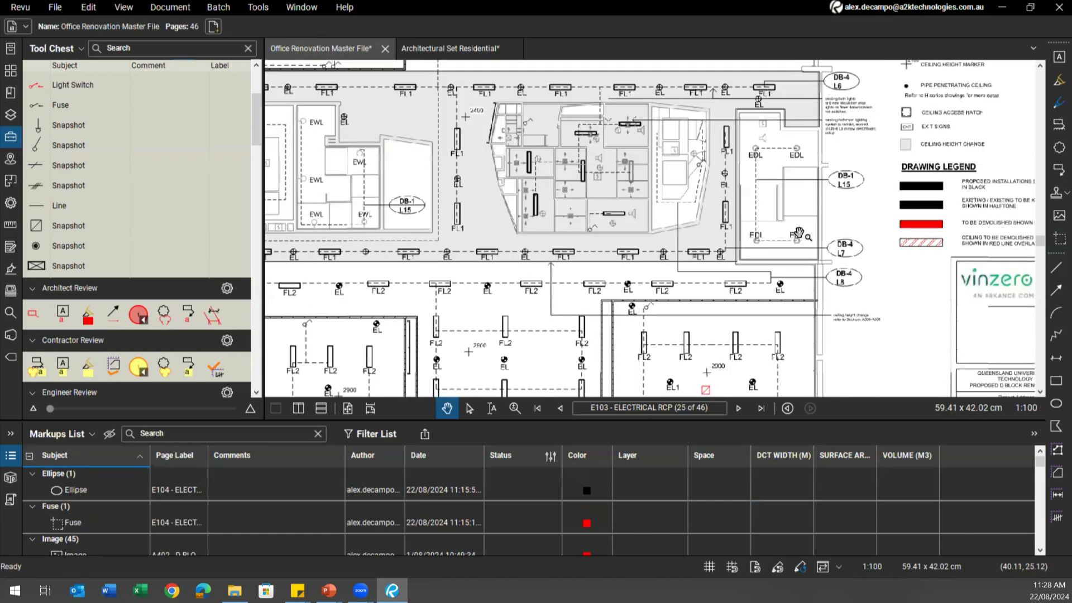
{"action": "scroll", "coordinate": [731, 250], "scroll_direction": "up", "scroll_amount": 5}
{"action": "scroll", "coordinate": [731, 249], "scroll_direction": "up", "scroll_amount": 5}
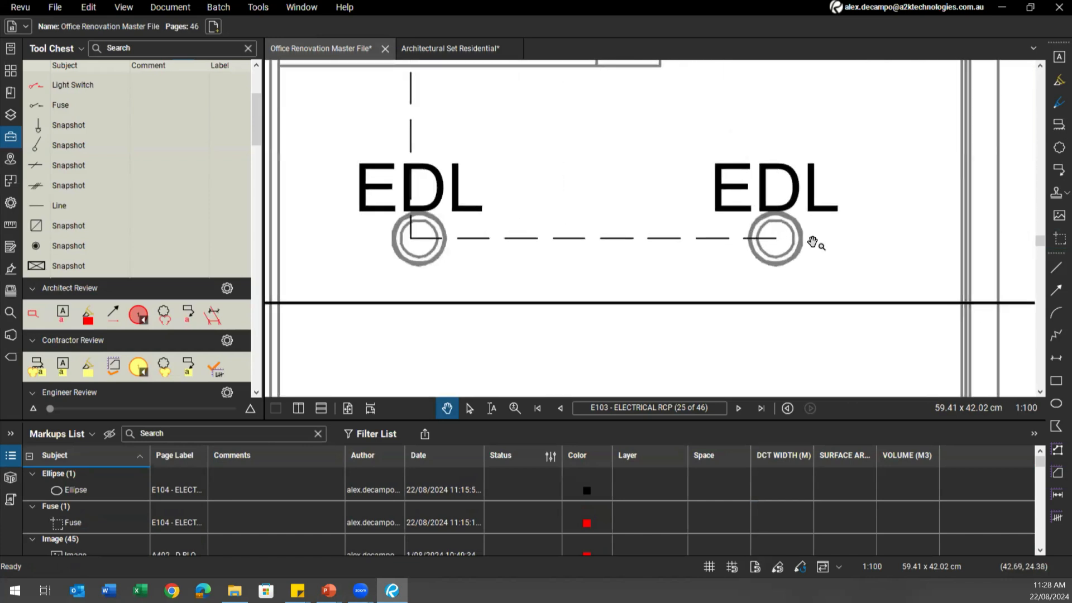
{"action": "key", "text": "g"}
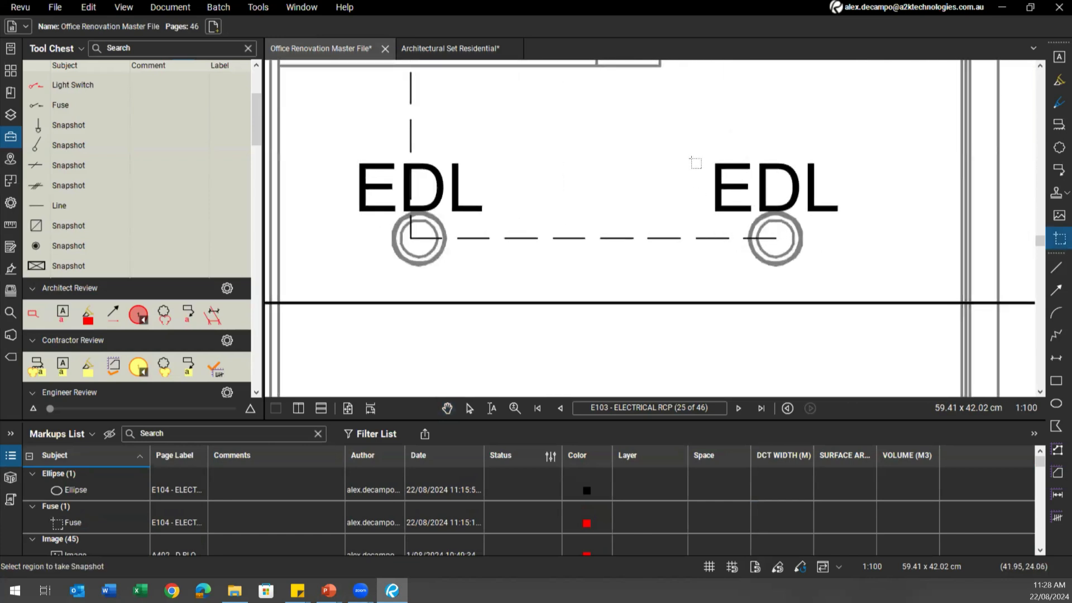
{"action": "left_click_drag", "start_coordinate": [696, 153], "coordinate": [840, 279]}
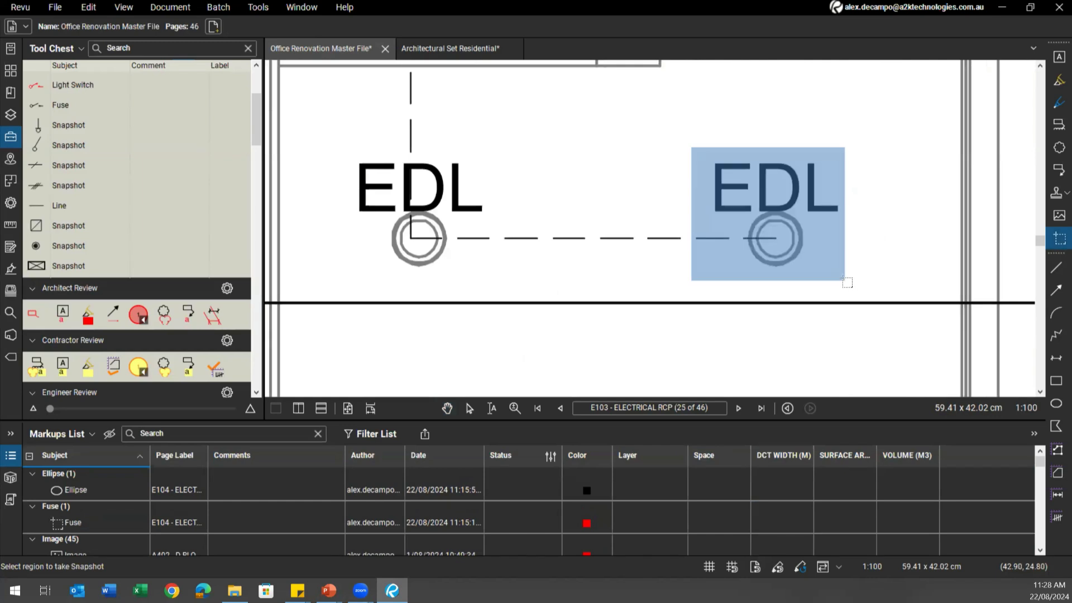
{"action": "scroll", "coordinate": [732, 268], "scroll_direction": "down", "scroll_amount": 3}
{"action": "key", "text": "ctrl+v"}
{"action": "left_click", "coordinate": [754, 261]}
{"action": "scroll", "coordinate": [761, 268], "scroll_direction": "down", "scroll_amount": 5}
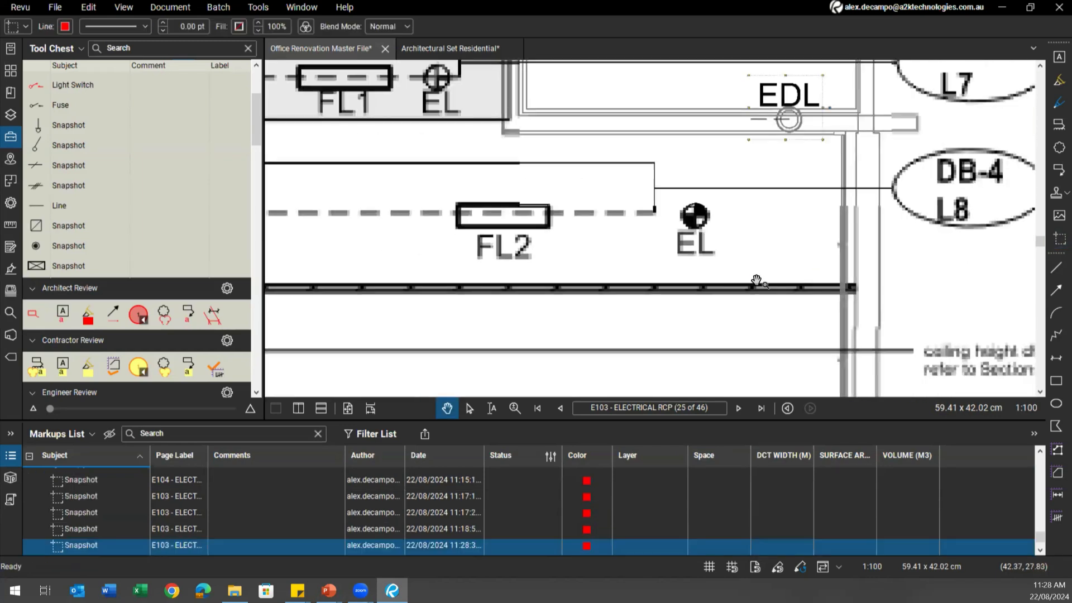
Move the pasted EDL snapshot into the blank area between the plan and the title block, and flatten it
{"action": "left_click_drag", "start_coordinate": [862, 250], "coordinate": [872, 365]}
{"action": "left_click_drag", "start_coordinate": [914, 391], "coordinate": [880, 285]}
{"action": "scroll", "coordinate": [881, 286], "scroll_direction": "up", "scroll_amount": 5}
{"action": "right_click", "coordinate": [749, 184]}
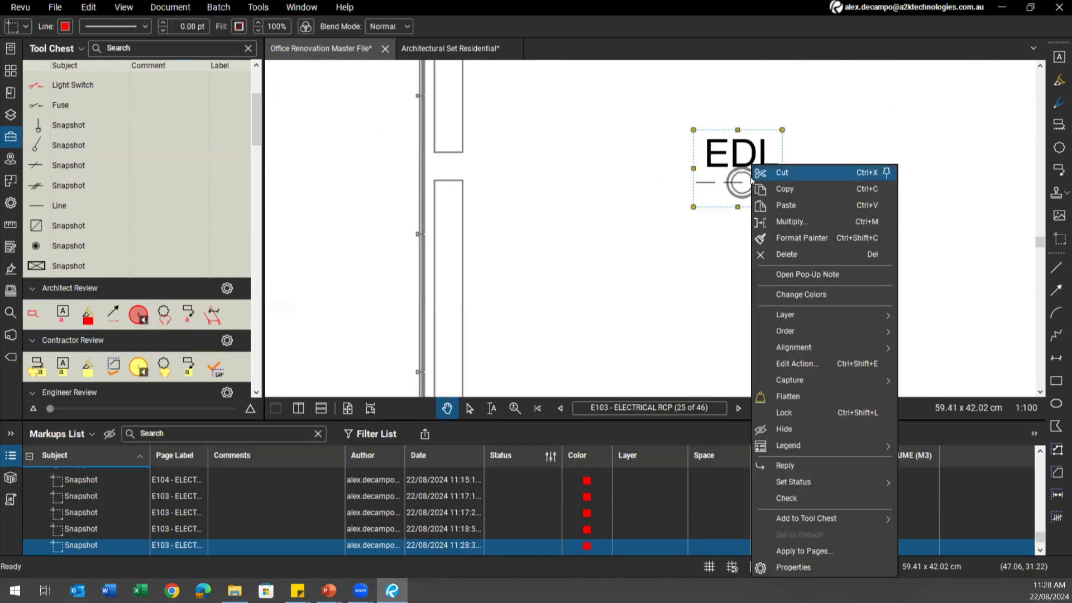
{"action": "left_click", "coordinate": [788, 397]}
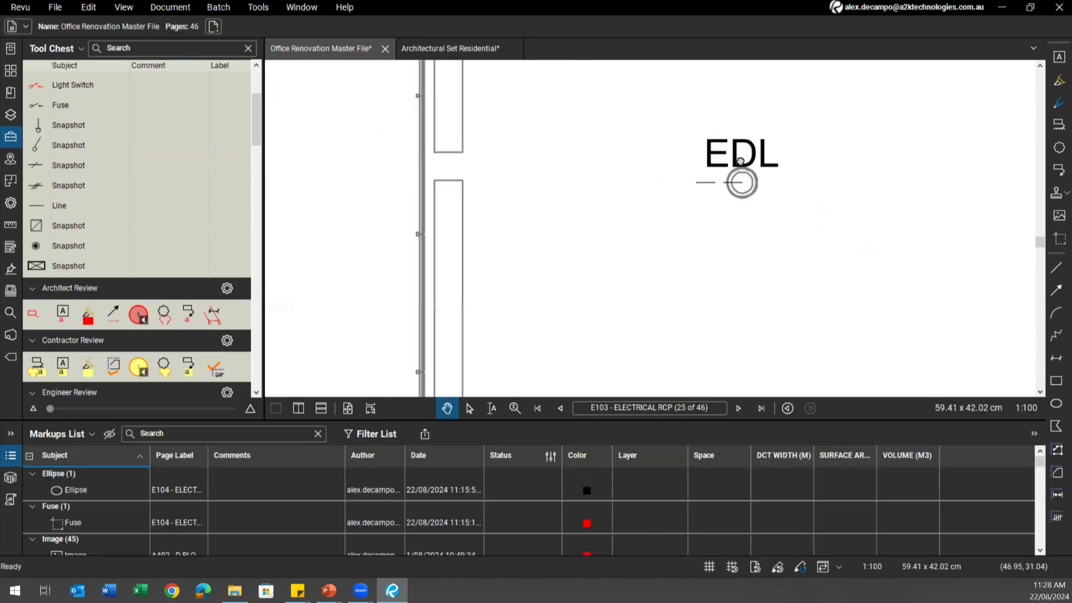
{"action": "key", "text": "Escape"}
Draw a line over the dashed lead outside the flattened EDL symbol's circle and colour it white
{"action": "scroll", "coordinate": [741, 184], "scroll_direction": "down", "scroll_amount": 2}
{"action": "scroll", "coordinate": [742, 173], "scroll_direction": "up", "scroll_amount": 3}
{"action": "scroll", "coordinate": [742, 173], "scroll_direction": "up", "scroll_amount": 1}
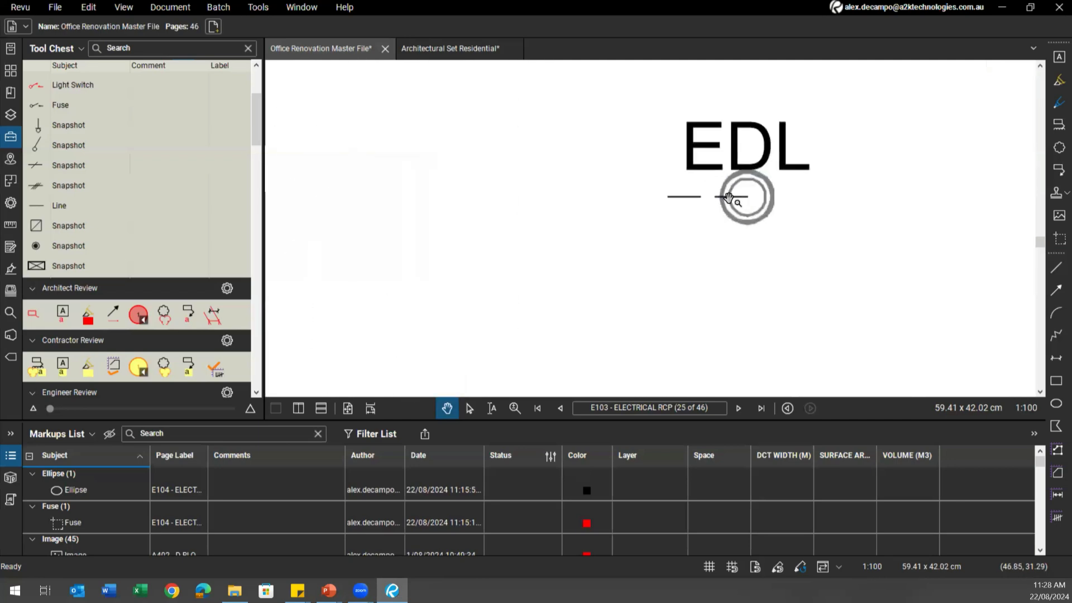
{"action": "left_click", "coordinate": [1055, 270]}
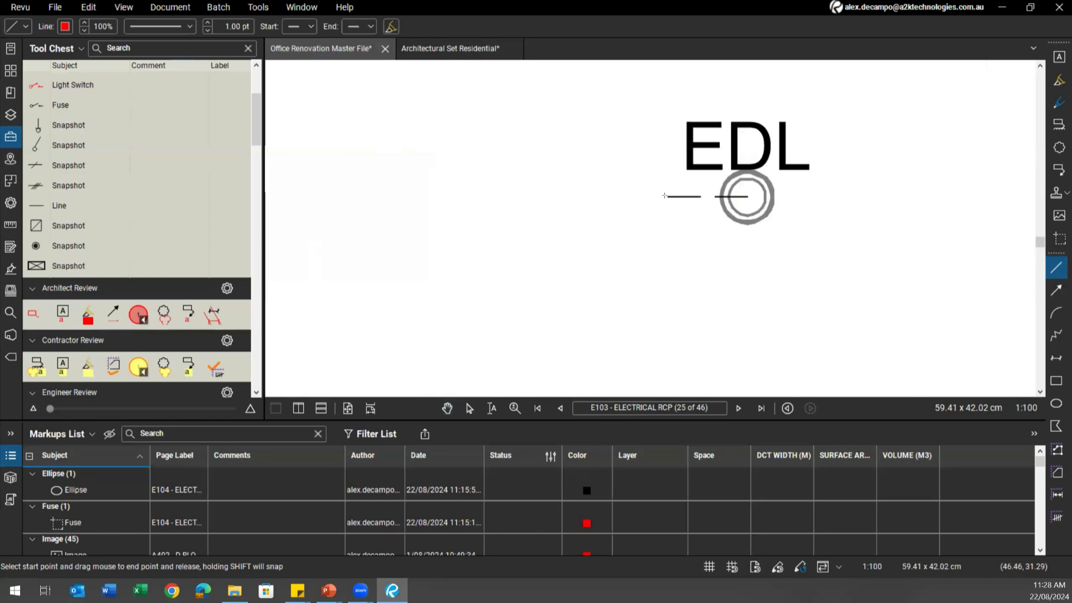
{"action": "left_click_drag", "start_coordinate": [715, 196], "coordinate": [754, 205]}
{"action": "scroll", "coordinate": [720, 196], "scroll_direction": "up", "scroll_amount": 3}
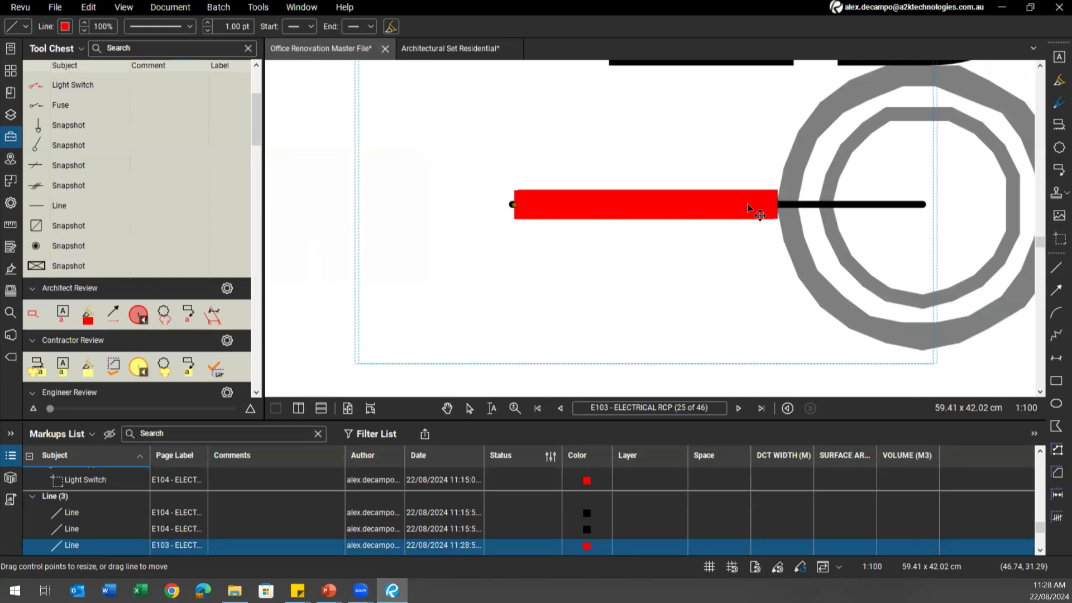
{"action": "left_click_drag", "start_coordinate": [515, 205], "coordinate": [500, 204]}
{"action": "left_click", "coordinate": [64, 27]}
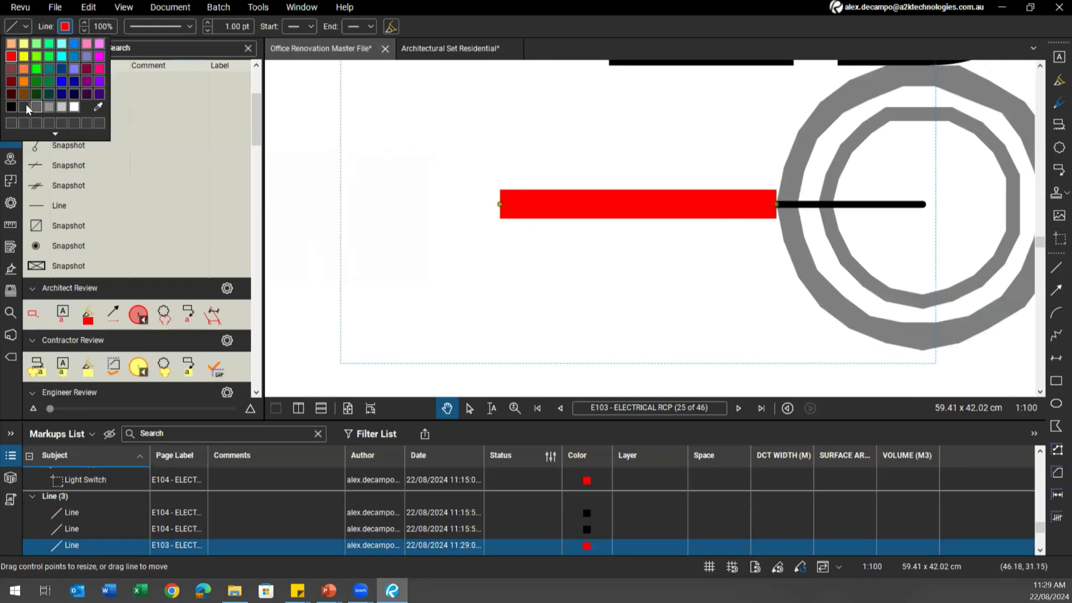
{"action": "left_click", "coordinate": [74, 107]}
{"action": "scroll", "coordinate": [629, 266], "scroll_direction": "down", "scroll_amount": 3}
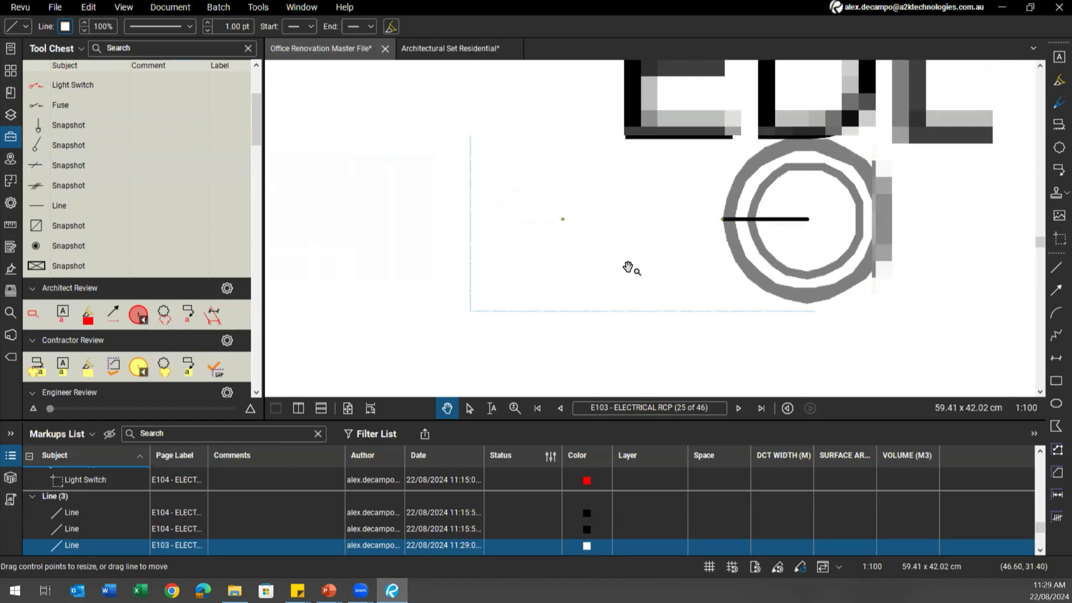
Paste a copy of the white line over the dash inside the EDL circle and shorten it to fit within the inner ring
{"action": "left_click", "coordinate": [654, 228]}
{"action": "key", "text": "ctrl+c"}
{"action": "key", "text": "ctrl+v"}
{"action": "left_click_drag", "start_coordinate": [720, 237], "coordinate": [721, 230]}
{"action": "left_click_drag", "start_coordinate": [799, 230], "coordinate": [727, 229]}
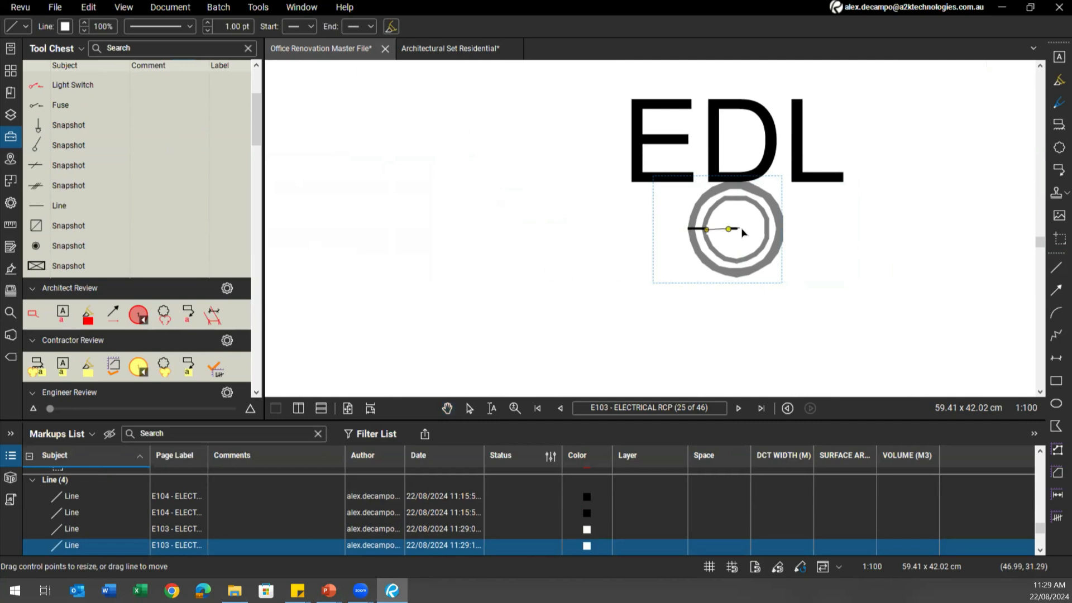
{"action": "left_click", "coordinate": [634, 290]}
{"action": "scroll", "coordinate": [723, 279], "scroll_direction": "down", "scroll_amount": 2}
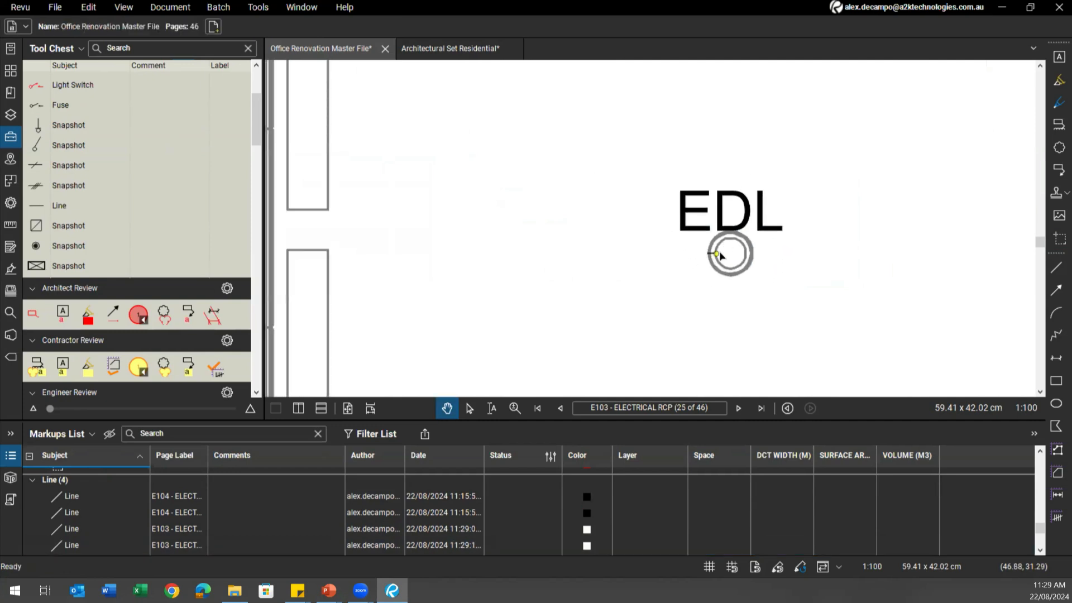
Select both white cover lines, take a rectangular snapshot of the masked EDL symbol, paste a trial copy and delete that copy
{"action": "left_click", "coordinate": [699, 258]}
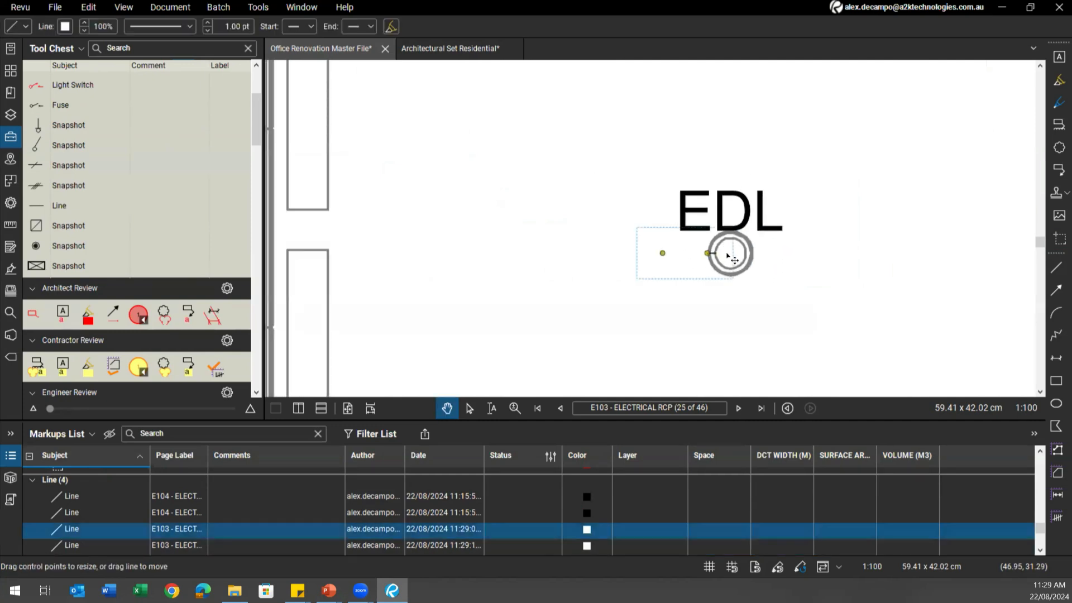
{"action": "right_click", "coordinate": [726, 257]}
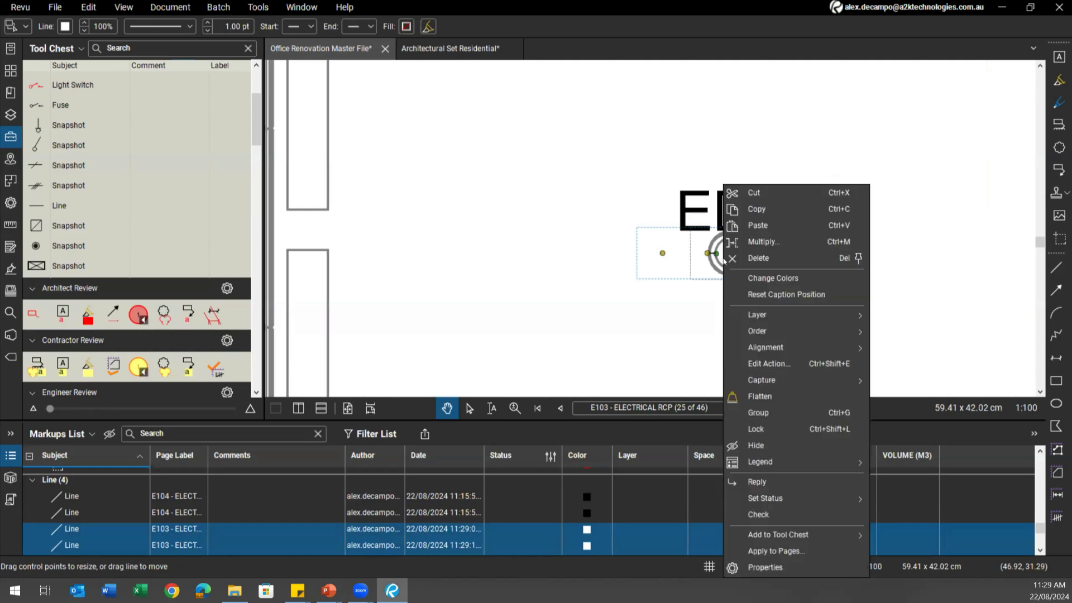
{"action": "left_click", "coordinate": [705, 349]}
{"action": "key", "text": "g"}
{"action": "left_click_drag", "start_coordinate": [662, 179], "coordinate": [812, 289]}
{"action": "key", "text": "ctrl+v"}
{"action": "left_click_drag", "start_coordinate": [765, 147], "coordinate": [877, 281]}
{"action": "key", "text": "Delete"}
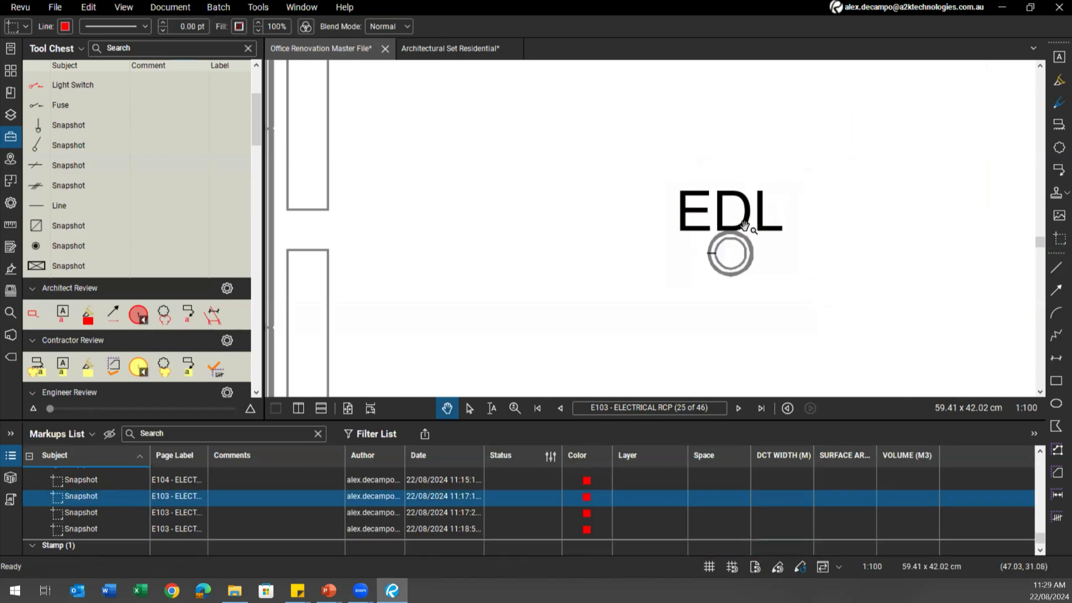
Examine the masked EDL symbol and the overall E103 electrical ceiling plan
{"action": "scroll", "coordinate": [849, 270], "scroll_direction": "down", "scroll_amount": 4}
{"action": "scroll", "coordinate": [631, 250], "scroll_direction": "down", "scroll_amount": 2}
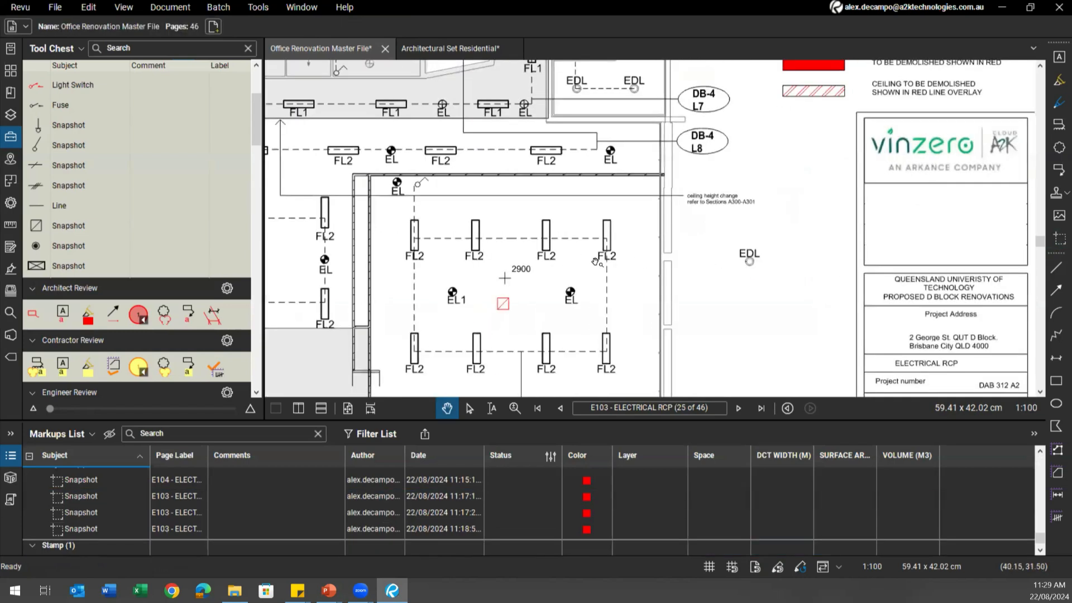
{"action": "scroll", "coordinate": [605, 244], "scroll_direction": "down", "scroll_amount": 2}
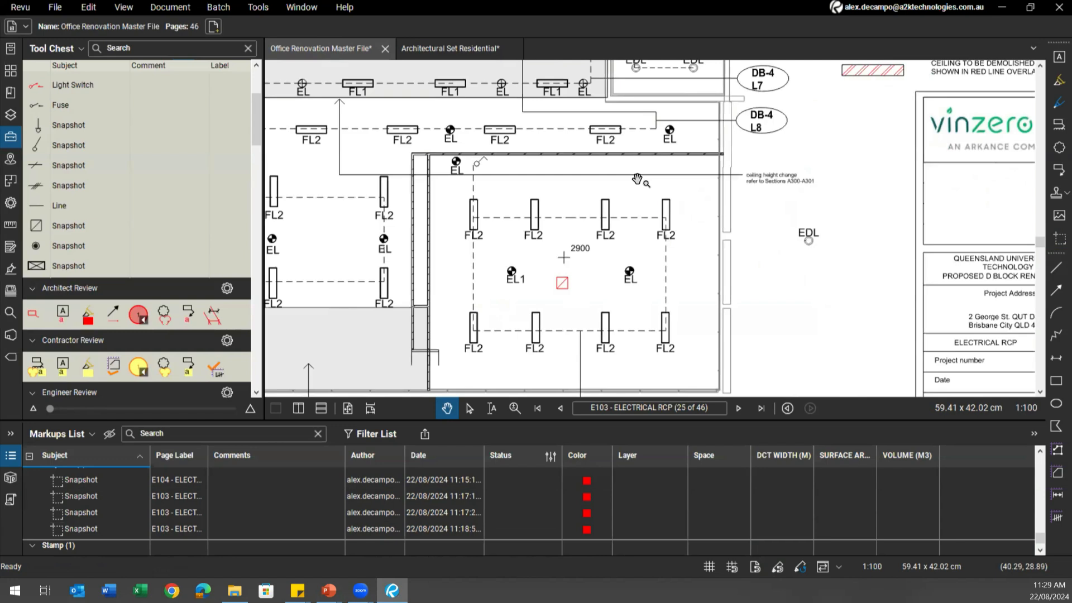
{"action": "left_click", "coordinate": [1054, 270]}
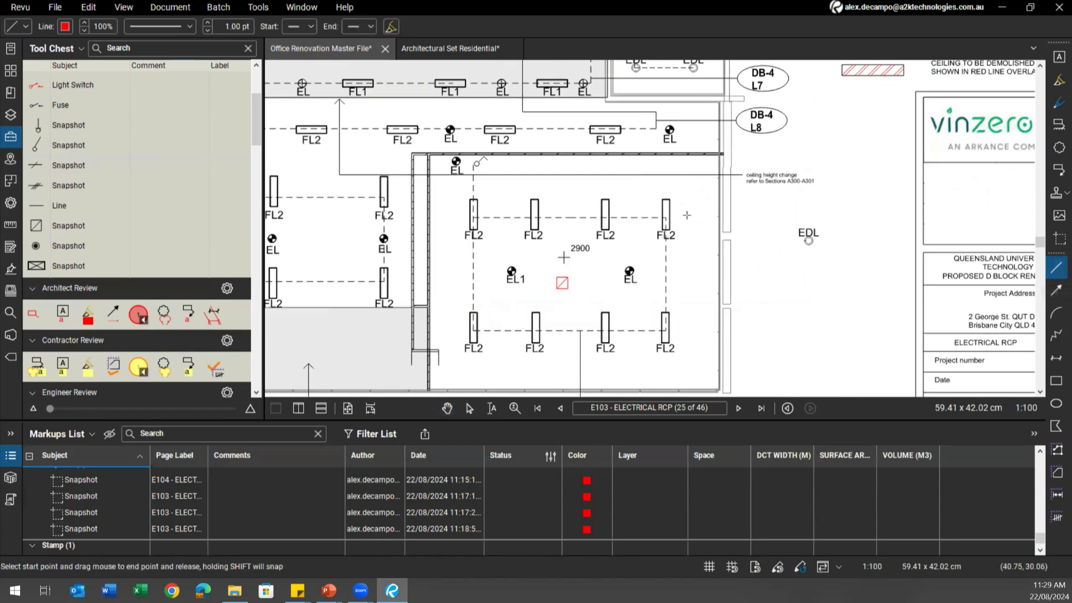
{"action": "key", "text": "Escape"}
{"action": "scroll", "coordinate": [681, 213], "scroll_direction": "down", "scroll_amount": 2}
{"action": "left_click_drag", "start_coordinate": [681, 213], "coordinate": [803, 200]}
{"action": "scroll", "coordinate": [809, 206], "scroll_direction": "down", "scroll_amount": 3}
{"action": "left_click_drag", "start_coordinate": [678, 291], "coordinate": [688, 385]}
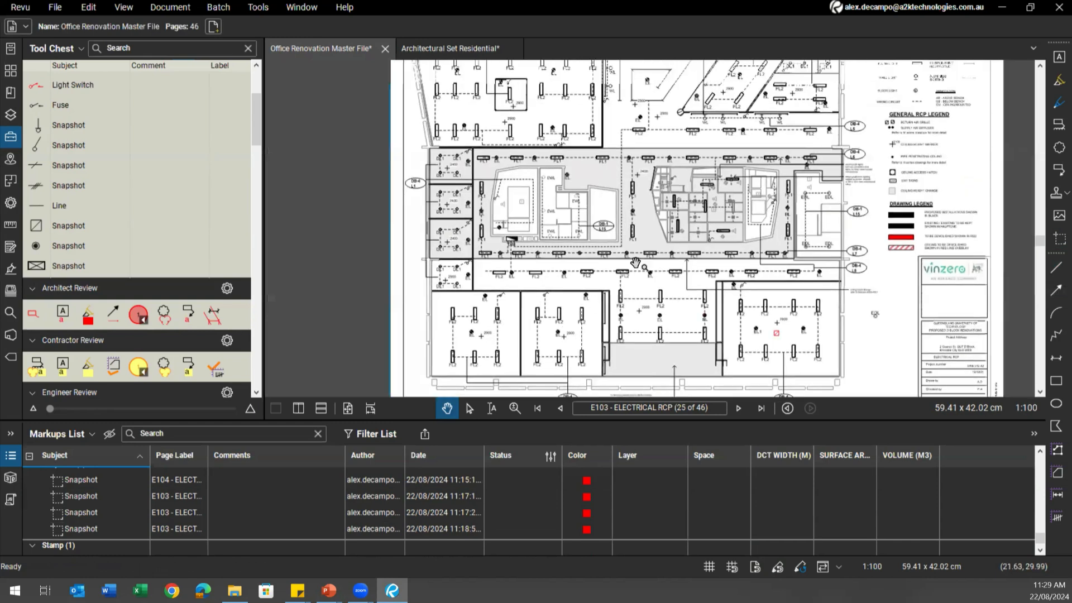
{"action": "scroll", "coordinate": [623, 296], "scroll_direction": "down", "scroll_amount": 1}
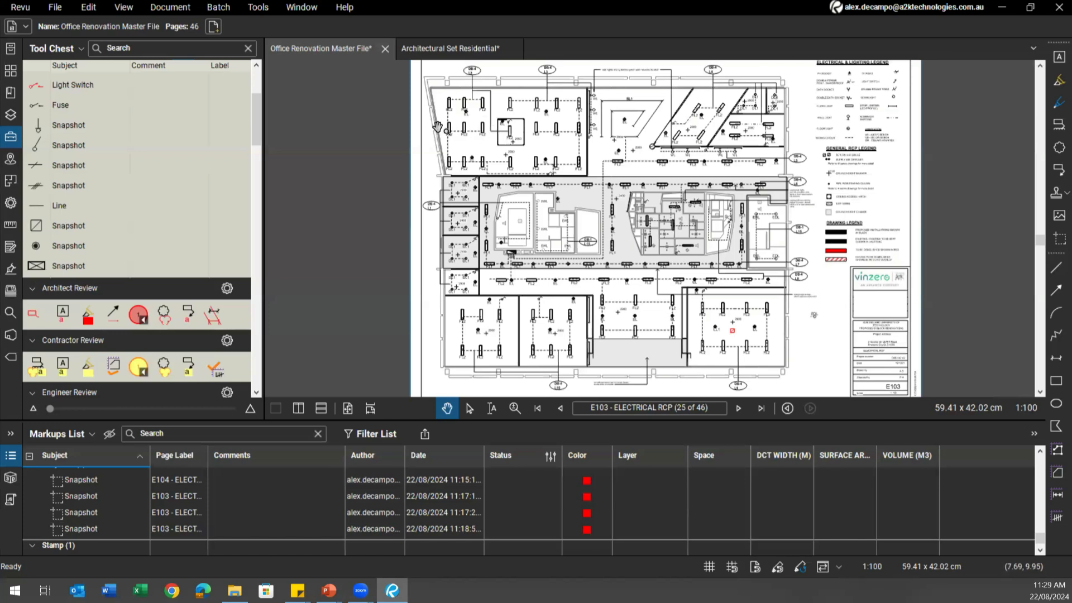
Find the Fire Egress tool set and go to the CUSTOMER PLANS 06 page of the Architectural Set Residential file
{"action": "scroll", "coordinate": [155, 248], "scroll_direction": "down", "scroll_amount": 5}
{"action": "scroll", "coordinate": [147, 244], "scroll_direction": "down", "scroll_amount": 14}
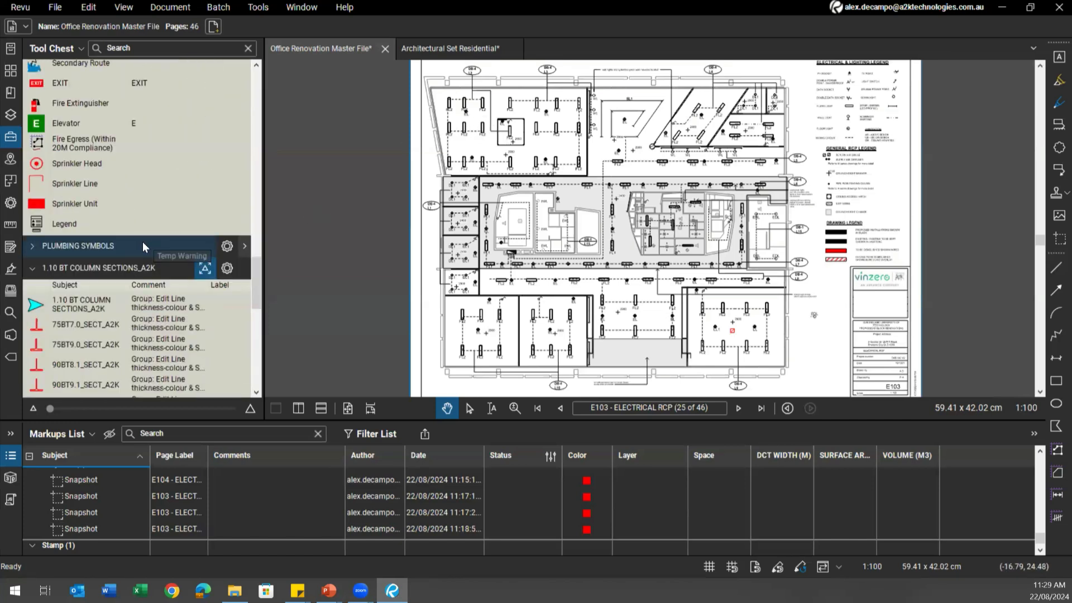
{"action": "scroll", "coordinate": [94, 240], "scroll_direction": "up", "scroll_amount": 13}
{"action": "scroll", "coordinate": [88, 233], "scroll_direction": "down", "scroll_amount": 3}
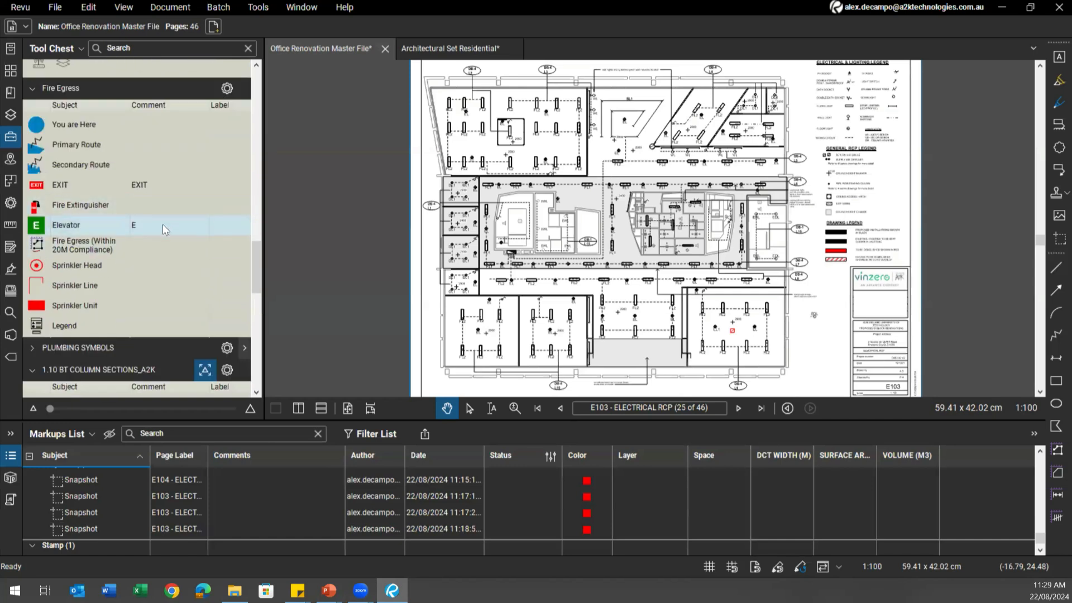
{"action": "left_click", "coordinate": [430, 50]}
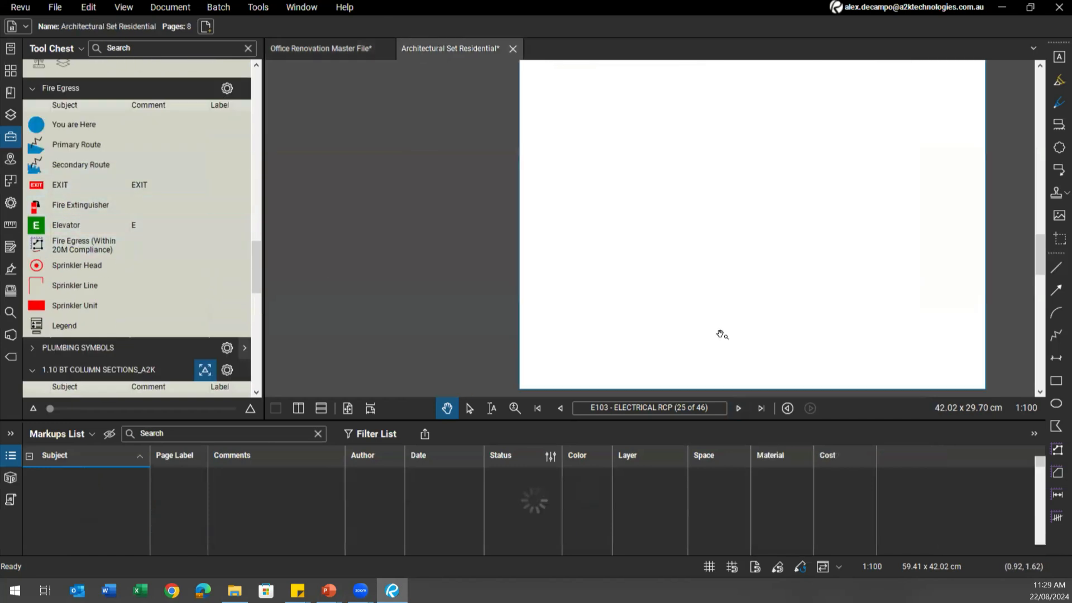
{"action": "left_click", "coordinate": [738, 408]}
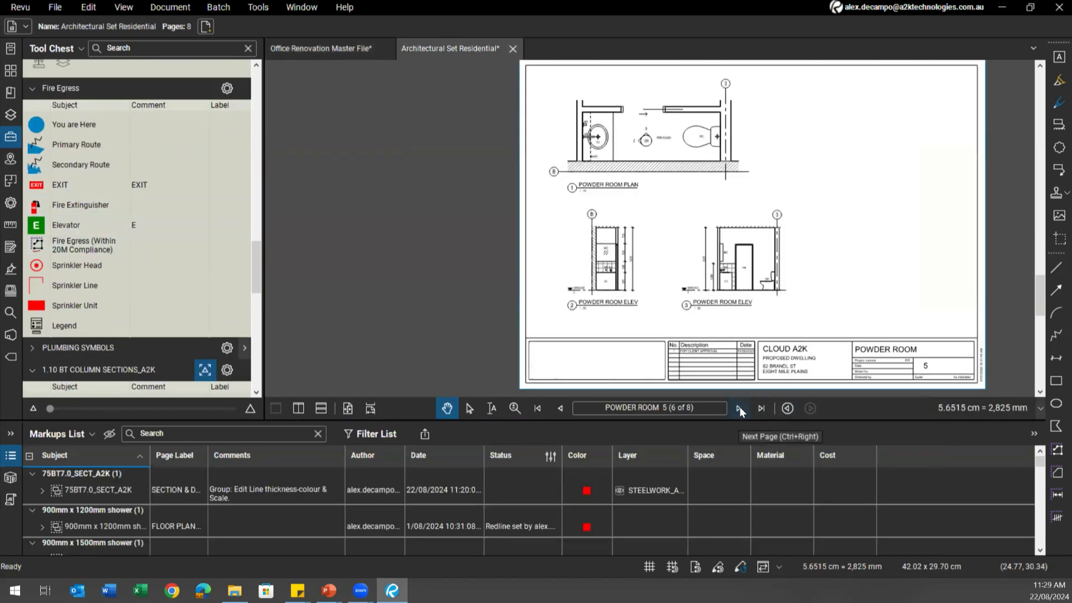
{"action": "left_click", "coordinate": [739, 408]}
{"action": "scroll", "coordinate": [720, 299], "scroll_direction": "up", "scroll_amount": 3}
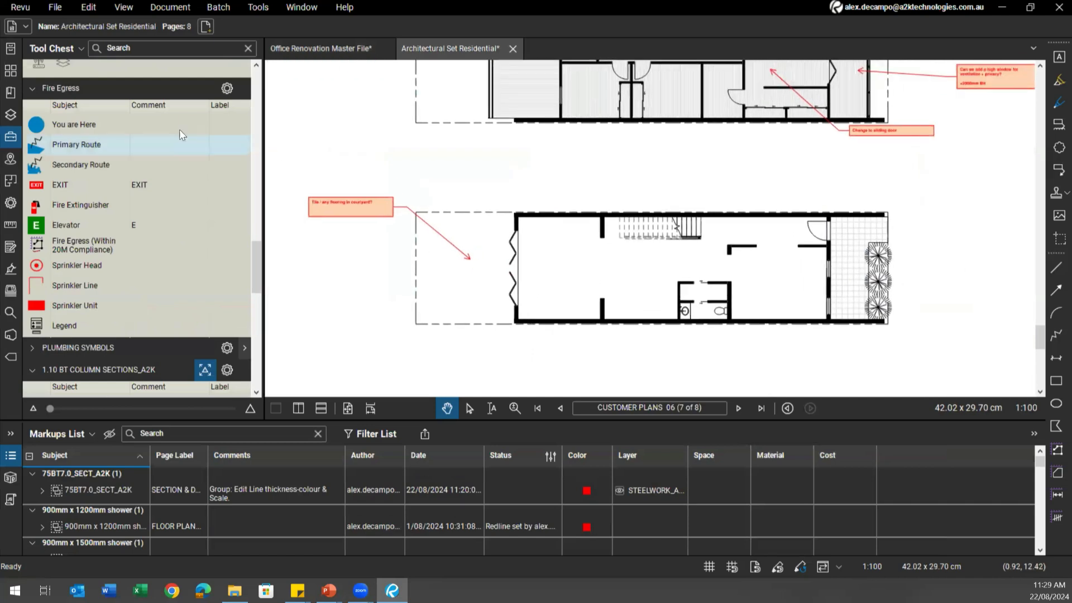
Place a You are Here marker in the lower plan's left room and trace a Primary Route from it to the right-hand door
{"action": "left_click", "coordinate": [73, 124]}
{"action": "left_click", "coordinate": [557, 260]}
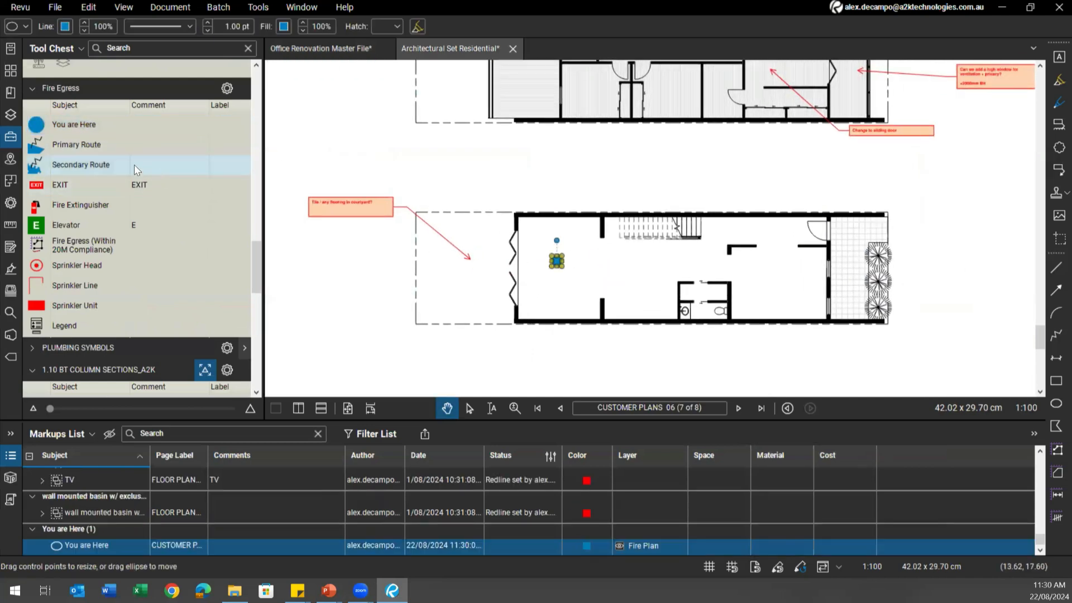
{"action": "left_click", "coordinate": [128, 145]}
{"action": "left_click", "coordinate": [558, 260]}
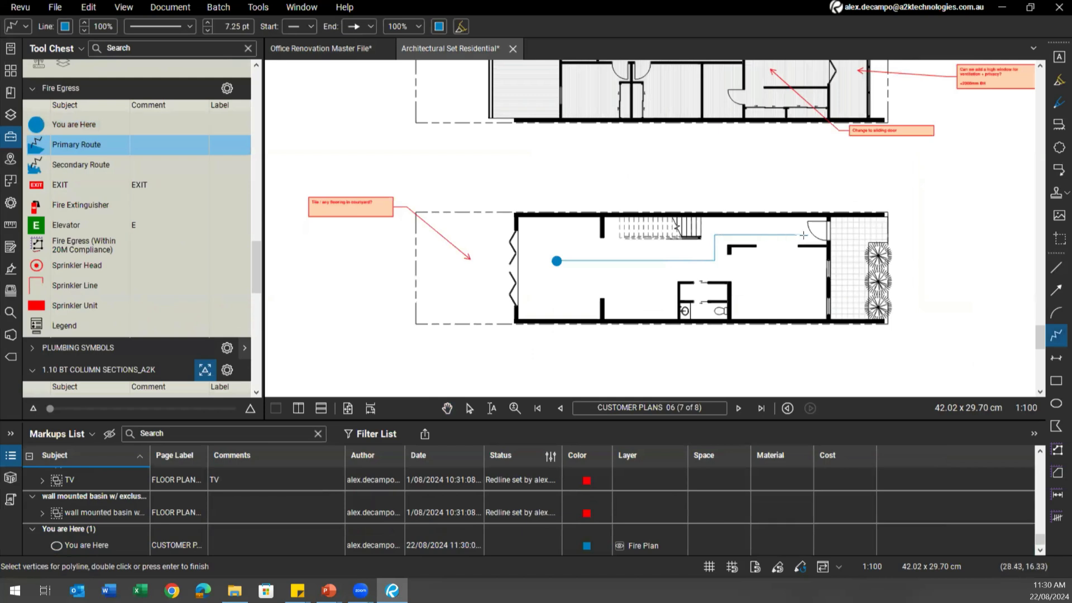
{"action": "double_click", "coordinate": [823, 235]}
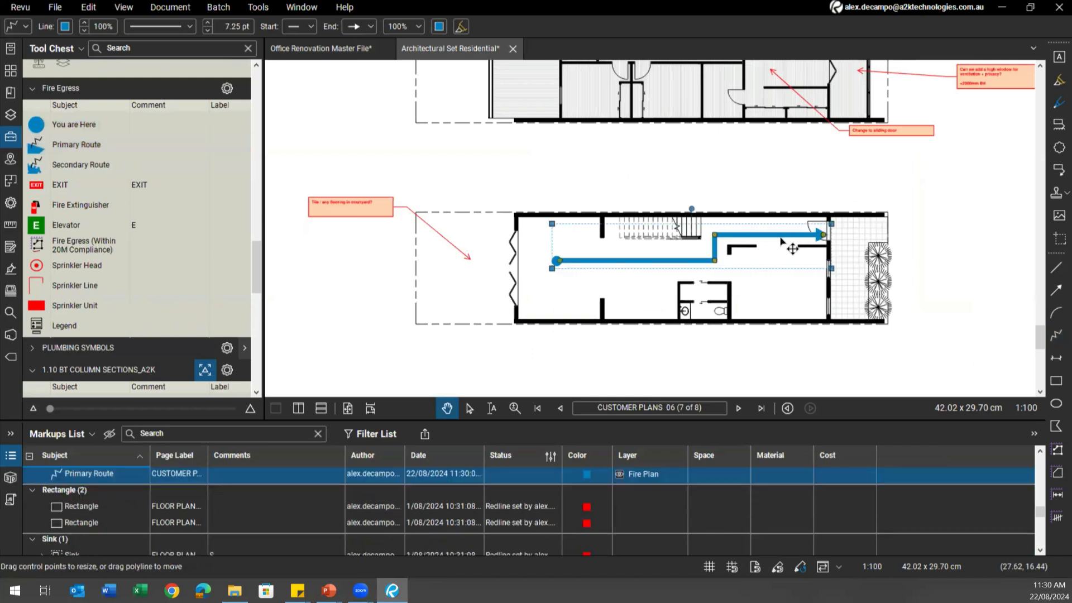
Place a Fire Extinguisher beside the lower plan's stairs and EXIT markers at the left folding doors and outside the right-hand door
{"action": "left_click", "coordinate": [81, 205]}
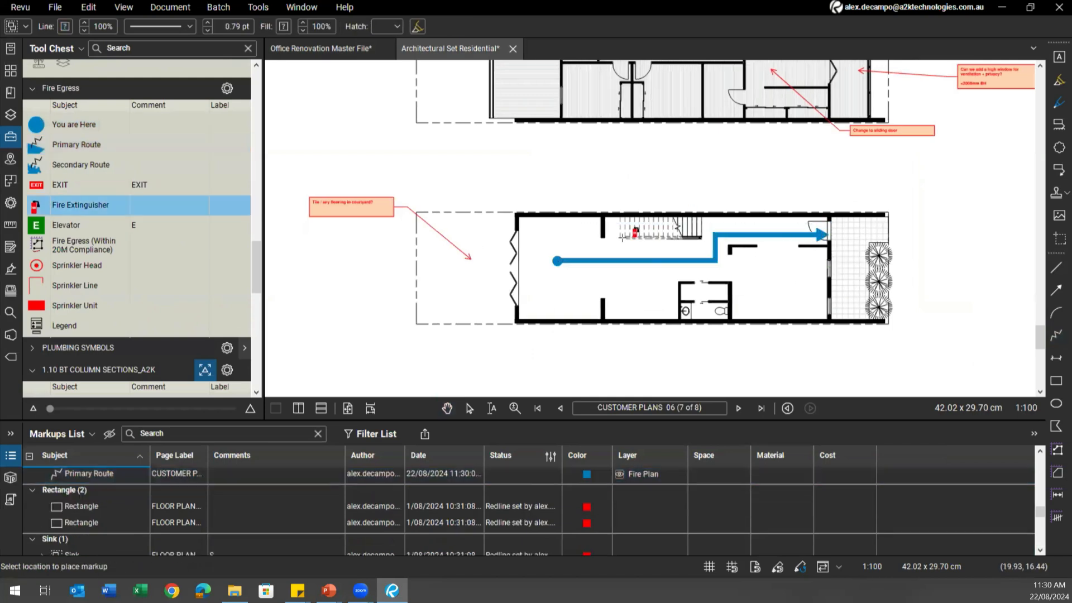
{"action": "left_click", "coordinate": [607, 231]}
{"action": "left_click", "coordinate": [60, 184]}
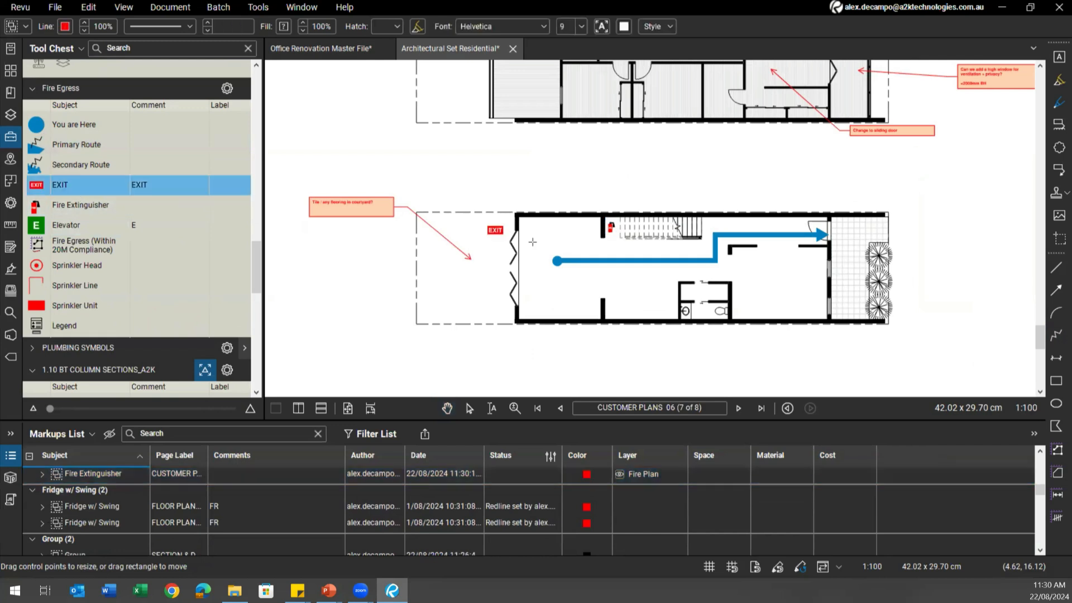
{"action": "left_click", "coordinate": [517, 270]}
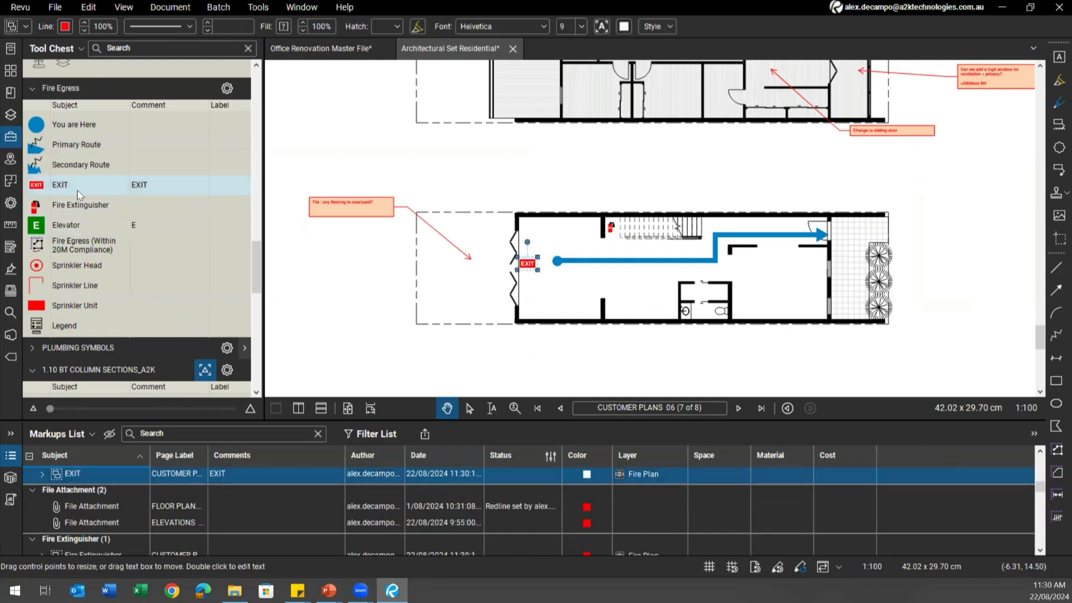
{"action": "left_click", "coordinate": [841, 230]}
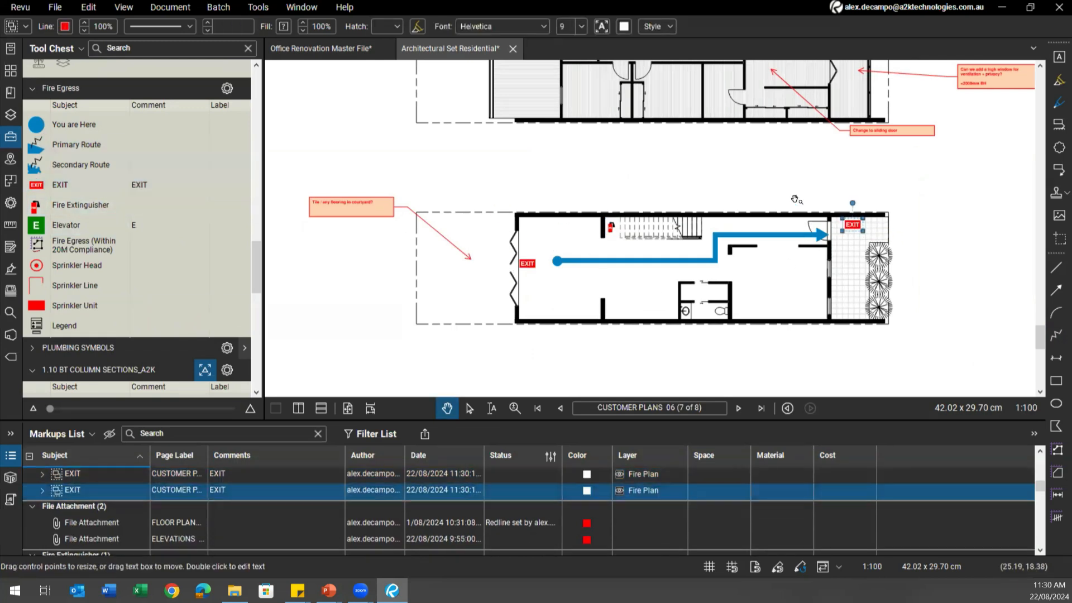
{"action": "left_click", "coordinate": [710, 289]}
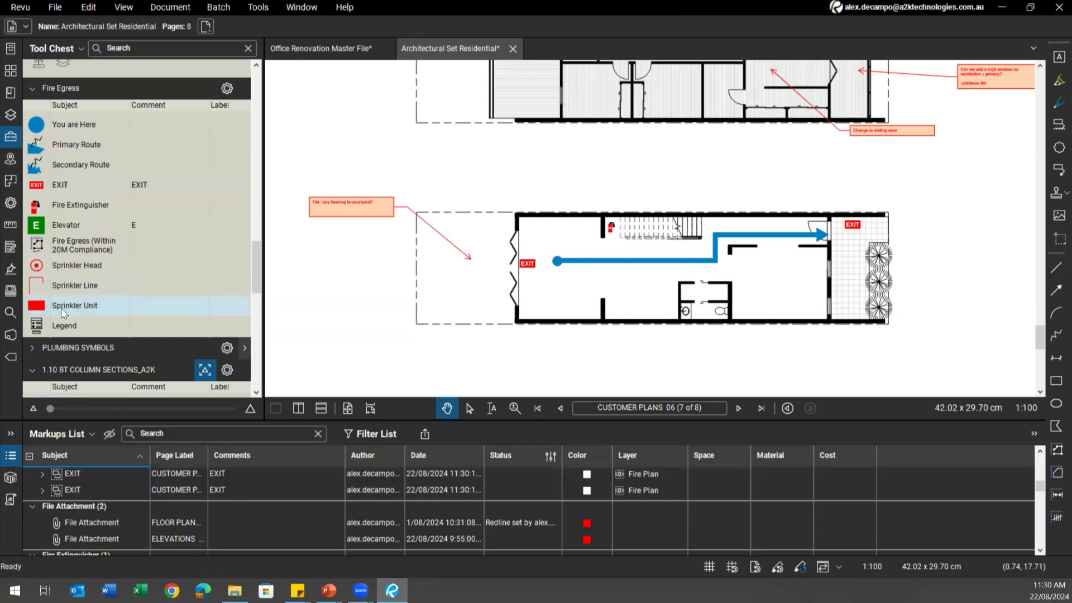
Place the Fire Egress legend over the lower-right corner of the lower plan and deselect it
{"action": "scroll", "coordinate": [781, 267], "scroll_direction": "down", "scroll_amount": 1}
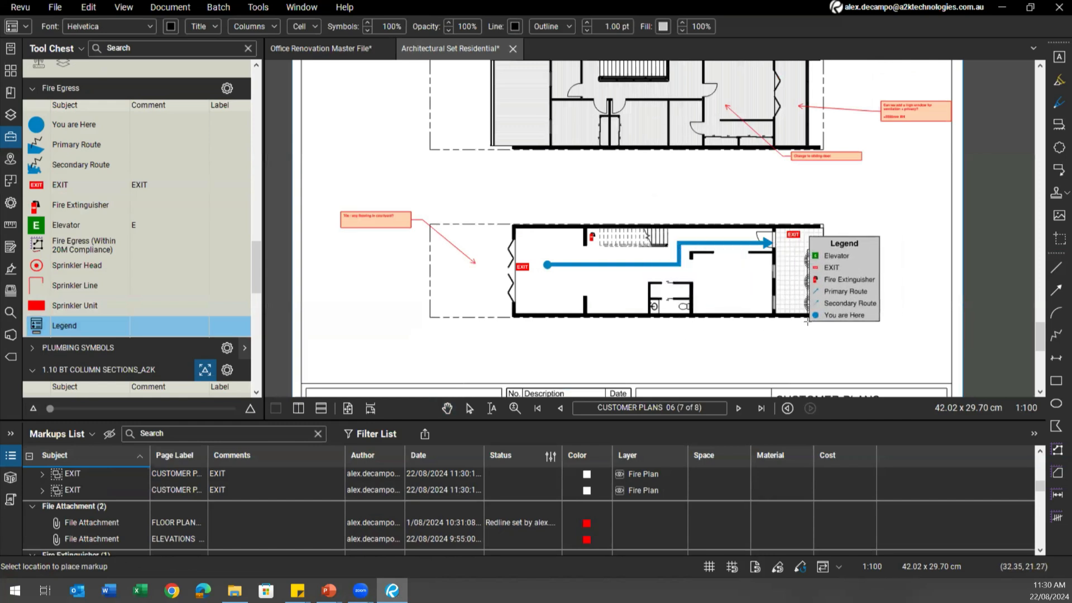
{"action": "left_click", "coordinate": [794, 356]}
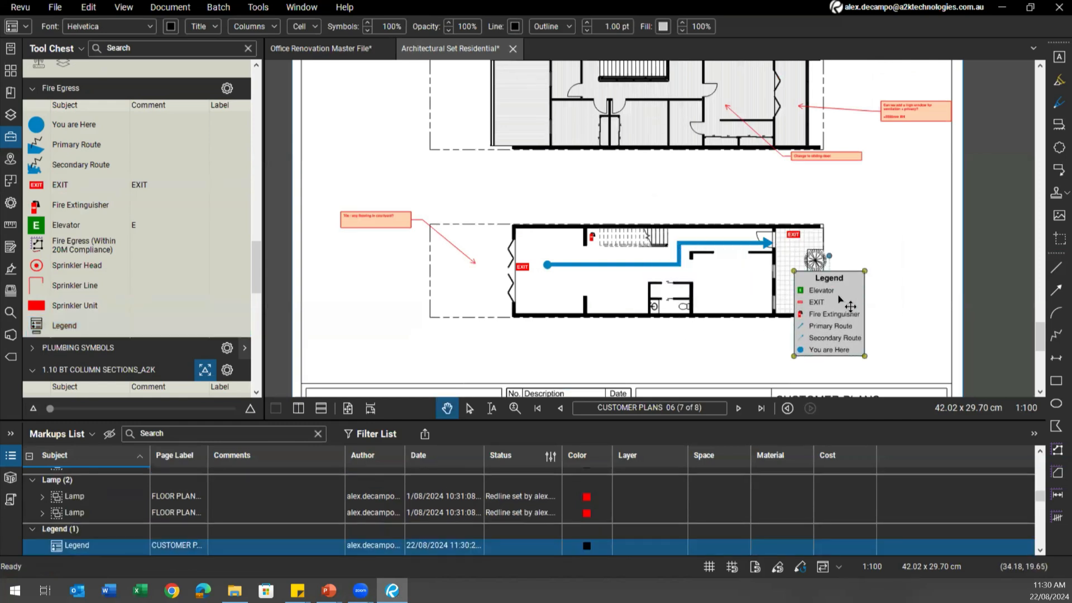
{"action": "scroll", "coordinate": [853, 268], "scroll_direction": "down", "scroll_amount": 2}
{"action": "left_click", "coordinate": [870, 252]}
{"action": "mouse_move", "coordinate": [778, 286]}
{"action": "left_mouse_down"}
{"action": "mouse_move", "coordinate": [721, 316]}
{"action": "mouse_move", "coordinate": [726, 282]}
{"action": "left_mouse_up"}
{"action": "scroll", "coordinate": [721, 316], "scroll_direction": "up", "scroll_amount": 1}
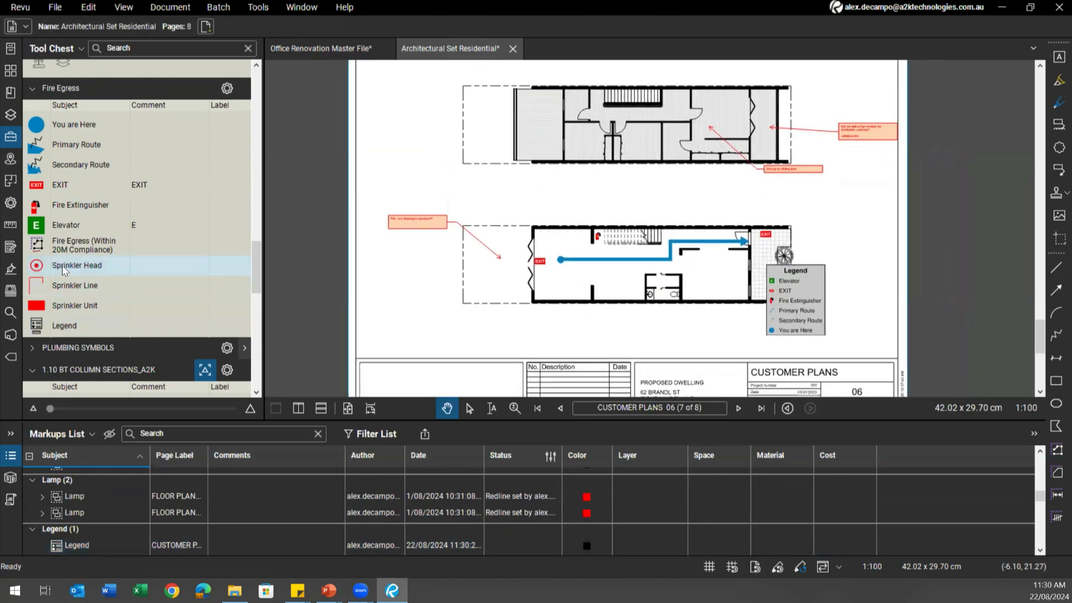
Check the layer assignments of the Sprinkler Head, Secondary Route, Primary Route and You are Here tools
{"action": "right_click", "coordinate": [66, 267]}
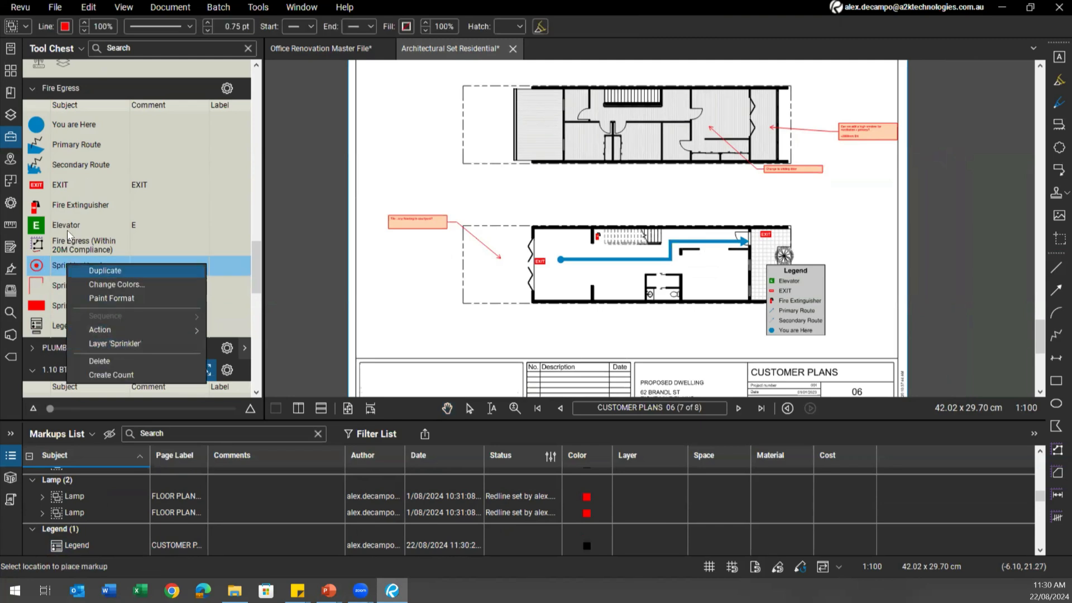
{"action": "right_click", "coordinate": [72, 168]}
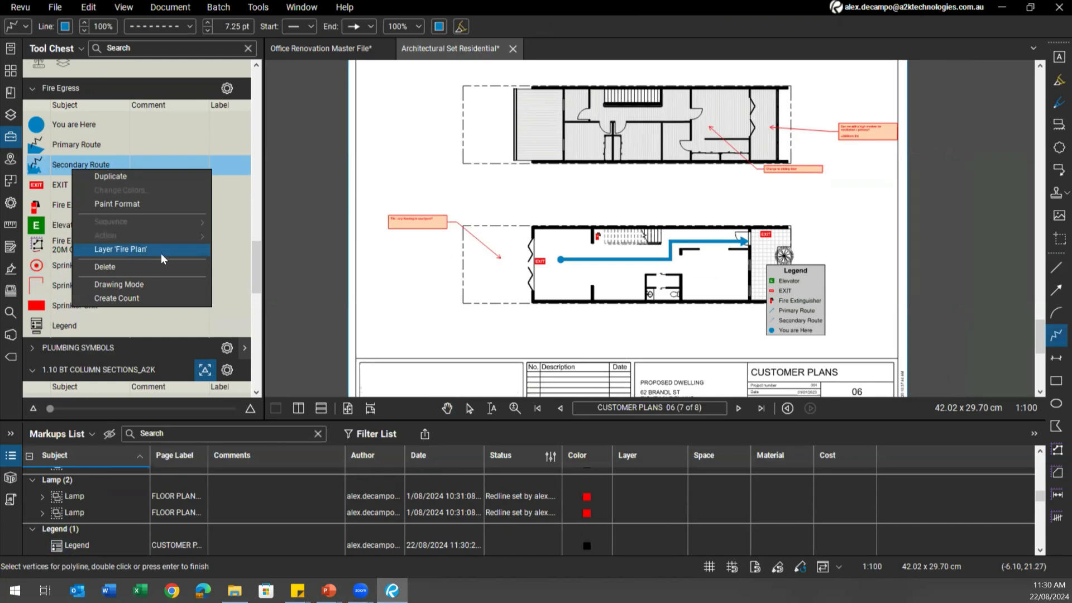
{"action": "right_click", "coordinate": [70, 146]}
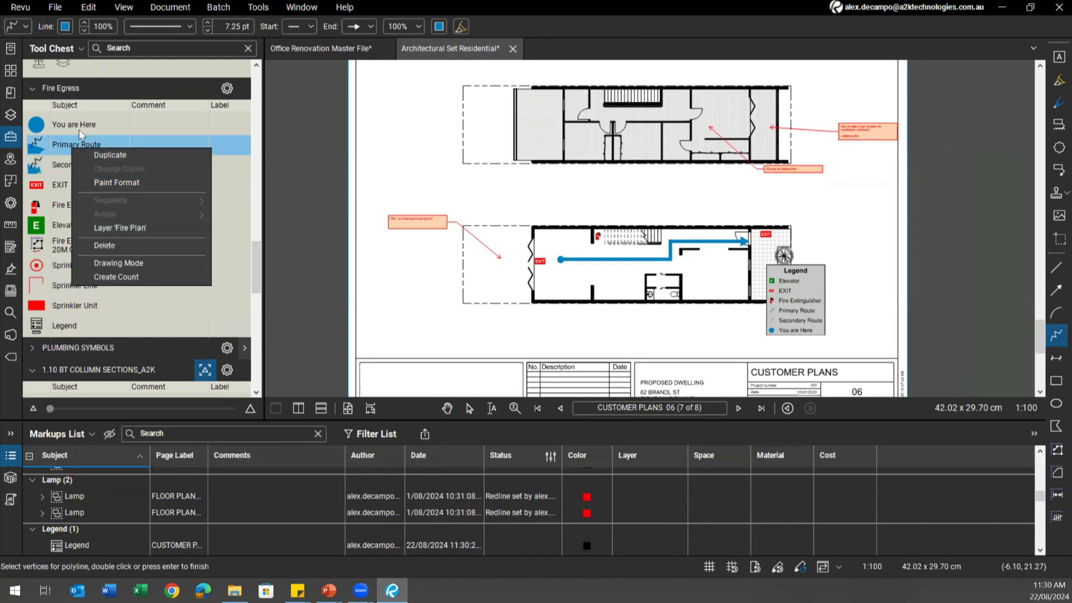
{"action": "right_click", "coordinate": [79, 129]}
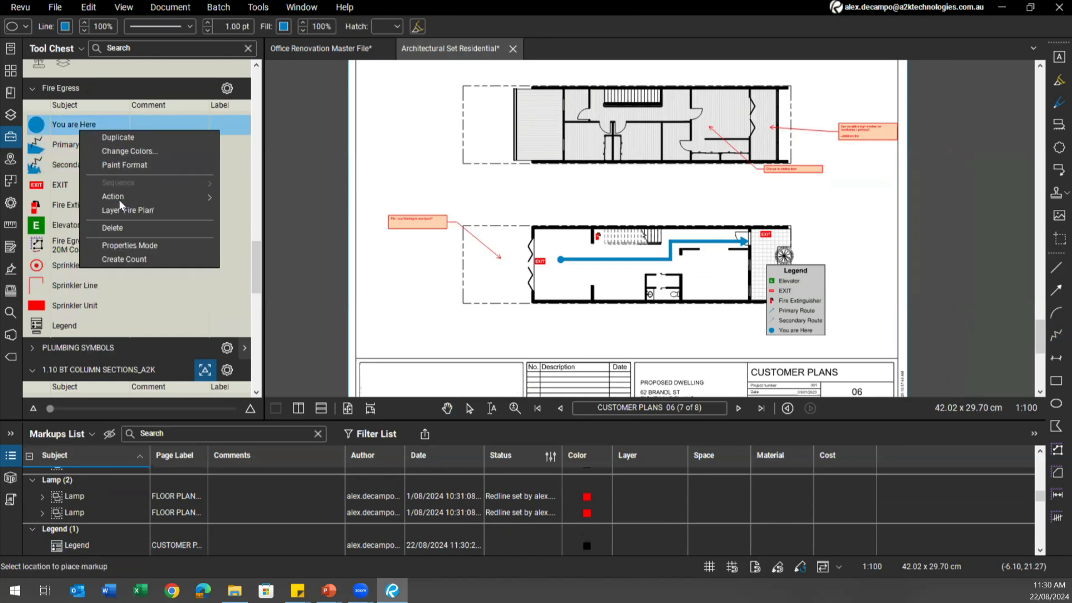
Show the document's layers and toggle the Fire Plan layer's visibility, leaving it hidden
{"action": "left_click", "coordinate": [11, 115]}
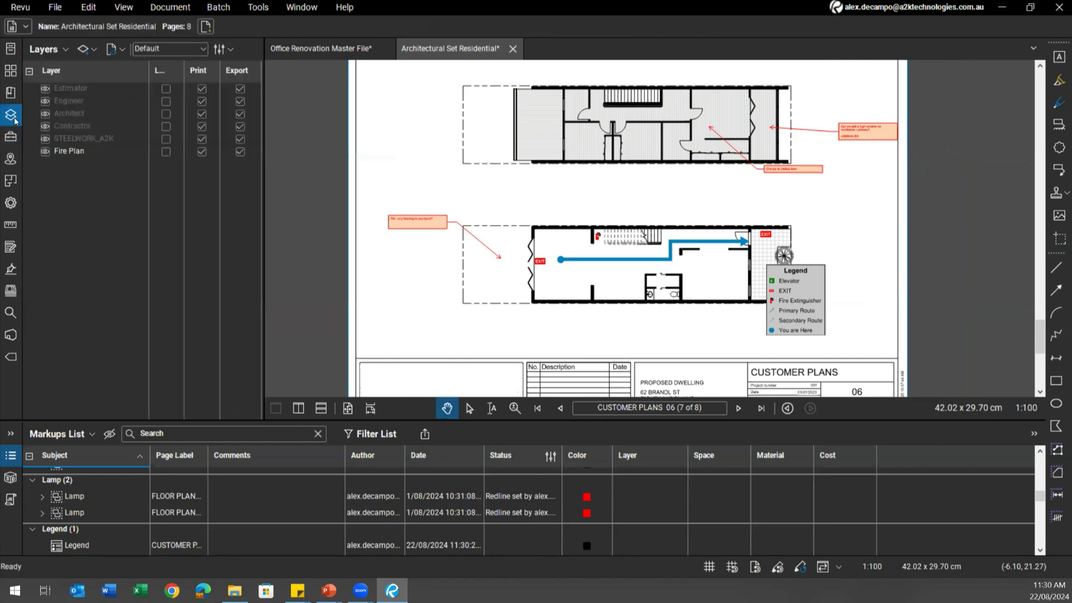
{"action": "left_click", "coordinate": [60, 153]}
{"action": "left_click", "coordinate": [45, 152]}
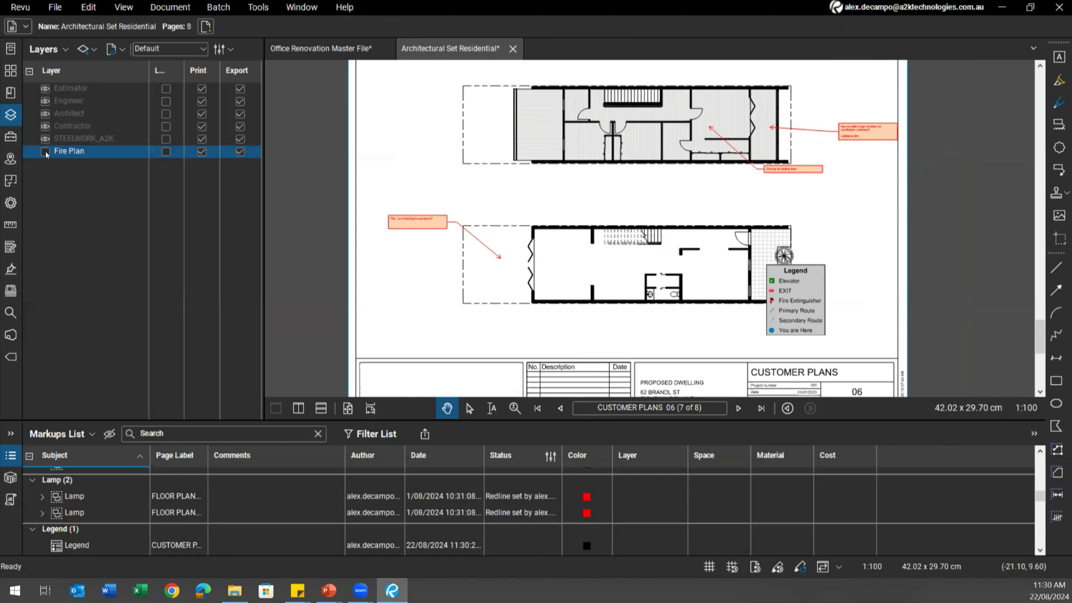
{"action": "left_click", "coordinate": [46, 152]}
{"action": "scroll", "coordinate": [664, 278], "scroll_direction": "up", "scroll_amount": 2}
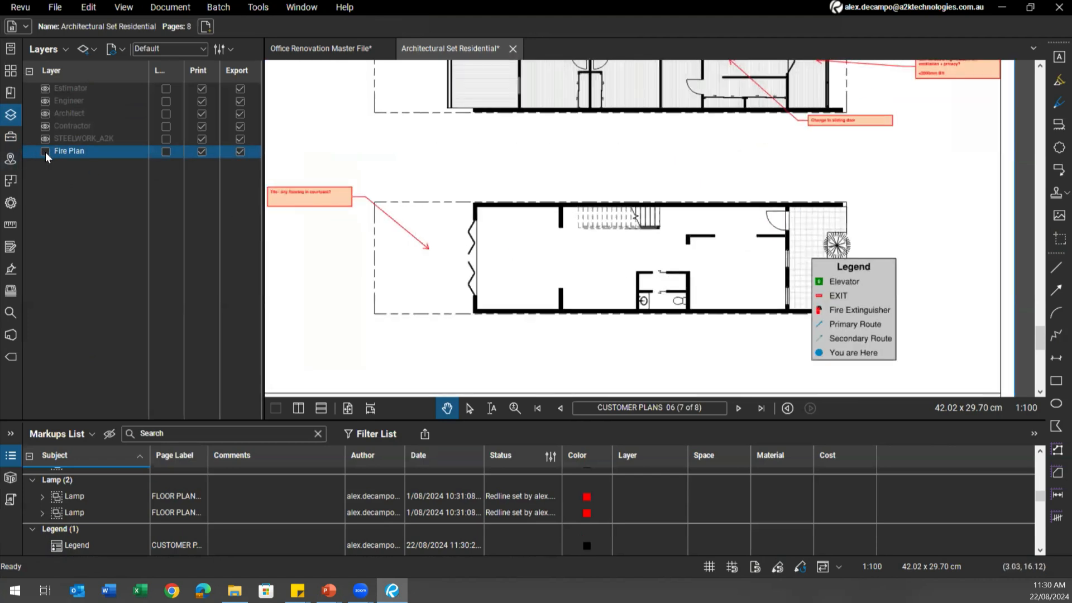
Go back to the FLOOR PLANS 02 page
{"action": "left_click", "coordinate": [559, 408]}
{"action": "left_click", "coordinate": [558, 408]}
{"action": "left_click", "coordinate": [558, 408]}
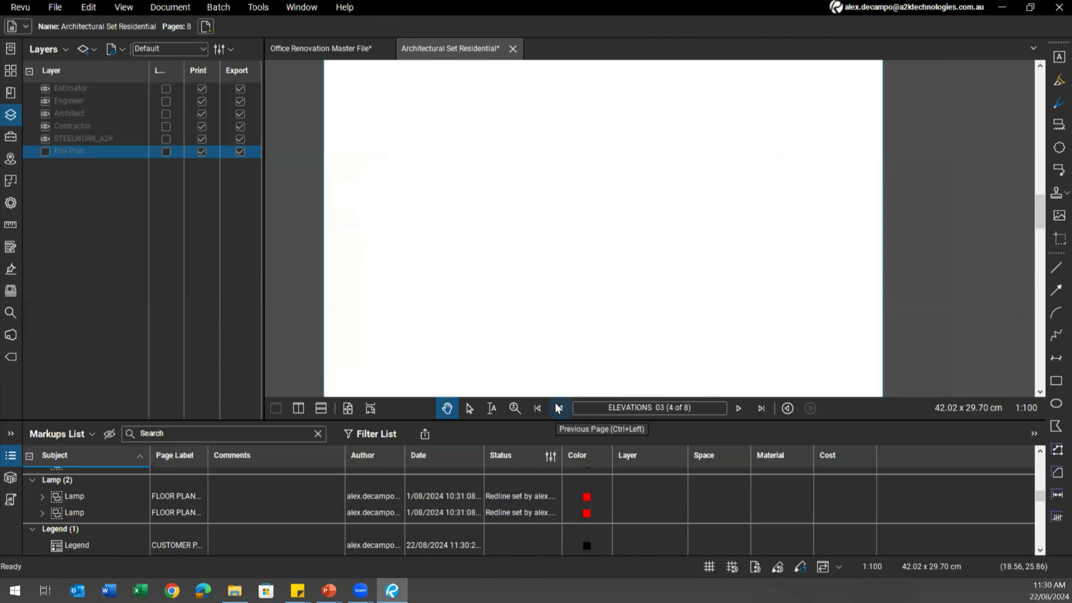
{"action": "left_click", "coordinate": [558, 408]}
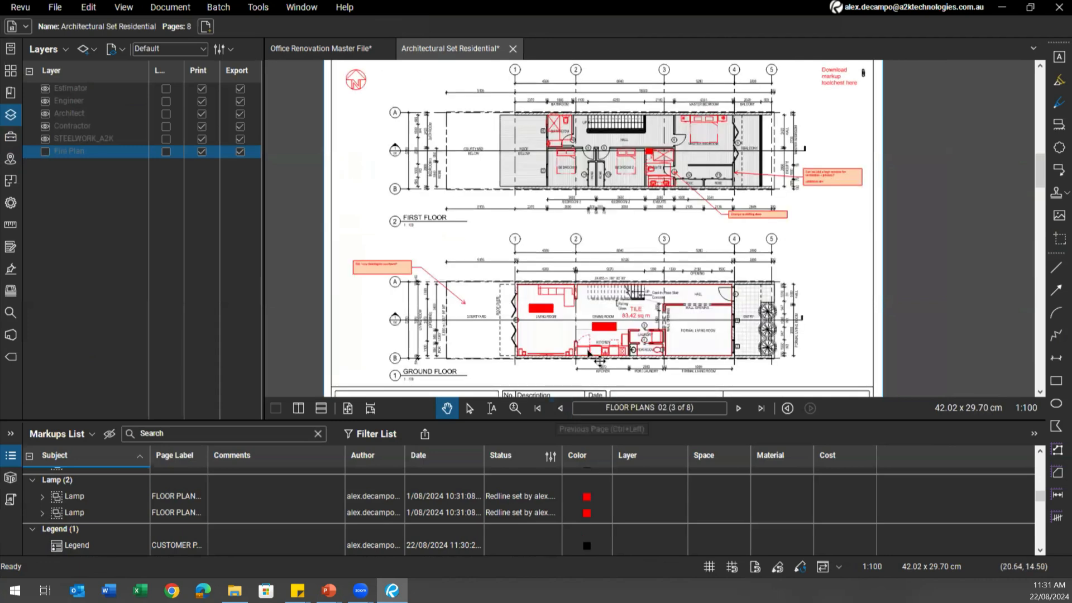
Place a You are Here marker at the left edge of the ground floor living room and start a Primary Route from it
{"action": "left_click", "coordinate": [11, 136]}
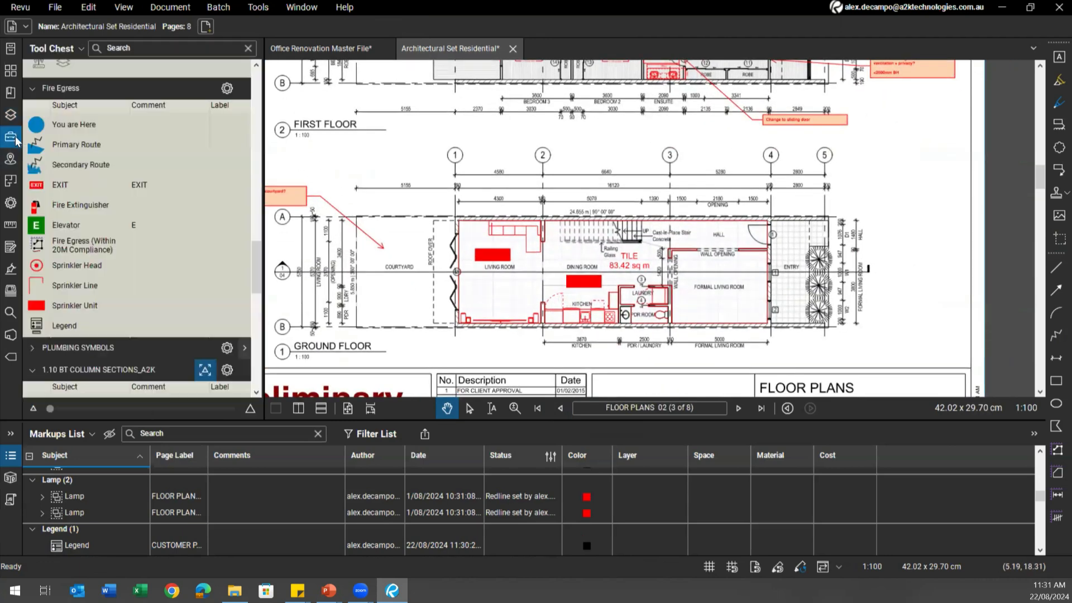
{"action": "left_click", "coordinate": [76, 124]}
{"action": "left_click", "coordinate": [469, 277]}
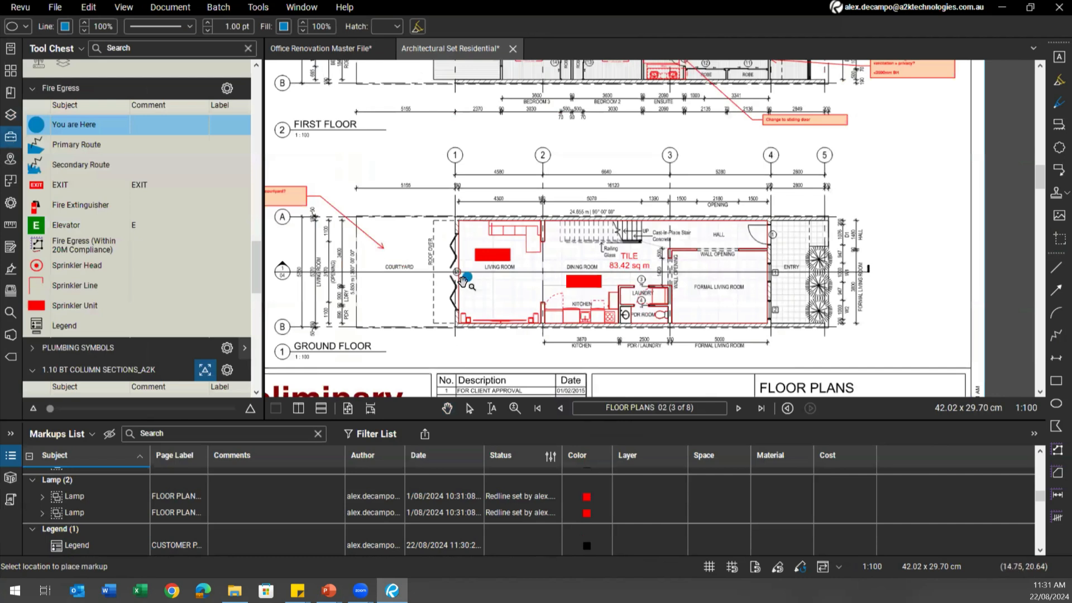
{"action": "left_click", "coordinate": [84, 145]}
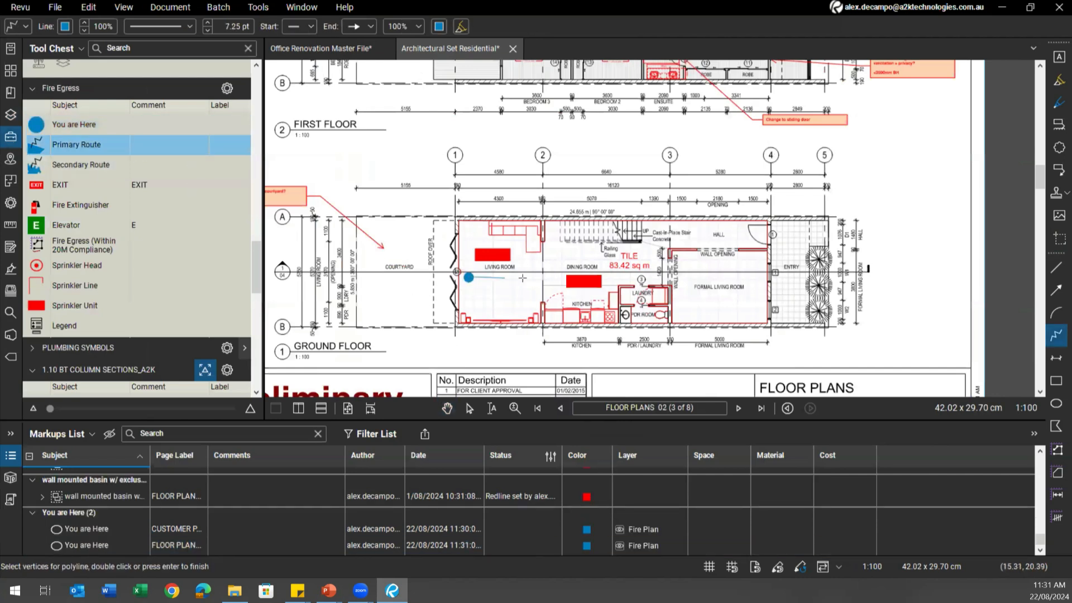
Route the Primary Route polyline from the living room marker through the dining room and hall, ending at the entry door
{"action": "left_click", "coordinate": [650, 253]}
{"action": "left_click", "coordinate": [650, 227]}
{"action": "double_click", "coordinate": [764, 227]}
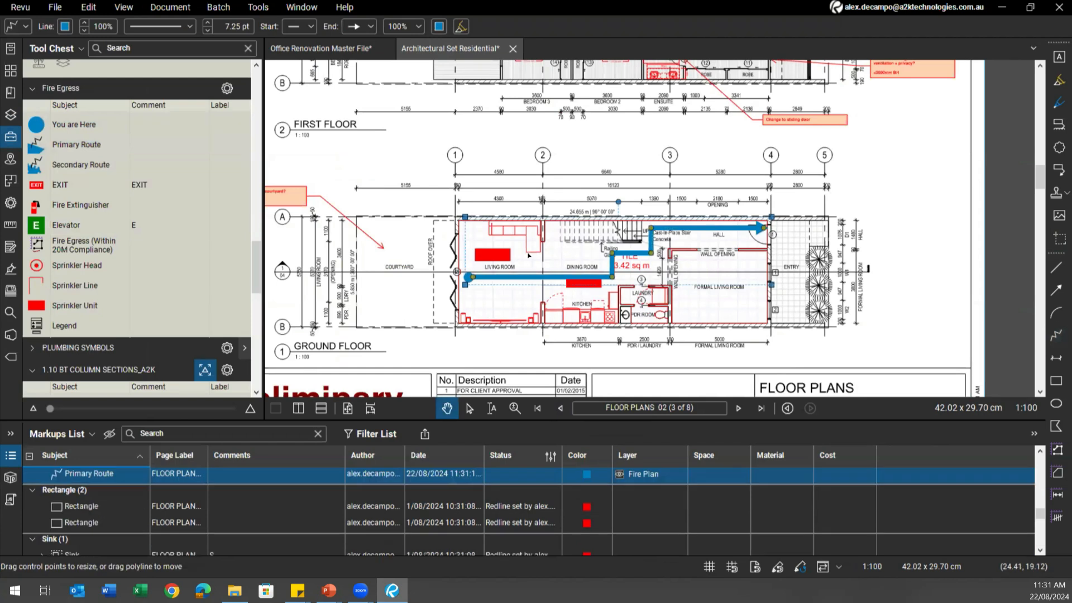
{"action": "left_click", "coordinate": [361, 267]}
Toggle the Fire Plan layer's visibility off and on to check its markups, and bring up the page thumbnails
{"action": "left_click", "coordinate": [8, 116]}
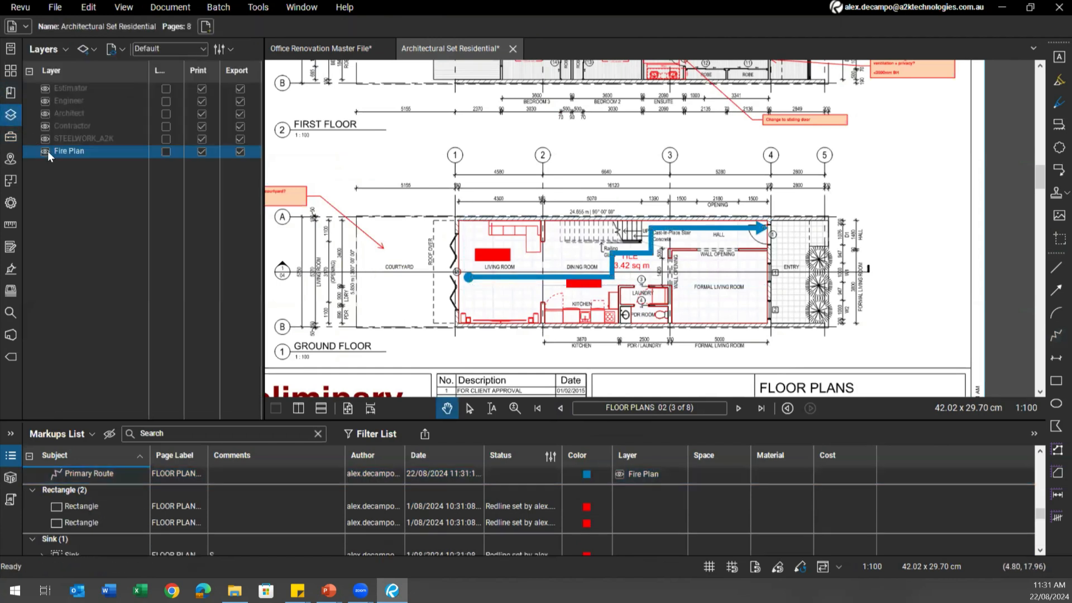
{"action": "left_click", "coordinate": [44, 152]}
{"action": "left_click", "coordinate": [45, 151]}
{"action": "left_click", "coordinate": [45, 152]}
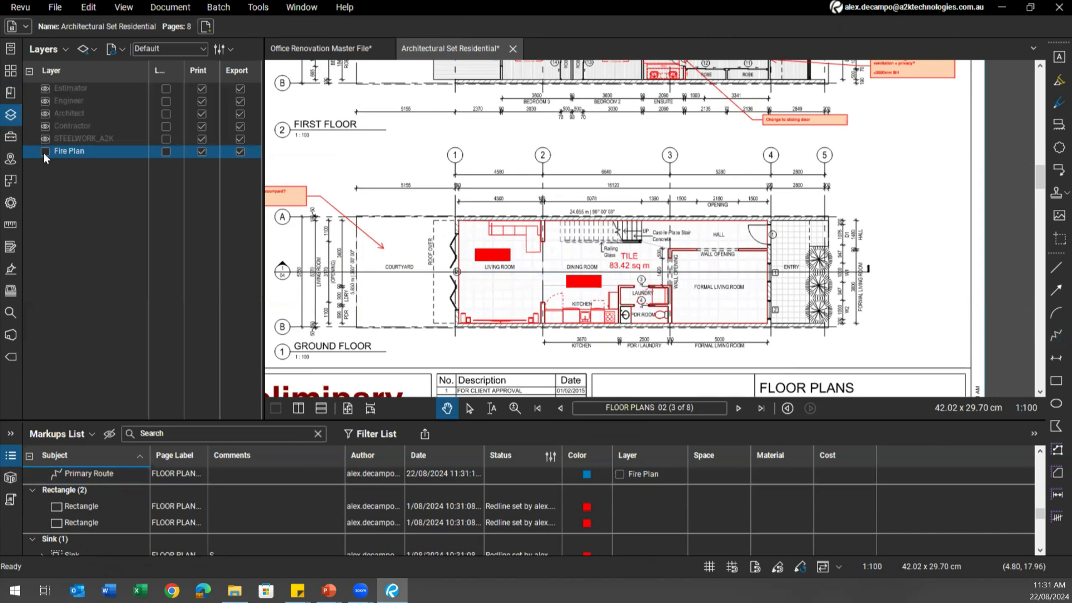
{"action": "left_click", "coordinate": [45, 151]}
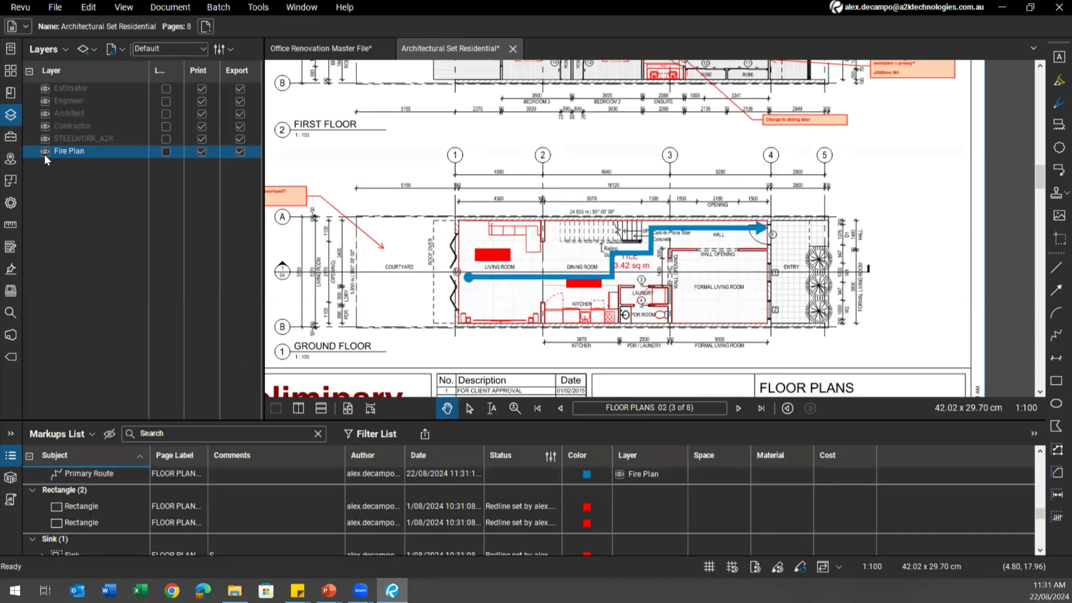
{"action": "left_click", "coordinate": [10, 70]}
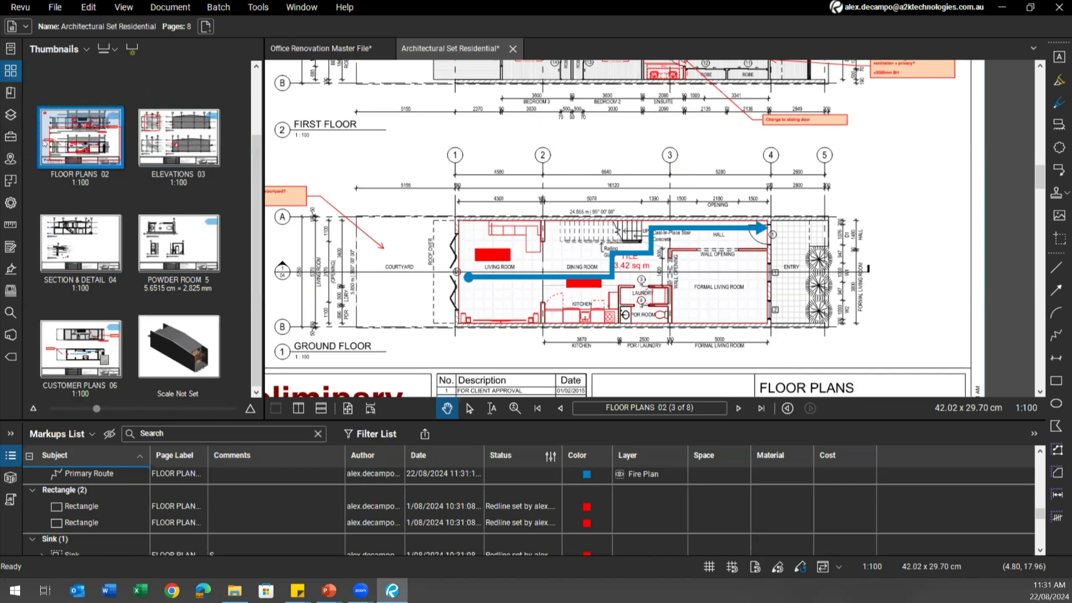
{"action": "scroll", "coordinate": [418, 227], "scroll_direction": "down", "scroll_amount": 2}
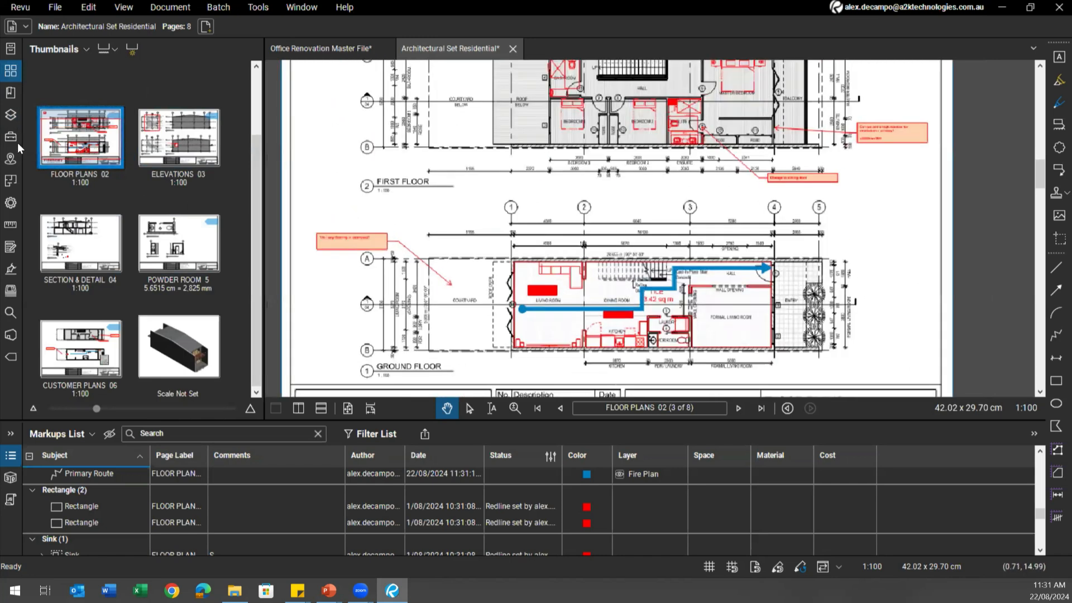
Change the layer name assigned to the You are Here tool in the Fire Egress set to "Fire plan"
{"action": "left_click", "coordinate": [17, 141]}
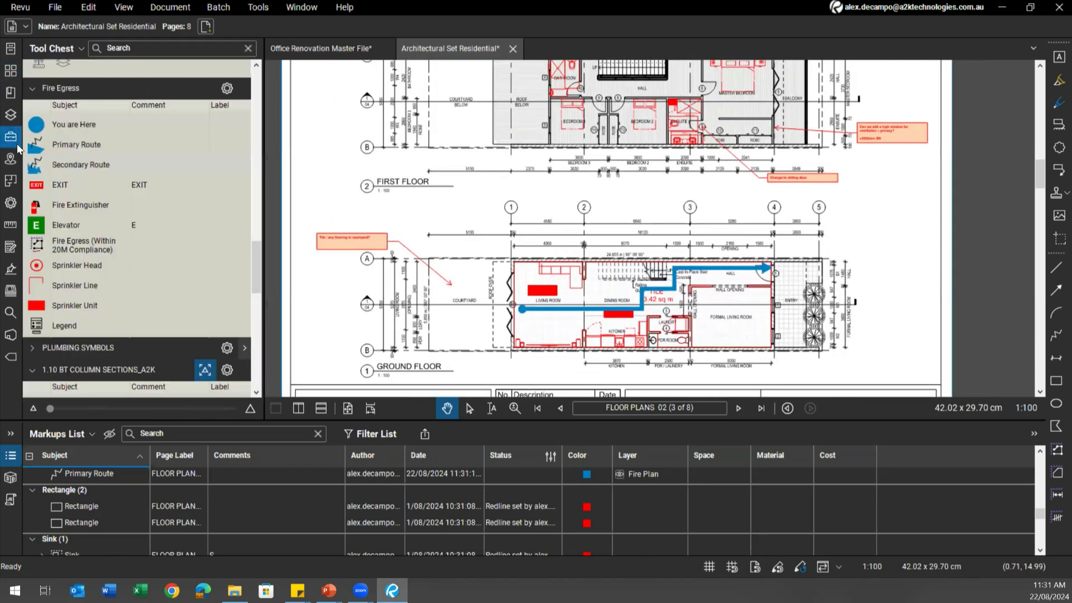
{"action": "right_click", "coordinate": [72, 124]}
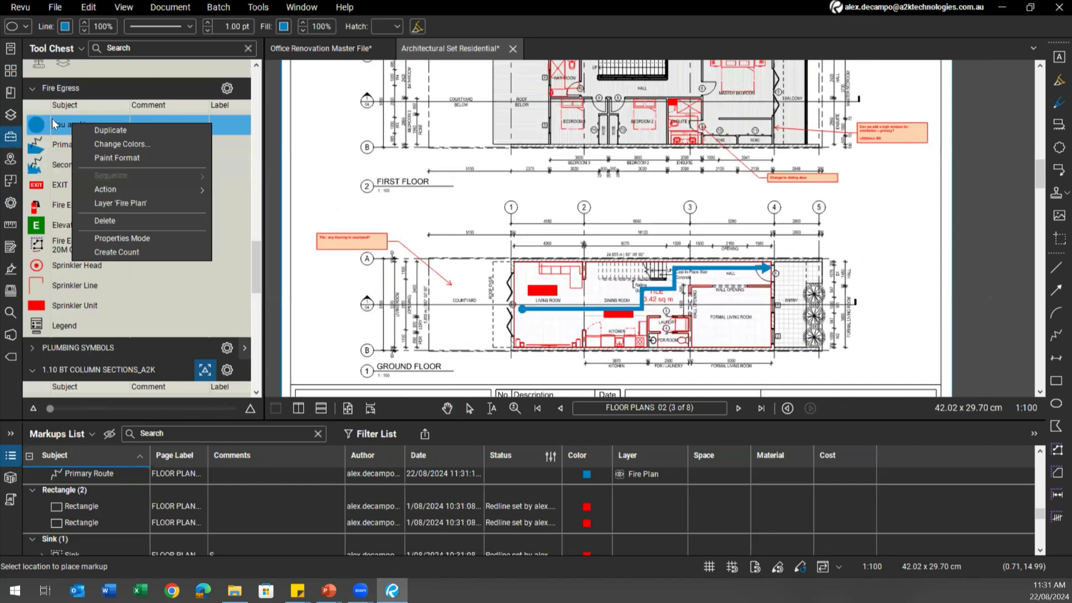
{"action": "left_click", "coordinate": [126, 203]}
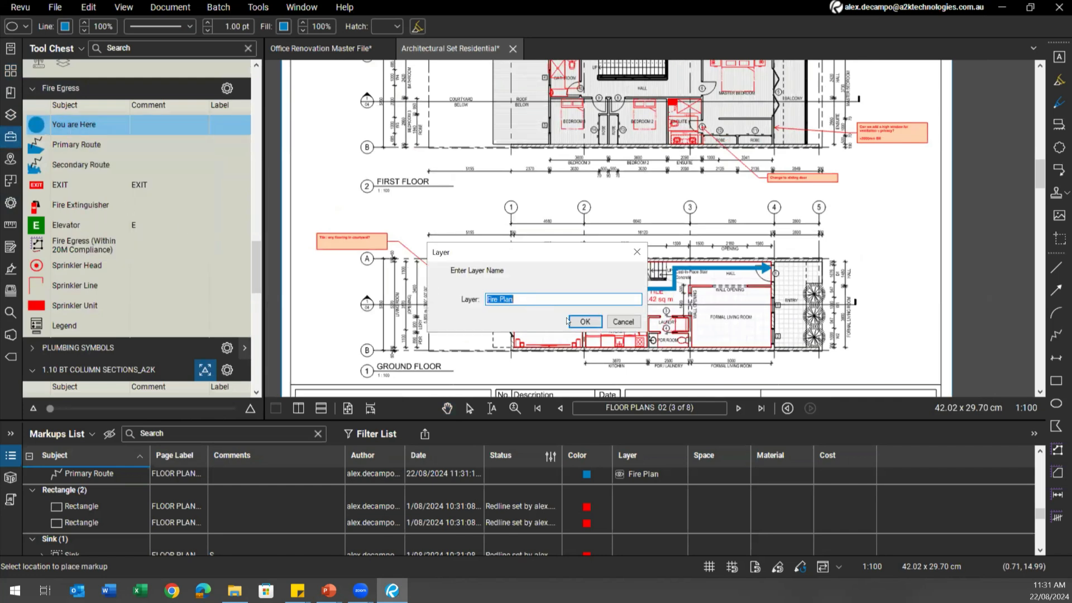
{"action": "left_click_drag", "start_coordinate": [529, 298], "coordinate": [500, 302]}
{"action": "key", "text": "Delete"}
{"action": "key", "text": "Delete"}
{"action": "left_click", "coordinate": [589, 325]}
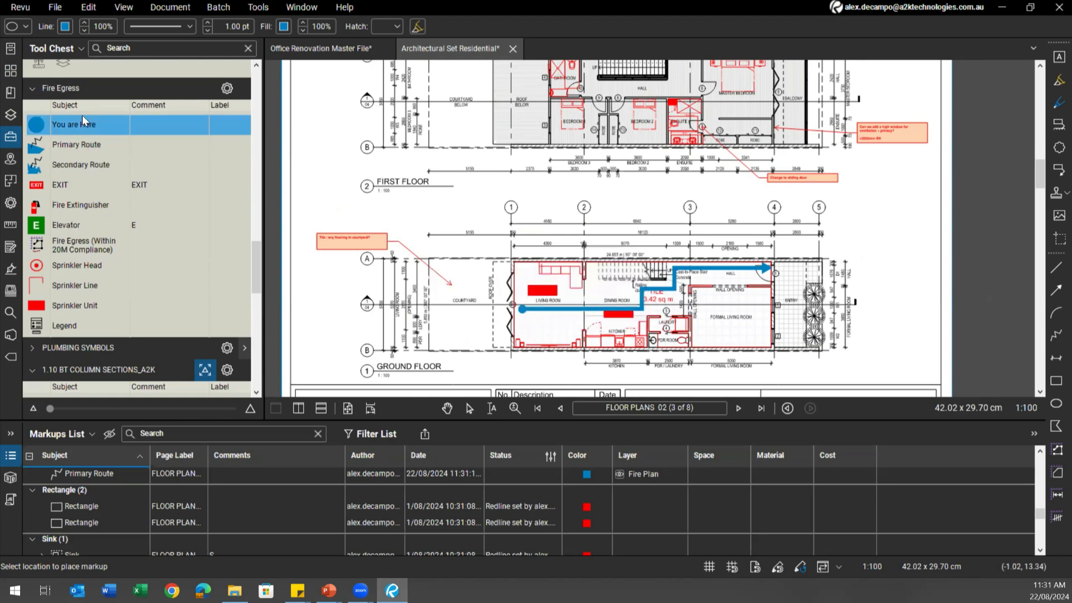
Place a You are Here marker in the ground floor courtyard and check the layer list for its layer
{"action": "left_click", "coordinate": [466, 297]}
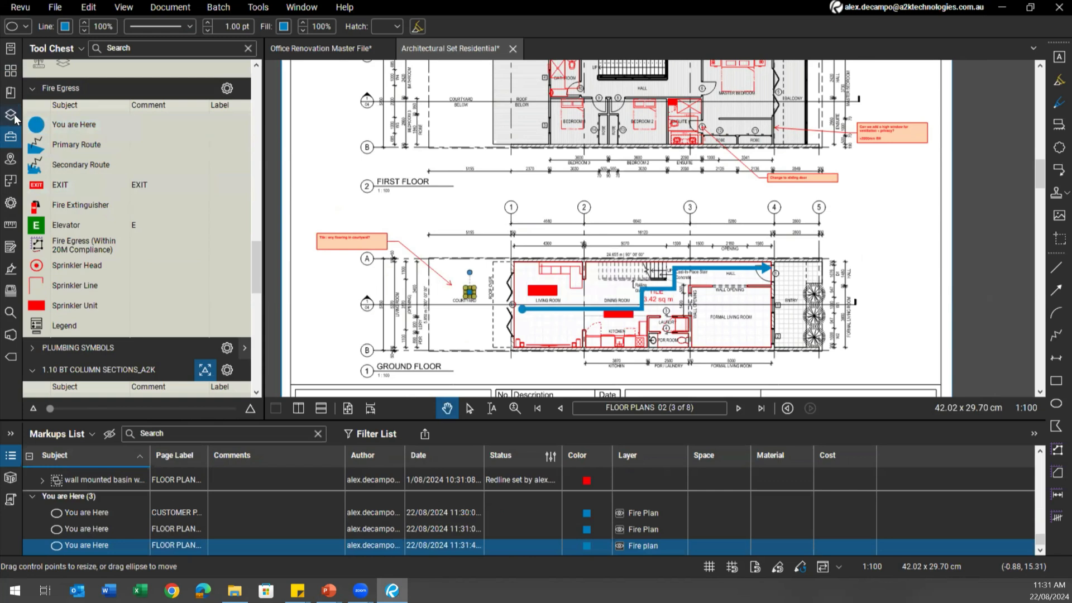
{"action": "left_click", "coordinate": [10, 115]}
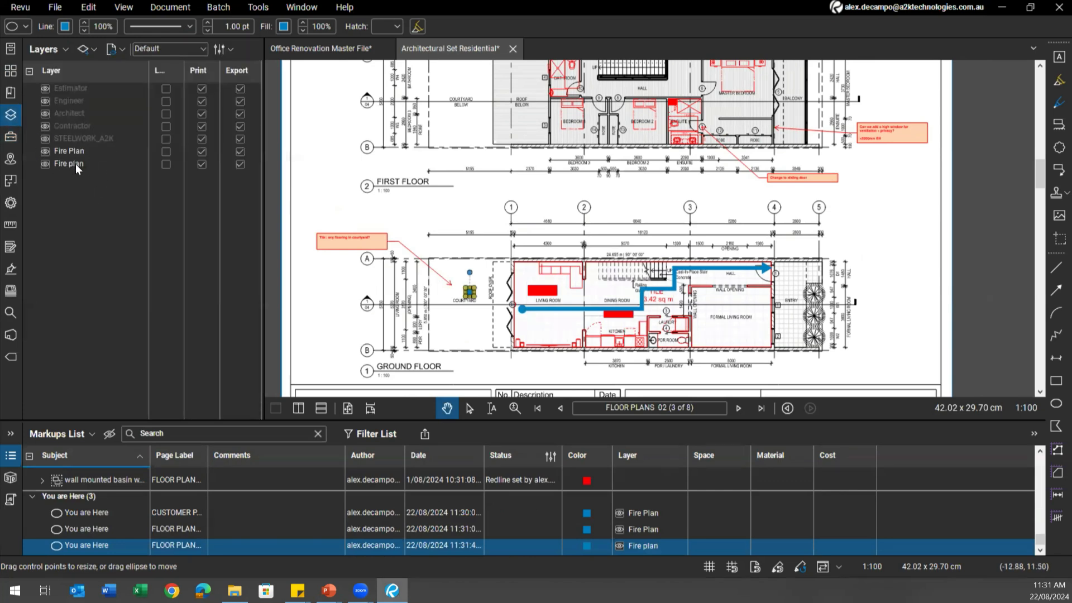
{"action": "left_click", "coordinate": [10, 137]}
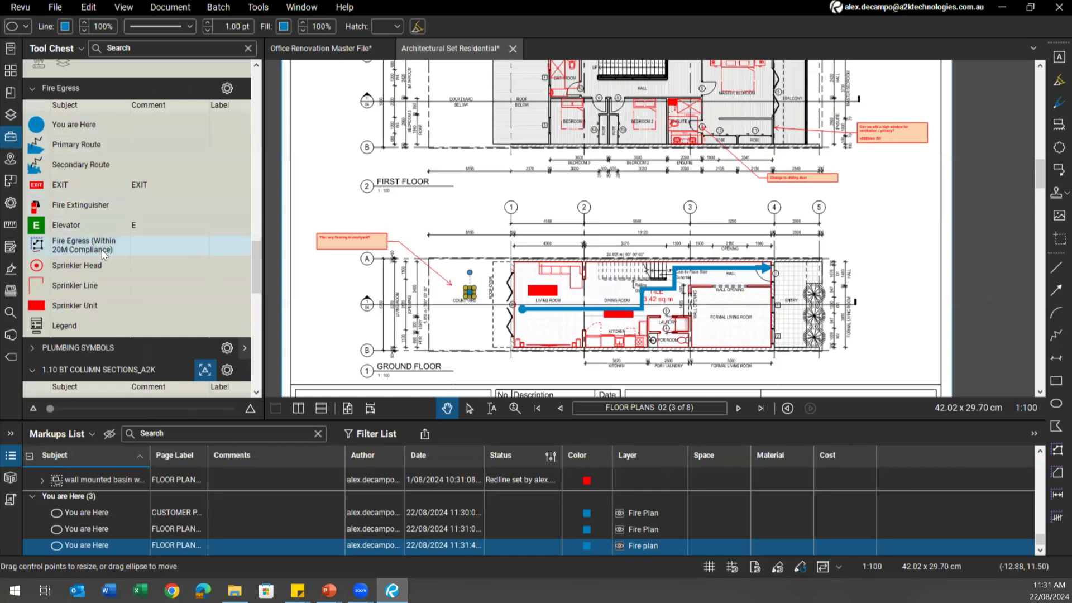
{"action": "left_click", "coordinate": [1023, 226]}
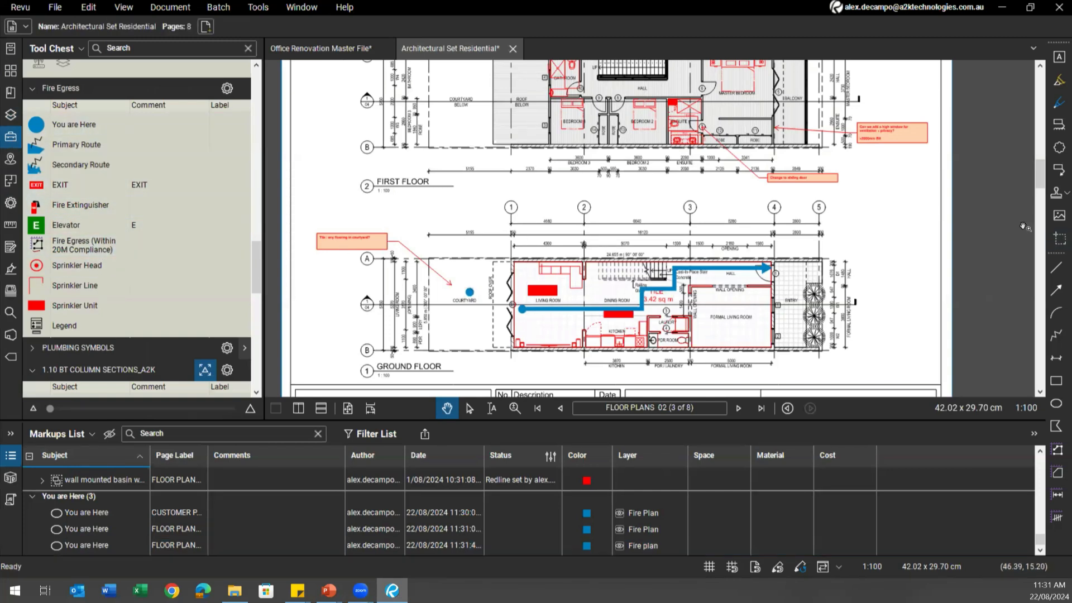
Draw a short horizontal red line below the First Floor title, above the courtyard dimension
{"action": "left_click", "coordinate": [1057, 381]}
{"action": "scroll", "coordinate": [813, 256], "scroll_direction": "up", "scroll_amount": 3}
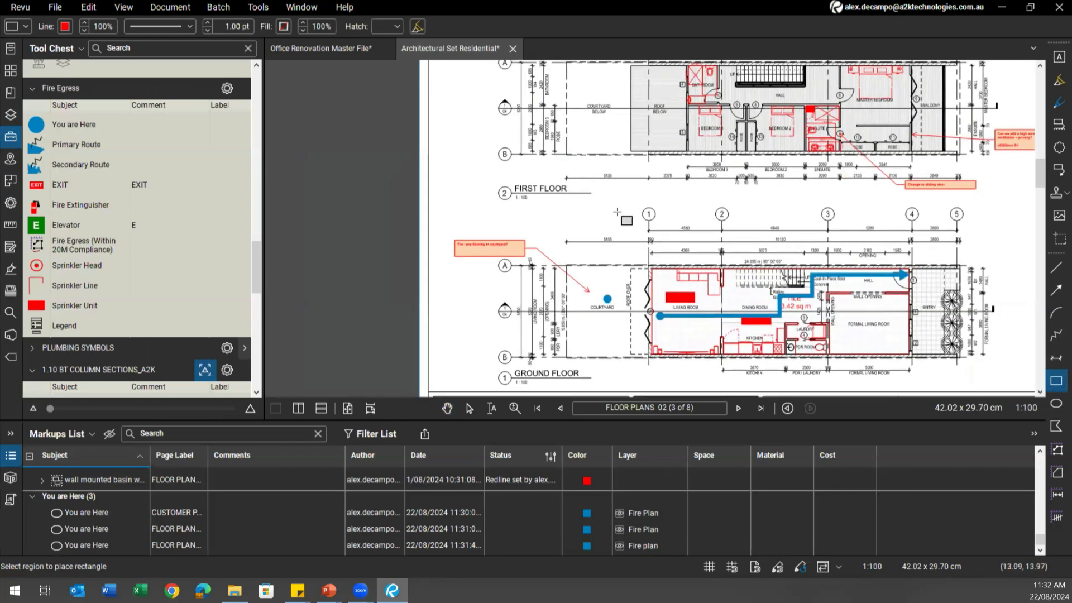
{"action": "left_click", "coordinate": [1055, 268]}
{"action": "left_click_drag", "start_coordinate": [553, 227], "coordinate": [627, 233]}
{"action": "scroll", "coordinate": [631, 237], "scroll_direction": "down", "scroll_amount": 2}
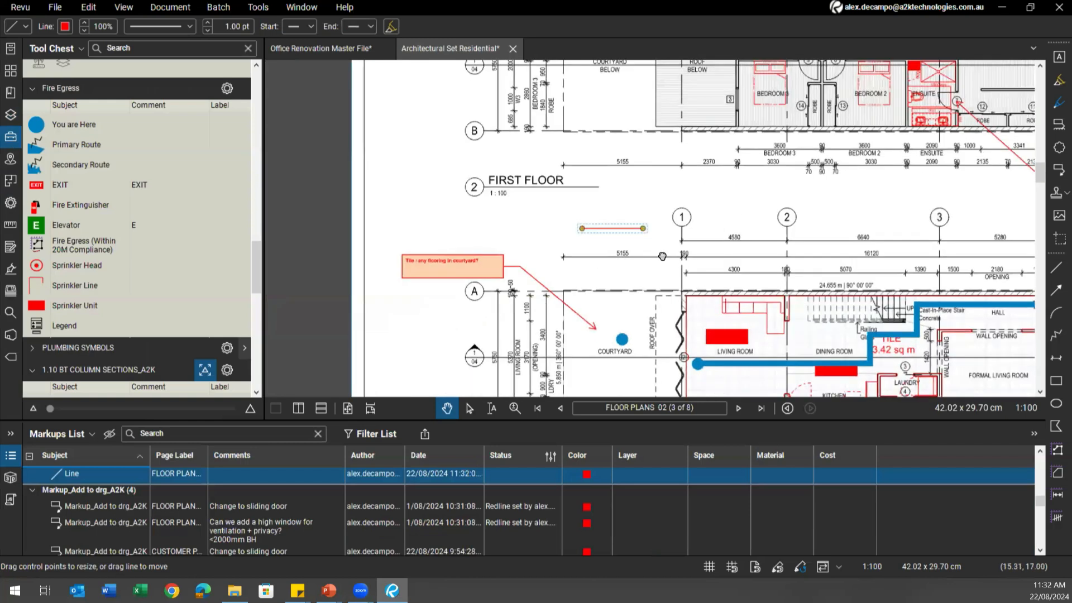
Place the 265BT41.0_SECT_A2K steel column section beside the First Floor title
{"action": "scroll", "coordinate": [737, 145], "scroll_direction": "up", "scroll_amount": 5}
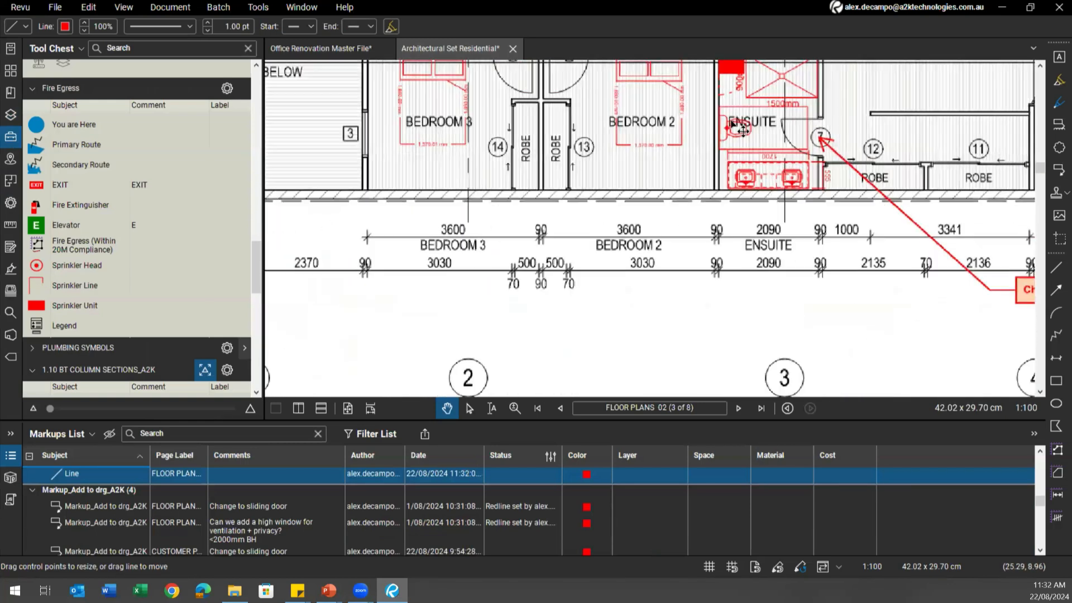
{"action": "scroll", "coordinate": [737, 145], "scroll_direction": "down", "scroll_amount": 3}
{"action": "scroll", "coordinate": [105, 252], "scroll_direction": "down", "scroll_amount": 10}
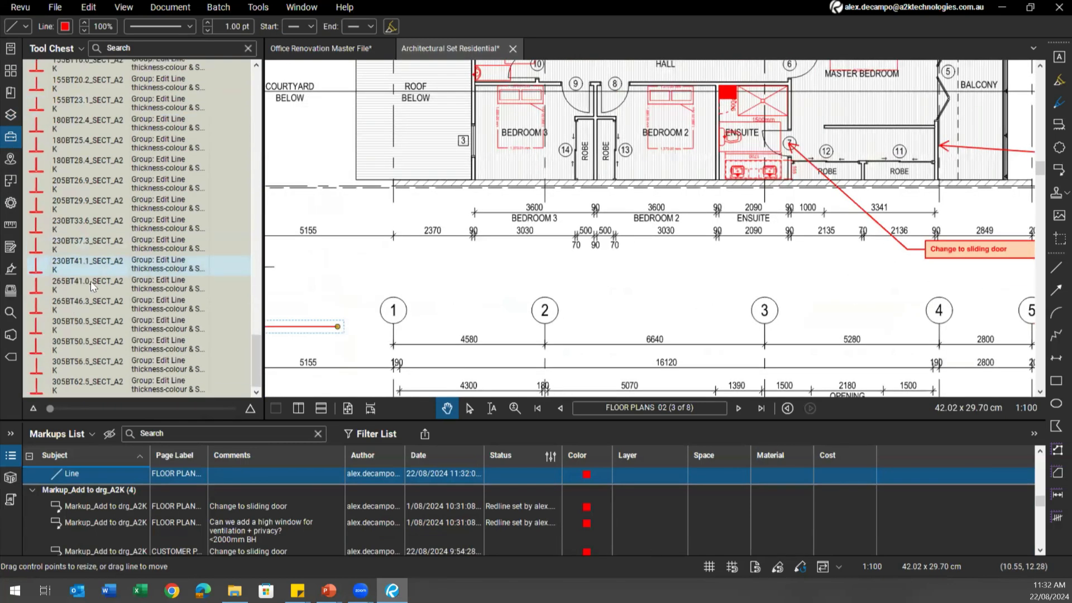
{"action": "left_click", "coordinate": [90, 284]}
{"action": "left_click", "coordinate": [330, 291]}
{"action": "scroll", "coordinate": [329, 291], "scroll_direction": "up", "scroll_amount": 2}
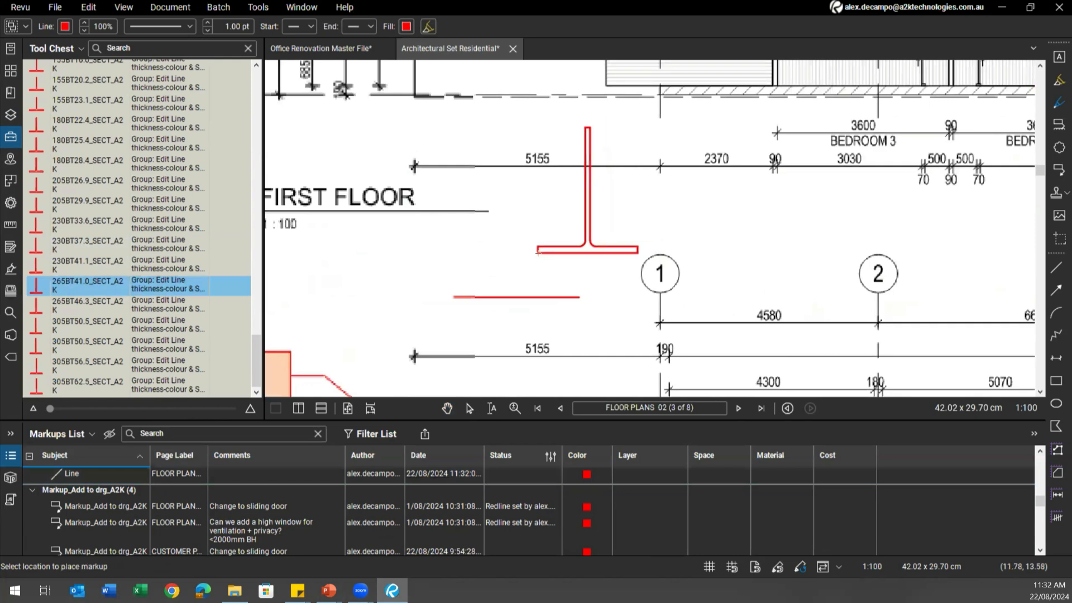
Try a 0.50 pt line width on the placed steel section and return it to 1.00 pt
{"action": "left_click", "coordinate": [190, 26]}
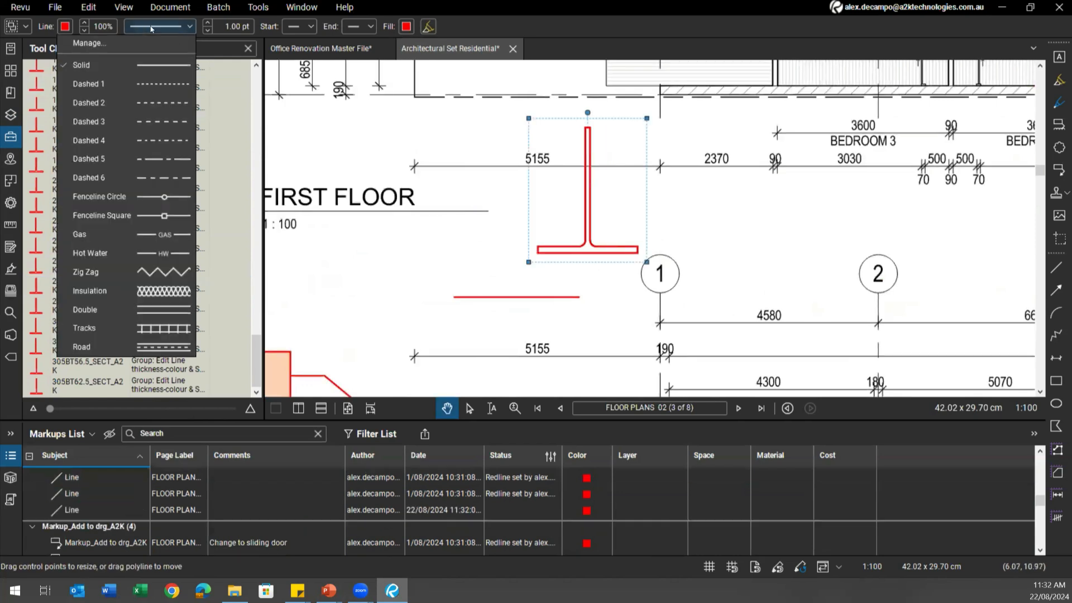
{"action": "left_click", "coordinate": [210, 32]}
{"action": "left_click", "coordinate": [210, 32]}
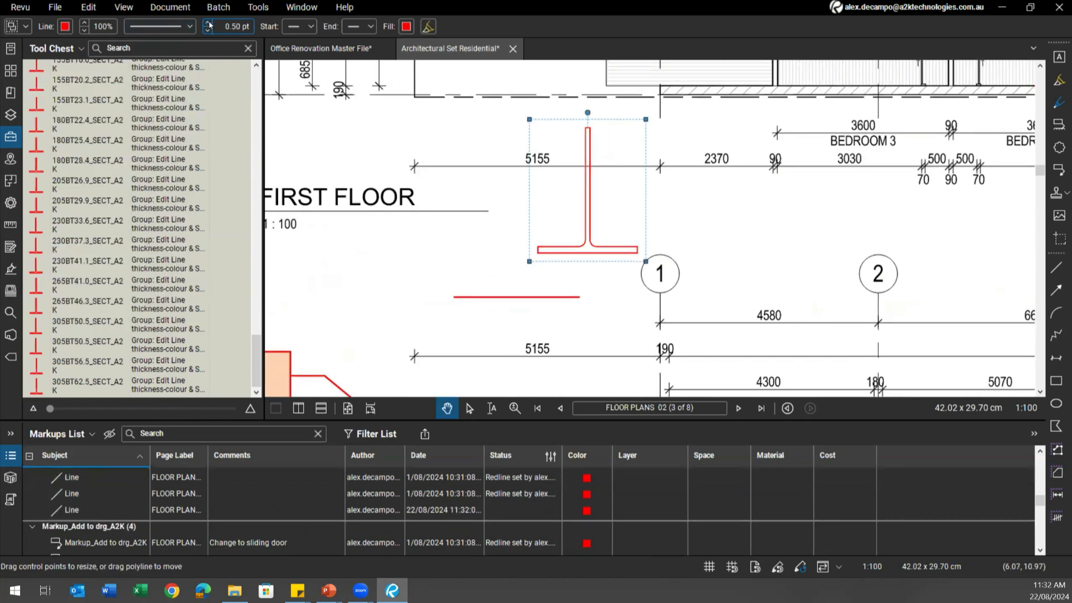
{"action": "left_click", "coordinate": [209, 24]}
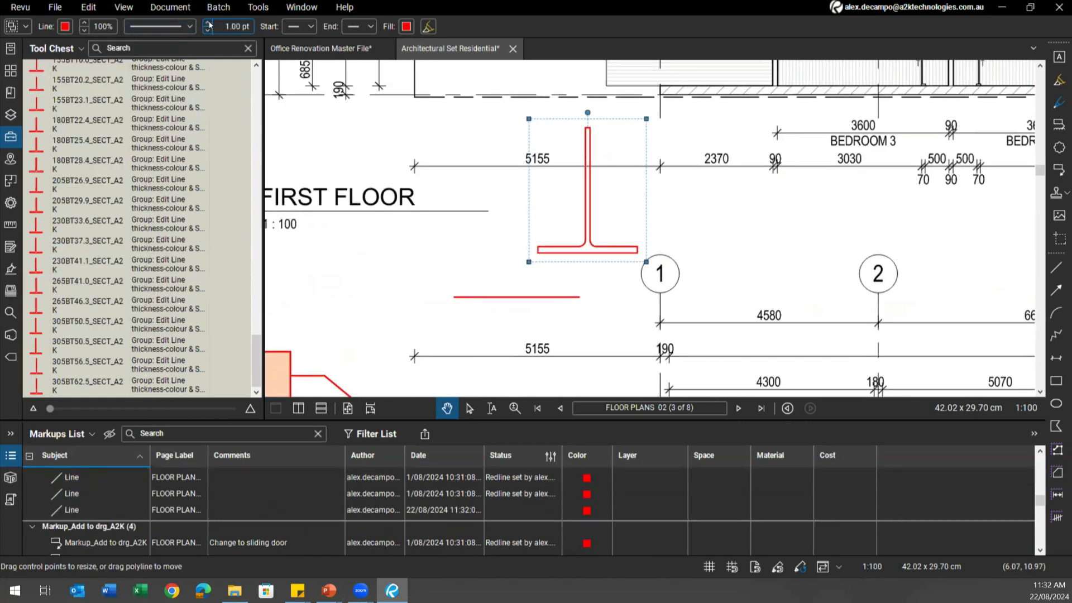
{"action": "left_click", "coordinate": [706, 241]}
{"action": "left_click", "coordinate": [590, 212]}
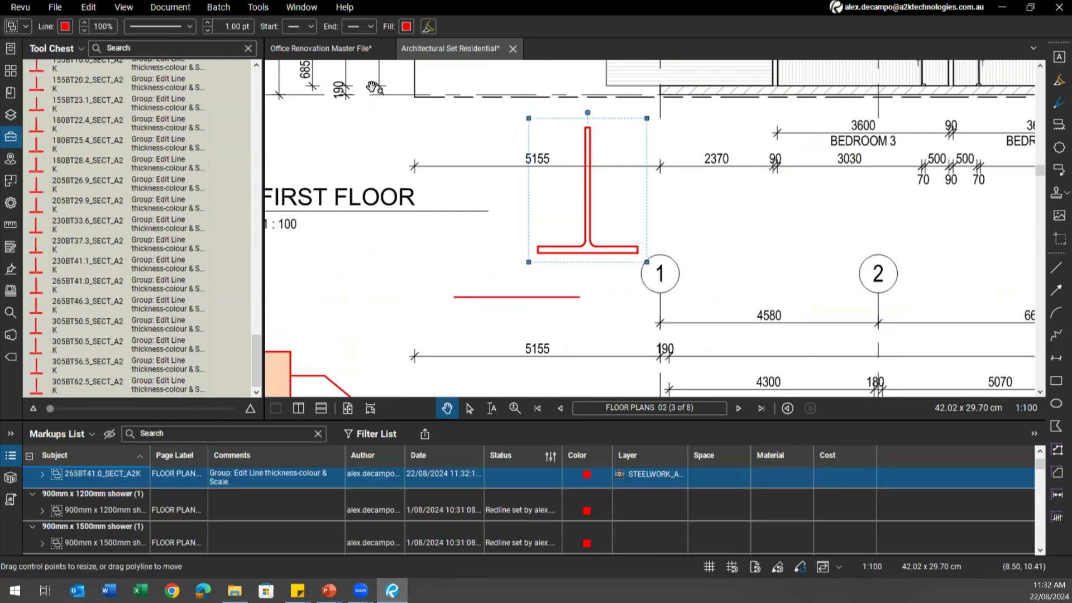
Open the Keyboard Shortcuts Guide
{"action": "left_click", "coordinate": [261, 8]}
{"action": "left_click", "coordinate": [260, 8]}
{"action": "left_click", "coordinate": [345, 8]}
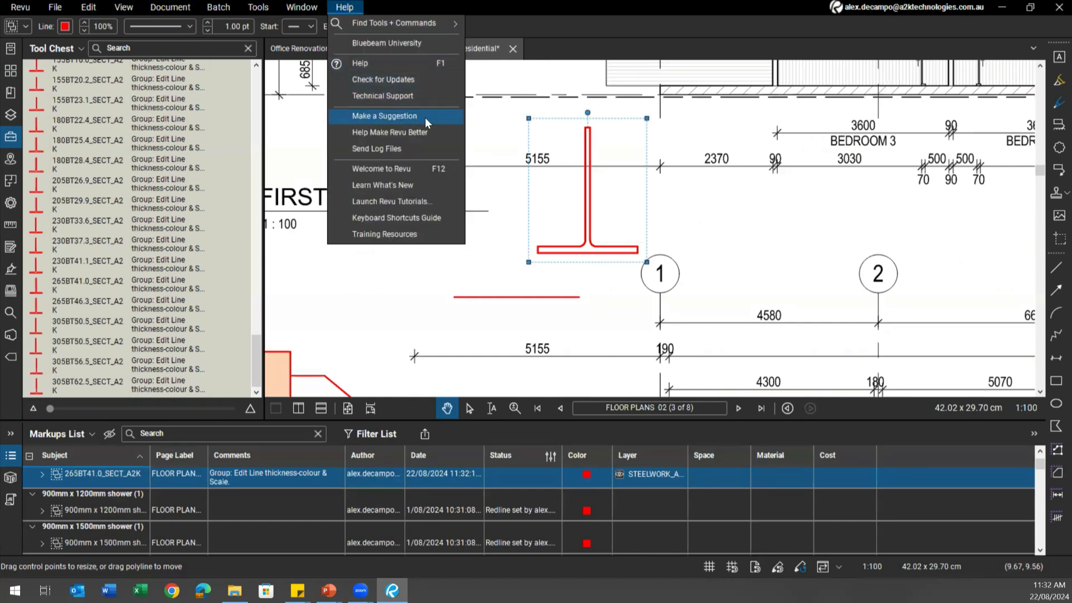
{"action": "left_click", "coordinate": [441, 218]}
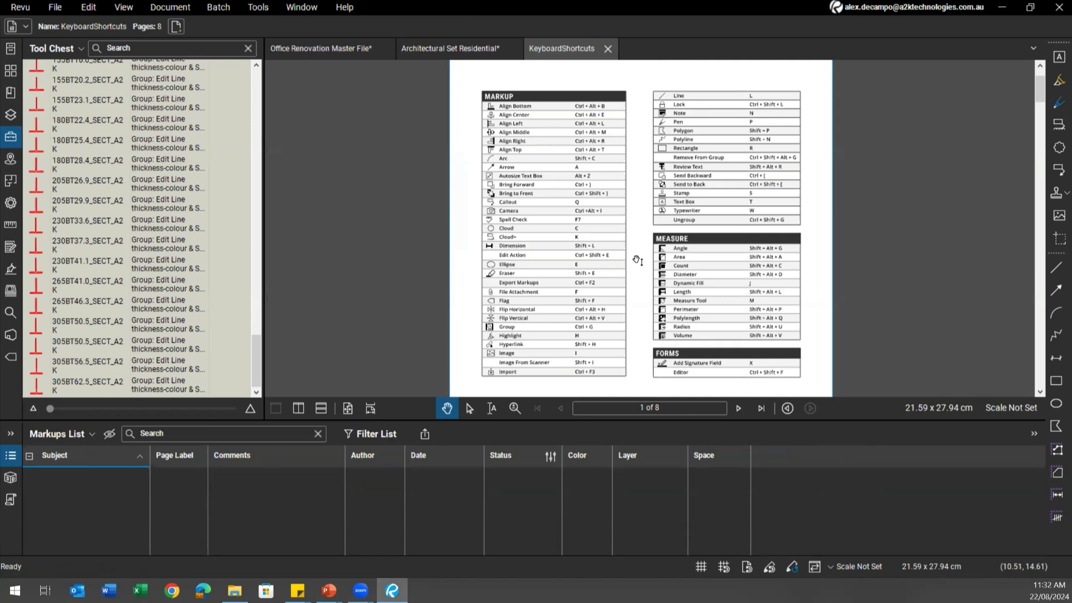
Search the shortcuts guide for "line weight", look through its pages up to page 4, and close the guide
{"action": "key", "text": "ctrl+f"}
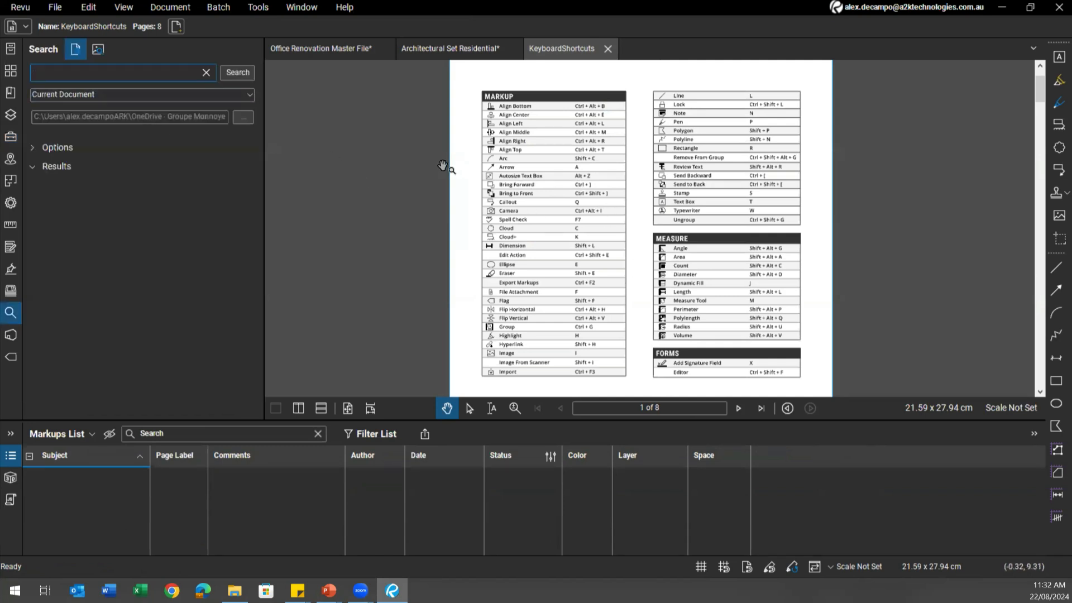
{"action": "type", "text": "line weight"}
{"action": "key", "text": "Return"}
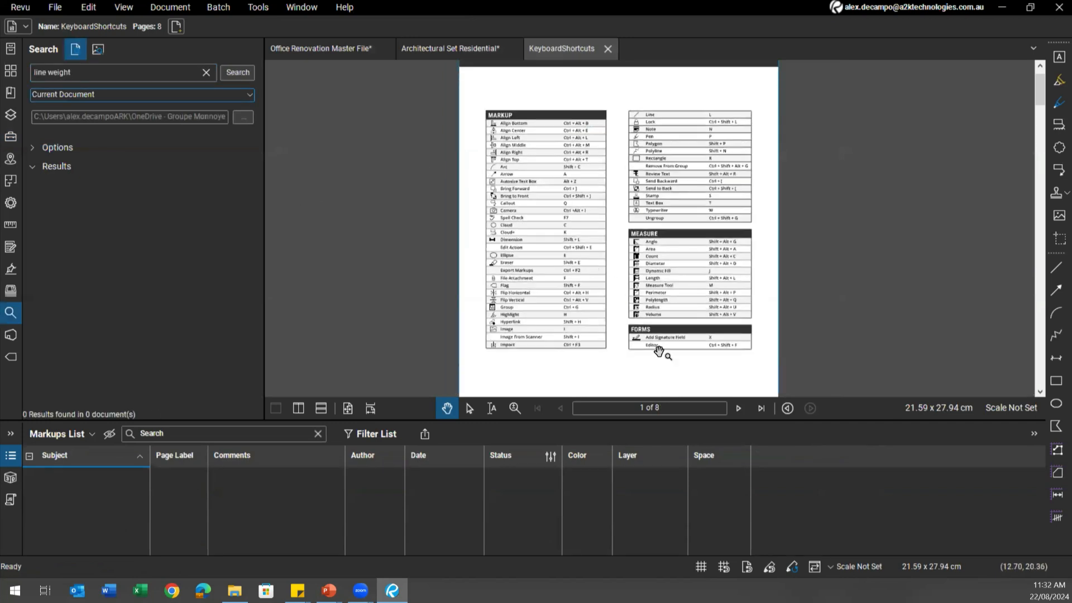
{"action": "left_click", "coordinate": [738, 409]}
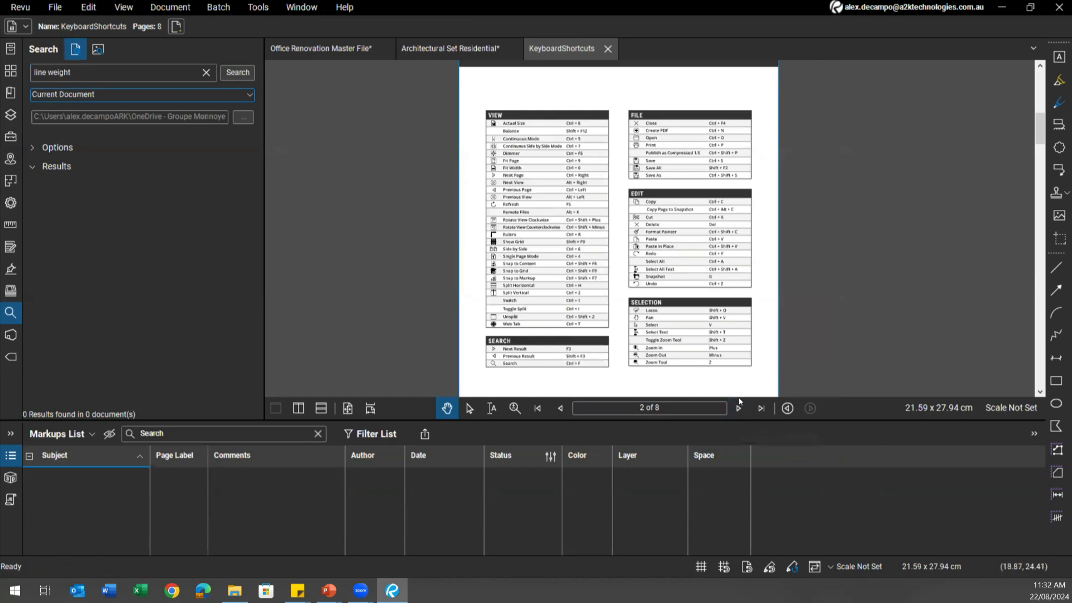
{"action": "left_click", "coordinate": [739, 408]}
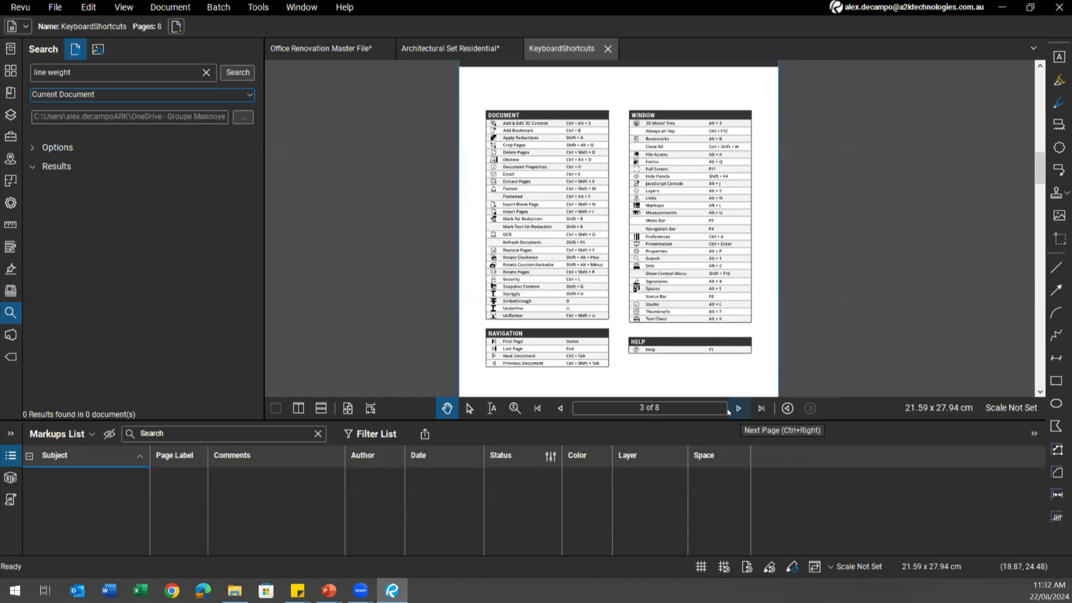
{"action": "left_click", "coordinate": [738, 409]}
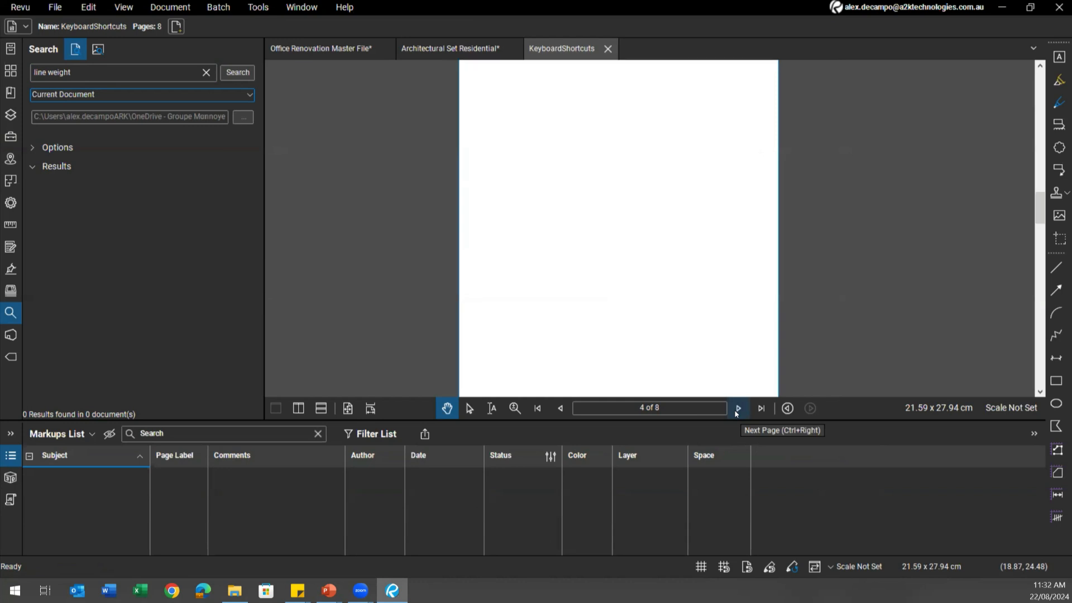
{"action": "left_click", "coordinate": [606, 50]}
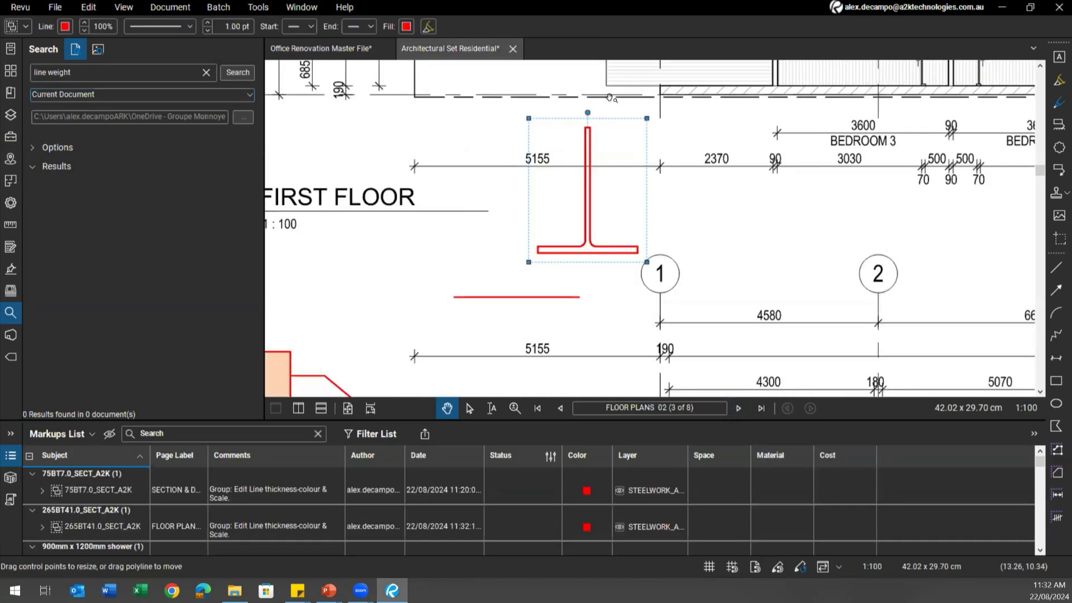
Delete the steel column section beside the First Floor title
{"action": "scroll", "coordinate": [658, 170], "scroll_direction": "down", "scroll_amount": 2}
{"action": "left_click", "coordinate": [620, 217]}
{"action": "key", "text": "Delete"}
{"action": "left_click", "coordinate": [550, 211]}
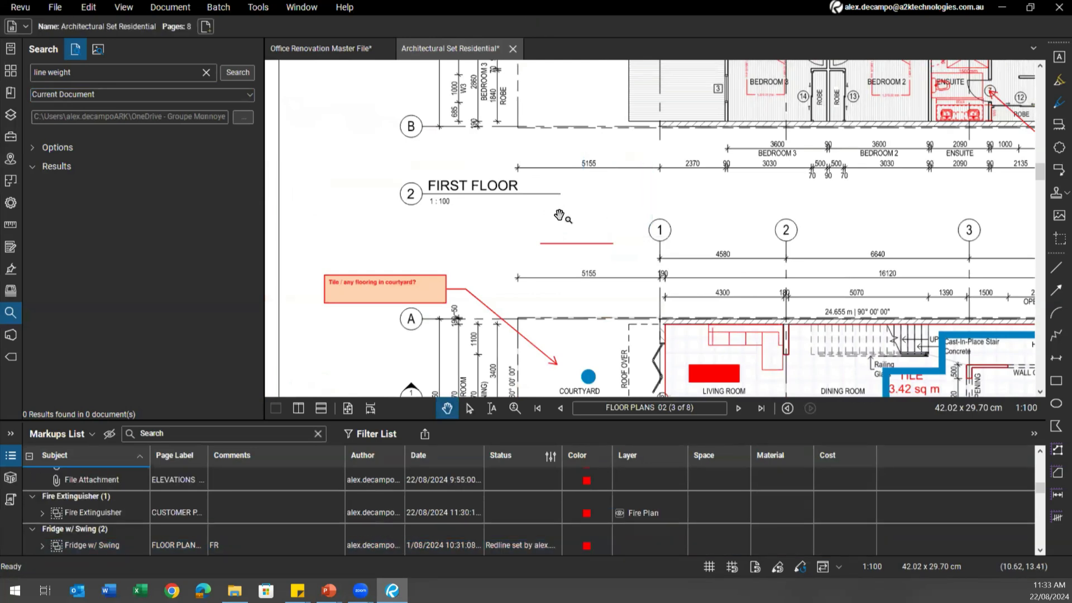
Draw a short slanted red line just above the horizontal line near the First Floor title
{"action": "scroll", "coordinate": [555, 218], "scroll_direction": "down", "scroll_amount": 2}
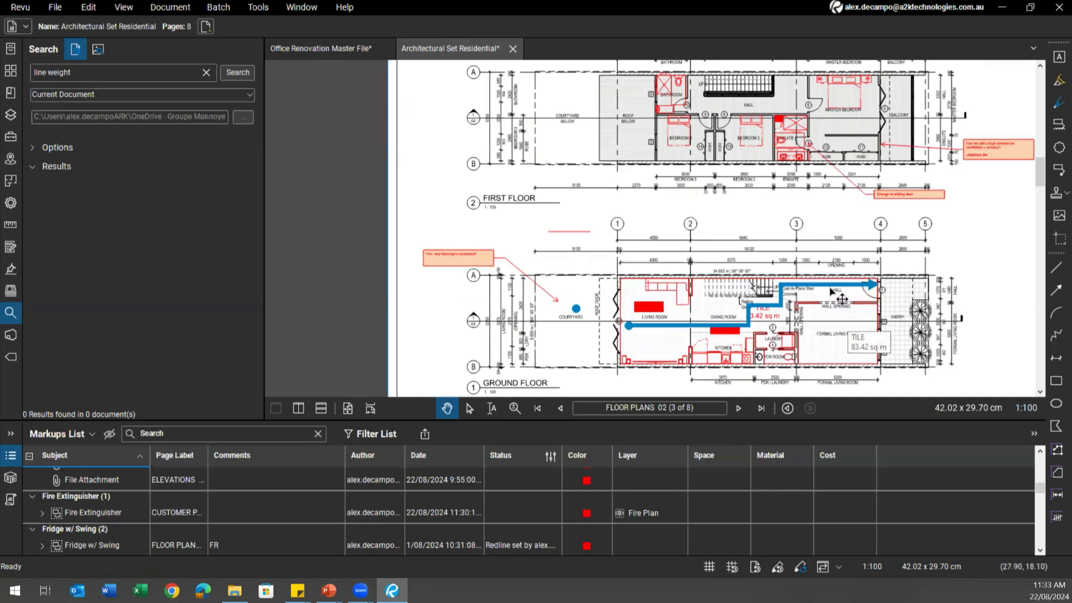
{"action": "left_click_drag", "start_coordinate": [759, 236], "coordinate": [784, 225]}
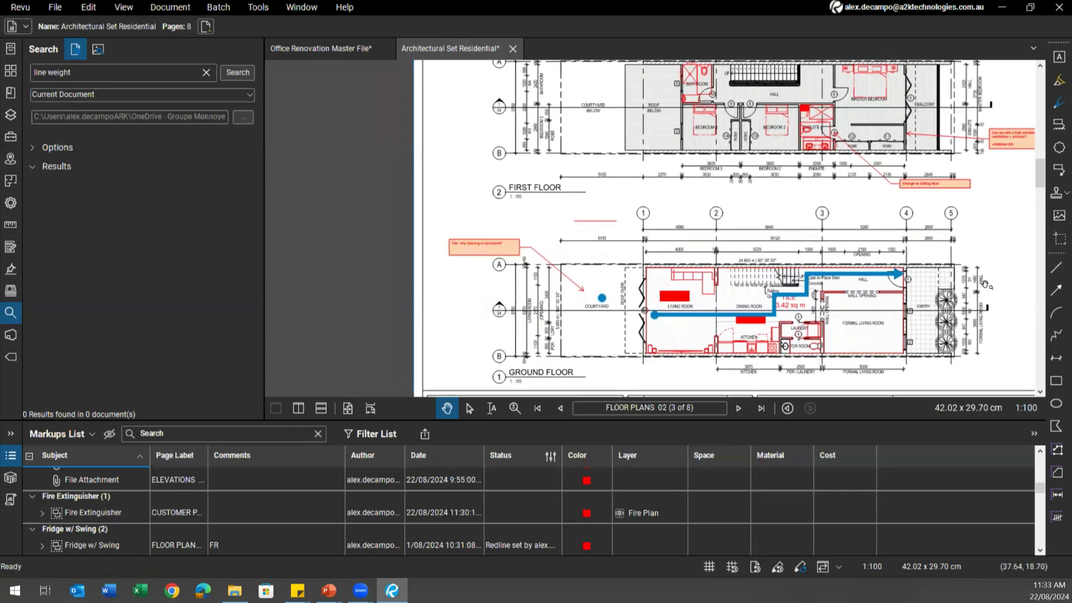
{"action": "scroll", "coordinate": [624, 215], "scroll_direction": "up", "scroll_amount": 5}
{"action": "key", "text": "l"}
{"action": "left_click_drag", "start_coordinate": [549, 192], "coordinate": [655, 153]}
{"action": "scroll", "coordinate": [808, 217], "scroll_direction": "down", "scroll_amount": 5}
{"action": "left_click_drag", "start_coordinate": [721, 245], "coordinate": [635, 269]}
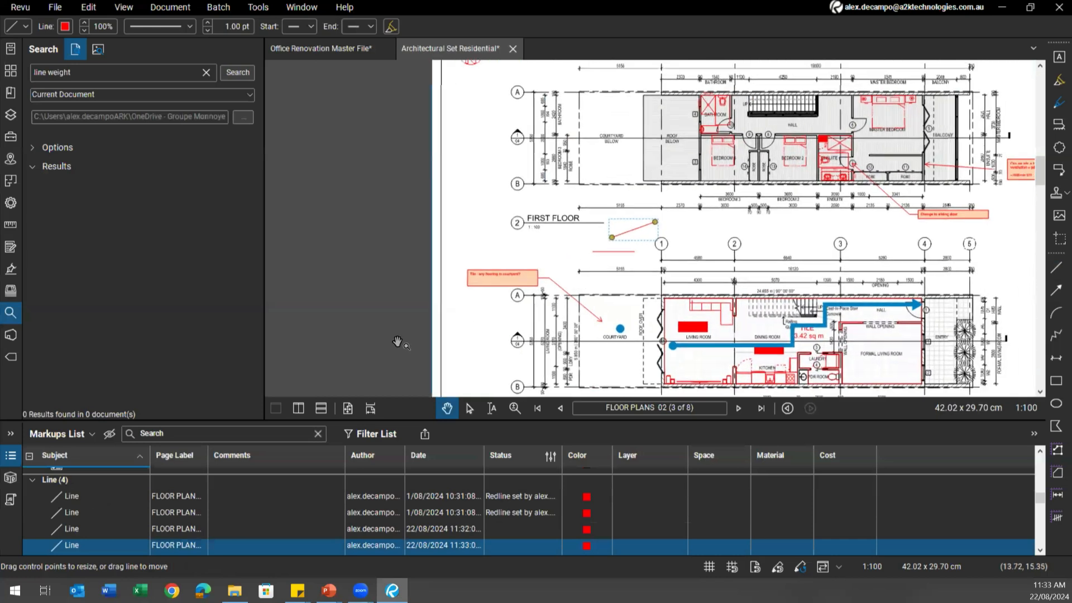
Sort the list of markups by date with the newest entries first
{"action": "scroll", "coordinate": [496, 313], "scroll_direction": "down", "scroll_amount": 4}
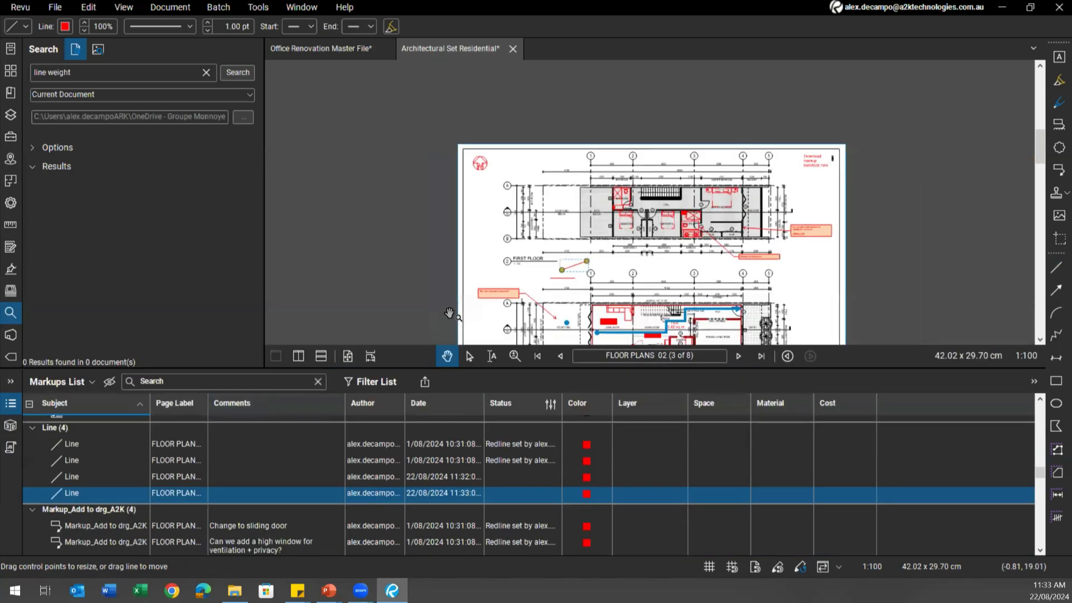
{"action": "left_click", "coordinate": [439, 406]}
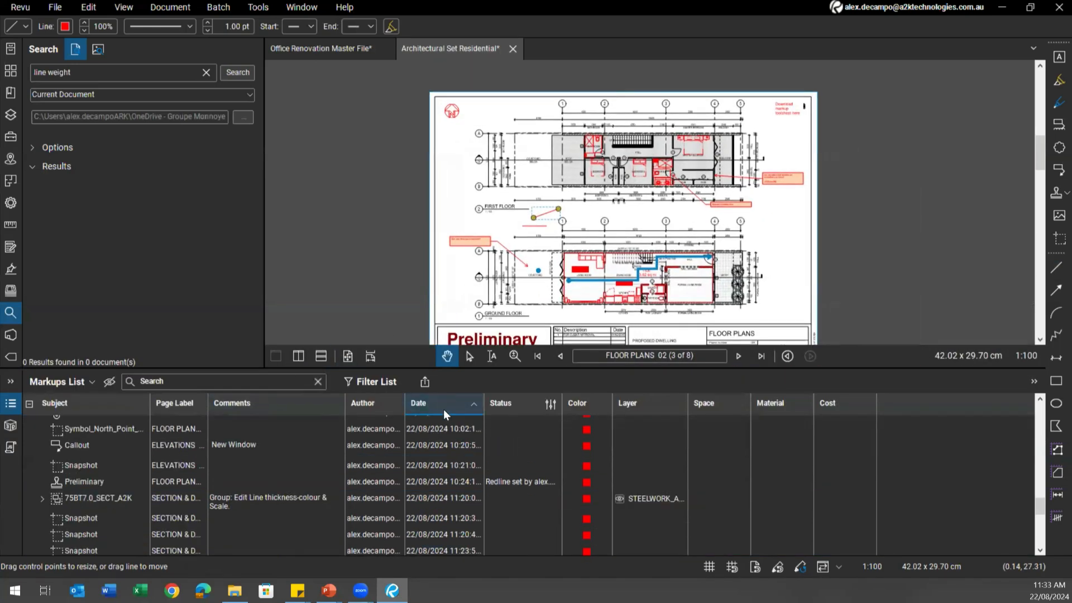
{"action": "left_click", "coordinate": [444, 409]}
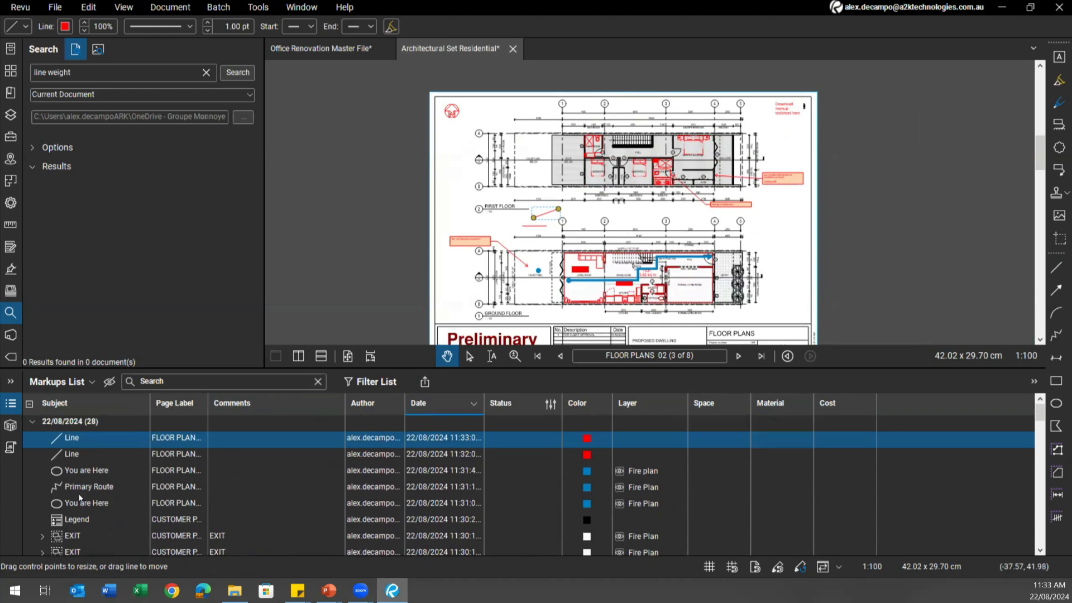
{"action": "left_click", "coordinate": [78, 455]}
{"action": "left_click", "coordinate": [80, 439]}
{"action": "left_click", "coordinate": [78, 470], "text": "shift"}
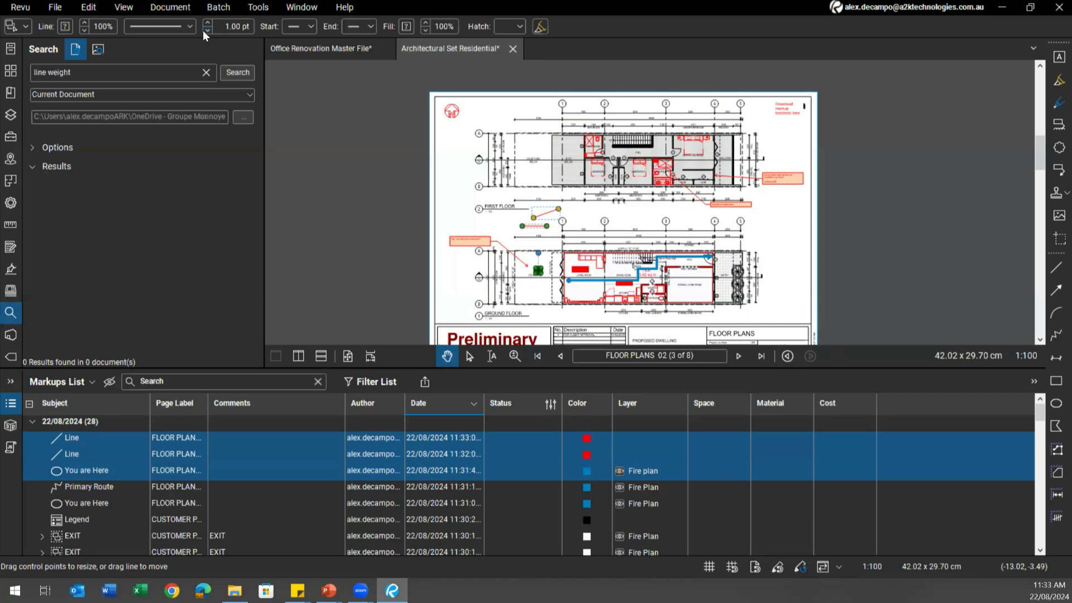
{"action": "left_click", "coordinate": [355, 149]}
Set the line weight of the slanted red line beside the First Floor title to 0.50 pt
{"action": "scroll", "coordinate": [554, 225], "scroll_direction": "up", "scroll_amount": 5}
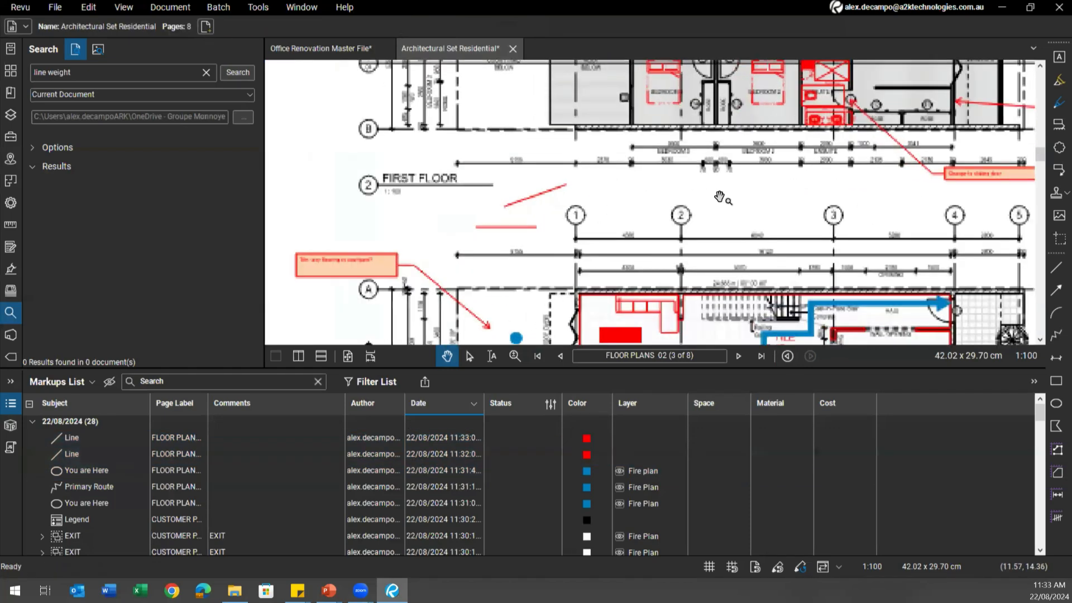
{"action": "left_click", "coordinate": [1055, 268]}
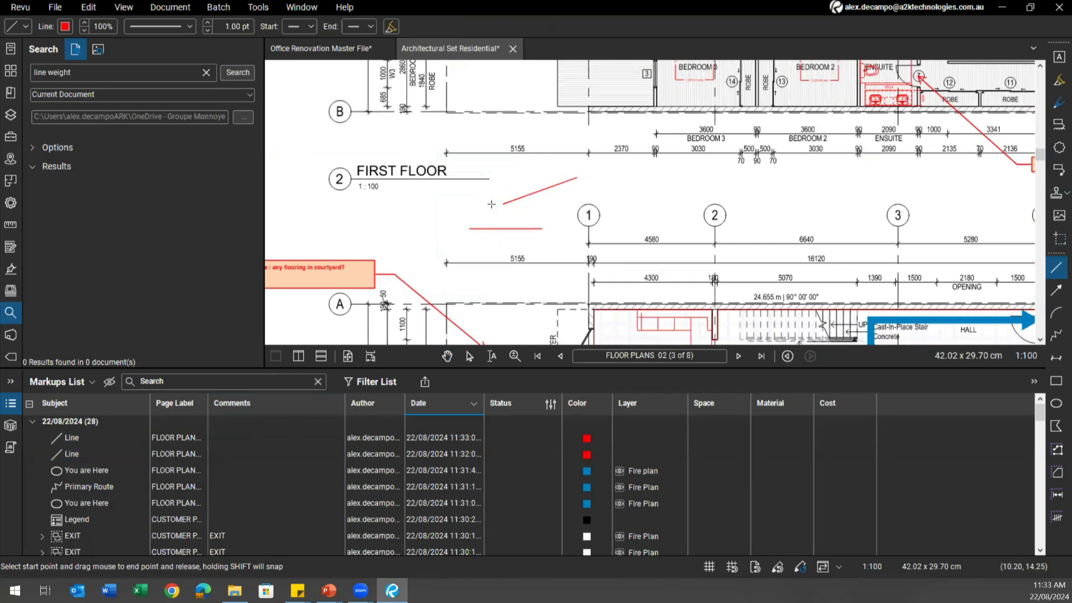
{"action": "scroll", "coordinate": [547, 179], "scroll_direction": "up", "scroll_amount": 2}
{"action": "key", "text": "Escape"}
{"action": "left_click", "coordinate": [534, 202]}
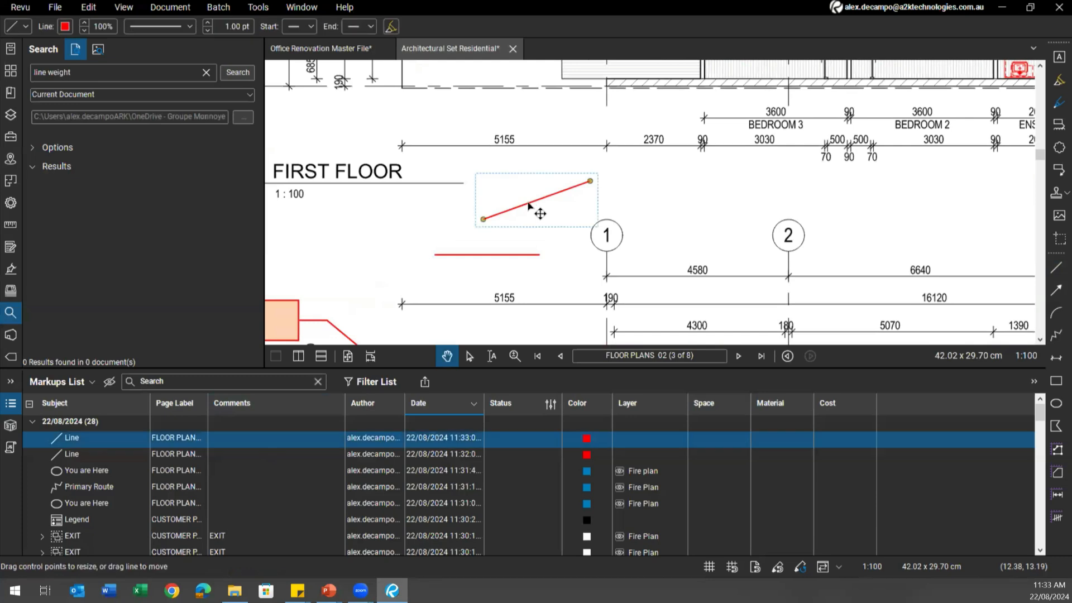
{"action": "left_click", "coordinate": [208, 30]}
{"action": "left_click", "coordinate": [208, 30]}
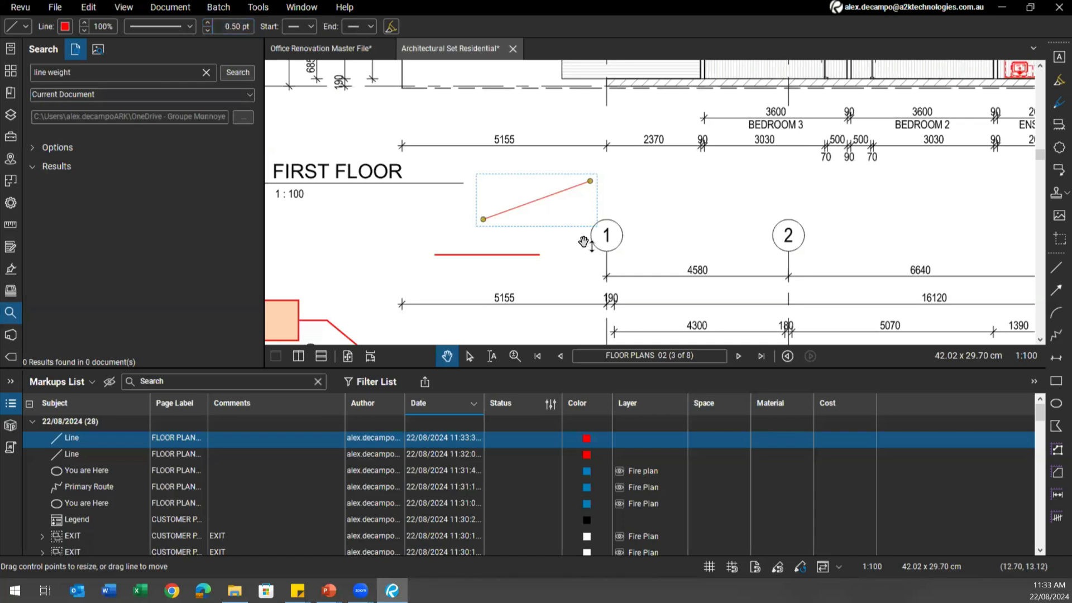
Save the slanted line's properties as the default and draw a short, nearly horizontal line just beyond its upper end
{"action": "right_click", "coordinate": [541, 199]}
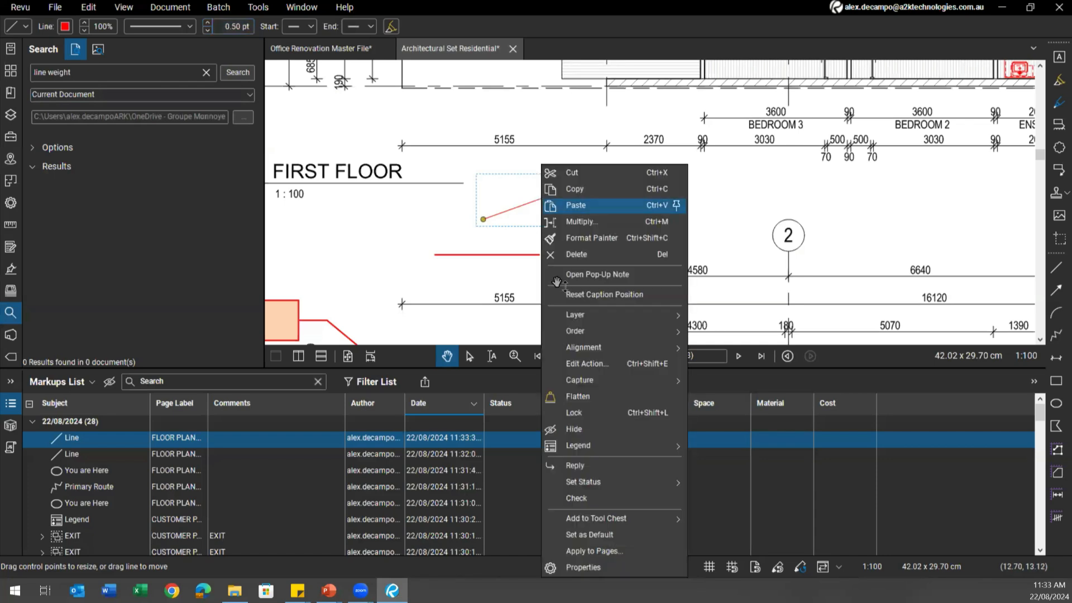
{"action": "left_click", "coordinate": [624, 536]}
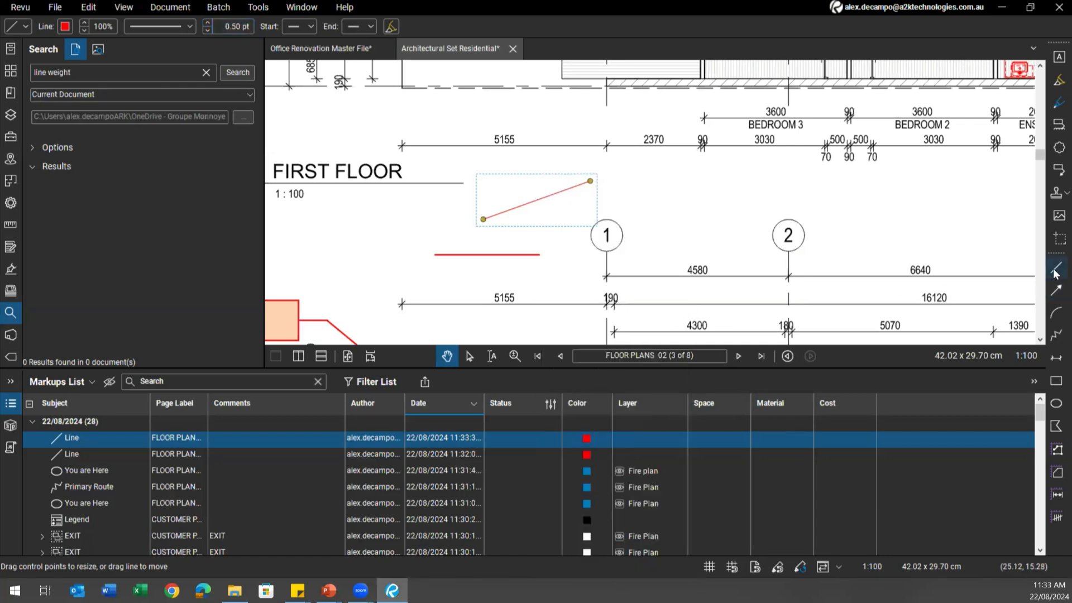
{"action": "scroll", "coordinate": [688, 199], "scroll_direction": "up", "scroll_amount": 3}
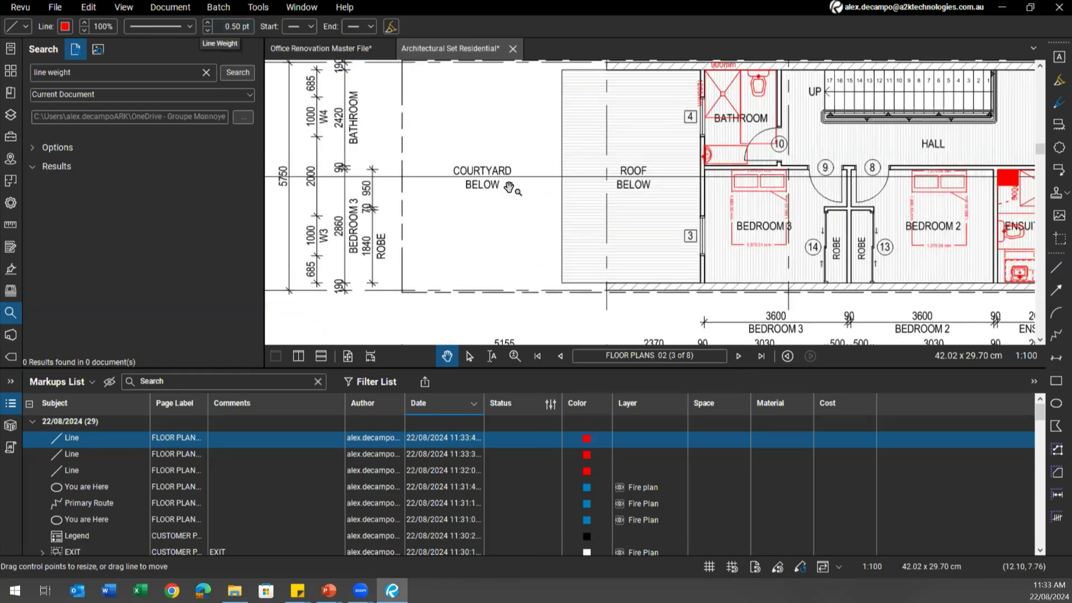
{"action": "scroll", "coordinate": [559, 241], "scroll_direction": "down", "scroll_amount": 4}
{"action": "scroll", "coordinate": [559, 242], "scroll_direction": "up", "scroll_amount": 4}
{"action": "left_click", "coordinate": [577, 209]}
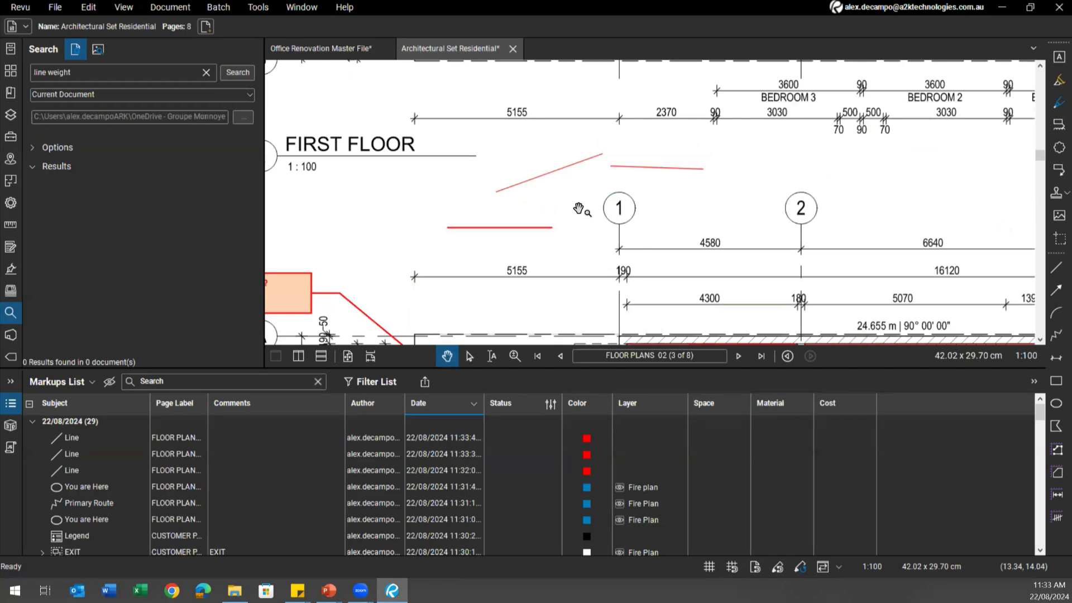
View the line styles available for the slanted red line without changing its style
{"action": "left_click", "coordinate": [528, 183]}
{"action": "left_click", "coordinate": [128, 31]}
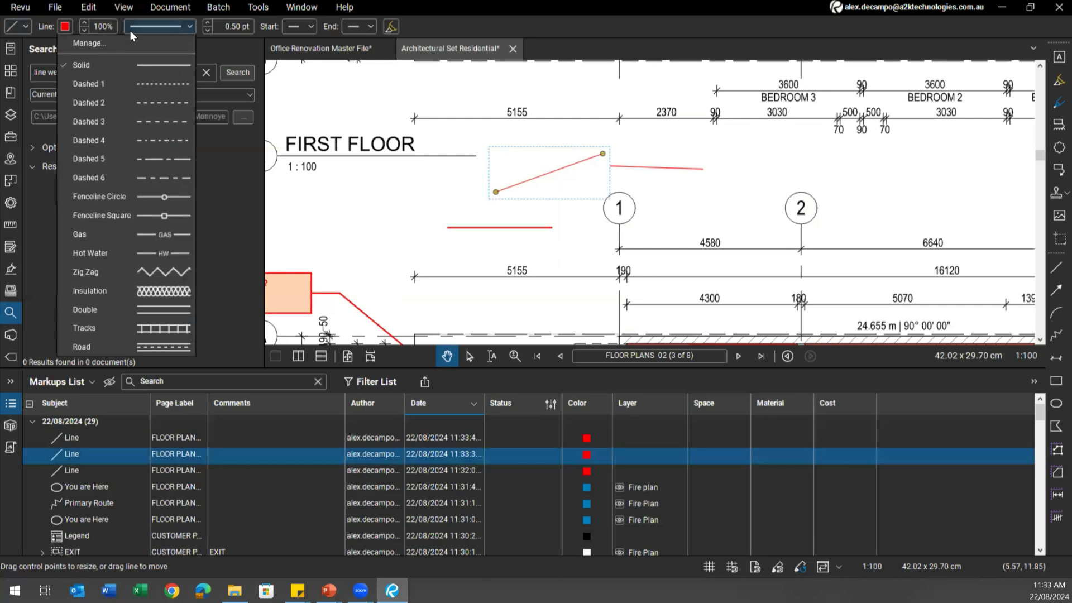
{"action": "left_click", "coordinate": [132, 30]}
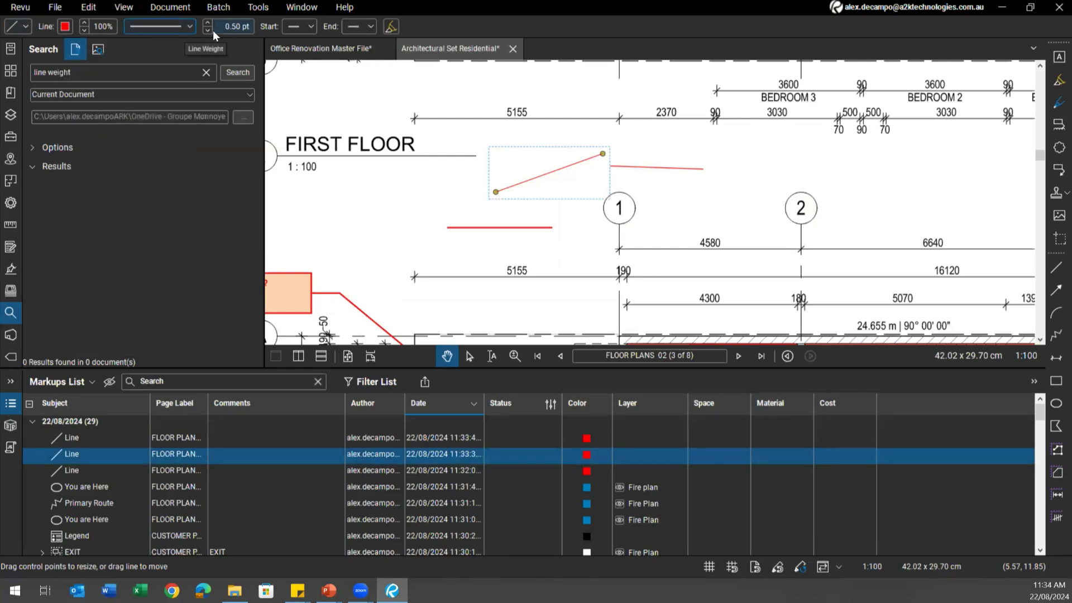
Delete the three red test lines near the First Floor title
{"action": "left_click", "coordinate": [552, 227]}
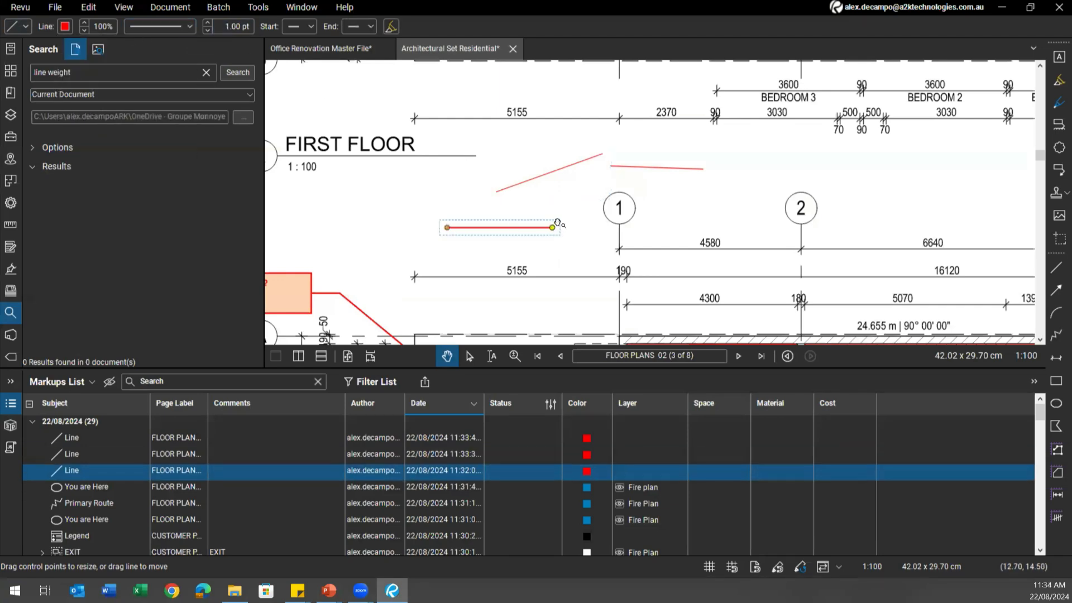
{"action": "key", "text": "Delete"}
{"action": "key", "text": "Delete"}
{"action": "key", "text": "Delete"}
{"action": "scroll", "coordinate": [642, 186], "scroll_direction": "down", "scroll_amount": 2}
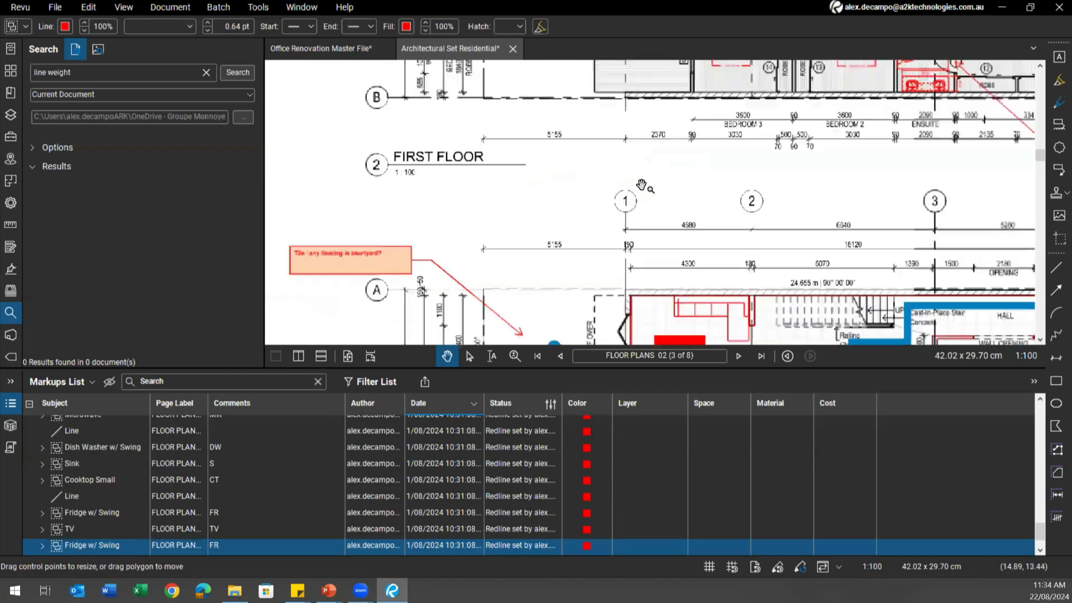
{"action": "scroll", "coordinate": [642, 186], "scroll_direction": "down", "scroll_amount": 6}
{"action": "scroll", "coordinate": [641, 186], "scroll_direction": "up", "scroll_amount": 1}
{"action": "left_click_drag", "start_coordinate": [641, 185], "coordinate": [565, 199]}
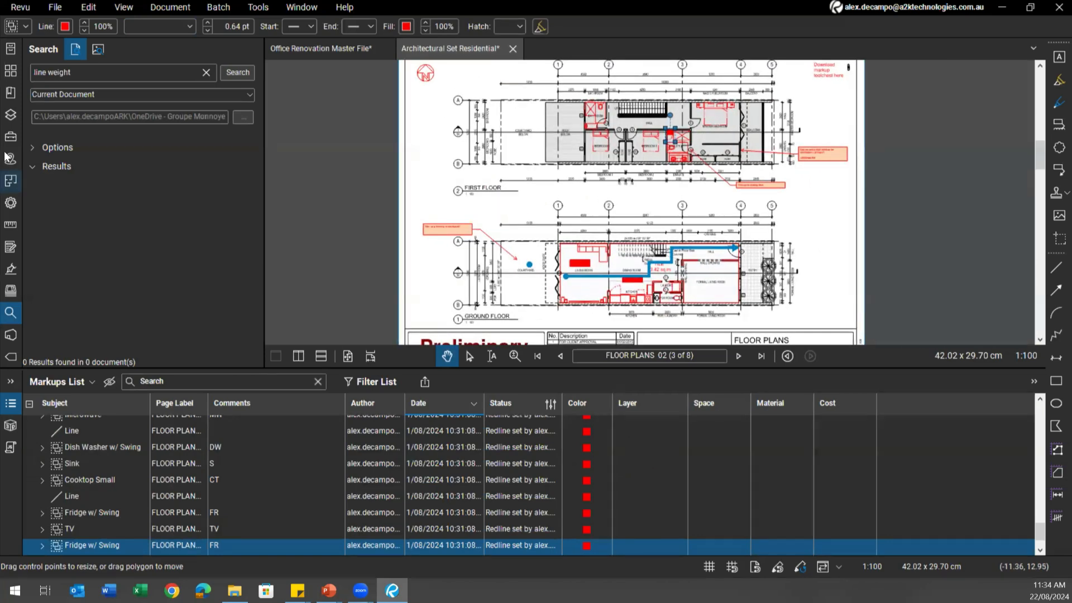
Show the Tool Chest and go forward to the CUSTOMER PLANS 06 sheet, page 7 of 8
{"action": "left_click", "coordinate": [11, 136]}
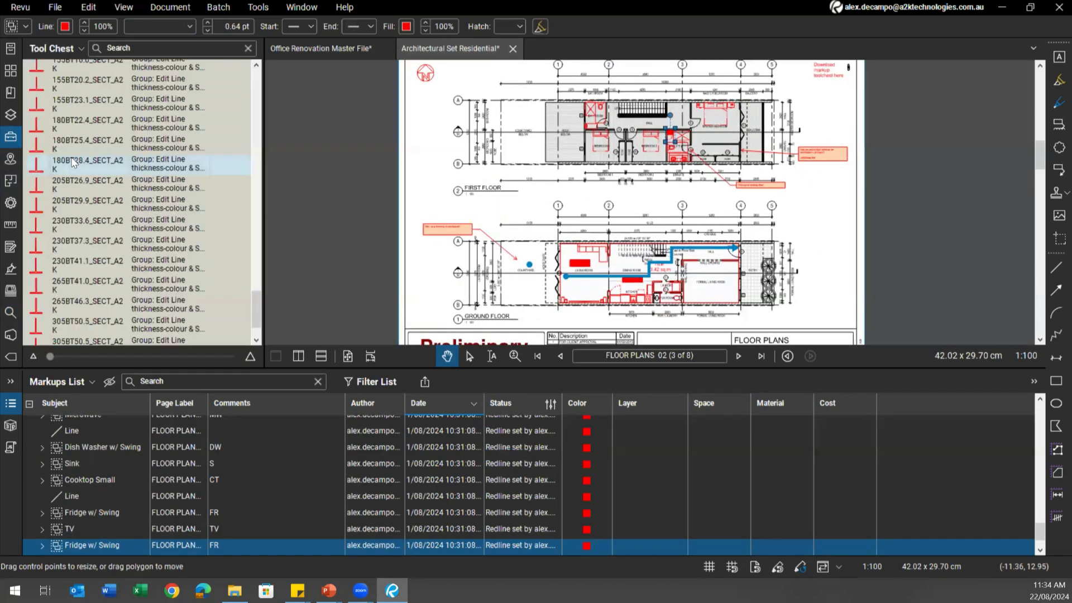
{"action": "scroll", "coordinate": [467, 193], "scroll_direction": "down", "scroll_amount": 2}
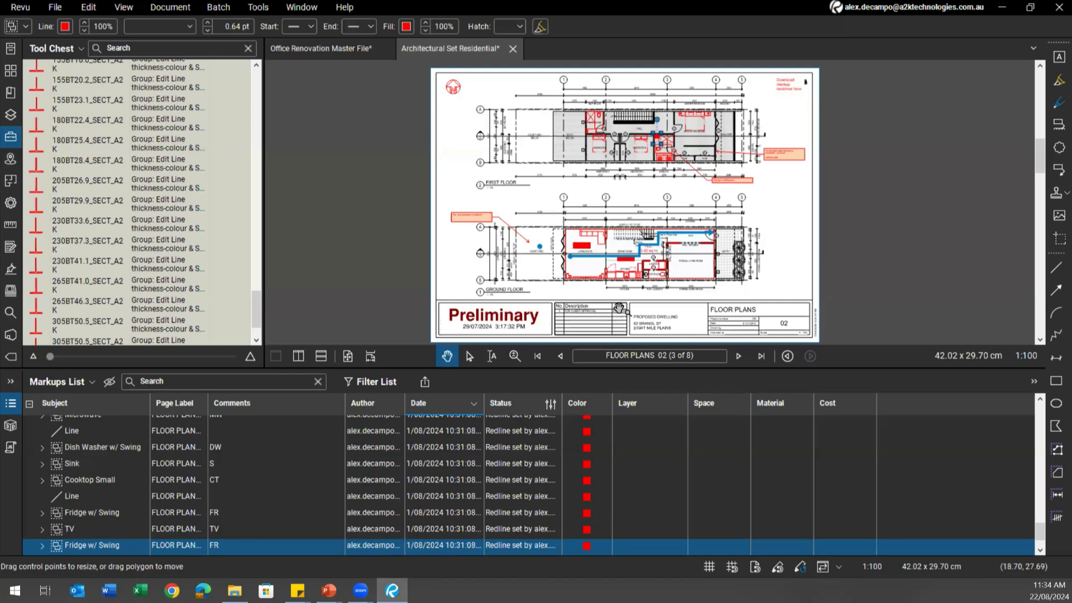
{"action": "left_click", "coordinate": [736, 356]}
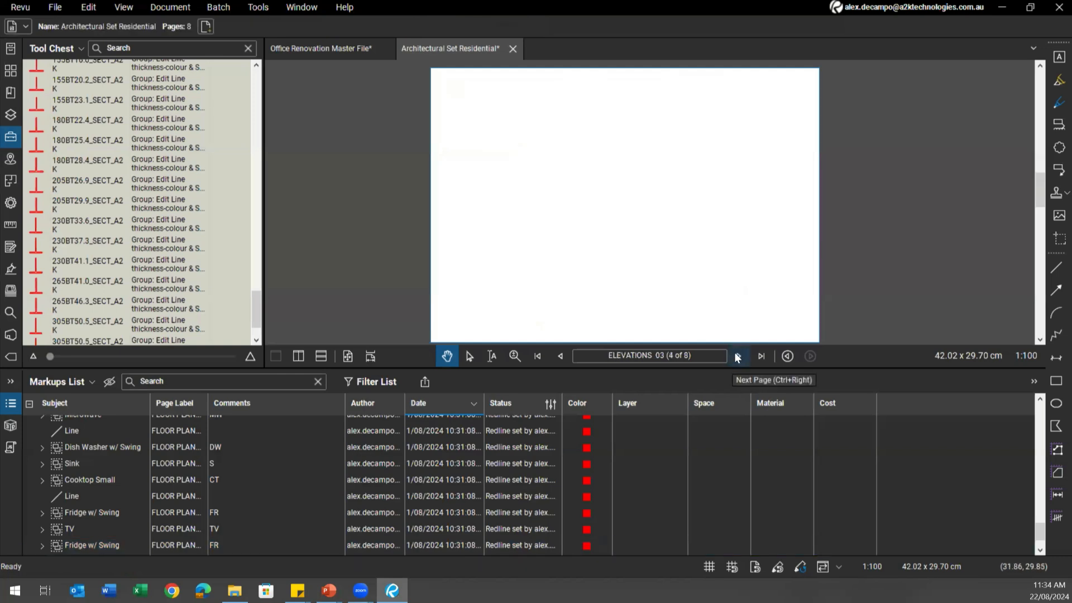
{"action": "left_click", "coordinate": [736, 356]}
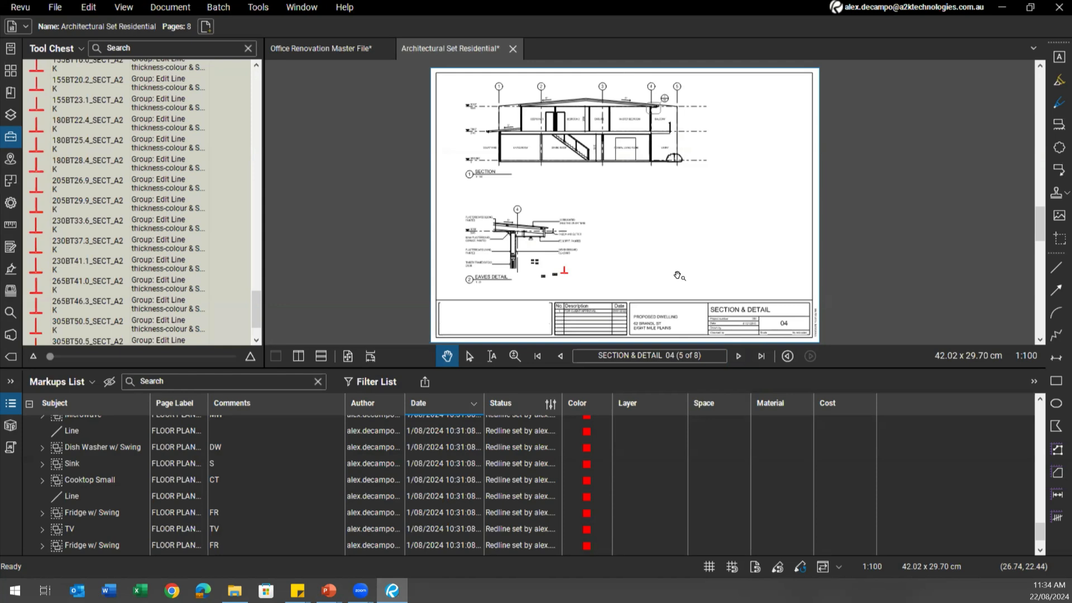
{"action": "left_click", "coordinate": [740, 356]}
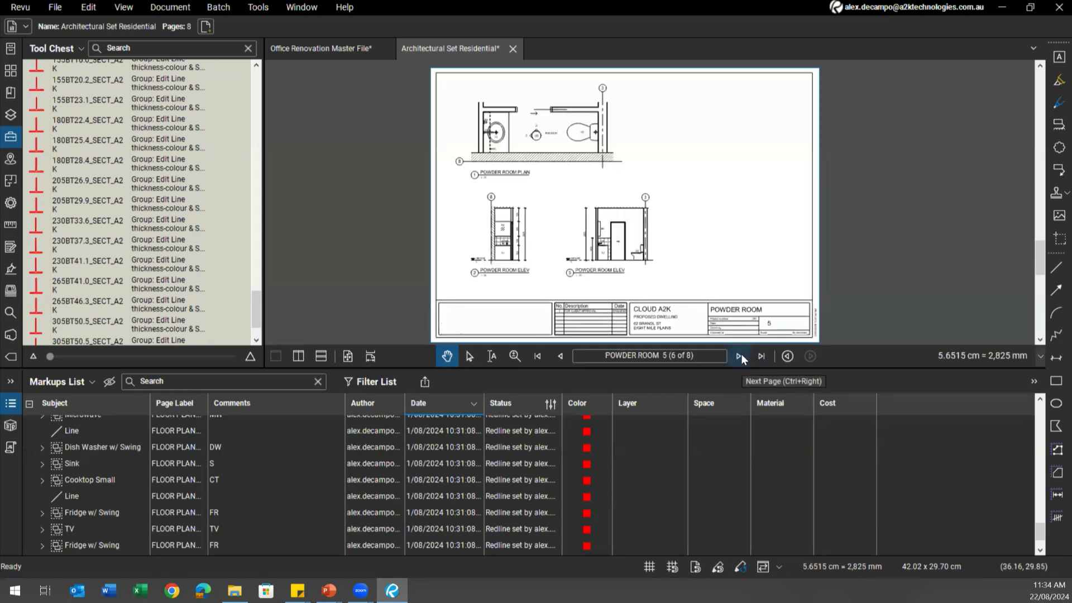
{"action": "left_click", "coordinate": [740, 356]}
{"action": "scroll", "coordinate": [740, 191], "scroll_direction": "up", "scroll_amount": 2}
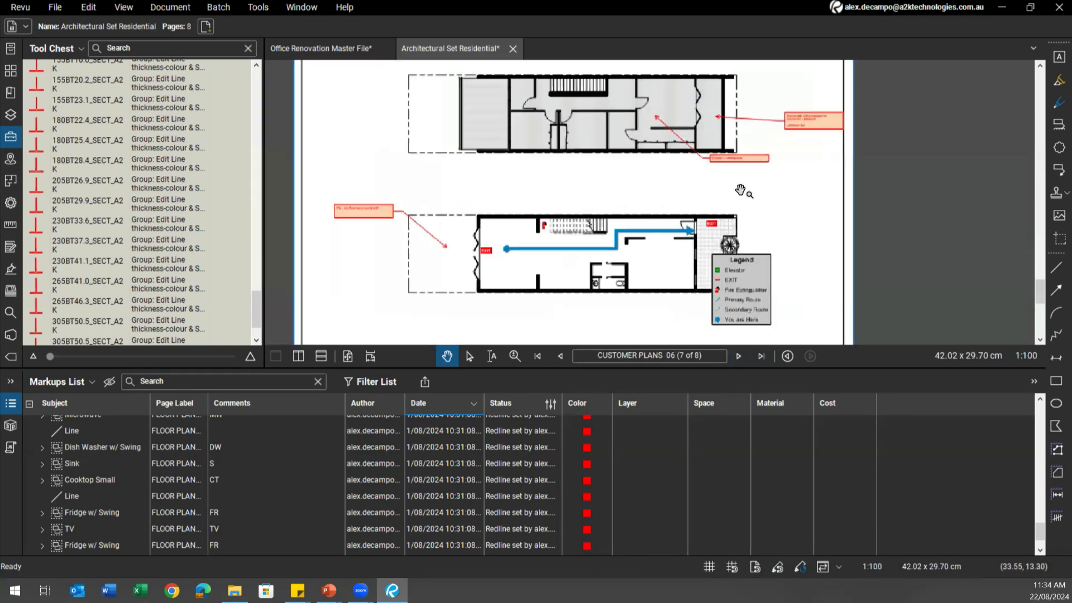
{"action": "scroll", "coordinate": [740, 191], "scroll_direction": "up", "scroll_amount": 2}
Inspect the high window callout and select the "Change to sliding door" callout beside the upper floor plan
{"action": "left_click", "coordinate": [759, 211]}
{"action": "scroll", "coordinate": [763, 211], "scroll_direction": "up", "scroll_amount": 2}
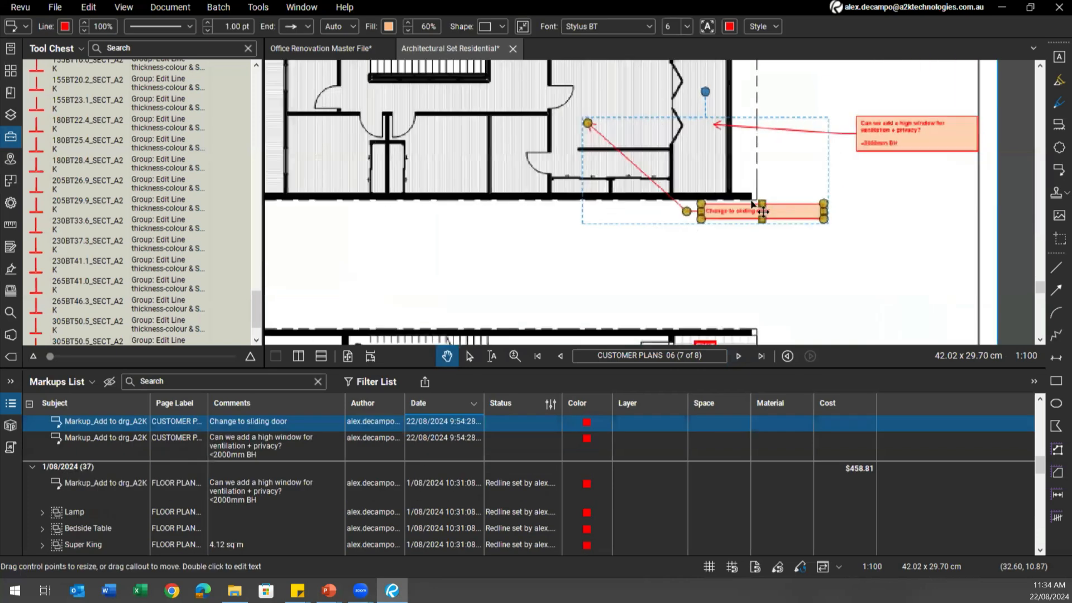
{"action": "left_click", "coordinate": [896, 147]}
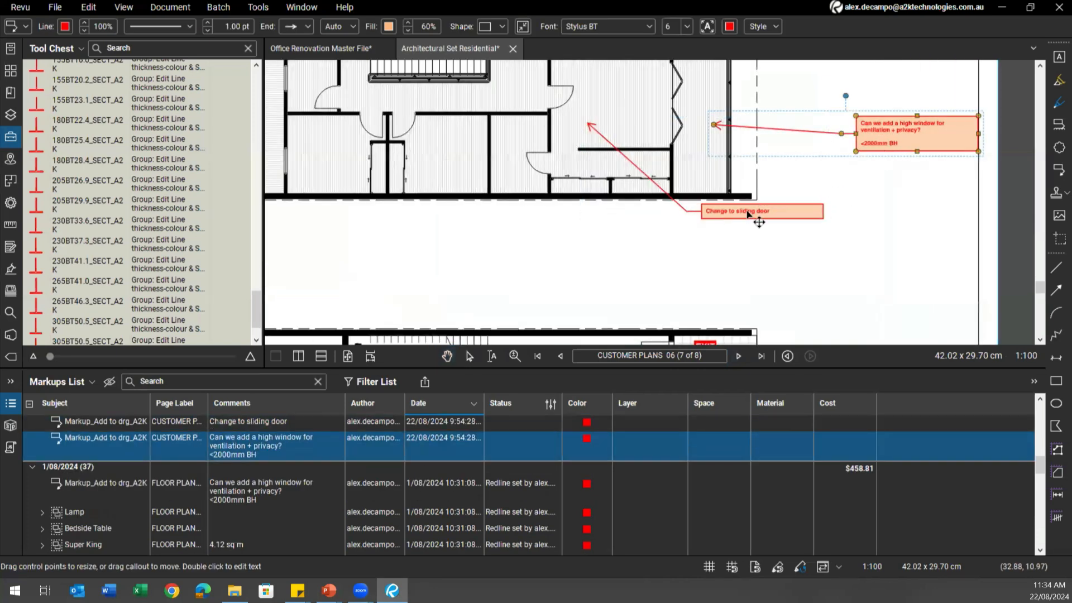
{"action": "left_click", "coordinate": [748, 211]}
{"action": "scroll", "coordinate": [747, 212], "scroll_direction": "down", "scroll_amount": 2}
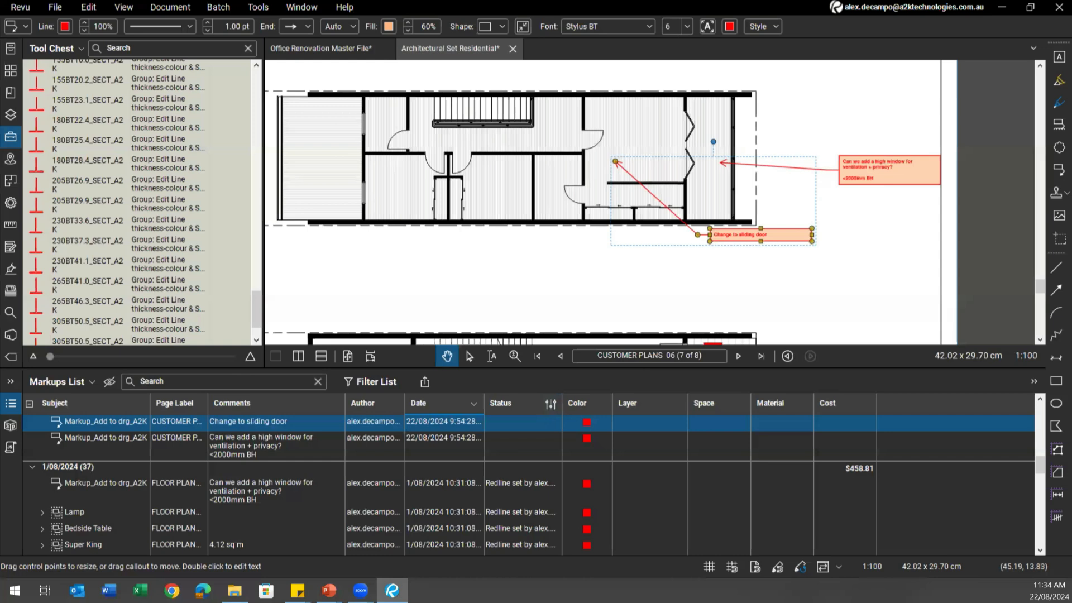
Open Manage Status from the callout's status options and view the states of the Register and Review models
{"action": "left_click", "coordinate": [548, 416]}
{"action": "mouse_move", "coordinate": [571, 453]}
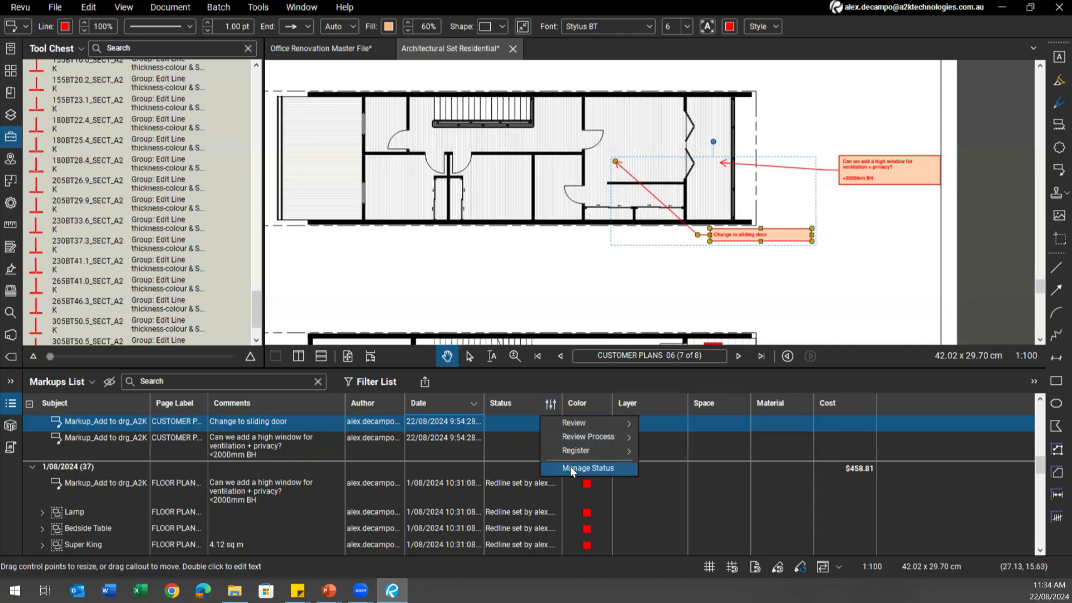
{"action": "left_click", "coordinate": [571, 466]}
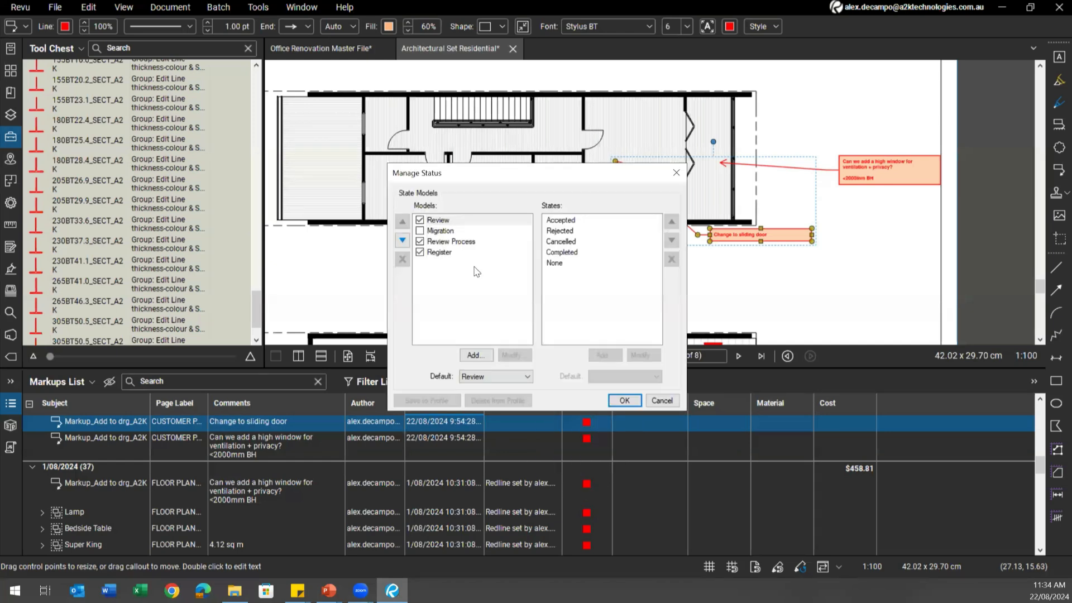
{"action": "left_click", "coordinate": [441, 254]}
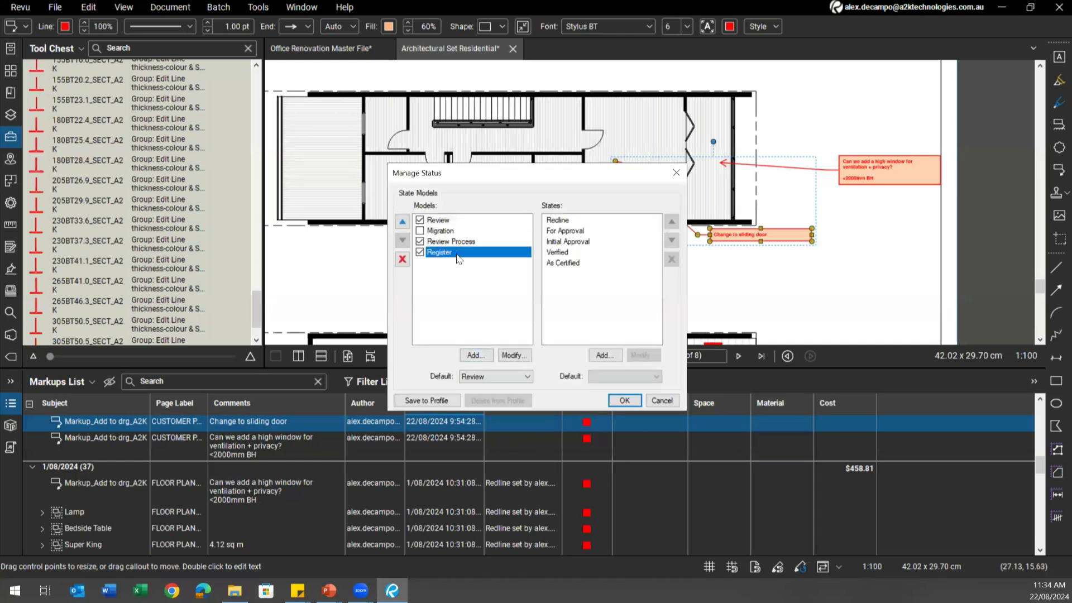
{"action": "left_click", "coordinate": [558, 222]}
{"action": "left_click", "coordinate": [562, 232]}
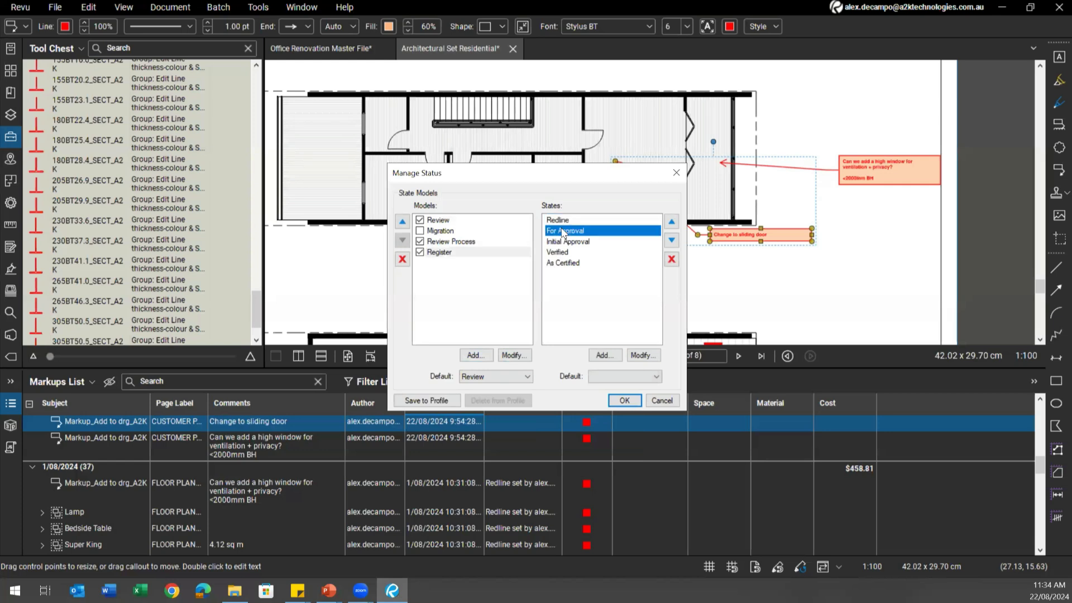
{"action": "left_click", "coordinate": [452, 222]}
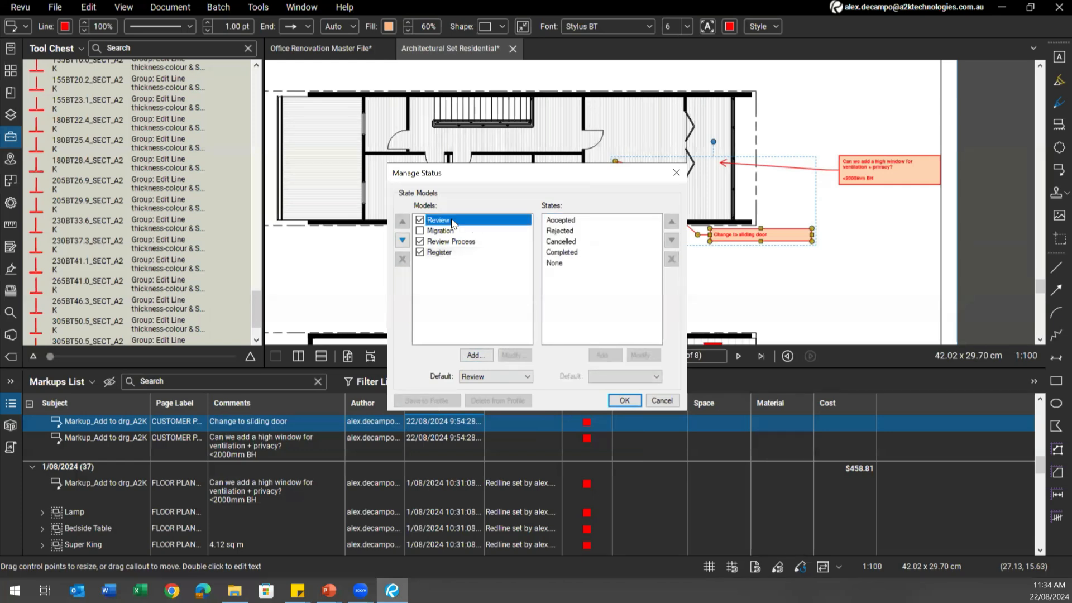
Disable the Review Process and Register status models, keeping only Review enabled, and apply the change
{"action": "left_click", "coordinate": [420, 241]}
{"action": "left_click", "coordinate": [420, 252]}
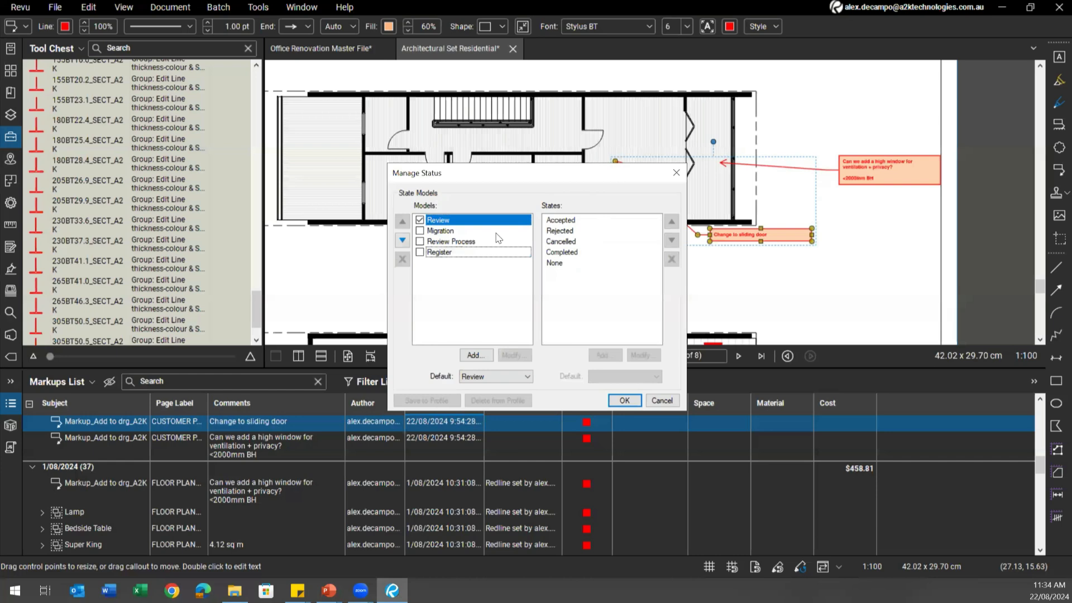
{"action": "left_click", "coordinate": [624, 400]}
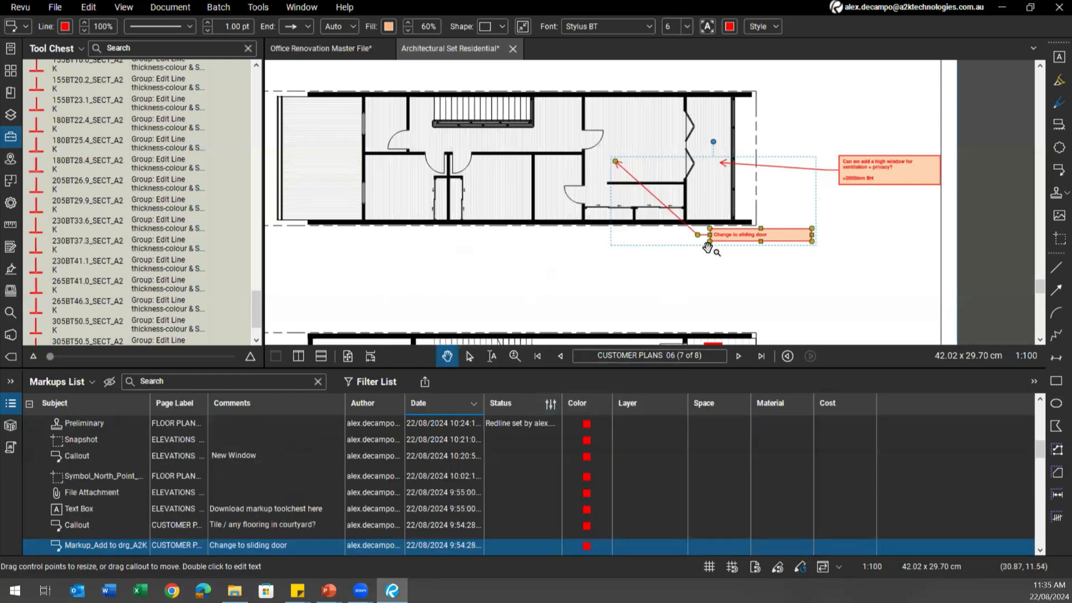
Examine the available review statuses for the "Change to sliding door" callout, leave its status unset, and deselect it
{"action": "right_click", "coordinate": [723, 241]}
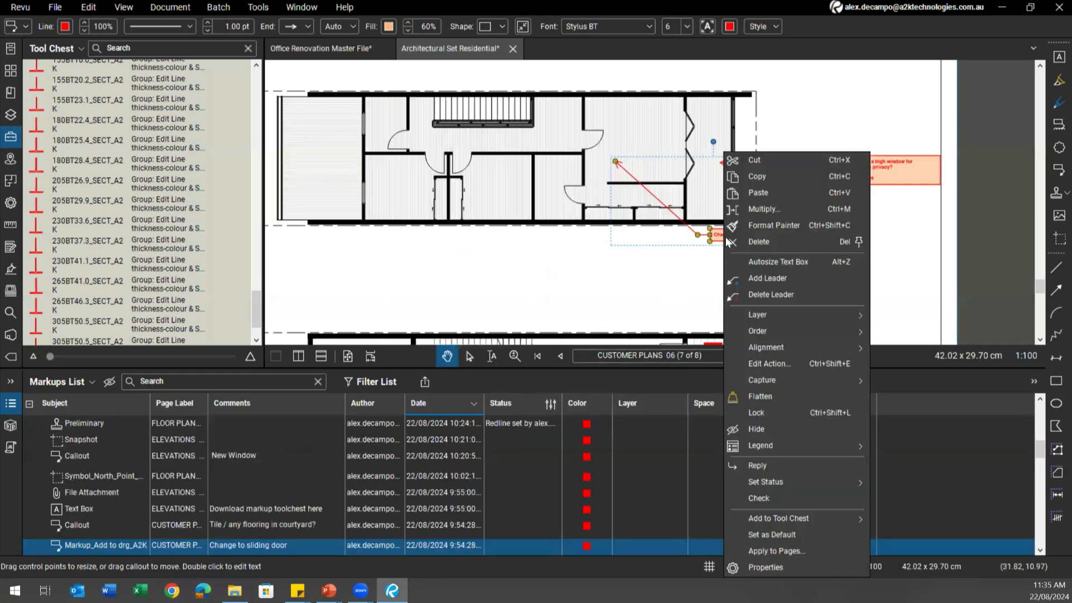
{"action": "mouse_move", "coordinate": [796, 481]}
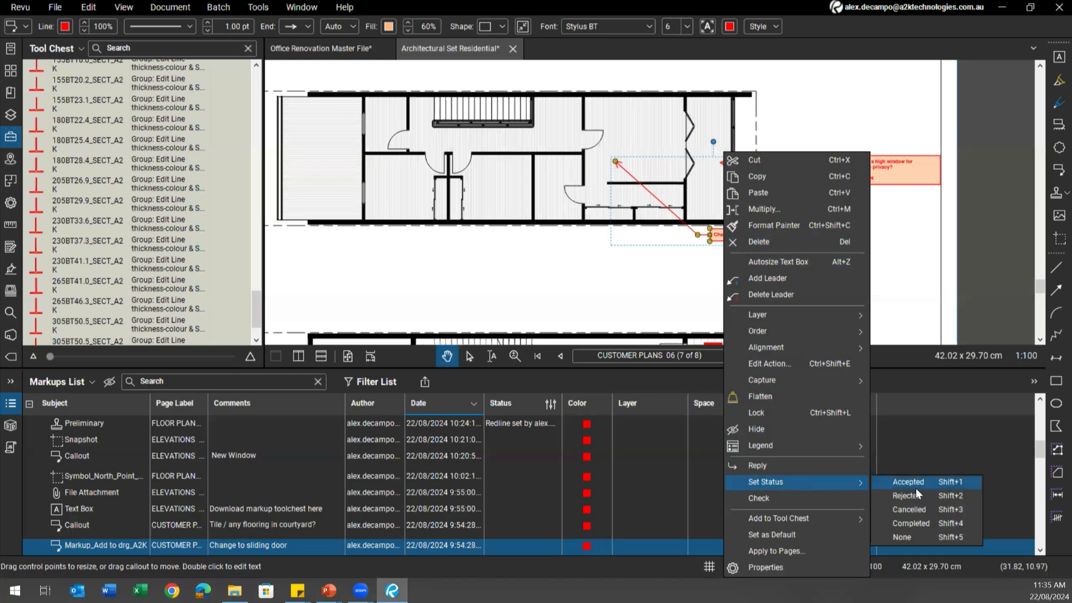
{"action": "left_click", "coordinate": [969, 487]}
{"action": "left_click", "coordinate": [646, 256]}
{"action": "scroll", "coordinate": [645, 256], "scroll_direction": "down", "scroll_amount": 1}
{"action": "mouse_move", "coordinate": [646, 256]}
{"action": "left_mouse_down"}
{"action": "mouse_move", "coordinate": [713, 233]}
{"action": "mouse_move", "coordinate": [690, 236]}
{"action": "left_mouse_up"}
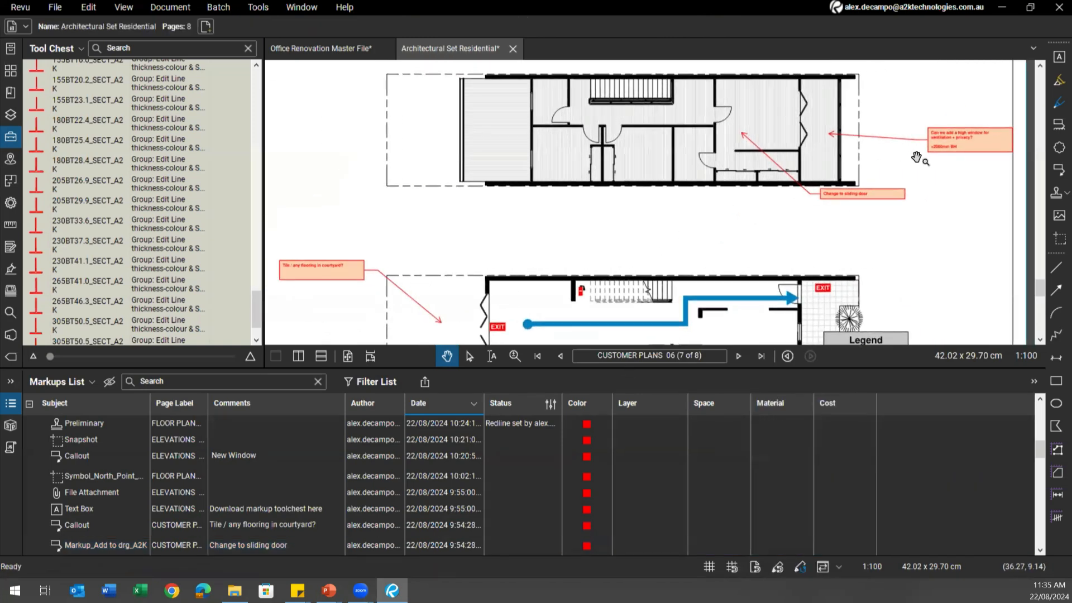
Set the status of the high window, "Change to sliding door" and courtyard flooring callouts to Rejected
{"action": "left_click", "coordinate": [958, 149]}
{"action": "right_click", "coordinate": [960, 146]}
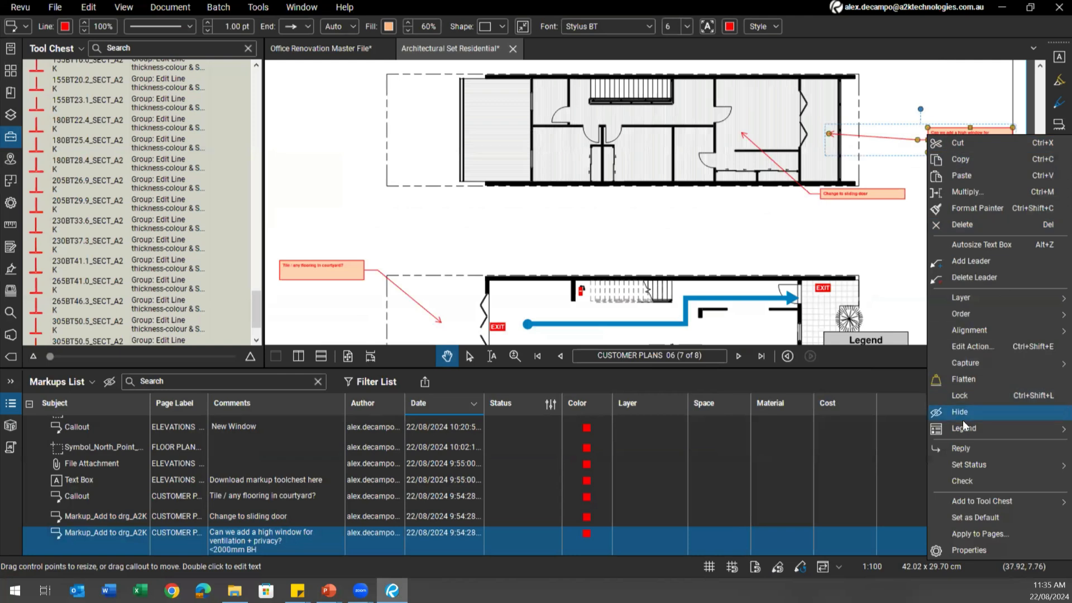
{"action": "mouse_move", "coordinate": [968, 465]}
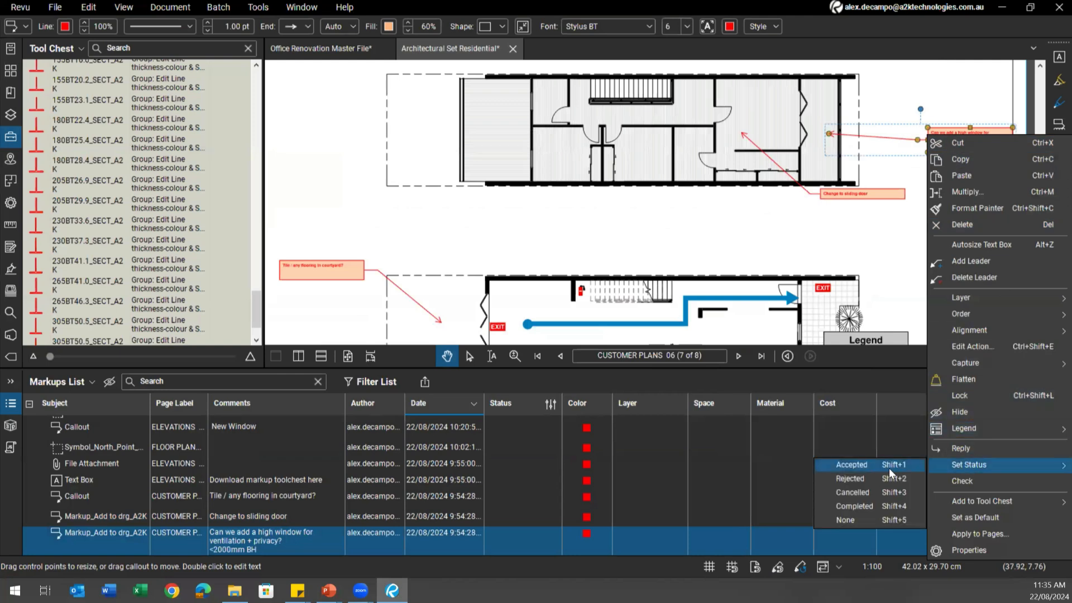
{"action": "key", "text": "shift+2"}
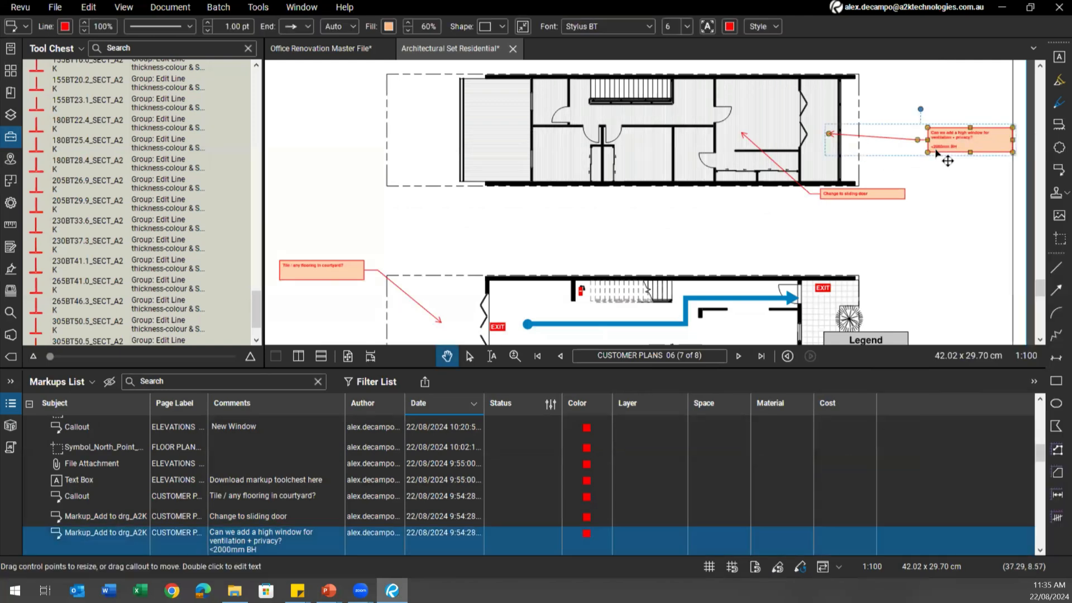
{"action": "left_click", "coordinate": [860, 195]}
{"action": "key", "text": "shift+2"}
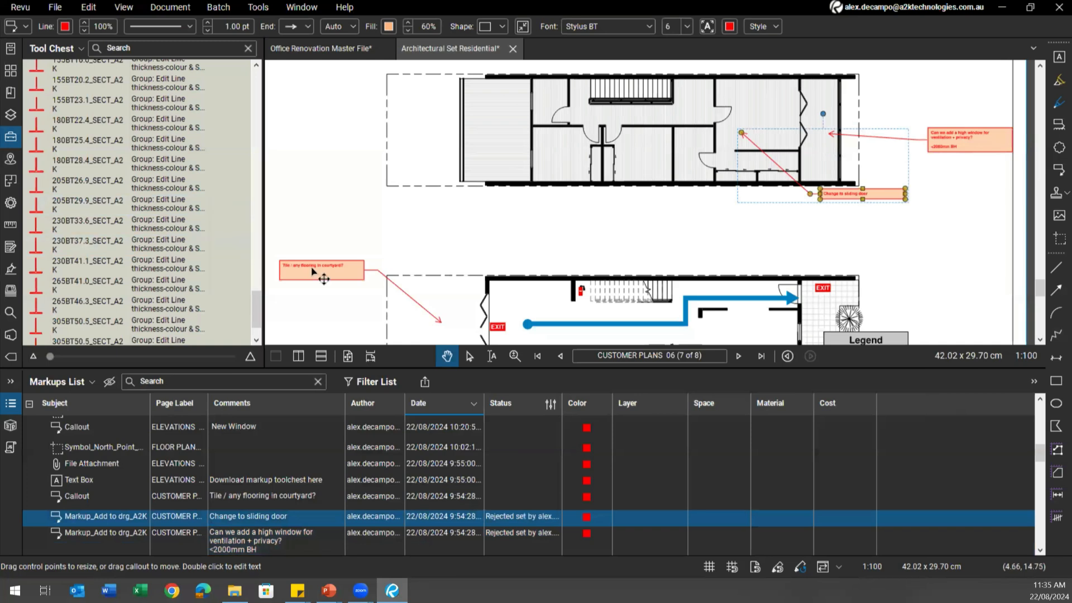
{"action": "left_click", "coordinate": [313, 271]}
{"action": "key", "text": "shift+2"}
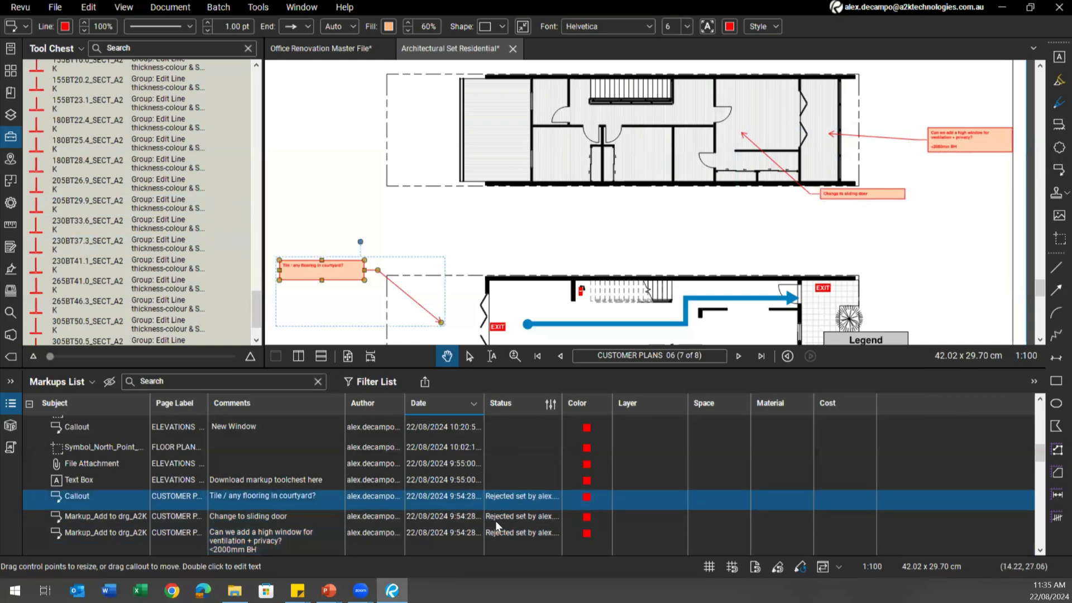
Set the status of the high window, sliding door and courtyard flooring callouts to Cancelled
{"action": "left_click", "coordinate": [958, 151]}
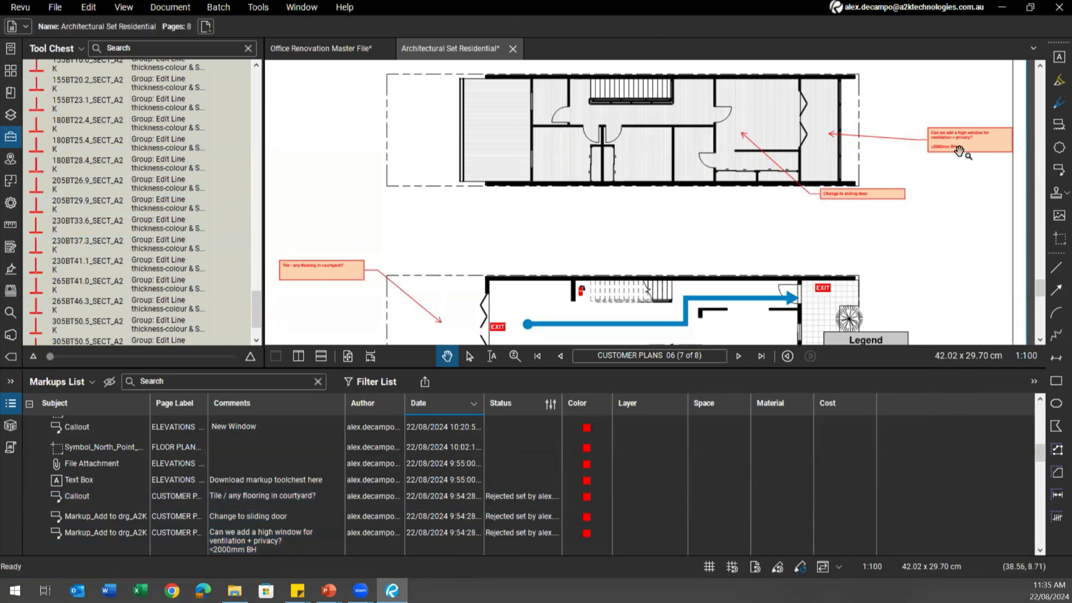
{"action": "key", "text": "shift+3"}
{"action": "left_click", "coordinate": [842, 198]}
{"action": "key", "text": "shift+3"}
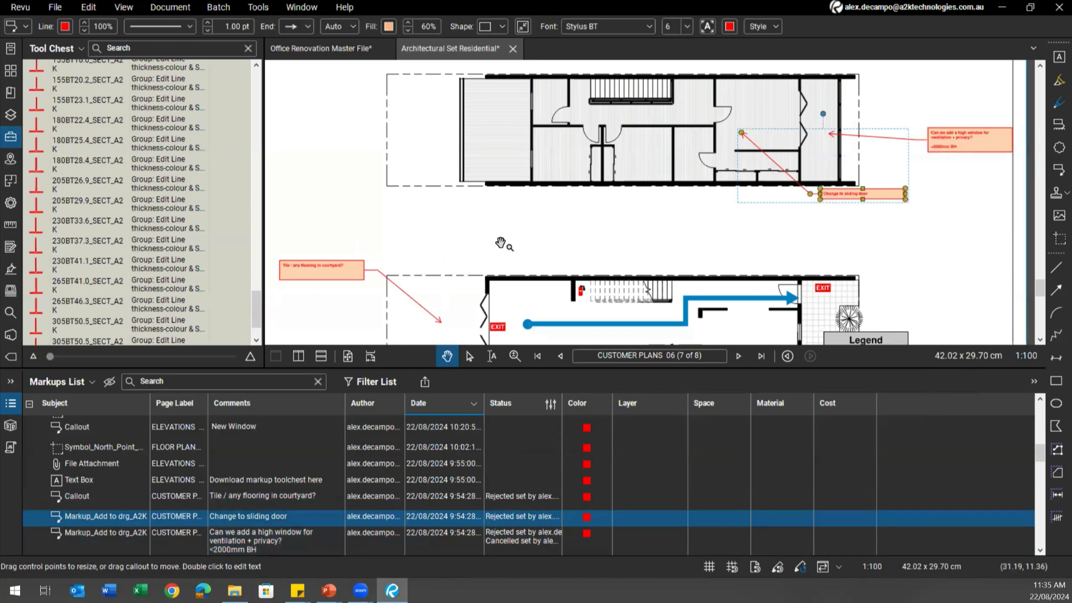
{"action": "left_click", "coordinate": [342, 267]}
{"action": "key", "text": "shift+3"}
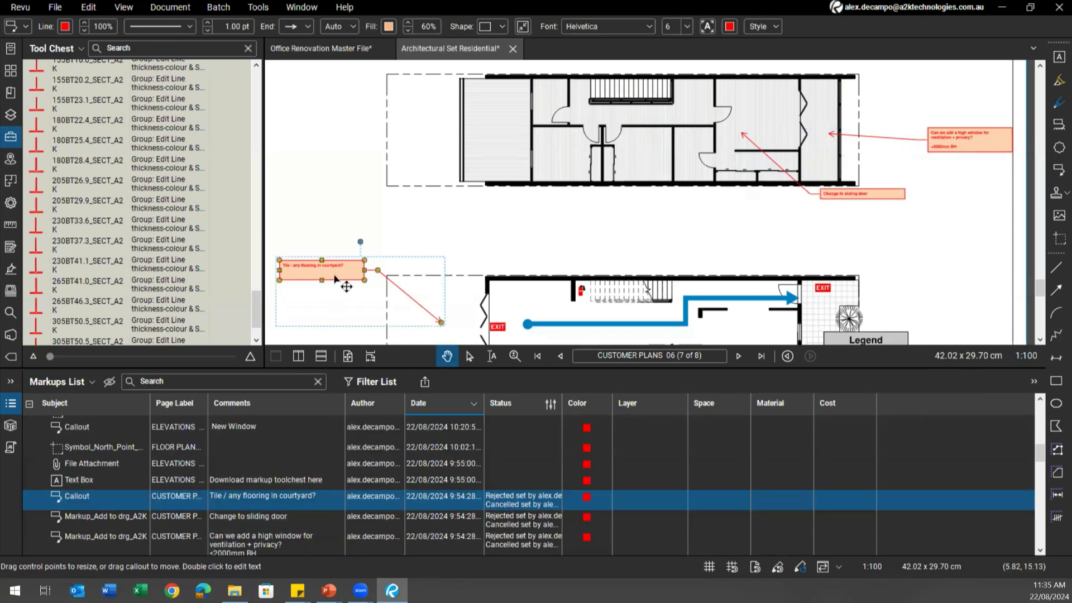
Set the status of the courtyard flooring, sliding door and high window callouts to Completed, then deselect
{"action": "key", "text": "shift+4"}
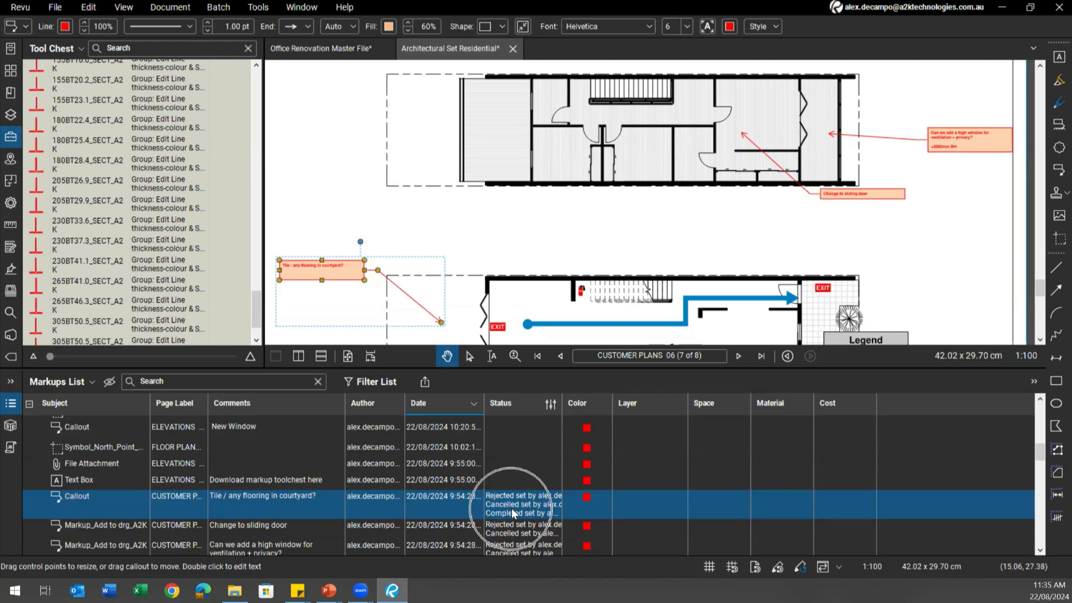
{"action": "left_click", "coordinate": [871, 194]}
{"action": "key", "text": "shift+4"}
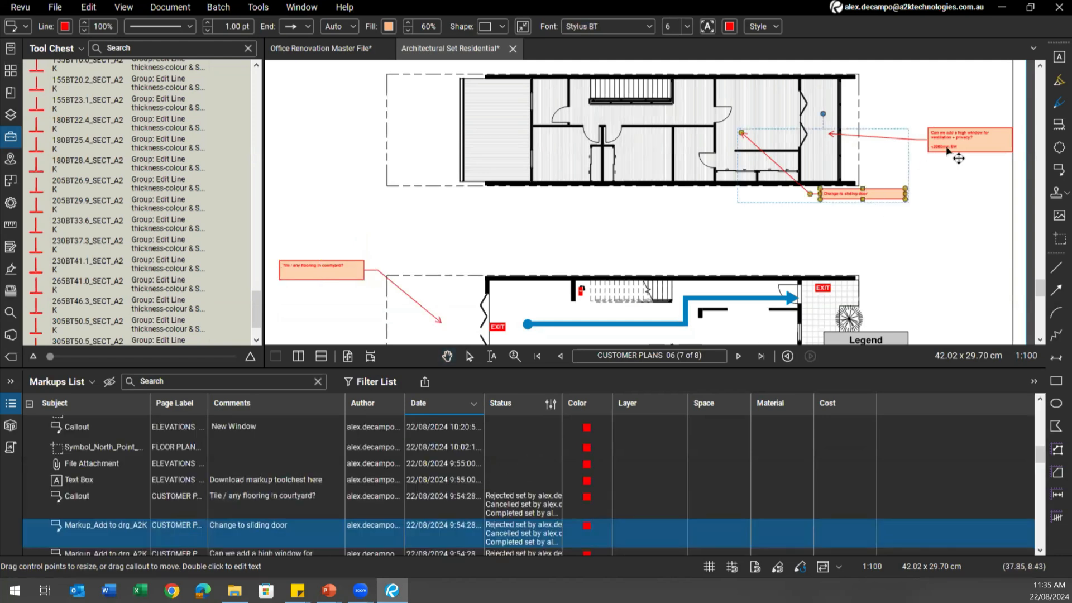
{"action": "left_click", "coordinate": [948, 155]}
{"action": "key", "text": "shift+4"}
{"action": "left_click", "coordinate": [694, 215]}
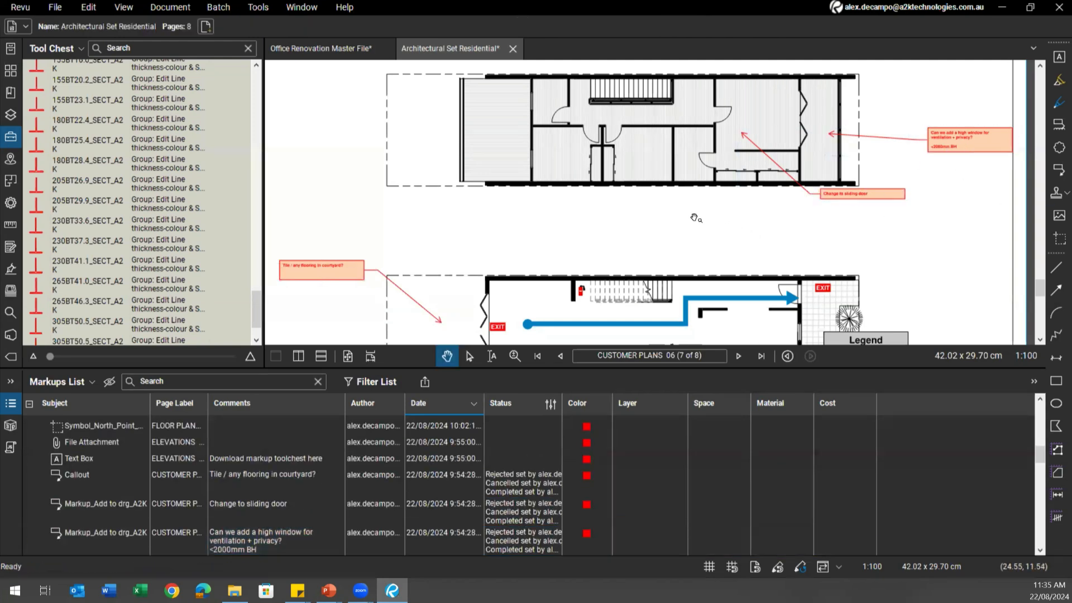
Filter the Markups List to show only markups whose status is Completed
{"action": "scroll", "coordinate": [665, 231], "scroll_direction": "down", "scroll_amount": 1}
{"action": "left_click_drag", "start_coordinate": [545, 260], "coordinate": [513, 248]}
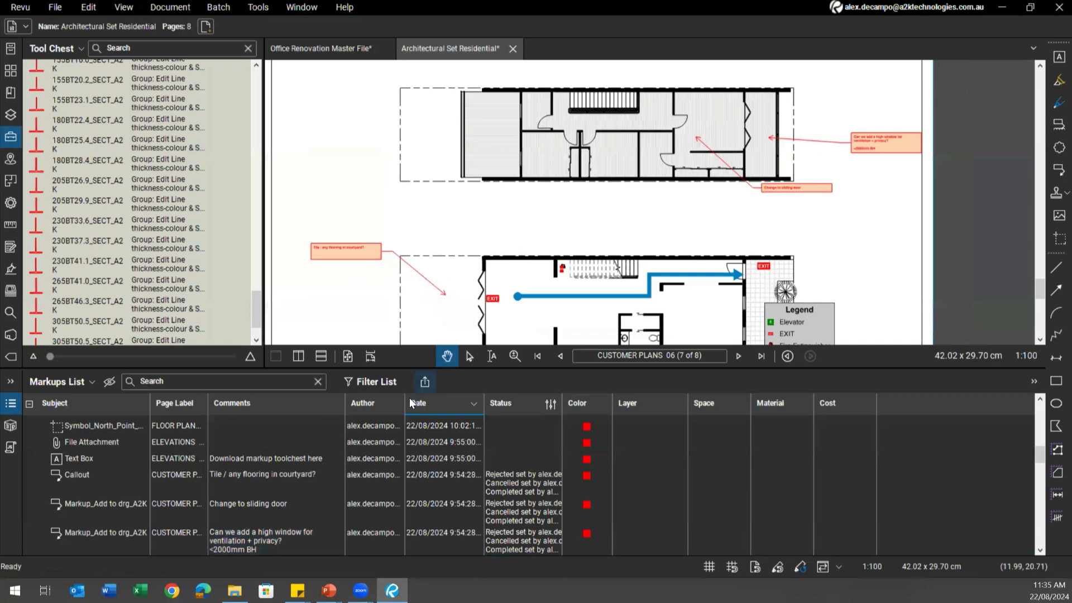
{"action": "left_click", "coordinate": [384, 386]}
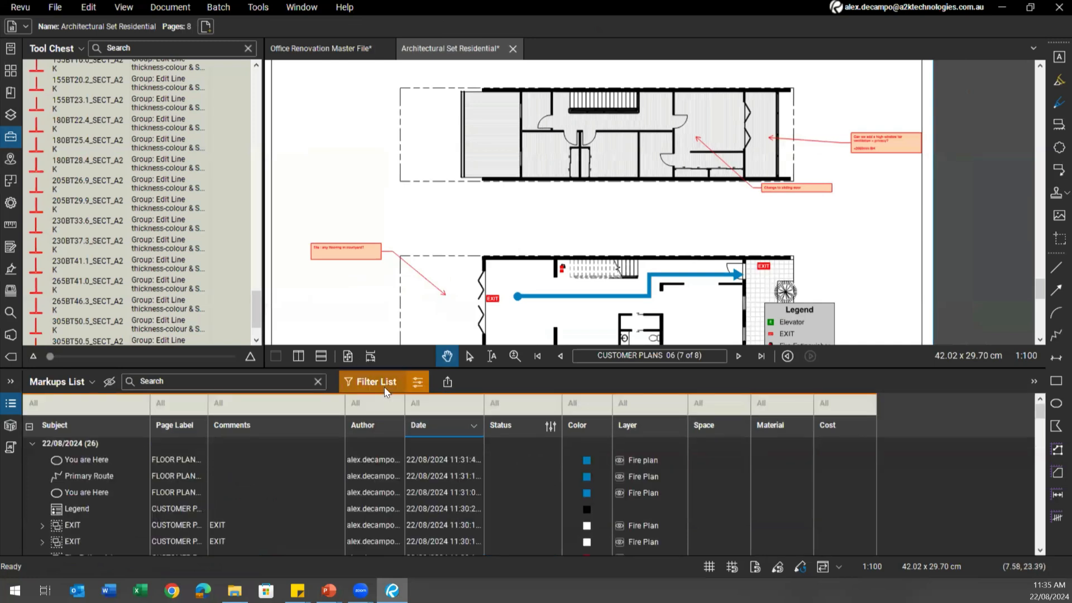
{"action": "left_click", "coordinate": [537, 399]}
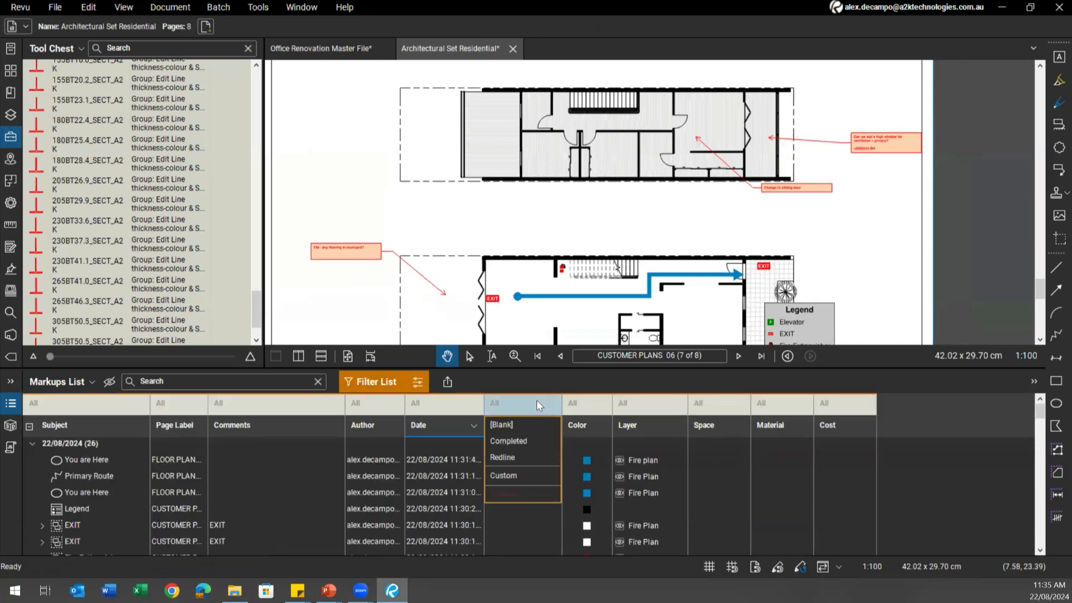
{"action": "left_click", "coordinate": [507, 441]}
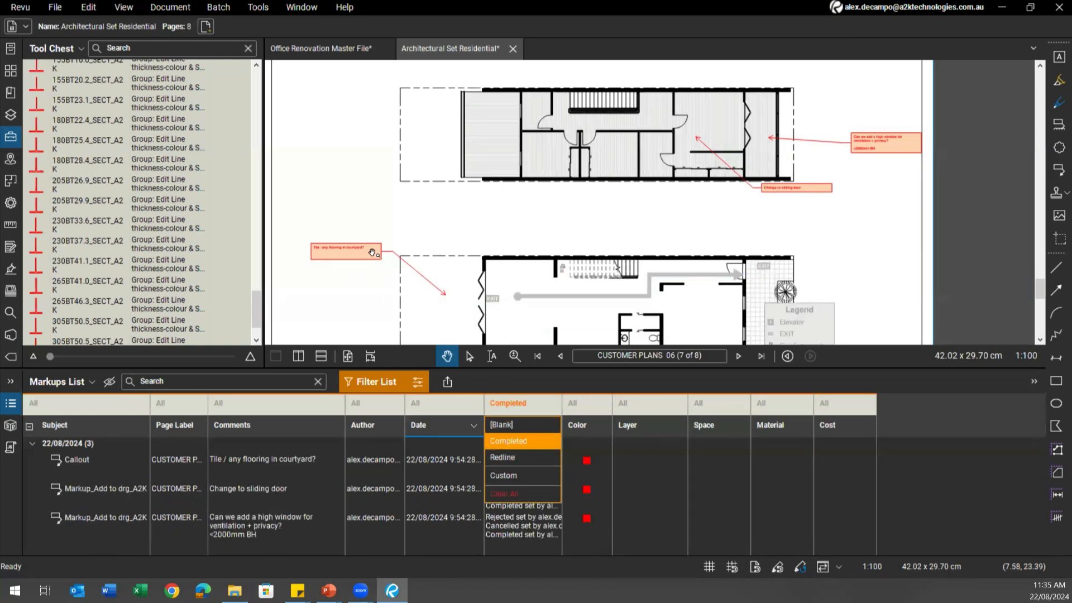
Set the high window, sliding door and courtyard flooring callouts to Accepted, and turn off the Markups List filter
{"action": "scroll", "coordinate": [759, 206], "scroll_direction": "down", "scroll_amount": 1}
{"action": "scroll", "coordinate": [781, 184], "scroll_direction": "down", "scroll_amount": 1}
{"action": "left_click", "coordinate": [866, 149]}
{"action": "left_click", "coordinate": [795, 181]}
{"action": "left_click", "coordinate": [489, 251]}
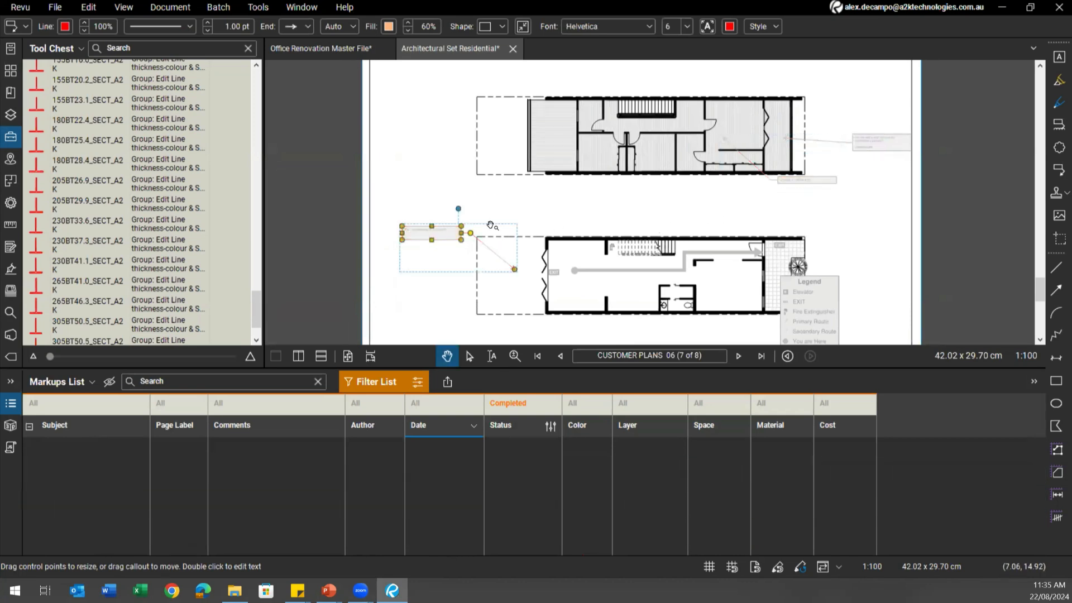
{"action": "left_click", "coordinate": [595, 215]}
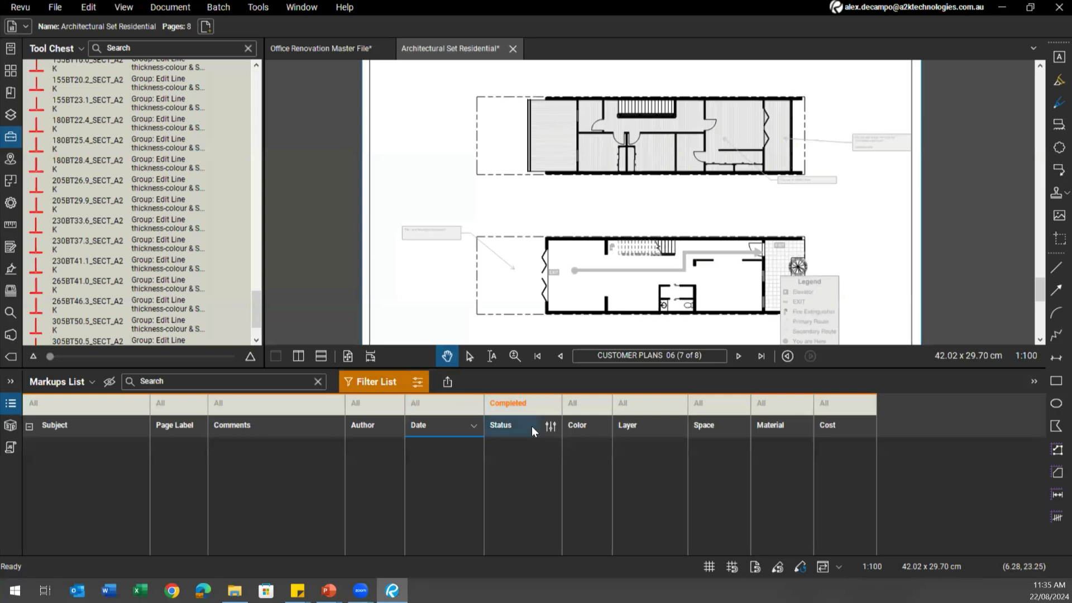
{"action": "left_click", "coordinate": [394, 380]}
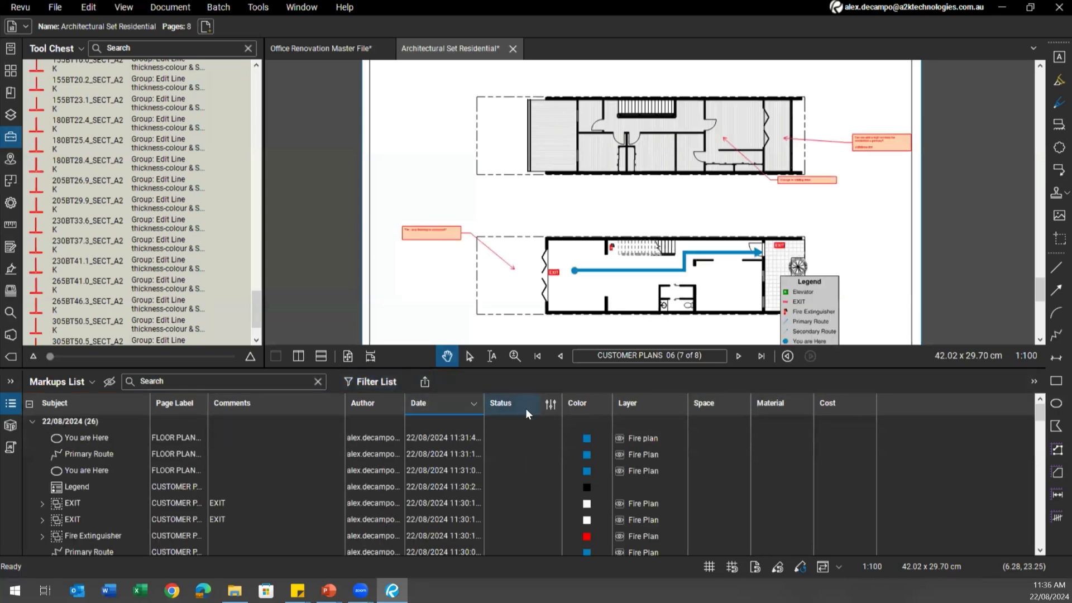
Open Manage Status to view the Review model's states, and close it with the settings as they are
{"action": "left_click", "coordinate": [552, 406]}
{"action": "left_click", "coordinate": [585, 420]}
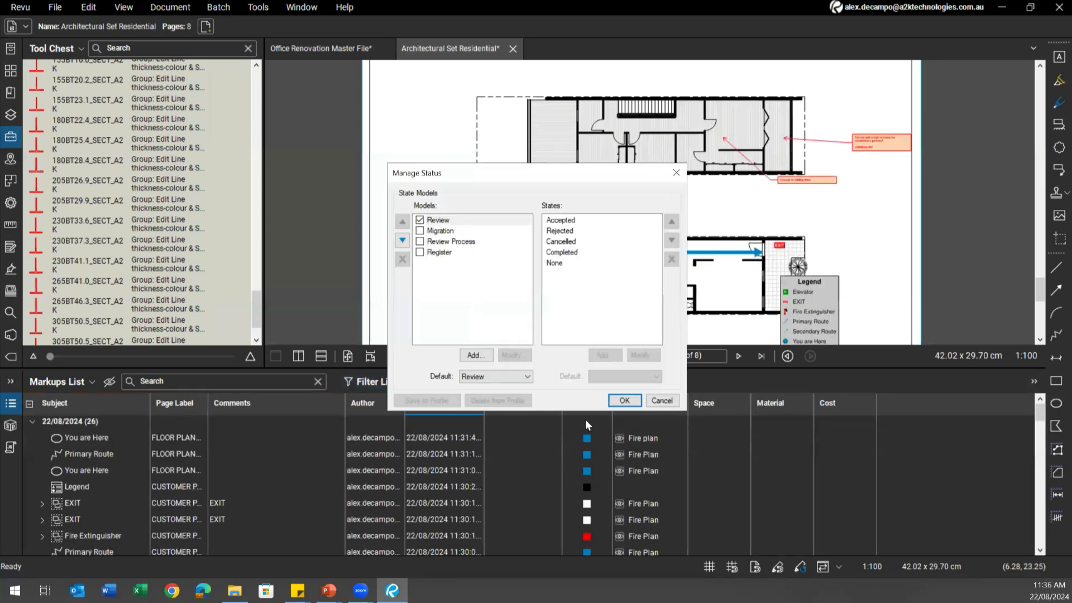
{"action": "left_click", "coordinate": [639, 400]}
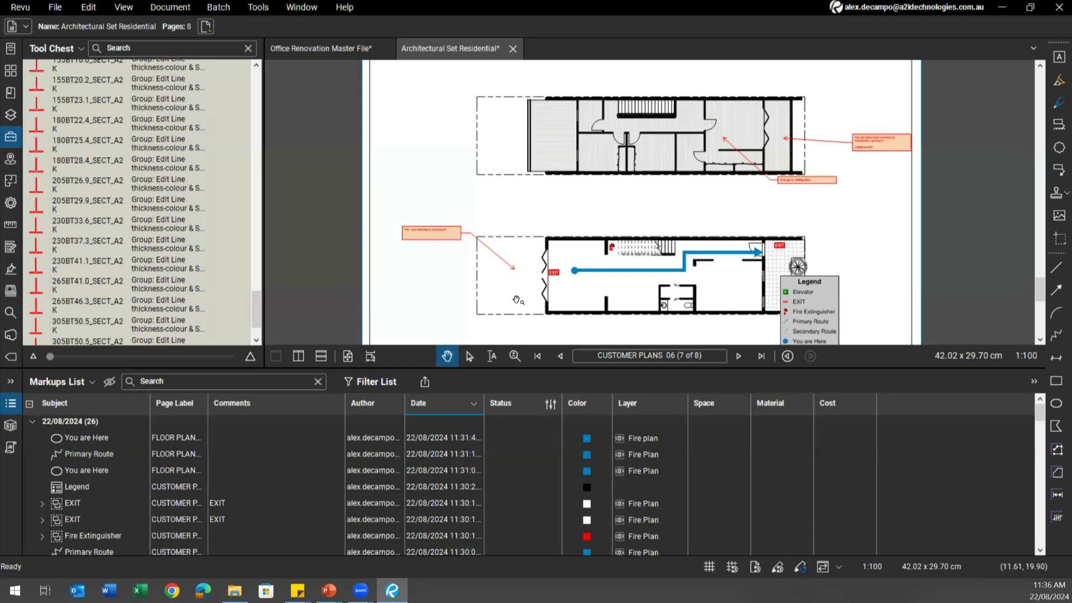
Draw a rectangular polygon markup in the blank area between the two floor plans using the Polygon tool
{"action": "scroll", "coordinate": [513, 300], "scroll_direction": "down", "scroll_amount": 2}
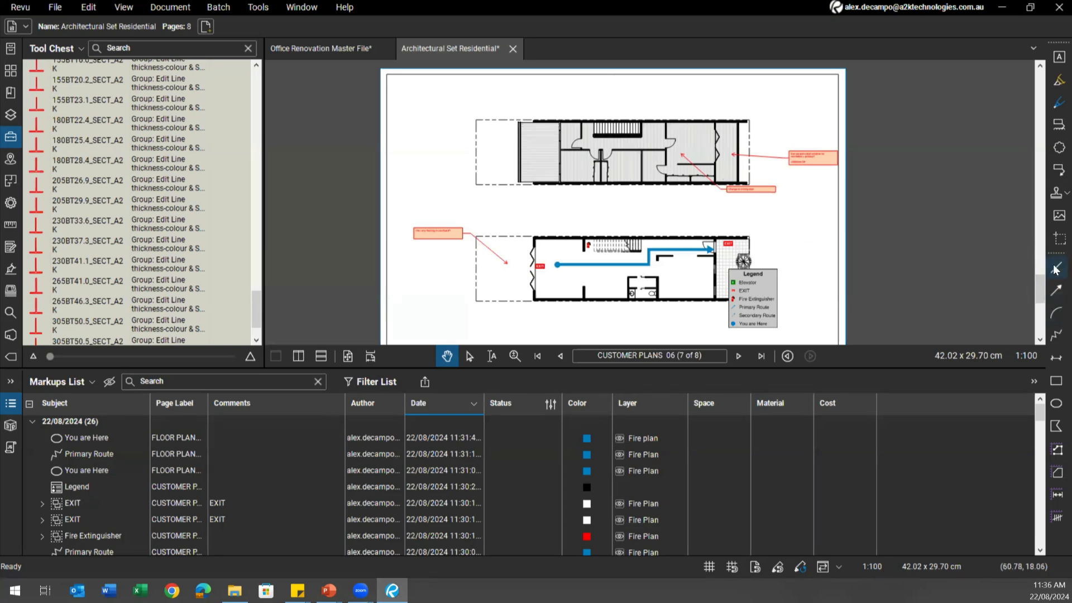
{"action": "left_click", "coordinate": [1056, 380]}
{"action": "left_click", "coordinate": [1056, 425]}
{"action": "scroll", "coordinate": [611, 226], "scroll_direction": "up", "scroll_amount": 5}
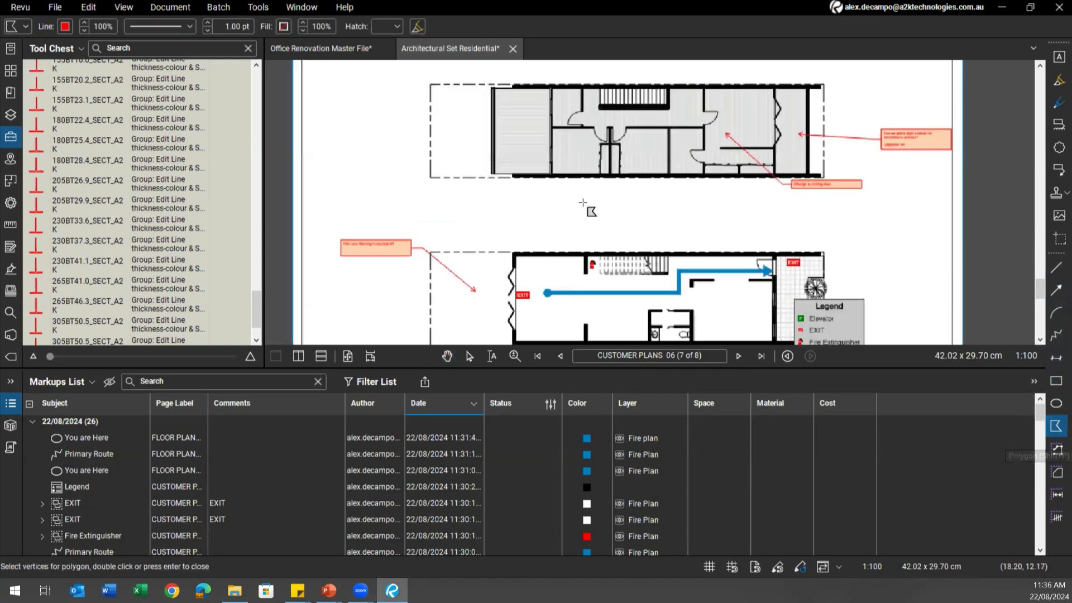
{"action": "left_click_drag", "start_coordinate": [582, 203], "coordinate": [687, 263]}
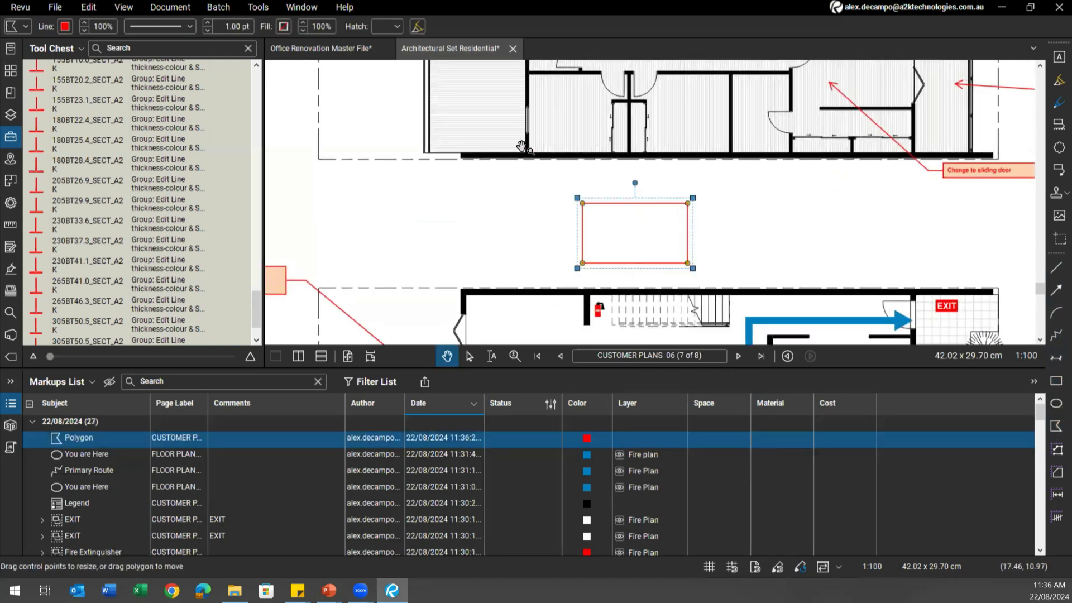
Set the rectangular polygon's line width to 0.50 pt and save its properties as the default for polygons
{"action": "left_click", "coordinate": [208, 31]}
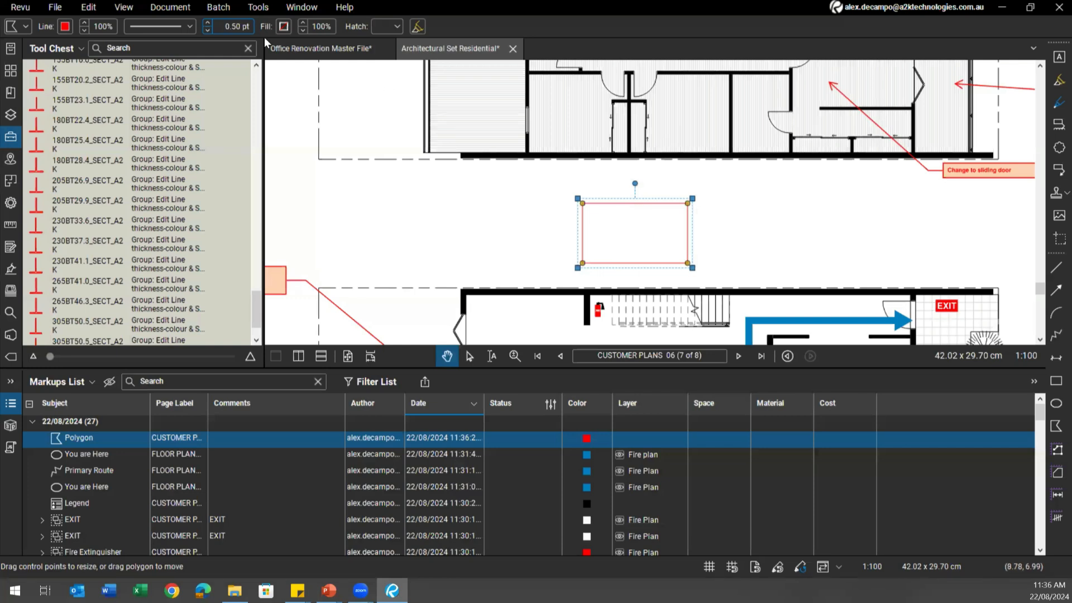
{"action": "right_click", "coordinate": [603, 210]}
{"action": "left_click", "coordinate": [663, 537]}
{"action": "left_click", "coordinate": [794, 243]}
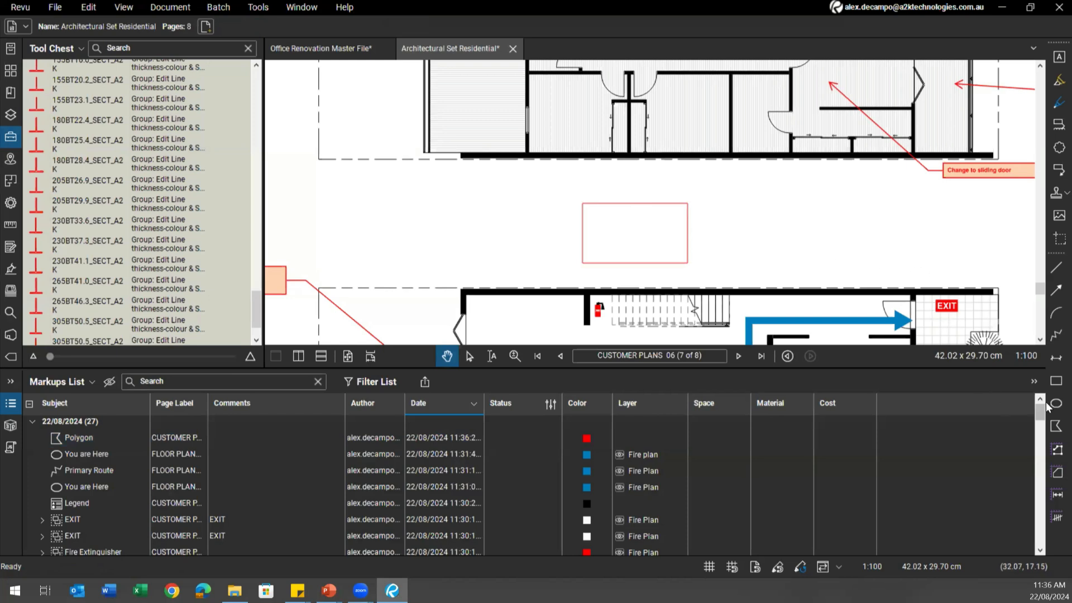
Draw a second, small polygon with a curved edge beside the rectangle to try out the default line width
{"action": "left_click", "coordinate": [1056, 425]}
{"action": "left_click", "coordinate": [800, 259]}
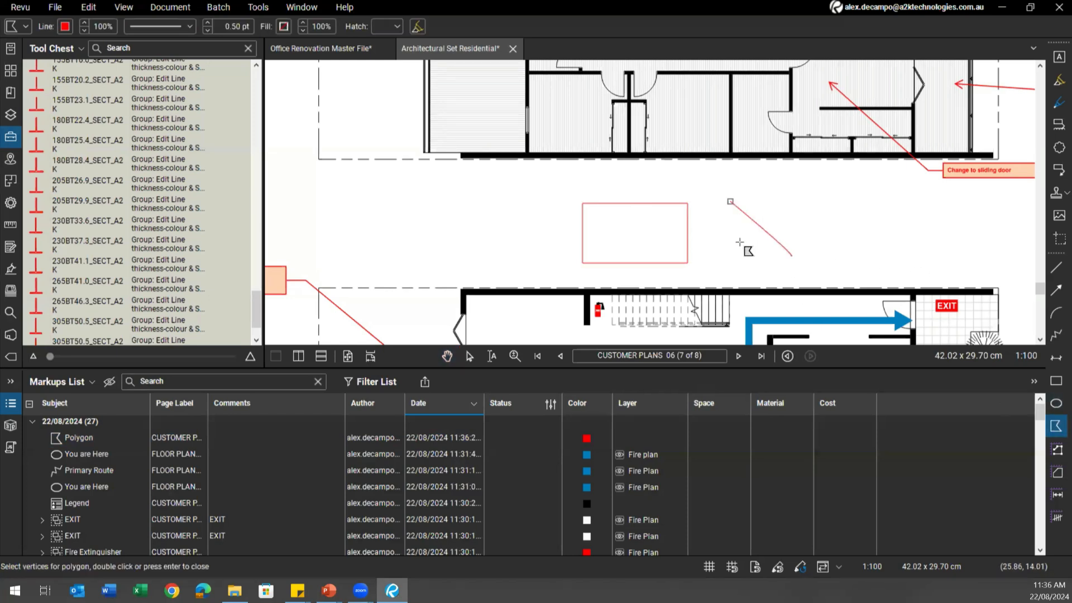
{"action": "double_click", "coordinate": [733, 243]}
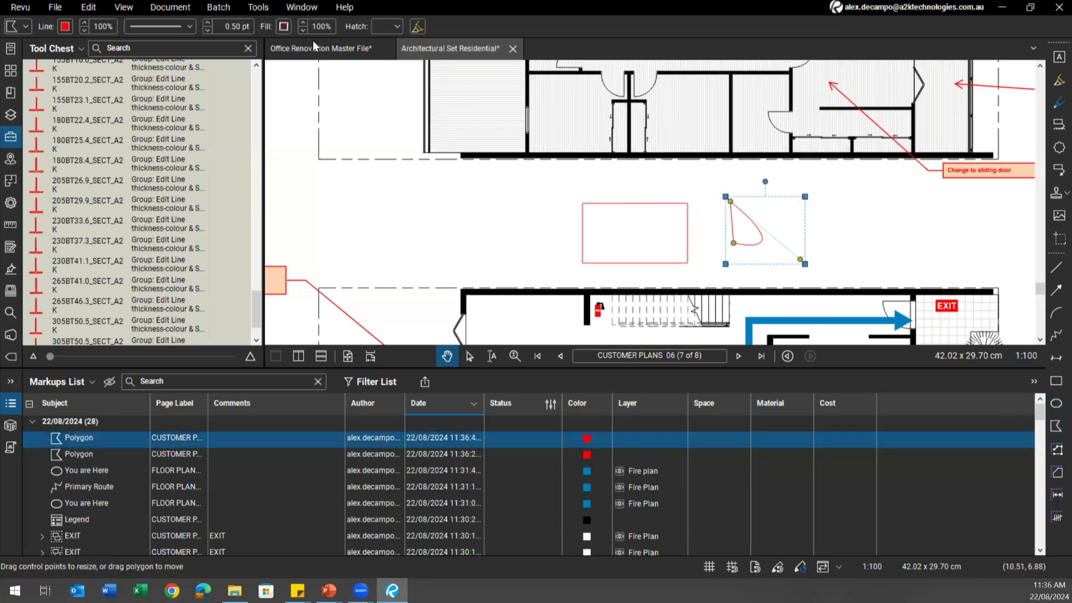
{"action": "left_click", "coordinate": [721, 226]}
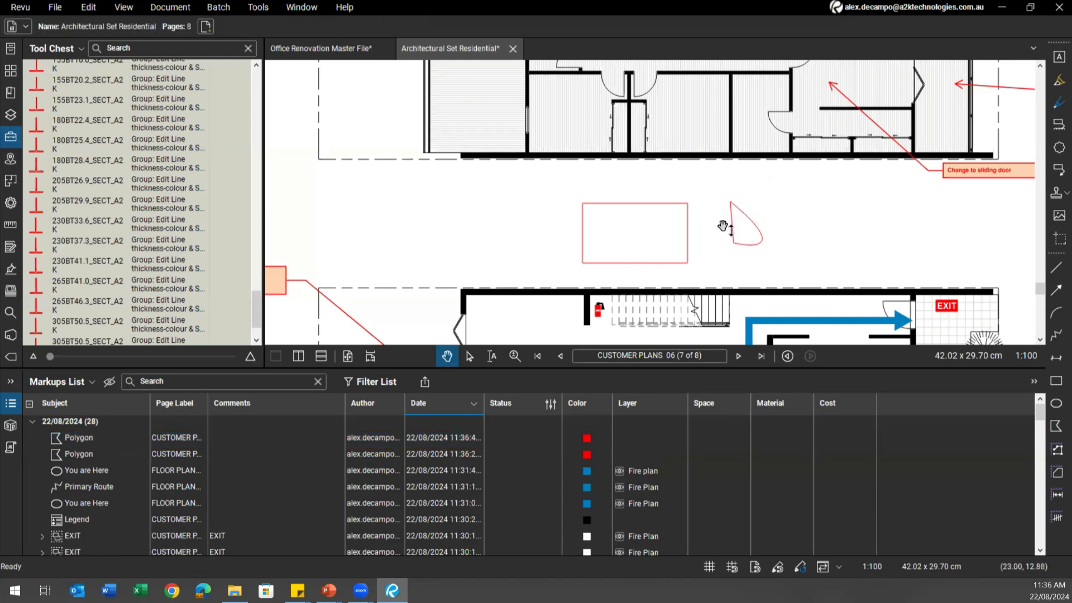
Delete the small curved polygon and the rectangular polygon between the two floor plans
{"action": "left_click", "coordinate": [733, 232]}
{"action": "key", "text": "Delete"}
{"action": "left_click", "coordinate": [687, 241]}
{"action": "key", "text": "Delete"}
Hide the Markups List to enlarge the drawing area, and restore the list to about its former height
{"action": "scroll", "coordinate": [502, 235], "scroll_direction": "down", "scroll_amount": 2}
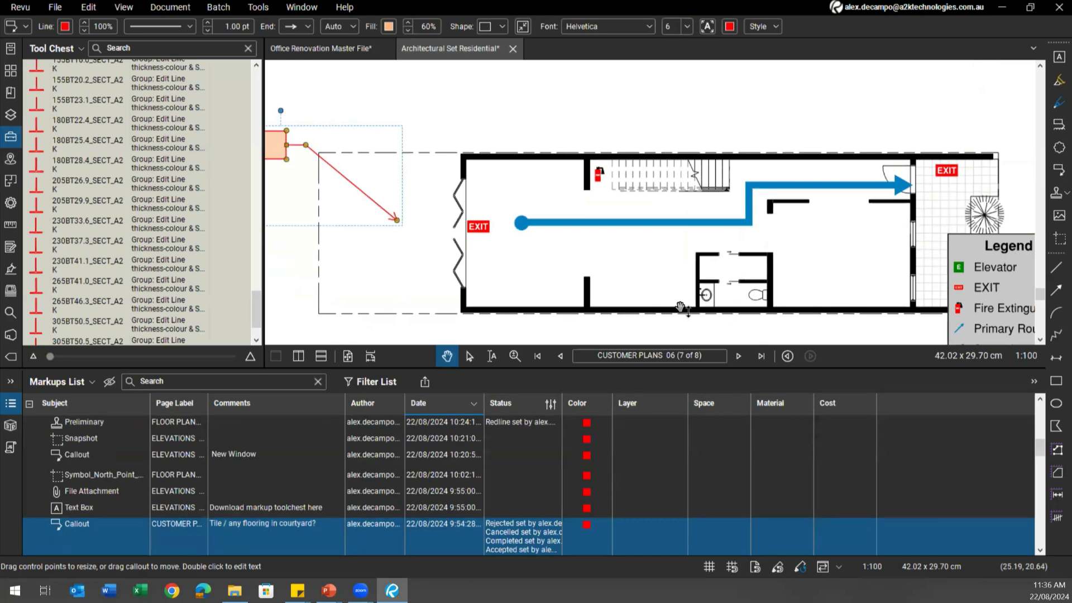
{"action": "double_click", "coordinate": [484, 369]}
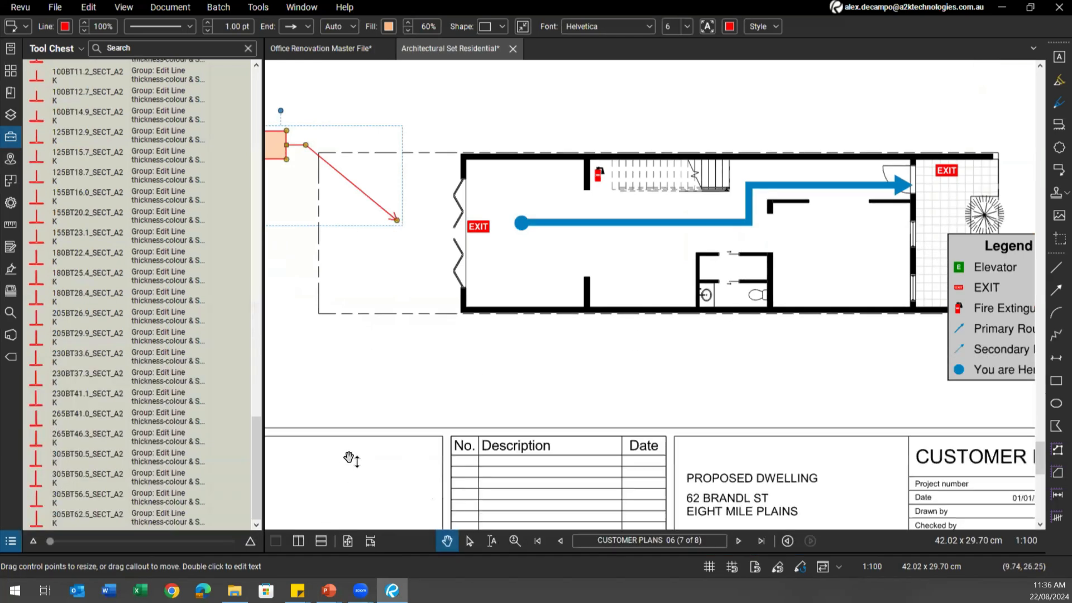
{"action": "left_click", "coordinate": [9, 542]}
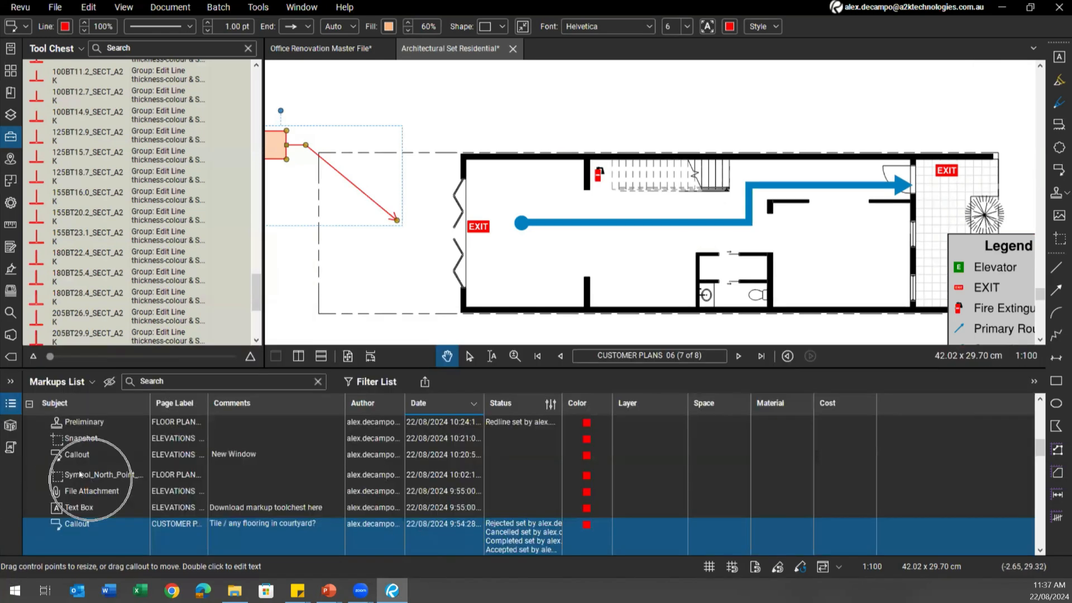
{"action": "left_click", "coordinate": [17, 405]}
{"action": "left_click_drag", "start_coordinate": [382, 555], "coordinate": [382, 374]}
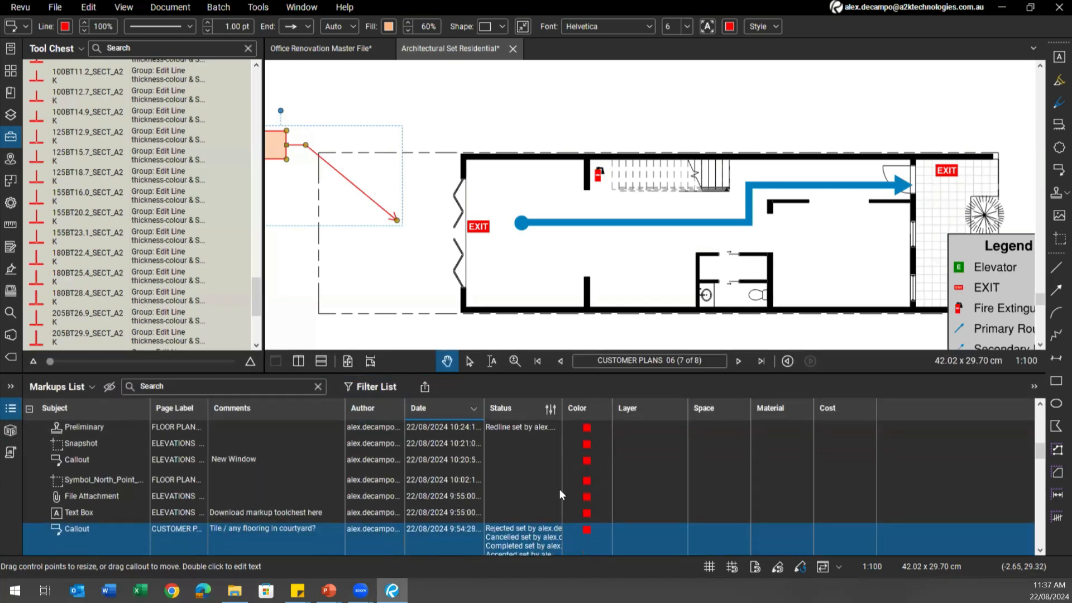
Hide the Markups List and show the whole CUSTOMER PLANS sheet
{"action": "double_click", "coordinate": [385, 375]}
{"action": "mouse_move", "coordinate": [418, 351]}
{"action": "left_mouse_down"}
{"action": "mouse_move", "coordinate": [449, 344]}
{"action": "mouse_move", "coordinate": [532, 369]}
{"action": "left_mouse_up"}
{"action": "scroll", "coordinate": [450, 346], "scroll_direction": "down", "scroll_amount": 4}
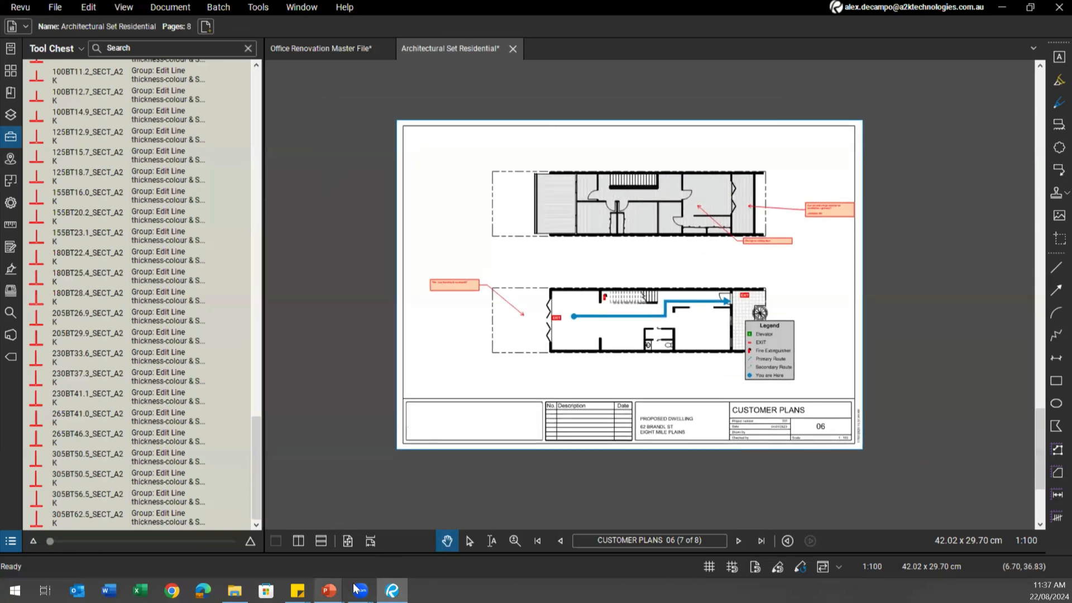
Switch to the PowerPoint slide show, show the "Editing PDF Content" slide, and end the show
{"action": "mouse_move", "coordinate": [329, 589]}
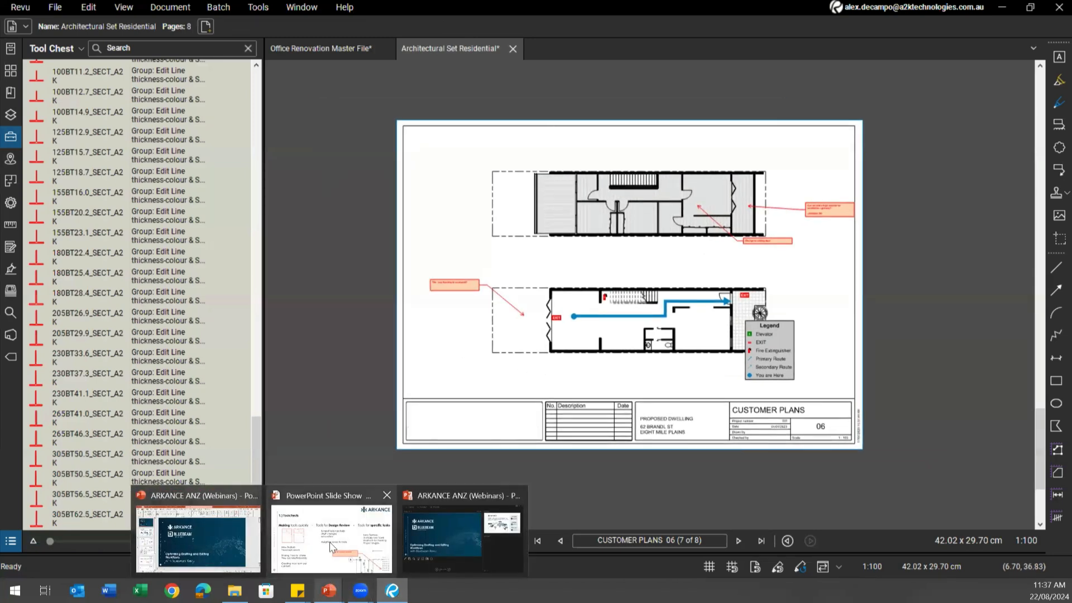
{"action": "left_click", "coordinate": [362, 527]}
{"action": "left_click", "coordinate": [495, 407]}
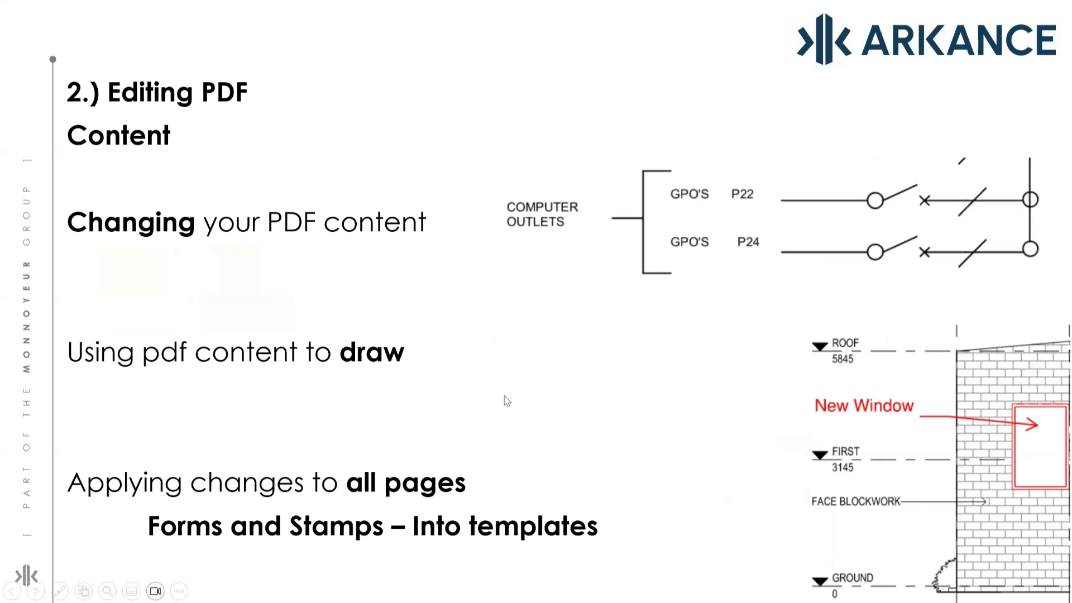
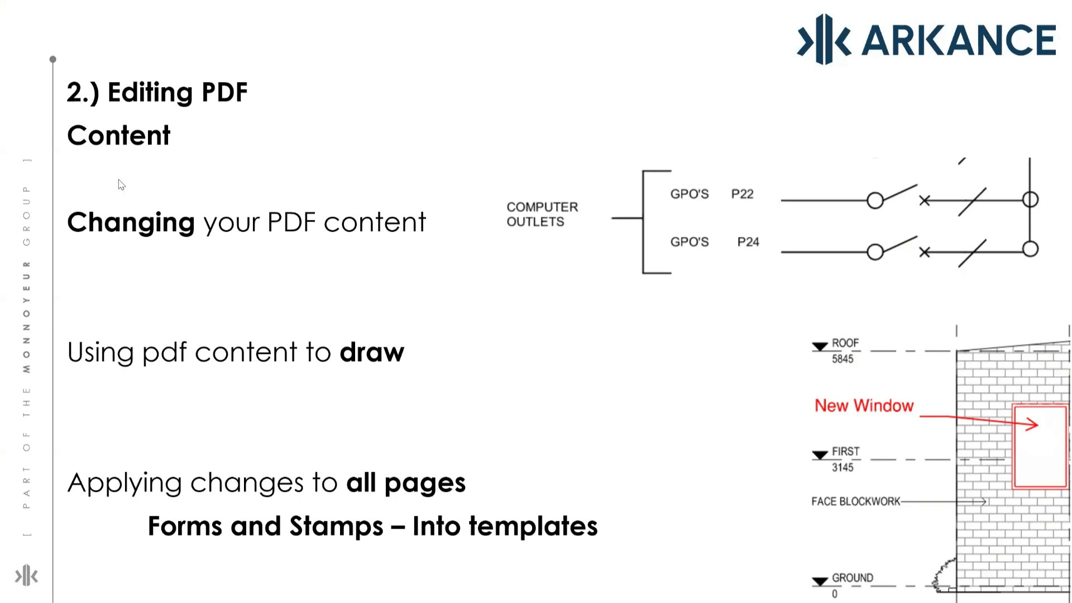
{"action": "key", "text": "Escape"}
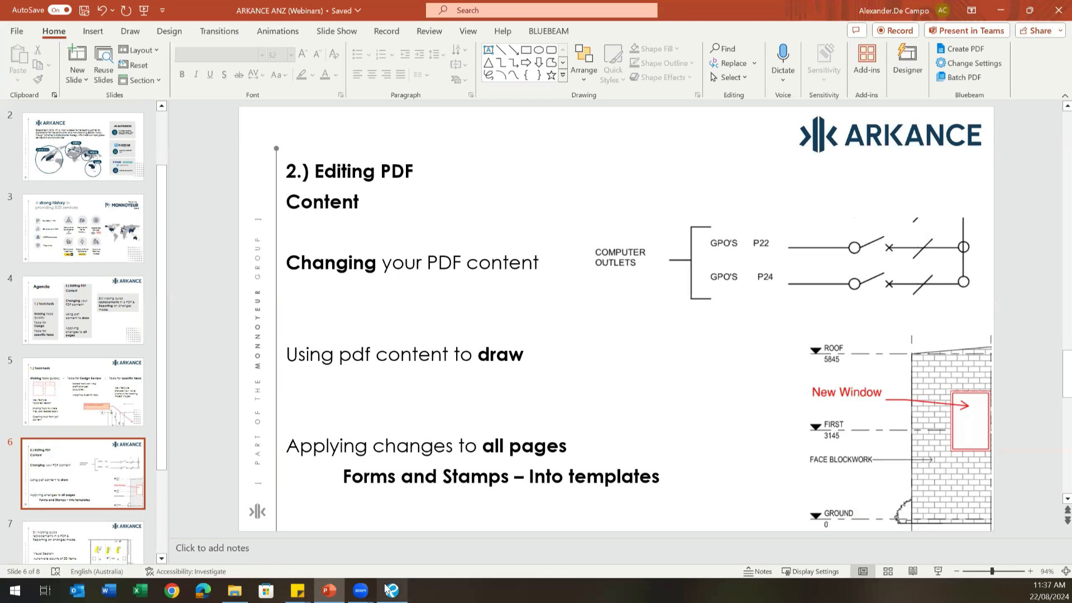
Return to Revu, bring up the Office Renovation Master File, and go to sheet E100 - ELECTRICAL & LIGHTING
{"action": "mouse_move", "coordinate": [386, 587]}
{"action": "left_click", "coordinate": [394, 560]}
{"action": "left_click", "coordinate": [336, 51]}
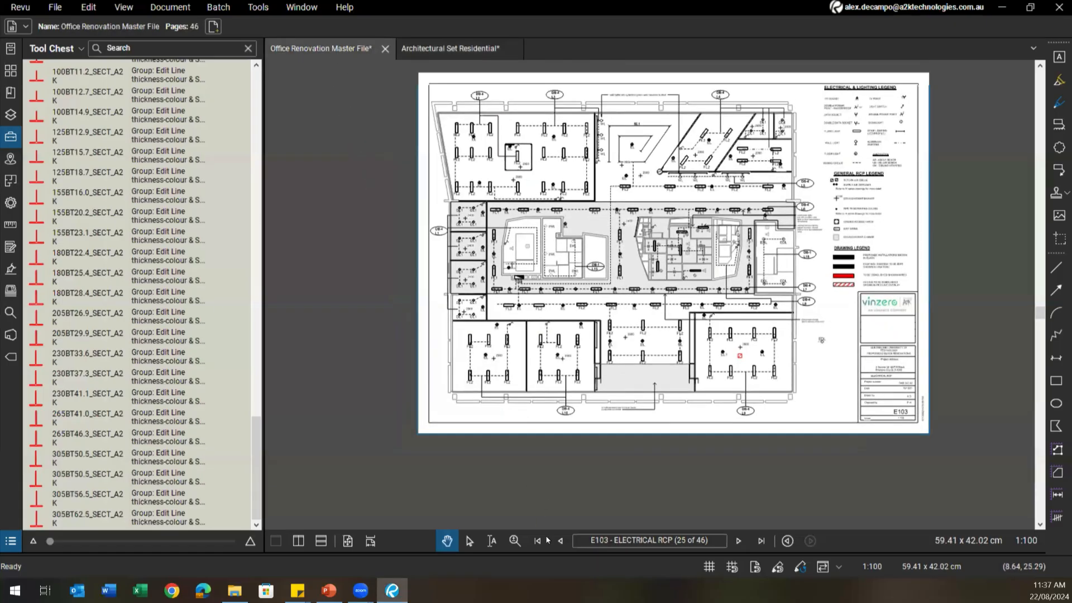
{"action": "left_click", "coordinate": [560, 541]}
{"action": "left_click", "coordinate": [561, 540]}
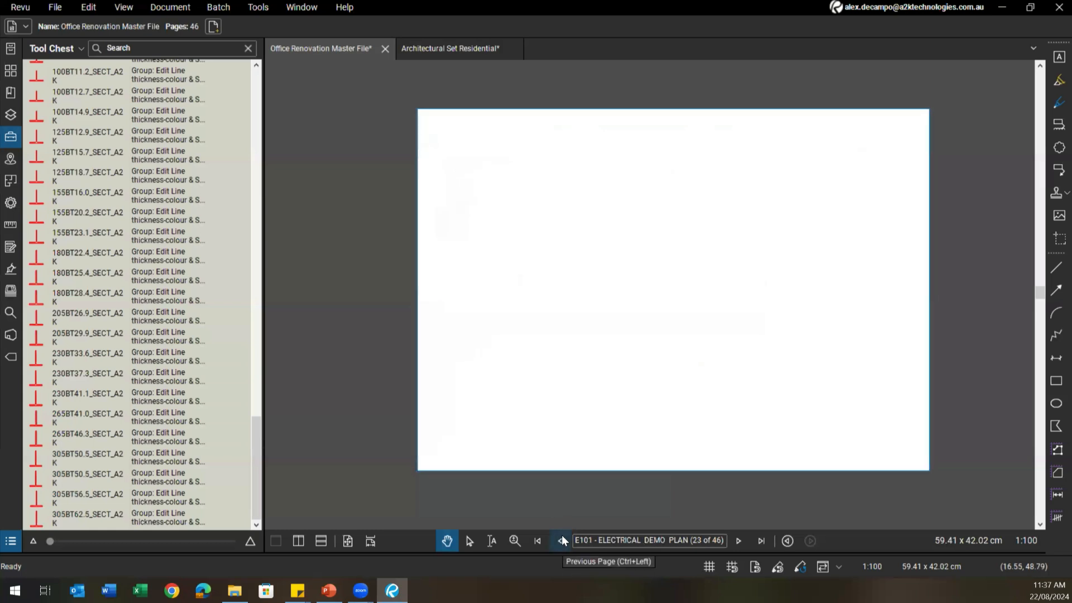
{"action": "left_click", "coordinate": [561, 540]}
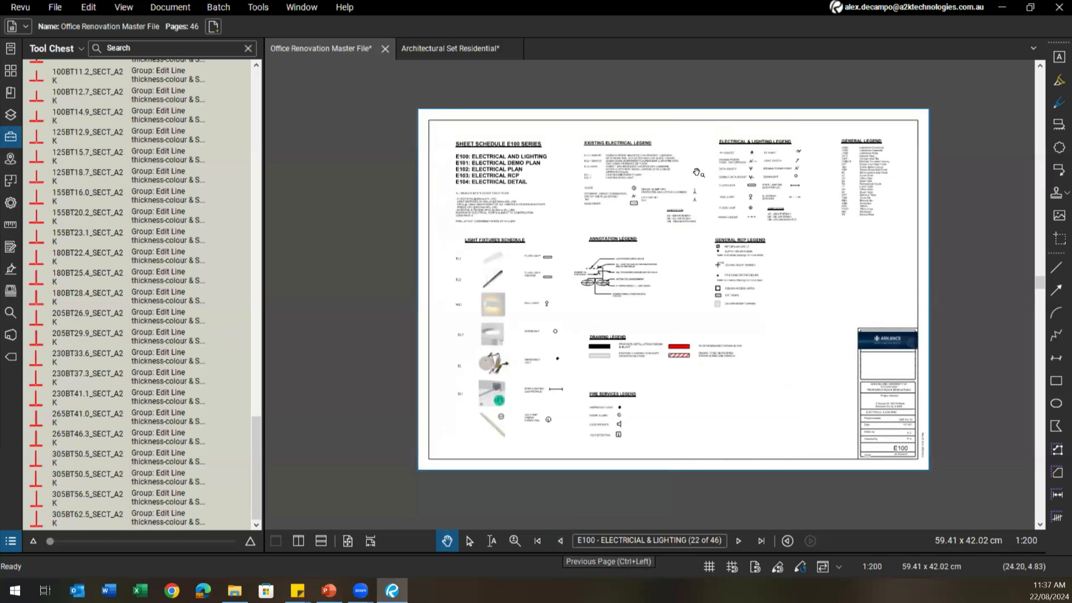
Edit the PDF text of the General Legend so the LT entry reads "Lunch Desk"
{"action": "scroll", "coordinate": [815, 184], "scroll_direction": "up", "scroll_amount": 5}
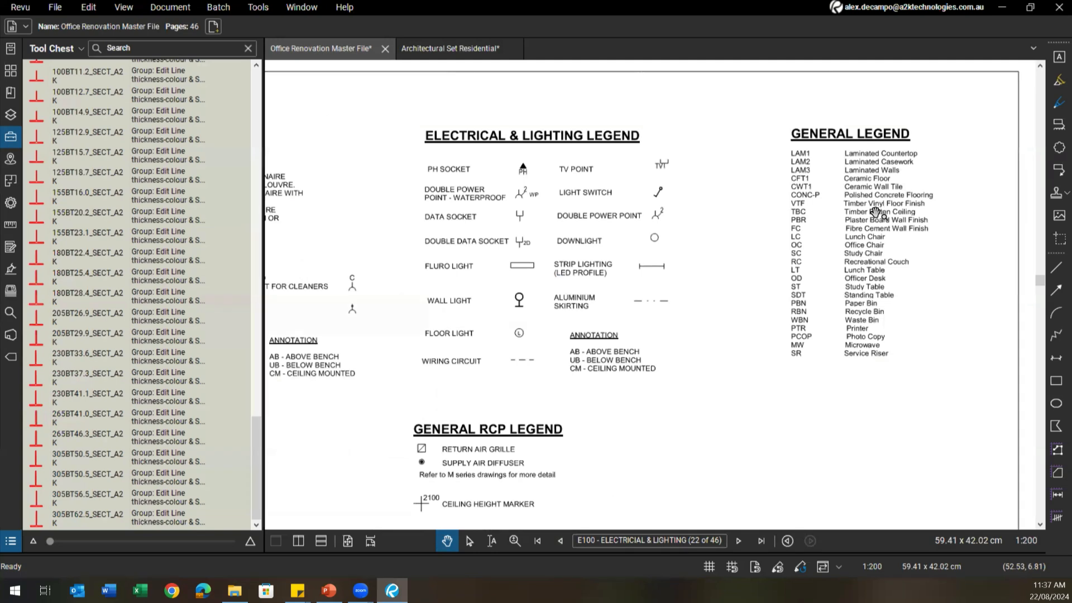
{"action": "scroll", "coordinate": [876, 213], "scroll_direction": "up", "scroll_amount": 3}
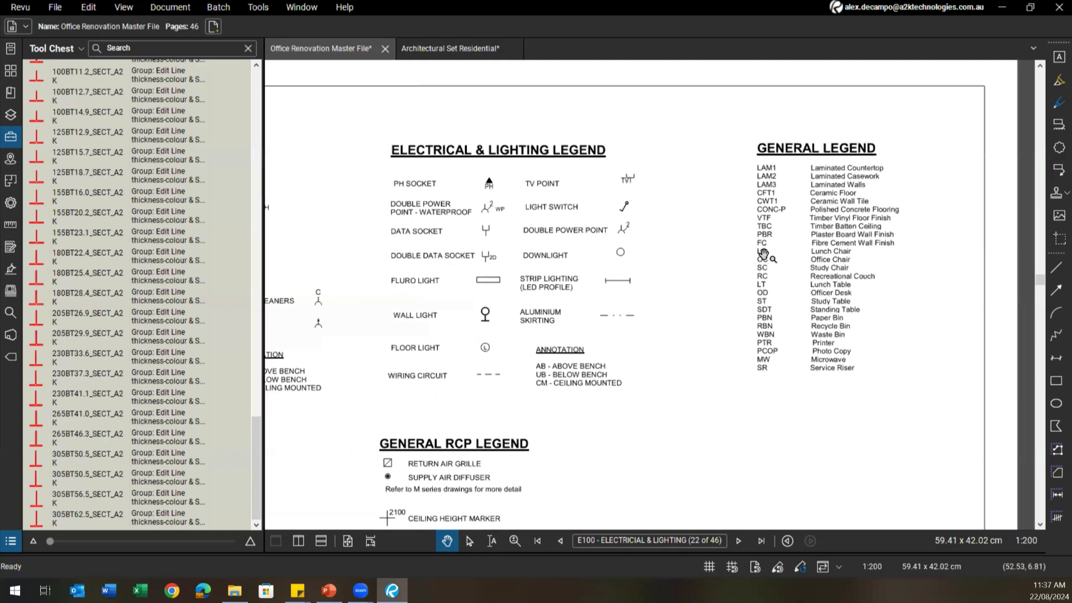
{"action": "left_click", "coordinate": [90, 9]}
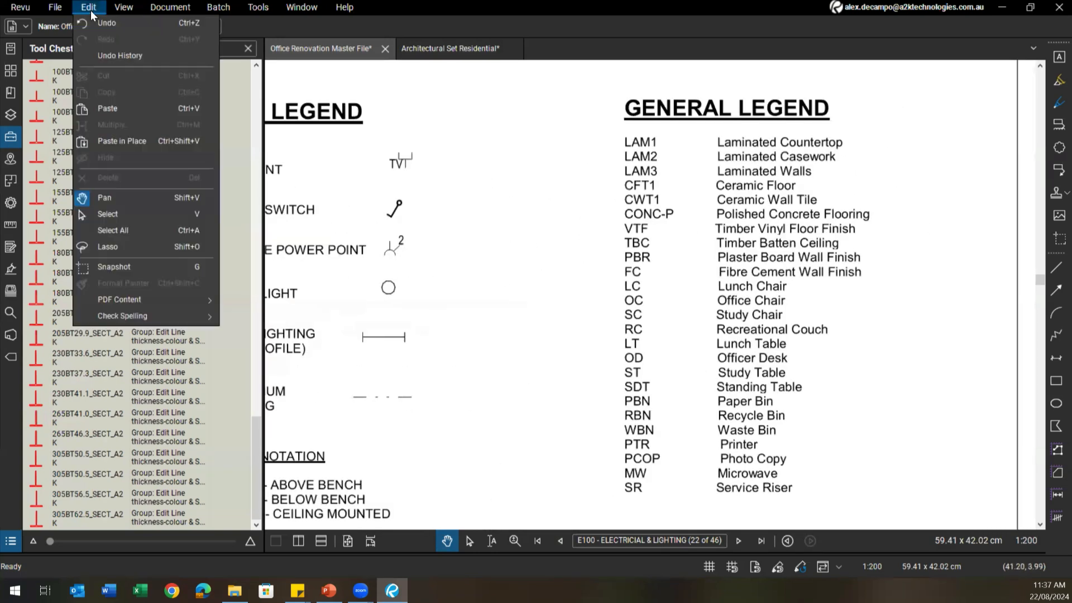
{"action": "mouse_move", "coordinate": [162, 297]}
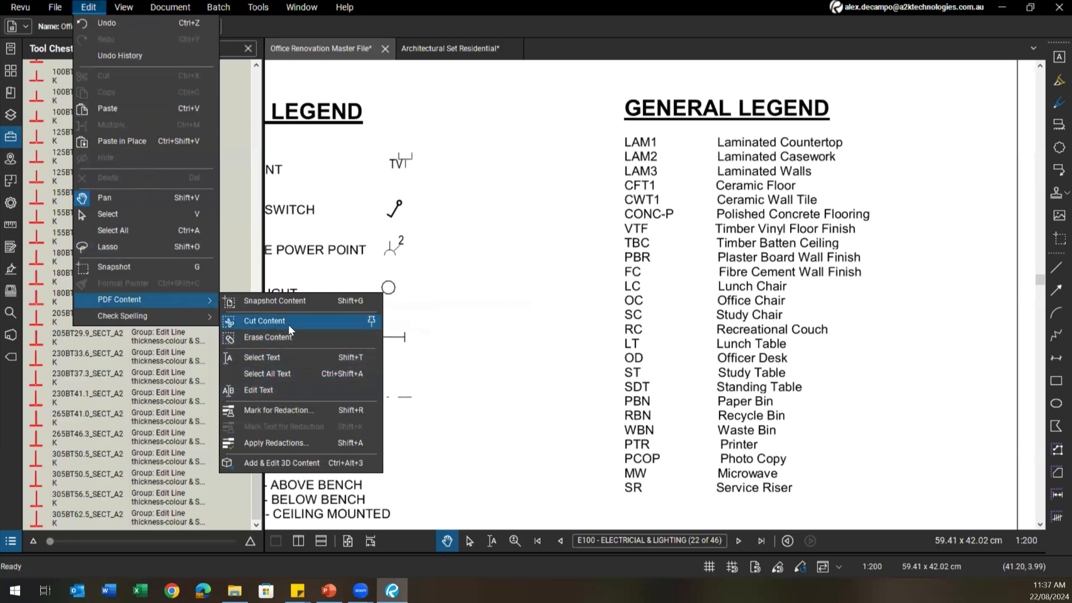
{"action": "left_click", "coordinate": [273, 390]}
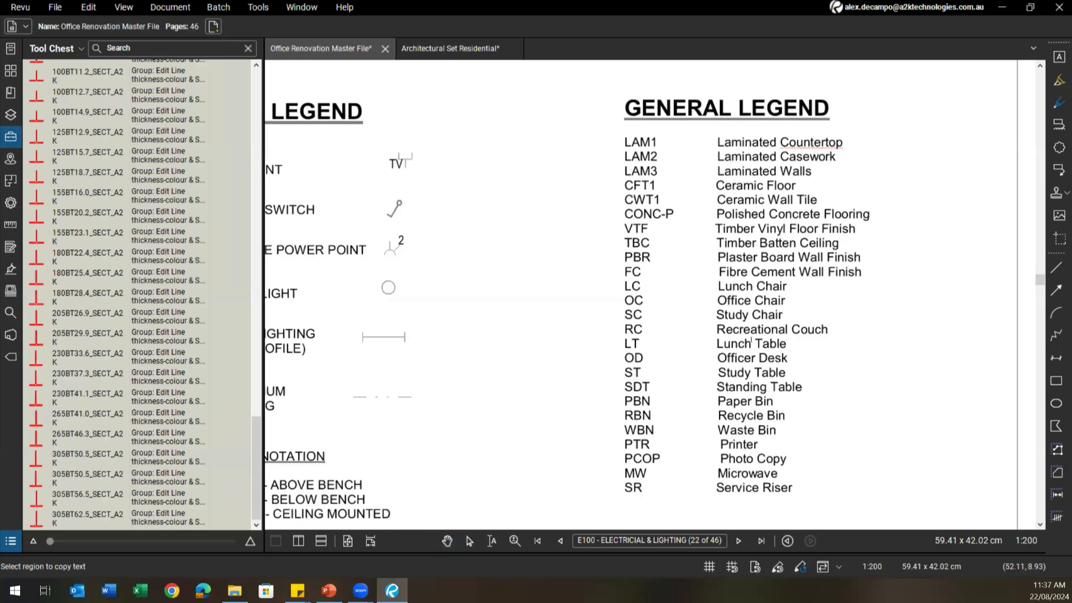
{"action": "left_click_drag", "start_coordinate": [738, 324], "coordinate": [775, 284]}
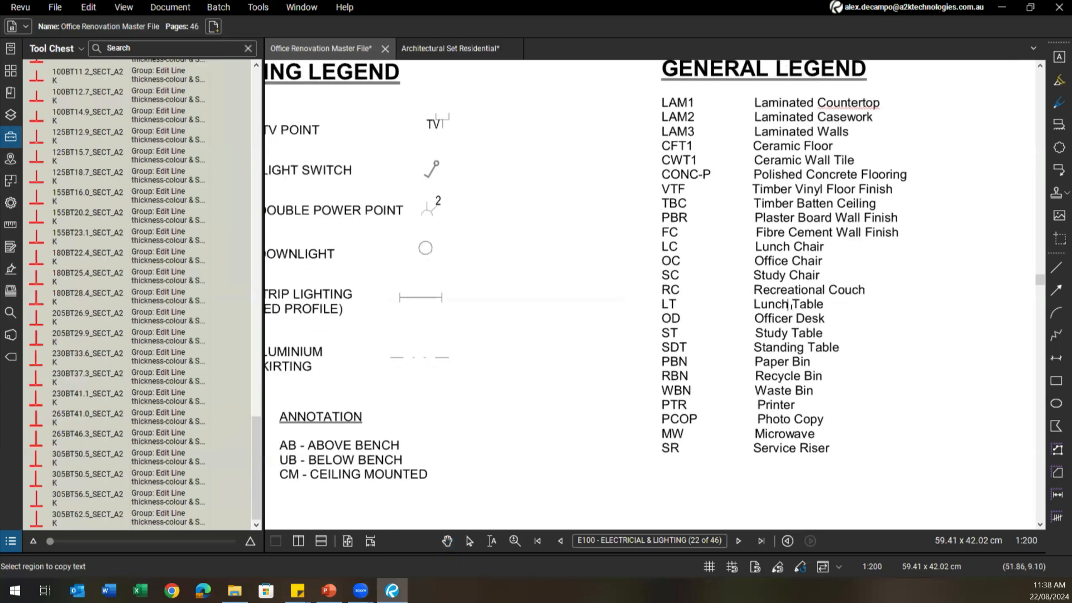
{"action": "double_click", "coordinate": [795, 304]}
{"action": "key", "text": "BackSpace"}
{"action": "type", "text": "Desk"}
Shorten the "DOWNLIGHT" label in the Electrical & Lighting Legend to "LIGHT", and leave text editing
{"action": "left_click_drag", "start_coordinate": [710, 322], "coordinate": [923, 311]}
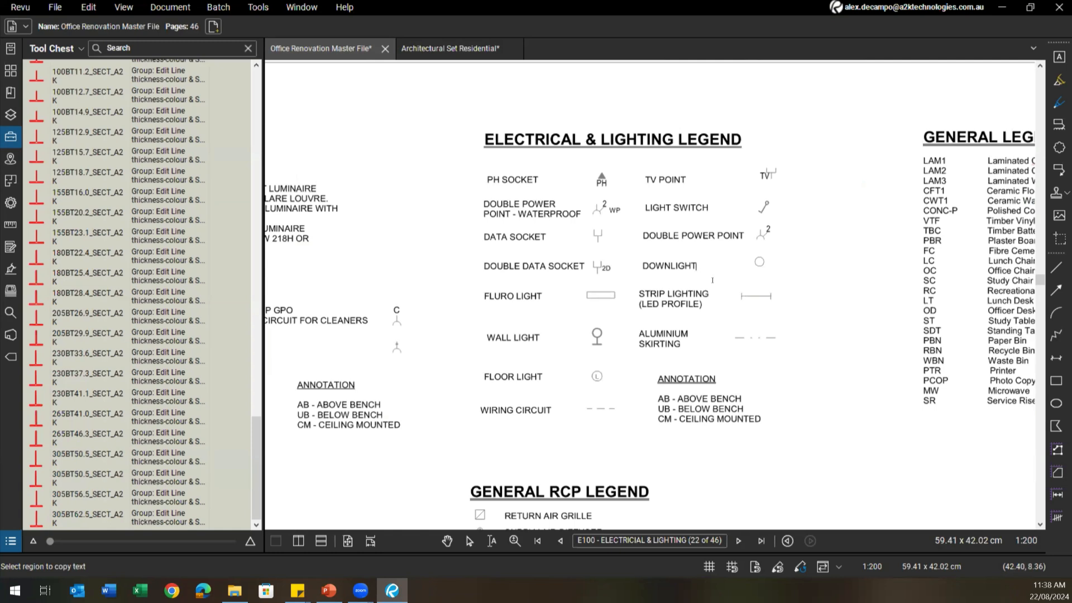
{"action": "key", "text": "BackSpace"}
{"action": "key", "text": "BackSpace"}
{"action": "key", "text": "BackSpace"}
{"action": "key", "text": "BackSpace"}
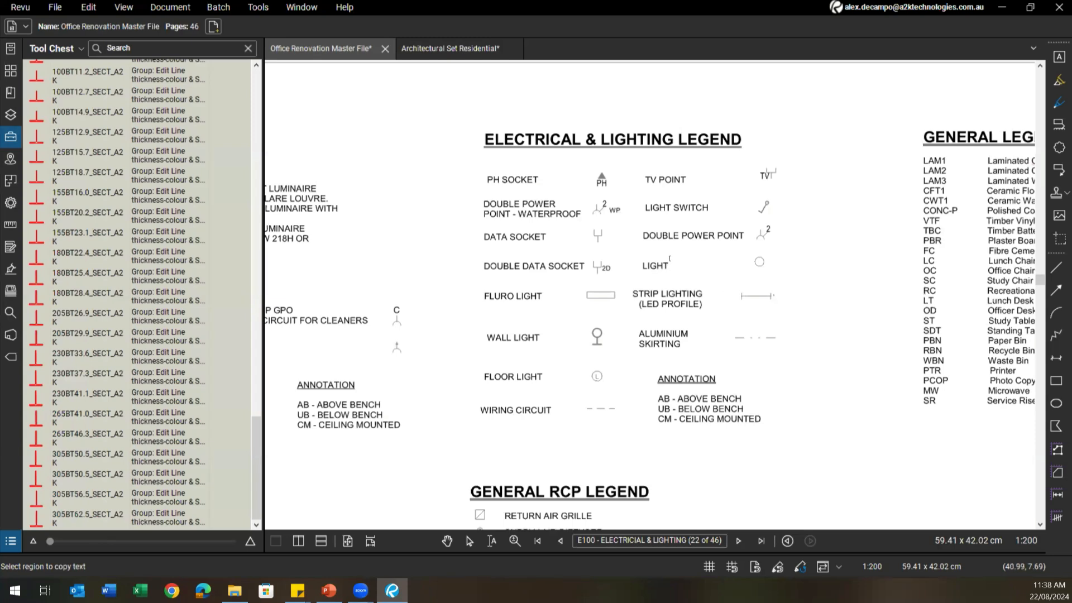
{"action": "key", "text": "Escape"}
Erase the left-hand DB1 P/L 1 bubble from the PDF content of the Annotation Legend
{"action": "scroll", "coordinate": [680, 272], "scroll_direction": "down", "scroll_amount": 3}
{"action": "left_click_drag", "start_coordinate": [624, 398], "coordinate": [641, 344]}
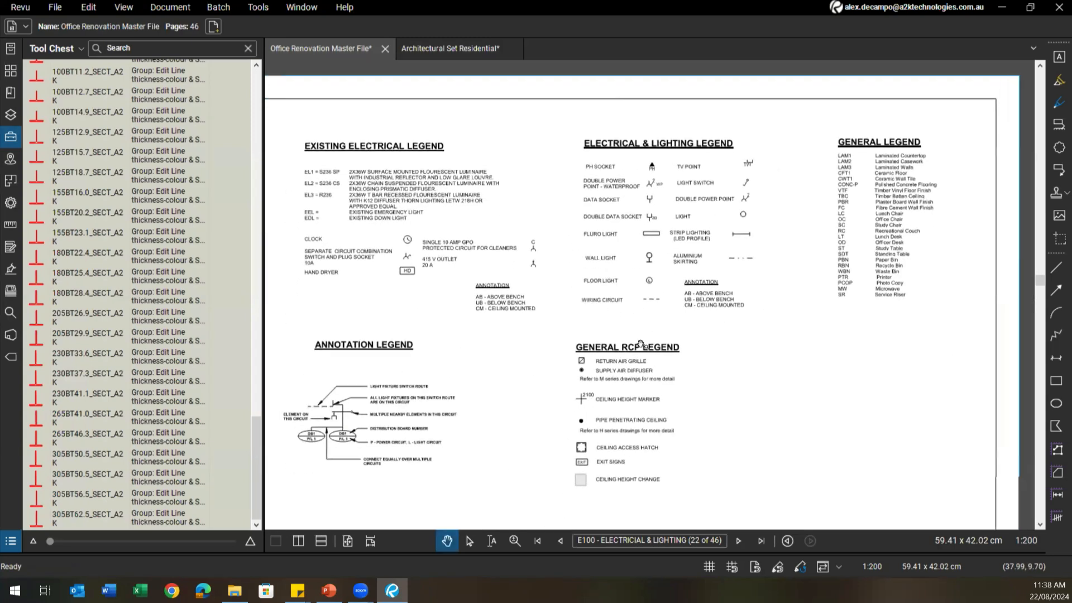
{"action": "mouse_move", "coordinate": [483, 398]}
{"action": "left_mouse_down"}
{"action": "mouse_move", "coordinate": [543, 389]}
{"action": "mouse_move", "coordinate": [687, 308]}
{"action": "left_mouse_up"}
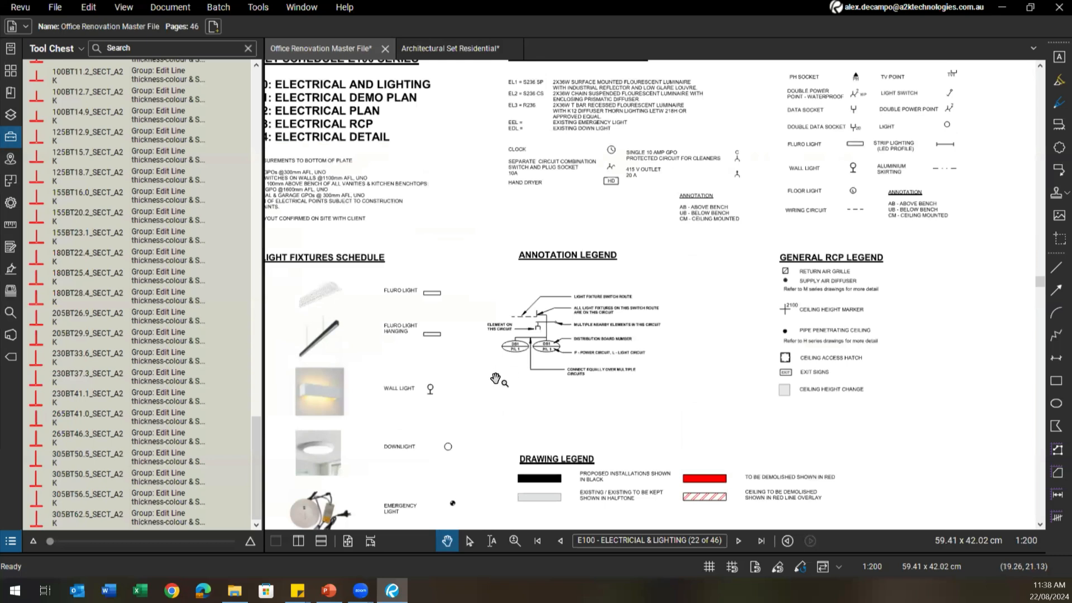
{"action": "scroll", "coordinate": [528, 347], "scroll_direction": "up", "scroll_amount": 3}
{"action": "left_click", "coordinate": [98, 6]}
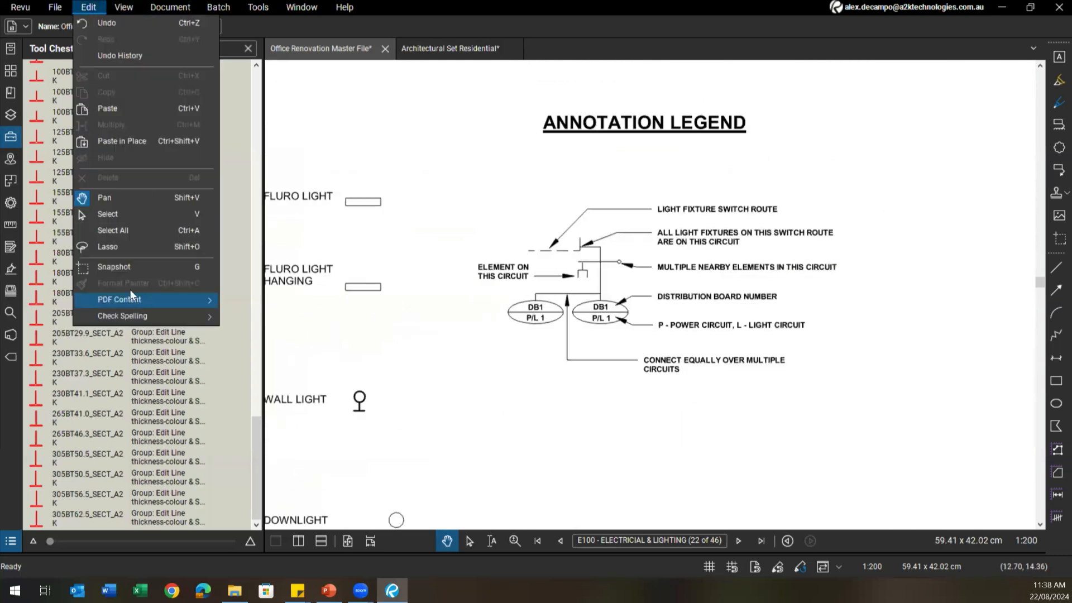
{"action": "mouse_move", "coordinate": [134, 296]}
{"action": "left_click", "coordinate": [273, 338]}
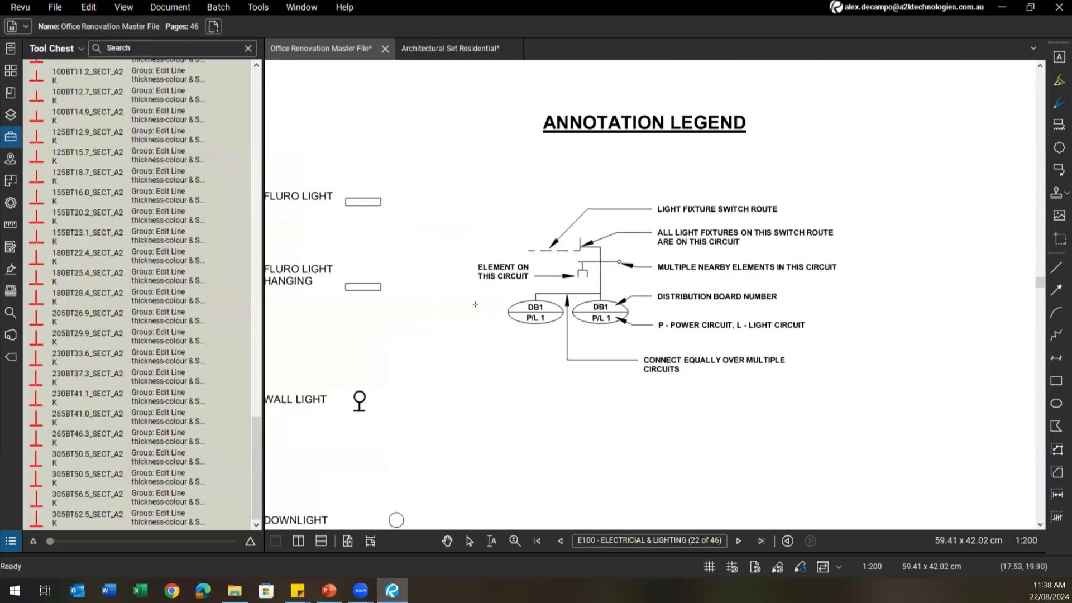
{"action": "scroll", "coordinate": [514, 284], "scroll_direction": "up", "scroll_amount": 2}
{"action": "left_click_drag", "start_coordinate": [513, 284], "coordinate": [617, 343]}
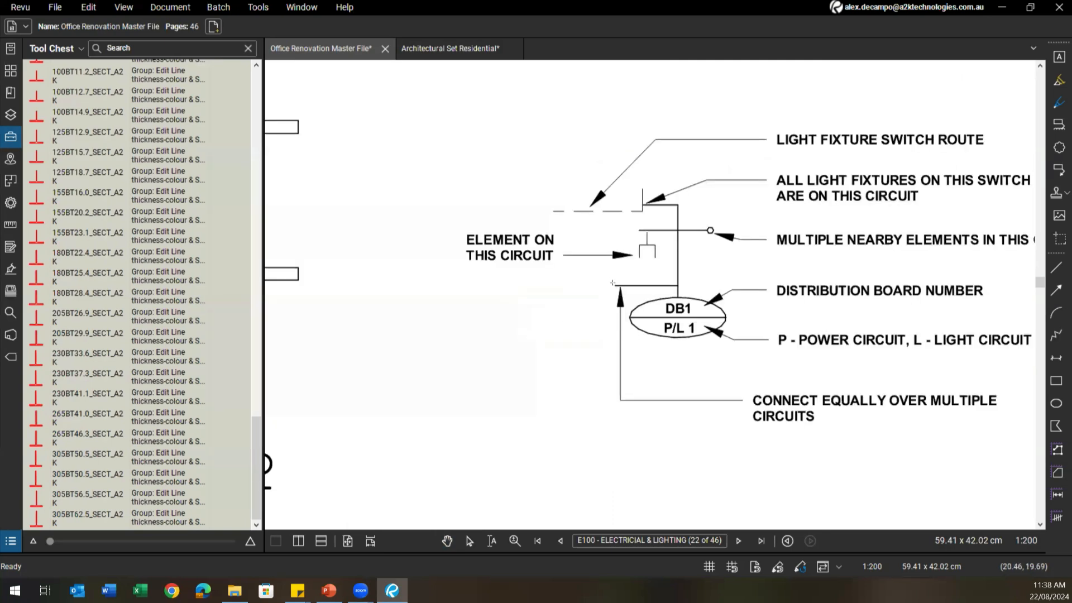
Erase the leftover line stub beside the arrowhead in the Annotation Legend with a freeform outline
{"action": "scroll", "coordinate": [619, 287], "scroll_direction": "up", "scroll_amount": 3}
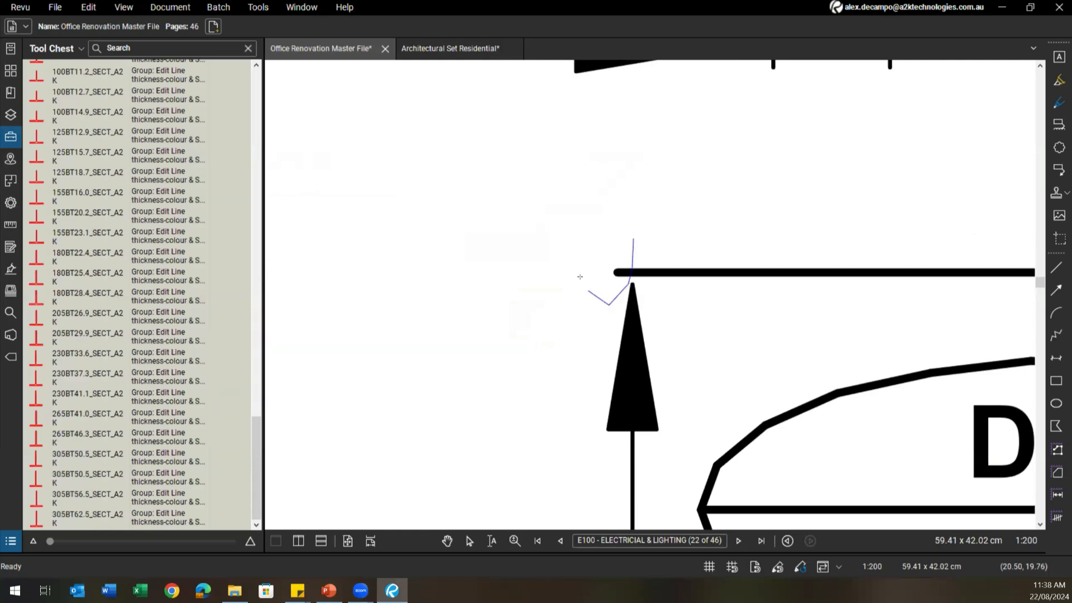
{"action": "double_click", "coordinate": [632, 238]}
{"action": "scroll", "coordinate": [722, 223], "scroll_direction": "down", "scroll_amount": 3}
{"action": "scroll", "coordinate": [726, 251], "scroll_direction": "up", "scroll_amount": 2}
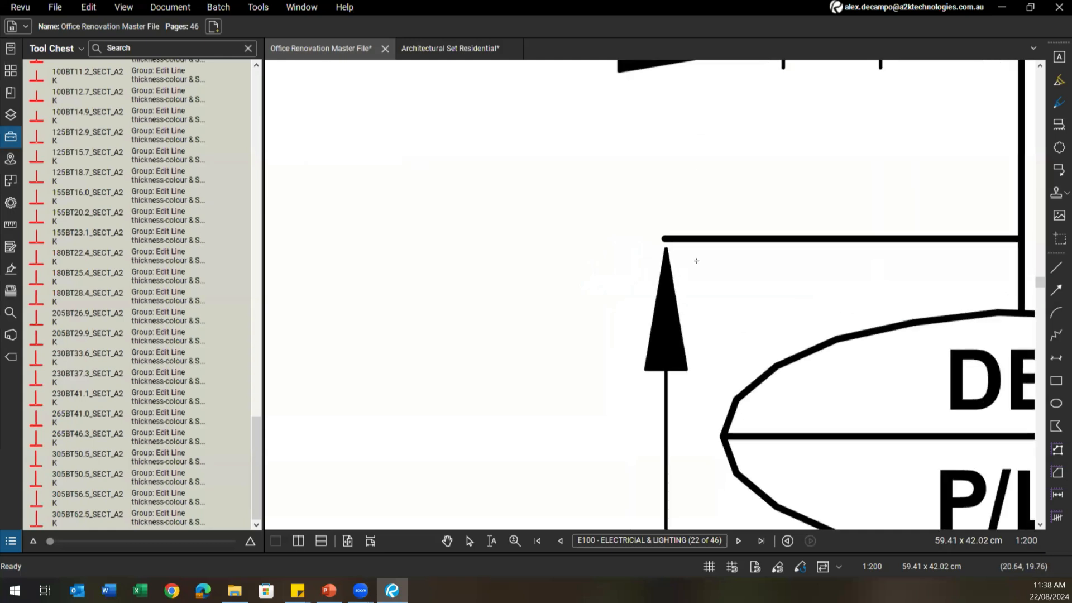
Erase the "P/L 1" text inside the remaining DB1 bubble by outlining it with a polygon
{"action": "scroll", "coordinate": [737, 303], "scroll_direction": "down", "scroll_amount": 2}
{"action": "scroll", "coordinate": [737, 303], "scroll_direction": "up", "scroll_amount": 1}
{"action": "scroll", "coordinate": [770, 391], "scroll_direction": "up", "scroll_amount": 3}
{"action": "scroll", "coordinate": [784, 308], "scroll_direction": "up", "scroll_amount": 4}
{"action": "left_click", "coordinate": [624, 311]}
{"action": "left_click", "coordinate": [815, 317]}
{"action": "left_click", "coordinate": [813, 387]}
{"action": "left_click", "coordinate": [724, 395]}
{"action": "left_click", "coordinate": [616, 385]}
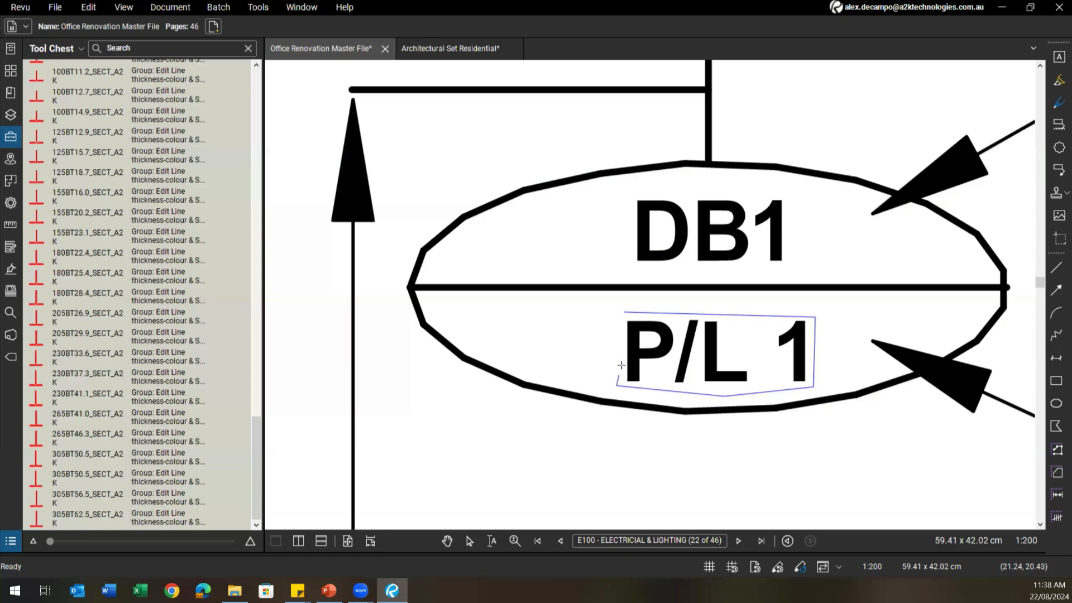
{"action": "left_click", "coordinate": [624, 311]}
Cut the whole General RCP Legend out of the sheet's PDF content
{"action": "scroll", "coordinate": [714, 369], "scroll_direction": "down", "scroll_amount": 8}
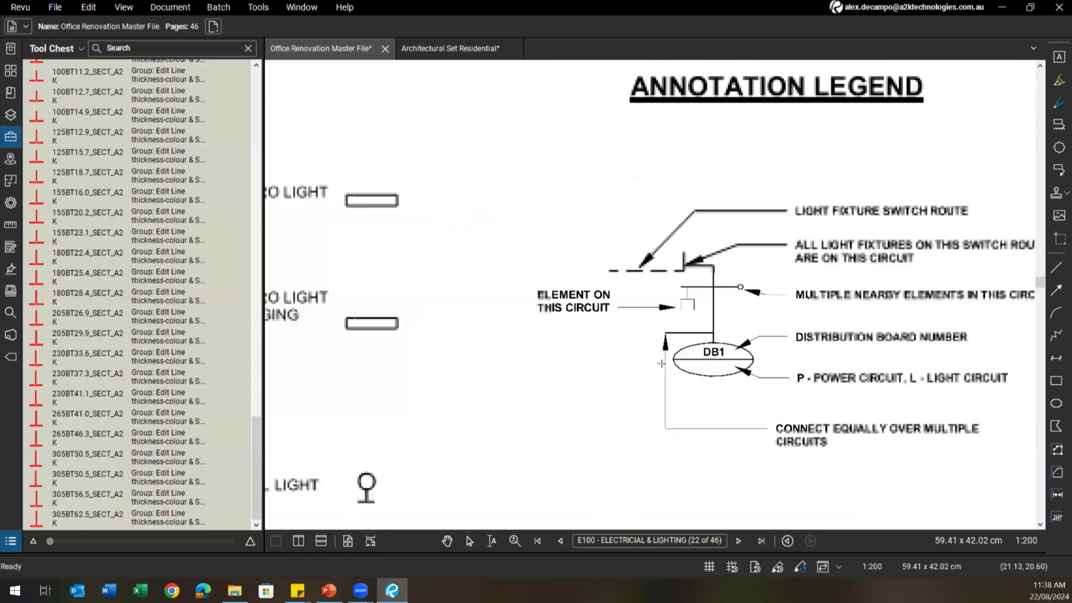
{"action": "left_click", "coordinate": [88, 8]}
{"action": "mouse_move", "coordinate": [146, 300]}
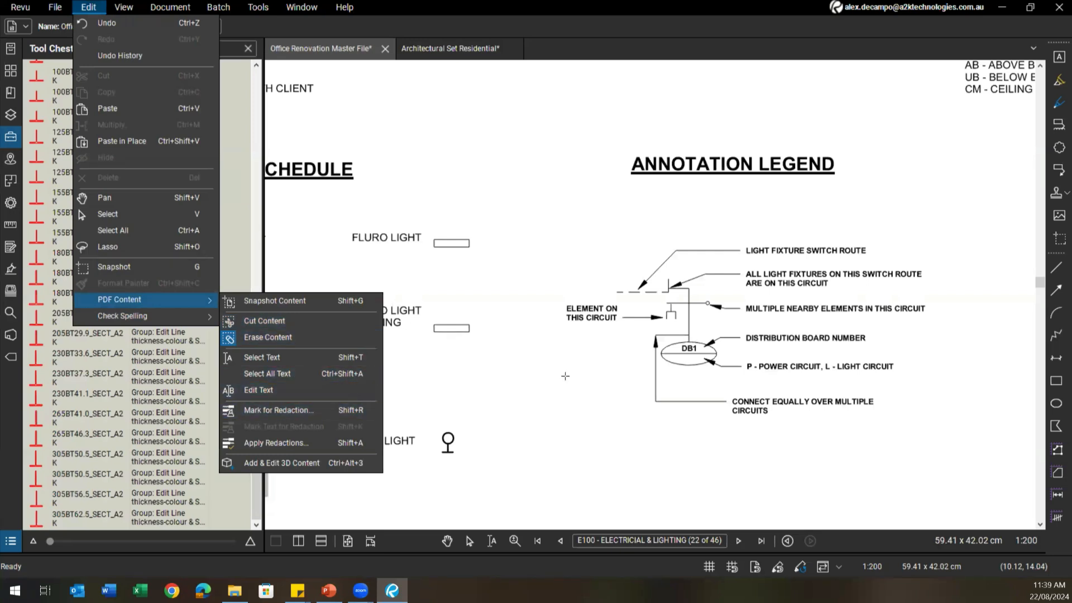
{"action": "scroll", "coordinate": [587, 328], "scroll_direction": "down", "scroll_amount": 2}
{"action": "scroll", "coordinate": [572, 331], "scroll_direction": "down", "scroll_amount": 1}
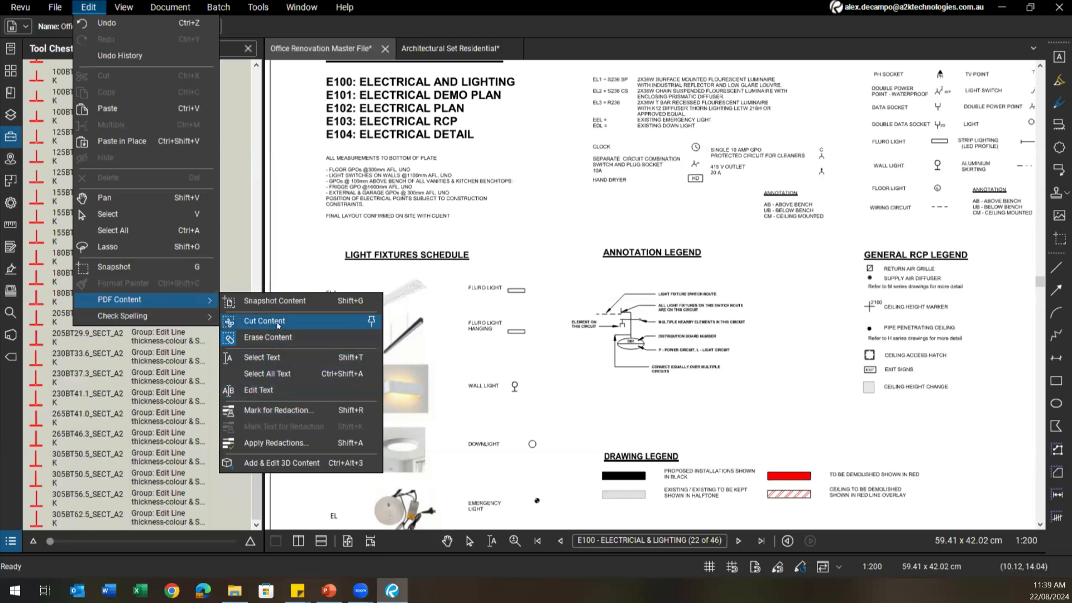
{"action": "left_click", "coordinate": [263, 324]}
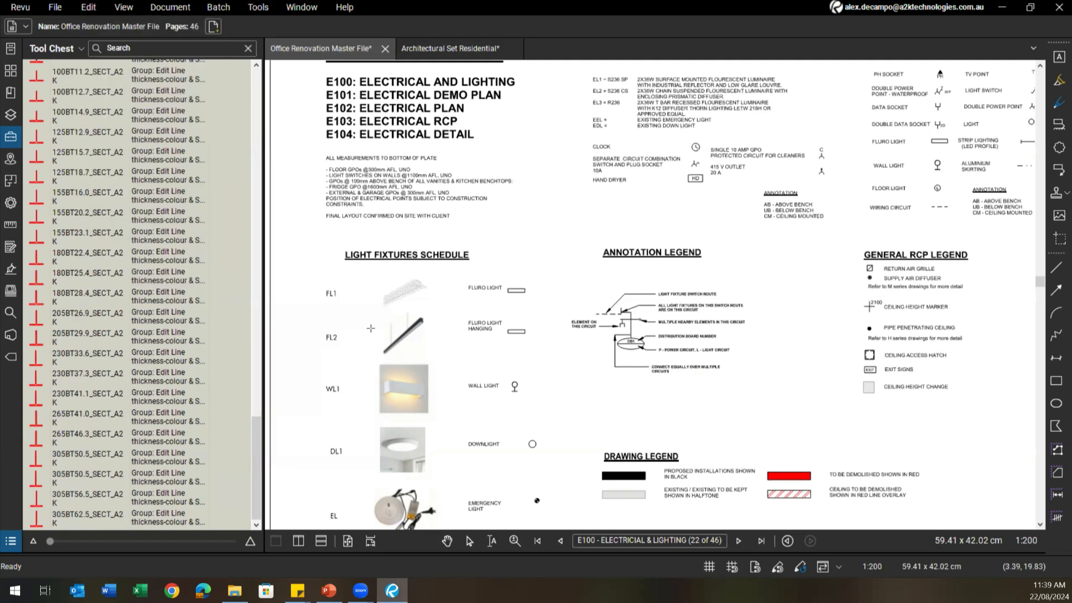
{"action": "scroll", "coordinate": [798, 236], "scroll_direction": "up", "scroll_amount": 3}
{"action": "mouse_move", "coordinate": [798, 236]}
{"action": "left_mouse_down"}
{"action": "mouse_move", "coordinate": [739, 223]}
{"action": "mouse_move", "coordinate": [634, 234]}
{"action": "mouse_move", "coordinate": [602, 274]}
{"action": "left_mouse_up"}
{"action": "scroll", "coordinate": [634, 233], "scroll_direction": "down", "scroll_amount": 4}
{"action": "scroll", "coordinate": [752, 257], "scroll_direction": "down", "scroll_amount": 2}
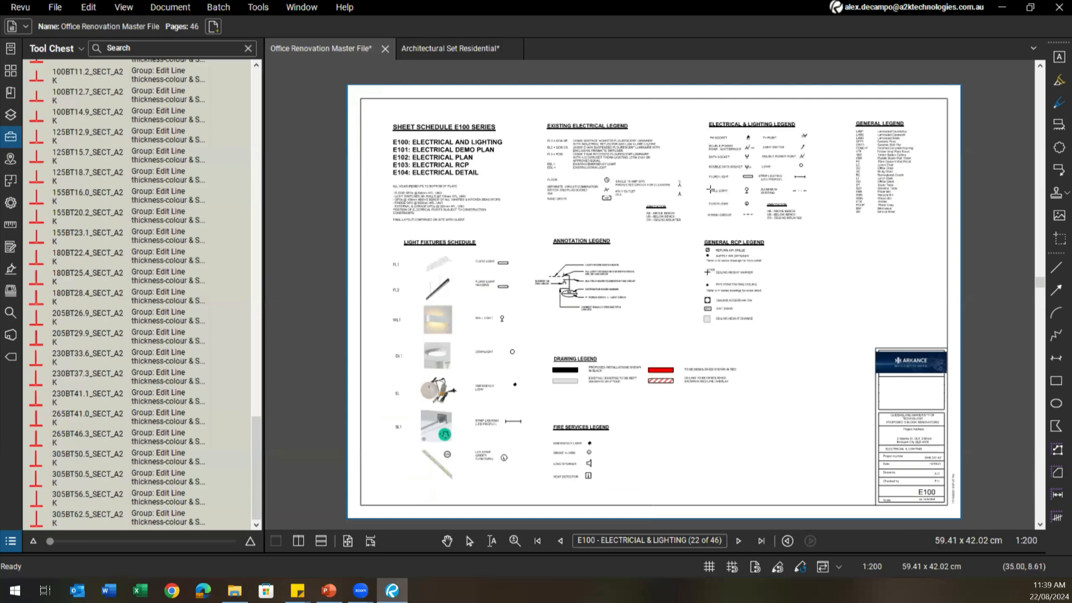
{"action": "left_click_drag", "start_coordinate": [696, 235], "coordinate": [770, 337]}
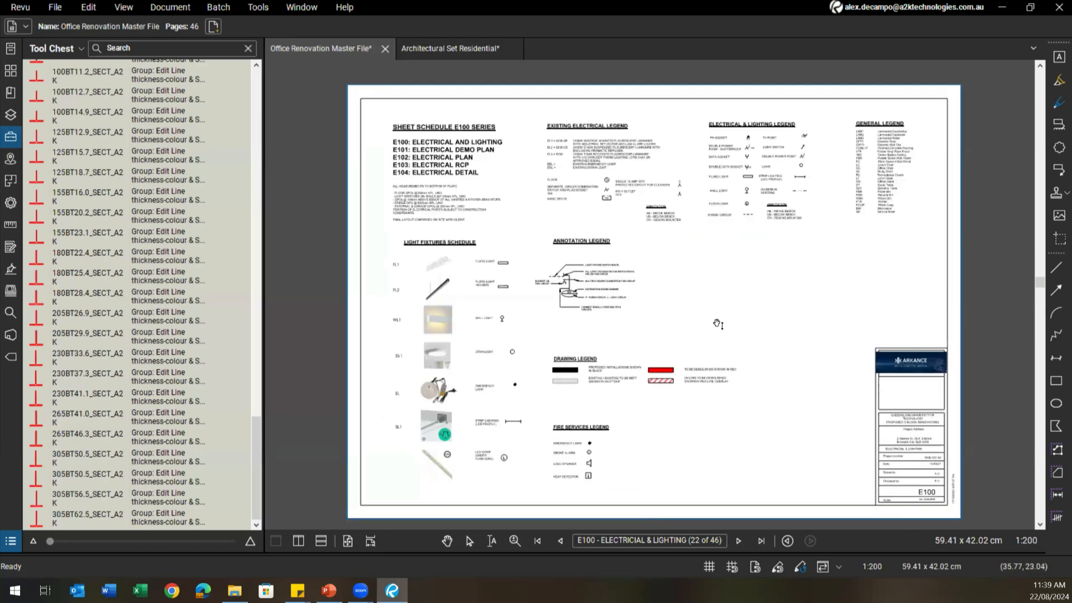
Paste the General RCP Legend back below the Electrical & Lighting Legend, and fine-tune its position slightly to the left
{"action": "key", "text": "ctrl+v"}
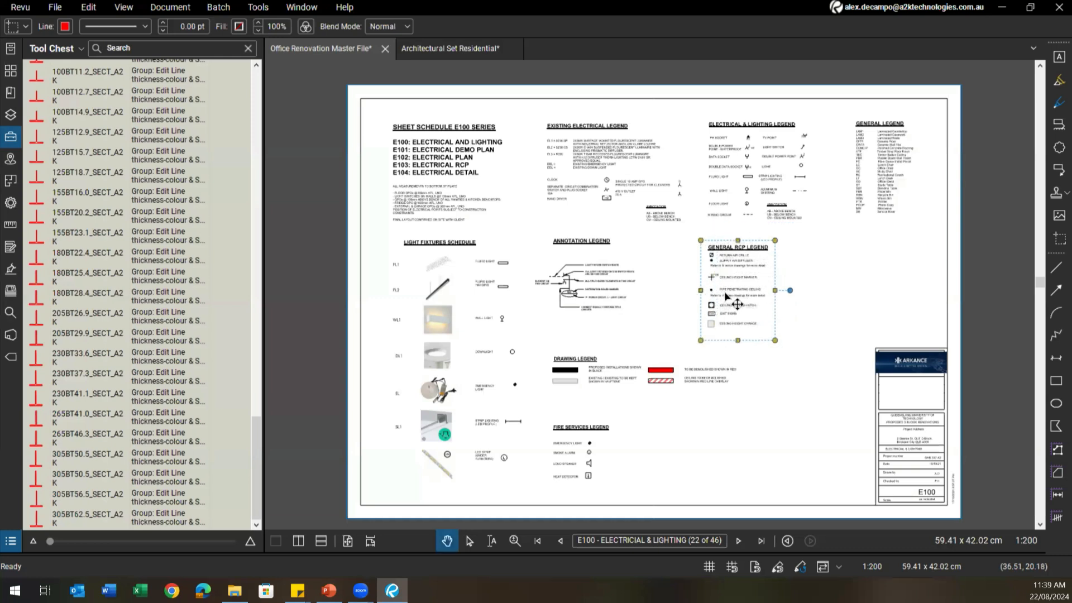
{"action": "left_click_drag", "start_coordinate": [737, 304], "coordinate": [739, 305]}
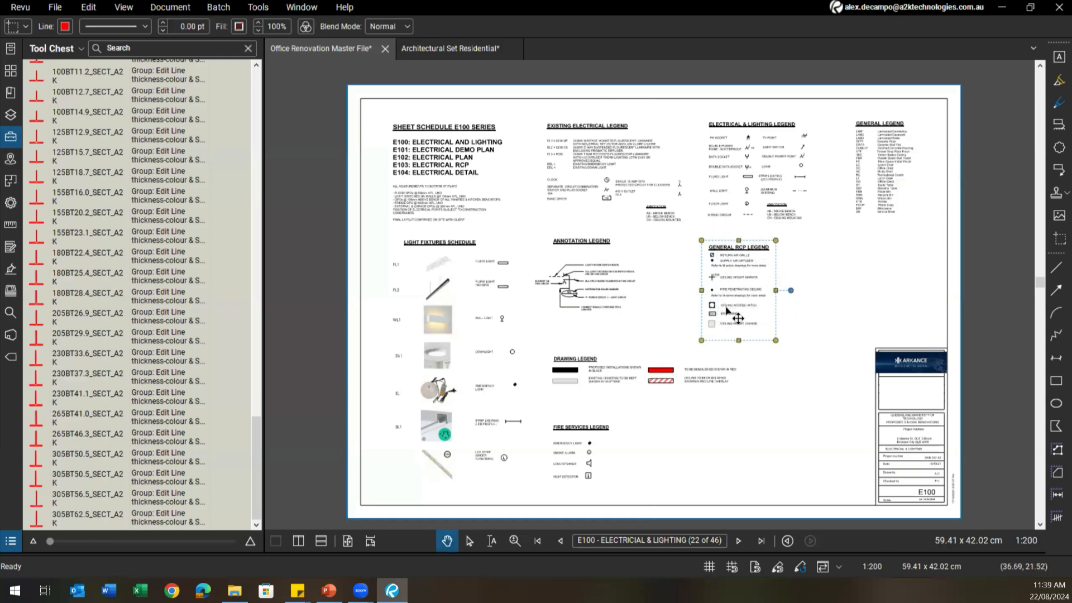
{"action": "left_click", "coordinate": [677, 313]}
{"action": "left_click", "coordinate": [721, 289]}
{"action": "left_click_drag", "start_coordinate": [721, 291], "coordinate": [723, 291]}
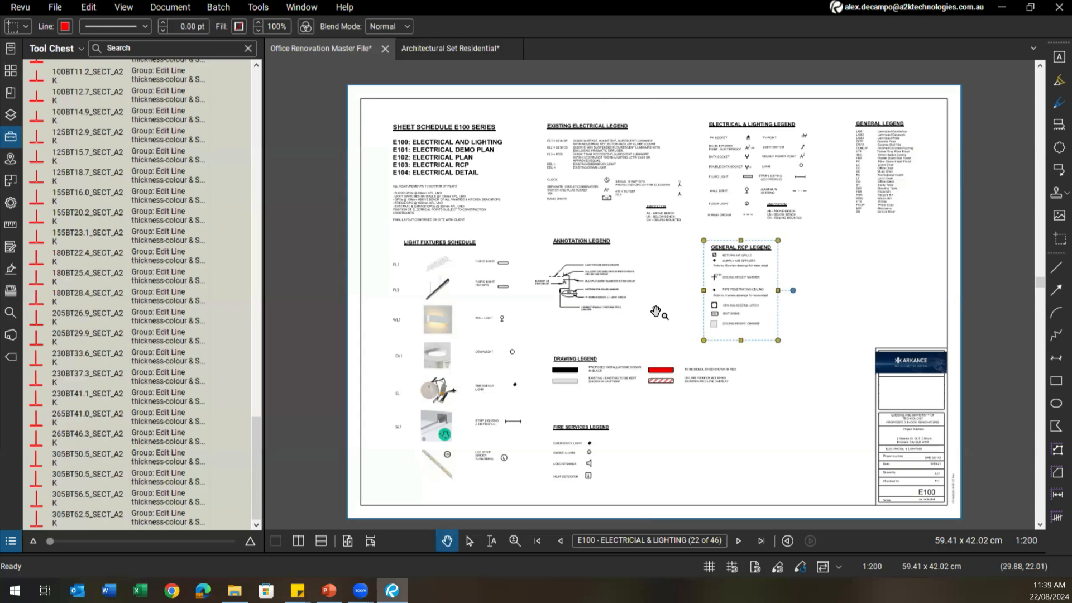
{"action": "key", "text": "Left"}
{"action": "key", "text": "Left"}
{"action": "key", "text": "Left"}
{"action": "key", "text": "Left"}
{"action": "key", "text": "Left"}
{"action": "key", "text": "Escape"}
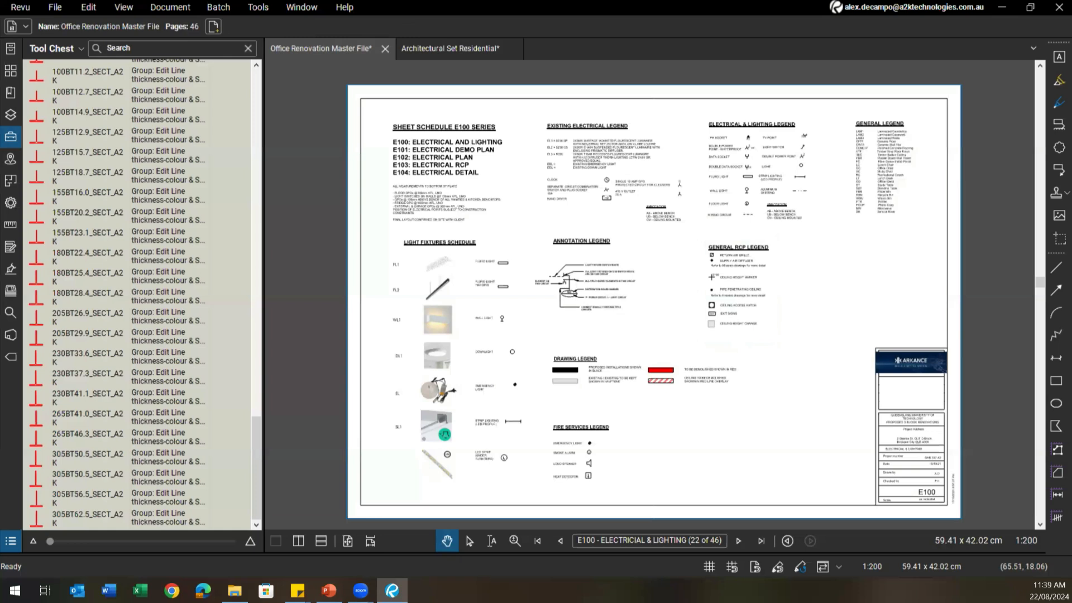
{"action": "scroll", "coordinate": [796, 359], "scroll_direction": "down", "scroll_amount": 2}
{"action": "left_click_drag", "start_coordinate": [796, 359], "coordinate": [750, 354]}
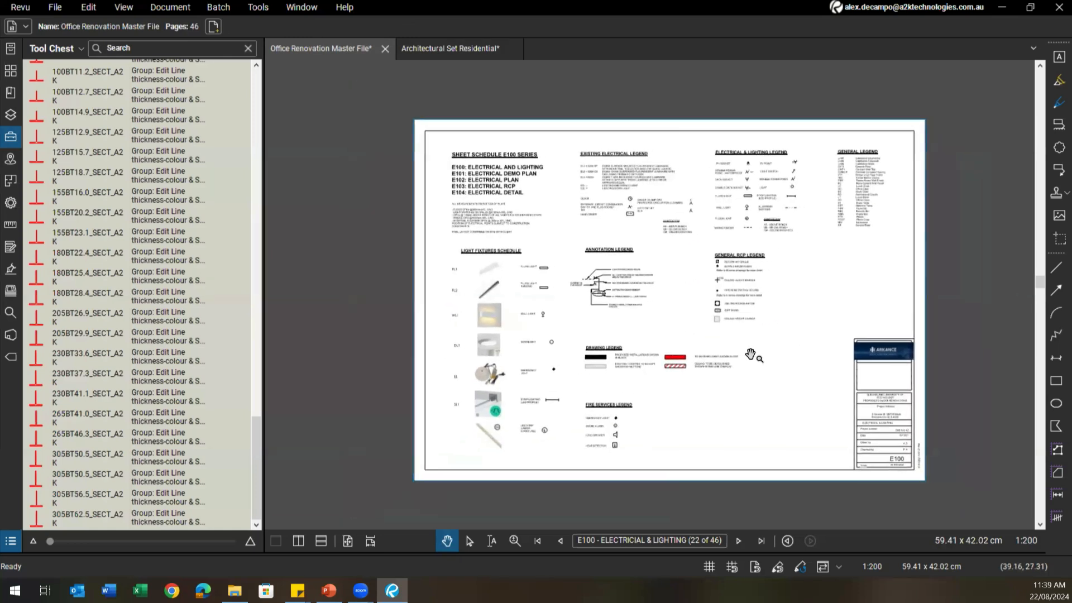
Switch to the Architectural Set Residential document and place the APPROVED-(1).pdf stamp in the empty title block box of the Elevations 03 sheet
{"action": "left_click", "coordinate": [444, 55]}
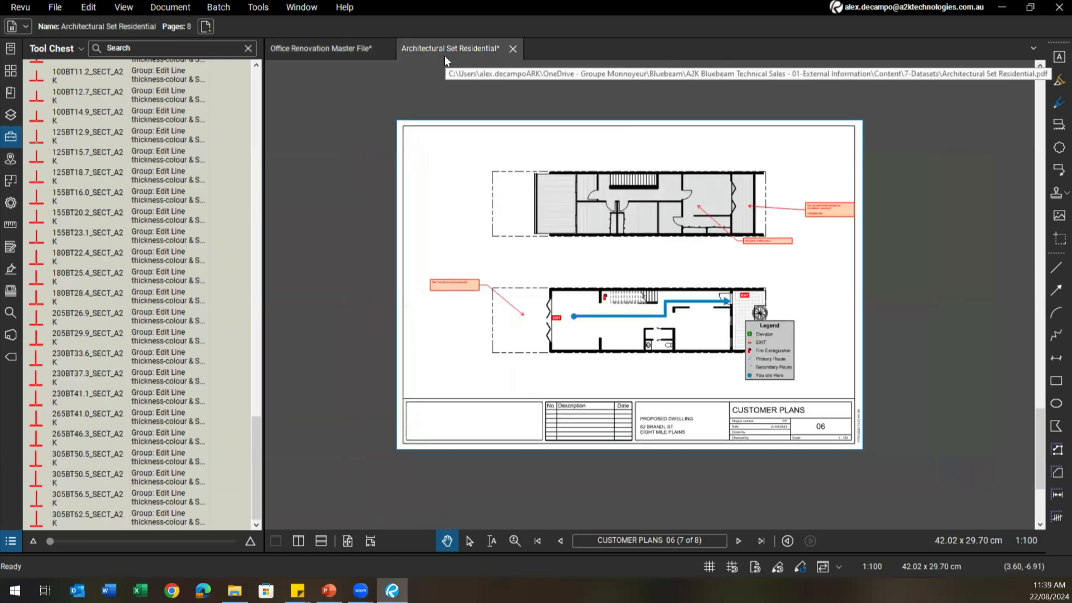
{"action": "scroll", "coordinate": [694, 427], "scroll_direction": "up", "scroll_amount": 1}
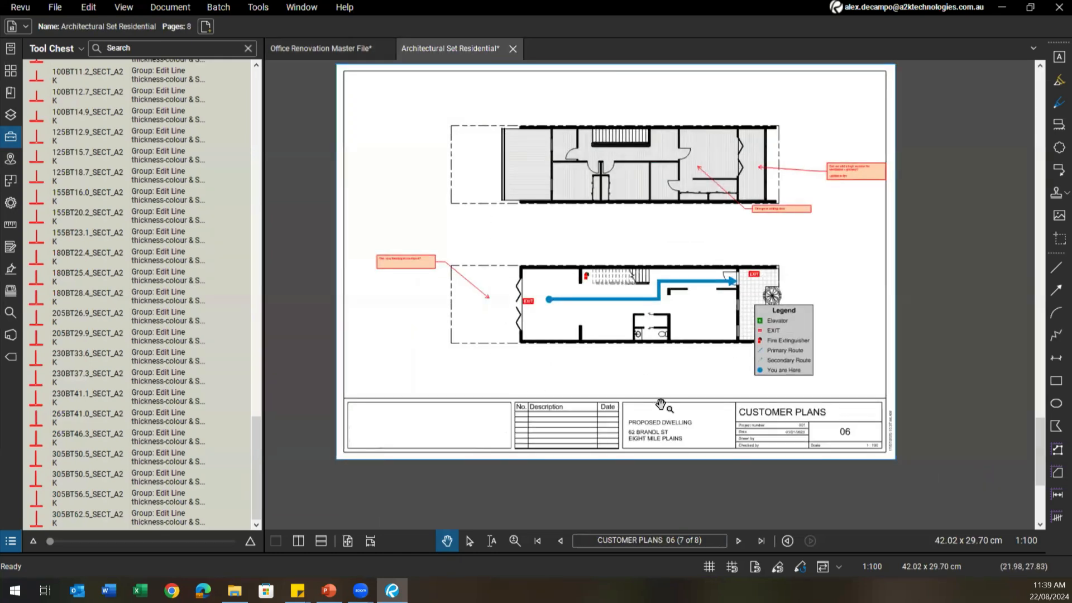
{"action": "left_click", "coordinate": [561, 544]}
{"action": "left_click", "coordinate": [561, 545]}
{"action": "left_click", "coordinate": [564, 536]}
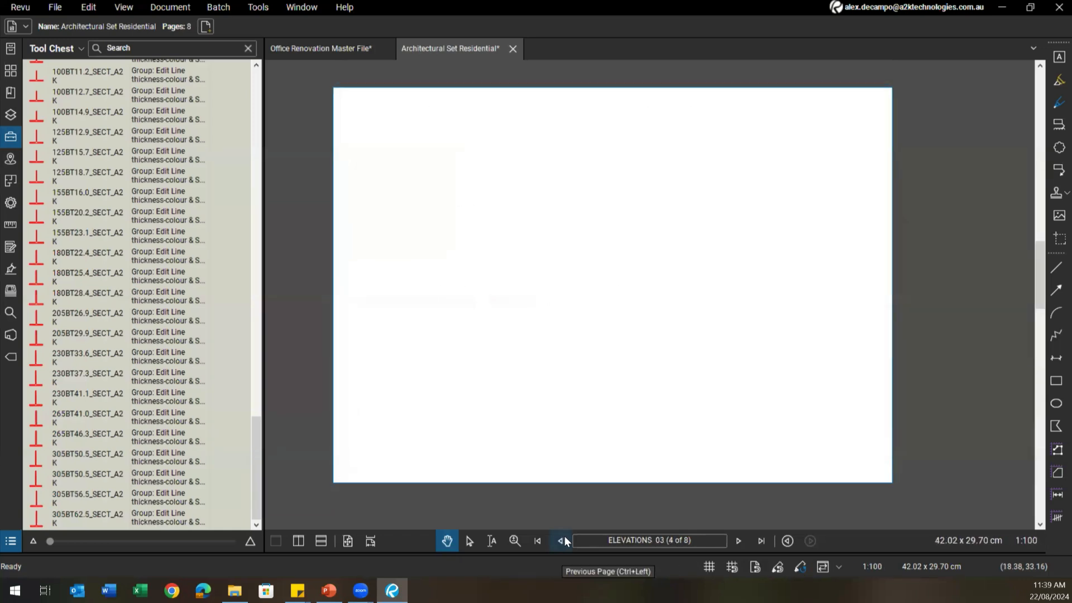
{"action": "left_click", "coordinate": [563, 539]}
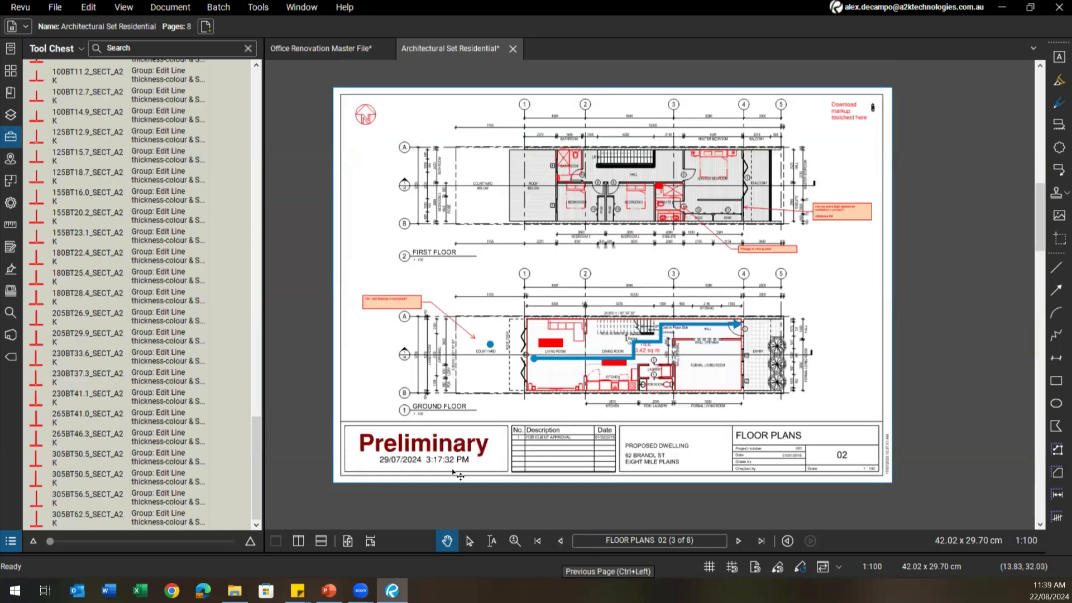
{"action": "left_click", "coordinate": [737, 540]}
{"action": "left_click", "coordinate": [1065, 194]}
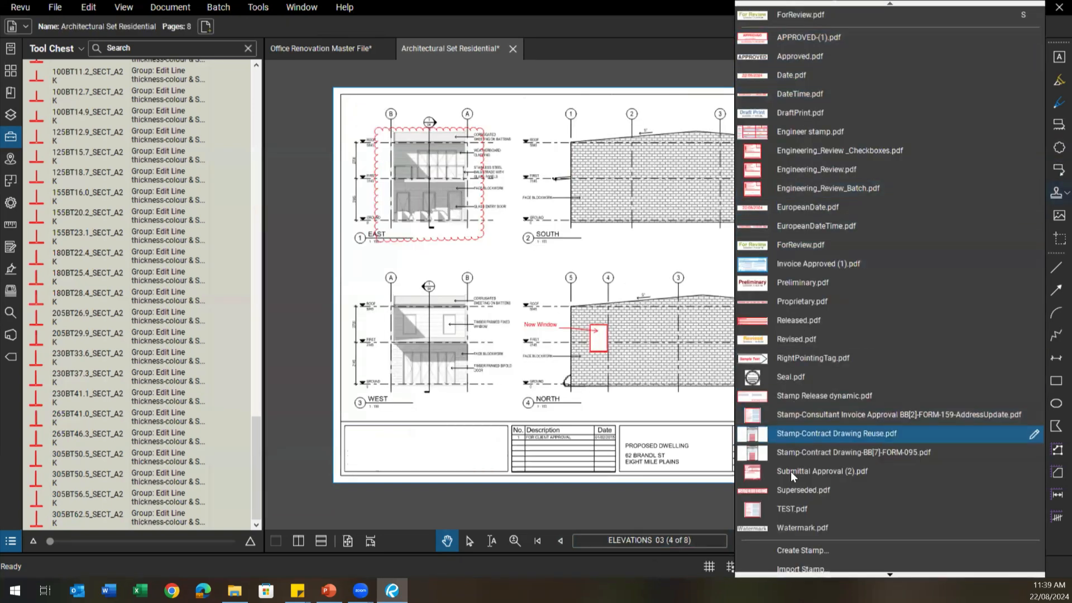
{"action": "left_click", "coordinate": [798, 39]}
{"action": "left_click", "coordinate": [371, 450]}
{"action": "left_click_drag", "start_coordinate": [371, 450], "coordinate": [420, 456]}
{"action": "left_click", "coordinate": [373, 508]}
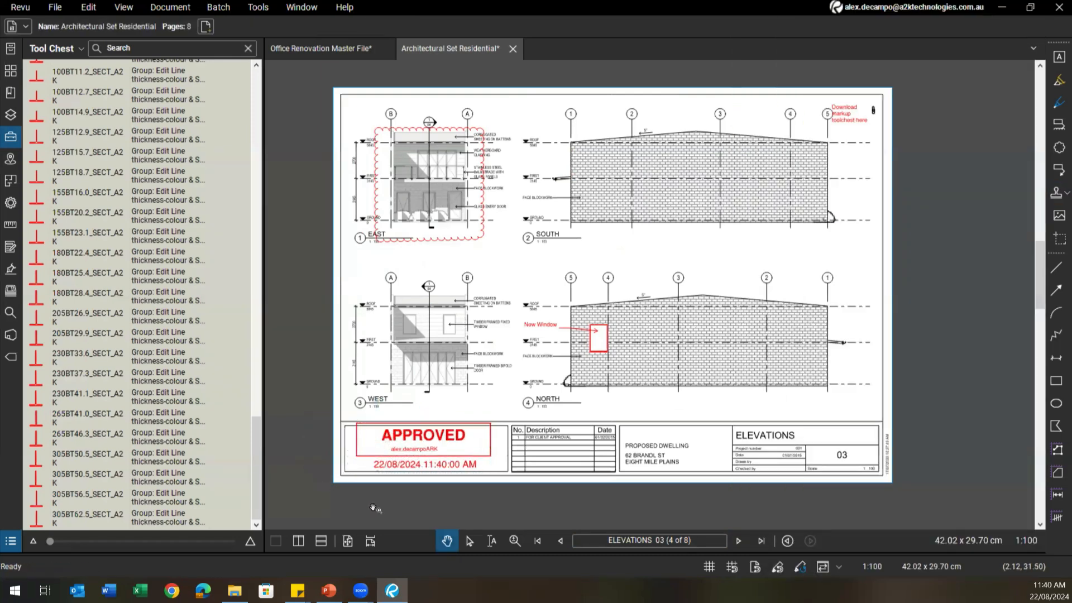
Nudge the APPROVED stamp slightly down within the title block box of the Elevations 03 sheet
{"action": "left_click", "coordinate": [416, 461]}
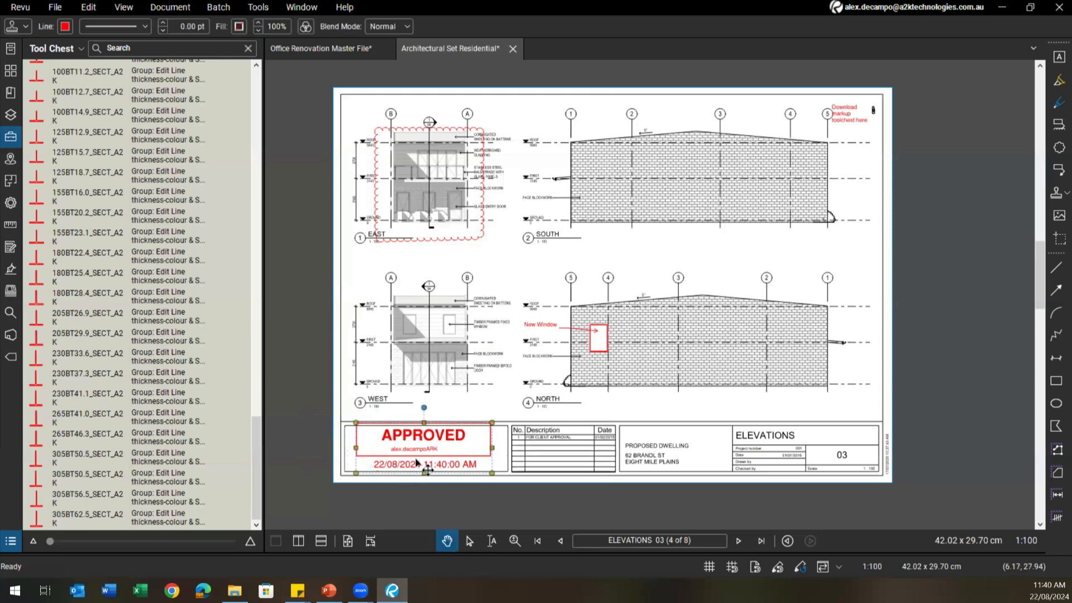
{"action": "left_click", "coordinate": [560, 540]}
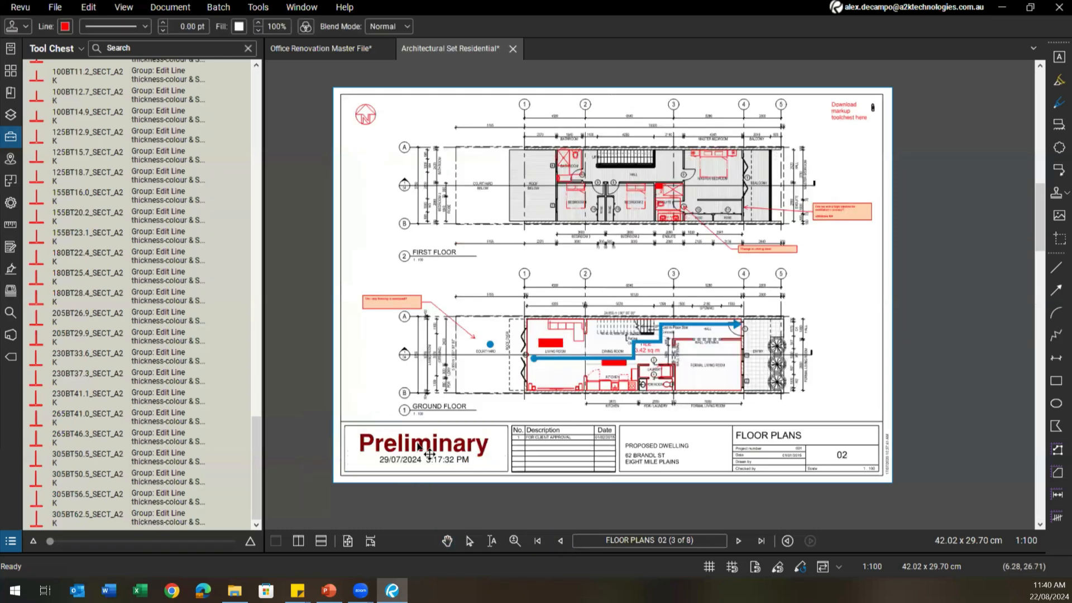
{"action": "left_click", "coordinate": [560, 540]}
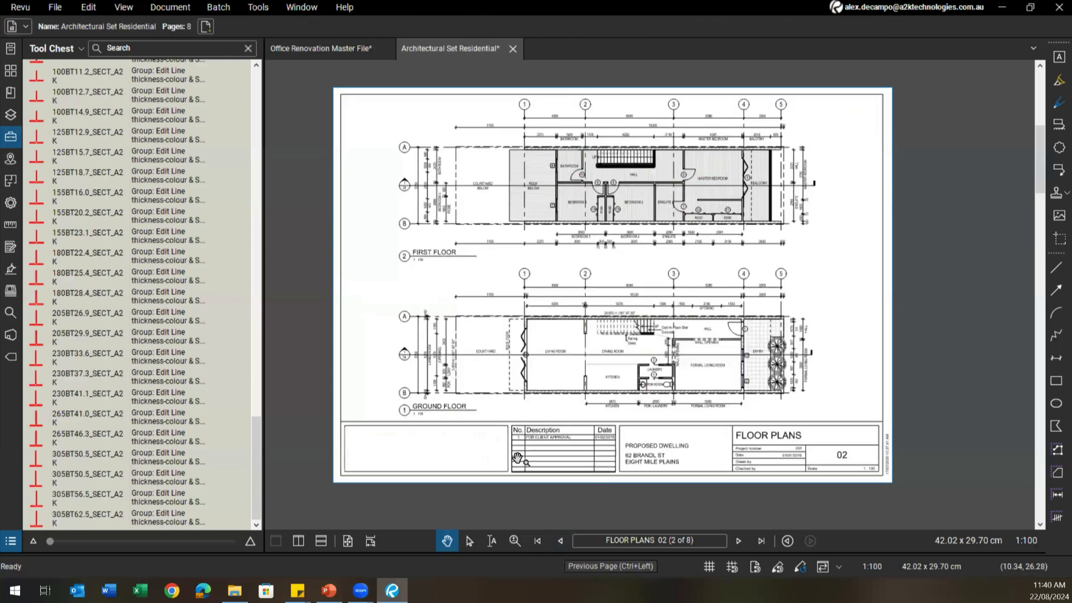
{"action": "left_click", "coordinate": [738, 540]}
{"action": "left_click", "coordinate": [738, 540]}
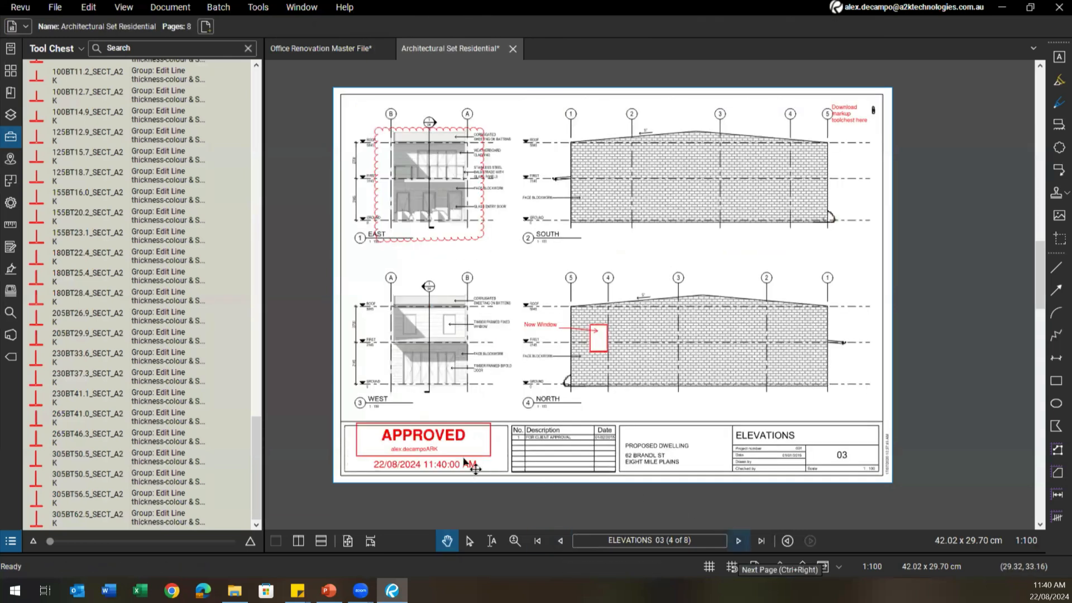
{"action": "left_click", "coordinate": [437, 446]}
{"action": "key", "text": "Down"}
{"action": "key", "text": "Down"}
{"action": "key", "text": "Down"}
{"action": "key", "text": "Down"}
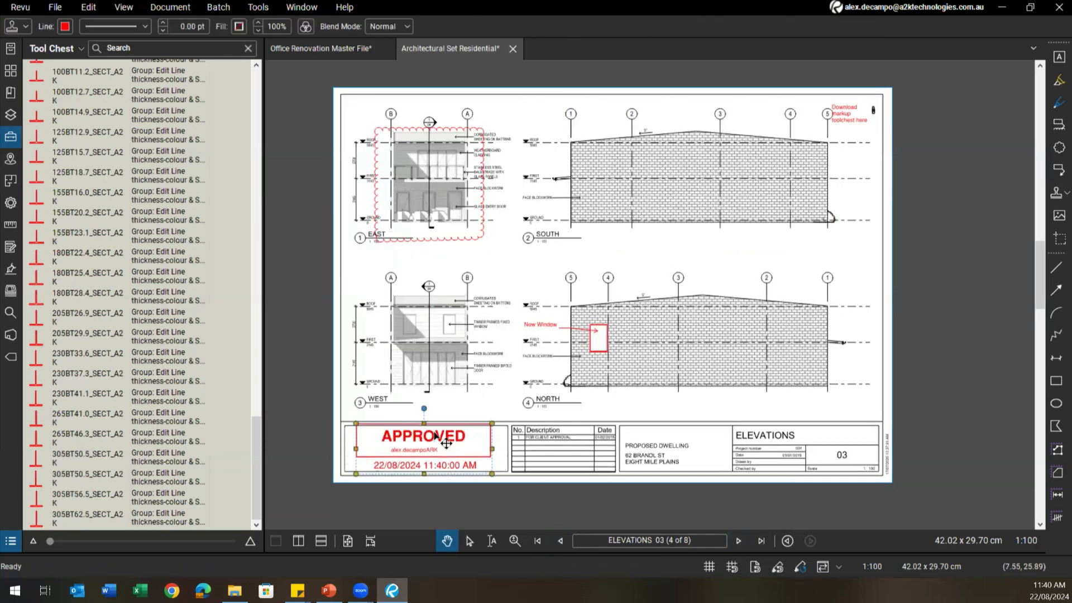
{"action": "key", "text": "Down"}
{"action": "key", "text": "Down"}
{"action": "key", "text": "Down"}
{"action": "key", "text": "Down"}
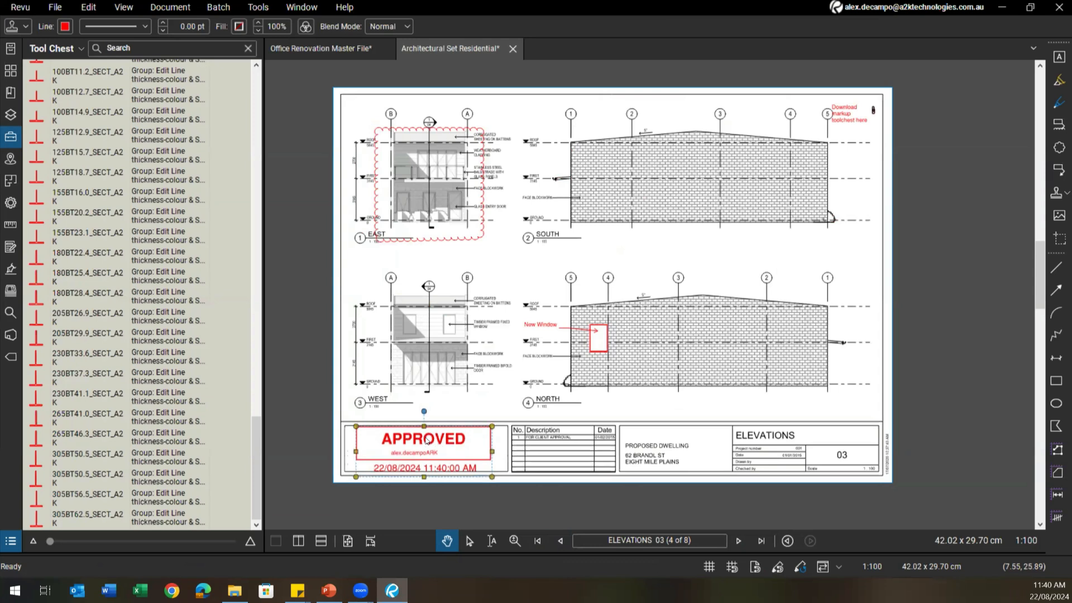
Apply the APPROVED stamp to all pages (1 - 8) and check it on the neighbouring floor plan and section sheets
{"action": "right_click", "coordinate": [421, 454]}
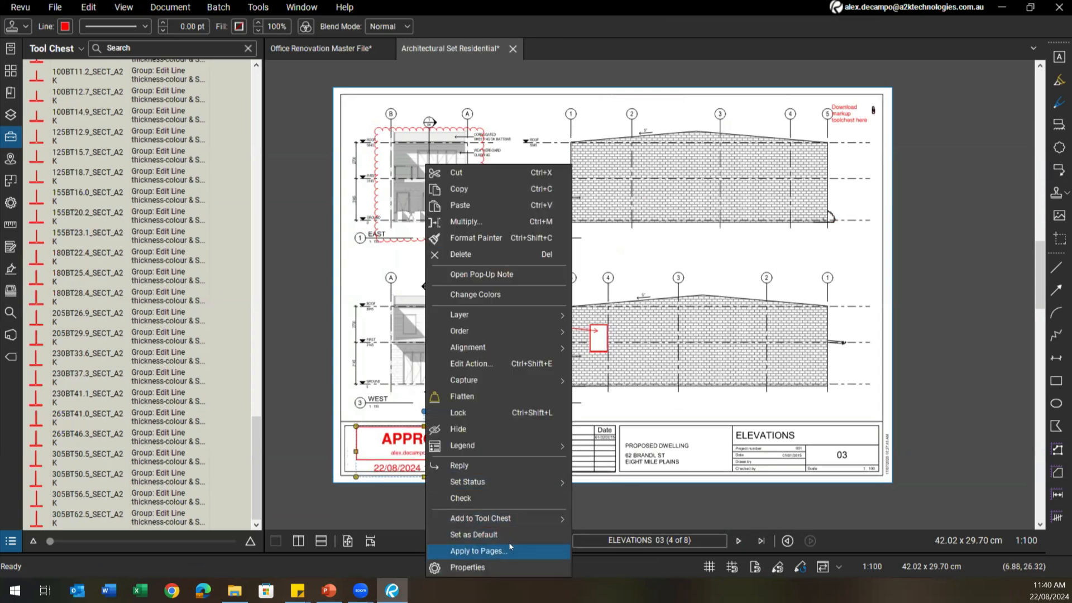
{"action": "left_click", "coordinate": [475, 551]}
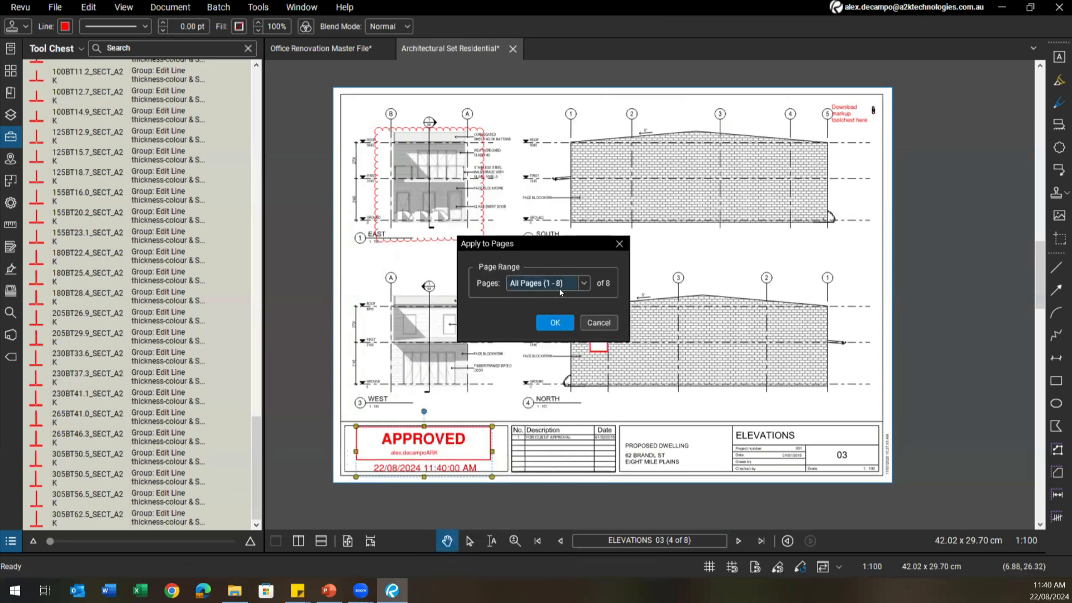
{"action": "left_click", "coordinate": [555, 323]}
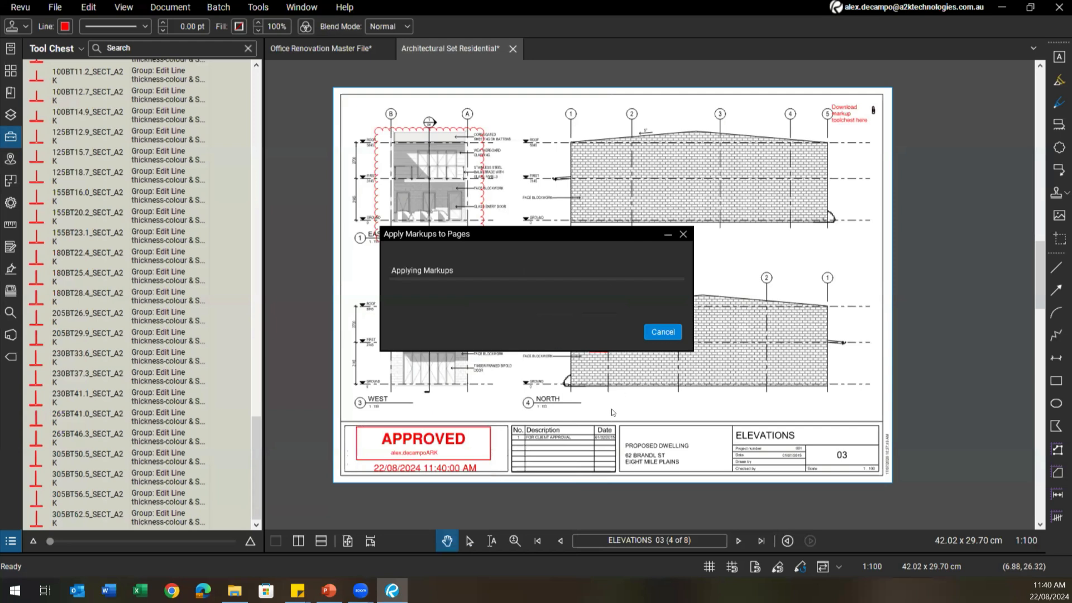
{"action": "left_click", "coordinate": [566, 540]}
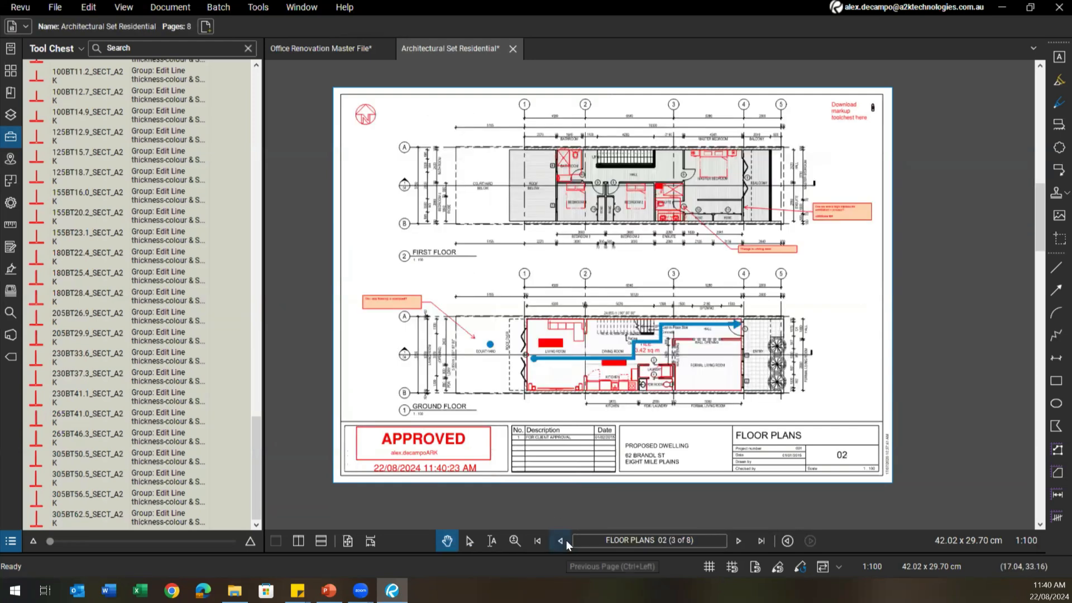
{"action": "left_click", "coordinate": [564, 540]}
{"action": "left_click", "coordinate": [736, 538]}
{"action": "left_click", "coordinate": [735, 538]}
{"action": "left_click", "coordinate": [735, 538]}
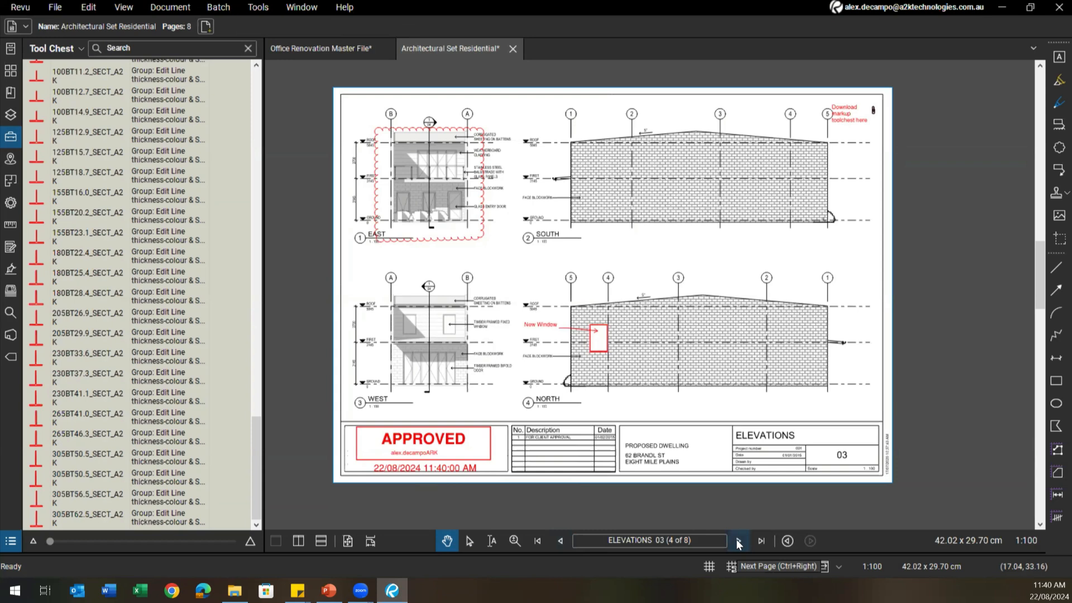
{"action": "left_click", "coordinate": [736, 538]}
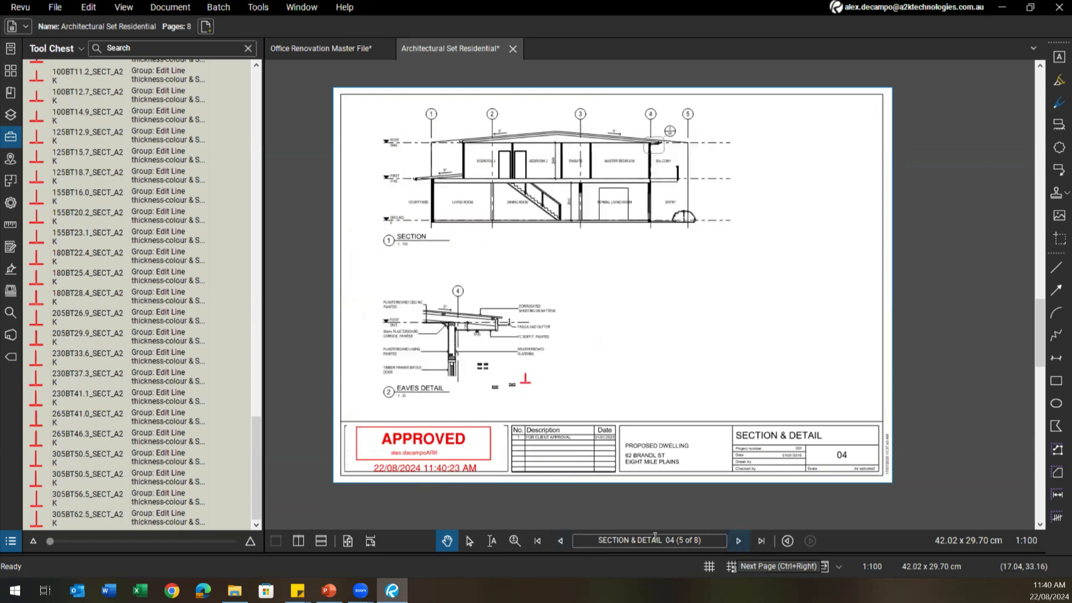
Go to the cover sheet and move its APPROVED stamp slightly to the left in the title block box
{"action": "left_click", "coordinate": [565, 541]}
{"action": "left_click", "coordinate": [565, 540]}
{"action": "left_click", "coordinate": [565, 541]}
{"action": "left_click", "coordinate": [565, 540]}
{"action": "left_click_drag", "start_coordinate": [448, 461], "coordinate": [440, 461]}
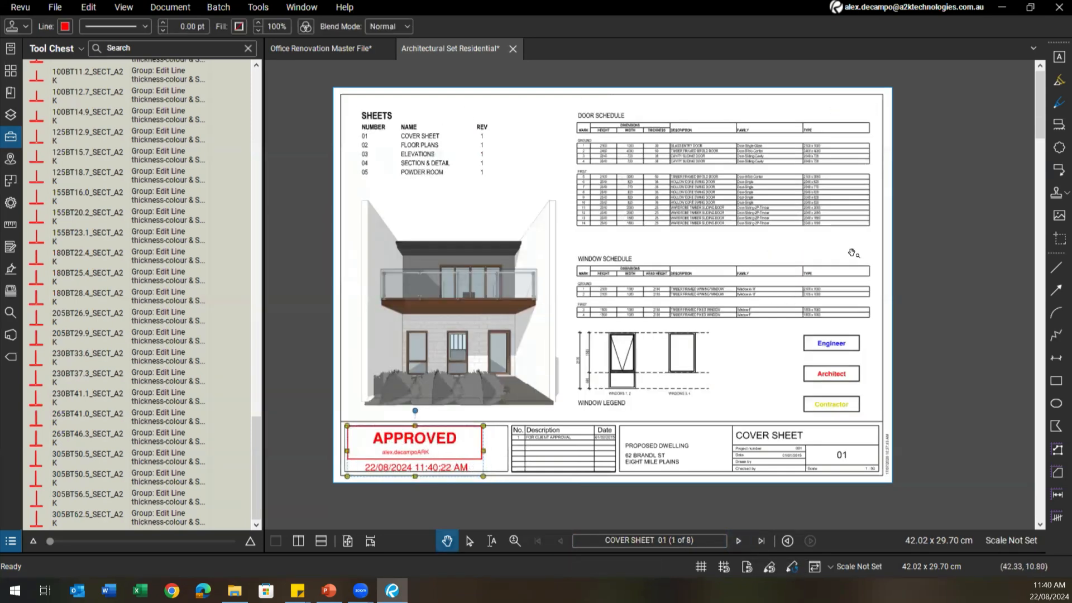
Sign freehand with the Pen tool just beside the date of the APPROVED stamp on the cover sheet
{"action": "left_click", "coordinate": [1055, 105]}
{"action": "scroll", "coordinate": [479, 472], "scroll_direction": "up", "scroll_amount": 5}
{"action": "left_click_drag", "start_coordinate": [444, 441], "coordinate": [526, 448]}
{"action": "key", "text": "Escape"}
Apply the handwritten signature to all pages (1 - 8) and check it on the Section & Detail sheet
{"action": "right_click", "coordinate": [510, 443]}
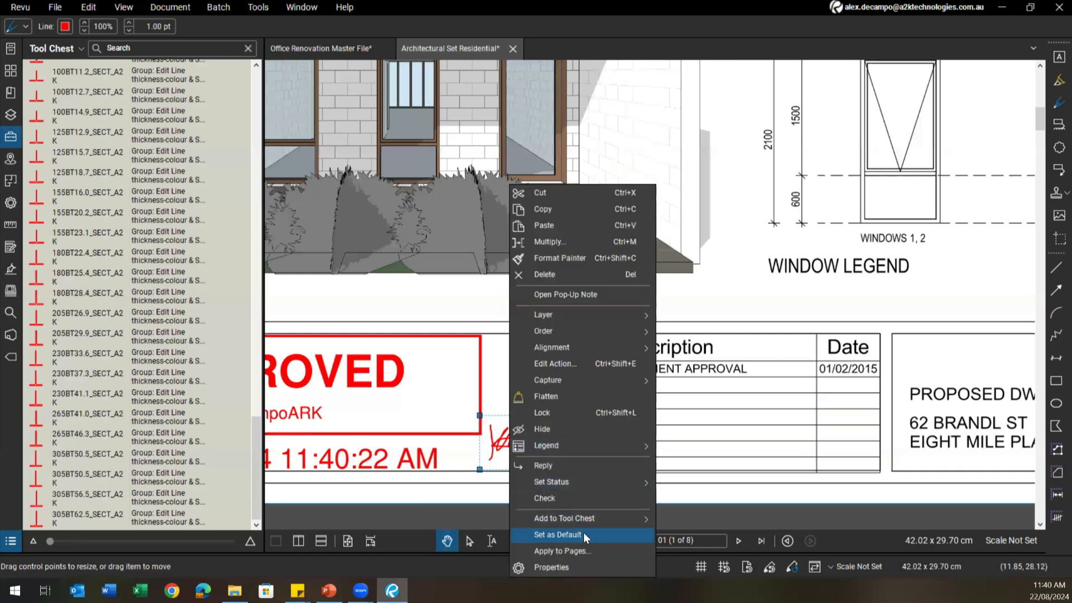
{"action": "left_click", "coordinate": [586, 550]}
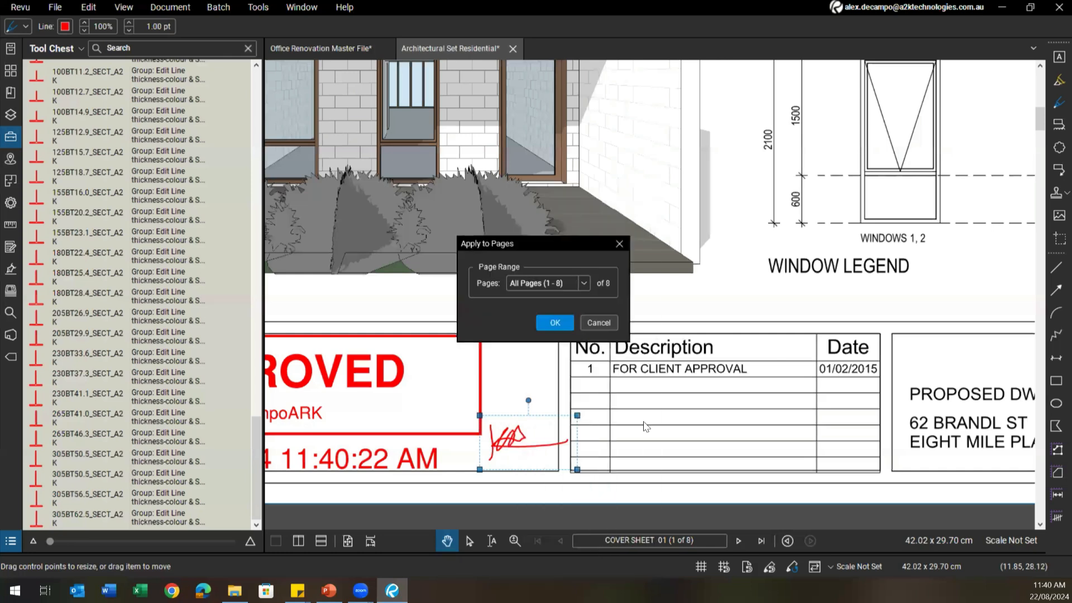
{"action": "left_click", "coordinate": [554, 324]}
{"action": "left_click", "coordinate": [734, 541]}
{"action": "left_click", "coordinate": [734, 542]}
{"action": "left_click", "coordinate": [734, 541]}
{"action": "left_click", "coordinate": [734, 541]}
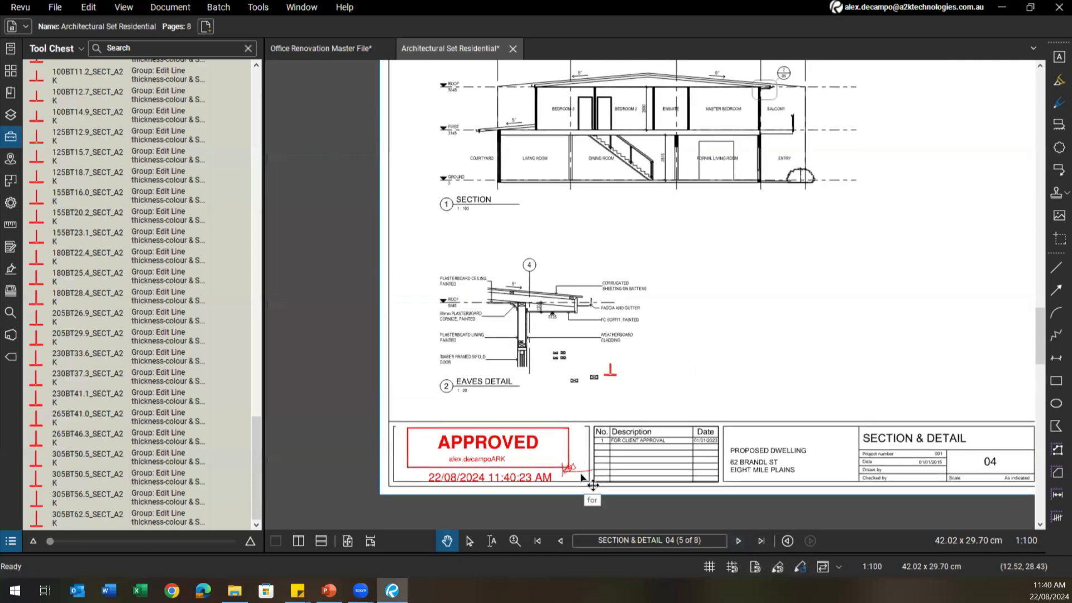
{"action": "scroll", "coordinate": [592, 484], "scroll_direction": "down", "scroll_amount": 3}
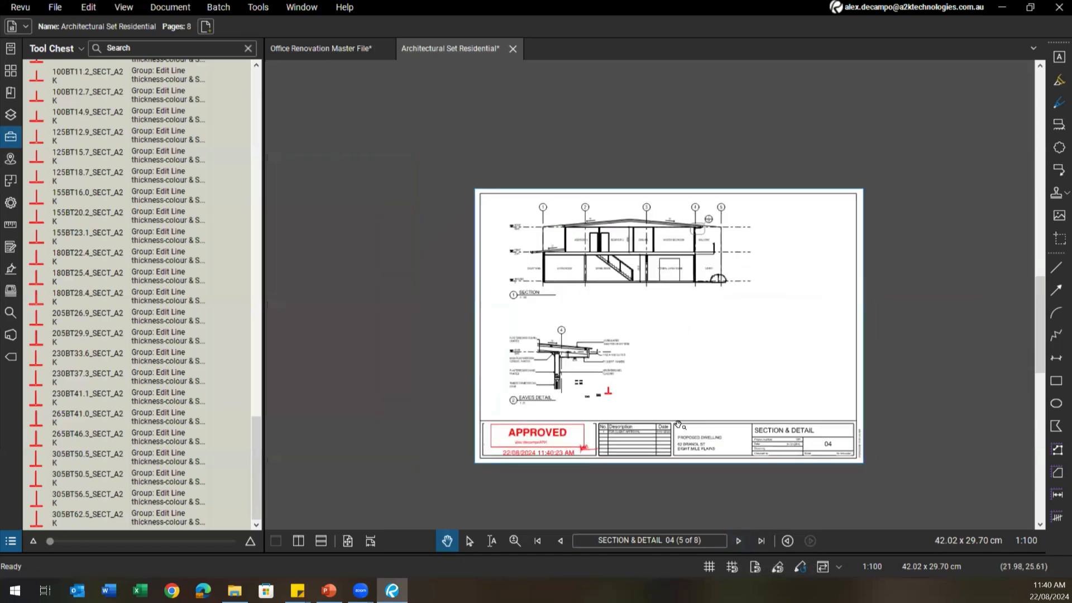
{"action": "scroll", "coordinate": [678, 425], "scroll_direction": "up", "scroll_amount": 2}
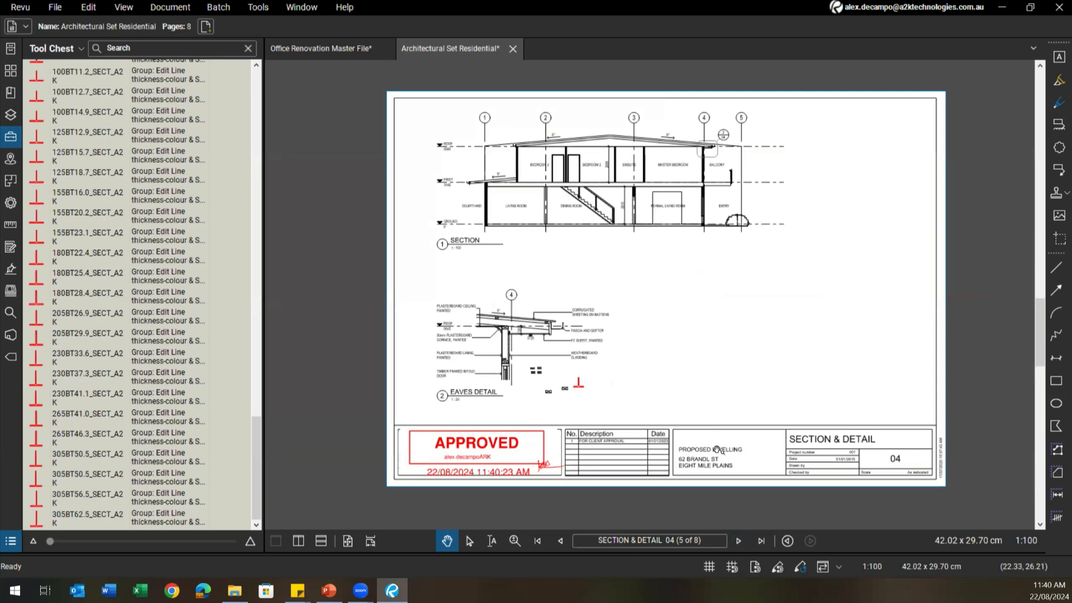
Examine the project number, date, drawn by and checked by entries in the Section & Detail sheet's title block
{"action": "scroll", "coordinate": [692, 466], "scroll_direction": "up", "scroll_amount": 2}
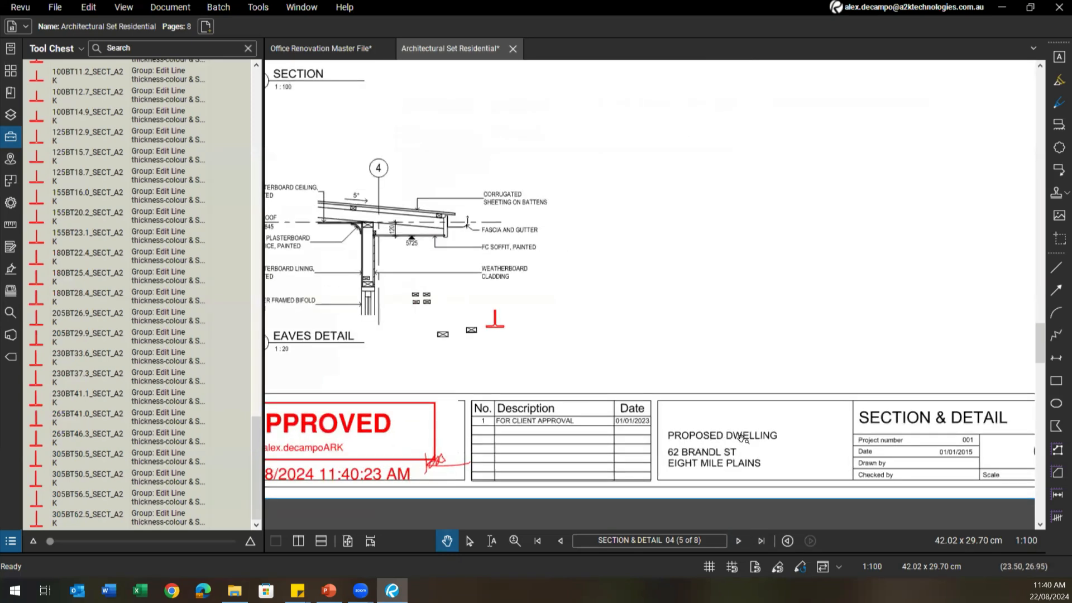
{"action": "left_click_drag", "start_coordinate": [754, 436], "coordinate": [714, 431]}
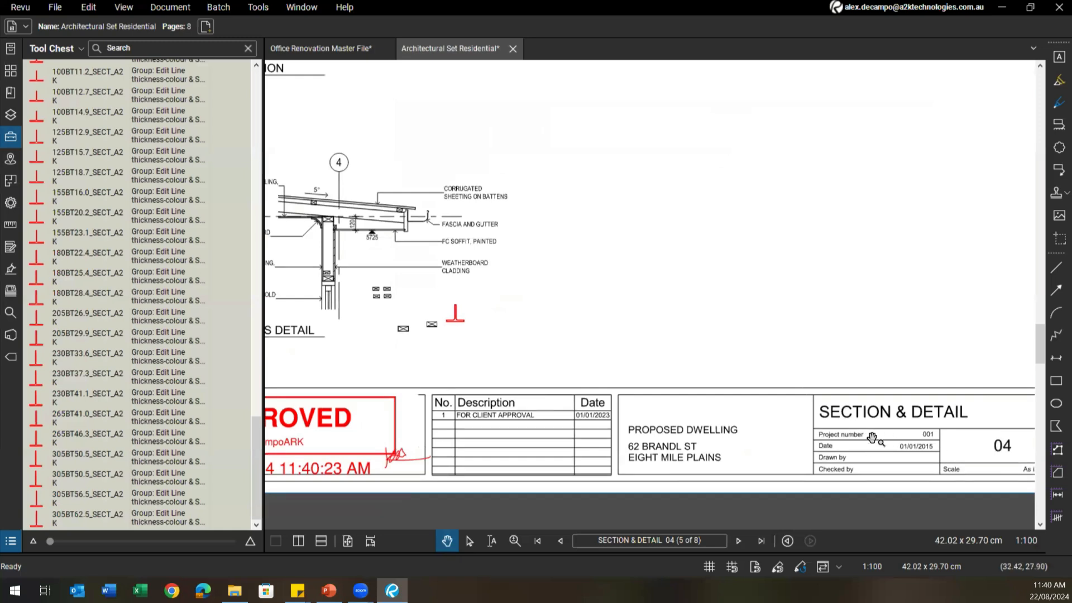
{"action": "left_click_drag", "start_coordinate": [913, 444], "coordinate": [823, 433]}
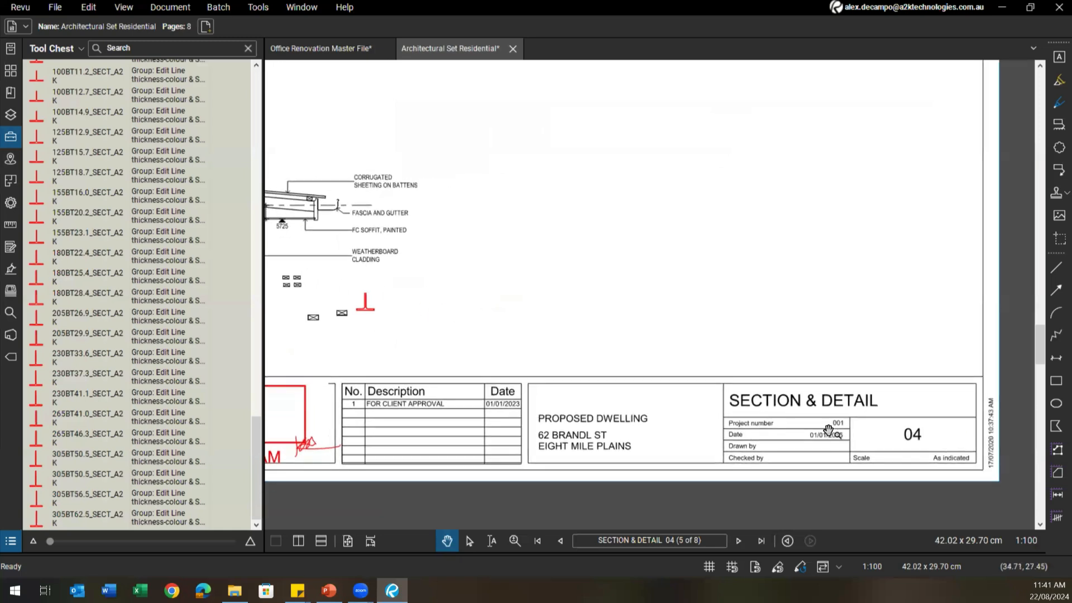
{"action": "scroll", "coordinate": [831, 438], "scroll_direction": "up", "scroll_amount": 2}
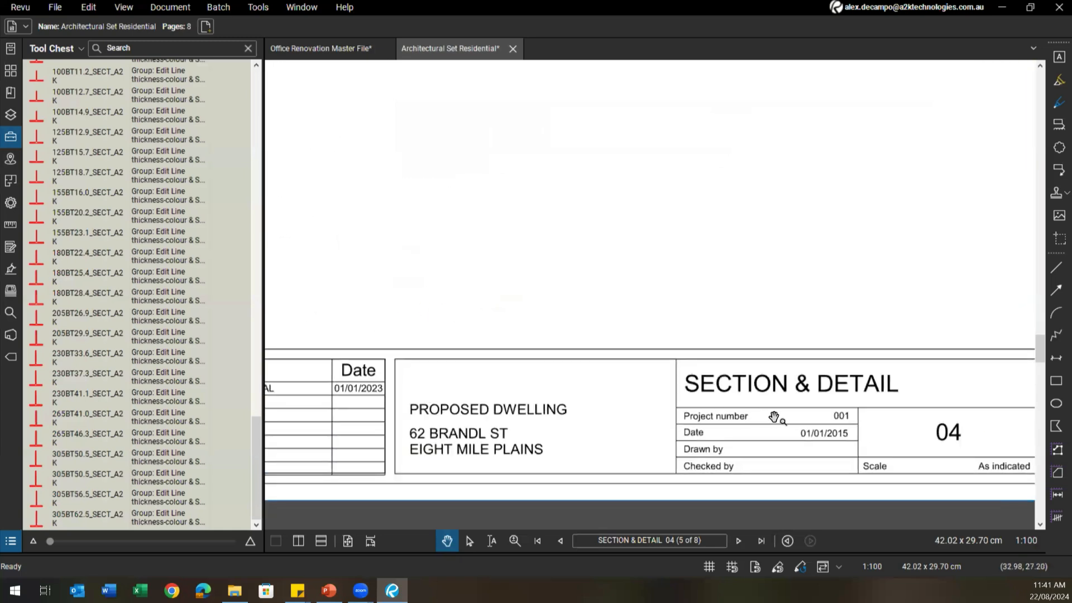
{"action": "scroll", "coordinate": [720, 454], "scroll_direction": "down", "scroll_amount": 3}
{"action": "scroll", "coordinate": [782, 436], "scroll_direction": "up", "scroll_amount": 5}
{"action": "key", "text": "ctrl+v"}
{"action": "key", "text": "ctrl+z"}
{"action": "scroll", "coordinate": [745, 413], "scroll_direction": "down", "scroll_amount": 2}
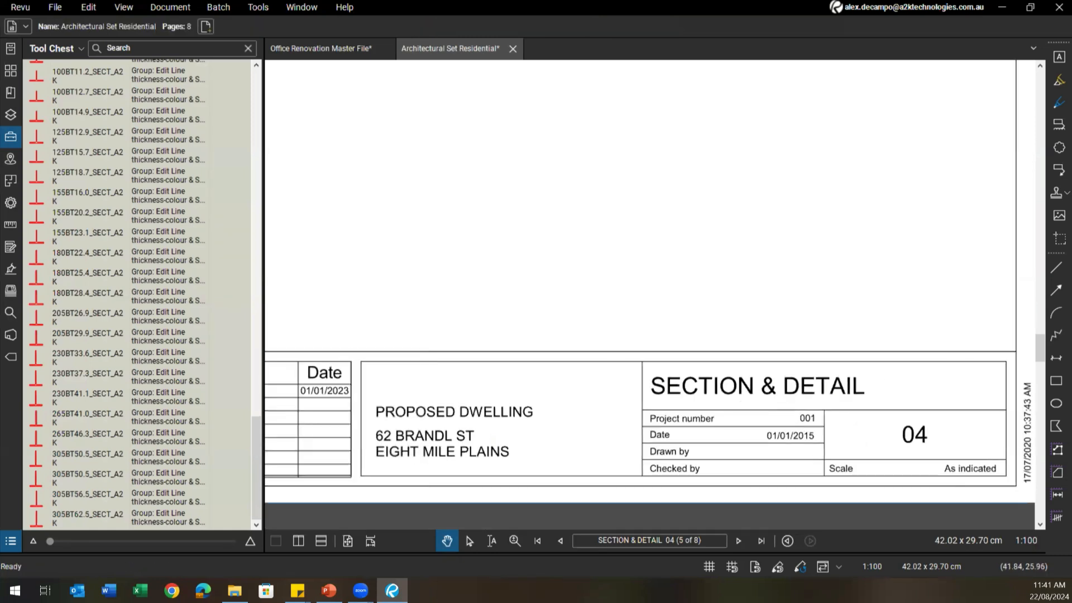
{"action": "left_click_drag", "start_coordinate": [864, 420], "coordinate": [874, 404]}
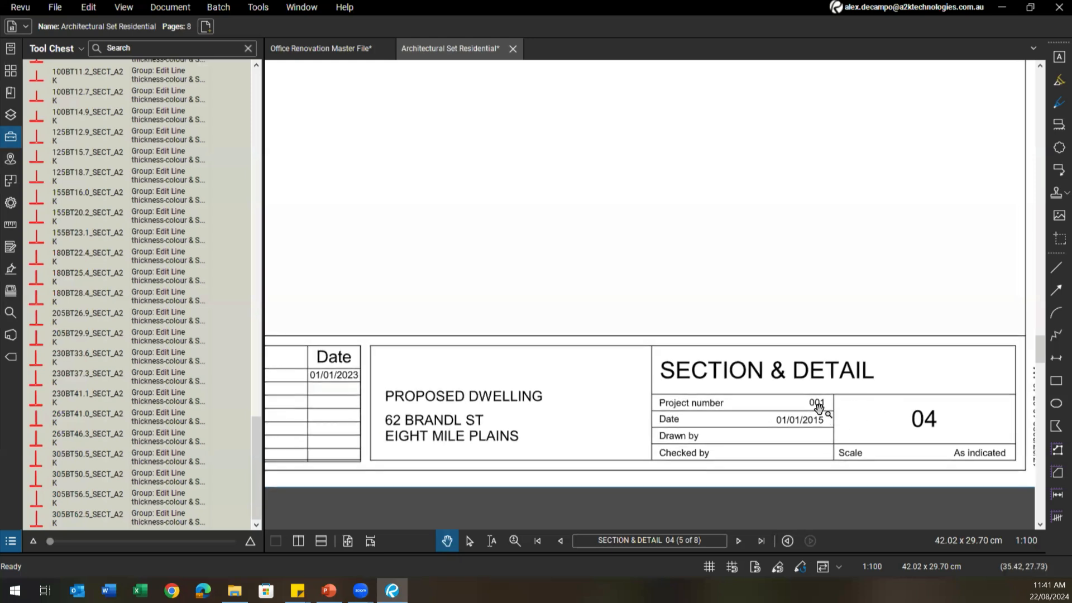
List the document's form fields and compare them with the Section & Detail sheet's title block entries
{"action": "left_click", "coordinate": [10, 246]}
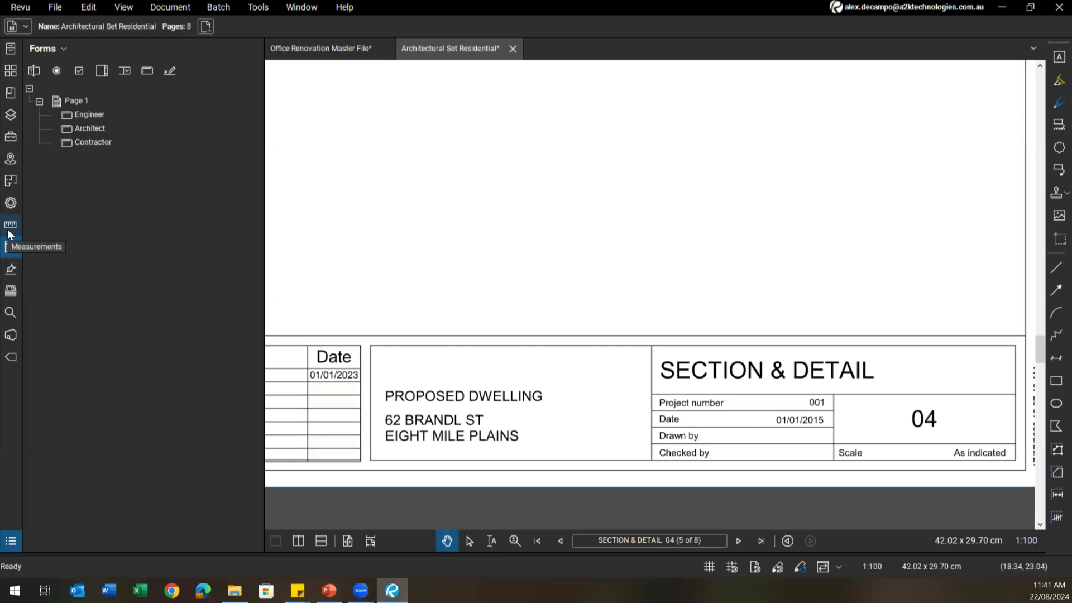
{"action": "scroll", "coordinate": [521, 414], "scroll_direction": "down", "scroll_amount": 3}
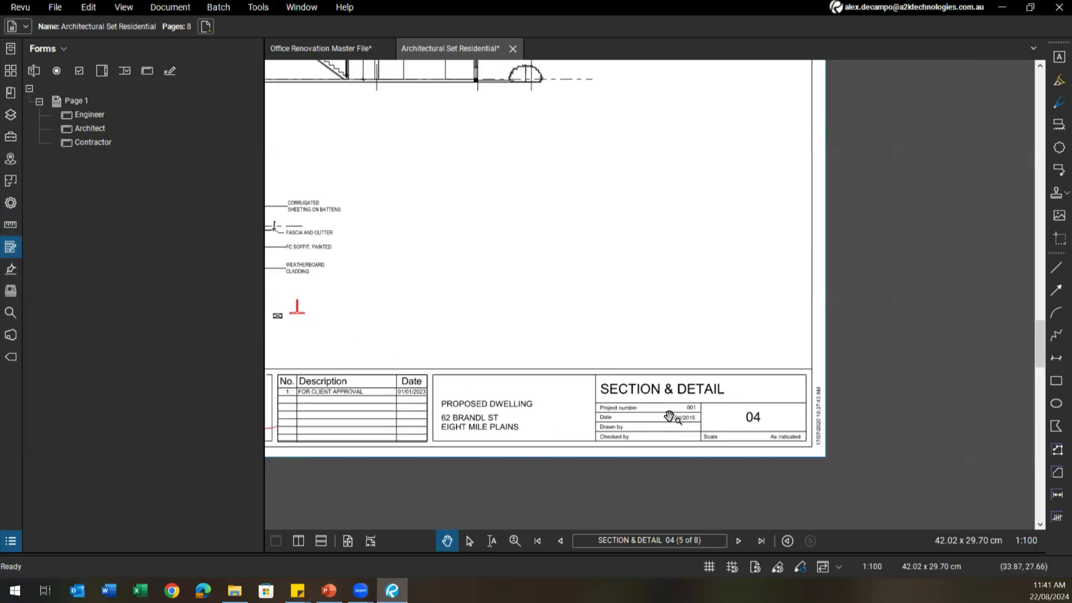
{"action": "scroll", "coordinate": [687, 416], "scroll_direction": "up", "scroll_amount": 3}
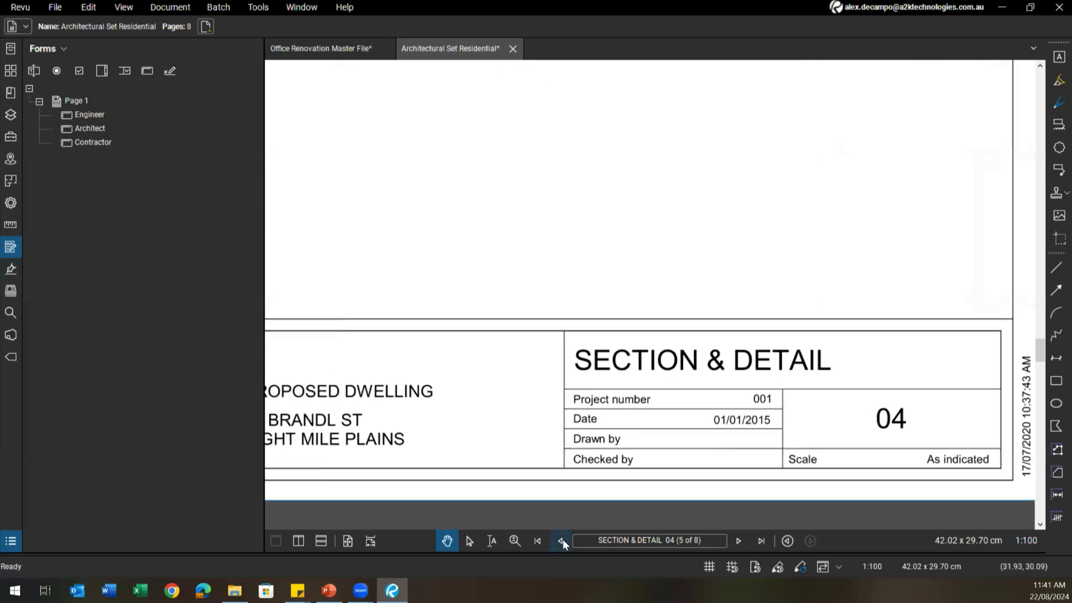
Return to the cover sheet and erase the project number value from its title block with Erase Content
{"action": "left_click", "coordinate": [562, 540]}
{"action": "left_click", "coordinate": [563, 540]}
{"action": "double_click", "coordinate": [562, 541]}
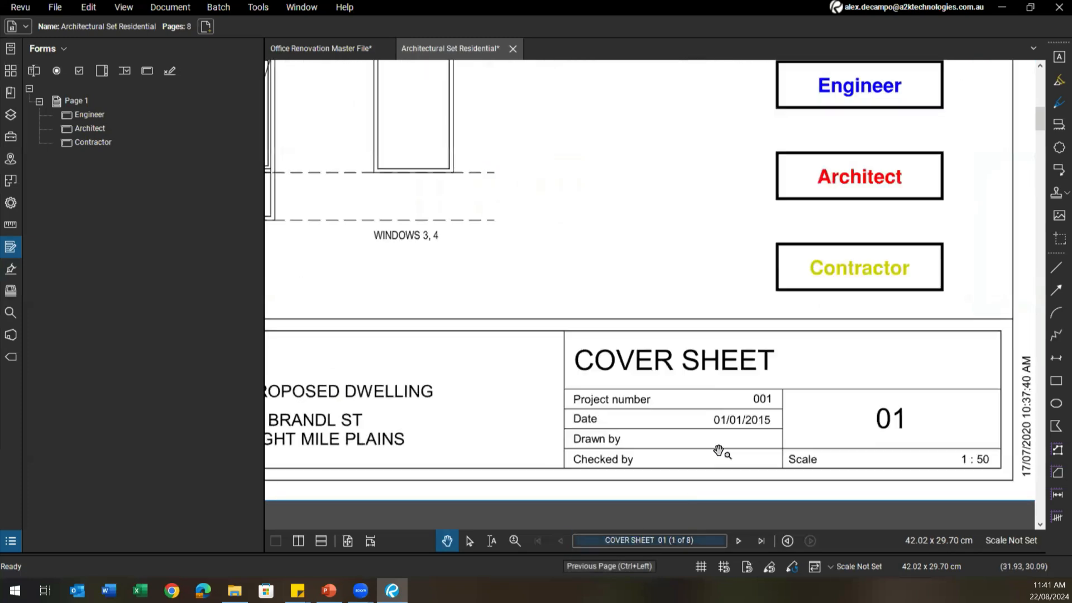
{"action": "left_click", "coordinate": [99, 7]}
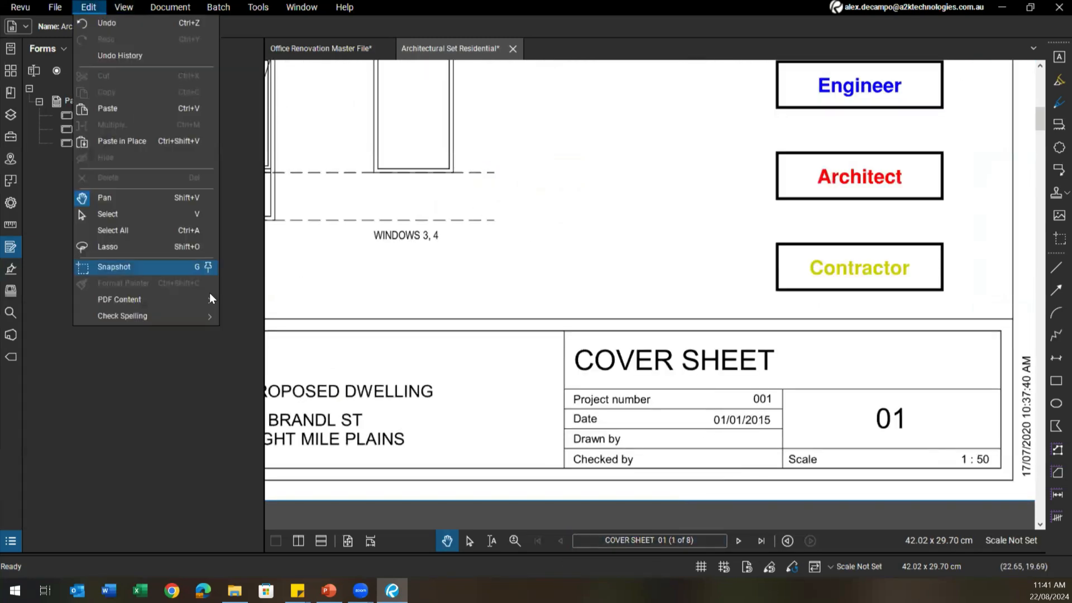
{"action": "mouse_move", "coordinate": [184, 302]}
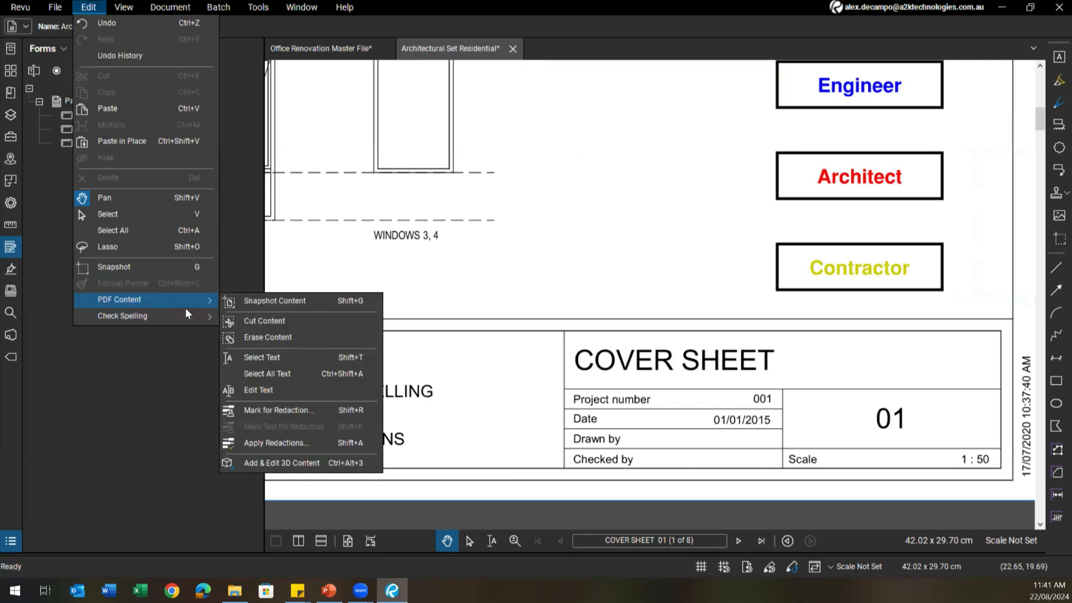
{"action": "left_click", "coordinate": [273, 336]}
{"action": "left_click_drag", "start_coordinate": [782, 400], "coordinate": [779, 408]}
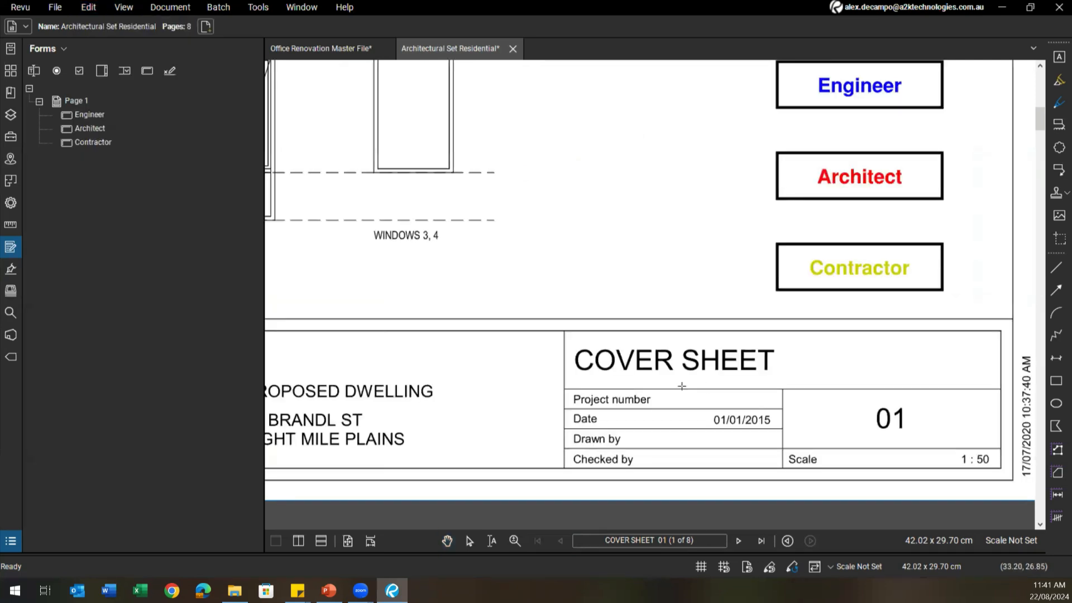
Place a text box form field in the cover sheet's empty project number cell and name it Project Number
{"action": "left_click", "coordinate": [34, 70]}
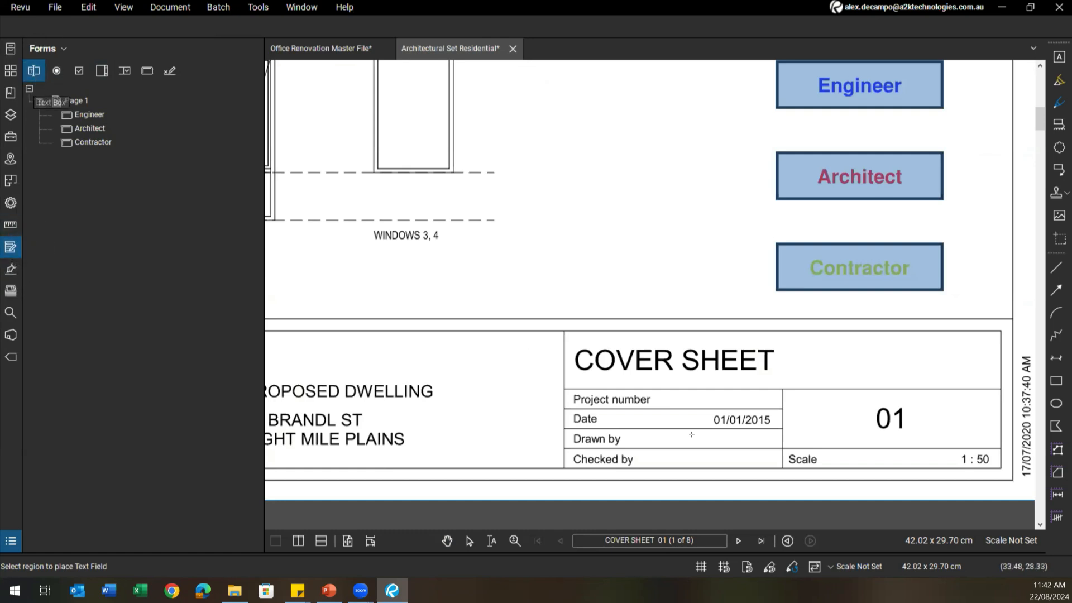
{"action": "scroll", "coordinate": [711, 410], "scroll_direction": "up", "scroll_amount": 1}
{"action": "left_click_drag", "start_coordinate": [705, 388], "coordinate": [787, 404]}
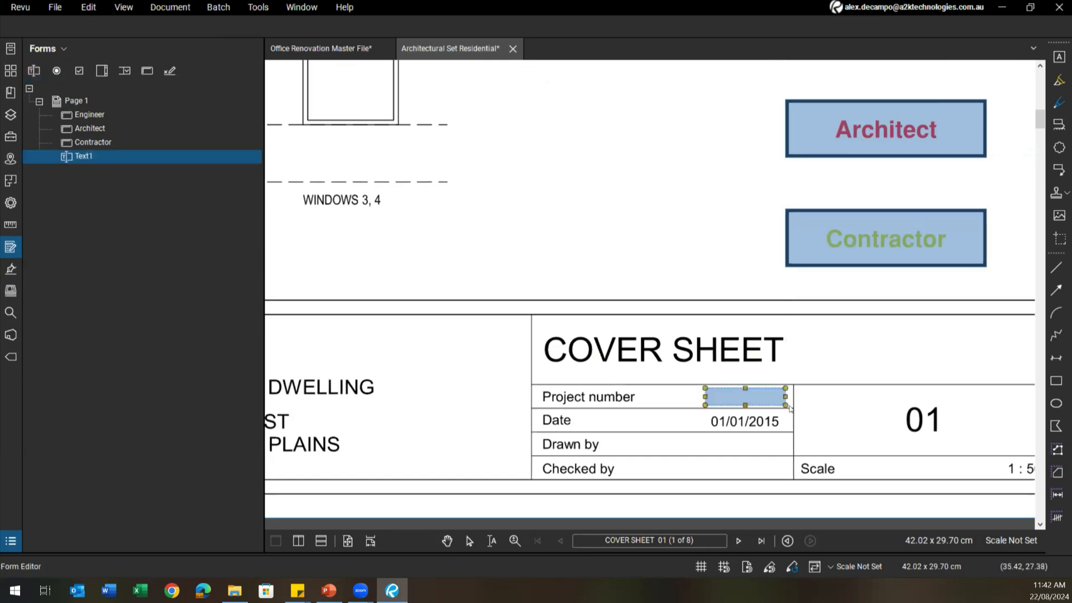
{"action": "left_click", "coordinate": [84, 158]}
{"action": "left_click", "coordinate": [97, 152]}
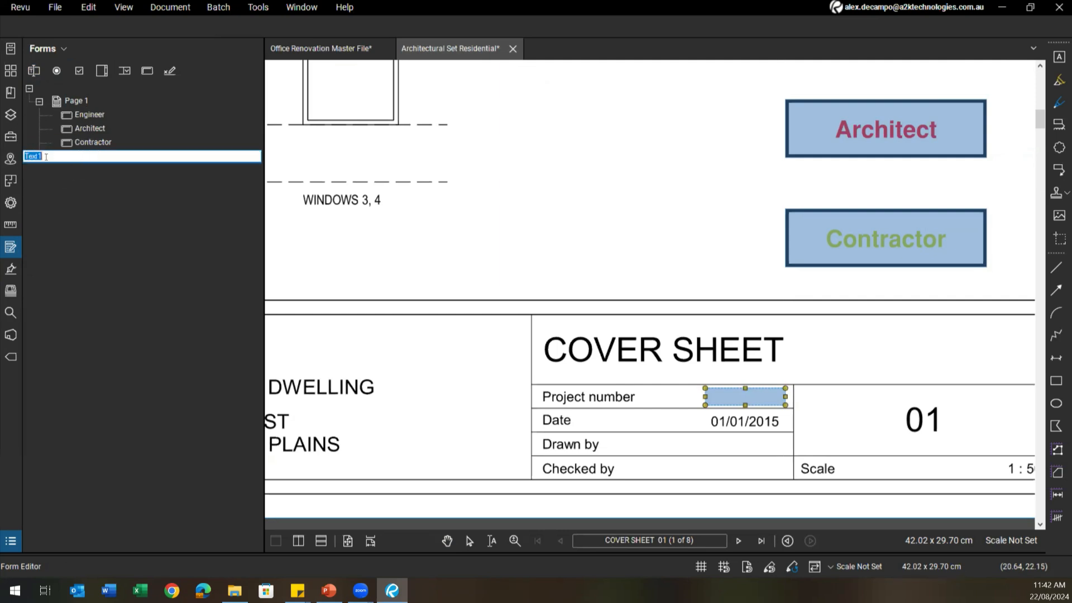
{"action": "type", "text": "Project Number"}
{"action": "left_click_drag", "start_coordinate": [78, 156], "coordinate": [23, 161]}
{"action": "left_click", "coordinate": [79, 186]}
{"action": "left_click", "coordinate": [96, 205]}
{"action": "key", "text": "ctrl"}
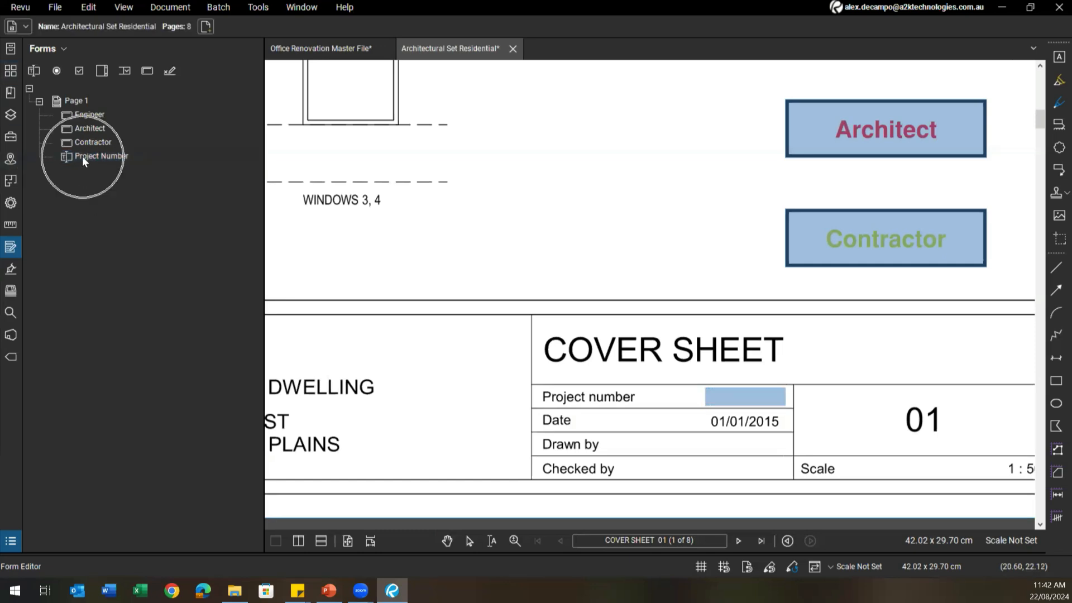
Erase the project number value from the title block of the first Floor Plans sheet, page 2
{"action": "left_click", "coordinate": [737, 541]}
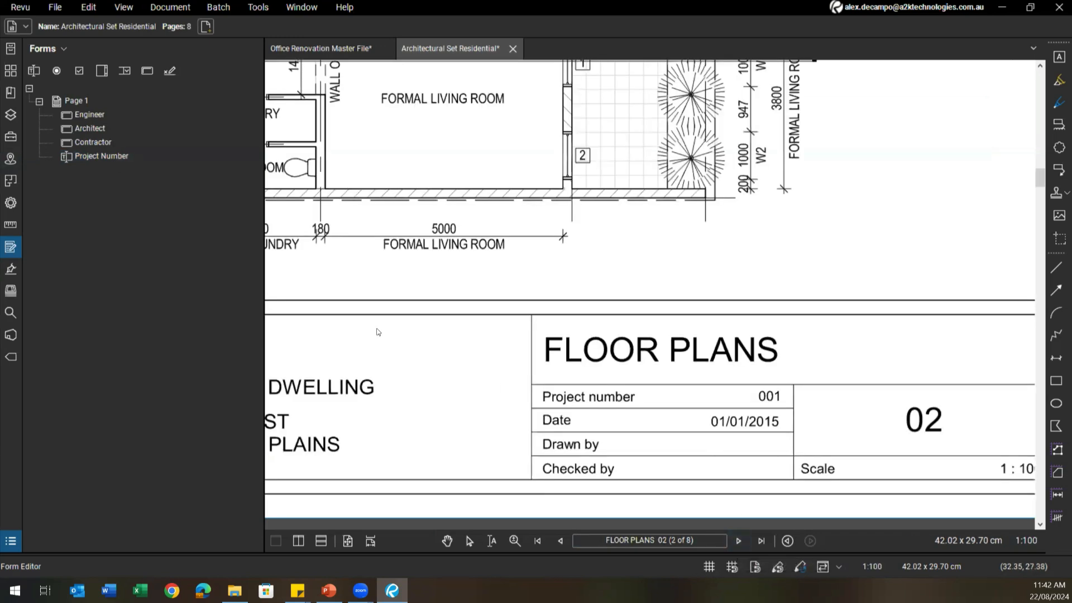
{"action": "left_click", "coordinate": [89, 7]}
{"action": "mouse_move", "coordinate": [112, 298]}
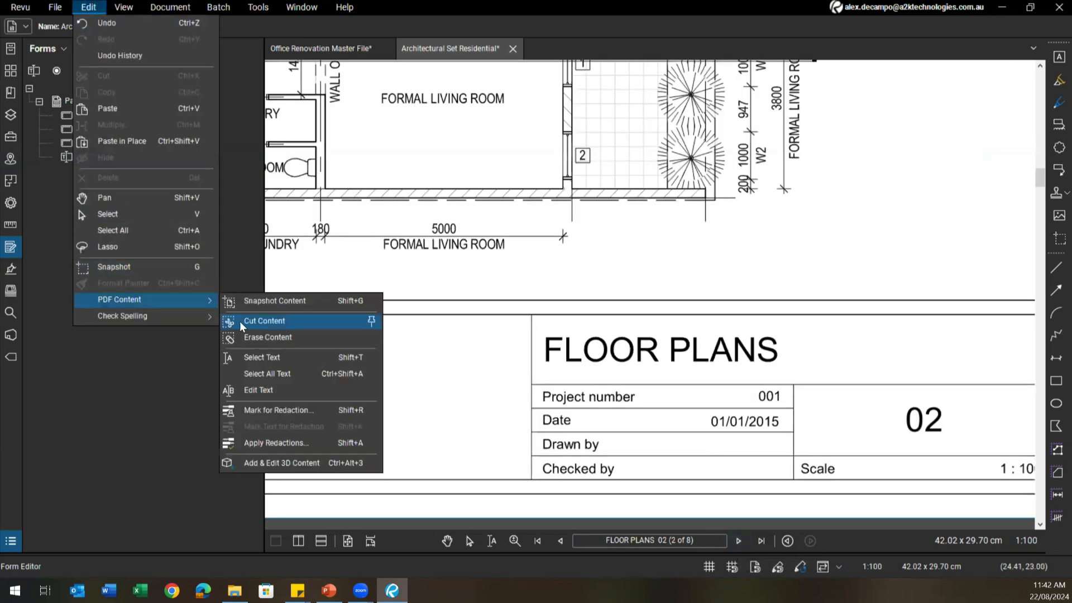
{"action": "left_click", "coordinate": [249, 337]}
{"action": "left_click_drag", "start_coordinate": [748, 385], "coordinate": [789, 407]}
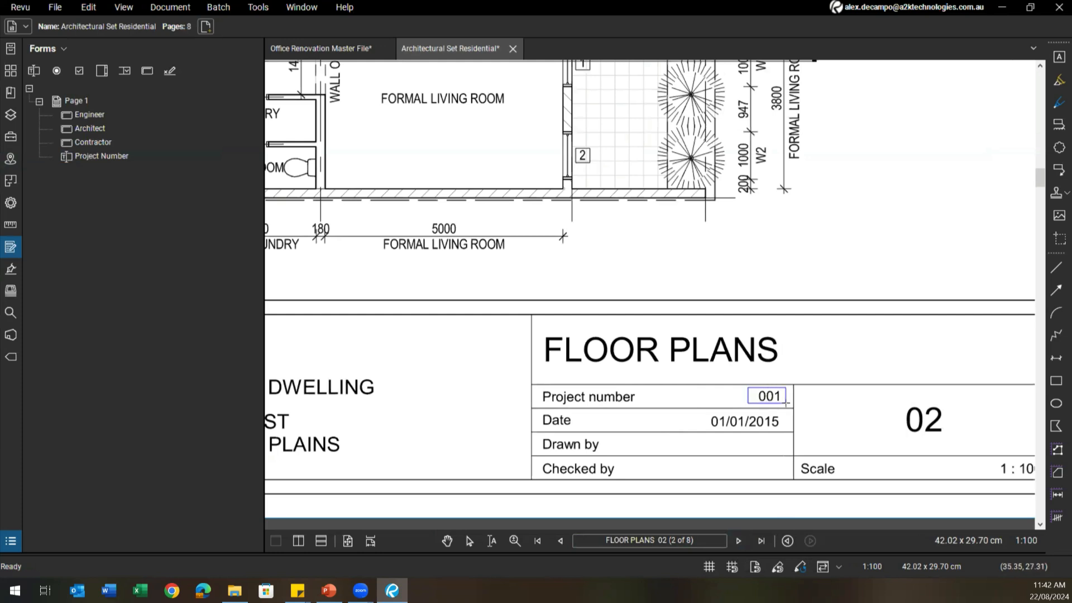
Add a text box form field in the page 2 project number cell and name it Project Number
{"action": "left_click", "coordinate": [34, 70]}
{"action": "left_click_drag", "start_coordinate": [682, 389], "coordinate": [790, 406]}
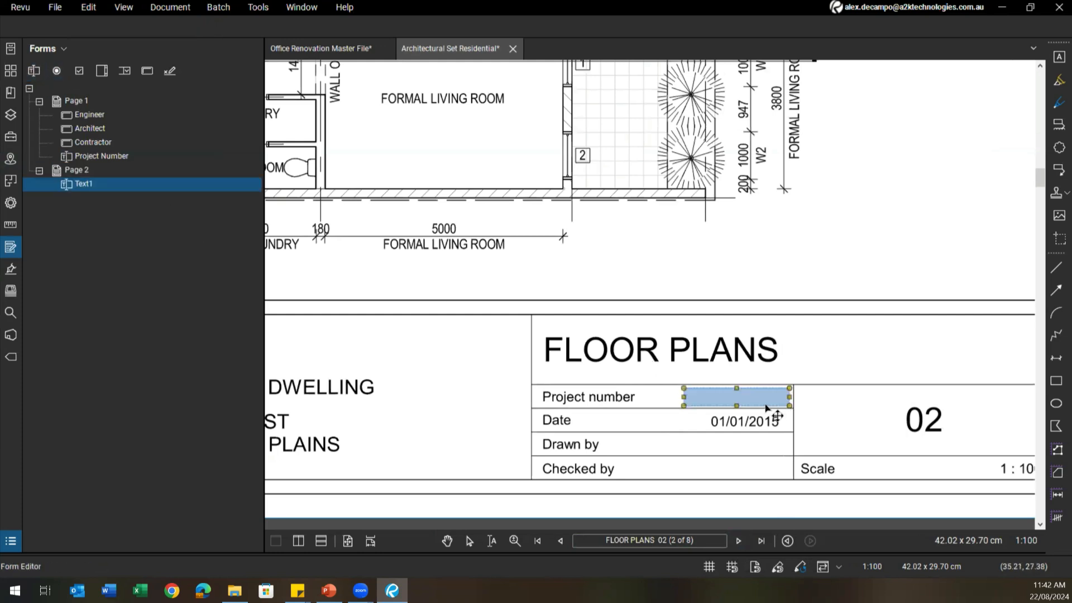
{"action": "left_click", "coordinate": [95, 183]}
{"action": "type", "text": "Project Number"}
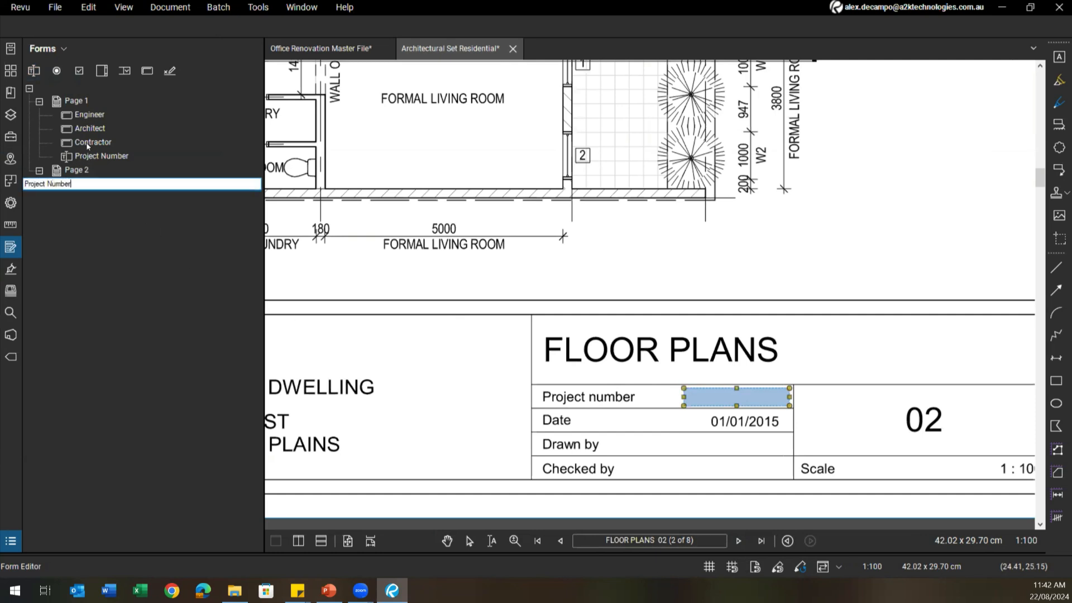
{"action": "key", "text": "Return"}
{"action": "key", "text": "Escape"}
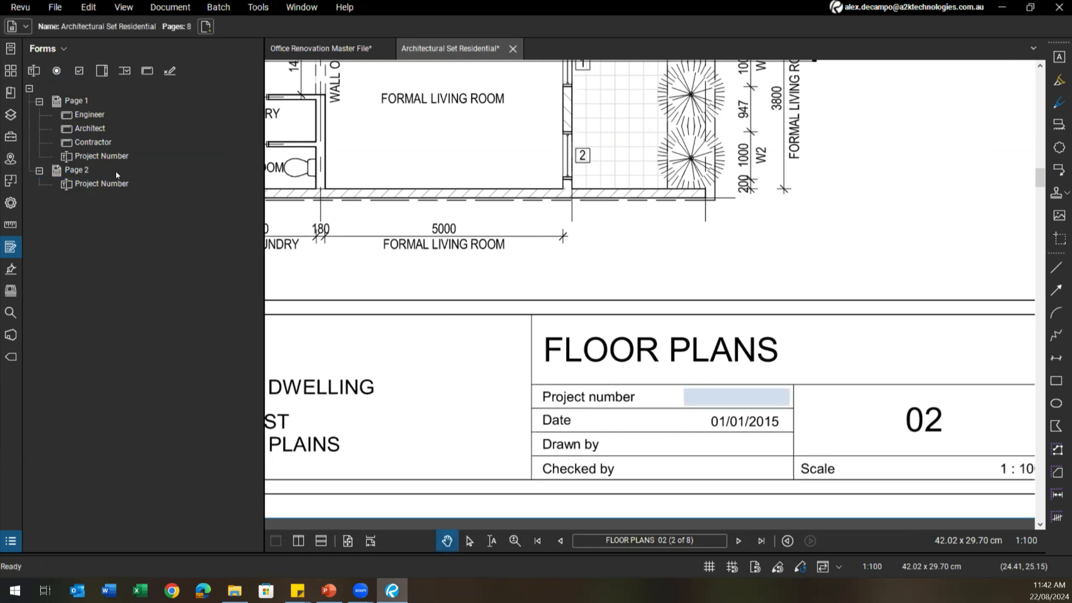
Enter N02 in the cover sheet's Project Number field and check the matching field on the Floor Plans sheet
{"action": "left_click", "coordinate": [100, 183]}
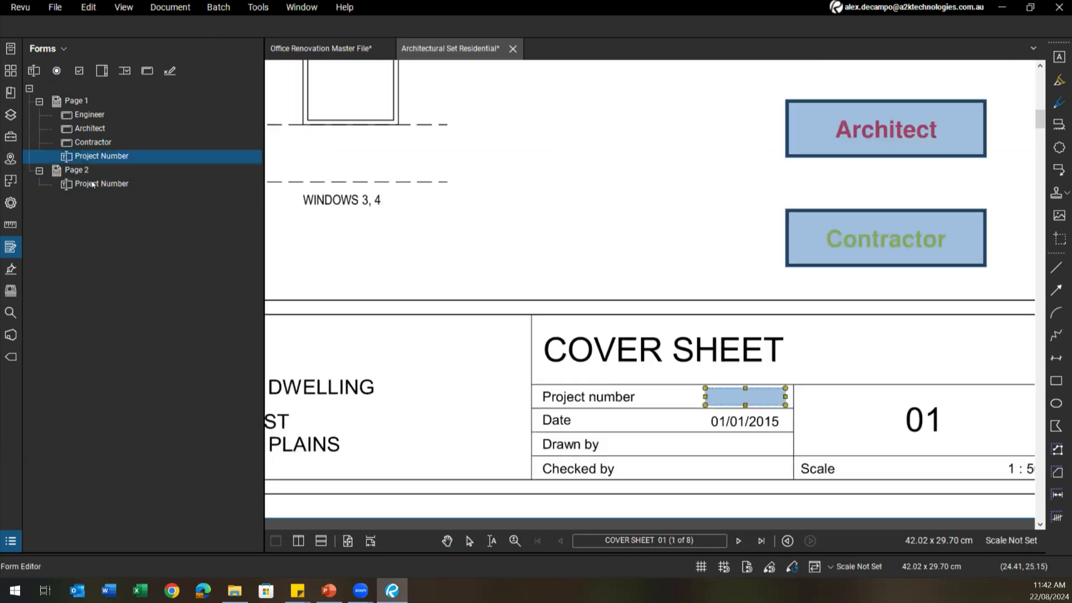
{"action": "left_click", "coordinate": [93, 184]}
{"action": "left_click", "coordinate": [99, 157]}
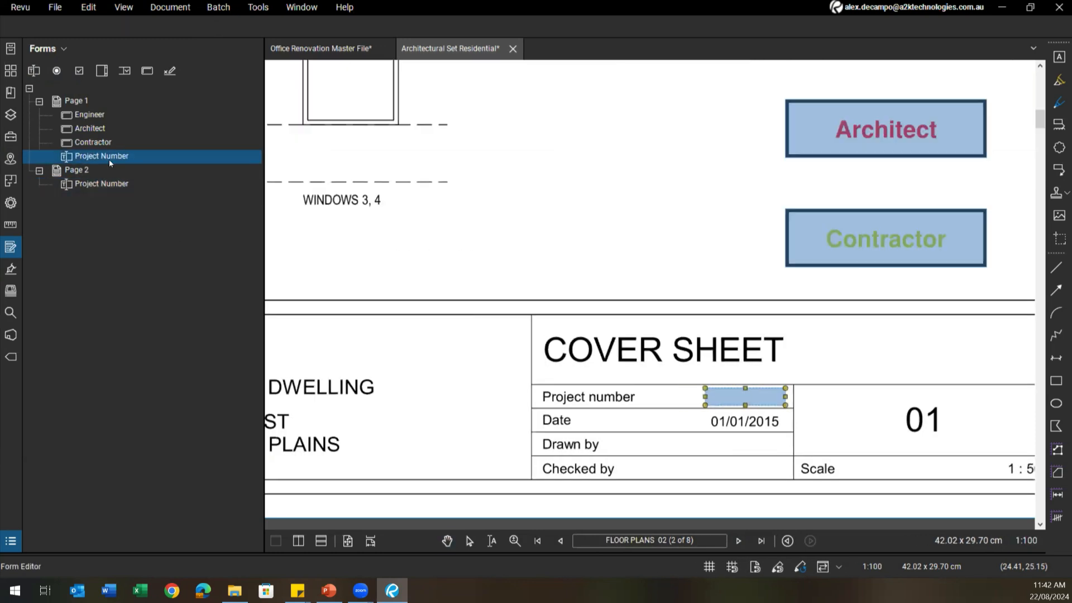
{"action": "key", "text": "Escape"}
{"action": "left_click", "coordinate": [728, 396]}
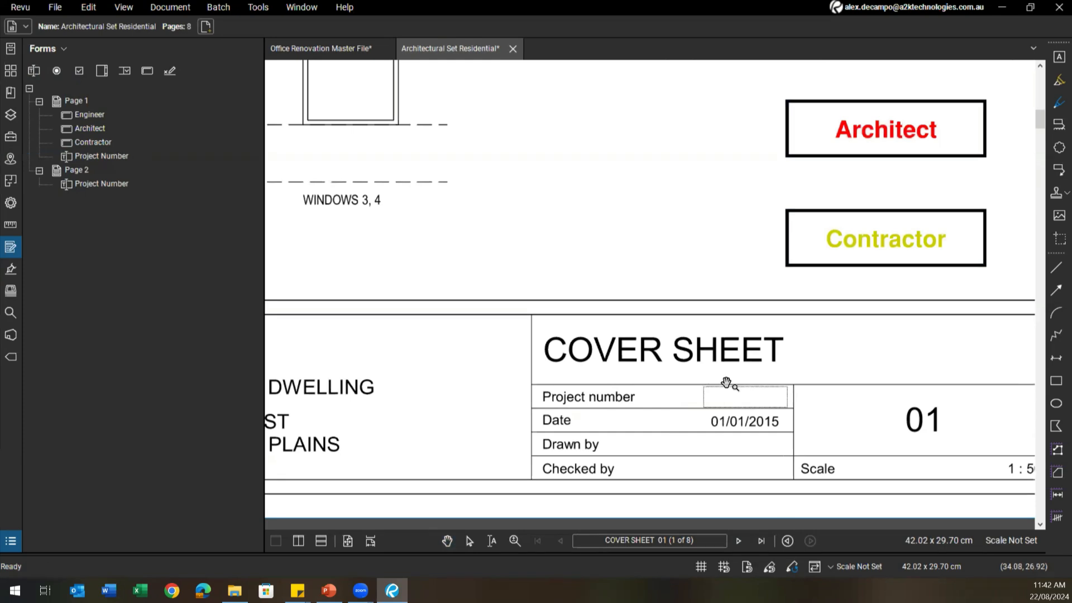
{"action": "type", "text": "N02"}
{"action": "left_click", "coordinate": [659, 390]}
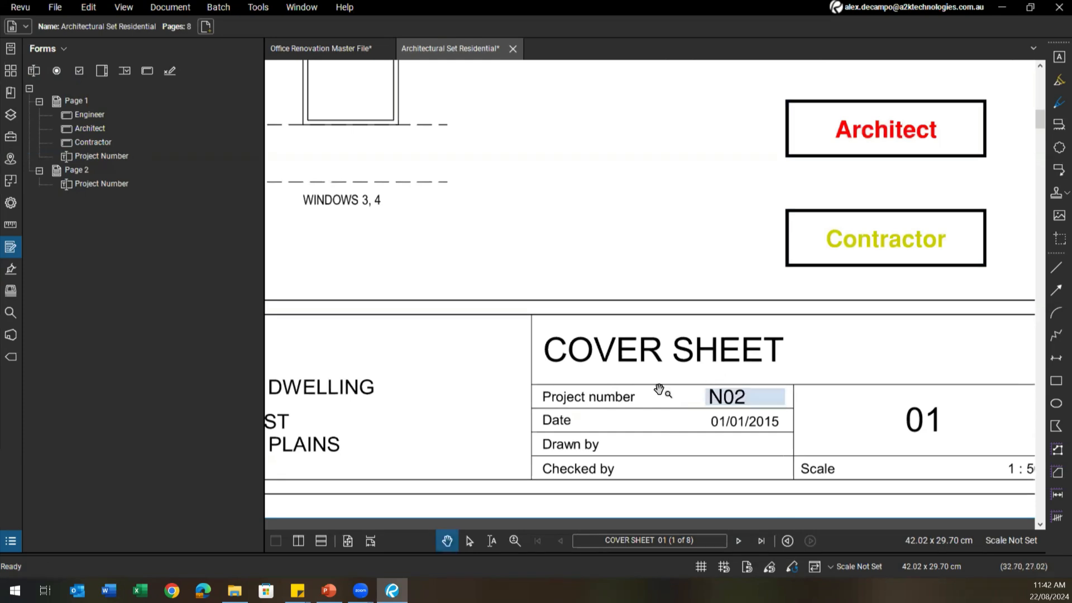
{"action": "left_click", "coordinate": [738, 538]}
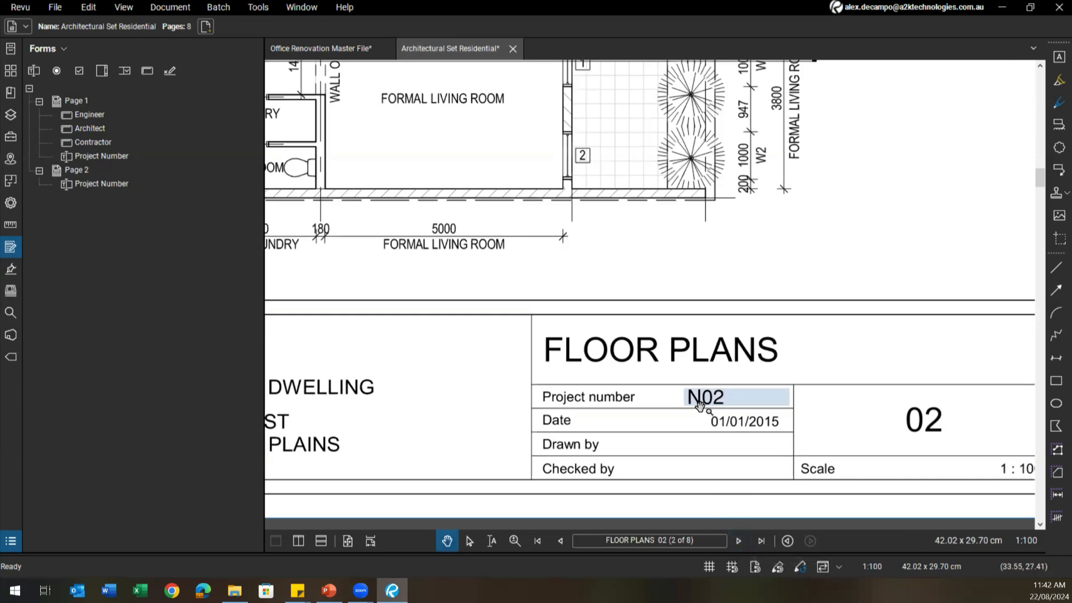
{"action": "scroll", "coordinate": [698, 404], "scroll_direction": "down", "scroll_amount": 3}
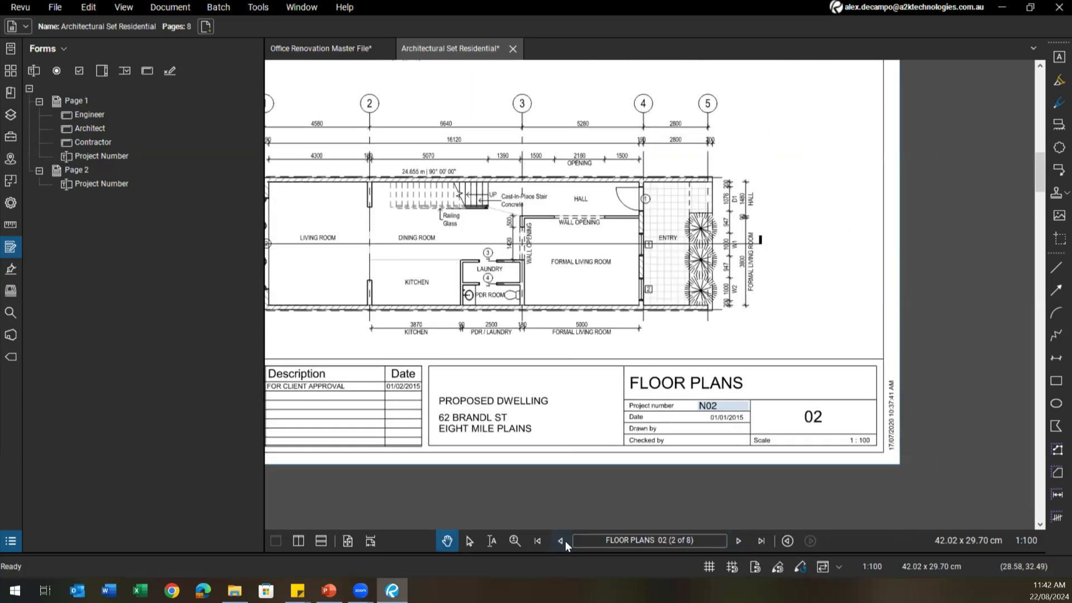
Change the cover sheet's Project Number entry to N03 and check the title blocks of the Floor Plans sheets
{"action": "left_click", "coordinate": [565, 540]}
{"action": "left_click", "coordinate": [730, 405]}
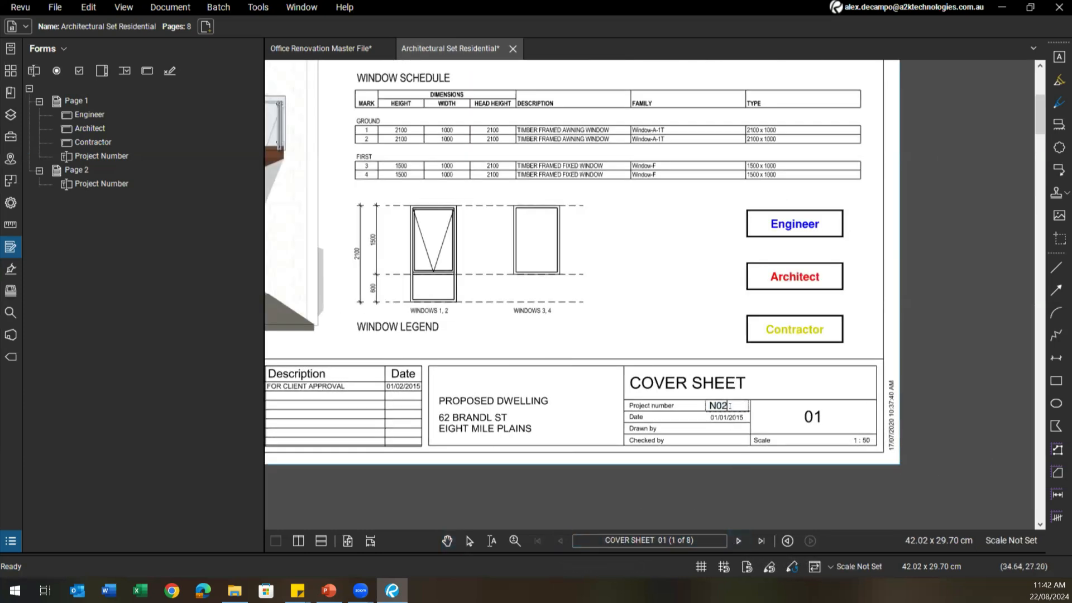
{"action": "left_click", "coordinate": [738, 540]}
{"action": "left_click", "coordinate": [561, 540]}
{"action": "scroll", "coordinate": [715, 429], "scroll_direction": "up", "scroll_amount": 3}
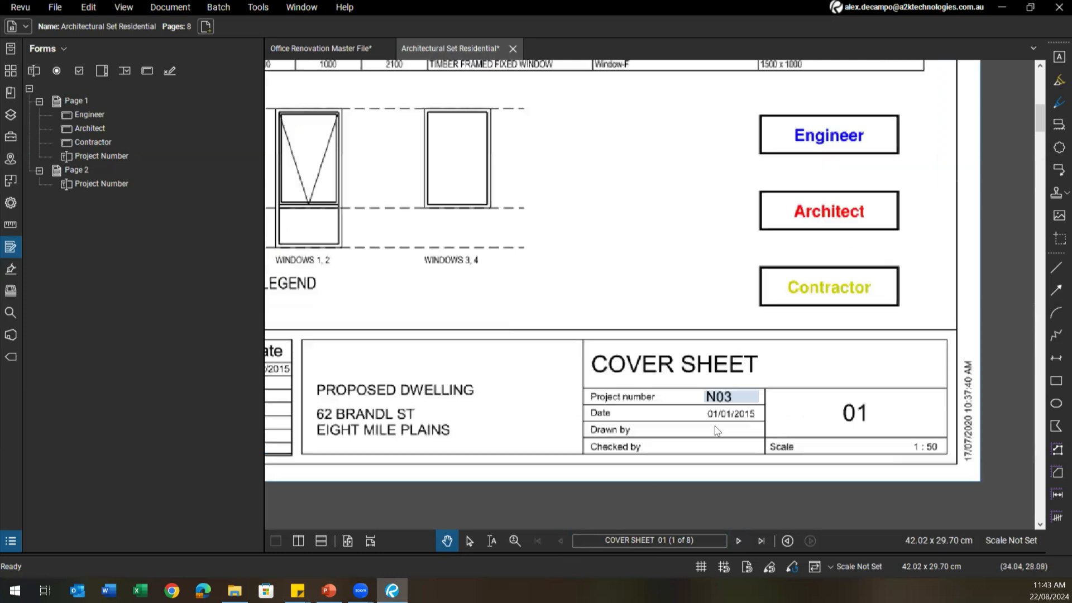
{"action": "left_click", "coordinate": [738, 540]}
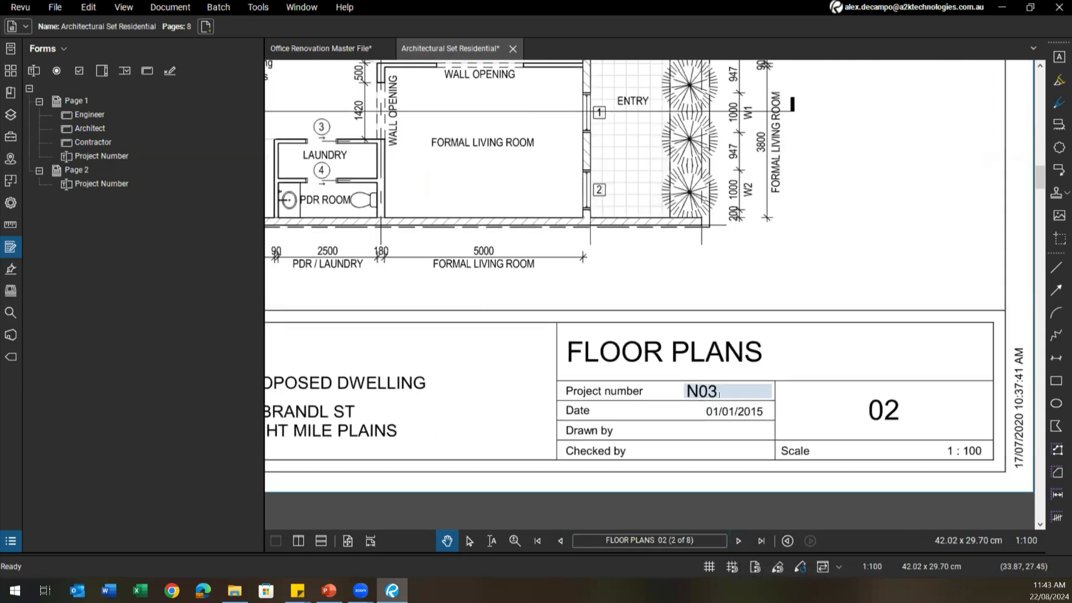
{"action": "left_click", "coordinate": [100, 156]}
{"action": "left_click", "coordinate": [98, 184]}
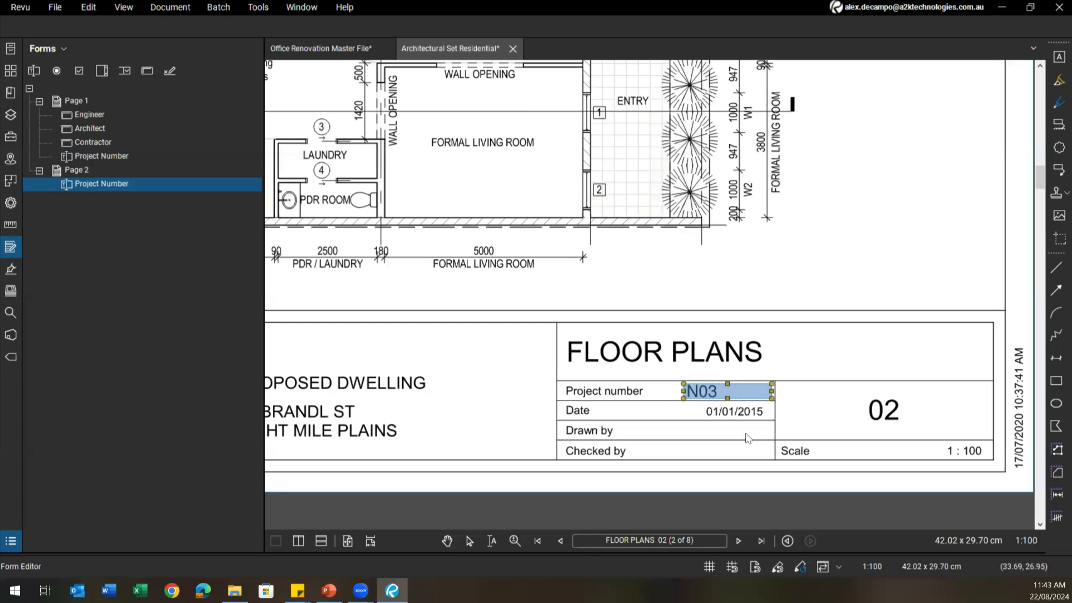
{"action": "left_click", "coordinate": [741, 534]}
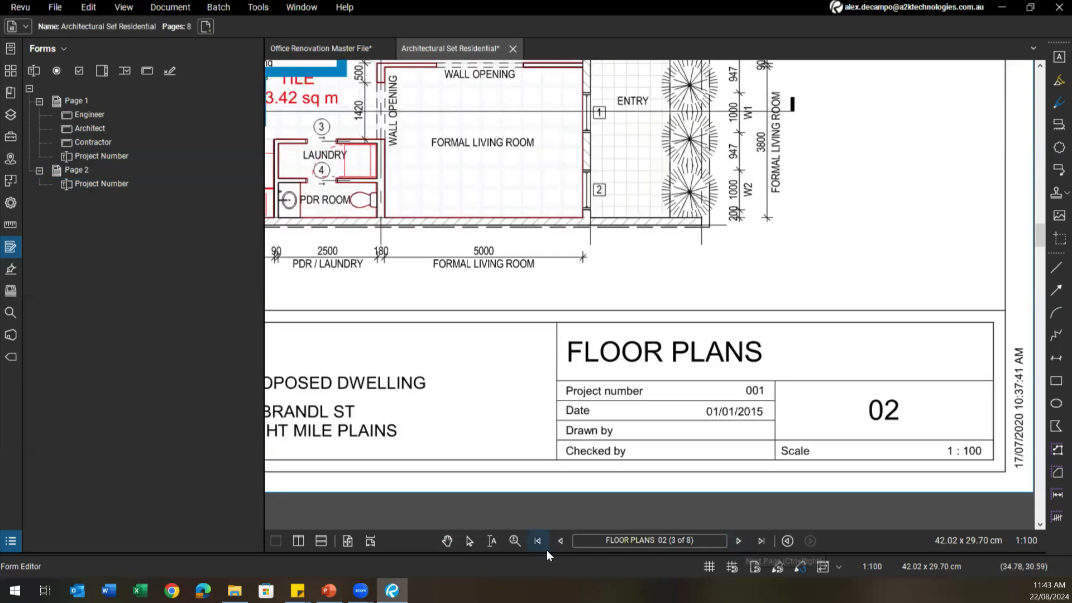
{"action": "left_click", "coordinate": [558, 540]}
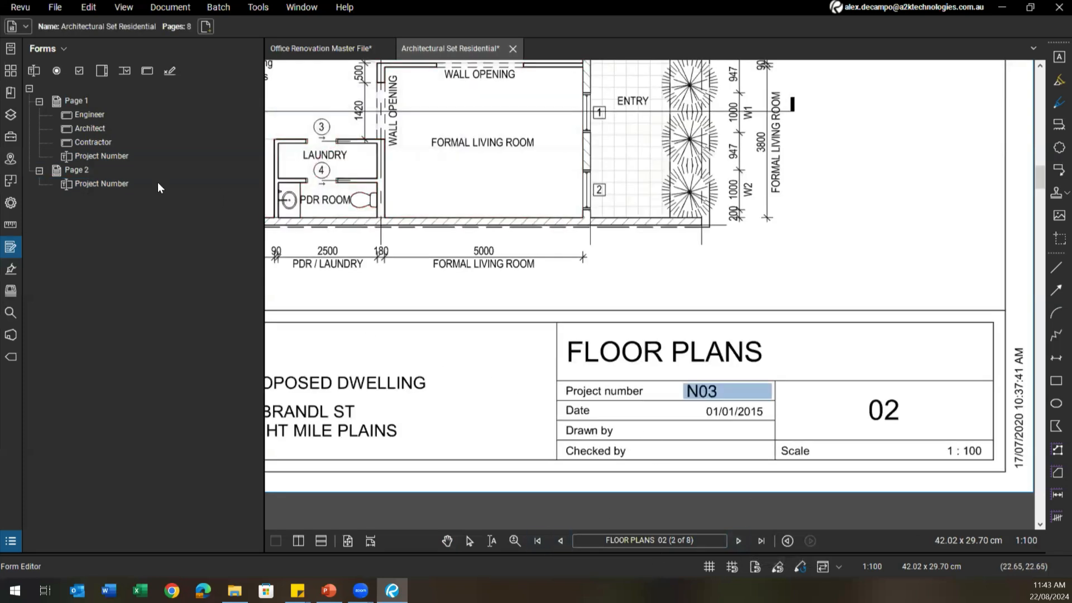
Duplicate the page 2 Floor Plans sheet, placing the copy ahead of the cover sheet
{"action": "left_click", "coordinate": [10, 76]}
{"action": "left_click", "coordinate": [179, 129]}
{"action": "key", "text": "ctrl+c"}
{"action": "key", "text": "ctrl+v"}
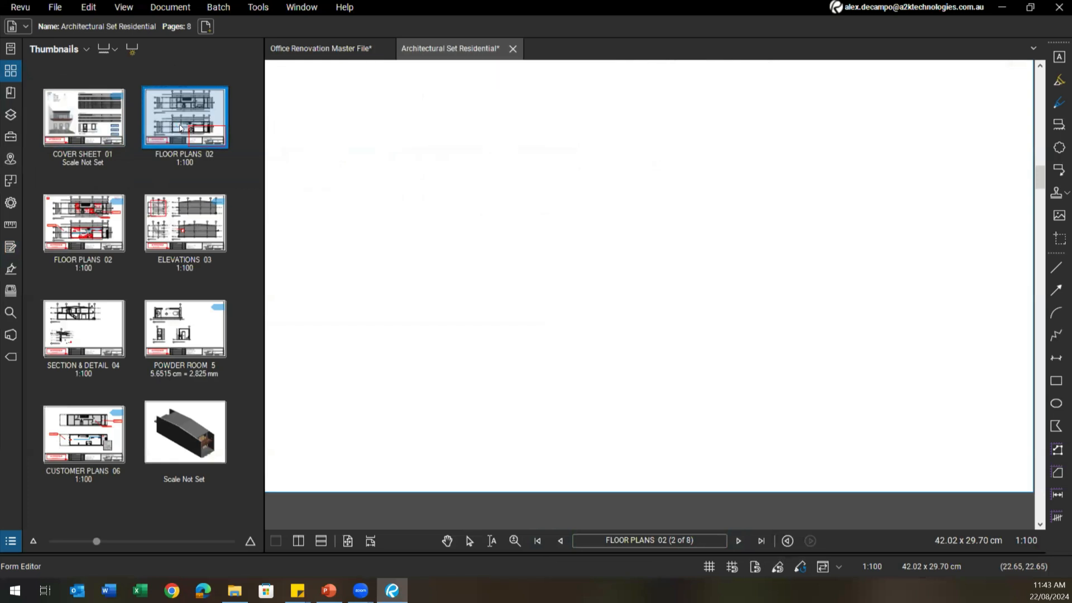
{"action": "left_click", "coordinate": [107, 132]}
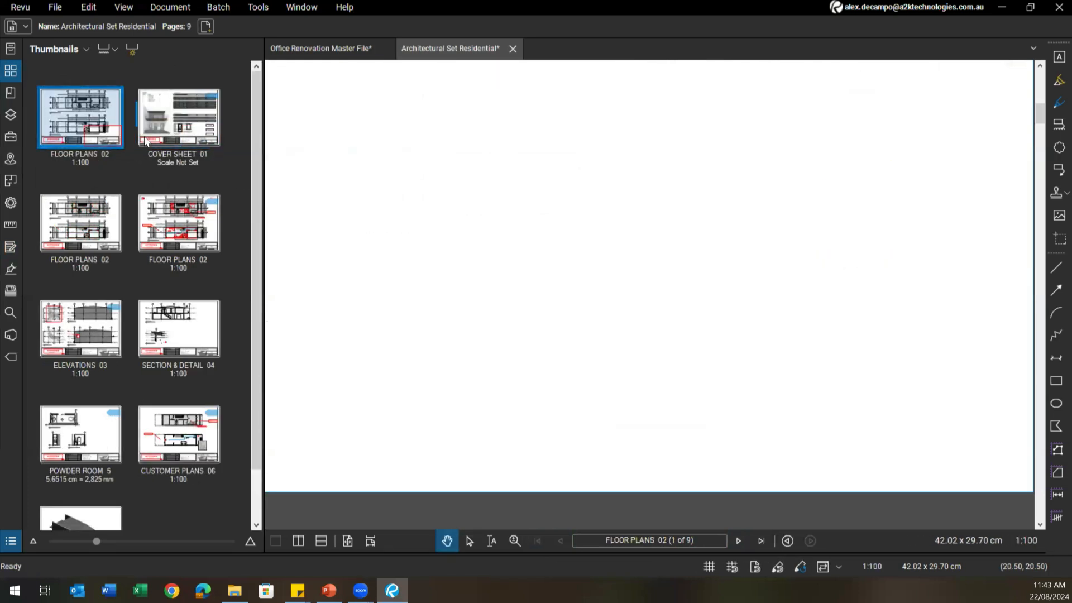
{"action": "left_click", "coordinate": [158, 136]}
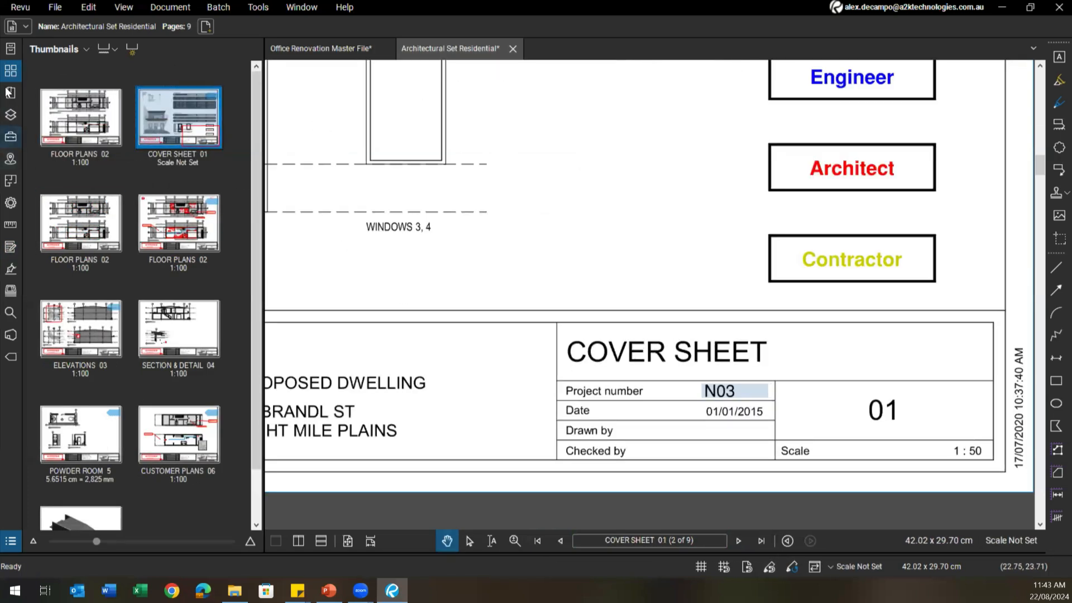
Rename the duplicated page's form field to Project Number and check the entry in its title block
{"action": "left_click", "coordinate": [10, 247]}
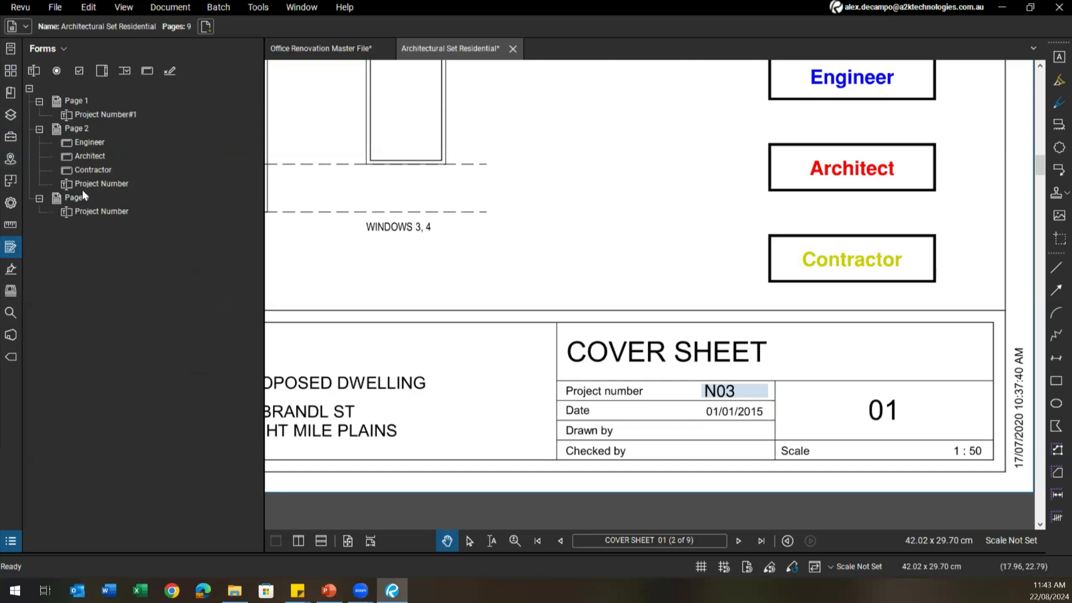
{"action": "left_click", "coordinate": [112, 115]}
{"action": "left_click", "coordinate": [135, 114]}
{"action": "left_click", "coordinate": [95, 116]}
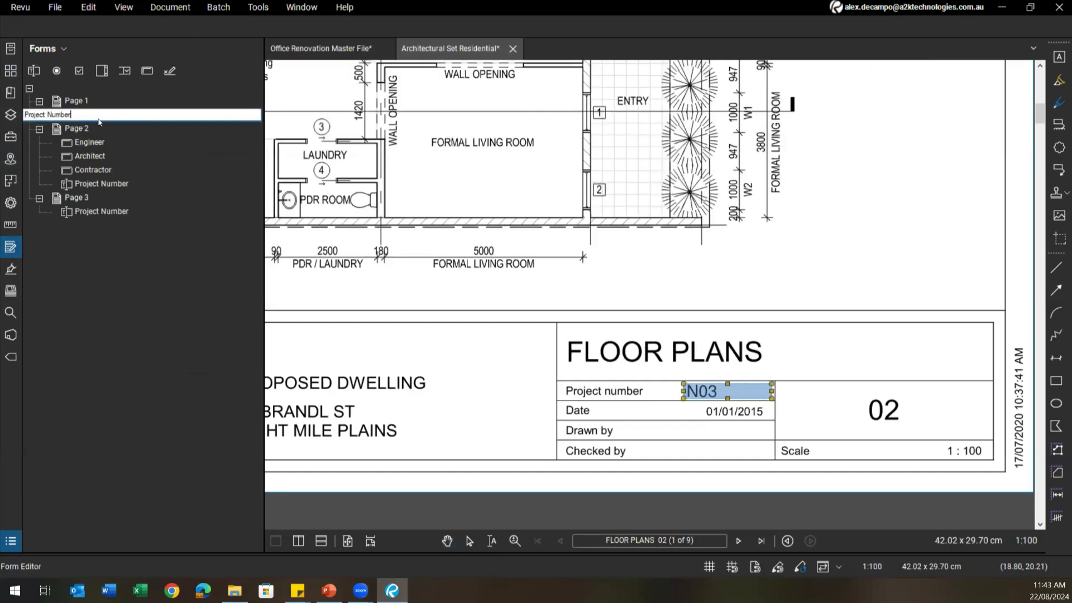
{"action": "key", "text": "Return"}
{"action": "left_click", "coordinate": [98, 115]}
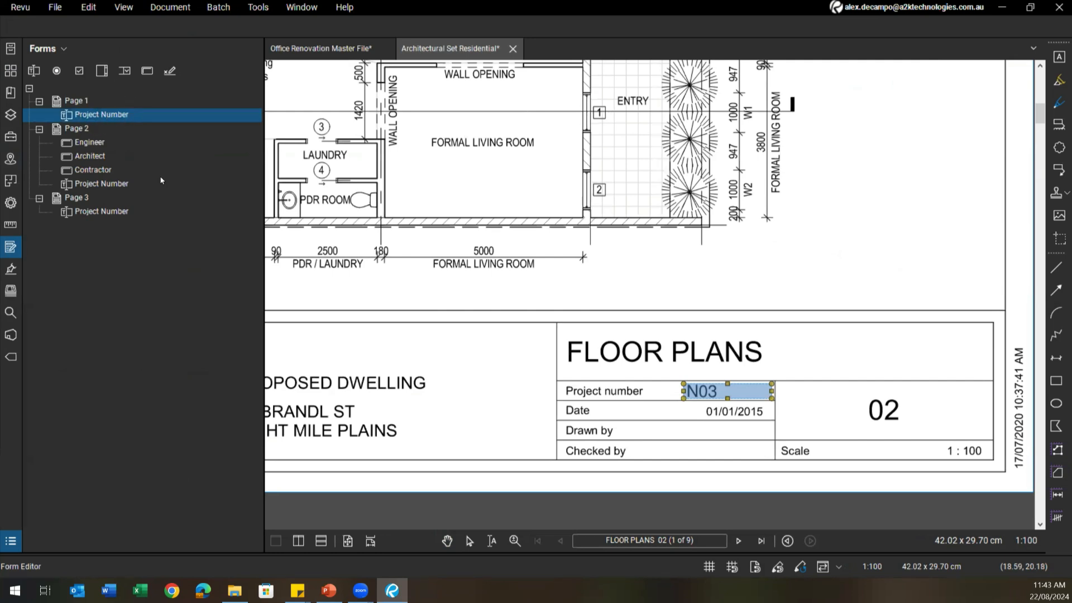
{"action": "left_click", "coordinate": [411, 339]}
{"action": "scroll", "coordinate": [600, 369], "scroll_direction": "down", "scroll_amount": 5}
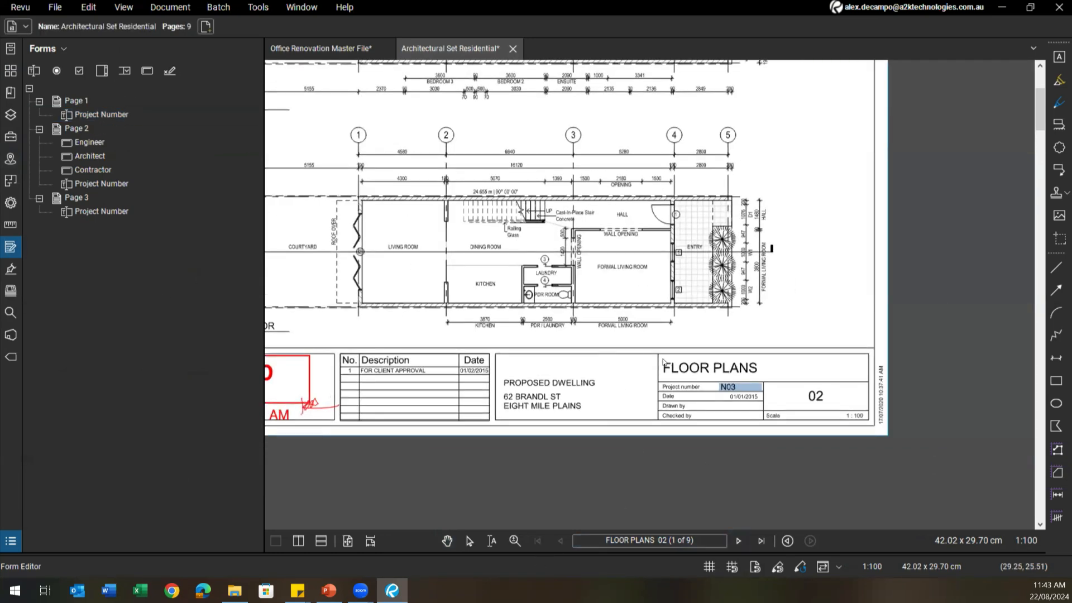
{"action": "scroll", "coordinate": [653, 358], "scroll_direction": "up", "scroll_amount": 3}
{"action": "mouse_move", "coordinate": [713, 411]}
{"action": "left_mouse_down"}
{"action": "mouse_move", "coordinate": [739, 409]}
{"action": "mouse_move", "coordinate": [747, 421]}
{"action": "left_mouse_up"}
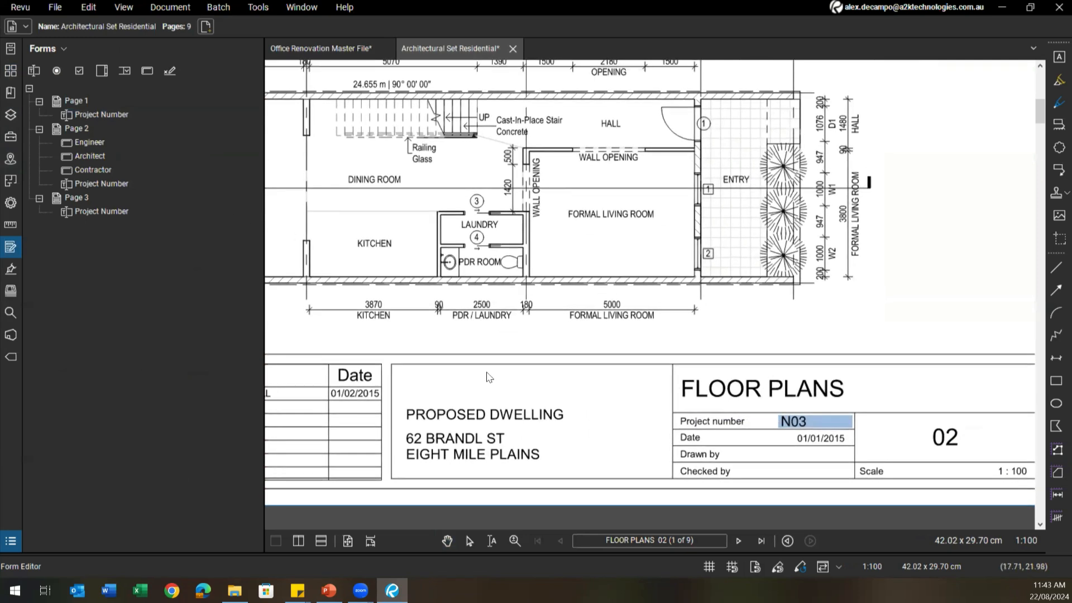
{"action": "scroll", "coordinate": [506, 381], "scroll_direction": "down", "scroll_amount": 5}
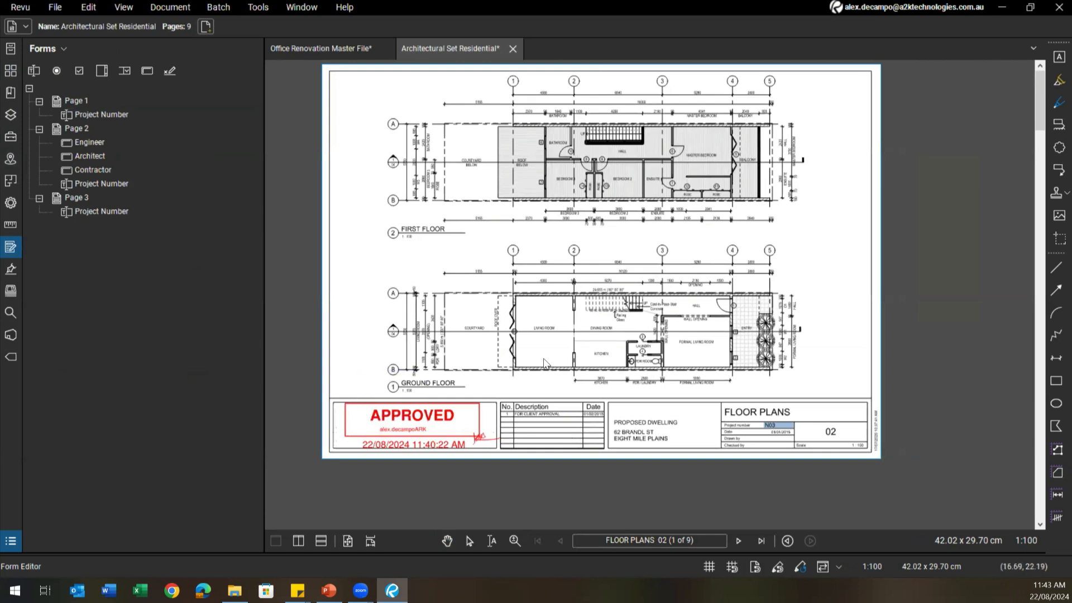
Erase the PDF content of the floor plan drawings and the approval cell on the page 1 Floor Plans sheet
{"action": "left_click", "coordinate": [88, 7]}
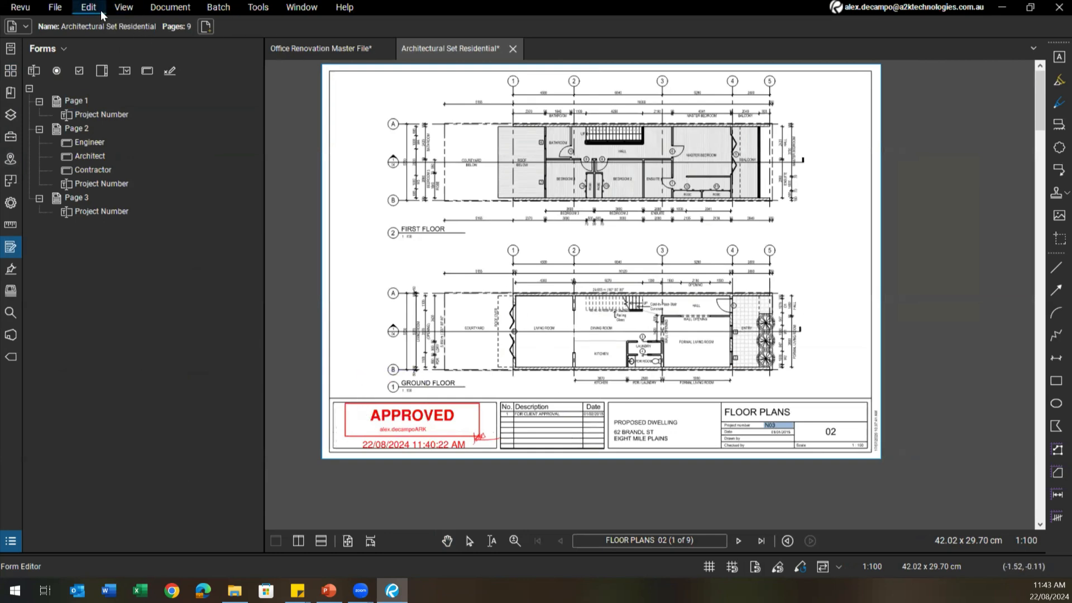
{"action": "mouse_move", "coordinate": [122, 303]}
{"action": "left_click", "coordinate": [262, 338]}
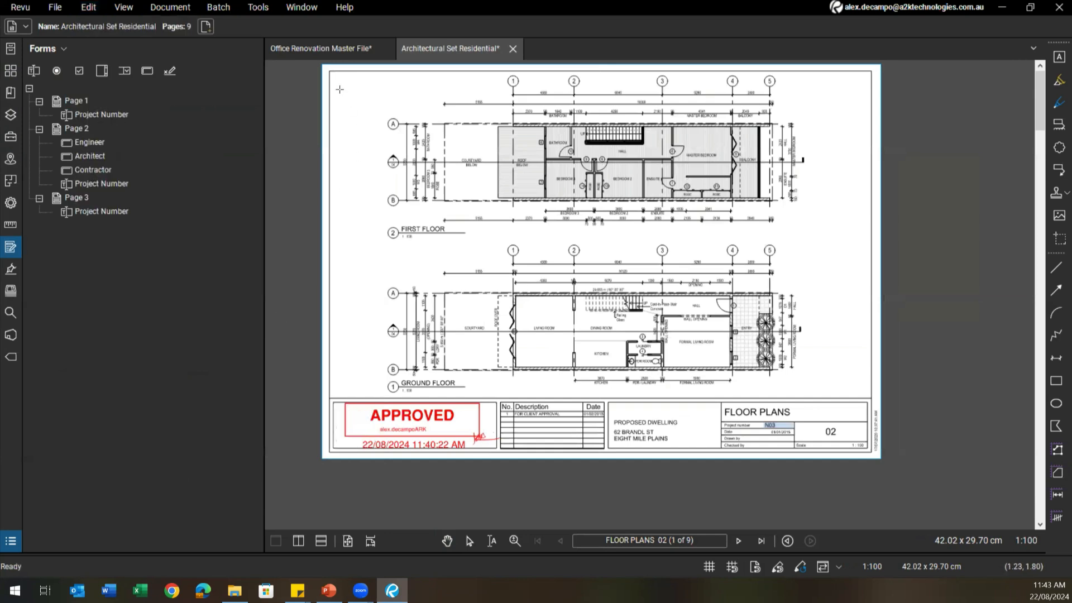
{"action": "mouse_move", "coordinate": [334, 75]}
{"action": "left_mouse_down"}
{"action": "mouse_move", "coordinate": [446, 161]}
{"action": "mouse_move", "coordinate": [860, 394]}
{"action": "left_mouse_up"}
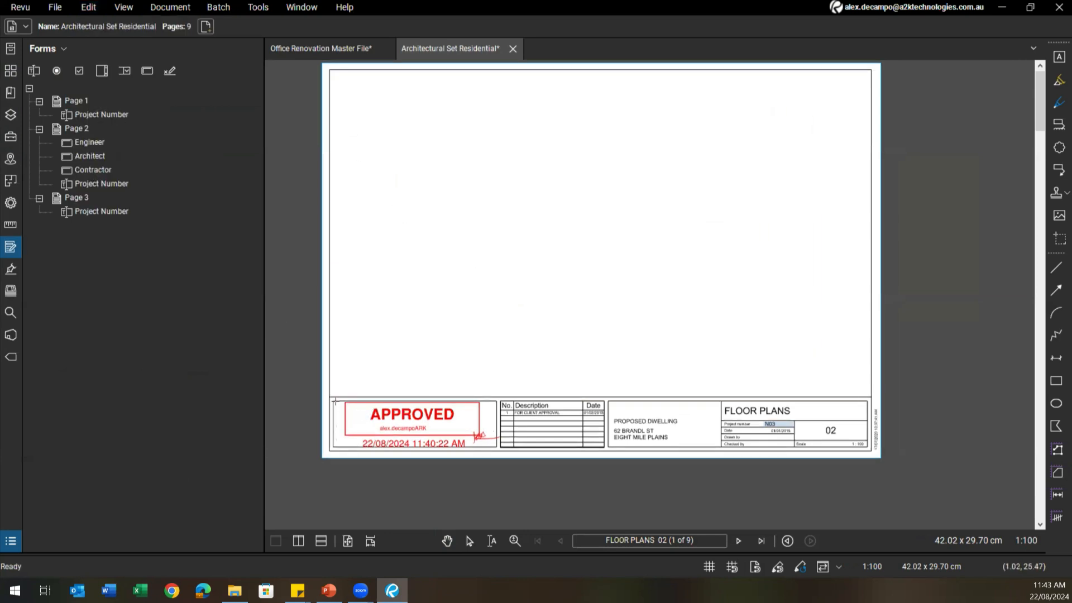
{"action": "left_click_drag", "start_coordinate": [336, 401], "coordinate": [495, 449]}
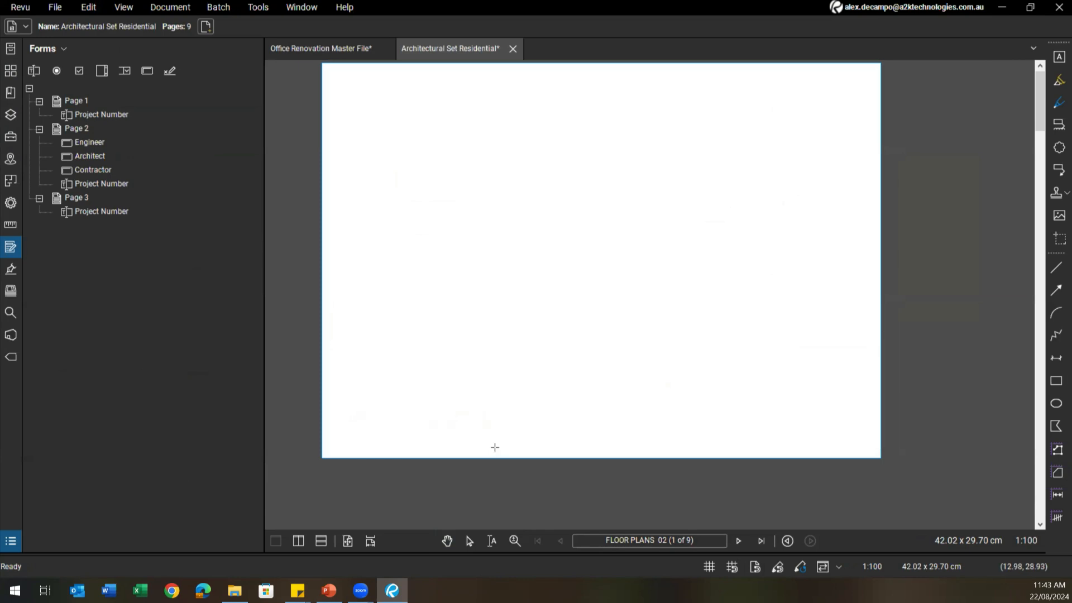
Delete the APPROVED stamp and the signature from the page 1 title block
{"action": "key", "text": "Escape"}
{"action": "left_click_drag", "start_coordinate": [474, 322], "coordinate": [483, 397]}
{"action": "left_click", "coordinate": [470, 438]}
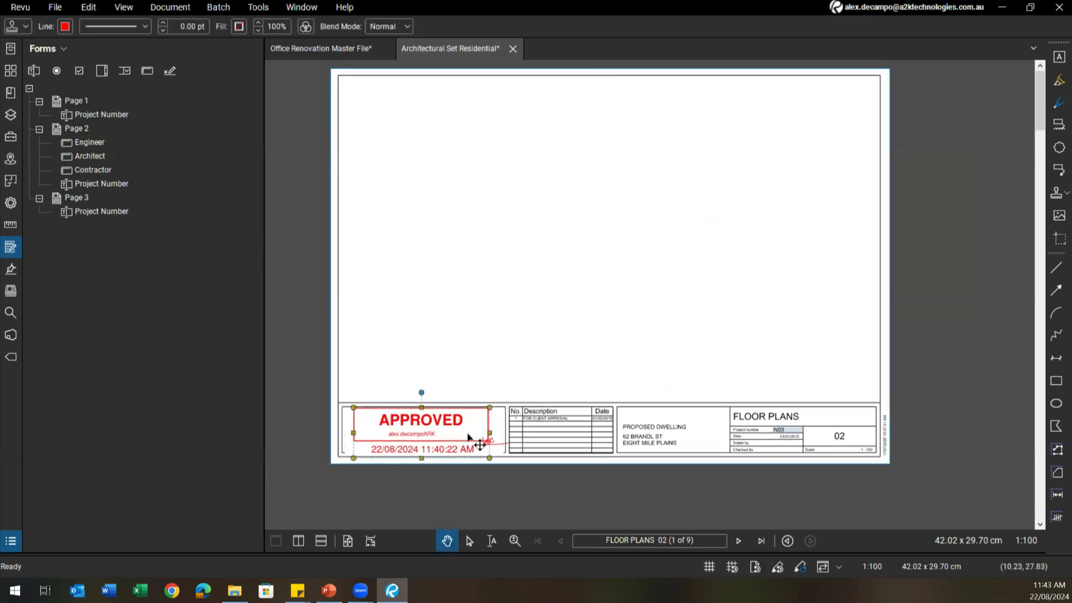
{"action": "key", "text": "Delete"}
{"action": "key", "text": "Delete"}
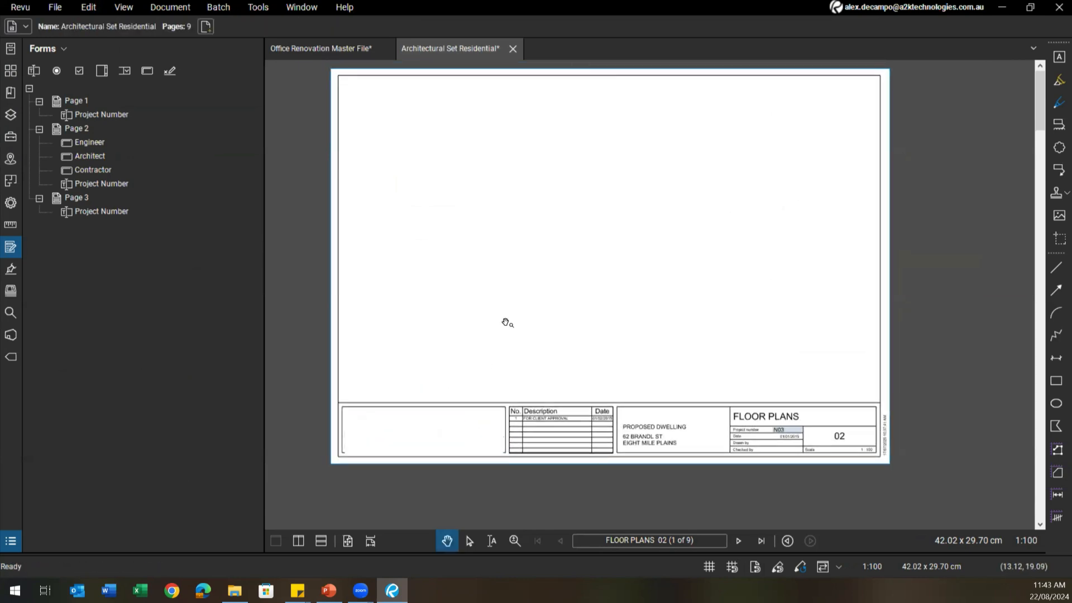
Undo the stamp and signature deletions and the content erasures on the page 1 Floor Plans sheet
{"action": "left_click", "coordinate": [70, 7]}
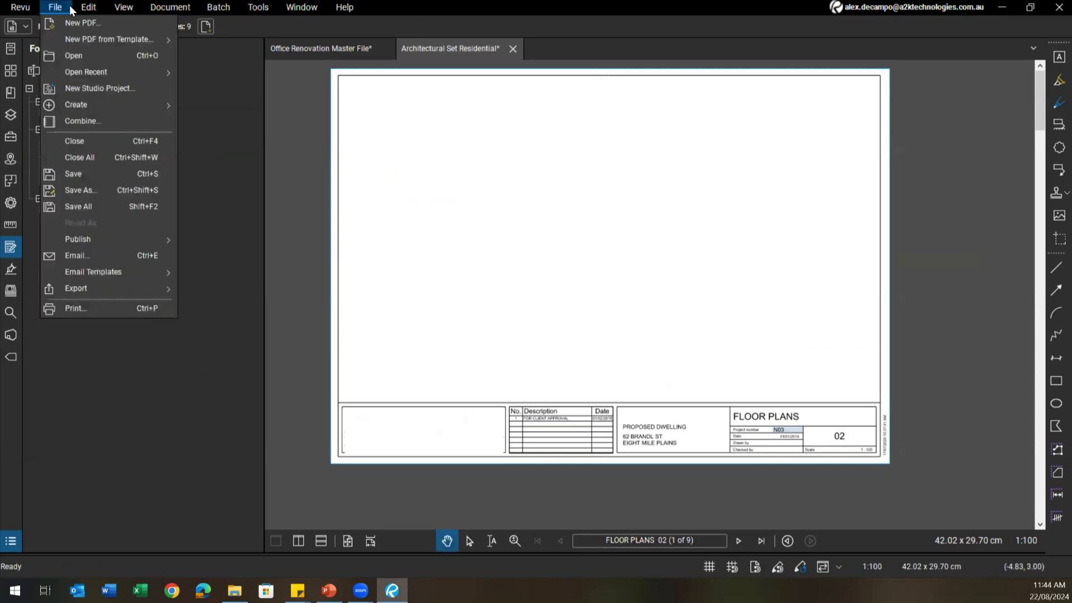
{"action": "left_click", "coordinate": [334, 186]}
{"action": "key", "text": "ctrl+z"}
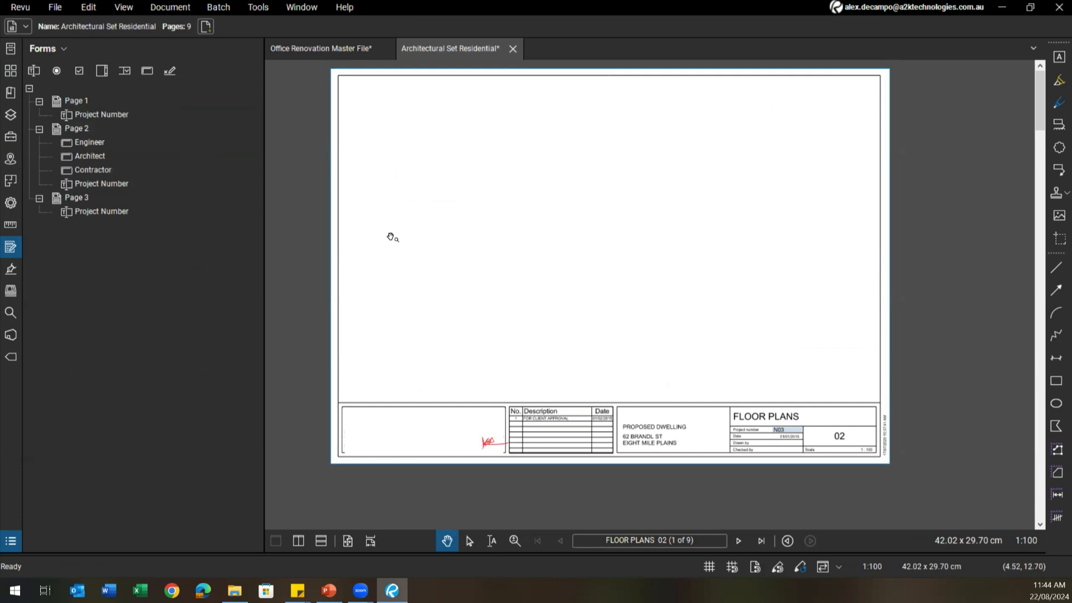
{"action": "key", "text": "ctrl+z"}
{"action": "mouse_move", "coordinate": [455, 300]}
{"action": "left_mouse_down"}
{"action": "mouse_move", "coordinate": [498, 311]}
{"action": "mouse_move", "coordinate": [447, 294]}
{"action": "mouse_move", "coordinate": [538, 351]}
{"action": "mouse_move", "coordinate": [499, 349]}
{"action": "left_mouse_up"}
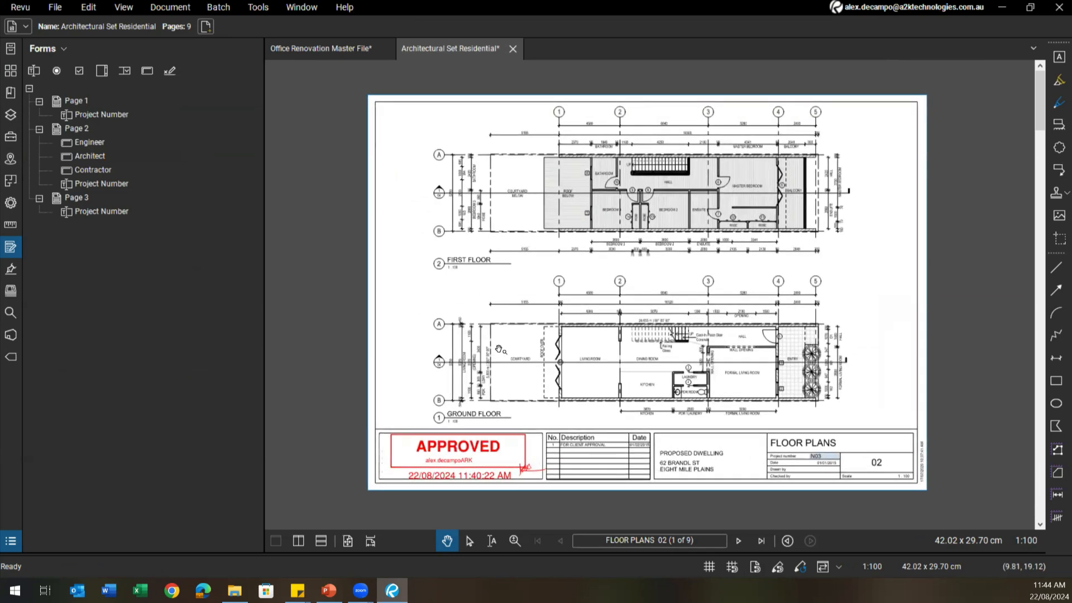
Switch to the PowerPoint deck, view the slide on quick PDF replacements and Visual Search, and return to Revu
{"action": "mouse_move", "coordinate": [329, 588]}
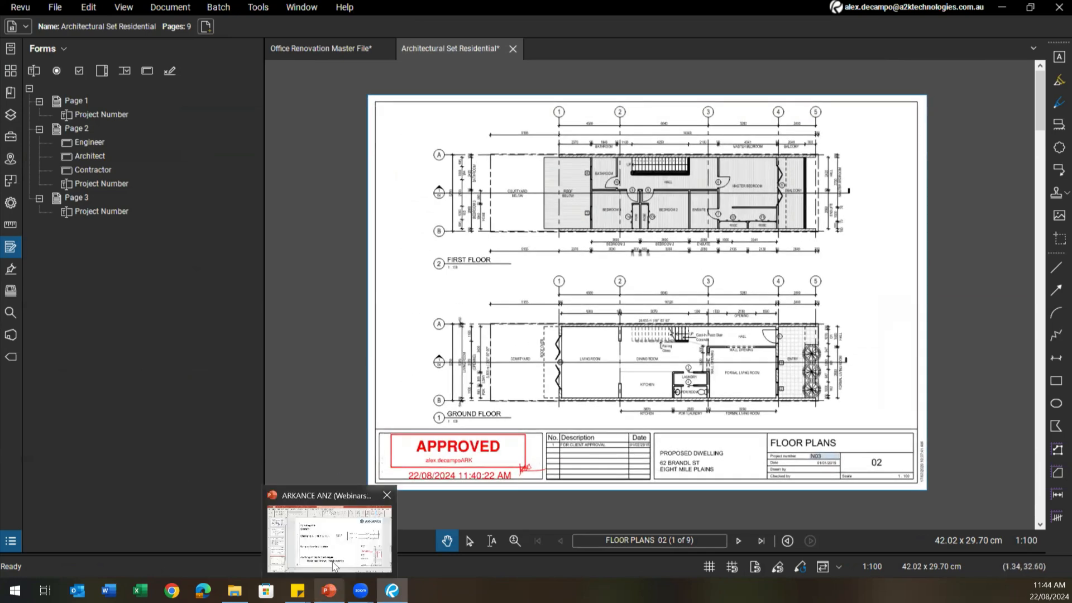
{"action": "left_click", "coordinate": [340, 525]}
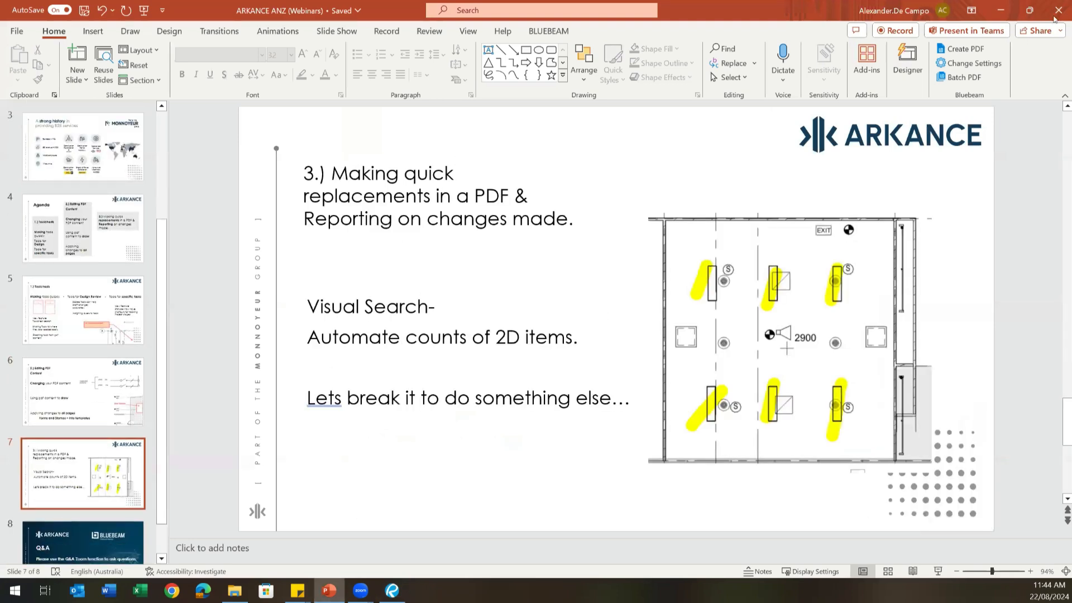
{"action": "left_click", "coordinate": [1000, 10]}
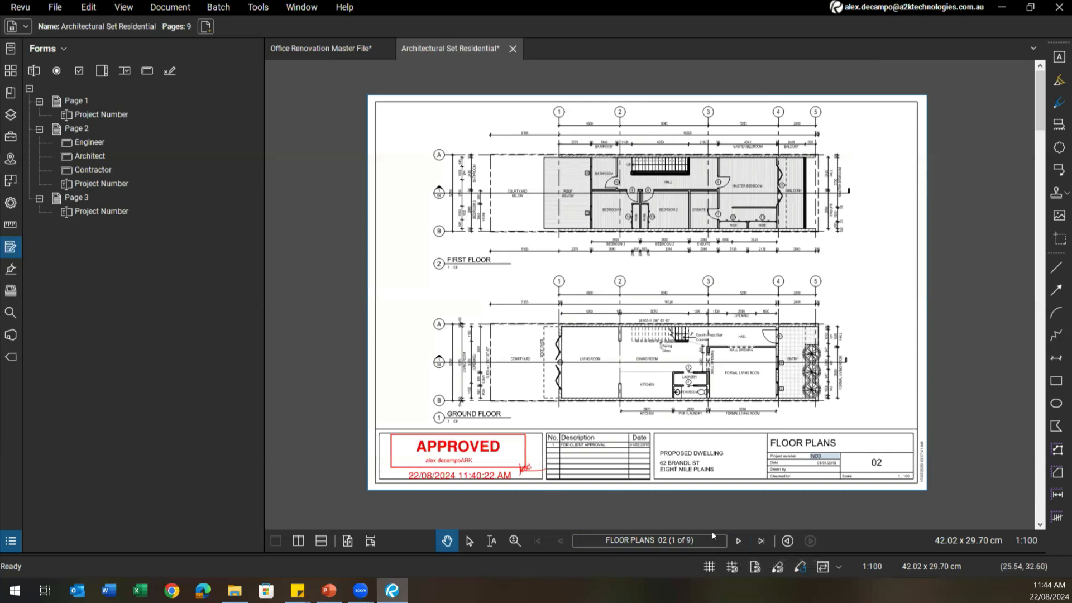
Go to the flagged location "Symbol Replace trick" in the Office Renovation Master File
{"action": "left_click", "coordinate": [303, 47]}
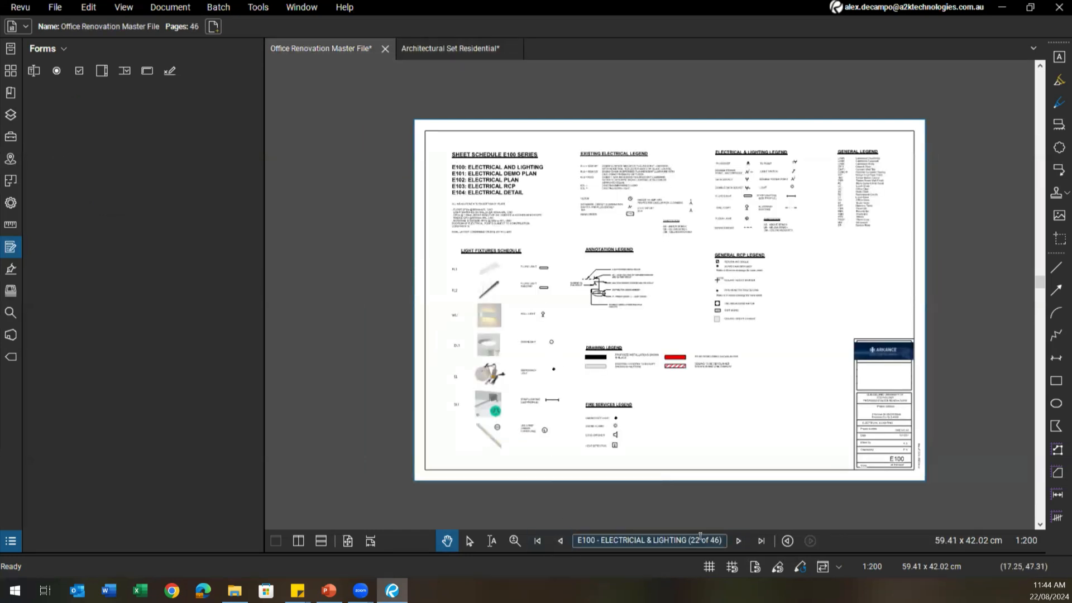
{"action": "left_click", "coordinate": [10, 356]}
{"action": "left_click", "coordinate": [69, 119]}
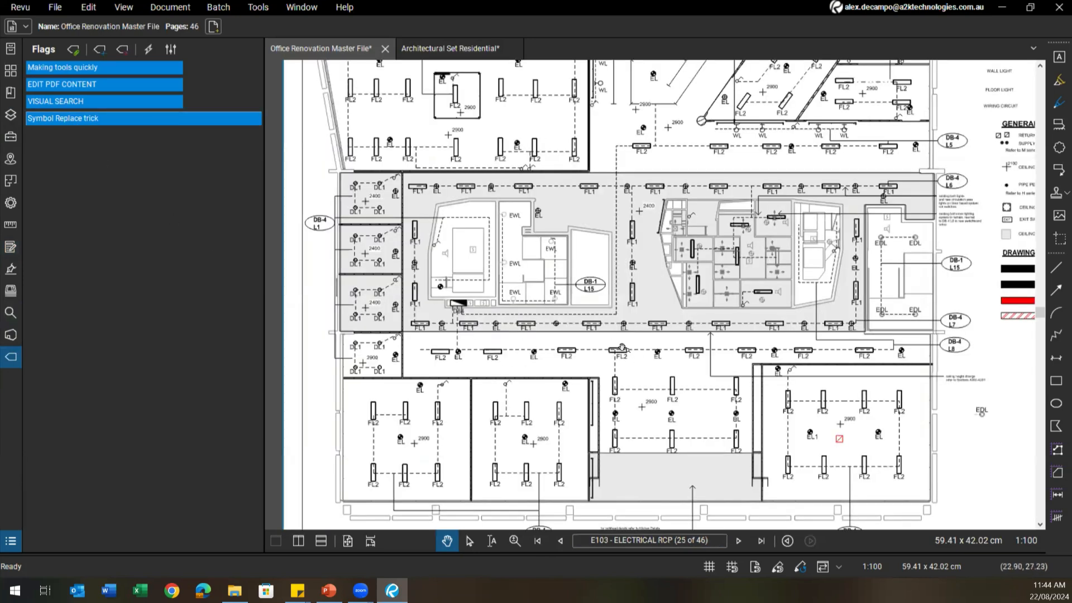
Examine the EL, EL1 and FL2 light symbols across the rooms of the E103 Electrical RCP sheet
{"action": "scroll", "coordinate": [825, 440], "scroll_direction": "up", "scroll_amount": 1}
{"action": "scroll", "coordinate": [783, 439], "scroll_direction": "up", "scroll_amount": 2}
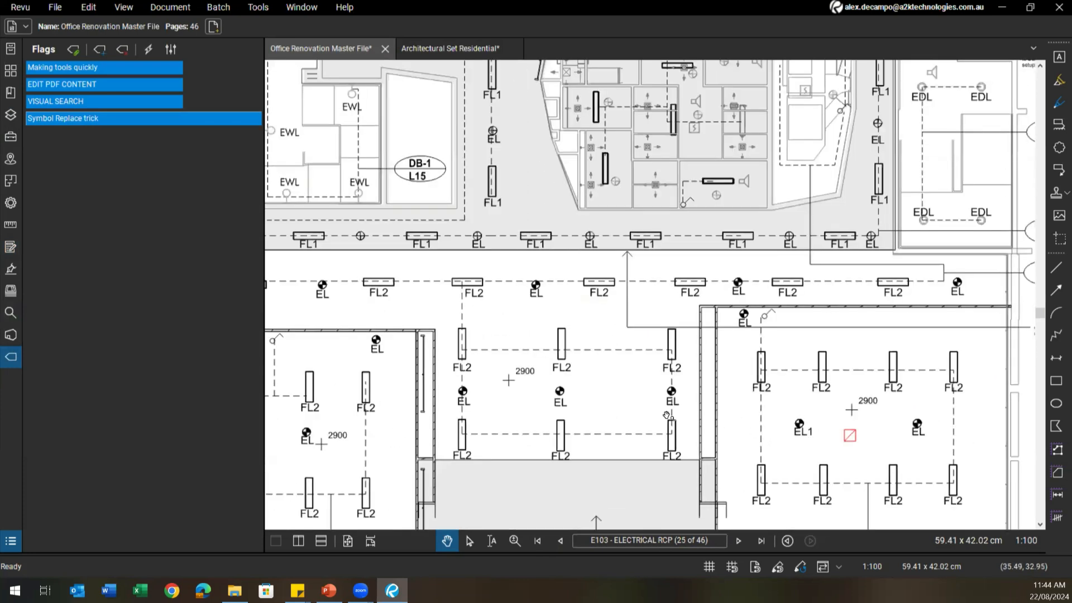
{"action": "left_click_drag", "start_coordinate": [614, 363], "coordinate": [669, 394]}
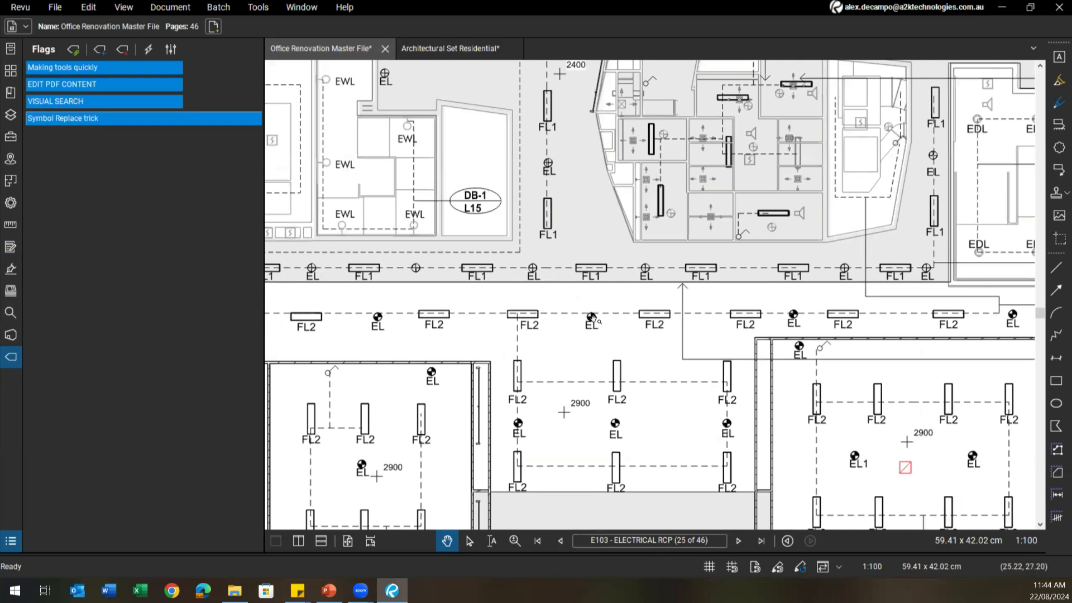
{"action": "scroll", "coordinate": [868, 460], "scroll_direction": "up", "scroll_amount": 2}
{"action": "scroll", "coordinate": [812, 461], "scroll_direction": "down", "scroll_amount": 1}
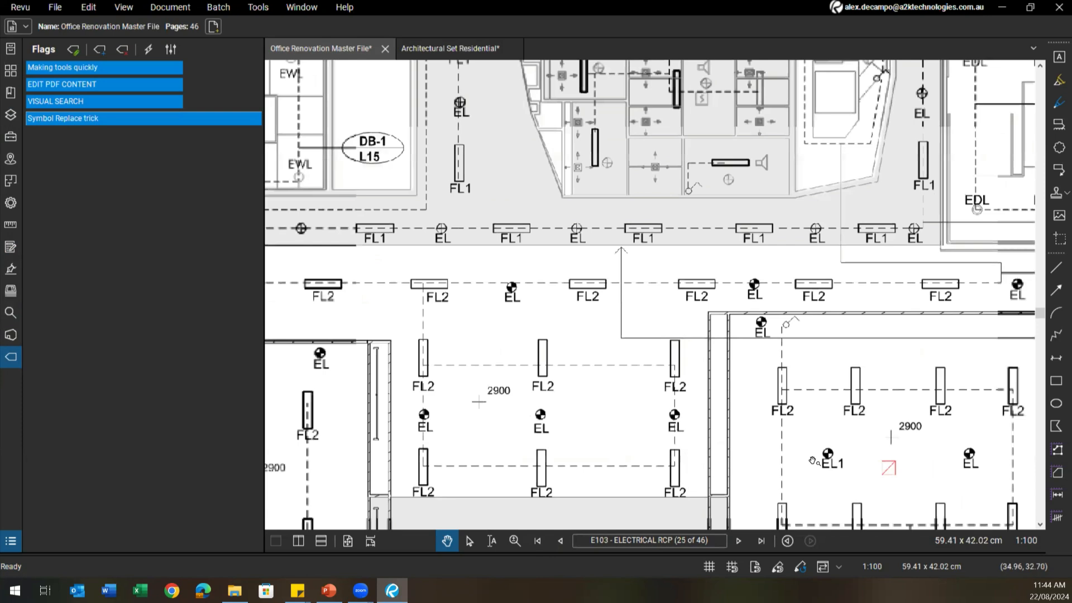
{"action": "scroll", "coordinate": [812, 461], "scroll_direction": "down", "scroll_amount": 3}
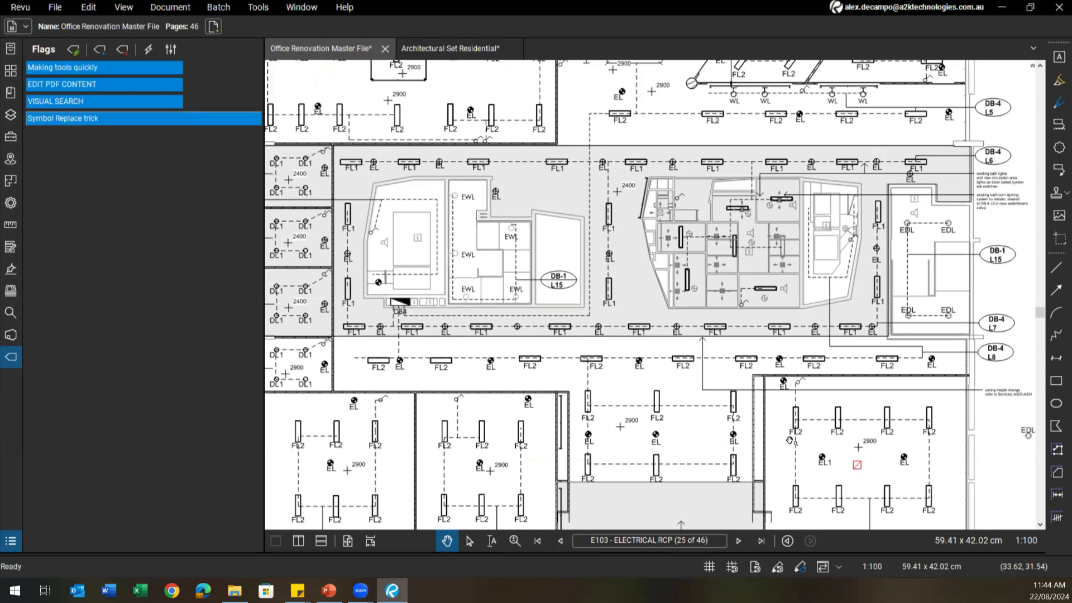
{"action": "left_click_drag", "start_coordinate": [775, 433], "coordinate": [794, 411]}
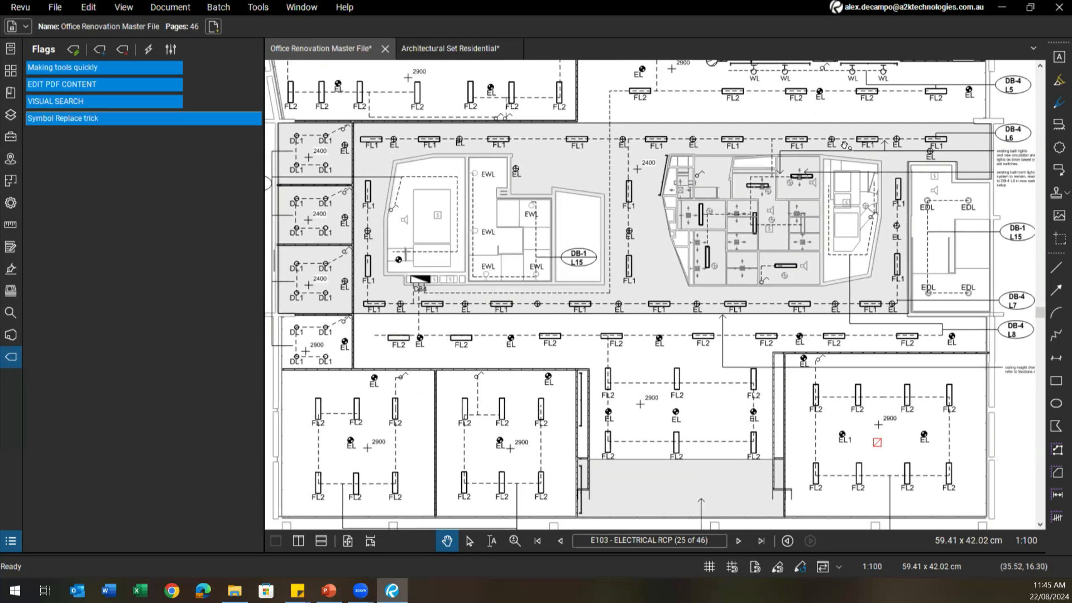
{"action": "scroll", "coordinate": [888, 474], "scroll_direction": "up", "scroll_amount": 5}
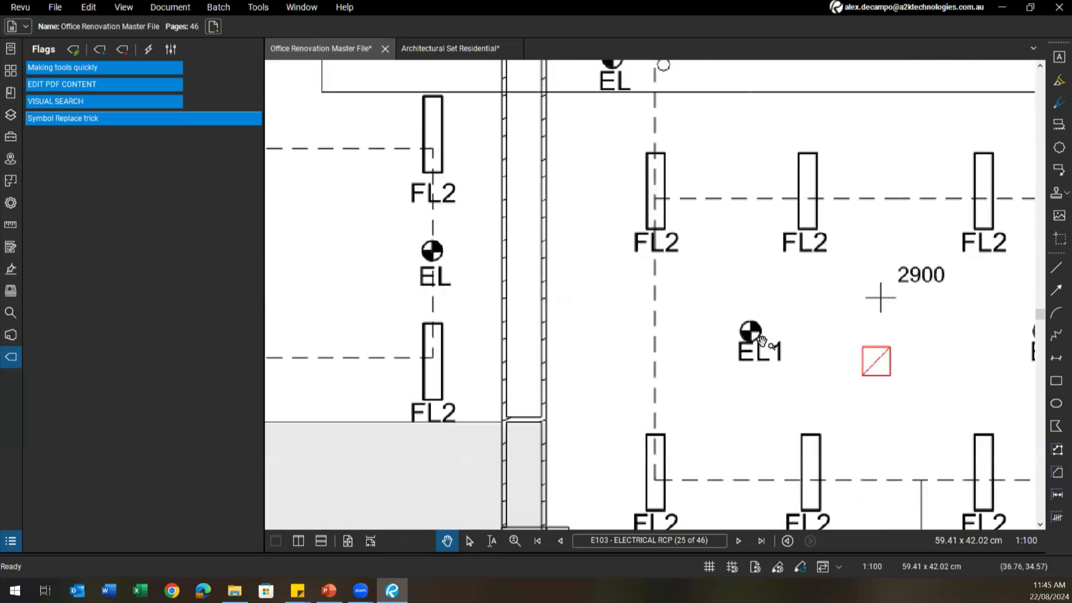
{"action": "scroll", "coordinate": [757, 340], "scroll_direction": "down", "scroll_amount": 2}
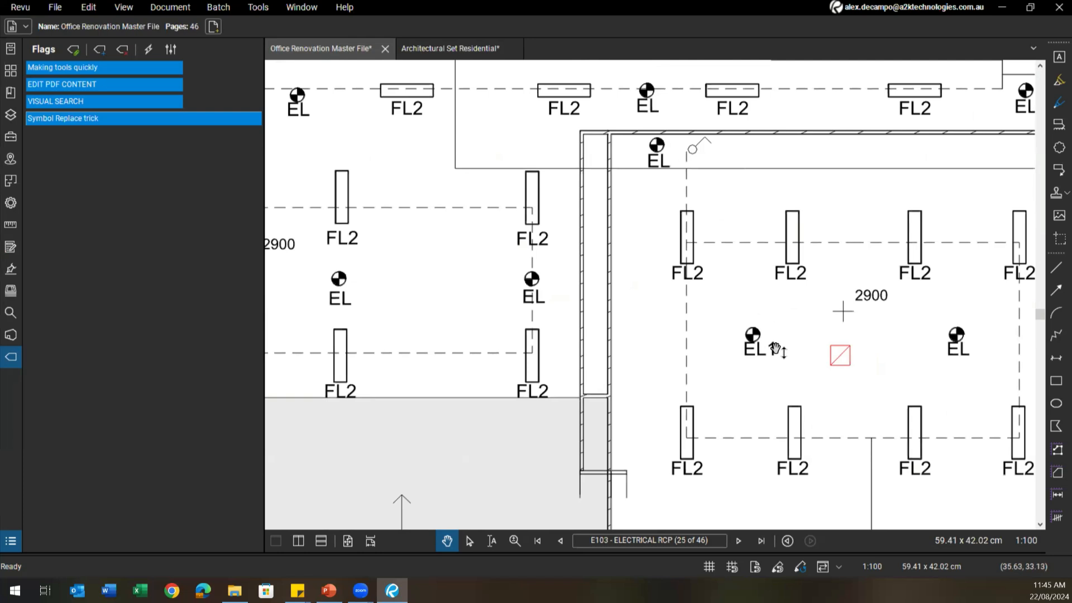
Take a snapshot of the EL1 symbol and its label and paste a copy beside the original
{"action": "scroll", "coordinate": [743, 324], "scroll_direction": "up", "scroll_amount": 4}
{"action": "key", "text": "g"}
{"action": "left_click_drag", "start_coordinate": [720, 277], "coordinate": [807, 354]}
{"action": "key", "text": "ctrl+v"}
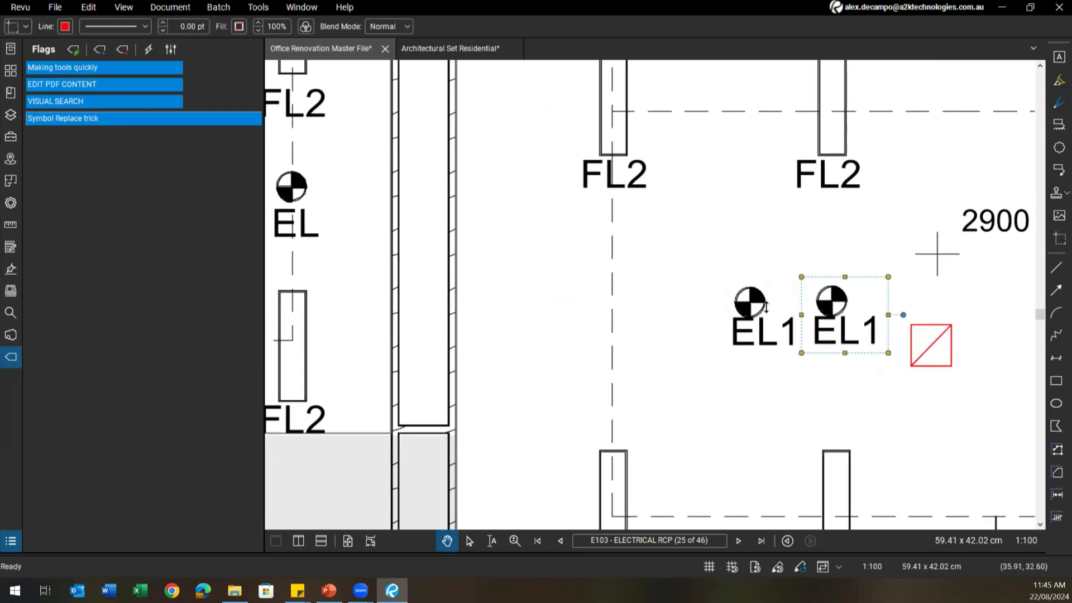
Add the pasted EL1 snapshot to the My Tools tool set
{"action": "scroll", "coordinate": [759, 307], "scroll_direction": "down", "scroll_amount": 2}
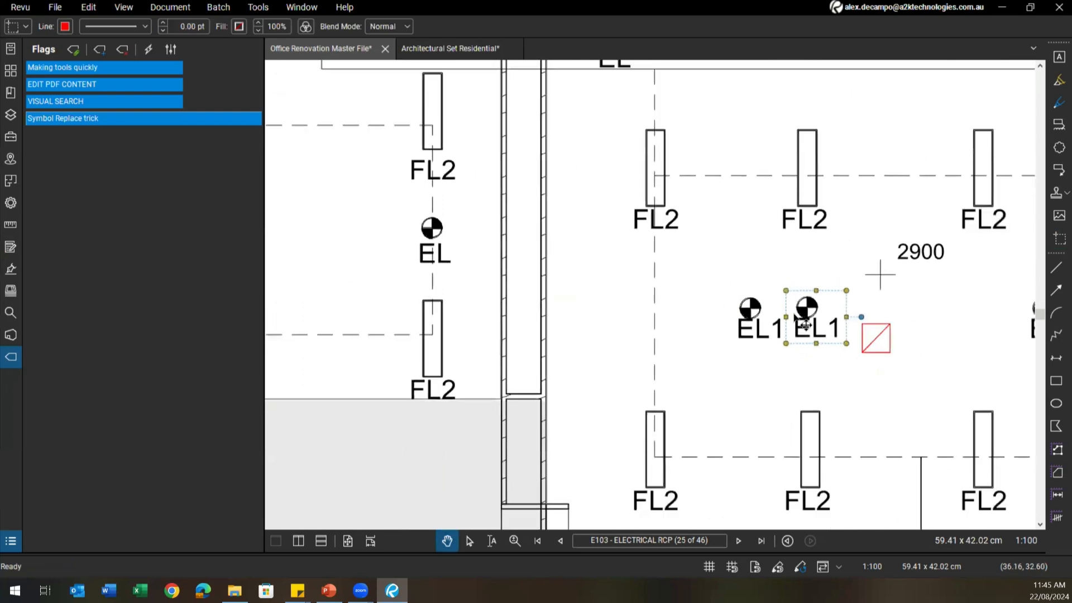
{"action": "right_click", "coordinate": [805, 324]}
{"action": "mouse_move", "coordinate": [862, 517]}
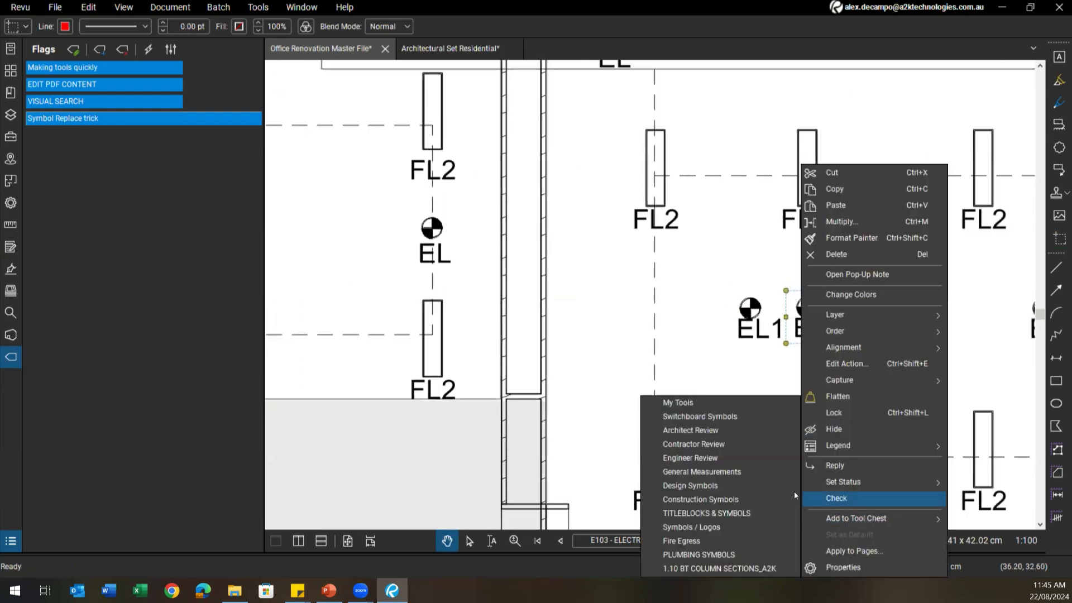
{"action": "left_click", "coordinate": [676, 402]}
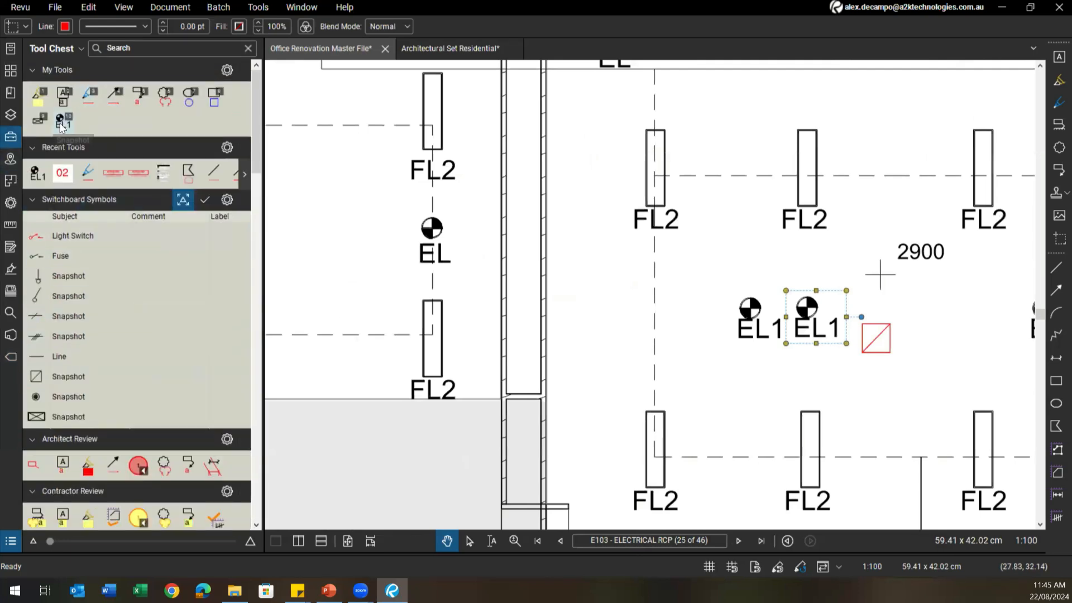
Give the saved EL1 snapshot tool a white fill and place it over two EL symbols in the upper FL2 light row
{"action": "left_click", "coordinate": [61, 126]}
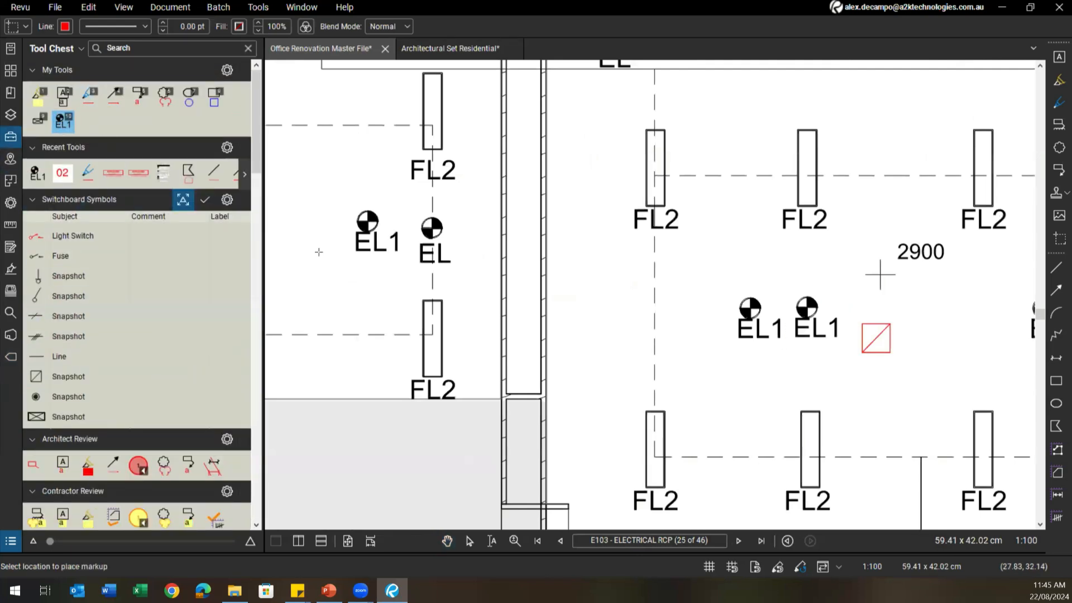
{"action": "scroll", "coordinate": [660, 221], "scroll_direction": "down", "scroll_amount": 3}
{"action": "left_click_drag", "start_coordinate": [509, 211], "coordinate": [552, 236]}
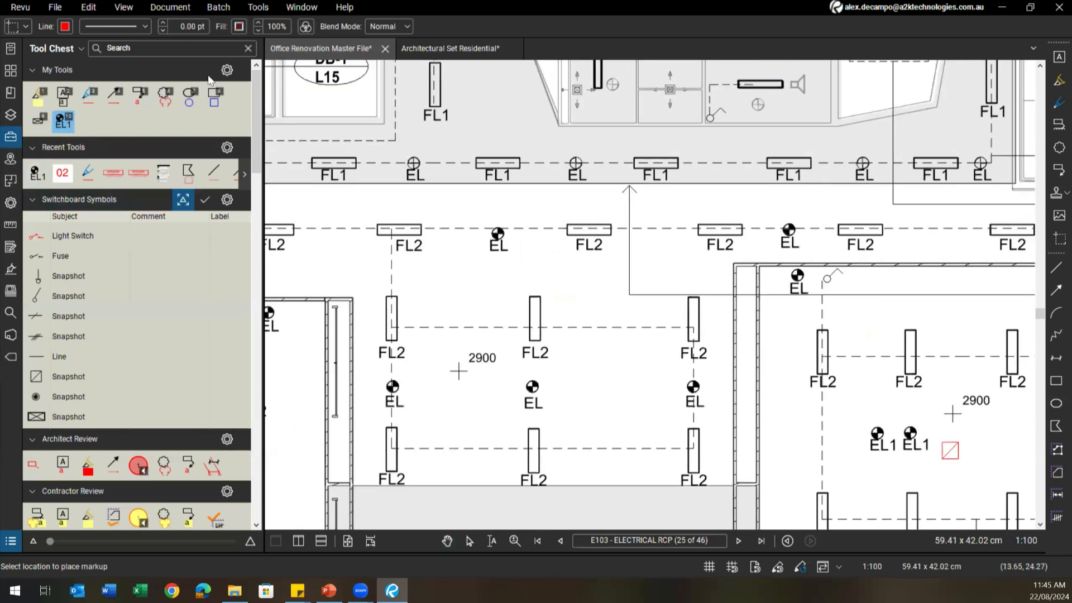
{"action": "left_click", "coordinate": [239, 28]}
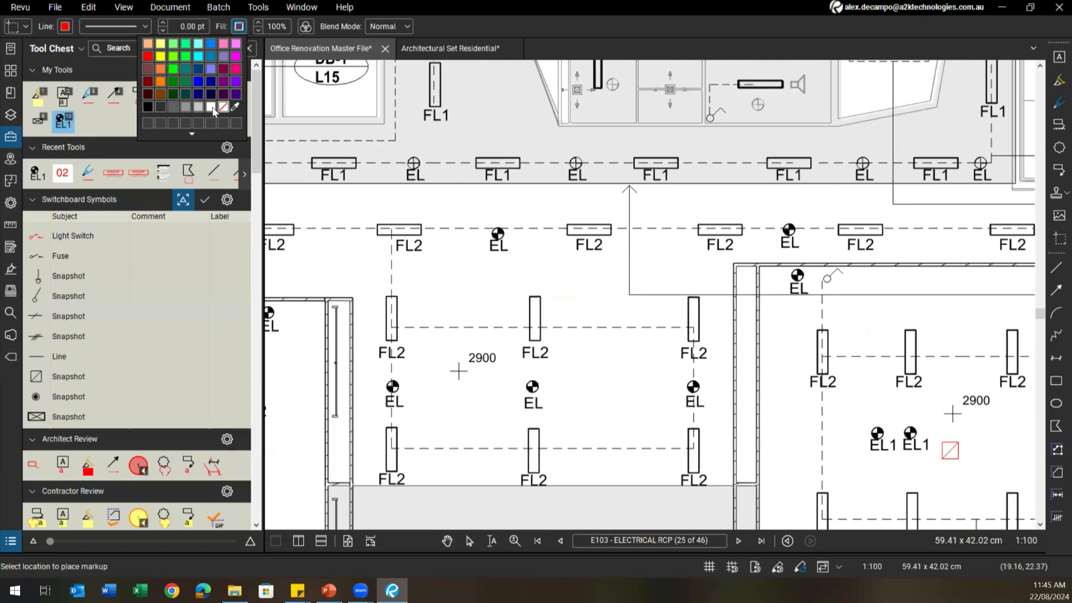
{"action": "left_click", "coordinate": [481, 255]}
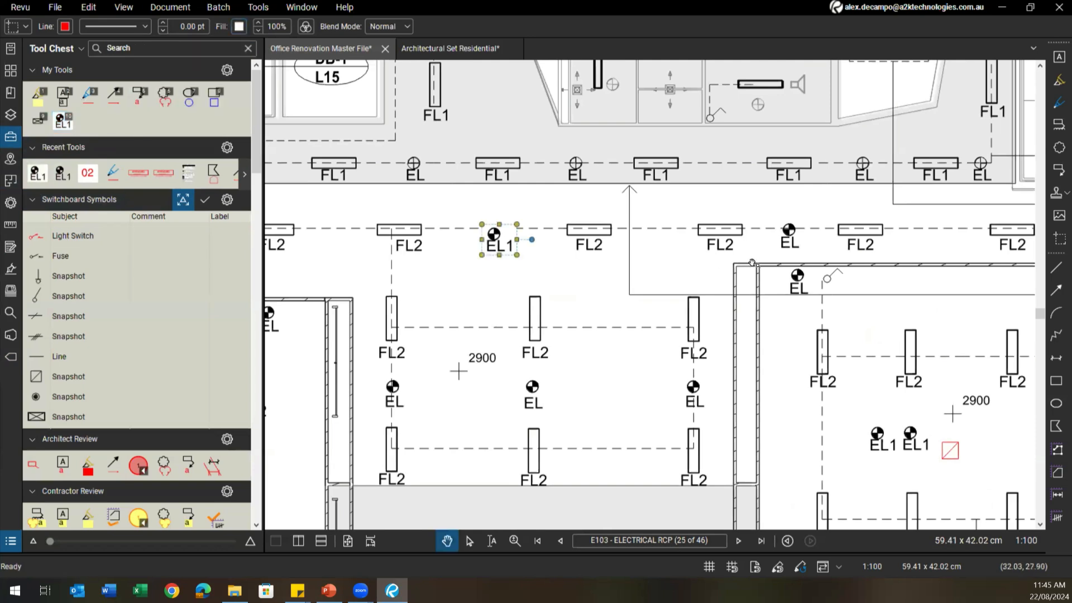
{"action": "left_click", "coordinate": [63, 120]}
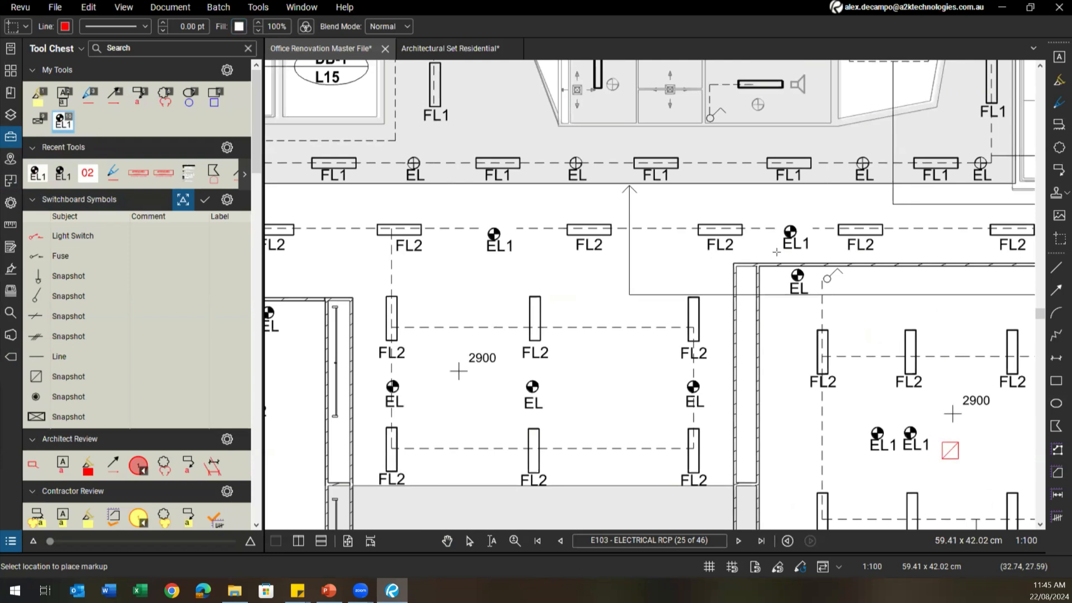
{"action": "left_click", "coordinate": [776, 253]}
Delete both EL1 snapshots placed over the EL symbols in the FL2 light row
{"action": "scroll", "coordinate": [773, 253], "scroll_direction": "down", "scroll_amount": 1}
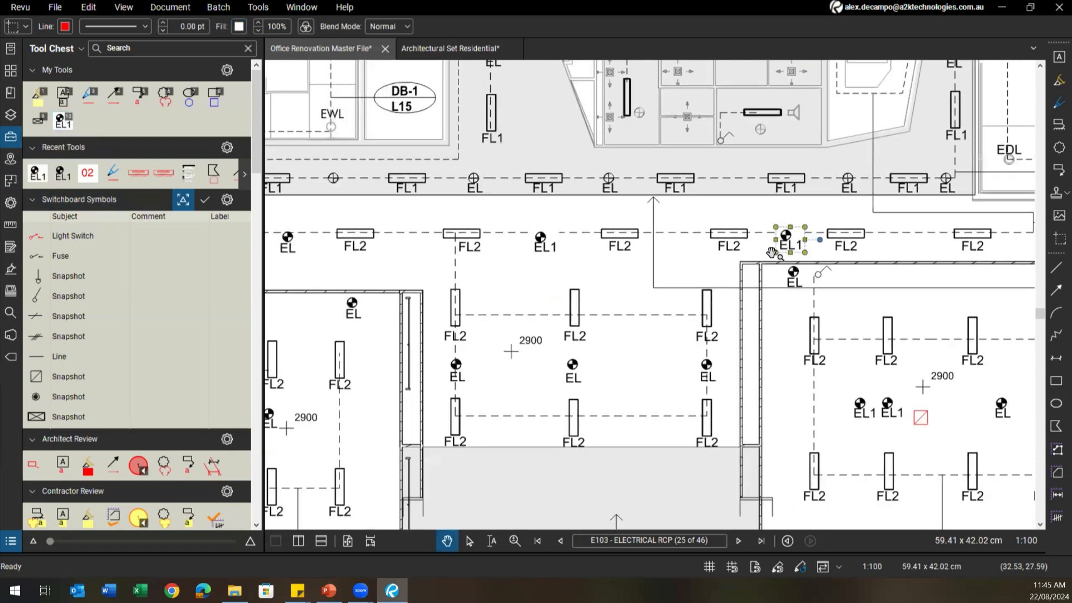
{"action": "key", "text": "Delete"}
{"action": "key", "text": "Delete"}
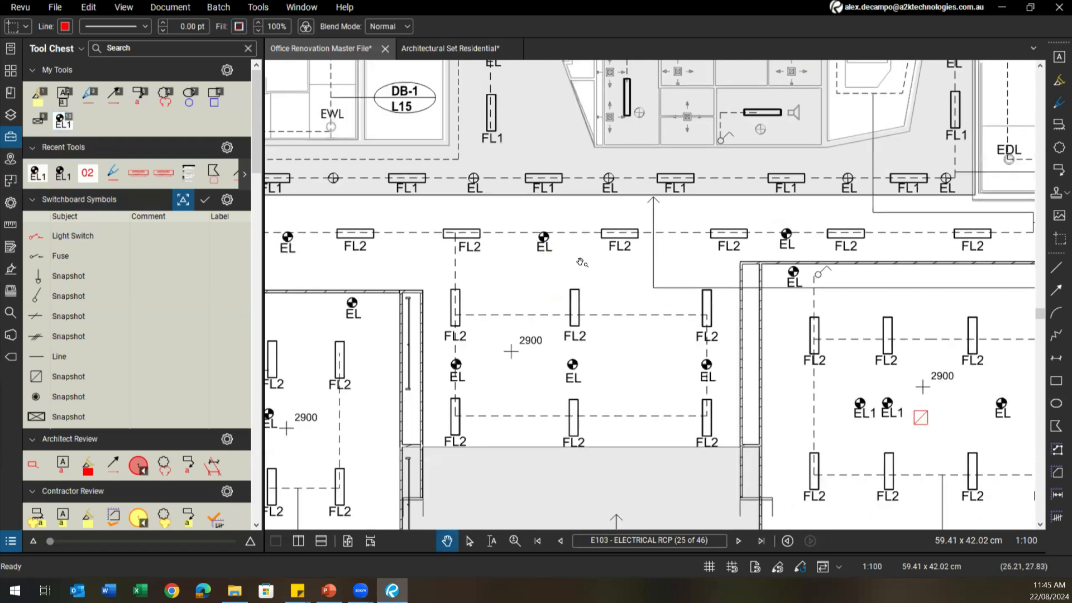
Create a count tool from the saved EL1 snapshot and place its first count over an EL symbol in the FL2 light row
{"action": "right_click", "coordinate": [70, 126]}
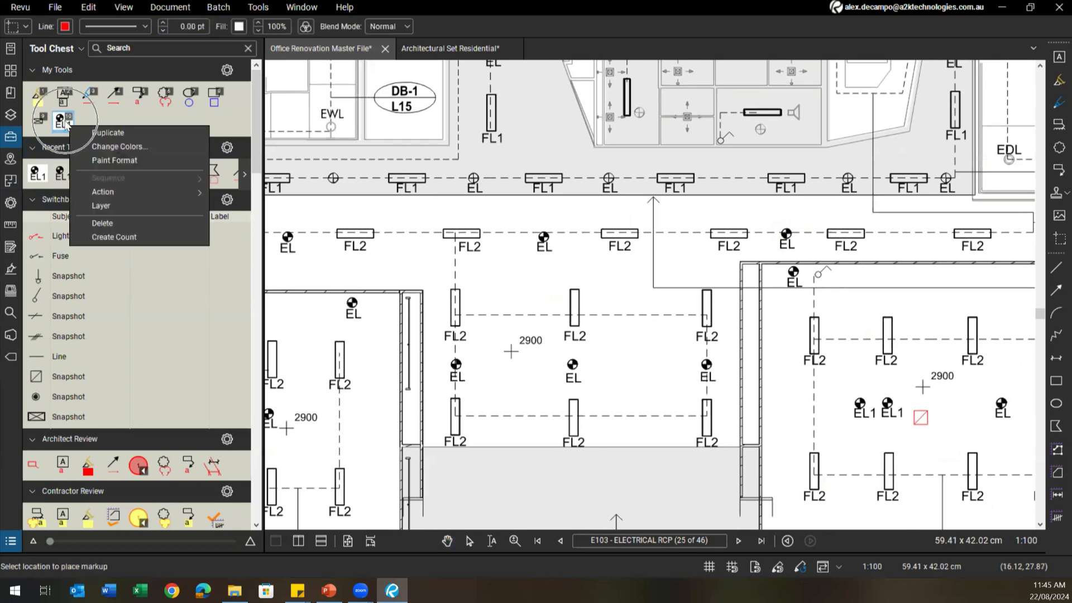
{"action": "left_click", "coordinate": [113, 237]}
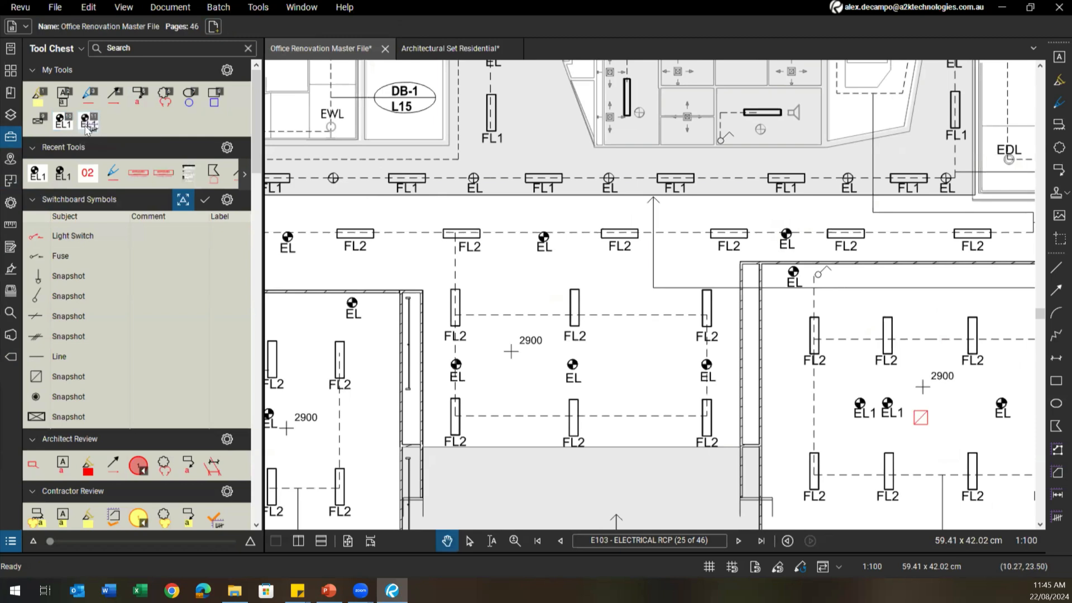
{"action": "left_click", "coordinate": [87, 123]}
{"action": "left_click", "coordinate": [537, 236]}
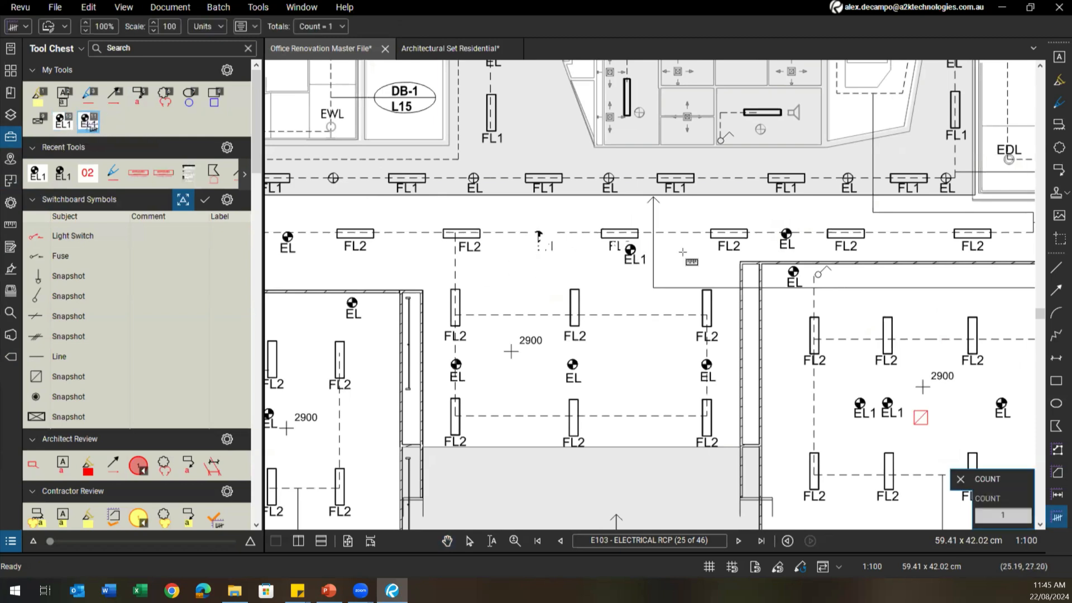
Add EL1 counts over two more EL symbols in the FL2 light row and delete the whole count
{"action": "left_click", "coordinate": [783, 235]}
{"action": "left_click", "coordinate": [274, 229]}
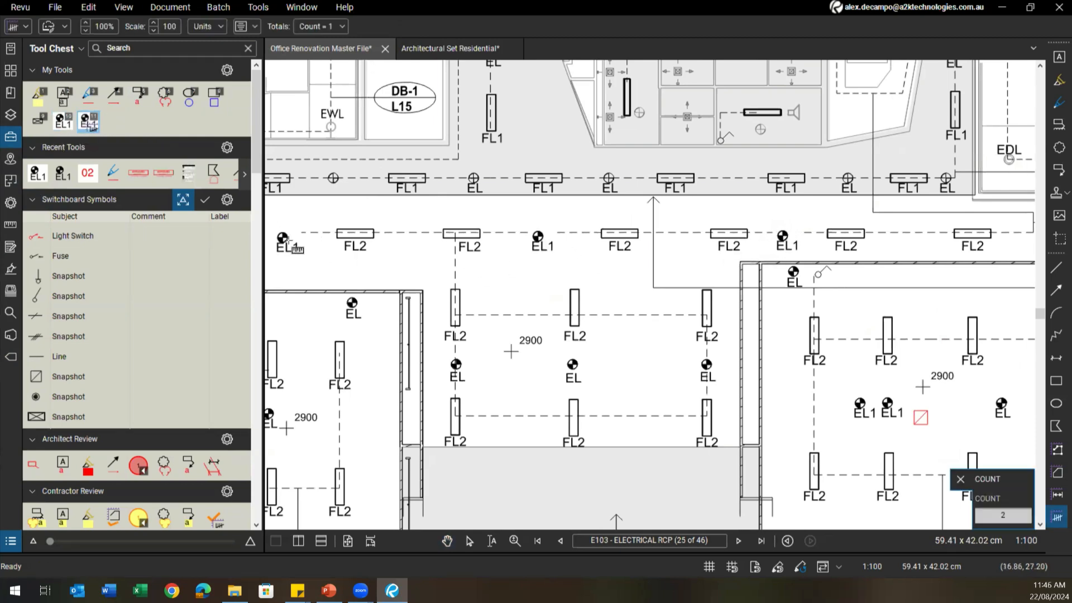
{"action": "scroll", "coordinate": [358, 257], "scroll_direction": "down", "scroll_amount": 2}
{"action": "key", "text": "Escape"}
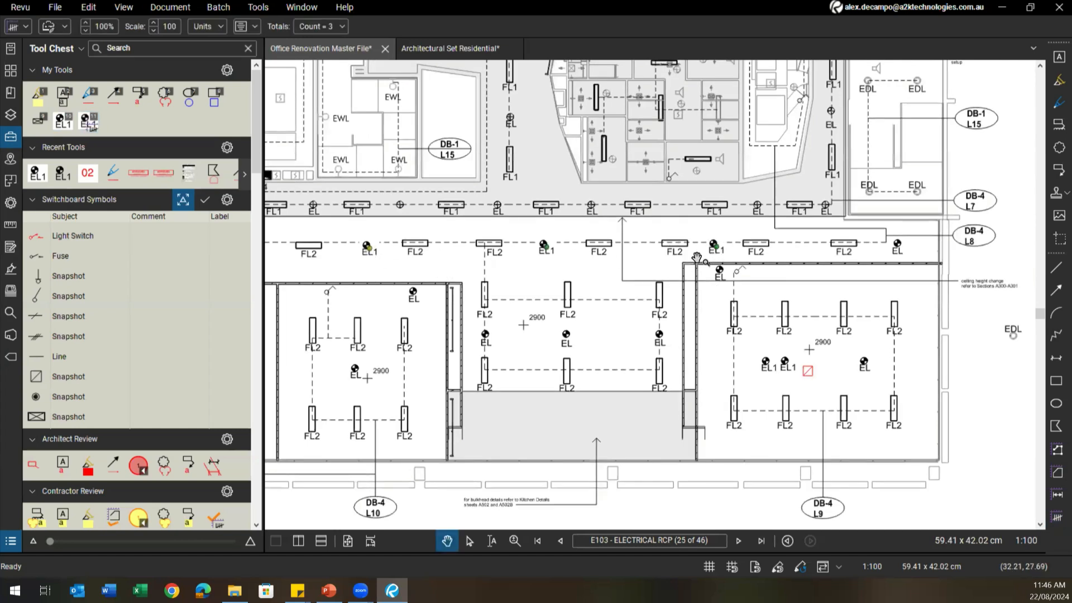
{"action": "key", "text": "Delete"}
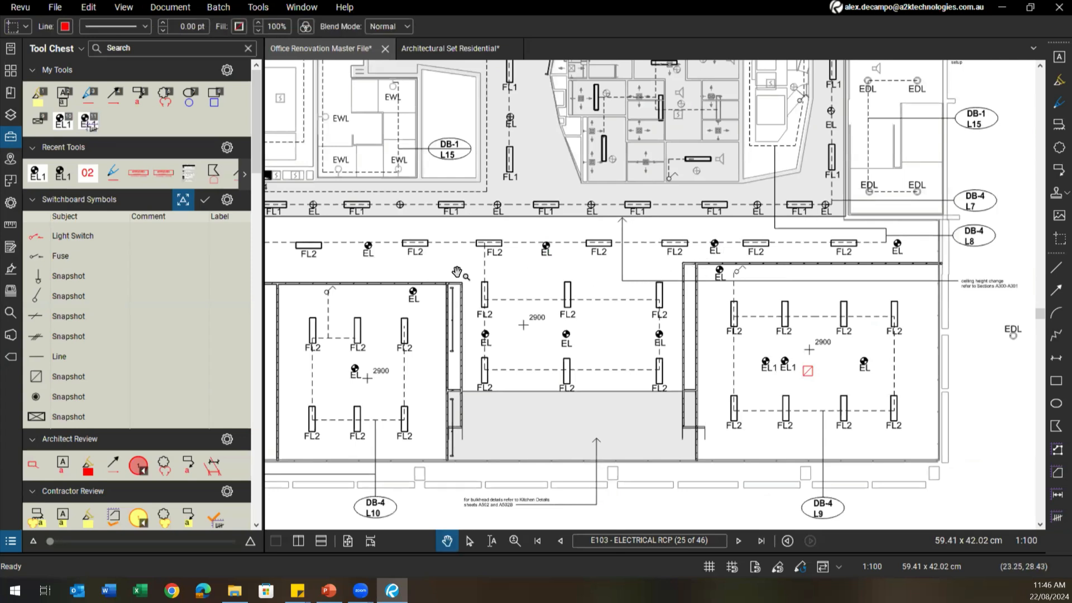
Capture the EL symbol at the far right end of the FL2 light row as the visual search image and enable fine detail searching
{"action": "left_click", "coordinate": [9, 316]}
{"action": "scroll", "coordinate": [202, 289], "scroll_direction": "up", "scroll_amount": 1}
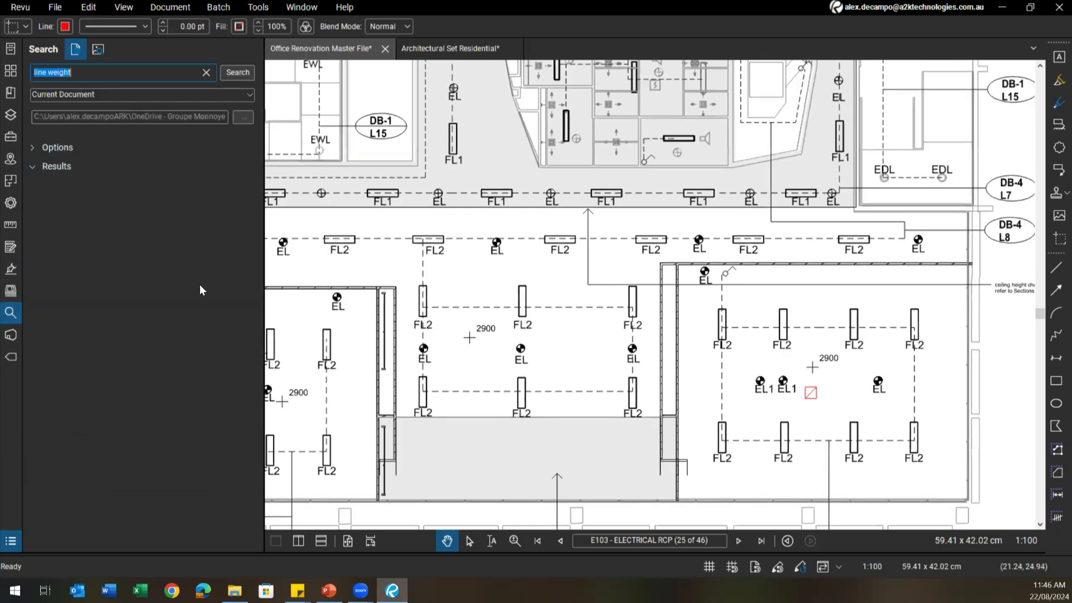
{"action": "left_click", "coordinate": [96, 51]}
{"action": "left_click", "coordinate": [96, 51]}
{"action": "scroll", "coordinate": [843, 261], "scroll_direction": "up", "scroll_amount": 1}
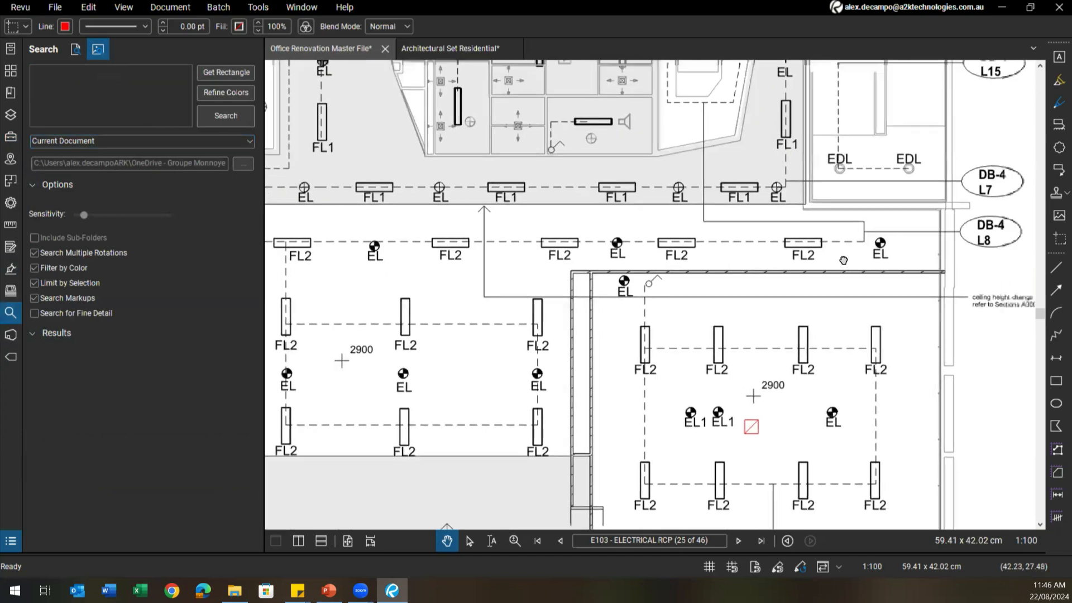
{"action": "left_click_drag", "start_coordinate": [882, 249], "coordinate": [756, 255]}
{"action": "scroll", "coordinate": [756, 255], "scroll_direction": "up", "scroll_amount": 5}
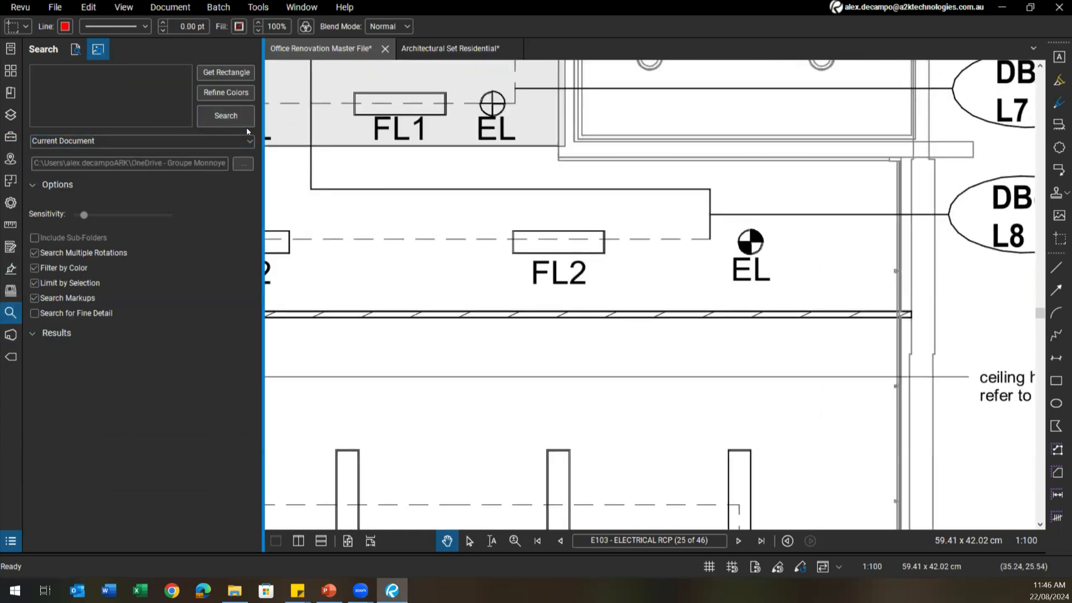
{"action": "left_click", "coordinate": [204, 77]}
{"action": "scroll", "coordinate": [720, 218], "scroll_direction": "up", "scroll_amount": 1}
{"action": "left_click_drag", "start_coordinate": [714, 221], "coordinate": [785, 302]}
{"action": "left_click", "coordinate": [223, 118]}
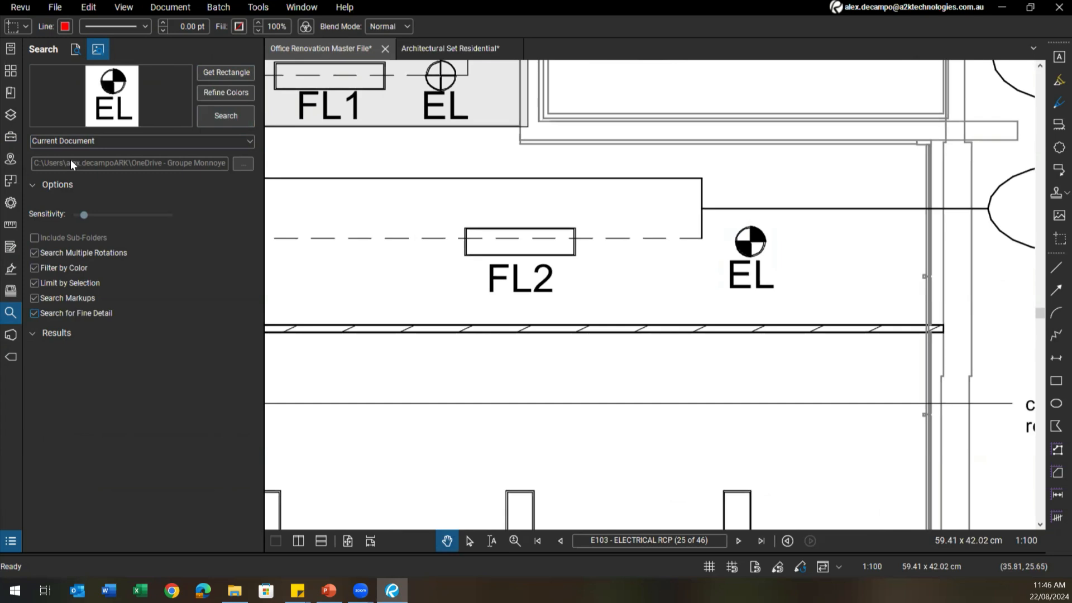
Limit the visual search to the current page, E103 - ELECTRICAL RCP, and run it for the EL symbol
{"action": "left_click", "coordinate": [111, 141]}
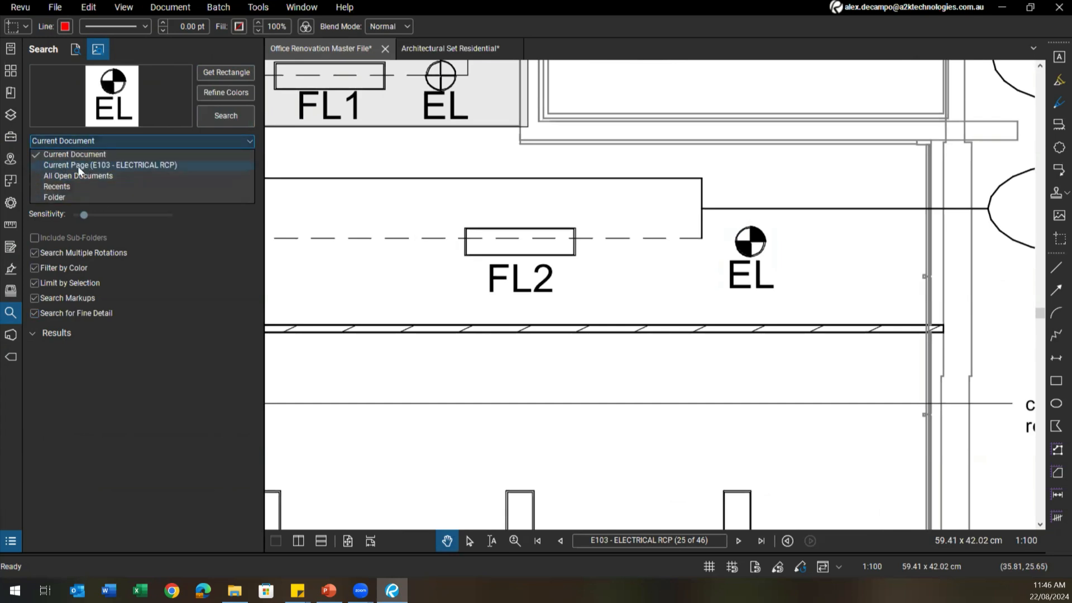
{"action": "left_click", "coordinate": [78, 165]}
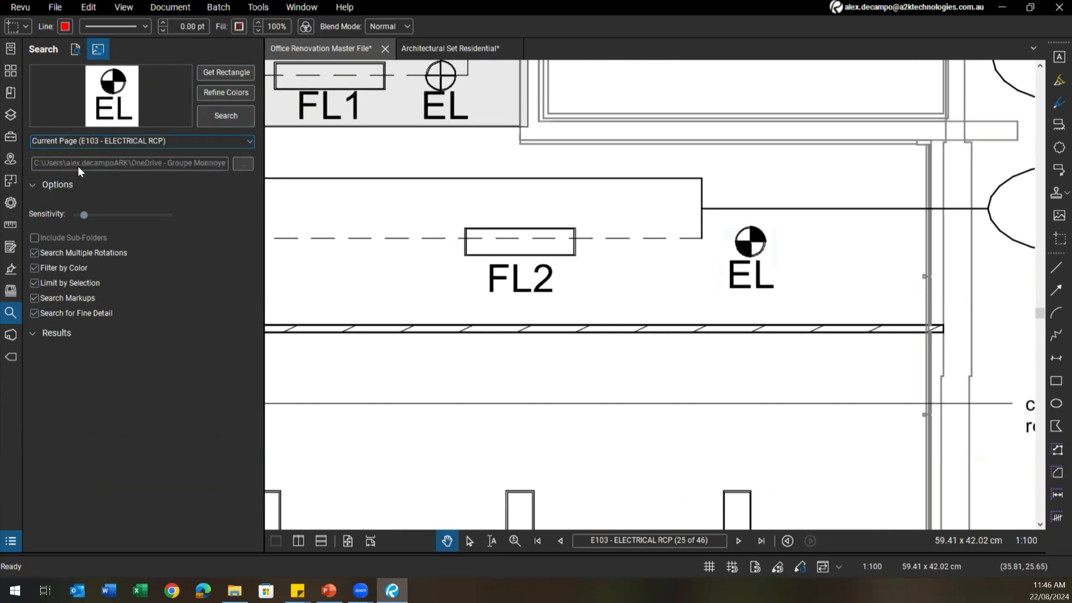
{"action": "left_click", "coordinate": [241, 113]}
{"action": "scroll", "coordinate": [505, 258], "scroll_direction": "down", "scroll_amount": 6}
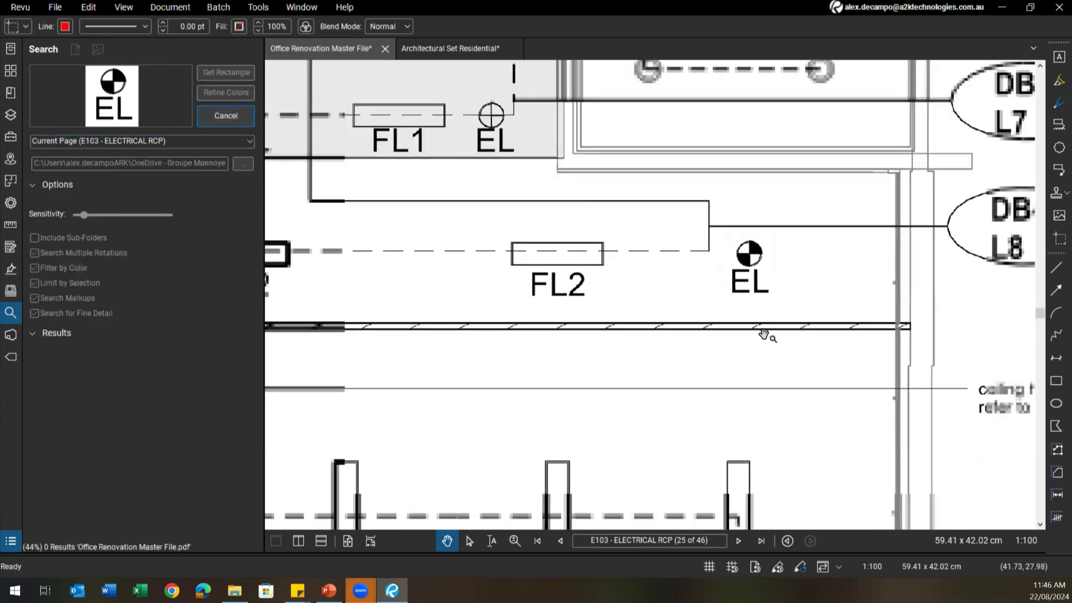
{"action": "scroll", "coordinate": [321, 242], "scroll_direction": "down", "scroll_amount": 2}
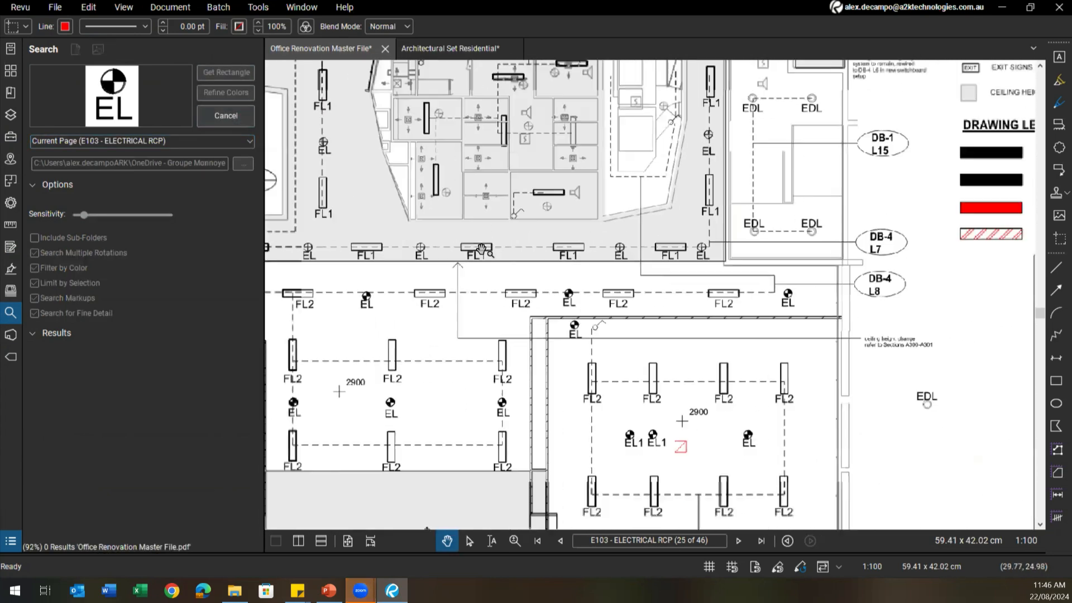
Mark all EL search results as checked and review the matched symbols in the list
{"action": "scroll", "coordinate": [133, 397], "scroll_direction": "down", "scroll_amount": 10}
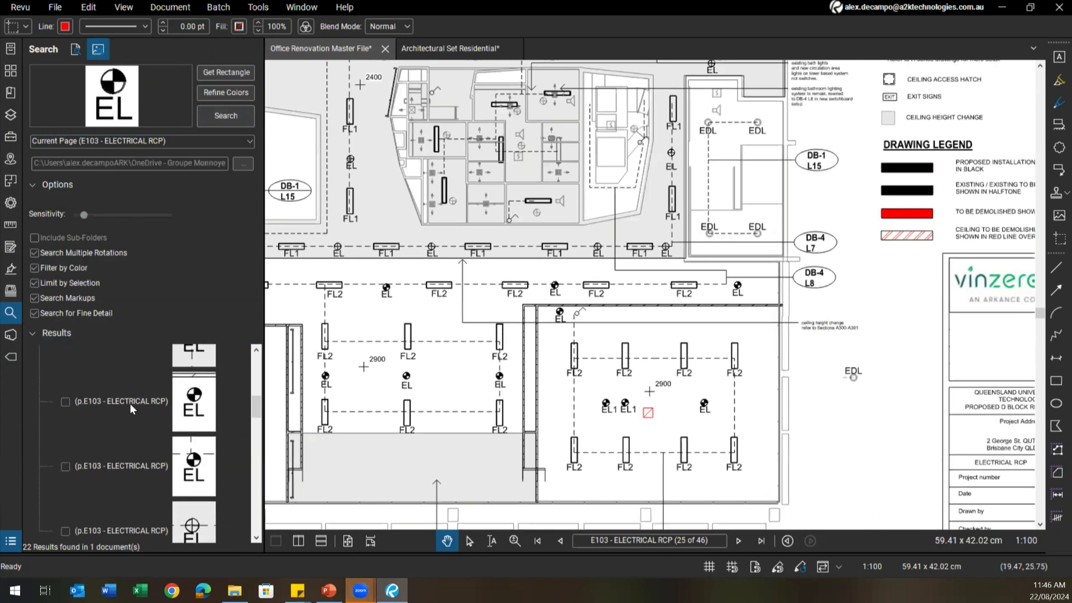
{"action": "left_click_drag", "start_coordinate": [254, 520], "coordinate": [243, 360]}
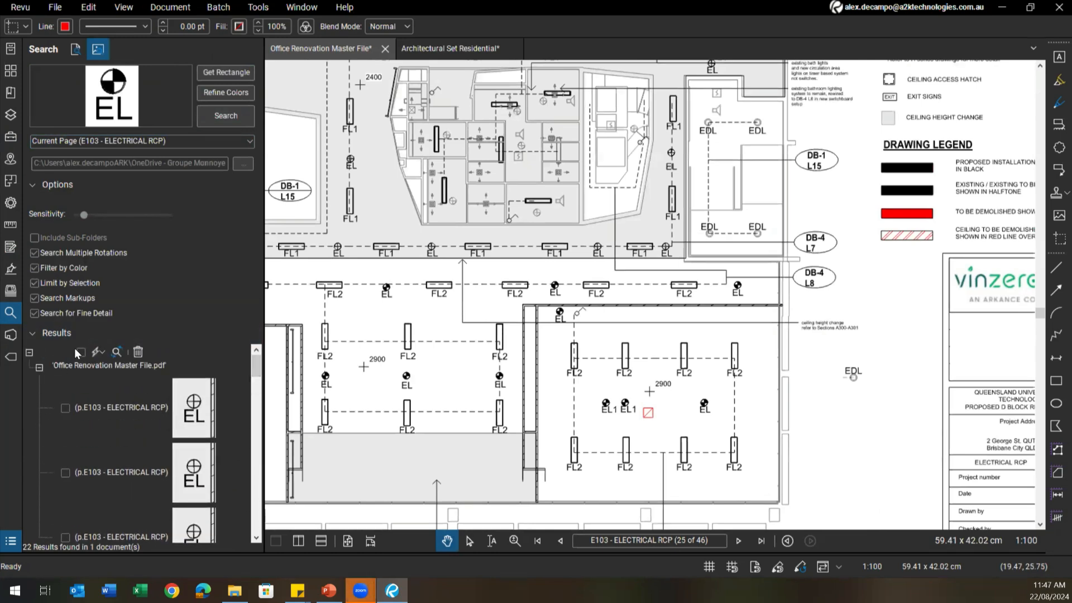
{"action": "left_click", "coordinate": [80, 352]}
{"action": "scroll", "coordinate": [70, 416], "scroll_direction": "down", "scroll_amount": 1}
{"action": "scroll", "coordinate": [70, 416], "scroll_direction": "down", "scroll_amount": 6}
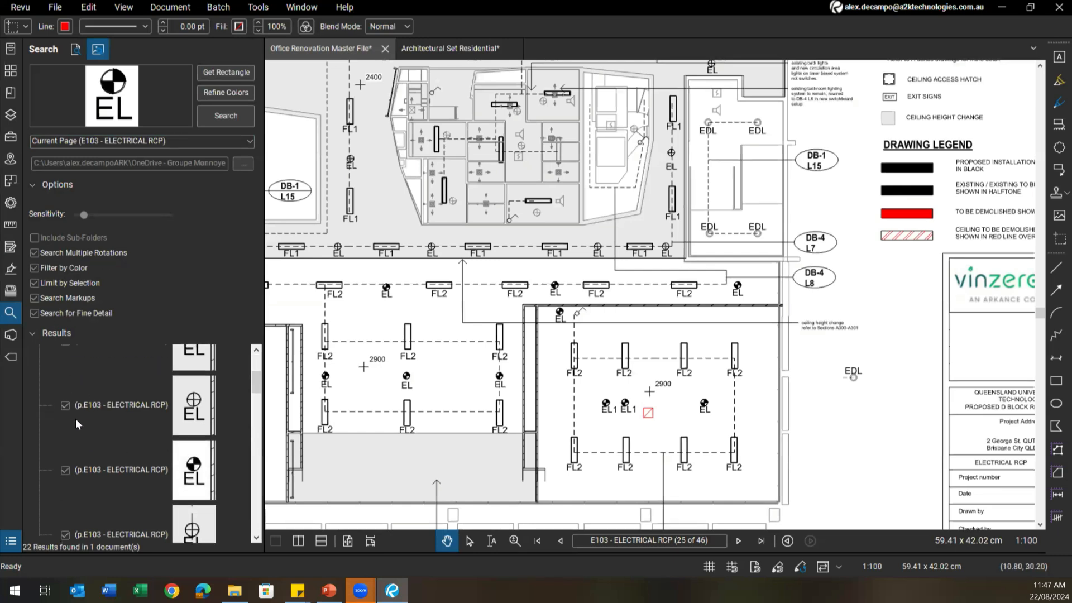
{"action": "scroll", "coordinate": [95, 407], "scroll_direction": "down", "scroll_amount": 2}
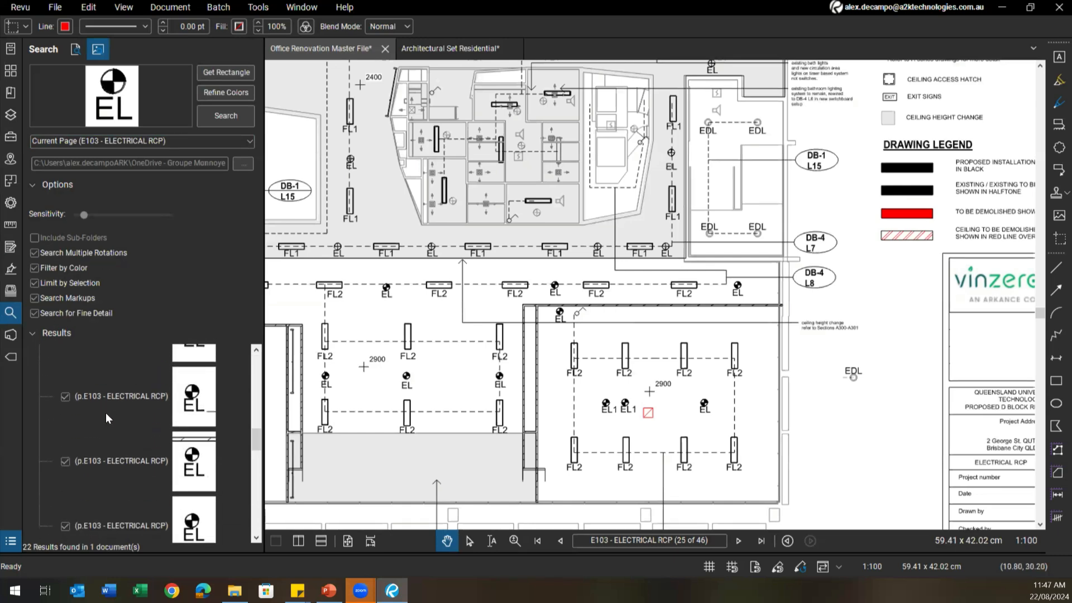
{"action": "scroll", "coordinate": [156, 457], "scroll_direction": "down", "scroll_amount": 2}
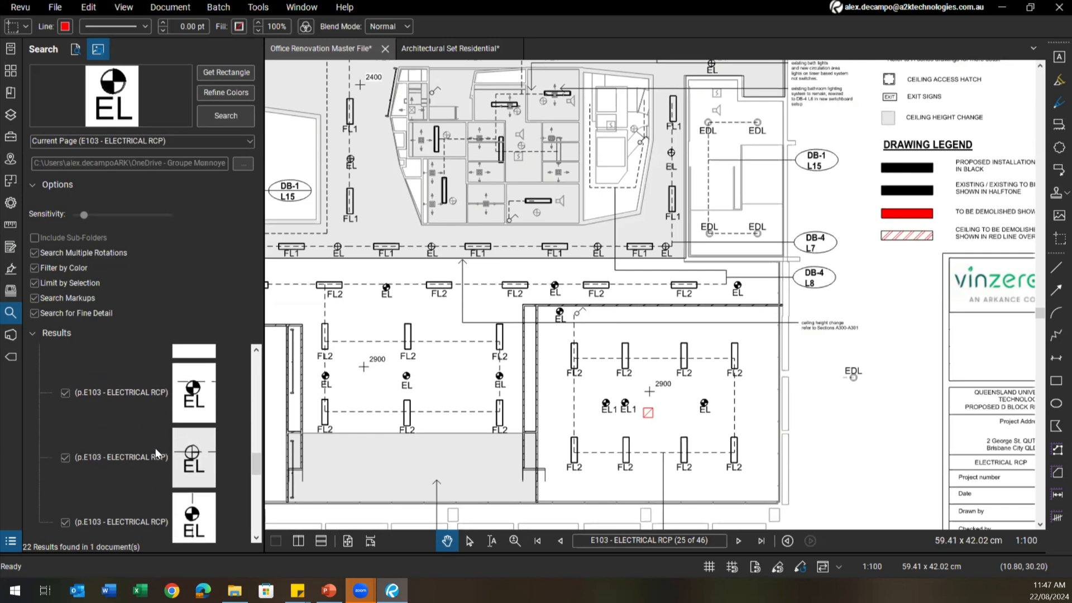
{"action": "left_click", "coordinate": [65, 457]}
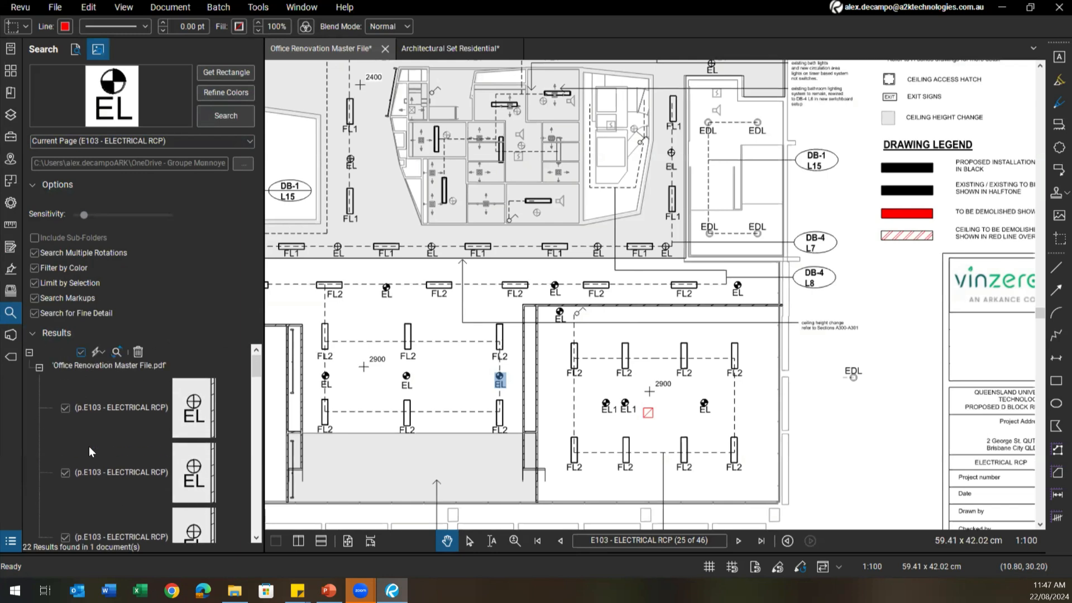
Apply the EL1 count measurement from My Tools to all checked search results
{"action": "left_click", "coordinate": [99, 351]}
{"action": "left_click", "coordinate": [99, 350]}
{"action": "mouse_move", "coordinate": [135, 403]}
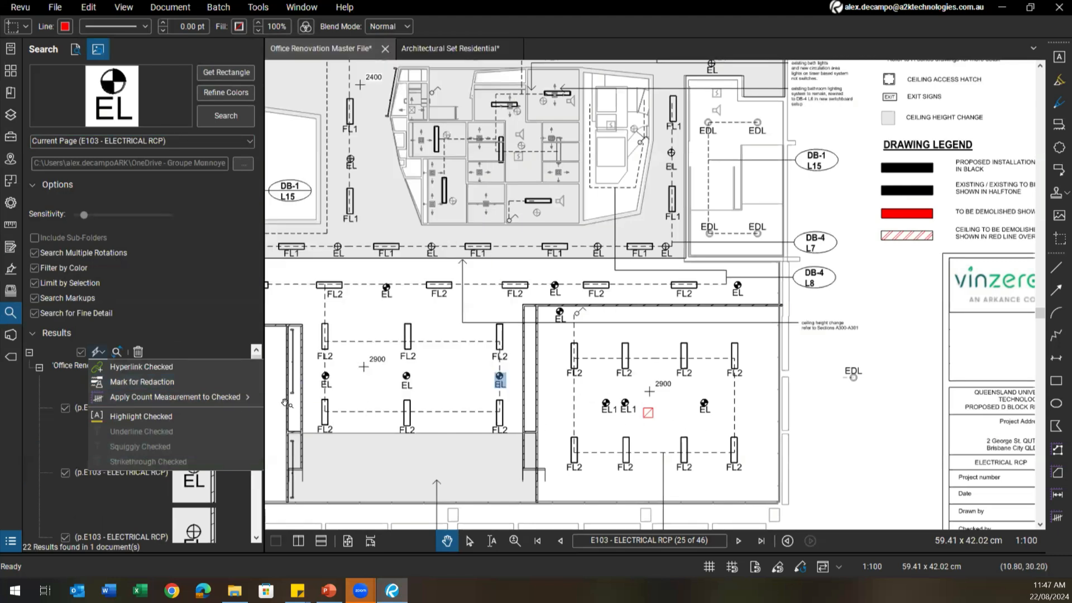
{"action": "mouse_move", "coordinate": [236, 400]}
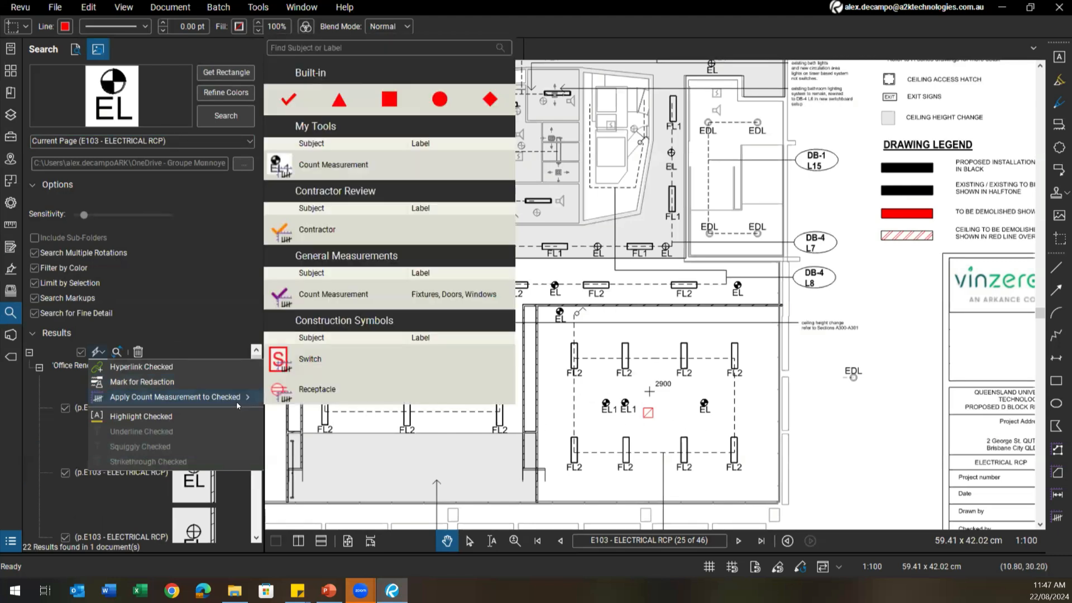
{"action": "left_click", "coordinate": [335, 171]}
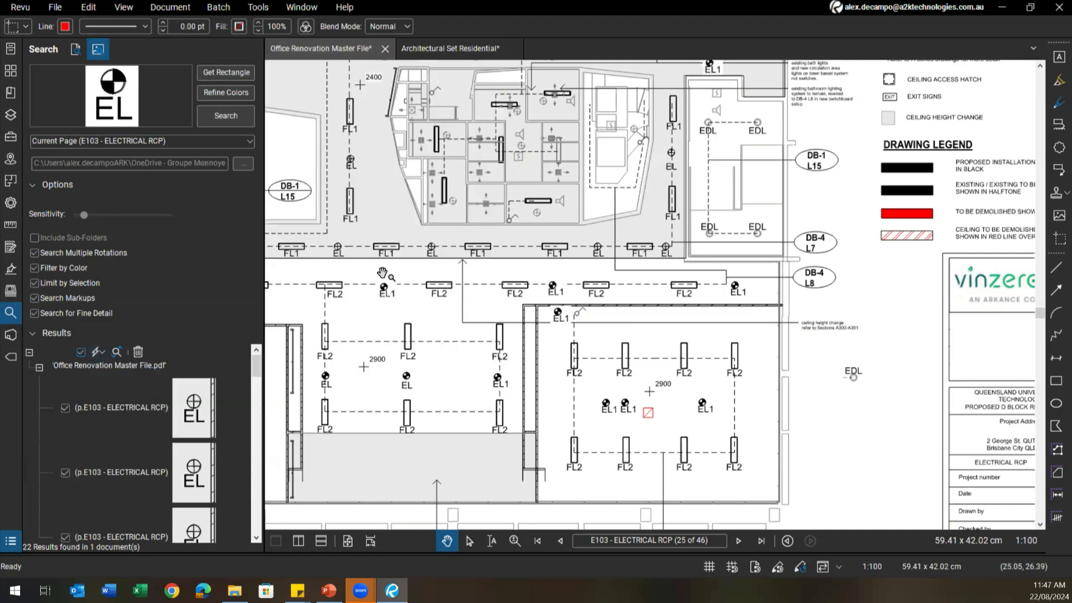
Inspect the EL1 counts placed across the plan and select the count to highlight its markers
{"action": "scroll", "coordinate": [553, 321], "scroll_direction": "up", "scroll_amount": 4}
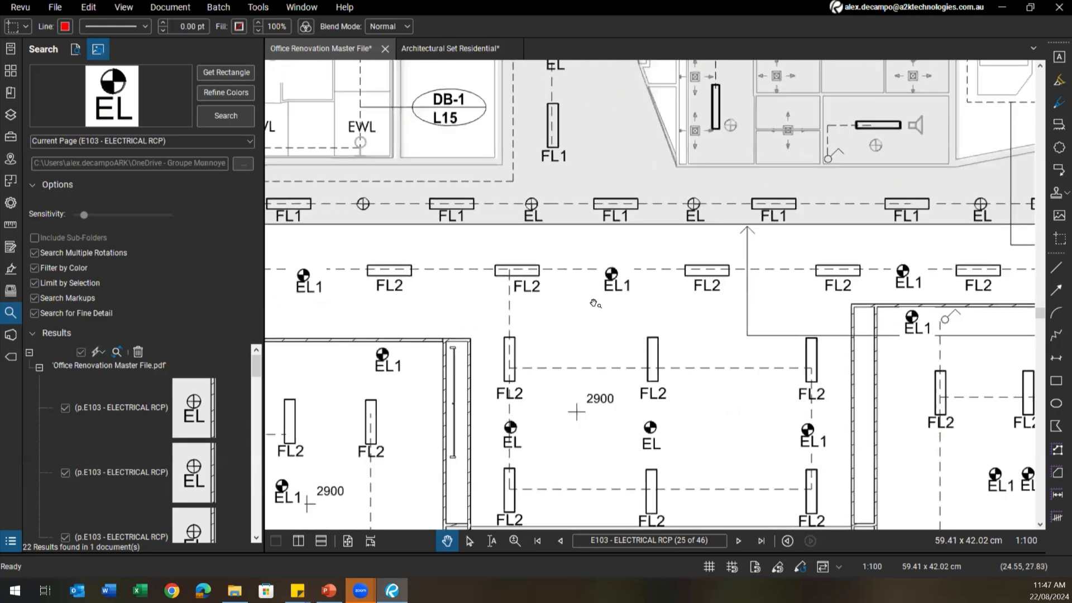
{"action": "scroll", "coordinate": [593, 303], "scroll_direction": "down", "scroll_amount": 4}
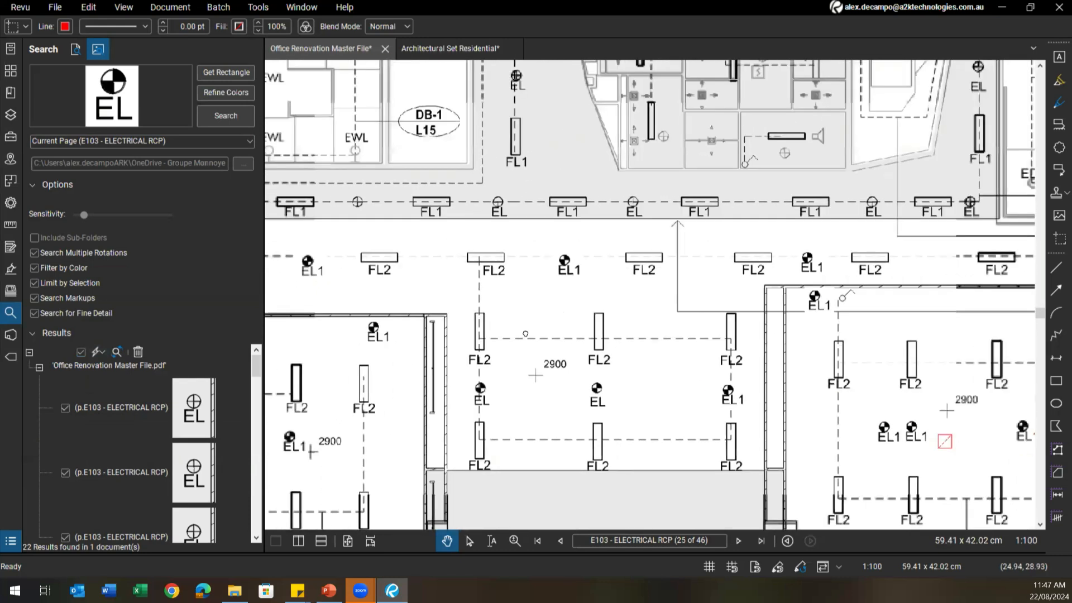
{"action": "left_click_drag", "start_coordinate": [526, 334], "coordinate": [495, 349]}
{"action": "scroll", "coordinate": [495, 349], "scroll_direction": "down", "scroll_amount": 1}
{"action": "left_click", "coordinate": [529, 303]}
{"action": "scroll", "coordinate": [531, 320], "scroll_direction": "down", "scroll_amount": 4}
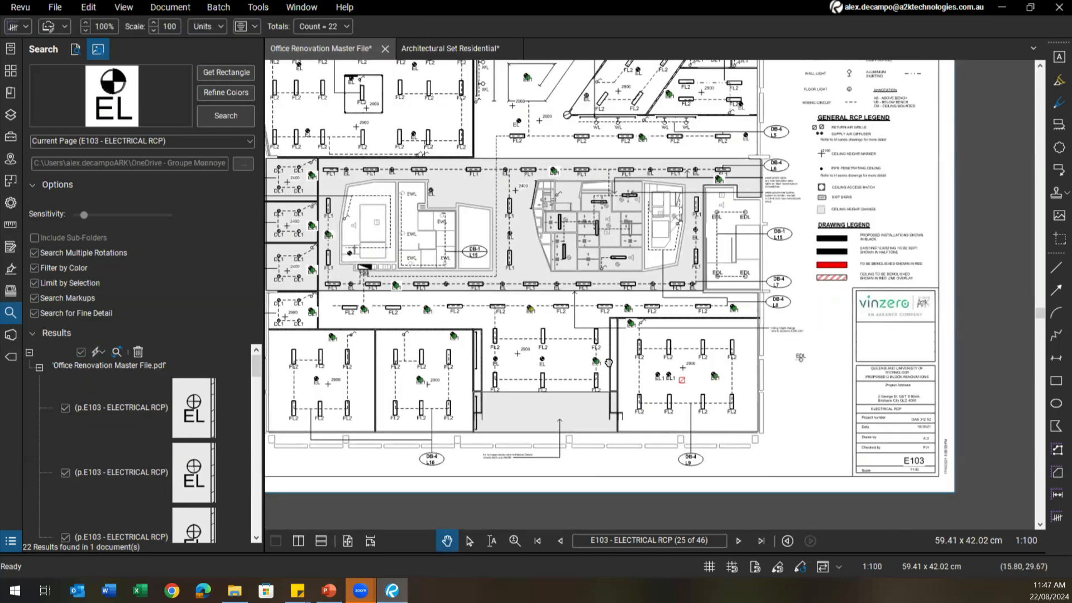
{"action": "scroll", "coordinate": [608, 362], "scroll_direction": "up", "scroll_amount": 5}
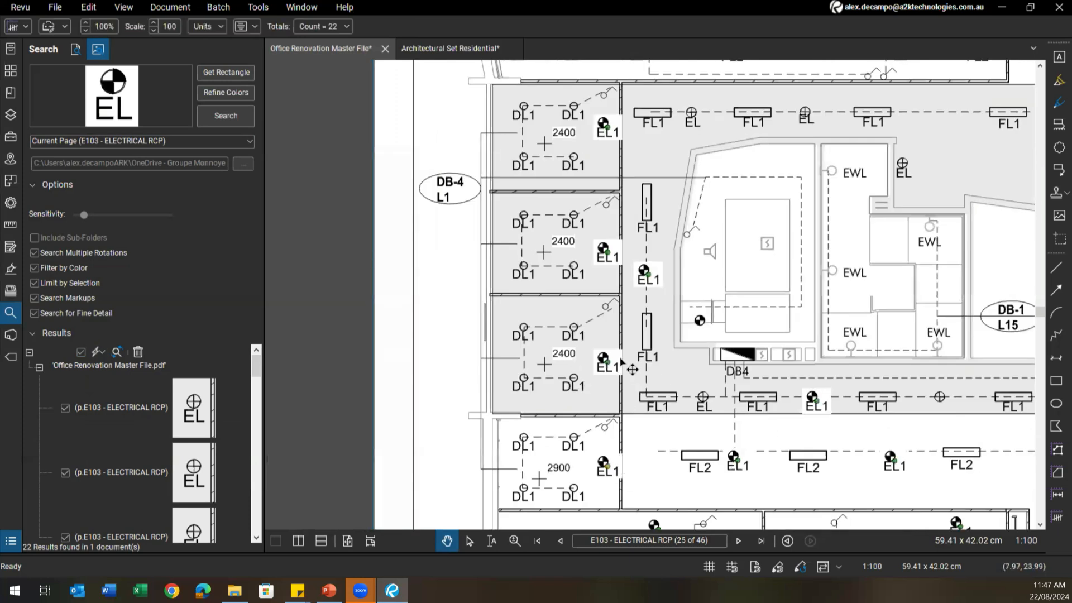
Undo the EL1 count to compare it with the original EL symbols around the DB-4 L1 rooms, and restore it
{"action": "mouse_move", "coordinate": [612, 223]}
{"action": "left_mouse_down"}
{"action": "mouse_move", "coordinate": [606, 276]}
{"action": "mouse_move", "coordinate": [598, 220]}
{"action": "left_mouse_up"}
{"action": "key", "text": "ctrl+z"}
{"action": "left_click_drag", "start_coordinate": [593, 391], "coordinate": [575, 345]}
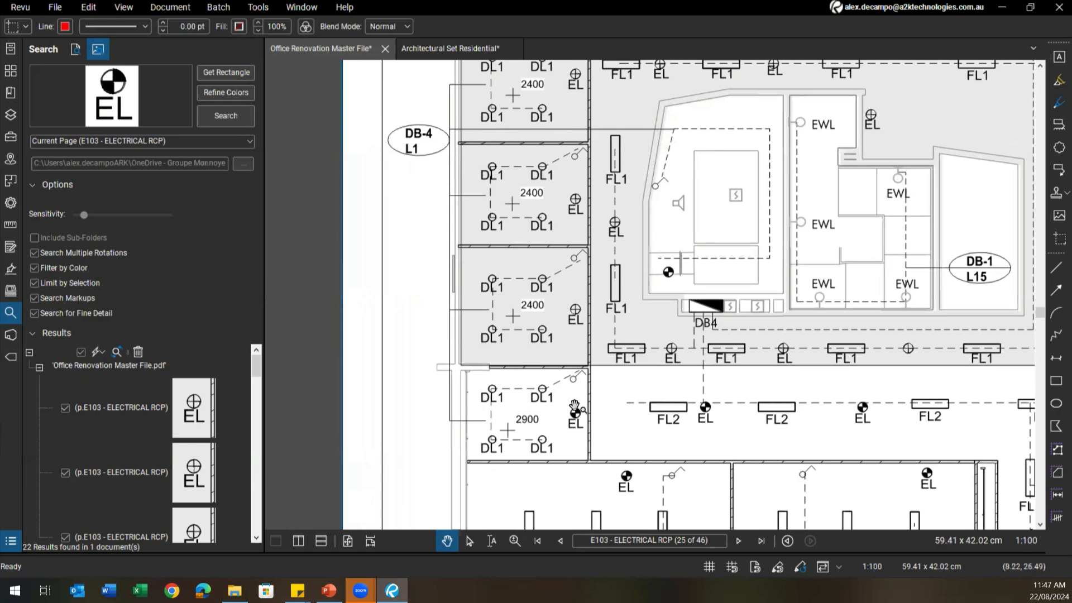
{"action": "left_click_drag", "start_coordinate": [809, 394], "coordinate": [601, 366]}
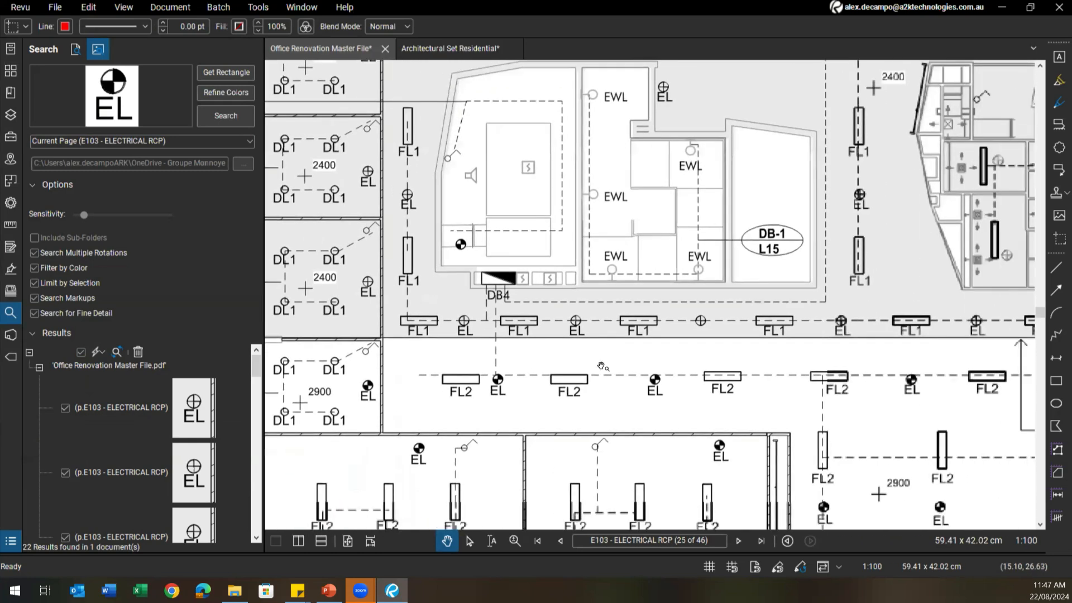
{"action": "scroll", "coordinate": [601, 366], "scroll_direction": "down", "scroll_amount": 2}
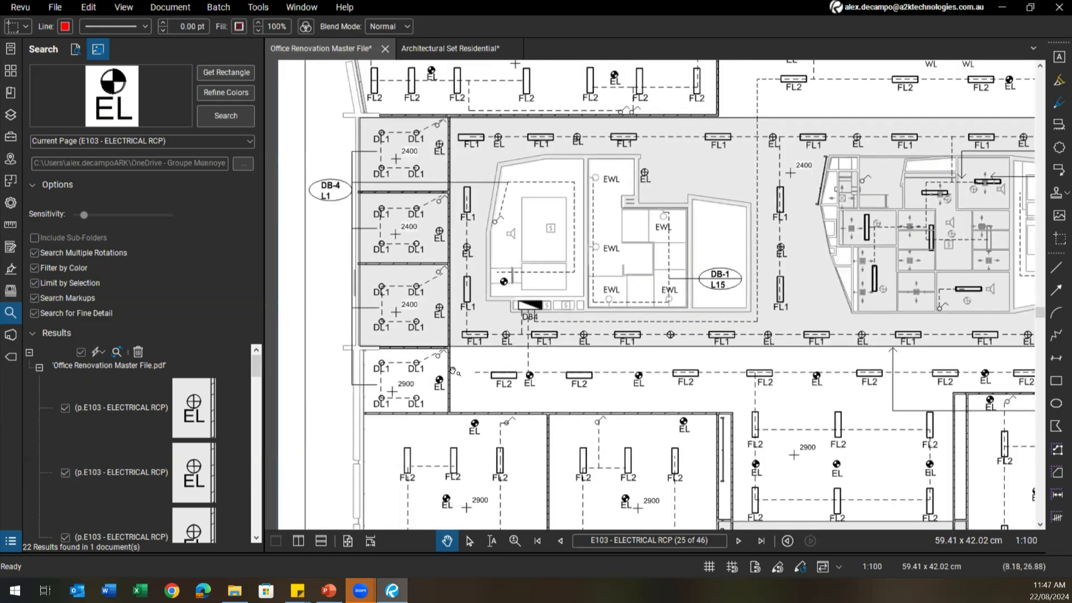
{"action": "scroll", "coordinate": [453, 372], "scroll_direction": "up", "scroll_amount": 2}
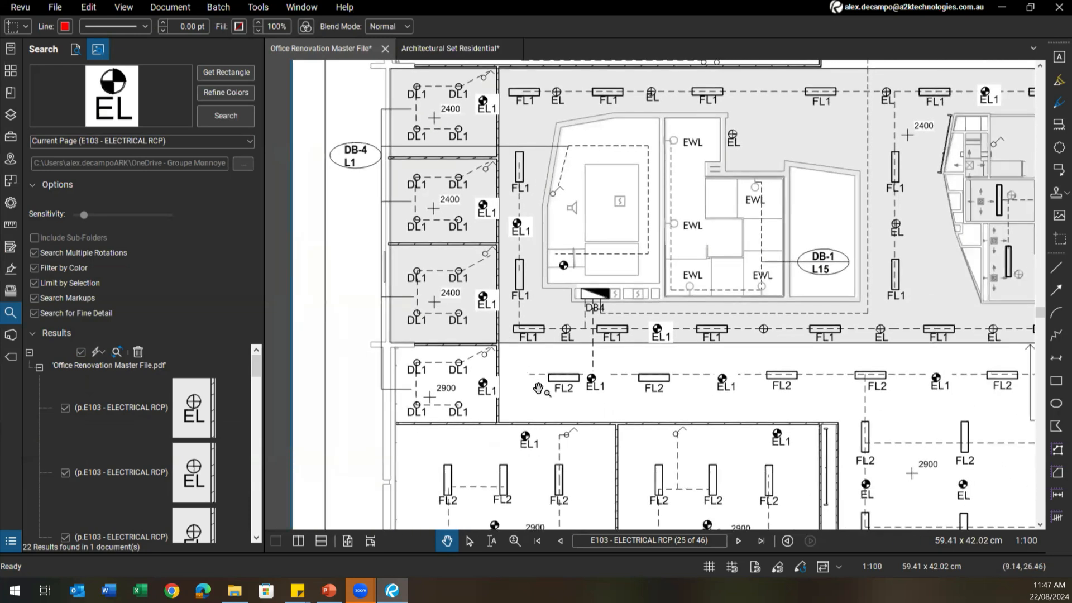
Check the lower rooms for EL symbols without an EL1 count and select the placed count
{"action": "scroll", "coordinate": [538, 389], "scroll_direction": "down", "scroll_amount": 1}
{"action": "mouse_move", "coordinate": [681, 507]}
{"action": "left_mouse_down"}
{"action": "mouse_move", "coordinate": [643, 455]}
{"action": "mouse_move", "coordinate": [574, 413]}
{"action": "left_mouse_up"}
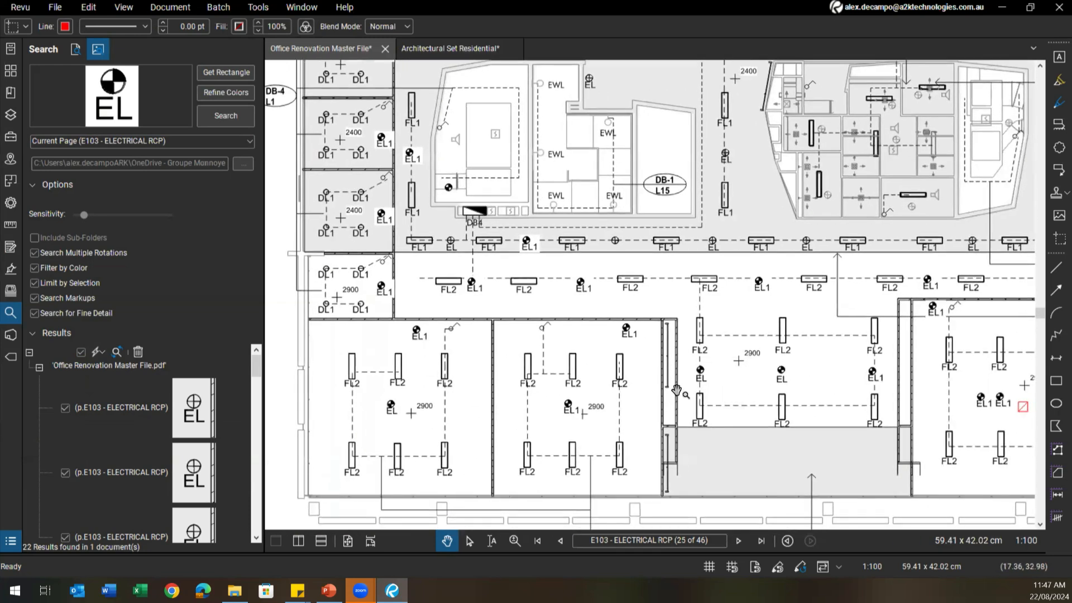
{"action": "scroll", "coordinate": [698, 381], "scroll_direction": "up", "scroll_amount": 4}
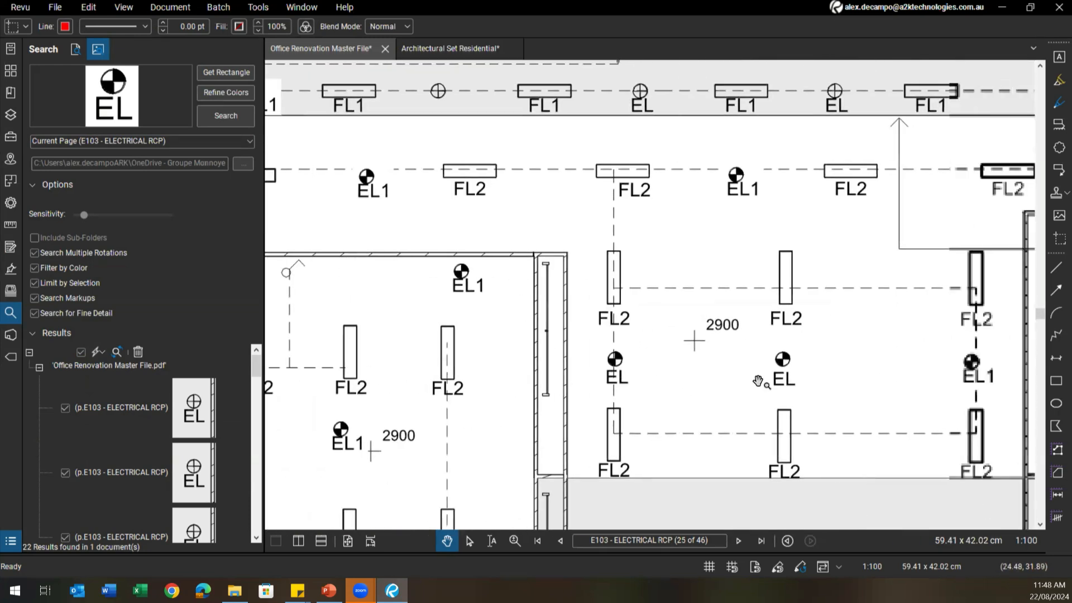
{"action": "left_click_drag", "start_coordinate": [809, 369], "coordinate": [773, 375]}
{"action": "left_click", "coordinate": [631, 183]}
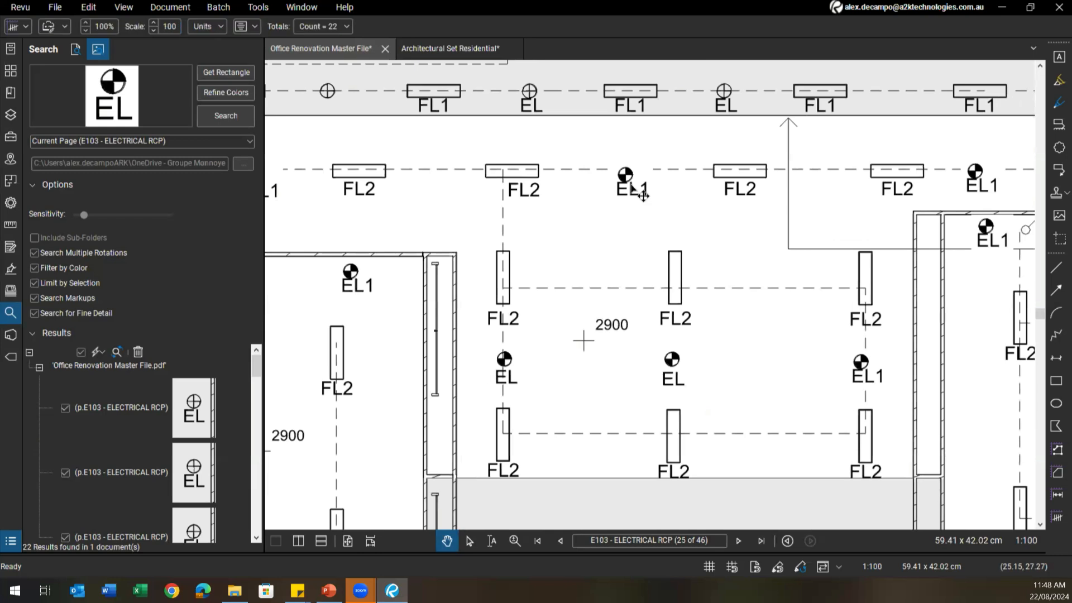
{"action": "scroll", "coordinate": [615, 306], "scroll_direction": "down", "scroll_amount": 2}
Lower the visual search sensitivity and rerun the EL symbol search on the current page
{"action": "key", "text": "ctrl"}
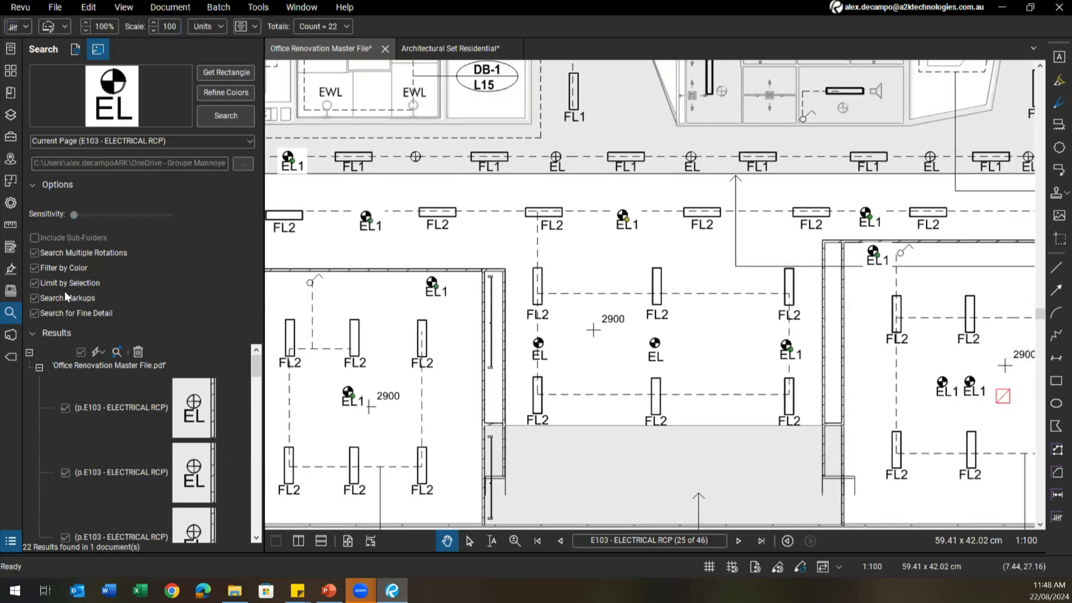
{"action": "left_click", "coordinate": [53, 341]}
{"action": "left_click", "coordinate": [54, 339]}
{"action": "left_click", "coordinate": [214, 117]}
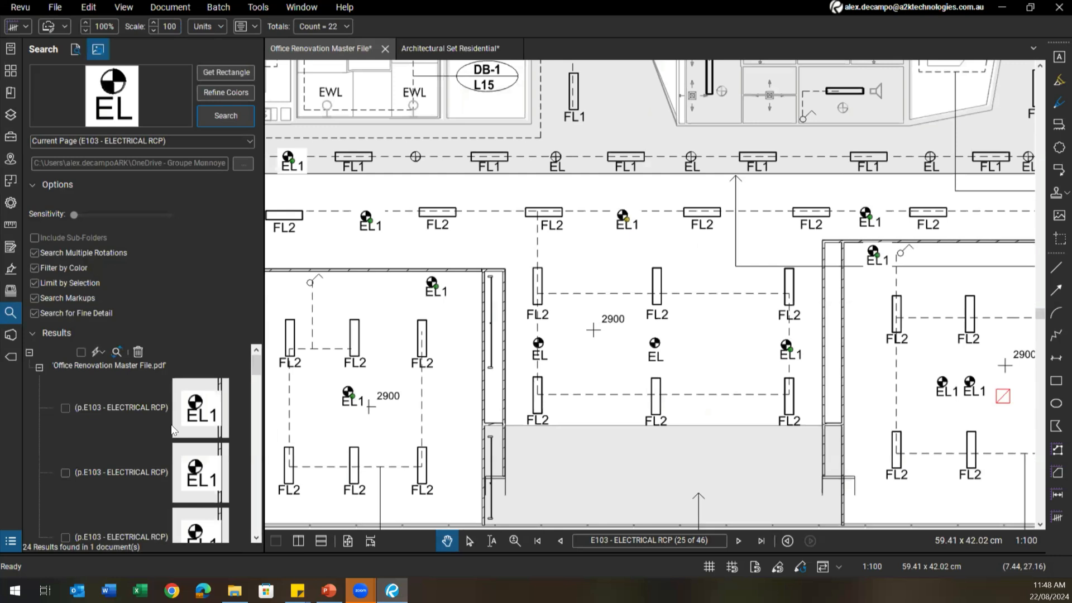
Check all the new search results and apply the EL1 count measurement from My Tools to them
{"action": "left_click", "coordinate": [81, 352]}
{"action": "left_click", "coordinate": [98, 351]}
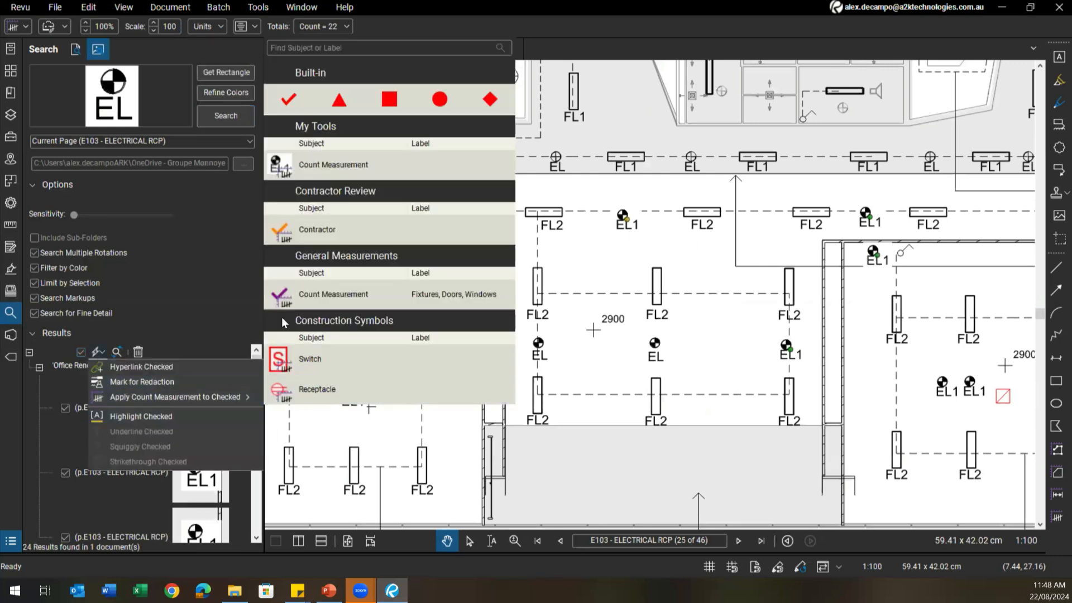
{"action": "left_click", "coordinate": [317, 164]}
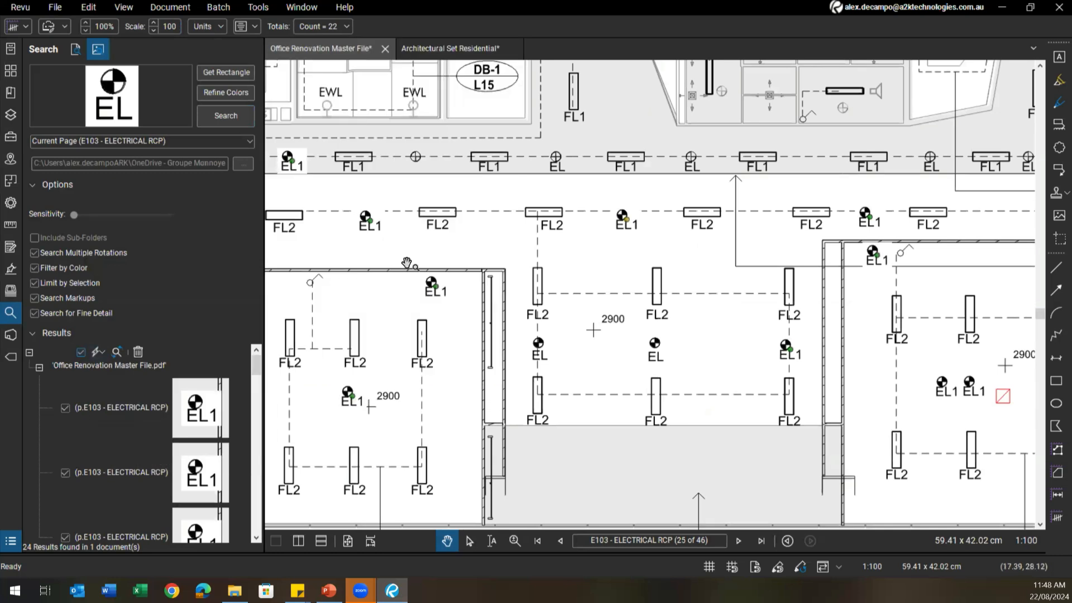
Pull one EL1 symbol aside in the corridor below DB4 to expose the overlapping duplicate, and delete the selected EL1 count
{"action": "left_click_drag", "start_coordinate": [367, 299], "coordinate": [673, 302]}
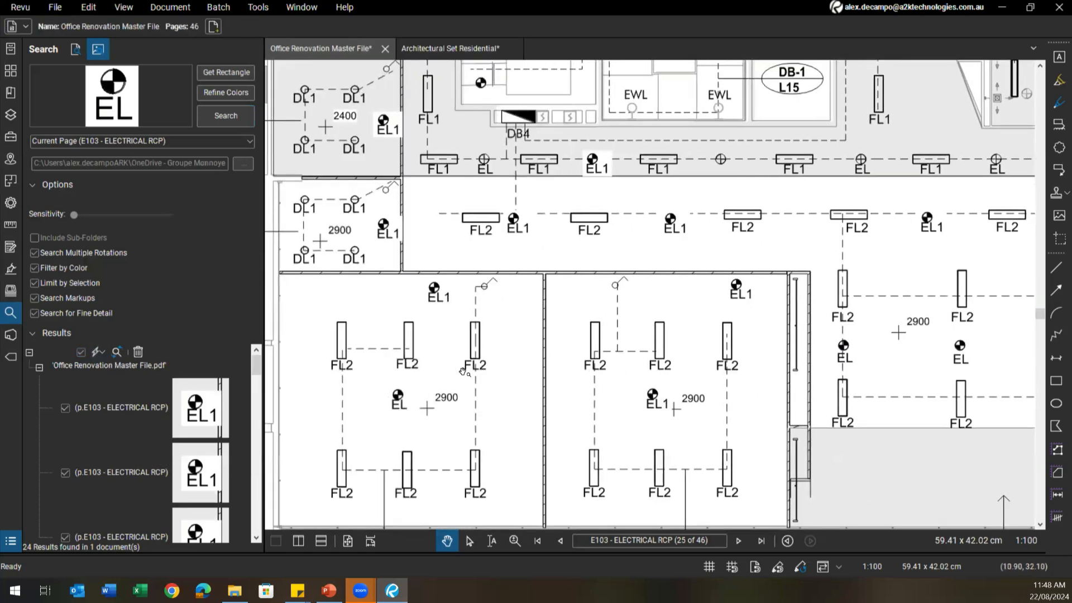
{"action": "scroll", "coordinate": [399, 398], "scroll_direction": "down", "scroll_amount": 3}
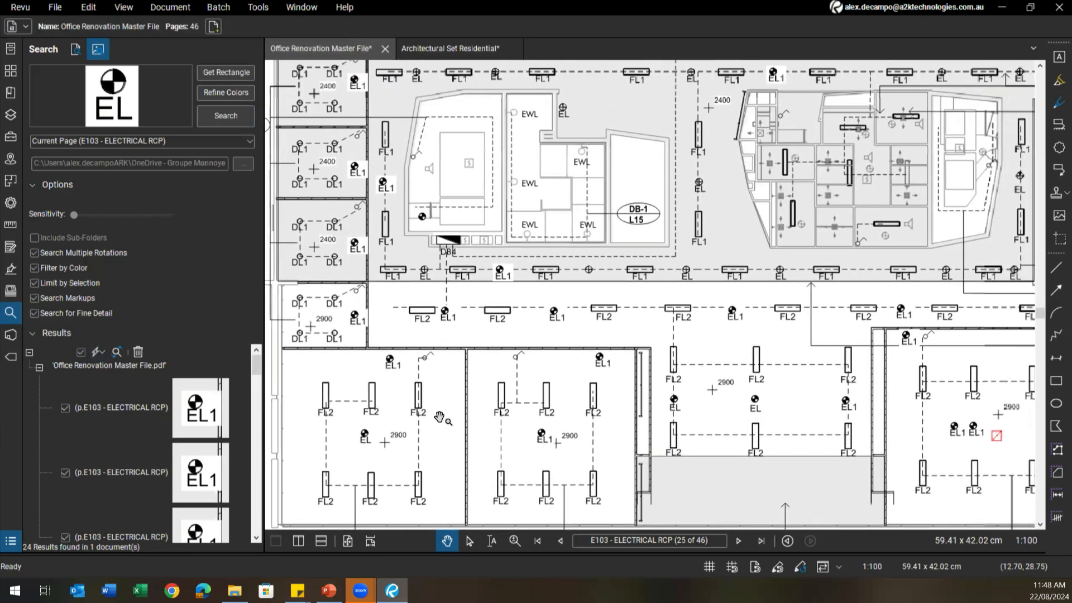
{"action": "scroll", "coordinate": [586, 335], "scroll_direction": "up", "scroll_amount": 8}
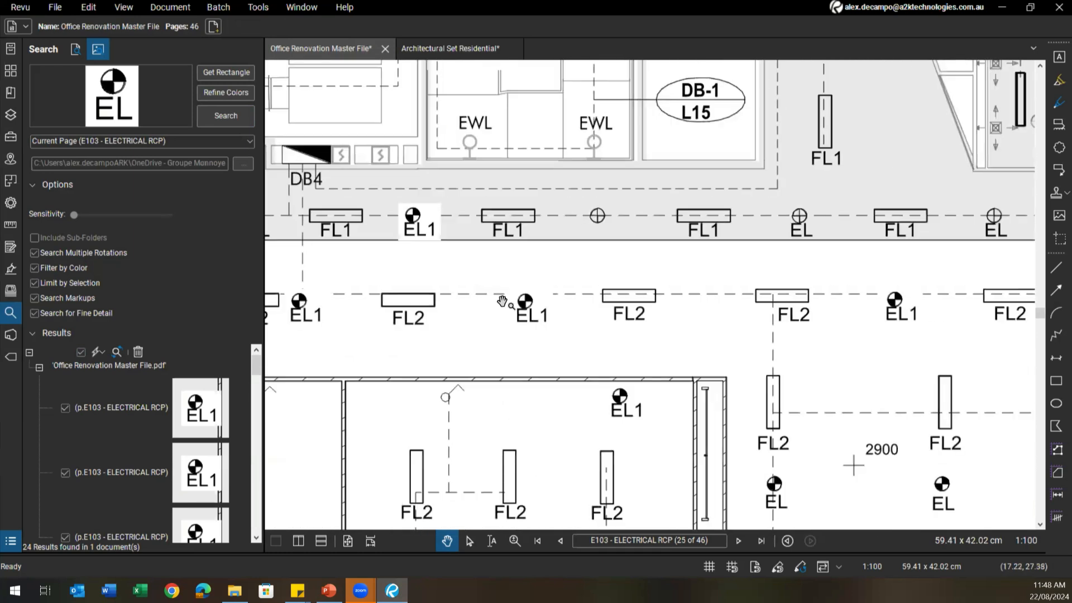
{"action": "left_click_drag", "start_coordinate": [586, 338], "coordinate": [644, 363]}
{"action": "scroll", "coordinate": [541, 336], "scroll_direction": "up", "scroll_amount": 6}
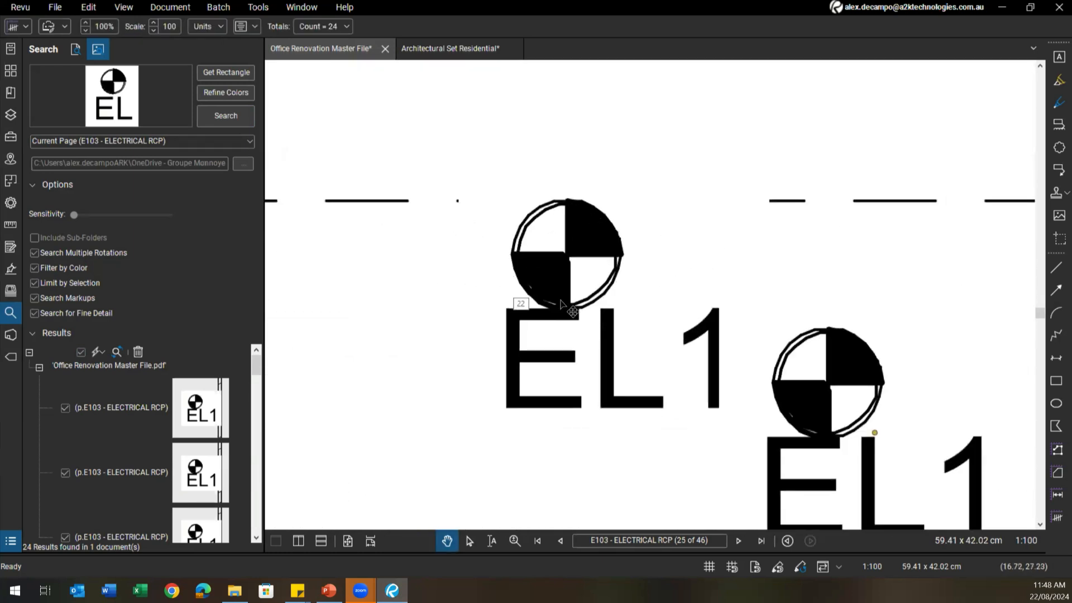
{"action": "scroll", "coordinate": [624, 303], "scroll_direction": "down", "scroll_amount": 8}
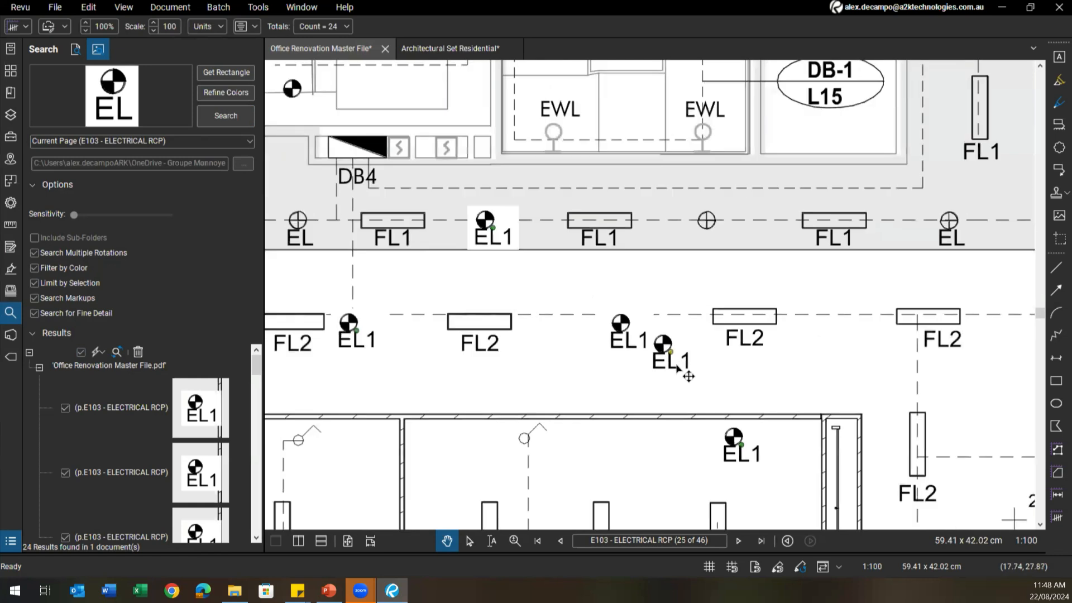
{"action": "key", "text": "Delete"}
{"action": "left_click_drag", "start_coordinate": [669, 369], "coordinate": [459, 386]}
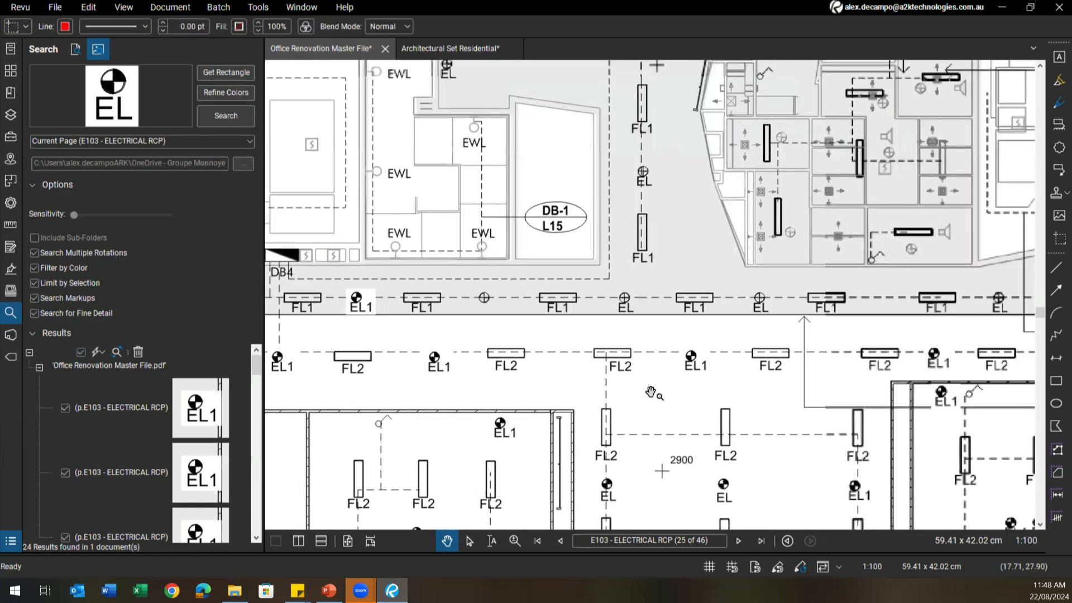
Delete the remaining EL1 count and check that the original EL symbols are back across the plan
{"action": "left_click_drag", "start_coordinate": [938, 391], "coordinate": [631, 362]}
{"action": "left_click_drag", "start_coordinate": [801, 433], "coordinate": [744, 303]}
{"action": "scroll", "coordinate": [748, 310], "scroll_direction": "up", "scroll_amount": 5}
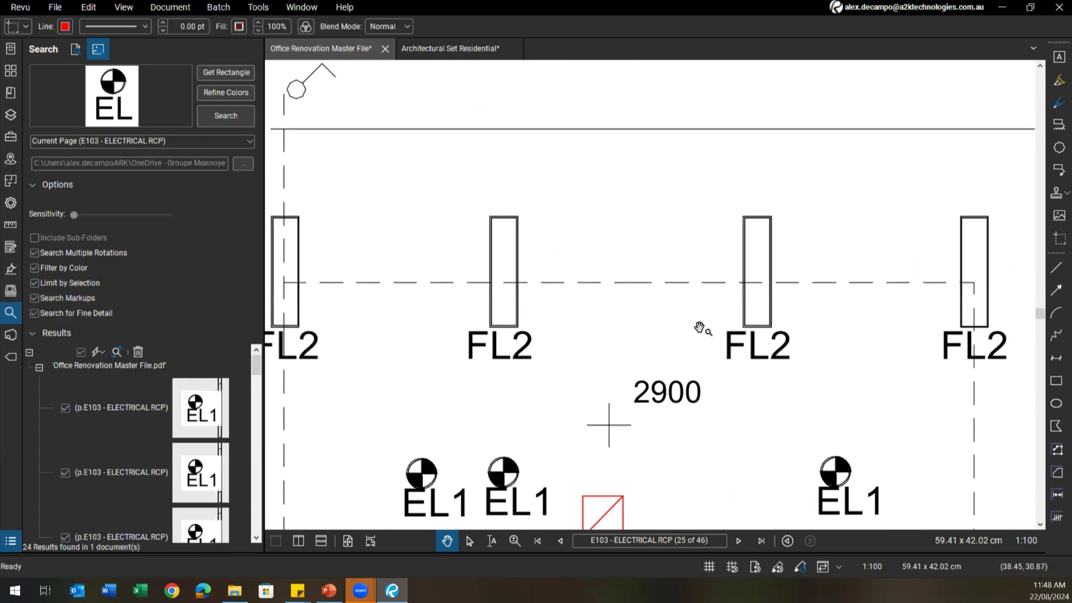
{"action": "scroll", "coordinate": [701, 328], "scroll_direction": "down", "scroll_amount": 5}
{"action": "left_click", "coordinate": [534, 248]}
{"action": "key", "text": "Delete"}
{"action": "left_click_drag", "start_coordinate": [481, 305], "coordinate": [755, 338]}
{"action": "left_click", "coordinate": [560, 243]}
{"action": "left_click_drag", "start_coordinate": [547, 301], "coordinate": [608, 302]}
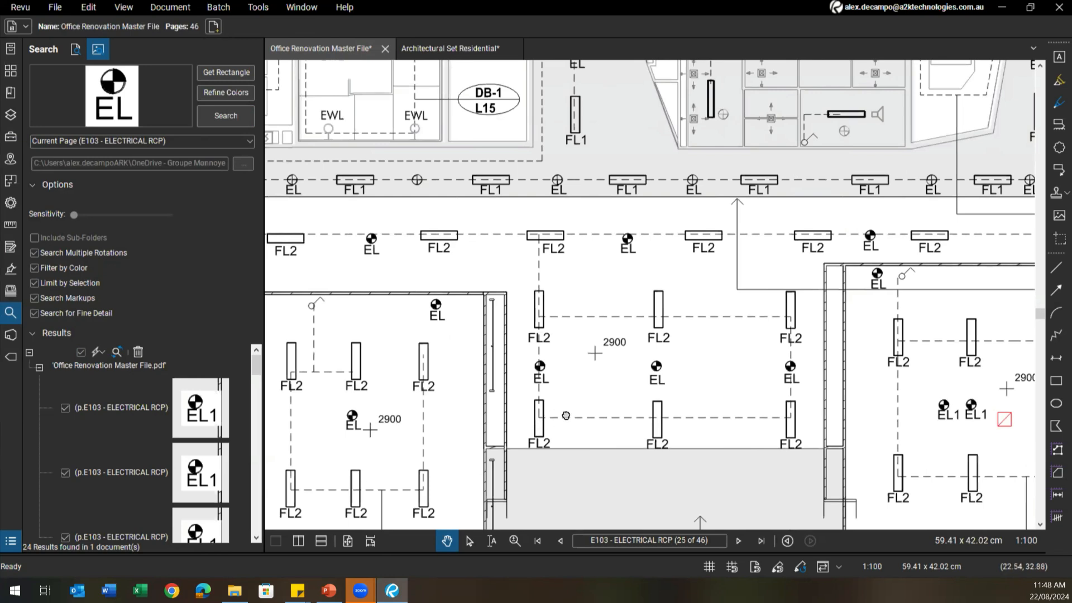
{"action": "scroll", "coordinate": [583, 336], "scroll_direction": "down", "scroll_amount": 5}
{"action": "left_click_drag", "start_coordinate": [571, 359], "coordinate": [565, 389]}
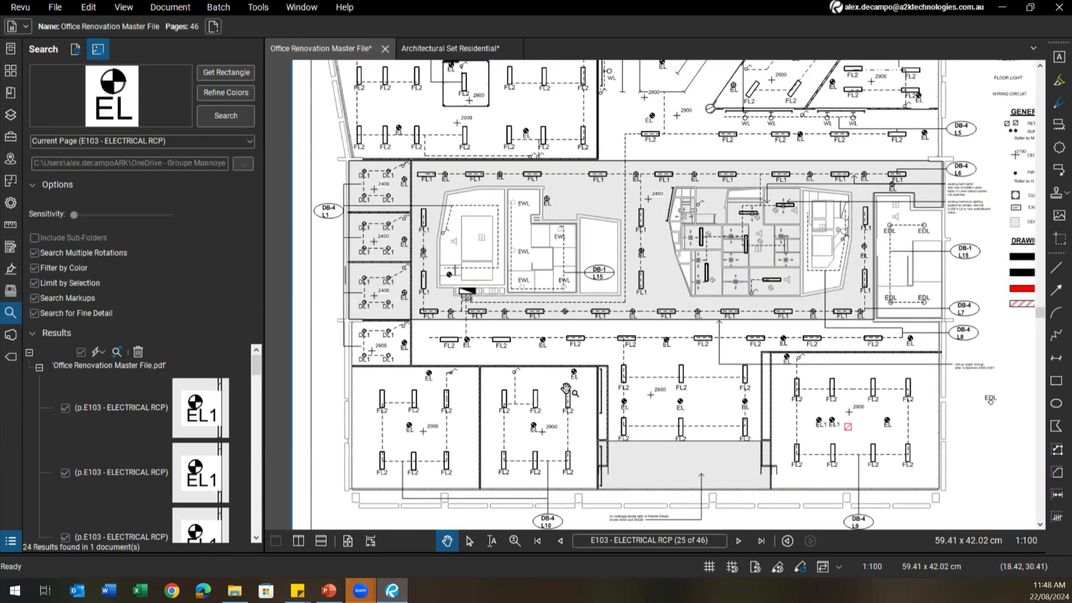
{"action": "left_click_drag", "start_coordinate": [590, 347], "coordinate": [588, 358]}
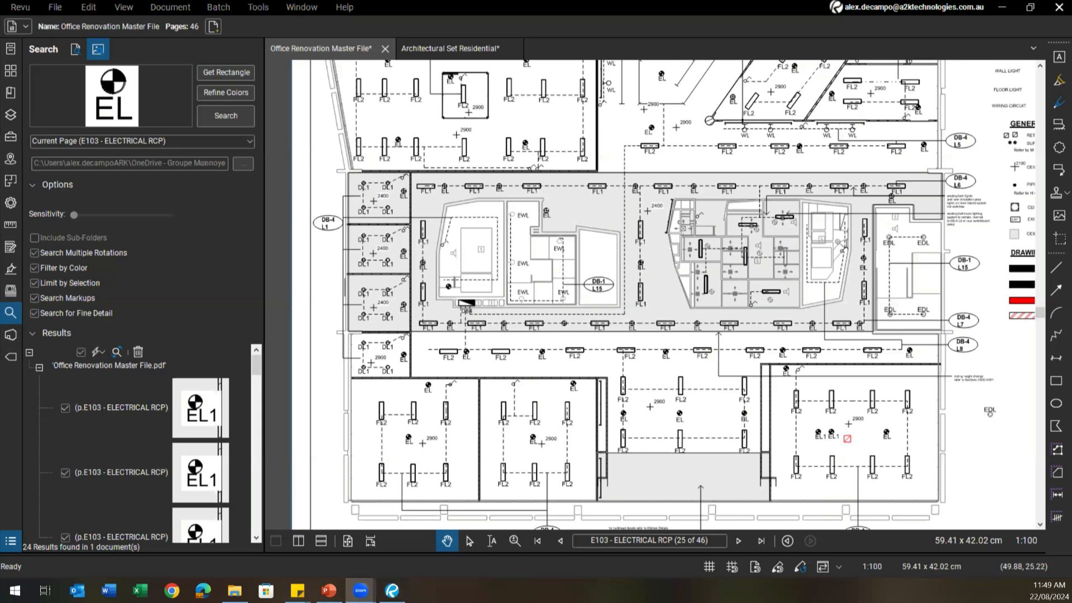
Switch to PowerPoint to show the closing Q&A slide, and return to Revu
{"action": "key", "text": "alt+Tab"}
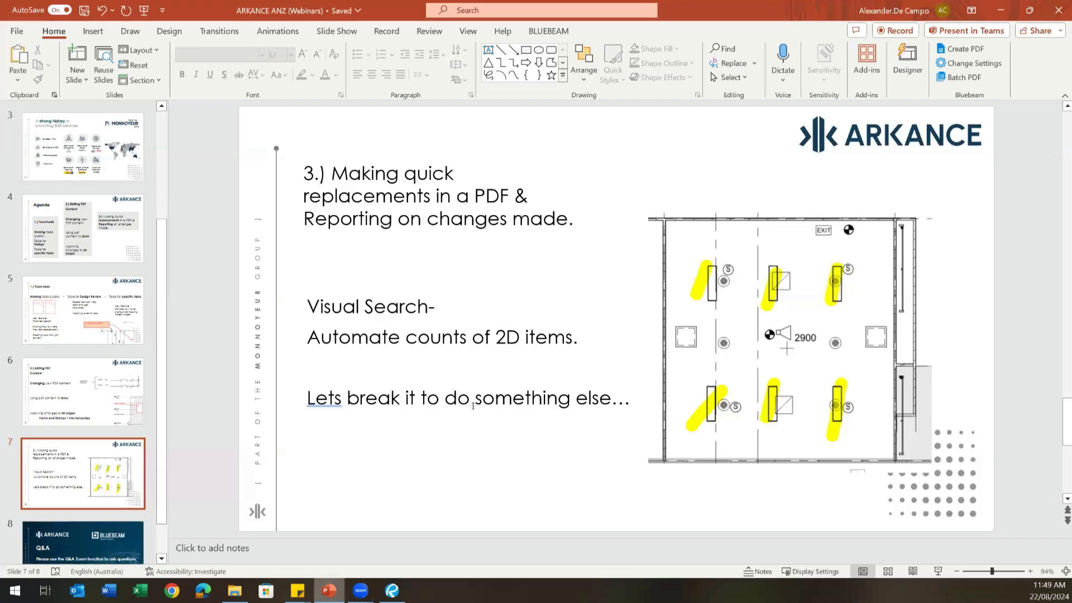
{"action": "scroll", "coordinate": [473, 406], "scroll_direction": "down", "scroll_amount": 3}
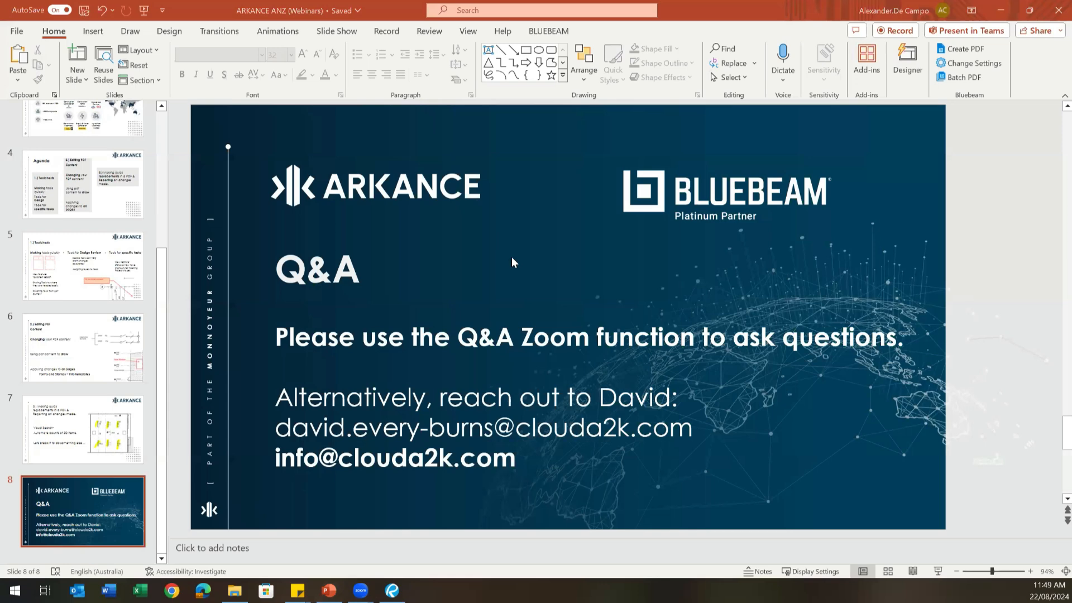
{"action": "key", "text": "alt+Tab"}
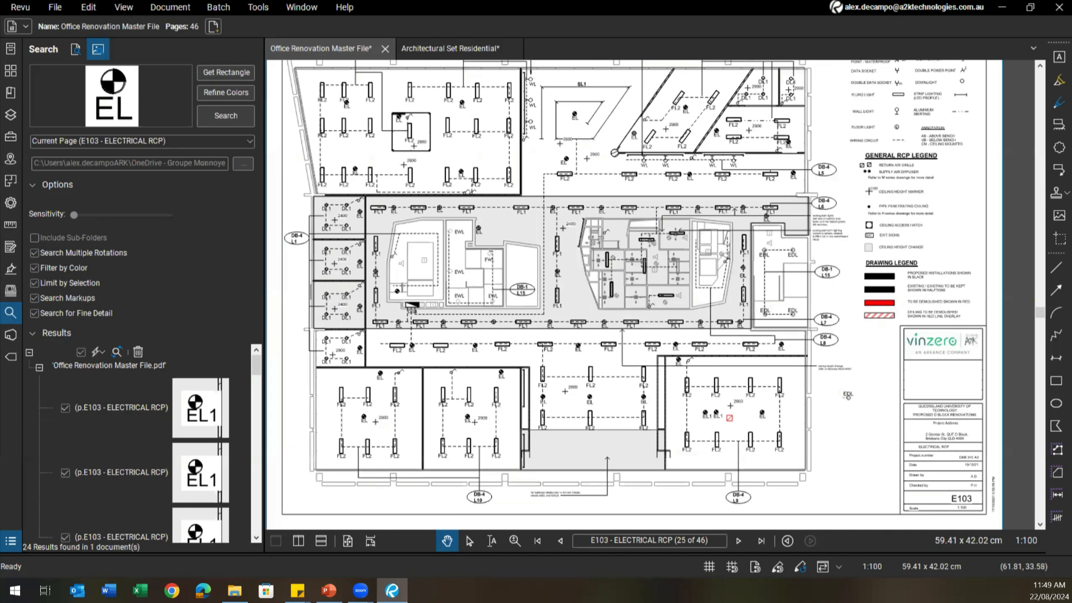
Edit the PDF text in the electrical legend: erase the FLURO LIGHT entry and shorten the heading to "ELECTRICAL & LIGH"
{"action": "left_click_drag", "start_coordinate": [584, 292], "coordinate": [605, 303]}
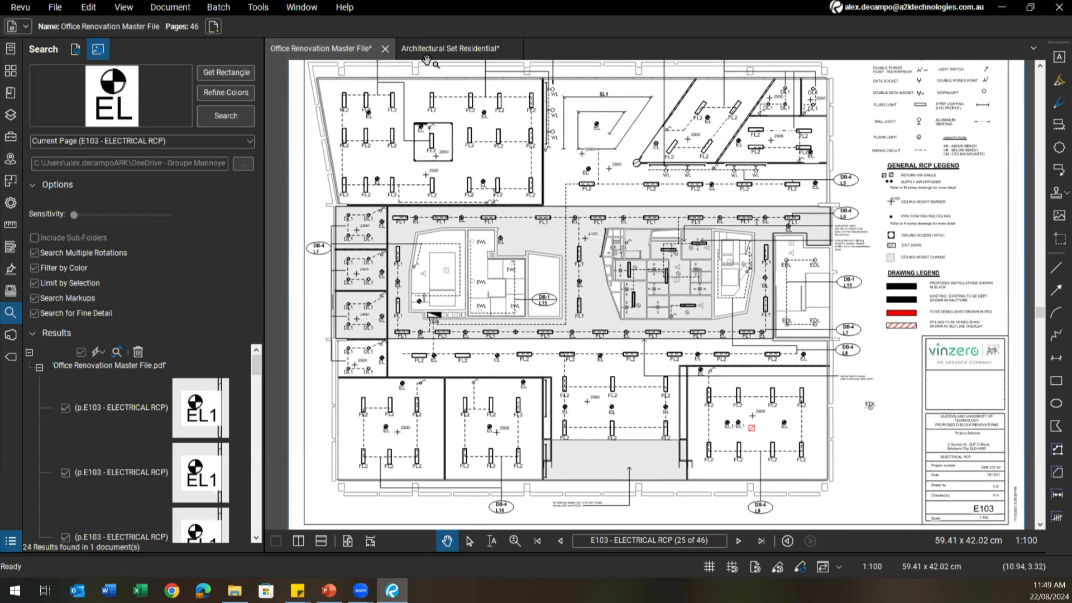
{"action": "scroll", "coordinate": [960, 172], "scroll_direction": "up", "scroll_amount": 2}
{"action": "scroll", "coordinate": [851, 216], "scroll_direction": "up", "scroll_amount": 4}
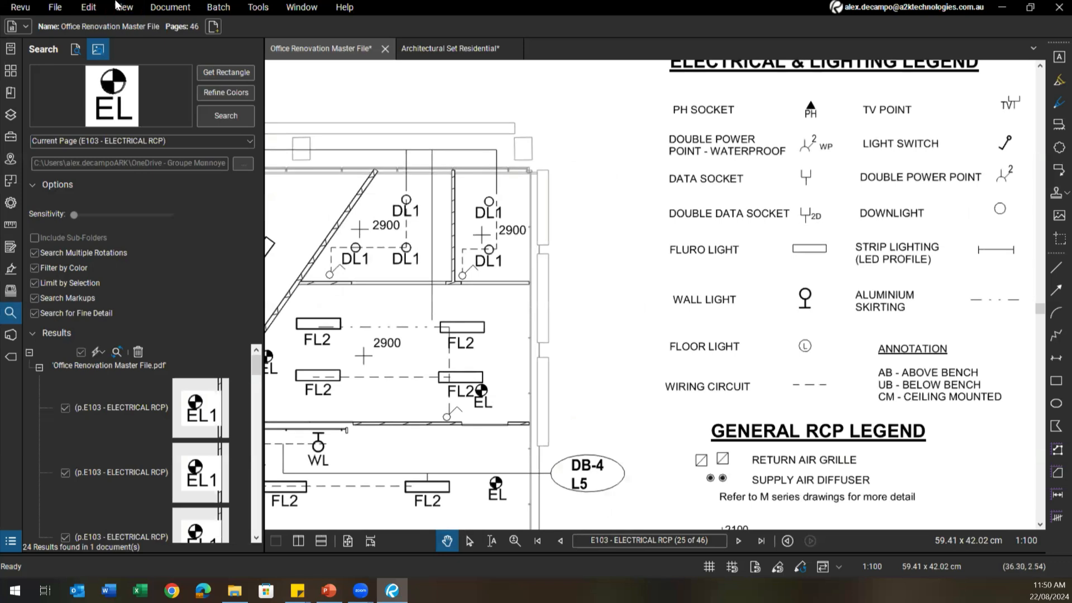
{"action": "left_click", "coordinate": [88, 8]}
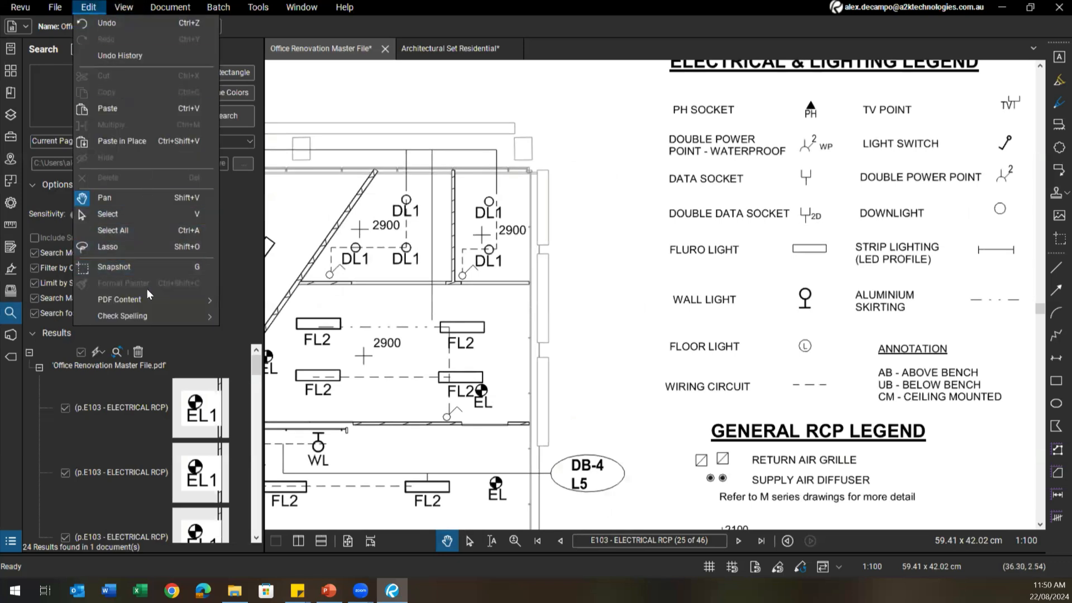
{"action": "mouse_move", "coordinate": [148, 299]}
{"action": "left_click", "coordinate": [270, 400]}
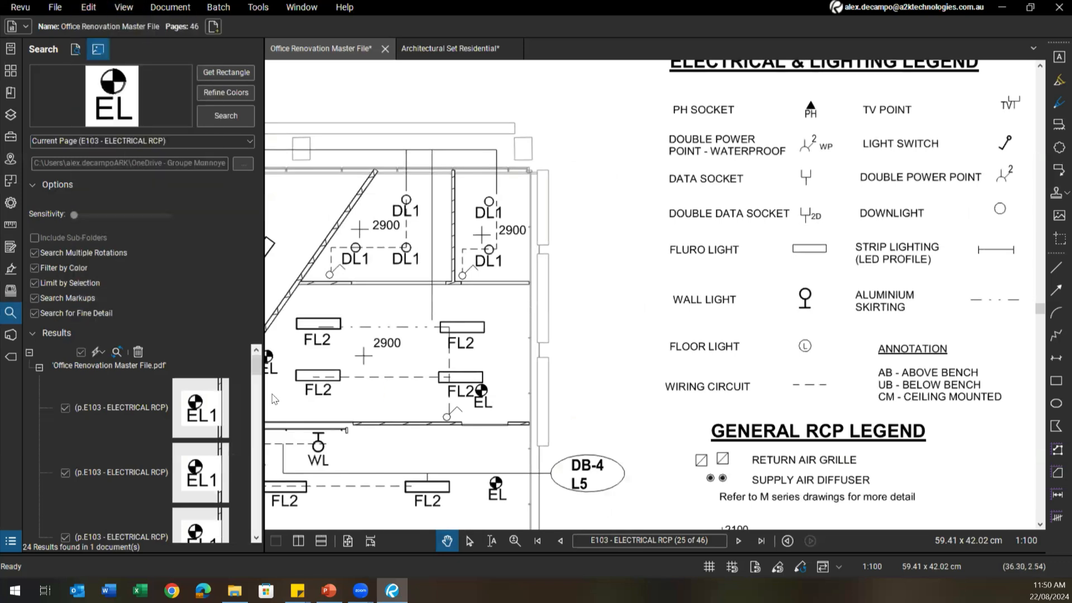
{"action": "left_click", "coordinate": [737, 250]}
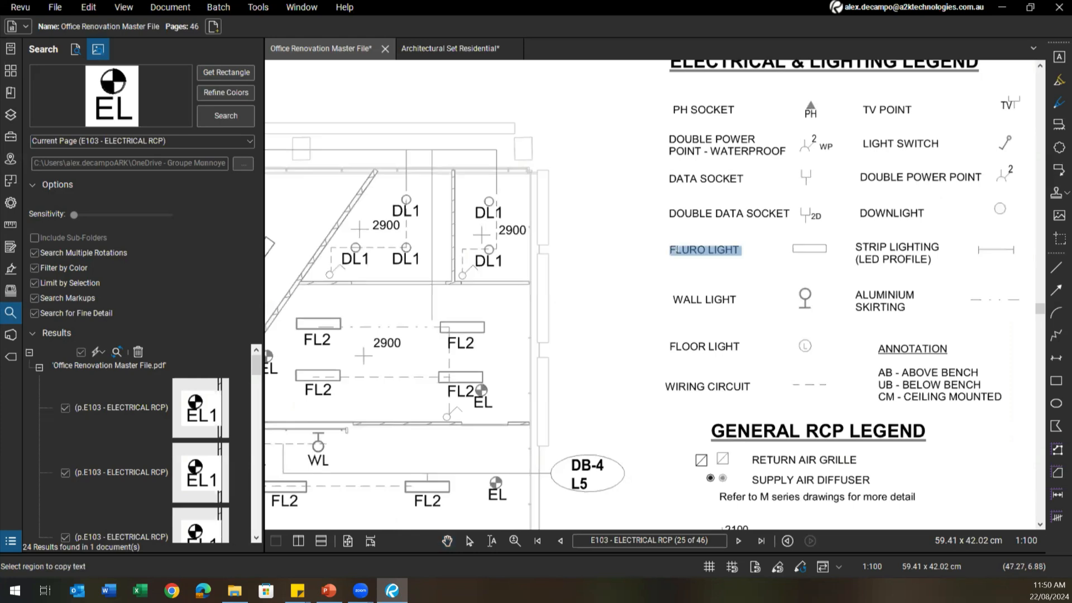
{"action": "key", "text": "BackSpace"}
{"action": "key", "text": "BackSpace"}
{"action": "key", "text": "BackSpace"}
{"action": "key", "text": "BackSpace"}
{"action": "key", "text": "BackSpace"}
{"action": "key", "text": "BackSpace"}
{"action": "key", "text": "BackSpace"}
{"action": "key", "text": "BackSpace"}
{"action": "key", "text": "BackSpace"}
{"action": "key", "text": "BackSpace"}
{"action": "key", "text": "BackSpace"}
{"action": "key", "text": "BackSpace"}
{"action": "key", "text": "BackSpace"}
{"action": "key", "text": "BackSpace"}
{"action": "key", "text": "BackSpace"}
{"action": "key", "text": "BackSpace"}
{"action": "key", "text": "BackSpace"}
{"action": "key", "text": "BackSpace"}
{"action": "key", "text": "BackSpace"}
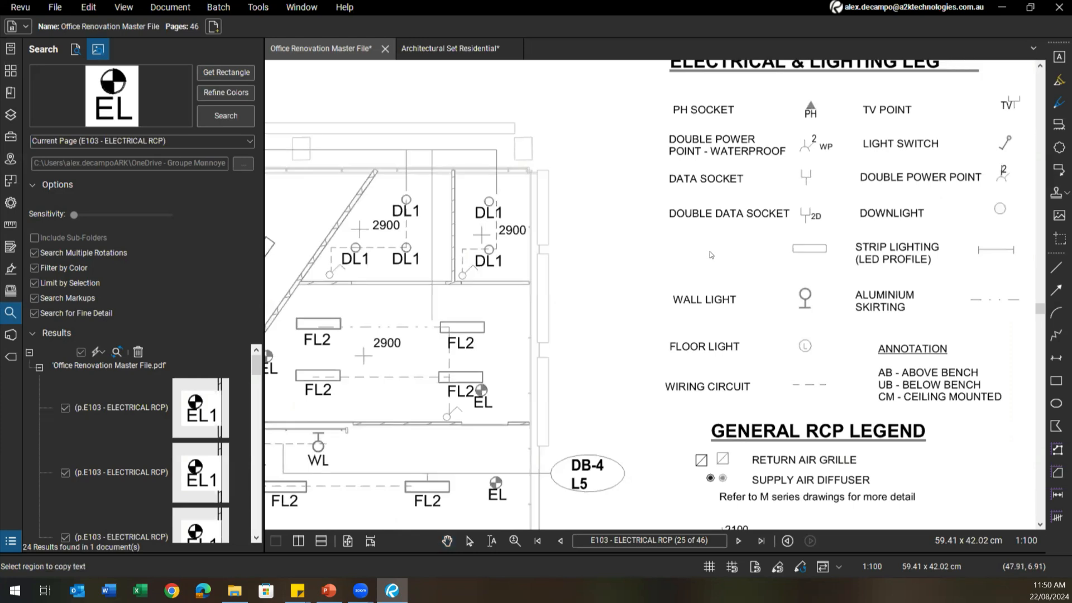
{"action": "key", "text": "BackSpace"}
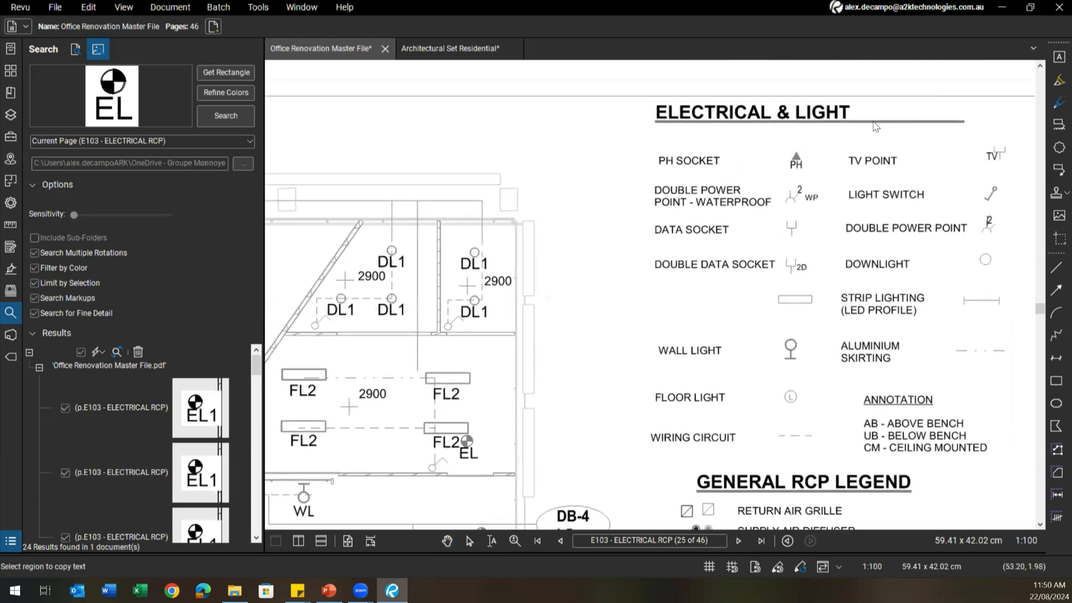
{"action": "key", "text": "BackSpace"}
Shorten the DOUBLE DATA SOCKET legend entry to "DOUBLE DATA SO"
{"action": "left_click", "coordinate": [775, 265]}
{"action": "key", "text": "BackSpace"}
{"action": "key", "text": "BackSpace"}
{"action": "key", "text": "BackSpace"}
{"action": "key", "text": "BackSpace"}
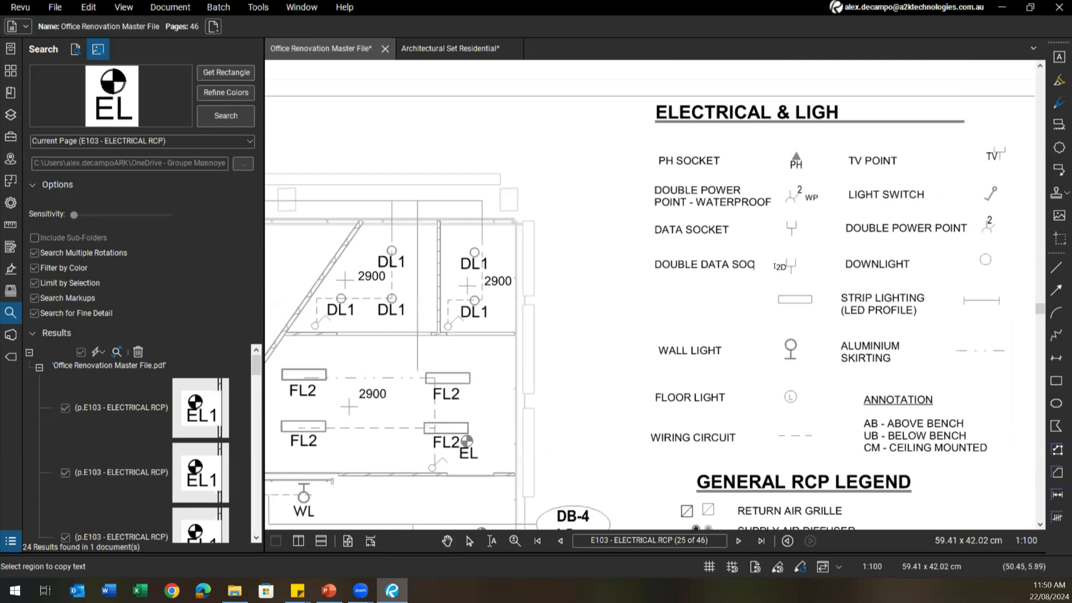
{"action": "scroll", "coordinate": [764, 269], "scroll_direction": "up", "scroll_amount": 1}
{"action": "scroll", "coordinate": [764, 269], "scroll_direction": "up", "scroll_amount": 2}
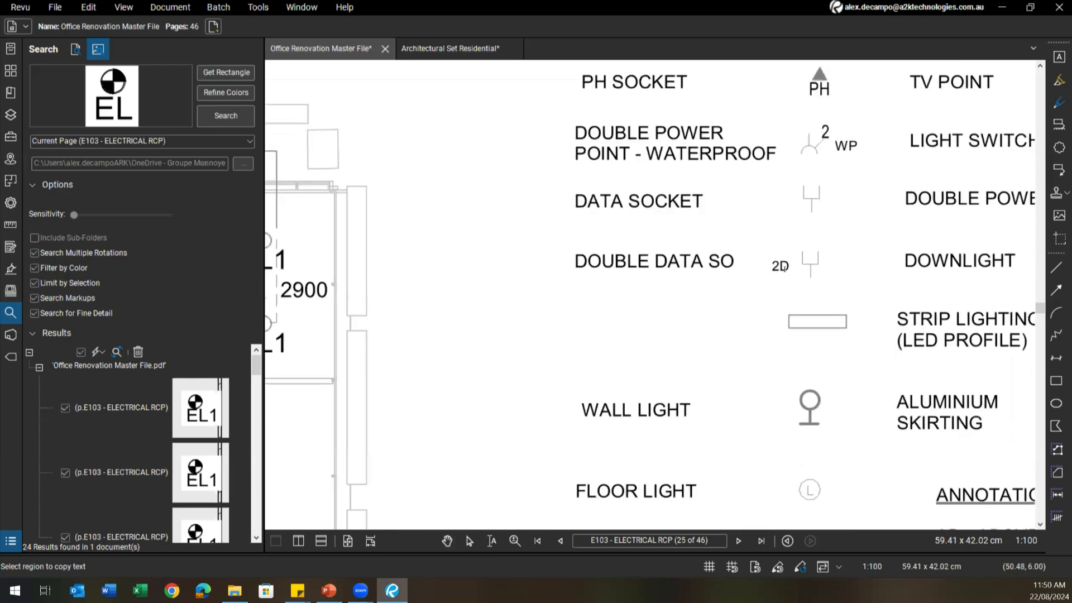
{"action": "key", "text": "ctrl"}
{"action": "scroll", "coordinate": [745, 300], "scroll_direction": "down", "scroll_amount": 1}
{"action": "left_click_drag", "start_coordinate": [745, 300], "coordinate": [720, 307]}
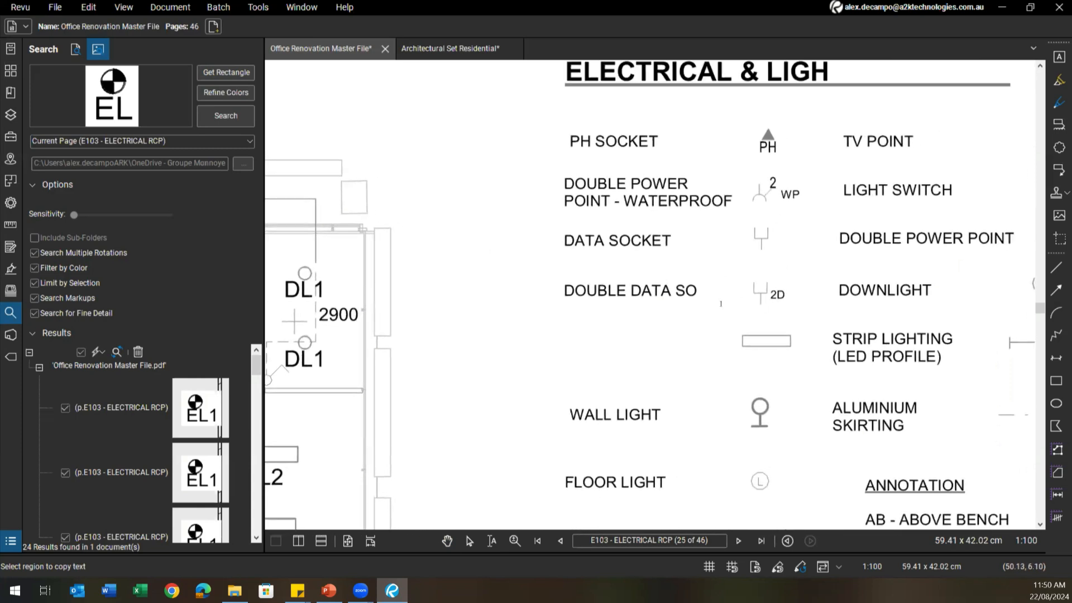
Remove letters from the waterproof power point entry in the legend so its second line reads "POINT - WERPRO"
{"action": "left_click", "coordinate": [696, 291]}
{"action": "left_click", "coordinate": [629, 291]}
{"action": "left_click", "coordinate": [659, 204]}
{"action": "key", "text": "BackSpace"}
{"action": "key", "text": "BackSpace"}
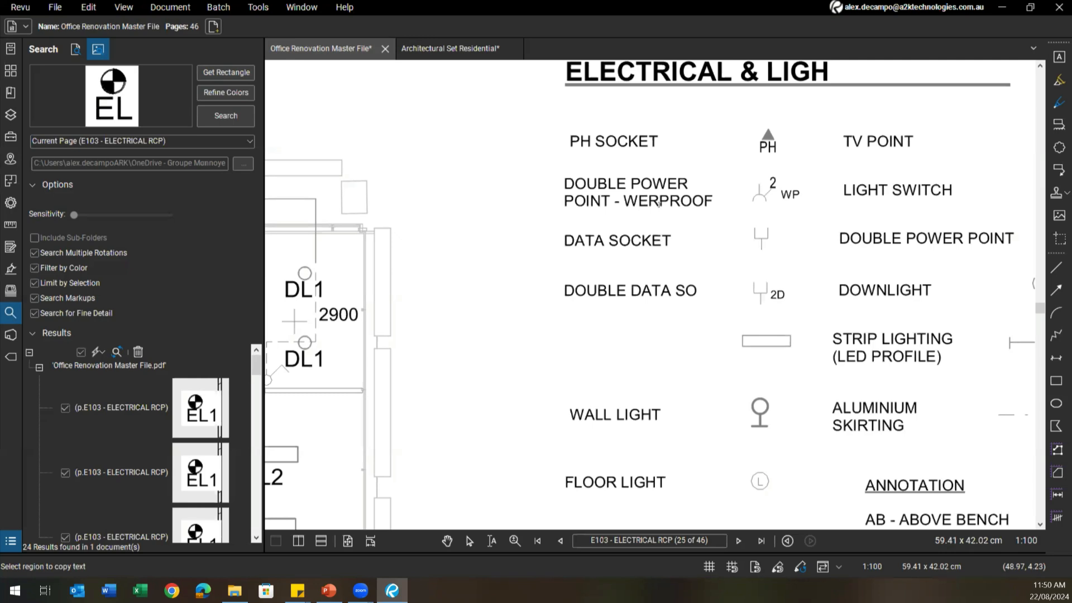
{"action": "left_click", "coordinate": [711, 196]}
{"action": "key", "text": "BackSpace"}
{"action": "key", "text": "BackSpace"}
Shorten the two lines of the STRIP LIGHTING (LED PROFILE) legend entry to "STRIP LI" and "(LED"
{"action": "scroll", "coordinate": [665, 339], "scroll_direction": "down", "scroll_amount": 2}
{"action": "scroll", "coordinate": [893, 324], "scroll_direction": "up", "scroll_amount": 2}
{"action": "left_click", "coordinate": [840, 336]}
{"action": "key", "text": "BackSpace"}
{"action": "key", "text": "BackSpace"}
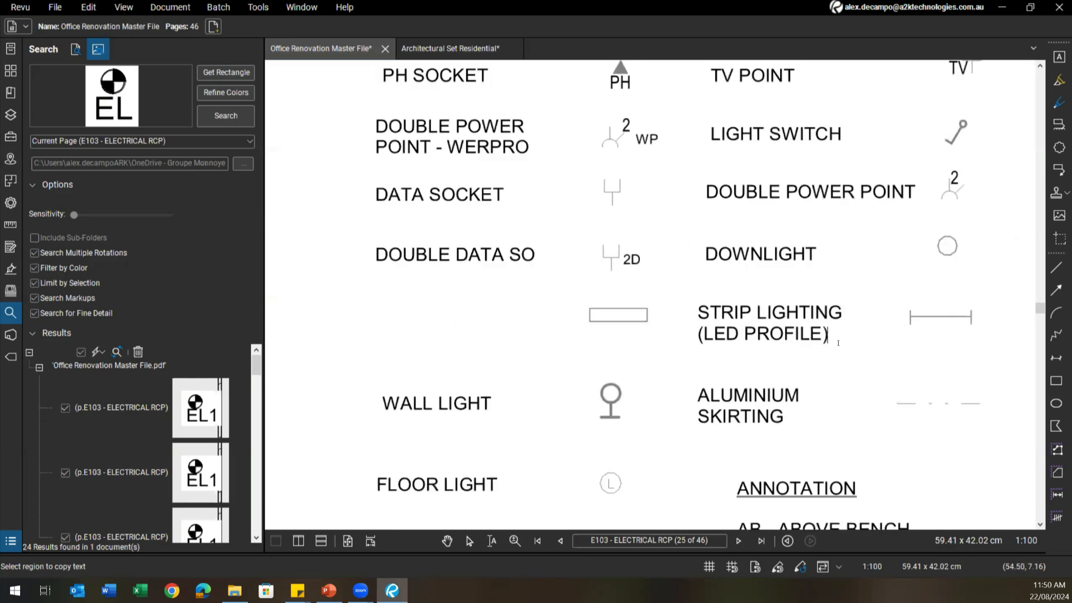
{"action": "key", "text": "BackSpace"}
{"action": "key", "text": "BackSpace"}
{"action": "key", "text": "BackSpace"}
{"action": "key", "text": "BackSpace"}
{"action": "key", "text": "BackSpace"}
{"action": "key", "text": "BackSpace"}
{"action": "key", "text": "BackSpace"}
{"action": "left_click", "coordinate": [844, 309]}
{"action": "key", "text": "BackSpace"}
{"action": "key", "text": "BackSpace"}
{"action": "key", "text": "BackSpace"}
{"action": "key", "text": "BackSpace"}
{"action": "key", "text": "BackSpace"}
{"action": "key", "text": "BackSpace"}
{"action": "scroll", "coordinate": [749, 327], "scroll_direction": "down", "scroll_amount": 1}
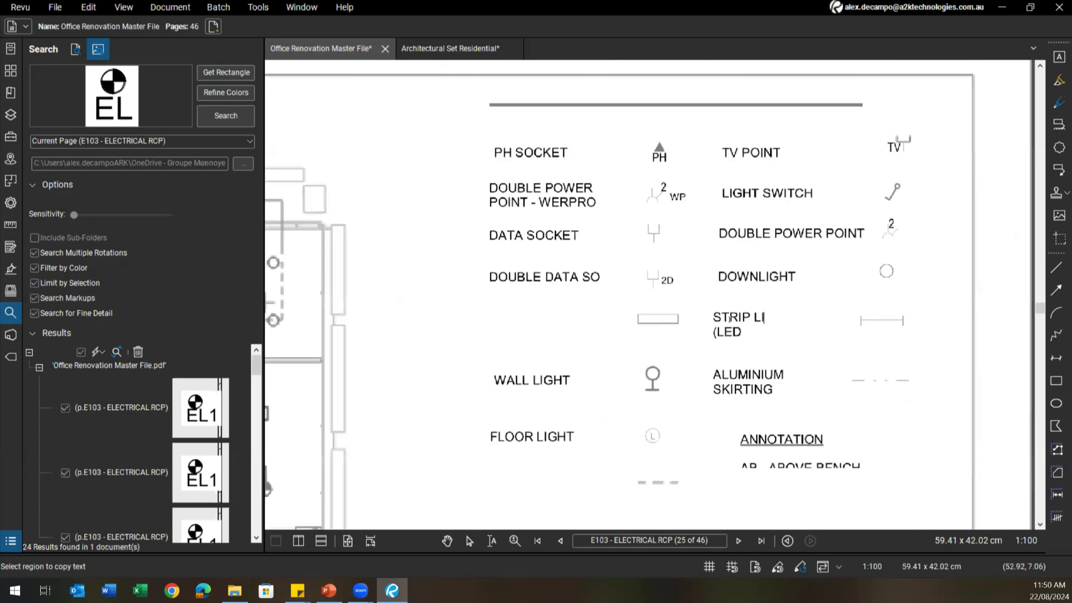
Delete two letters within the DOUBLE POWER POINT legend entry and retype them as "ER"
{"action": "scroll", "coordinate": [802, 237], "scroll_direction": "up", "scroll_amount": 1}
{"action": "left_click", "coordinate": [805, 231]}
{"action": "key", "text": "Delete"}
{"action": "key", "text": "Delete"}
{"action": "type", "text": "ER"}
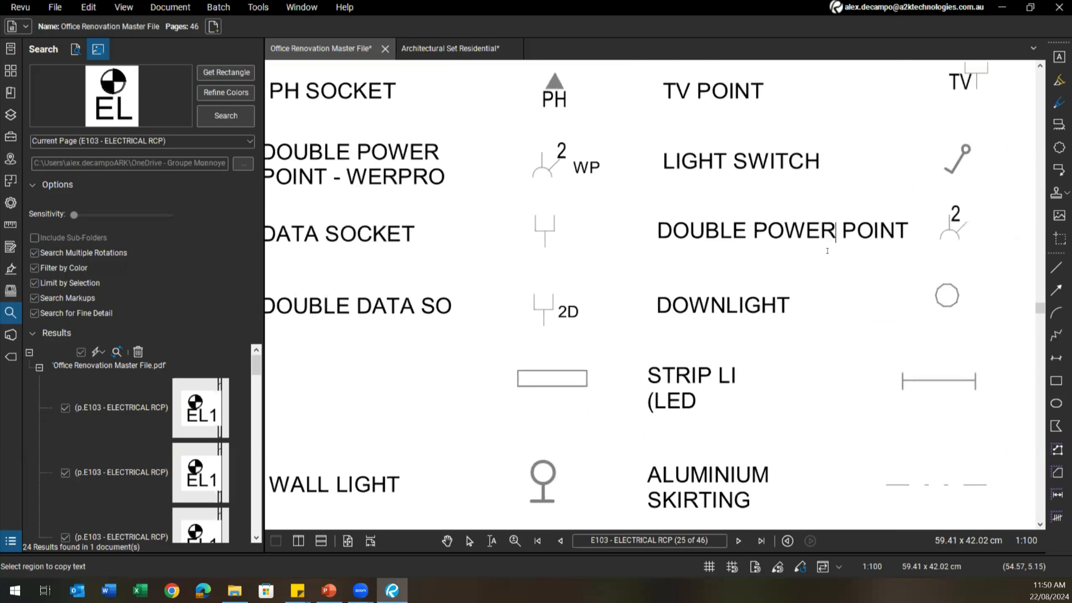
{"action": "left_click", "coordinate": [866, 240]}
{"action": "scroll", "coordinate": [857, 244], "scroll_direction": "down", "scroll_amount": 1}
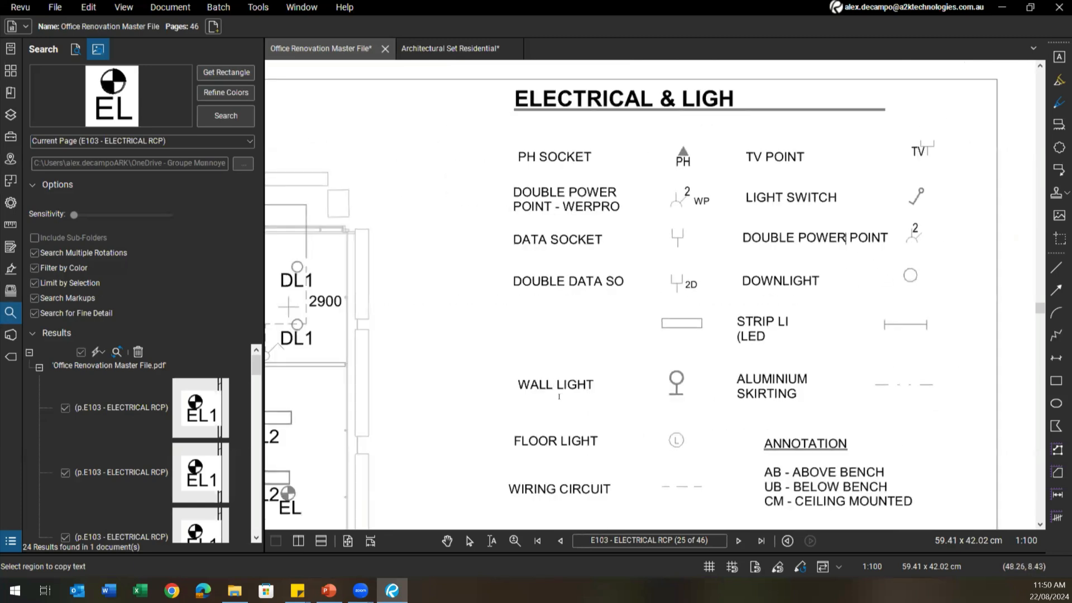
Rewrite the "DOUBLE DATA SO" legend entry as "DOUBLE DATA" and finish the text editing
{"action": "left_click", "coordinate": [627, 280]}
{"action": "scroll", "coordinate": [597, 287], "scroll_direction": "up", "scroll_amount": 1}
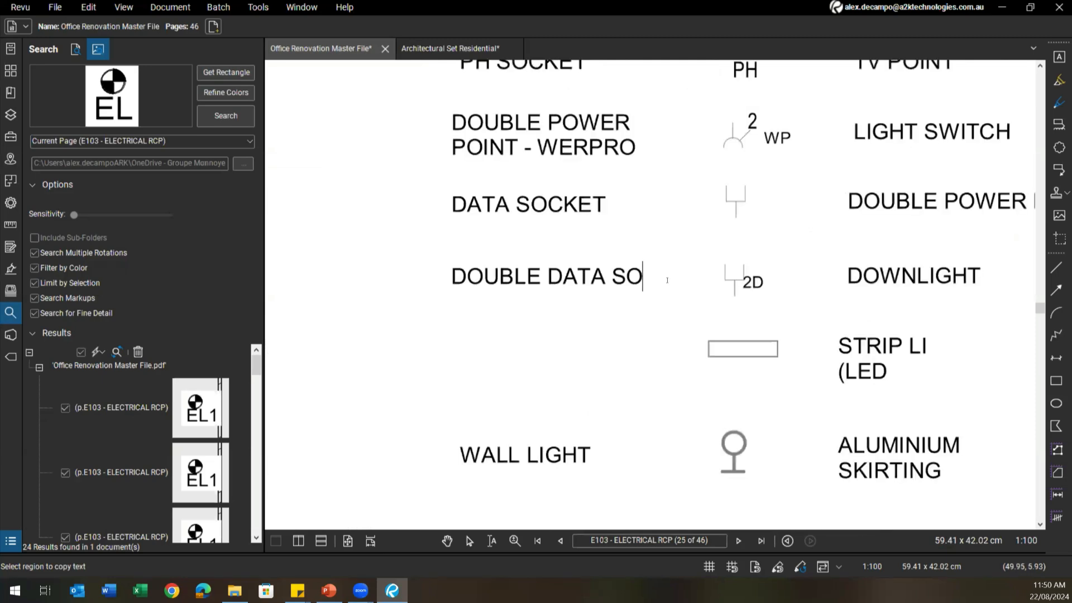
{"action": "left_click", "coordinate": [582, 267]}
{"action": "key", "text": "Delete"}
{"action": "key", "text": "Delete"}
{"action": "key", "text": "Delete"}
{"action": "key", "text": "Delete"}
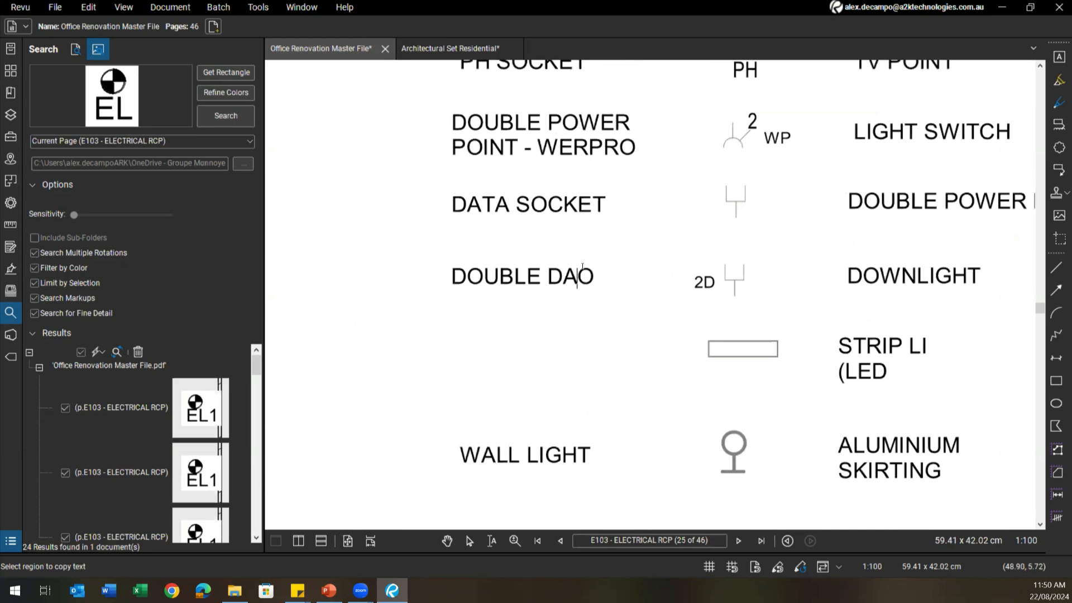
{"action": "key", "text": "Delete"}
{"action": "type", "text": "TA"}
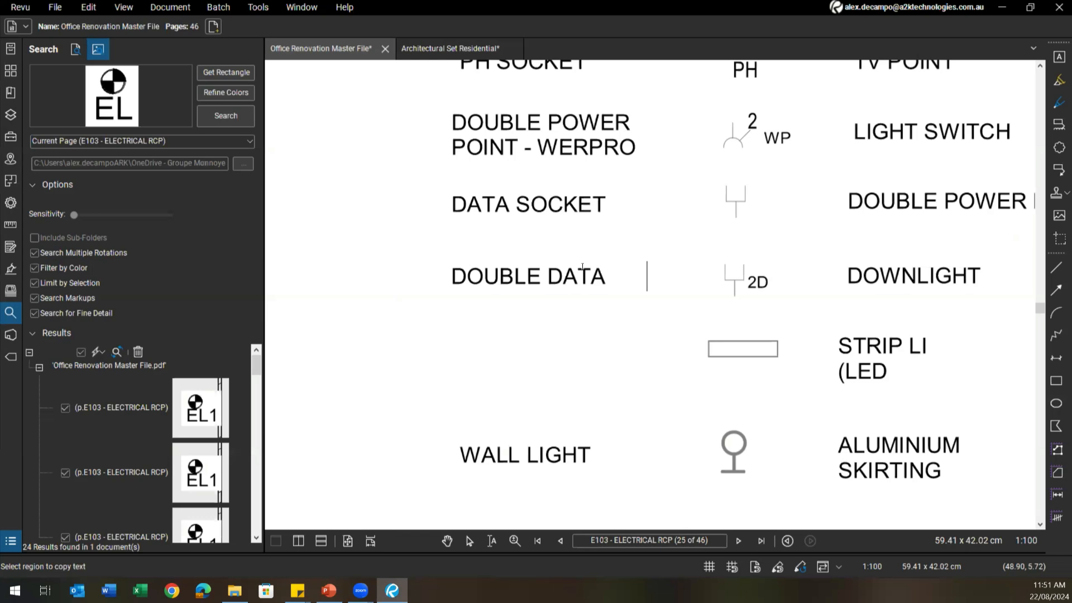
{"action": "scroll", "coordinate": [693, 298], "scroll_direction": "down", "scroll_amount": 1}
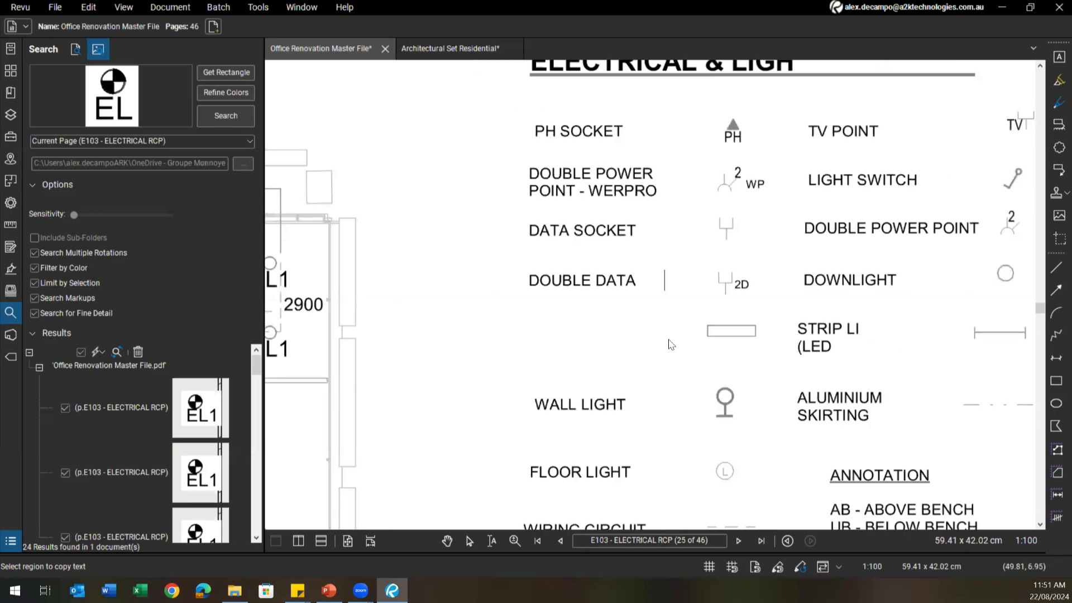
{"action": "key", "text": "Escape"}
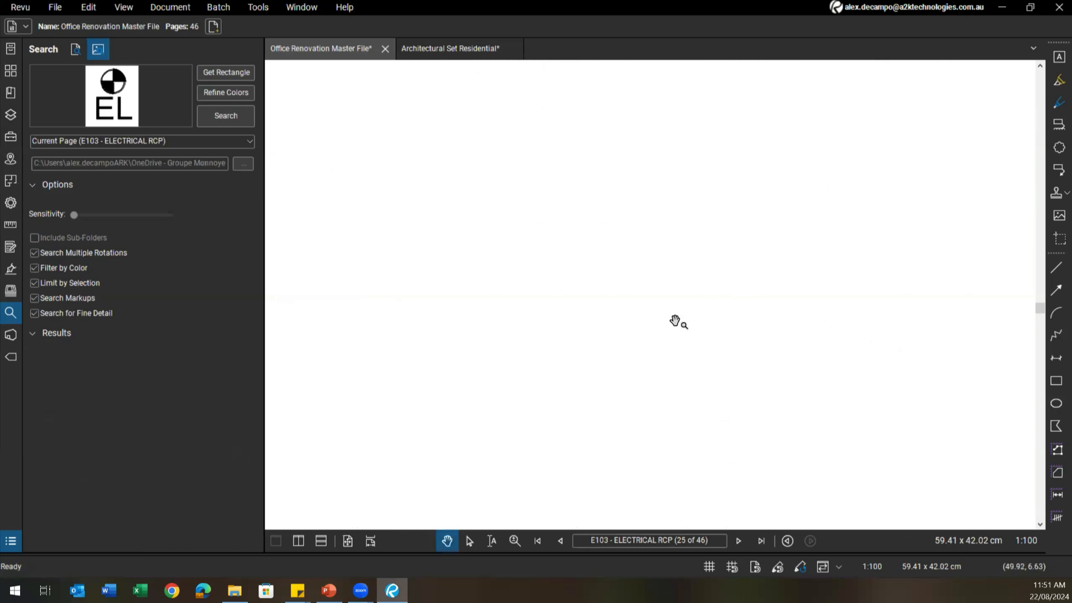
Cut the "2D" label beside the double data symbol out of the PDF content and paste it slightly lower
{"action": "scroll", "coordinate": [733, 293], "scroll_direction": "up", "scroll_amount": 1}
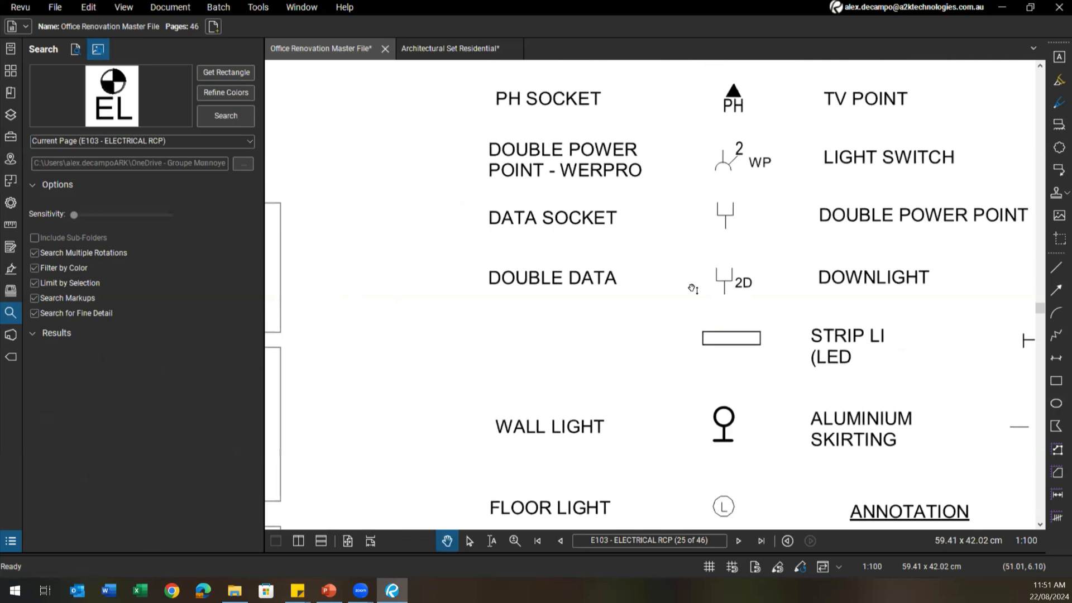
{"action": "scroll", "coordinate": [692, 289], "scroll_direction": "up", "scroll_amount": 1}
{"action": "left_click", "coordinate": [93, 8]}
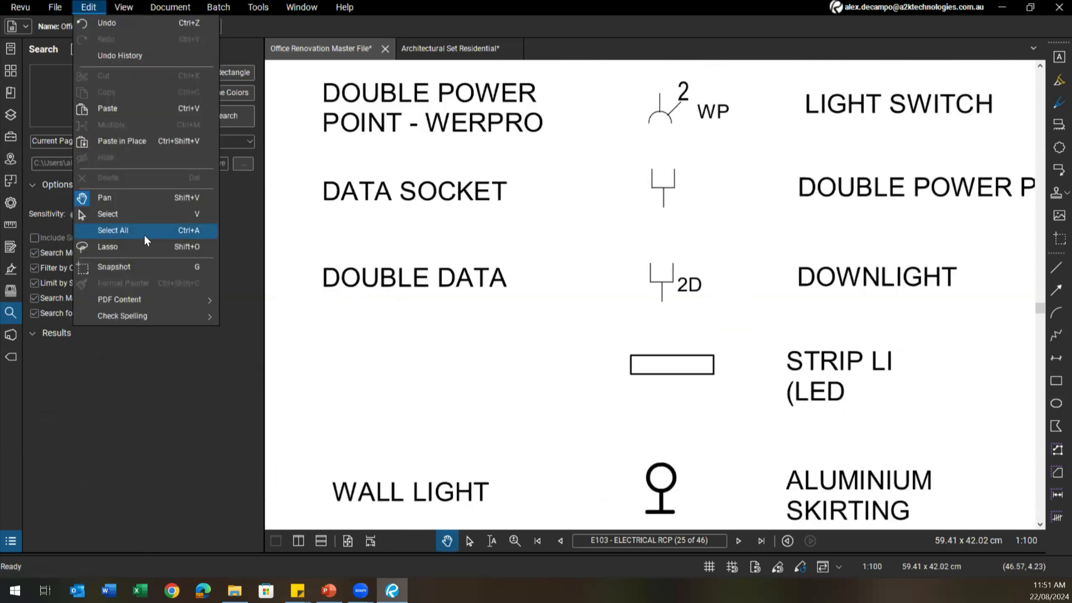
{"action": "mouse_move", "coordinate": [139, 299]}
{"action": "left_click", "coordinate": [260, 320]}
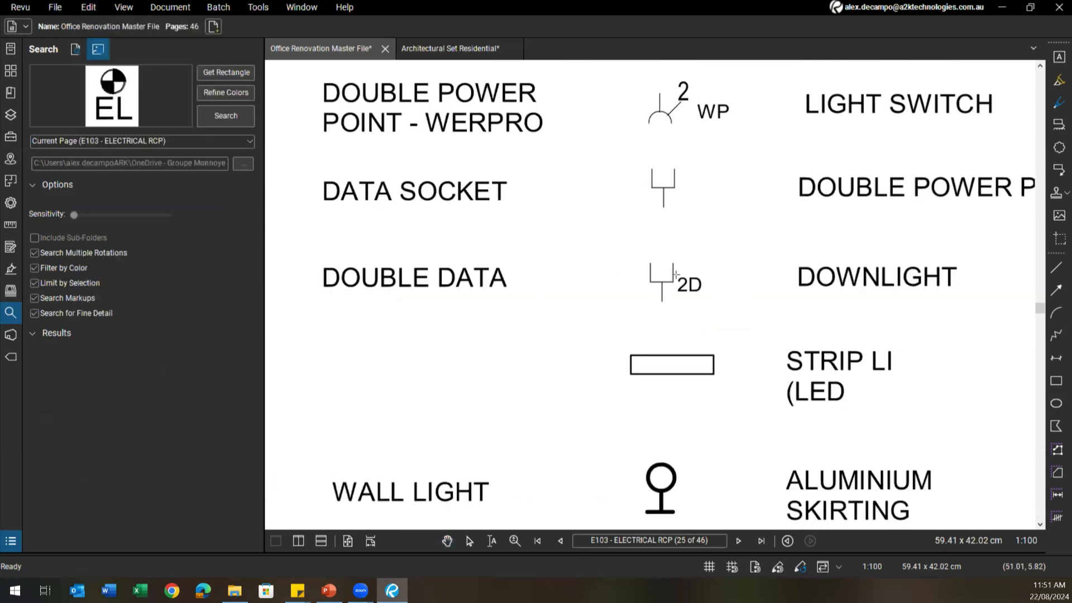
{"action": "left_click_drag", "start_coordinate": [677, 273], "coordinate": [697, 297]}
{"action": "key", "text": "ctrl+v"}
{"action": "left_click", "coordinate": [534, 299]}
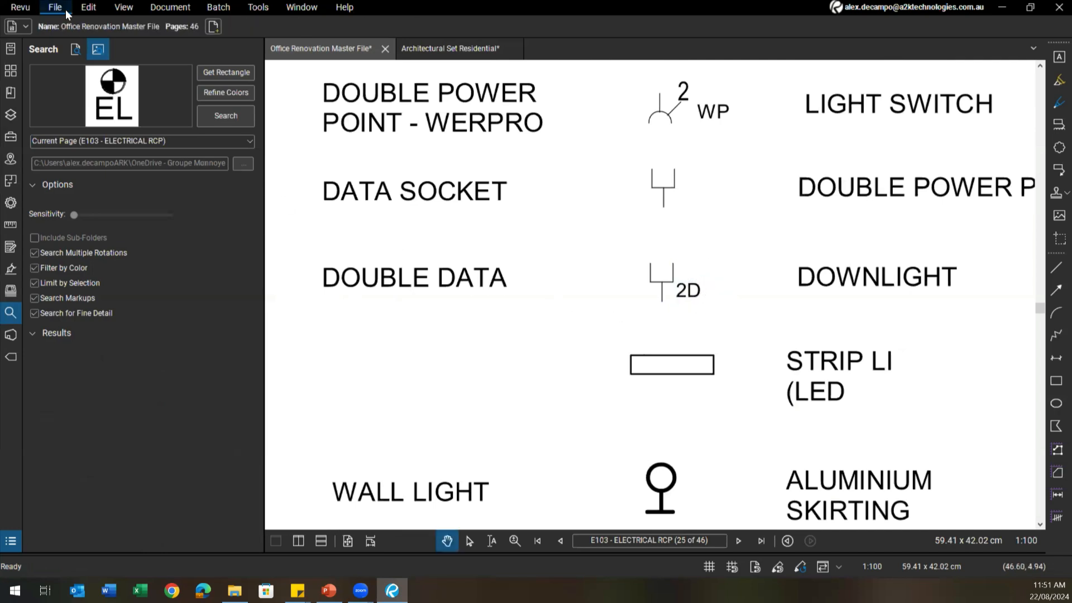
Edit the PDF text of the DOUBLE DATA legend entry, shortening it to "DO", and finish the text editing
{"action": "left_click", "coordinate": [89, 8]}
{"action": "mouse_move", "coordinate": [125, 299]}
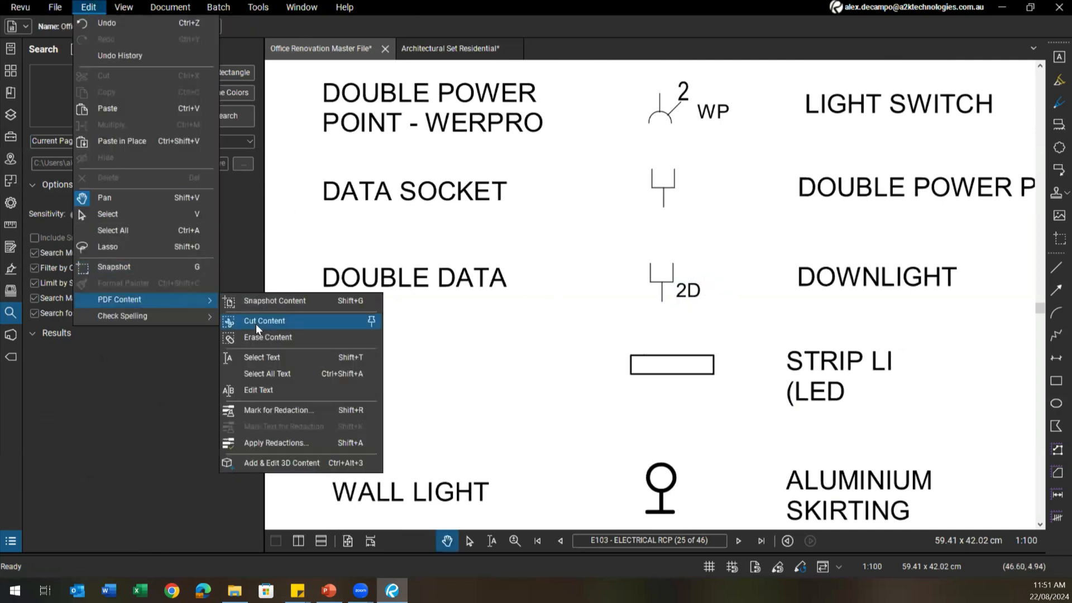
{"action": "left_click", "coordinate": [275, 379]}
{"action": "key", "text": "BackSpace"}
{"action": "key", "text": "BackSpace"}
{"action": "key", "text": "BackSpace"}
{"action": "key", "text": "BackSpace"}
{"action": "key", "text": "BackSpace"}
{"action": "key", "text": "BackSpace"}
{"action": "key", "text": "BackSpace"}
{"action": "key", "text": "BackSpace"}
{"action": "key", "text": "BackSpace"}
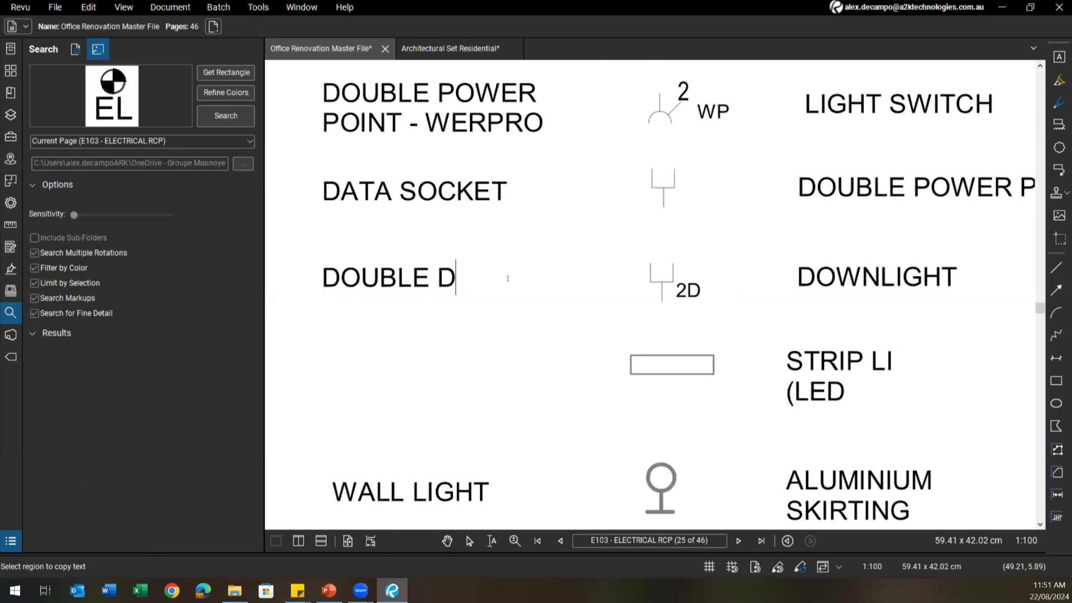
{"action": "key", "text": "Escape"}
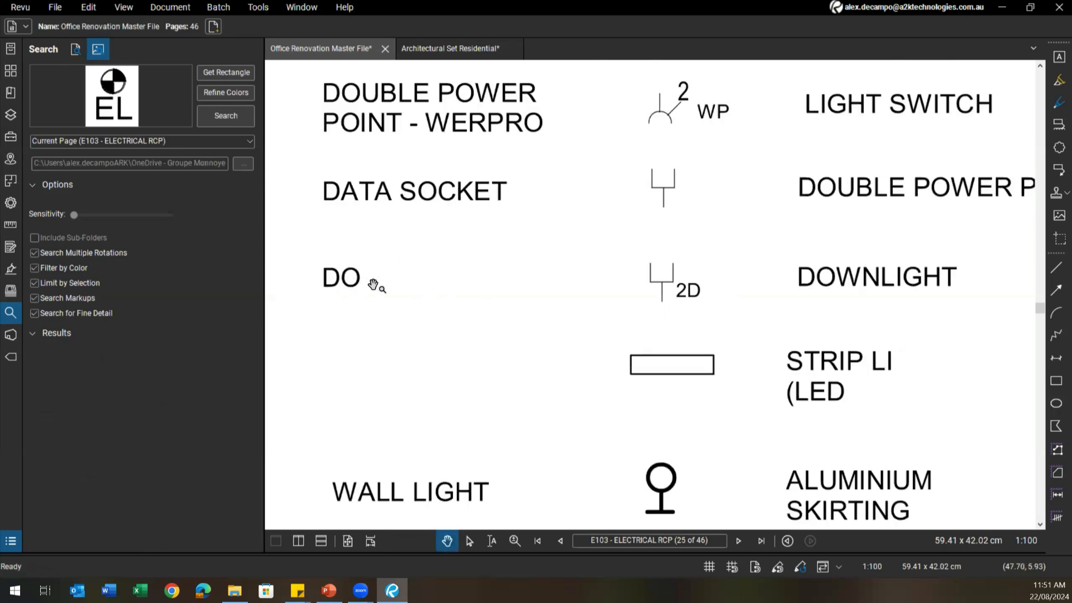
Switch to the Architectural Set Residential document and go to page 4, the marked-up FLOOR PLANS sheet
{"action": "scroll", "coordinate": [371, 295], "scroll_direction": "down", "scroll_amount": 3}
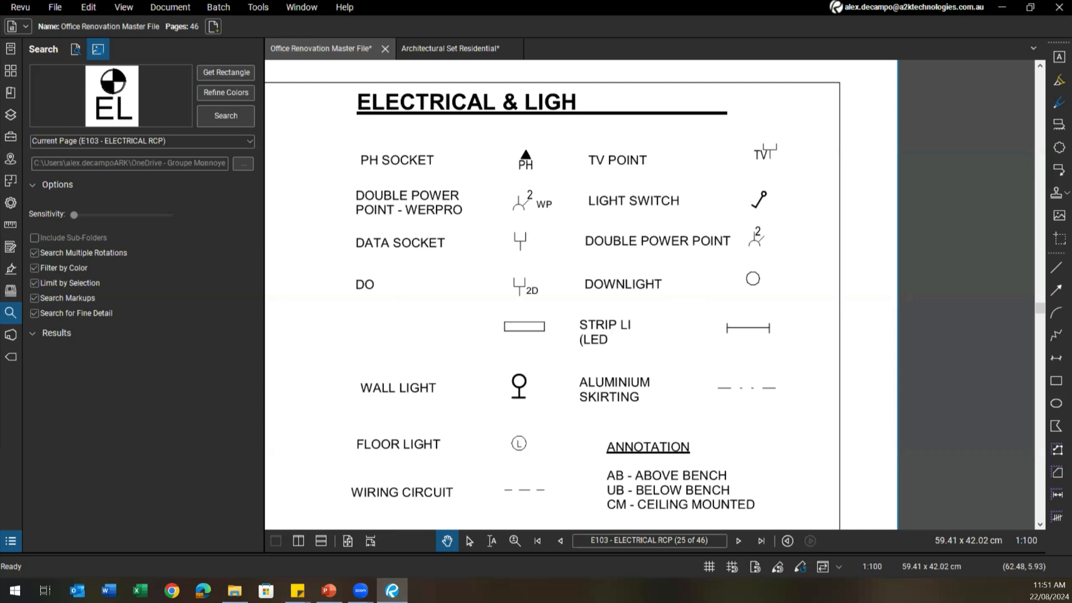
{"action": "scroll", "coordinate": [742, 226], "scroll_direction": "down", "scroll_amount": 5}
{"action": "mouse_move", "coordinate": [742, 226]}
{"action": "left_mouse_down"}
{"action": "mouse_move", "coordinate": [797, 180]}
{"action": "mouse_move", "coordinate": [739, 200]}
{"action": "mouse_move", "coordinate": [710, 182]}
{"action": "left_mouse_up"}
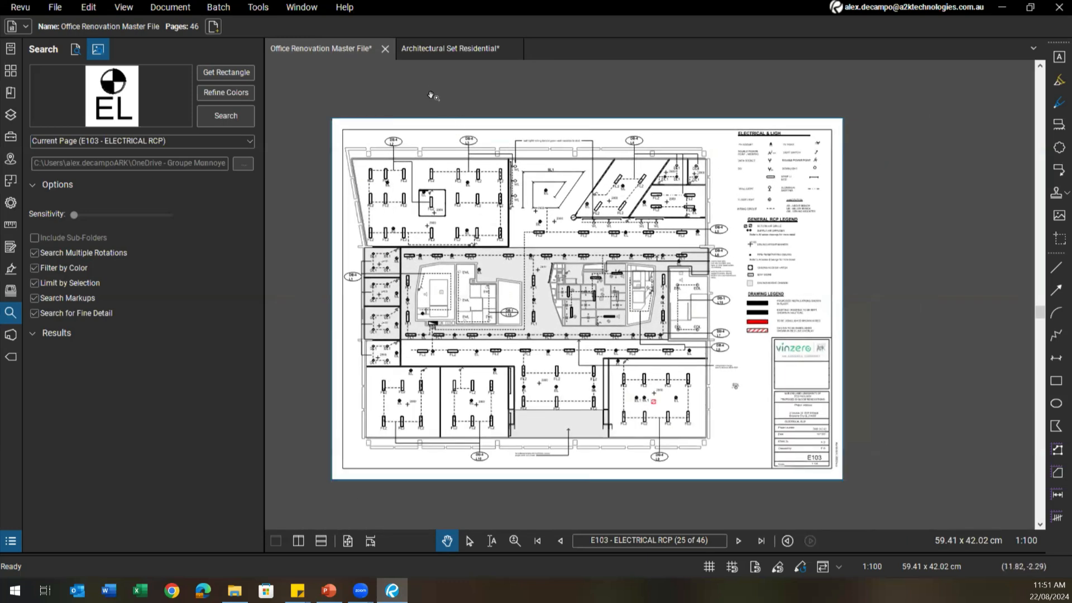
{"action": "left_click", "coordinate": [446, 48]}
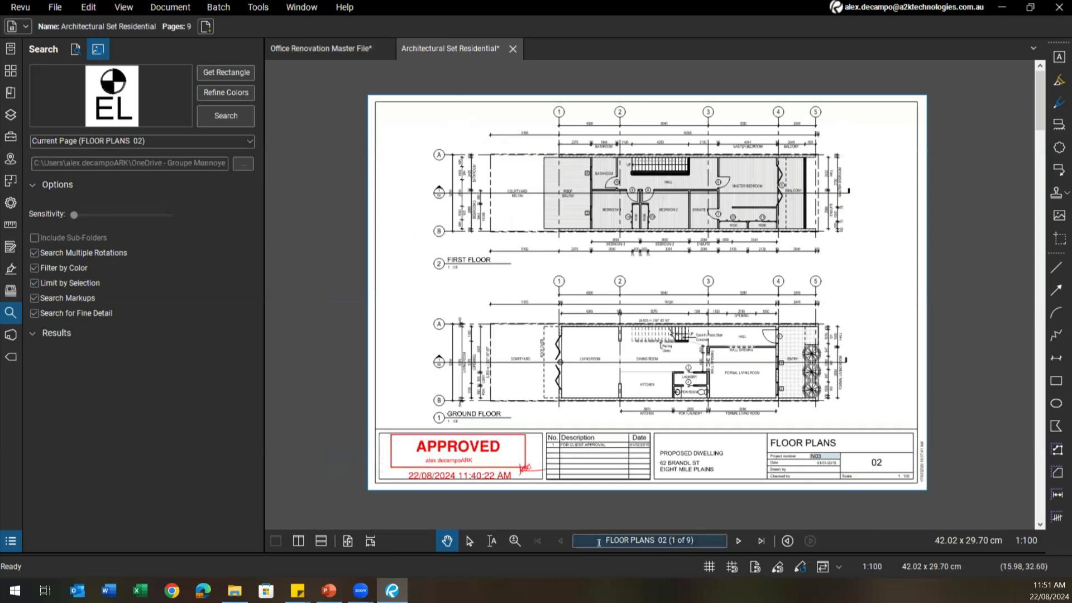
{"action": "left_click", "coordinate": [739, 541]}
{"action": "left_click", "coordinate": [739, 541]}
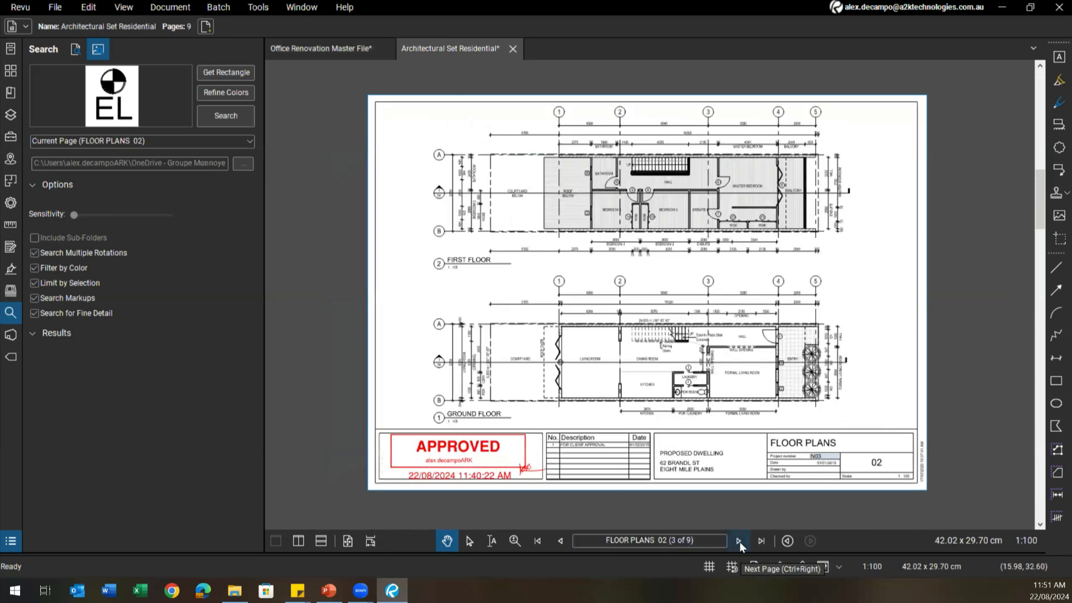
{"action": "left_click", "coordinate": [739, 541]}
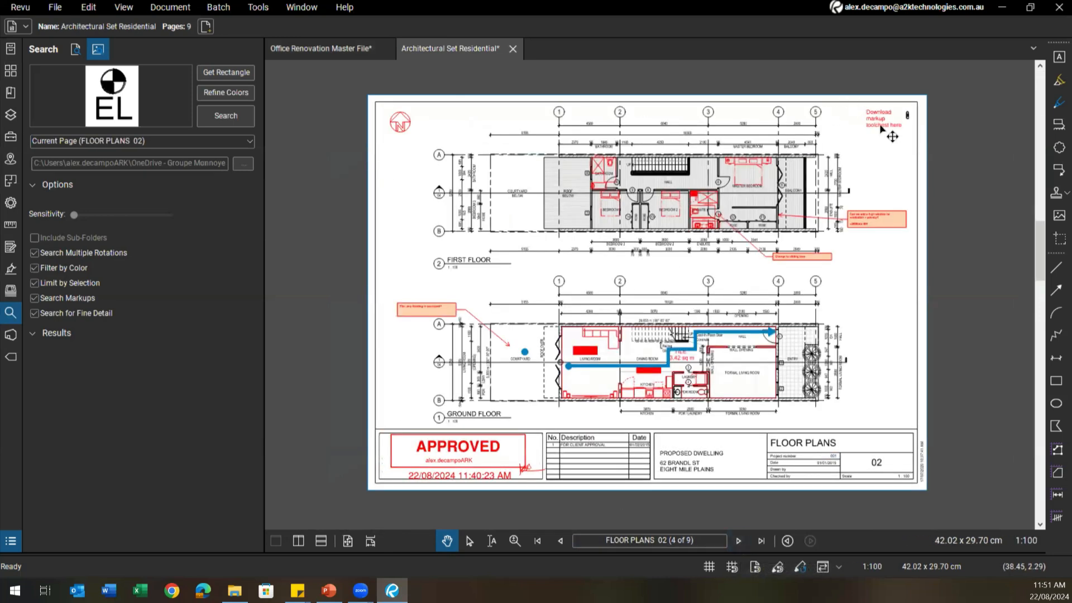
Examine the "Download markup toolchest here" note and the file attachment beside it
{"action": "scroll", "coordinate": [863, 147], "scroll_direction": "up", "scroll_amount": 2}
{"action": "scroll", "coordinate": [804, 163], "scroll_direction": "up", "scroll_amount": 2}
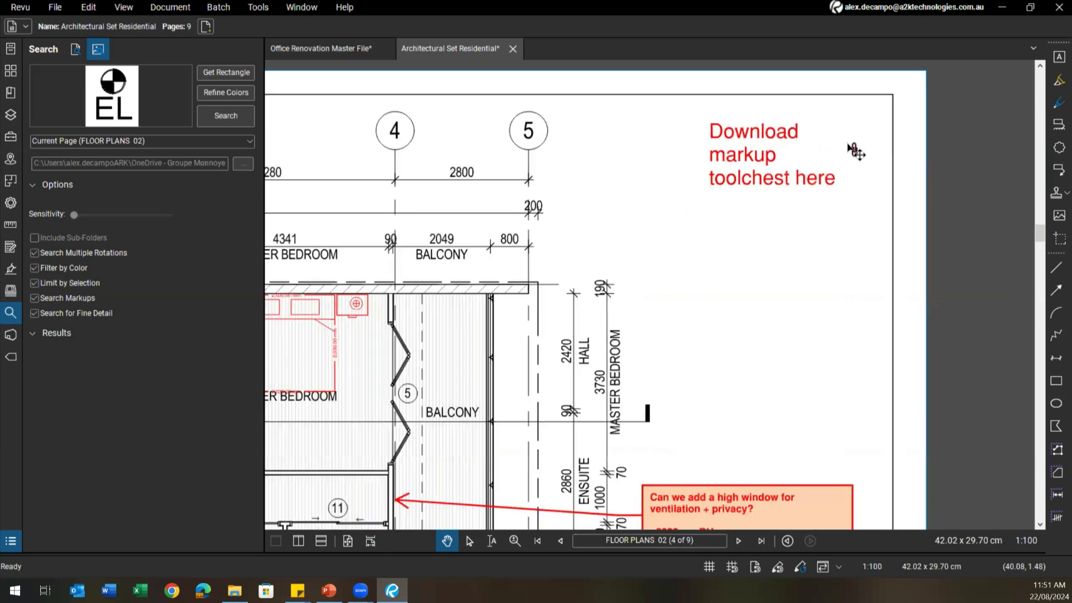
{"action": "left_click", "coordinate": [774, 176]}
{"action": "scroll", "coordinate": [774, 180], "scroll_direction": "down", "scroll_amount": 2}
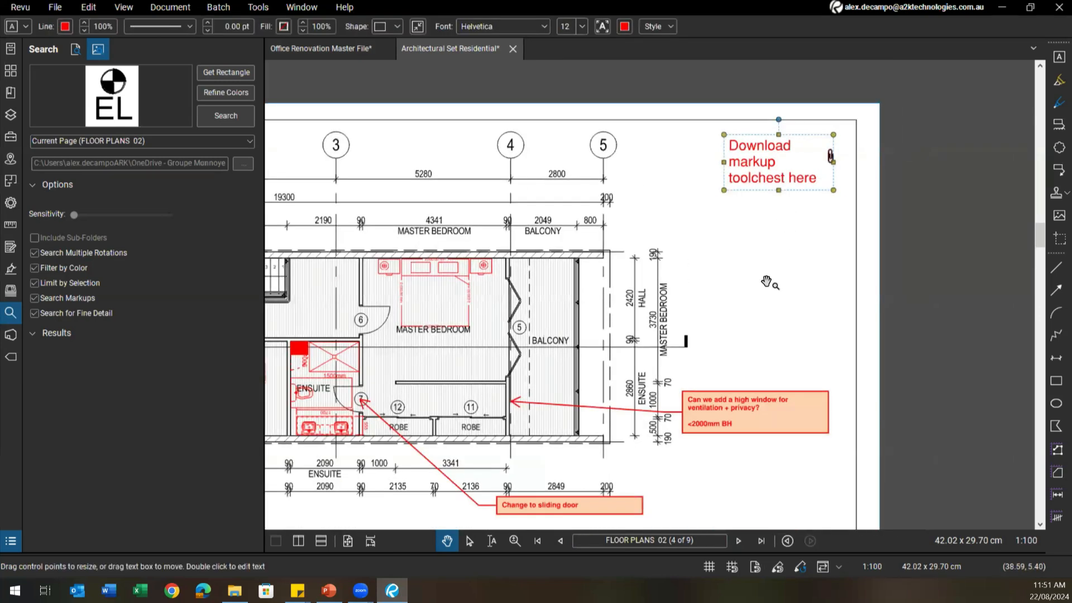
{"action": "left_click", "coordinate": [770, 276]}
{"action": "scroll", "coordinate": [781, 260], "scroll_direction": "down", "scroll_amount": 2}
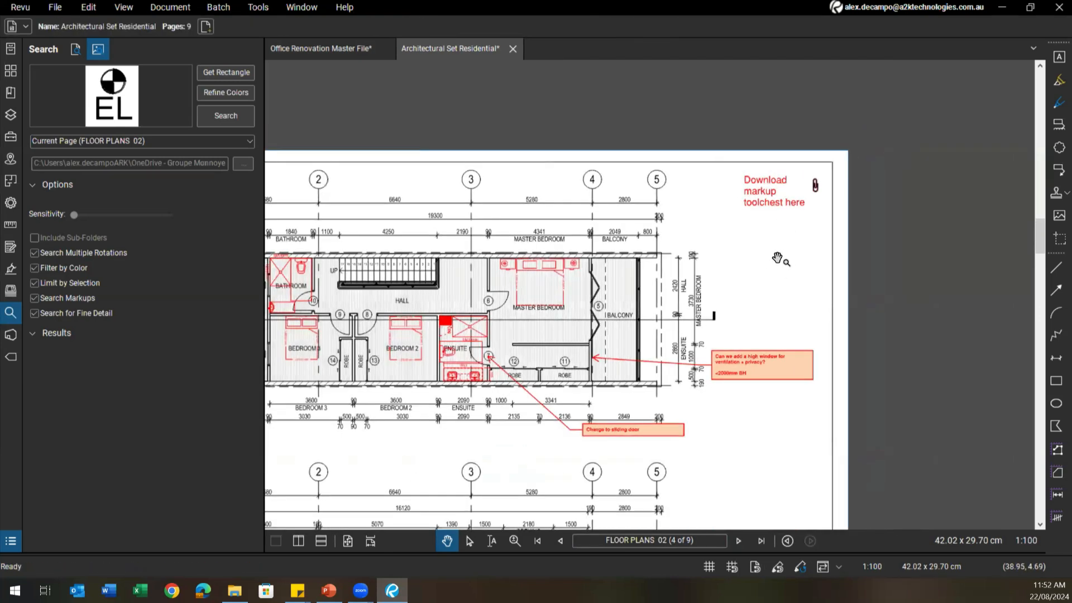
{"action": "left_click", "coordinate": [829, 195]}
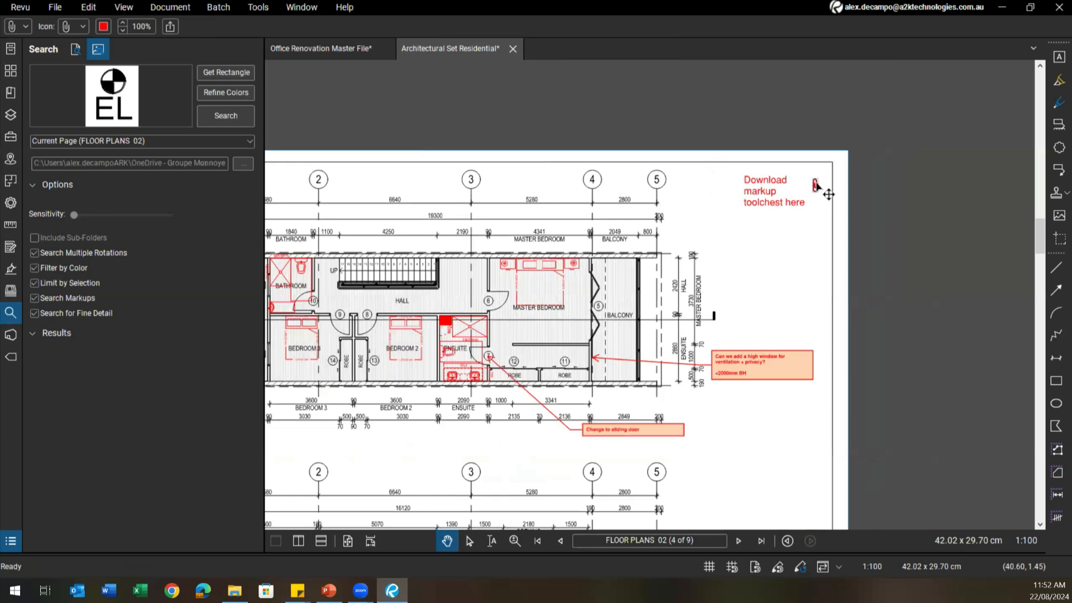
{"action": "left_click", "coordinate": [760, 283]}
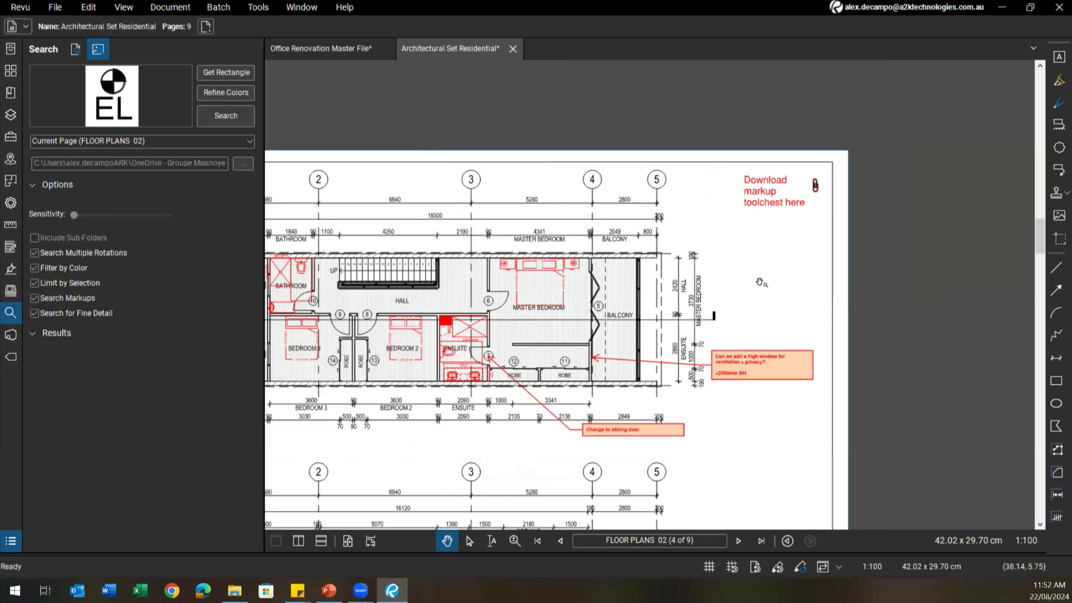
Open the attached MARKUP STD.btx file to import its tool set and bring up MARKUP STD_A2K in the Tool Chest
{"action": "double_click", "coordinate": [814, 187]}
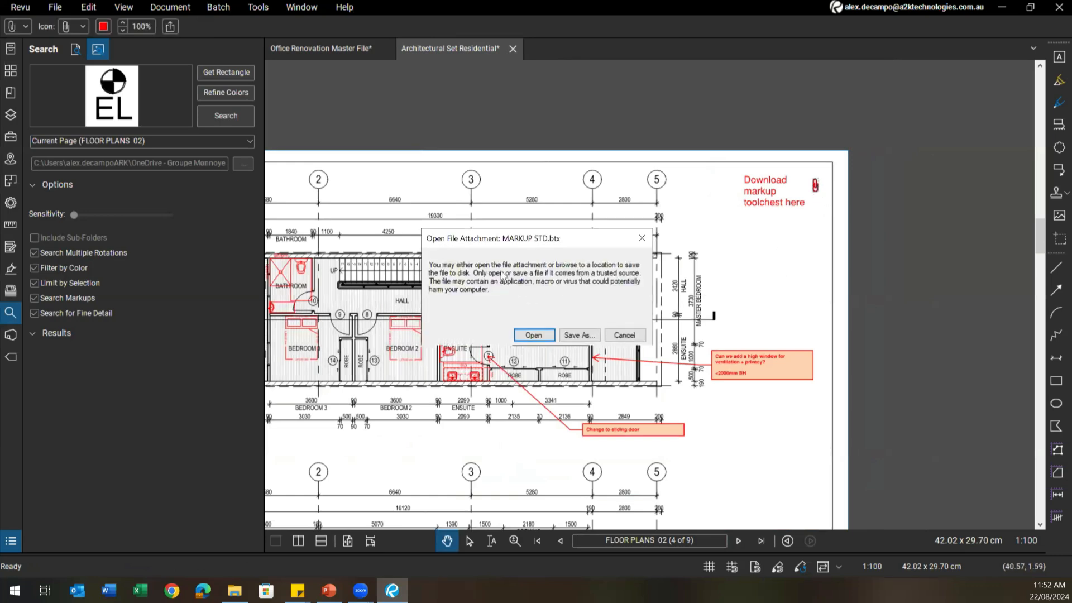
{"action": "left_click", "coordinate": [527, 335]}
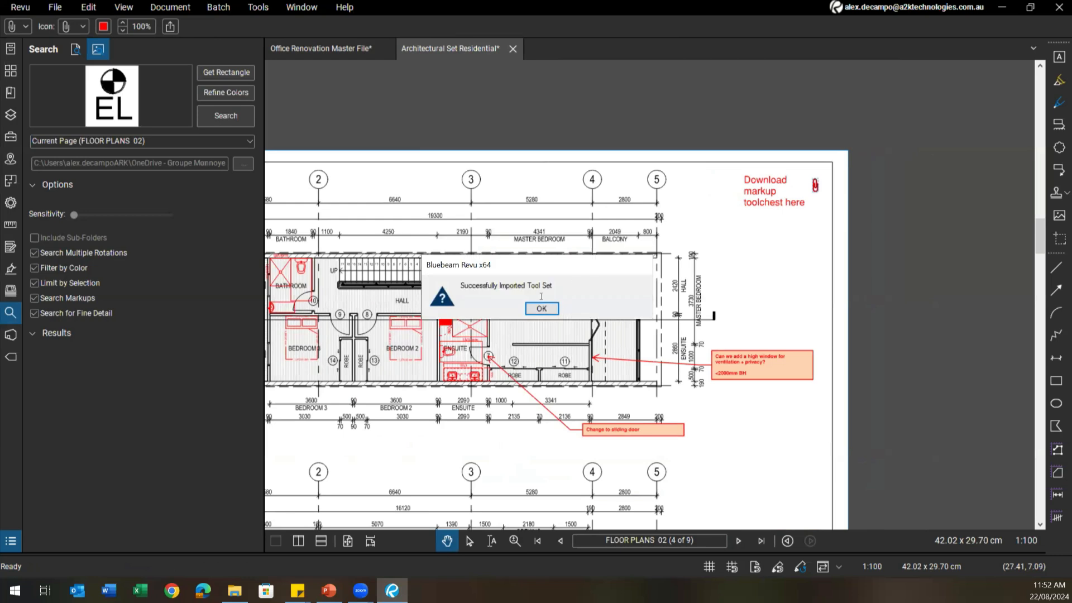
{"action": "left_click", "coordinate": [543, 307]}
{"action": "left_click", "coordinate": [11, 136]}
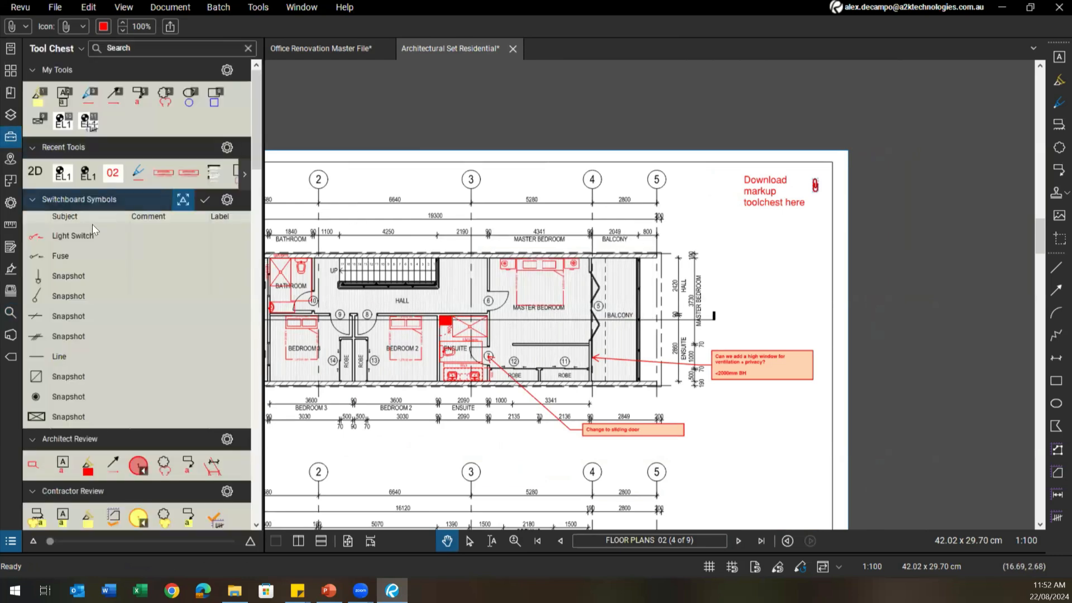
{"action": "scroll", "coordinate": [92, 223], "scroll_direction": "down", "scroll_amount": 15}
{"action": "left_click", "coordinate": [89, 491]}
{"action": "mouse_move", "coordinate": [424, 402]}
{"action": "left_mouse_down"}
{"action": "mouse_move", "coordinate": [513, 376]}
{"action": "mouse_move", "coordinate": [560, 348]}
{"action": "mouse_move", "coordinate": [558, 357]}
{"action": "left_mouse_up"}
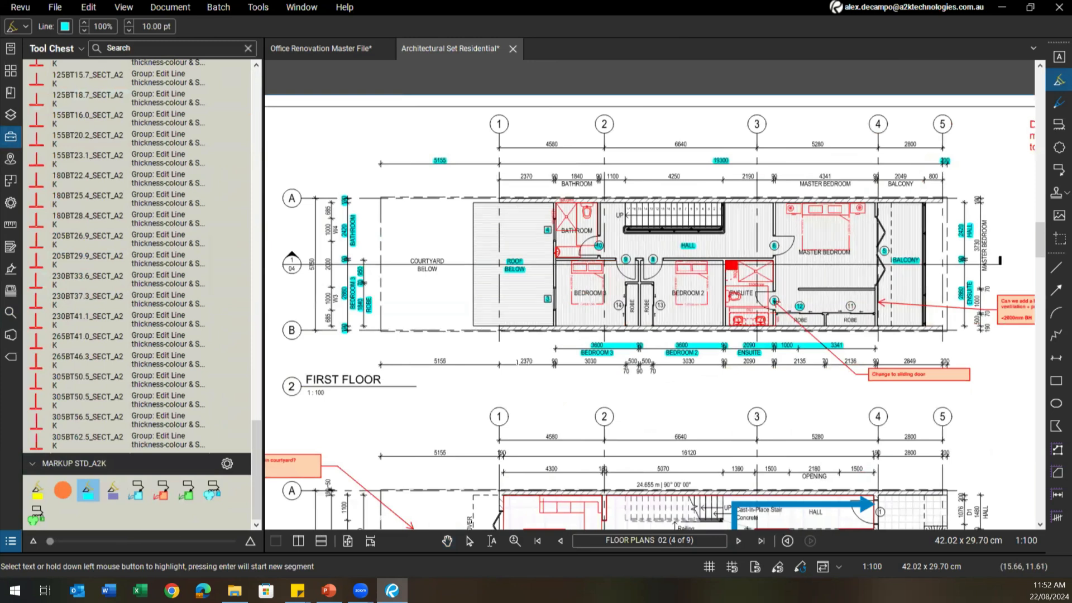
{"action": "key", "text": "Escape"}
Highlight the BEDROOM 3 label under the first floor plan in purple and place an orange ellipse marker beside the plan
{"action": "left_click", "coordinate": [113, 491]}
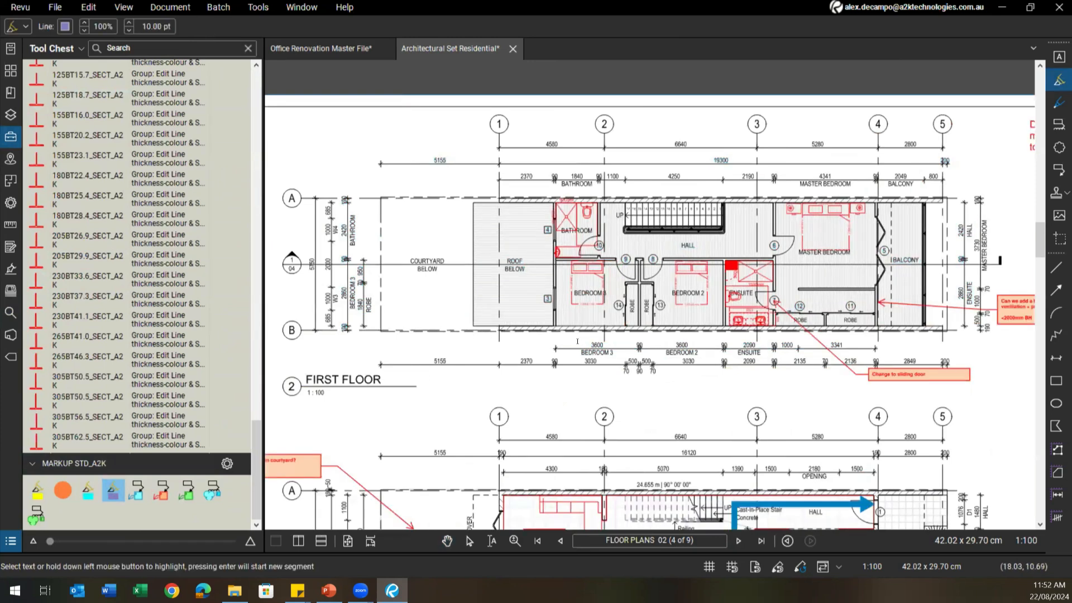
{"action": "left_click_drag", "start_coordinate": [632, 350], "coordinate": [579, 353]}
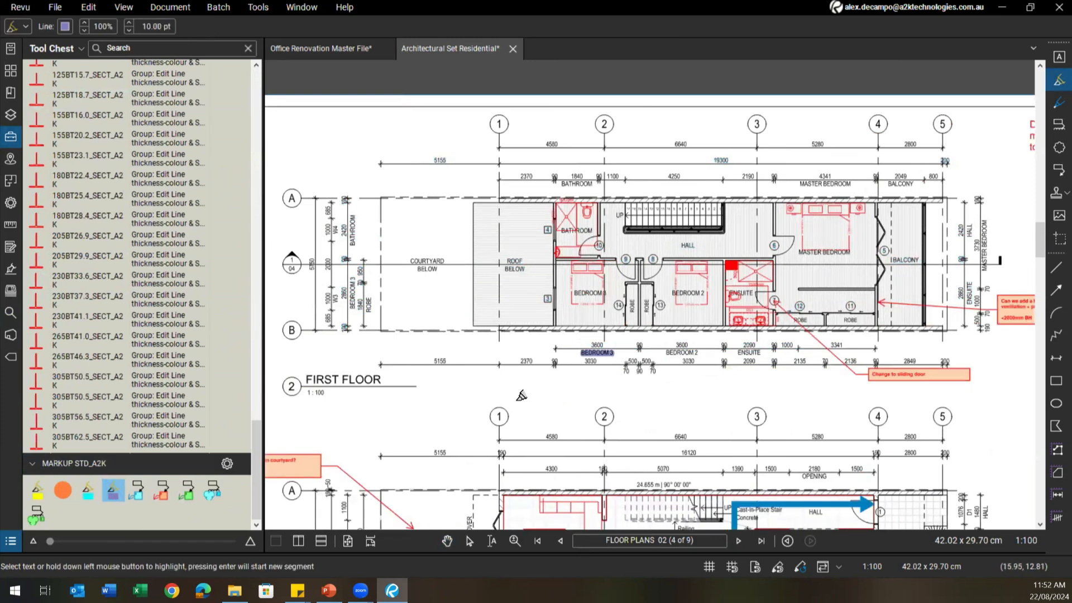
{"action": "left_click", "coordinate": [59, 496]}
{"action": "left_click", "coordinate": [489, 353]}
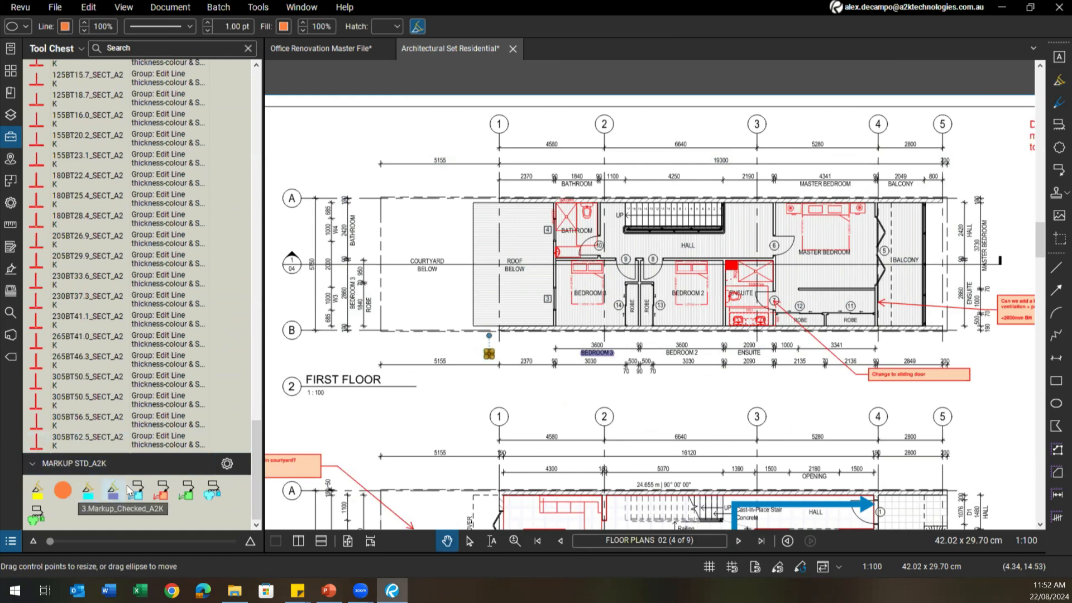
Place a red MARKUP STD_A2K callout reading "123" next to the FIRST FLOOR title, pointing up at the plan's lower edge
{"action": "left_click", "coordinate": [162, 489]}
{"action": "left_click", "coordinate": [529, 347]}
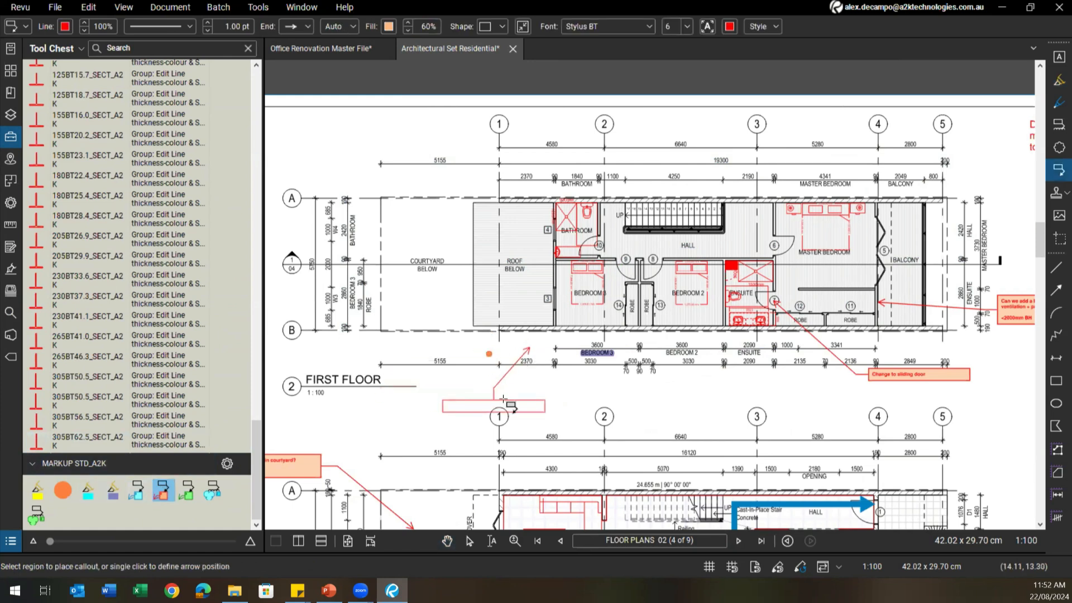
{"action": "left_click", "coordinate": [503, 398]}
{"action": "type", "text": "123"}
{"action": "key", "text": "Escape"}
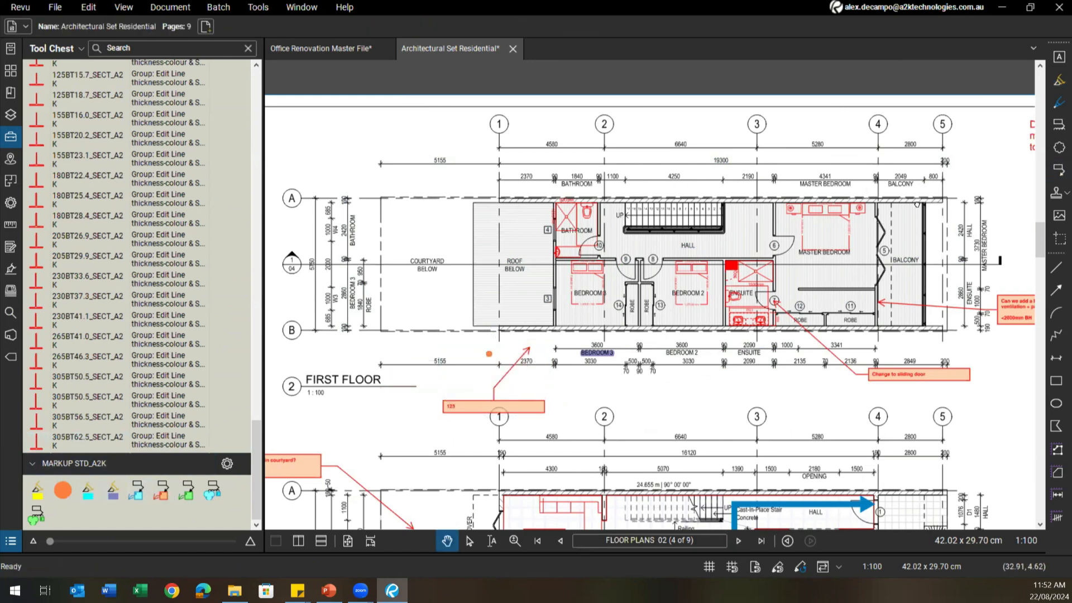
Attach the Bedroom tool set file from the Desktop to the sheet, placing its icon below the download toolchest note
{"action": "left_click_drag", "start_coordinate": [917, 205], "coordinate": [730, 241]}
{"action": "left_click_drag", "start_coordinate": [824, 231], "coordinate": [727, 251]}
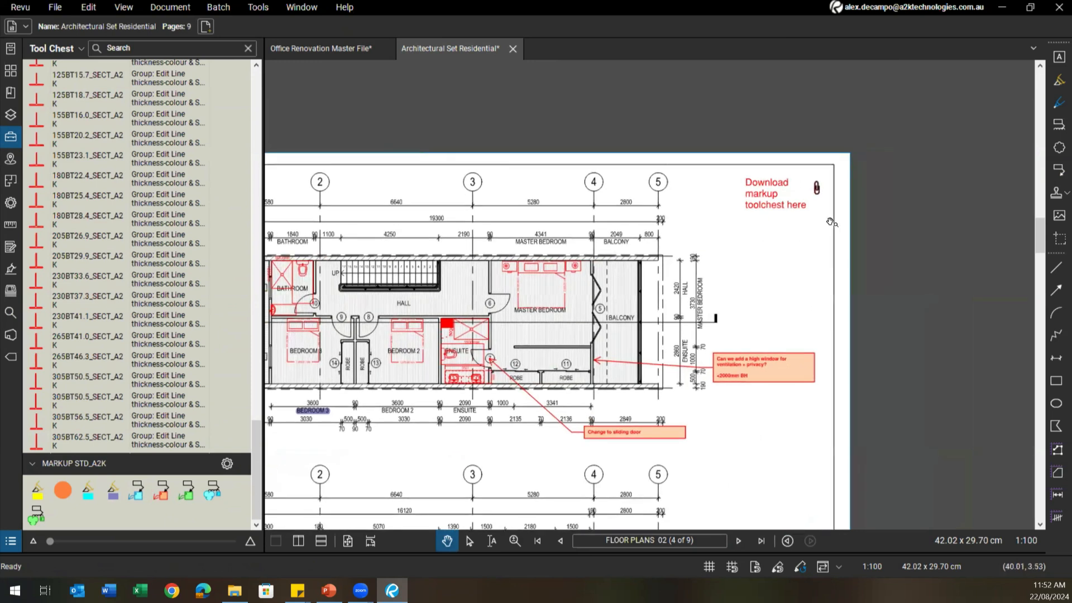
{"action": "scroll", "coordinate": [830, 223], "scroll_direction": "up", "scroll_amount": 2}
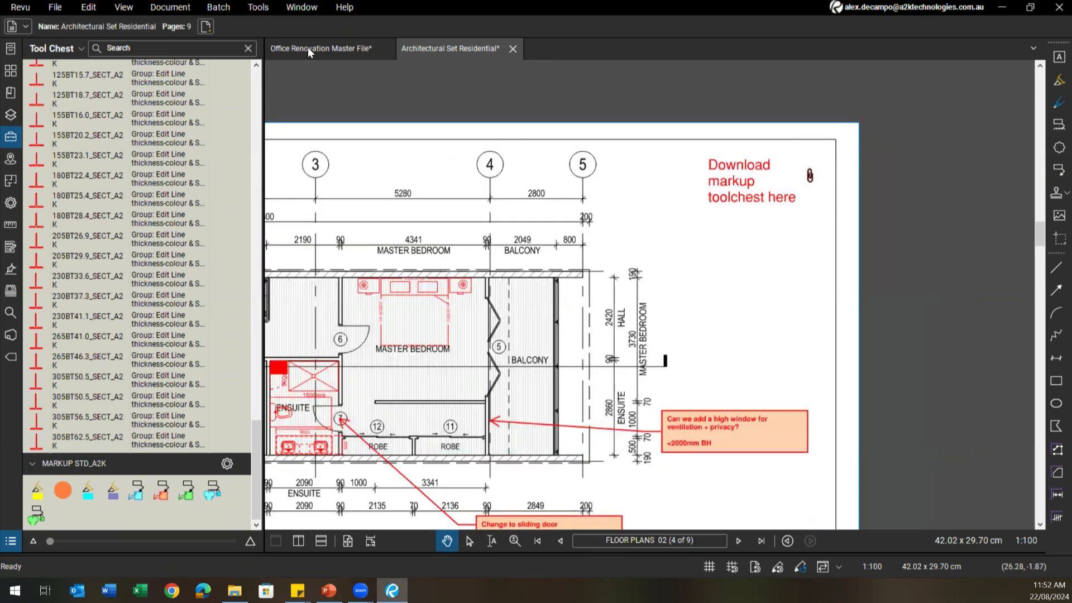
{"action": "left_click", "coordinate": [264, 9]}
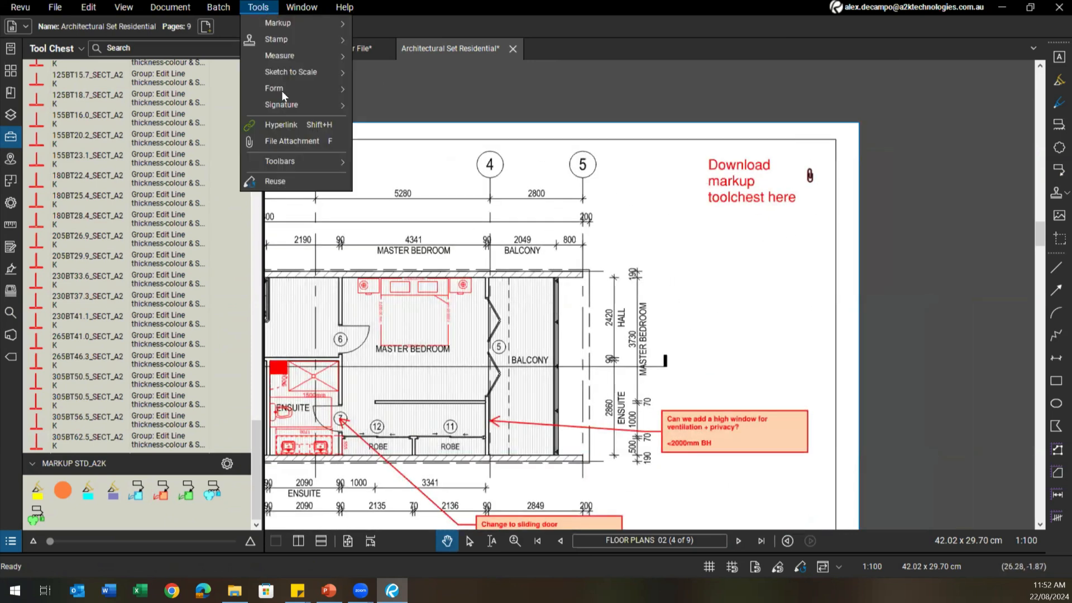
{"action": "left_click", "coordinate": [286, 140]}
{"action": "scroll", "coordinate": [212, 229], "scroll_direction": "down", "scroll_amount": 1}
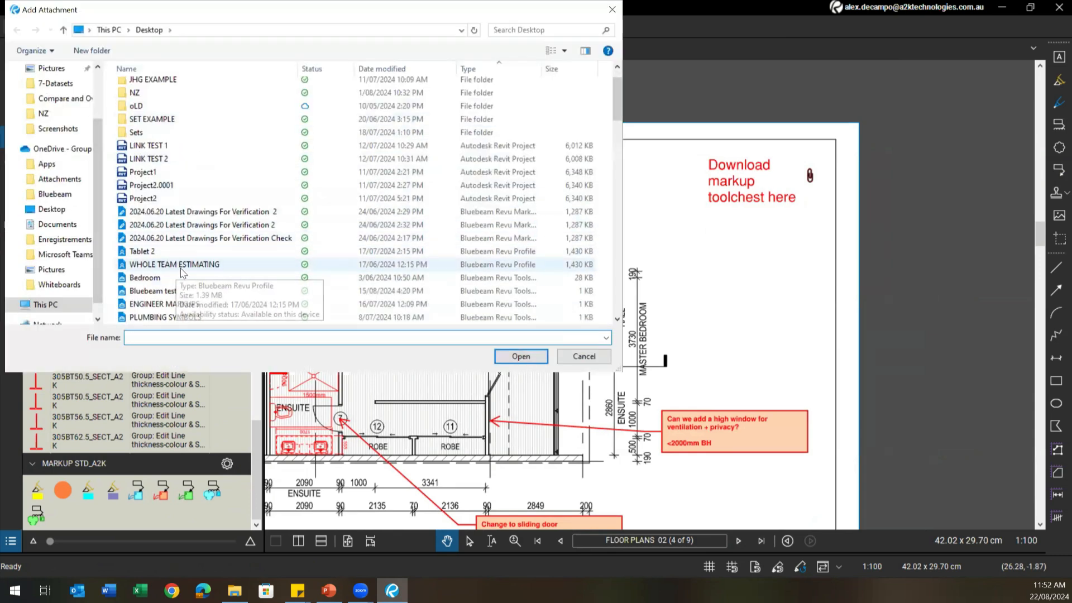
{"action": "left_click", "coordinate": [146, 277]}
{"action": "left_click", "coordinate": [519, 356]}
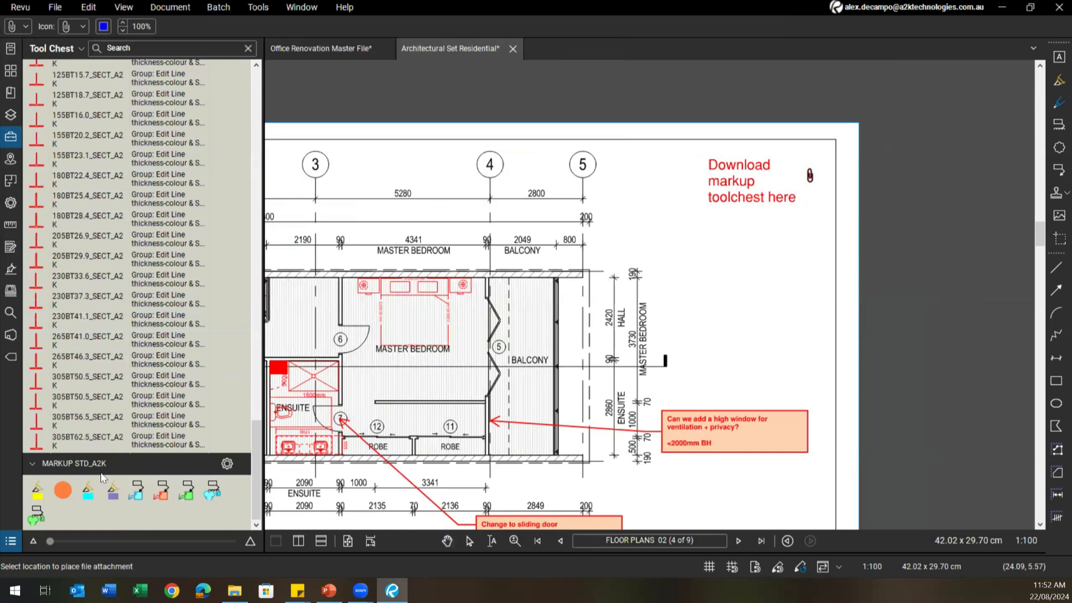
{"action": "scroll", "coordinate": [100, 335], "scroll_direction": "up", "scroll_amount": 20}
{"action": "scroll", "coordinate": [67, 273], "scroll_direction": "down", "scroll_amount": 14}
{"action": "scroll", "coordinate": [91, 296], "scroll_direction": "down", "scroll_amount": 10}
{"action": "left_click", "coordinate": [791, 267]}
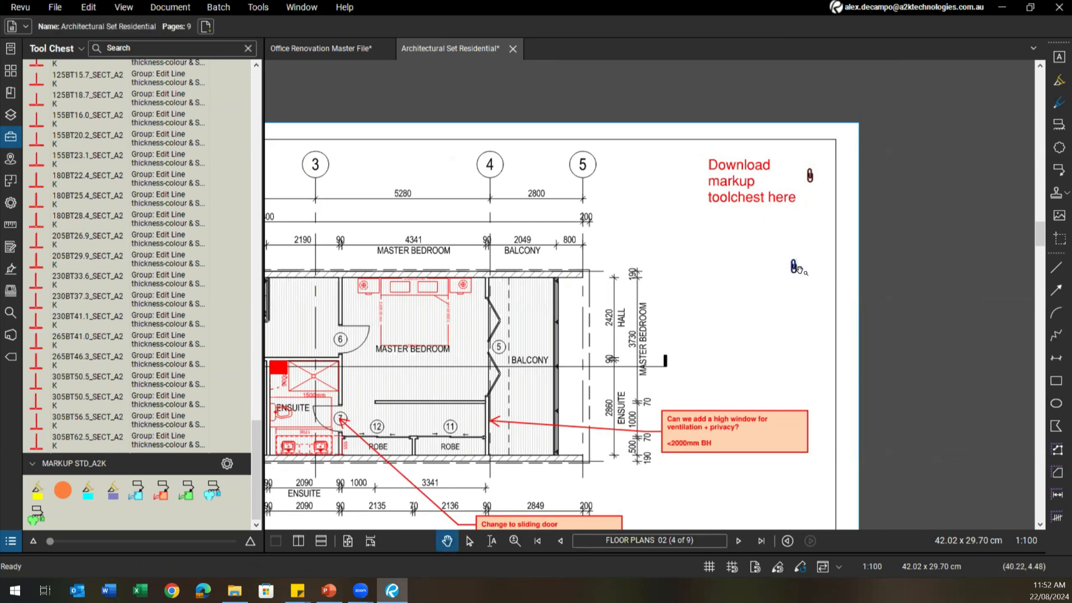
{"action": "scroll", "coordinate": [789, 271], "scroll_direction": "up", "scroll_amount": 2}
{"action": "left_click", "coordinate": [791, 267]}
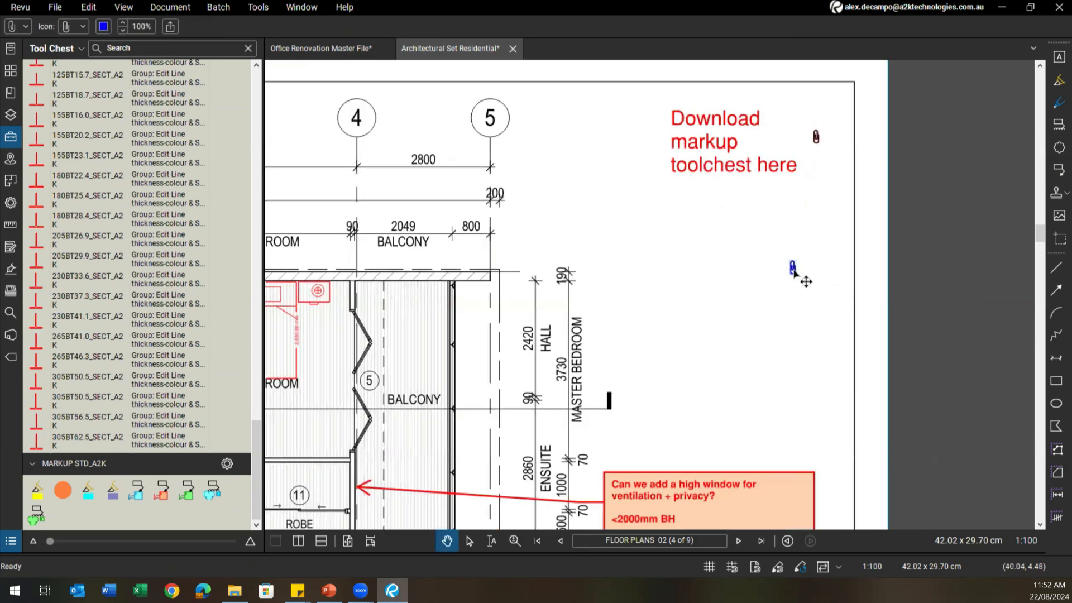
{"action": "scroll", "coordinate": [860, 221], "scroll_direction": "down", "scroll_amount": 3}
{"action": "left_click_drag", "start_coordinate": [768, 290], "coordinate": [863, 218]}
{"action": "scroll", "coordinate": [825, 256], "scroll_direction": "down", "scroll_amount": 1}
{"action": "left_click_drag", "start_coordinate": [619, 336], "coordinate": [661, 319]}
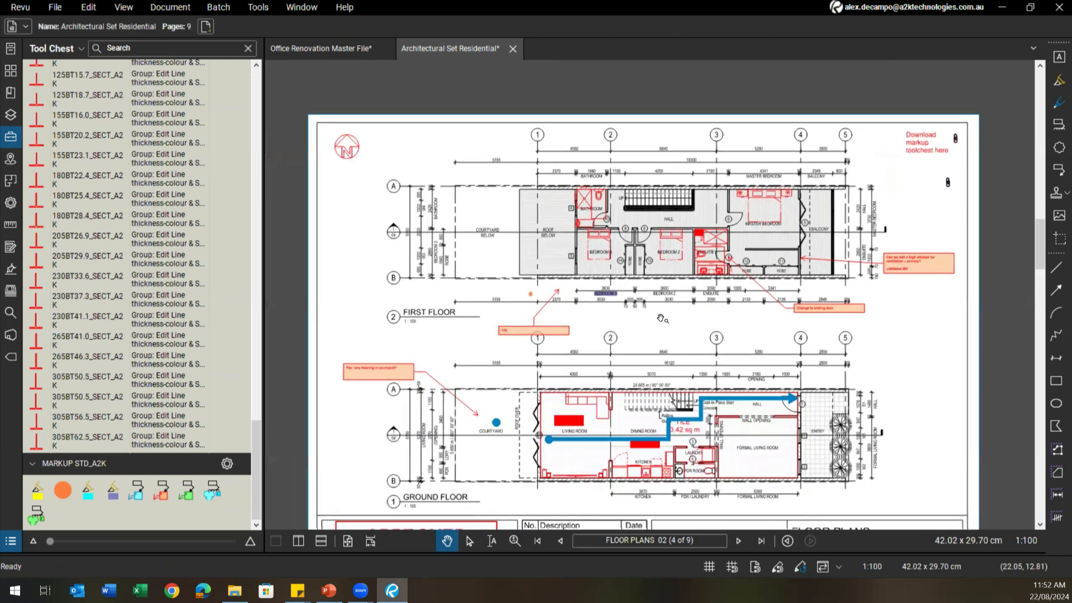
Open the Manage Tool Sets dialog for the Tool Chest and select the Engineer Review tool set
{"action": "scroll", "coordinate": [134, 267], "scroll_direction": "up", "scroll_amount": 3}
{"action": "scroll", "coordinate": [134, 267], "scroll_direction": "up", "scroll_amount": 10}
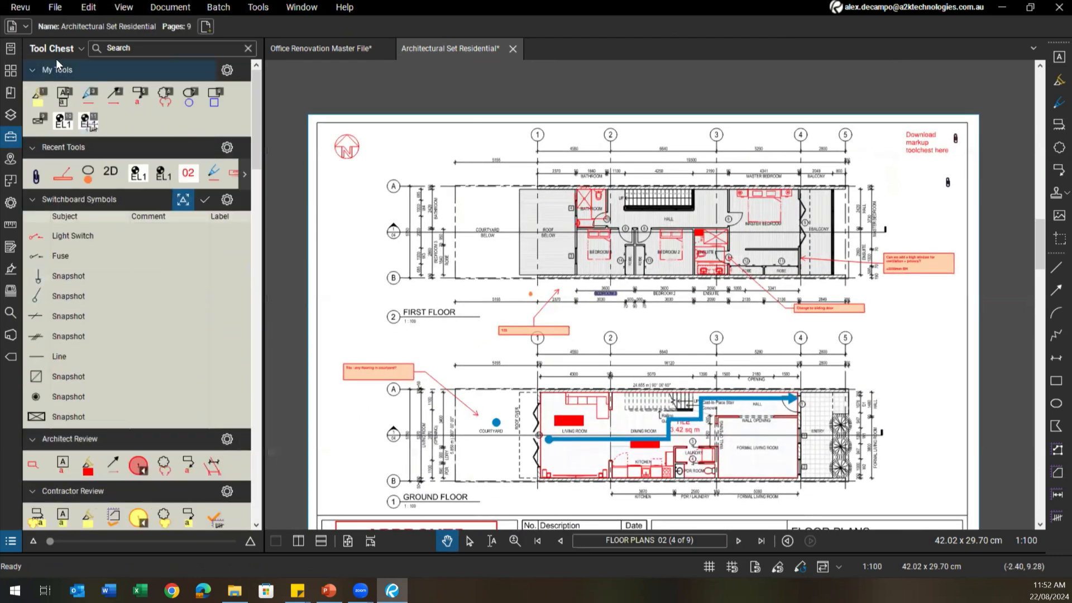
{"action": "left_click", "coordinate": [63, 50]}
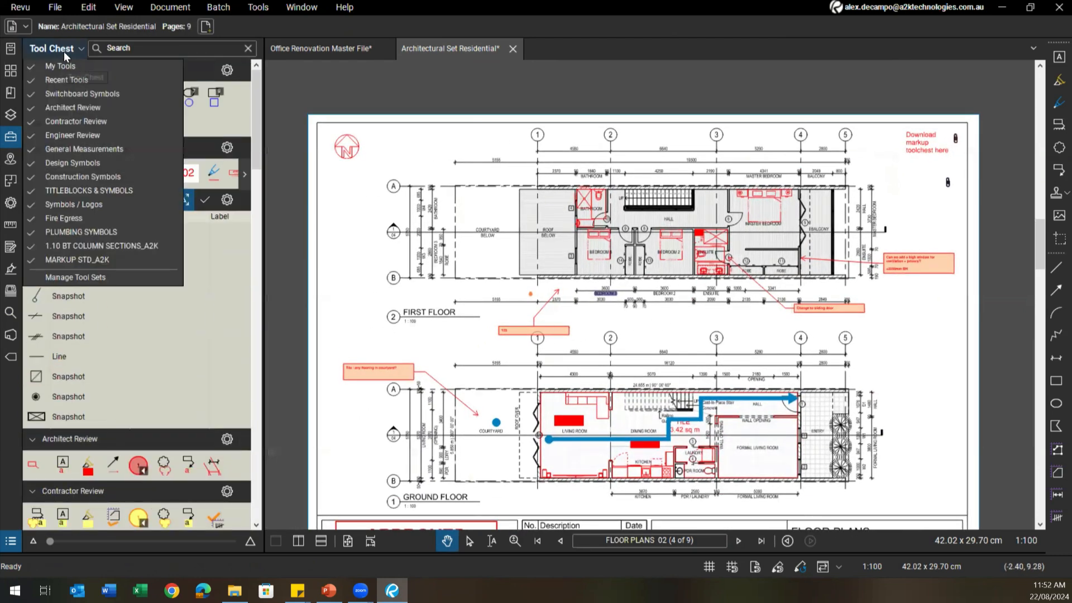
{"action": "left_click", "coordinate": [96, 278]}
{"action": "left_click", "coordinate": [502, 289]}
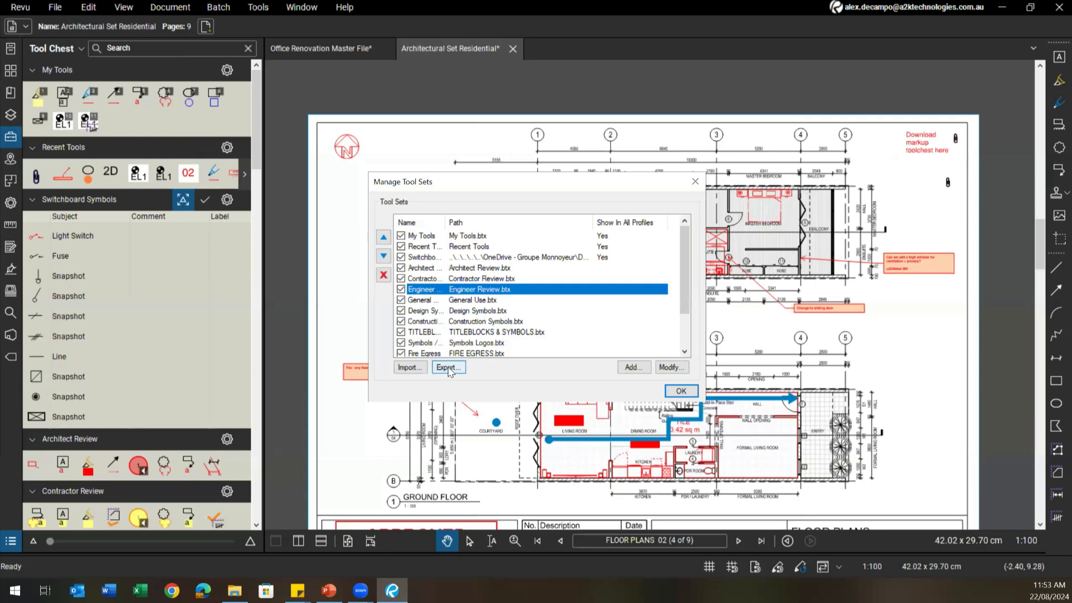
Start a tool set import and browse the OneDrive Bluebeam content to 4-Toolchests > Toolsets > Architectural
{"action": "left_click", "coordinate": [414, 371]}
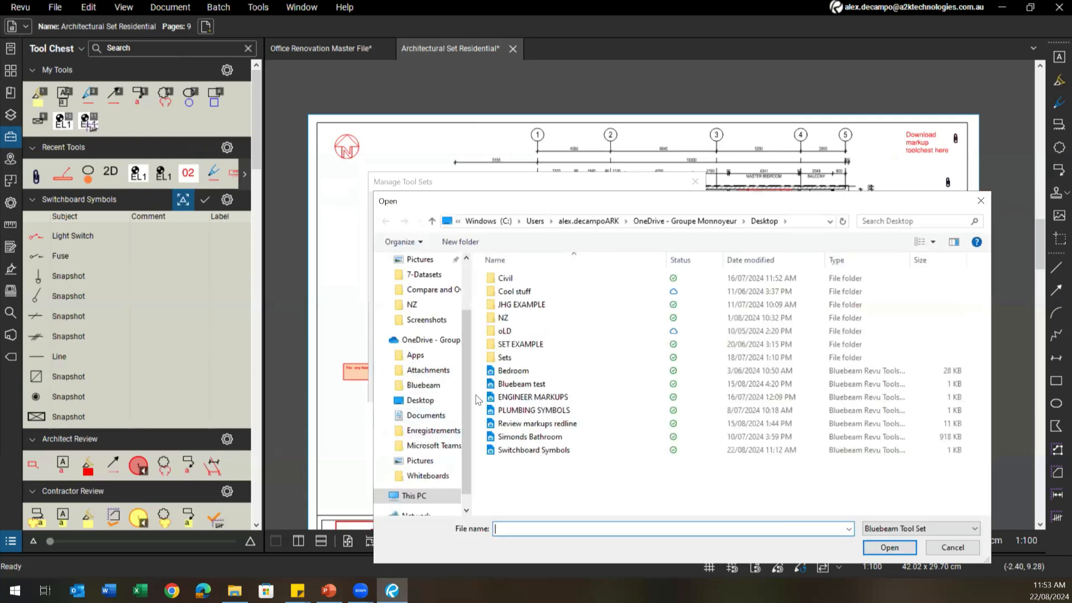
{"action": "left_click", "coordinate": [424, 339]}
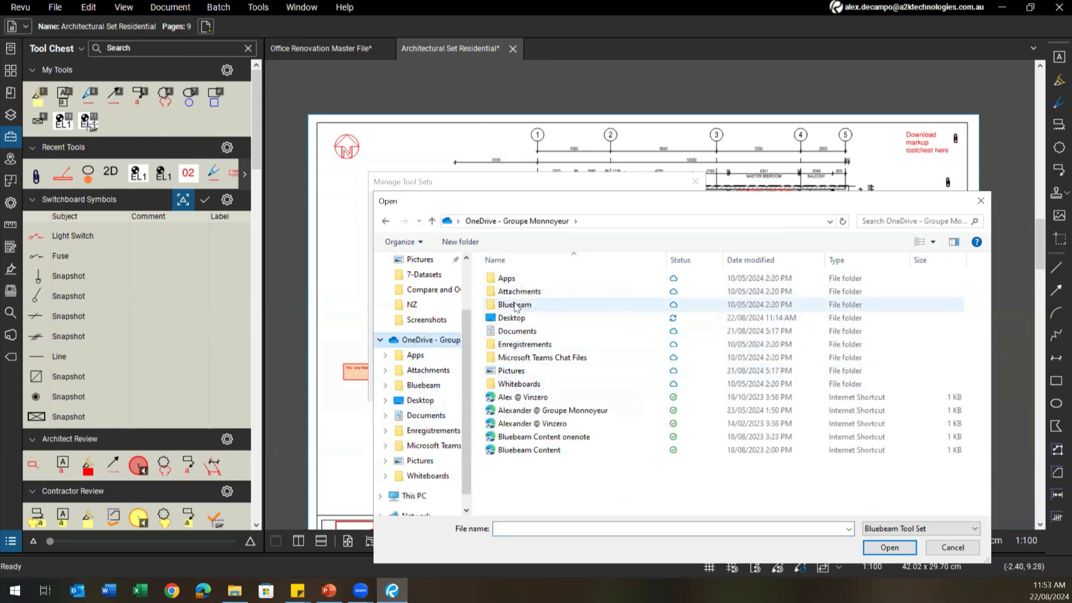
{"action": "double_click", "coordinate": [514, 306]}
{"action": "double_click", "coordinate": [514, 279]}
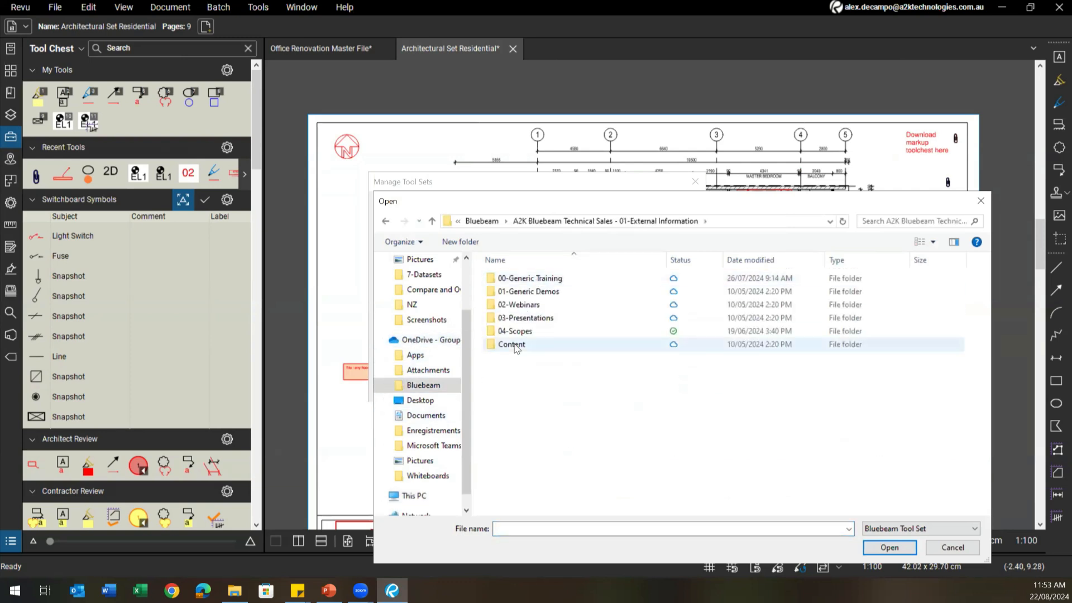
{"action": "double_click", "coordinate": [515, 345]}
{"action": "double_click", "coordinate": [522, 317]}
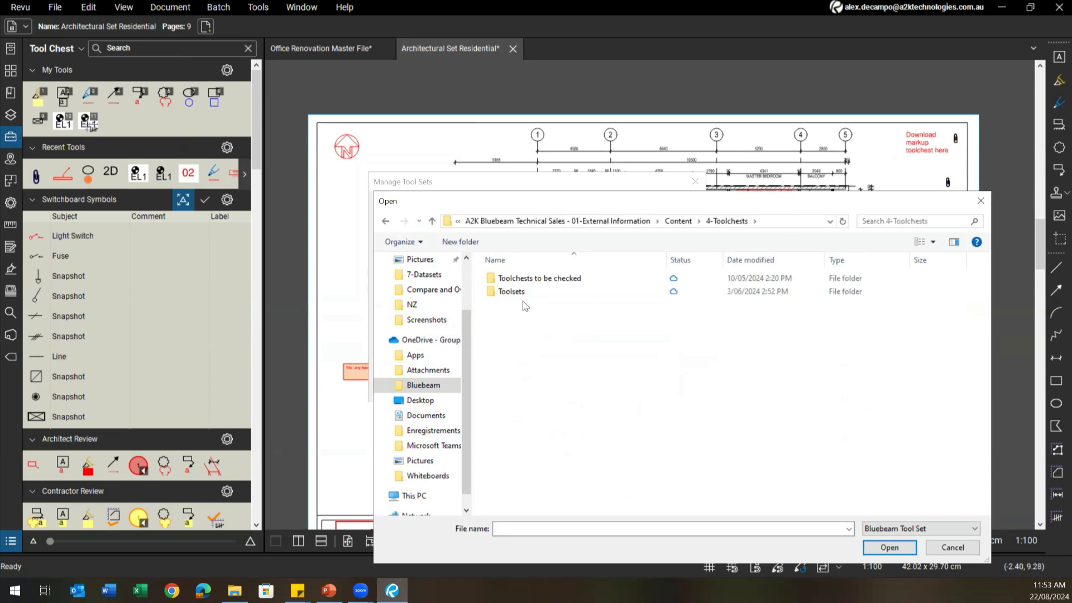
{"action": "double_click", "coordinate": [516, 291]}
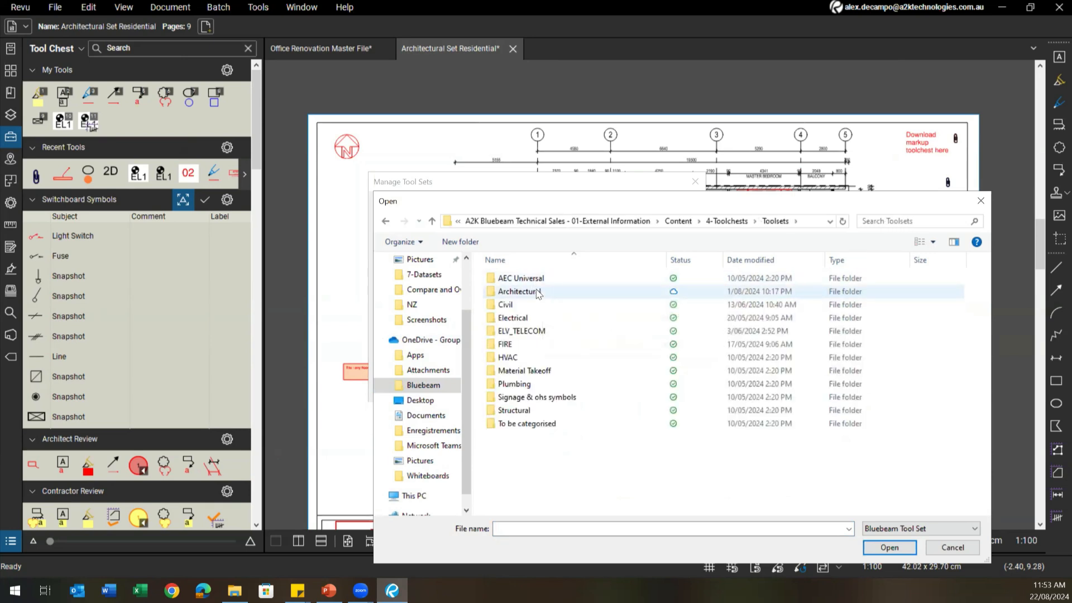
{"action": "double_click", "coordinate": [538, 292]}
Import the "_Common Door and window timber detailing" tool set and select its entry in the tool set list
{"action": "left_click", "coordinate": [538, 293]}
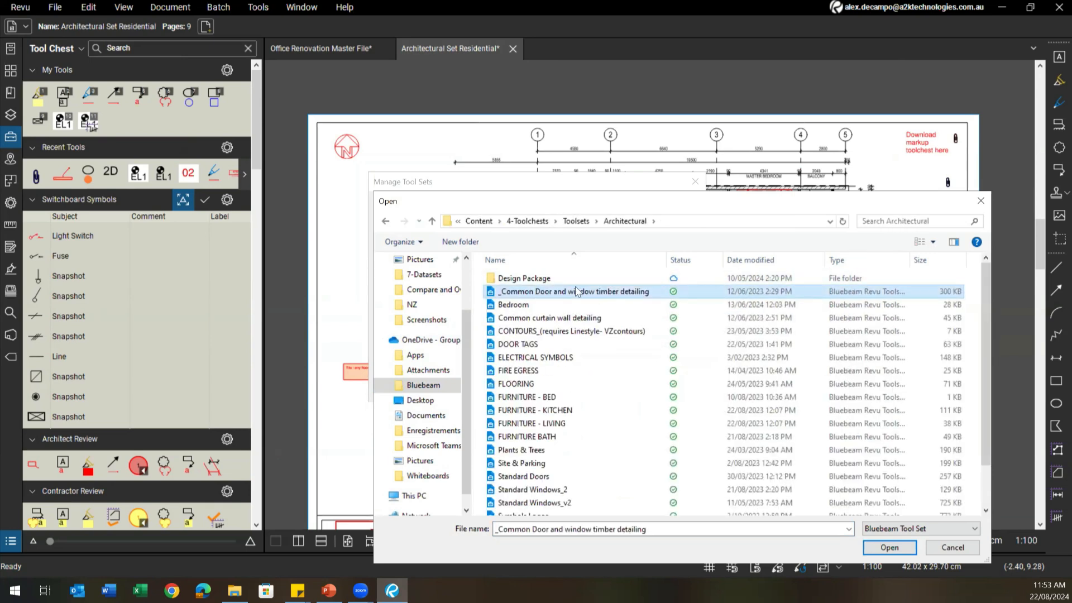
{"action": "left_click", "coordinate": [889, 547]}
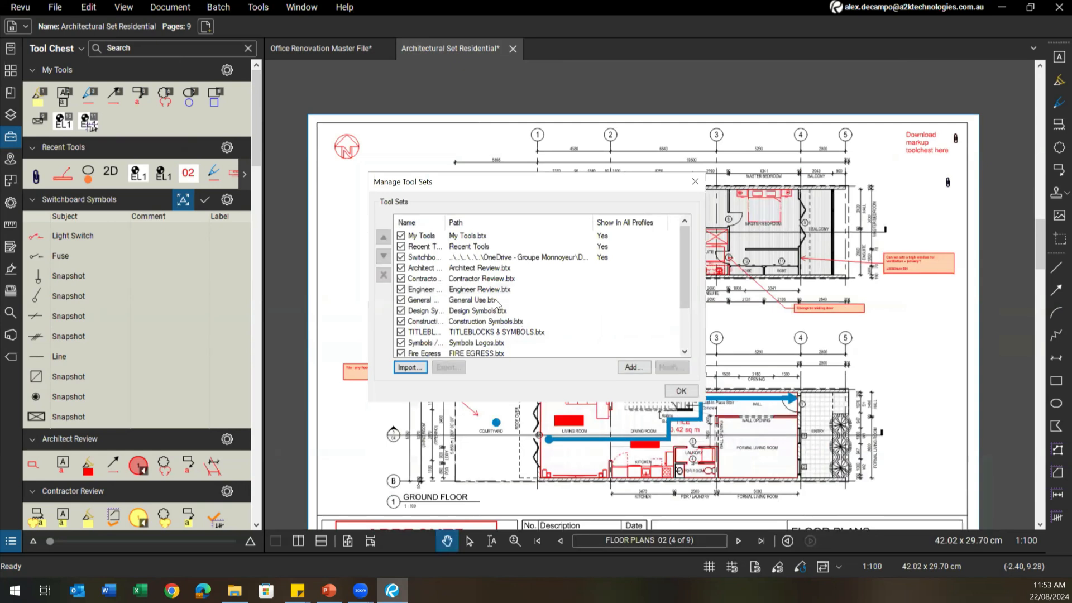
{"action": "scroll", "coordinate": [491, 292], "scroll_direction": "down", "scroll_amount": 2}
{"action": "left_click", "coordinate": [470, 346]}
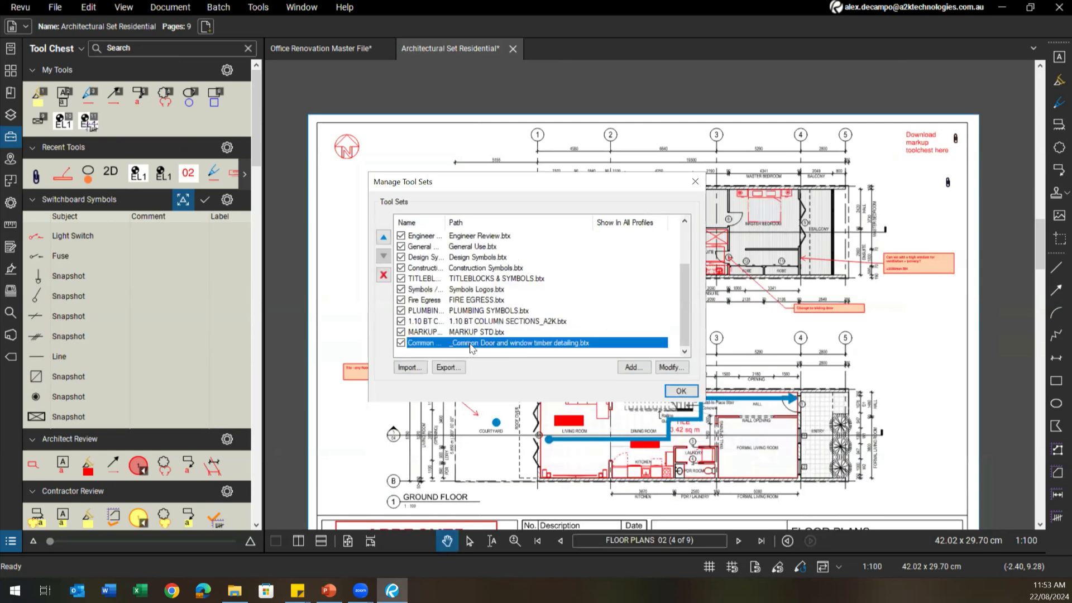
Compare the paths and Show In All Profiles settings of the Switchboard, PLUMBING SYMBOLS, MARKUP STD, column sections and door and window detailing tool sets
{"action": "scroll", "coordinate": [453, 282], "scroll_direction": "up", "scroll_amount": 3}
{"action": "left_click", "coordinate": [466, 258]}
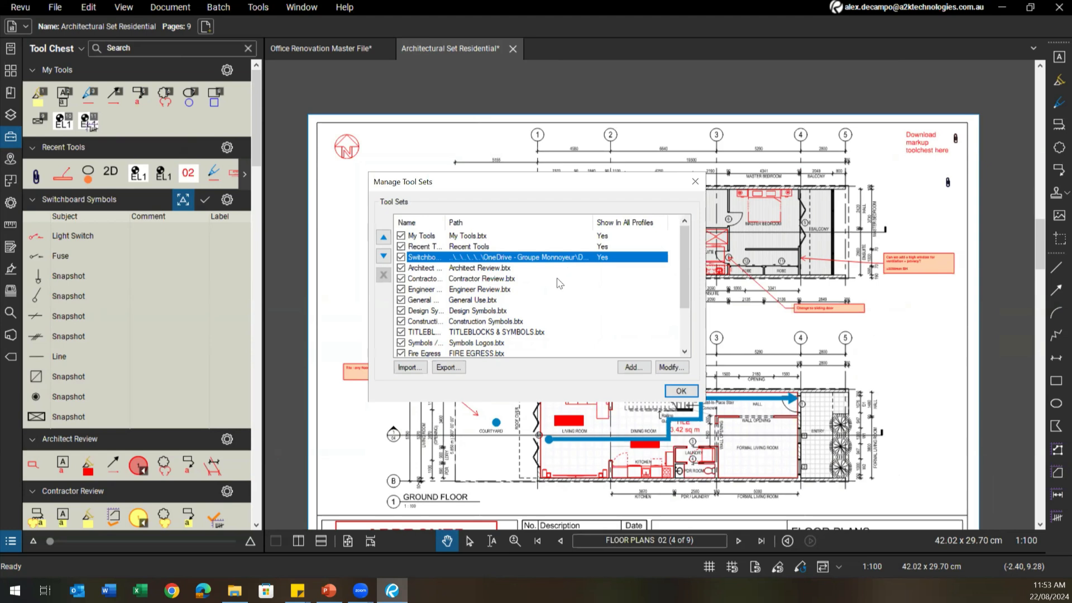
{"action": "scroll", "coordinate": [490, 259], "scroll_direction": "down", "scroll_amount": 1}
{"action": "left_click", "coordinate": [487, 268]}
{"action": "scroll", "coordinate": [487, 268], "scroll_direction": "down", "scroll_amount": 1}
{"action": "left_click", "coordinate": [486, 309]}
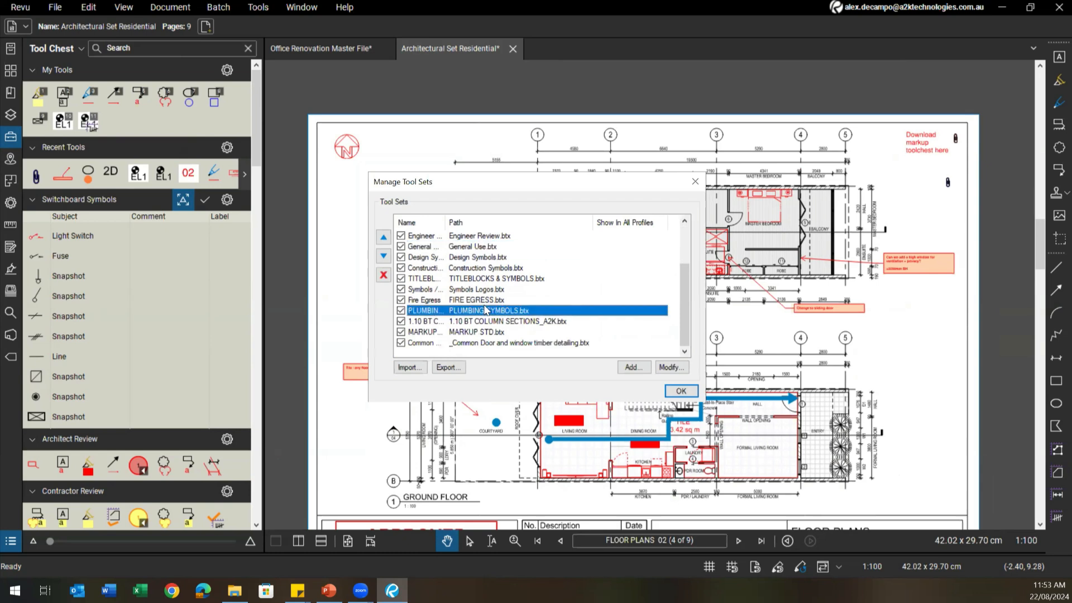
{"action": "left_click", "coordinate": [518, 343]}
{"action": "left_click", "coordinate": [510, 332]}
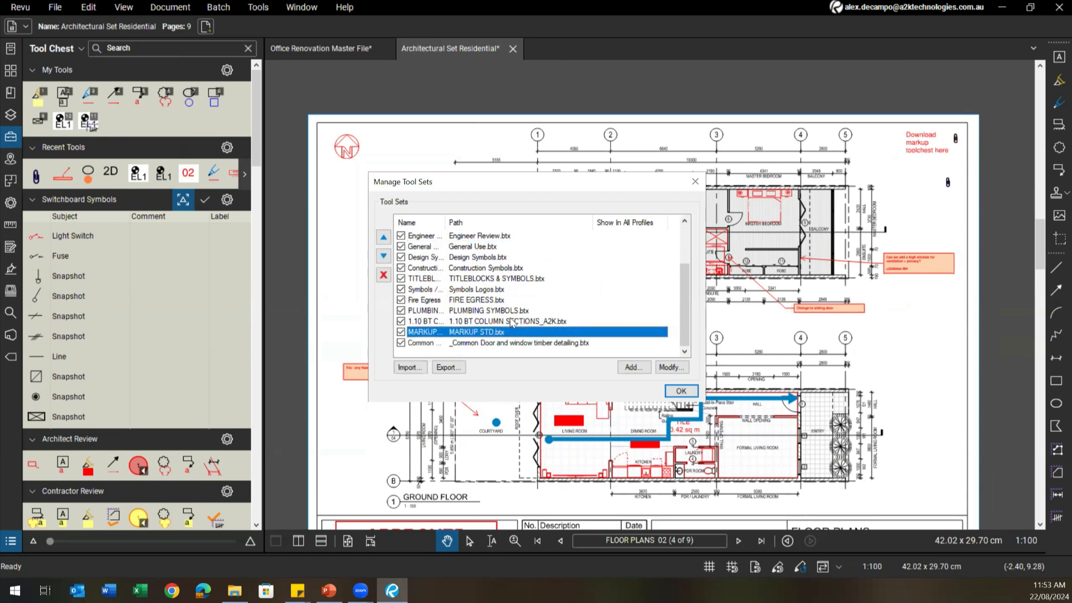
{"action": "left_click", "coordinate": [511, 322]}
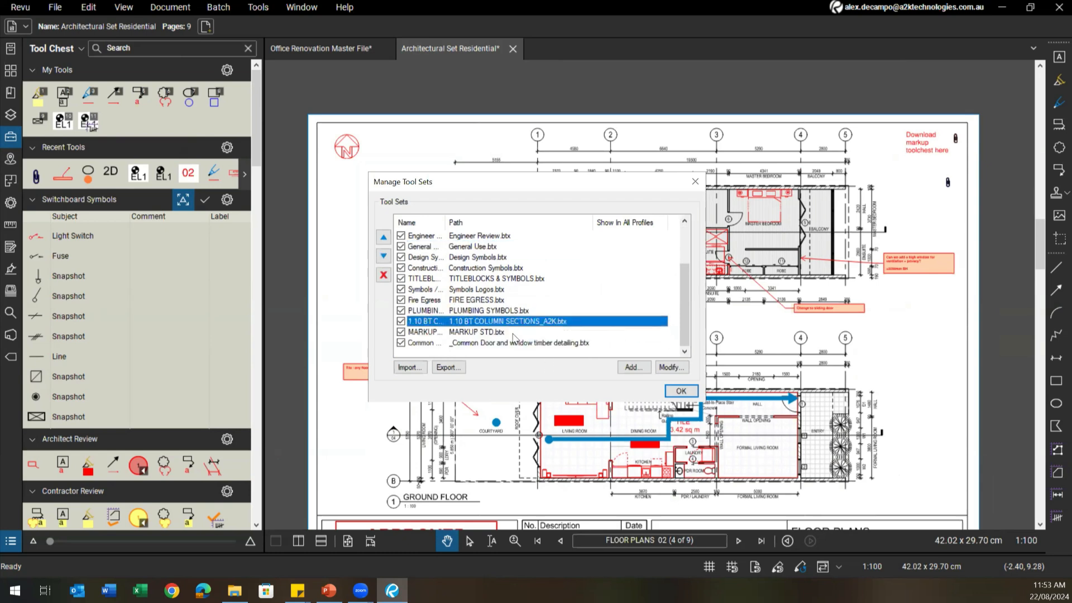
{"action": "left_click", "coordinate": [483, 346]}
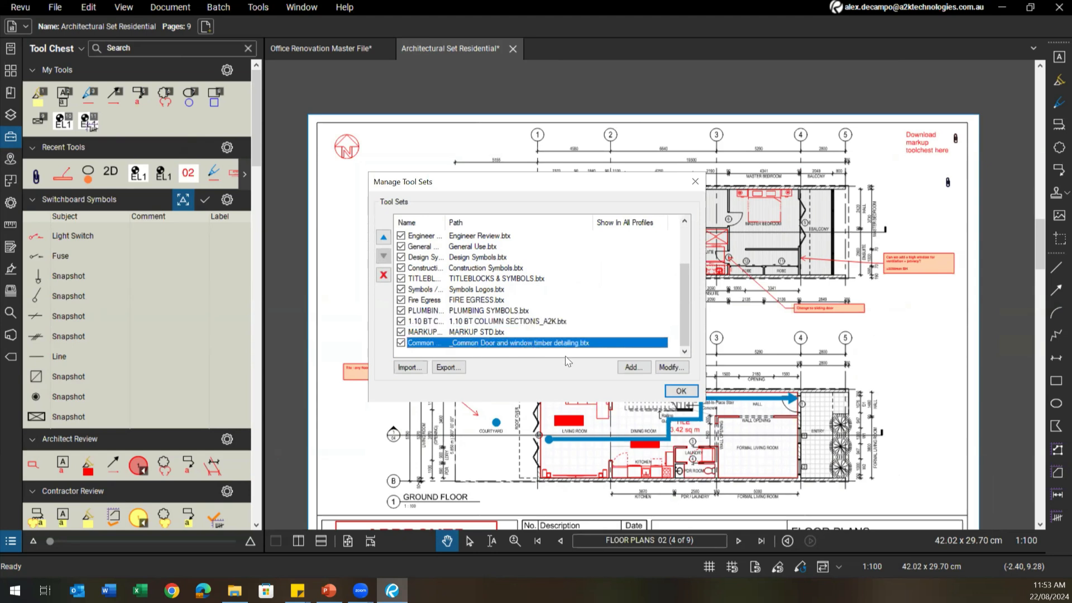
Inspect the title and tools of the Common Timber door and window details tool set in its settings
{"action": "left_click", "coordinate": [669, 367]}
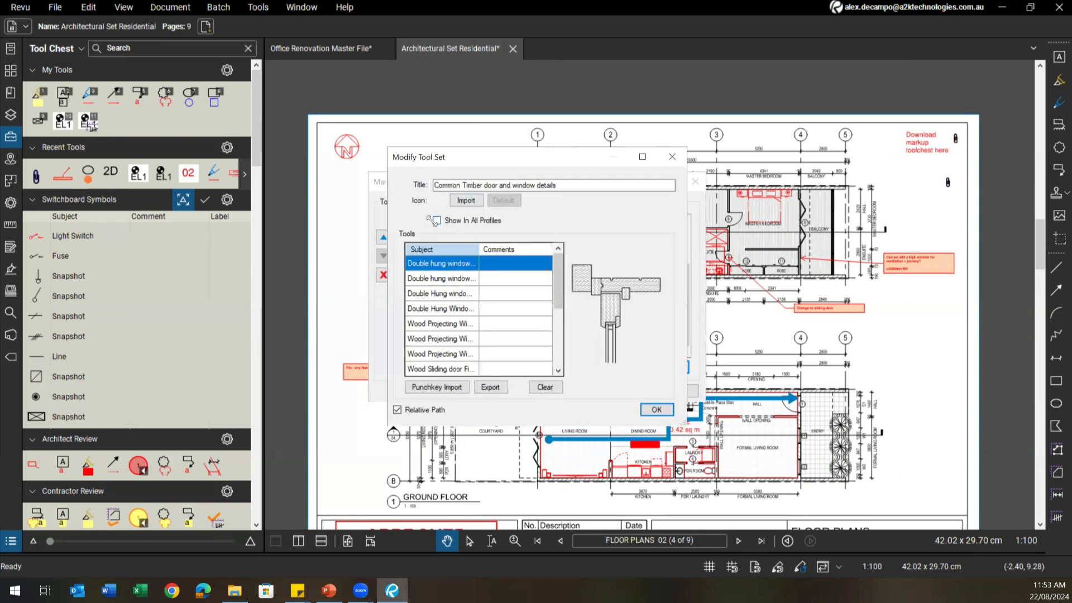
{"action": "scroll", "coordinate": [507, 372], "scroll_direction": "down", "scroll_amount": 5}
{"action": "left_click", "coordinate": [656, 410]}
{"action": "scroll", "coordinate": [505, 320], "scroll_direction": "down", "scroll_amount": 1}
{"action": "scroll", "coordinate": [504, 319], "scroll_direction": "up", "scroll_amount": 1}
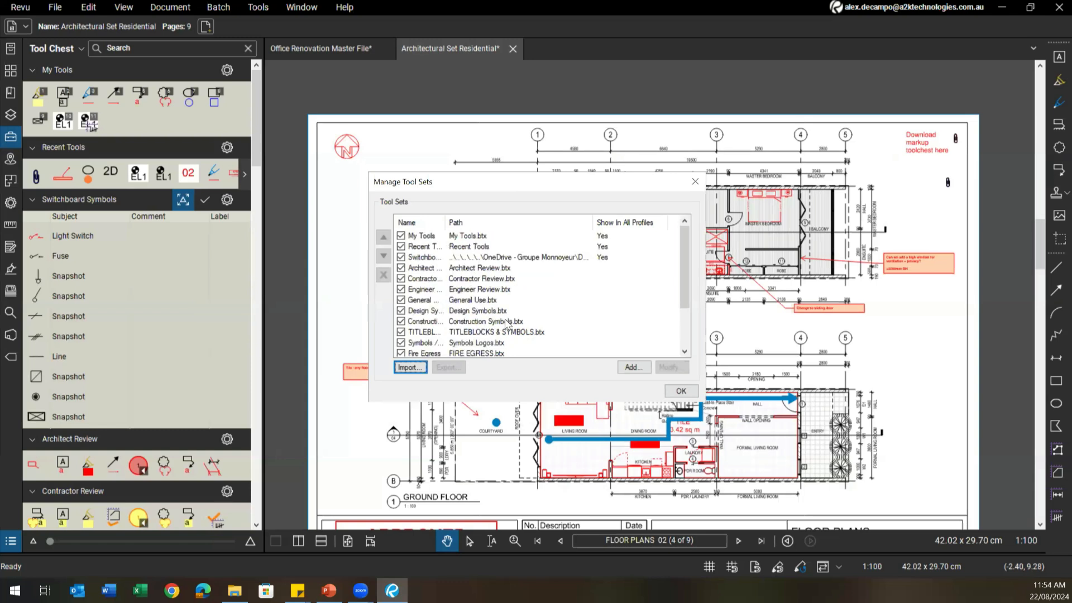
Widen the Name and Path columns of the tool set list and close the tool set manager
{"action": "scroll", "coordinate": [506, 322], "scroll_direction": "down", "scroll_amount": 3}
{"action": "left_click", "coordinate": [494, 343]}
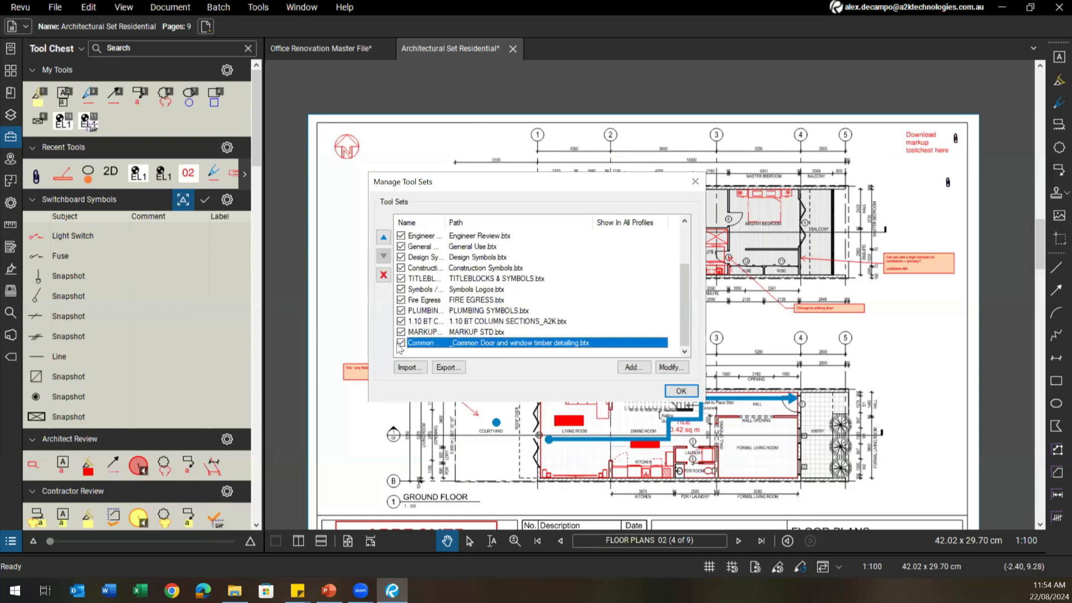
{"action": "left_click_drag", "start_coordinate": [444, 224], "coordinate": [480, 224]}
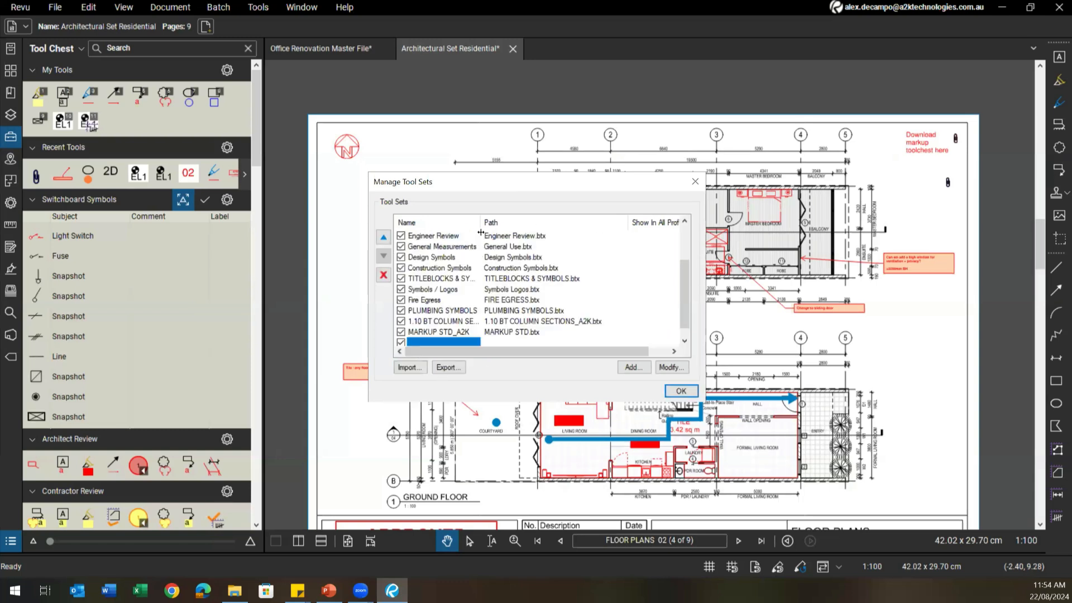
{"action": "left_click_drag", "start_coordinate": [626, 223], "coordinate": [670, 222]}
{"action": "scroll", "coordinate": [518, 334], "scroll_direction": "down", "scroll_amount": 1}
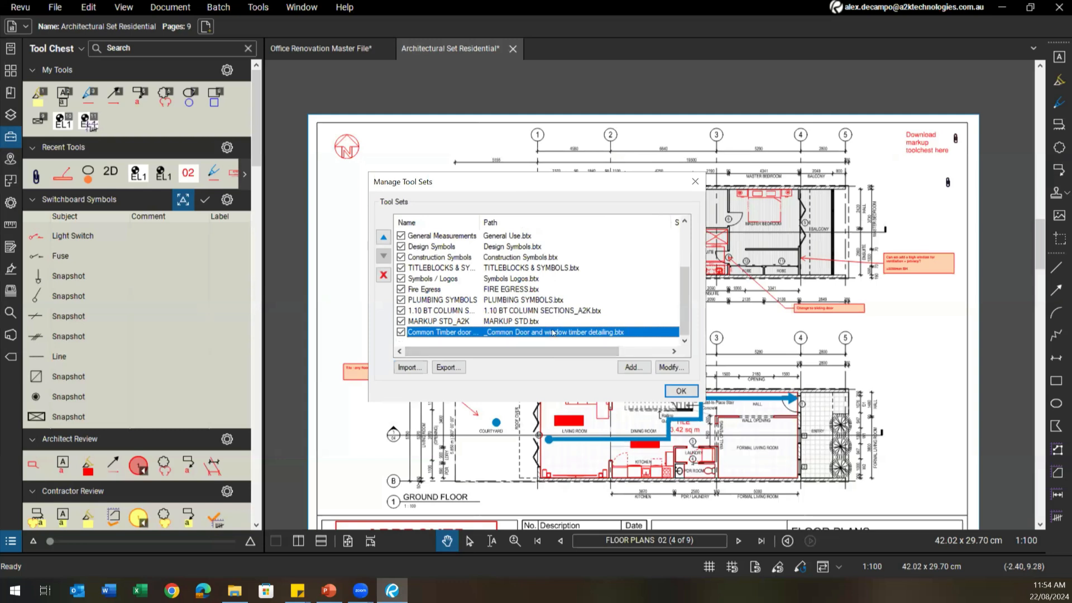
{"action": "left_click", "coordinate": [681, 391]}
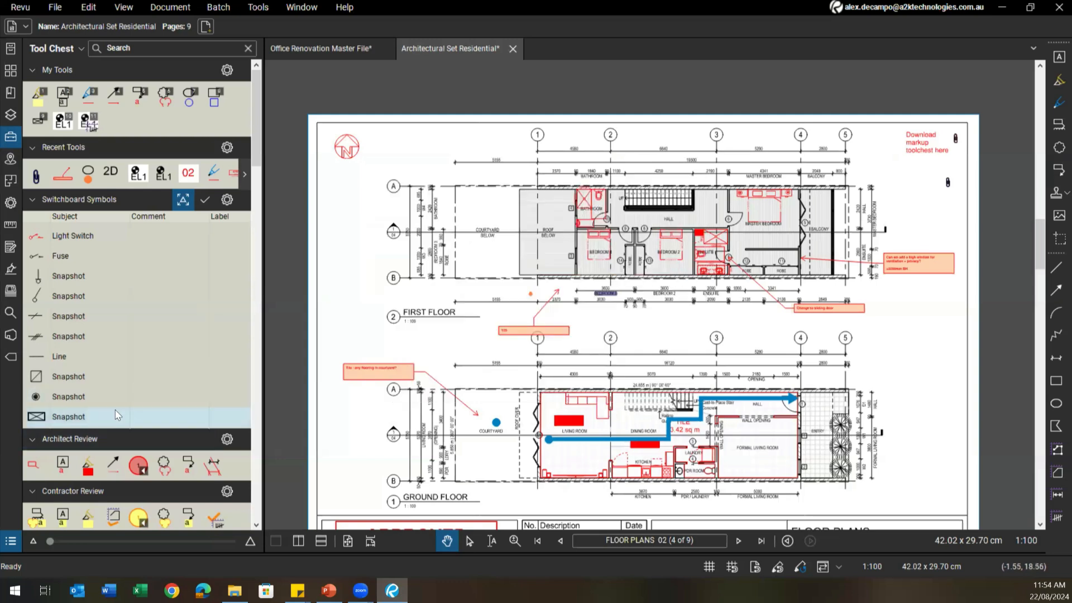
Browse the Tool Chest down to the Common Timber door and window details set and examine its detail symbols
{"action": "scroll", "coordinate": [137, 416], "scroll_direction": "down", "scroll_amount": 8}
{"action": "scroll", "coordinate": [137, 415], "scroll_direction": "up", "scroll_amount": 6}
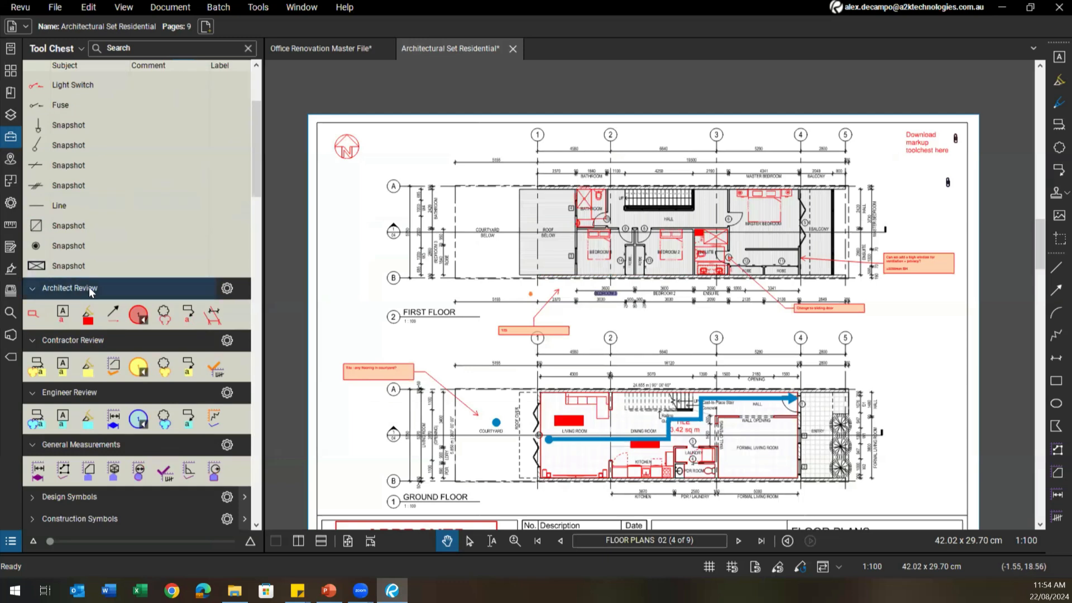
{"action": "scroll", "coordinate": [95, 289], "scroll_direction": "down", "scroll_amount": 8}
{"action": "scroll", "coordinate": [106, 307], "scroll_direction": "up", "scroll_amount": 5}
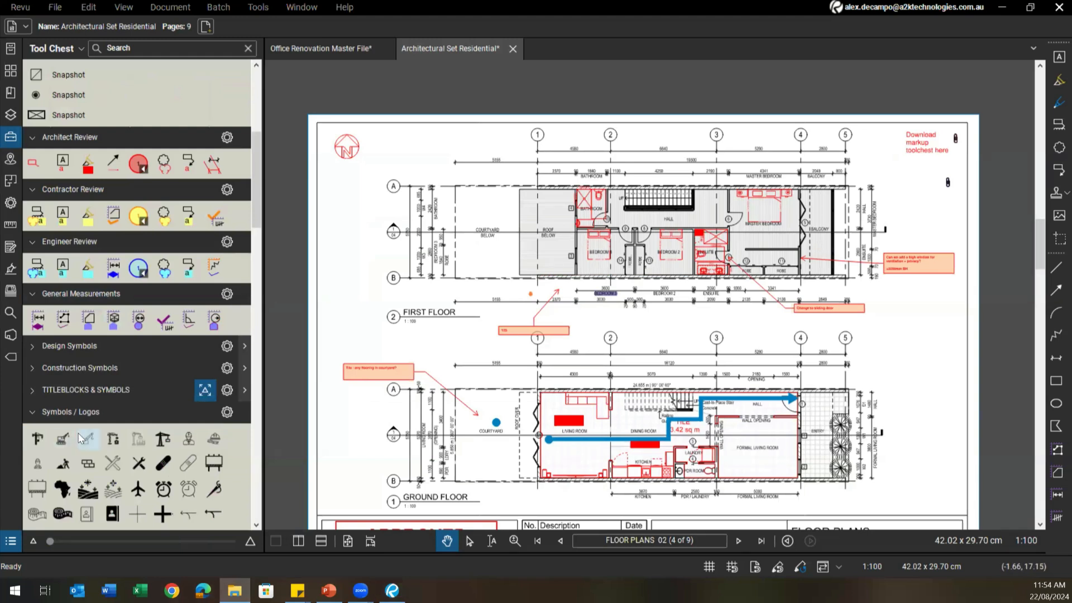
{"action": "scroll", "coordinate": [97, 438], "scroll_direction": "down", "scroll_amount": 3}
{"action": "scroll", "coordinate": [118, 355], "scroll_direction": "up", "scroll_amount": 3}
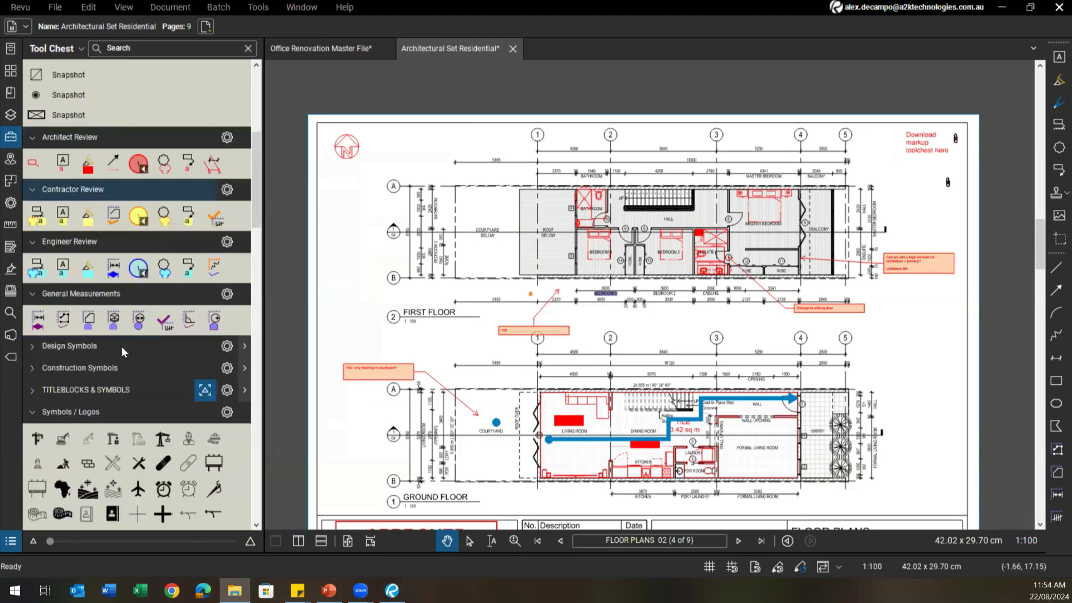
{"action": "scroll", "coordinate": [124, 346], "scroll_direction": "down", "scroll_amount": 20}
{"action": "left_click", "coordinate": [64, 489]}
{"action": "key", "text": "Escape"}
{"action": "left_click", "coordinate": [146, 480]}
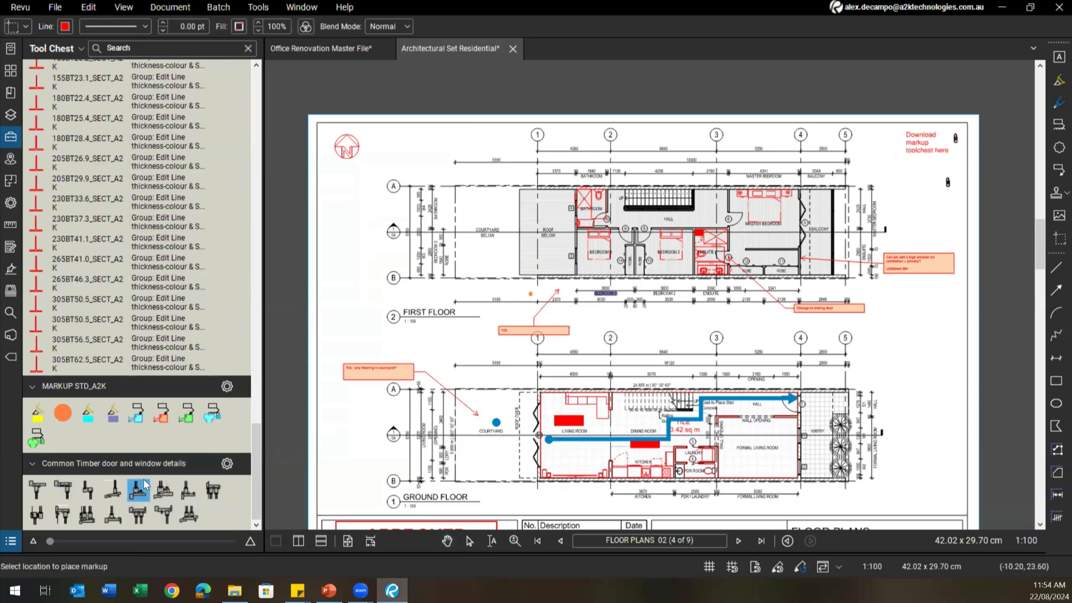
{"action": "key", "text": "Delete"}
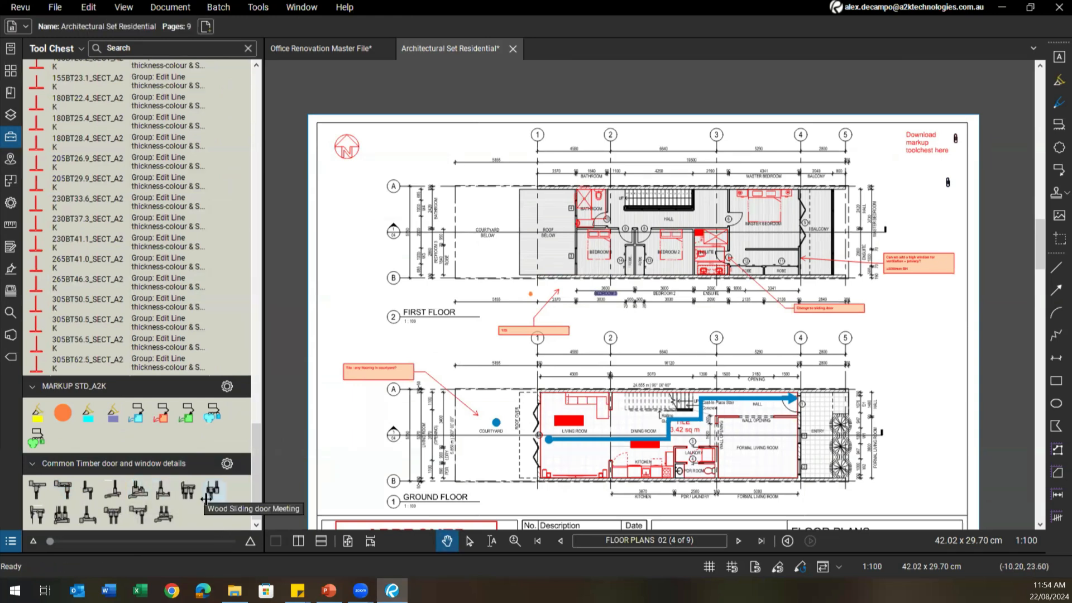
{"action": "scroll", "coordinate": [926, 145], "scroll_direction": "up", "scroll_amount": 4}
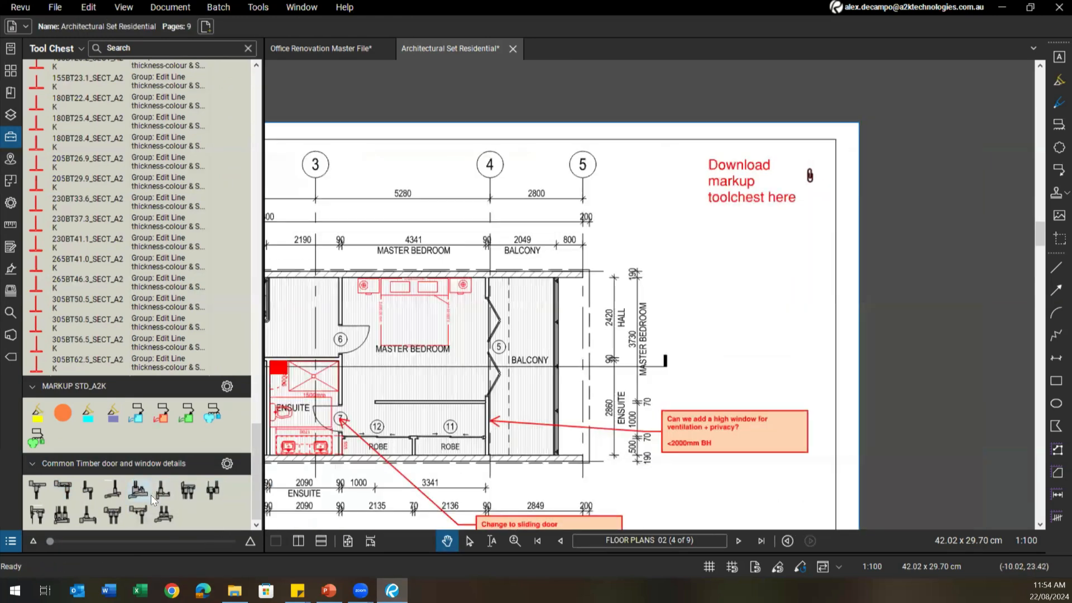
{"action": "scroll", "coordinate": [389, 433], "scroll_direction": "down", "scroll_amount": 2}
Switch to File Explorer, view the OneDrive folder's contents and return to the Revu drawing
{"action": "left_click", "coordinate": [232, 589]}
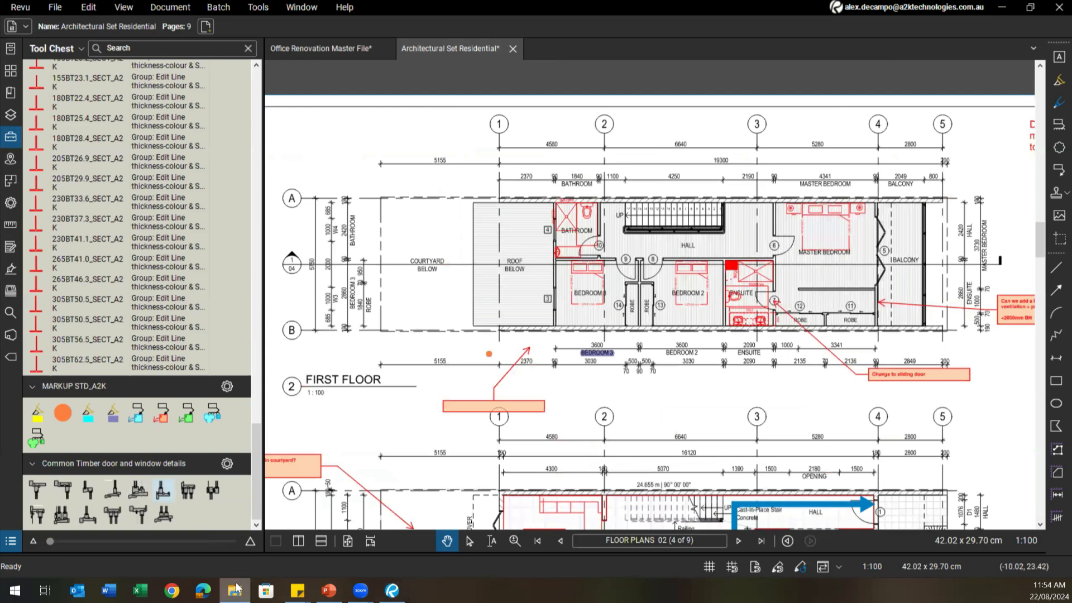
{"action": "scroll", "coordinate": [592, 373], "scroll_direction": "down", "scroll_amount": 2}
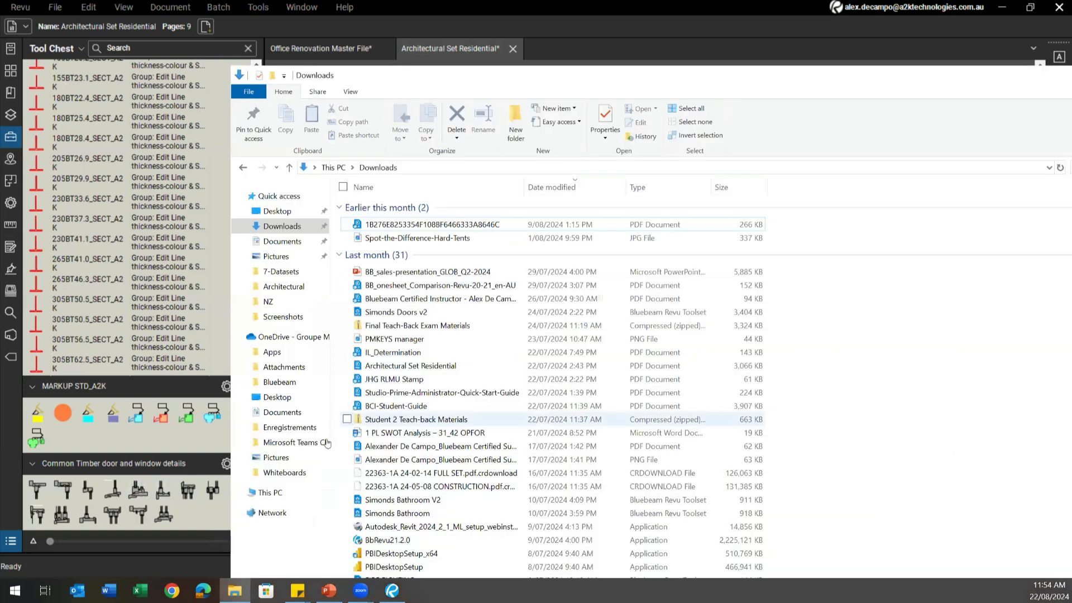
{"action": "left_click", "coordinate": [268, 336]}
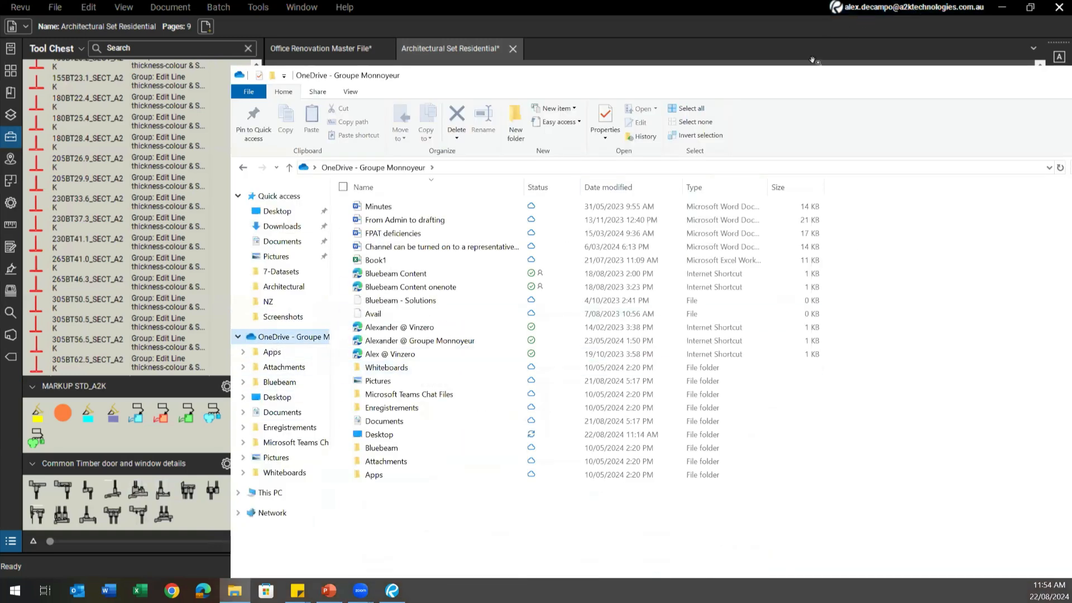
{"action": "left_click_drag", "start_coordinate": [775, 84], "coordinate": [568, 117]}
{"action": "left_click", "coordinate": [988, 110]}
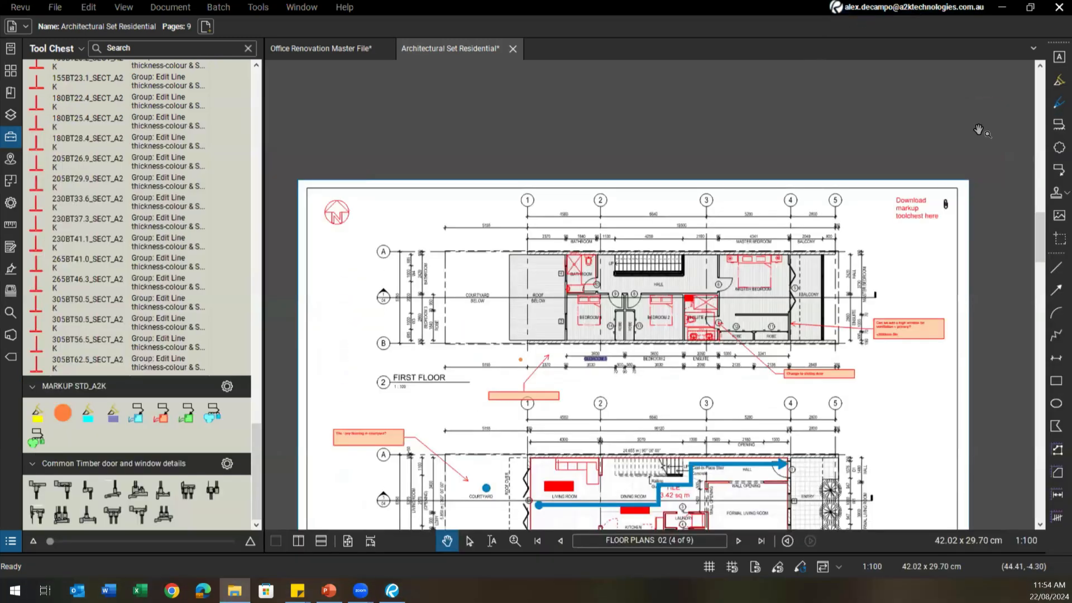
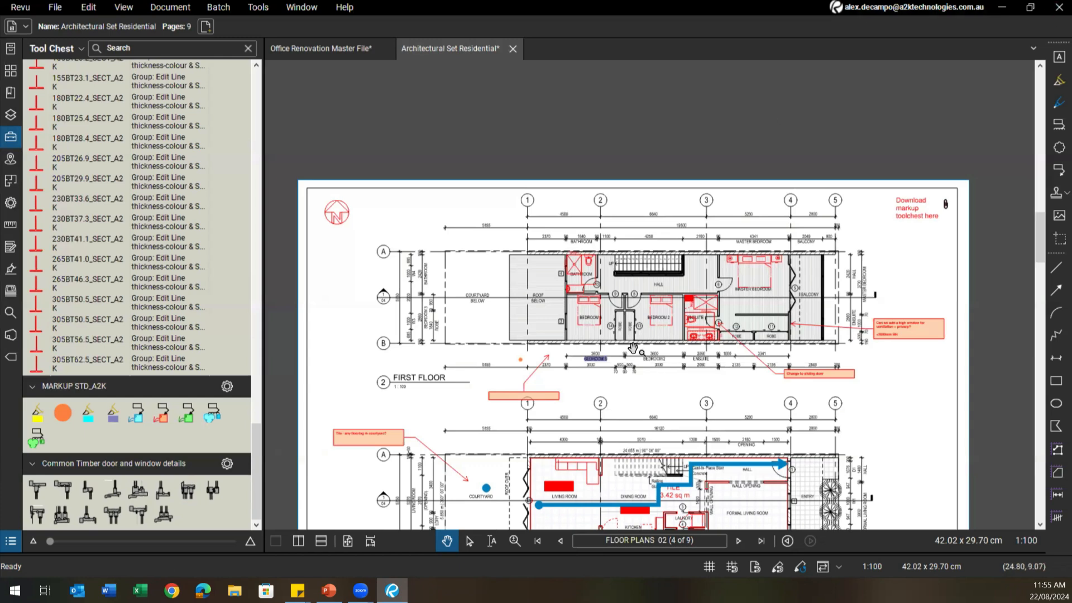
Go to the cover sheet page and examine the project number field in its title block
{"action": "left_click", "coordinate": [561, 540]}
{"action": "left_click", "coordinate": [561, 540]}
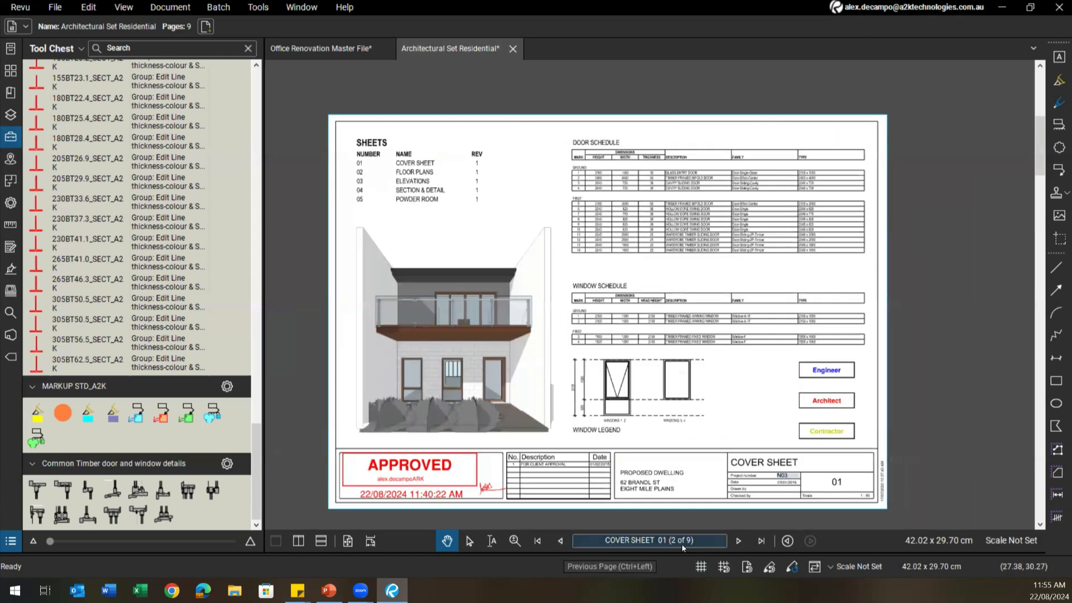
{"action": "scroll", "coordinate": [784, 446], "scroll_direction": "up", "scroll_amount": 3}
{"action": "double_click", "coordinate": [782, 446]}
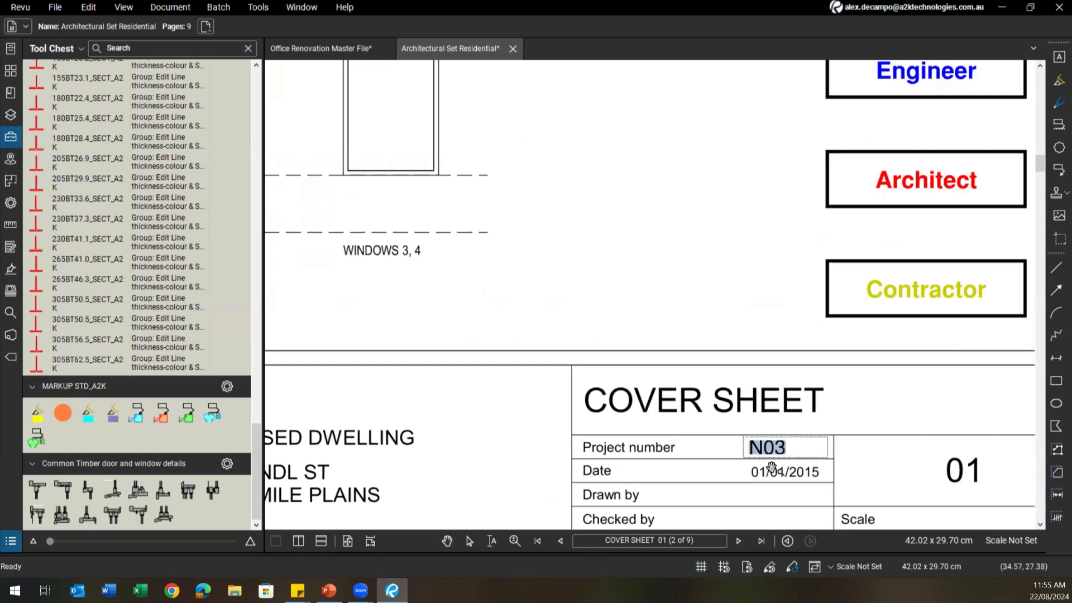
{"action": "scroll", "coordinate": [745, 466], "scroll_direction": "down", "scroll_amount": 2}
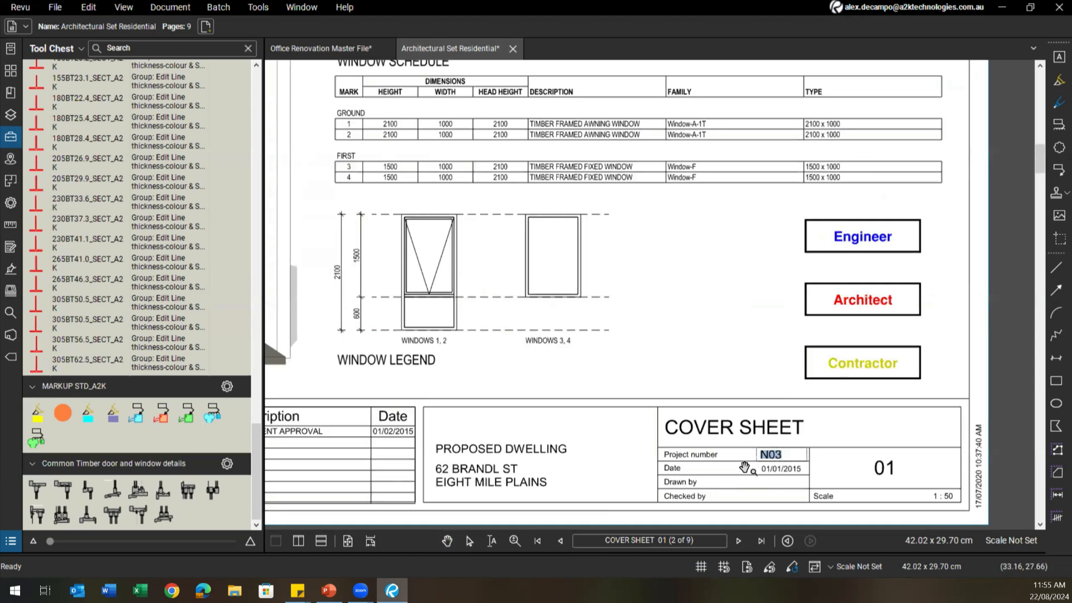
{"action": "scroll", "coordinate": [702, 443], "scroll_direction": "down", "scroll_amount": 4}
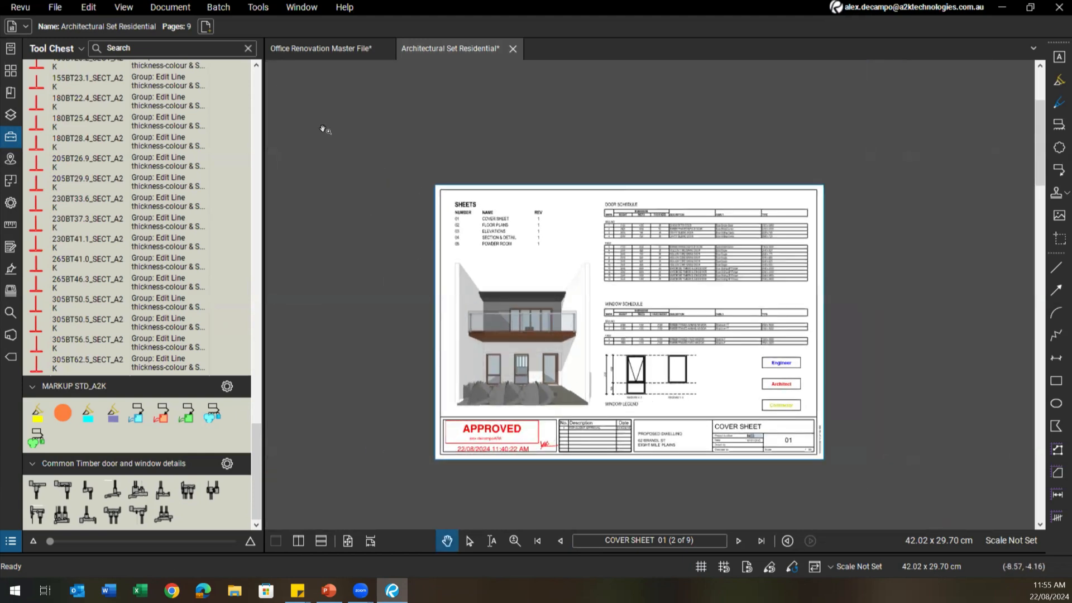
Create a new blank one-page document of 21.00 x 29.70 cm
{"action": "left_click", "coordinate": [54, 7]}
{"action": "left_click", "coordinate": [74, 23]}
{"action": "left_click", "coordinate": [636, 368]}
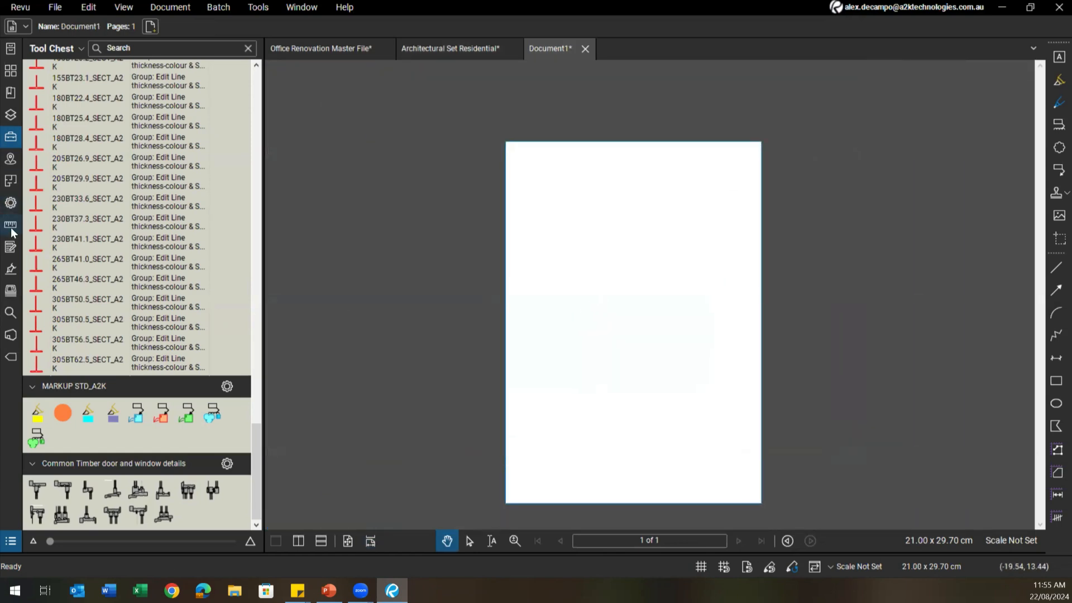
Place a text box form field in the upper part of the blank page and name it Project Number
{"action": "left_click", "coordinate": [18, 274]}
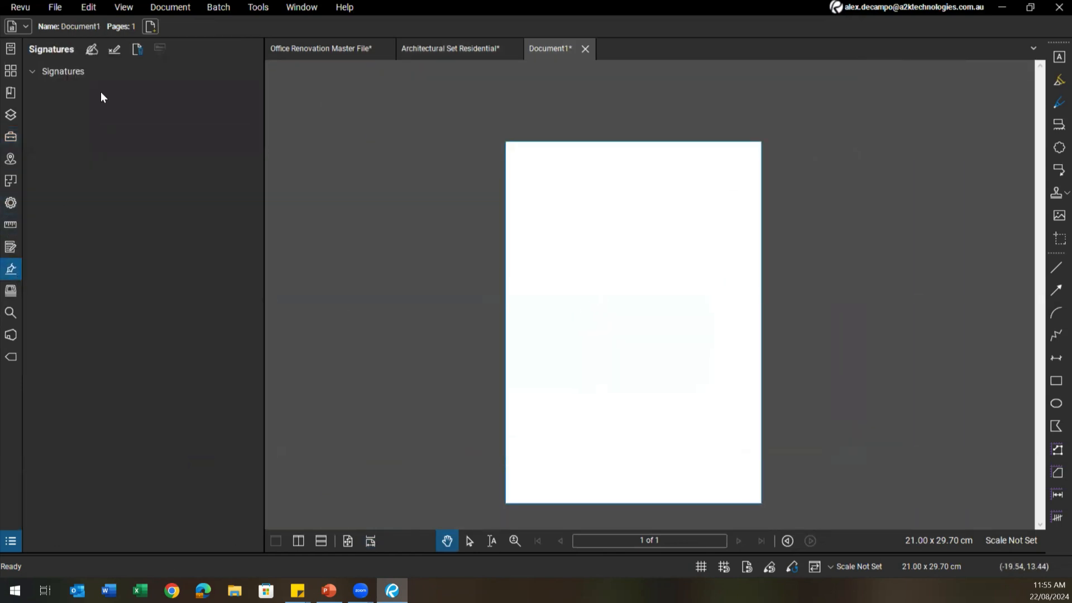
{"action": "left_click", "coordinate": [91, 49]}
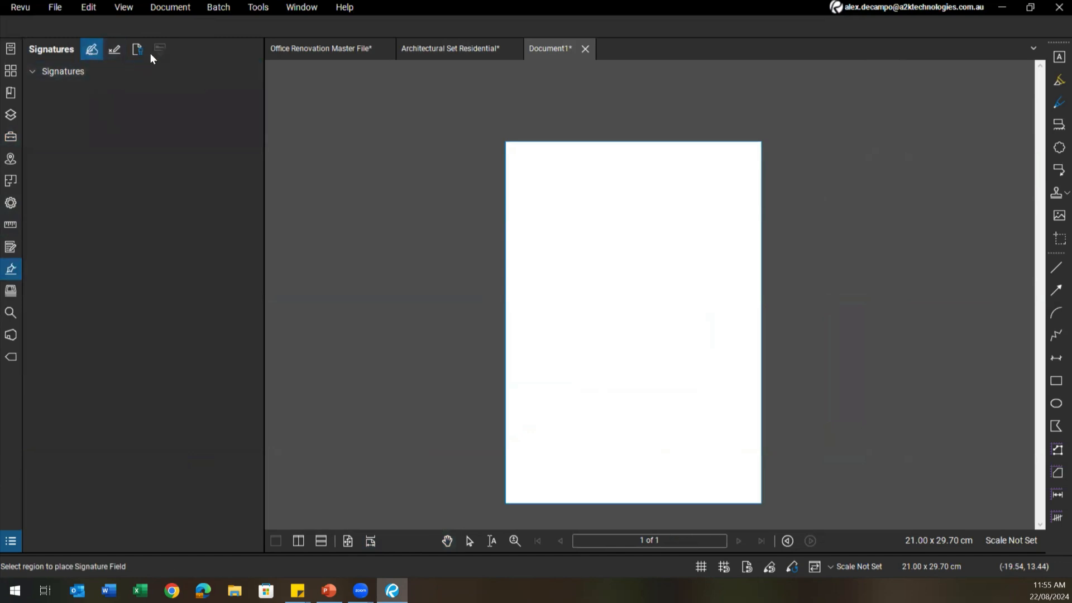
{"action": "left_click", "coordinate": [10, 249]}
{"action": "left_click", "coordinate": [35, 70]}
{"action": "left_click_drag", "start_coordinate": [528, 205], "coordinate": [599, 221]}
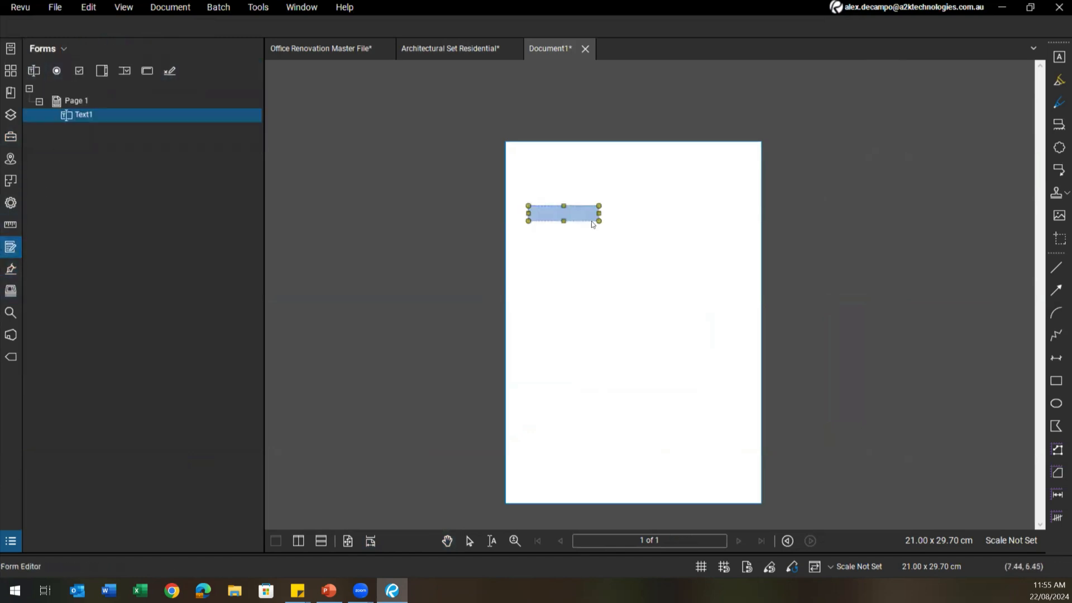
{"action": "left_click", "coordinate": [94, 115]}
{"action": "type", "text": "Project Number"}
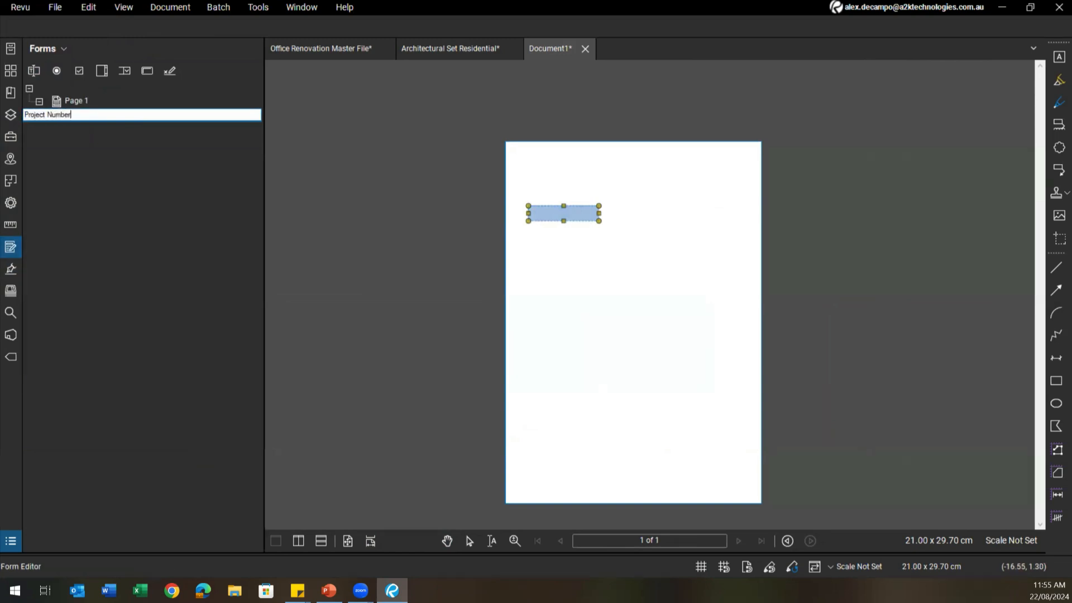
{"action": "key", "text": "Return"}
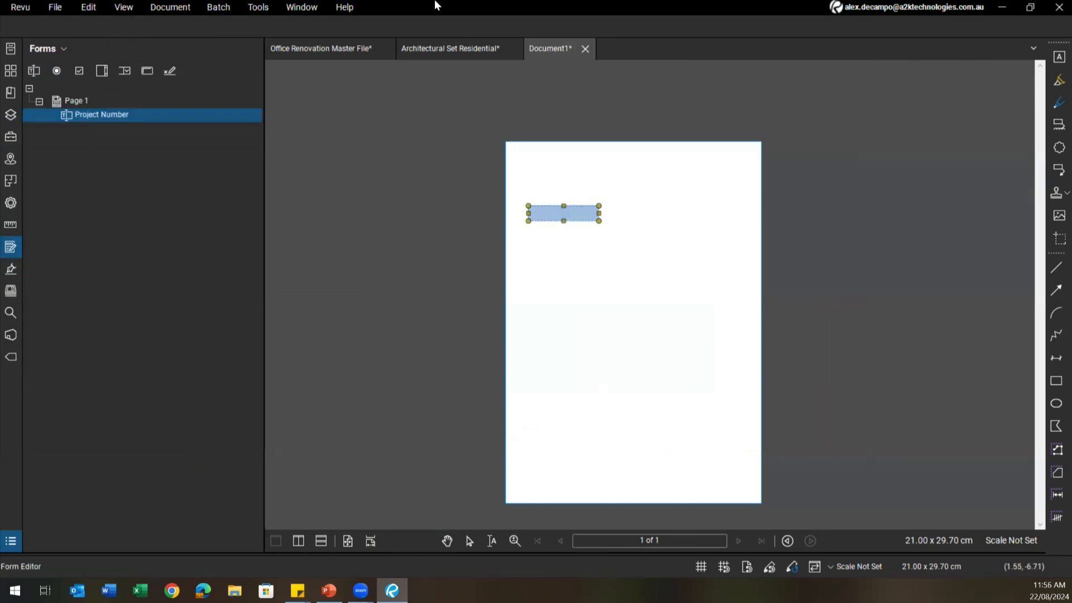
Copy the COVER SHEET 01 page from Architectural Set Residential into Document1 after its first page
{"action": "left_click", "coordinate": [497, 112]}
{"action": "left_click", "coordinate": [407, 50]}
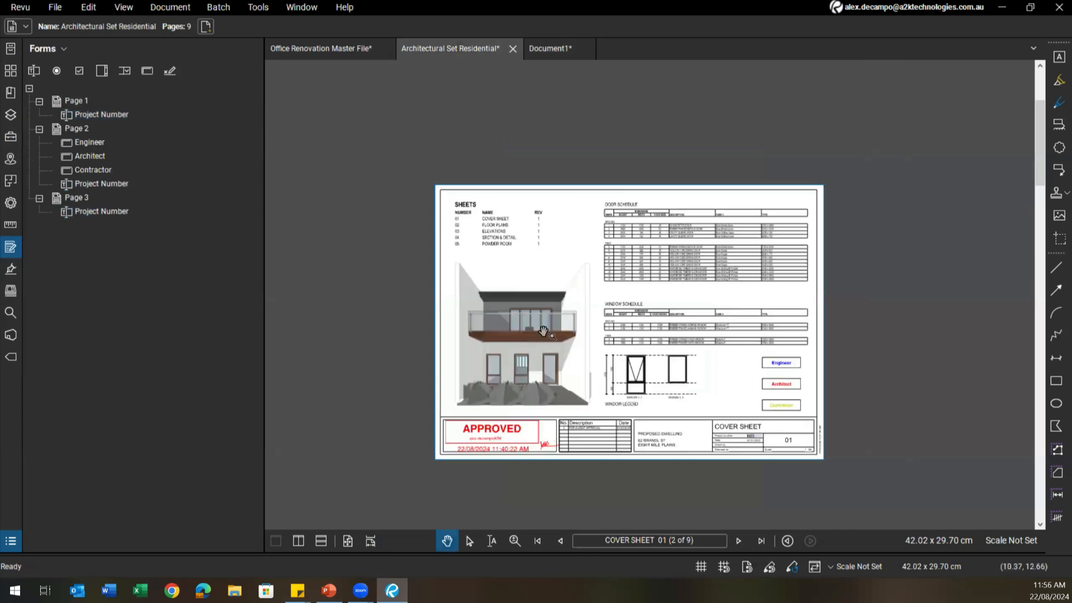
{"action": "left_click", "coordinate": [10, 71]}
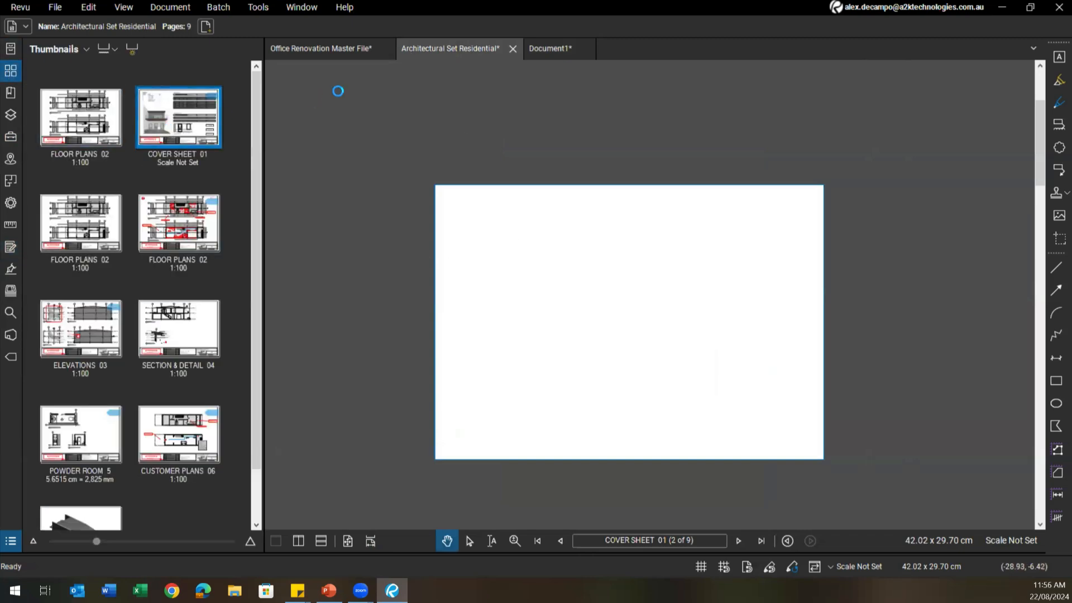
{"action": "left_click", "coordinate": [540, 52]}
{"action": "left_click_drag", "start_coordinate": [590, 281], "coordinate": [115, 176]}
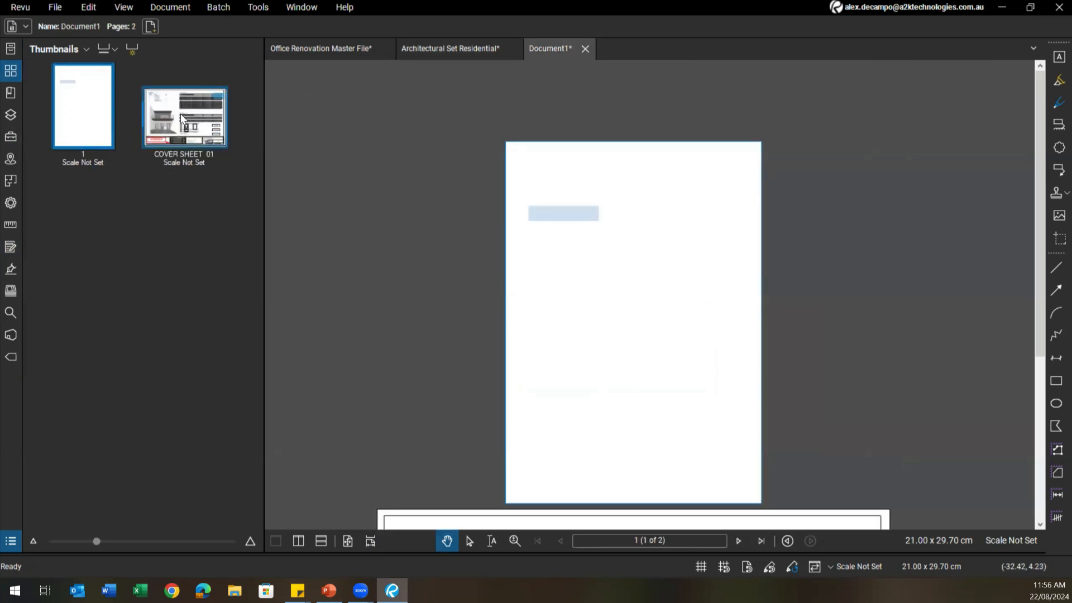
Examine the form fields on the inserted cover sheet, comparing its project number field with page 1's, and return to the page thumbnails
{"action": "left_click", "coordinate": [182, 117]}
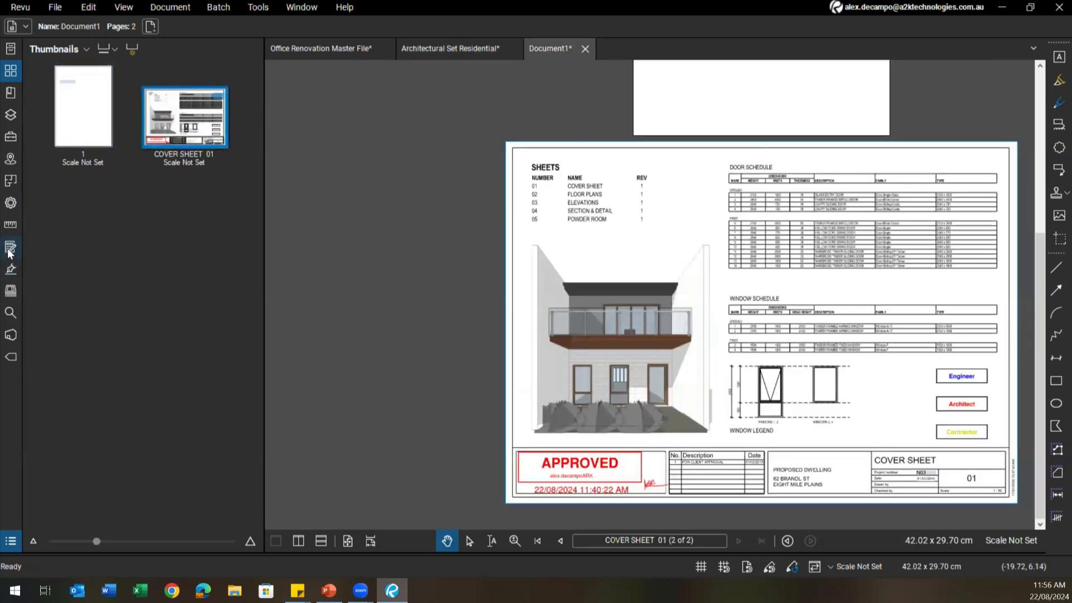
{"action": "left_click", "coordinate": [10, 247]}
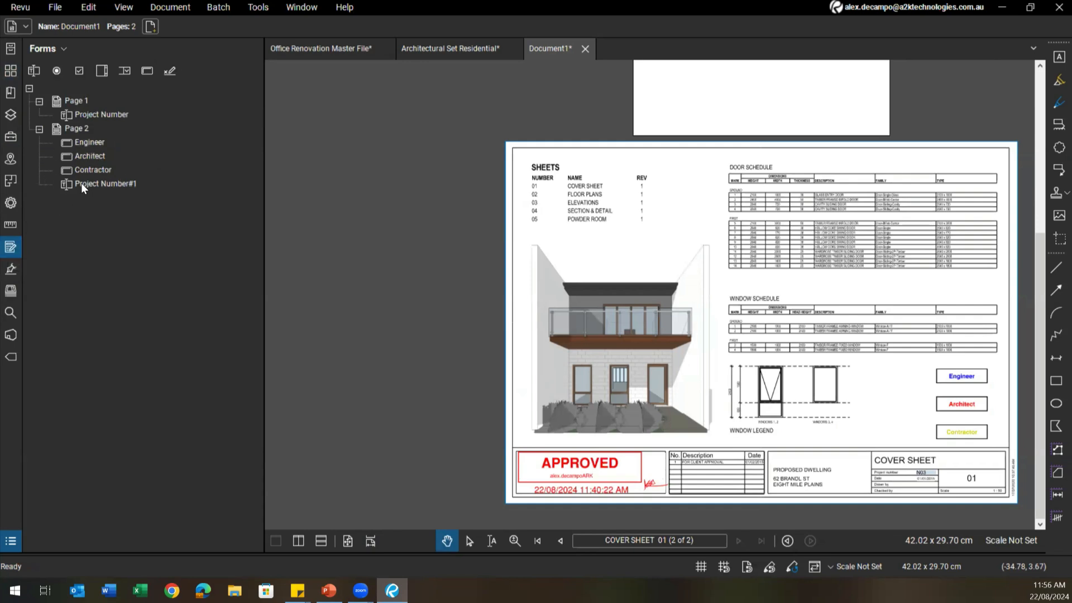
{"action": "left_click", "coordinate": [75, 128]}
{"action": "left_click", "coordinate": [102, 185]}
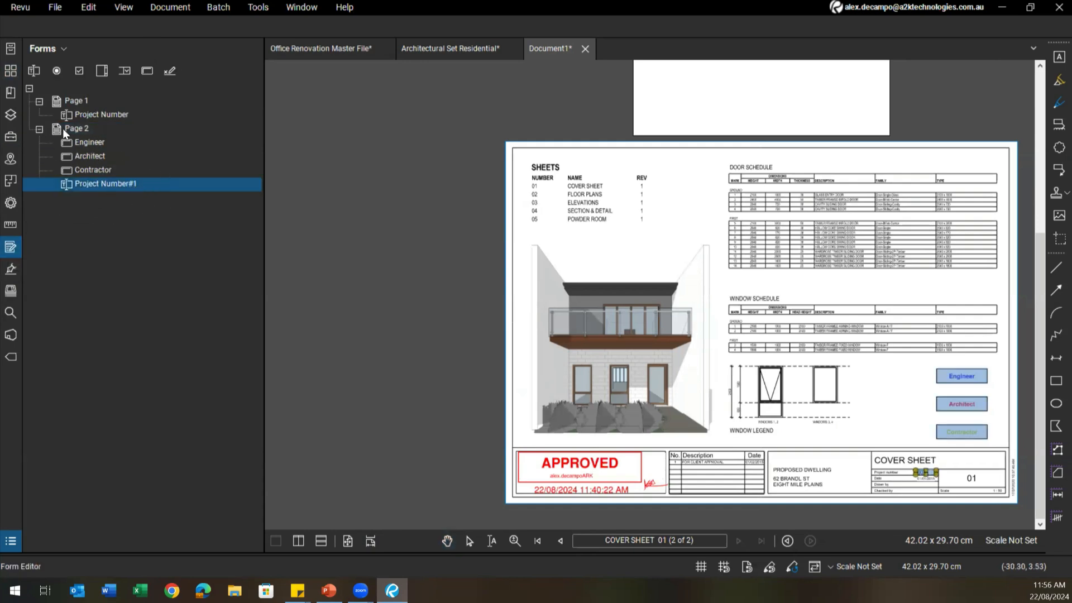
{"action": "left_click", "coordinate": [63, 129]}
{"action": "left_click", "coordinate": [108, 181]}
{"action": "scroll", "coordinate": [426, 337], "scroll_direction": "down", "scroll_amount": 2}
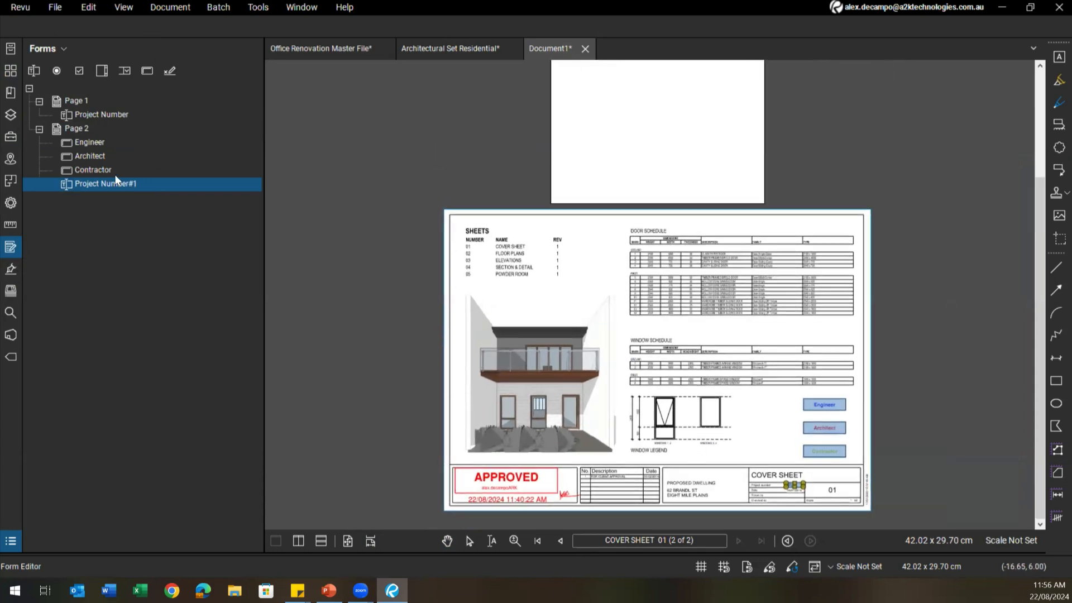
{"action": "left_click", "coordinate": [8, 71]}
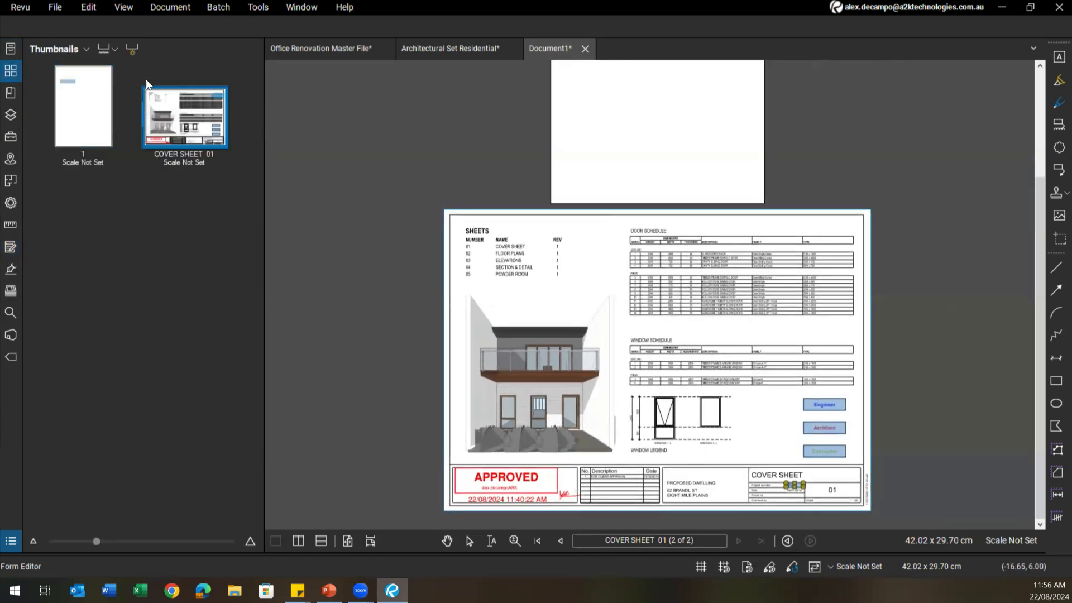
Switch to Architectural Set Residential and duplicate its COVER SHEET 01 page directly after the original
{"action": "left_click", "coordinate": [421, 55]}
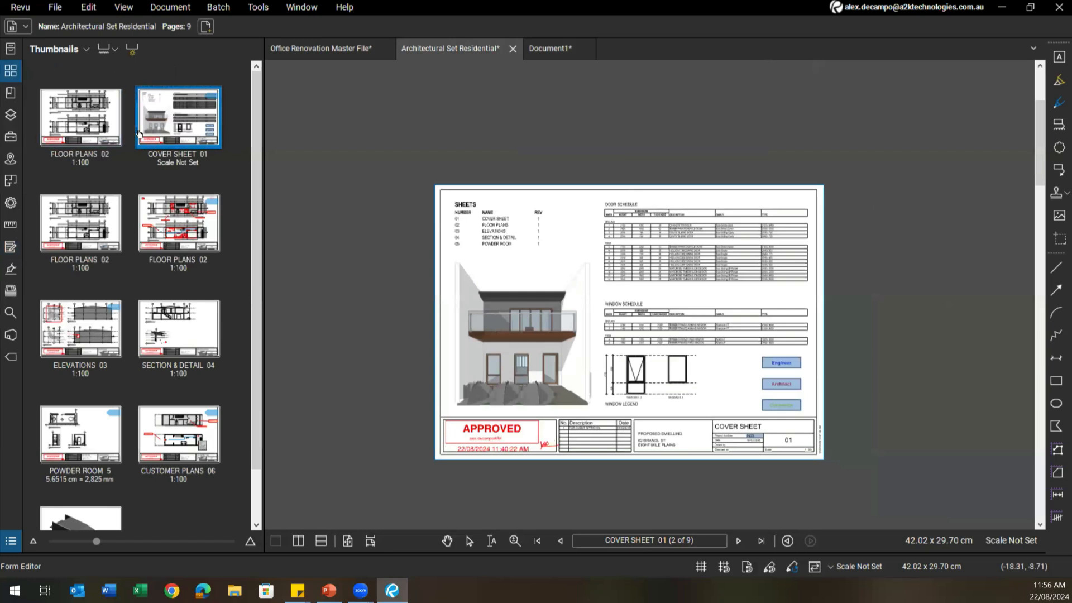
{"action": "key", "text": "ctrl+c"}
{"action": "key", "text": "ctrl+v"}
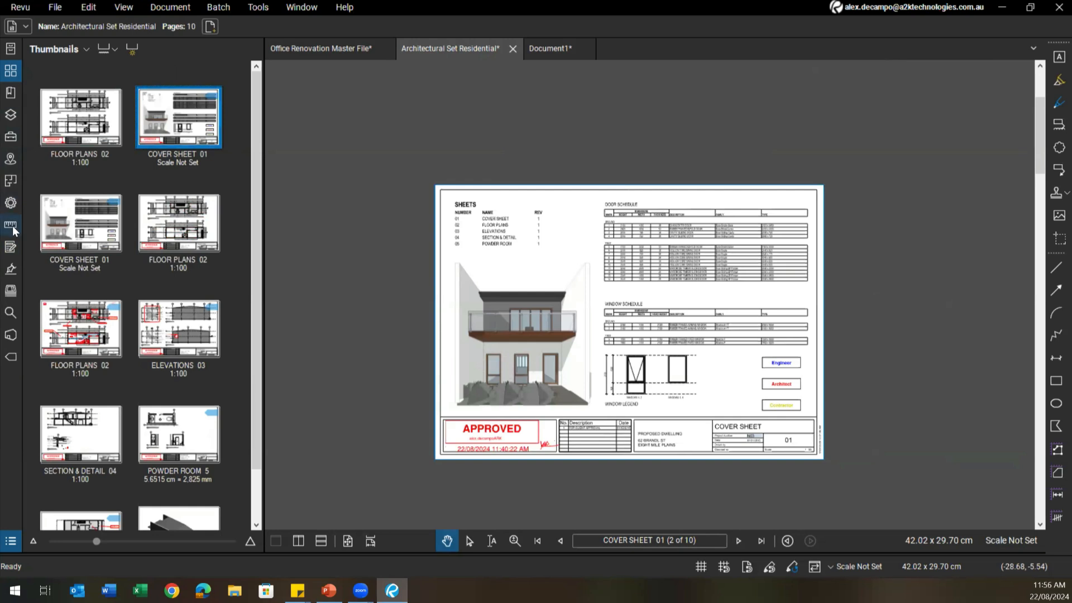
Rename the Project Number#1 form field on page 2 to Project Number
{"action": "left_click", "coordinate": [14, 248]}
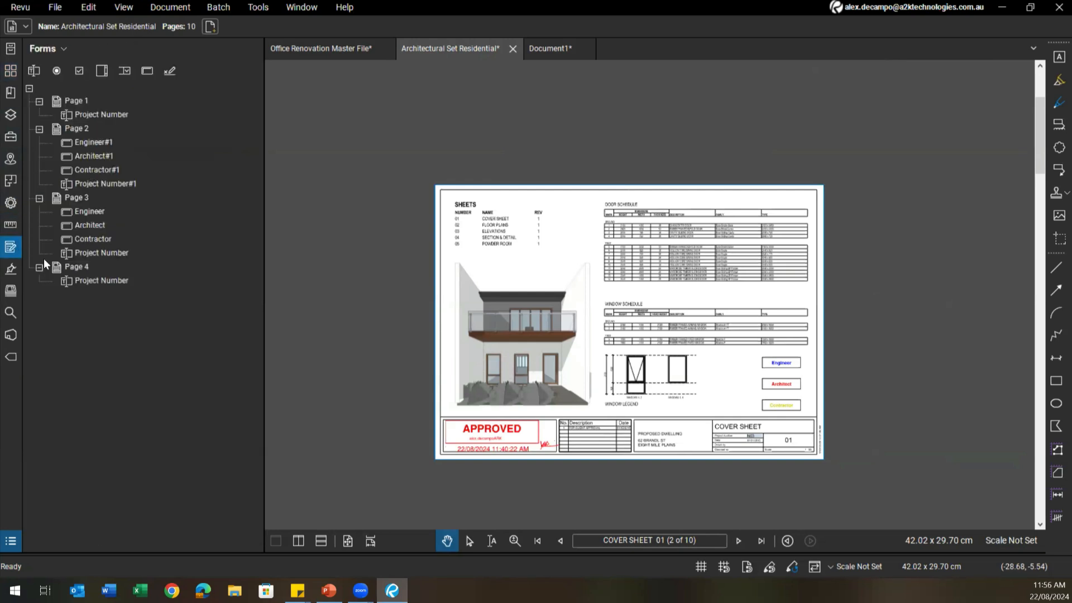
{"action": "left_click", "coordinate": [67, 130]}
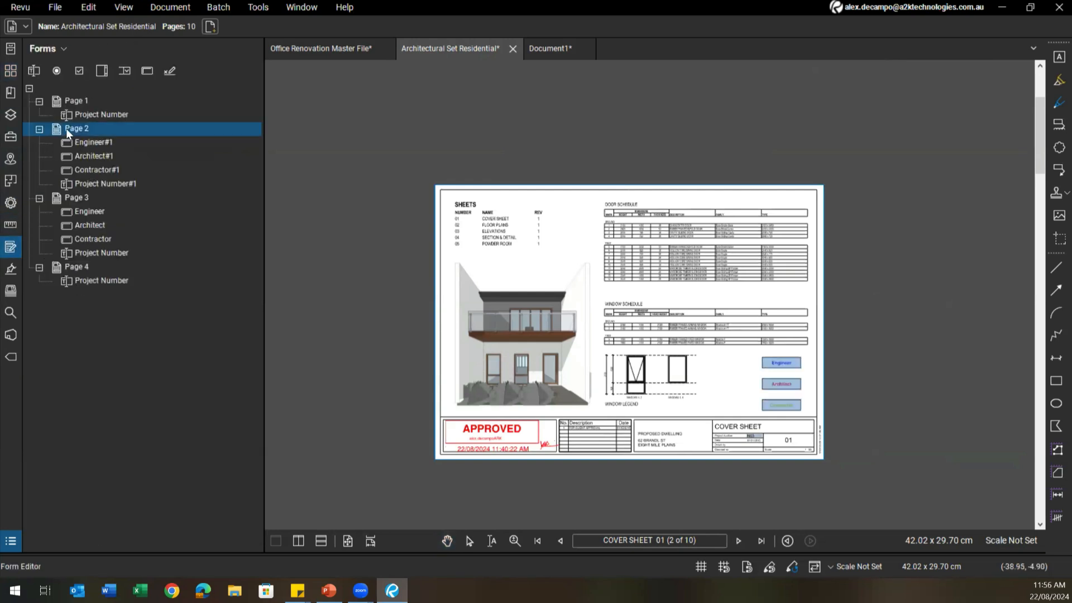
{"action": "left_click", "coordinate": [121, 186]}
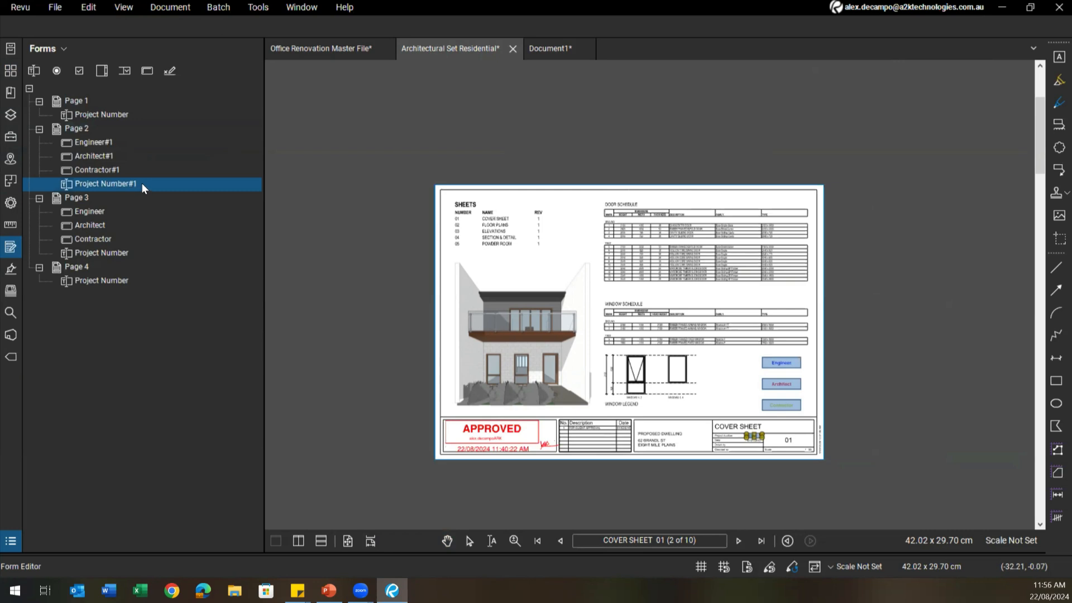
{"action": "left_click", "coordinate": [146, 183]}
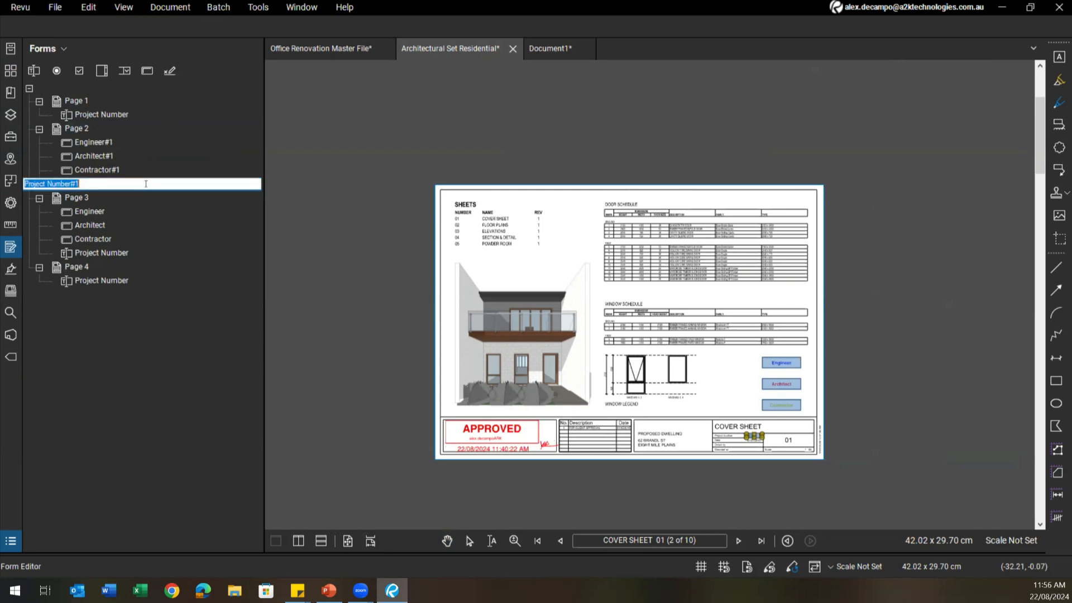
{"action": "left_click", "coordinate": [145, 184]}
{"action": "key", "text": "BackSpace"}
{"action": "key", "text": "Return"}
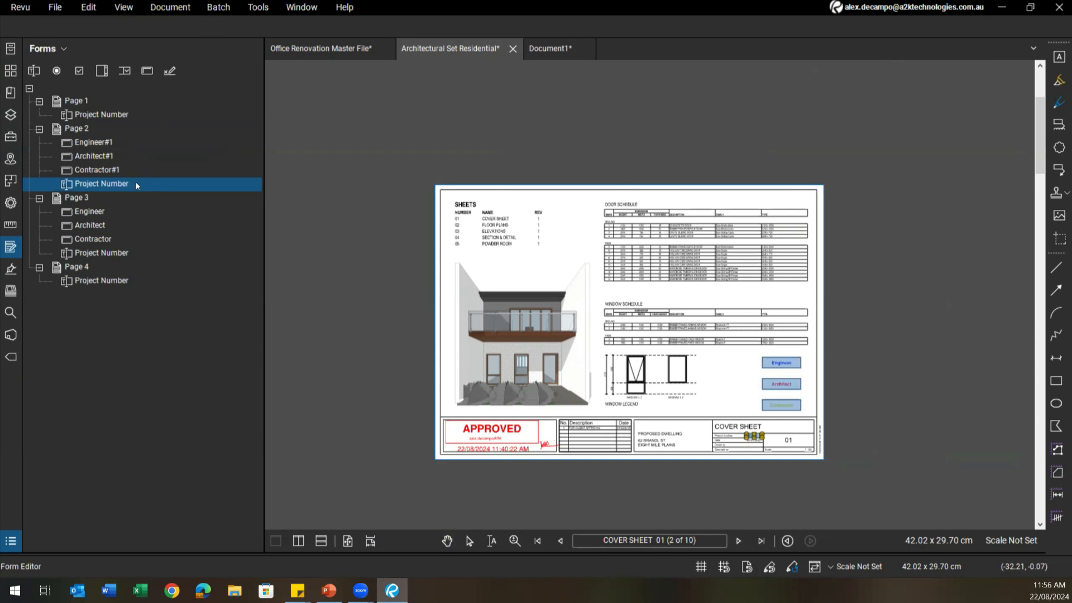
Compare the Project Number form fields on the cover sheets and the following floor plans page, including their title block values
{"action": "left_click", "coordinate": [113, 254]}
{"action": "left_click", "coordinate": [116, 280]}
{"action": "left_click", "coordinate": [117, 253]}
{"action": "left_click", "coordinate": [118, 187]}
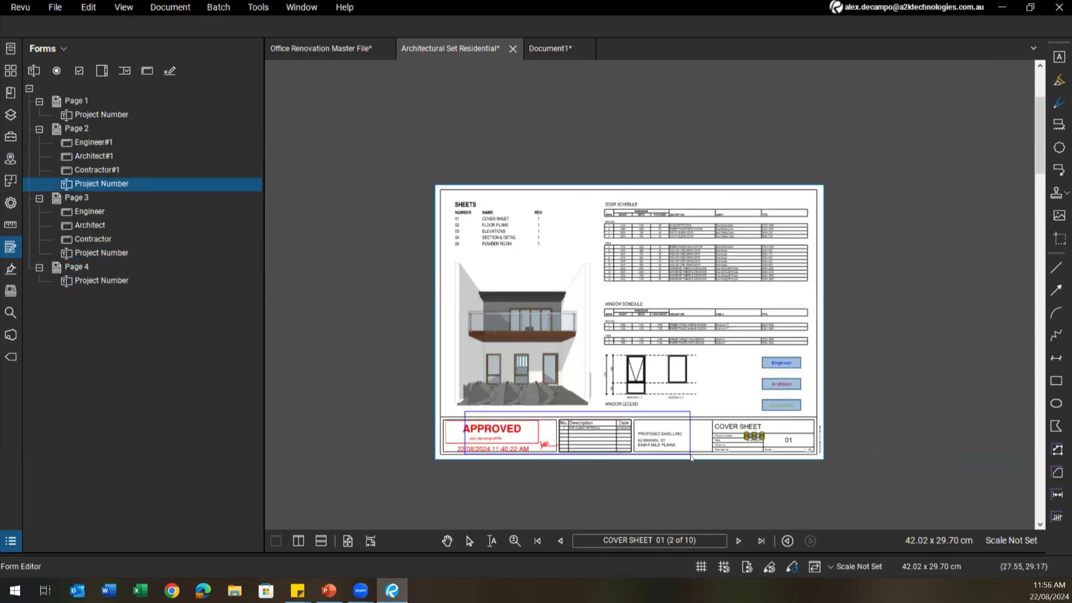
{"action": "left_click", "coordinate": [742, 450]}
{"action": "scroll", "coordinate": [762, 454], "scroll_direction": "up", "scroll_amount": 3}
{"action": "scroll", "coordinate": [761, 453], "scroll_direction": "up", "scroll_amount": 2}
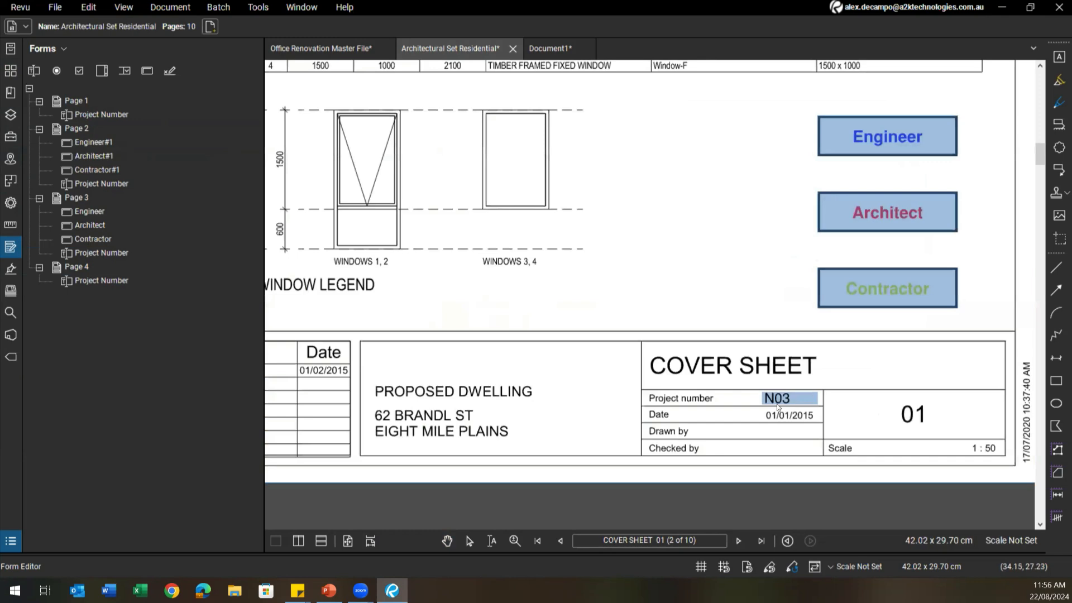
{"action": "left_click", "coordinate": [738, 541]}
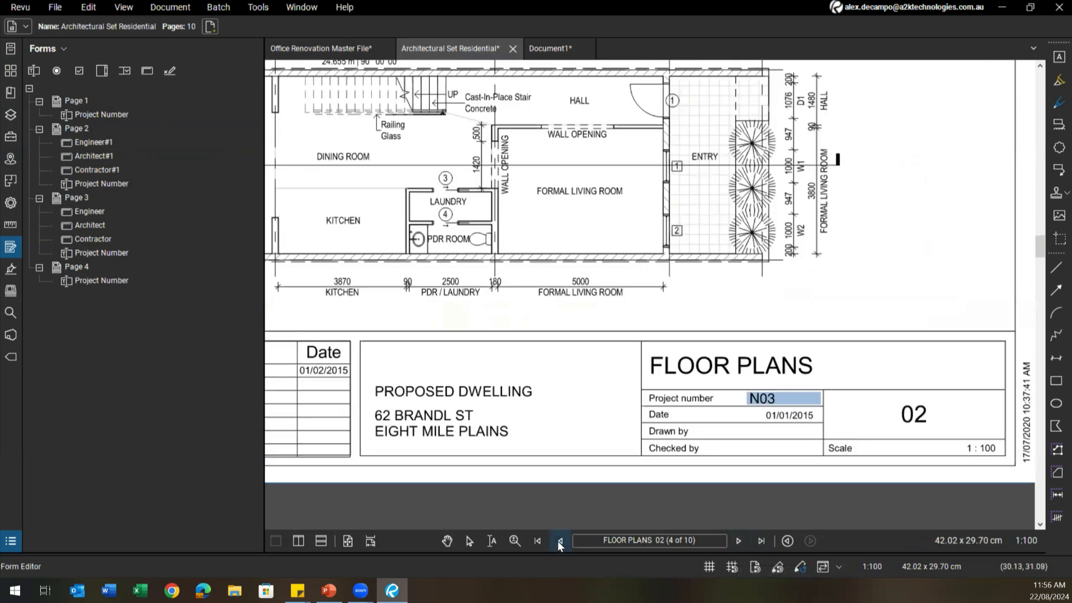
{"action": "left_click", "coordinate": [560, 540]}
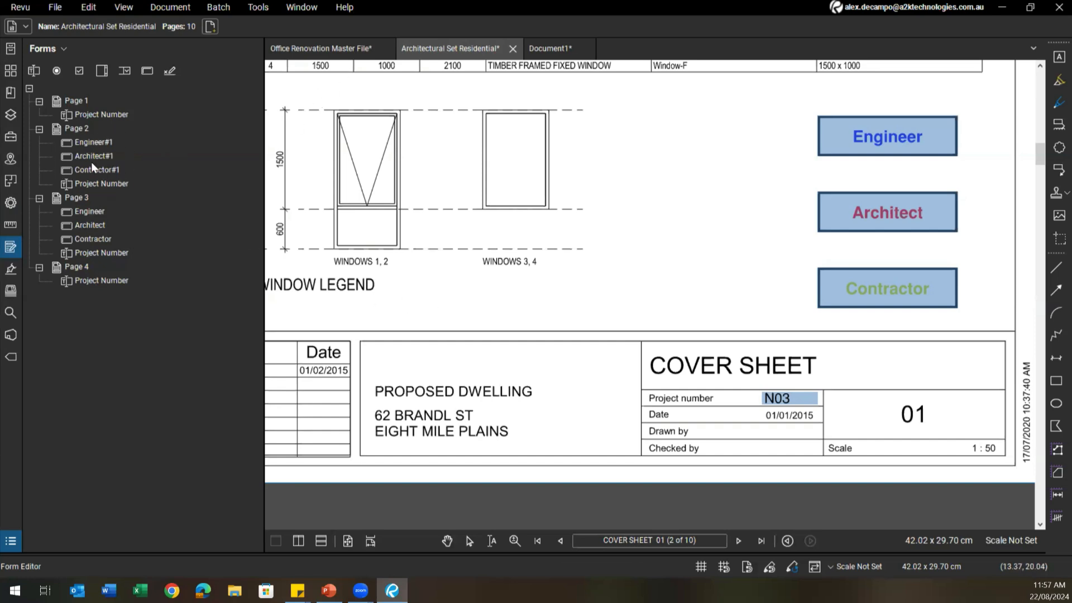
{"action": "left_click", "coordinate": [110, 184]}
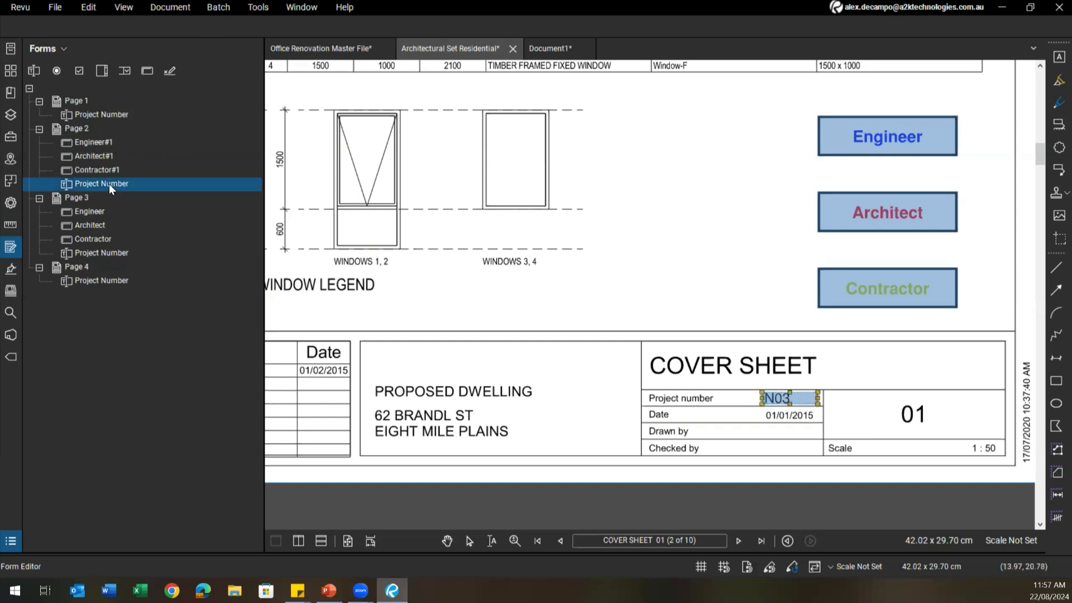
{"action": "left_click", "coordinate": [94, 187]}
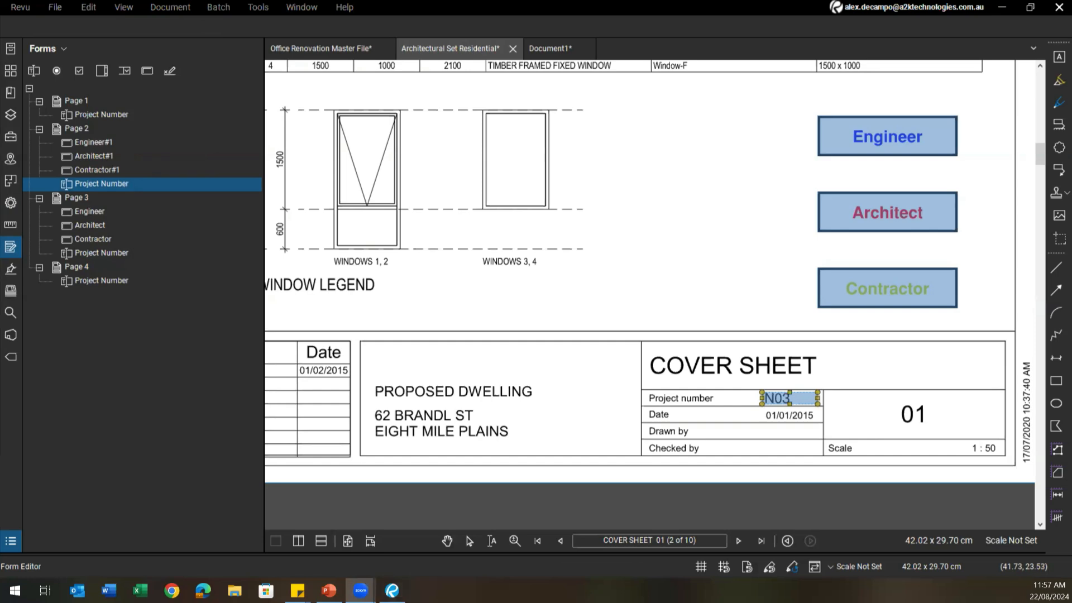
On the first FLOOR PLANS page, edit the PDF text and retype ROOM in the ground-floor FORMAL LIVING ROOM label
{"action": "left_click_drag", "start_coordinate": [684, 295], "coordinate": [710, 352]}
{"action": "scroll", "coordinate": [710, 352], "scroll_direction": "down", "scroll_amount": 6}
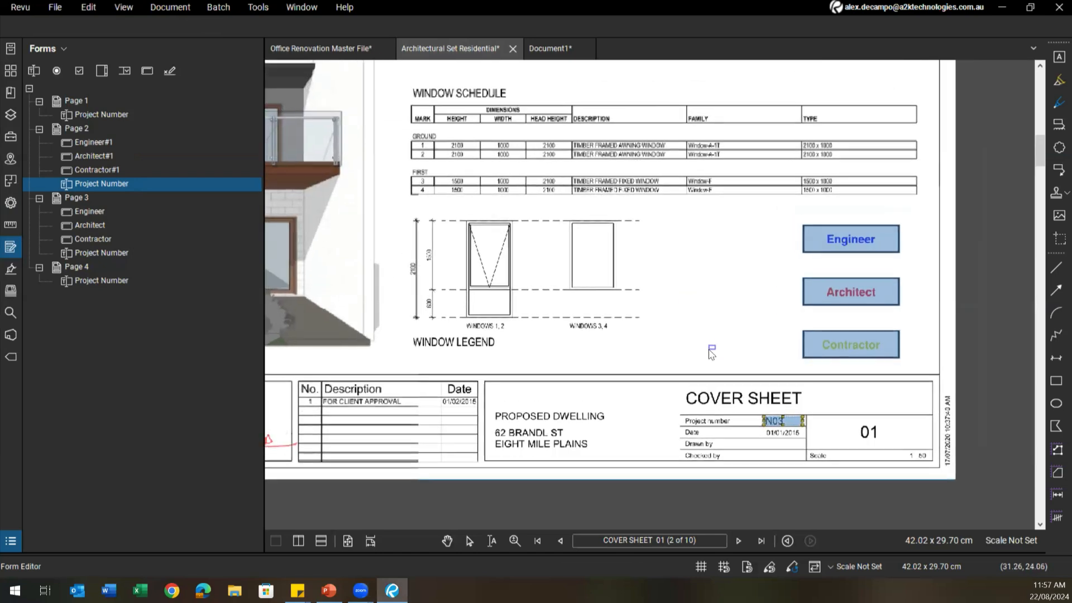
{"action": "left_click", "coordinate": [559, 540]}
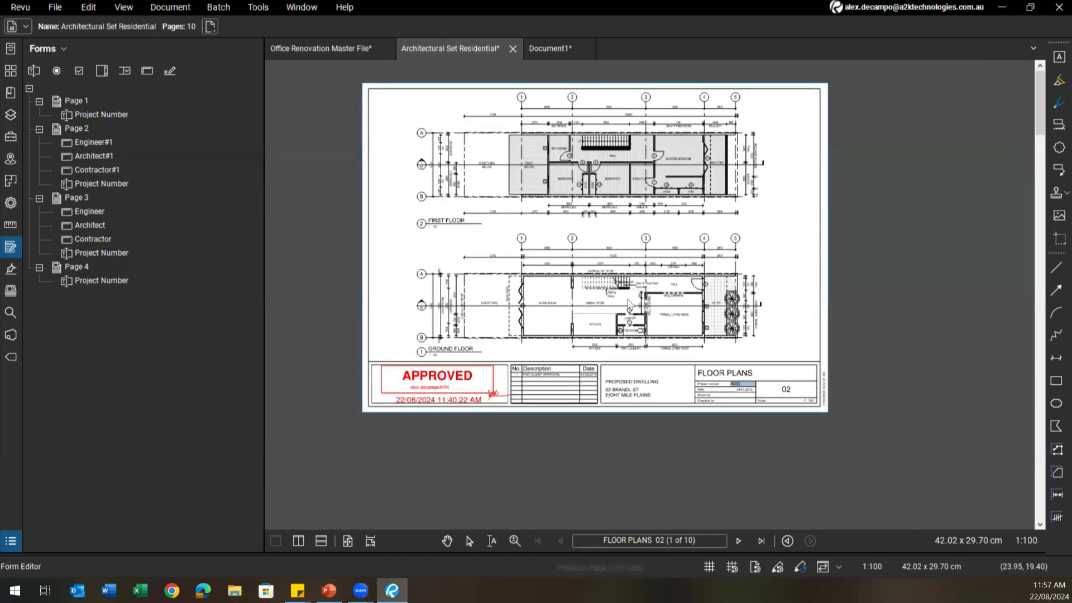
{"action": "scroll", "coordinate": [726, 337], "scroll_direction": "up", "scroll_amount": 4}
{"action": "scroll", "coordinate": [893, 333], "scroll_direction": "up", "scroll_amount": 2}
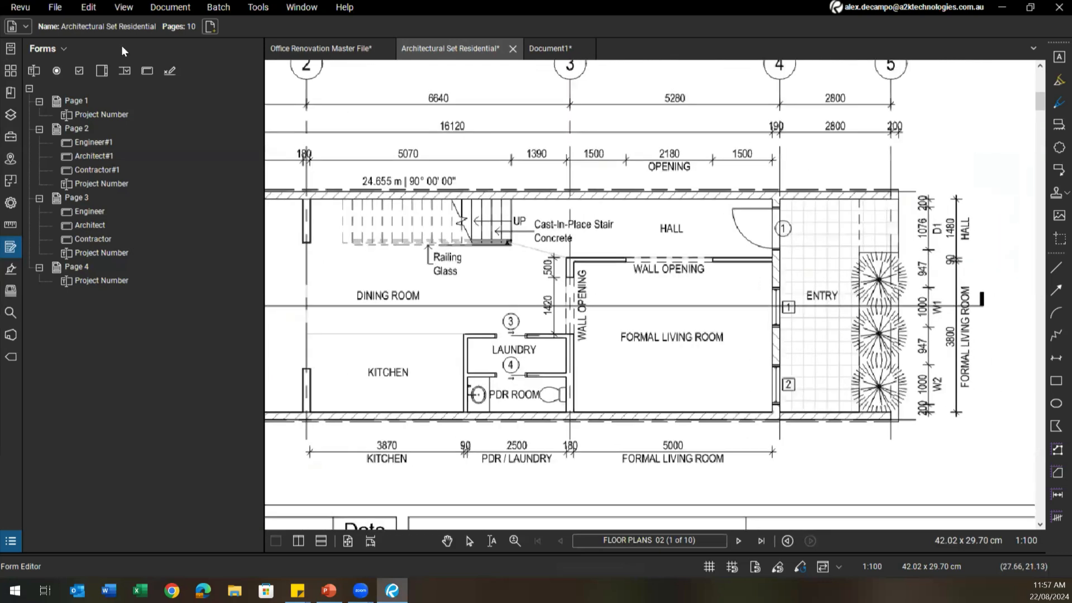
{"action": "left_click", "coordinate": [89, 8]}
{"action": "mouse_move", "coordinate": [125, 299]}
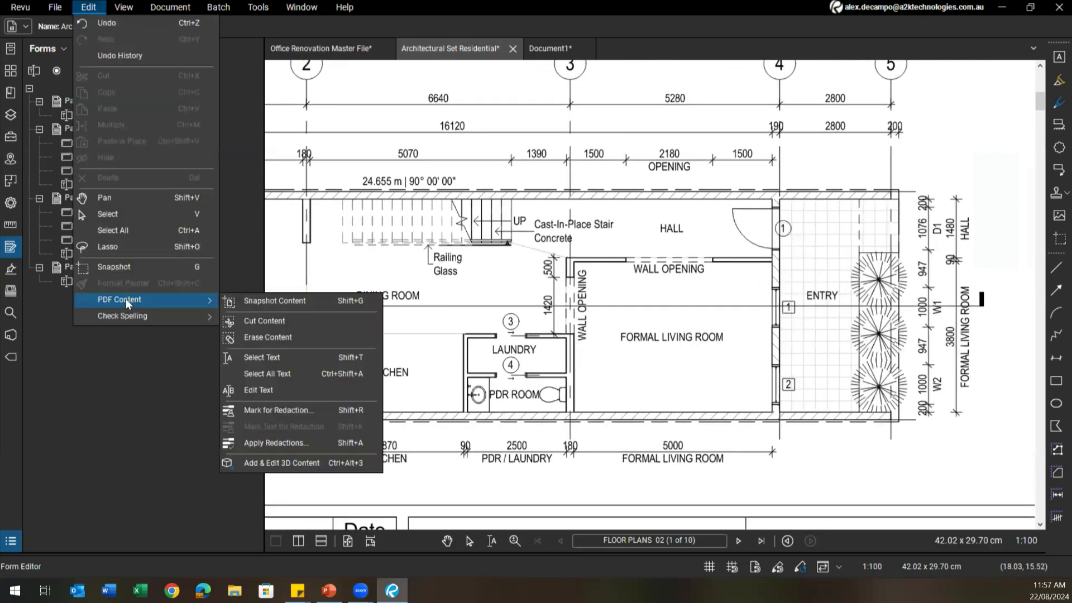
{"action": "left_click", "coordinate": [262, 357]}
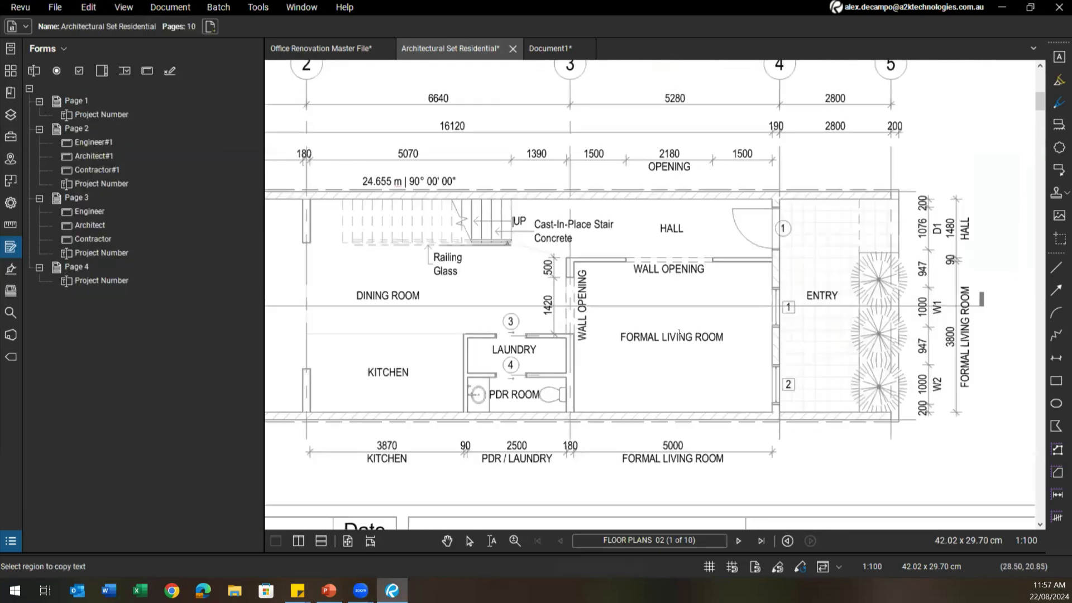
{"action": "scroll", "coordinate": [741, 337], "scroll_direction": "up", "scroll_amount": 2}
{"action": "key", "text": "BackSpace"}
{"action": "key", "text": "BackSpace"}
{"action": "key", "text": "BackSpace"}
{"action": "key", "text": "BackSpace"}
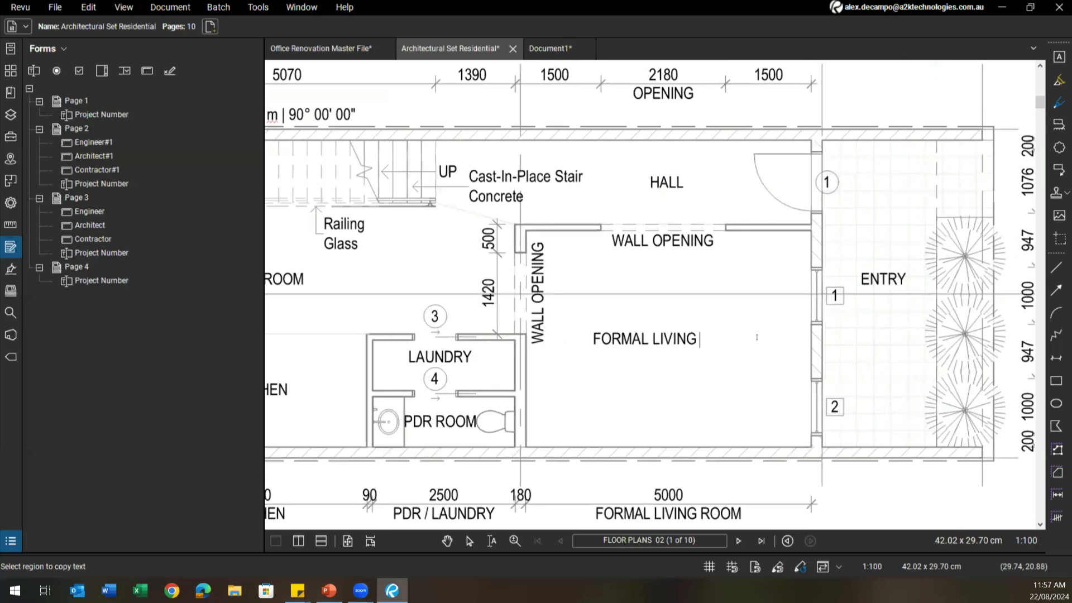
{"action": "type", "text": "ROOM"}
Try adding RASD in Arial Rounded MT Bold after the FORMAL LIVING ROOM label, and delete the added letters
{"action": "left_click", "coordinate": [10, 204]}
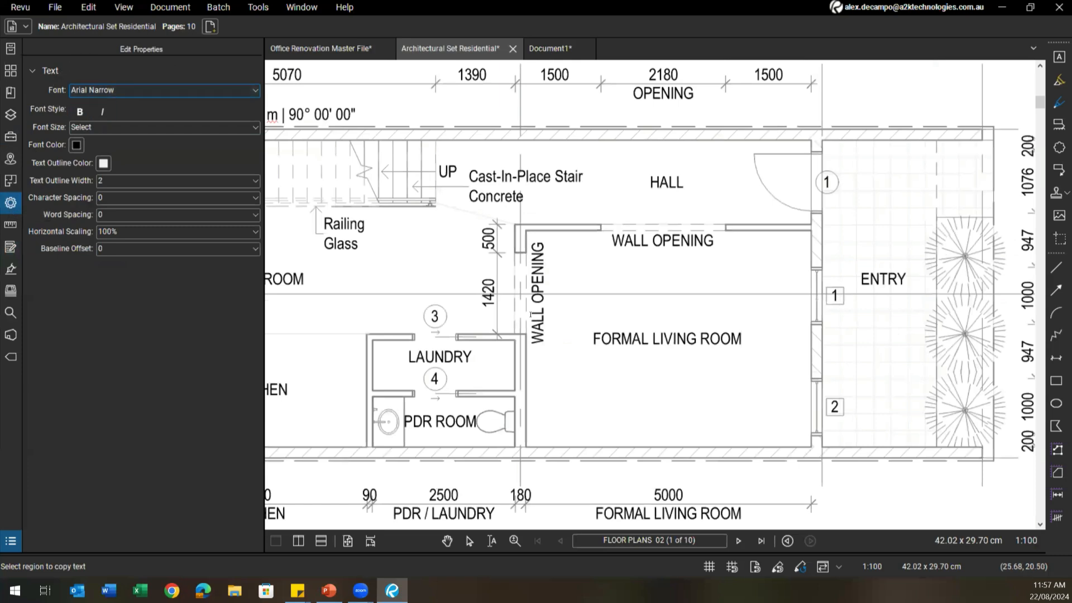
{"action": "mouse_move", "coordinate": [746, 342]}
{"action": "left_mouse_down"}
{"action": "mouse_move", "coordinate": [629, 329]}
{"action": "mouse_move", "coordinate": [579, 349]}
{"action": "mouse_move", "coordinate": [600, 341]}
{"action": "left_mouse_up"}
{"action": "left_click", "coordinate": [601, 340]}
{"action": "left_click", "coordinate": [740, 342]}
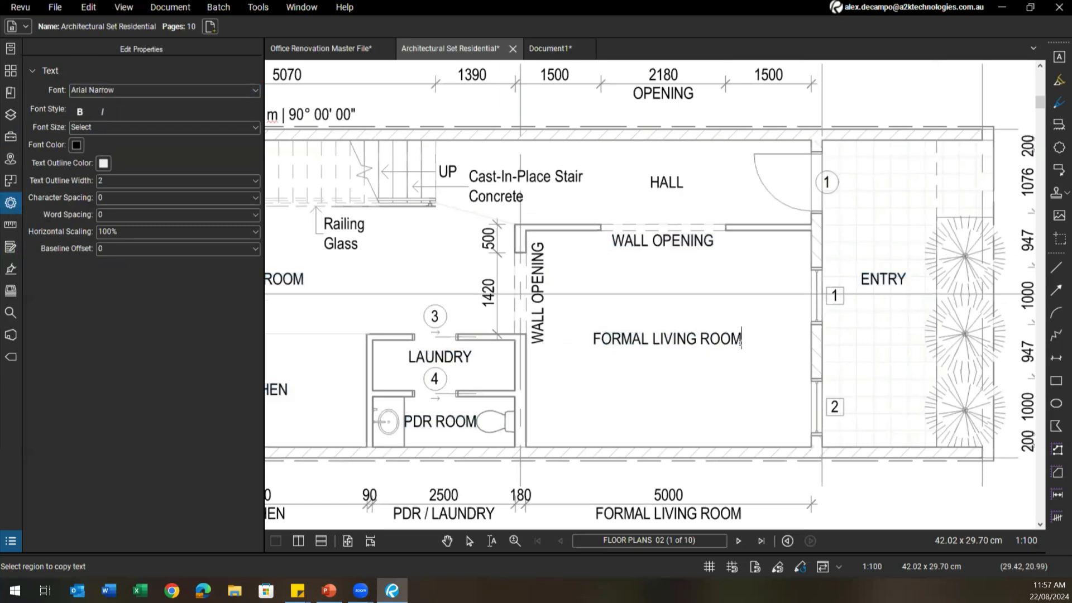
{"action": "left_click", "coordinate": [114, 95]}
{"action": "left_click", "coordinate": [116, 114]}
{"action": "type", "text": "RASD"}
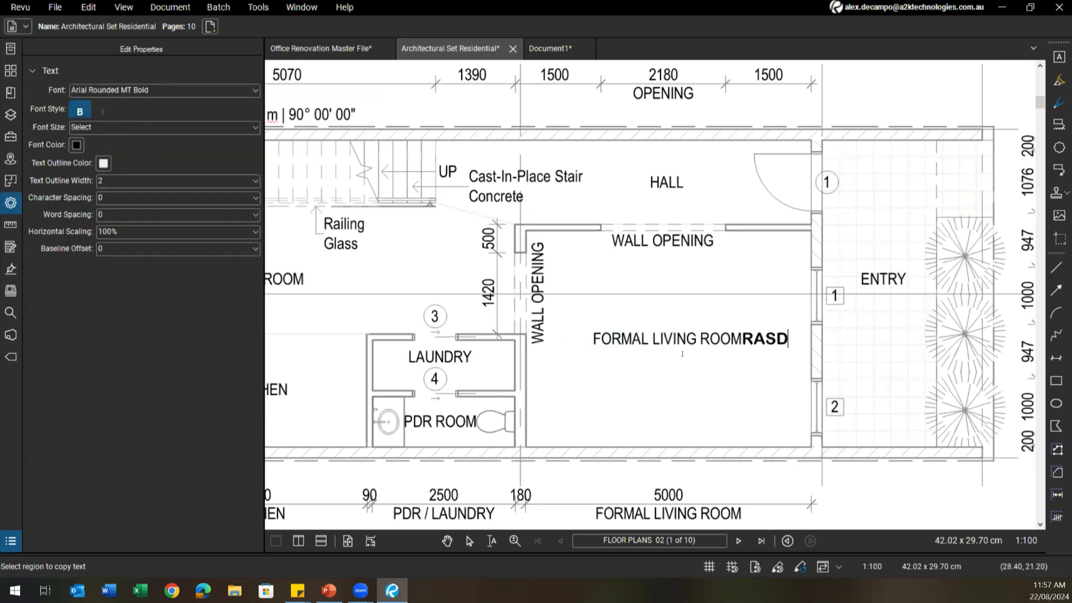
{"action": "key", "text": "BackSpace"}
{"action": "key", "text": "BackSpace"}
{"action": "key", "text": "BackSpace"}
{"action": "key", "text": "BackSpace"}
Replace the word ROOM in the FORMAL LIVING ROOM label with ROOM in Adobe Fan Heiti Std B, and finish editing
{"action": "key", "text": "BackSpace"}
{"action": "key", "text": "BackSpace"}
{"action": "key", "text": "BackSpace"}
{"action": "key", "text": "BackSpace"}
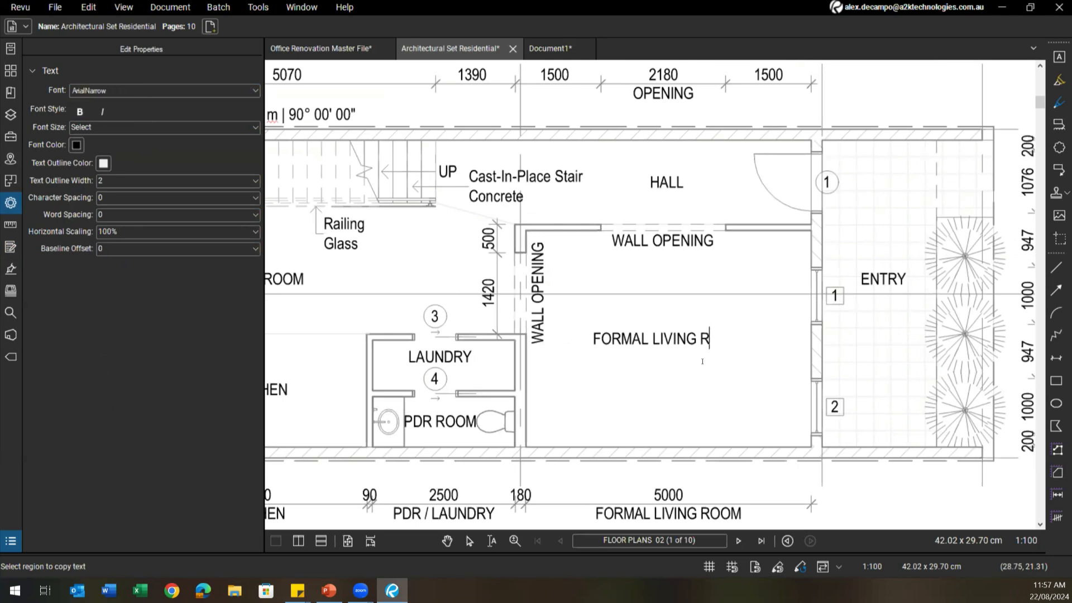
{"action": "left_click", "coordinate": [115, 89]}
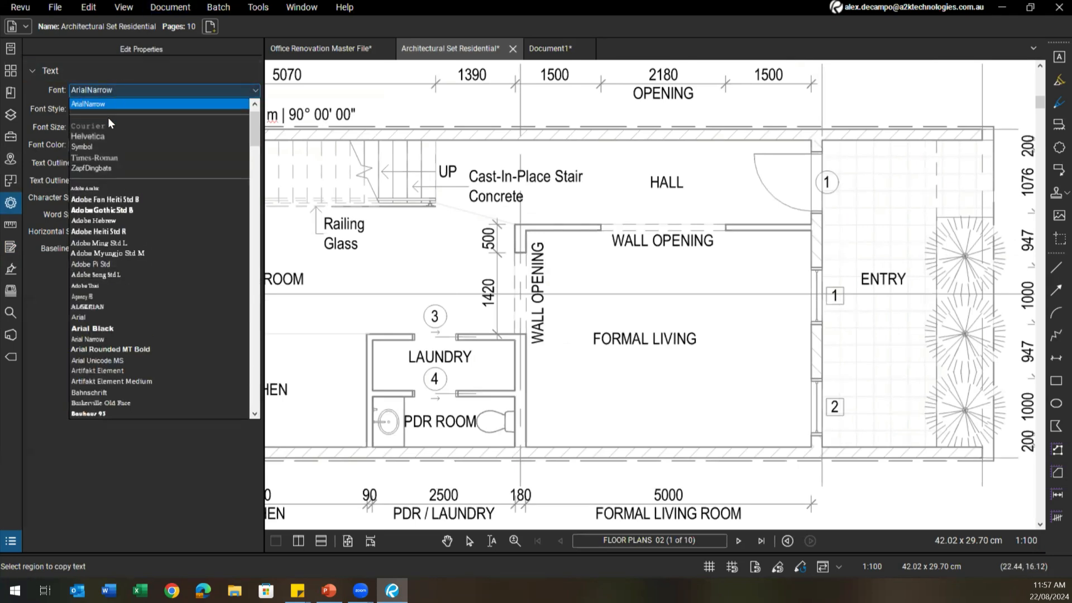
{"action": "key", "text": "Escape"}
{"action": "type", "text": "ROOM"}
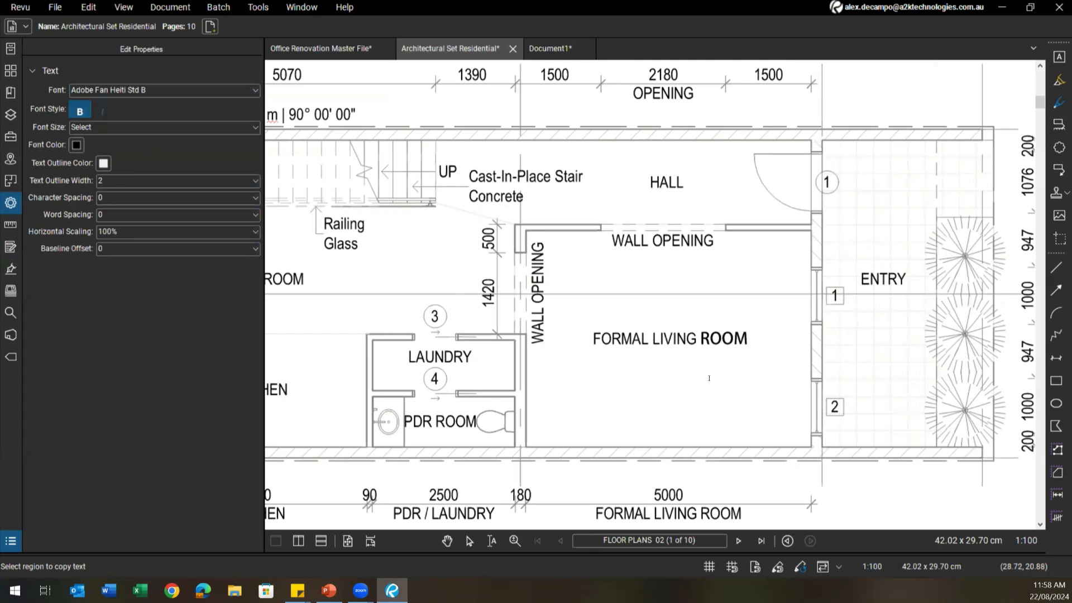
{"action": "key", "text": "Escape"}
Select all PDF text on the first FLOOR PLANS page for editing and change its font to Arial
{"action": "scroll", "coordinate": [709, 344], "scroll_direction": "down", "scroll_amount": 2}
{"action": "scroll", "coordinate": [721, 336], "scroll_direction": "up", "scroll_amount": 2}
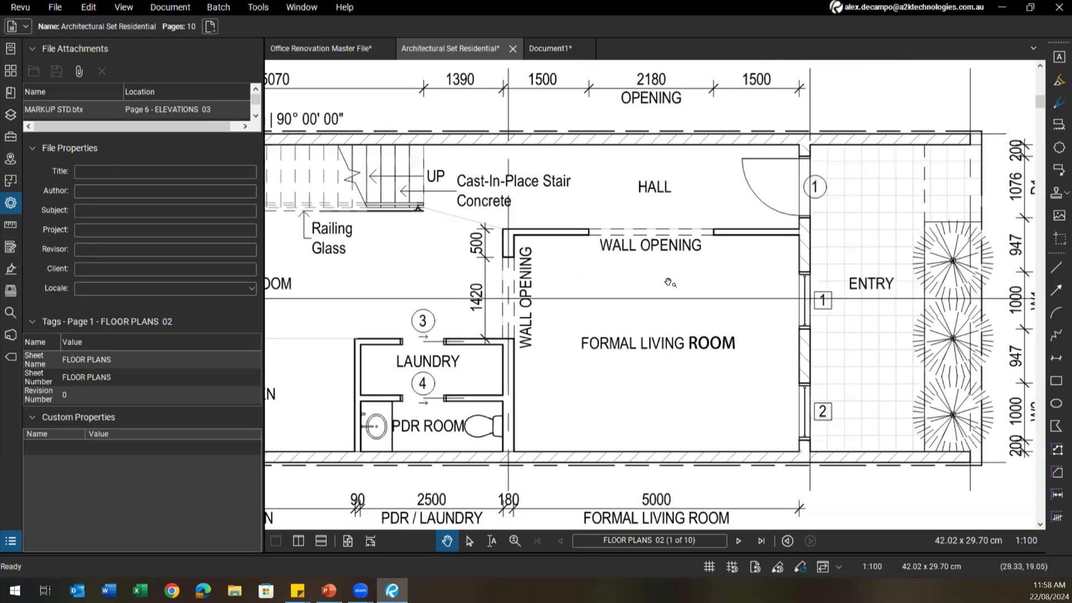
{"action": "left_click", "coordinate": [88, 8]}
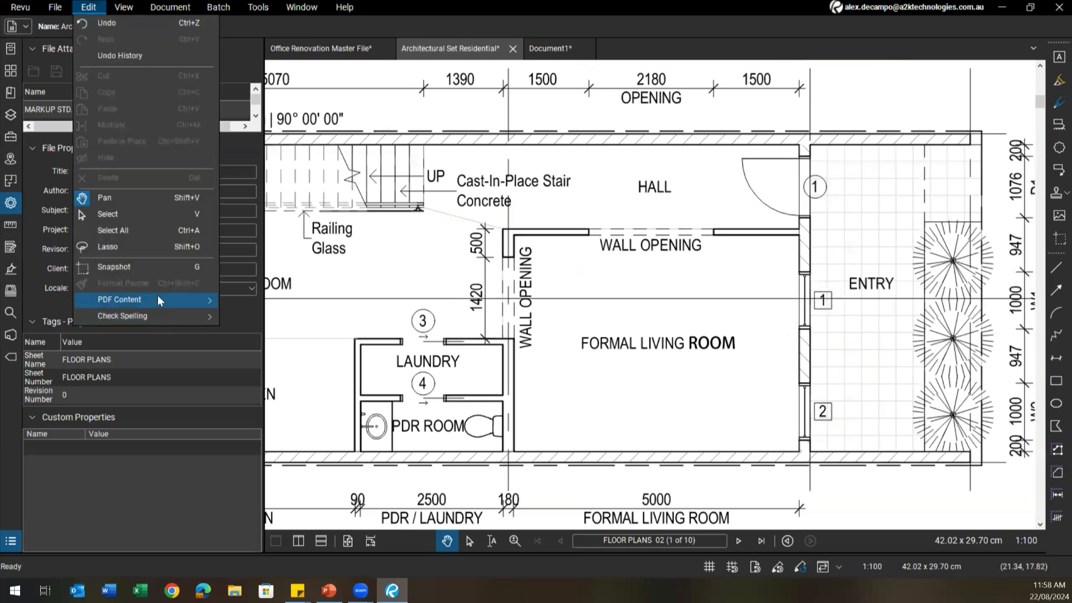
{"action": "mouse_move", "coordinate": [159, 298]}
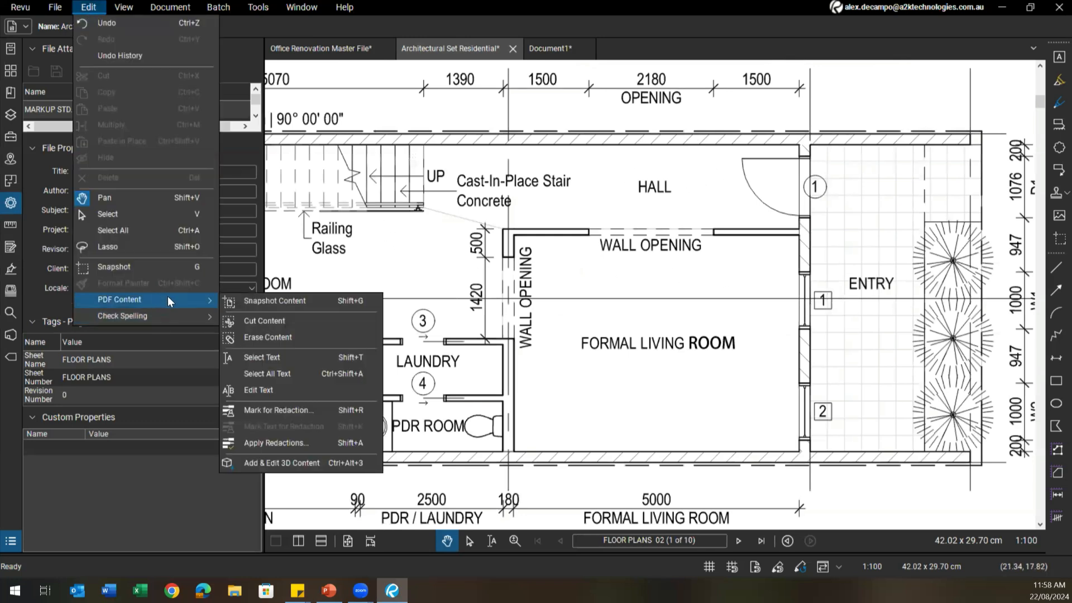
{"action": "left_click", "coordinate": [259, 390]}
{"action": "scroll", "coordinate": [445, 307], "scroll_direction": "down", "scroll_amount": 3}
{"action": "key", "text": "ctrl+a"}
{"action": "scroll", "coordinate": [632, 370], "scroll_direction": "down", "scroll_amount": 3}
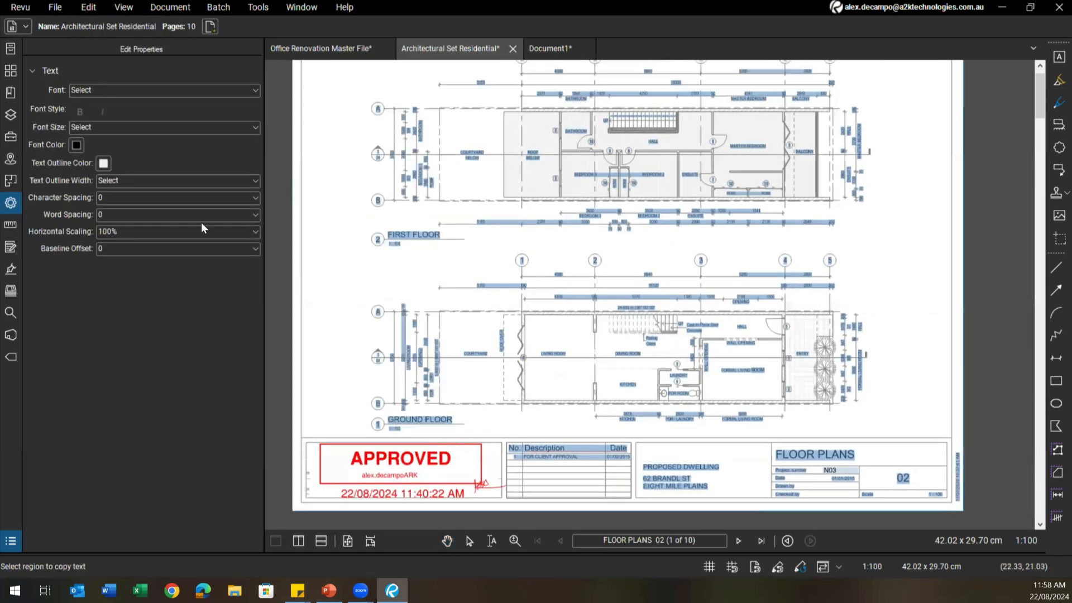
{"action": "left_click", "coordinate": [120, 93]}
{"action": "left_click", "coordinate": [100, 114]}
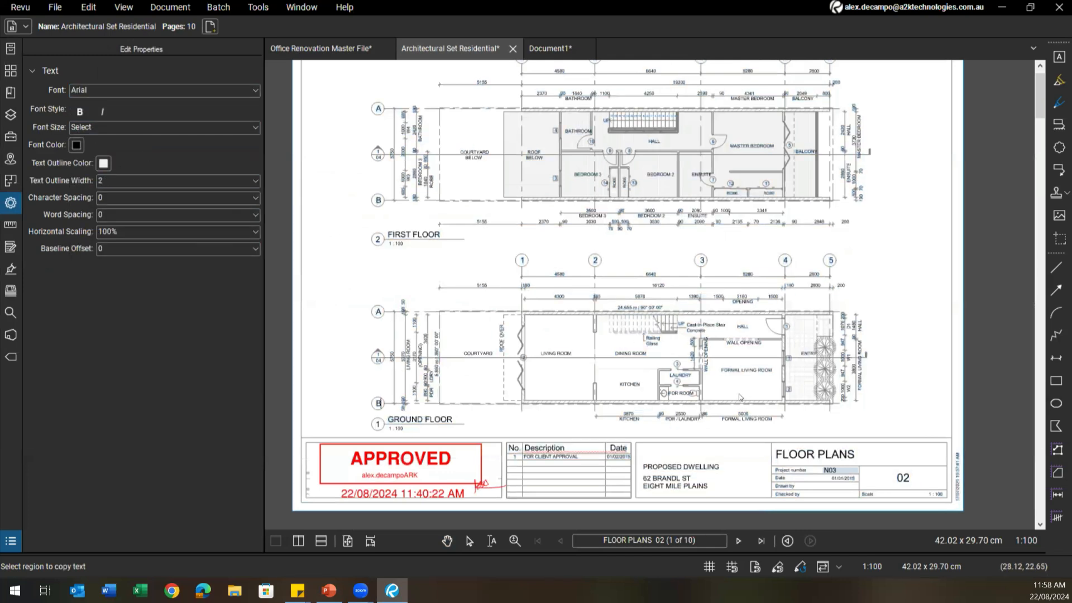
{"action": "key", "text": "Escape"}
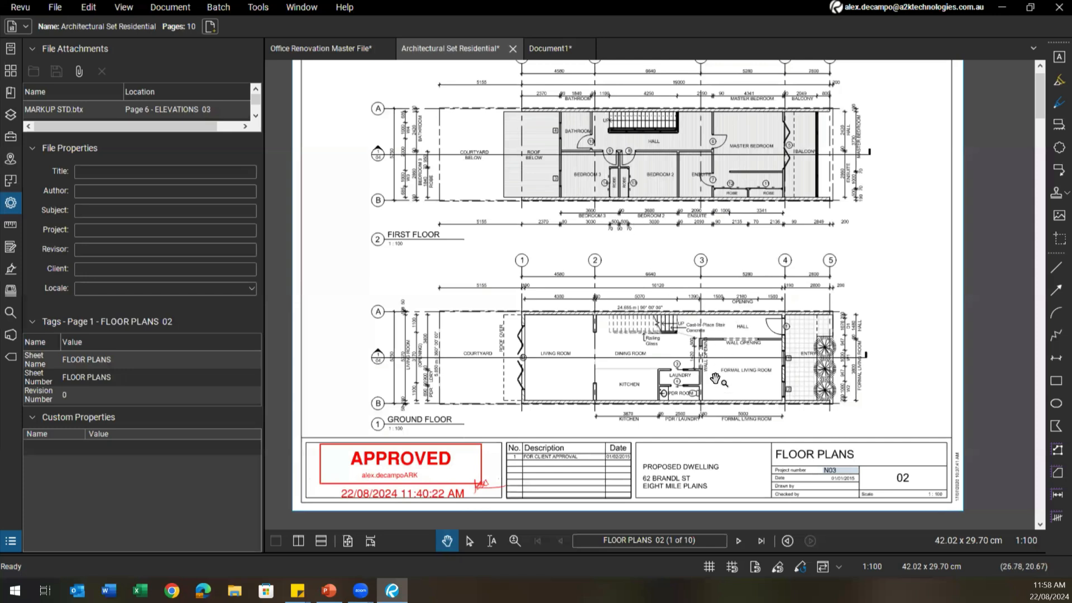
{"action": "scroll", "coordinate": [728, 380], "scroll_direction": "up", "scroll_amount": 4}
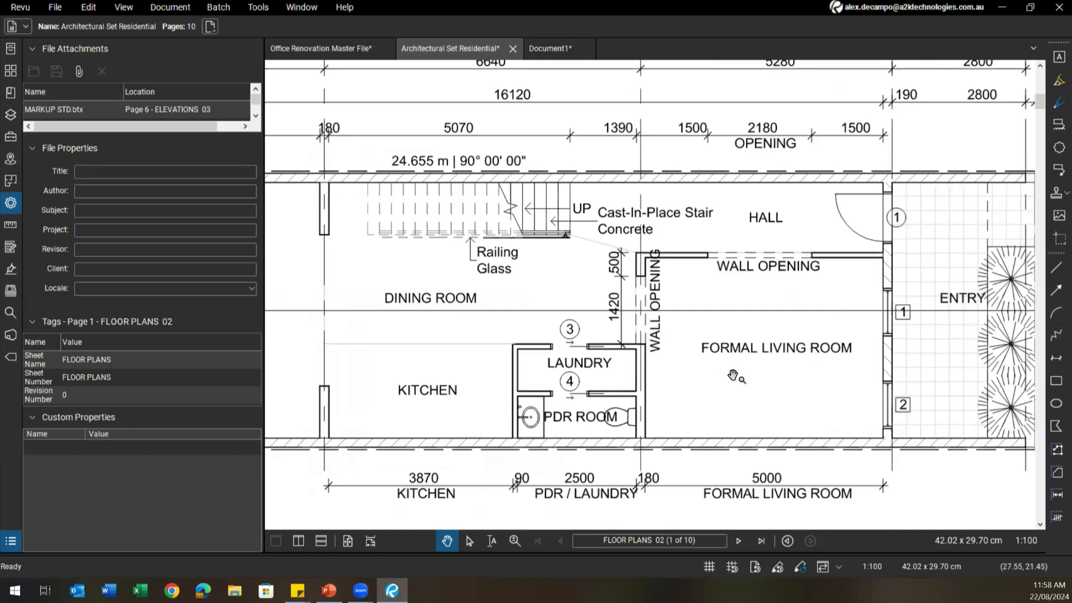
{"action": "scroll", "coordinate": [718, 369], "scroll_direction": "down", "scroll_amount": 3}
{"action": "scroll", "coordinate": [687, 381], "scroll_direction": "down", "scroll_amount": 2}
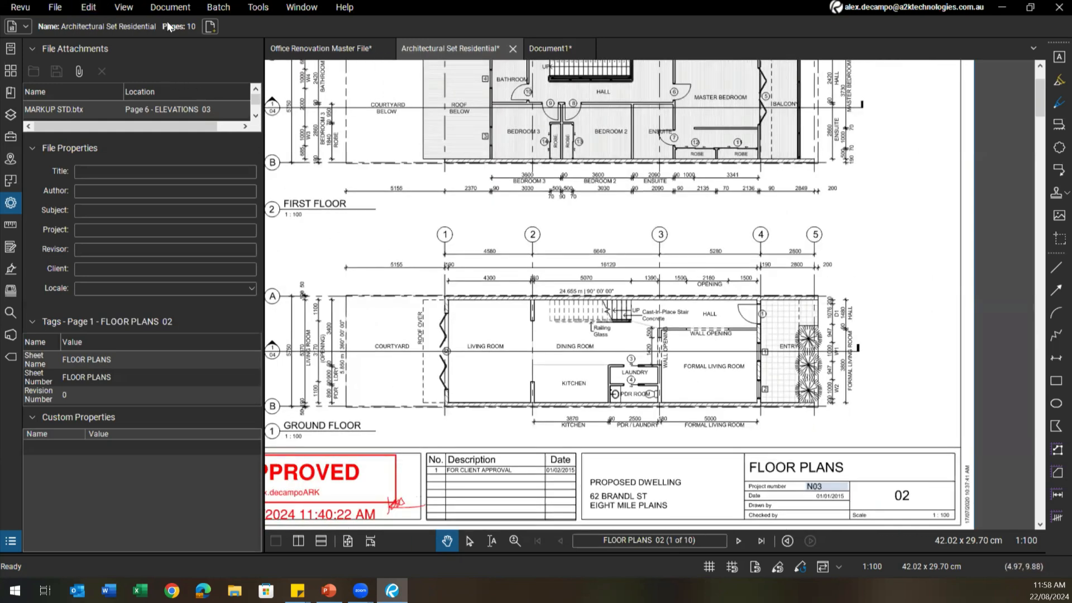
{"action": "left_click", "coordinate": [259, 9]}
{"action": "mouse_move", "coordinate": [172, 8]}
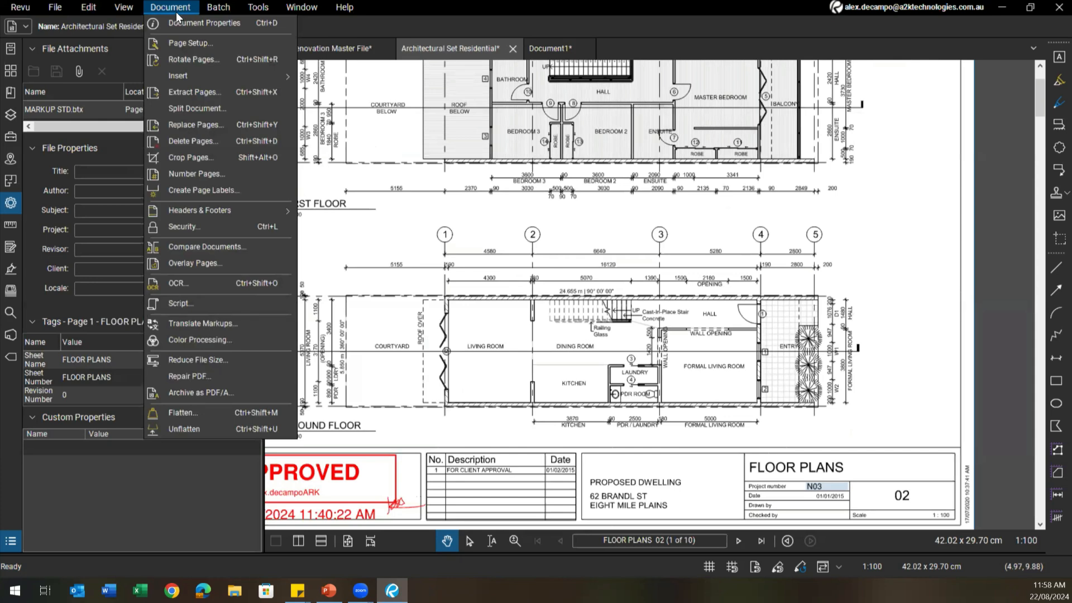
{"action": "mouse_move", "coordinate": [123, 8]}
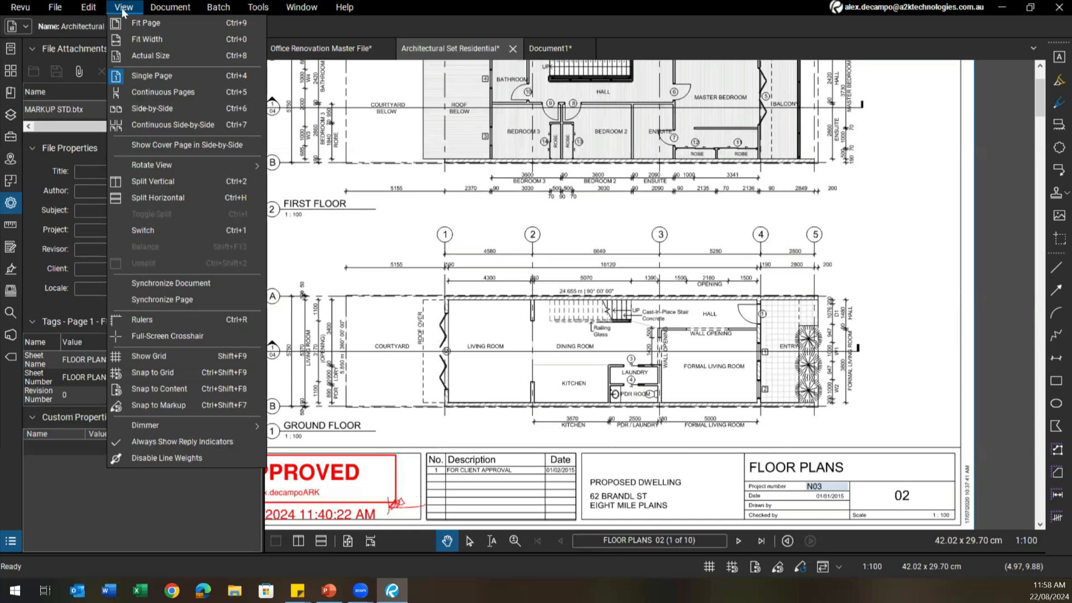
{"action": "left_click", "coordinate": [174, 590]}
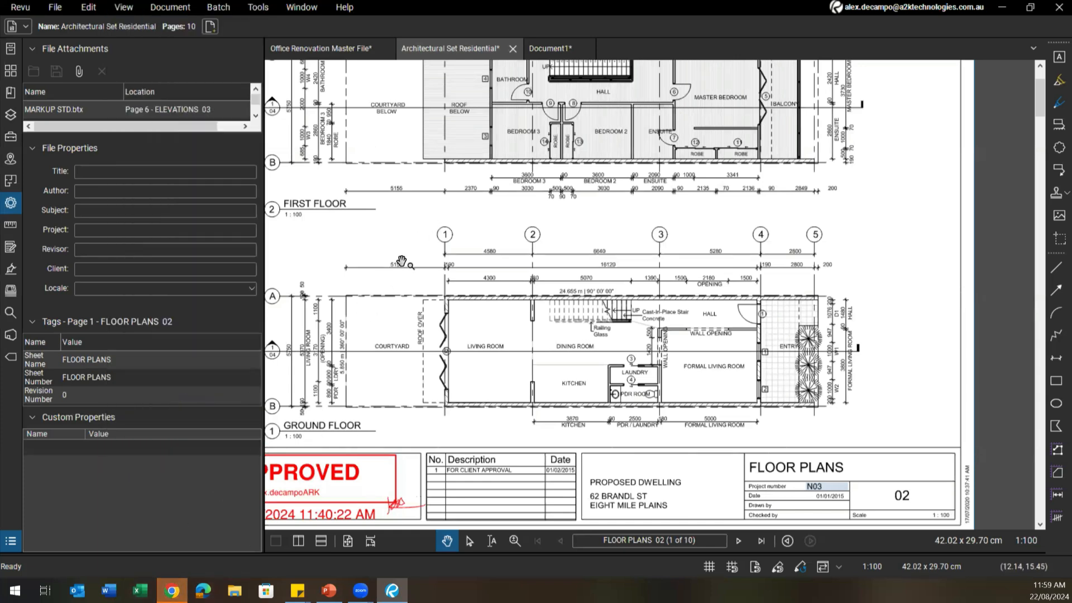
{"action": "left_click_drag", "start_coordinate": [427, 251], "coordinate": [518, 247]}
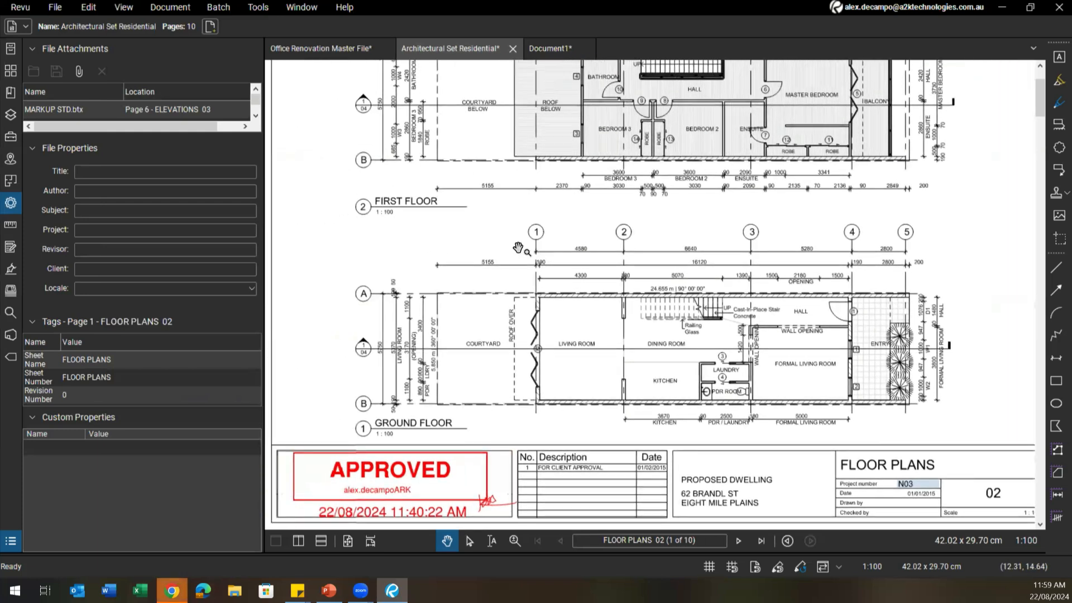
{"action": "scroll", "coordinate": [518, 248], "scroll_direction": "down", "scroll_amount": 2}
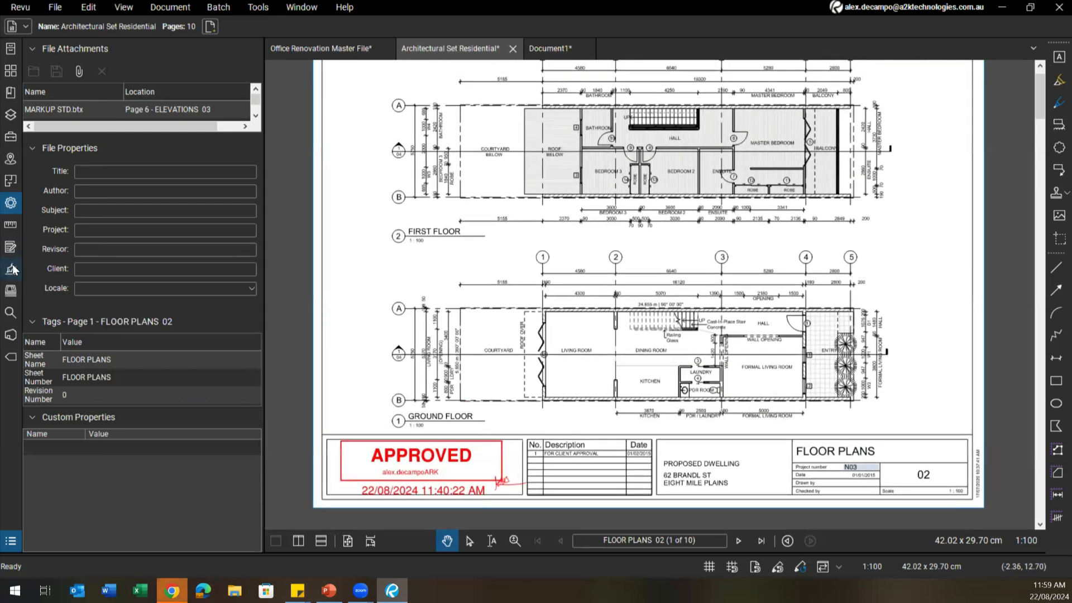
Show the document's signatures, open the settings for certifying the document, and close them without certifying
{"action": "left_click", "coordinate": [12, 269]}
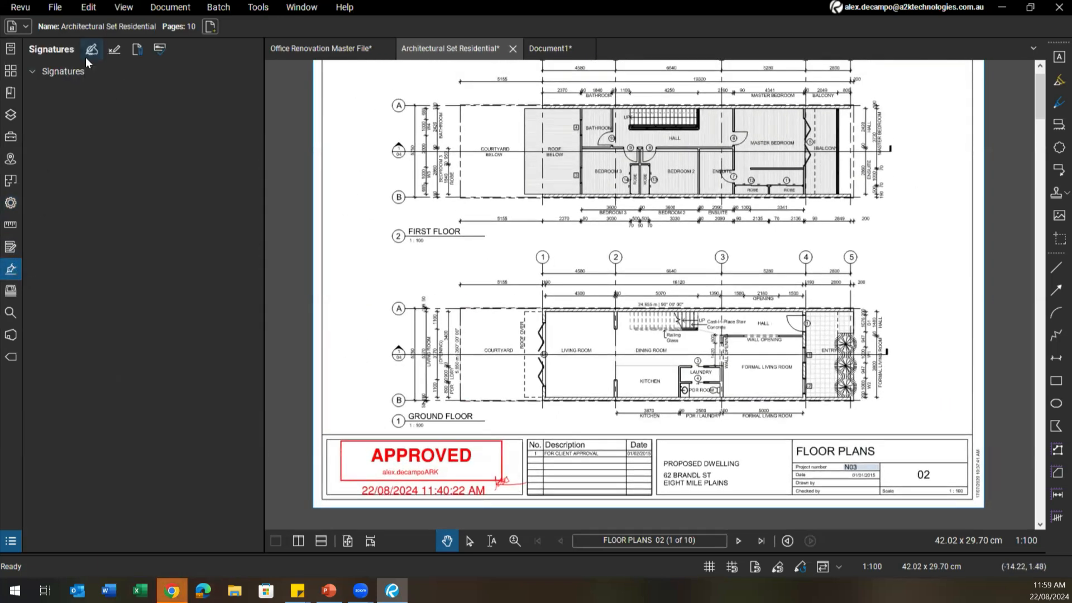
{"action": "left_click", "coordinate": [150, 50]}
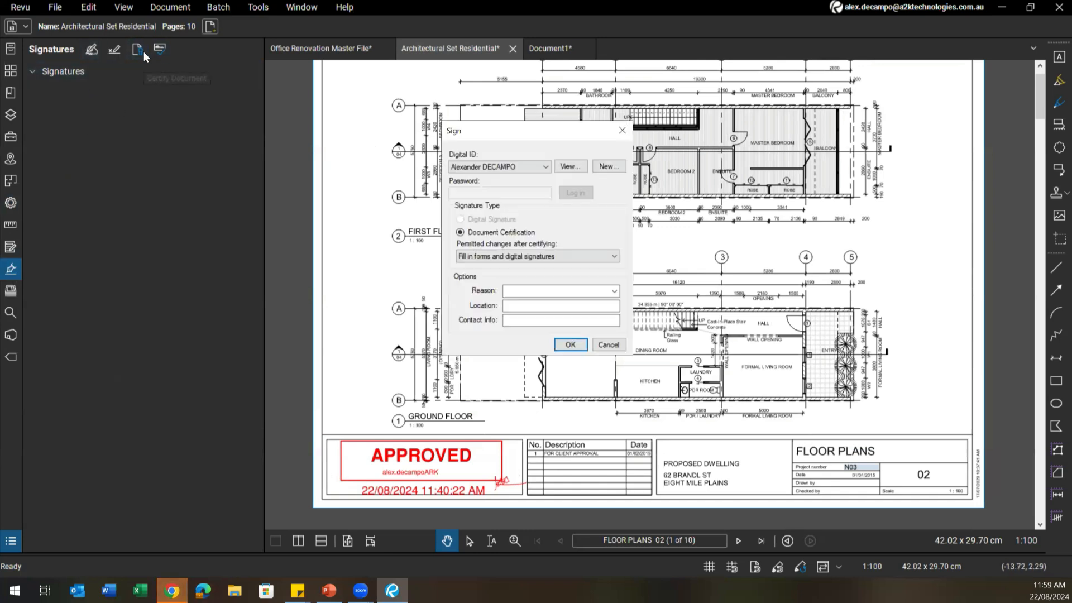
{"action": "left_click", "coordinate": [622, 130]}
{"action": "left_click", "coordinate": [18, 270]}
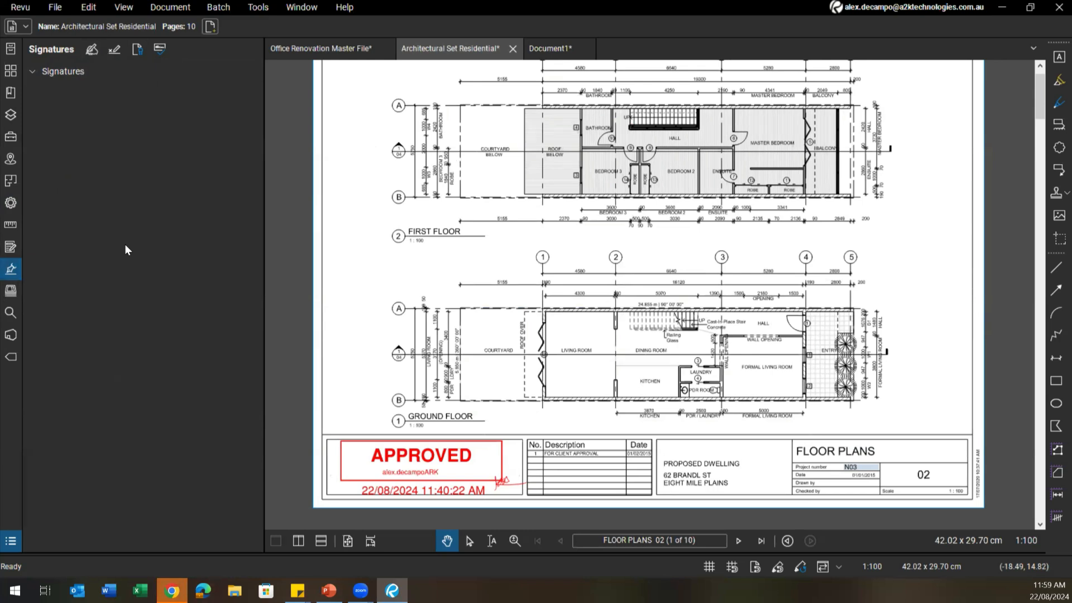
Open the OCR settings for Architectural Set Residential.pdf to view the options, and dismiss them without running OCR
{"action": "left_click", "coordinate": [55, 7]}
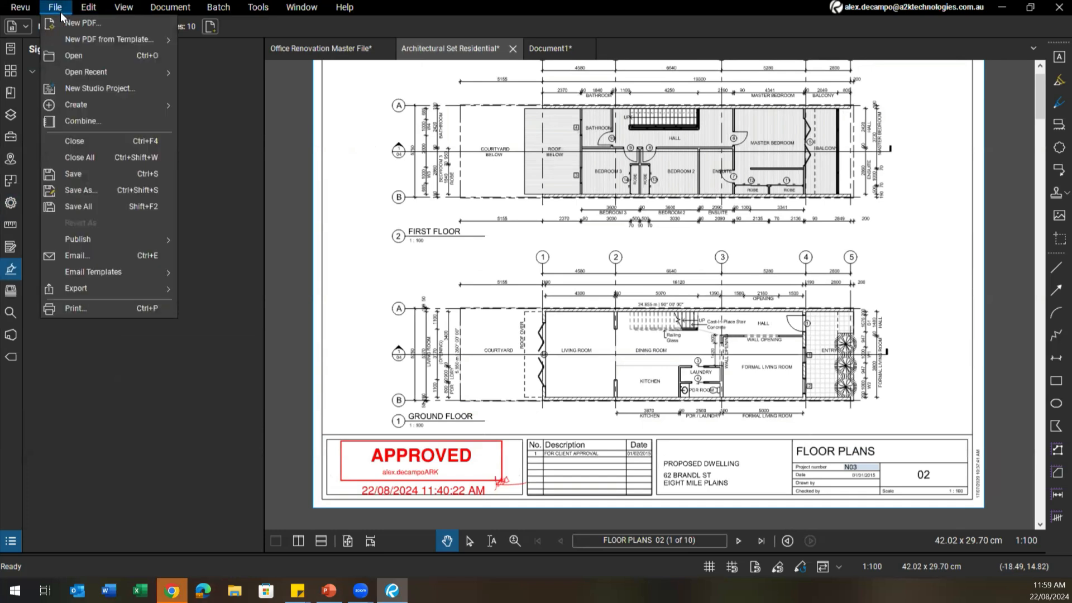
{"action": "left_click", "coordinate": [98, 8]}
{"action": "left_click", "coordinate": [98, 8]}
{"action": "mouse_move", "coordinate": [150, 10]}
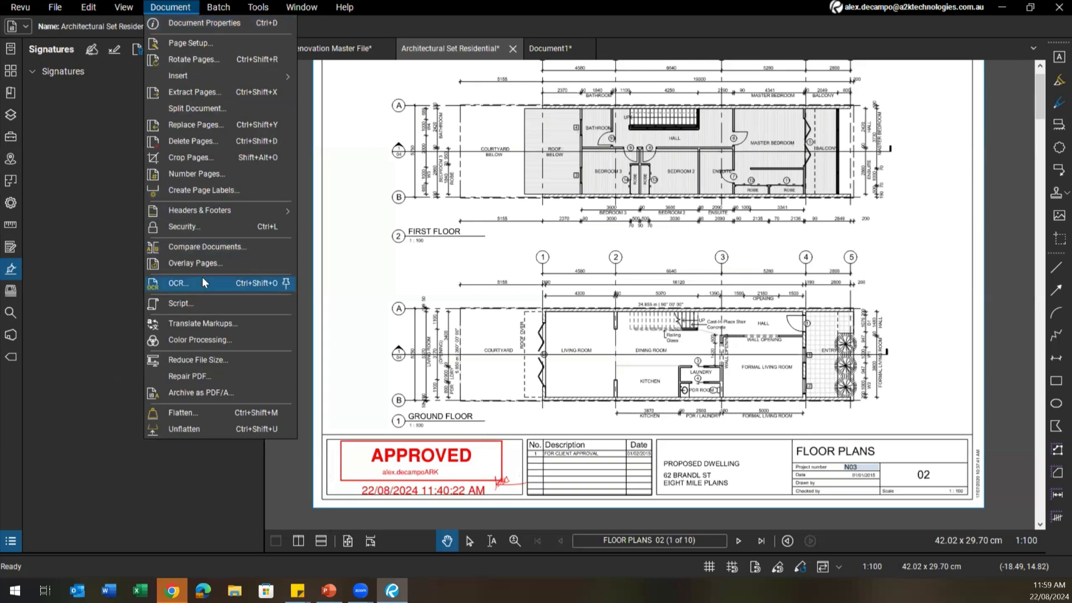
{"action": "left_click", "coordinate": [185, 283]}
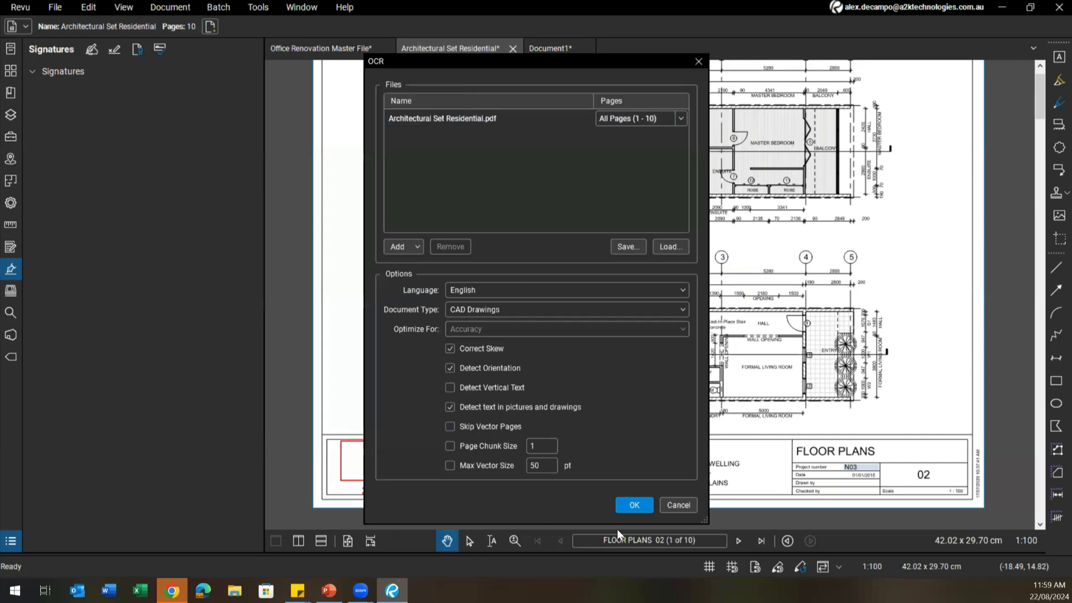
{"action": "left_click", "coordinate": [666, 506]}
{"action": "scroll", "coordinate": [704, 386], "scroll_direction": "up", "scroll_amount": 3}
{"action": "scroll", "coordinate": [704, 386], "scroll_direction": "up", "scroll_amount": 4}
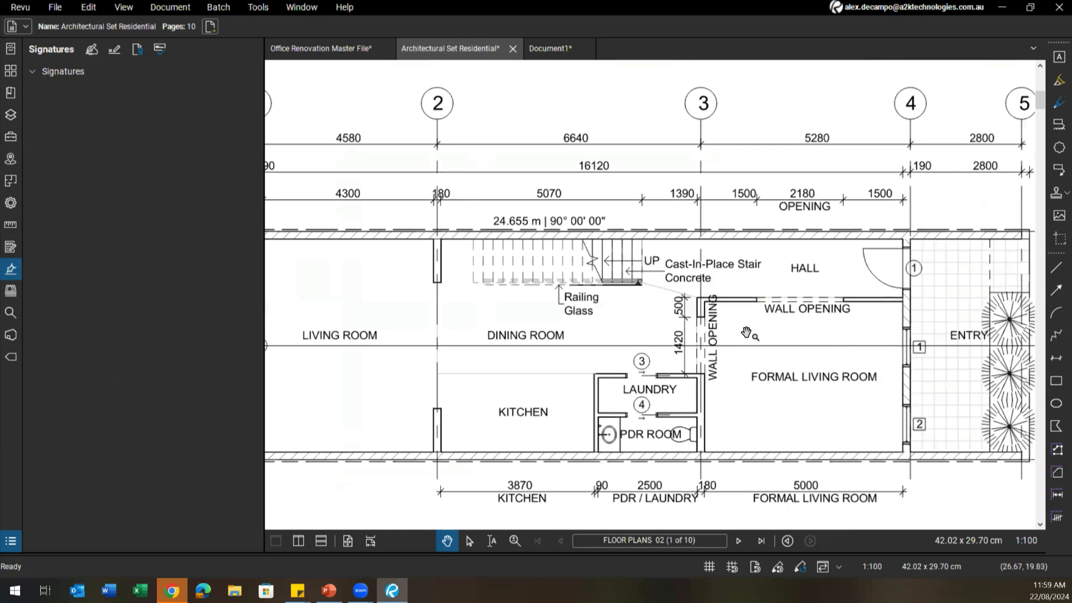
{"action": "scroll", "coordinate": [773, 315], "scroll_direction": "down", "scroll_amount": 1}
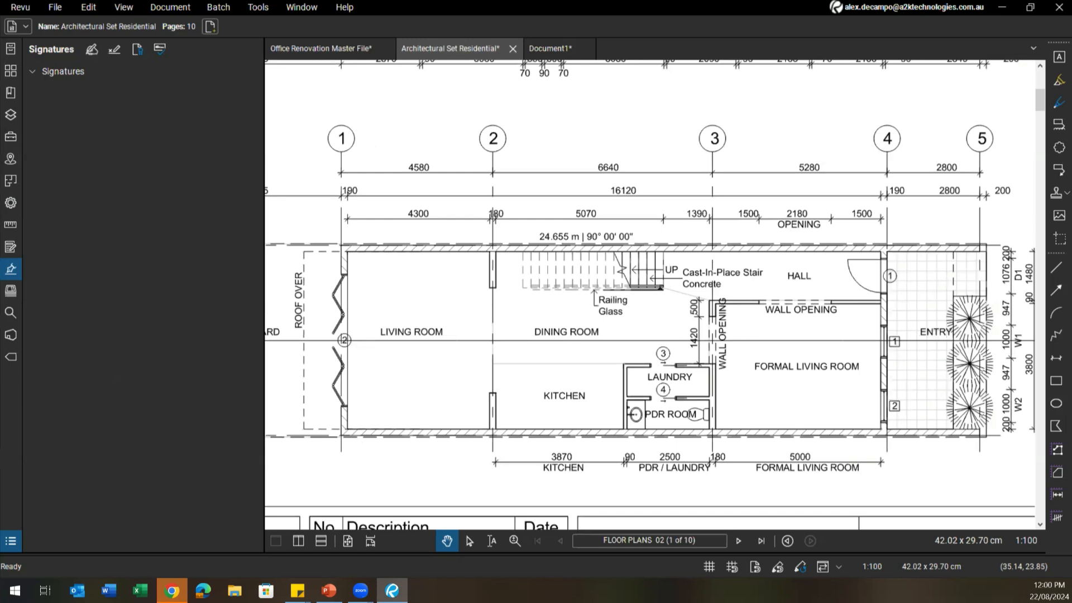
{"action": "scroll", "coordinate": [476, 288], "scroll_direction": "down", "scroll_amount": 3}
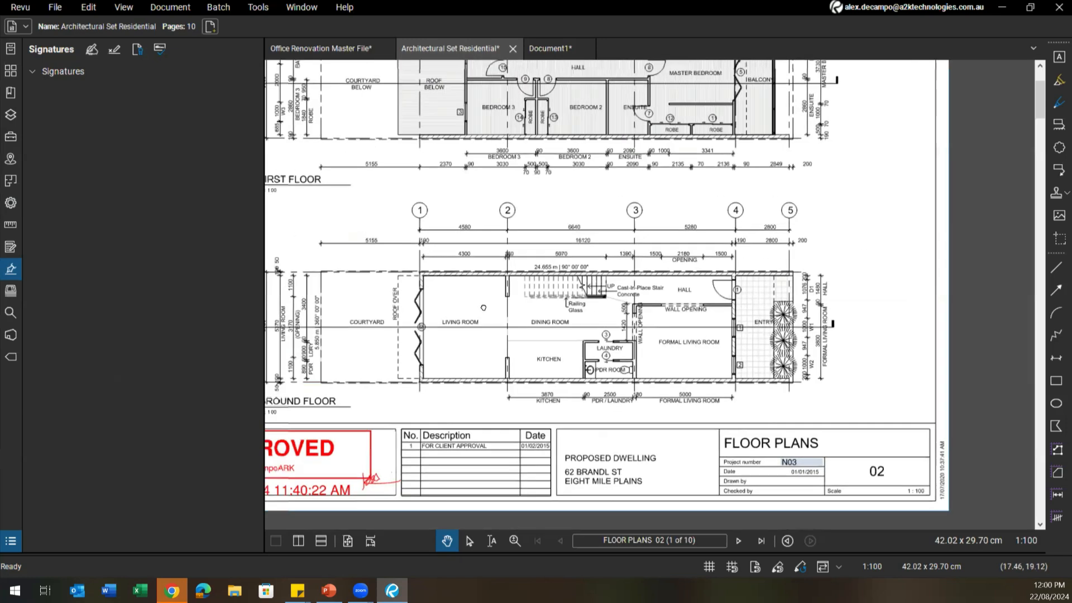
Create a count tool from the 75BT7.0_SECT_A2K symbol in the 1.10 BT COLUMN SECTIONS_A2K tool set
{"action": "left_click", "coordinate": [10, 156]}
{"action": "left_click", "coordinate": [9, 140]}
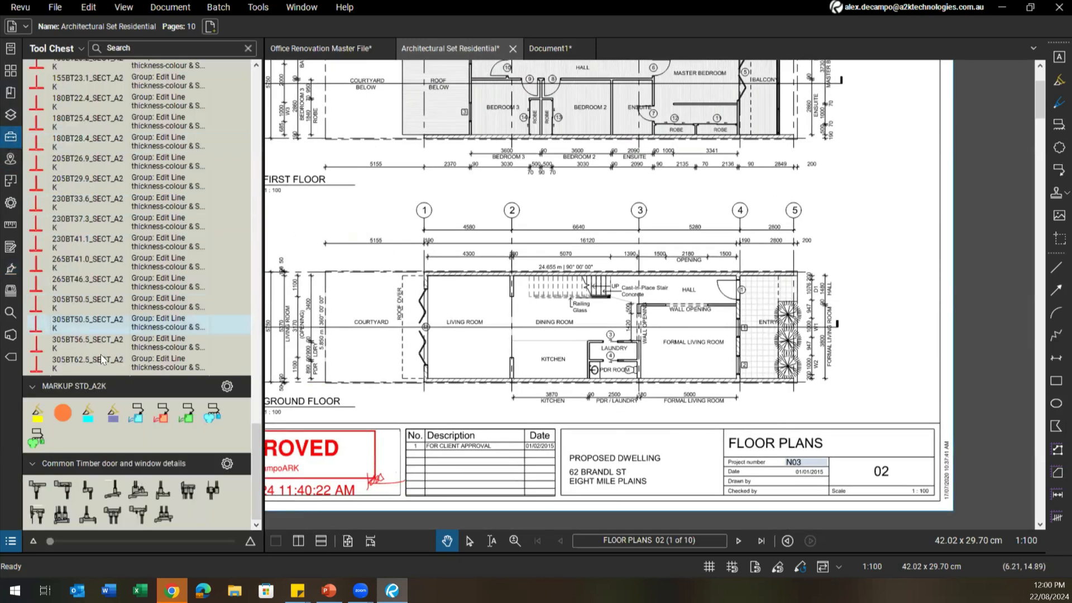
{"action": "scroll", "coordinate": [95, 363], "scroll_direction": "up", "scroll_amount": 5}
{"action": "scroll", "coordinate": [92, 368], "scroll_direction": "up", "scroll_amount": 5}
{"action": "scroll", "coordinate": [83, 384], "scroll_direction": "down", "scroll_amount": 3}
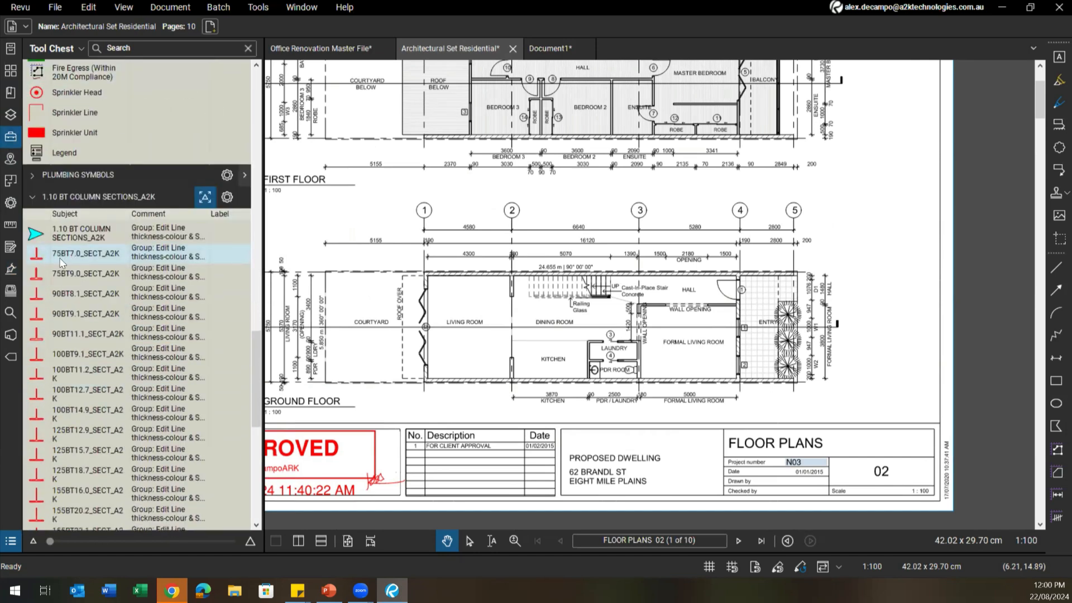
{"action": "right_click", "coordinate": [53, 257]}
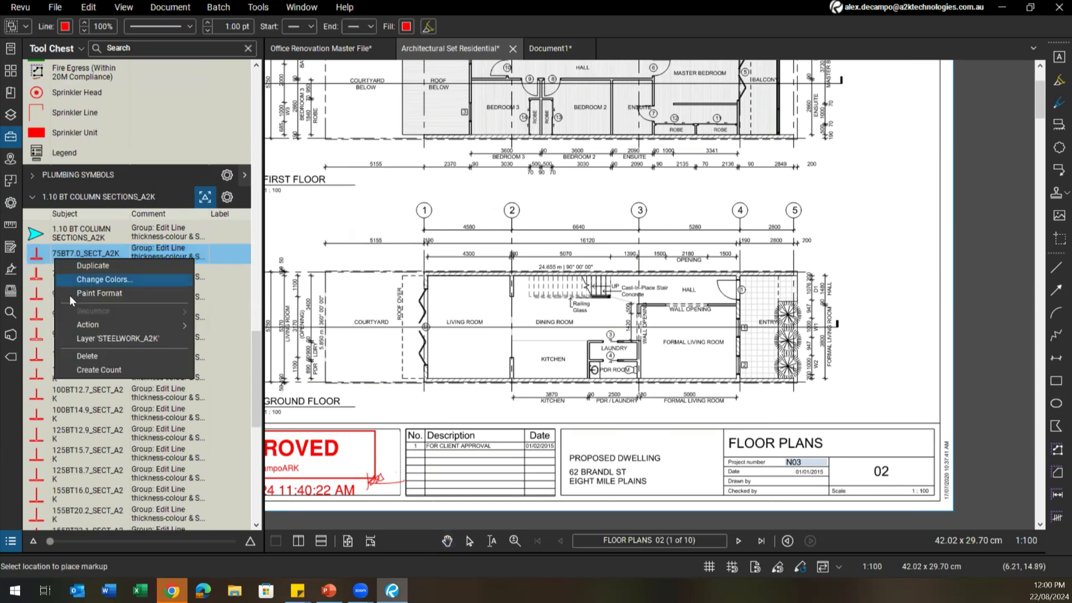
{"action": "left_click", "coordinate": [104, 367]}
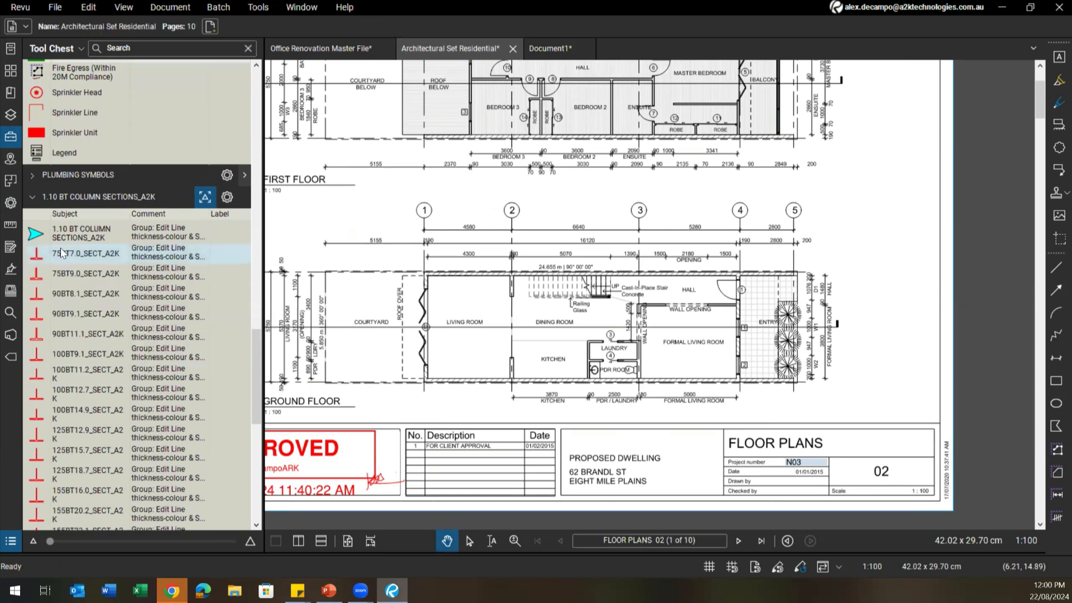
Place three column symbols in a row in the ground-floor LIVING ROOM with the new Count Measurement tool, and select the finished count
{"action": "scroll", "coordinate": [75, 260], "scroll_direction": "down", "scroll_amount": 5}
{"action": "scroll", "coordinate": [75, 260], "scroll_direction": "down", "scroll_amount": 3}
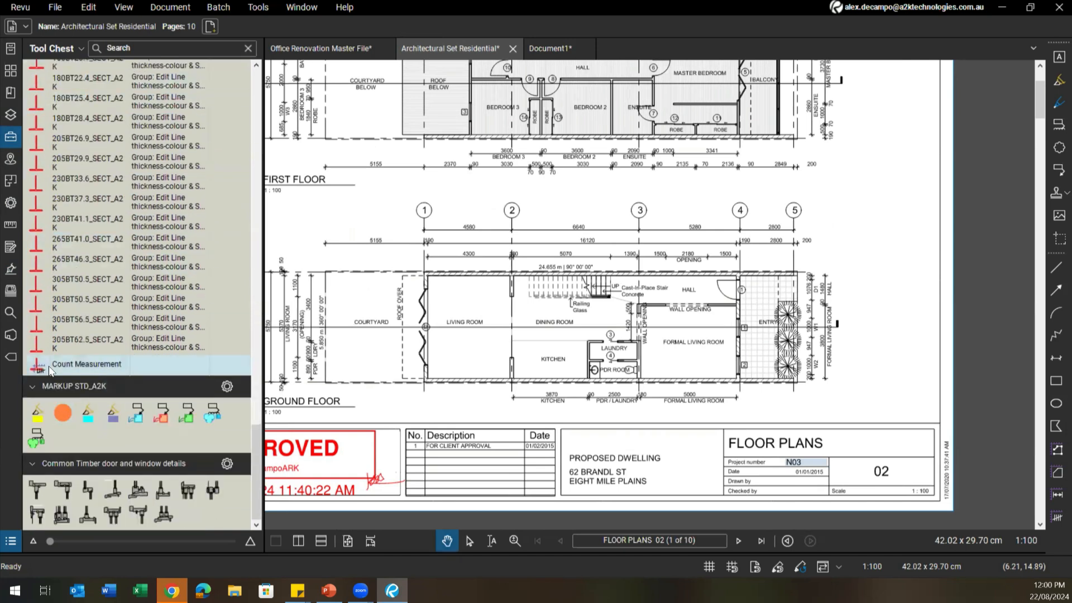
{"action": "left_click", "coordinate": [62, 367]}
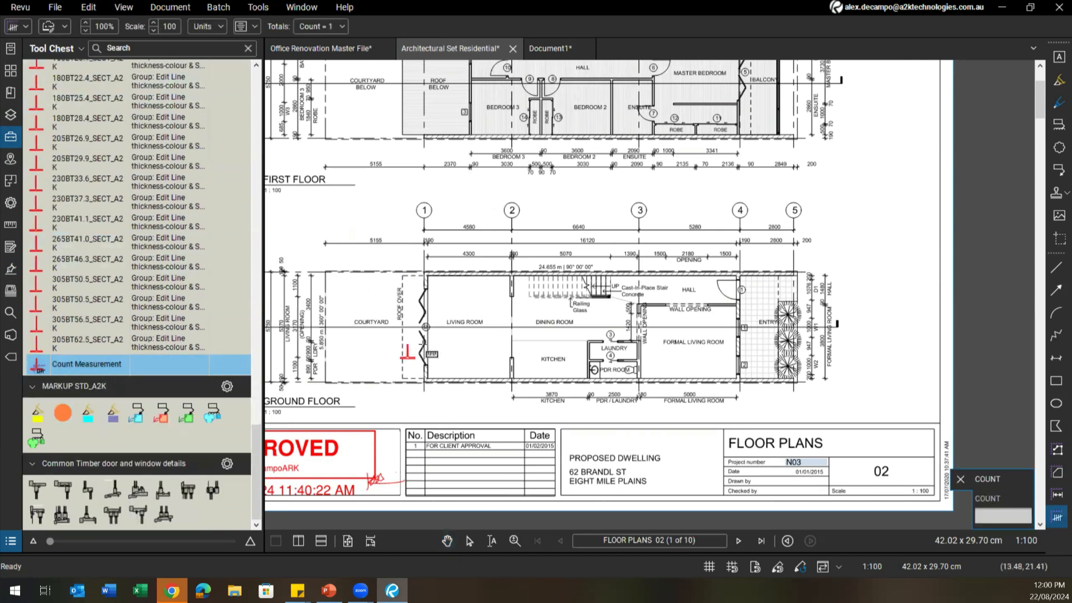
{"action": "scroll", "coordinate": [424, 345], "scroll_direction": "up", "scroll_amount": 3}
{"action": "left_click", "coordinate": [471, 363]}
{"action": "left_click", "coordinate": [513, 363]}
{"action": "left_click", "coordinate": [557, 364]}
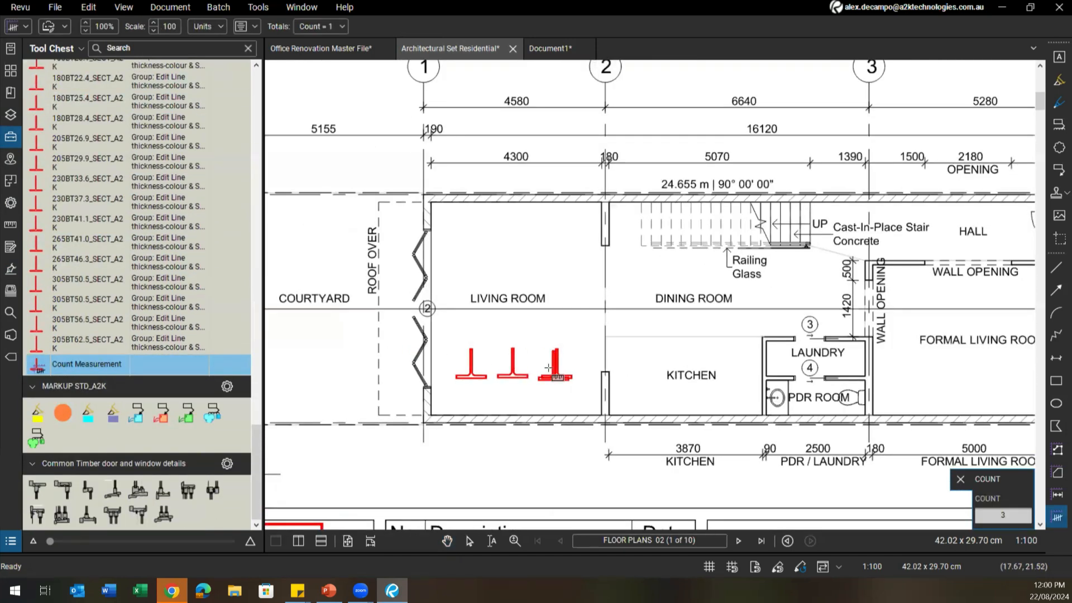
{"action": "key", "text": "Escape"}
{"action": "left_click", "coordinate": [556, 371]}
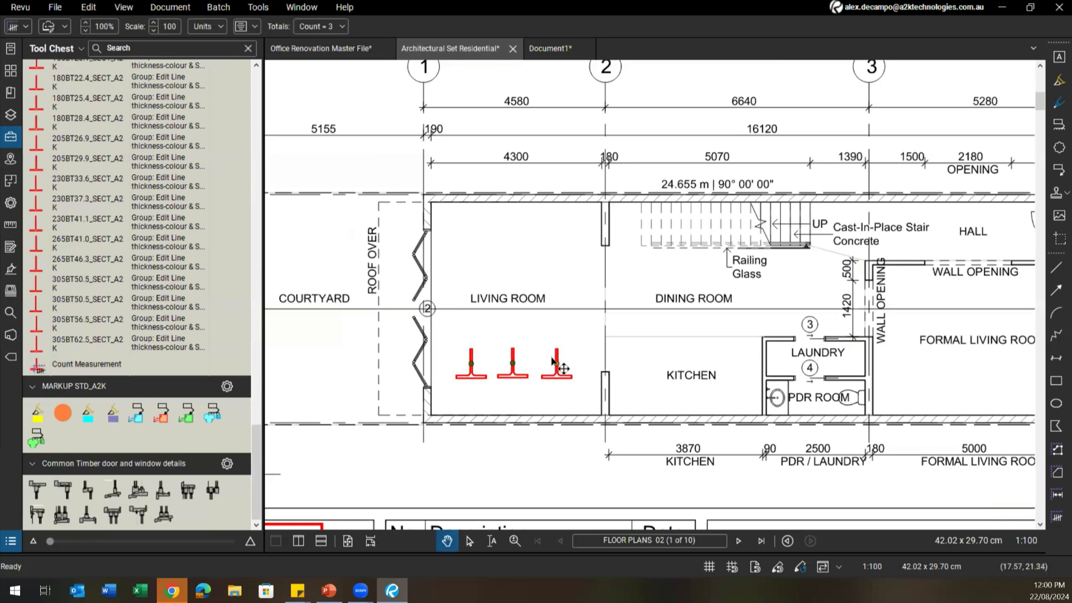
Show the Markups List below the drawing and select the living-room count so its entry is located in the list
{"action": "scroll", "coordinate": [538, 397], "scroll_direction": "down", "scroll_amount": 1}
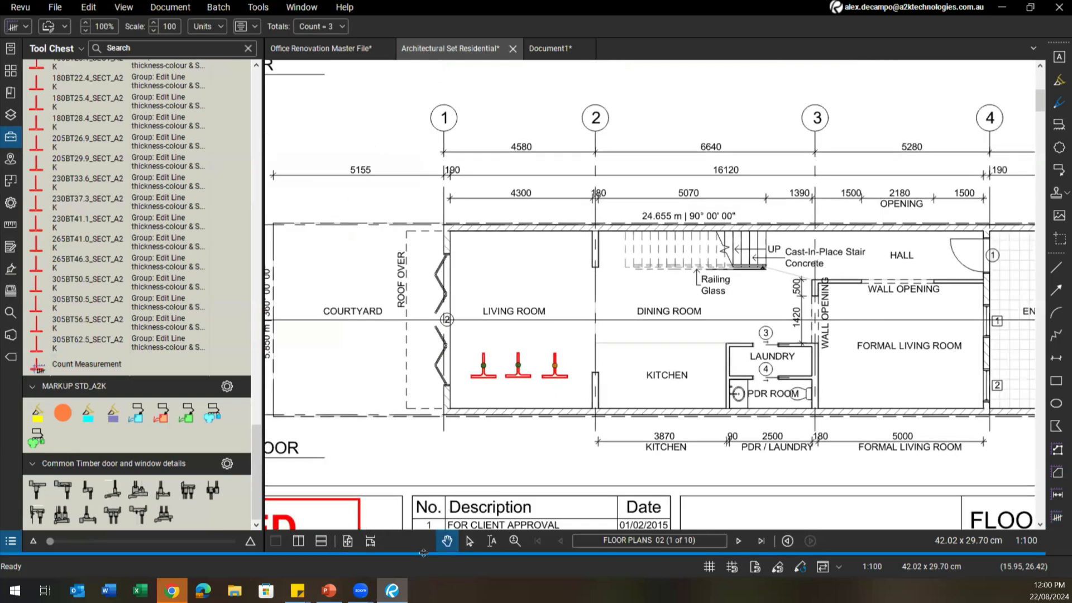
{"action": "left_click_drag", "start_coordinate": [423, 554], "coordinate": [451, 426]}
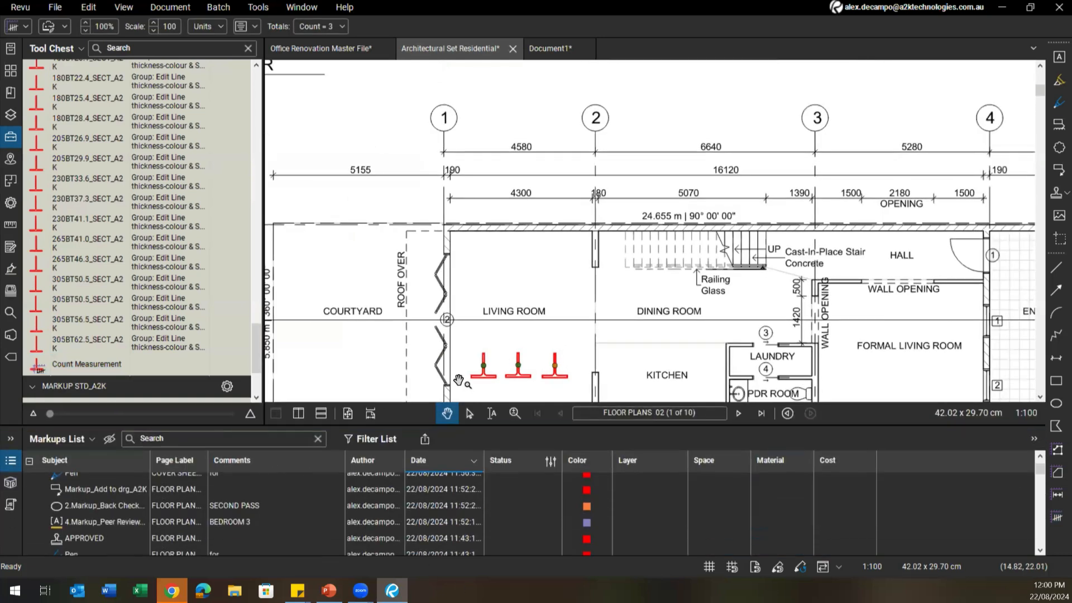
{"action": "scroll", "coordinate": [437, 340], "scroll_direction": "down", "scroll_amount": 1}
{"action": "left_click_drag", "start_coordinate": [437, 340], "coordinate": [439, 323]}
{"action": "left_click_drag", "start_coordinate": [405, 425], "coordinate": [398, 464]}
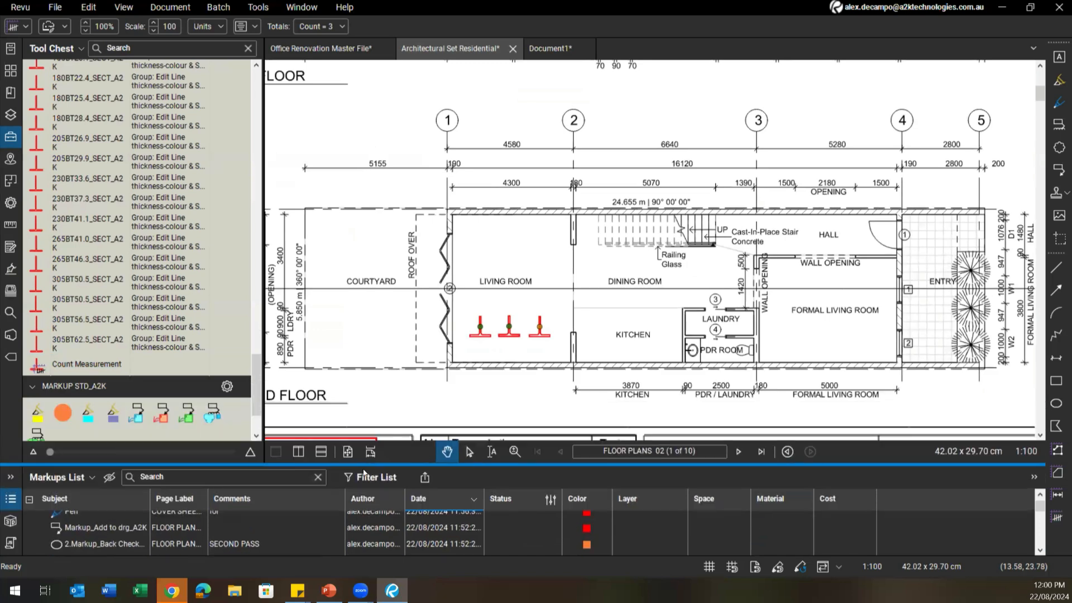
{"action": "left_click", "coordinate": [13, 499]}
{"action": "left_click", "coordinate": [13, 502]}
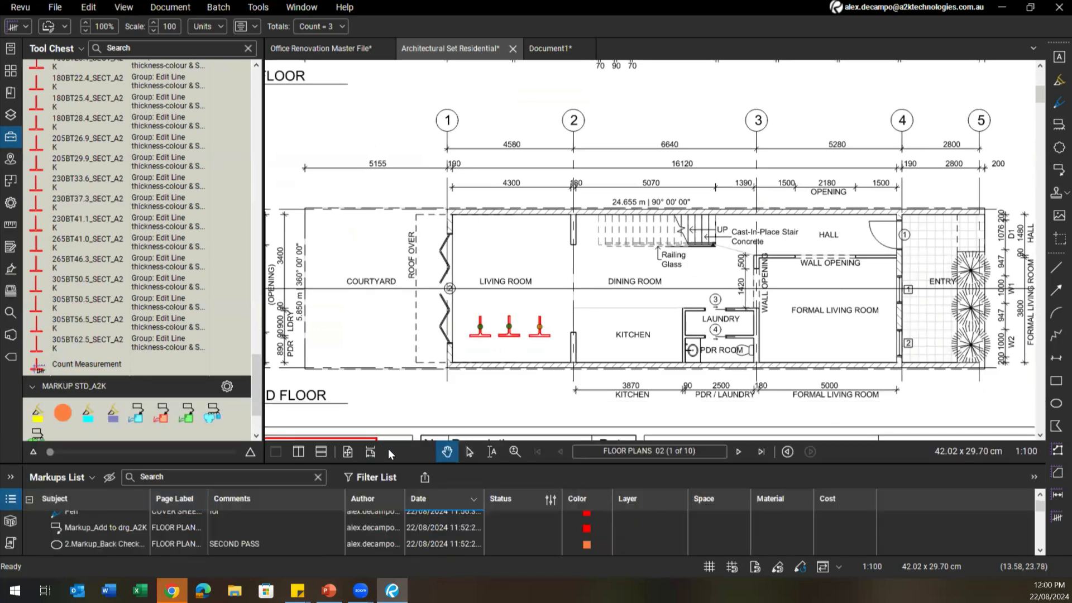
{"action": "left_click_drag", "start_coordinate": [392, 464], "coordinate": [396, 459]}
{"action": "left_click", "coordinate": [484, 336]}
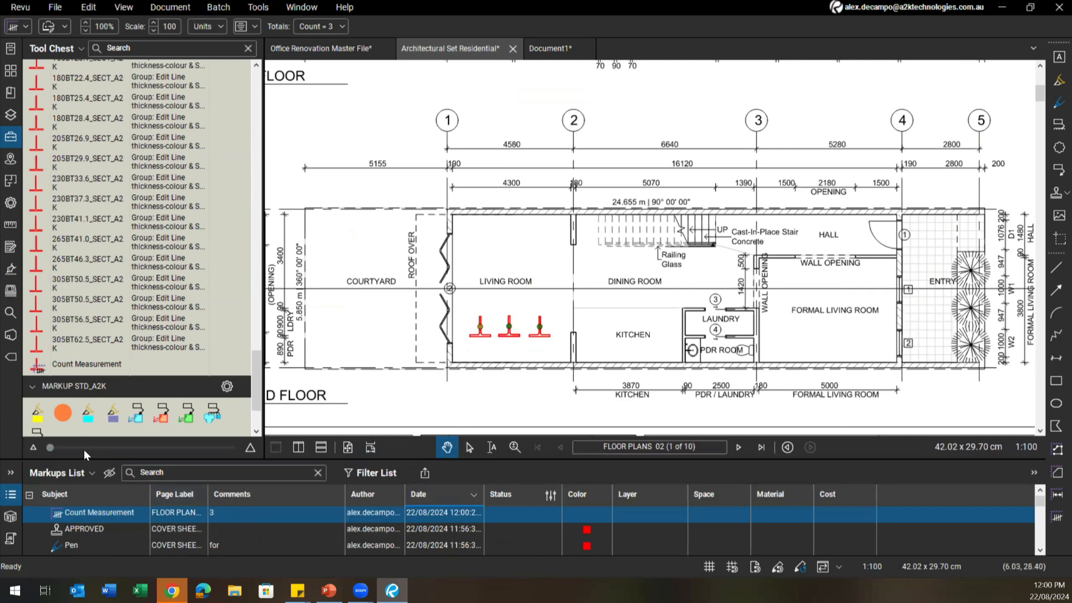
Review the column display order in the Markups List's Manage Columns settings and close them
{"action": "left_click", "coordinate": [84, 470]}
{"action": "mouse_move", "coordinate": [82, 491]}
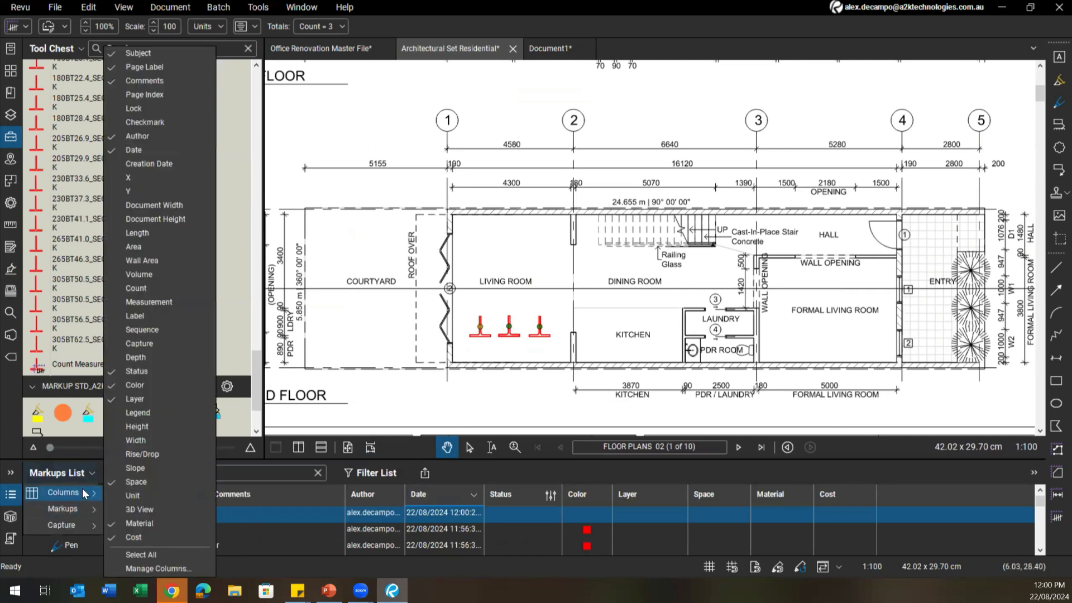
{"action": "left_click", "coordinate": [159, 567]}
{"action": "scroll", "coordinate": [474, 316], "scroll_direction": "down", "scroll_amount": 8}
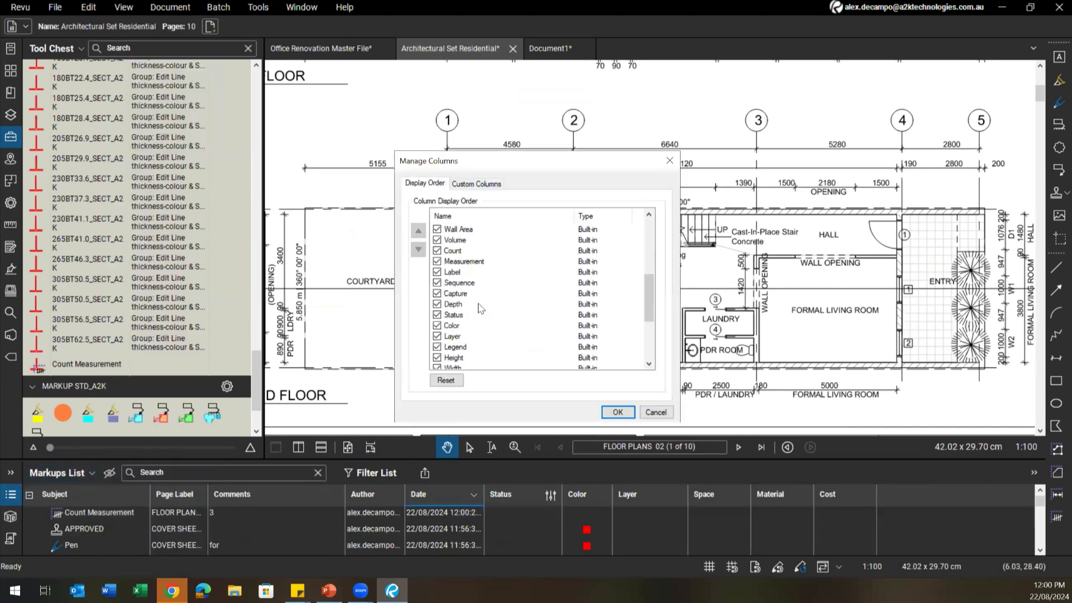
{"action": "left_click", "coordinate": [617, 411]}
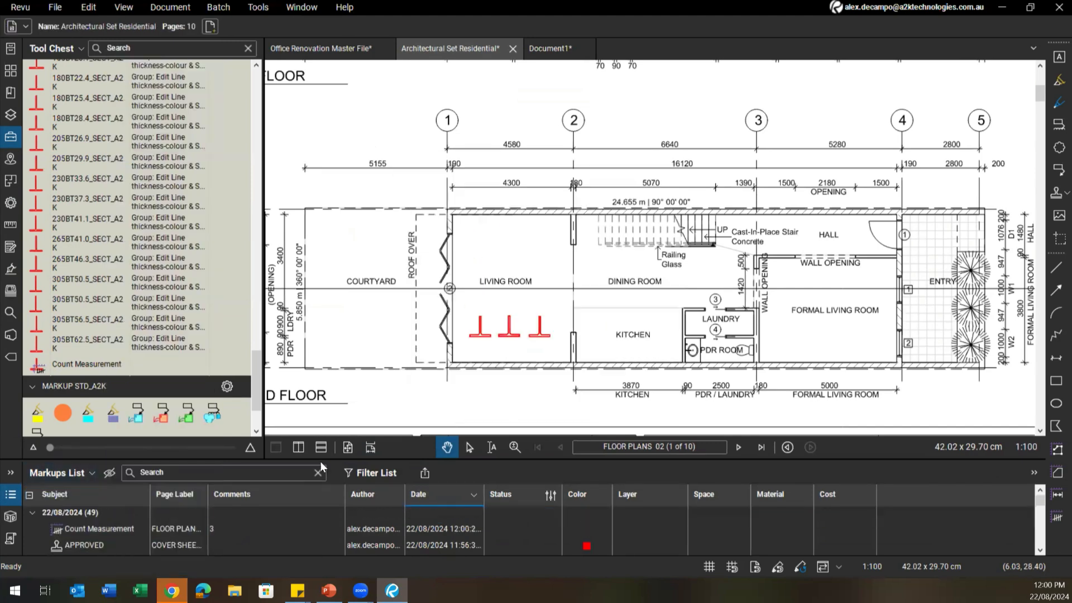
Add the Count column to the Markups List and select the Count Measurement entry
{"action": "left_click", "coordinate": [74, 473]}
{"action": "mouse_move", "coordinate": [75, 492]}
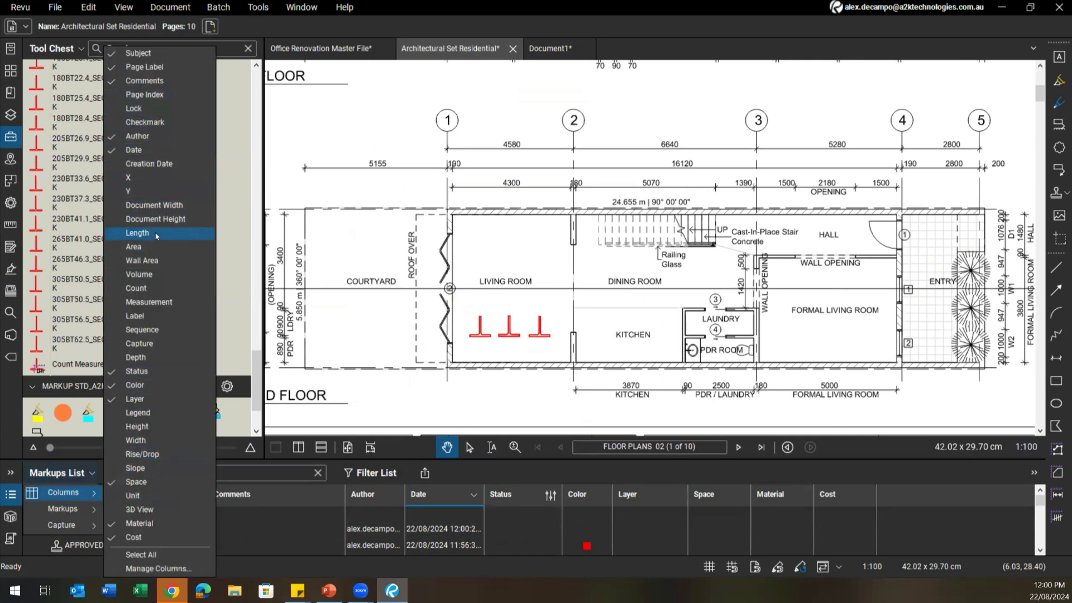
{"action": "left_click", "coordinate": [143, 287]}
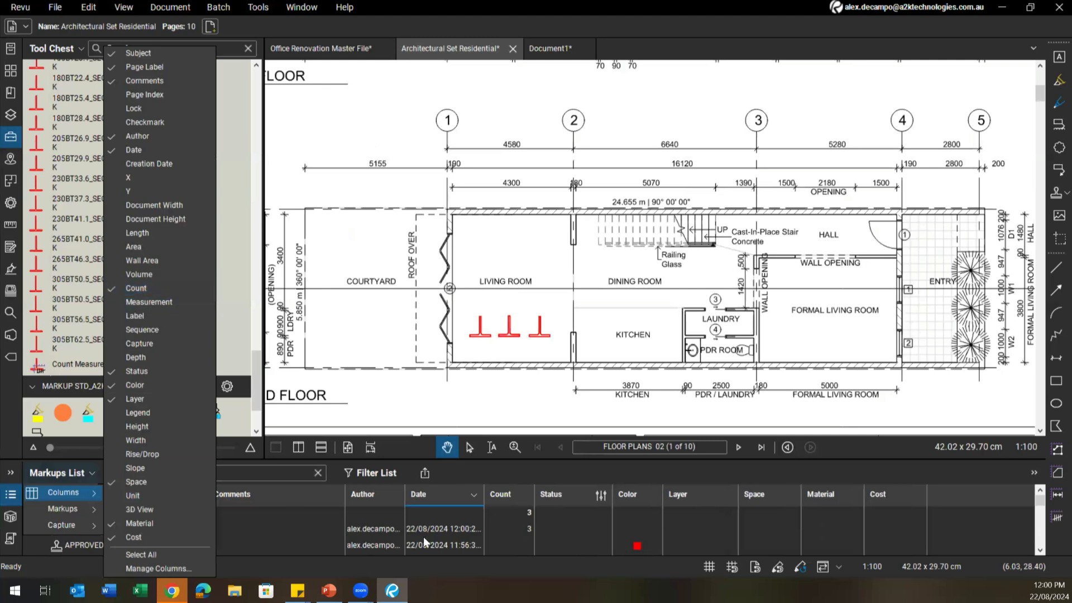
{"action": "left_click", "coordinate": [506, 529]}
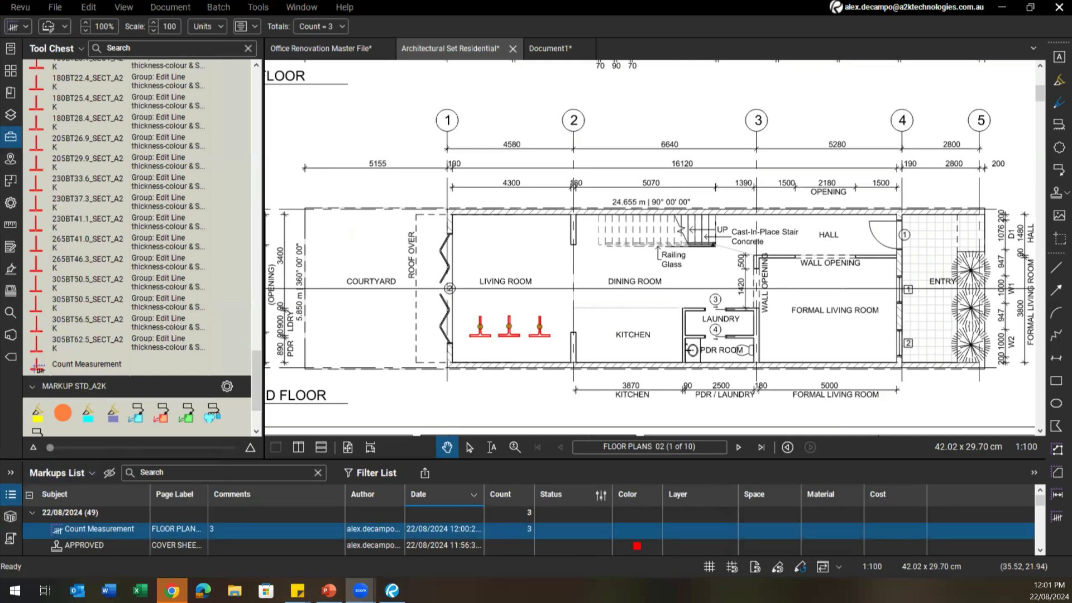
Page forward from the first FLOOR PLANS page to the ELEVATIONS 03 page
{"action": "left_click_drag", "start_coordinate": [602, 215], "coordinate": [591, 267]}
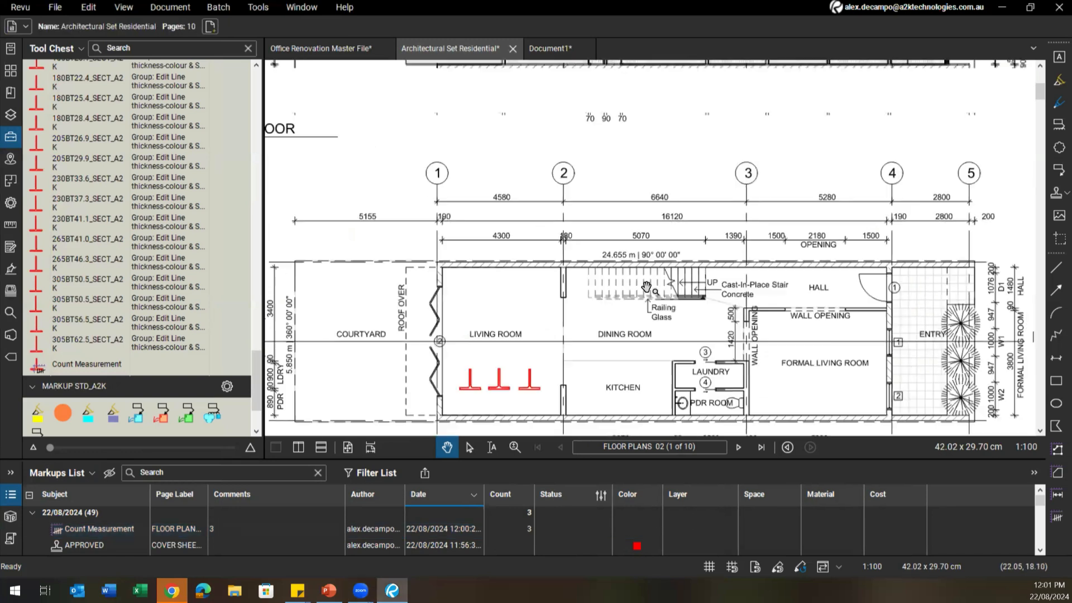
{"action": "scroll", "coordinate": [595, 273], "scroll_direction": "down", "scroll_amount": 5}
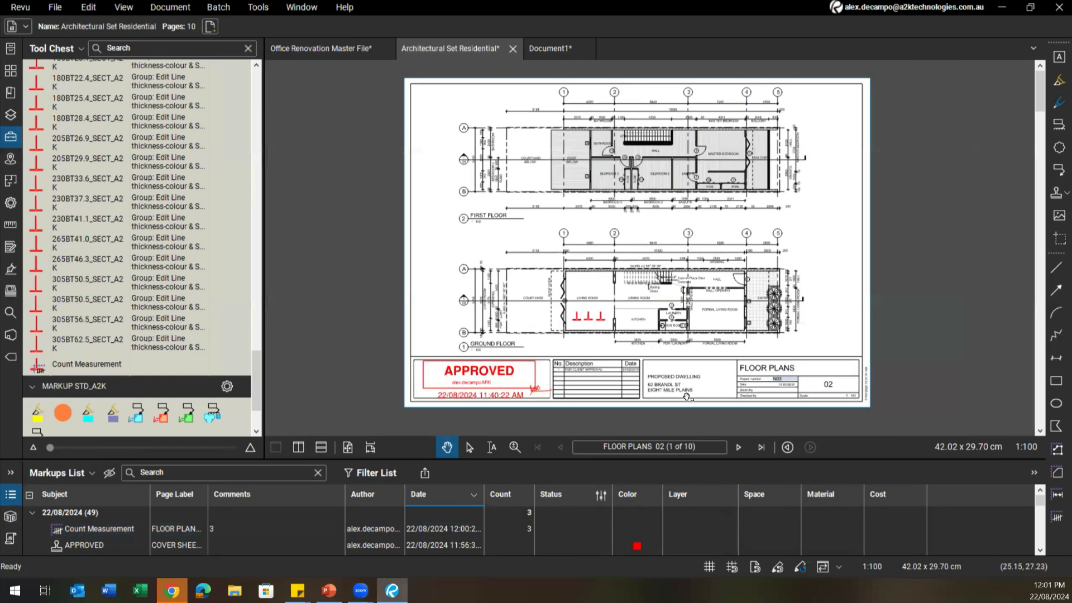
{"action": "left_click", "coordinate": [739, 447]}
{"action": "left_click", "coordinate": [739, 447]}
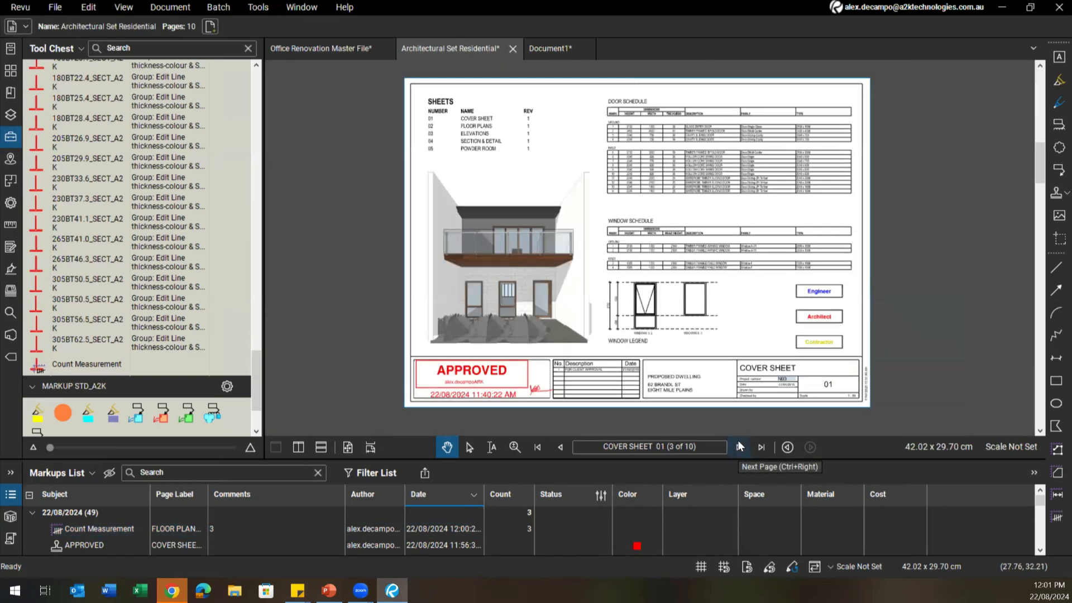
{"action": "left_click", "coordinate": [739, 447]}
{"action": "left_click", "coordinate": [739, 448]}
{"action": "left_click", "coordinate": [739, 448]}
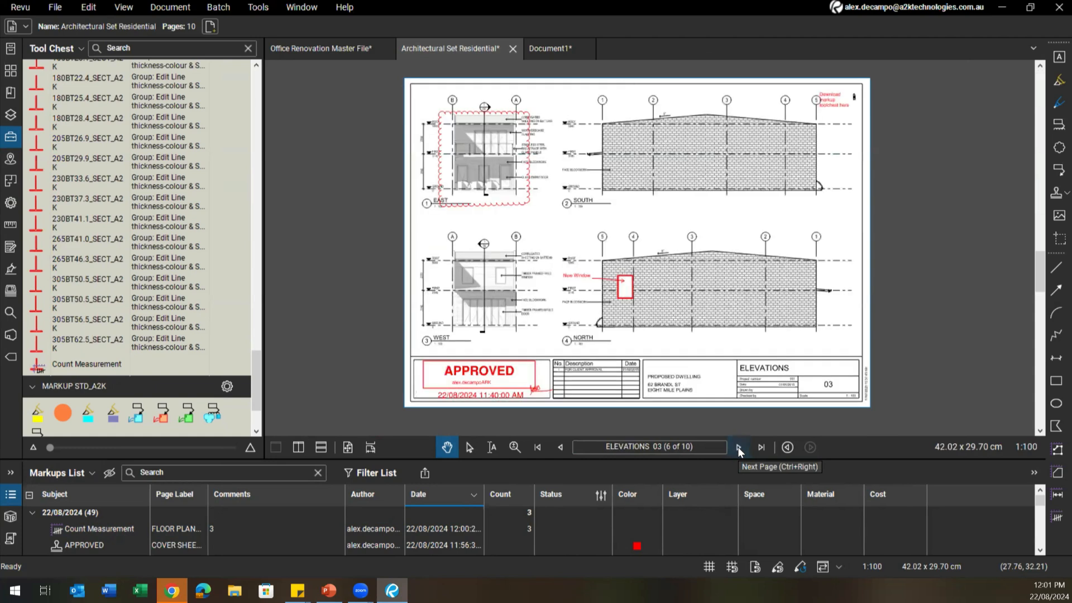
On the SECTION & DETAIL 04 page, place a horizontal length measurement of about 314 mm below the soffit in the eaves detail
{"action": "left_click", "coordinate": [738, 448]}
{"action": "scroll", "coordinate": [499, 309], "scroll_direction": "up", "scroll_amount": 5}
{"action": "scroll", "coordinate": [506, 266], "scroll_direction": "up", "scroll_amount": 1}
{"action": "left_click", "coordinate": [573, 309]}
{"action": "scroll", "coordinate": [545, 275], "scroll_direction": "up", "scroll_amount": 2}
{"action": "left_click", "coordinate": [561, 285]}
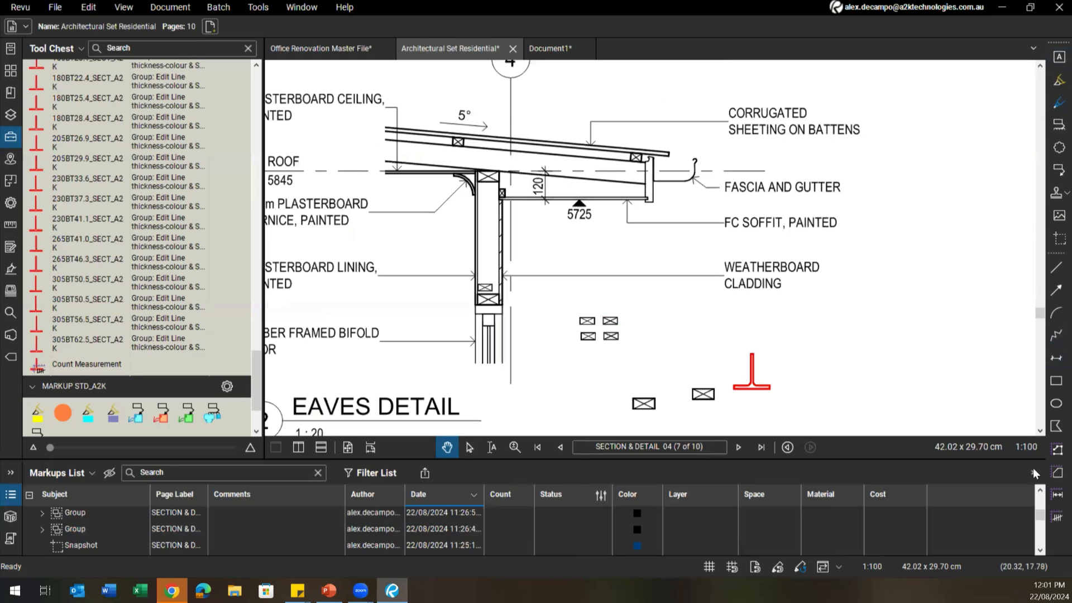
{"action": "left_click", "coordinate": [1054, 494]}
{"action": "left_click", "coordinate": [546, 243]}
{"action": "left_click", "coordinate": [620, 242]}
{"action": "scroll", "coordinate": [586, 234], "scroll_direction": "up", "scroll_amount": 2}
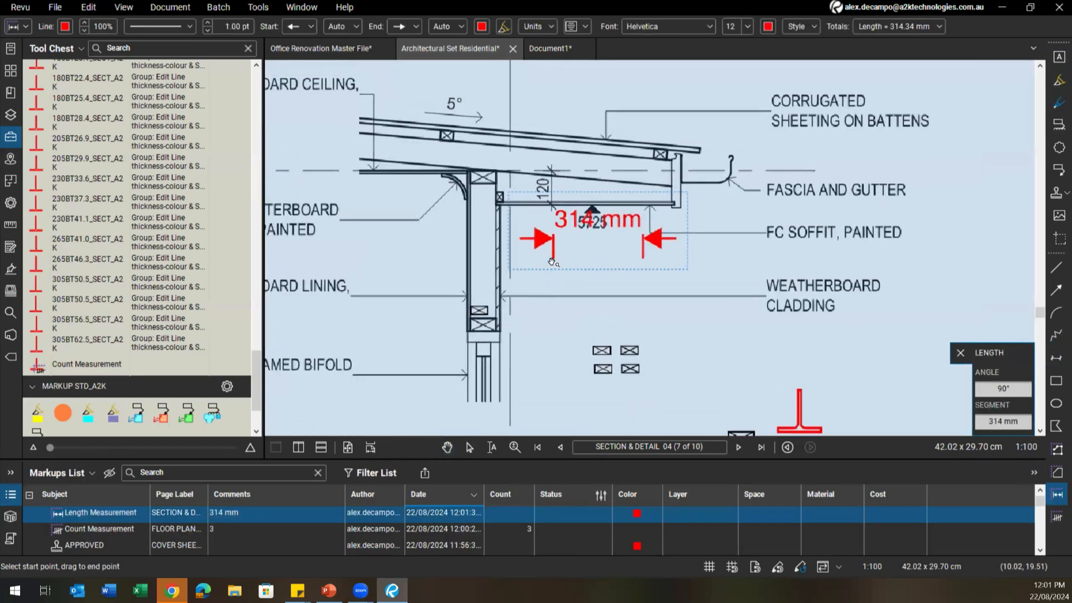
{"action": "left_click_drag", "start_coordinate": [555, 252], "coordinate": [564, 283]}
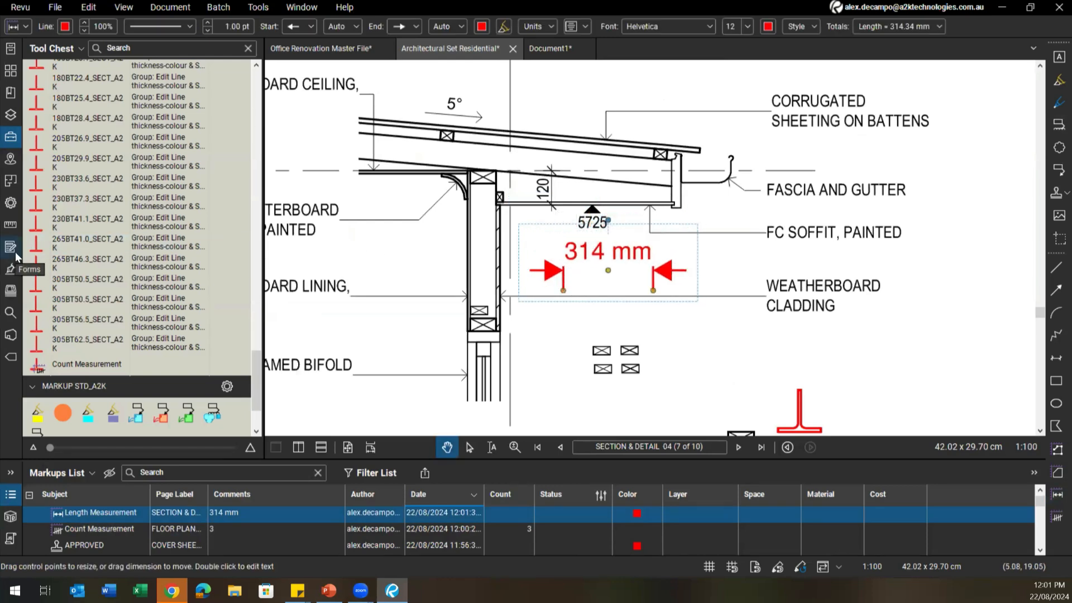
Show the measurement settings and try the selected length measurement's precision at 1 and at 0.01
{"action": "left_click", "coordinate": [9, 222]}
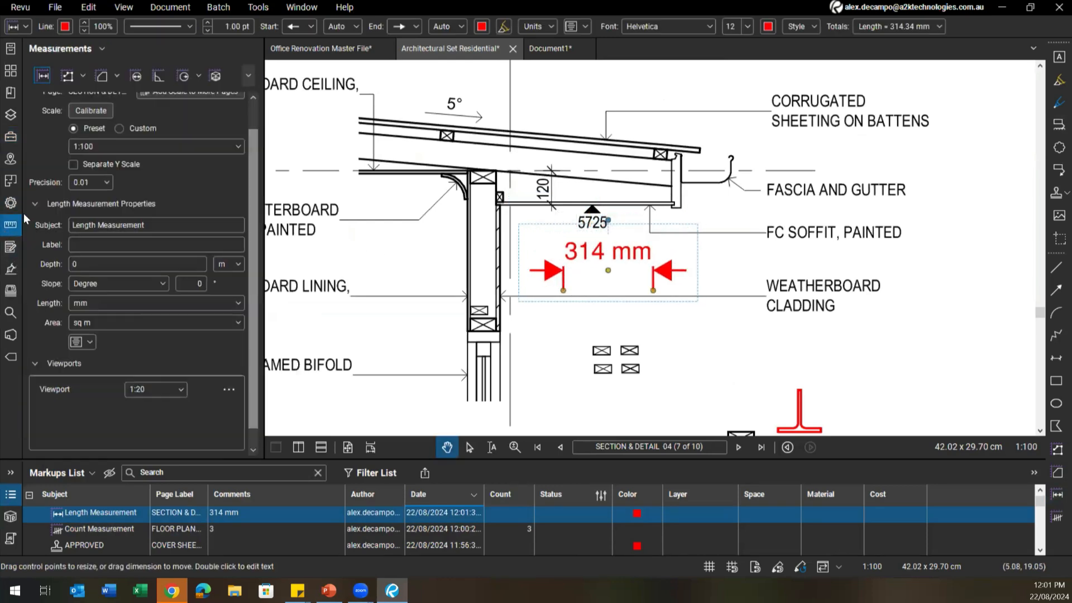
{"action": "scroll", "coordinate": [84, 184], "scroll_direction": "up", "scroll_amount": 1}
{"action": "left_click", "coordinate": [80, 213]}
{"action": "left_click", "coordinate": [88, 229]}
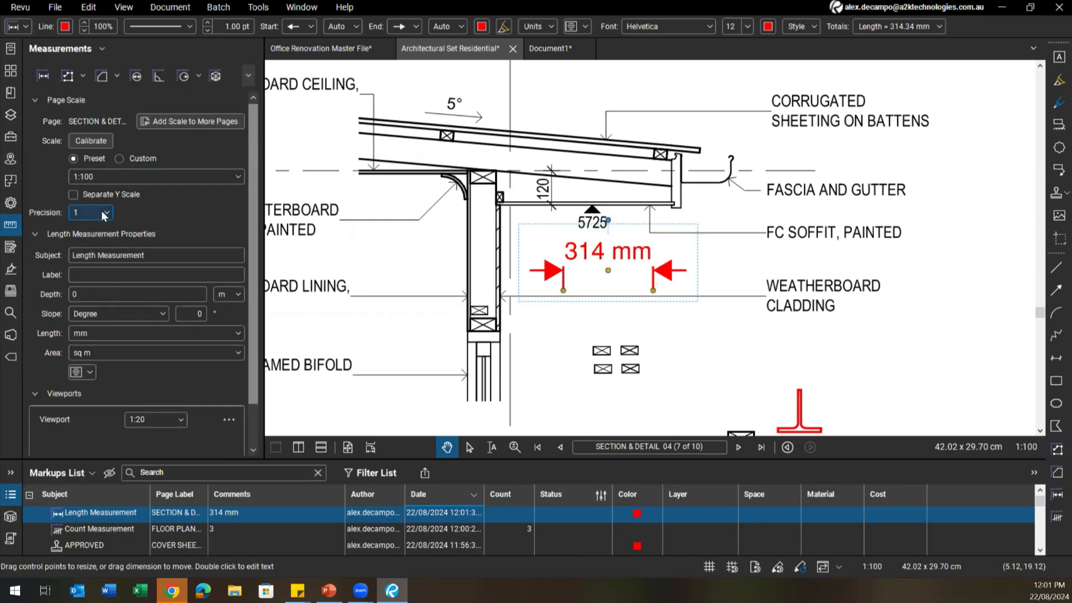
{"action": "left_click", "coordinate": [92, 212]}
{"action": "left_click", "coordinate": [87, 267]}
Lengthen the dimension below the eaves soffit to about 417 mm by moving its end point outward
{"action": "left_click_drag", "start_coordinate": [653, 290], "coordinate": [681, 295]}
{"action": "left_click", "coordinate": [681, 293]}
{"action": "left_click", "coordinate": [681, 292]}
{"action": "left_click", "coordinate": [681, 294]}
{"action": "left_click", "coordinate": [681, 292]}
{"action": "left_click_drag", "start_coordinate": [680, 293], "coordinate": [694, 293]}
{"action": "left_click_drag", "start_coordinate": [659, 315], "coordinate": [653, 304]}
{"action": "scroll", "coordinate": [598, 279], "scroll_direction": "up", "scroll_amount": 1}
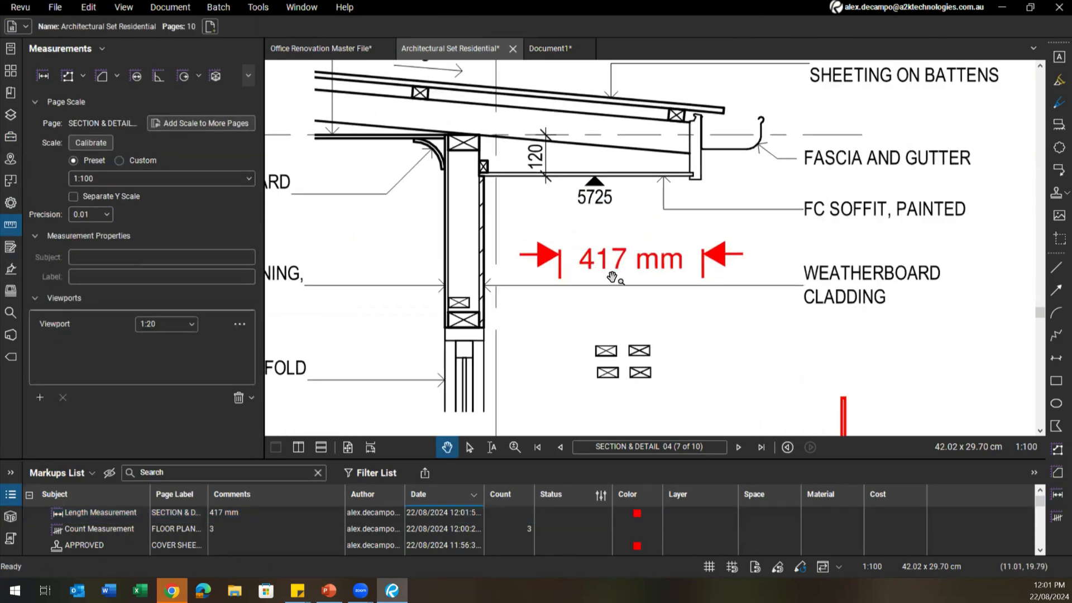
Set the page's measurement precision to 0.001 with no markup selected
{"action": "left_click", "coordinate": [89, 214]}
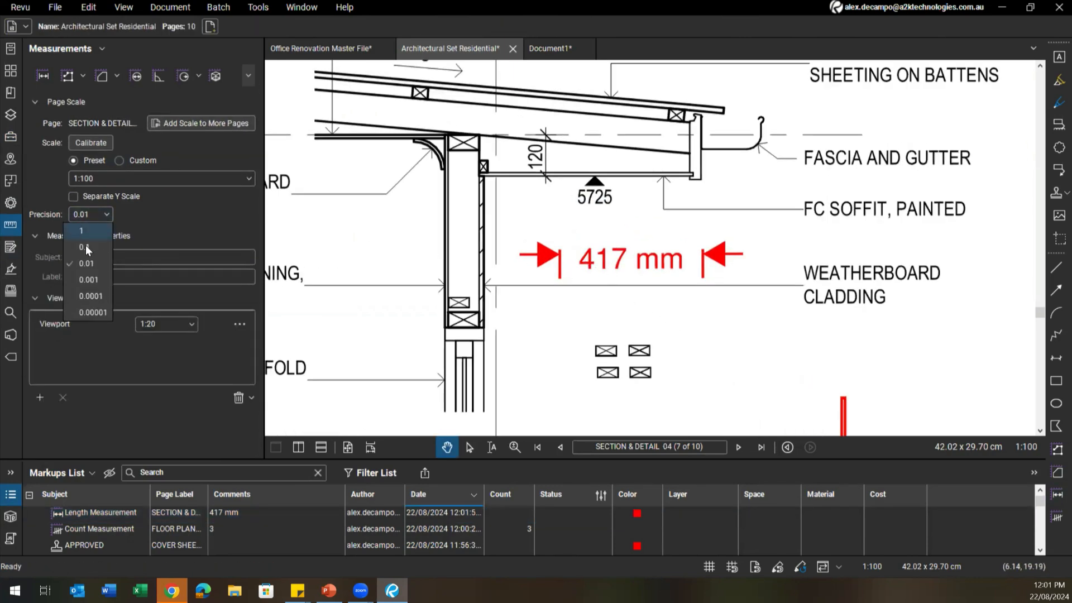
{"action": "left_click", "coordinate": [88, 277]}
{"action": "left_click", "coordinate": [617, 268]}
{"action": "left_click", "coordinate": [765, 317]}
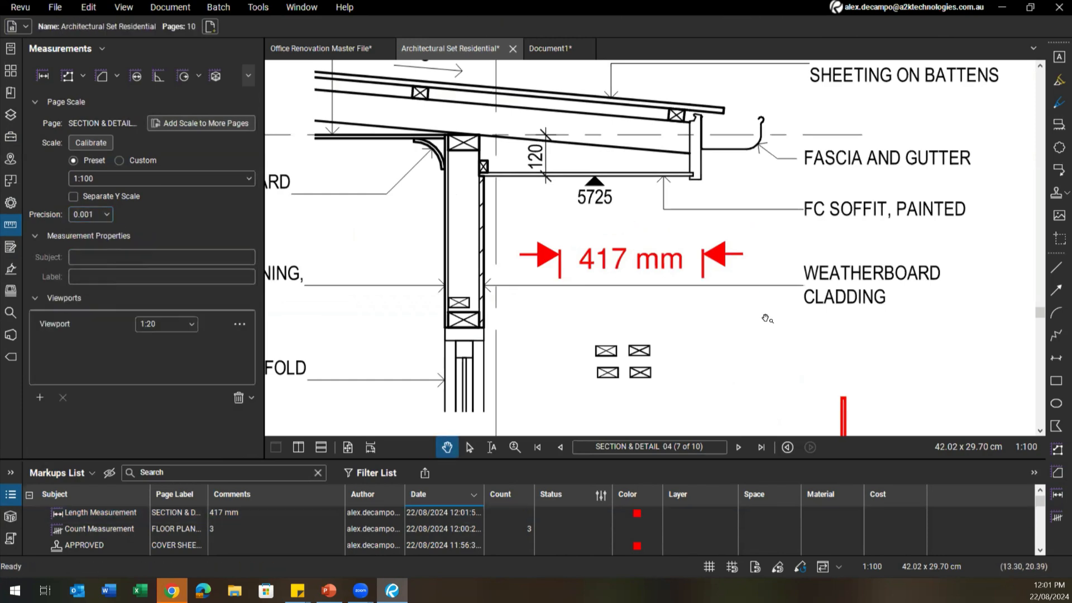
Place a length measurement of about 91 mm across the wall thickness in the eaves detail
{"action": "left_click", "coordinate": [1057, 495]}
{"action": "left_click_drag", "start_coordinate": [480, 290], "coordinate": [447, 291]}
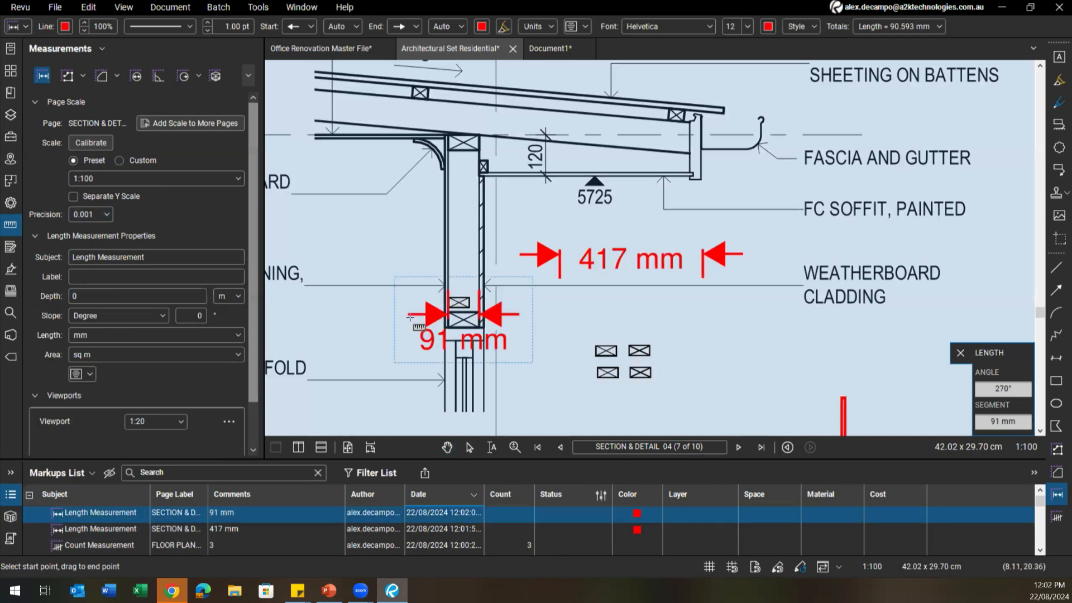
{"action": "key", "text": "Escape"}
Place a horizontal length measurement of about 2,549 mm below the dining room in the 1:100 section
{"action": "scroll", "coordinate": [514, 293], "scroll_direction": "down", "scroll_amount": 5}
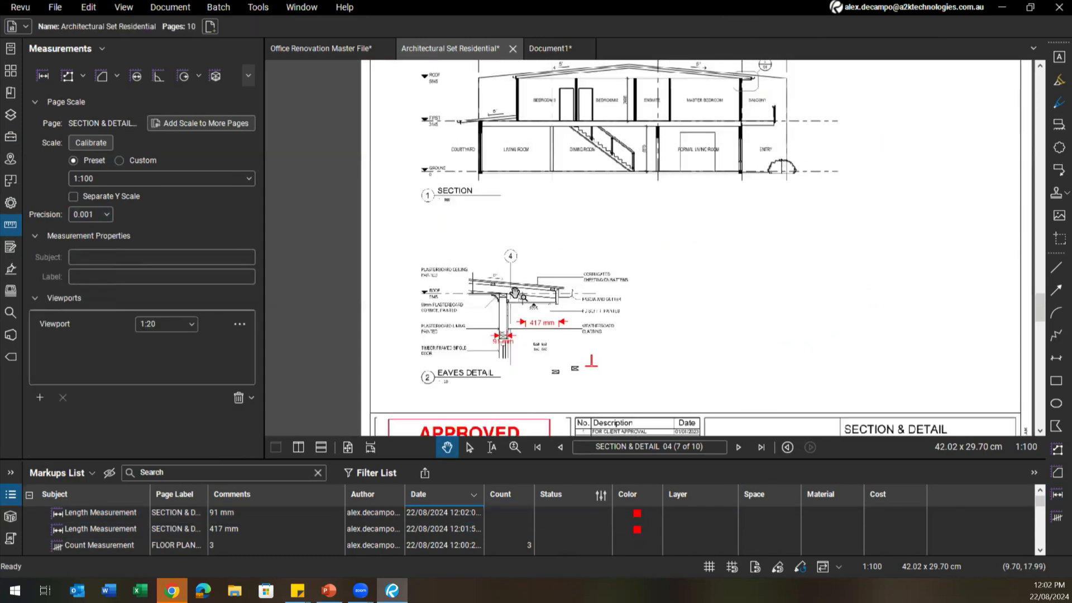
{"action": "scroll", "coordinate": [497, 243], "scroll_direction": "up", "scroll_amount": 4}
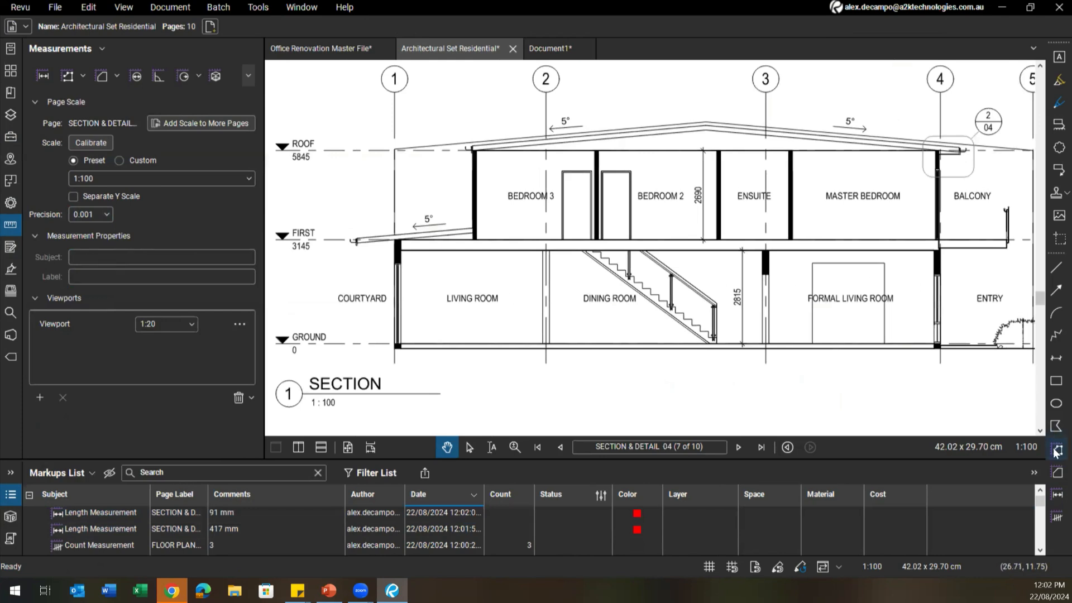
{"action": "left_click", "coordinate": [1056, 495]}
{"action": "mouse_move", "coordinate": [540, 303]}
{"action": "left_mouse_down"}
{"action": "mouse_move", "coordinate": [553, 230]}
{"action": "mouse_move", "coordinate": [654, 313]}
{"action": "mouse_move", "coordinate": [646, 325]}
{"action": "left_mouse_up"}
{"action": "key", "text": "Escape"}
{"action": "left_click", "coordinate": [598, 310]}
{"action": "scroll", "coordinate": [634, 325], "scroll_direction": "down", "scroll_amount": 1}
{"action": "left_click_drag", "start_coordinate": [564, 362], "coordinate": [609, 247]}
{"action": "left_click_drag", "start_coordinate": [551, 401], "coordinate": [538, 400]}
{"action": "left_click_drag", "start_coordinate": [511, 341], "coordinate": [464, 456]}
{"action": "left_click", "coordinate": [626, 300]}
{"action": "scroll", "coordinate": [641, 314], "scroll_direction": "up", "scroll_amount": 3}
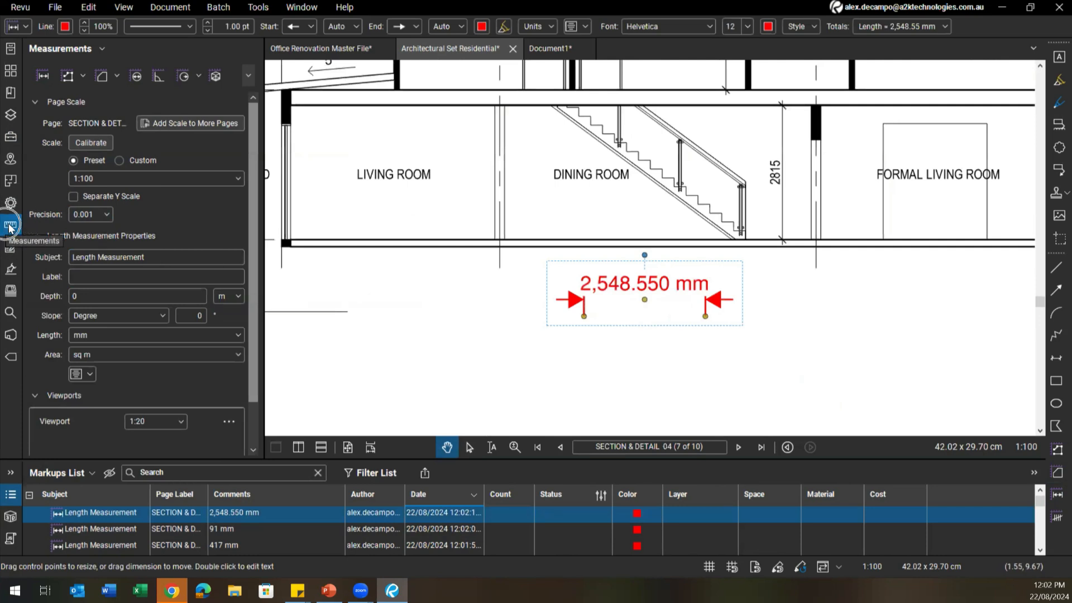
Set the precision of the length measurement below the dining room to 1 and deselect it
{"action": "left_click", "coordinate": [84, 216]}
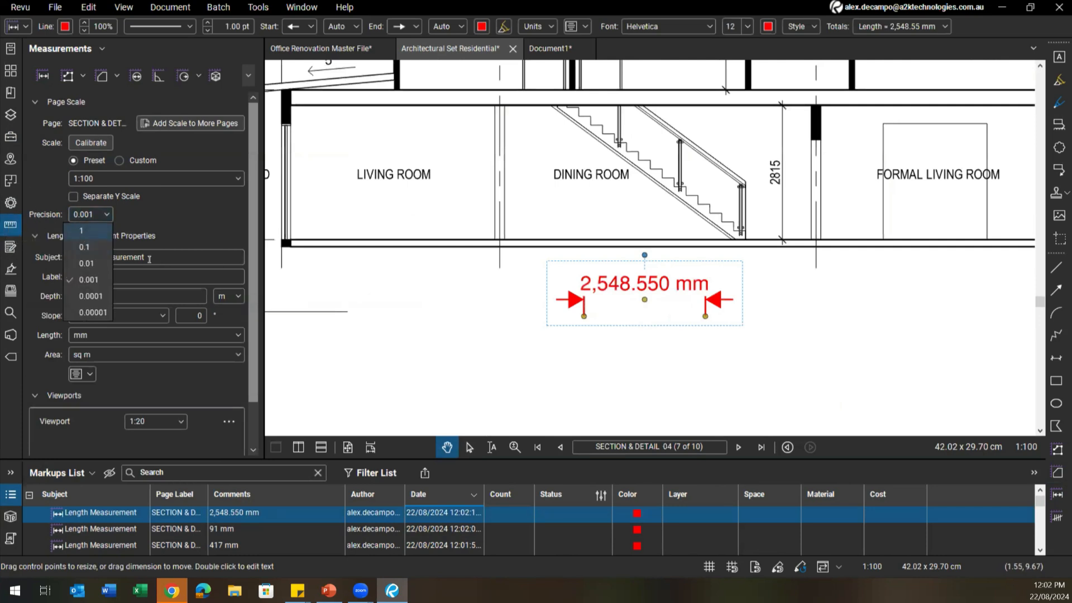
{"action": "left_click", "coordinate": [82, 230]}
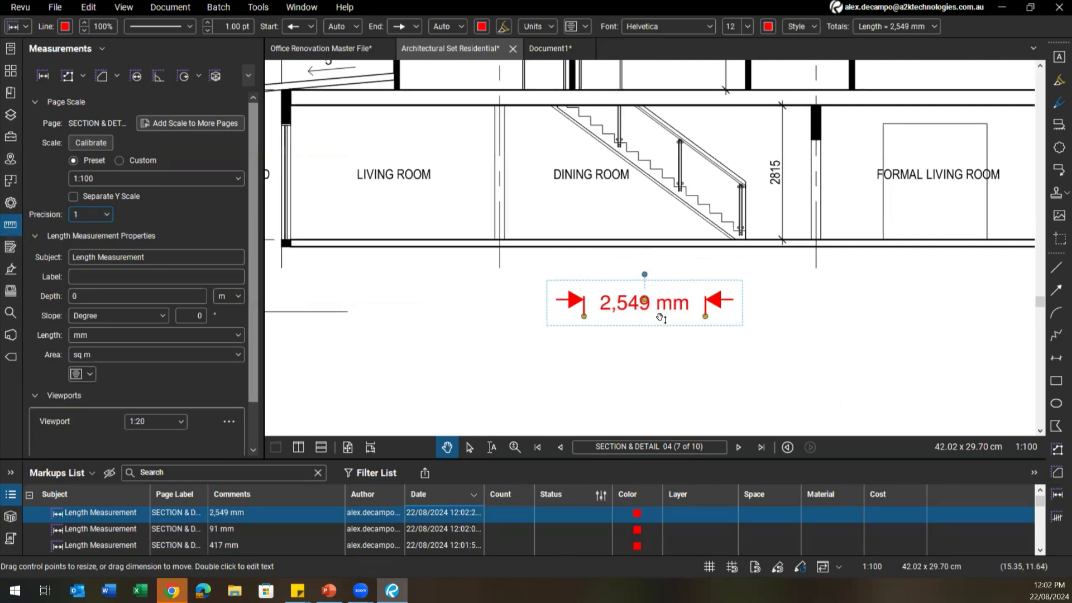
{"action": "left_click", "coordinate": [648, 335]}
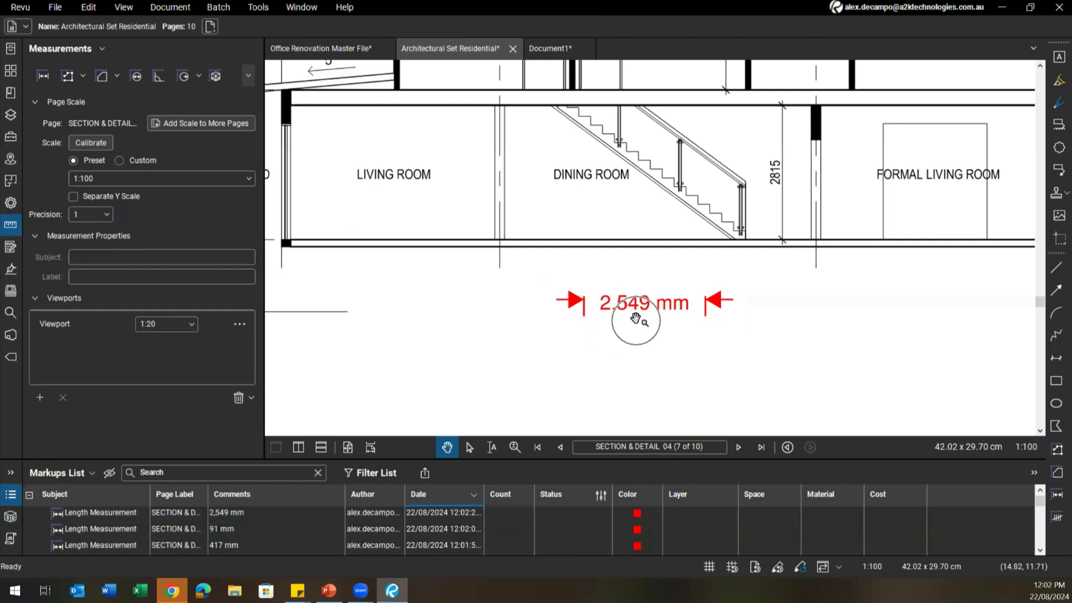
Delete the length measurement below the dining room
{"action": "left_click", "coordinate": [636, 318]}
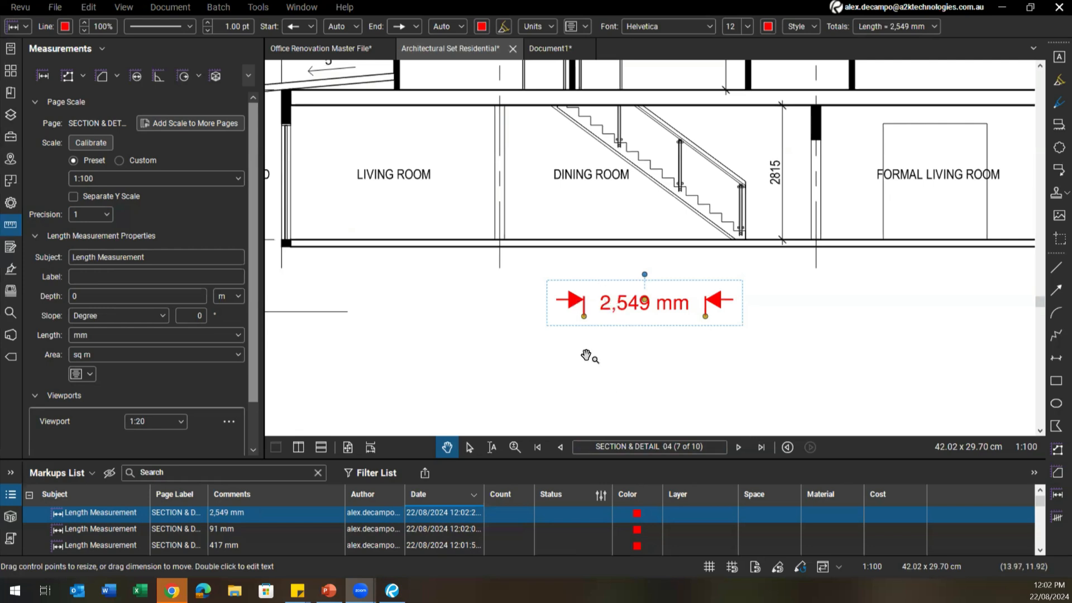
{"action": "left_click", "coordinate": [559, 229]}
{"action": "left_click", "coordinate": [573, 301]}
{"action": "key", "text": "Delete"}
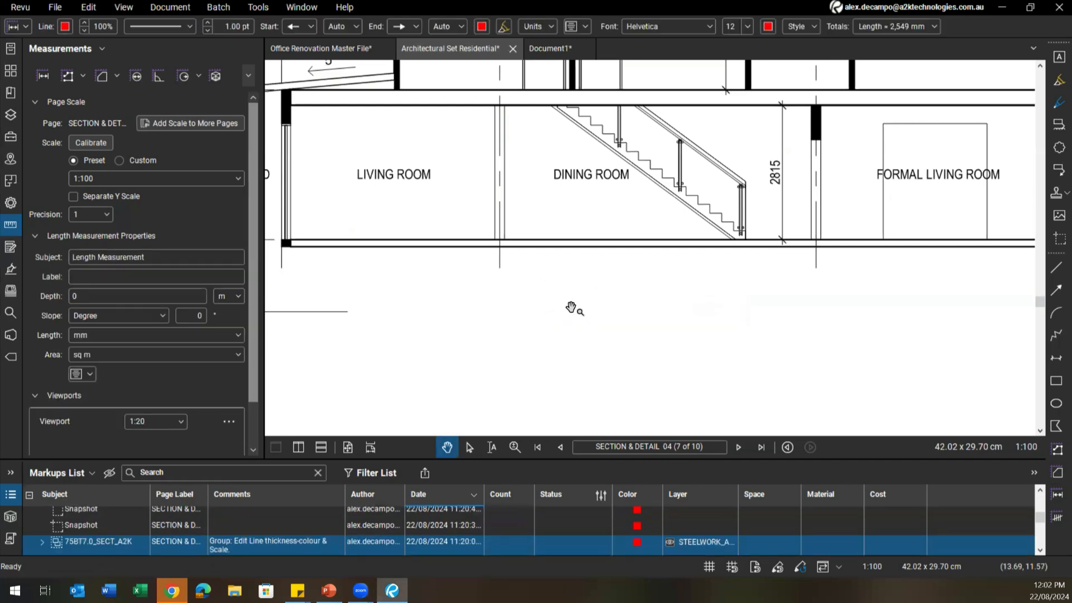
Browse the Tool Chest's symbol sets, from Switchboard Symbols through Symbols / Logos to the timber door and window details and BT column sections
{"action": "scroll", "coordinate": [634, 307], "scroll_direction": "down", "scroll_amount": 3}
{"action": "mouse_move", "coordinate": [635, 307]}
{"action": "left_mouse_down"}
{"action": "mouse_move", "coordinate": [628, 104]}
{"action": "mouse_move", "coordinate": [579, 179]}
{"action": "left_mouse_up"}
{"action": "scroll", "coordinate": [553, 272], "scroll_direction": "down", "scroll_amount": 4}
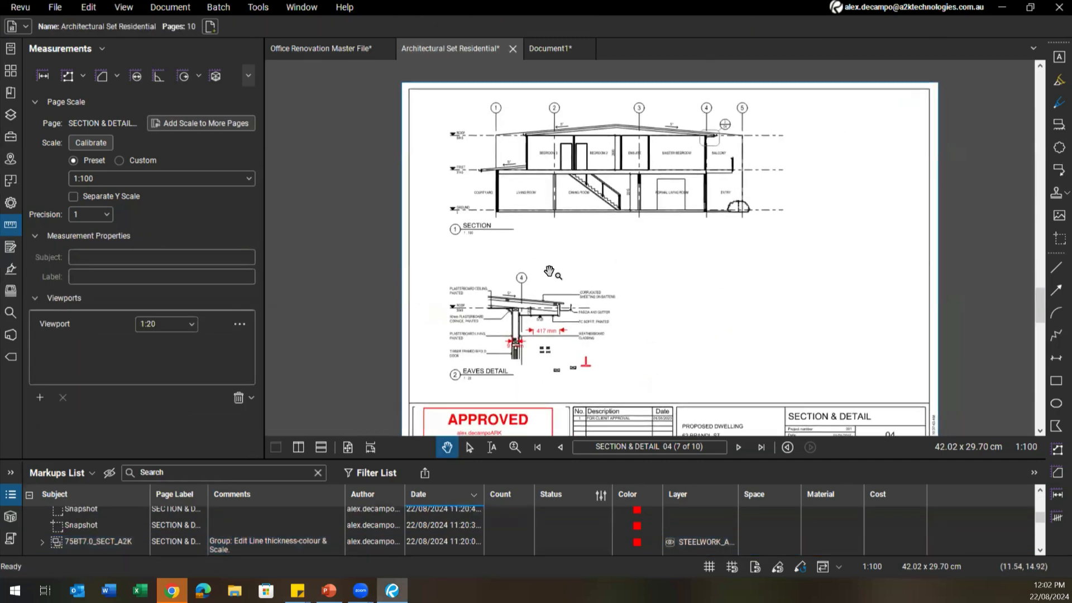
{"action": "left_click", "coordinate": [10, 136]}
{"action": "scroll", "coordinate": [152, 274], "scroll_direction": "down", "scroll_amount": 10}
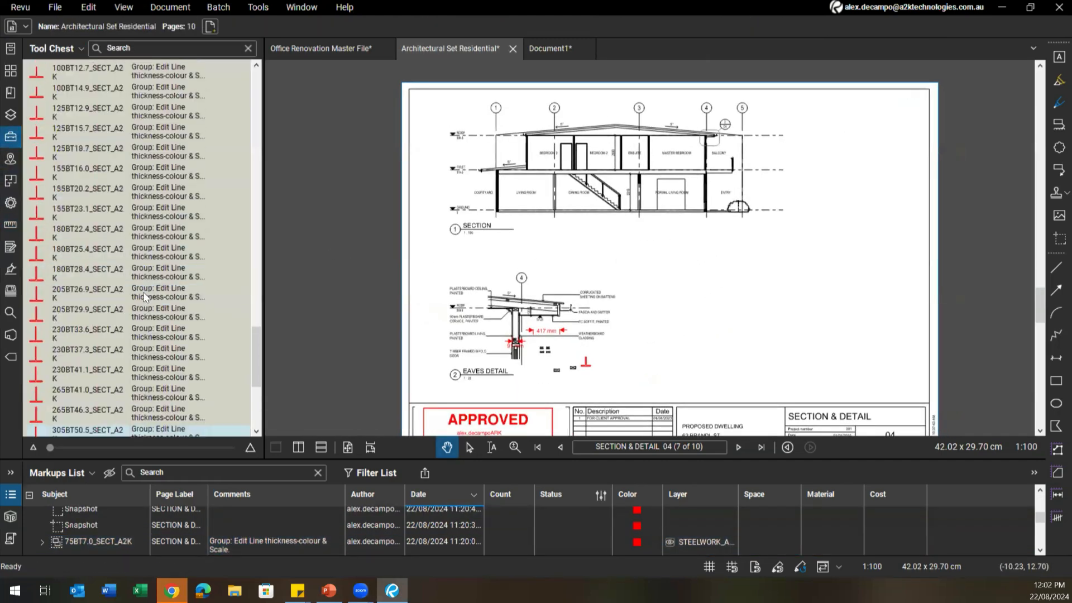
{"action": "scroll", "coordinate": [161, 270], "scroll_direction": "up", "scroll_amount": 10}
{"action": "scroll", "coordinate": [159, 262], "scroll_direction": "down", "scroll_amount": 3}
{"action": "scroll", "coordinate": [96, 249], "scroll_direction": "up", "scroll_amount": 3}
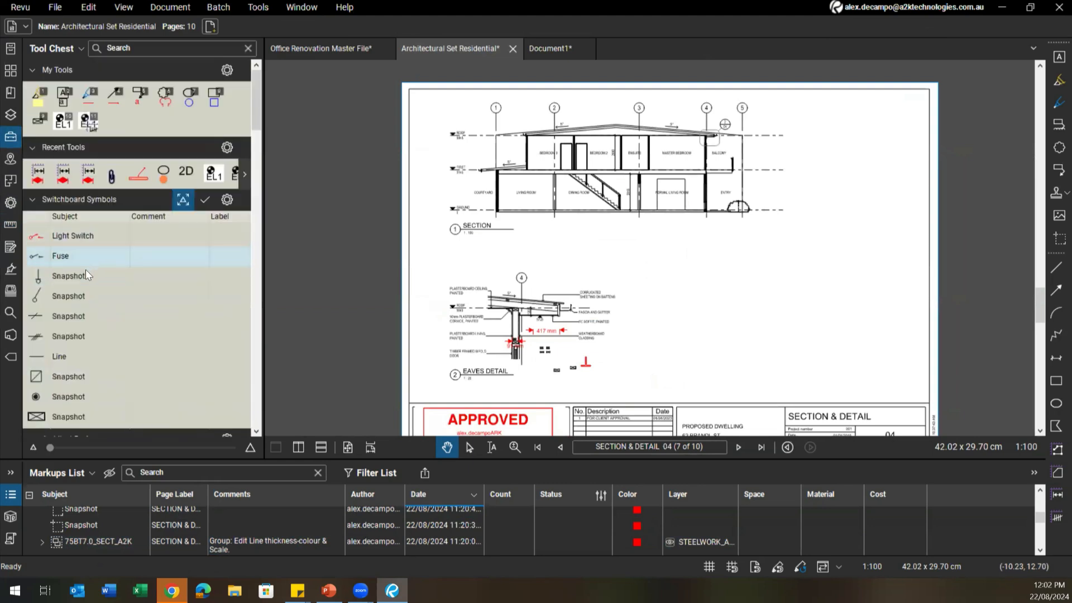
{"action": "scroll", "coordinate": [86, 223], "scroll_direction": "down", "scroll_amount": 15}
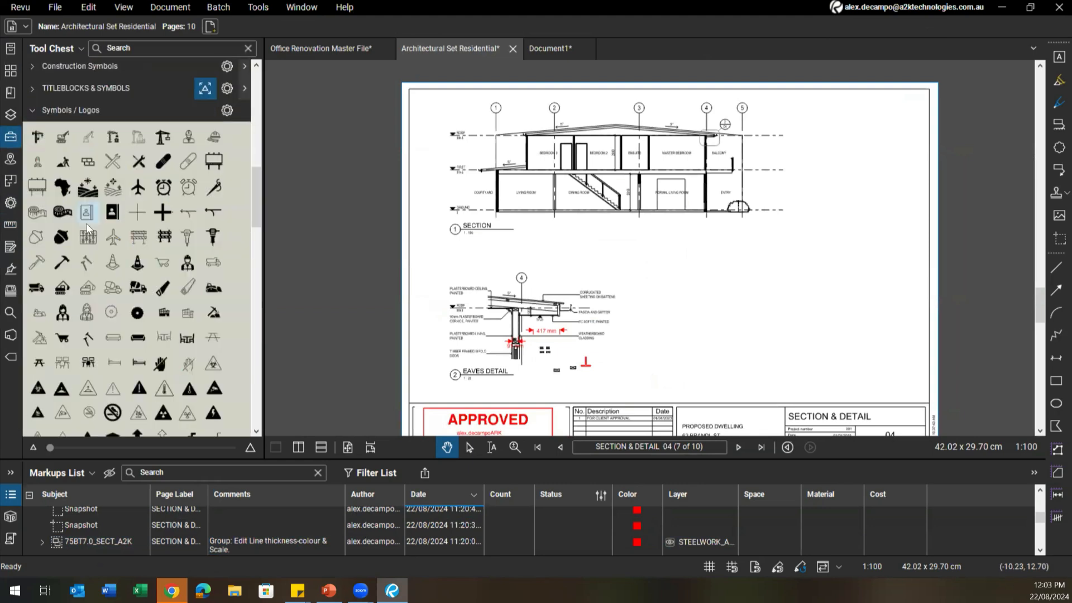
{"action": "scroll", "coordinate": [72, 234], "scroll_direction": "down", "scroll_amount": 10}
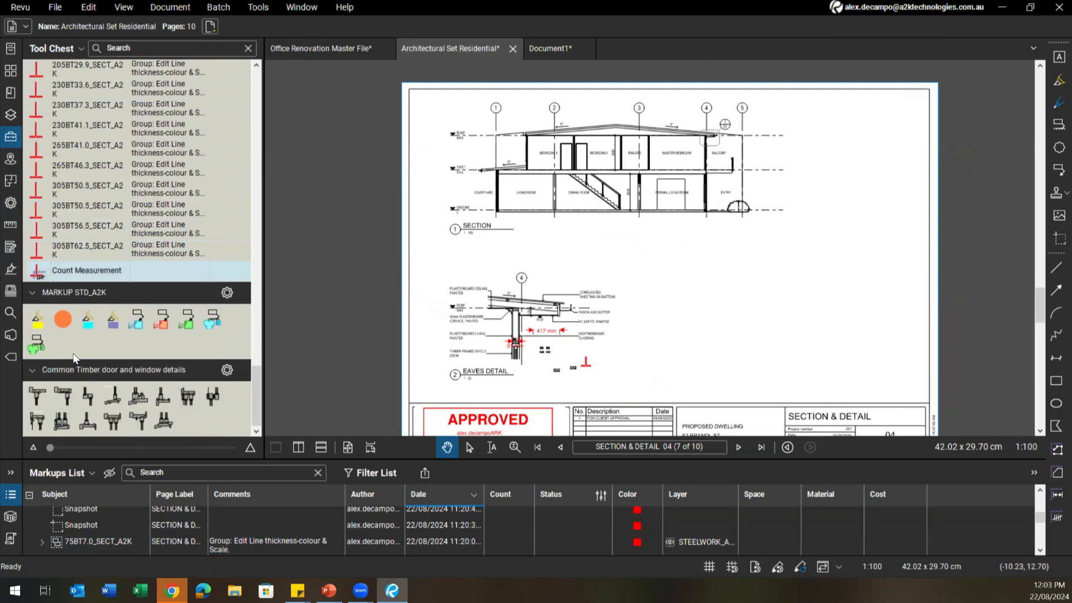
{"action": "scroll", "coordinate": [78, 313], "scroll_direction": "up", "scroll_amount": 10}
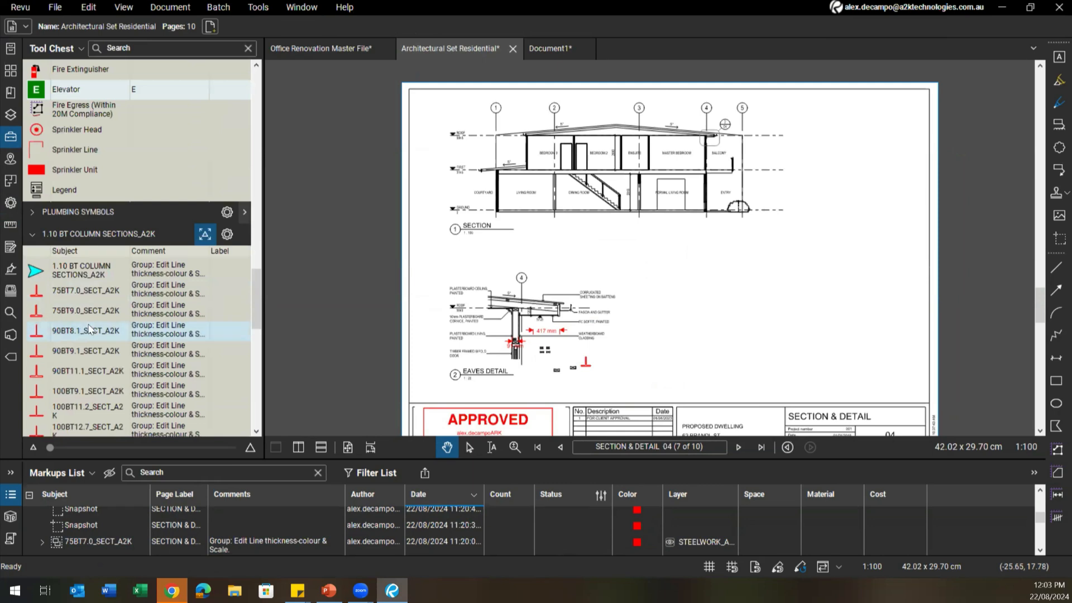
Place three 75BT column section symbols at first-floor level in the section: below the lower sloping roof and on gridlines 2 and 3
{"action": "left_click", "coordinate": [92, 309]}
{"action": "scroll", "coordinate": [757, 279], "scroll_direction": "up", "scroll_amount": 2}
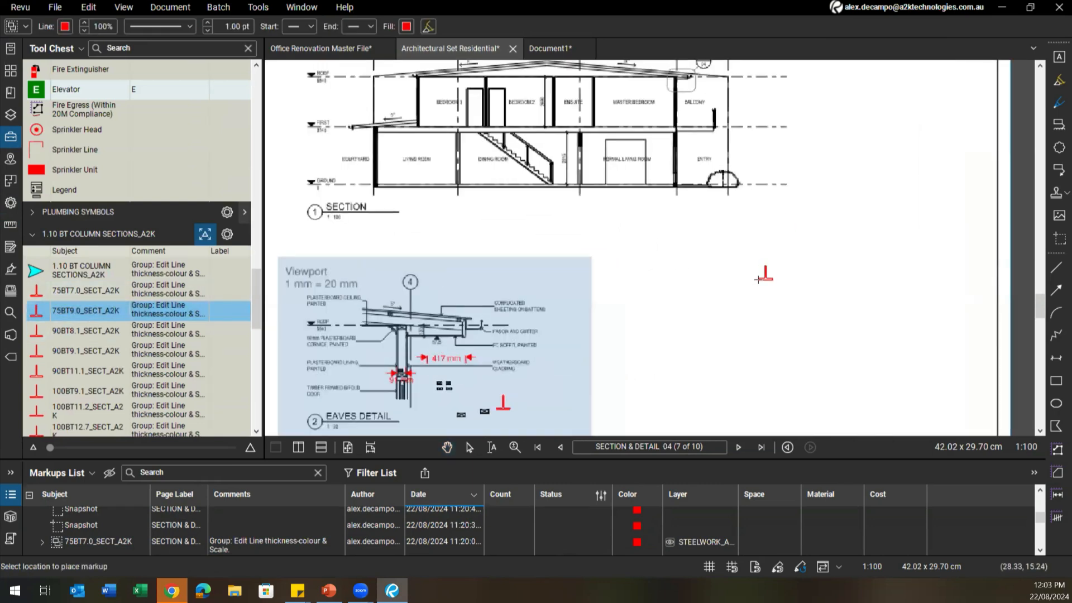
{"action": "scroll", "coordinate": [430, 226], "scroll_direction": "up", "scroll_amount": 4}
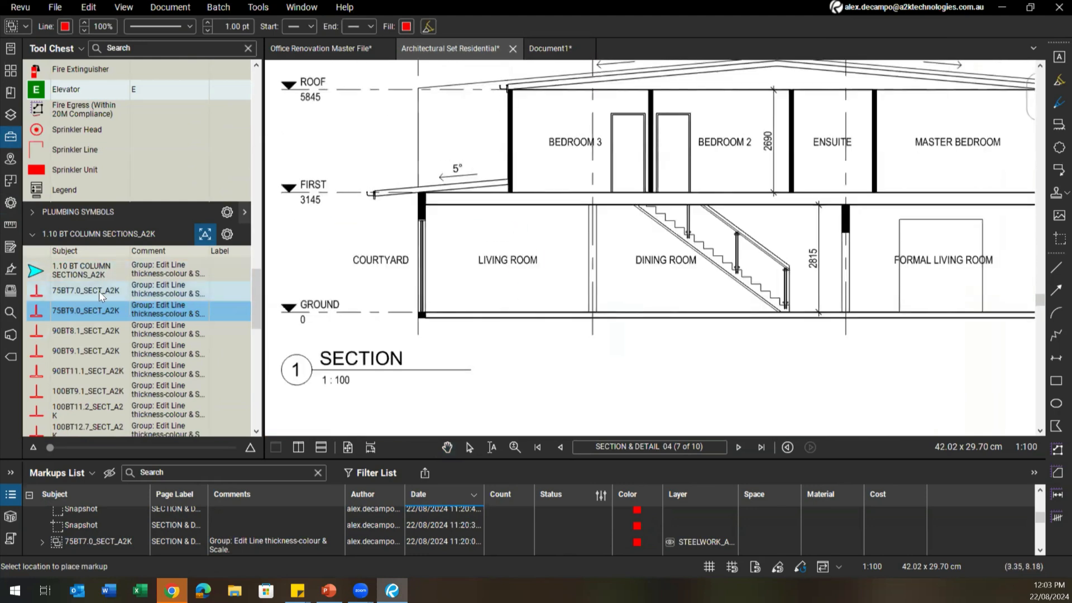
{"action": "left_click", "coordinate": [456, 191]}
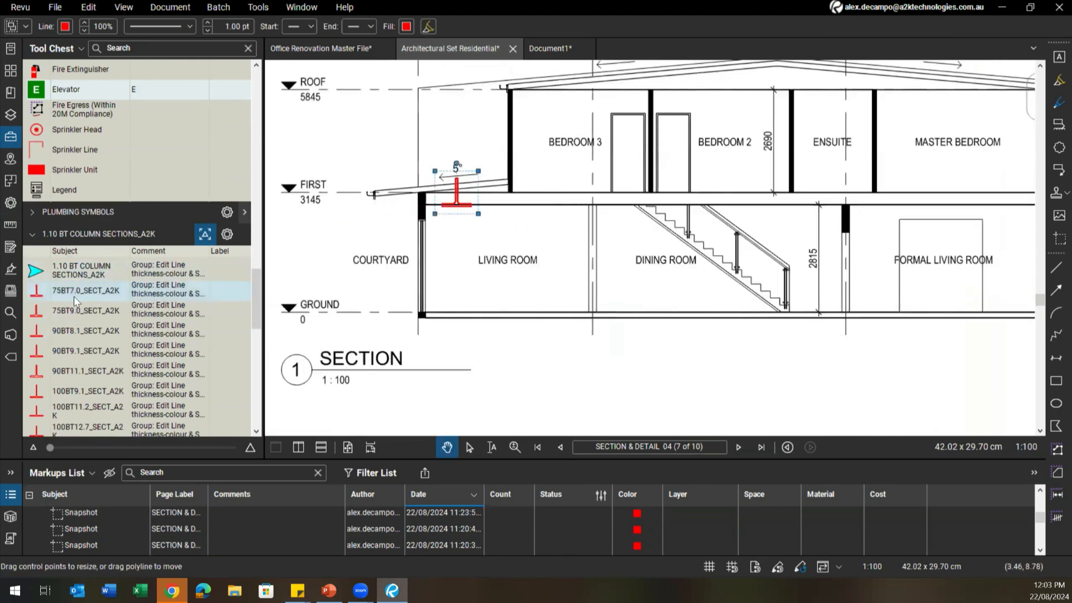
{"action": "left_click", "coordinate": [592, 197]}
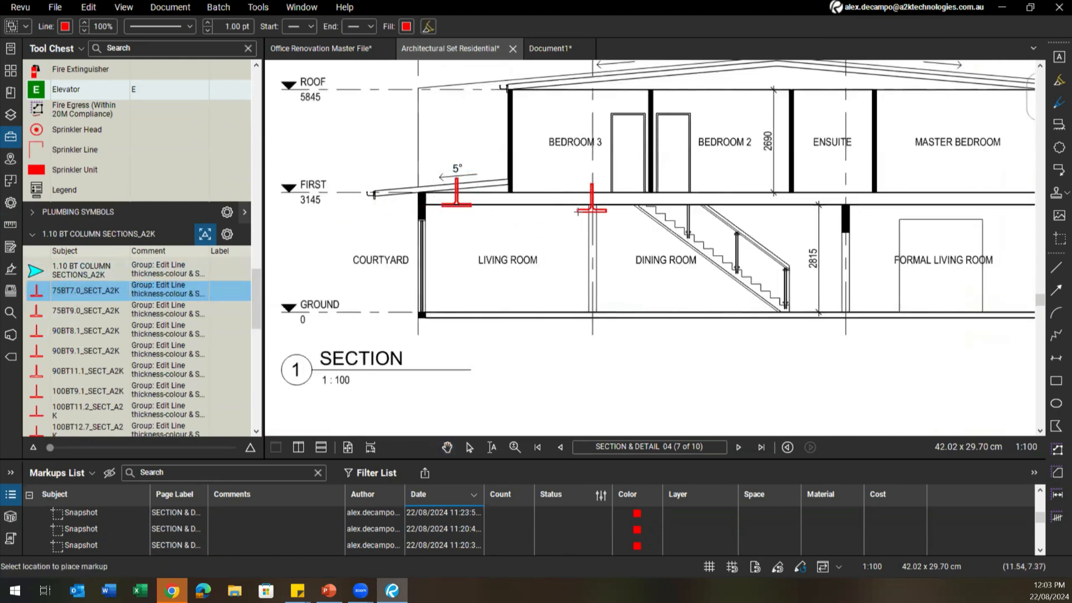
{"action": "left_click", "coordinate": [97, 296]}
{"action": "left_click", "coordinate": [845, 194]}
{"action": "left_click_drag", "start_coordinate": [732, 227], "coordinate": [540, 243]}
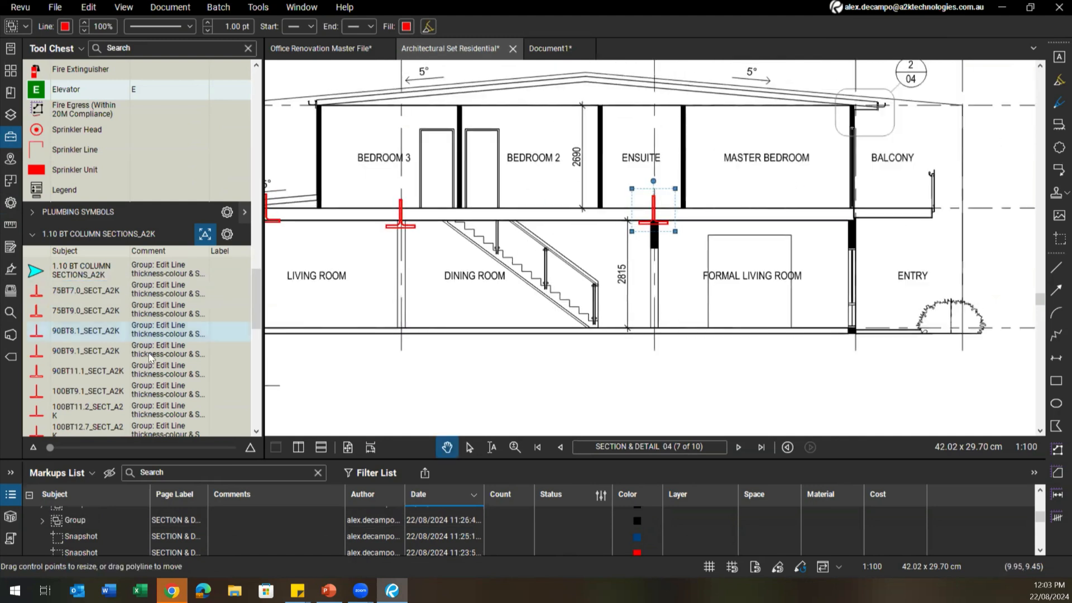
Place a 100BT9.1 column section at first-floor level and a 155BT20.2 section at ground level, both on gridline 4
{"action": "left_click", "coordinate": [88, 391]}
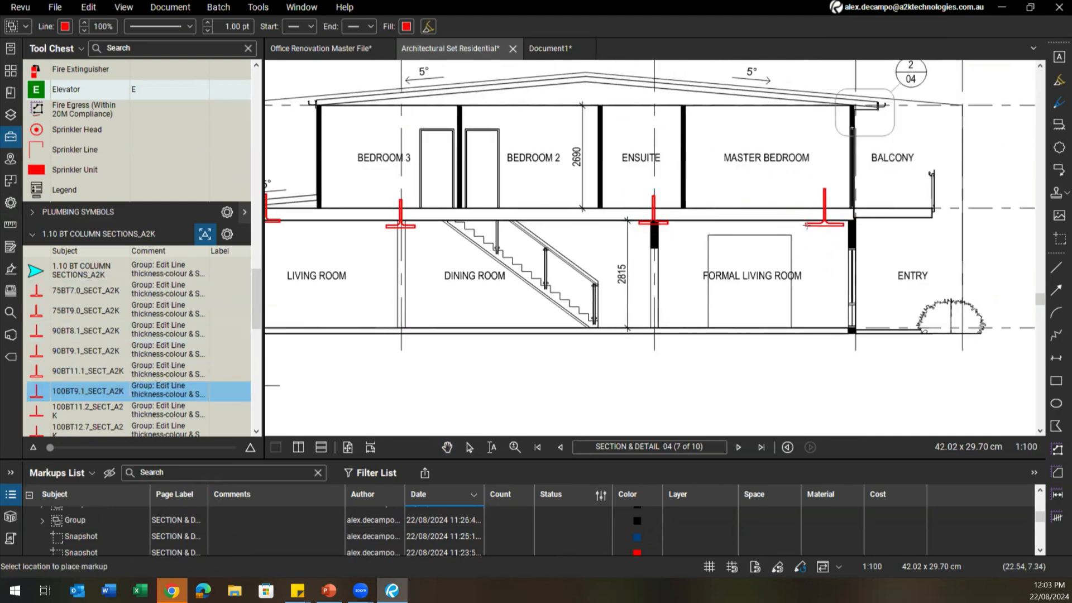
{"action": "left_click", "coordinate": [833, 226]}
{"action": "scroll", "coordinate": [74, 398], "scroll_direction": "down", "scroll_amount": 3}
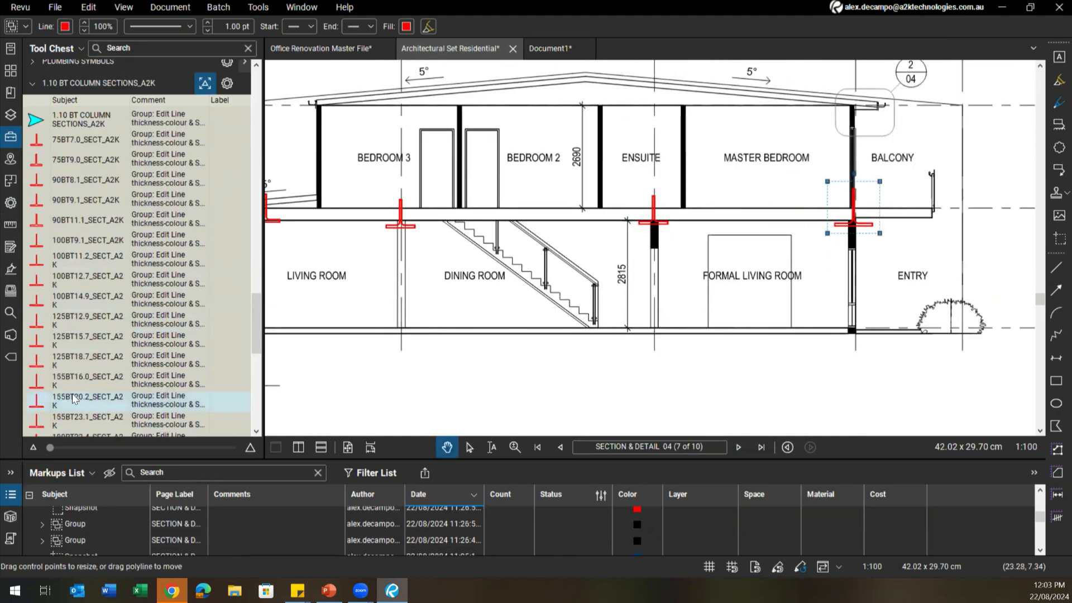
{"action": "left_click", "coordinate": [73, 398]}
{"action": "left_click", "coordinate": [852, 332]}
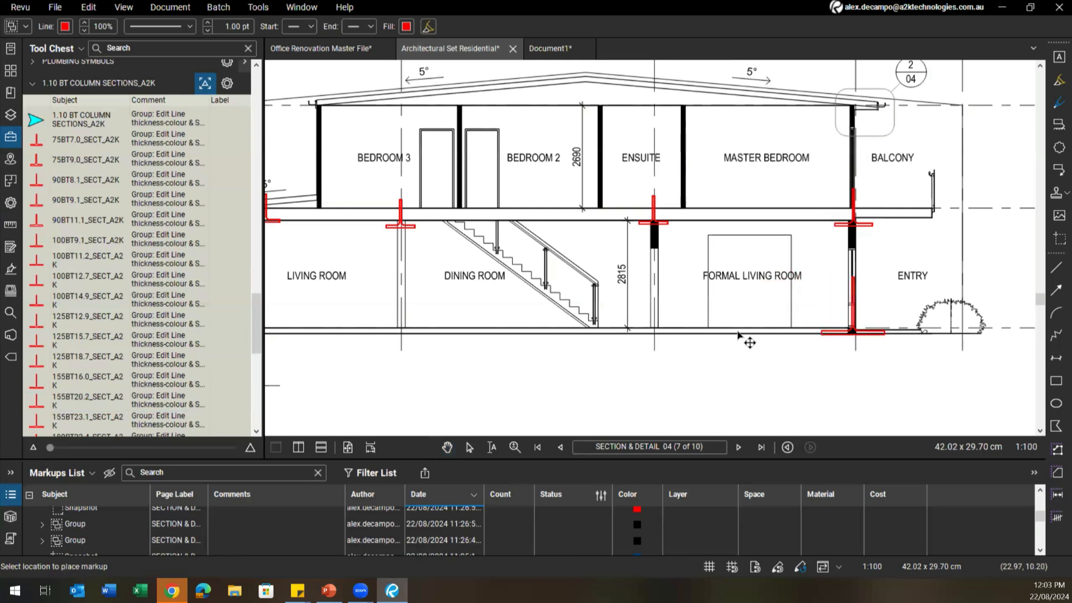
{"action": "left_click_drag", "start_coordinate": [738, 335], "coordinate": [796, 316]}
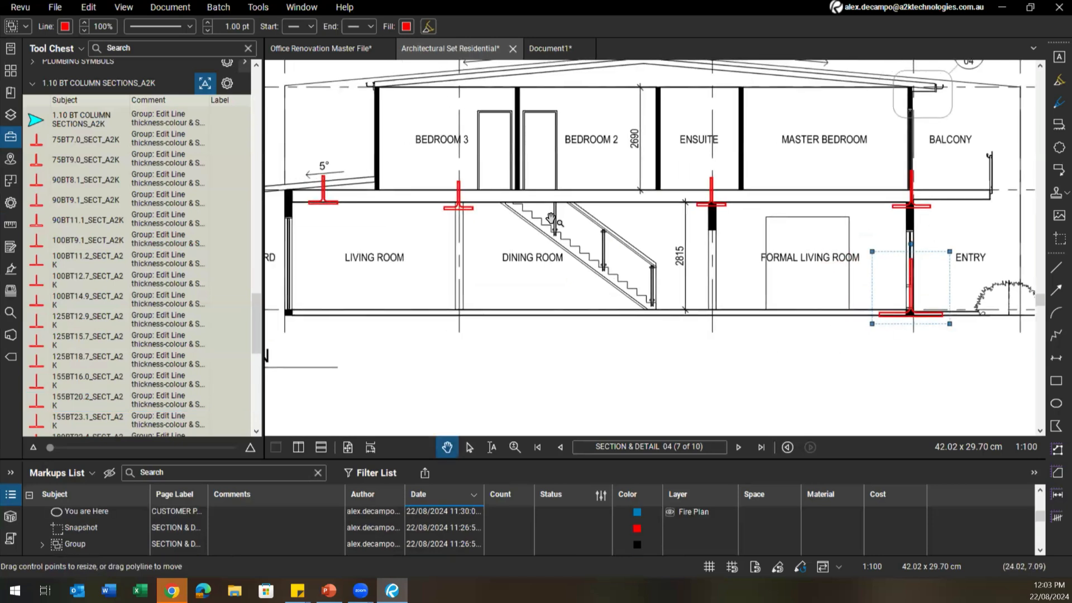
{"action": "key", "text": "Escape"}
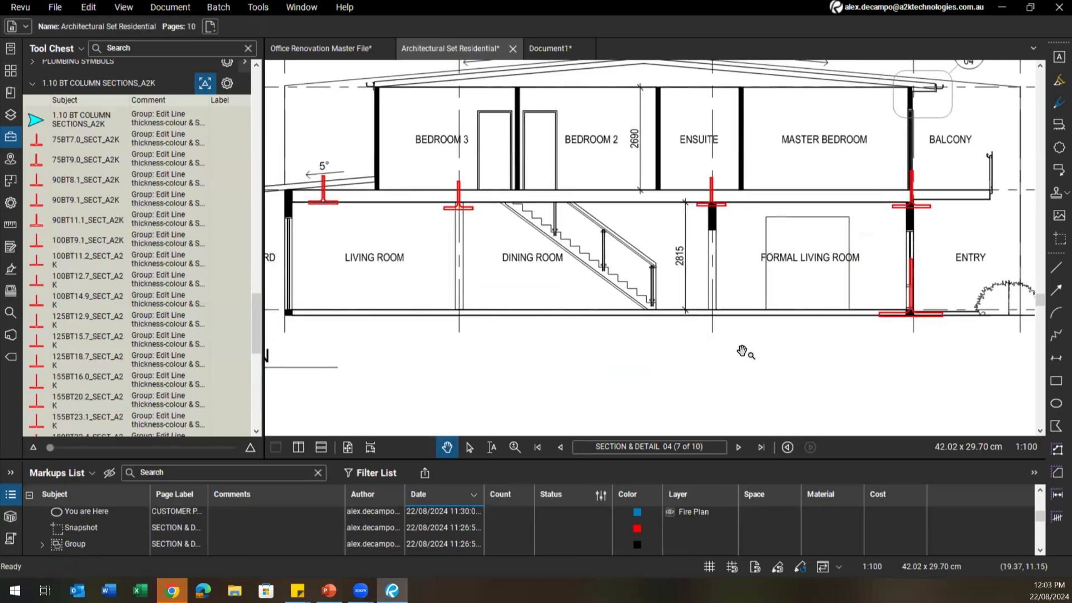
{"action": "scroll", "coordinate": [558, 251], "scroll_direction": "down", "scroll_amount": 4}
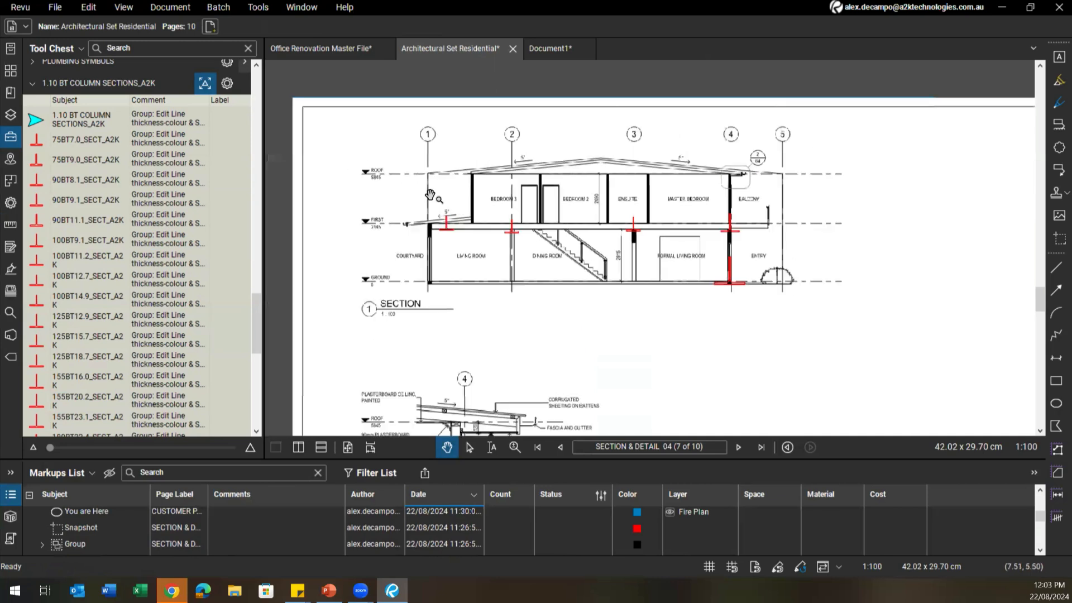
{"action": "scroll", "coordinate": [430, 196], "scroll_direction": "down", "scroll_amount": 2}
{"action": "mouse_move", "coordinate": [377, 155]}
{"action": "left_mouse_down"}
{"action": "mouse_move", "coordinate": [780, 326]}
{"action": "mouse_move", "coordinate": [755, 303]}
{"action": "left_mouse_up"}
{"action": "left_click", "coordinate": [576, 277]}
{"action": "left_click_drag", "start_coordinate": [575, 279], "coordinate": [569, 241]}
{"action": "left_click_drag", "start_coordinate": [498, 311], "coordinate": [506, 322]}
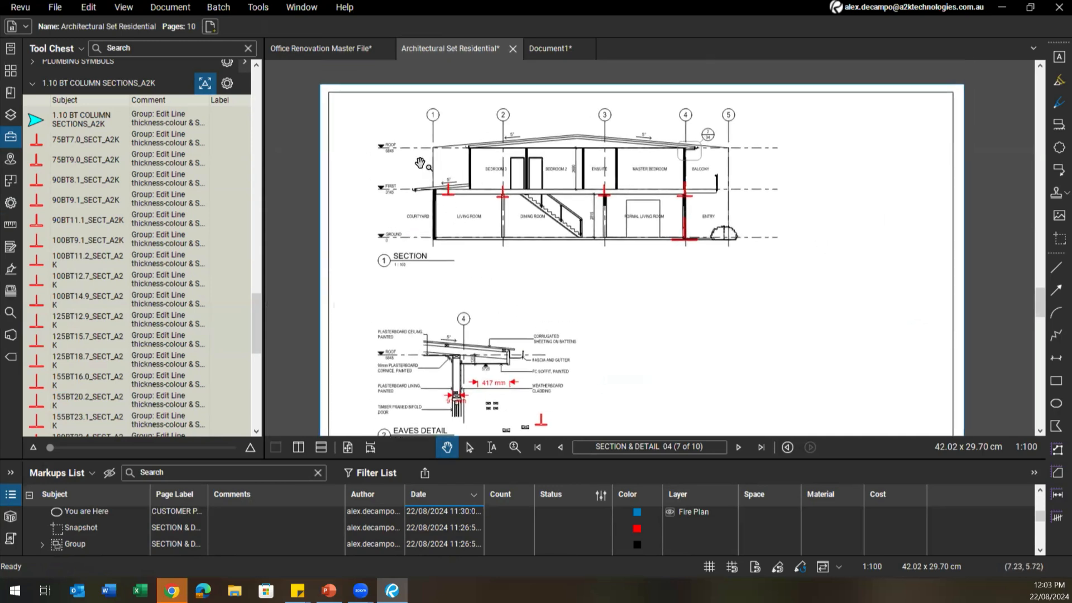
Create a new legend from all column section symbols on the page and place it beside the section, right of gridline 5
{"action": "key", "text": "ctrl+a"}
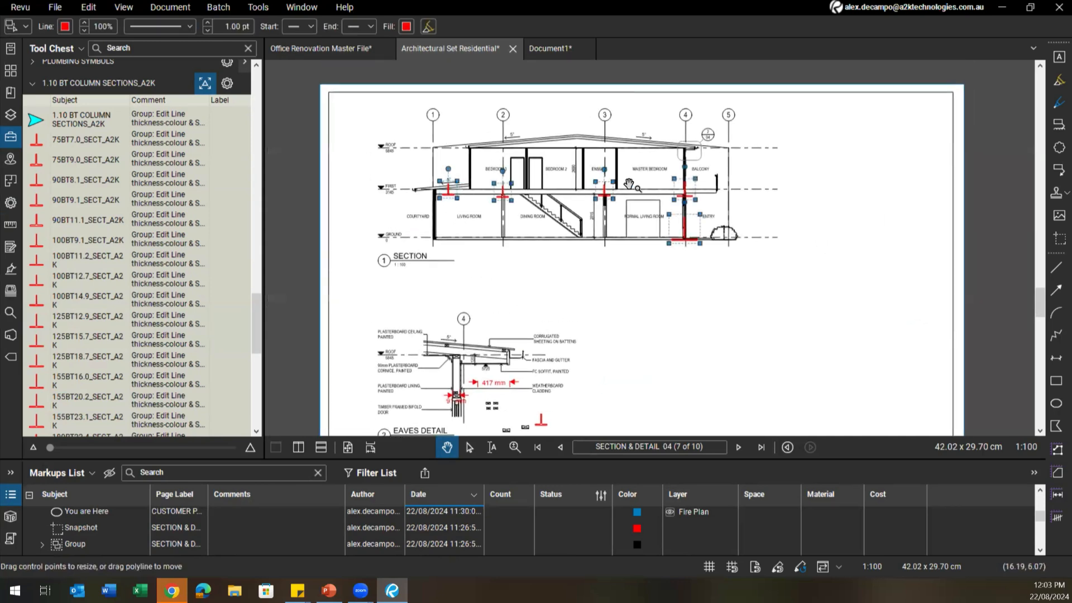
{"action": "scroll", "coordinate": [672, 193], "scroll_direction": "up", "scroll_amount": 2}
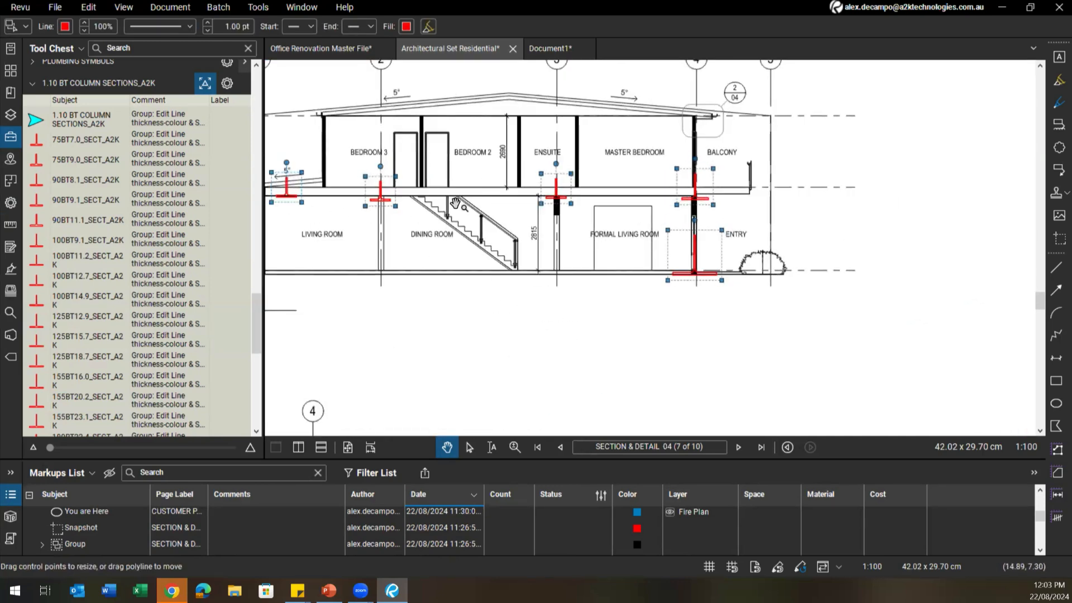
{"action": "left_click_drag", "start_coordinate": [470, 248], "coordinate": [533, 265]}
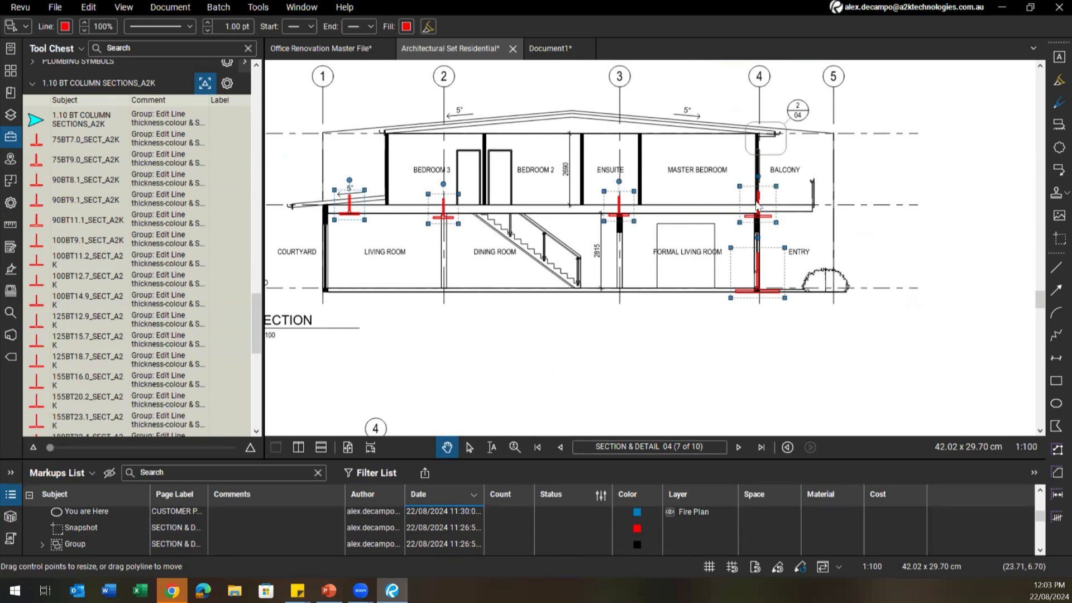
{"action": "right_click", "coordinate": [757, 201]}
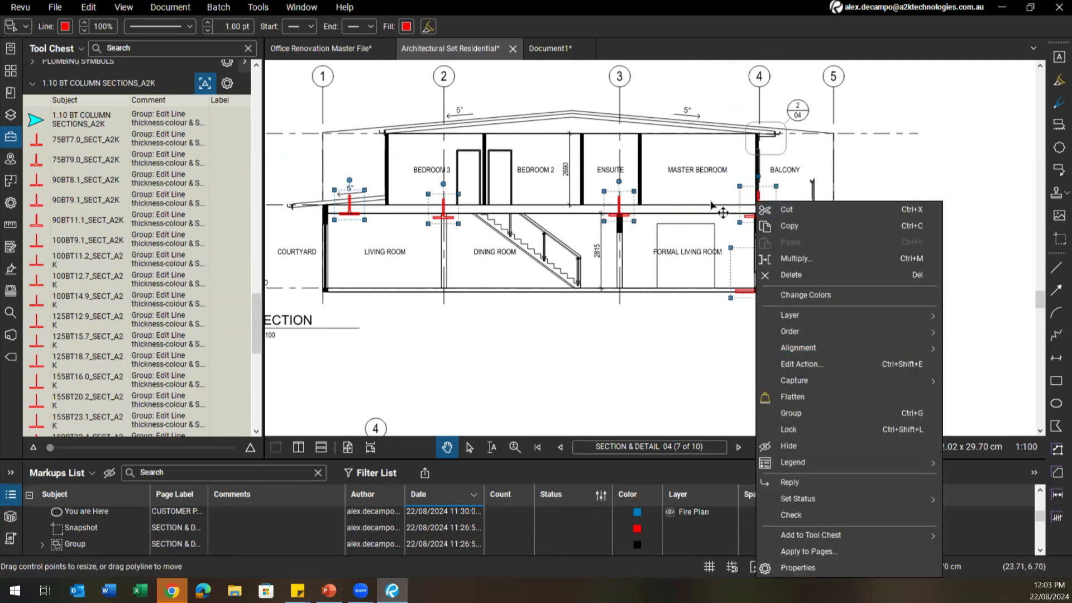
{"action": "mouse_move", "coordinate": [815, 467]}
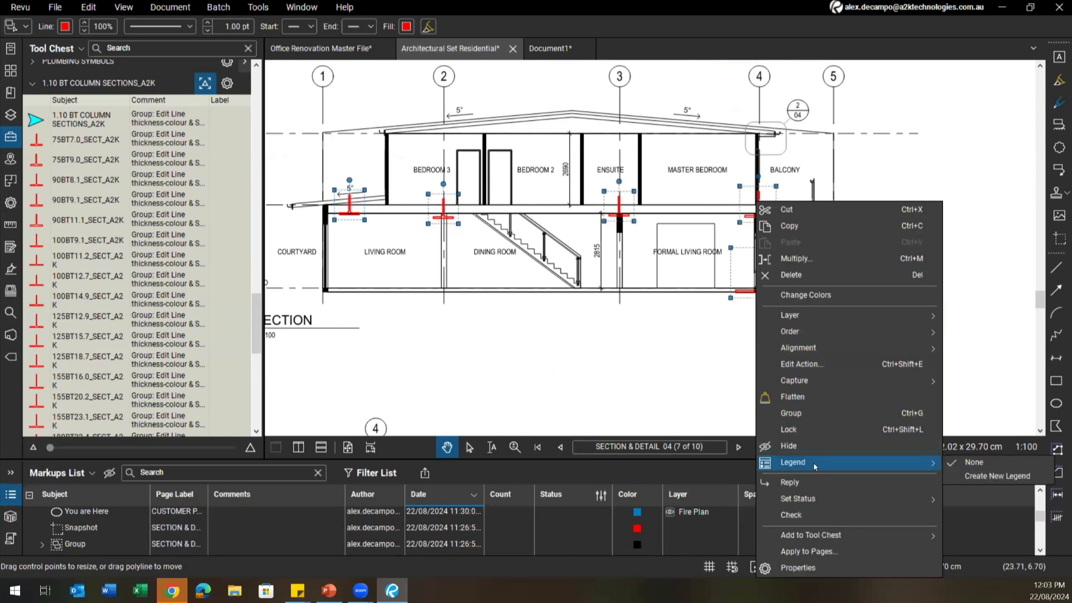
{"action": "left_click", "coordinate": [964, 478]}
{"action": "scroll", "coordinate": [864, 242], "scroll_direction": "down", "scroll_amount": 2}
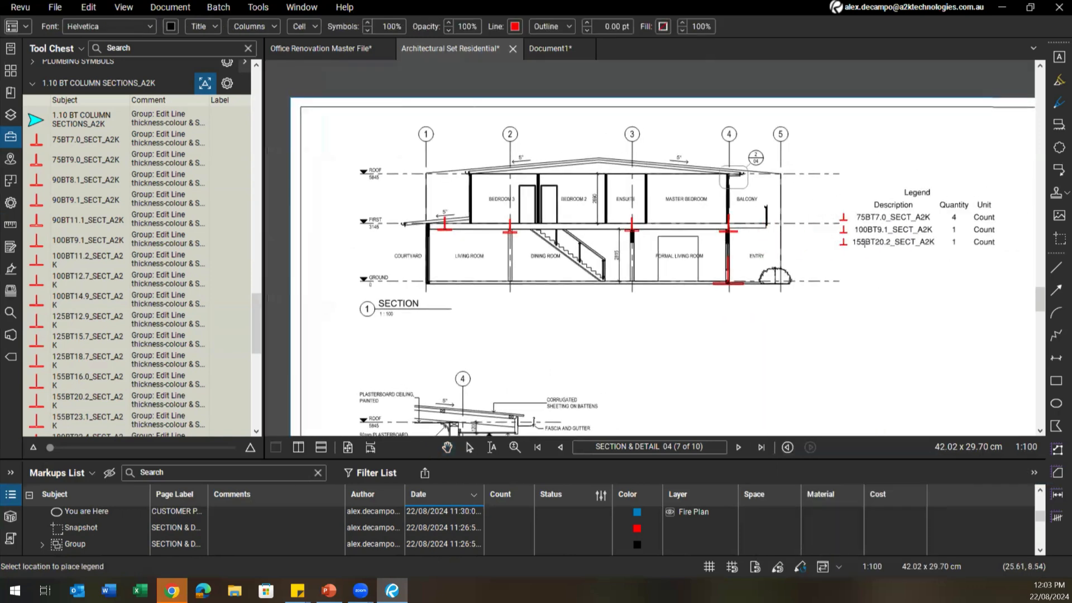
{"action": "left_click", "coordinate": [821, 220]}
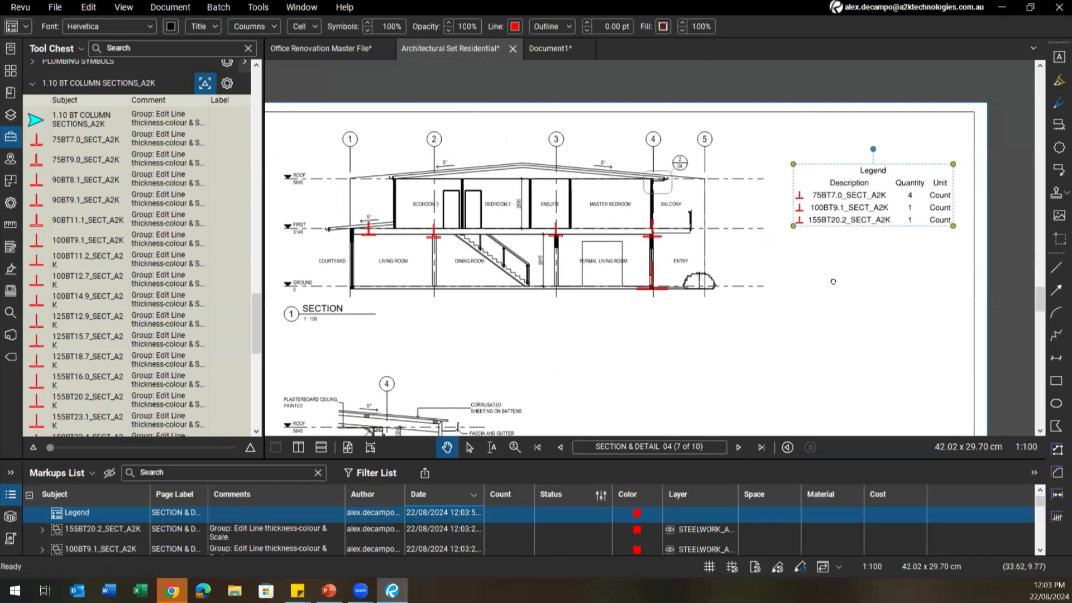
{"action": "left_click_drag", "start_coordinate": [845, 231], "coordinate": [847, 242]}
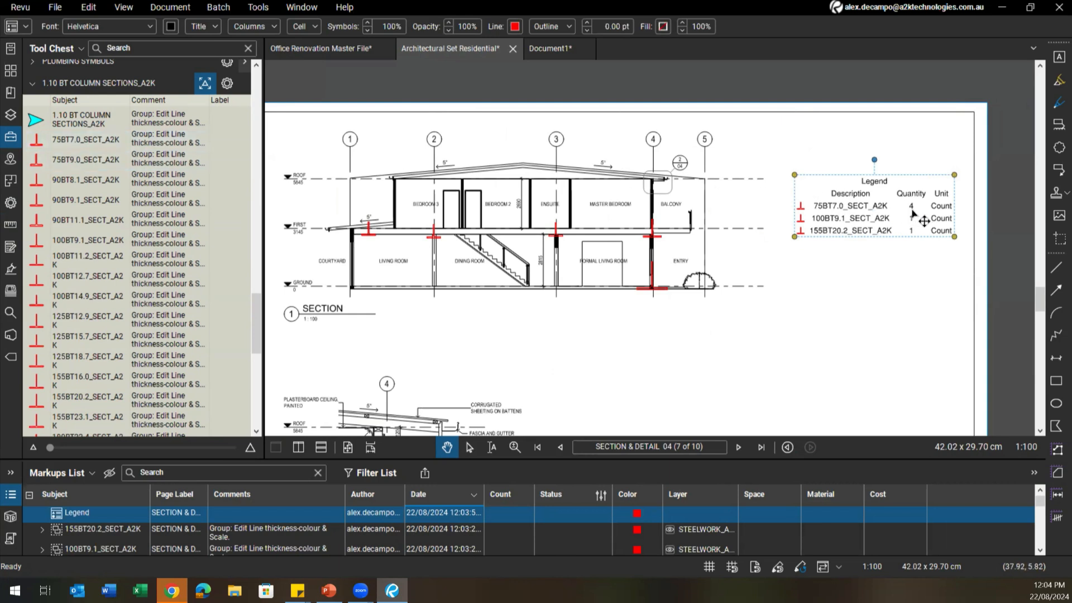
Check the individual column symbols in the section and eaves detail against the quantities in the legend
{"action": "left_click", "coordinate": [652, 236]}
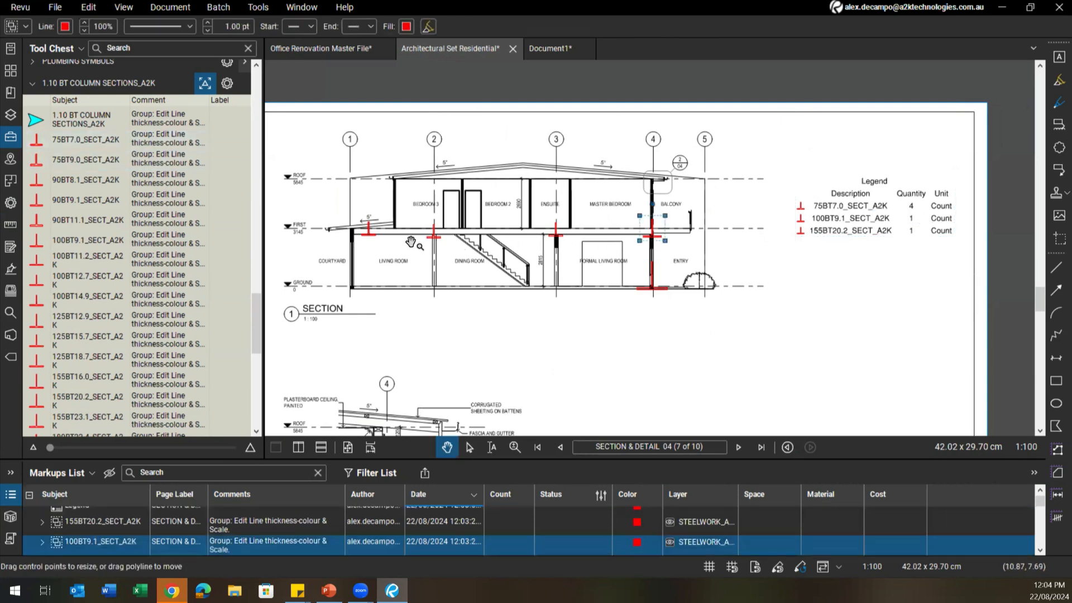
{"action": "left_click", "coordinate": [369, 233]}
{"action": "left_click", "coordinate": [435, 237]}
{"action": "left_click_drag", "start_coordinate": [481, 247], "coordinate": [527, 151]}
{"action": "left_click", "coordinate": [533, 417]}
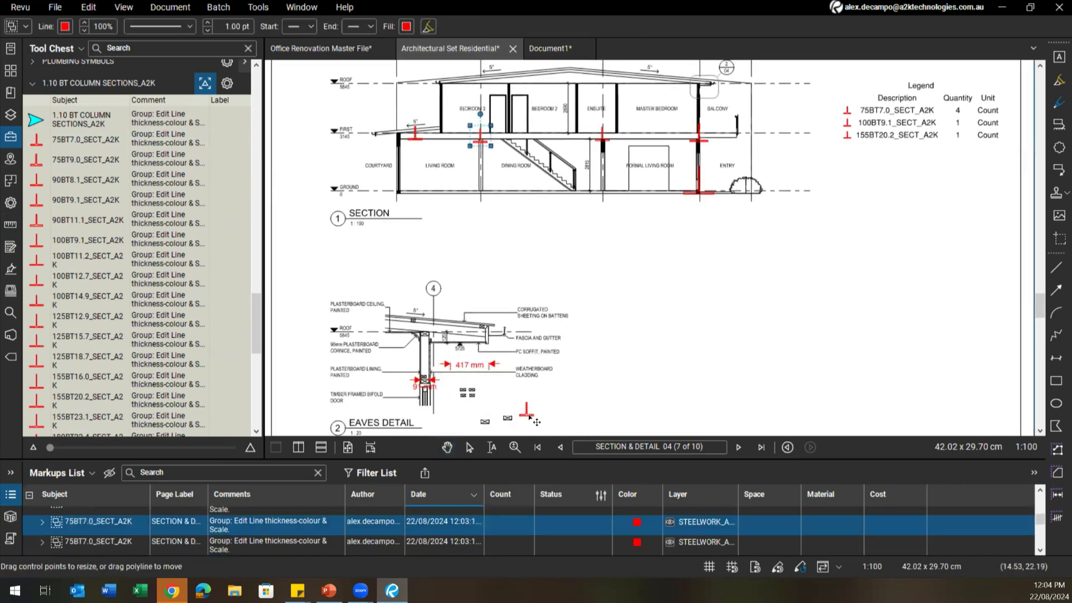
{"action": "left_click_drag", "start_coordinate": [585, 318], "coordinate": [568, 380]}
{"action": "left_click", "coordinate": [402, 204]}
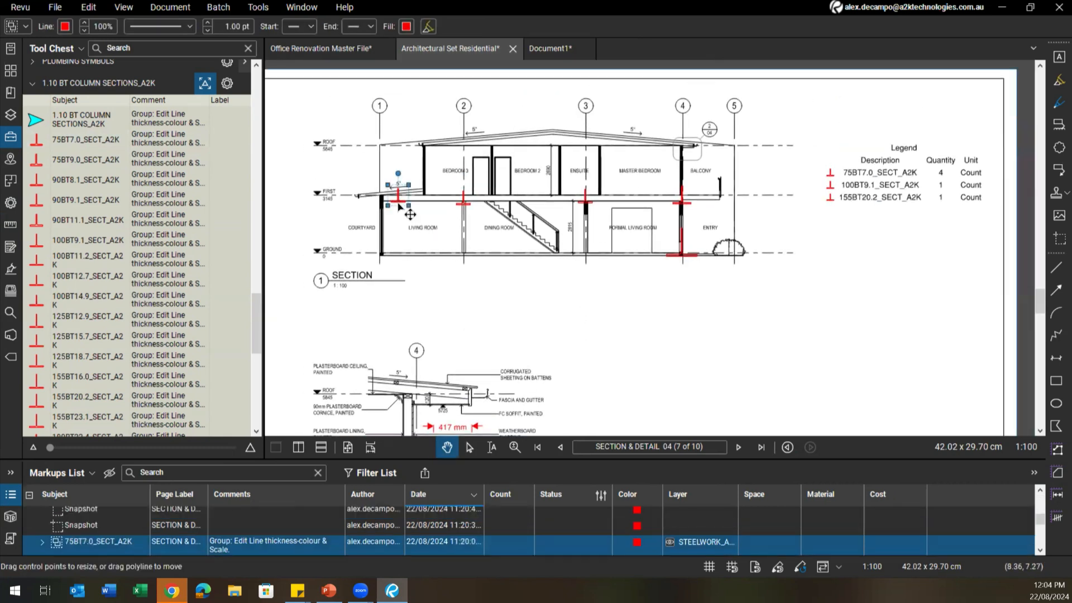
{"action": "scroll", "coordinate": [871, 190], "scroll_direction": "up", "scroll_amount": 3}
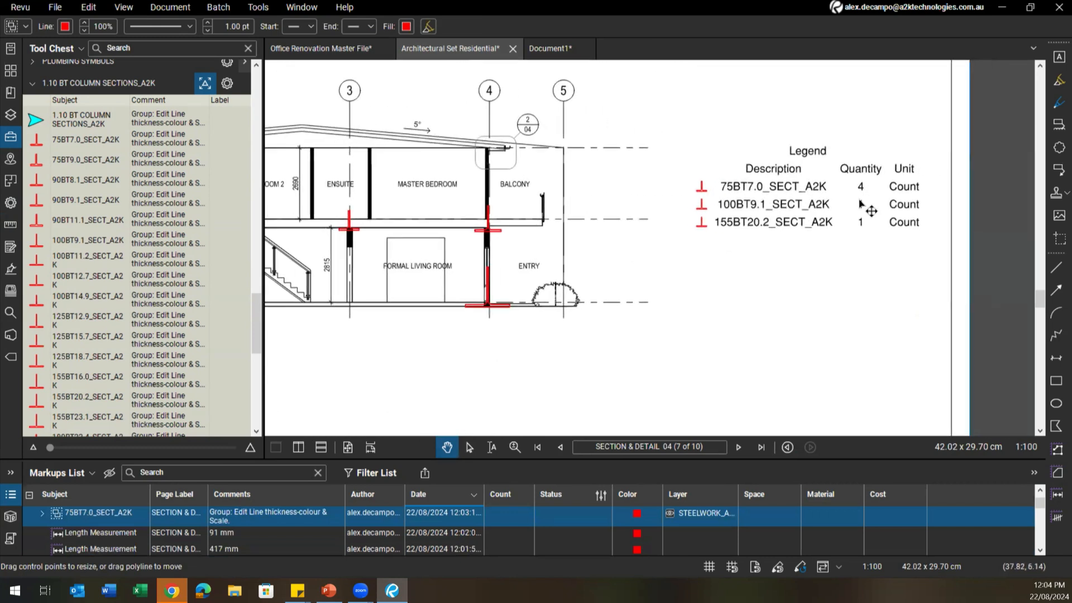
Remove the Unit column from the legend, keeping only Description and Quantity
{"action": "left_click", "coordinate": [901, 202]}
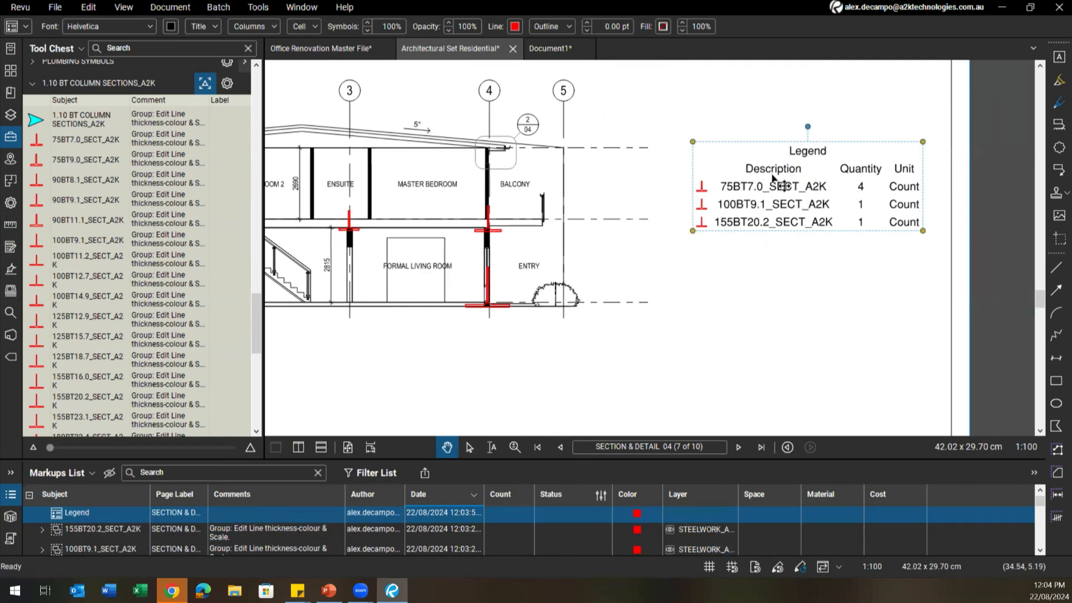
{"action": "left_click", "coordinate": [260, 32]}
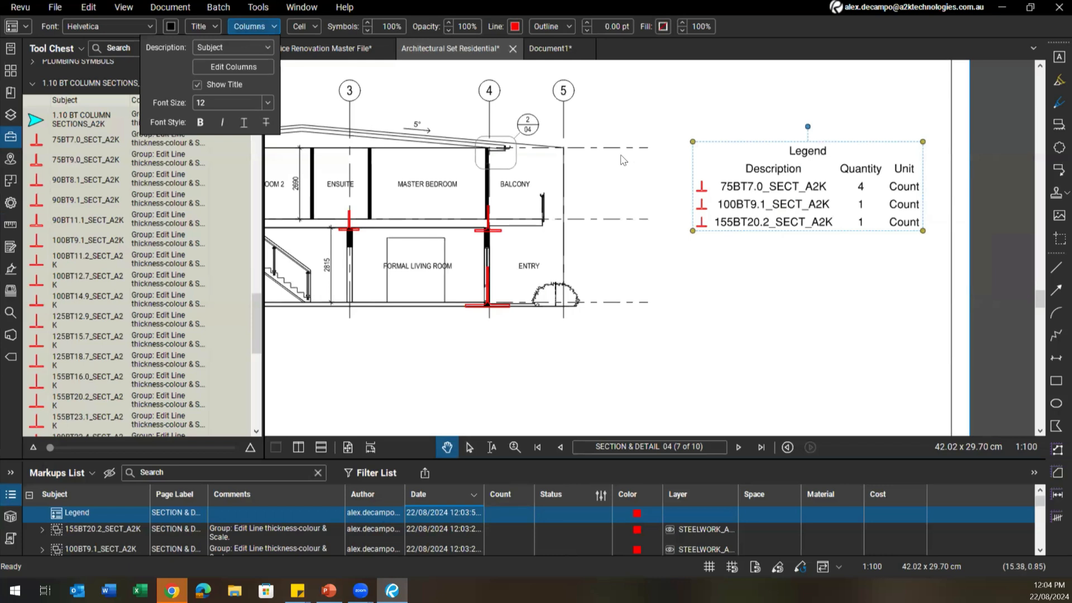
{"action": "left_click", "coordinate": [766, 189]}
{"action": "left_click", "coordinate": [235, 28]}
{"action": "left_click", "coordinate": [243, 68]}
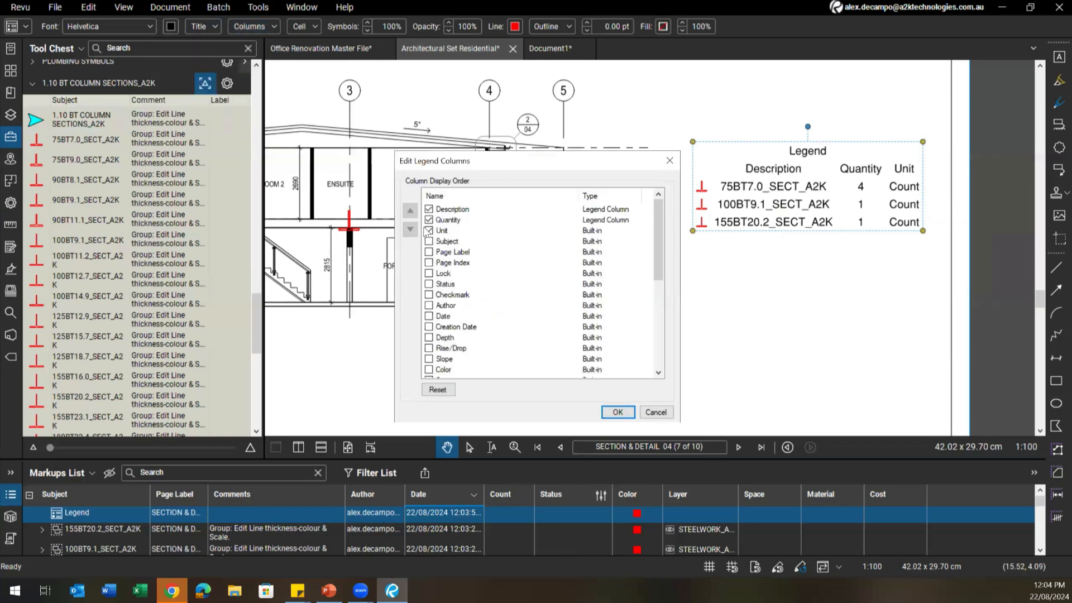
{"action": "left_click", "coordinate": [617, 413]}
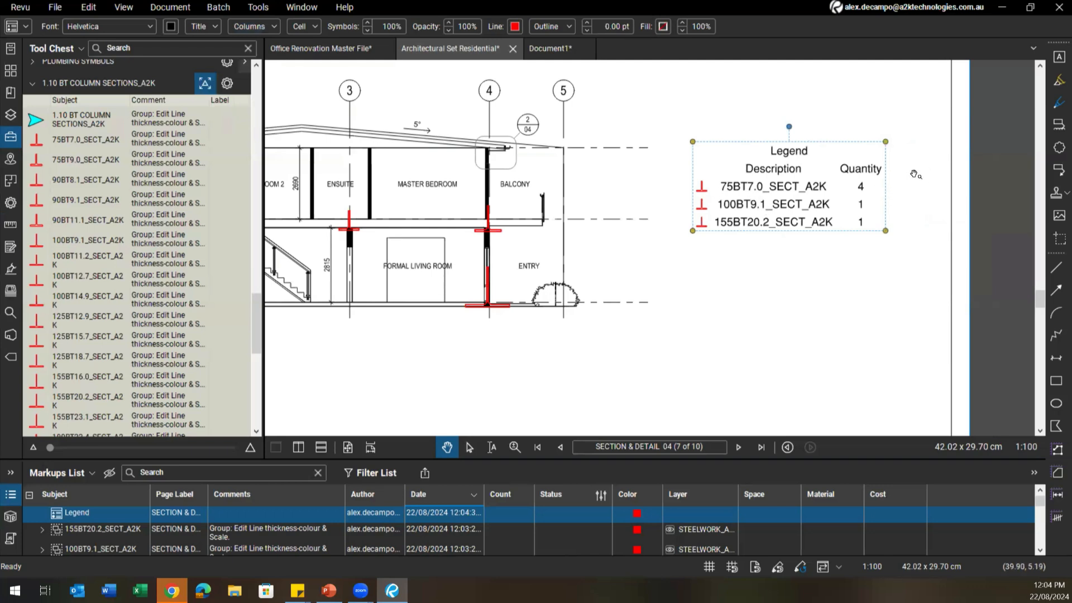
Make the legend's title bold and underlined in its properties
{"action": "scroll", "coordinate": [746, 256], "scroll_direction": "down", "scroll_amount": 3}
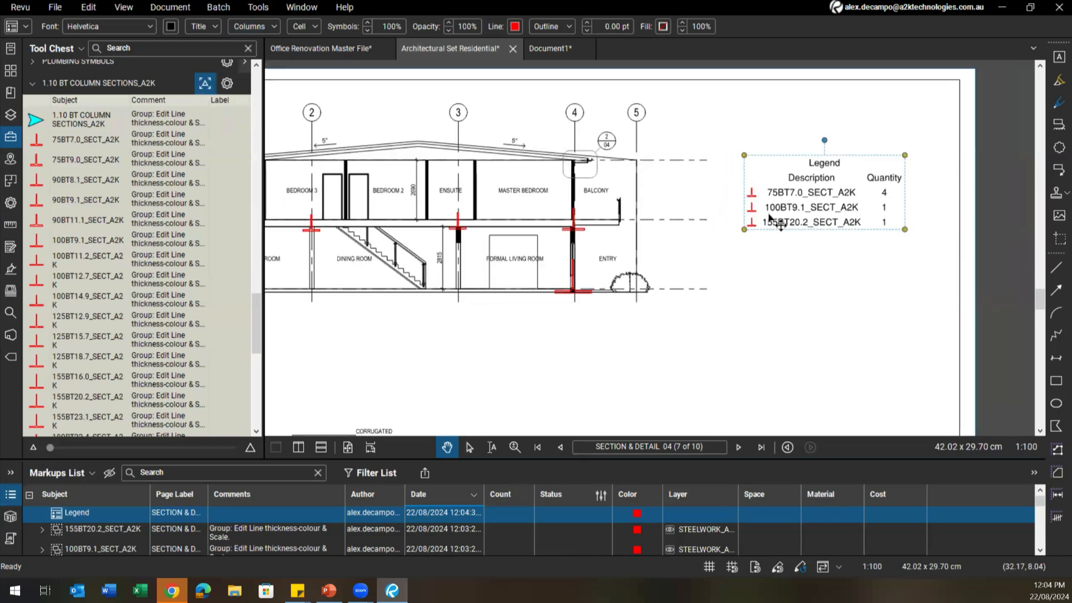
{"action": "left_click", "coordinate": [752, 256]}
{"action": "left_click", "coordinate": [800, 218]}
{"action": "left_click", "coordinate": [10, 203]}
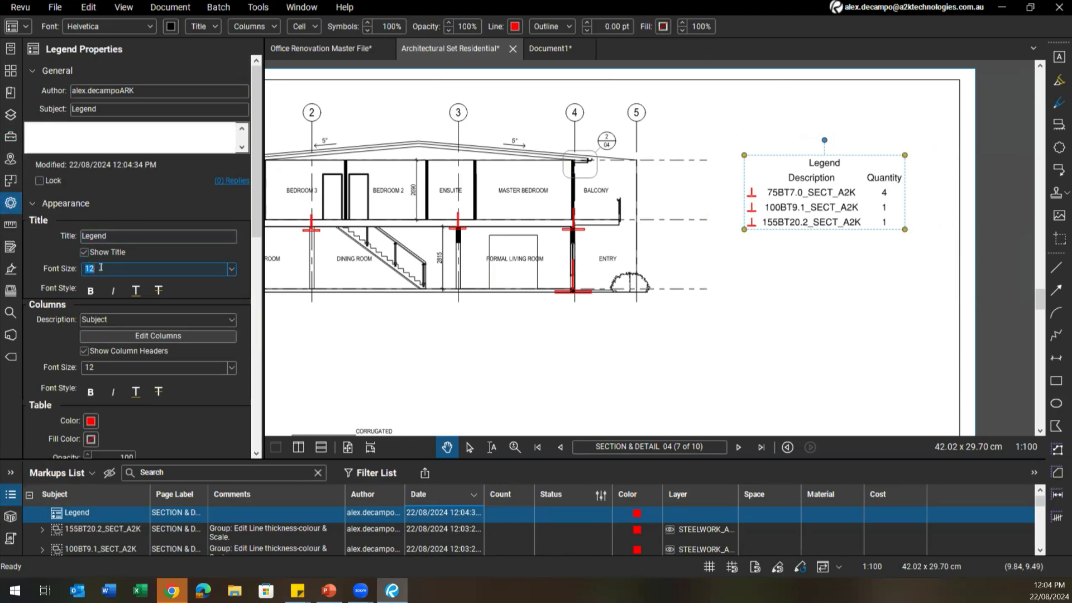
{"action": "type", "text": "4"}
{"action": "left_click", "coordinate": [91, 293]}
{"action": "left_click", "coordinate": [129, 296]}
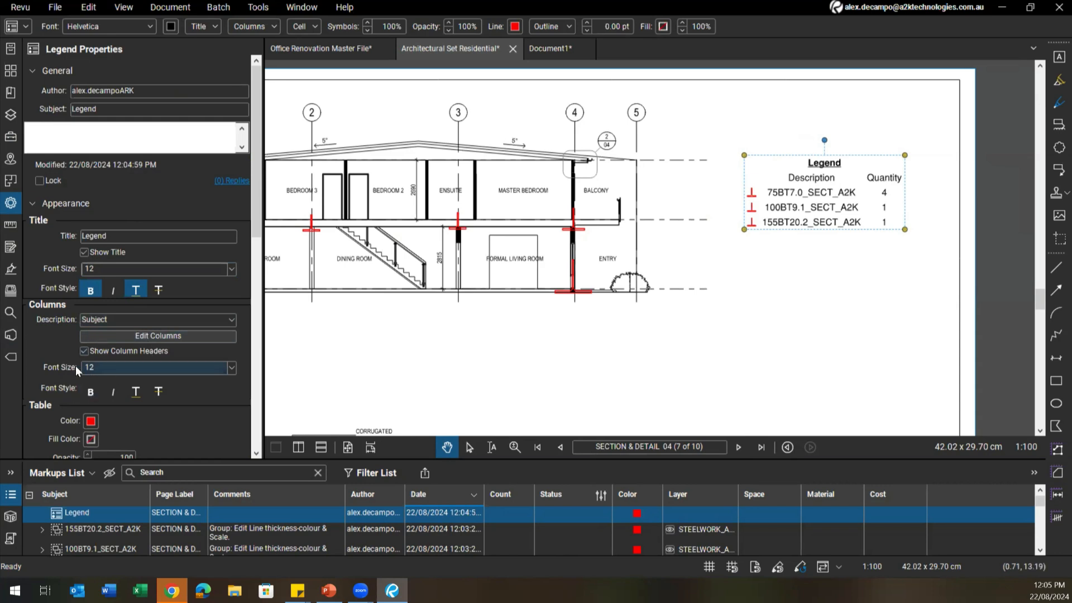
Set the legend table's line colour to black and its fill colour to light grey
{"action": "scroll", "coordinate": [57, 352], "scroll_direction": "down", "scroll_amount": 3}
{"action": "scroll", "coordinate": [50, 320], "scroll_direction": "down", "scroll_amount": 2}
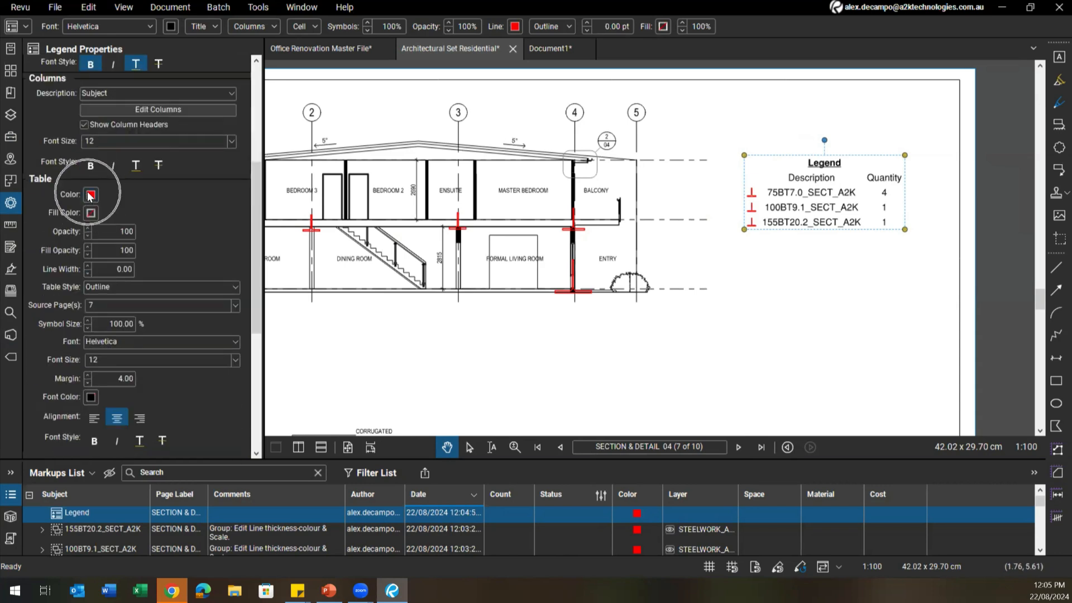
{"action": "left_click", "coordinate": [91, 194]}
{"action": "left_click", "coordinate": [74, 275]}
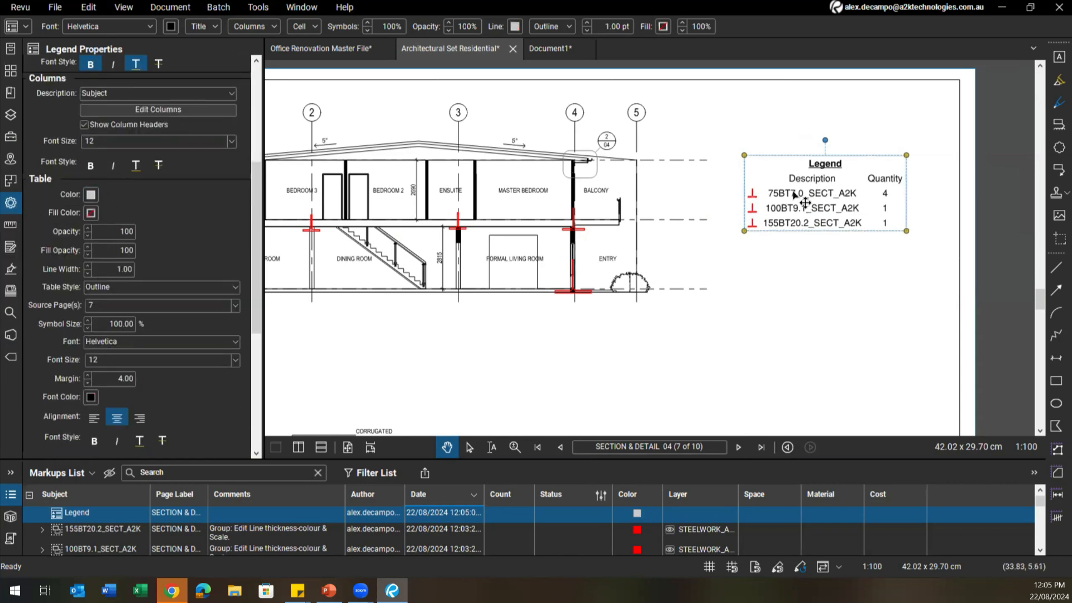
{"action": "left_click", "coordinate": [91, 194]}
{"action": "left_click", "coordinate": [14, 274]}
{"action": "left_click", "coordinate": [91, 215]}
{"action": "left_click", "coordinate": [77, 294]}
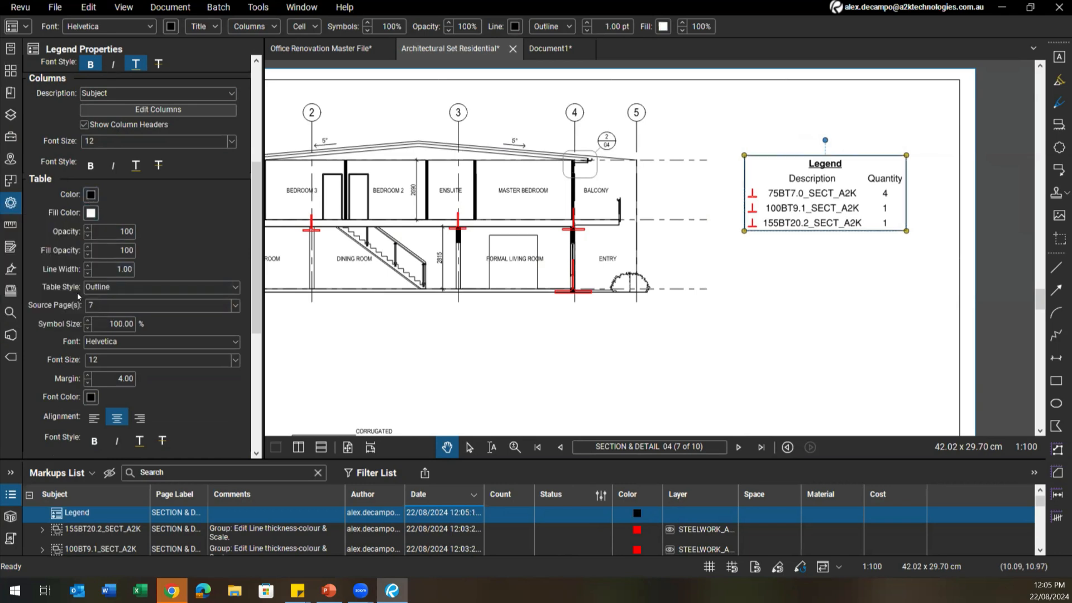
{"action": "left_click", "coordinate": [90, 216]}
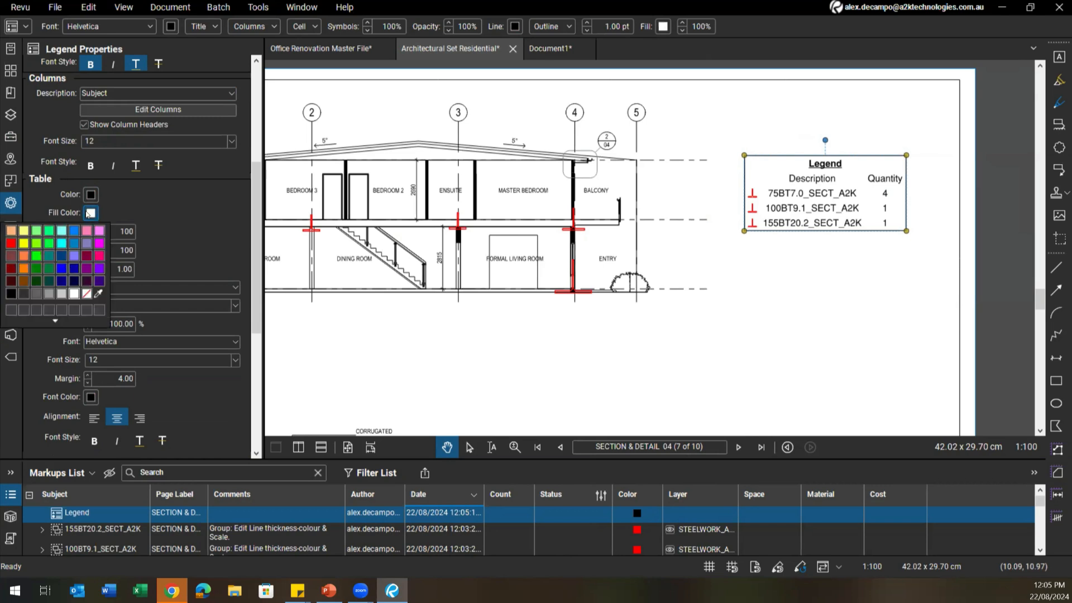
{"action": "left_click", "coordinate": [62, 293]}
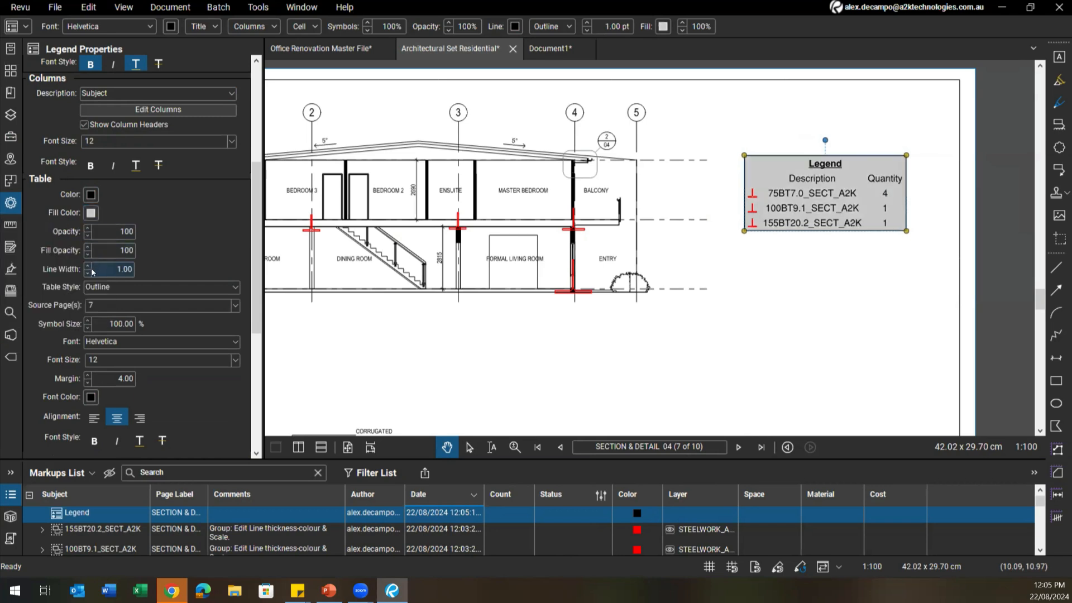
Try the Horizontal and Outline table styles on the legend and set it to Gridlines
{"action": "left_click", "coordinate": [104, 286]}
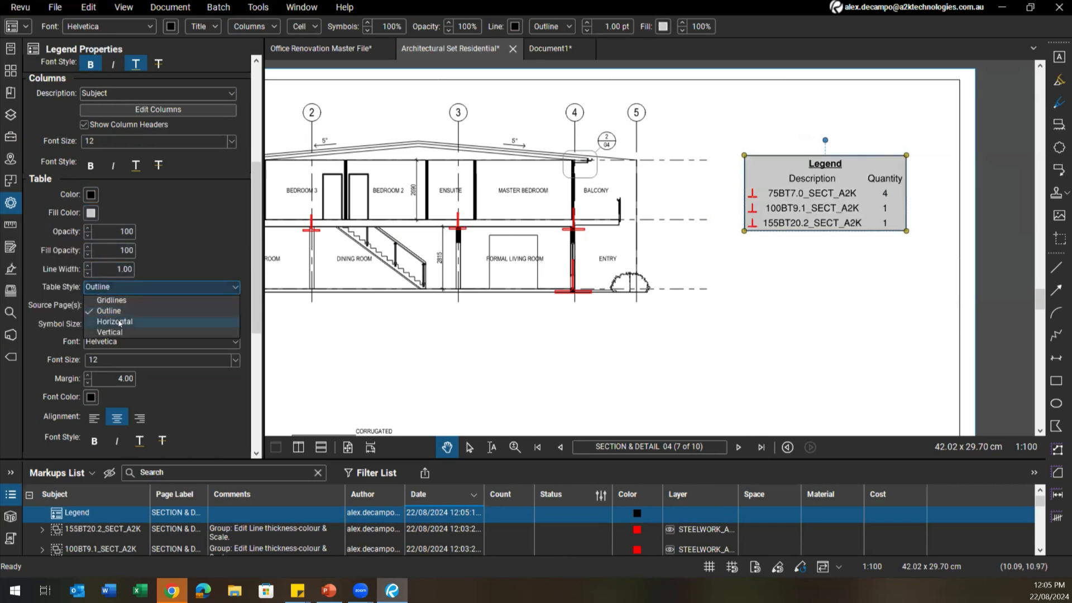
{"action": "left_click", "coordinate": [115, 321]}
{"action": "left_click", "coordinate": [116, 285]}
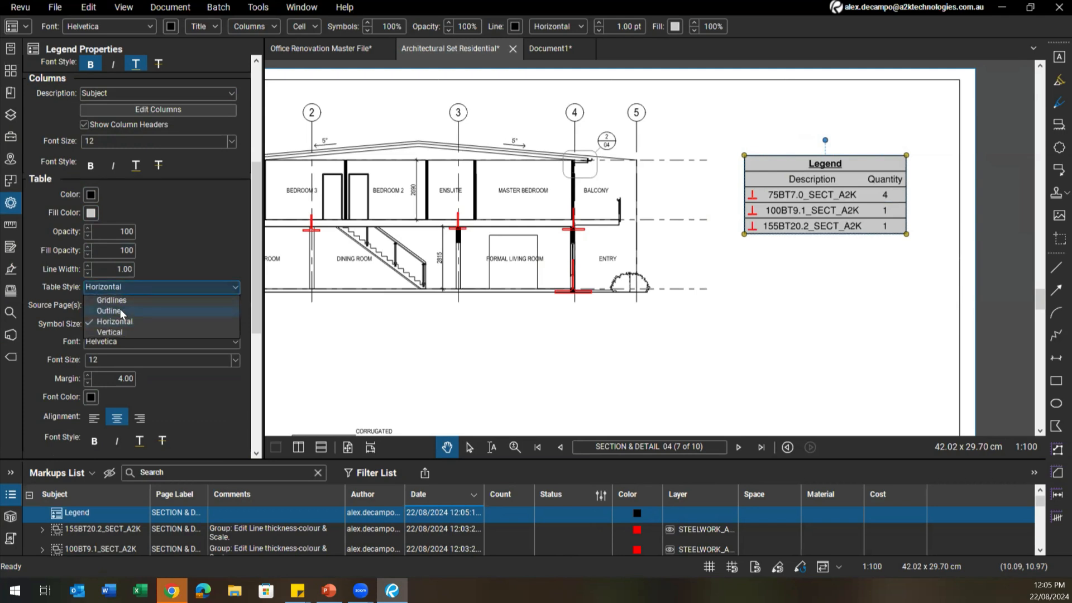
{"action": "left_click", "coordinate": [120, 308]}
{"action": "left_click", "coordinate": [122, 288]}
{"action": "left_click", "coordinate": [121, 299]}
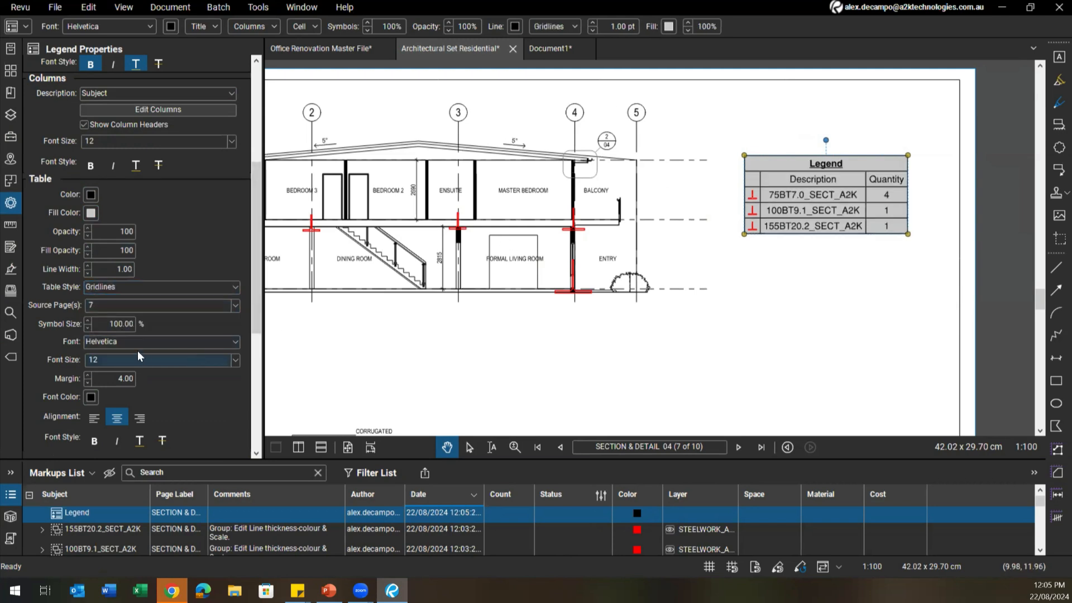
Enlarge the legend's symbol size to 270% and move the legend slightly closer to the section
{"action": "left_click", "coordinate": [88, 320]}
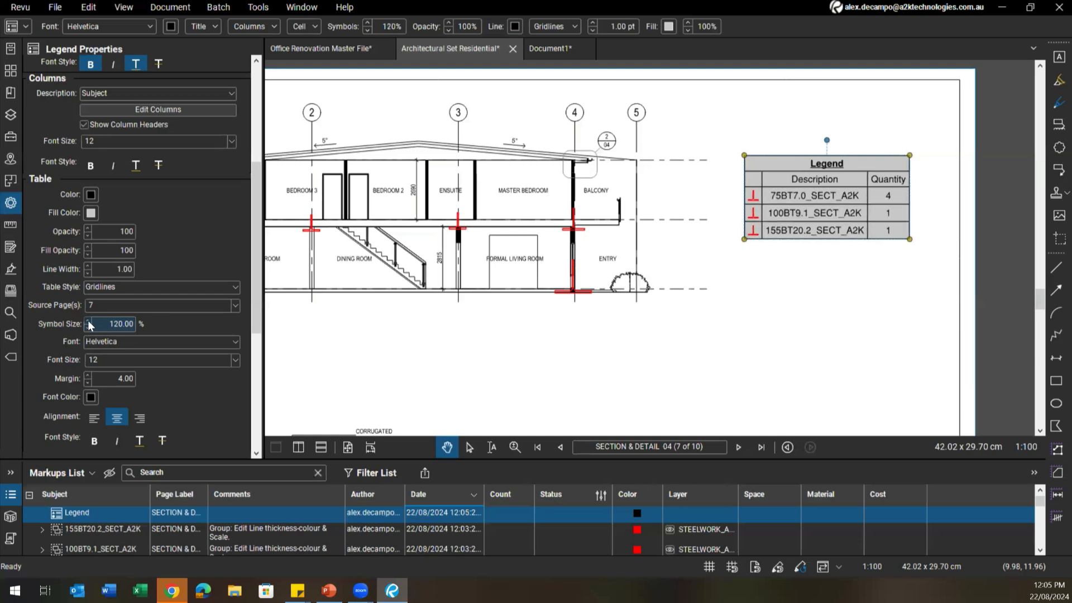
{"action": "left_click_drag", "start_coordinate": [478, 340], "coordinate": [578, 302]}
{"action": "left_click_drag", "start_coordinate": [900, 176], "coordinate": [878, 170]}
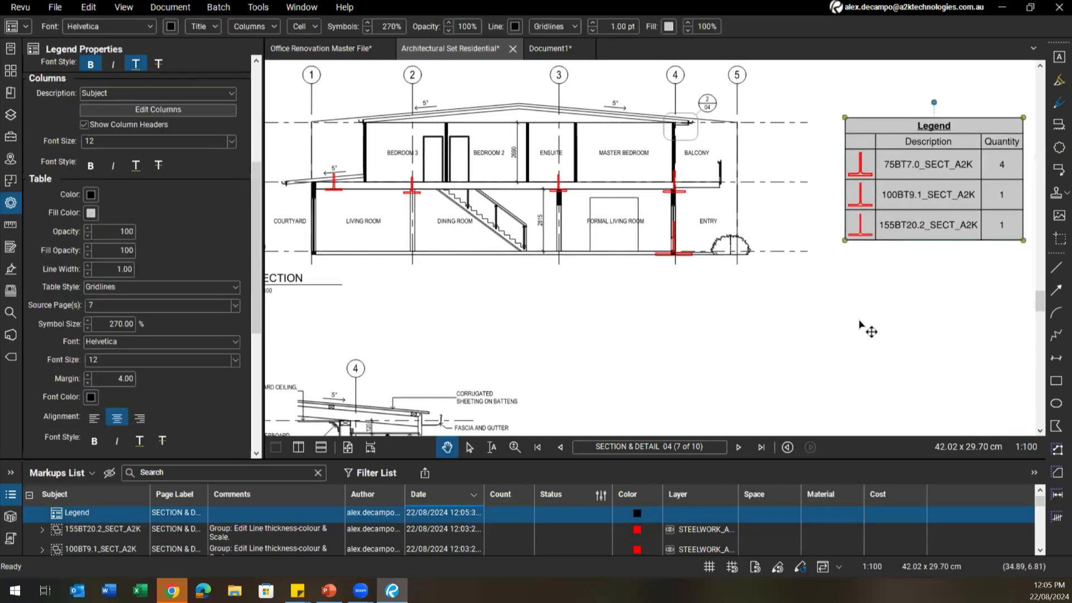
{"action": "left_click", "coordinate": [862, 323]}
{"action": "scroll", "coordinate": [849, 216], "scroll_direction": "down", "scroll_amount": 1}
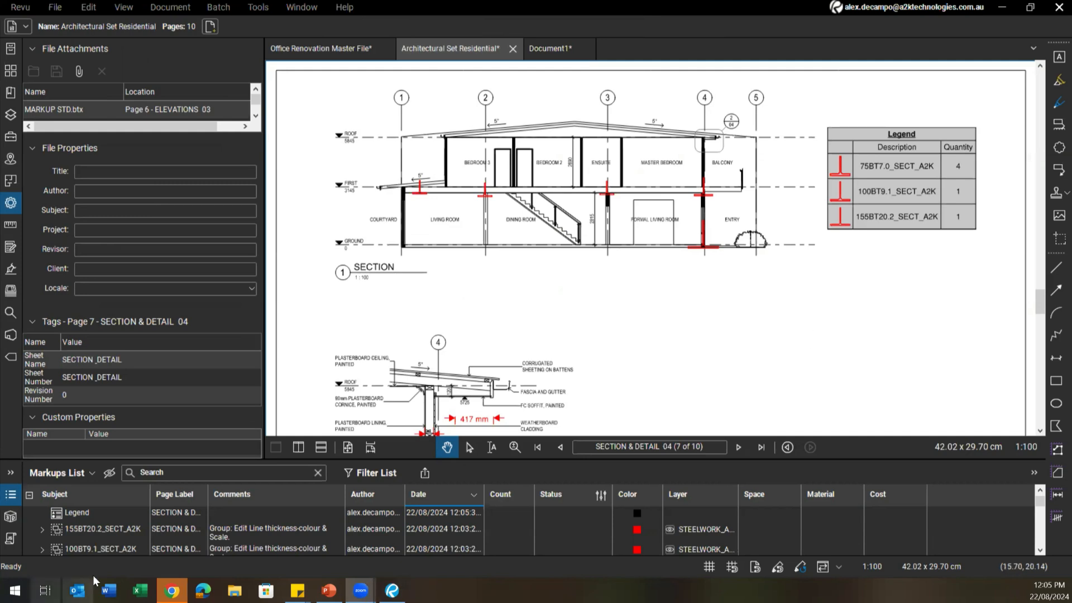
{"action": "left_click", "coordinate": [235, 589]}
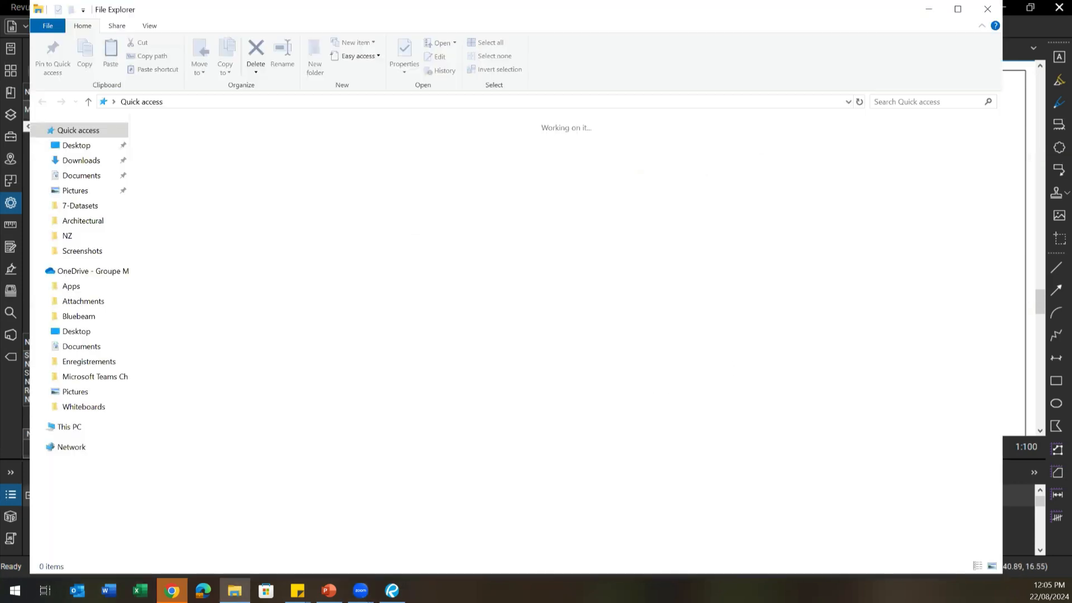
{"action": "left_click_drag", "start_coordinate": [549, 28], "coordinate": [549, 0]}
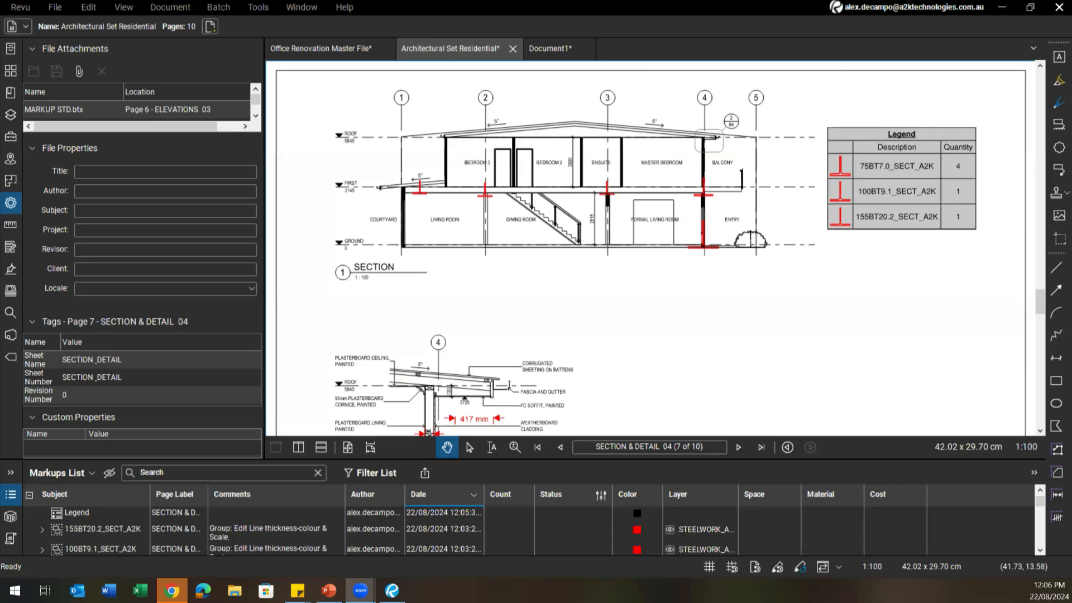
Add a text box reading "LOCKS" in the empty area below the section, right of the eaves detail
{"action": "scroll", "coordinate": [675, 306], "scroll_direction": "down", "scroll_amount": 2}
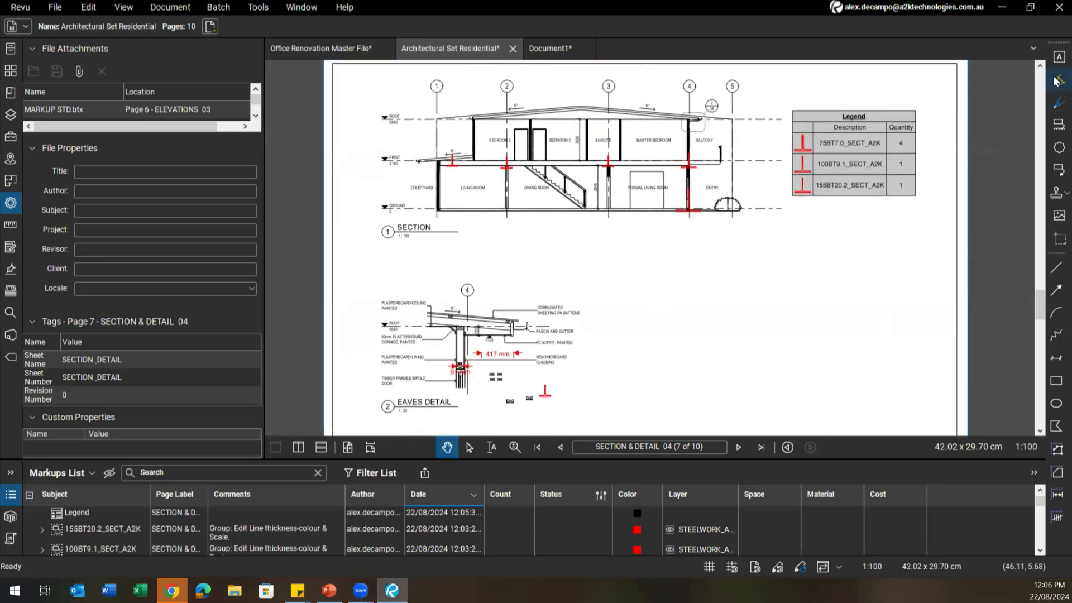
{"action": "left_click", "coordinate": [1058, 56]}
{"action": "left_click_drag", "start_coordinate": [682, 266], "coordinate": [748, 301]}
{"action": "type", "text": "LOCKS"}
{"action": "key", "text": "Escape"}
Lock the LOCKS text box below the section and reselect it to check that it is protected
{"action": "scroll", "coordinate": [706, 277], "scroll_direction": "up", "scroll_amount": 1}
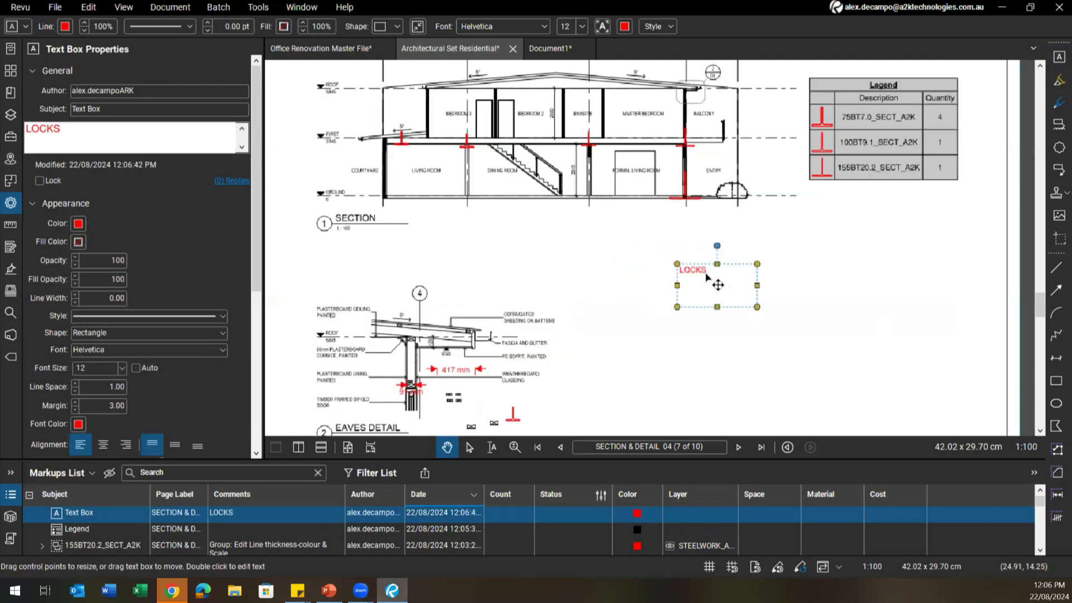
{"action": "scroll", "coordinate": [705, 273], "scroll_direction": "up", "scroll_amount": 1}
{"action": "right_click", "coordinate": [702, 277]}
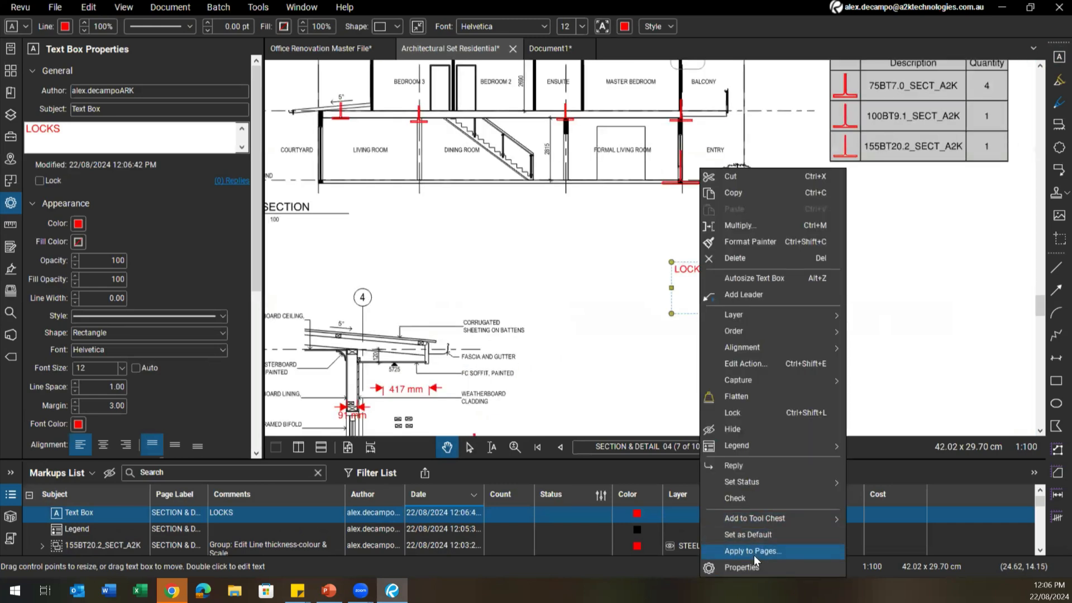
{"action": "left_click", "coordinate": [739, 414]}
{"action": "left_click", "coordinate": [654, 286]}
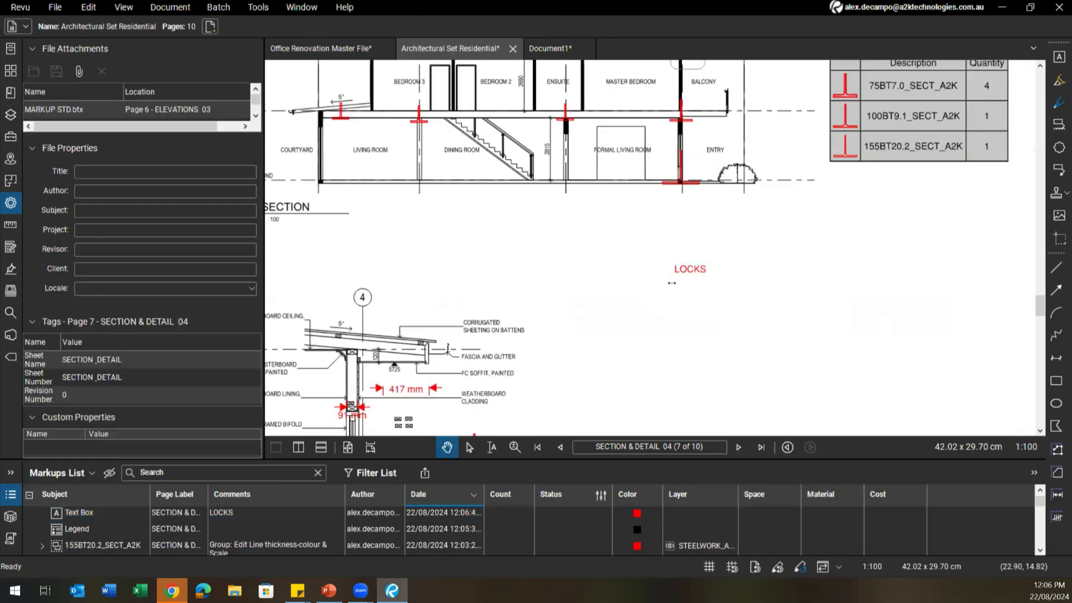
{"action": "left_click", "coordinate": [711, 282]}
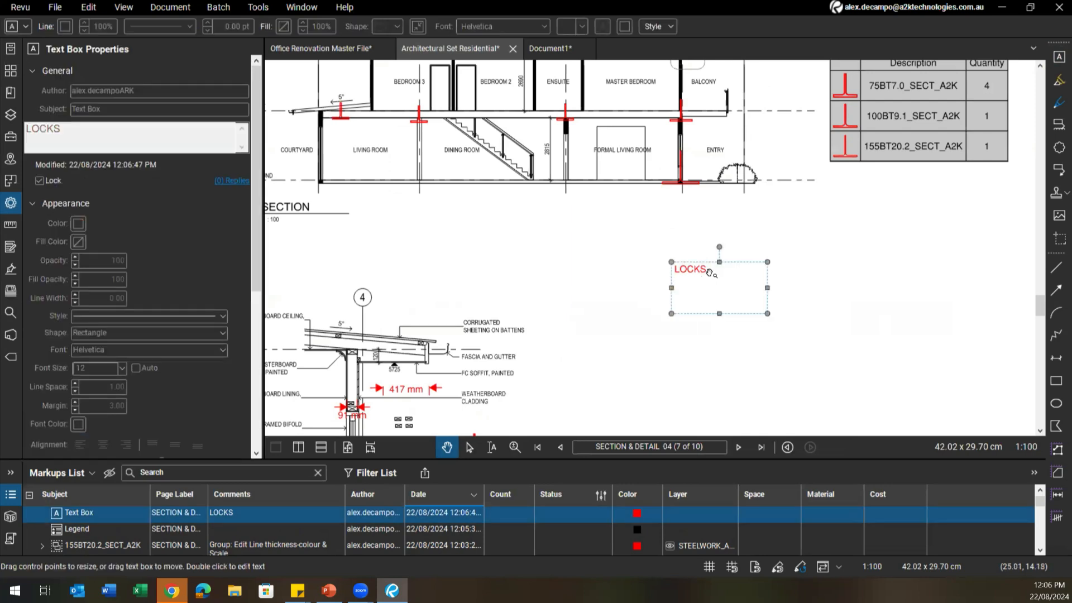
Unlock the LOCKS text box so that it can be moved and edited
{"action": "right_click", "coordinate": [698, 278]}
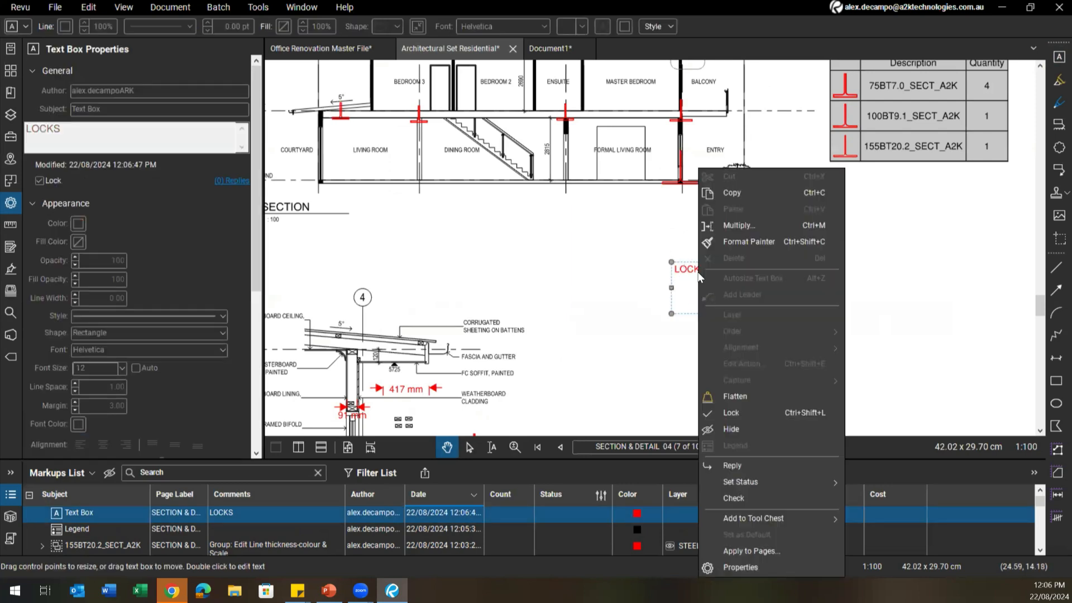
{"action": "right_click", "coordinate": [677, 271]}
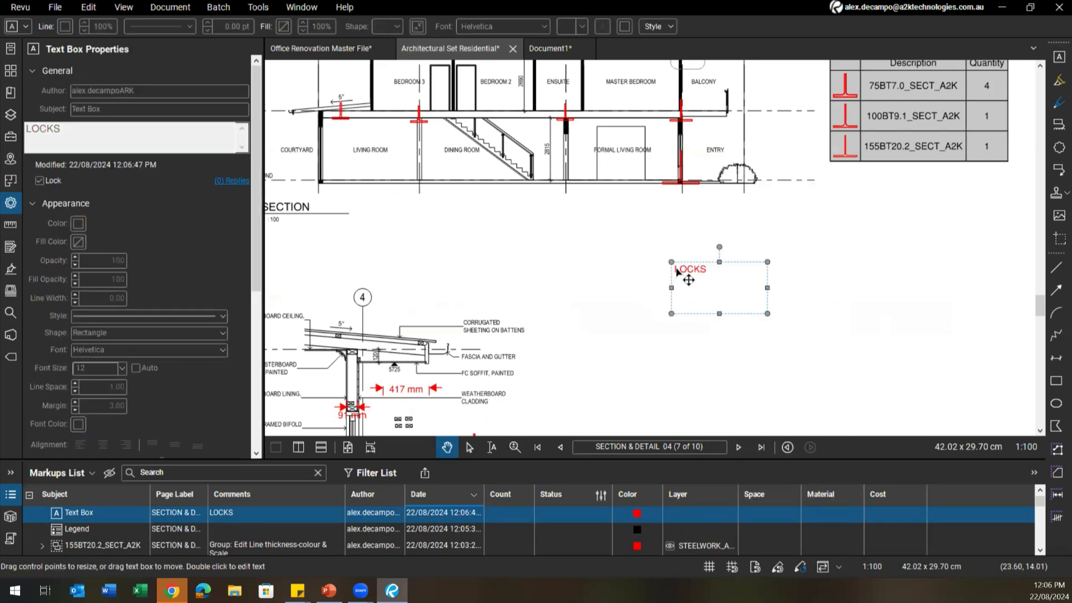
{"action": "left_click", "coordinate": [709, 413]}
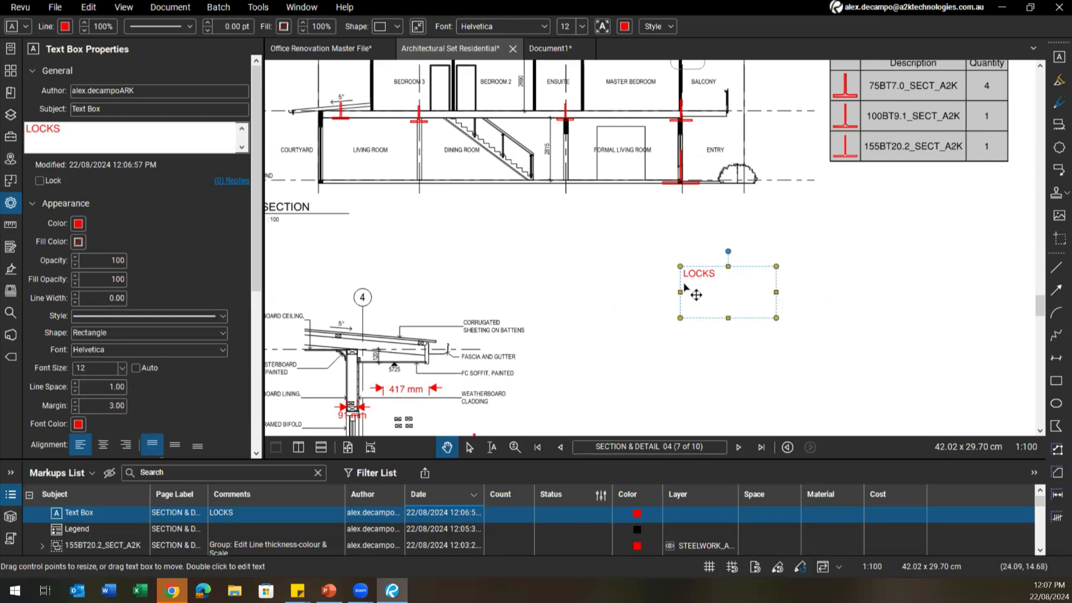
Cut the "CORRUGATED SHEETING ON BATTENS" label out of the eaves detail's PDF content and flatten it back into the page
{"action": "left_click_drag", "start_coordinate": [488, 325], "coordinate": [520, 316]}
{"action": "scroll", "coordinate": [520, 317], "scroll_direction": "up", "scroll_amount": 3}
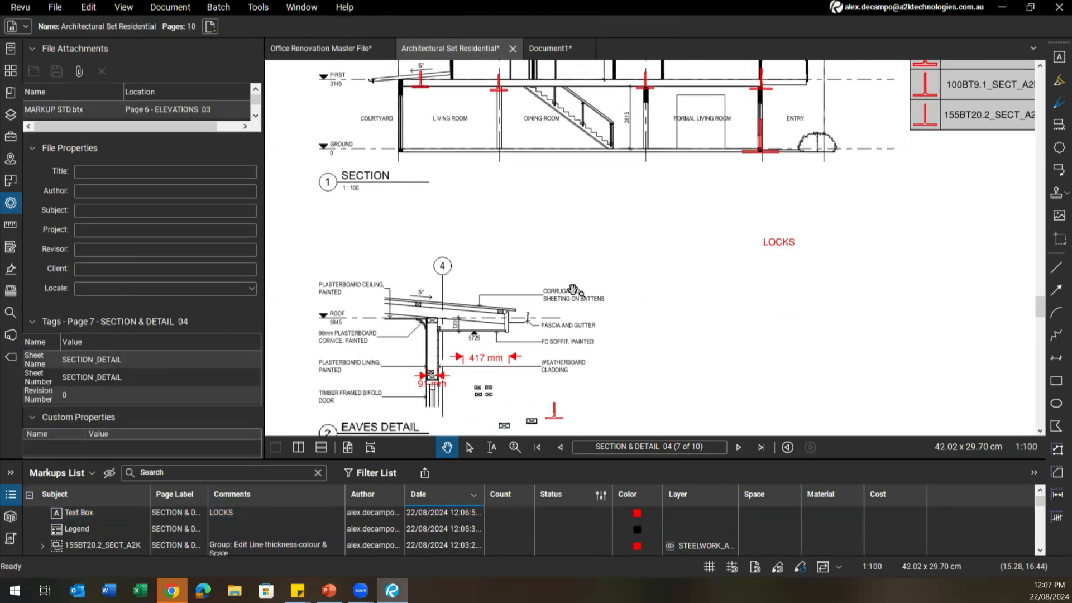
{"action": "left_click", "coordinate": [89, 8]}
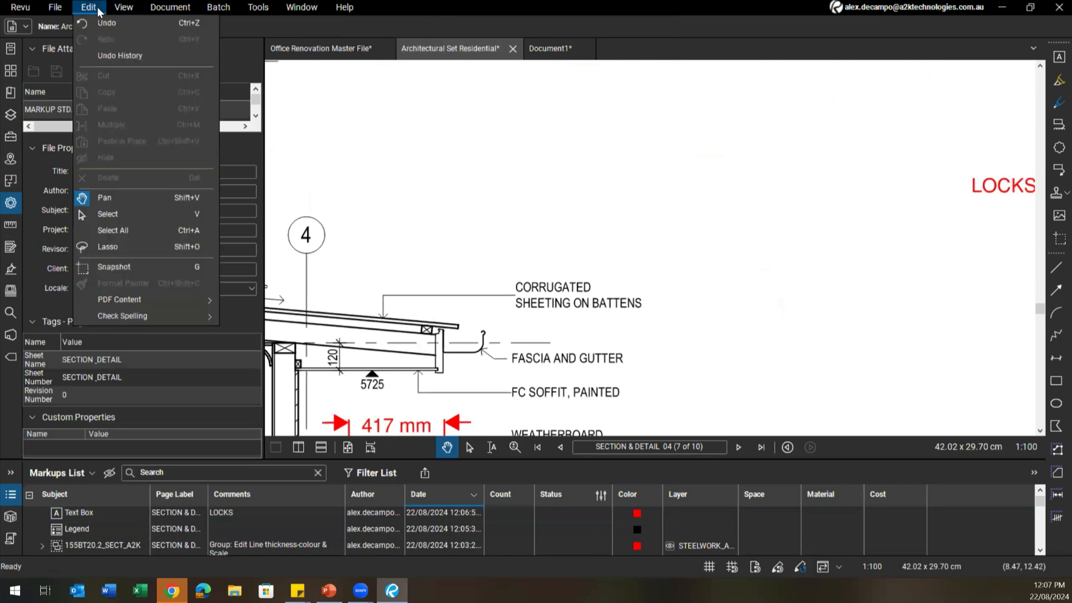
{"action": "mouse_move", "coordinate": [150, 301]}
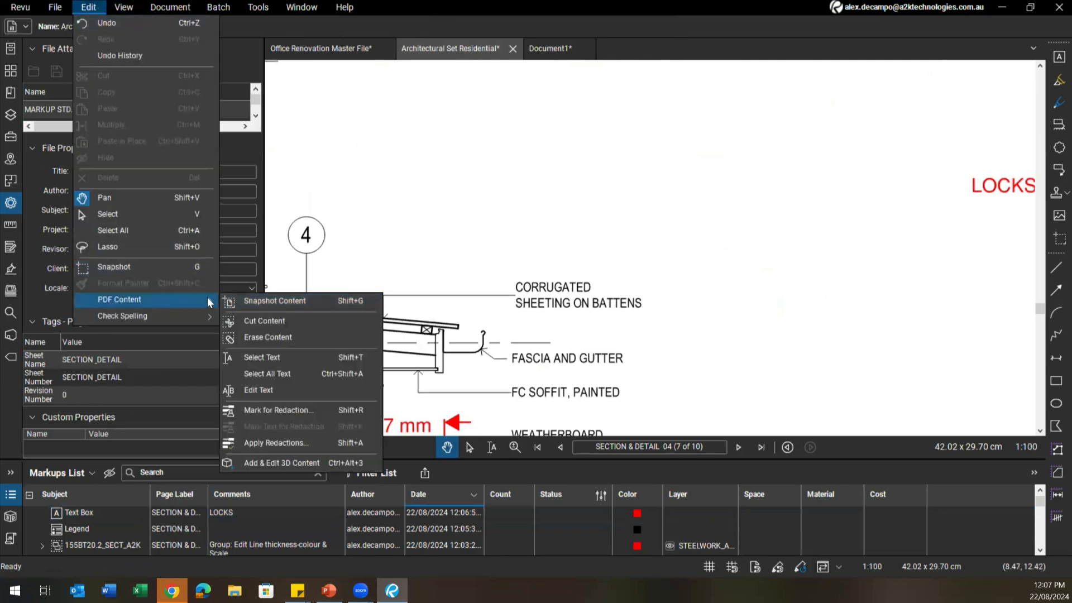
{"action": "left_click", "coordinate": [264, 321]}
{"action": "left_click_drag", "start_coordinate": [512, 276], "coordinate": [660, 310]}
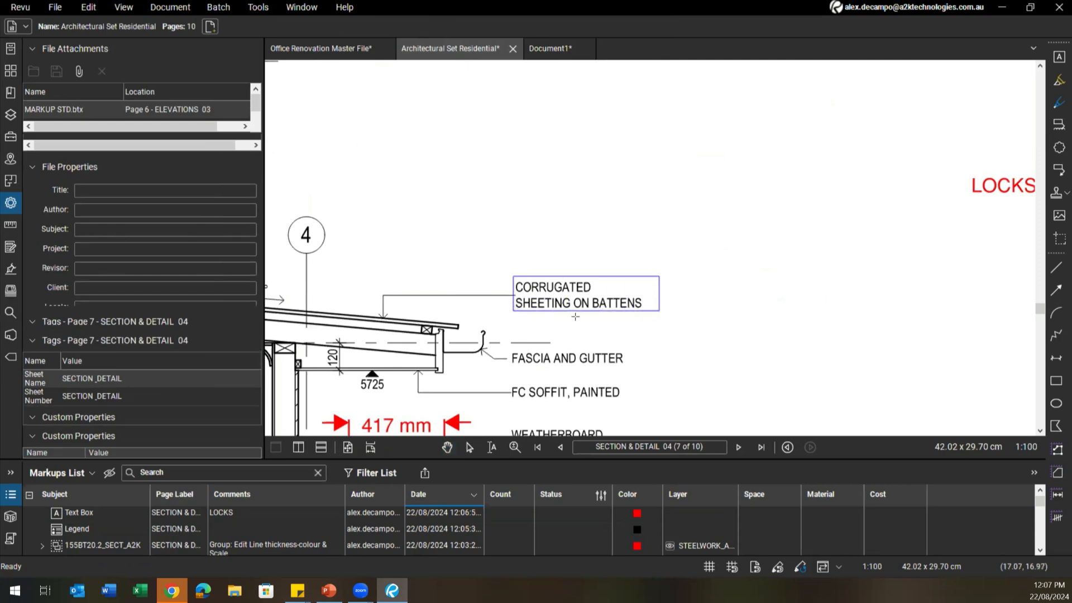
{"action": "right_click", "coordinate": [545, 296]}
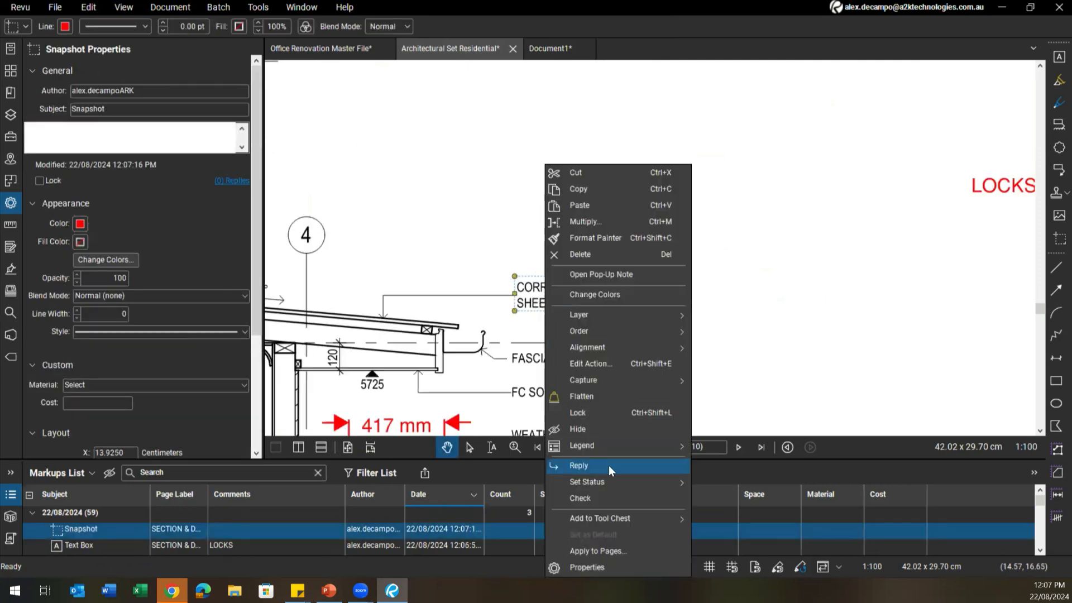
{"action": "left_click", "coordinate": [582, 397]}
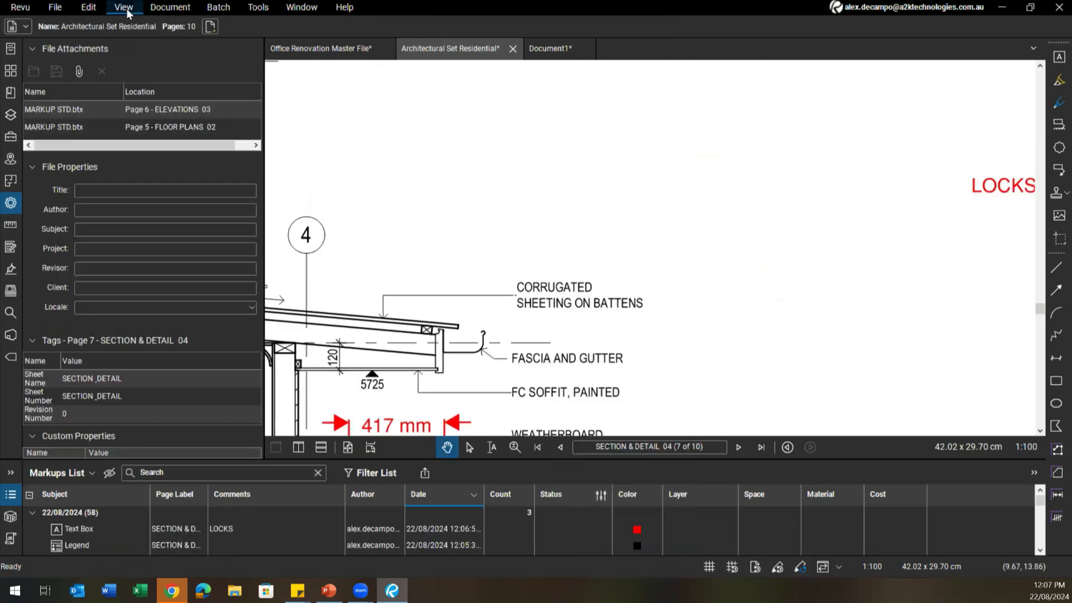
Try to edit the flattened "CORRUGATED SHEETING ON BATTENS" label as PDF text
{"action": "left_click", "coordinate": [88, 7]}
{"action": "mouse_move", "coordinate": [193, 304]}
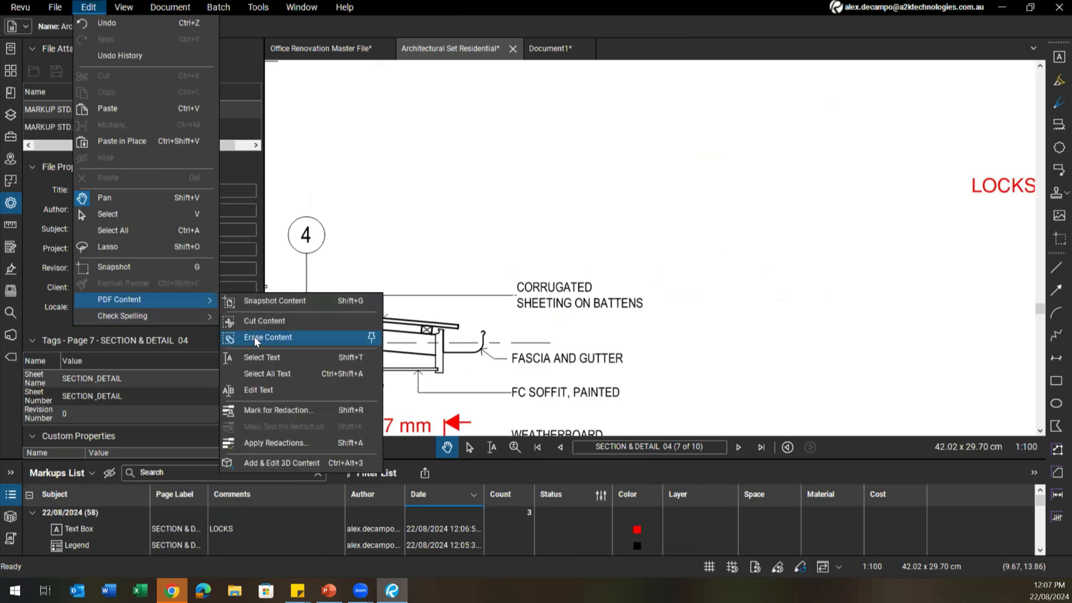
{"action": "left_click", "coordinate": [272, 391]}
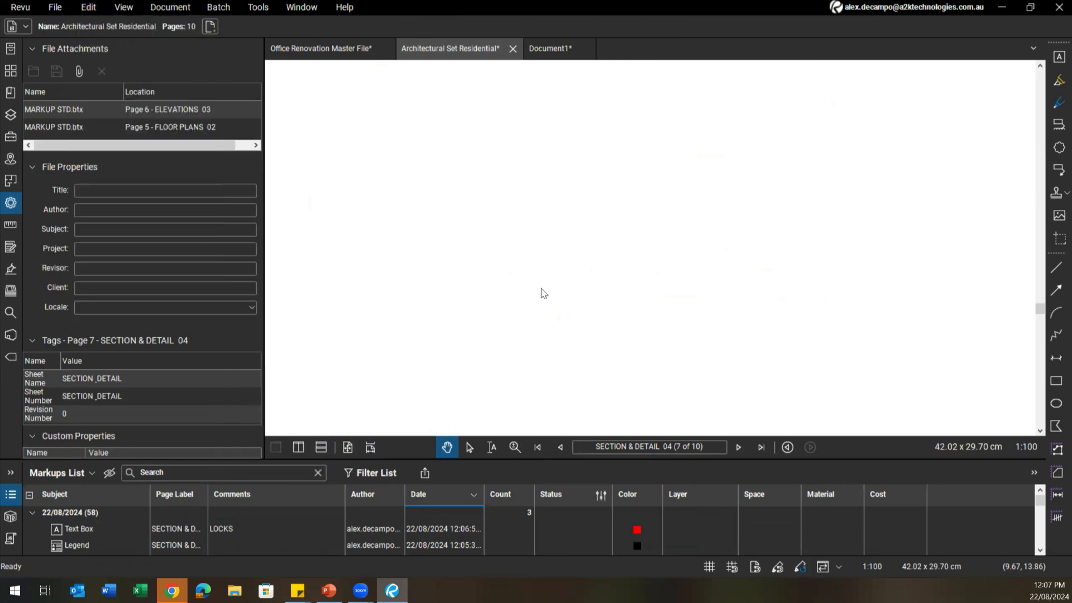
{"action": "left_click", "coordinate": [558, 303]}
{"action": "key", "text": "shift+Left"}
{"action": "key", "text": "shift+Left"}
{"action": "key", "text": "shift+Left"}
{"action": "key", "text": "shift+Left"}
{"action": "key", "text": "shift+Left"}
{"action": "key", "text": "Escape"}
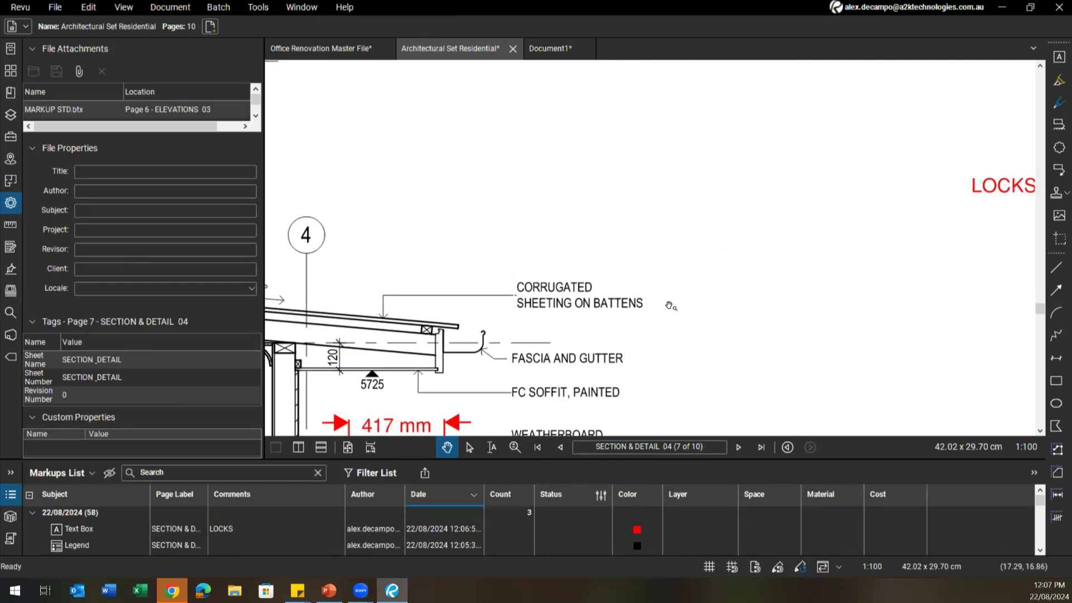
Show the document's signatures and lock the LOCKS text box below the section
{"action": "scroll", "coordinate": [659, 283], "scroll_direction": "down", "scroll_amount": 2}
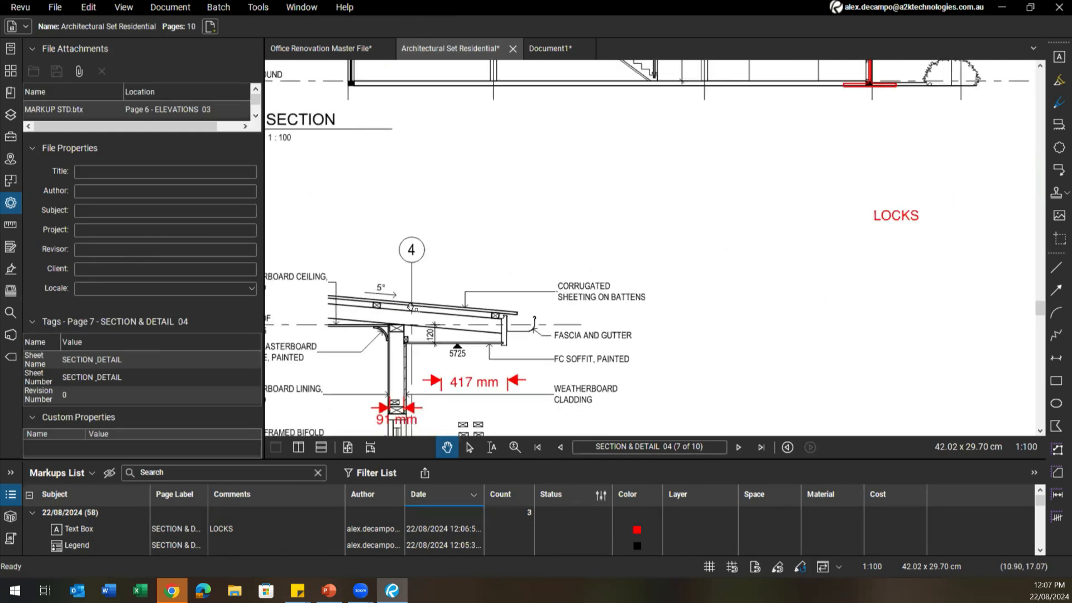
{"action": "left_click", "coordinate": [10, 268]}
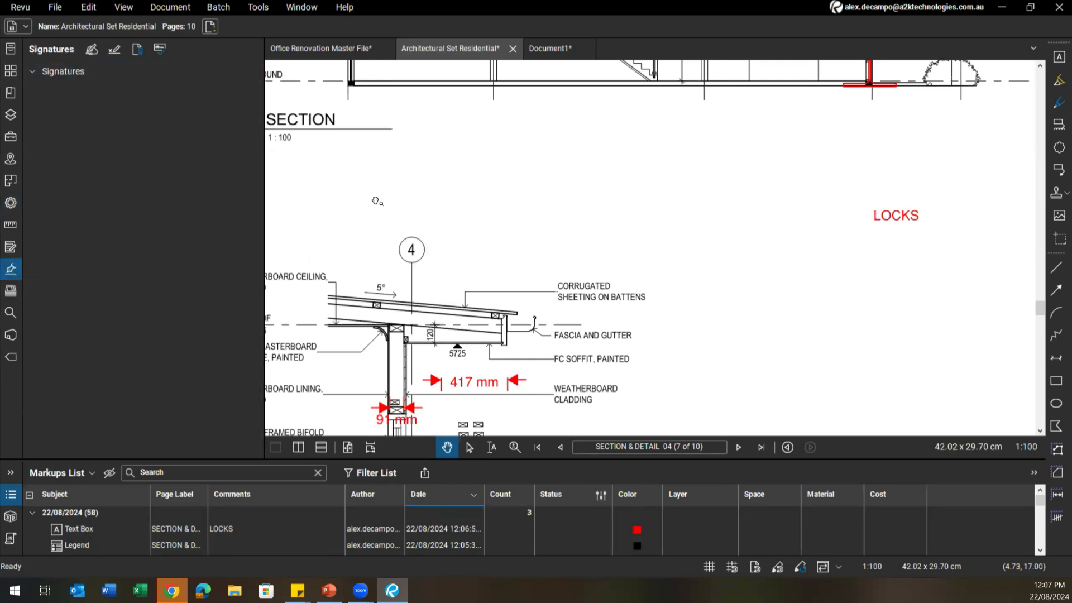
{"action": "scroll", "coordinate": [441, 223], "scroll_direction": "down", "scroll_amount": 2}
{"action": "scroll", "coordinate": [563, 279], "scroll_direction": "up", "scroll_amount": 1}
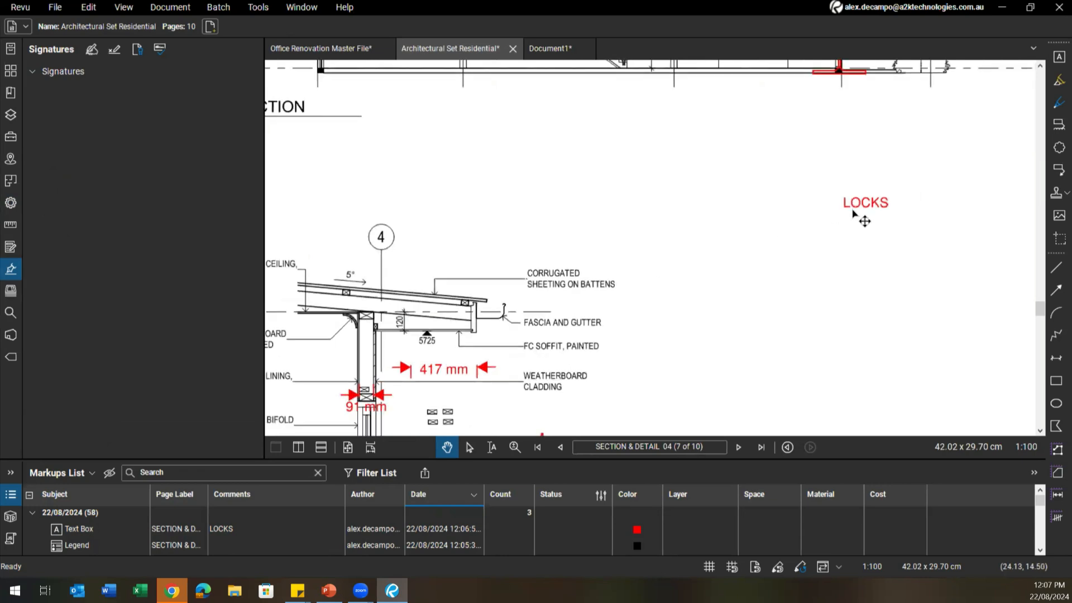
{"action": "left_click", "coordinate": [863, 218]}
{"action": "right_click", "coordinate": [863, 219]}
{"action": "left_click", "coordinate": [899, 412]}
{"action": "left_click", "coordinate": [532, 281]}
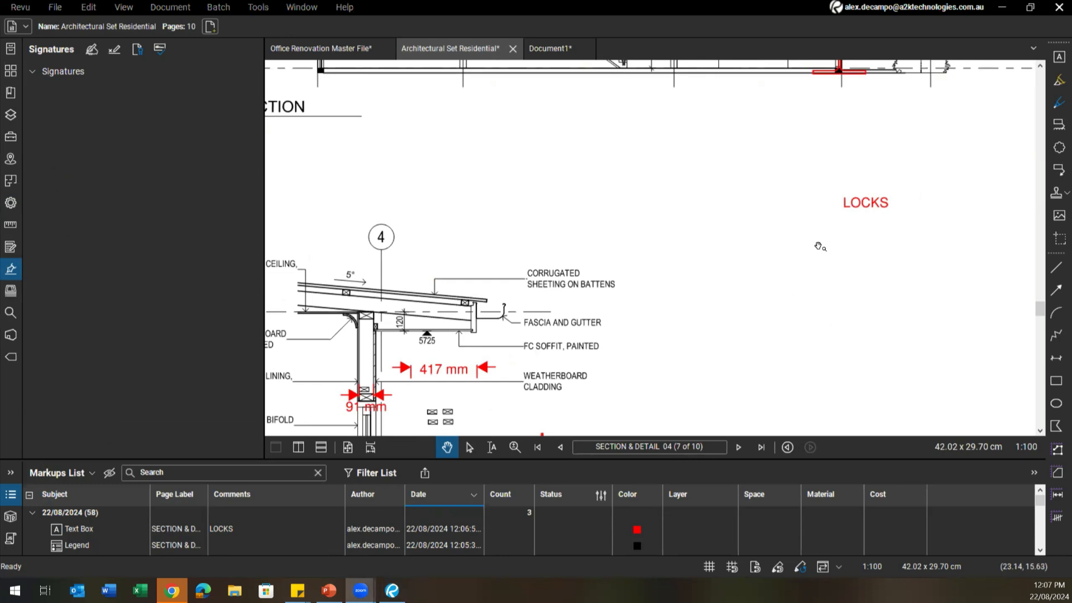
Add a text box reading "TEXT" in the empty area right of the LOCKS text
{"action": "scroll", "coordinate": [774, 294], "scroll_direction": "down", "scroll_amount": 4}
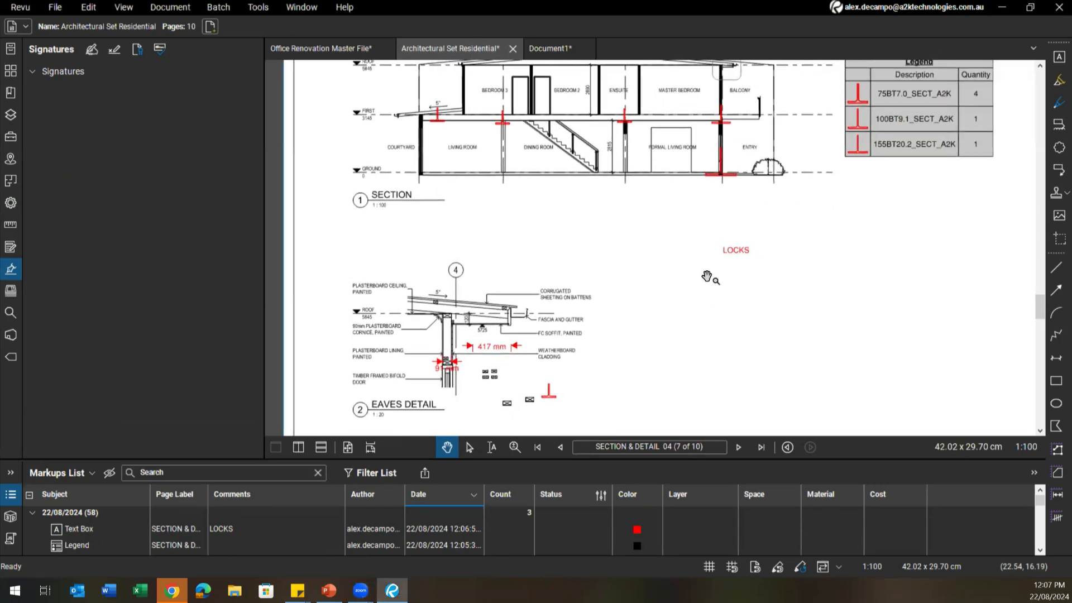
{"action": "left_click", "coordinate": [1056, 59]}
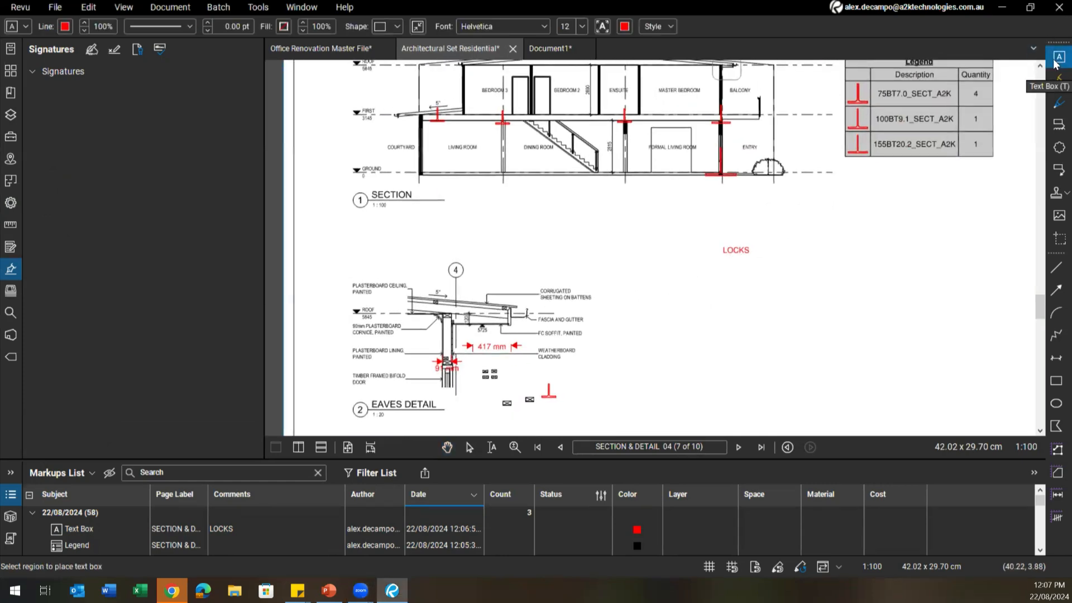
{"action": "left_click_drag", "start_coordinate": [797, 239], "coordinate": [927, 290]}
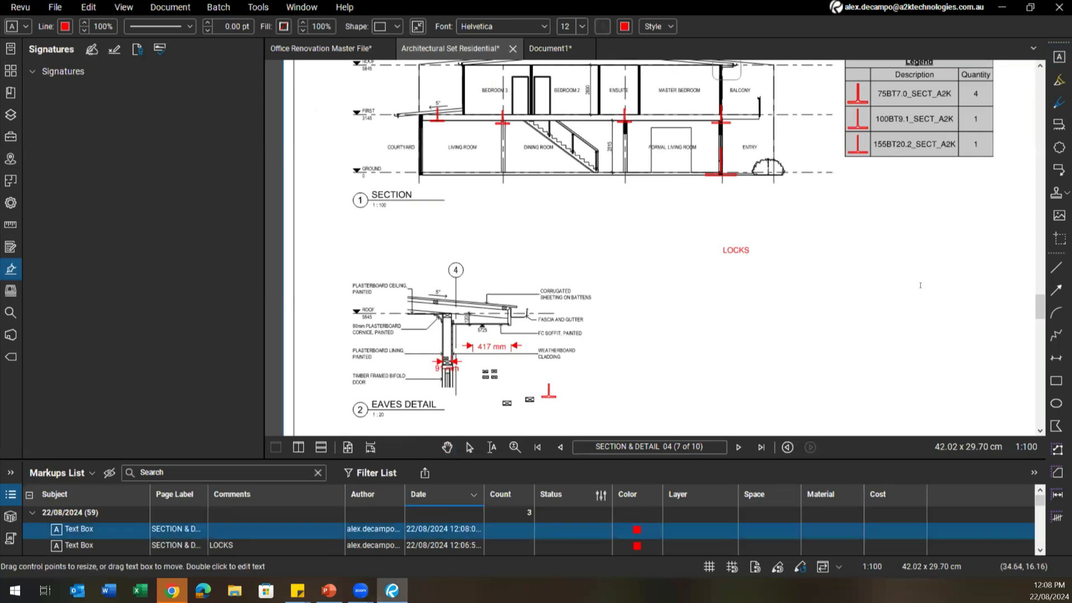
{"action": "type", "text": "TEXT"}
{"action": "key", "text": "Escape"}
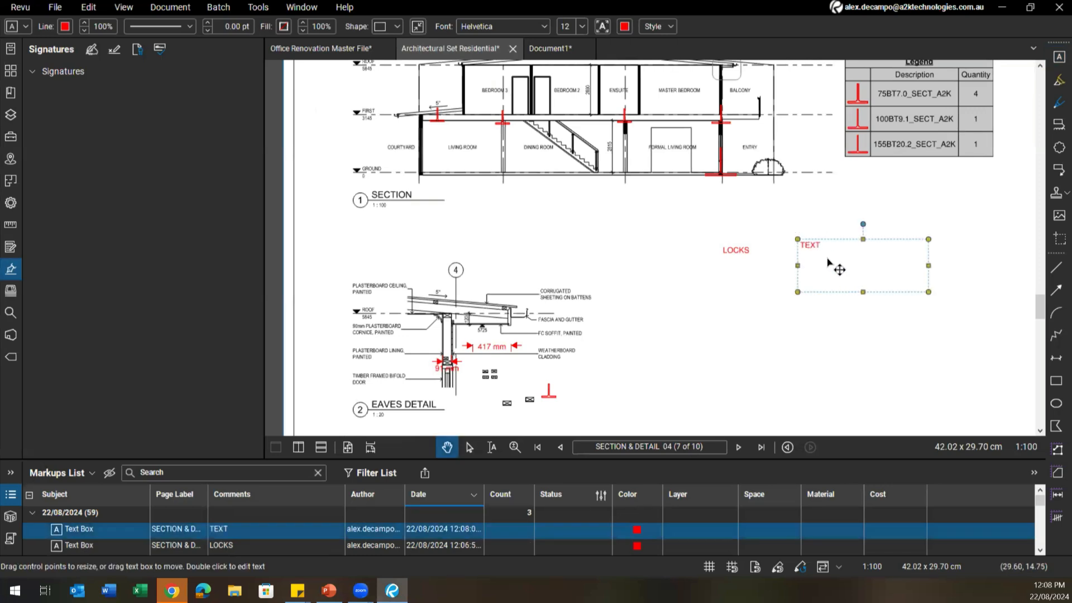
Show the TEXT box's properties and set its font to Adobe Hebrew
{"action": "left_click", "coordinate": [8, 204]}
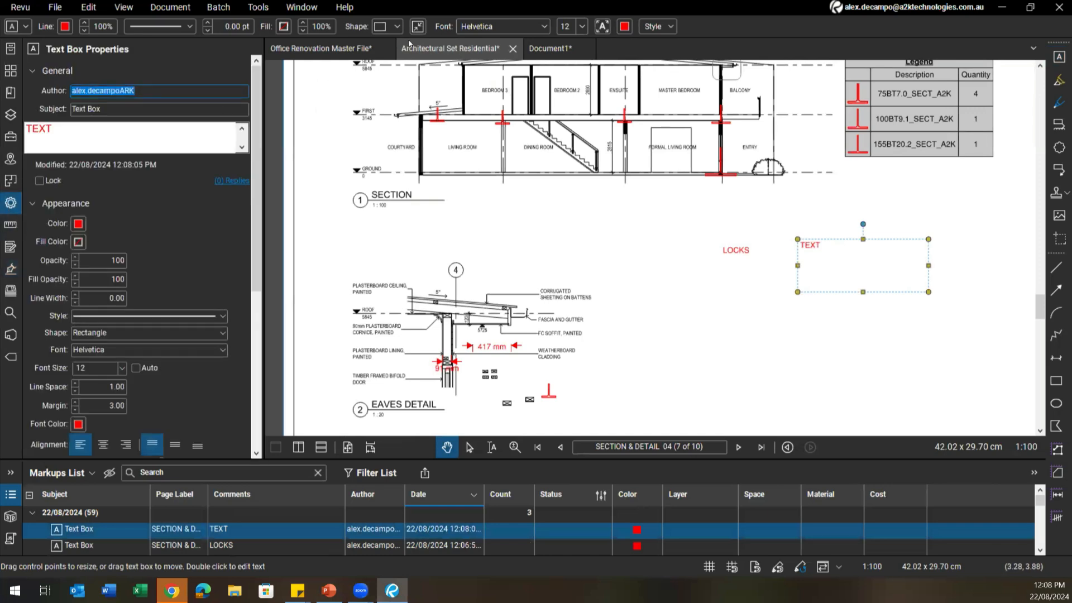
{"action": "left_click", "coordinate": [529, 30]}
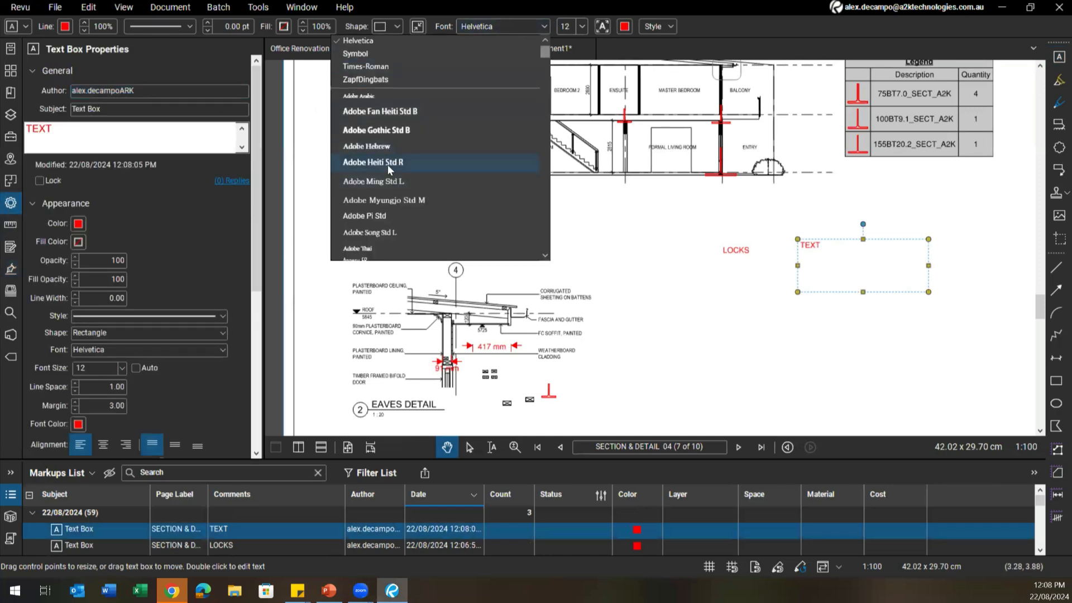
{"action": "left_click", "coordinate": [389, 146]}
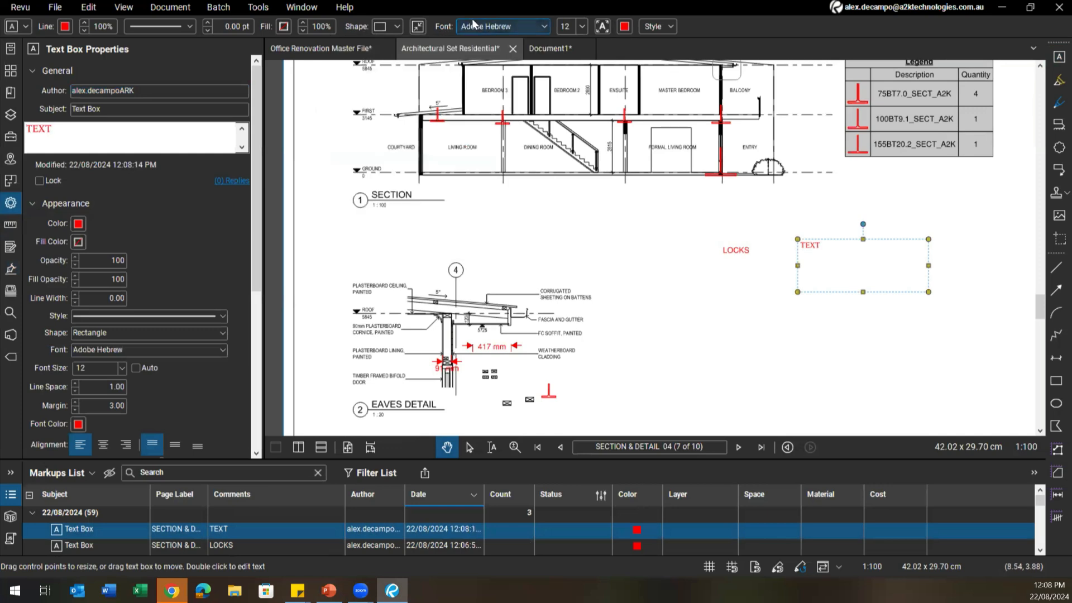
Delete the TEXT text box beside the LOCKS text
{"action": "scroll", "coordinate": [813, 252], "scroll_direction": "up", "scroll_amount": 2}
{"action": "right_click", "coordinate": [802, 244]}
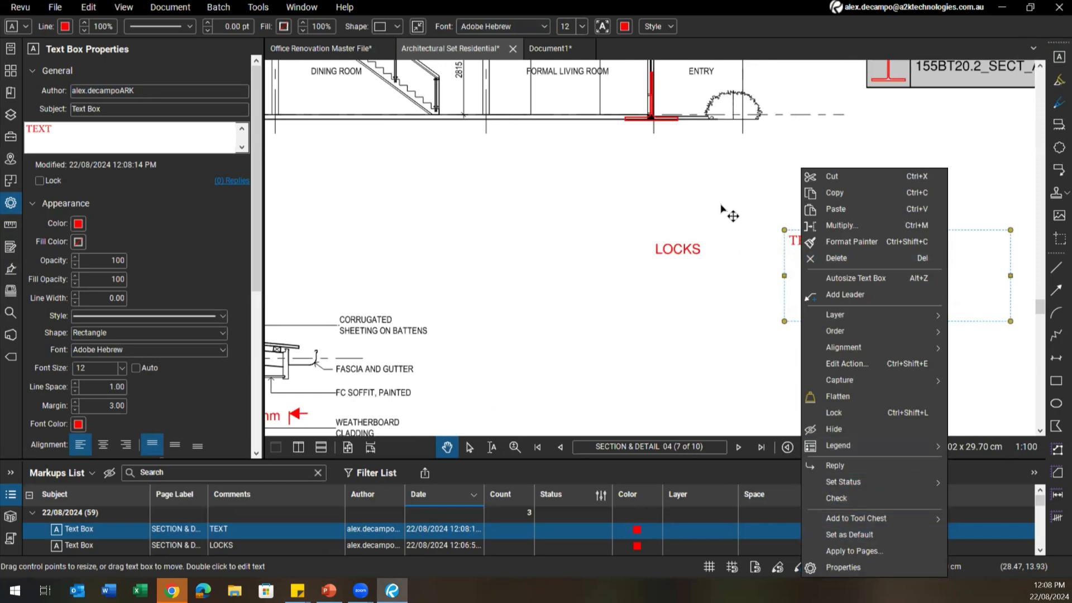
{"action": "left_click", "coordinate": [696, 321]}
{"action": "left_click", "coordinate": [817, 248]}
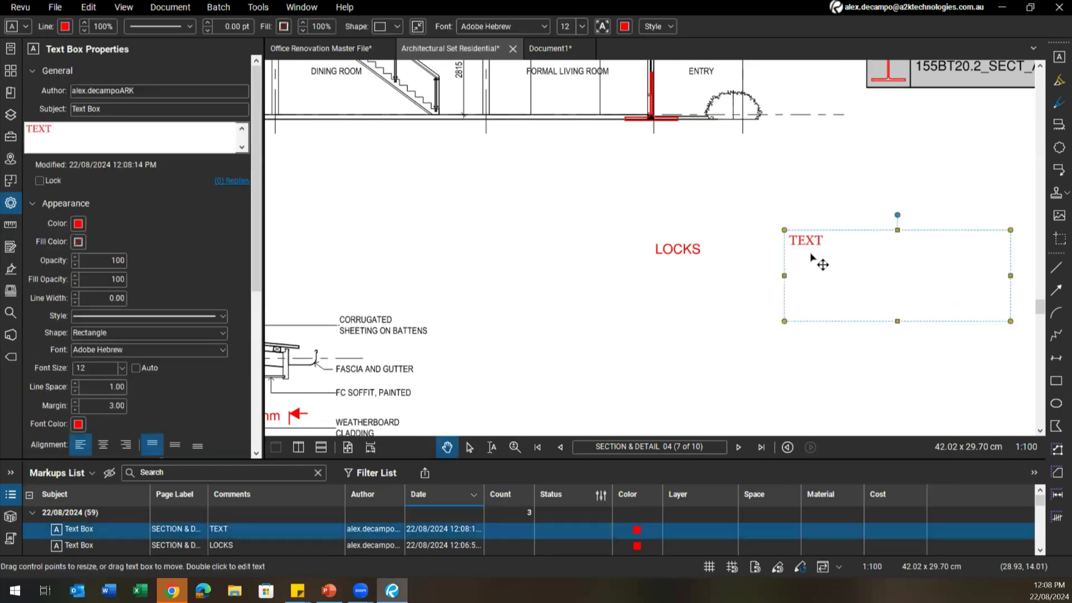
{"action": "key", "text": "Delete"}
Start editing the PDF's text content and select the FORMAL LIVING ROOM label in the section
{"action": "scroll", "coordinate": [679, 319], "scroll_direction": "down", "scroll_amount": 1}
{"action": "left_click_drag", "start_coordinate": [695, 320], "coordinate": [777, 315]}
{"action": "scroll", "coordinate": [751, 311], "scroll_direction": "down", "scroll_amount": 1}
{"action": "left_click_drag", "start_coordinate": [627, 252], "coordinate": [652, 322]}
{"action": "scroll", "coordinate": [706, 212], "scroll_direction": "up", "scroll_amount": 2}
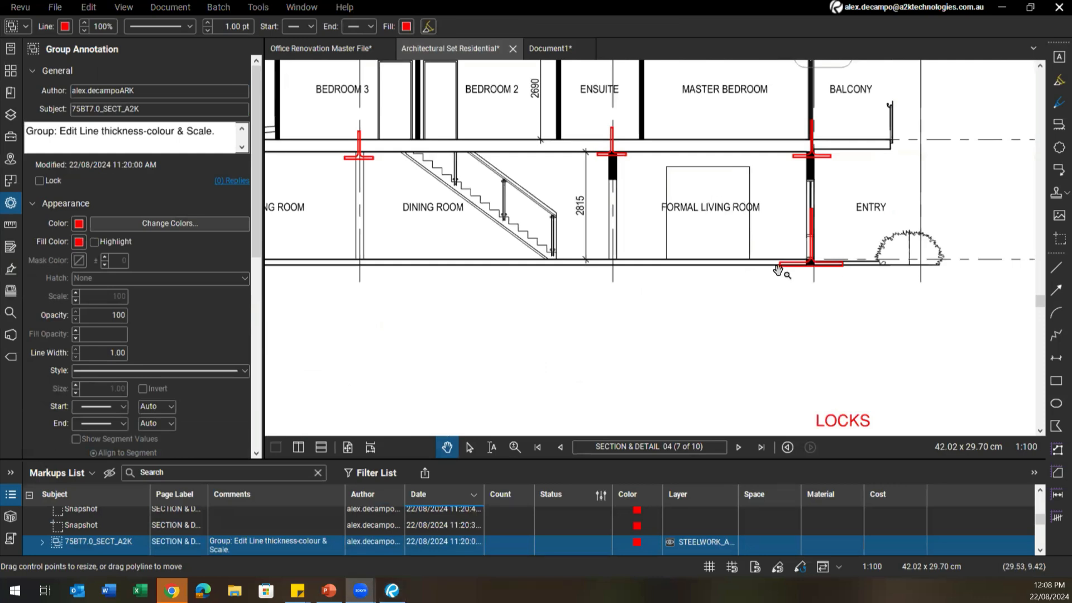
{"action": "key", "text": "Escape"}
{"action": "left_click", "coordinate": [89, 8]}
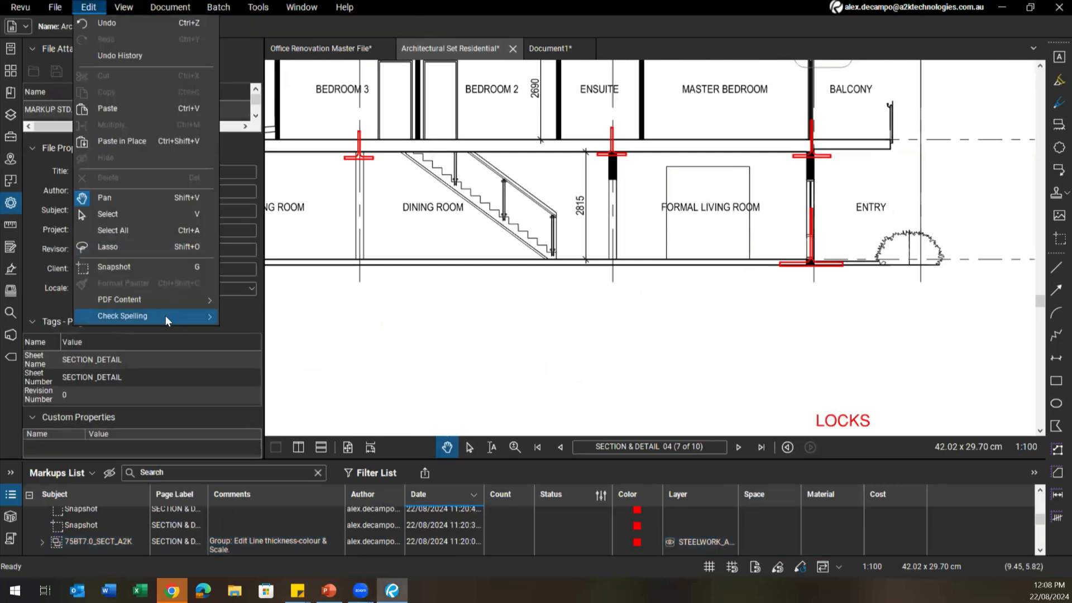
{"action": "mouse_move", "coordinate": [156, 304]}
{"action": "left_click", "coordinate": [260, 389]}
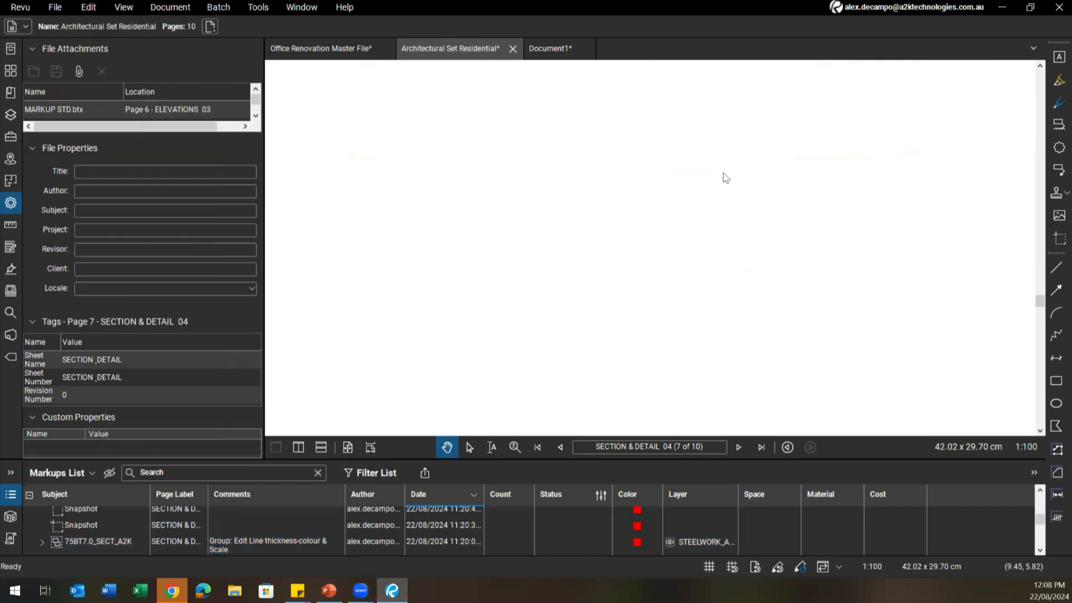
{"action": "left_click_drag", "start_coordinate": [760, 207], "coordinate": [651, 210]}
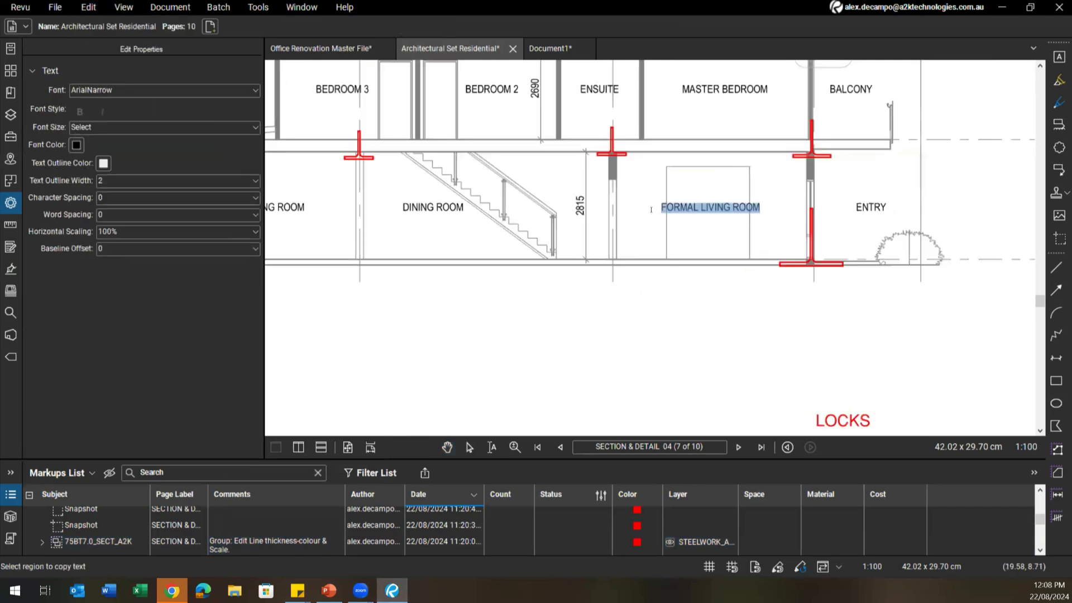
Show the fonts available for the FORMAL LIVING ROOM label and leave text editing without changing it
{"action": "scroll", "coordinate": [697, 257], "scroll_direction": "up", "scroll_amount": 2}
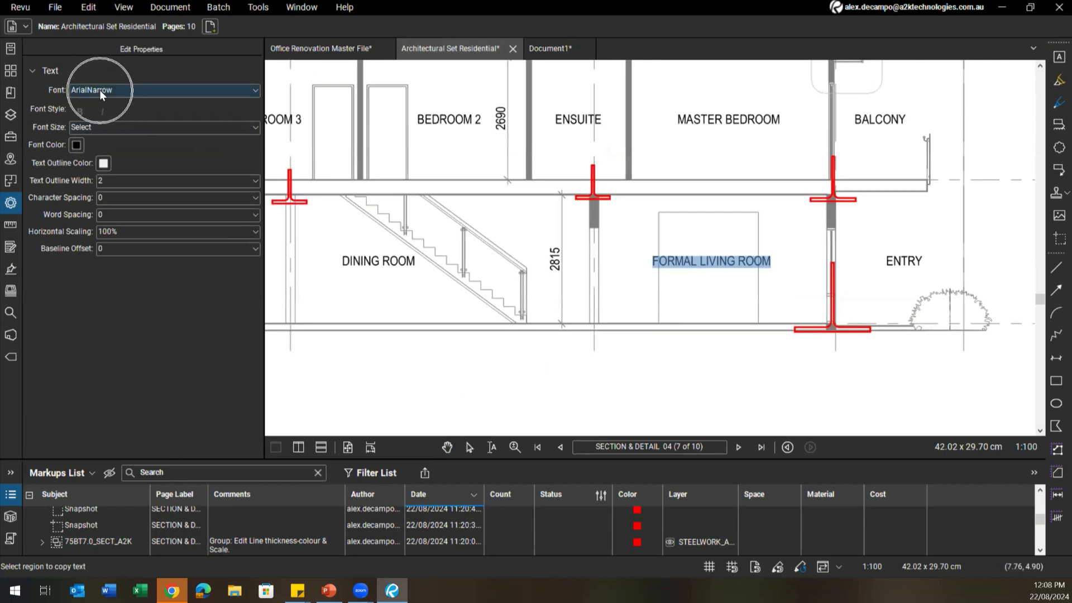
{"action": "left_click", "coordinate": [131, 90]}
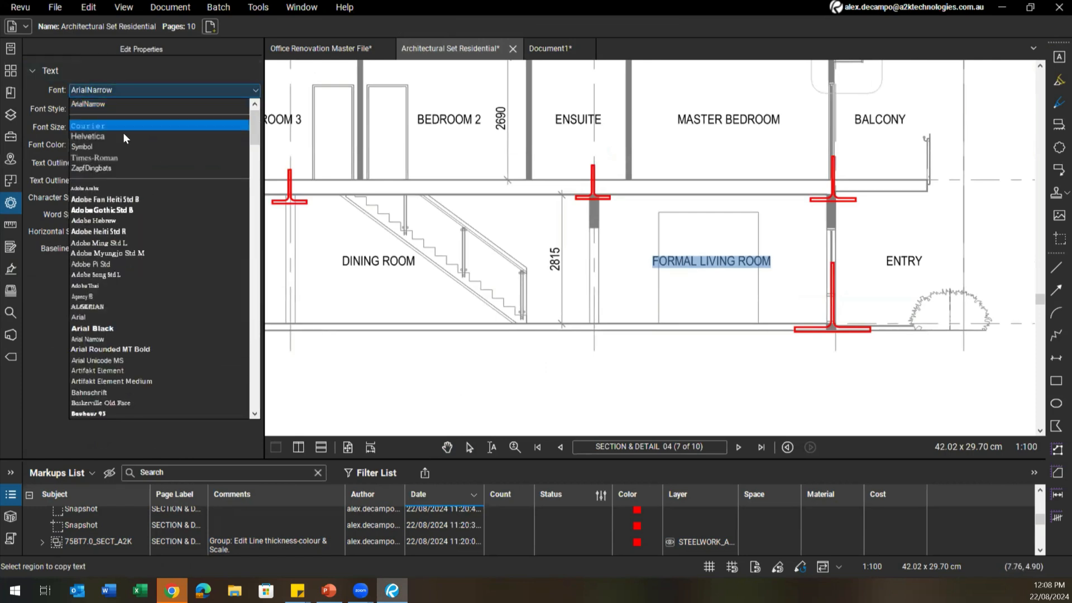
{"action": "left_click", "coordinate": [111, 89]}
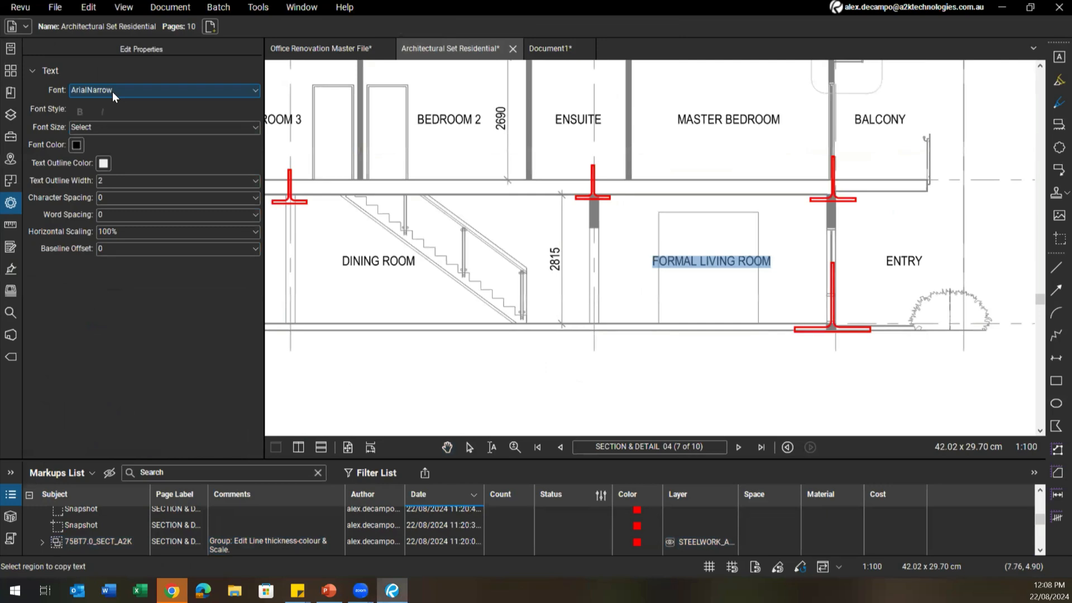
{"action": "left_click", "coordinate": [605, 368]}
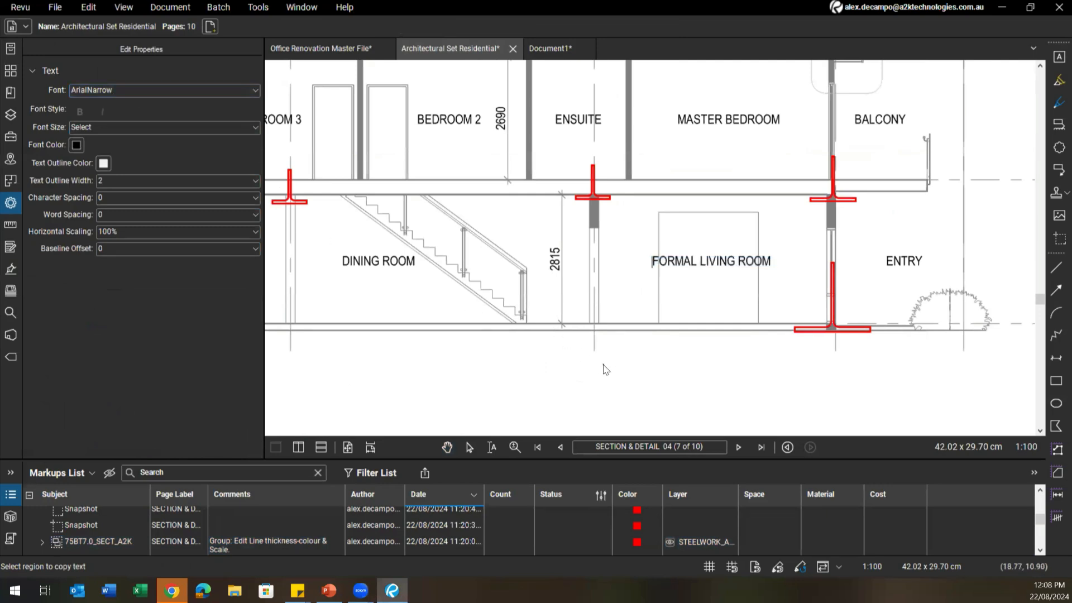
{"action": "key", "text": "Escape"}
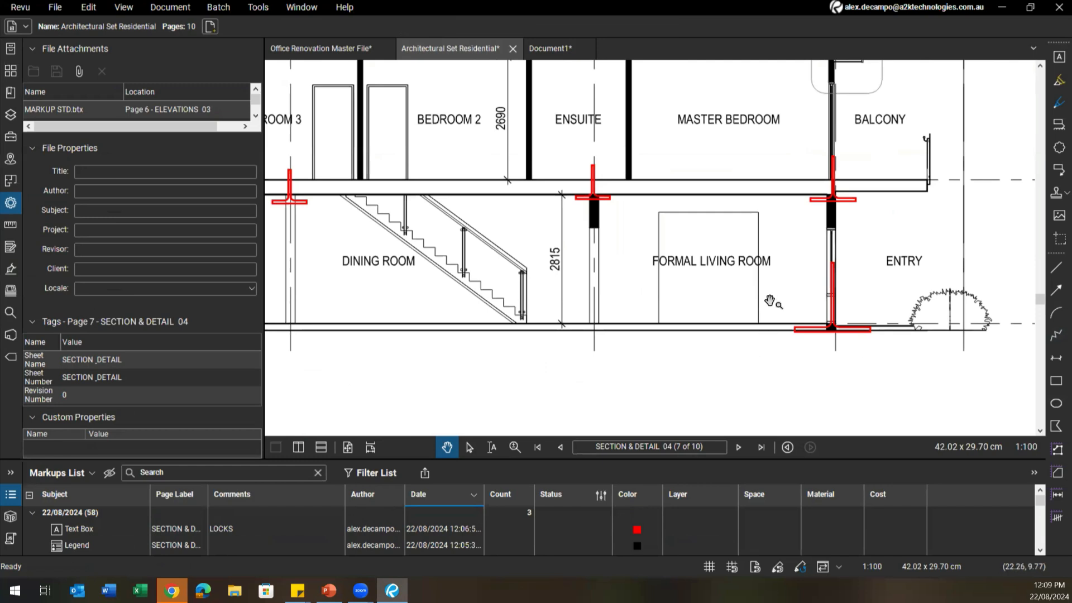
Move the 75BT7.0 steel symbol from gridline 3 to the empty area below the section, beside the LOCKS text
{"action": "scroll", "coordinate": [823, 334], "scroll_direction": "down", "scroll_amount": 5}
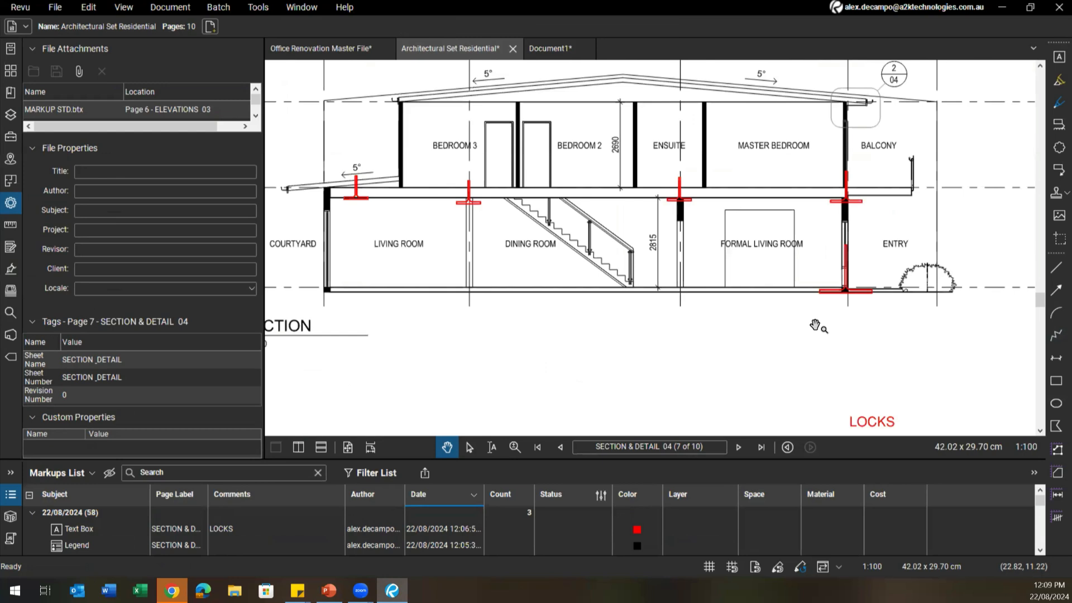
{"action": "left_click", "coordinate": [687, 199]}
{"action": "scroll", "coordinate": [679, 305], "scroll_direction": "down", "scroll_amount": 1}
{"action": "mouse_move", "coordinate": [695, 402]}
{"action": "left_mouse_down"}
{"action": "mouse_move", "coordinate": [630, 227]}
{"action": "mouse_move", "coordinate": [647, 319]}
{"action": "left_mouse_up"}
{"action": "left_click", "coordinate": [648, 318]}
{"action": "mouse_move", "coordinate": [622, 113]}
{"action": "left_mouse_down"}
{"action": "mouse_move", "coordinate": [654, 312]}
{"action": "mouse_move", "coordinate": [665, 297]}
{"action": "left_mouse_up"}
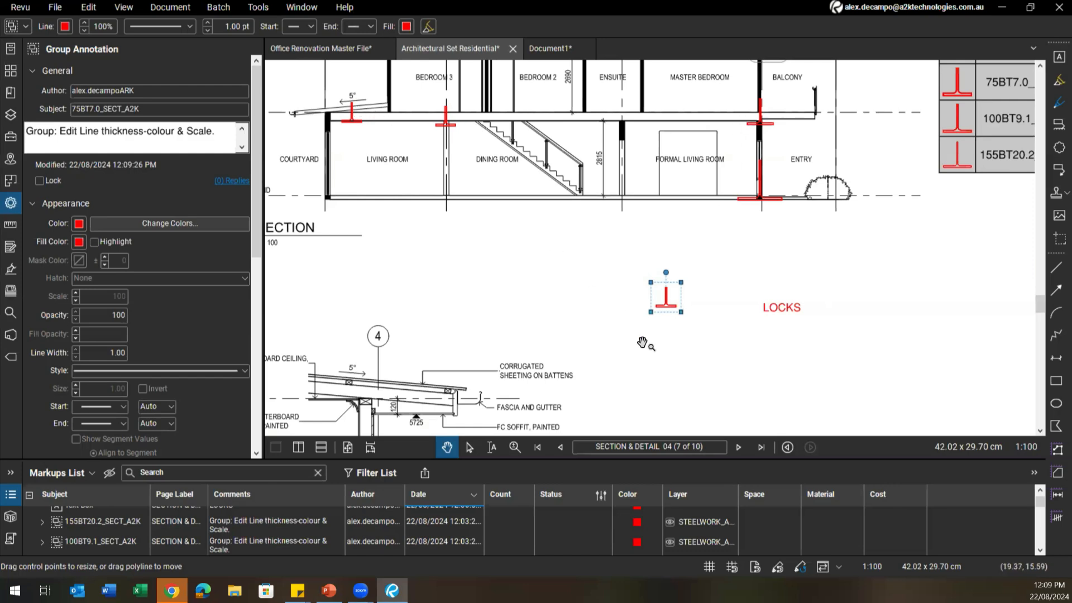
{"action": "left_click", "coordinate": [635, 304]}
{"action": "mouse_move", "coordinate": [663, 307]}
{"action": "left_mouse_down"}
{"action": "mouse_move", "coordinate": [648, 289]}
{"action": "mouse_move", "coordinate": [674, 299]}
{"action": "left_mouse_up"}
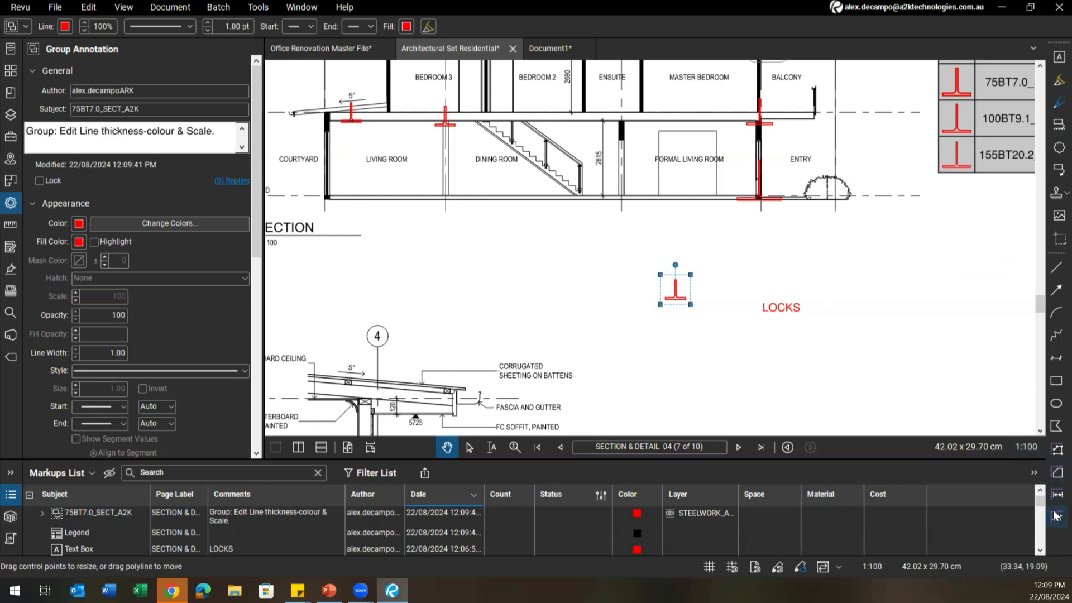
Draw a horizontal length measurement about 3,637 mm long in the empty area to the right of the LOCKS text
{"action": "left_click", "coordinate": [1056, 494]}
{"action": "left_click_drag", "start_coordinate": [728, 304], "coordinate": [823, 306]}
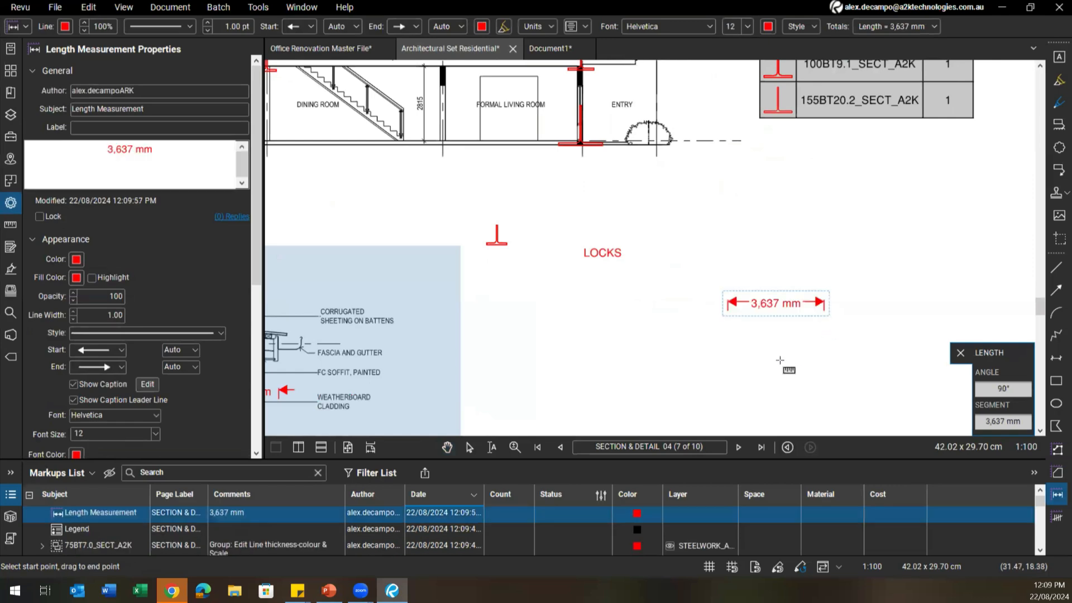
{"action": "key", "text": "Escape"}
{"action": "left_click", "coordinate": [761, 306]}
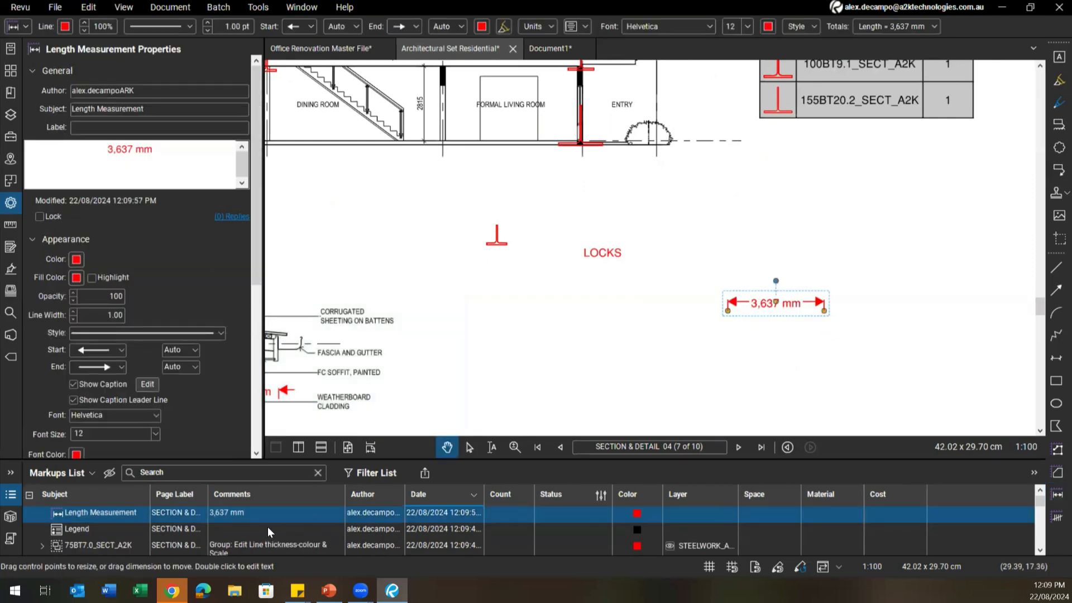
Add the Measurement column to the list of markups
{"action": "left_click", "coordinate": [88, 472]}
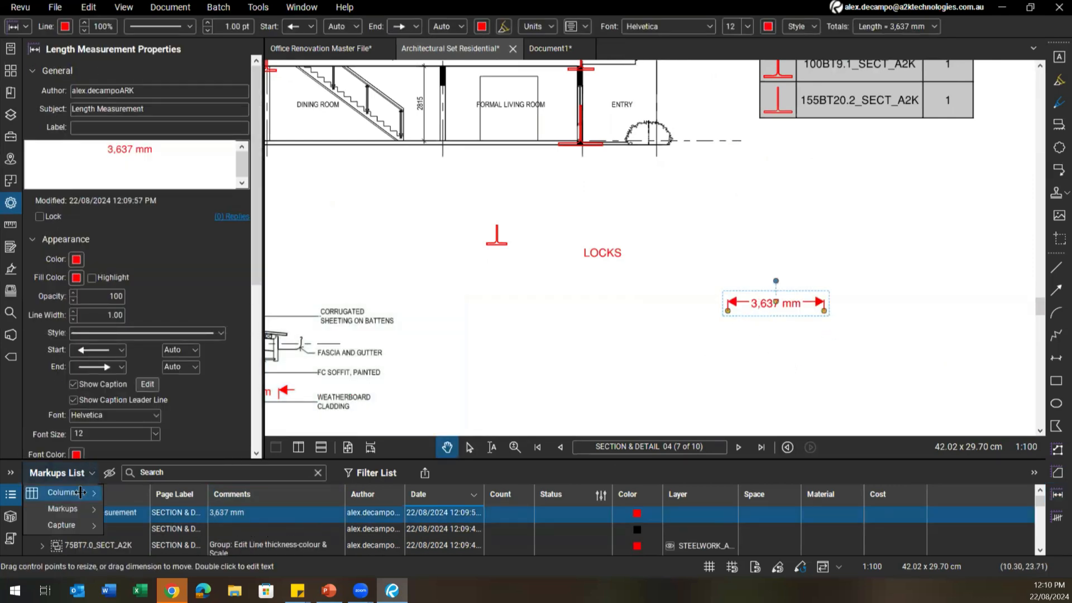
{"action": "mouse_move", "coordinate": [66, 492]}
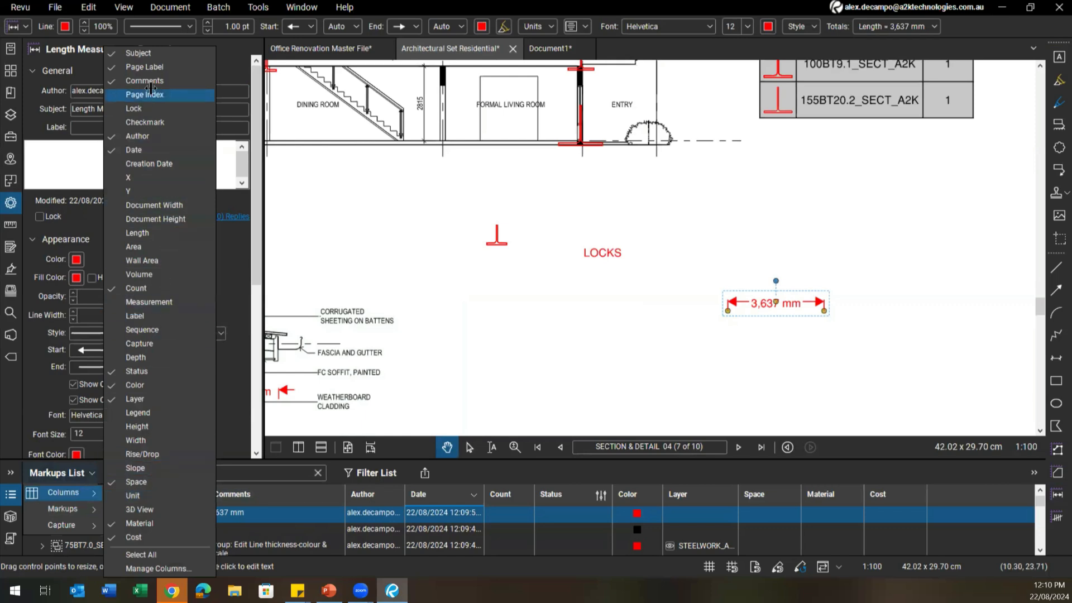
{"action": "left_click", "coordinate": [160, 304]}
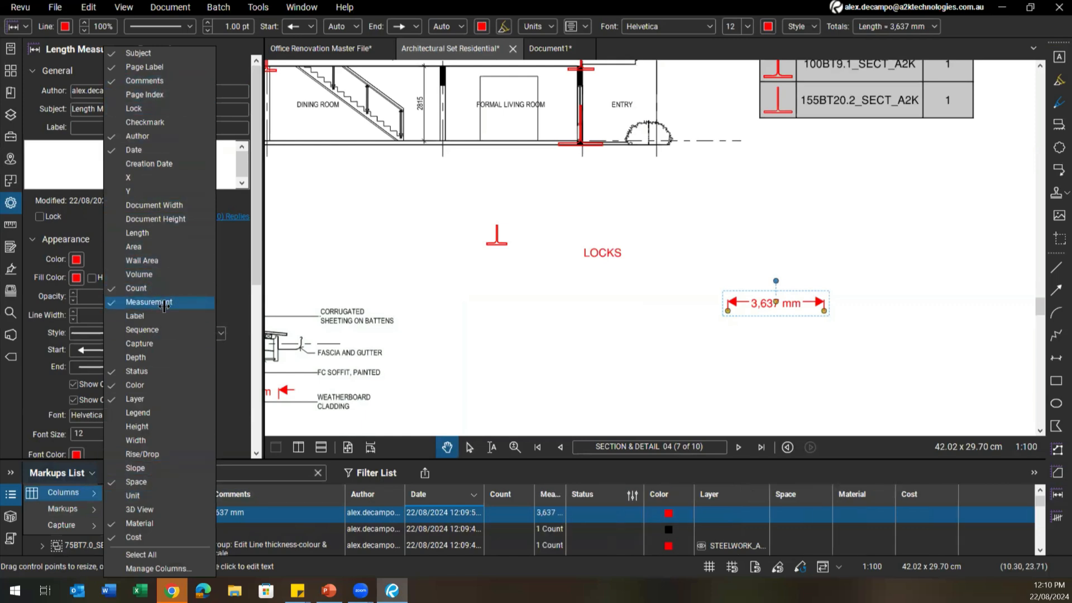
Add the new length measurement to the existing Legend and select the legend table
{"action": "scroll", "coordinate": [650, 365], "scroll_direction": "down", "scroll_amount": 3}
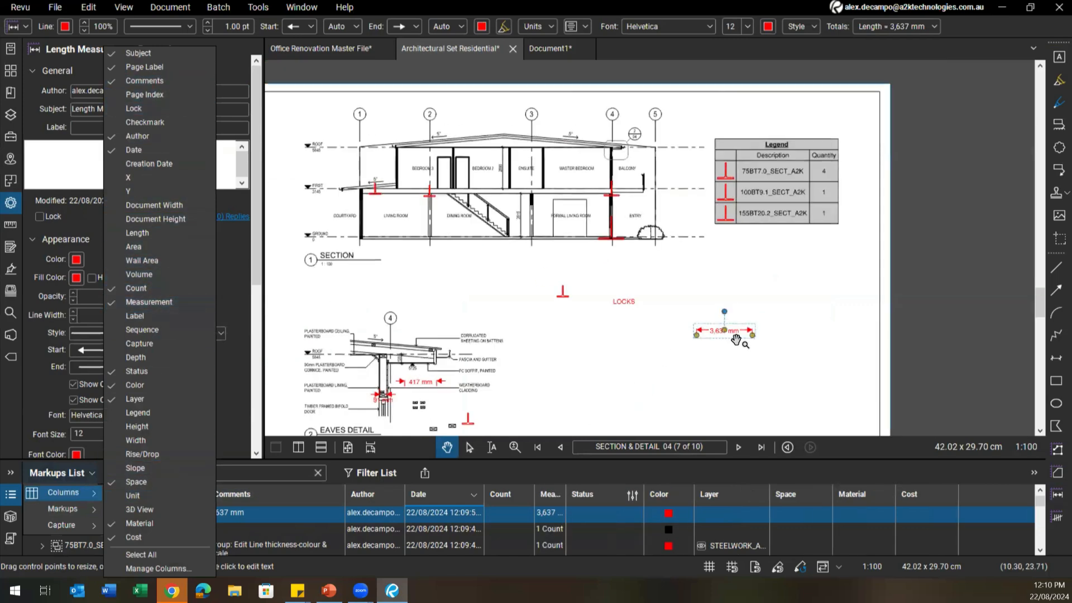
{"action": "right_click", "coordinate": [708, 331]}
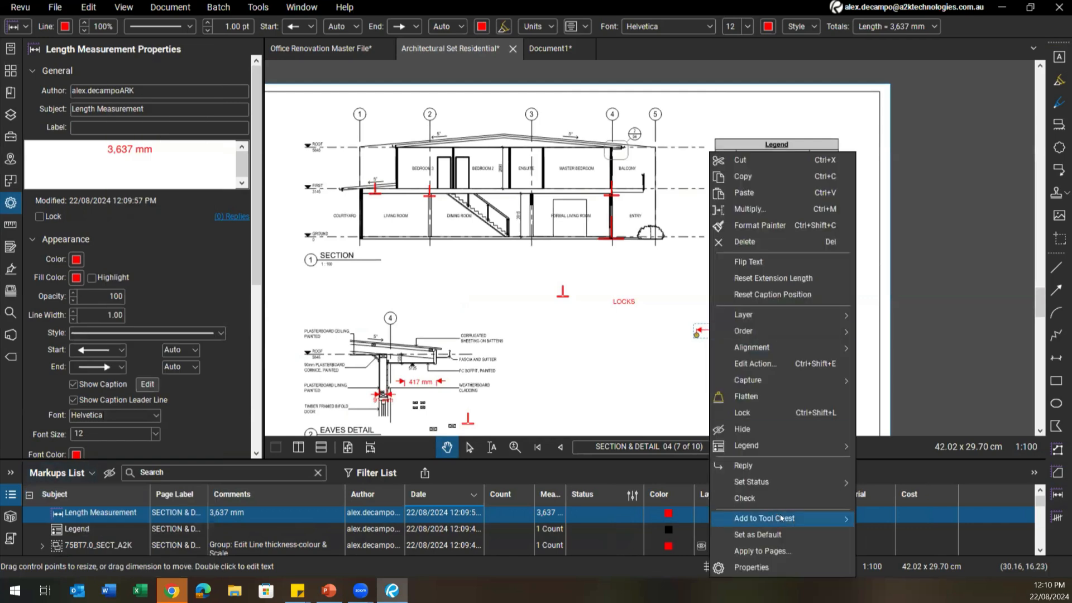
{"action": "mouse_move", "coordinate": [792, 517]}
{"action": "mouse_move", "coordinate": [824, 441]}
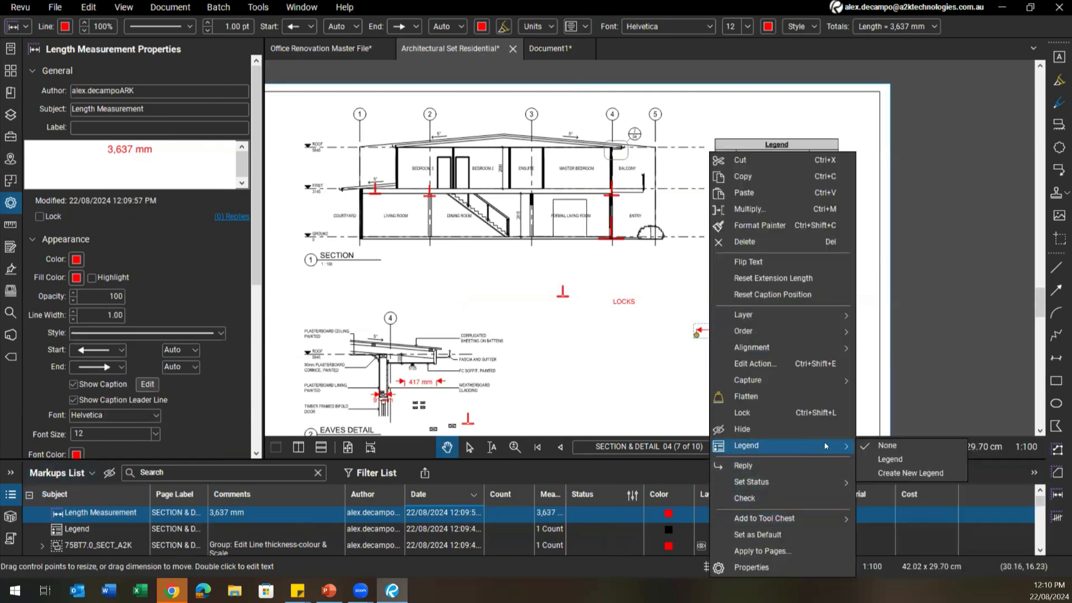
{"action": "left_click", "coordinate": [889, 459]}
{"action": "scroll", "coordinate": [840, 241], "scroll_direction": "up", "scroll_amount": 3}
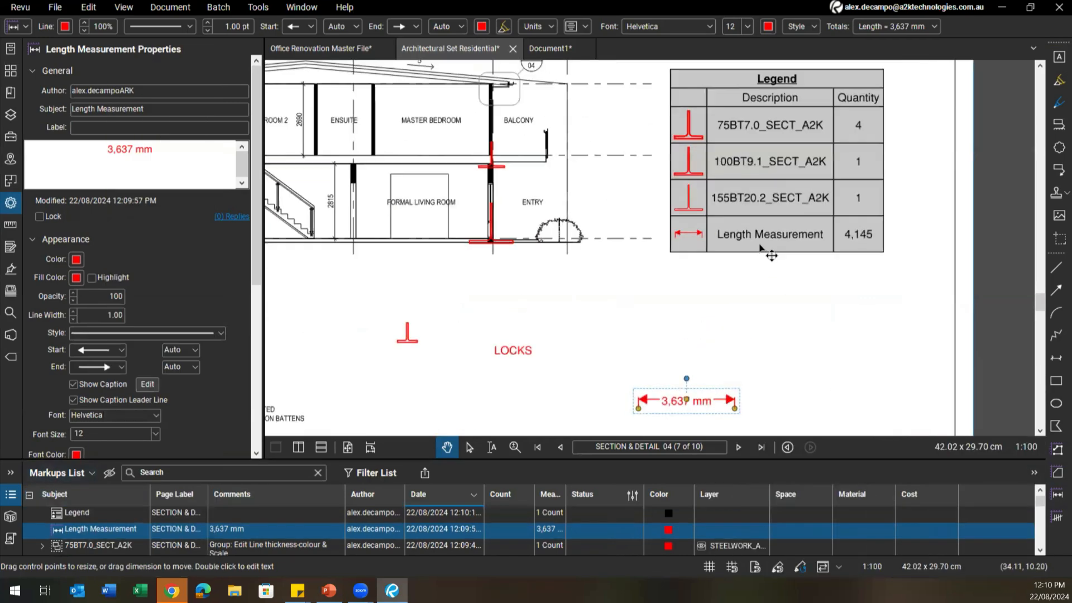
{"action": "left_click", "coordinate": [845, 249]}
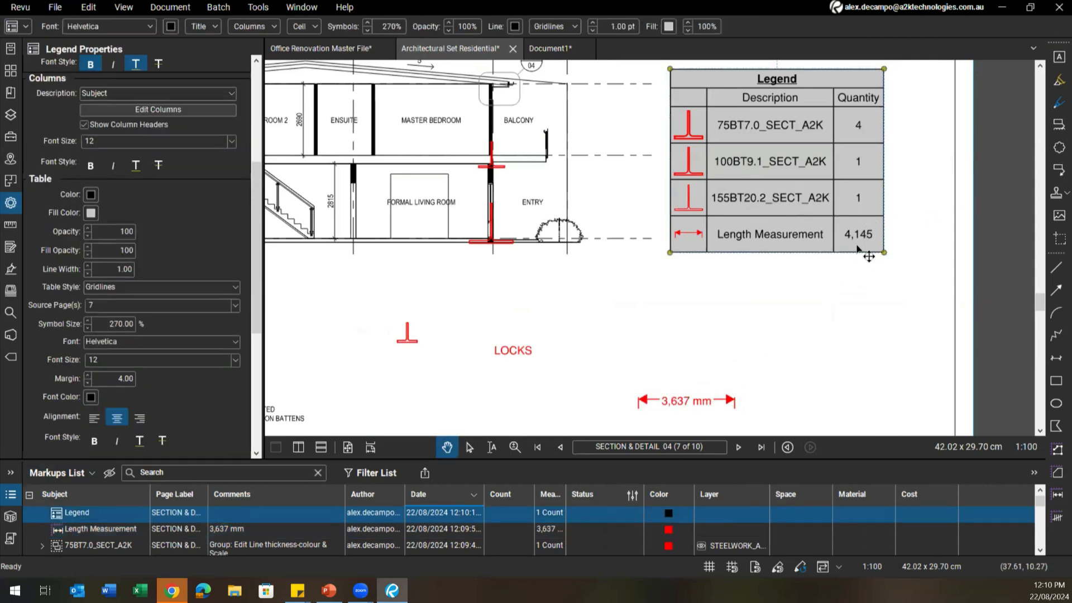
Draw a second horizontal length measurement about 2,001 mm long, just above the first one below the legend
{"action": "scroll", "coordinate": [798, 279], "scroll_direction": "down", "scroll_amount": 2}
{"action": "left_click", "coordinate": [719, 368]}
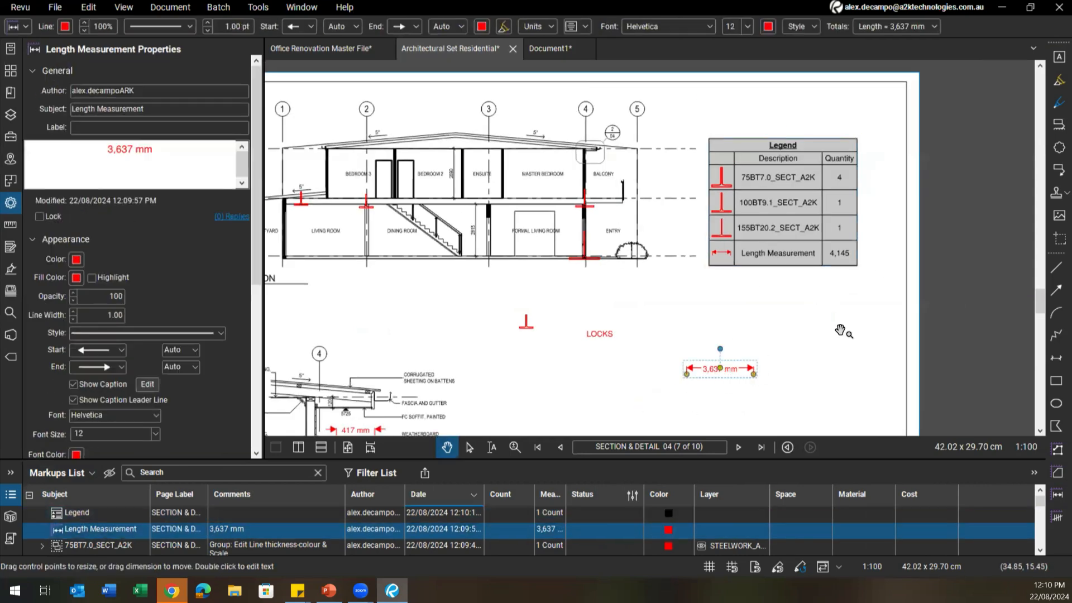
{"action": "left_click", "coordinate": [1057, 494]}
{"action": "scroll", "coordinate": [776, 343], "scroll_direction": "up", "scroll_amount": 3}
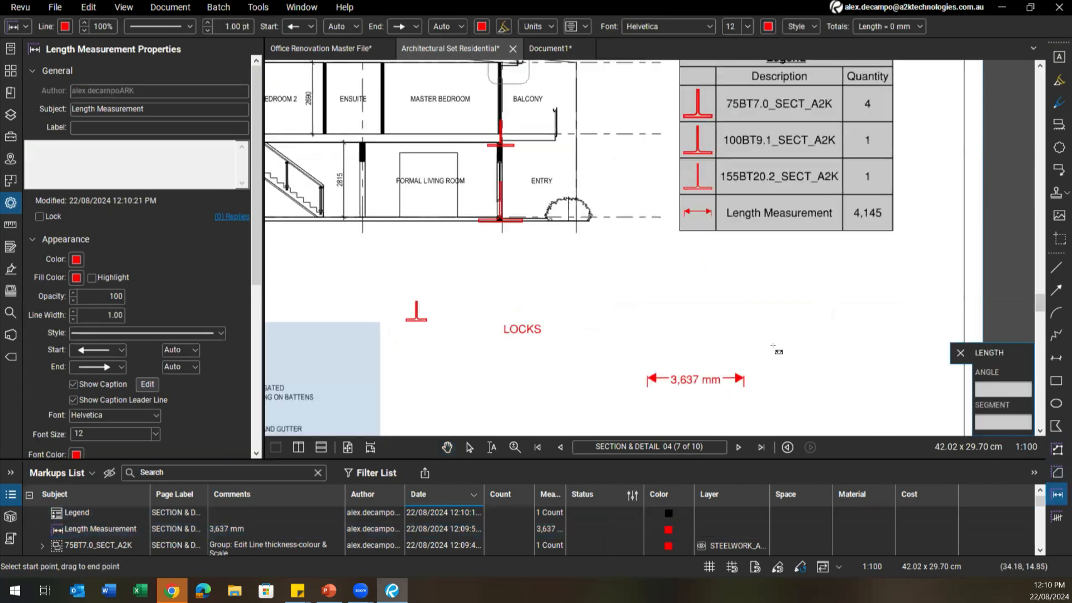
{"action": "left_click", "coordinate": [748, 341]}
{"action": "left_click", "coordinate": [812, 341]}
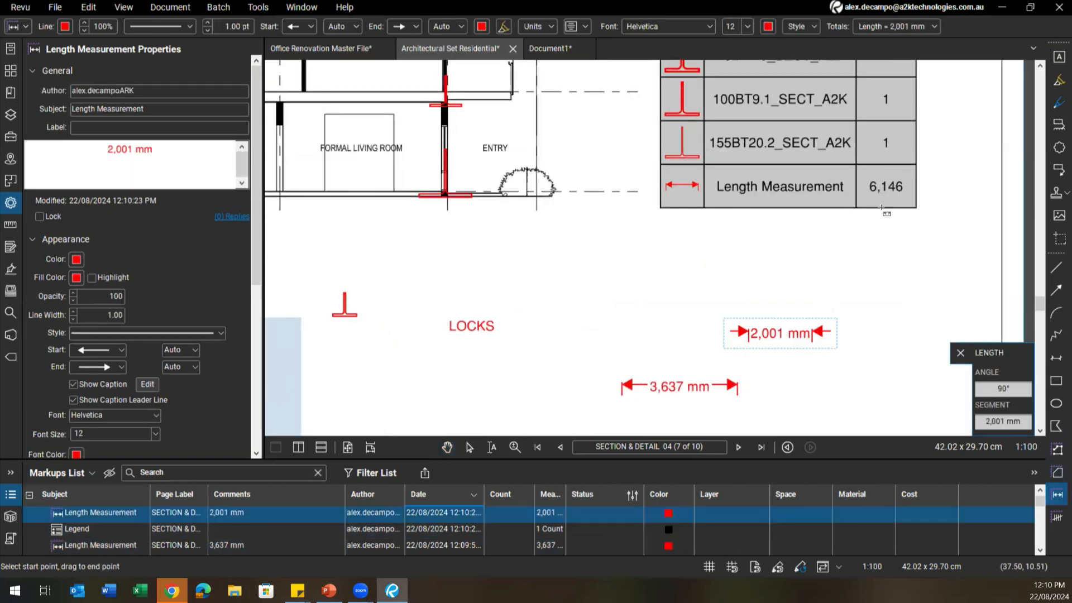
{"action": "scroll", "coordinate": [885, 204], "scroll_direction": "down", "scroll_amount": 2}
{"action": "left_click_drag", "start_coordinate": [859, 230], "coordinate": [829, 296]}
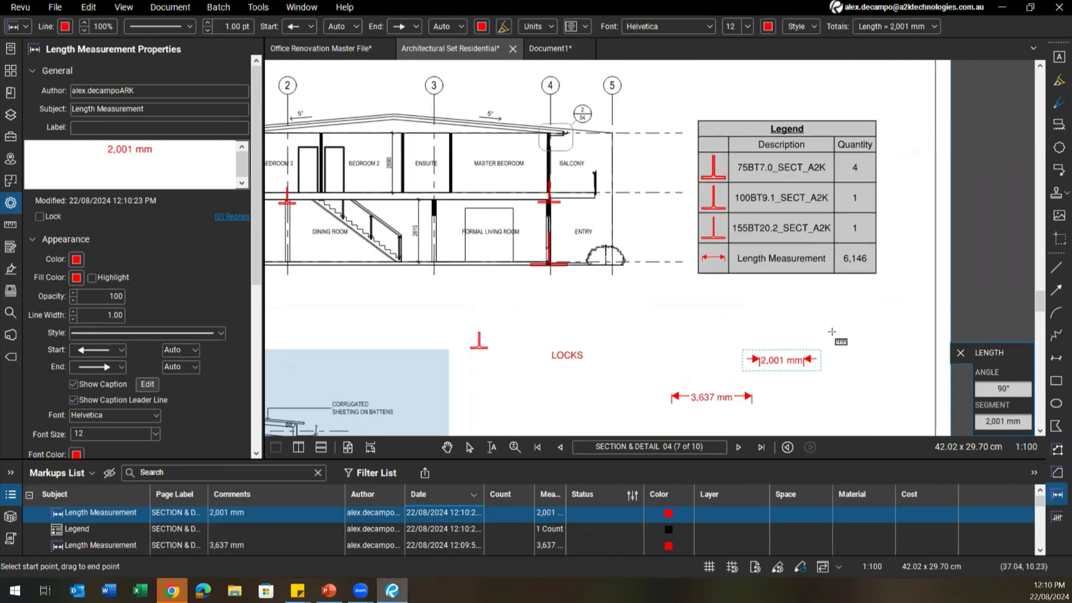
{"action": "key", "text": "Escape"}
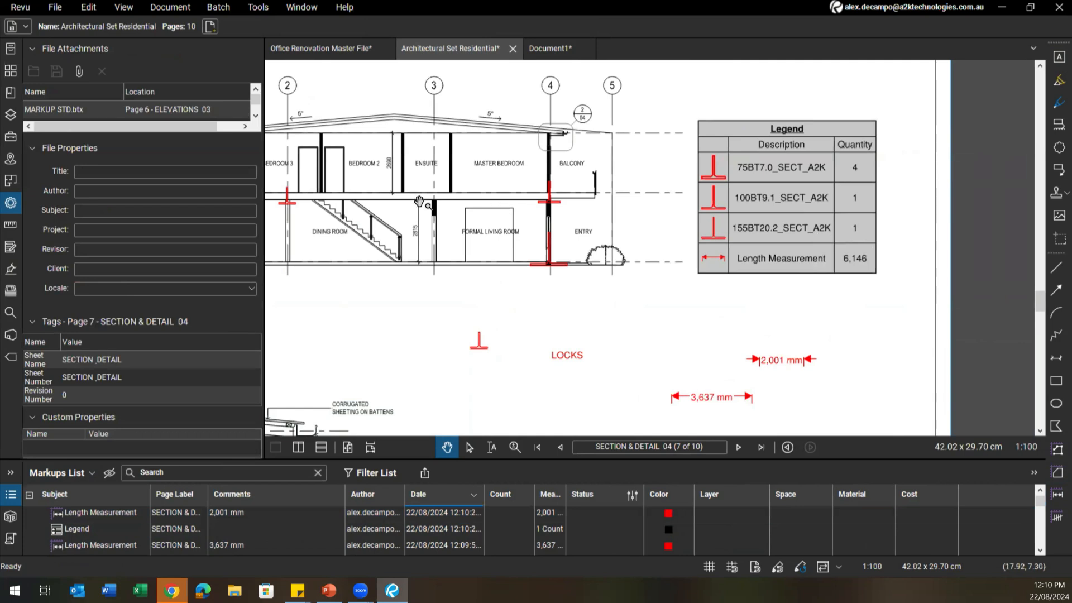
Compare the newest length measurement with the legend and examine the legend's column, table and layout properties
{"action": "left_click_drag", "start_coordinate": [420, 202], "coordinate": [458, 207]}
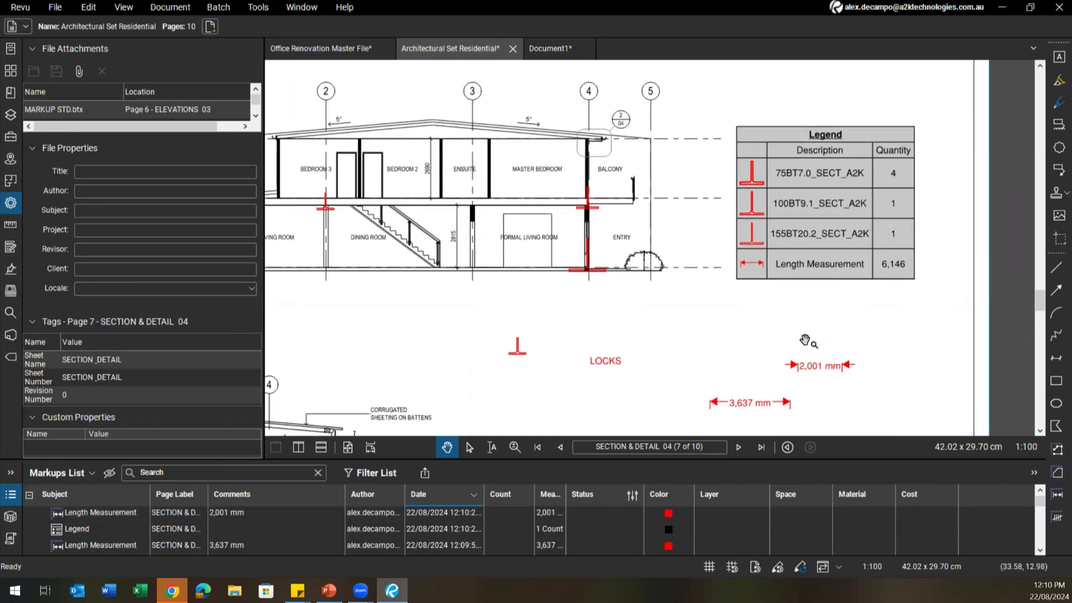
{"action": "left_click", "coordinate": [816, 366]}
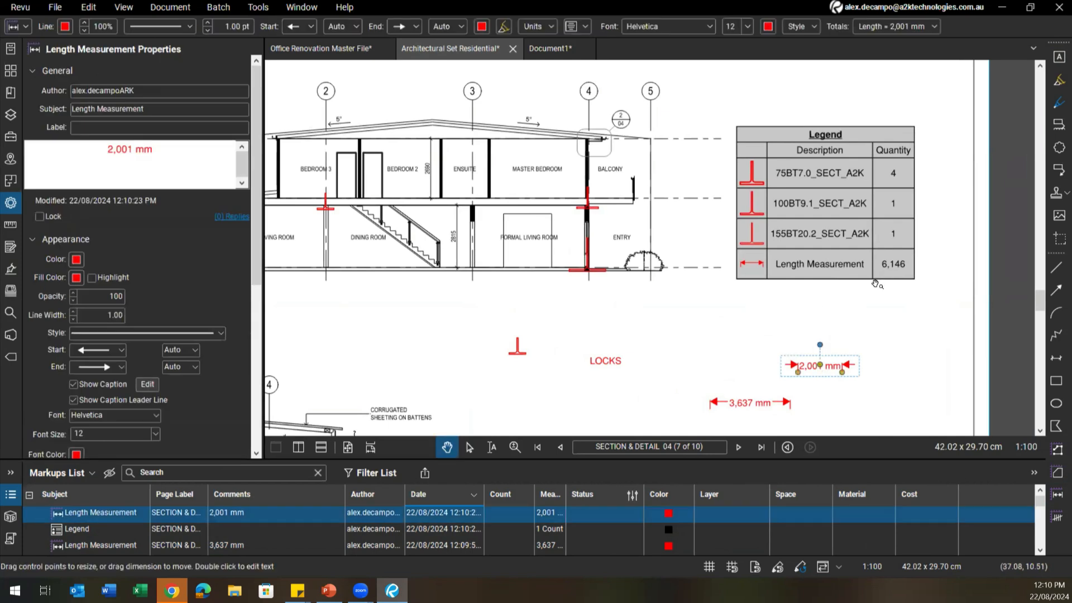
{"action": "left_click", "coordinate": [811, 260]}
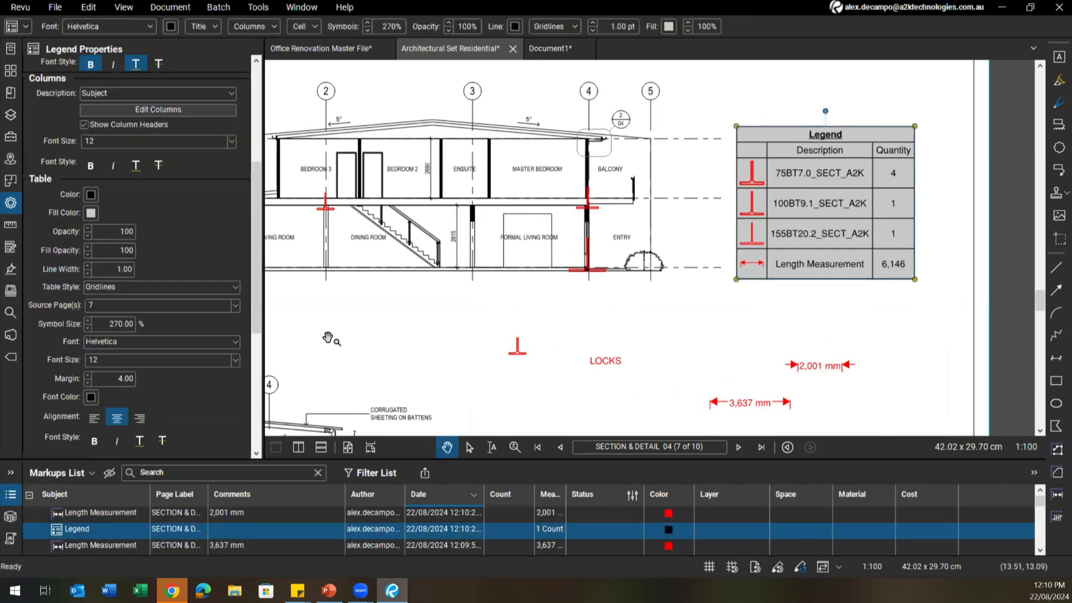
{"action": "scroll", "coordinate": [44, 358], "scroll_direction": "down", "scroll_amount": 5}
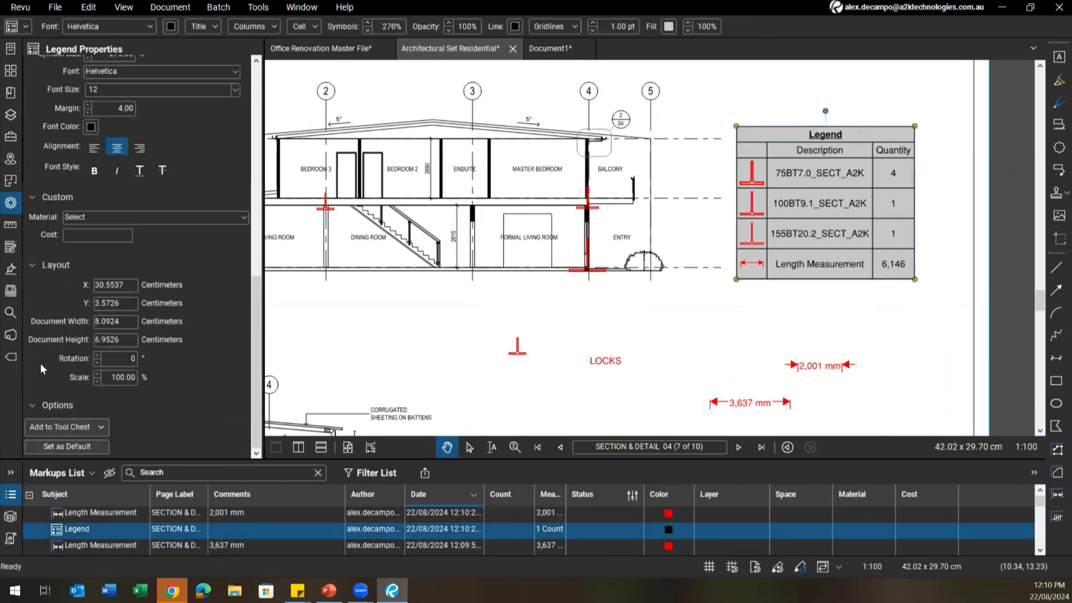
{"action": "scroll", "coordinate": [41, 362], "scroll_direction": "up", "scroll_amount": 5}
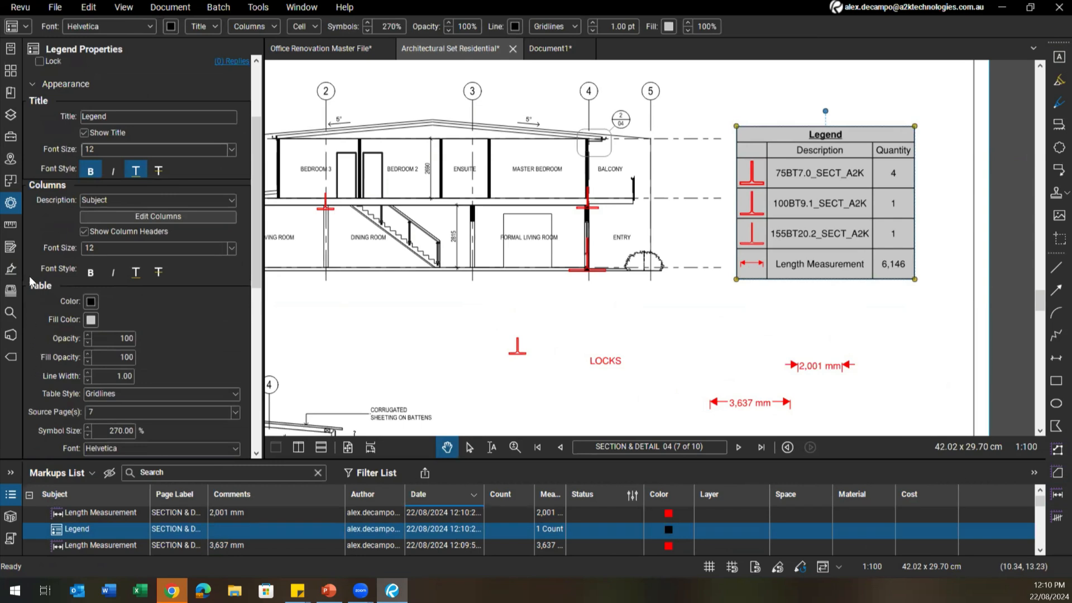
{"action": "scroll", "coordinate": [29, 276], "scroll_direction": "up", "scroll_amount": 2}
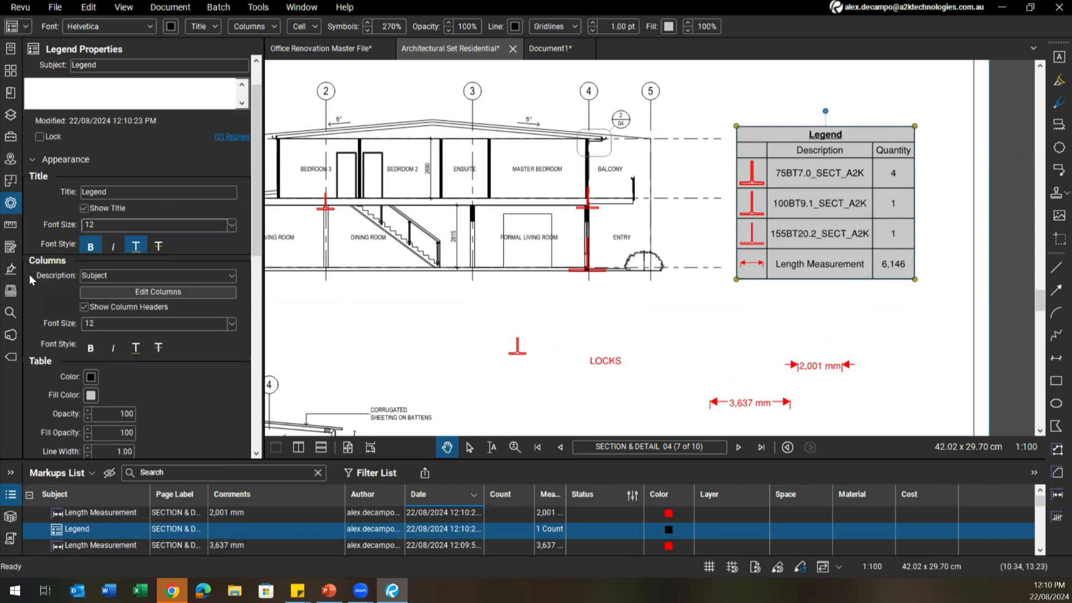
{"action": "left_click", "coordinate": [387, 358]}
Move the legend table slightly up and to the right, and select the two length measurements below it in turn
{"action": "left_click_drag", "start_coordinate": [853, 256], "coordinate": [860, 249]}
{"action": "left_click", "coordinate": [777, 332]}
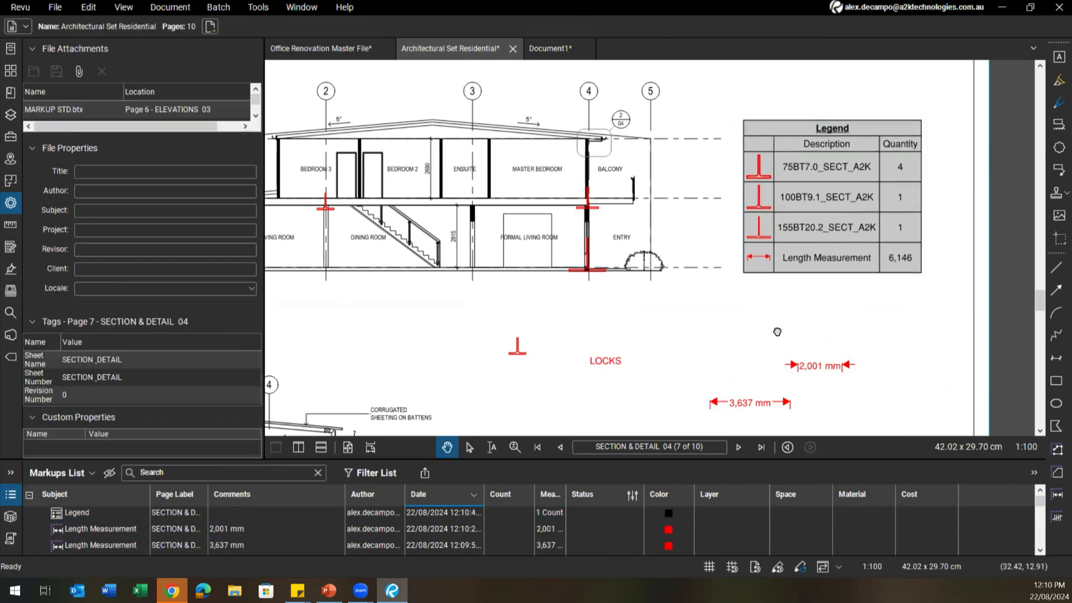
{"action": "left_click", "coordinate": [807, 368]}
{"action": "left_click", "coordinate": [762, 403]}
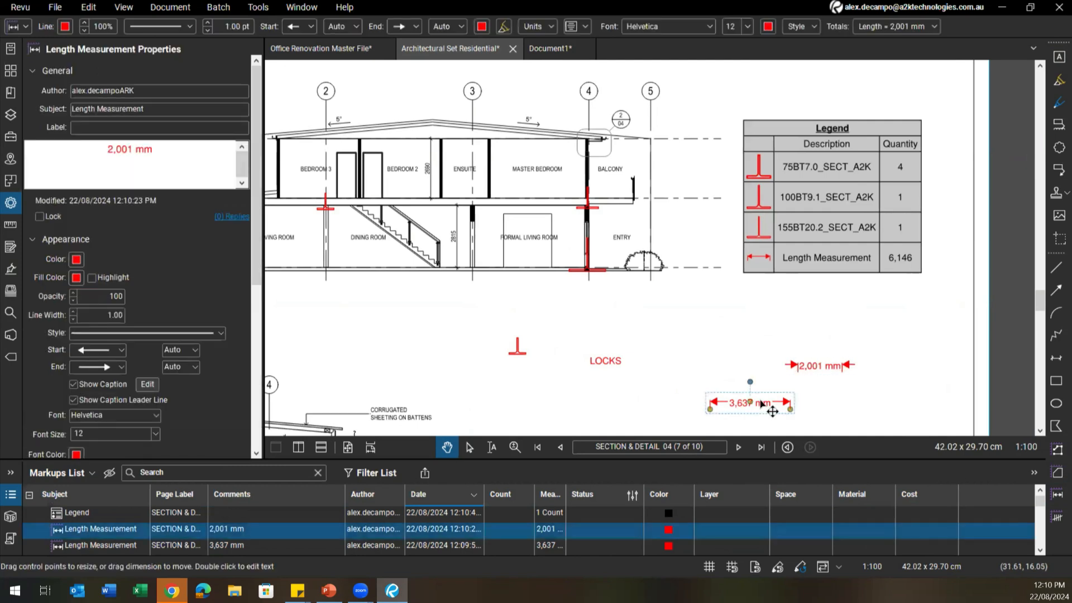
Delete the 2,001 mm and 3,637 mm length measurements below the legend
{"action": "left_click", "coordinate": [815, 367]}
{"action": "left_click", "coordinate": [751, 406]}
{"action": "left_click_drag", "start_coordinate": [739, 374], "coordinate": [787, 343]}
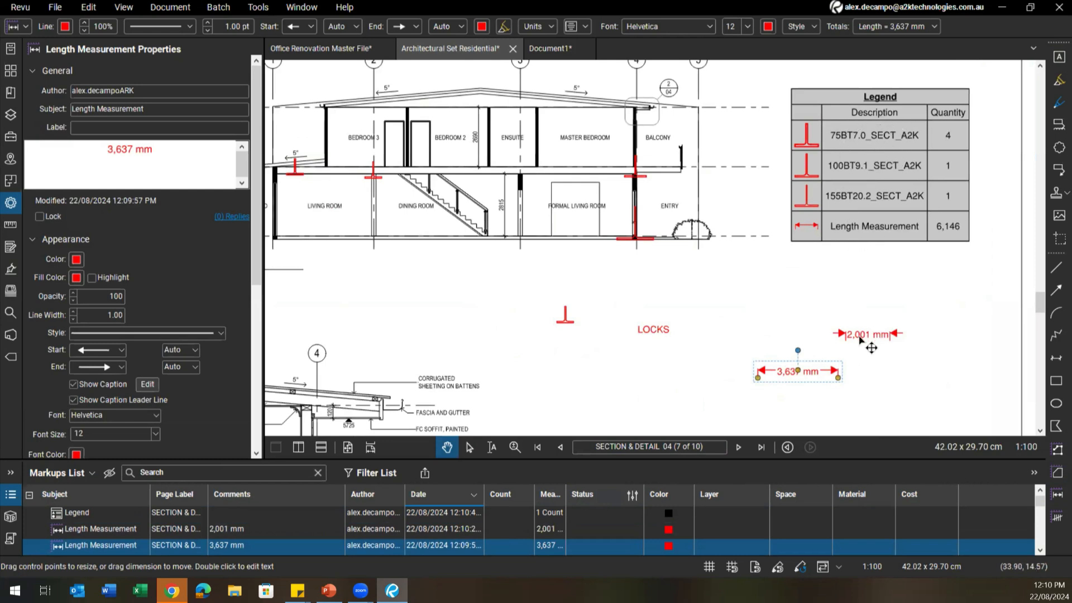
{"action": "left_click", "coordinate": [860, 340]}
{"action": "key", "text": "Delete"}
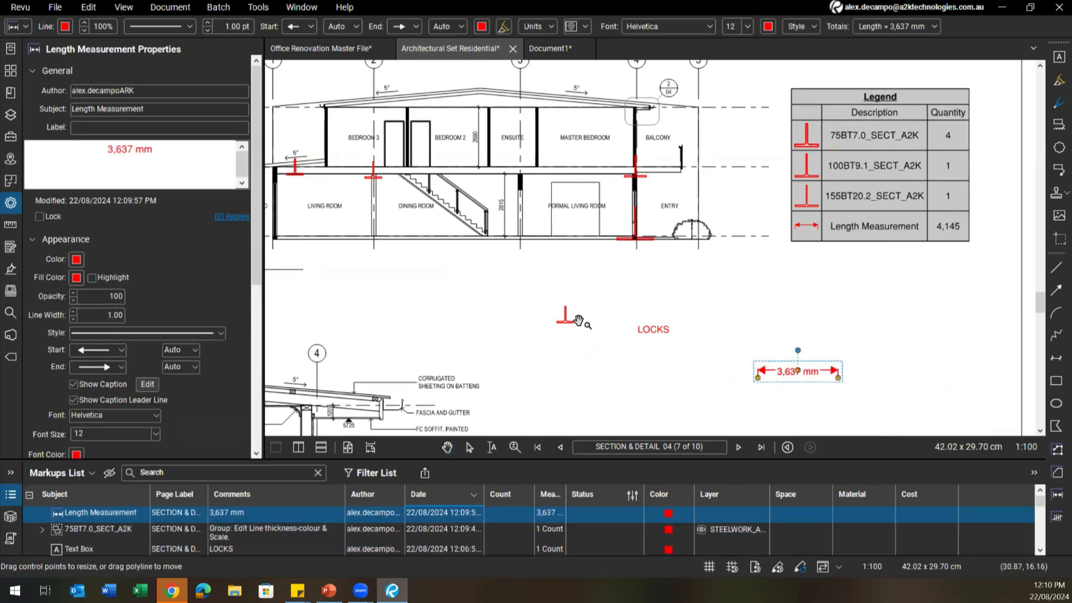
{"action": "key", "text": "Delete"}
Add a custom markups list column named Length Beam with the Number type
{"action": "left_click", "coordinate": [570, 323]}
{"action": "scroll", "coordinate": [564, 329], "scroll_direction": "up", "scroll_amount": 3}
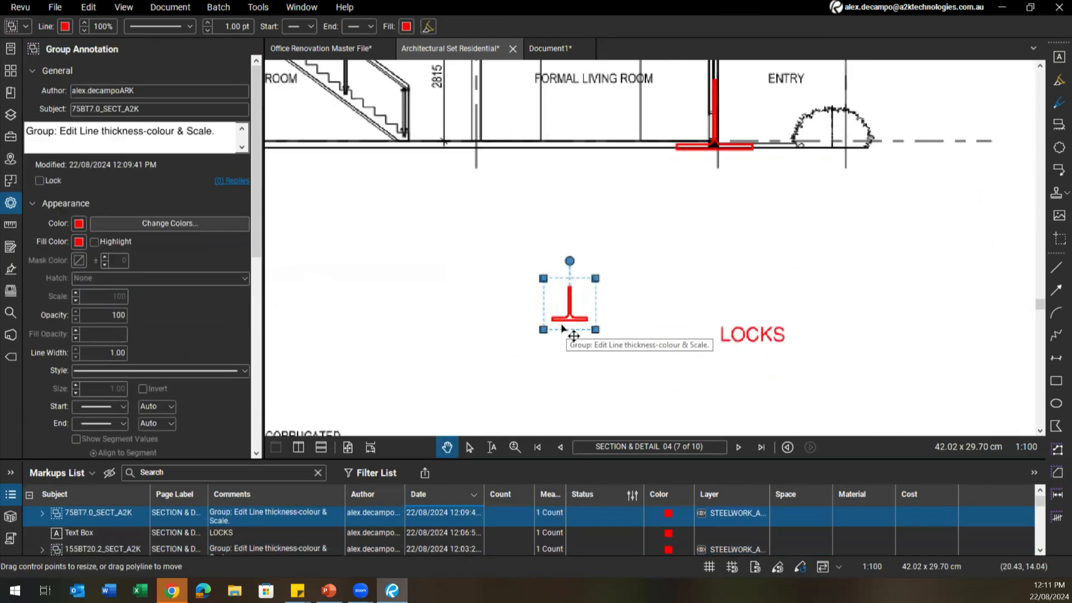
{"action": "left_click", "coordinate": [84, 475]}
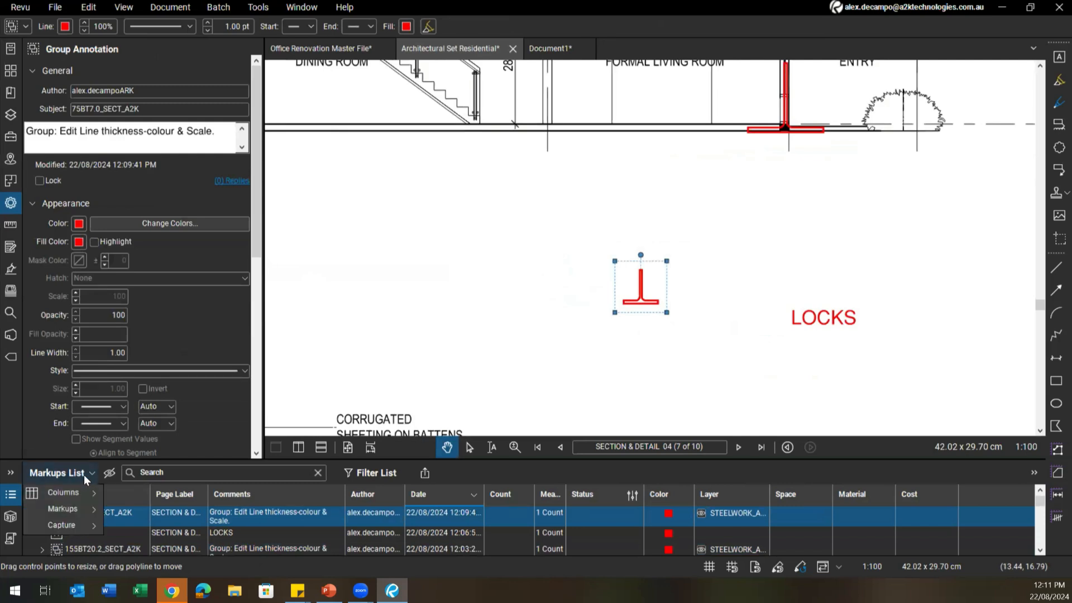
{"action": "mouse_move", "coordinate": [74, 494]}
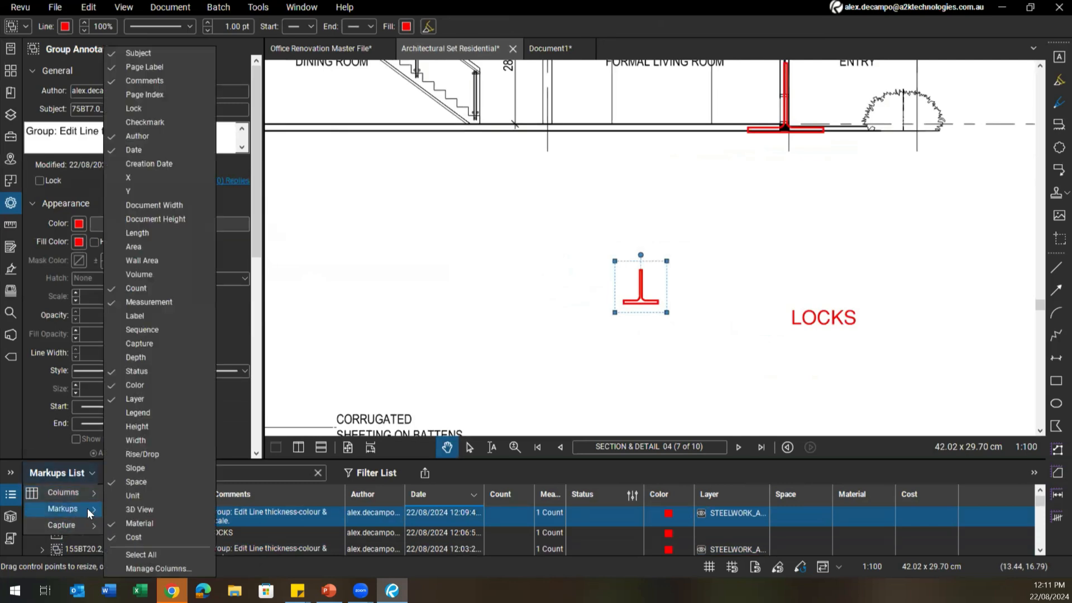
{"action": "left_click", "coordinate": [139, 568]}
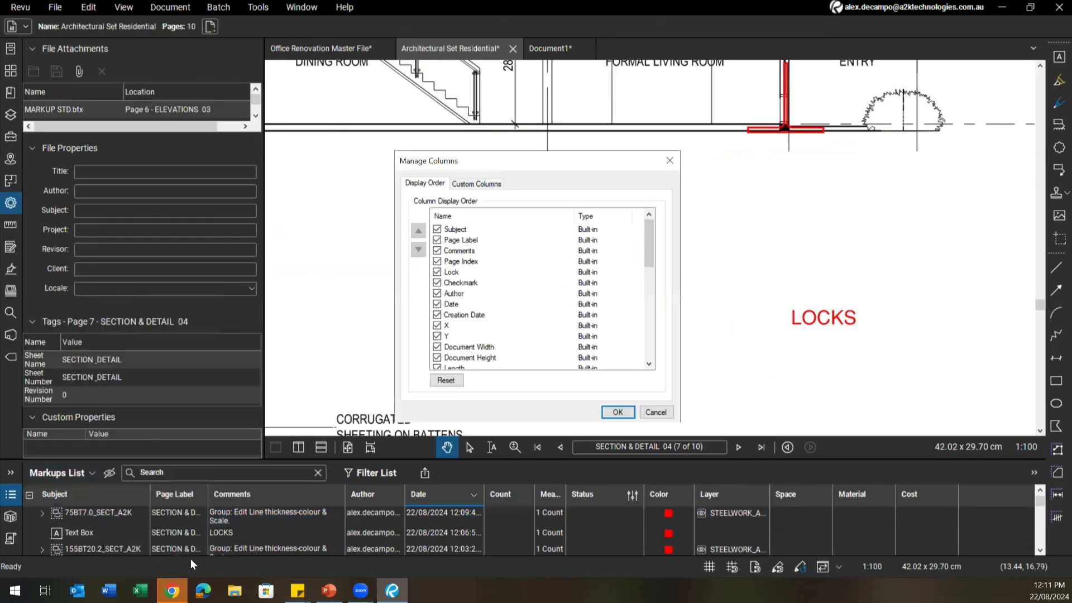
{"action": "left_click", "coordinate": [479, 184]}
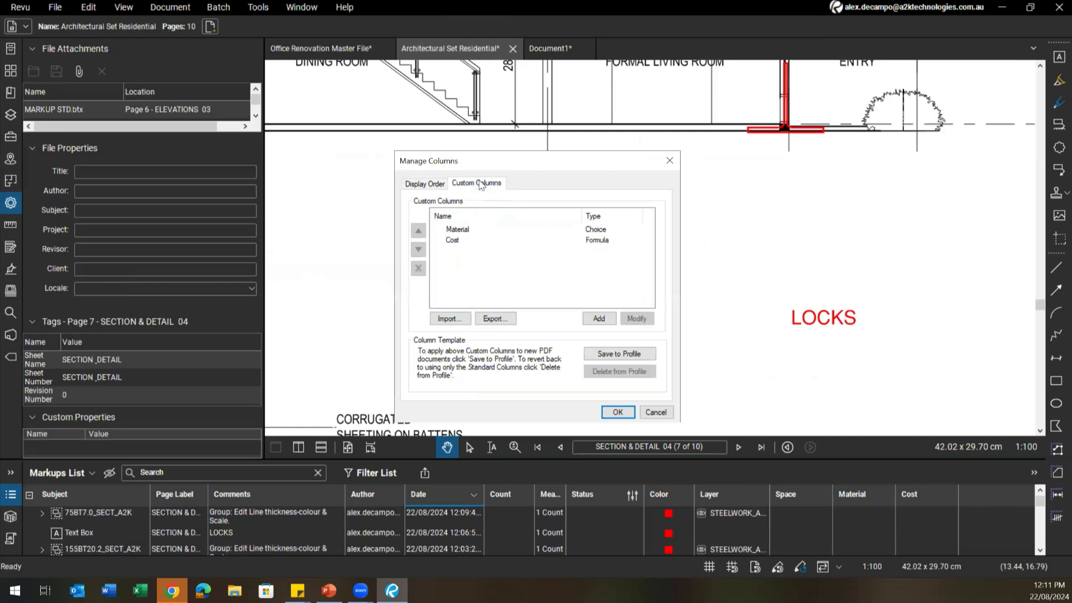
{"action": "left_click", "coordinate": [596, 318]}
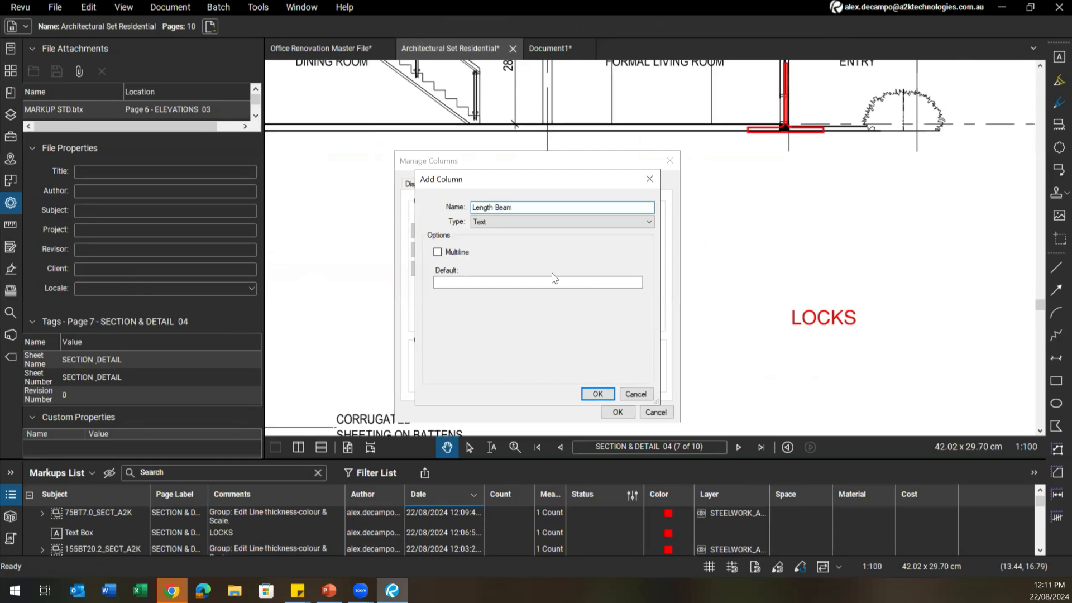
{"action": "left_click", "coordinate": [511, 223]}
{"action": "left_click", "coordinate": [502, 261]}
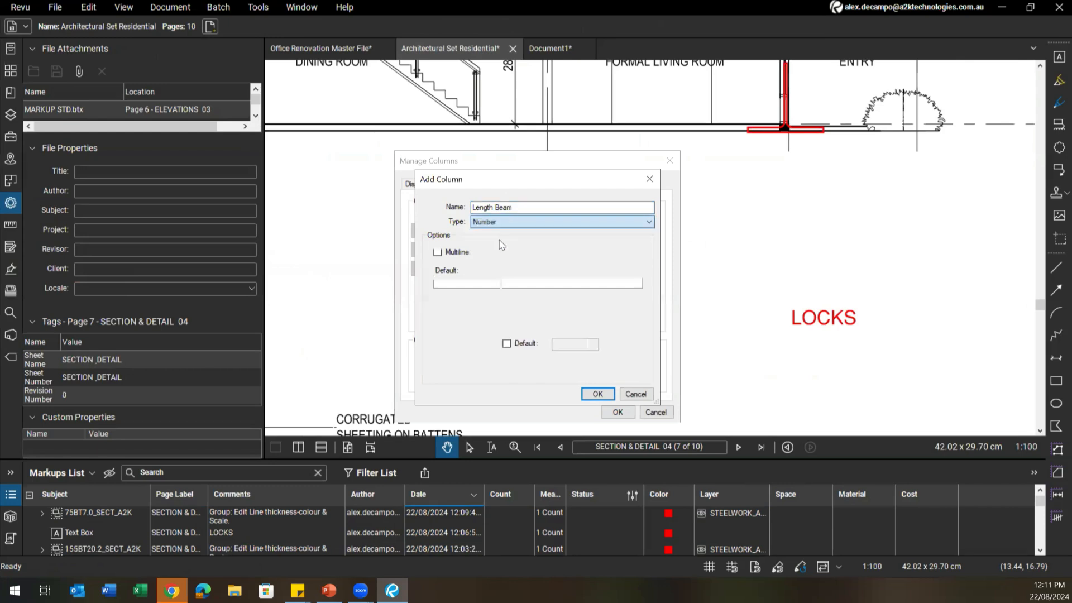
{"action": "left_click", "coordinate": [595, 396]}
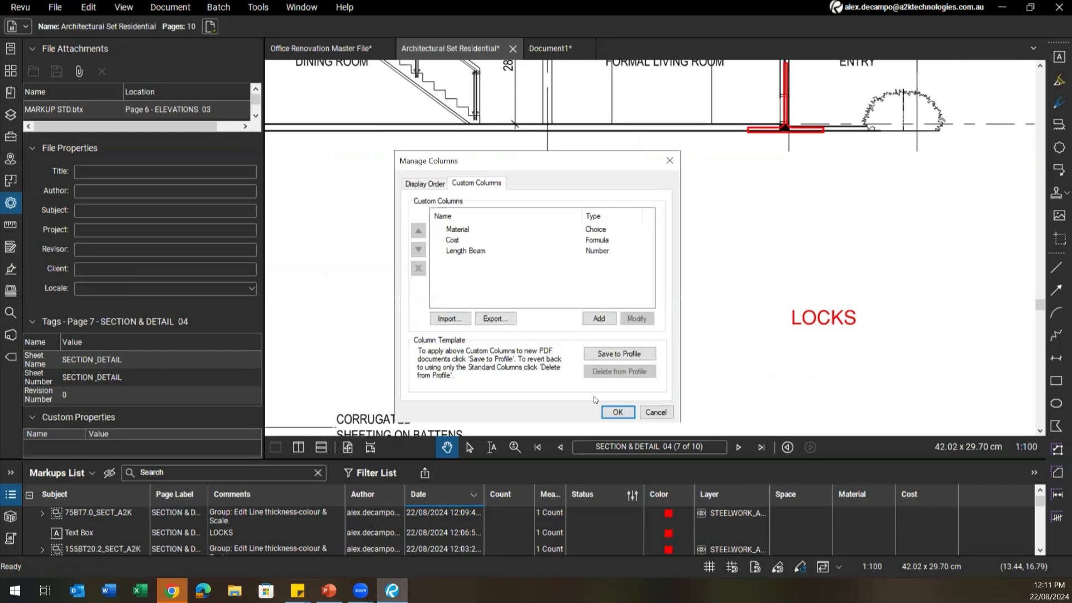
{"action": "left_click", "coordinate": [614, 412]}
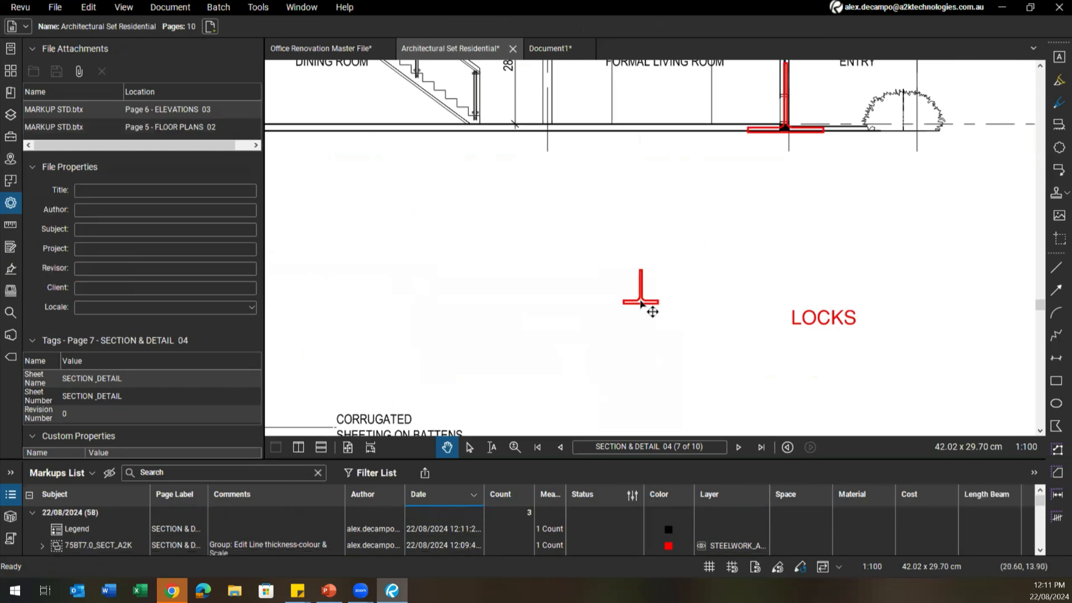
Set the Length Beam value of the steel section symbol beside the LOCKS text to 1200, keeping its solid line style
{"action": "left_click", "coordinate": [645, 296]}
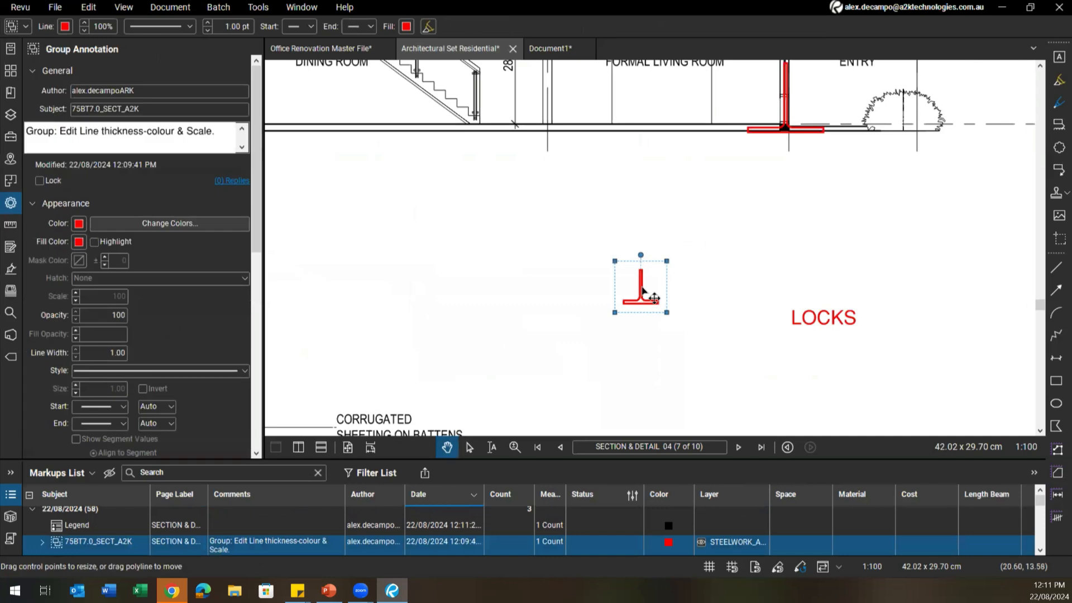
{"action": "right_click", "coordinate": [643, 291]}
{"action": "key", "text": "Escape"}
{"action": "scroll", "coordinate": [142, 214], "scroll_direction": "down", "scroll_amount": 4}
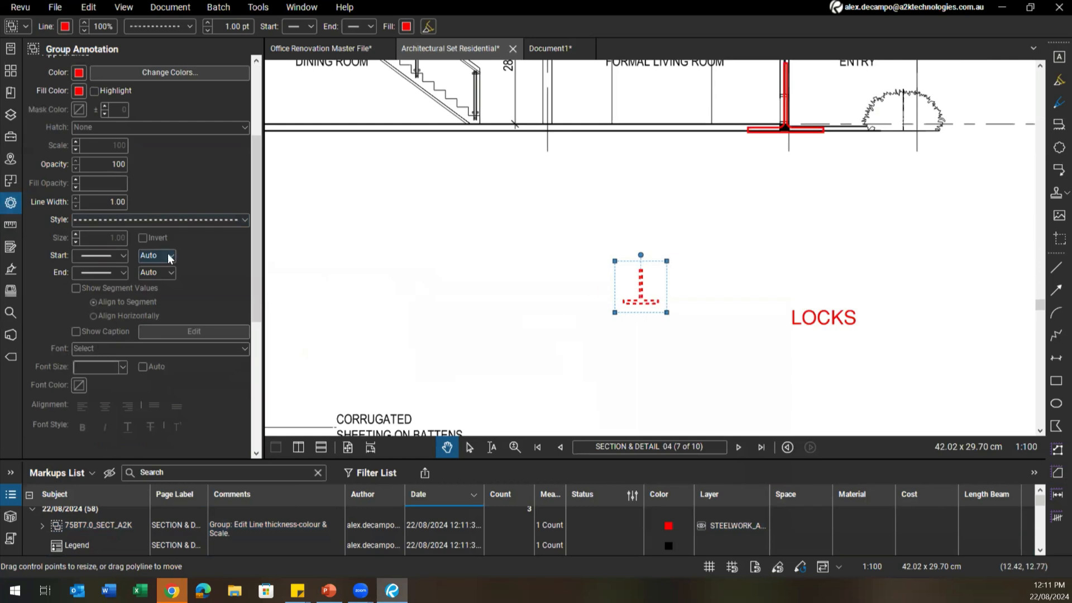
{"action": "left_click", "coordinate": [139, 225]}
{"action": "scroll", "coordinate": [122, 268], "scroll_direction": "up", "scroll_amount": 1}
{"action": "left_click", "coordinate": [127, 267]}
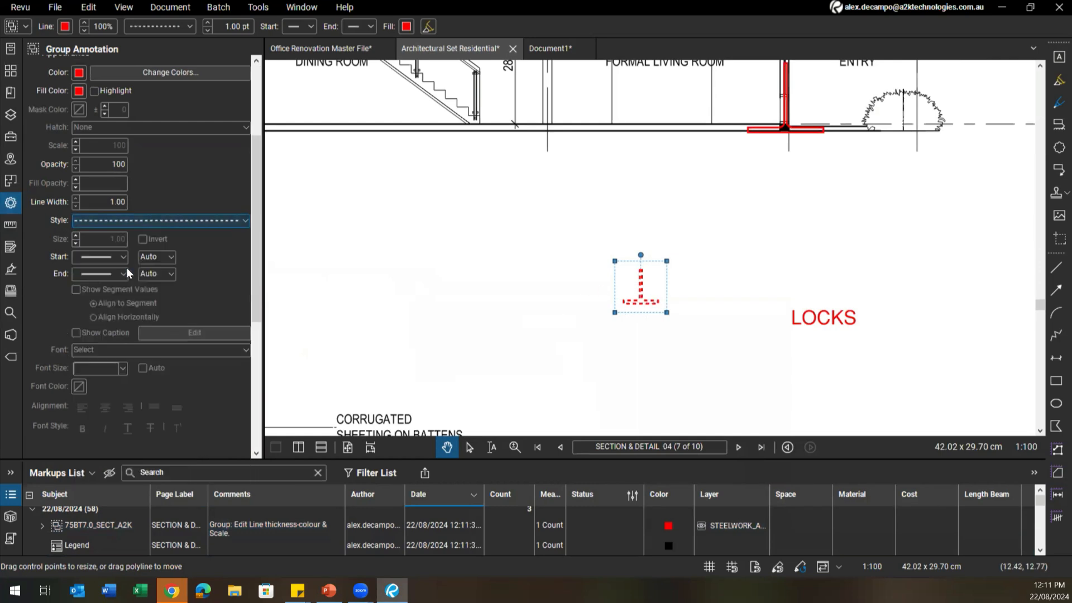
{"action": "scroll", "coordinate": [50, 316], "scroll_direction": "down", "scroll_amount": 3}
{"action": "scroll", "coordinate": [49, 319], "scroll_direction": "down", "scroll_amount": 2}
{"action": "left_click", "coordinate": [95, 296]}
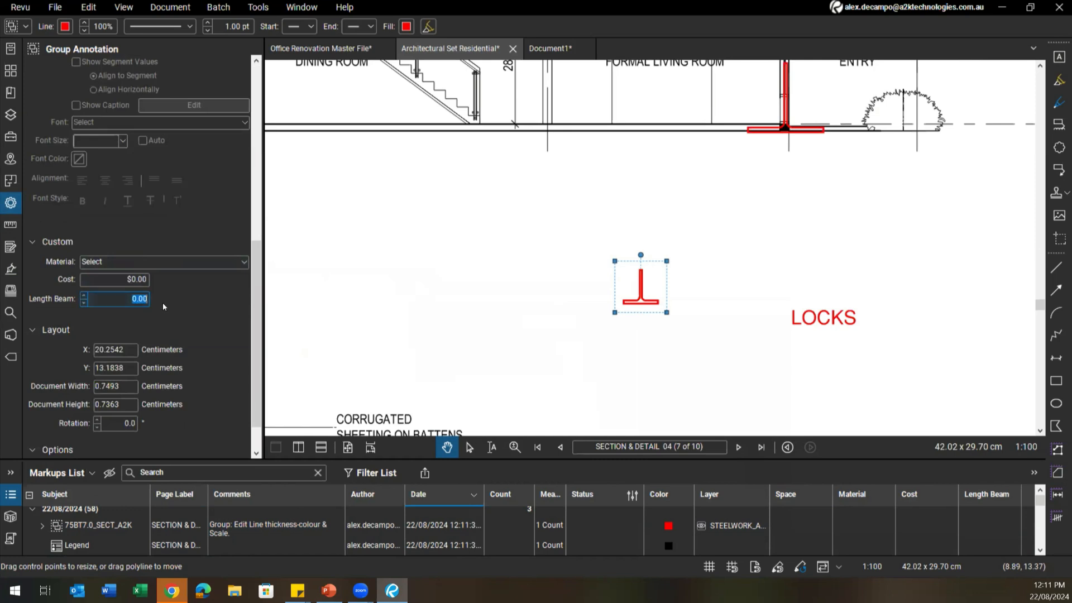
{"action": "type", "text": "1200"}
{"action": "key", "text": "Return"}
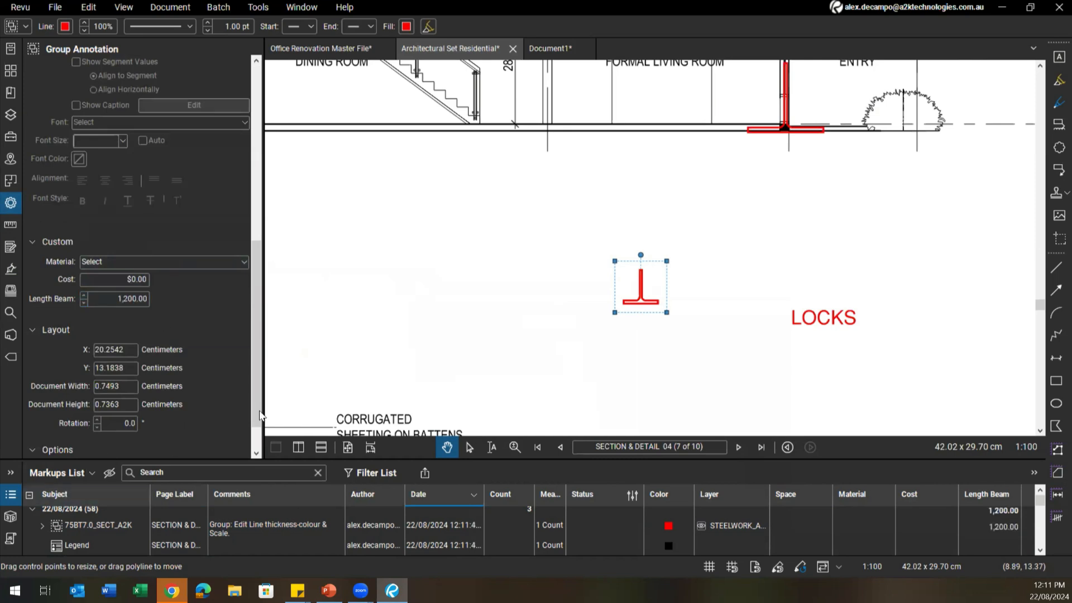
Enlarge the markups list and examine the Length Beam column and its group total
{"action": "left_click_drag", "start_coordinate": [530, 461], "coordinate": [530, 402]}
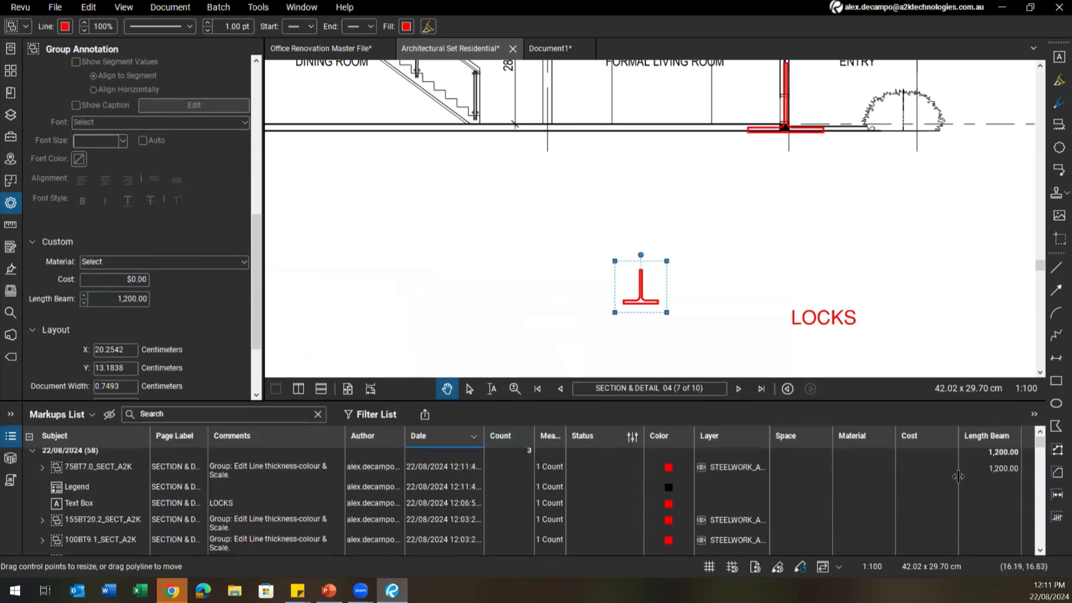
{"action": "left_click", "coordinate": [979, 456]}
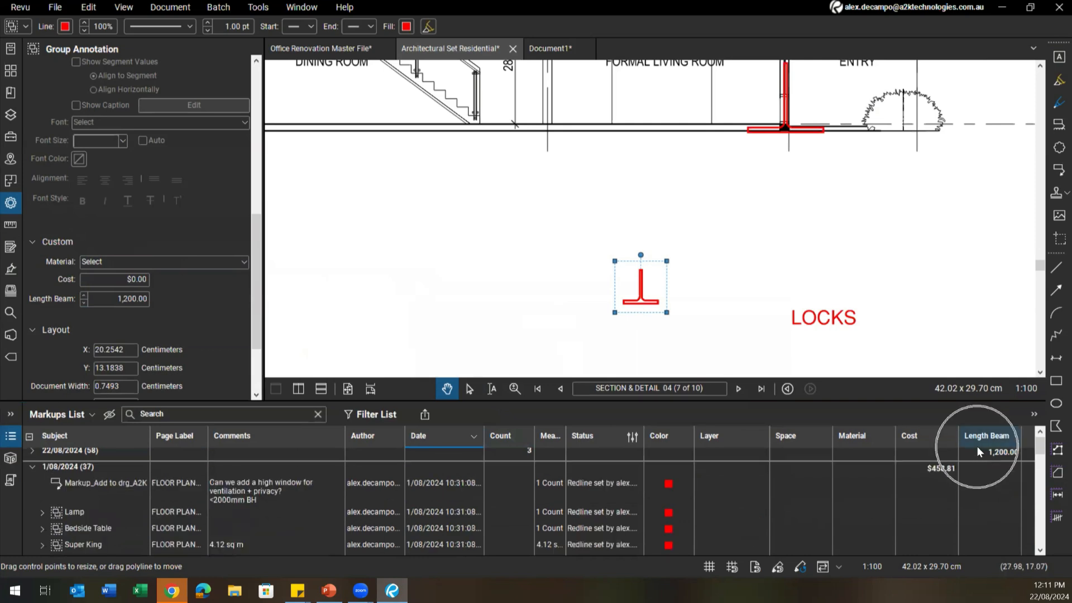
{"action": "left_click", "coordinate": [980, 457]}
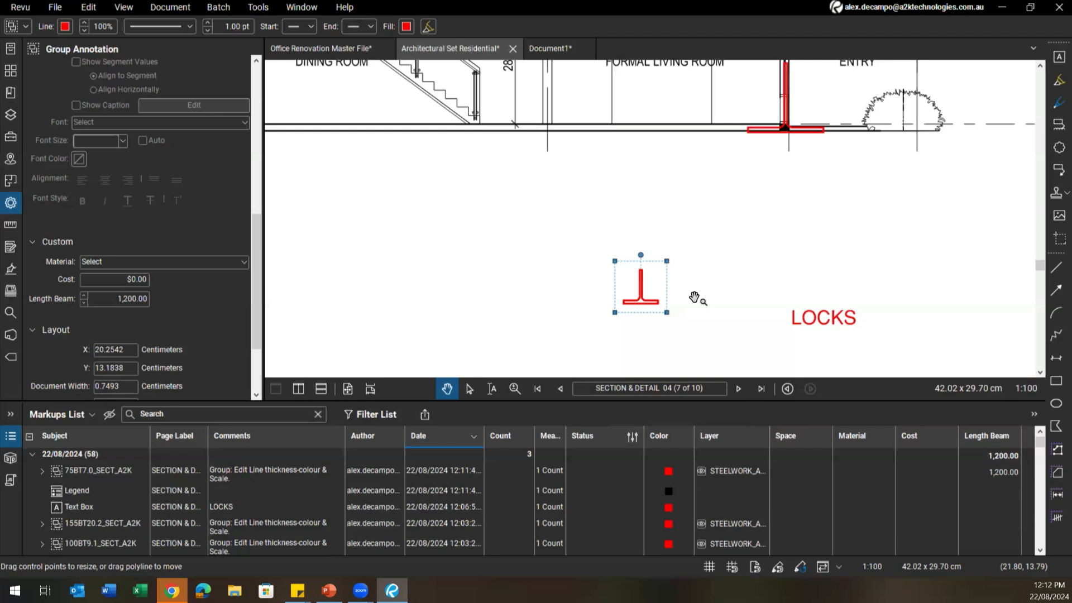
{"action": "left_click_drag", "start_coordinate": [693, 297], "coordinate": [695, 309]}
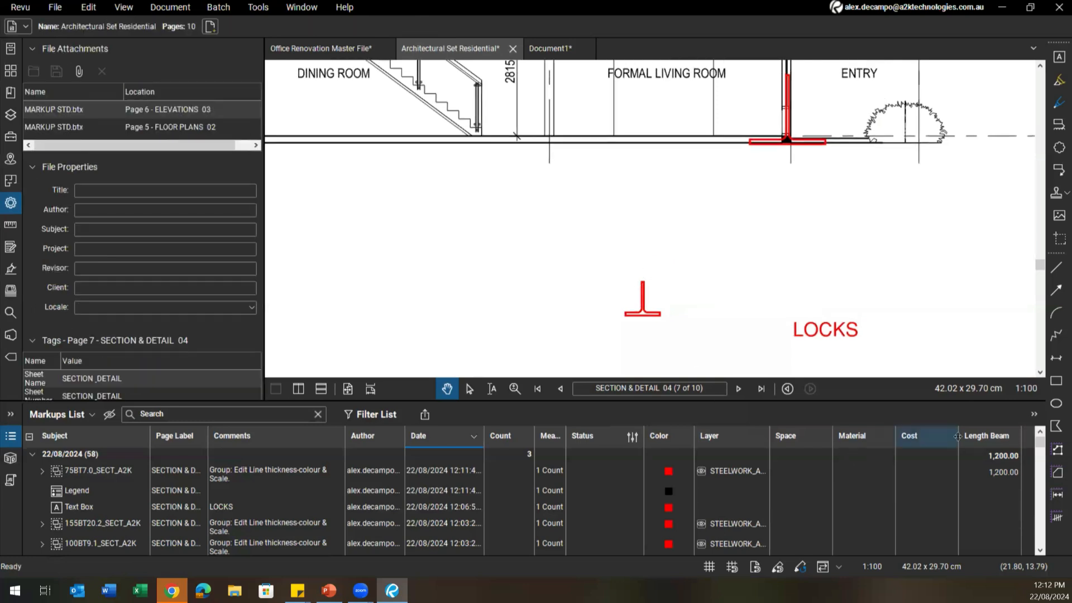
Compare the steel section symbol's Length Beam value with the quantities in the legend table
{"action": "left_click", "coordinate": [648, 316]}
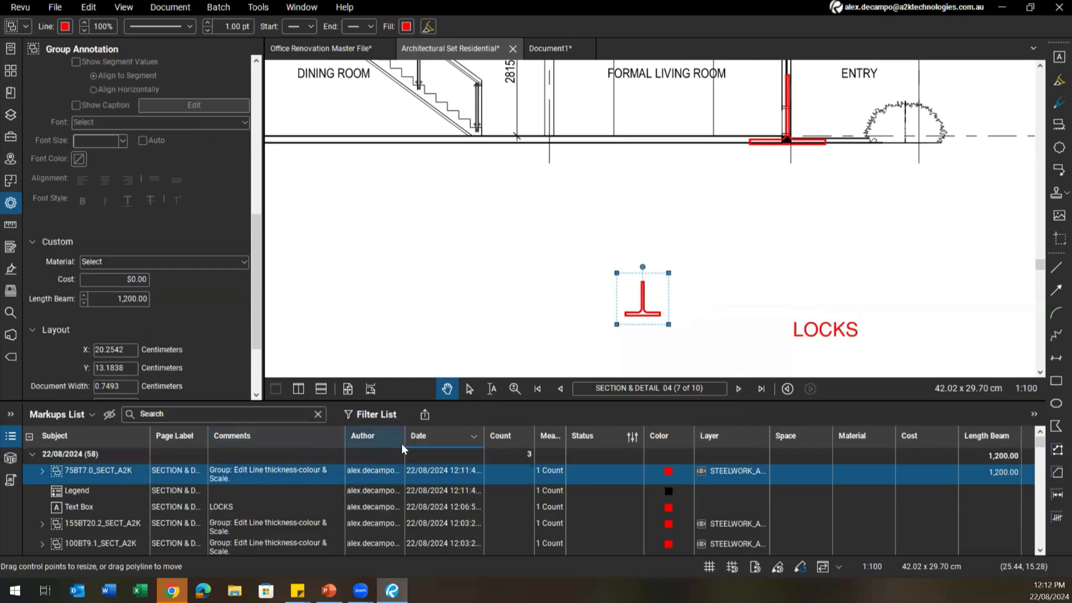
{"action": "scroll", "coordinate": [703, 307], "scroll_direction": "down", "scroll_amount": 4}
{"action": "left_click_drag", "start_coordinate": [771, 285], "coordinate": [692, 288]}
{"action": "left_click", "coordinate": [869, 166]}
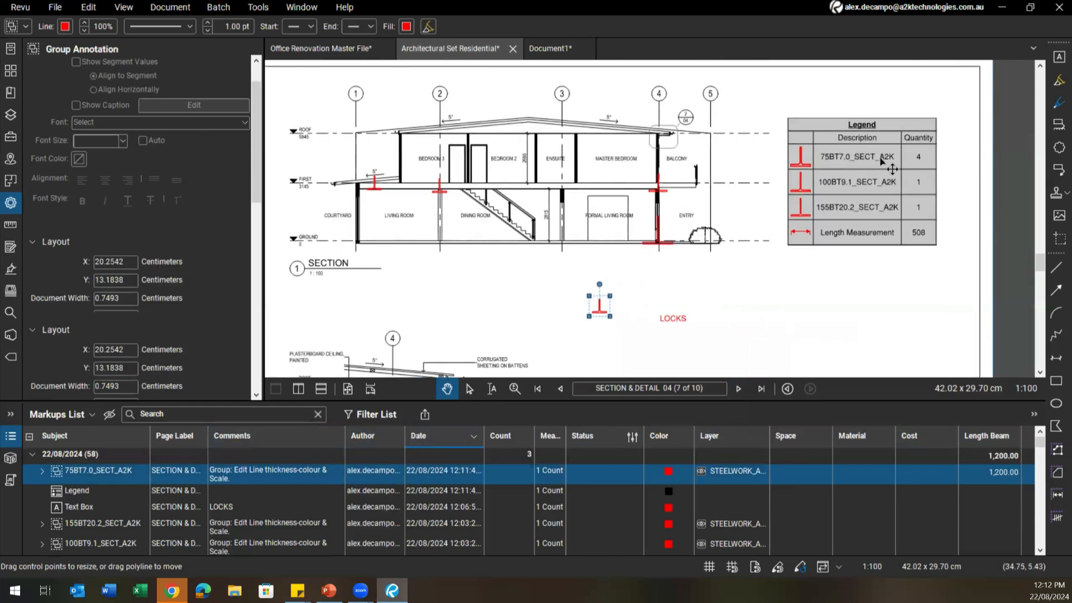
{"action": "left_click", "coordinate": [904, 231]}
{"action": "scroll", "coordinate": [893, 257], "scroll_direction": "up", "scroll_amount": 1}
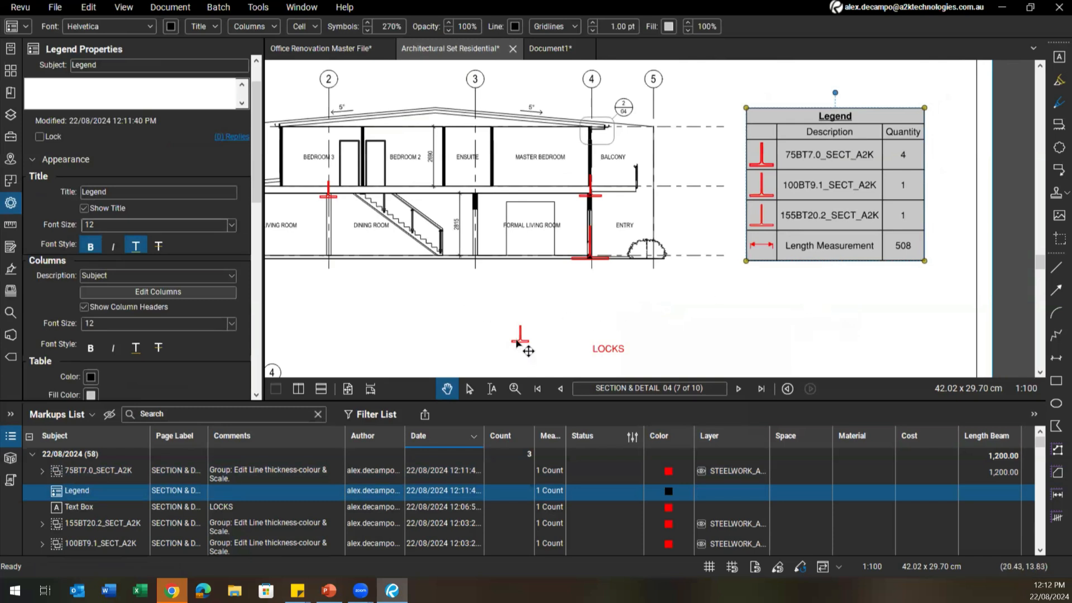
{"action": "left_click", "coordinate": [663, 327]}
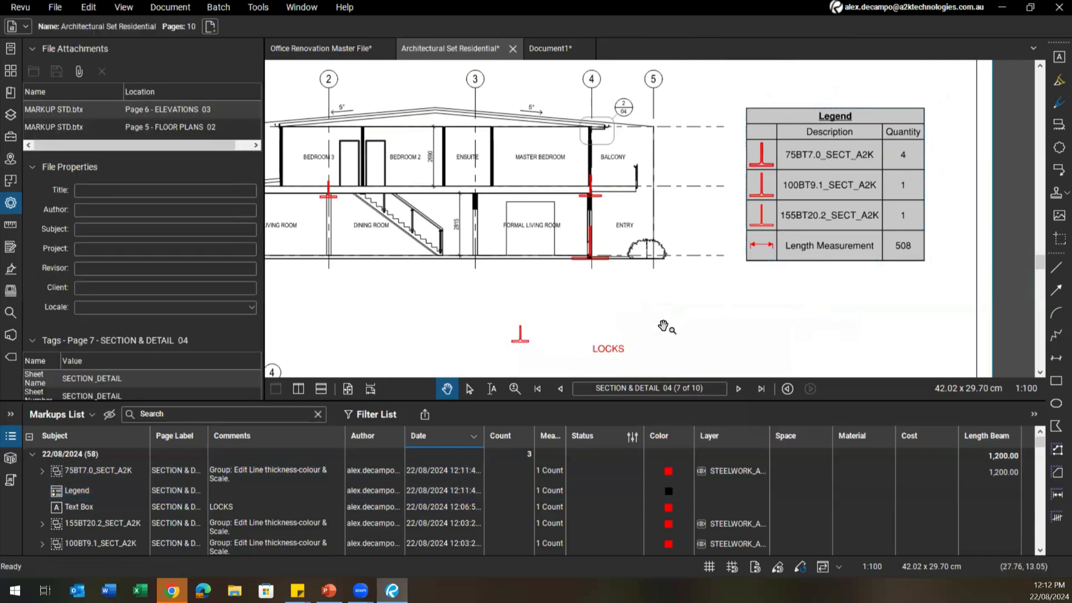
{"action": "left_click", "coordinate": [809, 254]}
{"action": "scroll", "coordinate": [756, 276], "scroll_direction": "down", "scroll_amount": 3}
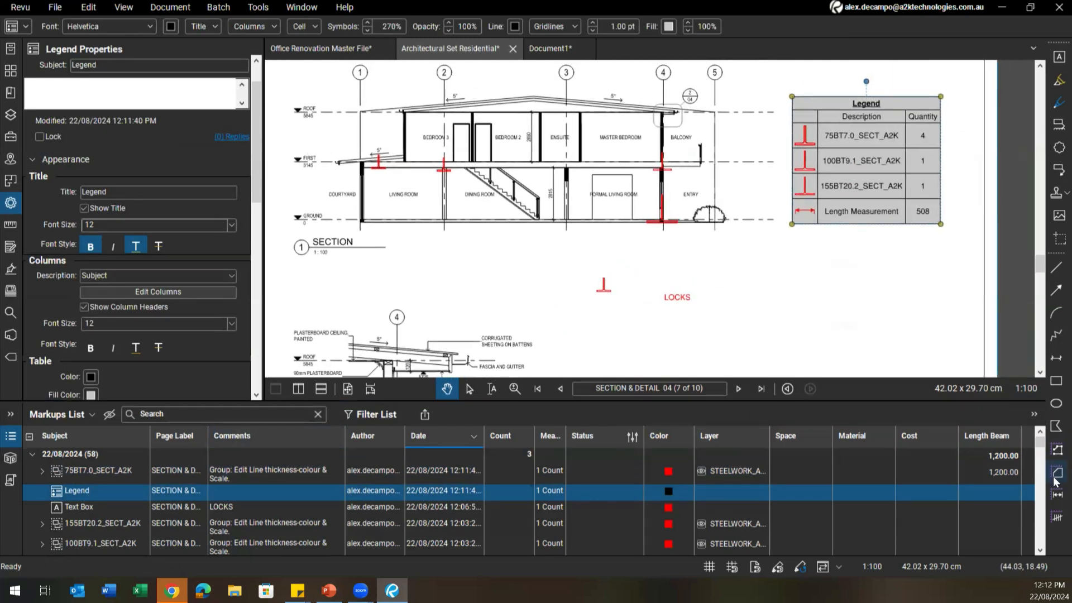
Draw a horizontal length measurement about 3,116 mm long above and right of the LOCKS text, and set its subject to 1
{"action": "left_click", "coordinate": [1056, 494]}
{"action": "left_click_drag", "start_coordinate": [724, 271], "coordinate": [776, 273]}
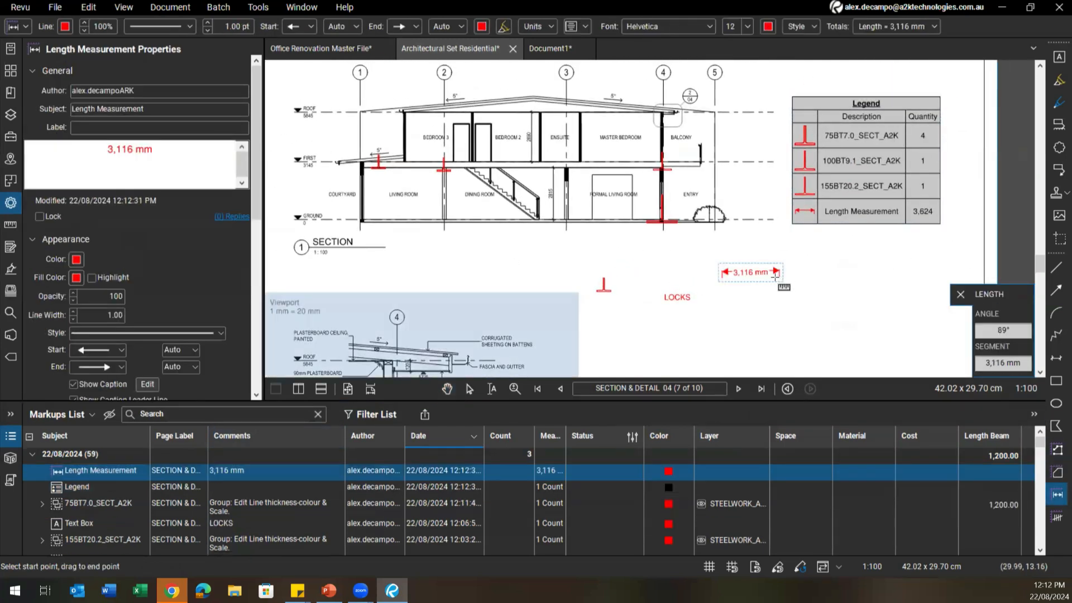
{"action": "left_click", "coordinate": [96, 475]}
{"action": "type", "text": "1"}
{"action": "key", "text": "ctrl+a"}
{"action": "type", "text": "1"}
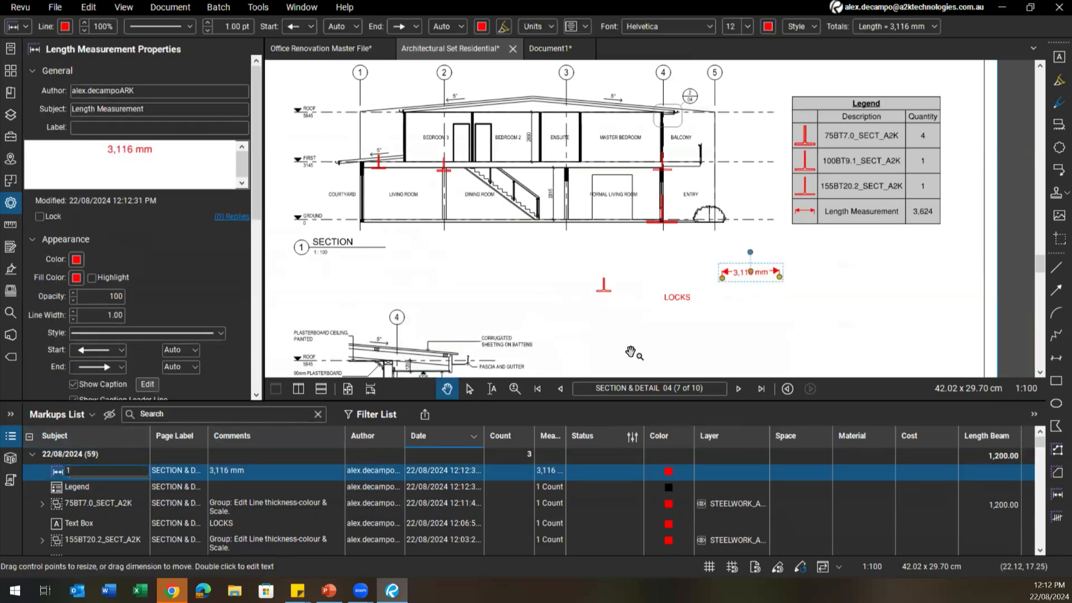
{"action": "left_click", "coordinate": [825, 306]}
Assign the renamed length measurement to the existing Legend, and delete the measurement after checking the table
{"action": "right_click", "coordinate": [766, 271]}
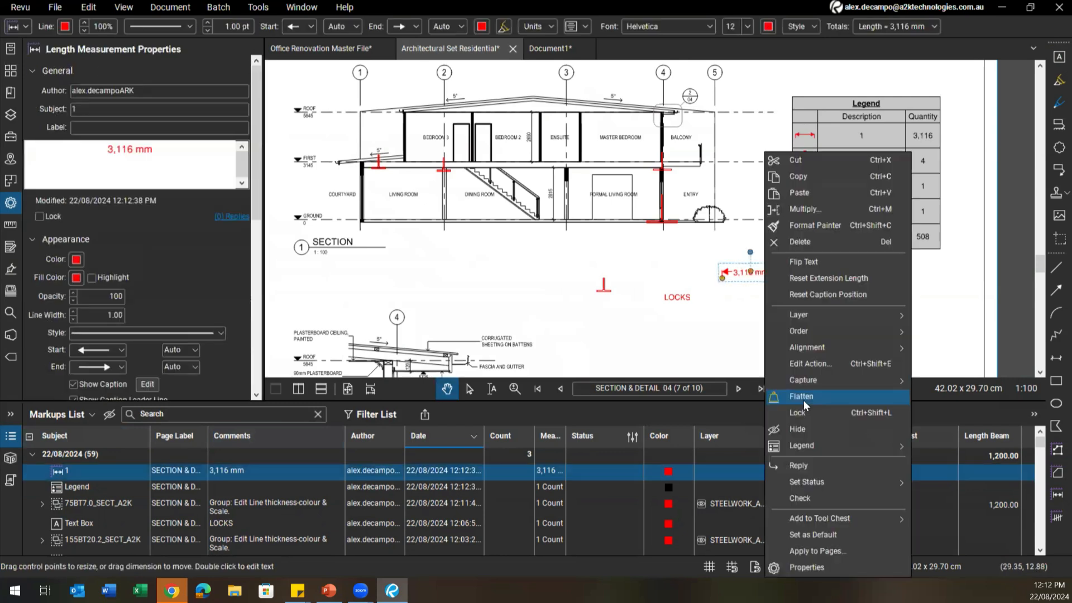
{"action": "mouse_move", "coordinate": [846, 445]}
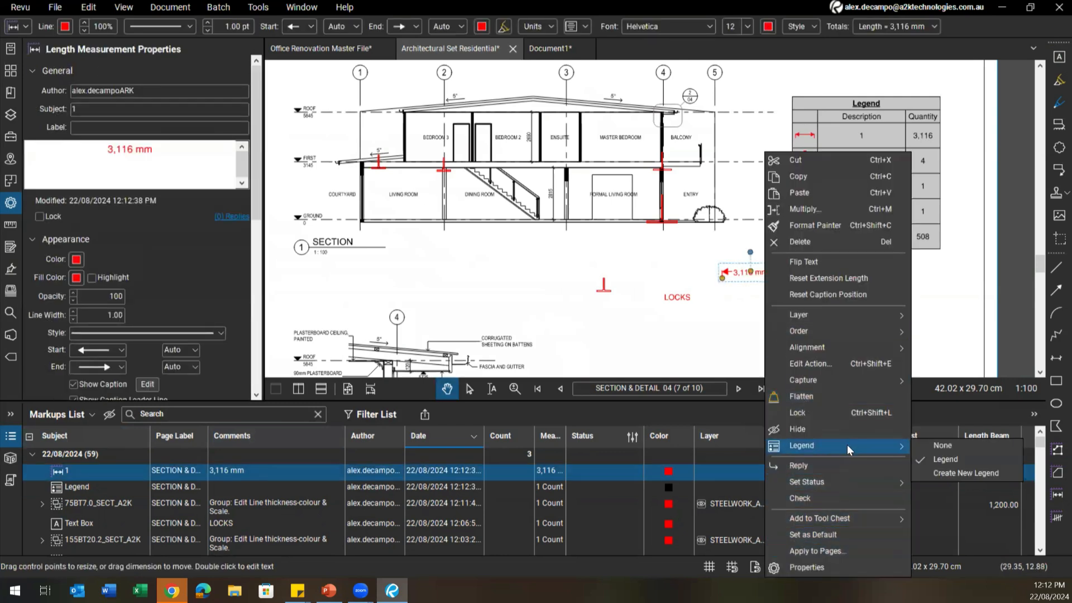
{"action": "left_click", "coordinate": [944, 460]}
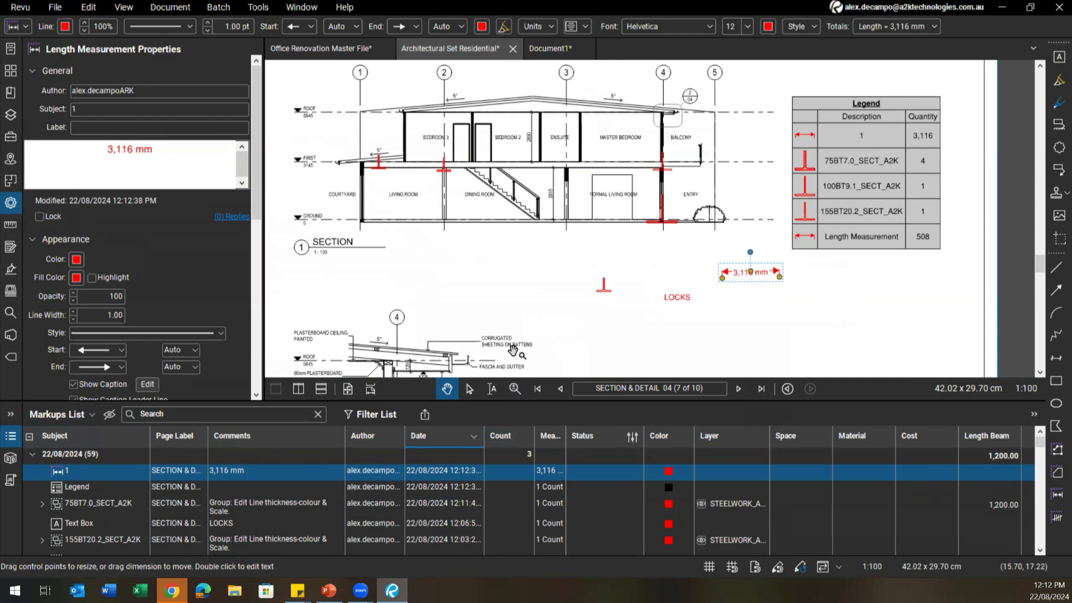
{"action": "key", "text": "Delete"}
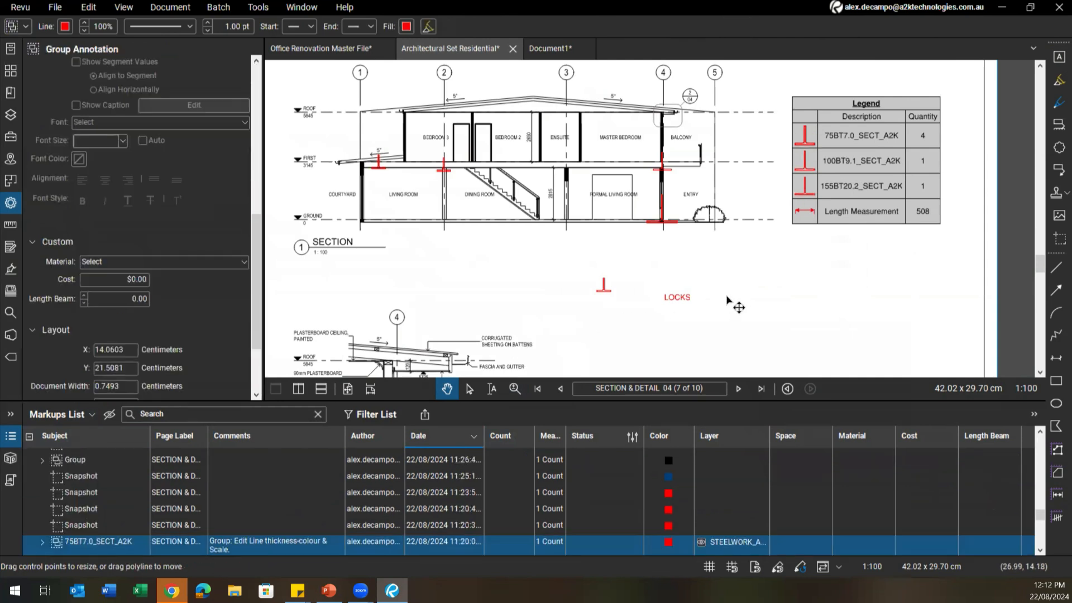
Review the legend table's custom and layout properties, and move the table slightly down and right to about X 32.27, Y 4.21 cm
{"action": "left_click", "coordinate": [740, 295]}
{"action": "left_click", "coordinate": [848, 195]}
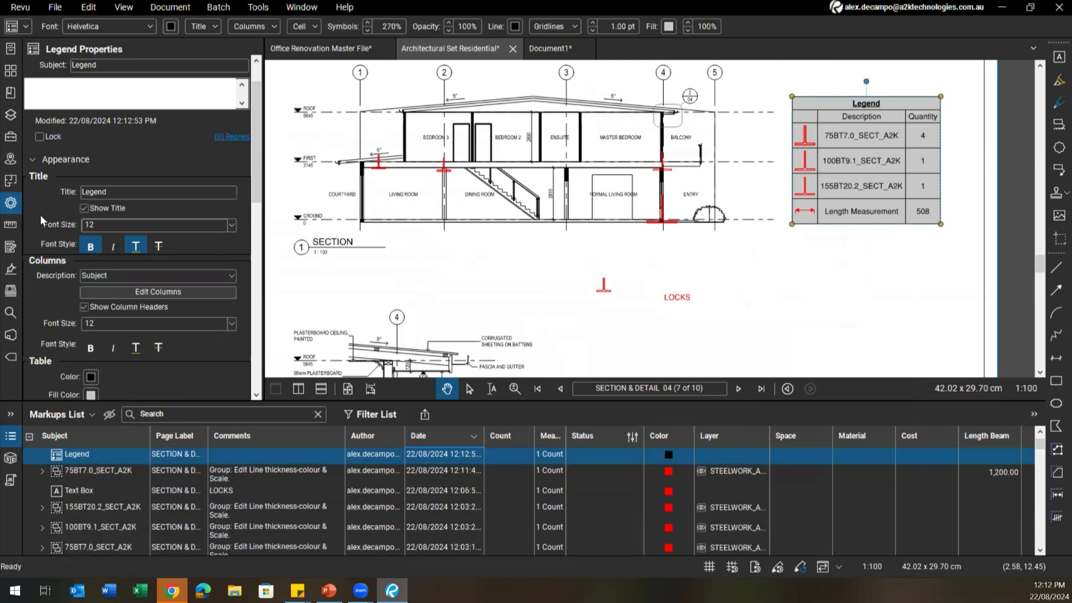
{"action": "scroll", "coordinate": [38, 212], "scroll_direction": "down", "scroll_amount": 8}
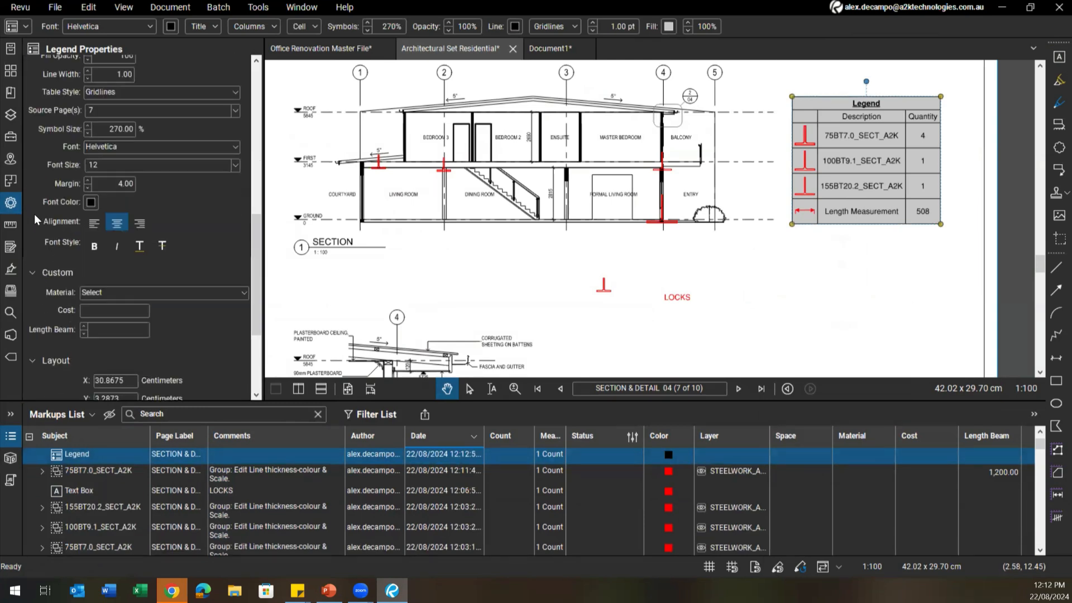
{"action": "scroll", "coordinate": [35, 213], "scroll_direction": "down", "scroll_amount": 3}
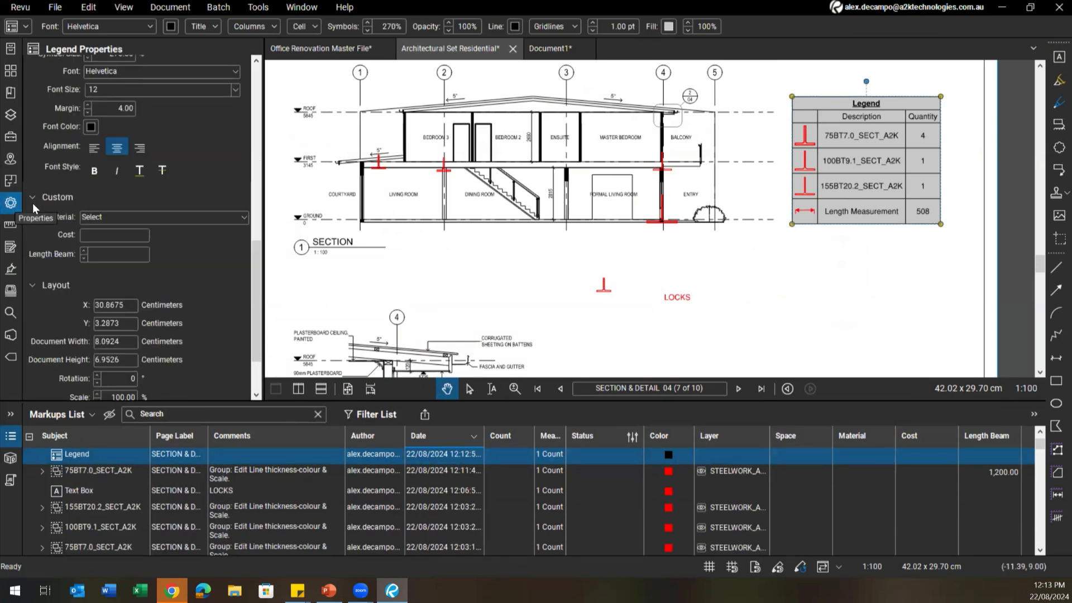
{"action": "left_click_drag", "start_coordinate": [899, 161], "coordinate": [925, 178]}
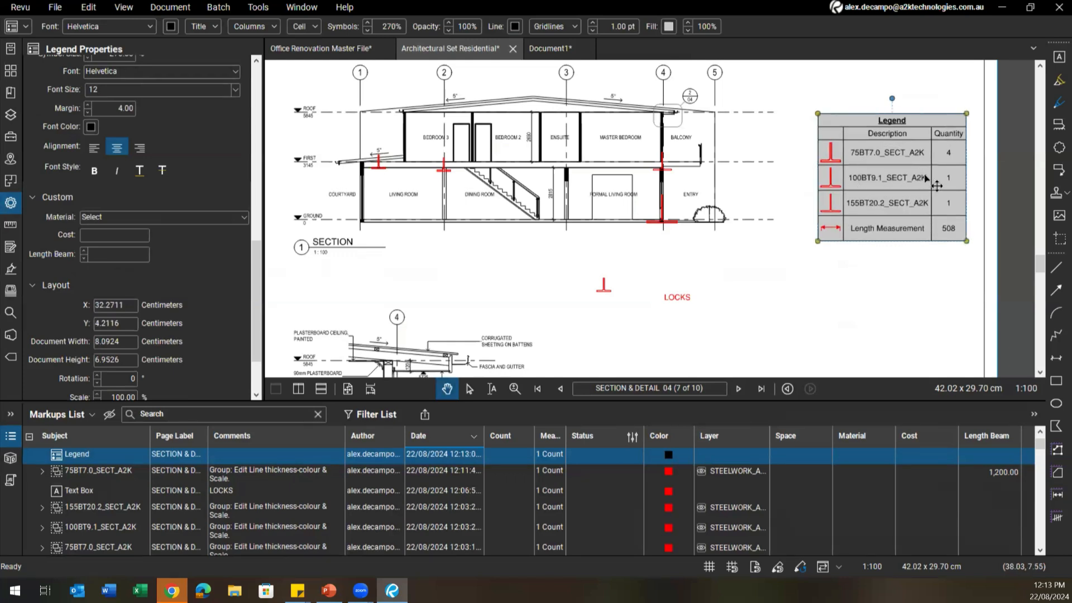
Review the columns available for the legend table and its title, column and cell formatting options
{"action": "key", "text": "ctrl"}
{"action": "left_click", "coordinate": [245, 26]}
{"action": "left_click", "coordinate": [225, 72]}
{"action": "scroll", "coordinate": [505, 304], "scroll_direction": "down", "scroll_amount": 8}
{"action": "scroll", "coordinate": [513, 296], "scroll_direction": "up", "scroll_amount": 8}
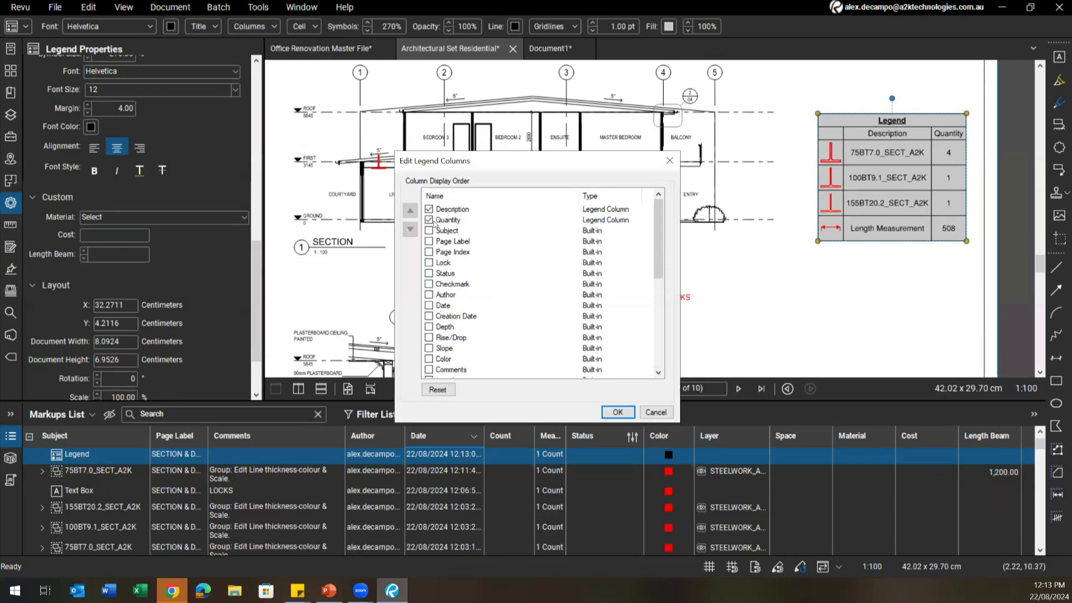
{"action": "left_click", "coordinate": [617, 412]}
{"action": "left_click", "coordinate": [299, 26]}
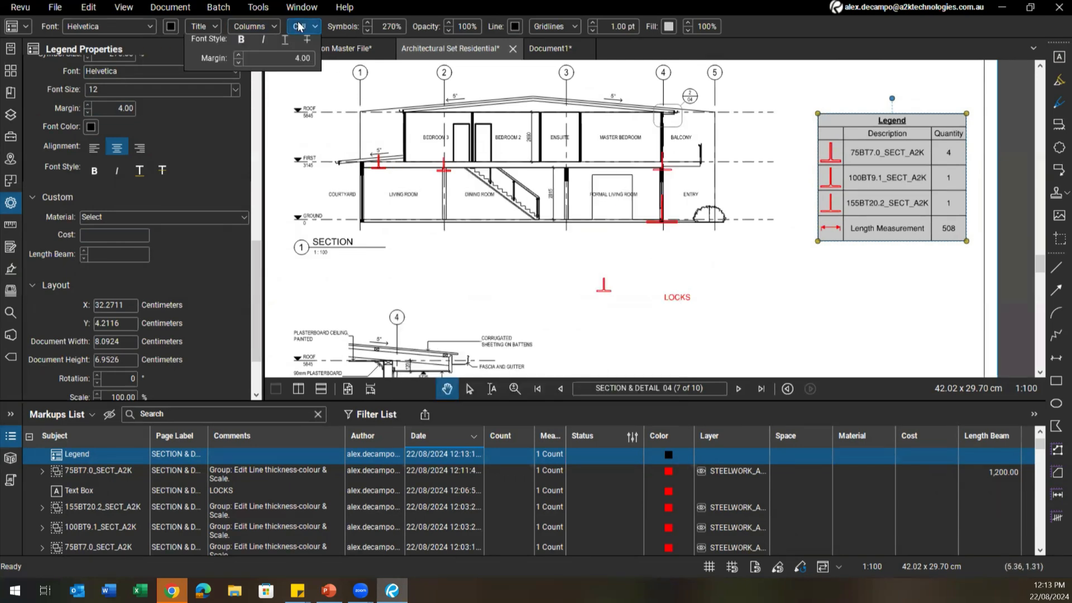
{"action": "left_click", "coordinate": [208, 24]}
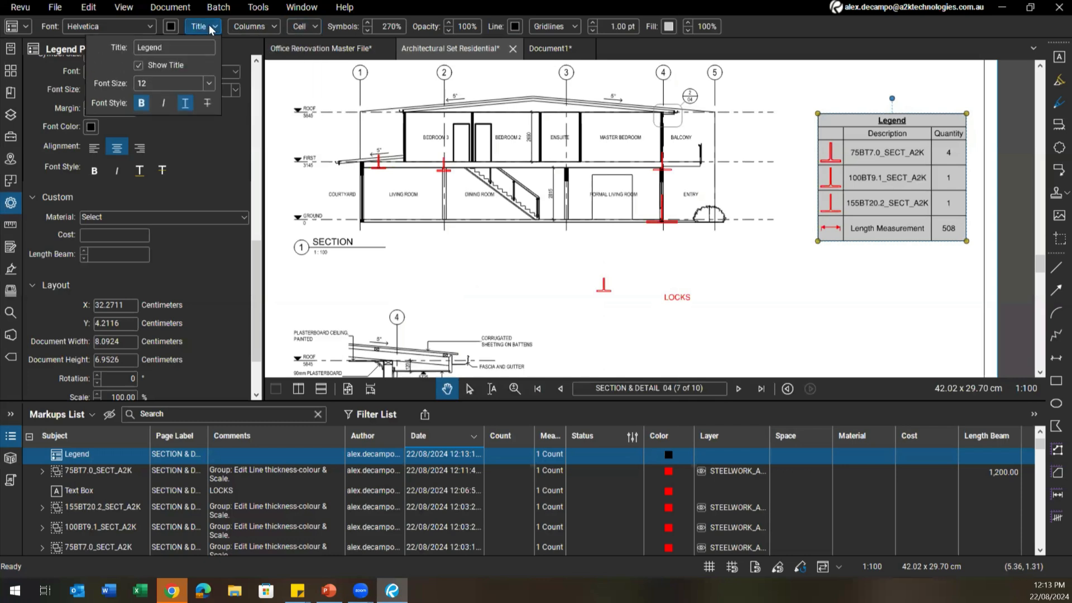
{"action": "left_click", "coordinate": [254, 25]}
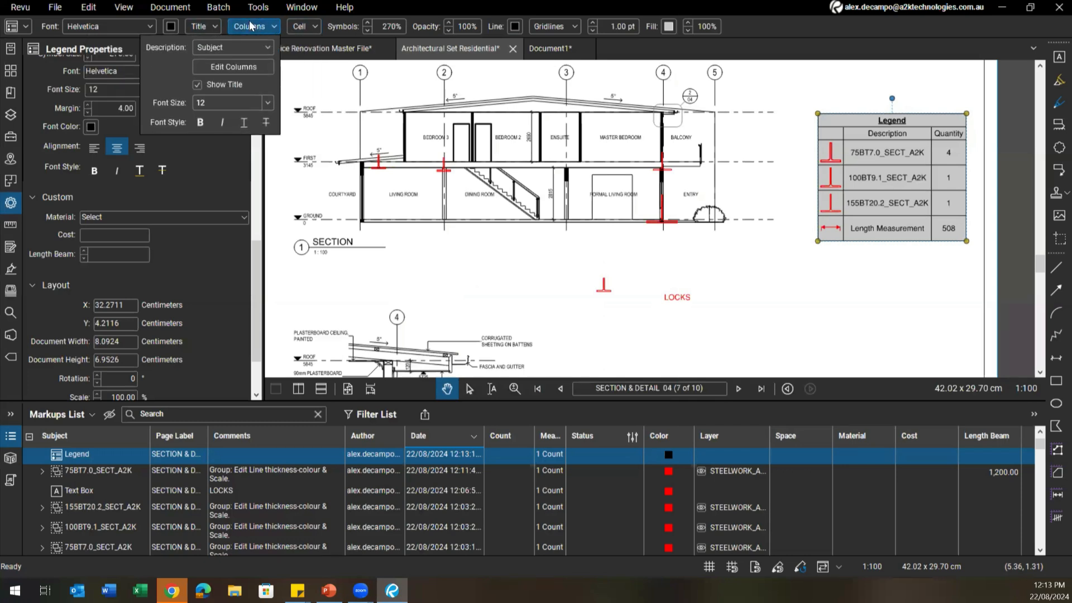
{"action": "left_click", "coordinate": [124, 279]}
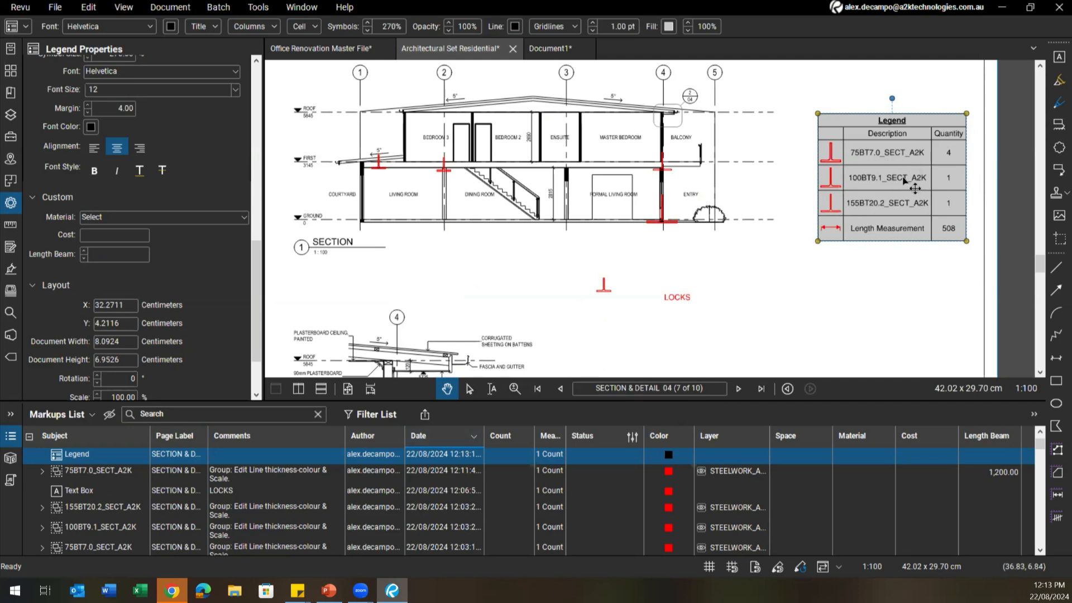
{"action": "left_click", "coordinate": [92, 415]}
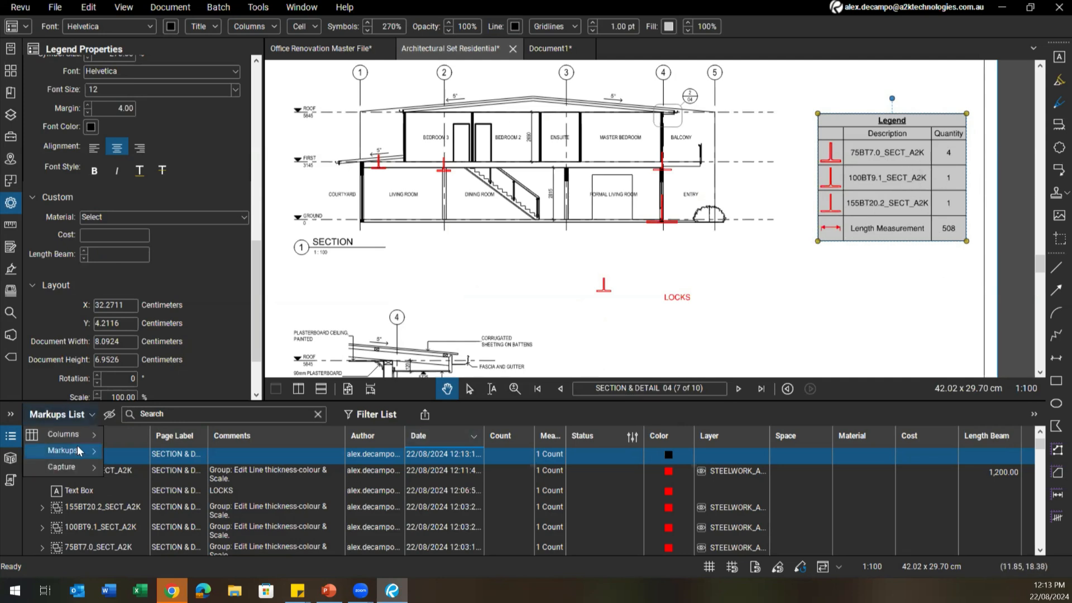
Add the Length column to the legend table and move the table left to about X 29.43, Y 4.04 cm
{"action": "left_click", "coordinate": [249, 26]}
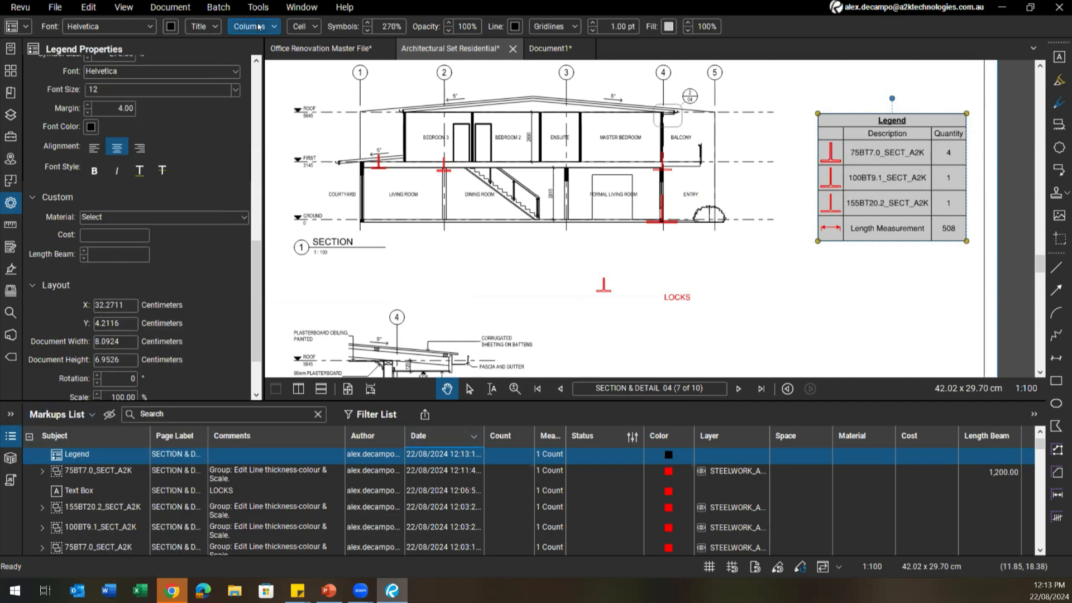
{"action": "left_click", "coordinate": [233, 67]}
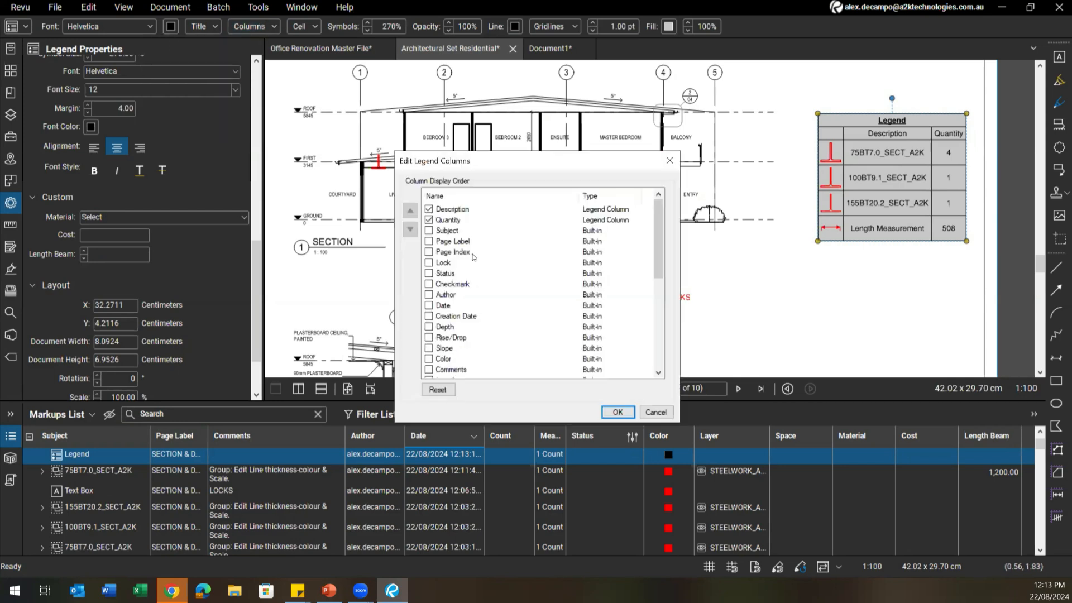
{"action": "scroll", "coordinate": [469, 329], "scroll_direction": "down", "scroll_amount": 1}
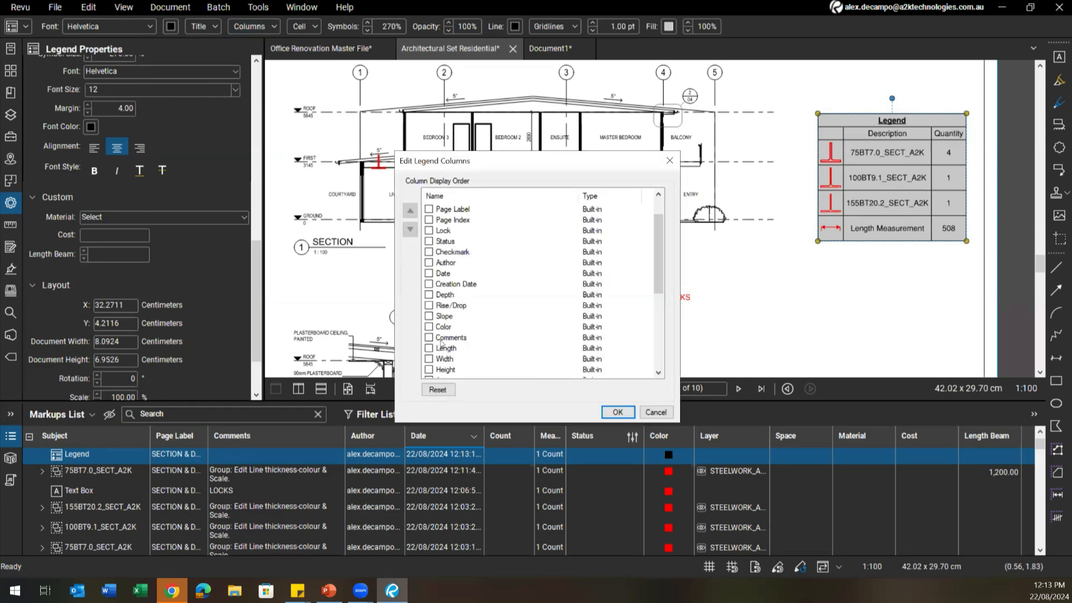
{"action": "left_click", "coordinate": [617, 412]}
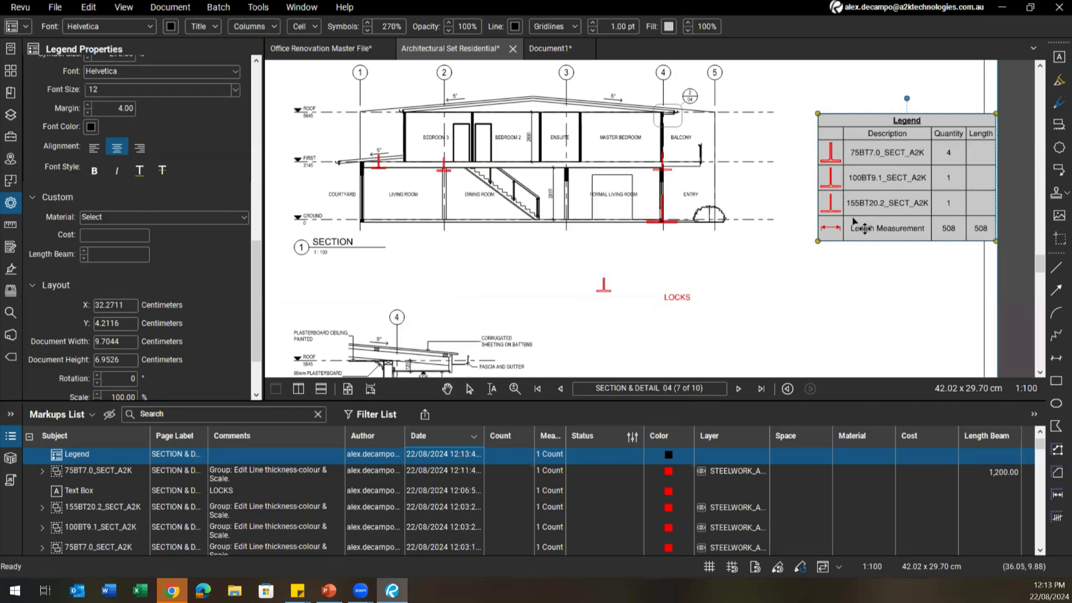
{"action": "left_click", "coordinate": [692, 304]}
Copy the 417 mm length measurement in the eaves detail and paste it below the legend table
{"action": "scroll", "coordinate": [543, 295], "scroll_direction": "down", "scroll_amount": 1}
{"action": "left_click_drag", "start_coordinate": [543, 294], "coordinate": [582, 210]}
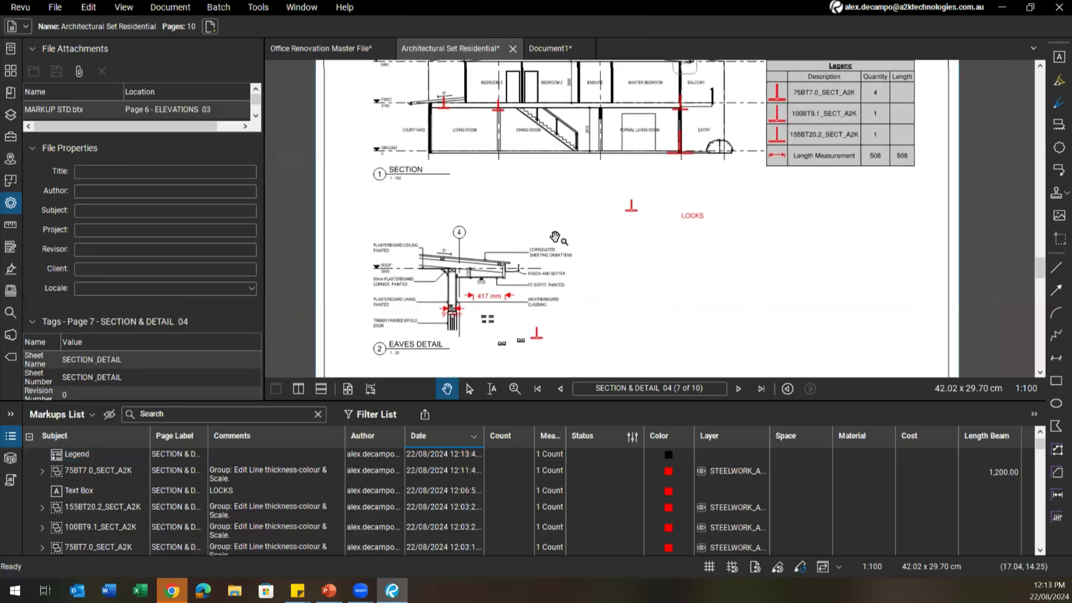
{"action": "left_click", "coordinate": [487, 300]}
{"action": "key", "text": "ctrl+c"}
{"action": "key", "text": "ctrl+v"}
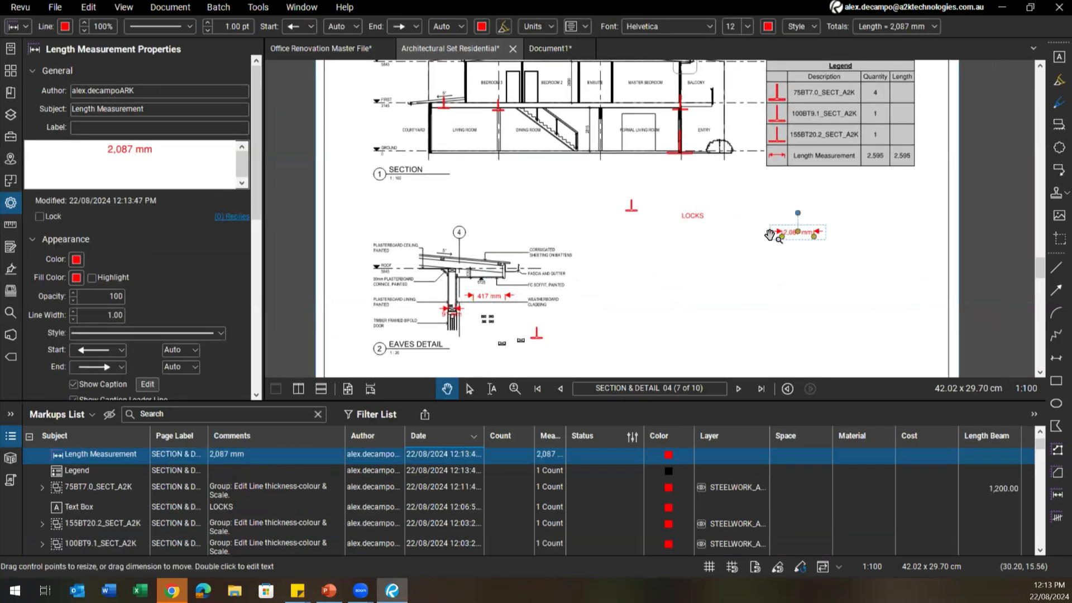
{"action": "left_click_drag", "start_coordinate": [767, 218], "coordinate": [742, 244]}
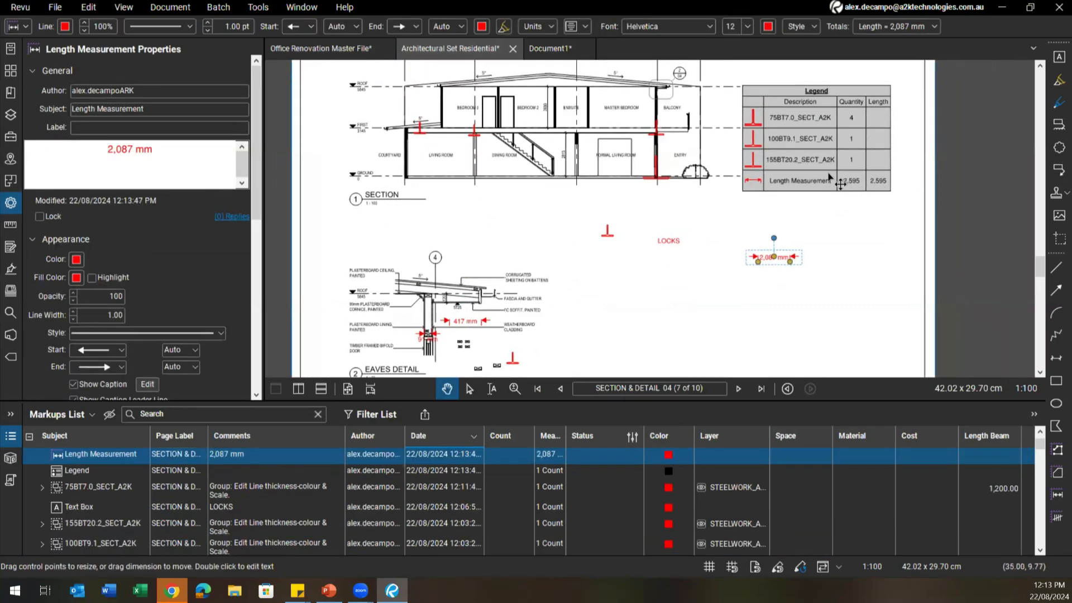
Delete the legend table, the pasted length measurement below it and the LOCKS text box
{"action": "left_click", "coordinate": [796, 175]}
{"action": "left_click_drag", "start_coordinate": [795, 174], "coordinate": [821, 217]}
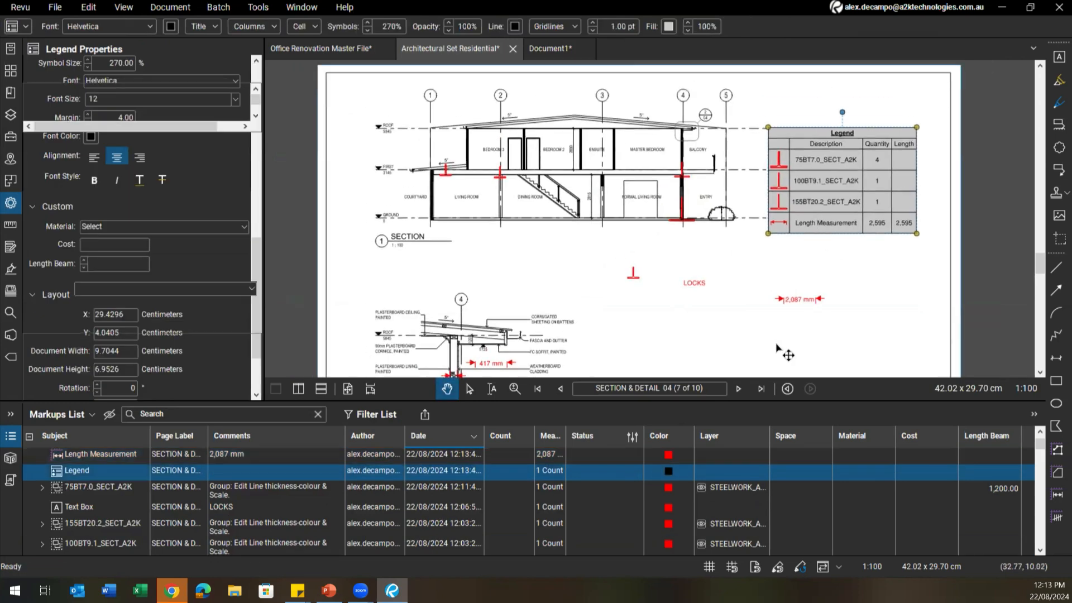
{"action": "key", "text": "Delete"}
{"action": "left_click", "coordinate": [795, 301]}
{"action": "key", "text": "Delete"}
{"action": "left_click", "coordinate": [707, 285]}
{"action": "key", "text": "Delete"}
Go to the ELEVATIONS 03 page and enlarge the Markups List area
{"action": "mouse_move", "coordinate": [739, 246]}
{"action": "left_mouse_down"}
{"action": "mouse_move", "coordinate": [824, 242]}
{"action": "mouse_move", "coordinate": [800, 219]}
{"action": "left_mouse_up"}
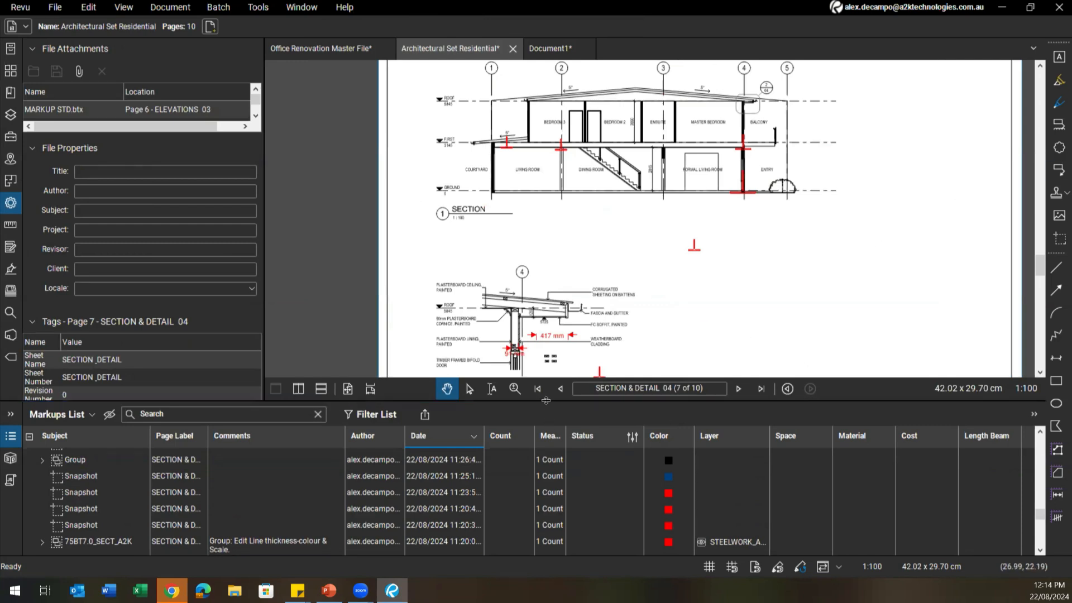
{"action": "left_click", "coordinate": [560, 389]}
{"action": "scroll", "coordinate": [588, 347], "scroll_direction": "down", "scroll_amount": 2}
{"action": "left_click_drag", "start_coordinate": [580, 296], "coordinate": [565, 223]}
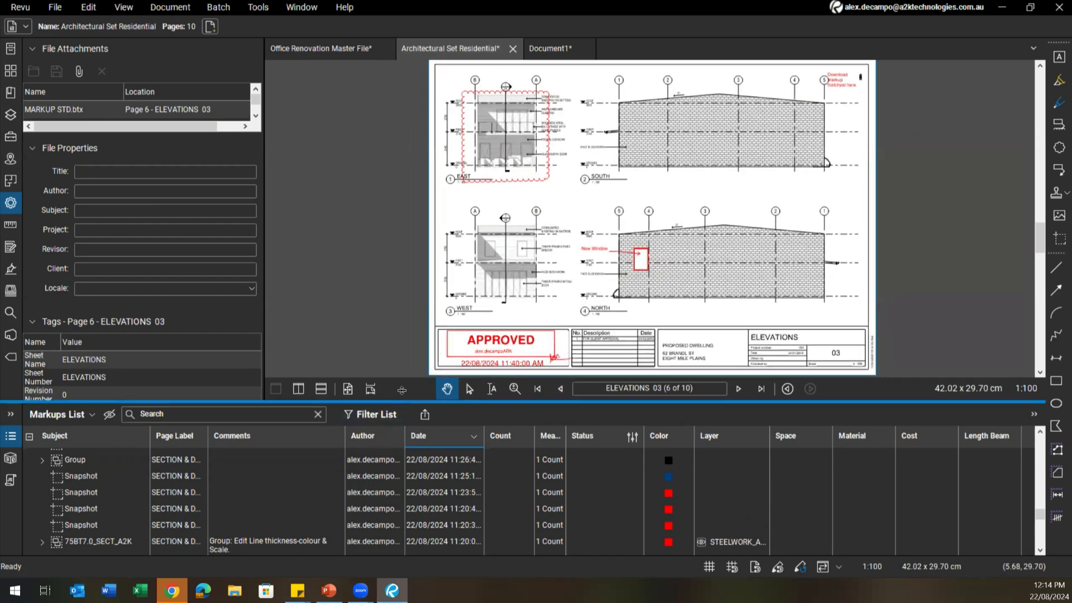
{"action": "left_click_drag", "start_coordinate": [406, 401], "coordinate": [406, 307]}
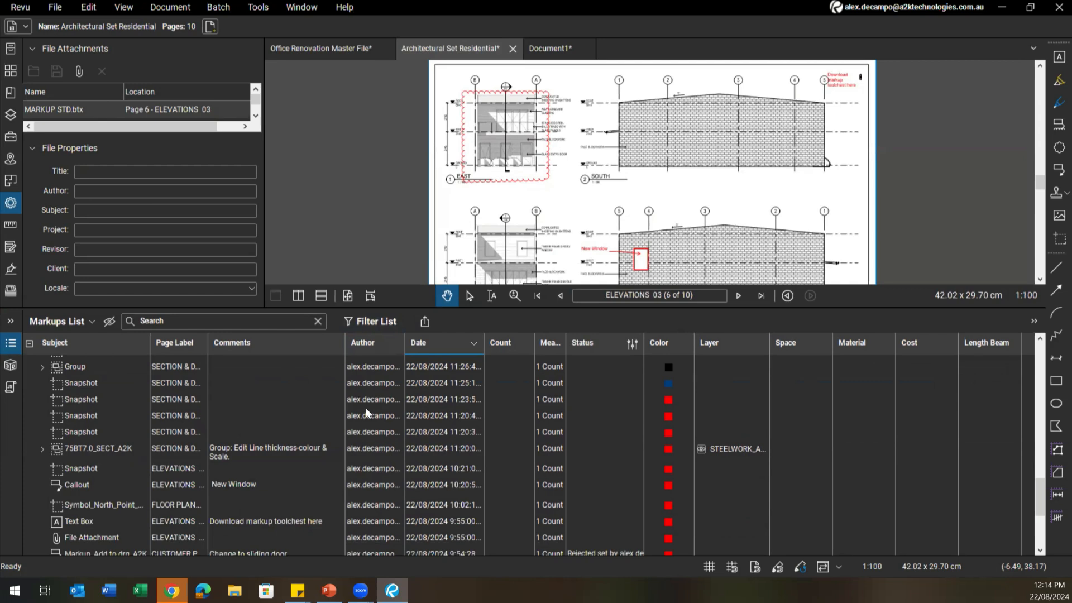
Start a PDF summary of the markups and review its output, filter and column settings
{"action": "key", "text": "ctrl"}
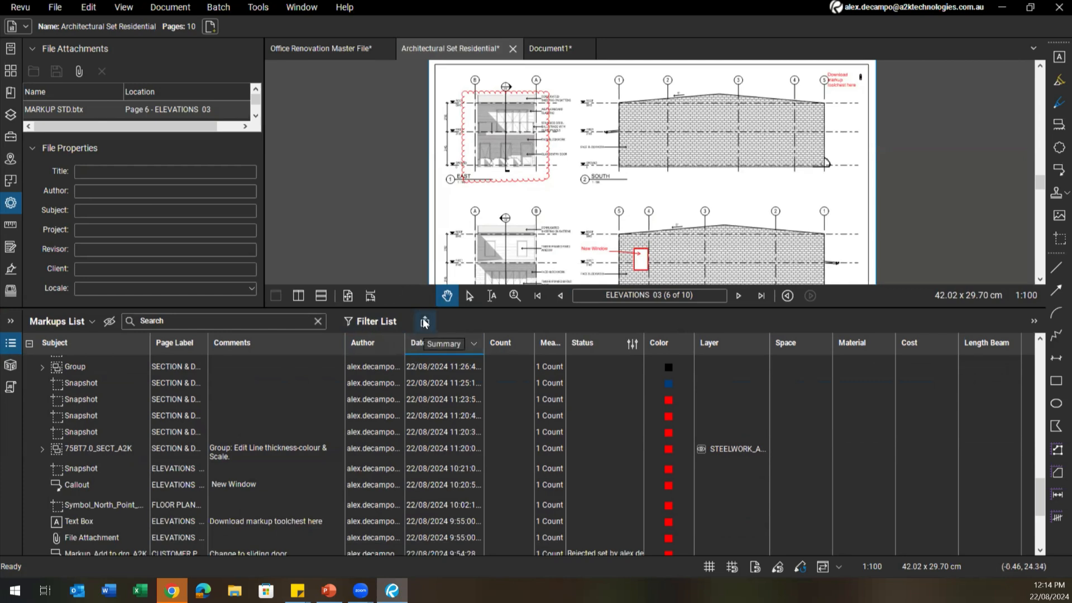
{"action": "left_click", "coordinate": [424, 321]}
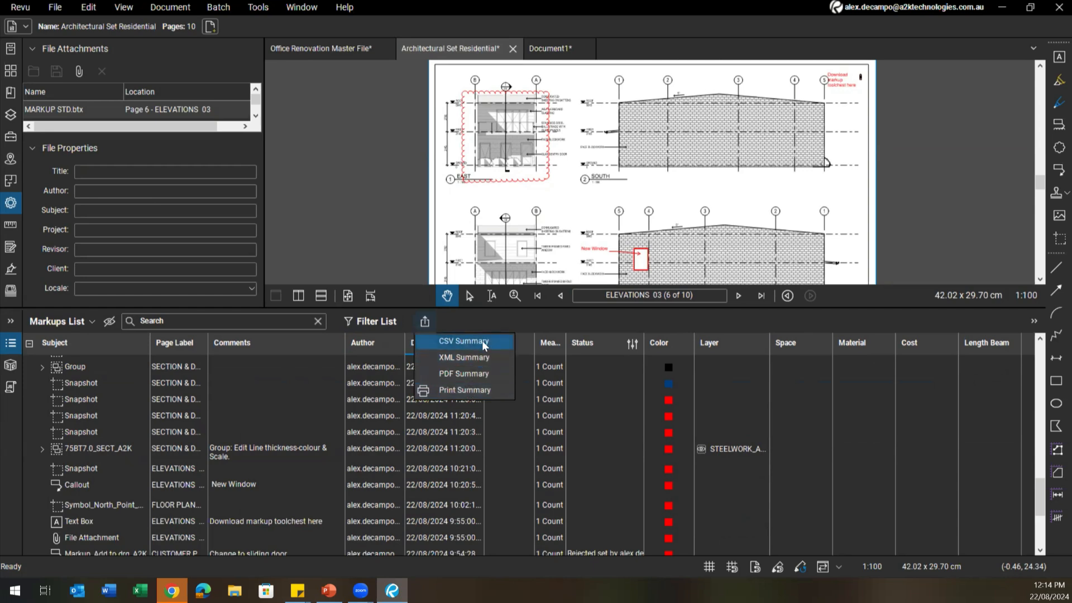
{"action": "left_click", "coordinate": [494, 373]}
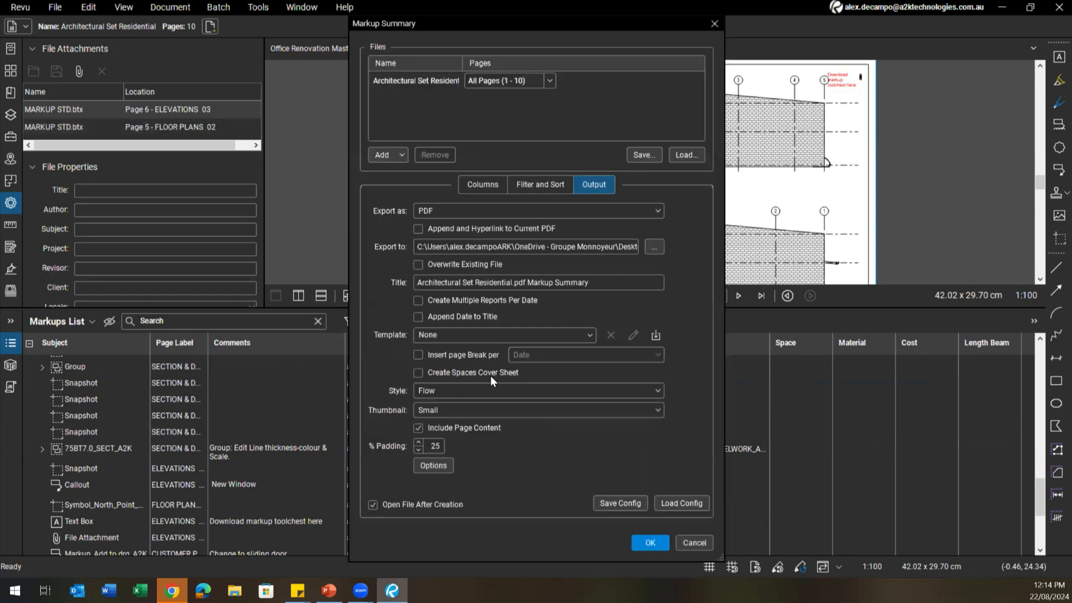
{"action": "left_click", "coordinate": [494, 189]}
{"action": "left_click", "coordinate": [524, 184]}
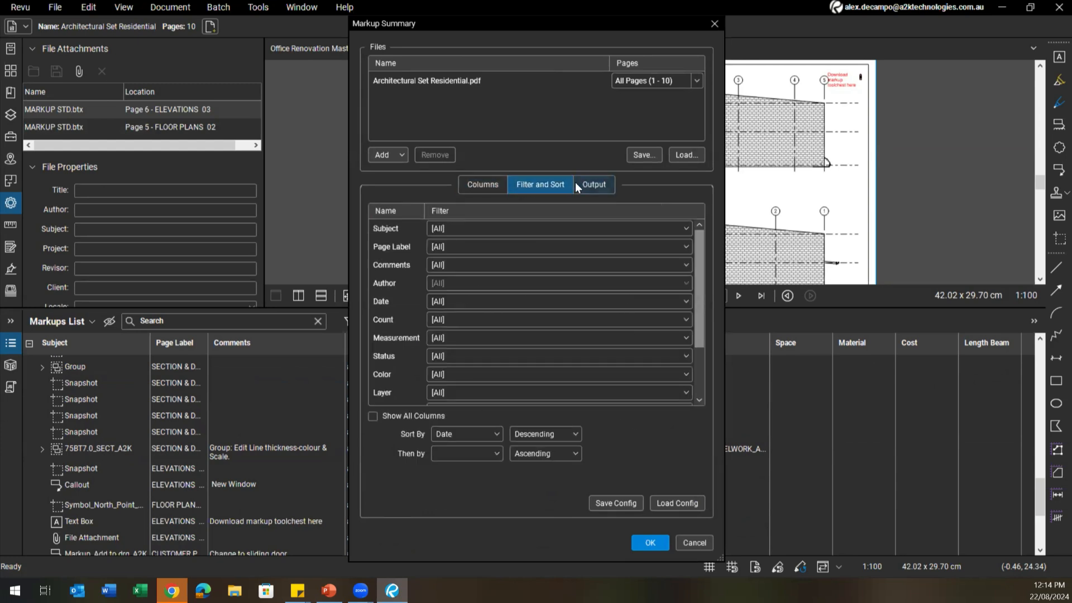
{"action": "left_click", "coordinate": [495, 184]}
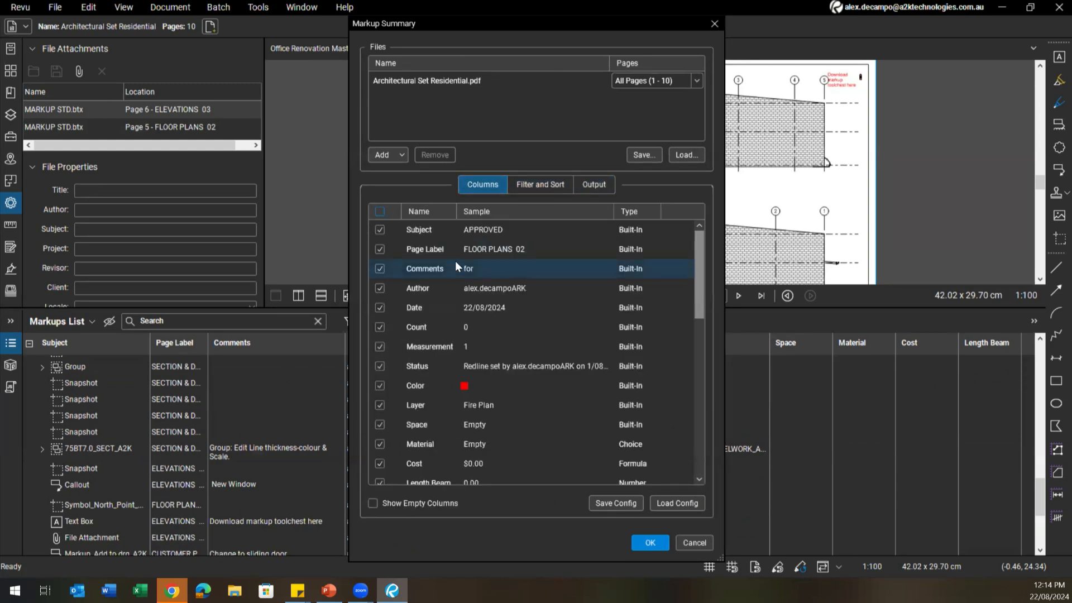
Exclude the Length Beam, Cost, Material and Space columns from the markup summary
{"action": "scroll", "coordinate": [382, 454], "scroll_direction": "down", "scroll_amount": 1}
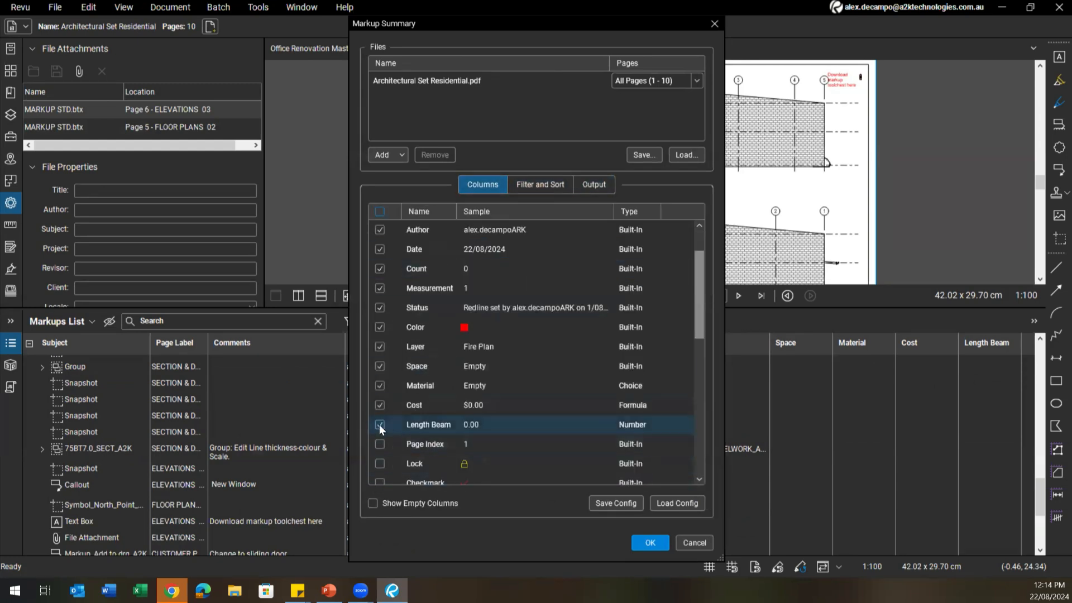
{"action": "left_click", "coordinate": [380, 424]}
{"action": "left_click", "coordinate": [380, 404]}
{"action": "left_click", "coordinate": [379, 385]}
{"action": "left_click", "coordinate": [379, 365]}
{"action": "scroll", "coordinate": [391, 368], "scroll_direction": "up", "scroll_amount": 1}
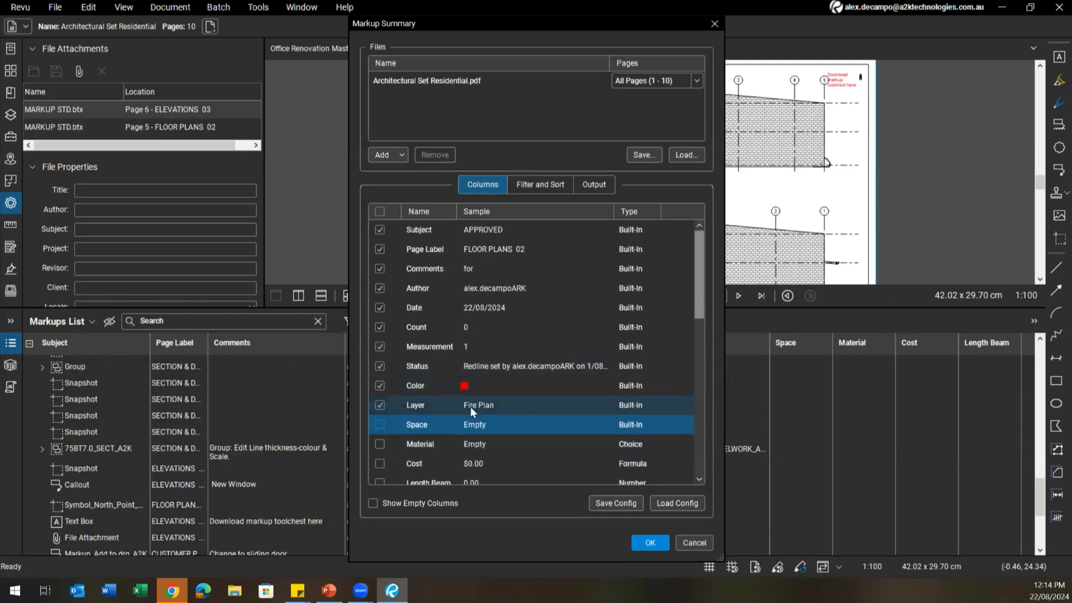
Filter the summary's Subject to only 75BT7.0_SECT_A2K, 100BT9.1_SECT_A2K and 155BT20.2_SECT_A2K
{"action": "left_click", "coordinate": [537, 187]}
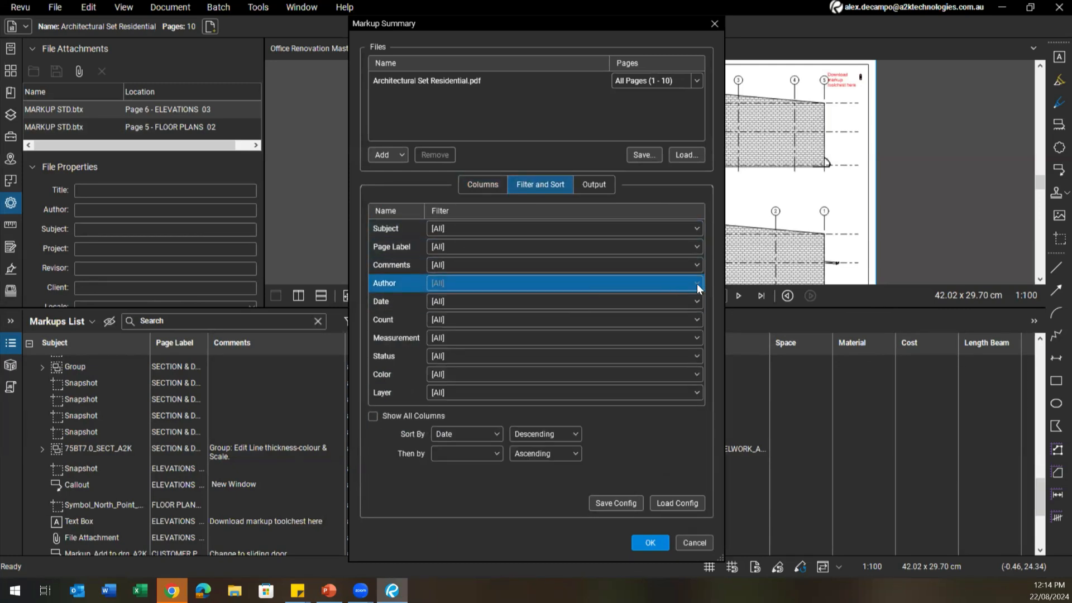
{"action": "left_click", "coordinate": [463, 284]}
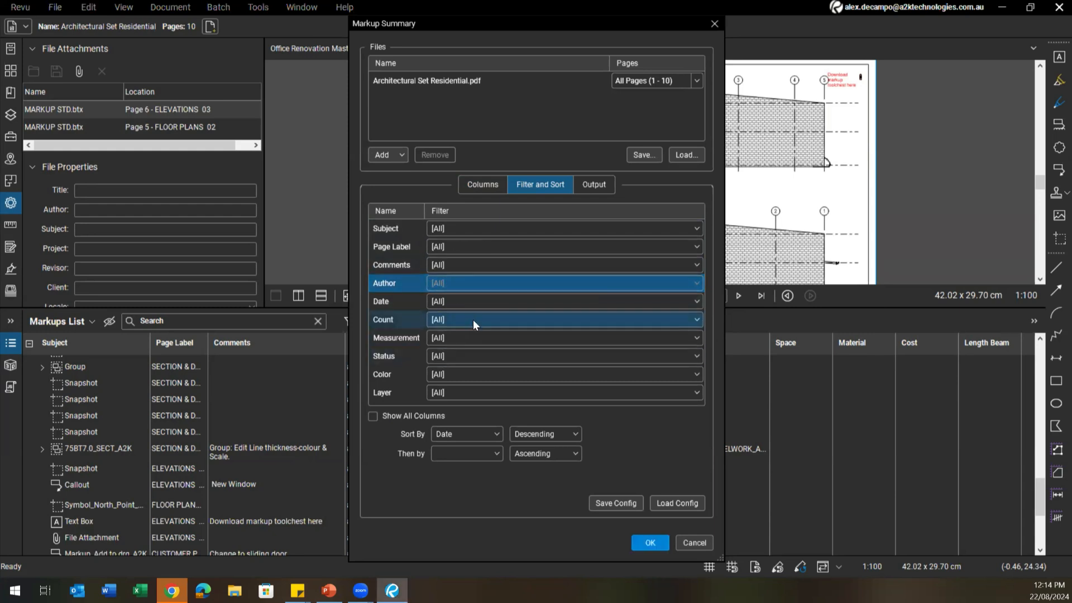
{"action": "left_click", "coordinate": [480, 232]}
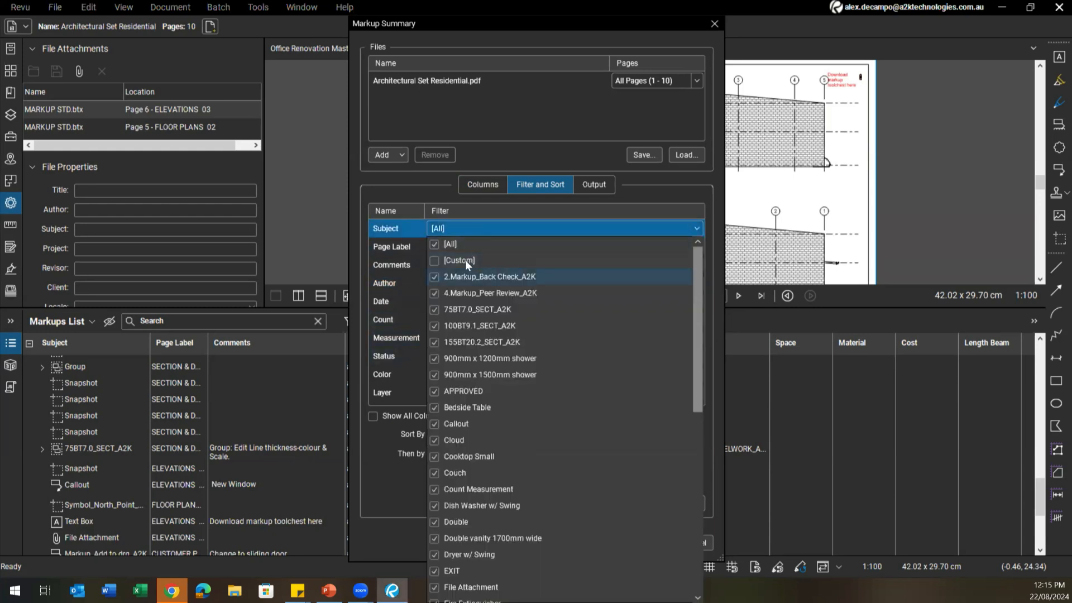
{"action": "scroll", "coordinate": [500, 349], "scroll_direction": "down", "scroll_amount": 12}
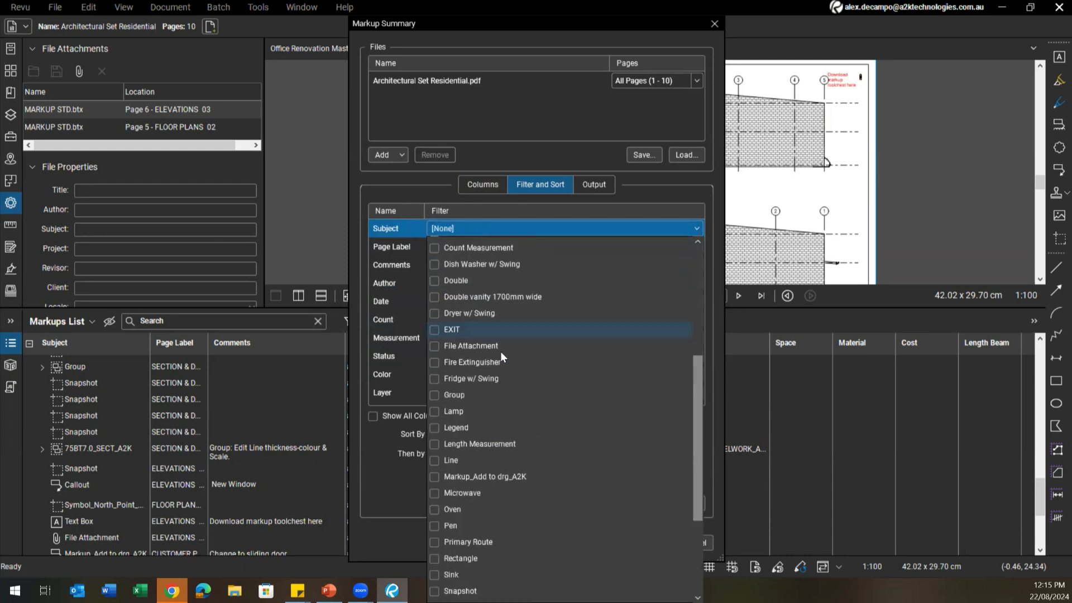
{"action": "scroll", "coordinate": [504, 553], "scroll_direction": "up", "scroll_amount": 12}
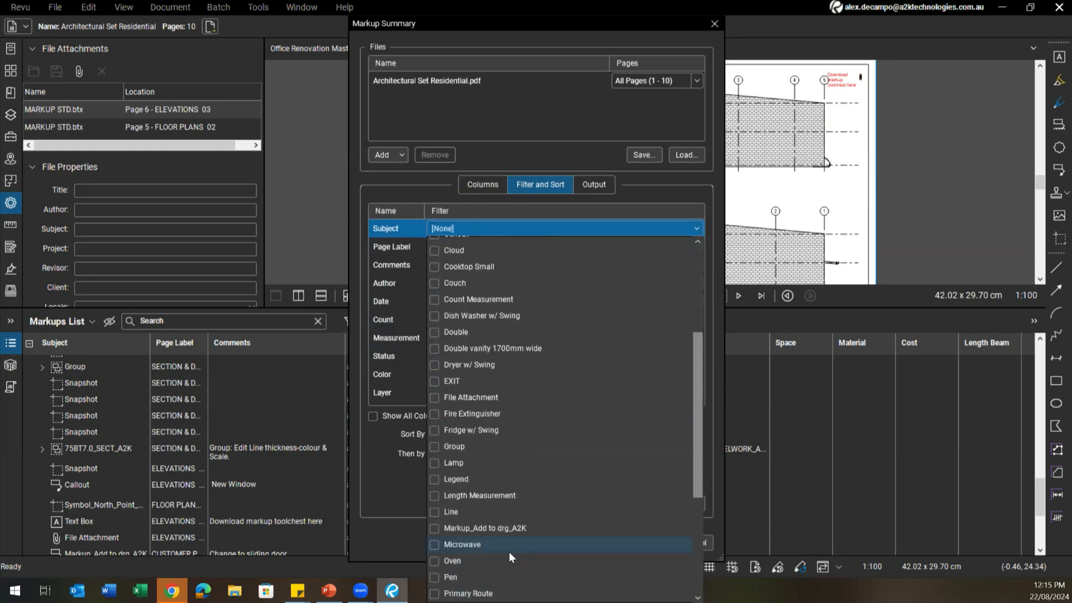
{"action": "left_click", "coordinate": [434, 309]}
{"action": "left_click", "coordinate": [434, 325]}
{"action": "left_click", "coordinate": [435, 341]}
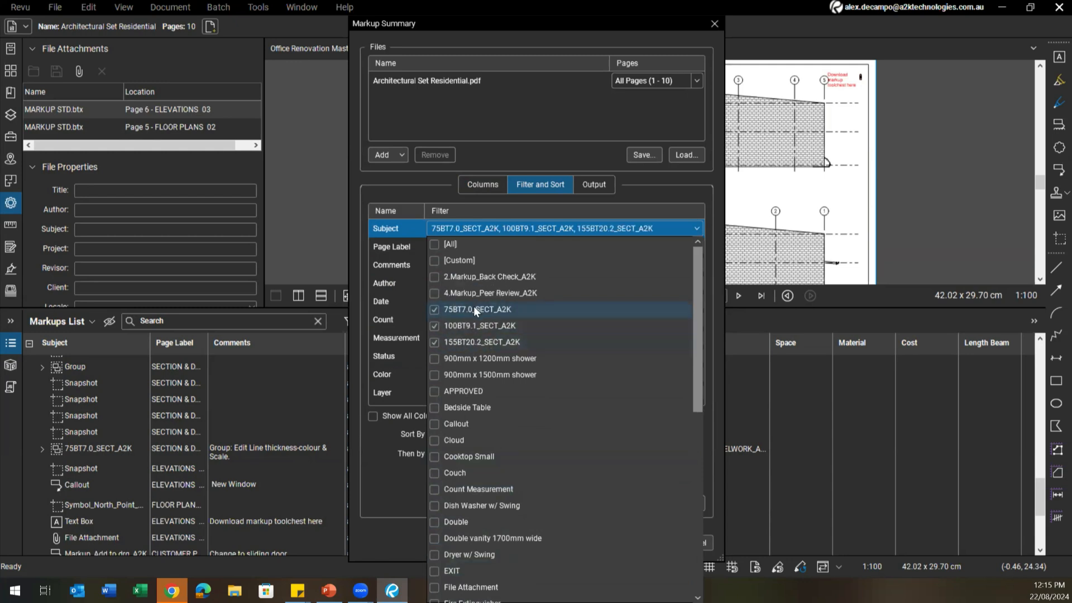
{"action": "left_click", "coordinate": [370, 451]}
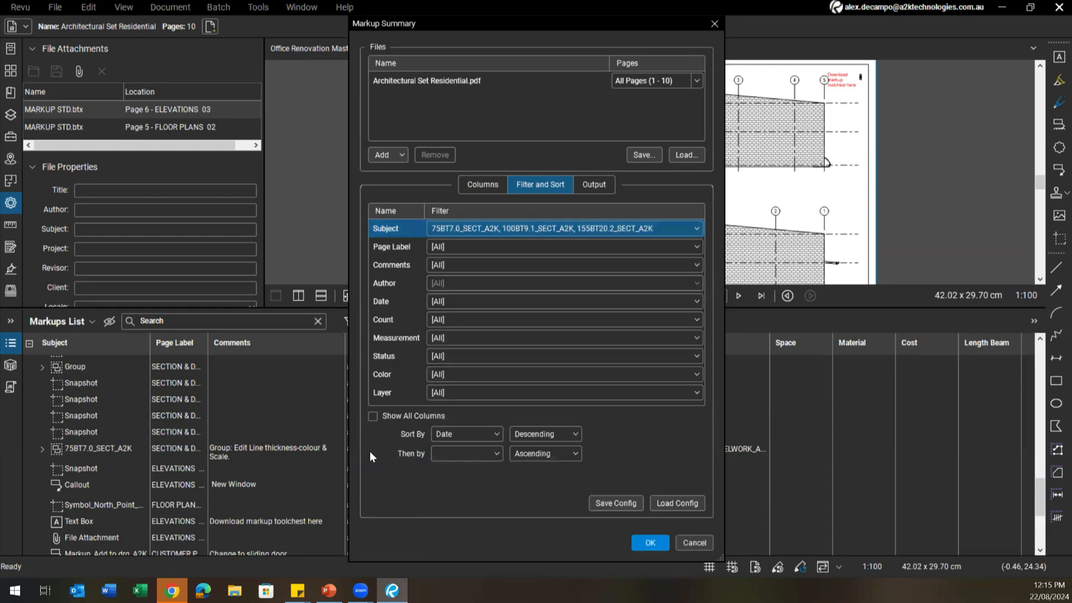
Generate the PDF markup summary and look through its steel section entries on both pages with the Markups List hidden
{"action": "left_click", "coordinate": [649, 542]}
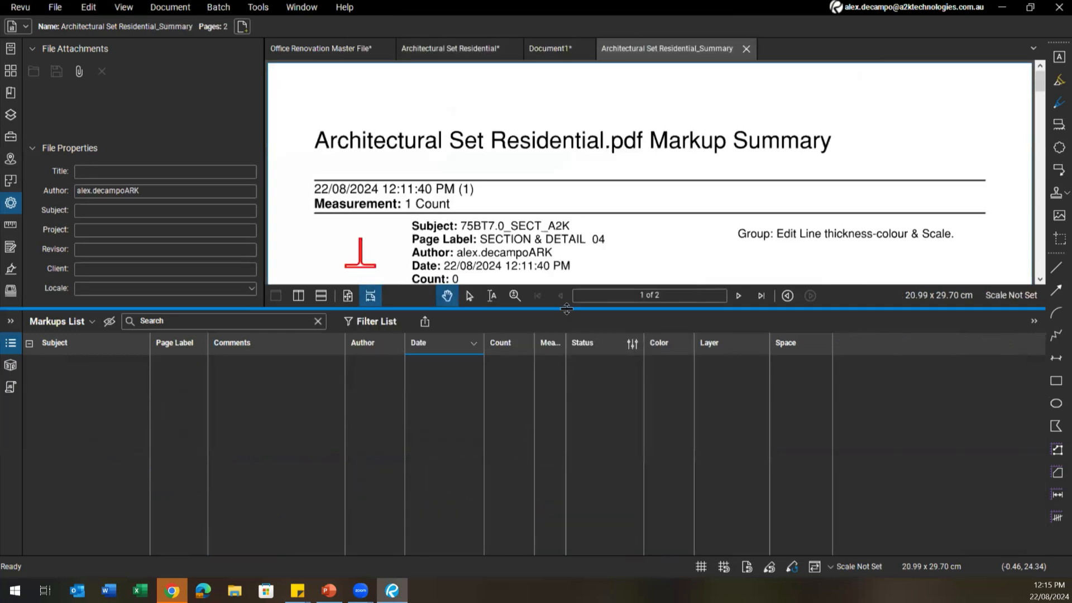
{"action": "scroll", "coordinate": [567, 302], "scroll_direction": "down", "scroll_amount": 5}
{"action": "scroll", "coordinate": [586, 311], "scroll_direction": "down", "scroll_amount": 5}
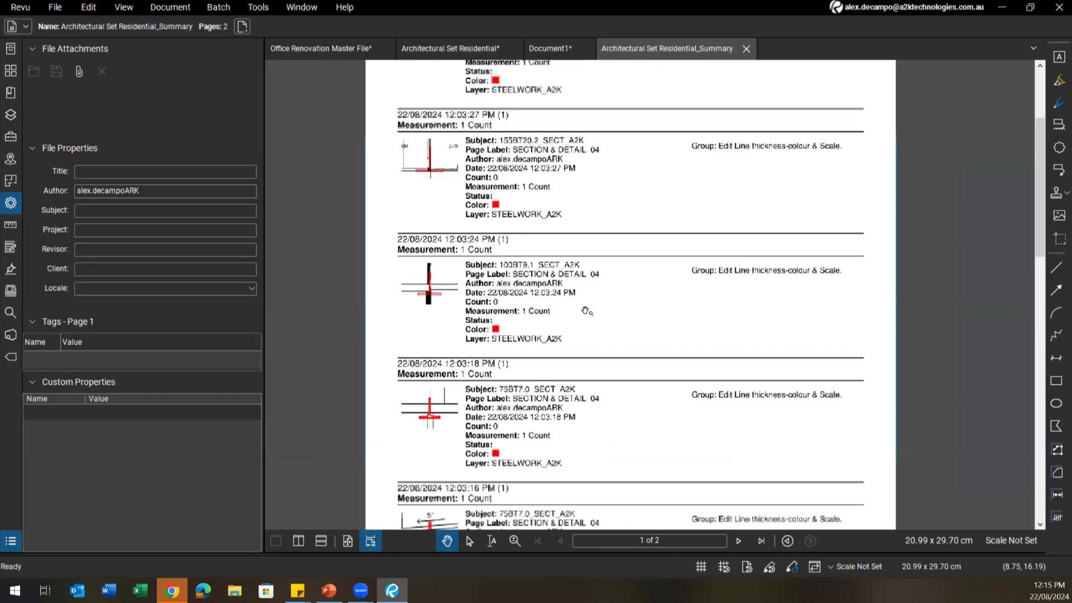
{"action": "left_click_drag", "start_coordinate": [576, 304], "coordinate": [593, 98]}
{"action": "left_click_drag", "start_coordinate": [587, 372], "coordinate": [591, 130]}
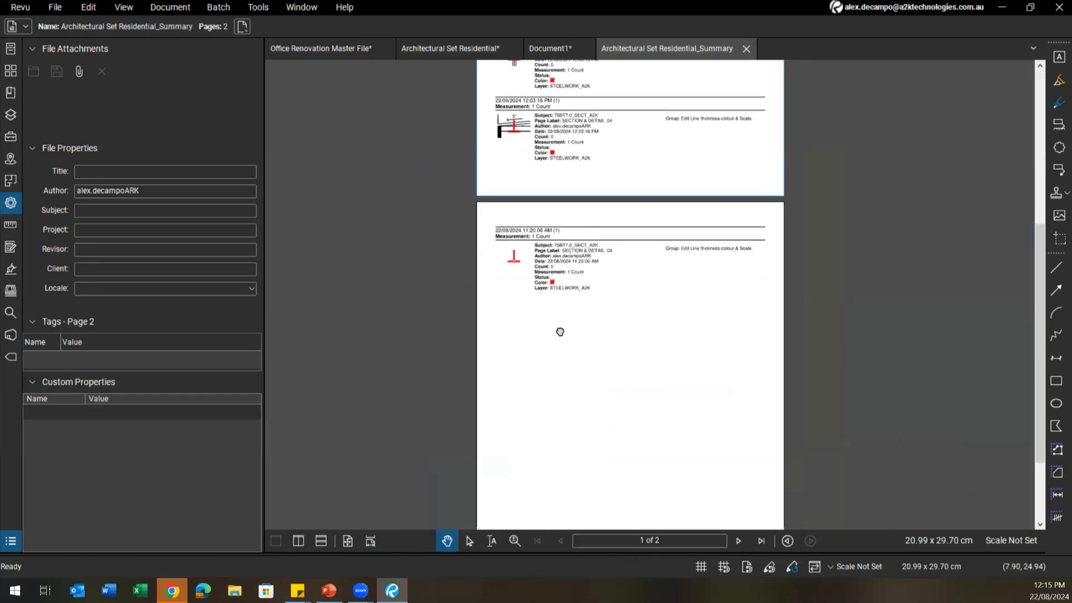
{"action": "scroll", "coordinate": [557, 330], "scroll_direction": "up", "scroll_amount": 5}
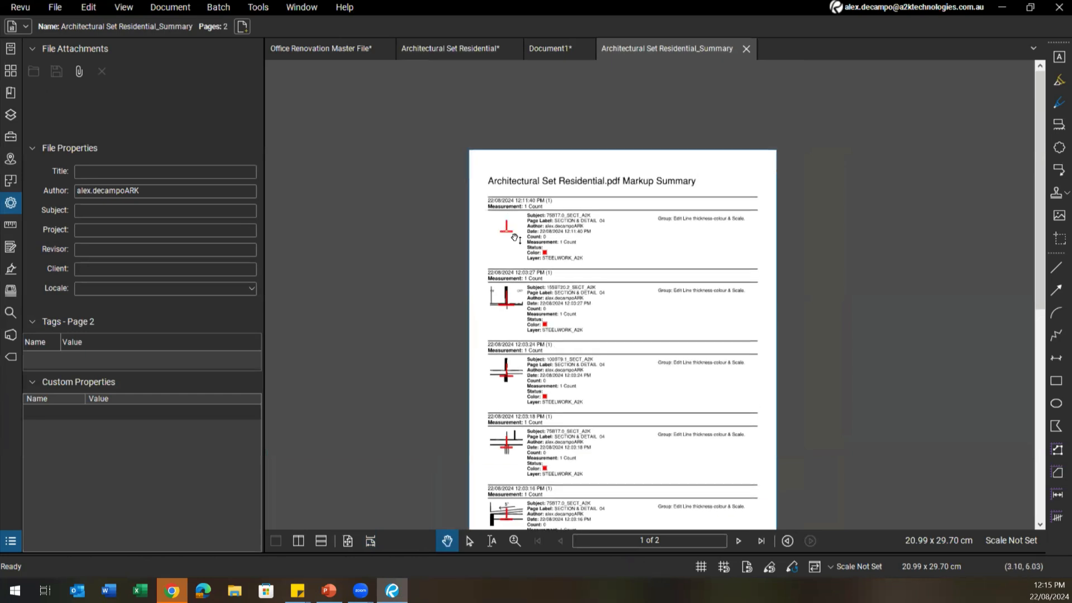
Look over the first page of the markup summary and close the summary document
{"action": "left_click_drag", "start_coordinate": [587, 244], "coordinate": [557, 174]}
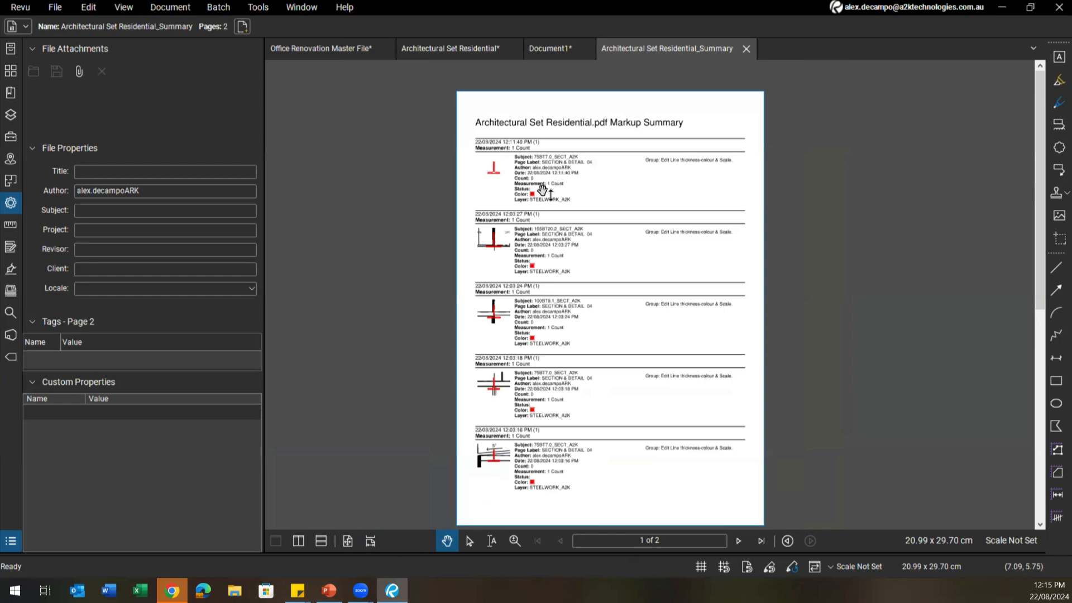
{"action": "left_click_drag", "start_coordinate": [602, 223], "coordinate": [624, 256]}
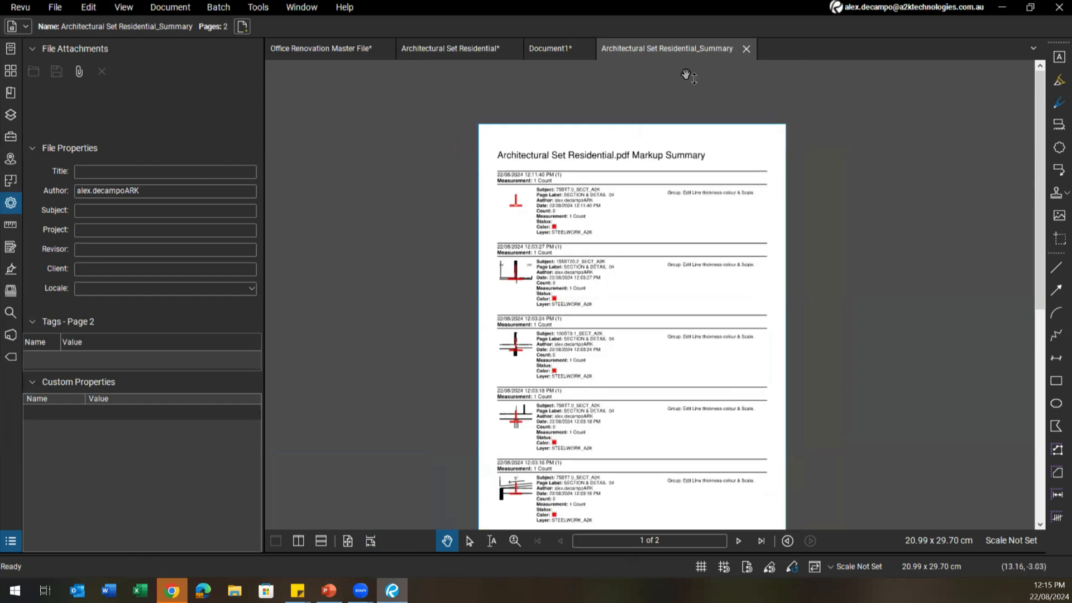
{"action": "left_click", "coordinate": [746, 49]}
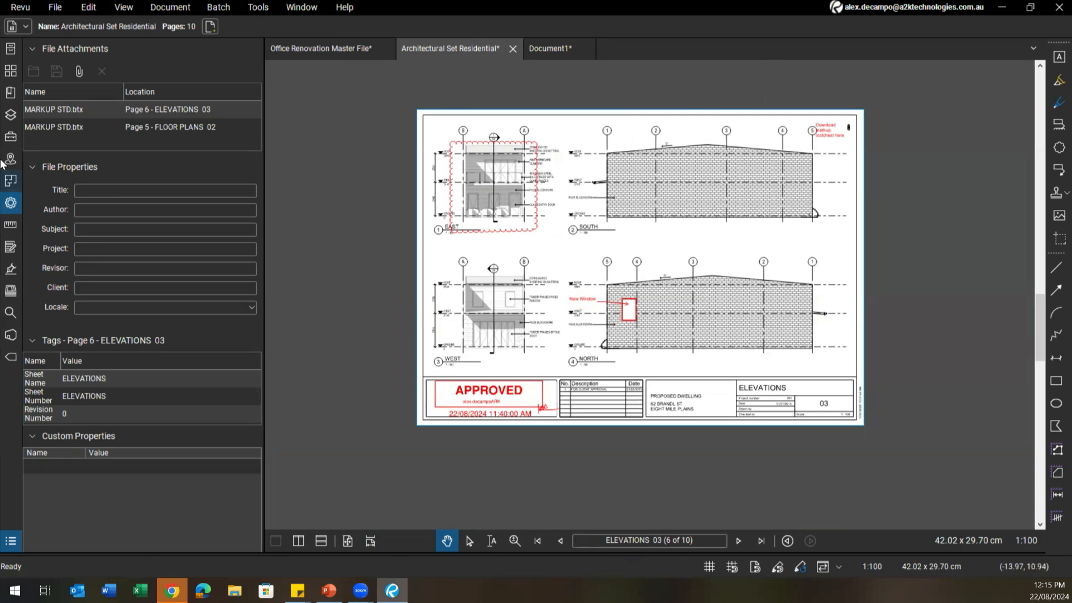
Open the Tool Chest and review the list of managed tool sets, including the modification options of My Tools
{"action": "left_click", "coordinate": [10, 137]}
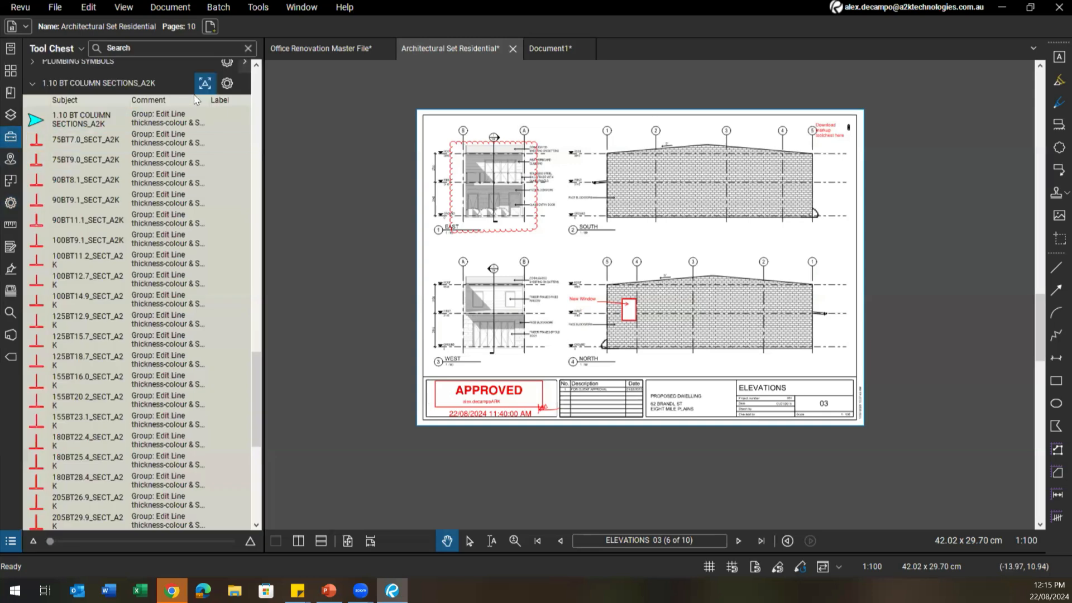
{"action": "scroll", "coordinate": [111, 64], "scroll_direction": "up", "scroll_amount": 8}
{"action": "left_click", "coordinate": [79, 50]}
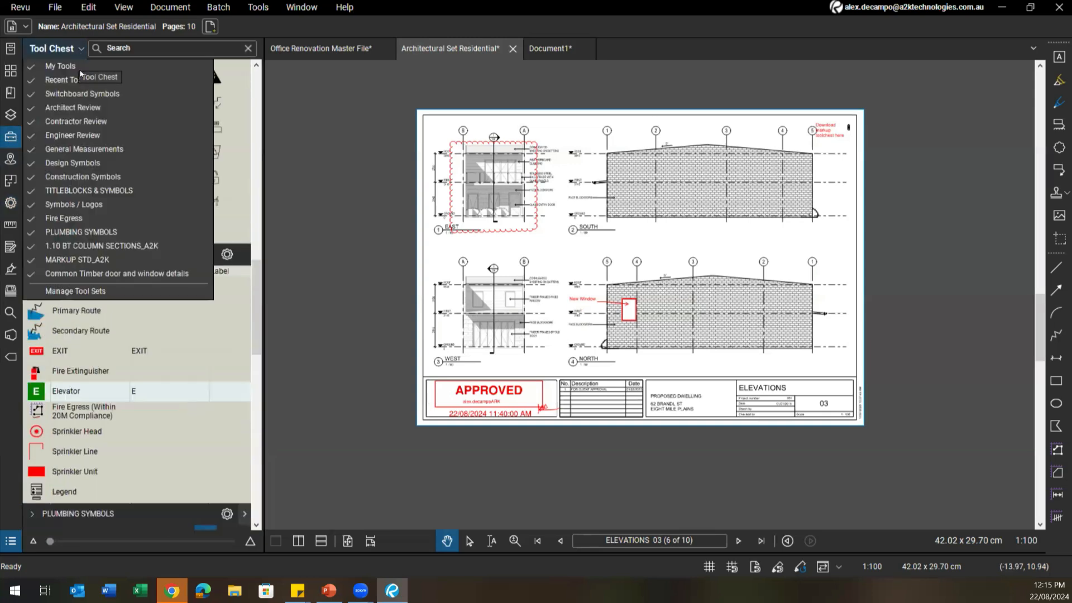
{"action": "left_click", "coordinate": [61, 292]}
{"action": "left_click", "coordinate": [492, 253]}
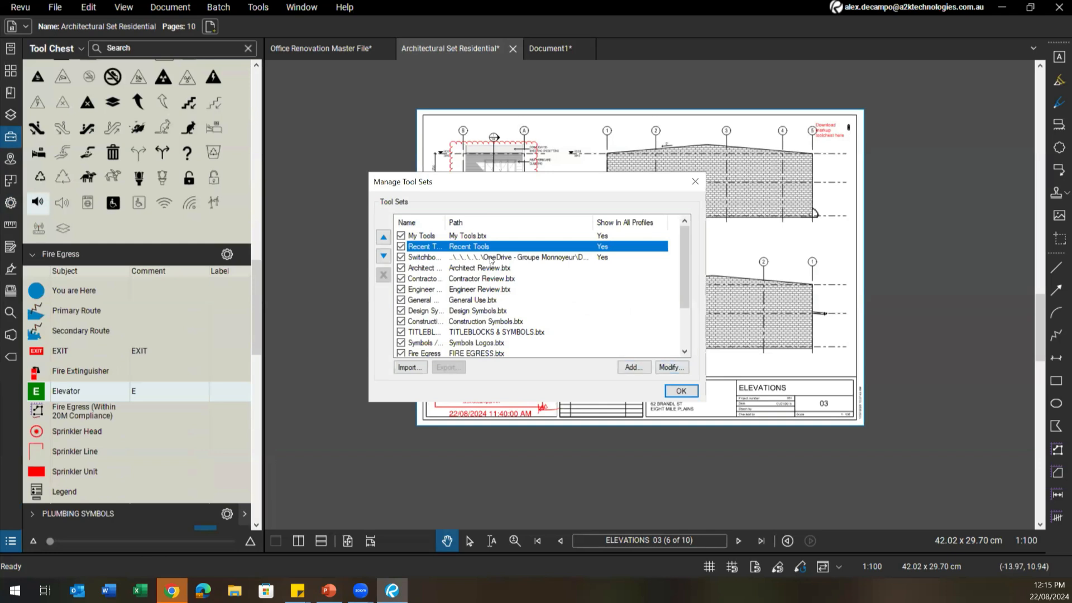
{"action": "left_click", "coordinate": [487, 236]}
{"action": "left_click", "coordinate": [670, 367]}
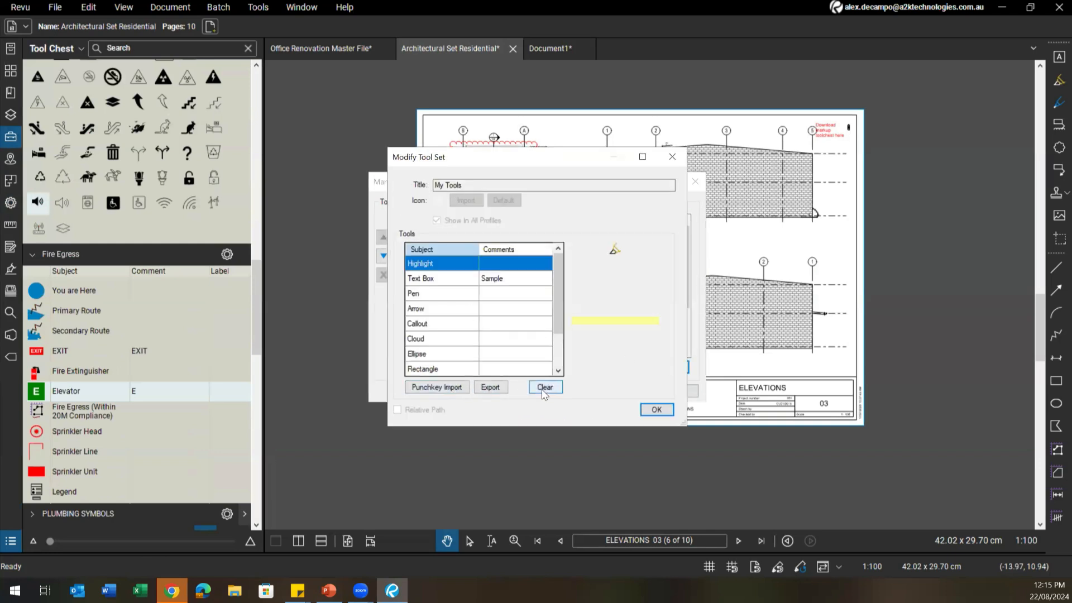
{"action": "left_click", "coordinate": [650, 408]}
{"action": "scroll", "coordinate": [536, 304], "scroll_direction": "down", "scroll_amount": 2}
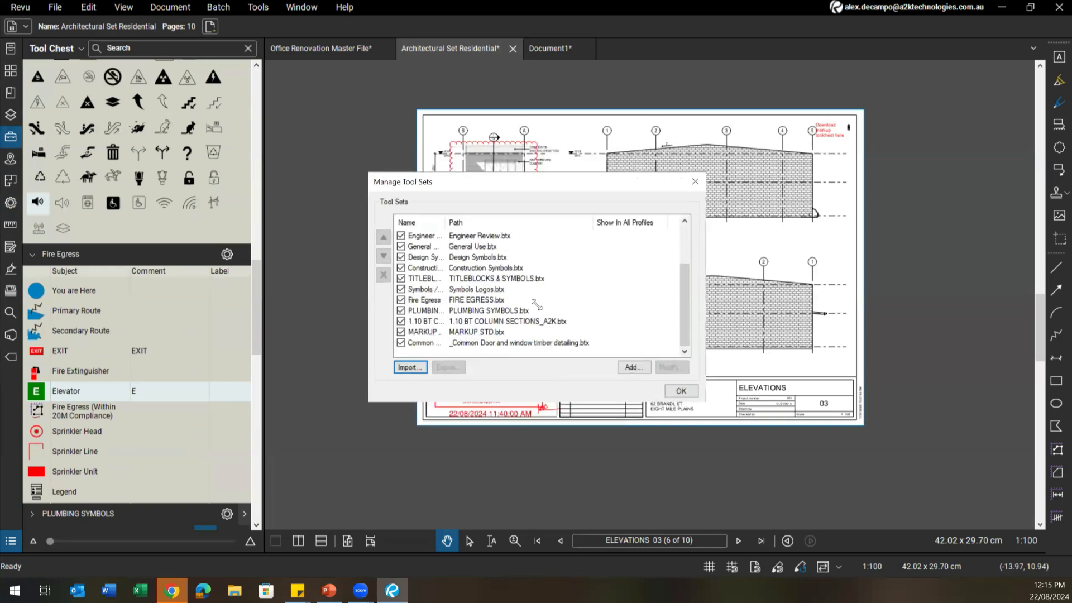
{"action": "scroll", "coordinate": [536, 303], "scroll_direction": "up", "scroll_amount": 2}
{"action": "left_click", "coordinate": [471, 235]}
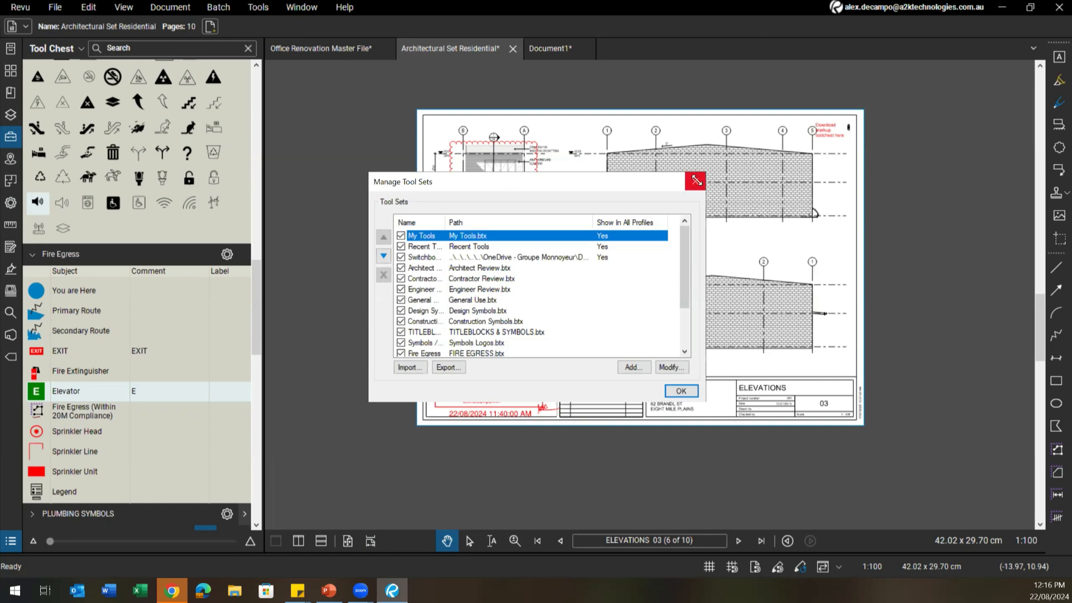
{"action": "left_click", "coordinate": [694, 181]}
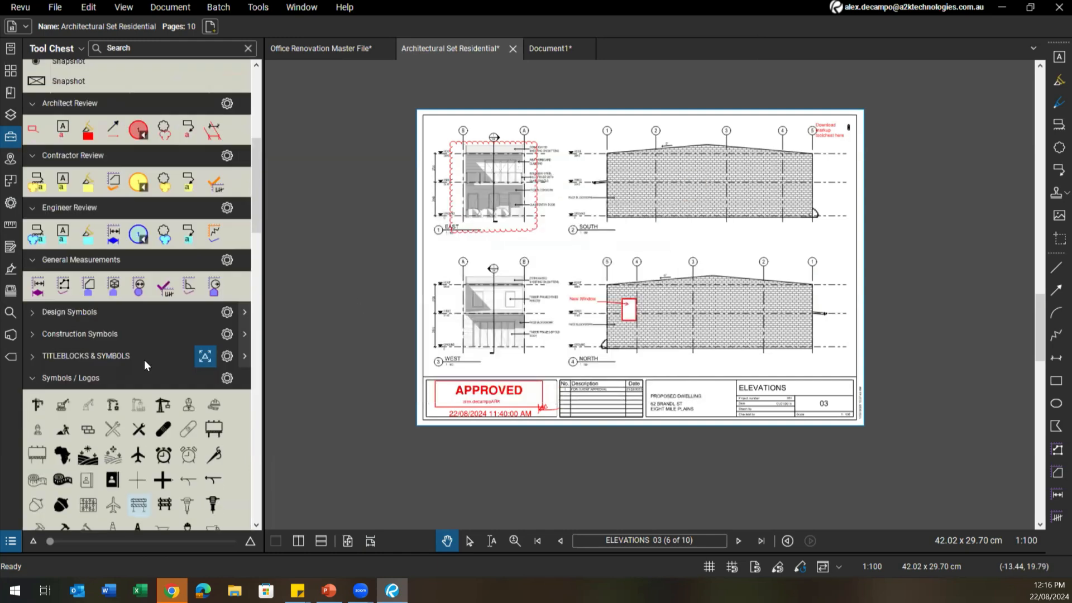
Check in the Switchboard Symbols tool set so that it is locked against editing
{"action": "scroll", "coordinate": [144, 360], "scroll_direction": "up", "scroll_amount": 1}
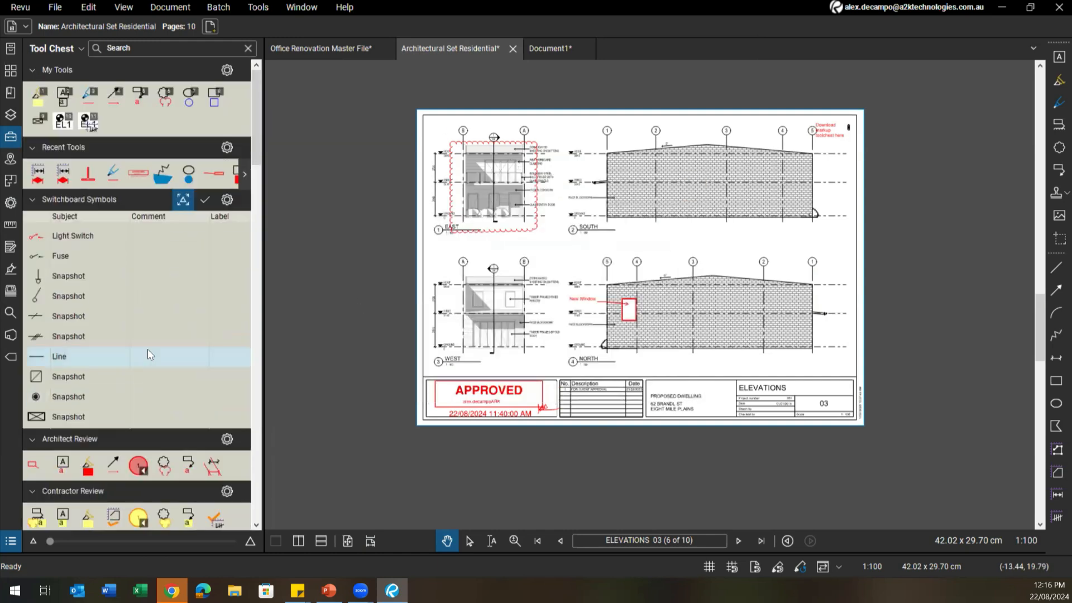
{"action": "left_click", "coordinate": [205, 202]}
{"action": "left_click", "coordinate": [206, 202]}
{"action": "left_click", "coordinate": [227, 202]}
{"action": "left_click", "coordinate": [277, 304]}
{"action": "left_click", "coordinate": [59, 118]}
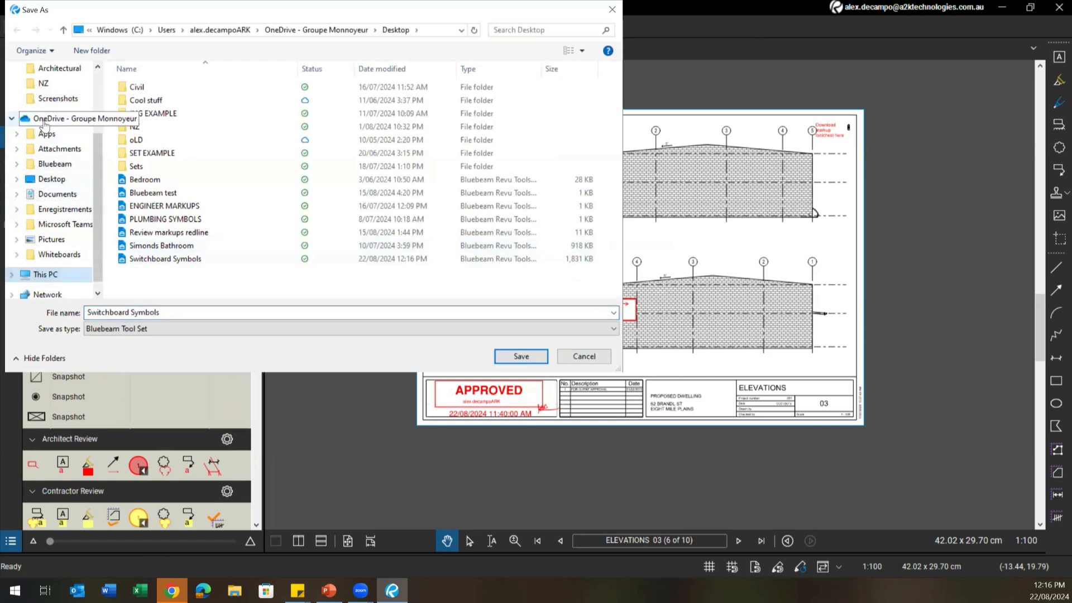
{"action": "left_click_drag", "start_coordinate": [593, 4], "coordinate": [620, 62]}
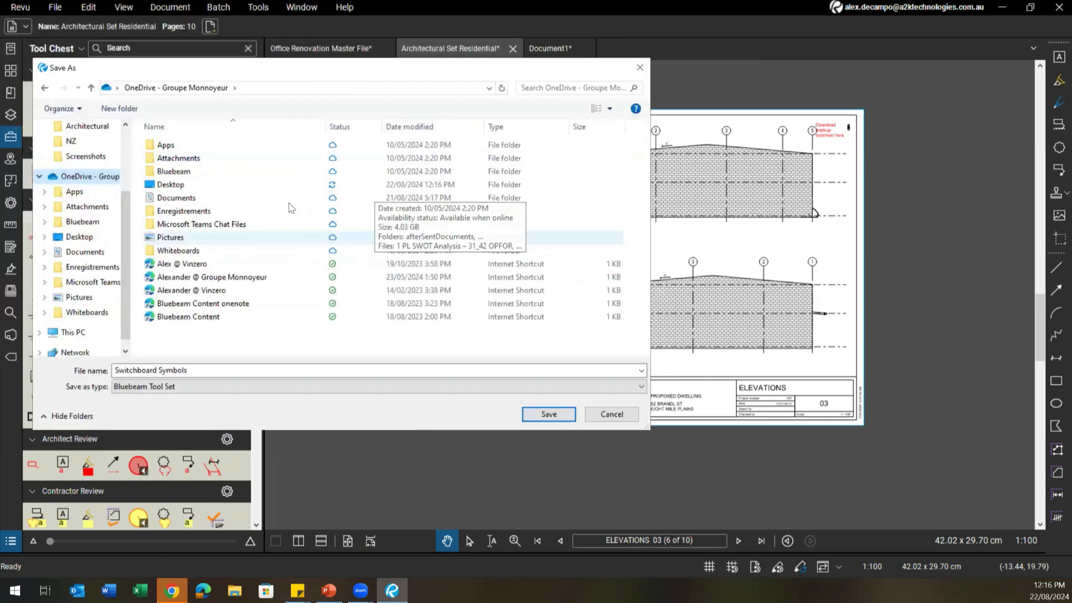
{"action": "left_click", "coordinate": [633, 66]}
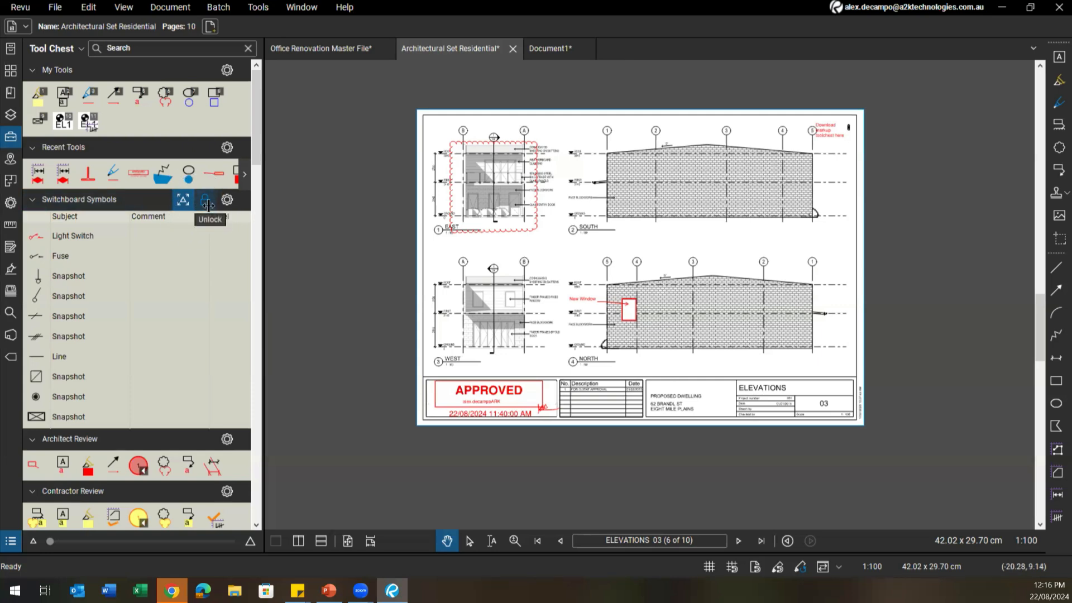
Export the Switchboard Symbols tool set to the To be categorised folder under 4-Toolchests, Toolsets in the Bluebeam folder on OneDrive
{"action": "left_click", "coordinate": [226, 200]}
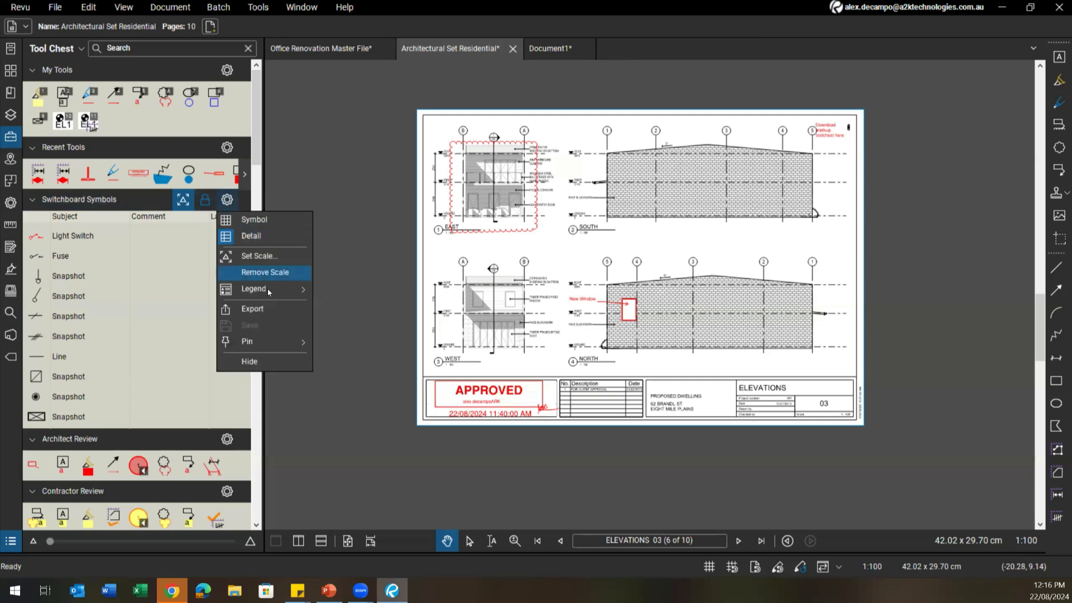
{"action": "left_click", "coordinate": [263, 309]}
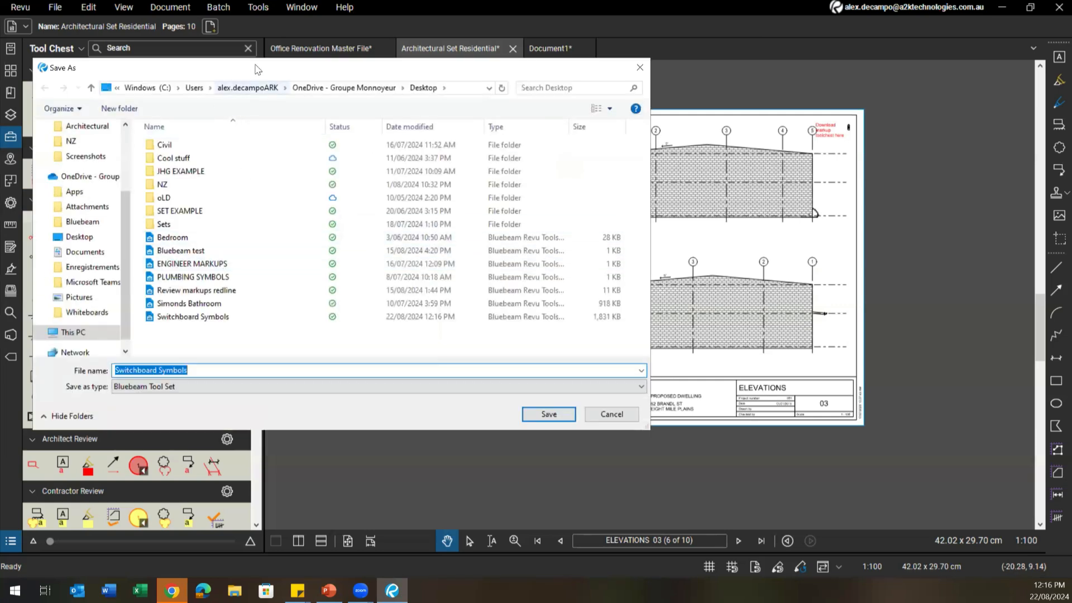
{"action": "left_click_drag", "start_coordinate": [257, 60], "coordinate": [594, 113]}
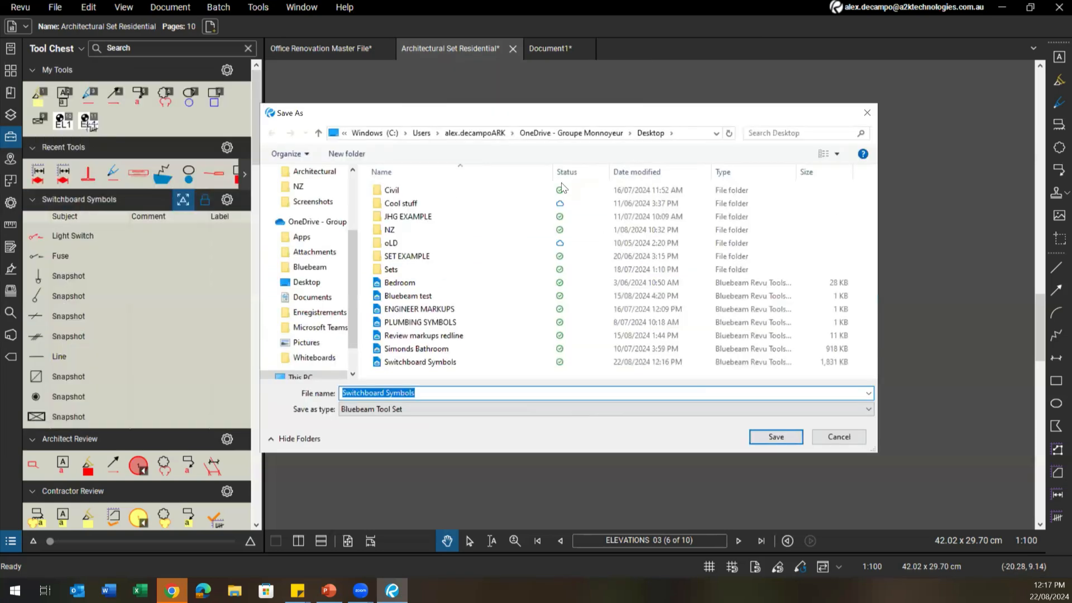
{"action": "left_click", "coordinate": [303, 223]}
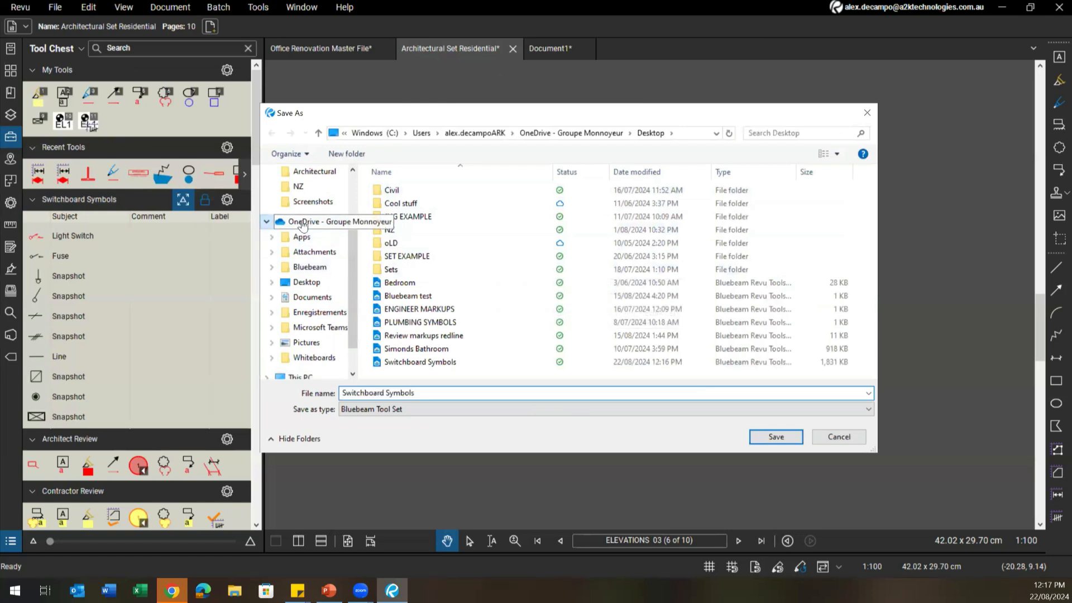
{"action": "double_click", "coordinate": [399, 217]}
{"action": "double_click", "coordinate": [398, 190]}
{"action": "double_click", "coordinate": [399, 256]}
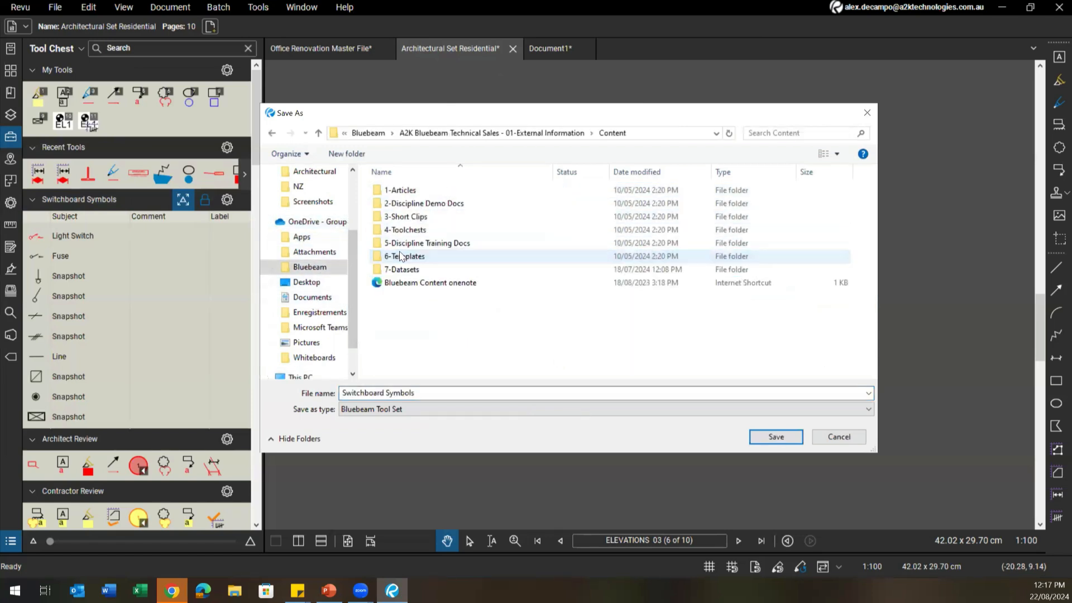
{"action": "double_click", "coordinate": [403, 230]}
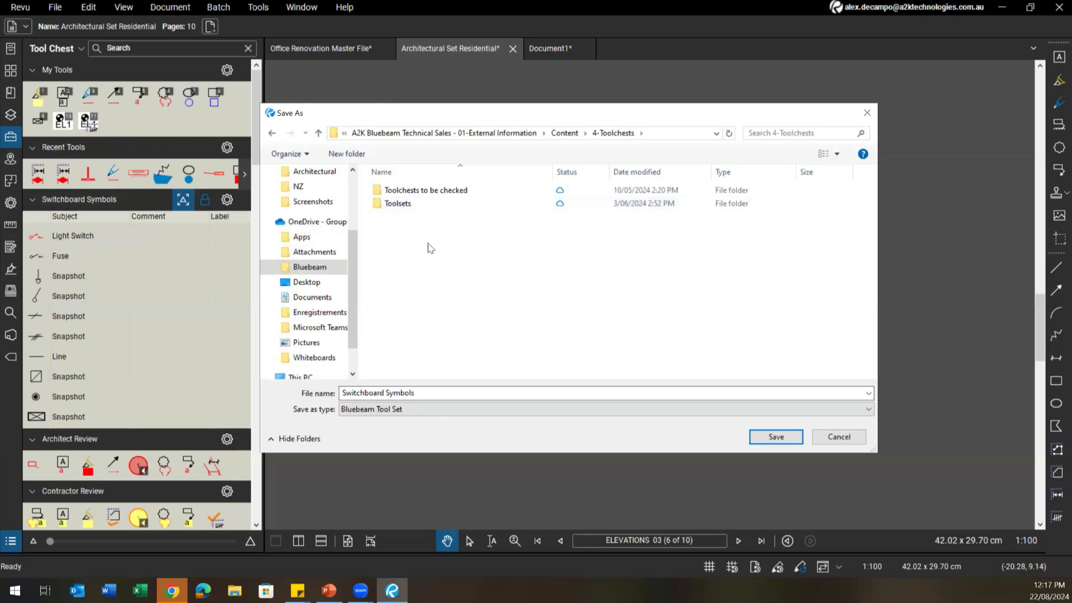
{"action": "double_click", "coordinate": [423, 204]}
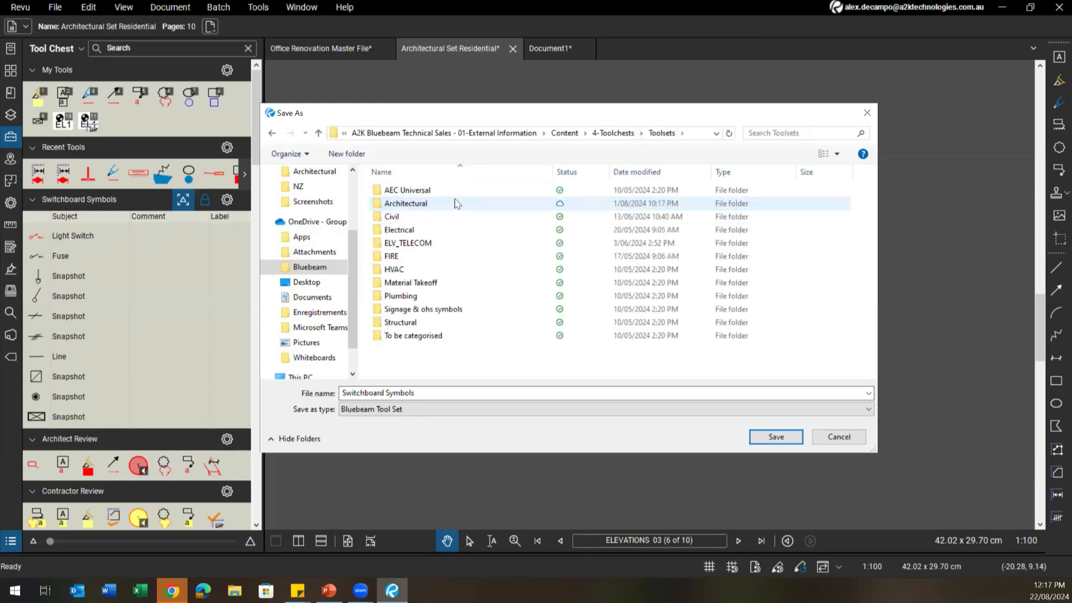
{"action": "double_click", "coordinate": [409, 336]}
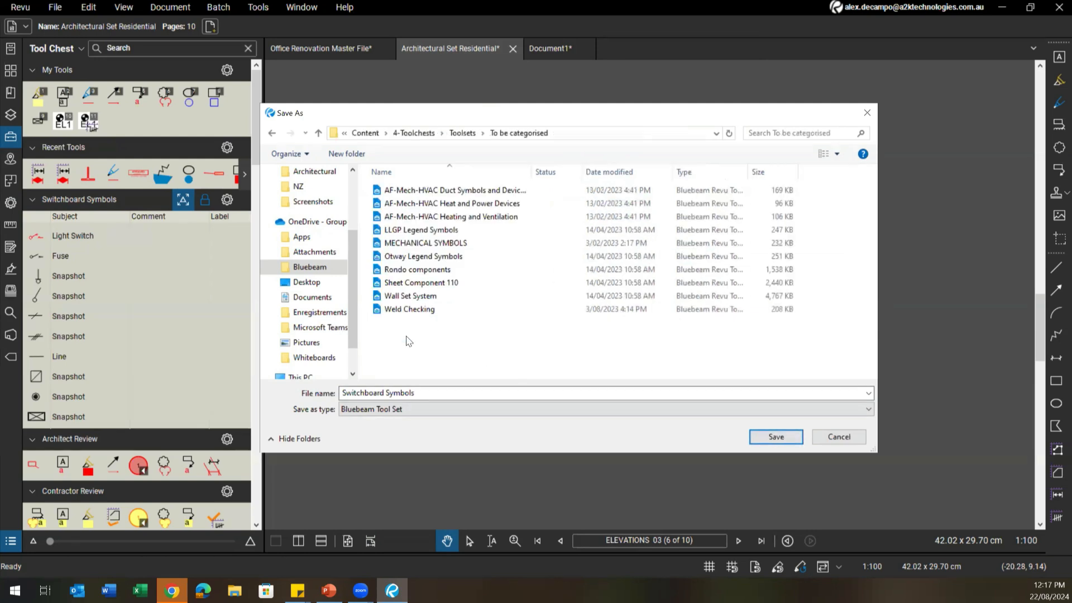
{"action": "left_click", "coordinate": [761, 438]}
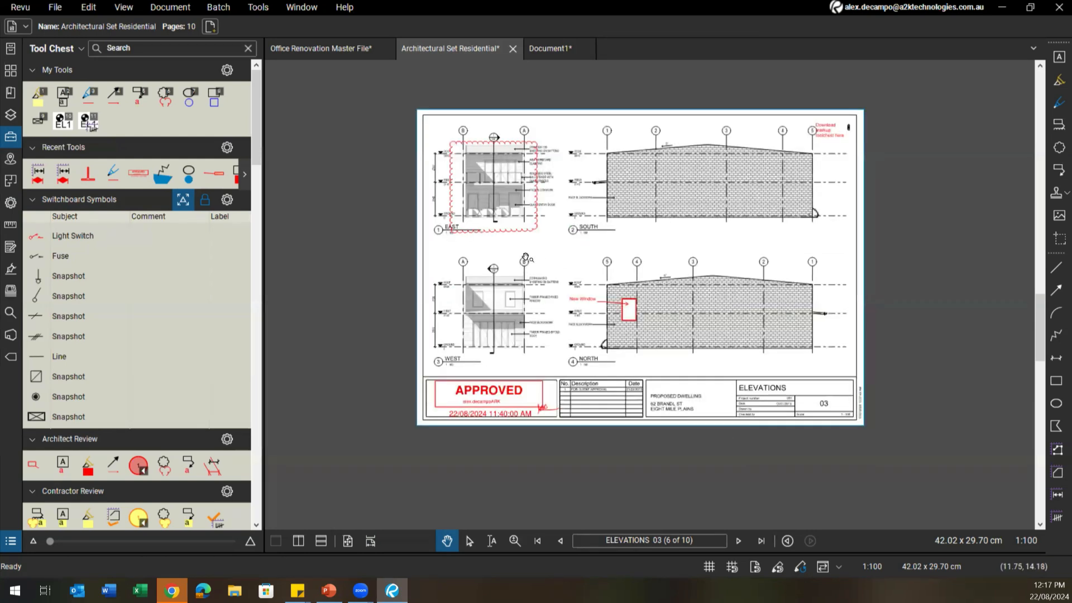
Open the tool set manager and examine the file paths of the door and window detailing set and Switchboard Symbols
{"action": "left_click", "coordinate": [226, 199]}
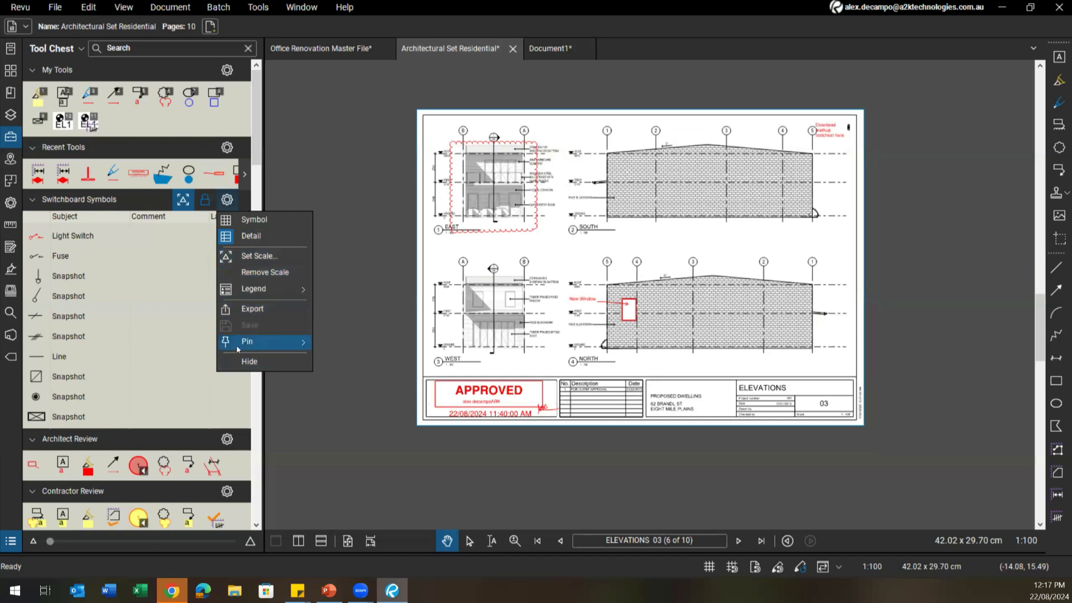
{"action": "left_click", "coordinate": [65, 50]}
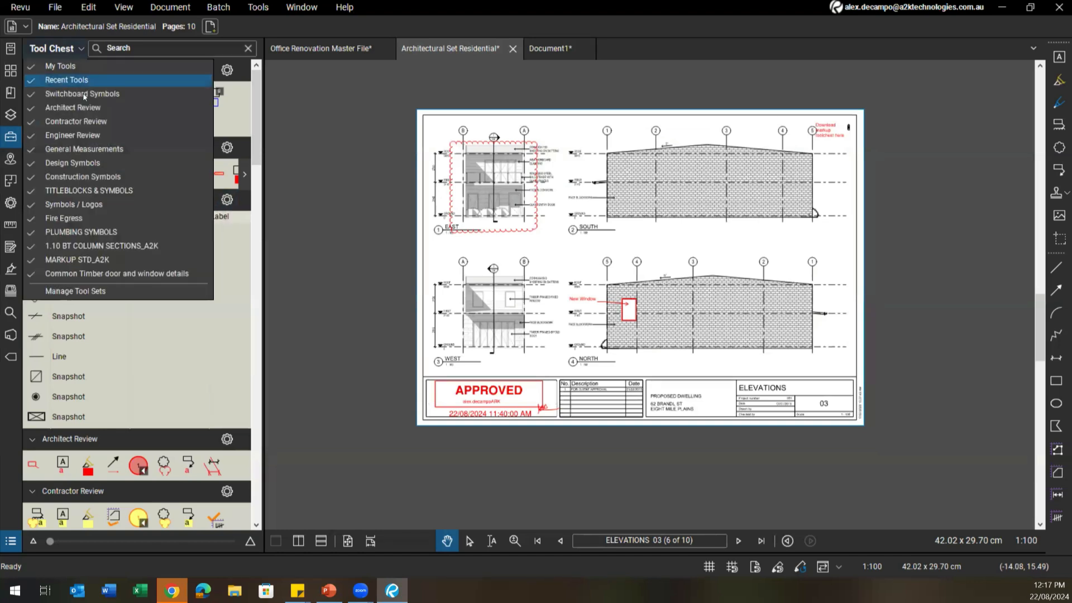
{"action": "left_click", "coordinate": [110, 294]}
{"action": "scroll", "coordinate": [463, 305], "scroll_direction": "down", "scroll_amount": 2}
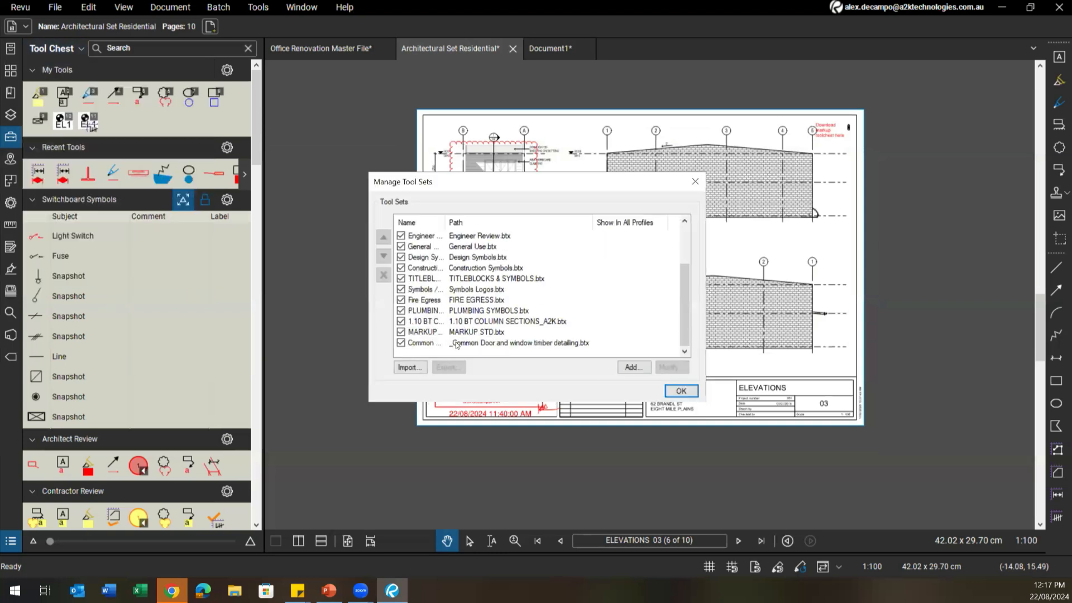
{"action": "left_click", "coordinate": [456, 342]}
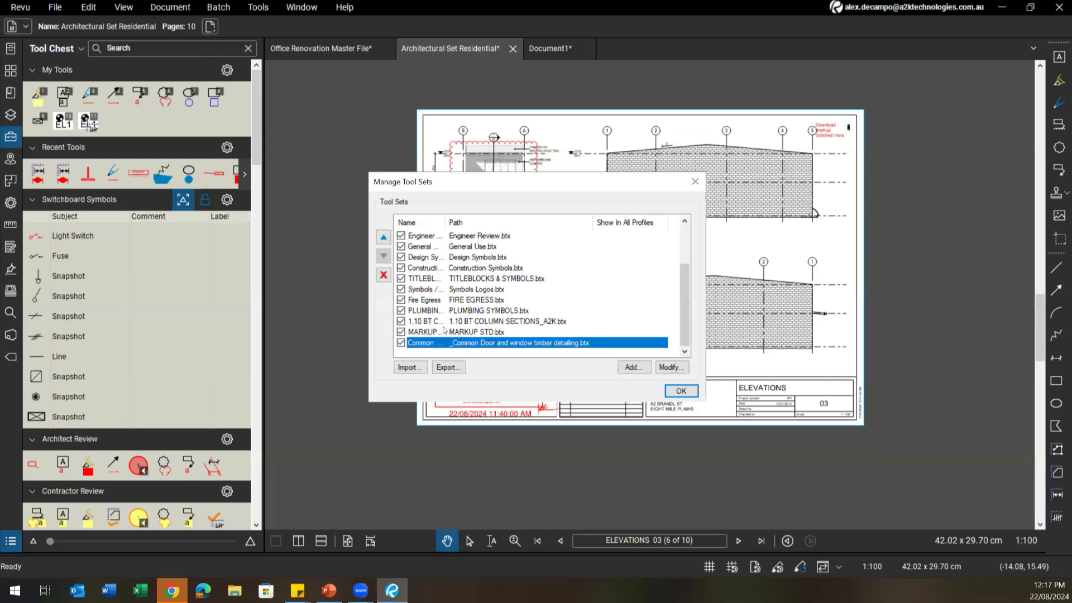
{"action": "scroll", "coordinate": [443, 329], "scroll_direction": "up", "scroll_amount": 3}
{"action": "left_click", "coordinate": [424, 258]}
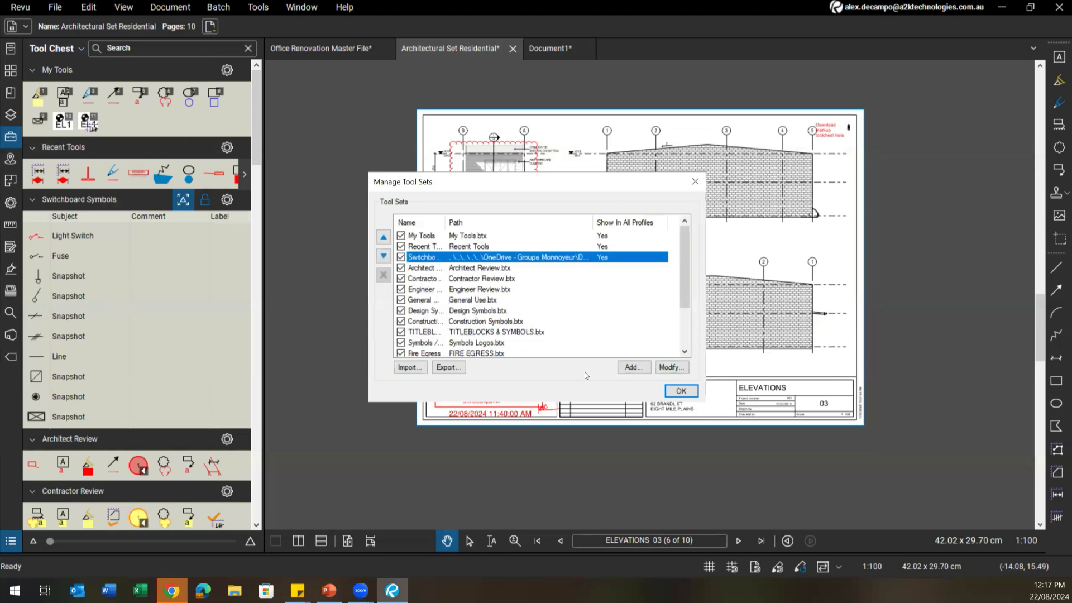
Import the Switchboard Symbols tool set from the To be categorised folder under 4-Toolchests, Toolsets on OneDrive and select it in the list
{"action": "left_click", "coordinate": [409, 367]}
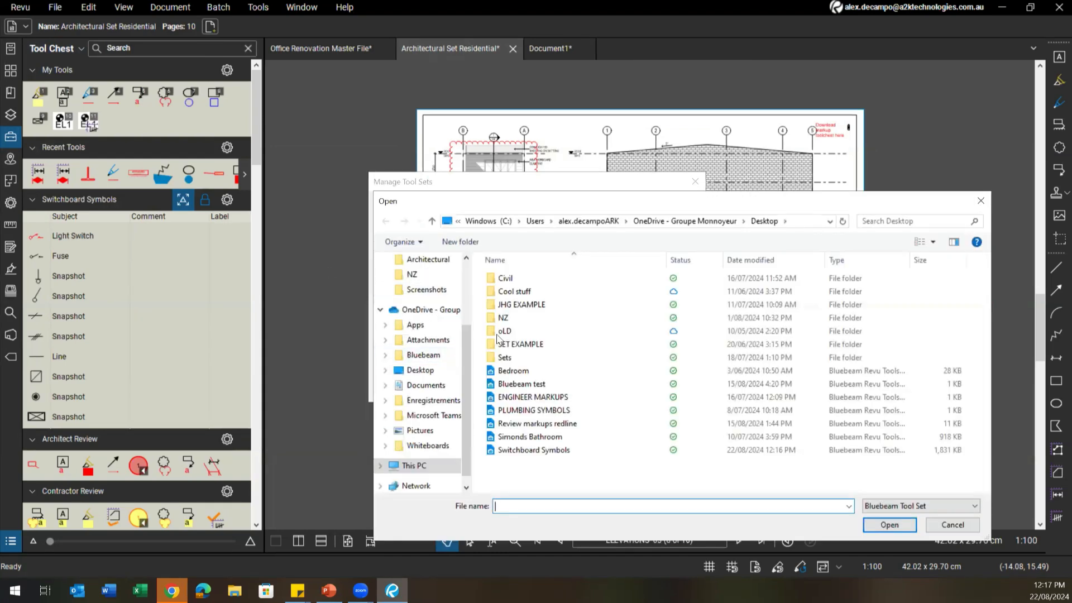
{"action": "left_click", "coordinate": [424, 310]}
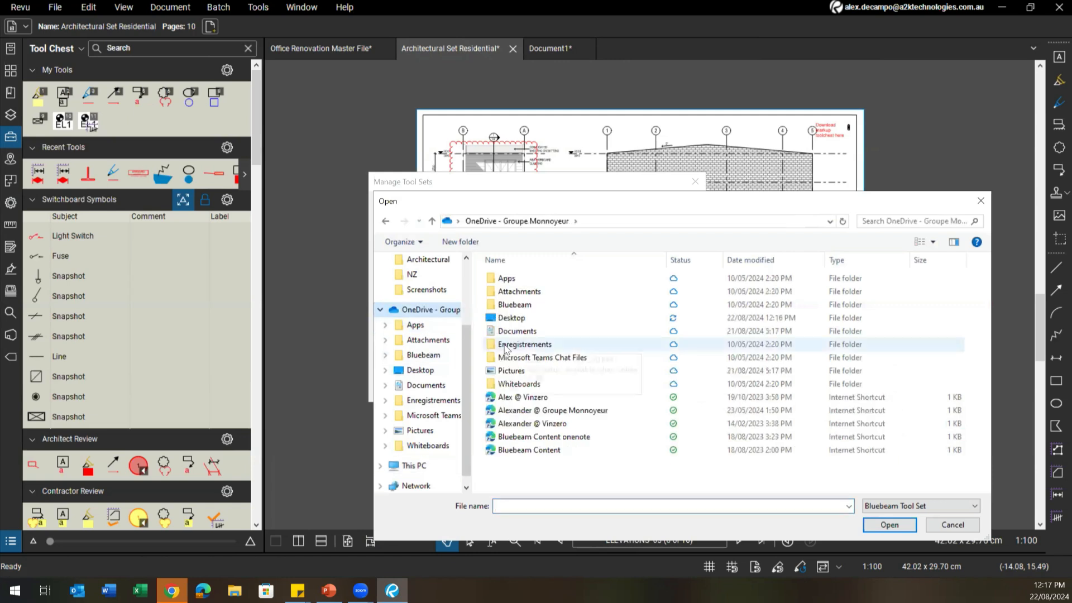
{"action": "double_click", "coordinate": [516, 304]}
{"action": "double_click", "coordinate": [524, 279]}
{"action": "double_click", "coordinate": [522, 344]}
{"action": "double_click", "coordinate": [523, 318]}
{"action": "double_click", "coordinate": [518, 291]}
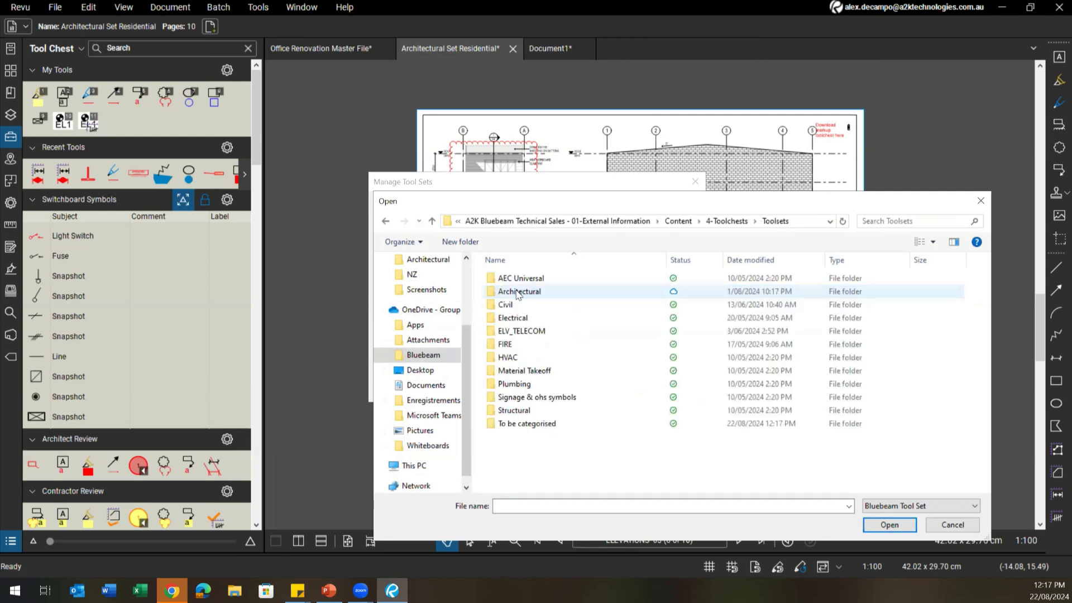
{"action": "double_click", "coordinate": [524, 422]}
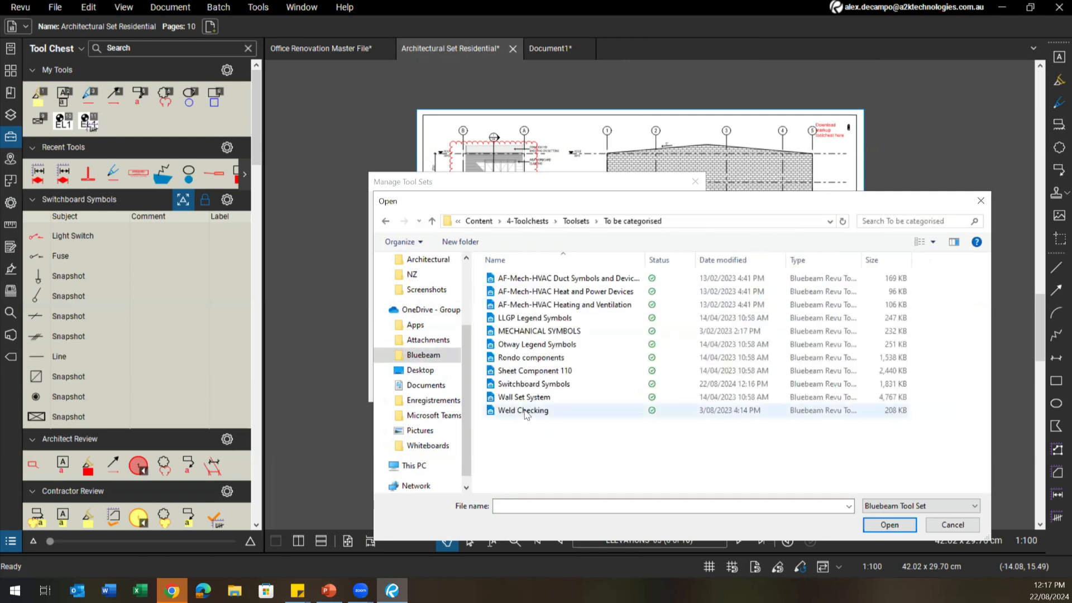
{"action": "left_click", "coordinate": [541, 384]}
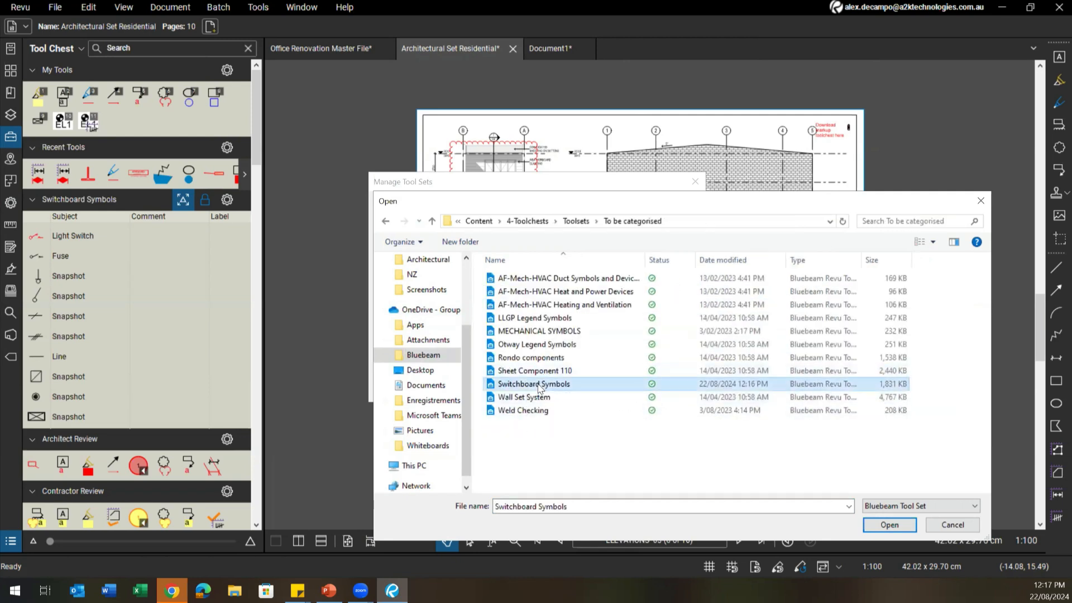
{"action": "left_click", "coordinate": [885, 524]}
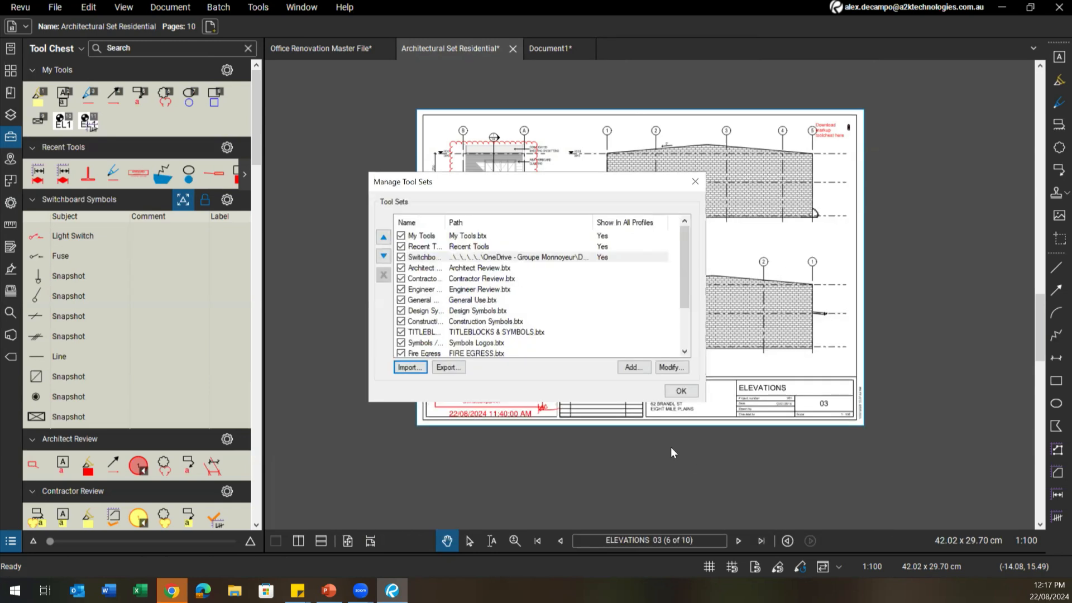
{"action": "left_click", "coordinate": [409, 345]}
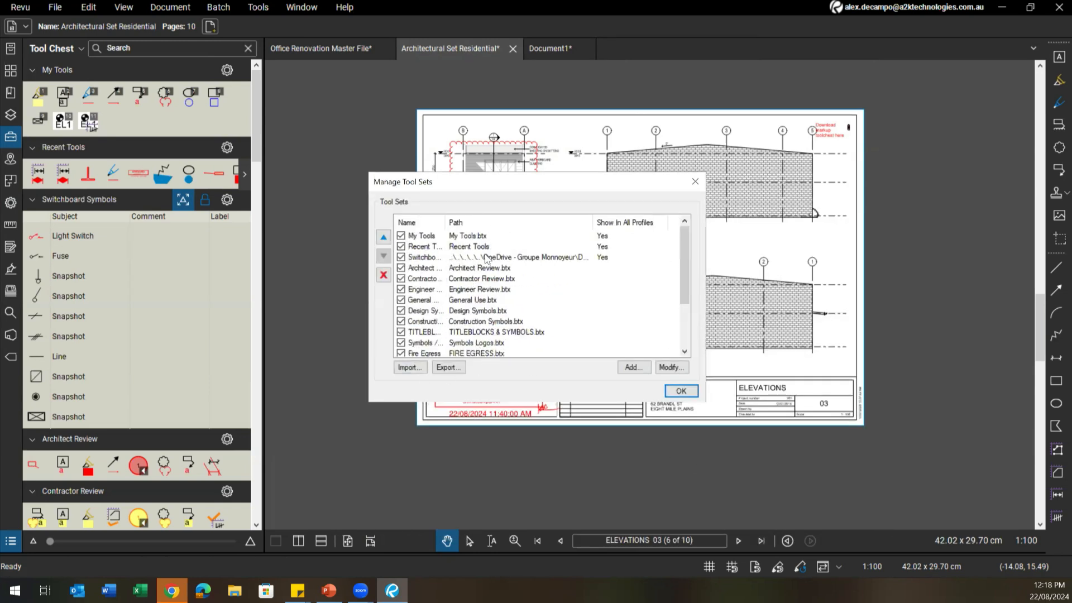
Close the tool set manager and examine the options available for the imported Switchboard Symbols tool set
{"action": "scroll", "coordinate": [486, 258], "scroll_direction": "down", "scroll_amount": 2}
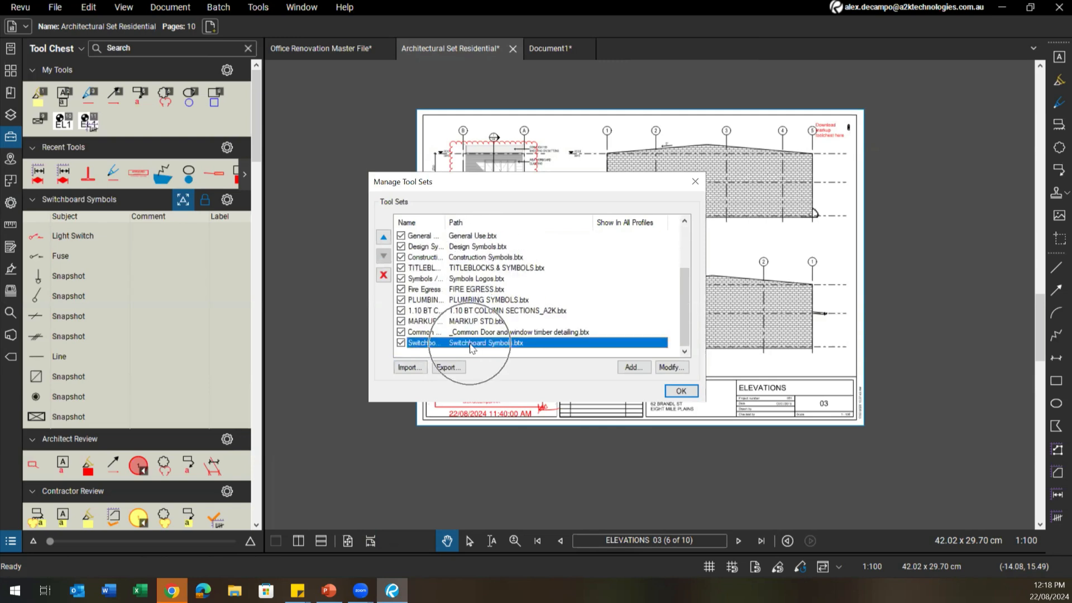
{"action": "left_click", "coordinate": [681, 390]}
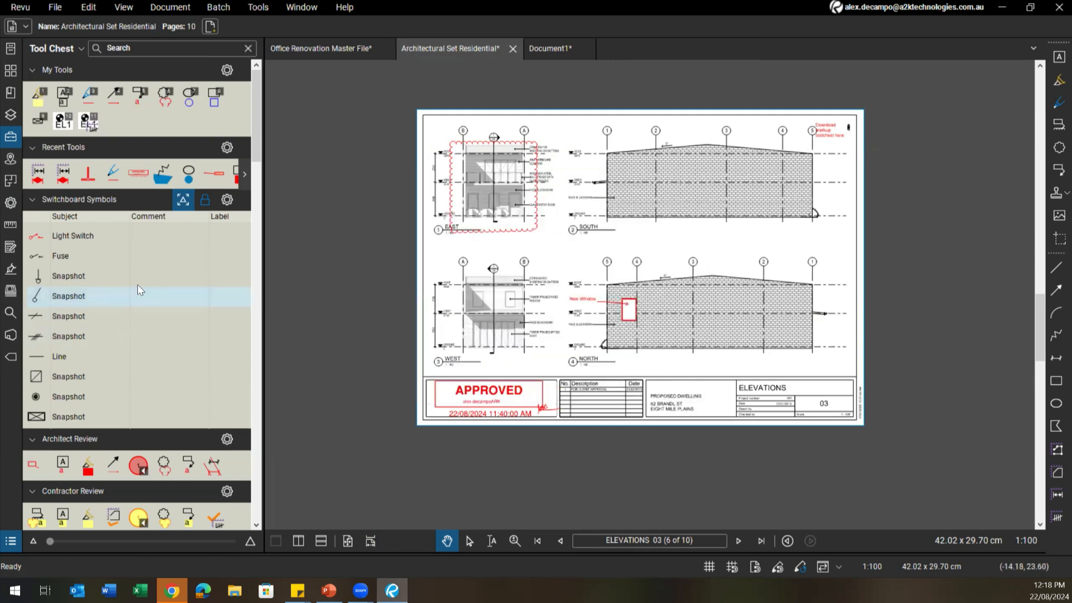
{"action": "scroll", "coordinate": [104, 241], "scroll_direction": "down", "scroll_amount": 10}
{"action": "scroll", "coordinate": [114, 287], "scroll_direction": "down", "scroll_amount": 10}
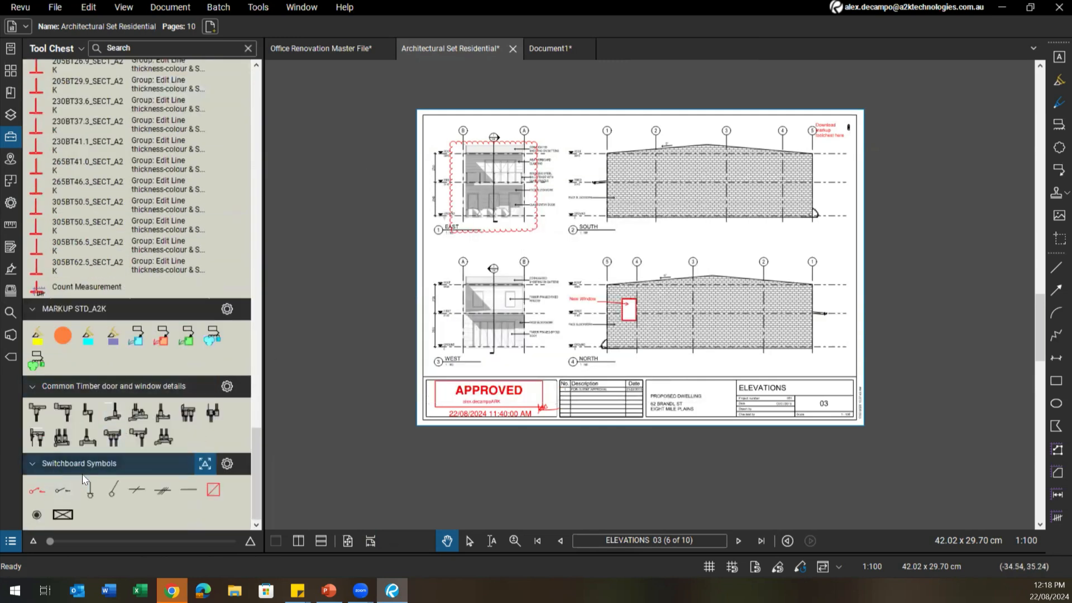
{"action": "right_click", "coordinate": [217, 462]}
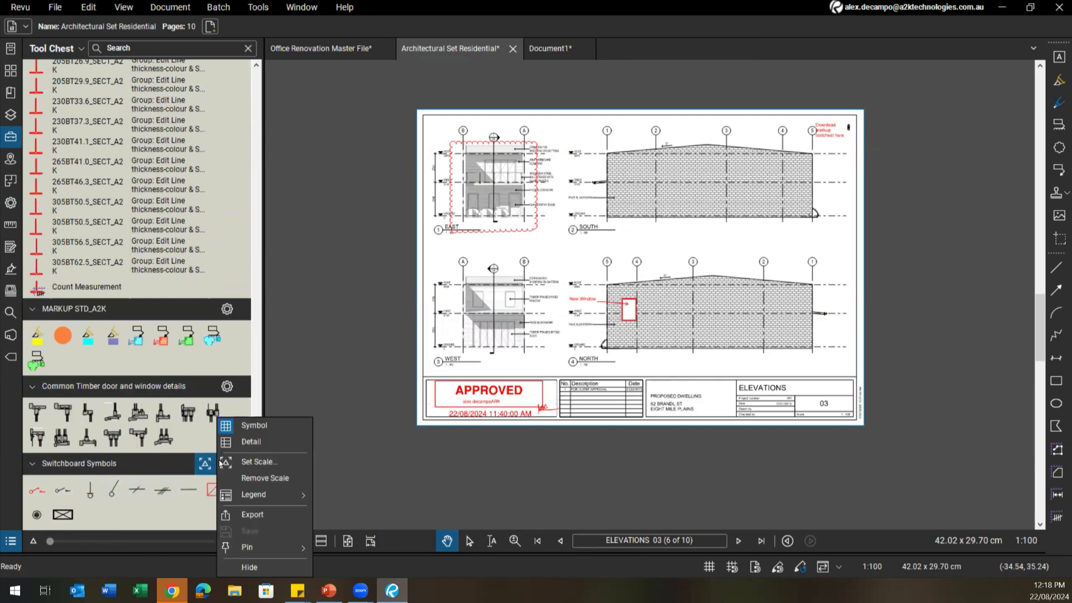
{"action": "mouse_move", "coordinate": [236, 496]}
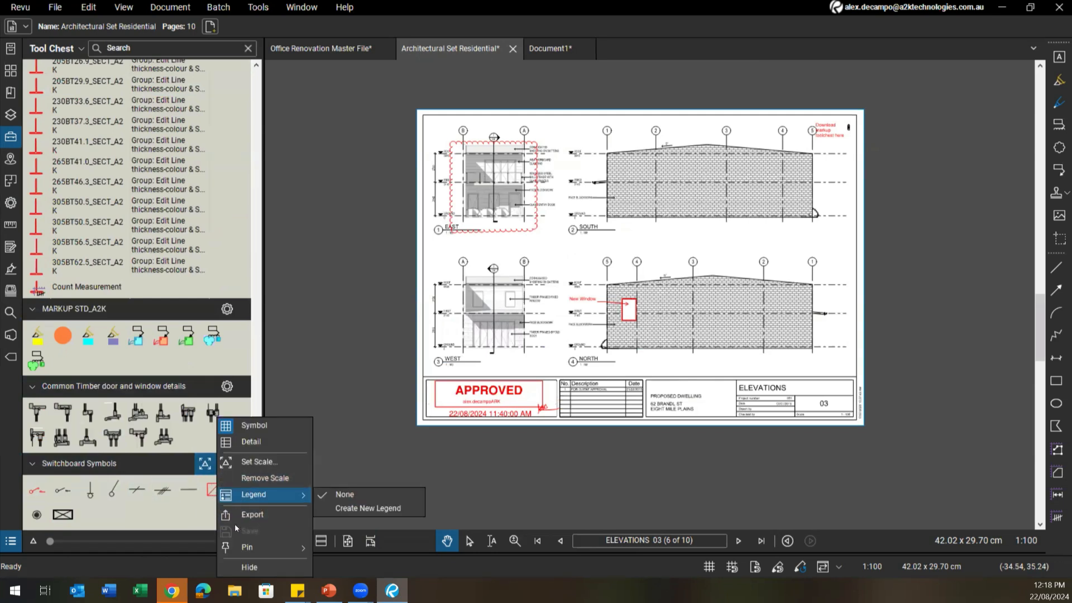
Delete the crossed rectangle symbol from the imported, unlocked copy of the Switchboard Symbols tool set
{"action": "left_click", "coordinate": [63, 514]}
{"action": "left_click", "coordinate": [63, 514]}
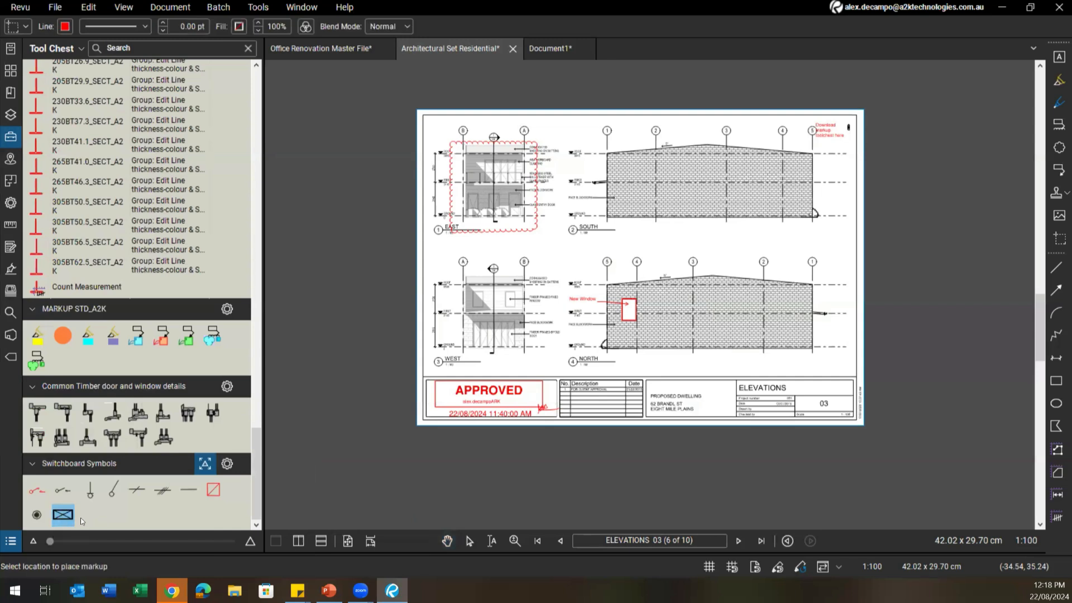
{"action": "key", "text": "Delete"}
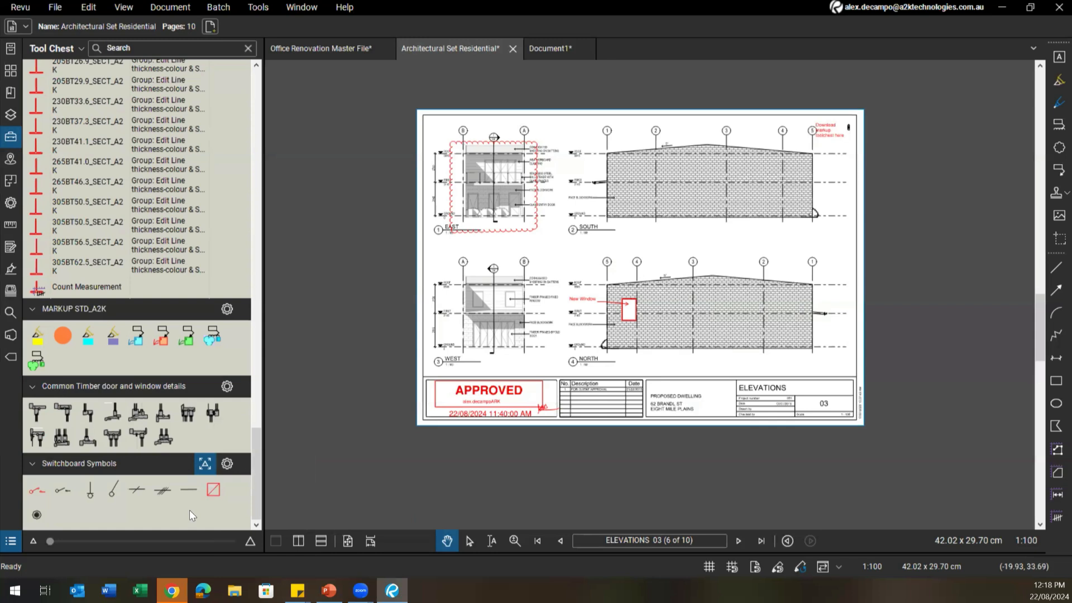
{"action": "left_click", "coordinate": [36, 516]}
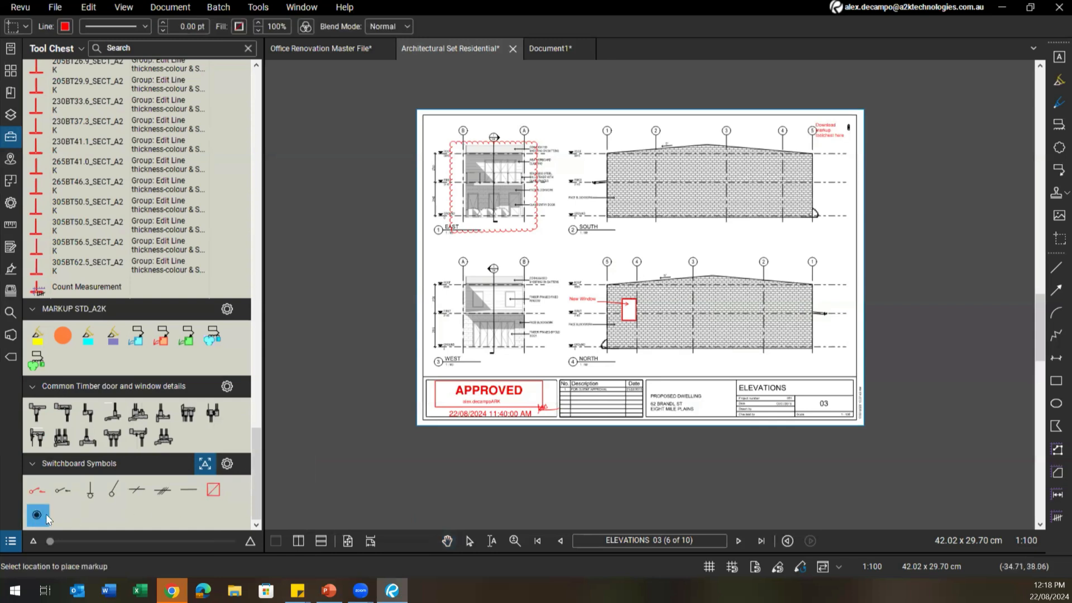
{"action": "left_click", "coordinate": [80, 494]}
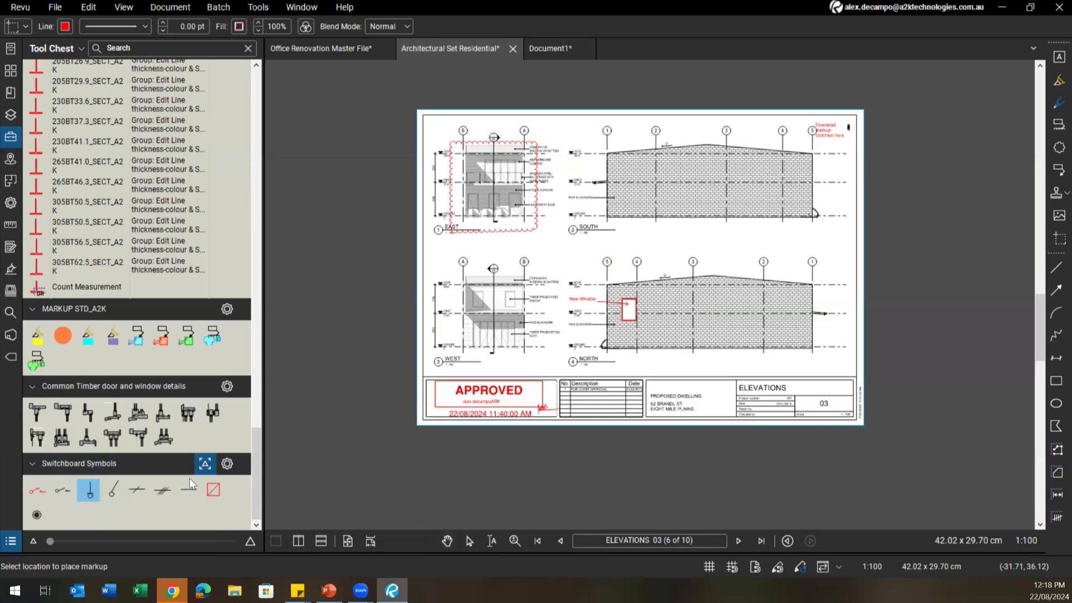
{"action": "left_click", "coordinate": [175, 489]}
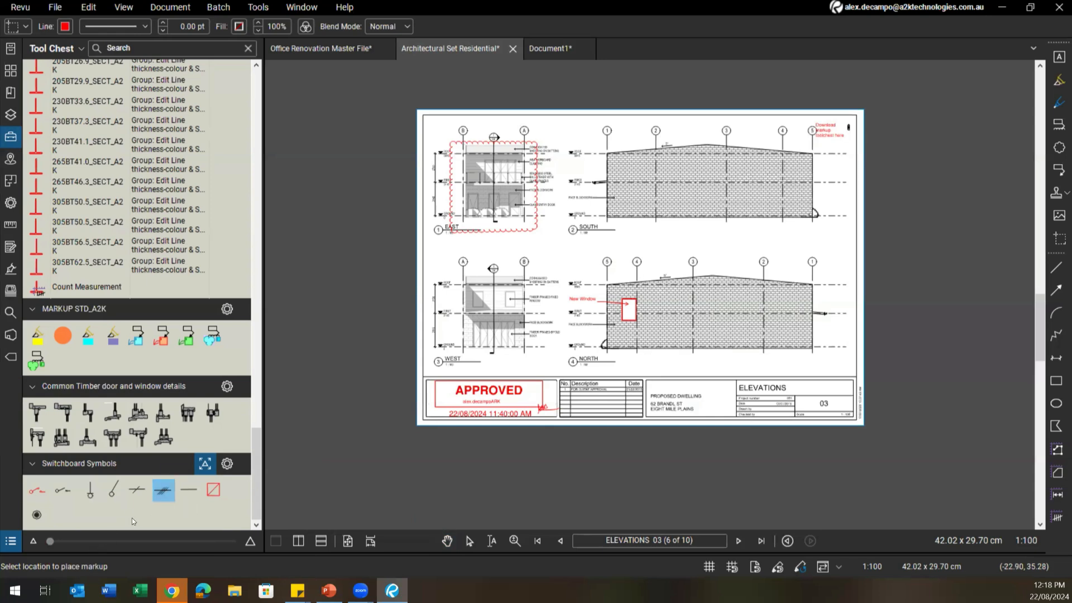
{"action": "key", "text": "Escape"}
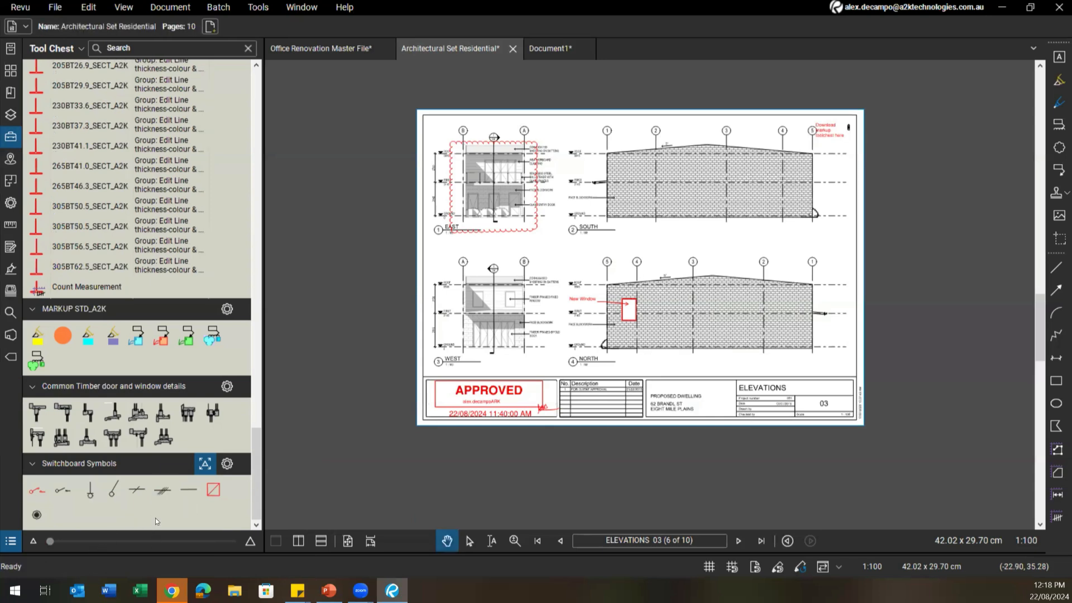
{"action": "left_click", "coordinate": [173, 590]}
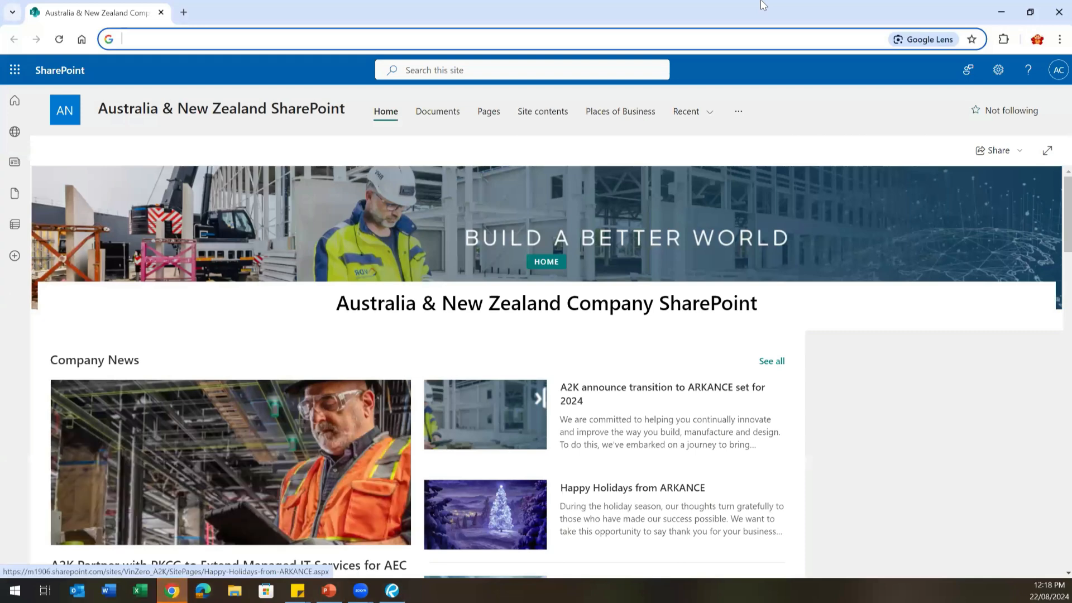
{"action": "left_click_drag", "start_coordinate": [763, 5], "coordinate": [763, 0]}
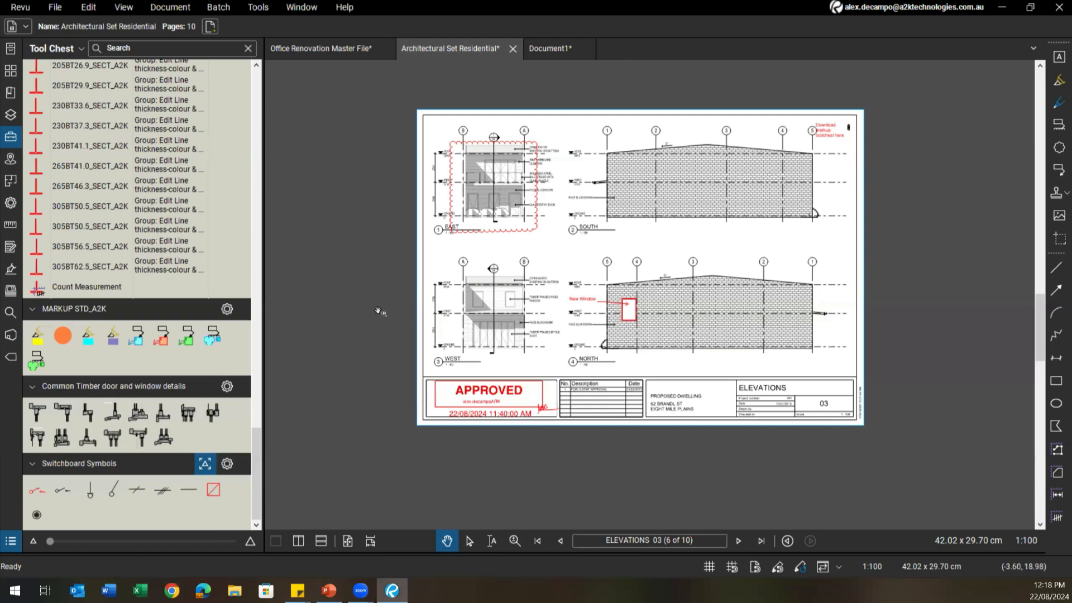
{"action": "scroll", "coordinate": [366, 304], "scroll_direction": "up", "scroll_amount": 3}
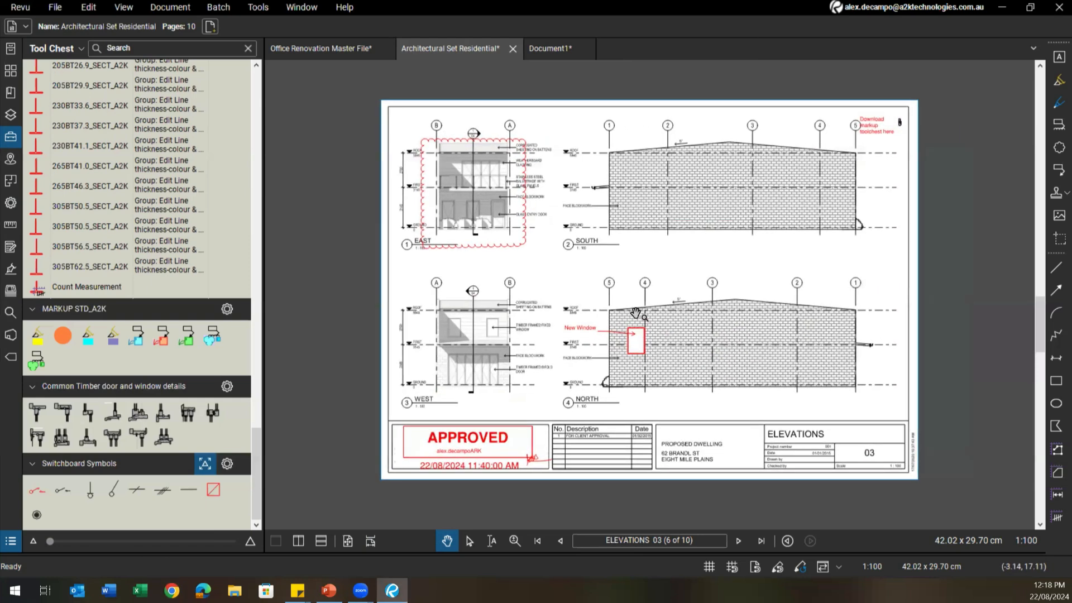
{"action": "scroll", "coordinate": [635, 312], "scroll_direction": "up", "scroll_amount": 3}
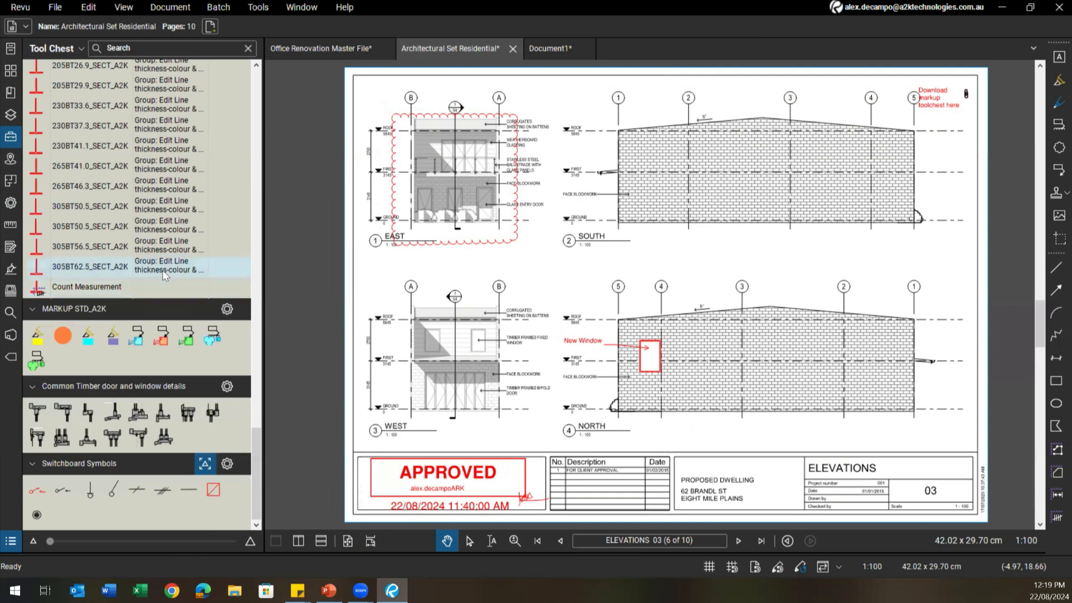
{"action": "scroll", "coordinate": [162, 270], "scroll_direction": "up", "scroll_amount": 15}
{"action": "scroll", "coordinate": [163, 271], "scroll_direction": "up", "scroll_amount": 5}
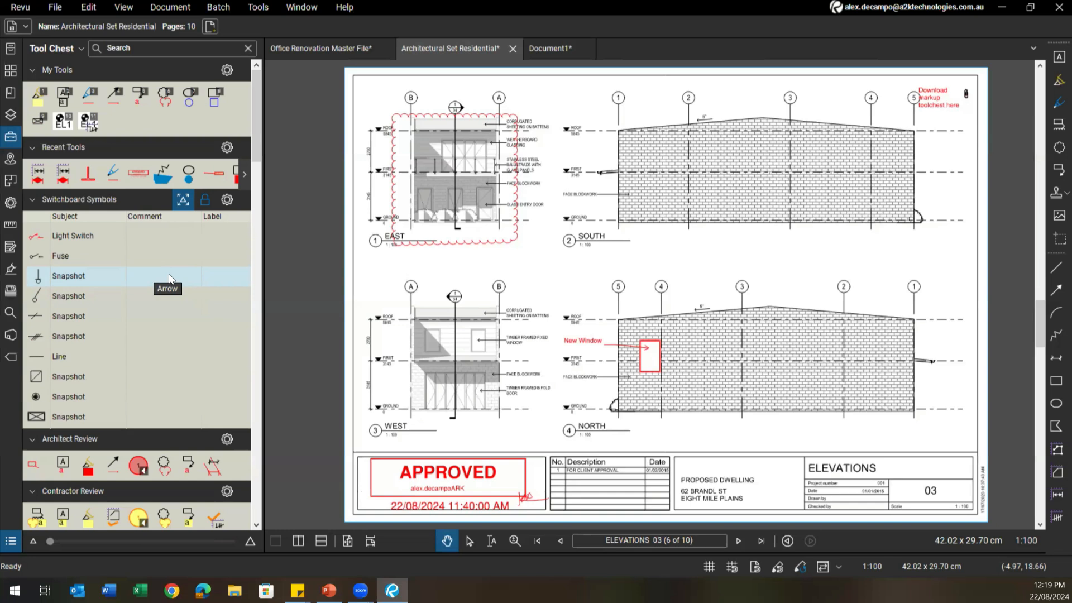
Switch to the ARKANCE ANZ (Webinars) presentation in PowerPoint and start the slide show from the Q&A slide
{"action": "left_click", "coordinate": [329, 590]}
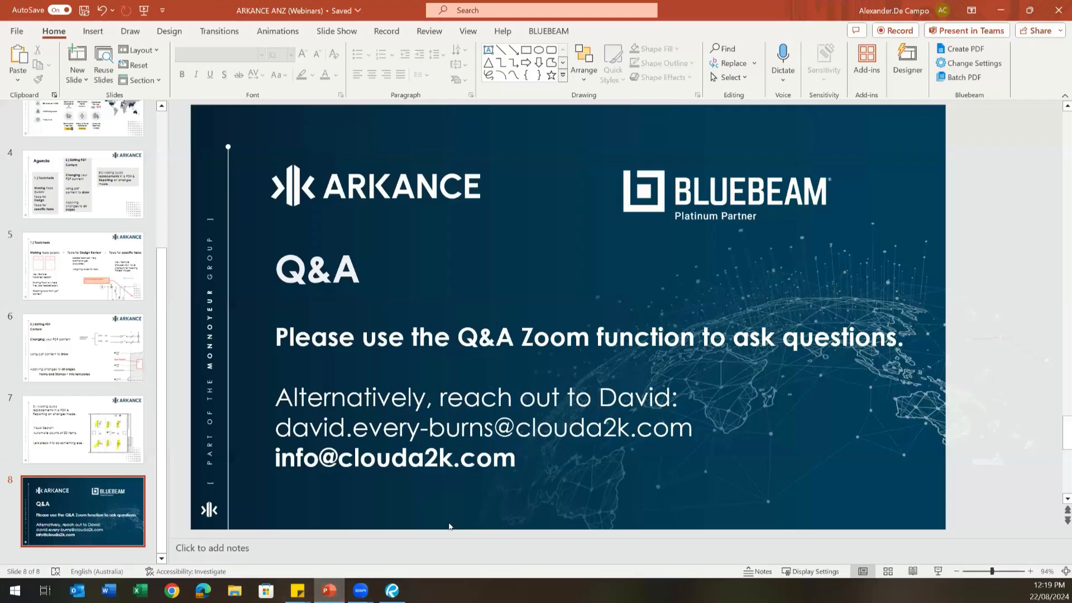
{"action": "left_click", "coordinate": [936, 573]}
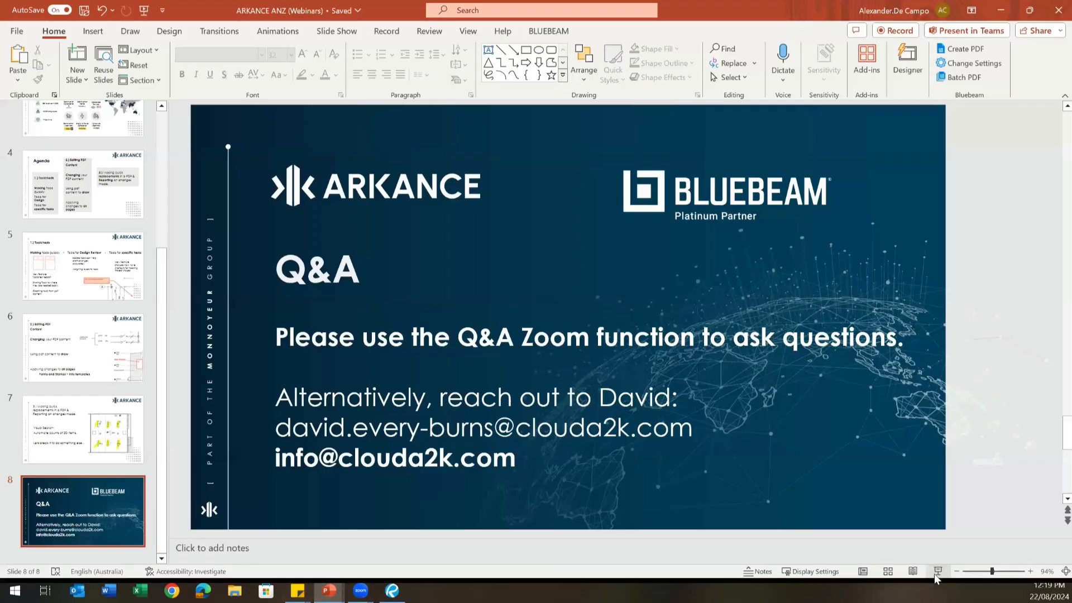